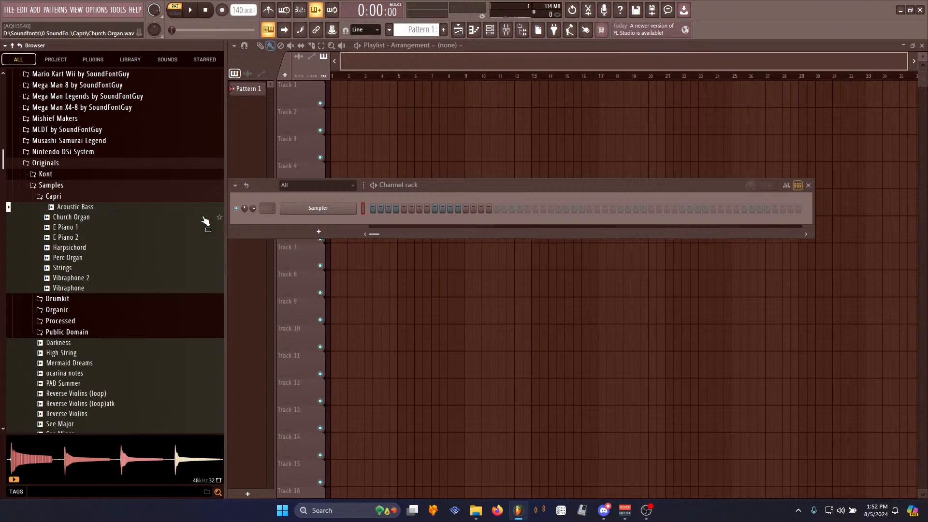
- Move the Channel rack window up to the top of the playlist area
drag(464, 192, 465, 102)
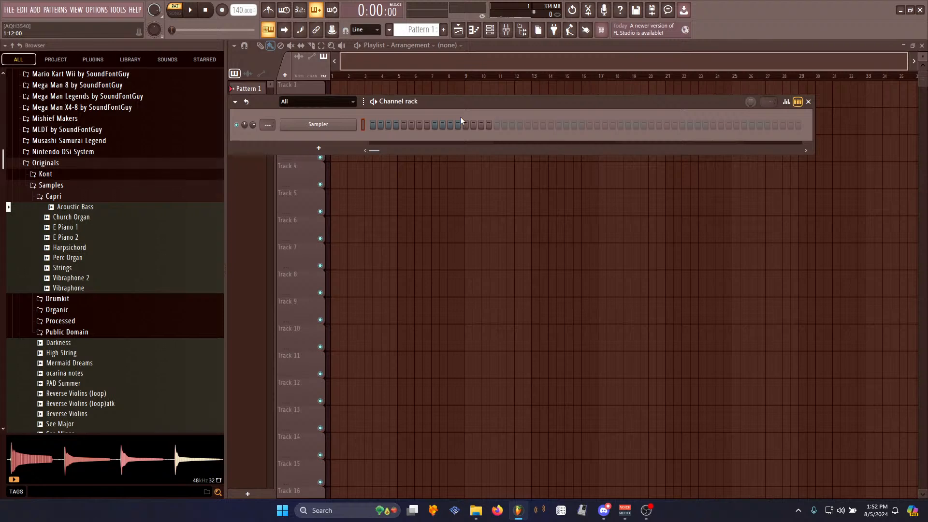
drag(450, 104, 453, 49)
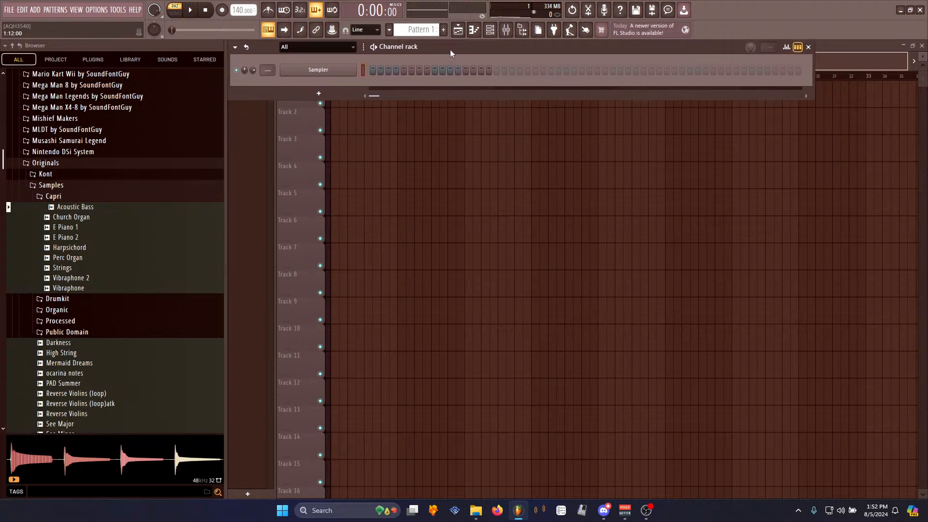
- Collapse the Capri, Samples and Originals folders in the browser, then reopen Originals
click(93, 198)
click(79, 241)
click(79, 240)
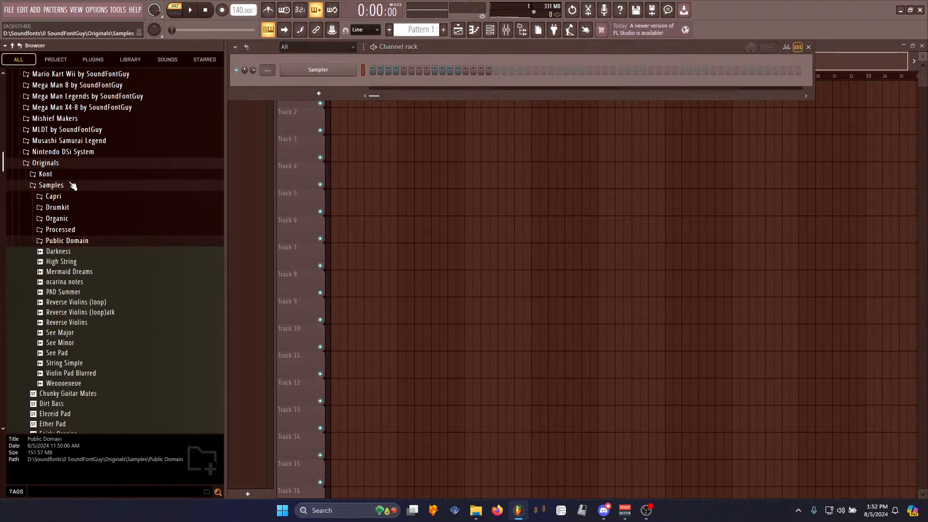
click(72, 185)
click(70, 174)
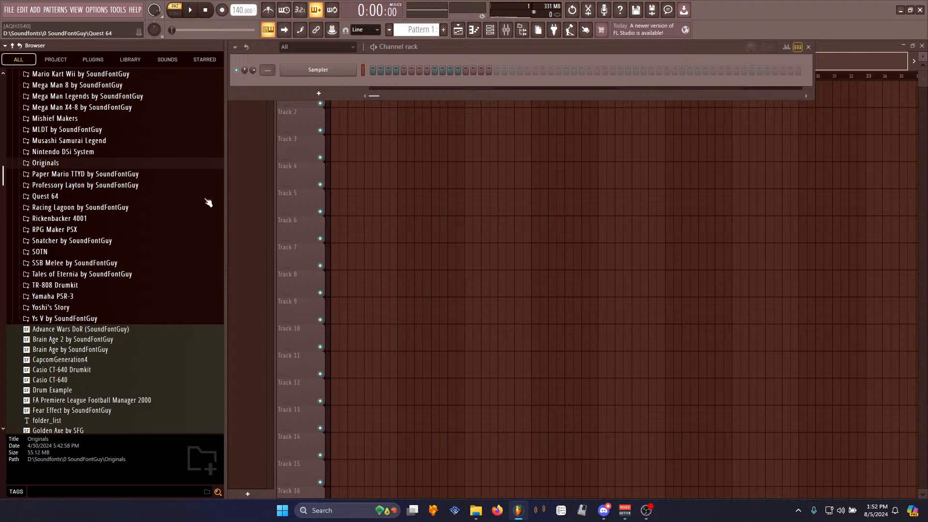
click(58, 168)
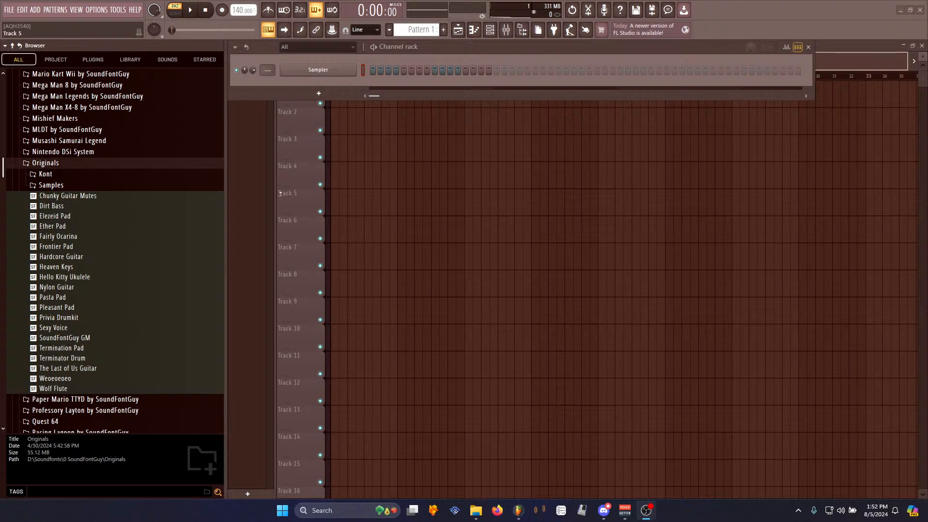
- Narrow the browser panel by dragging its edge
click(226, 257)
drag(226, 257, 174, 284)
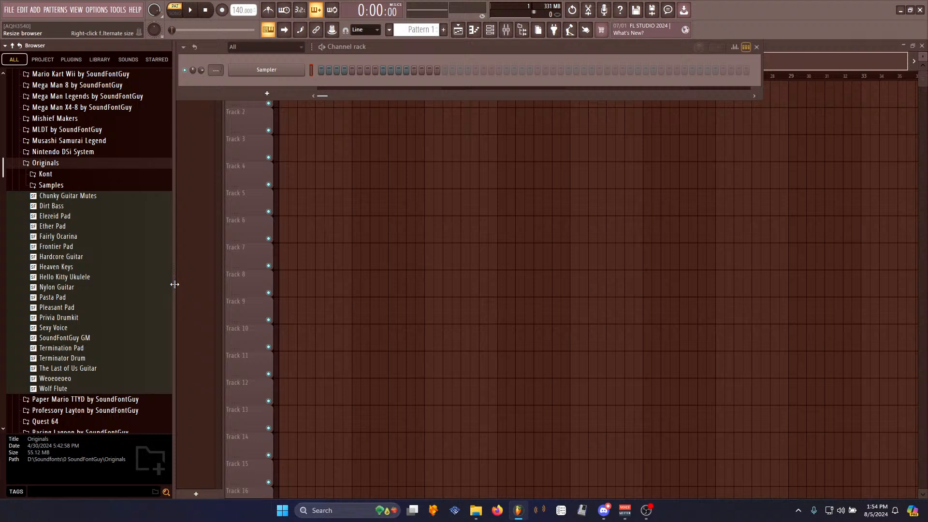
drag(175, 284, 152, 290)
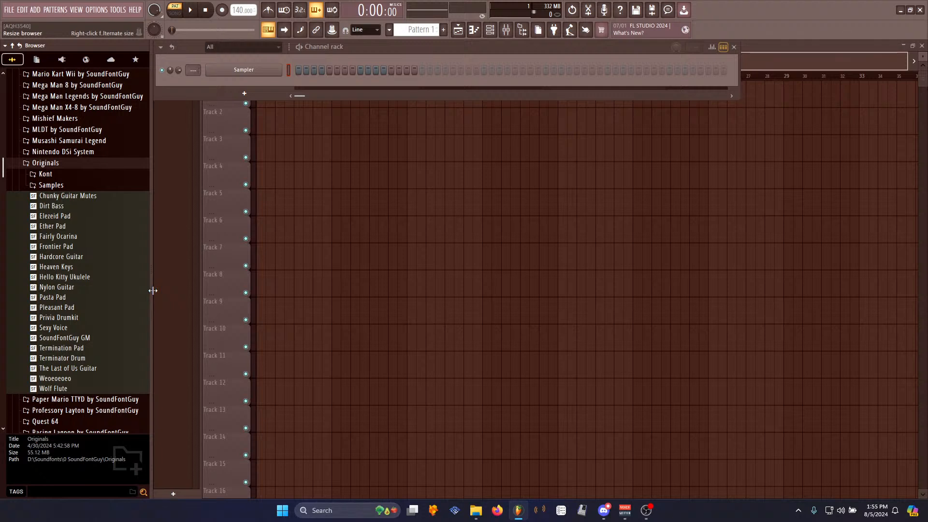
drag(153, 291, 161, 293)
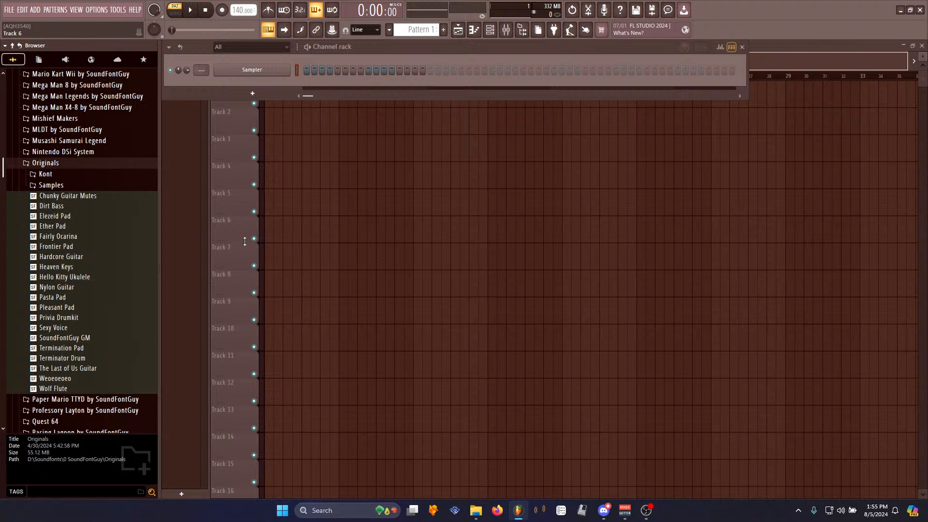
click(508, 45)
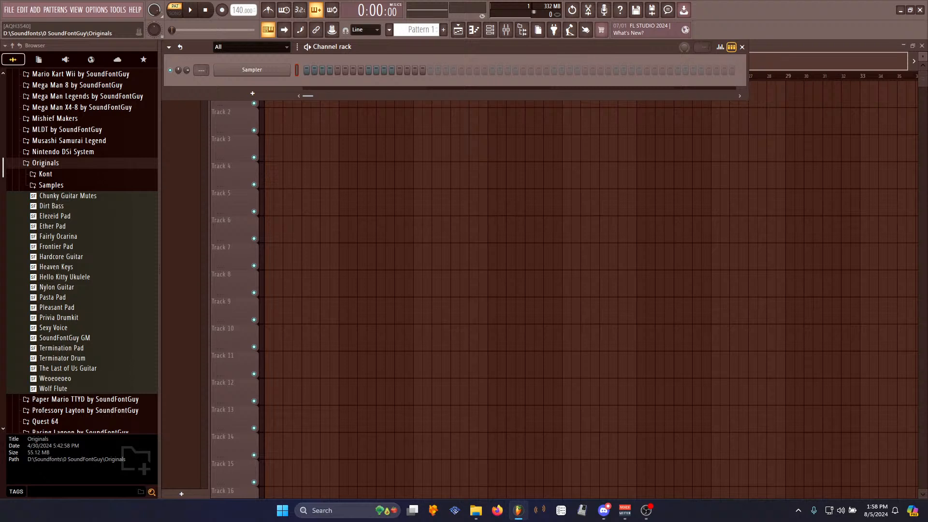
key(alt+Tab)
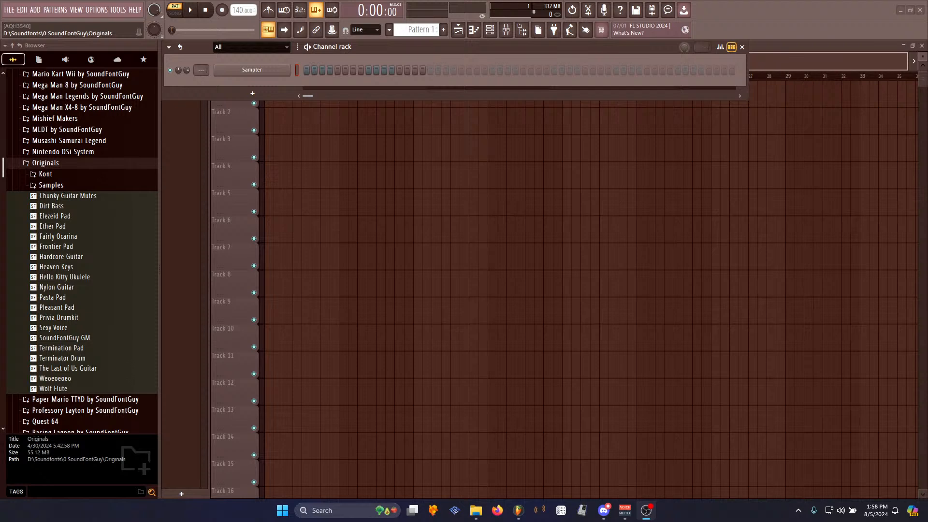
click(538, 49)
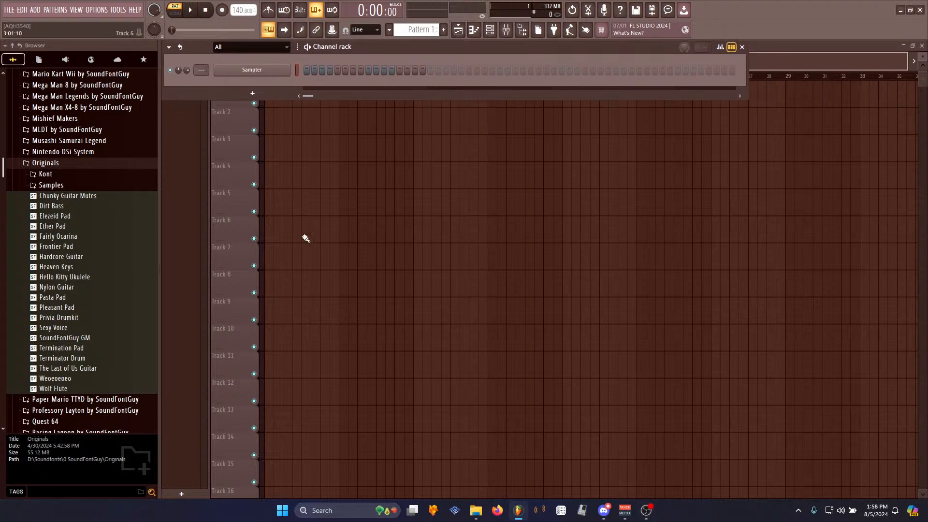
- Collapse the Originals folder and readjust the browser panel's width
drag(158, 253, 240, 305)
click(85, 166)
click(85, 166)
click(86, 164)
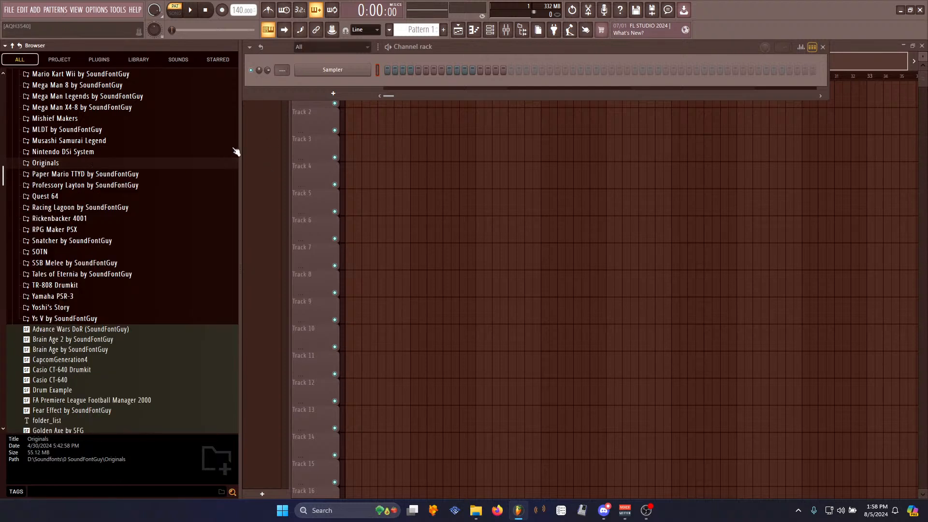
drag(241, 147, 178, 189)
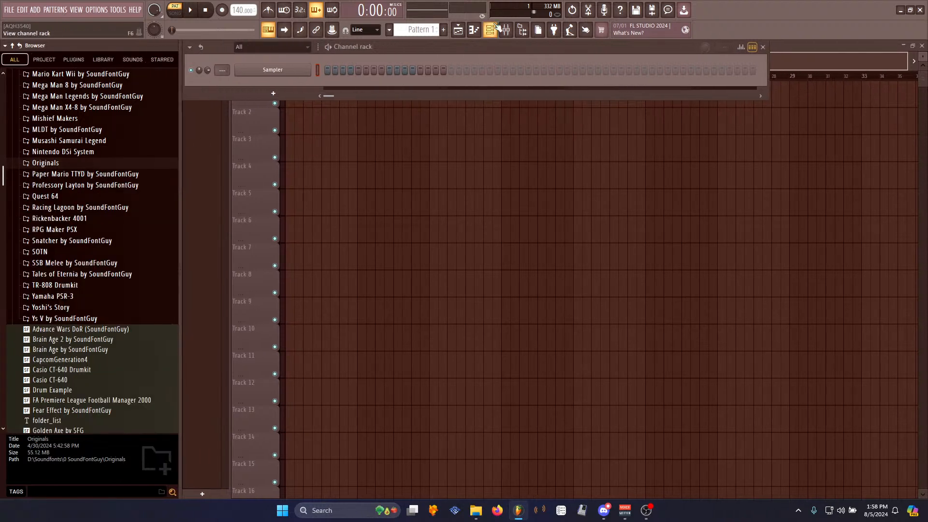
- Resize the browser panel slightly wider
mouse_move(318, 44)
mouse_down()
mouse_move(328, 59)
mouse_move(318, 45)
mouse_up()
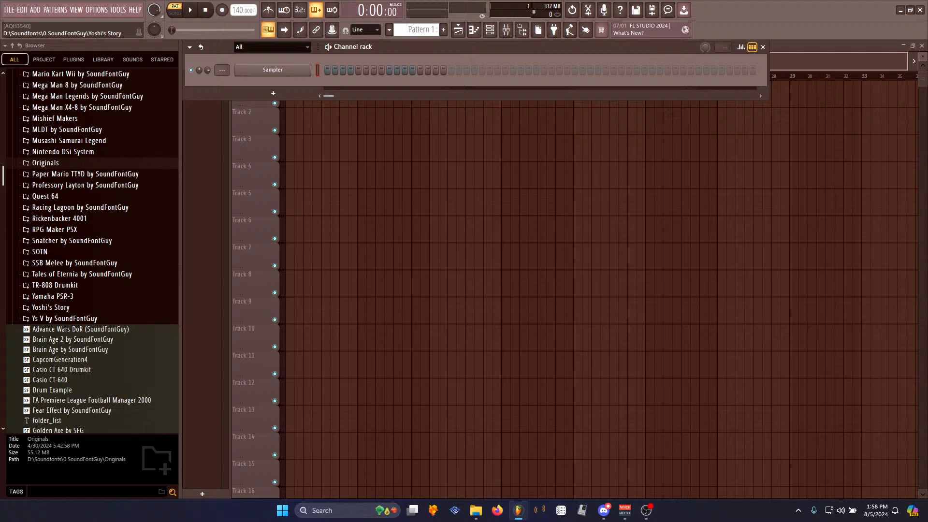
click(507, 30)
click(507, 32)
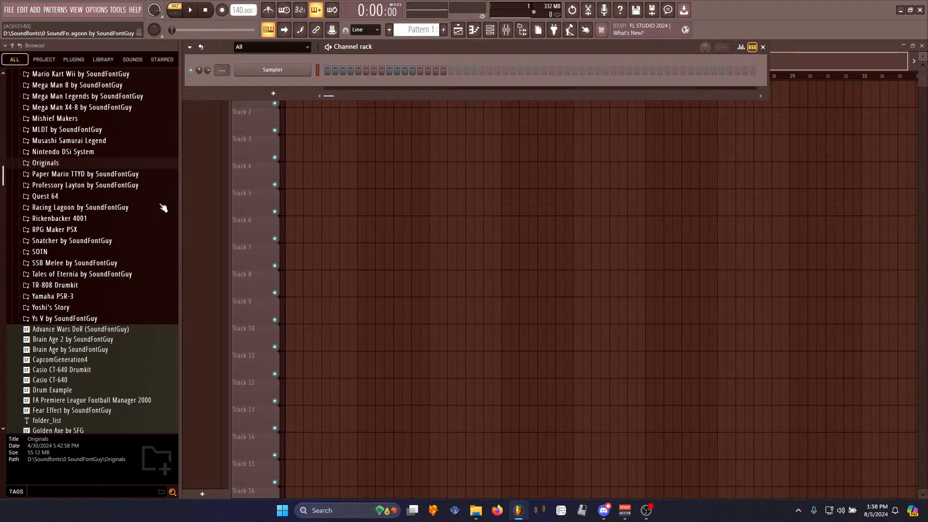
drag(179, 217, 171, 220)
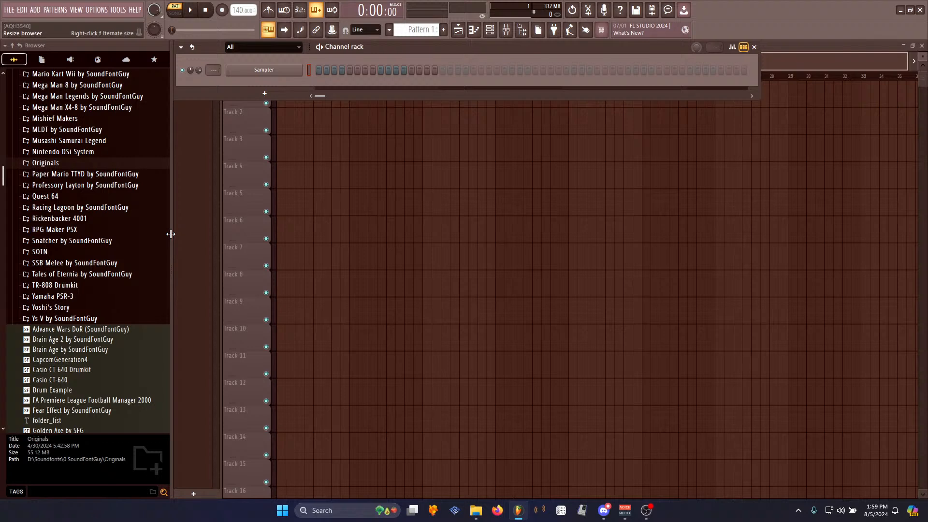
drag(171, 234, 200, 240)
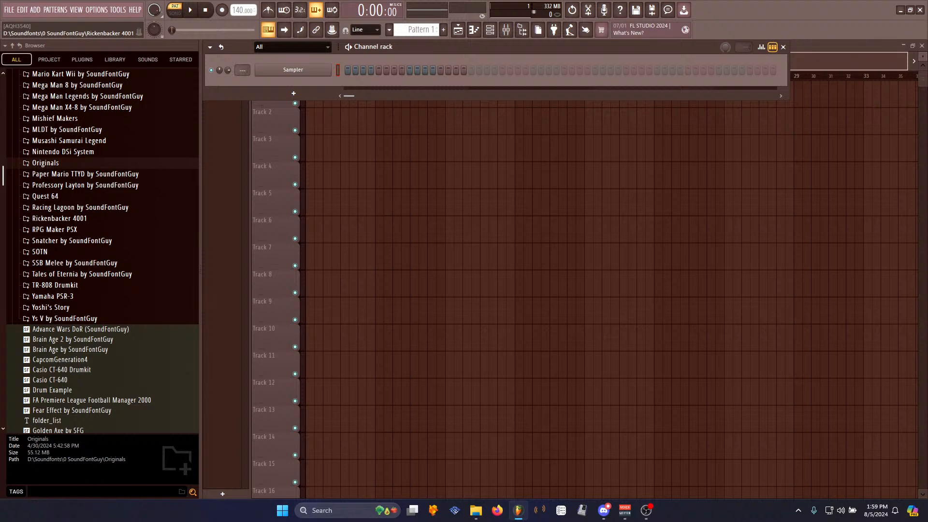
key(alt+Tab)
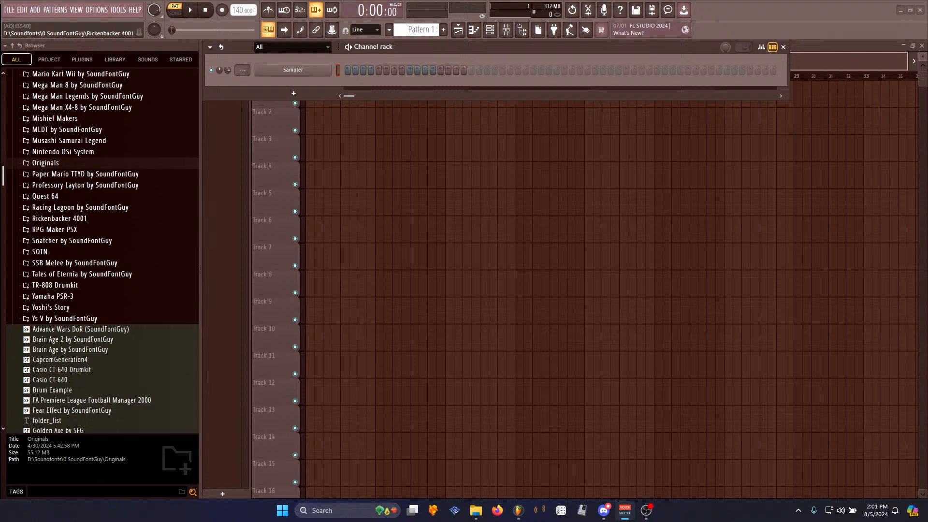
drag(0, 20, 5, 39)
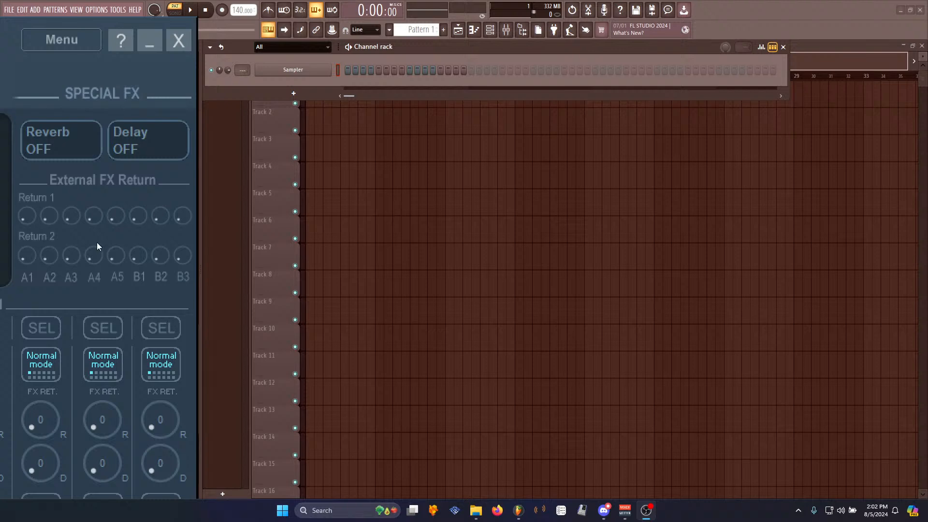
click(244, 79)
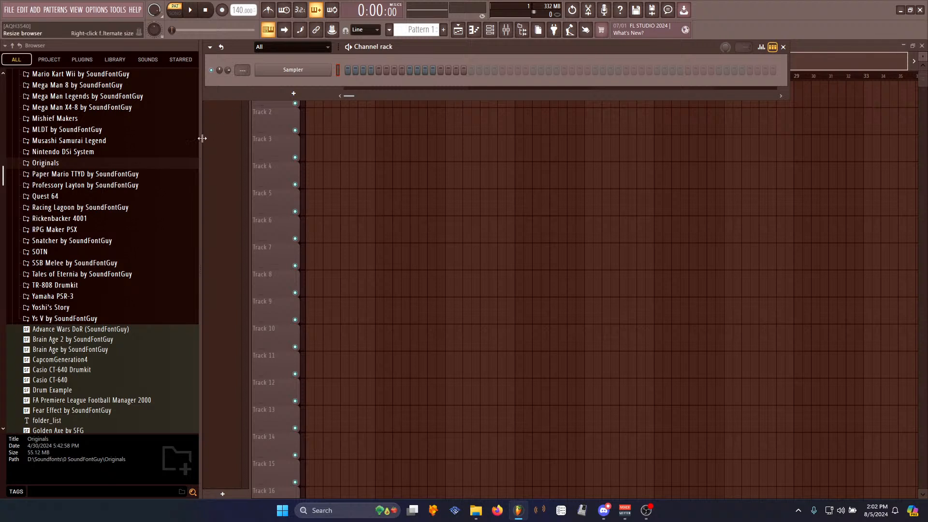
- Expand the Originals folder and widen the browser panel
drag(202, 139, 171, 178)
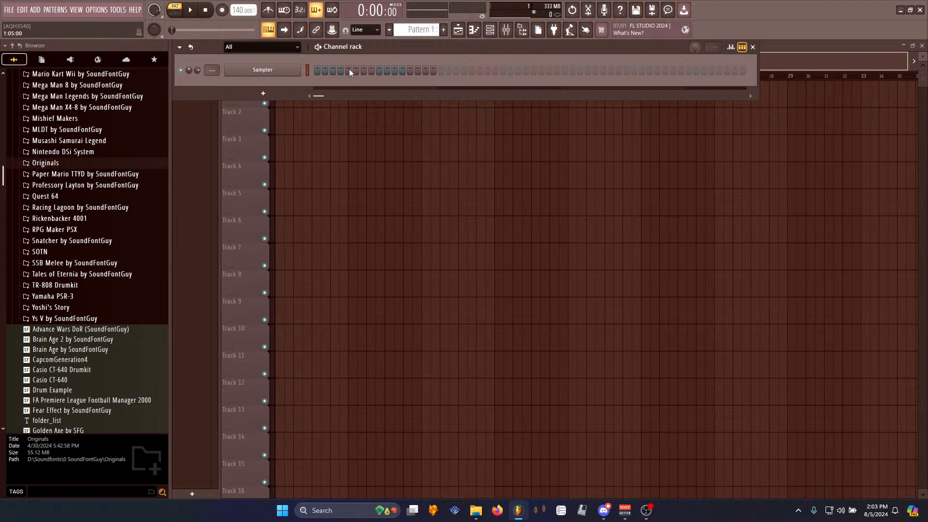
drag(401, 48, 401, 49)
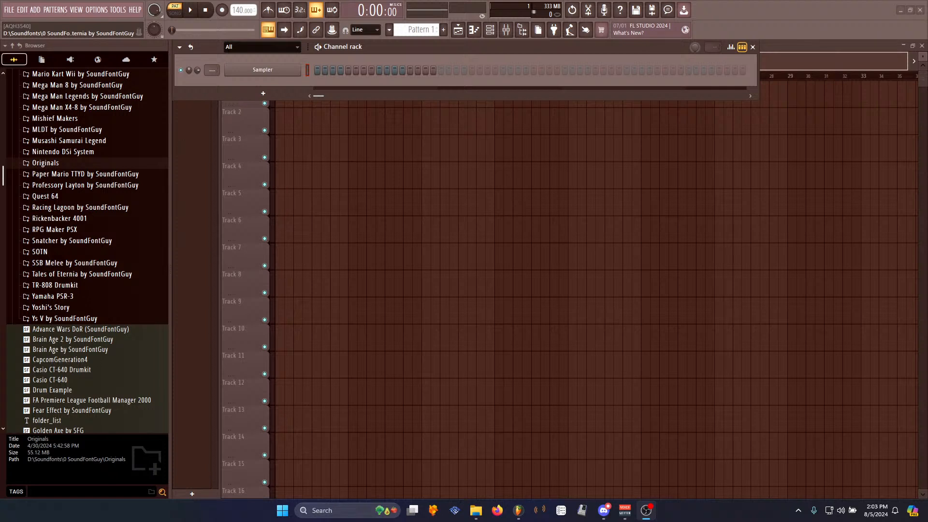
click(152, 166)
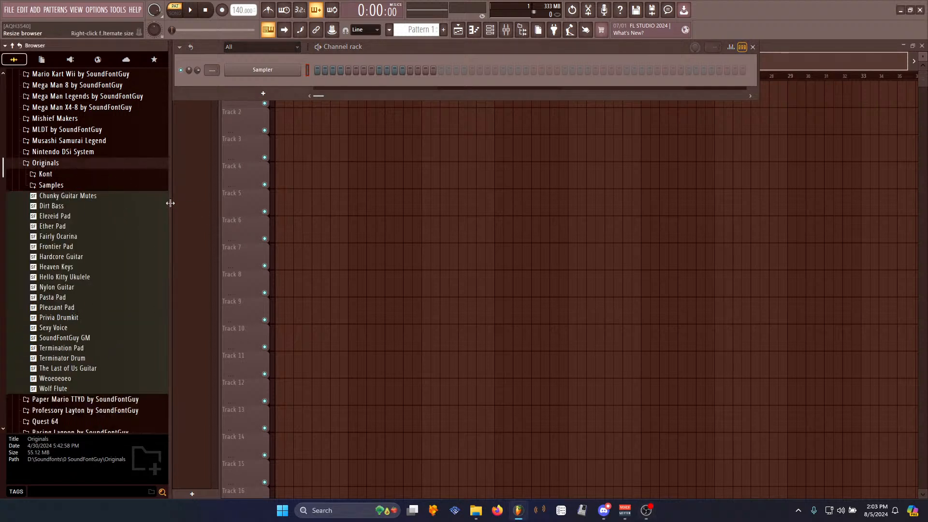
drag(175, 203, 211, 204)
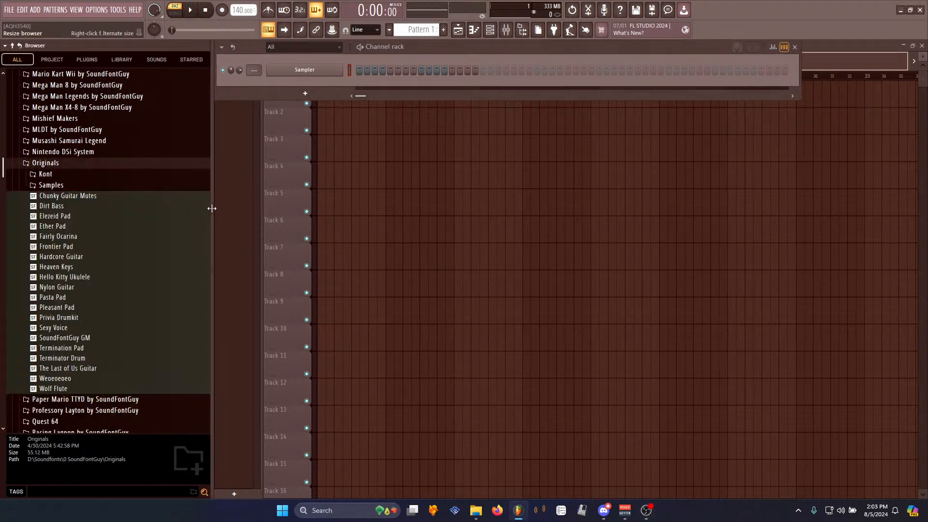
- Expand the Samples folder and browse the Organic, Capri and Drumkit subfolders
click(60, 186)
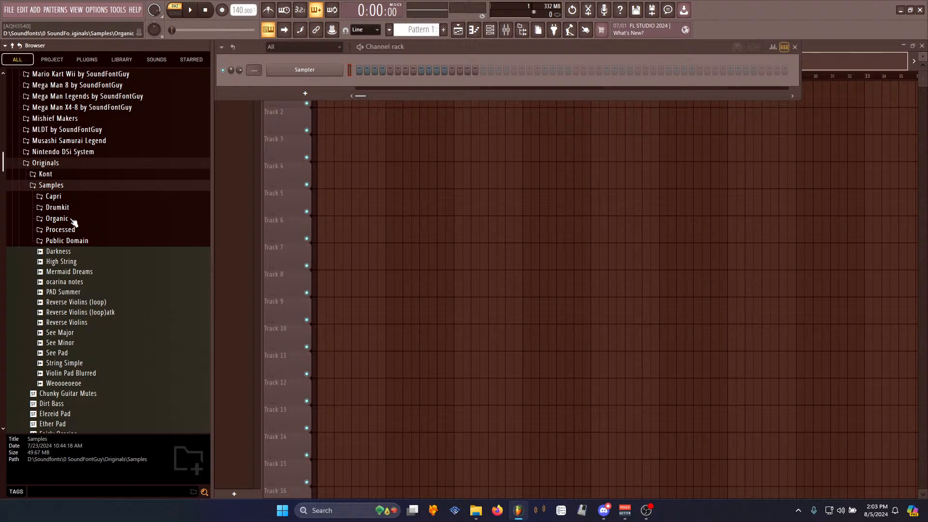
click(57, 218)
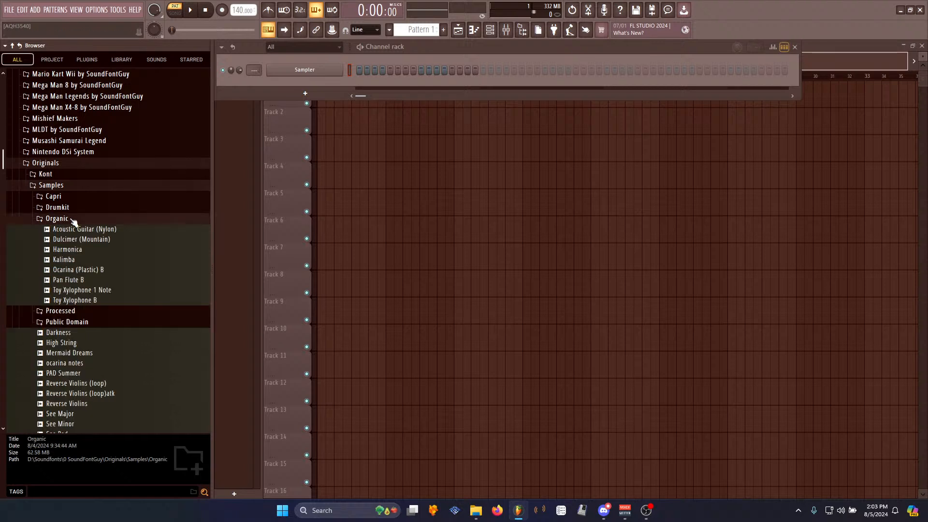
click(73, 220)
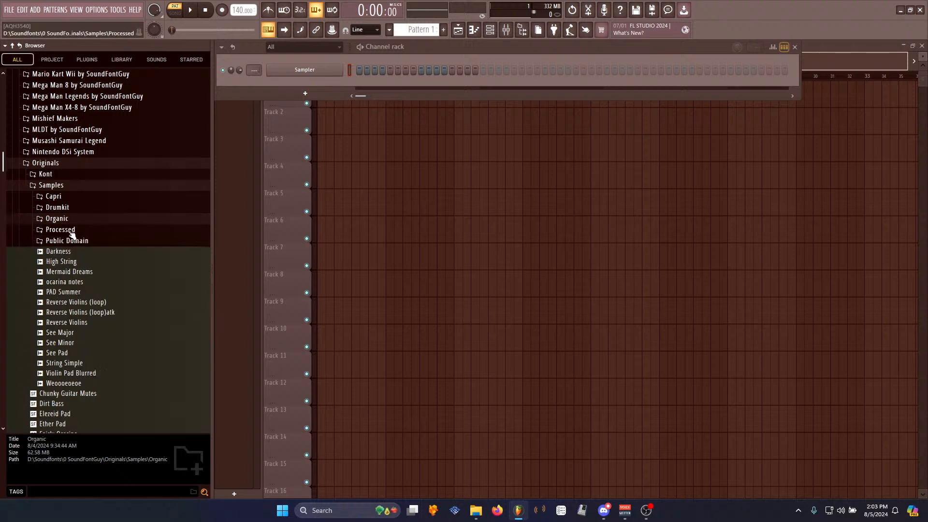
click(70, 198)
click(67, 198)
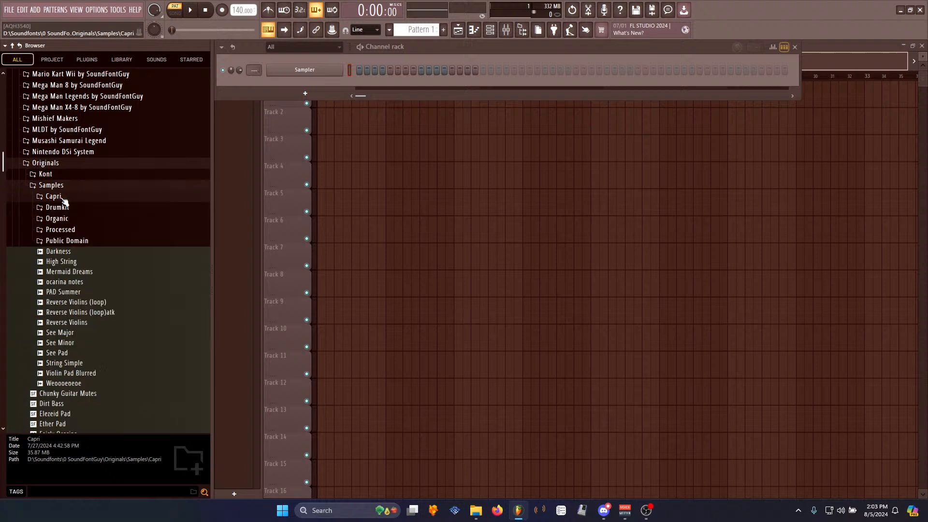
click(67, 209)
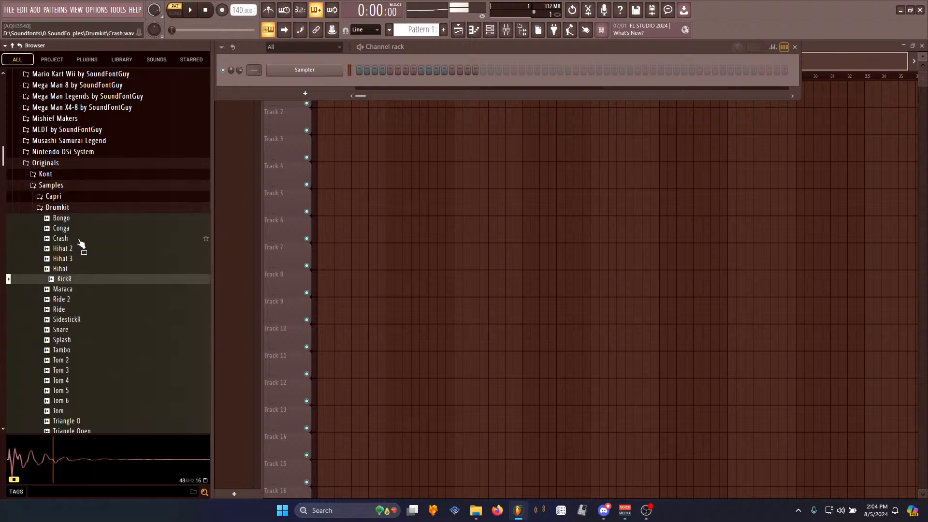
click(75, 209)
- Open the Organic folder and preview the Acoustic Guitar, Dulcimer, Kalimba, Ocarina and Toy Xylophone B samples
click(77, 219)
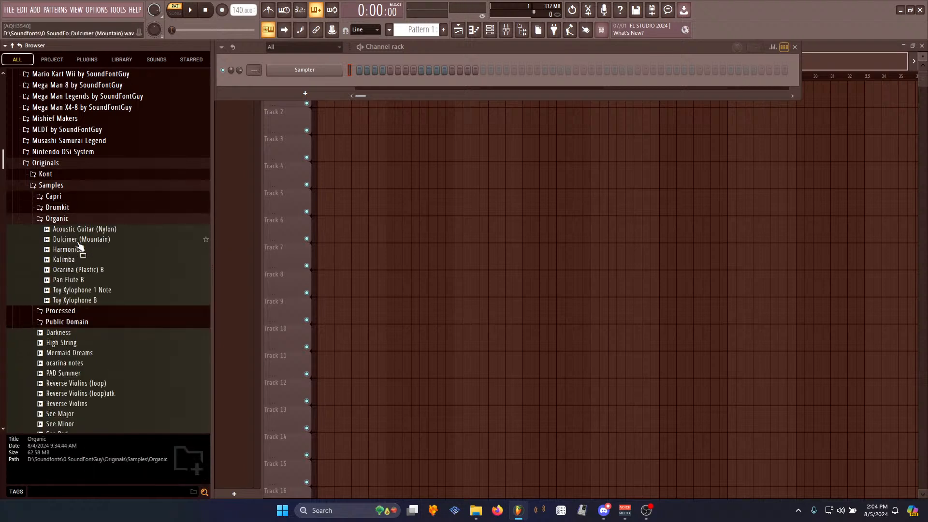
click(87, 230)
click(90, 239)
click(92, 260)
click(89, 270)
click(87, 300)
- Browse the Processed folder's samples, then open the Public Domain folder
click(68, 219)
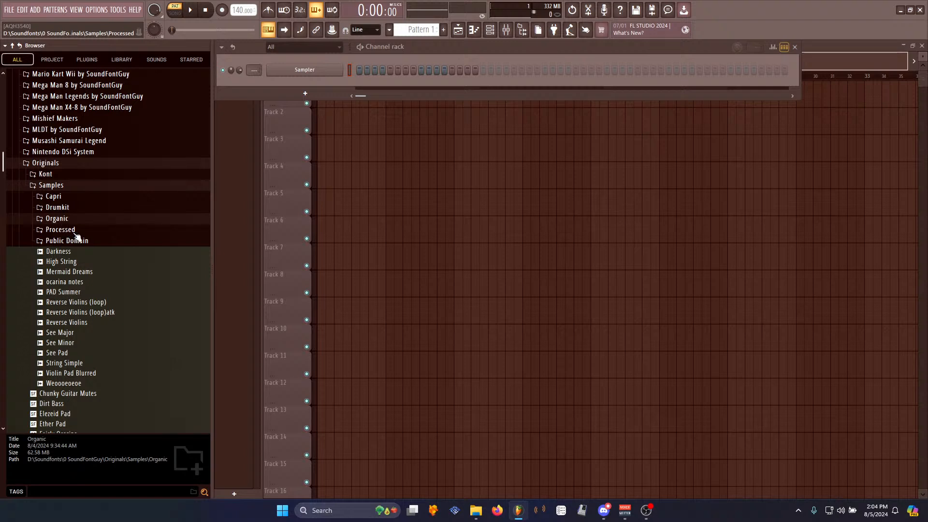
click(73, 234)
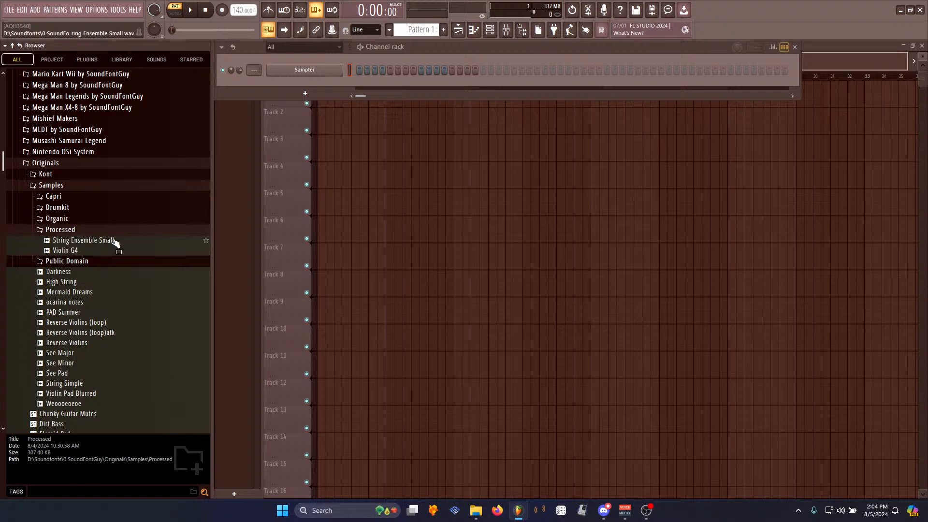
click(78, 230)
click(78, 230)
click(68, 230)
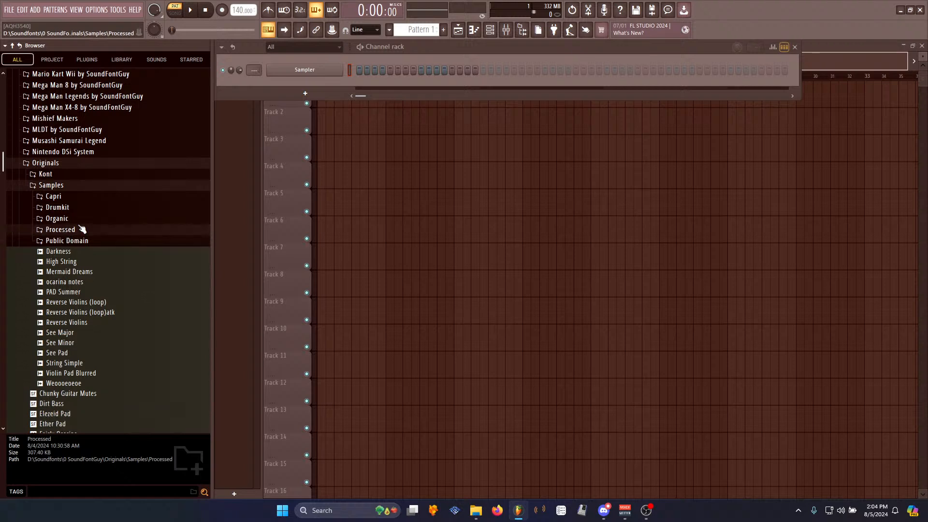
click(77, 242)
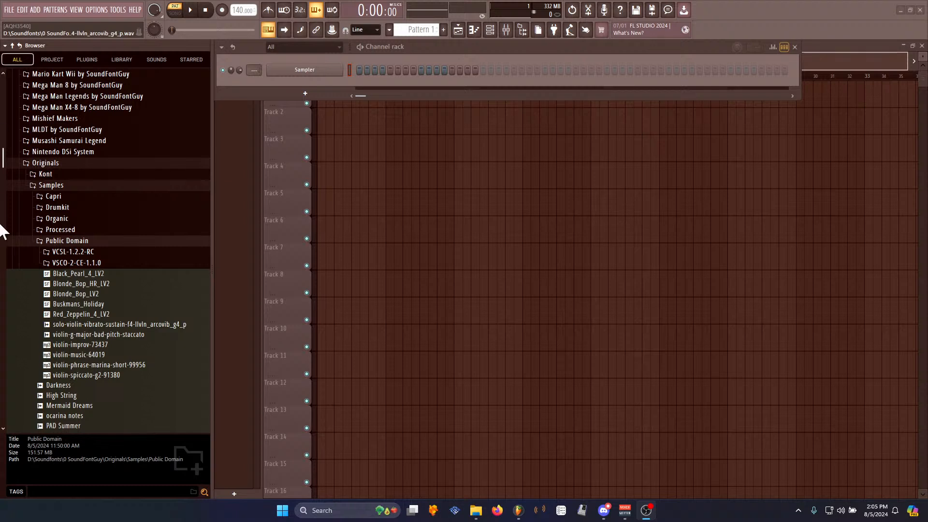
drag(447, 47, 446, 47)
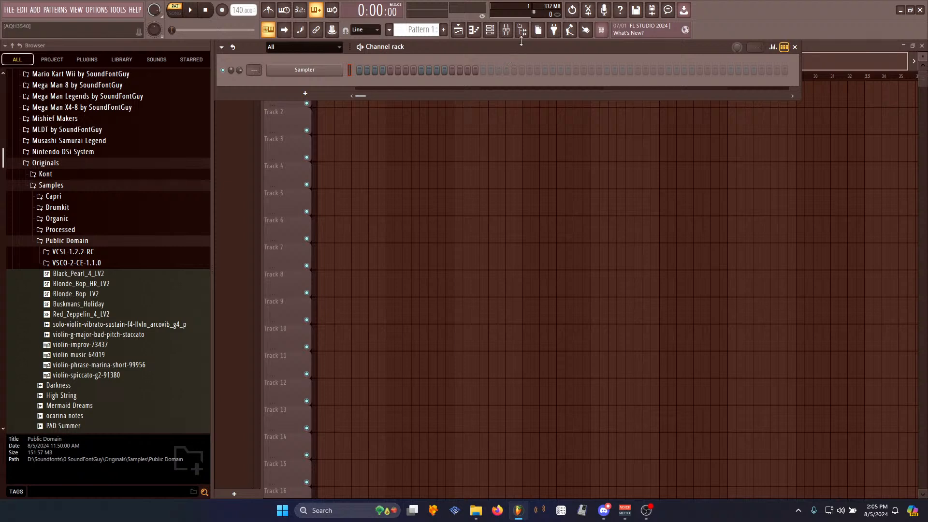
drag(211, 197, 210, 243)
mouse_move(425, 46)
mouse_down()
mouse_move(445, 95)
mouse_move(414, 47)
mouse_up()
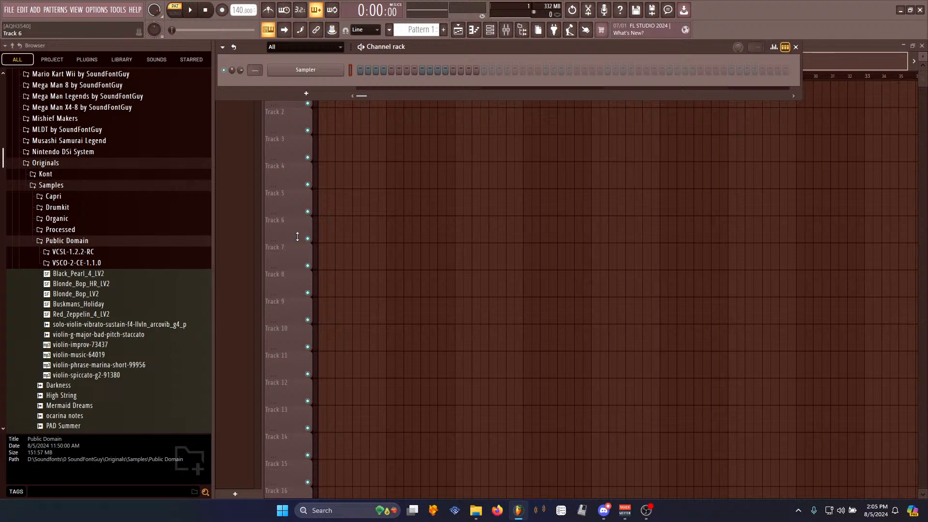
scroll(193, 295, up, 3)
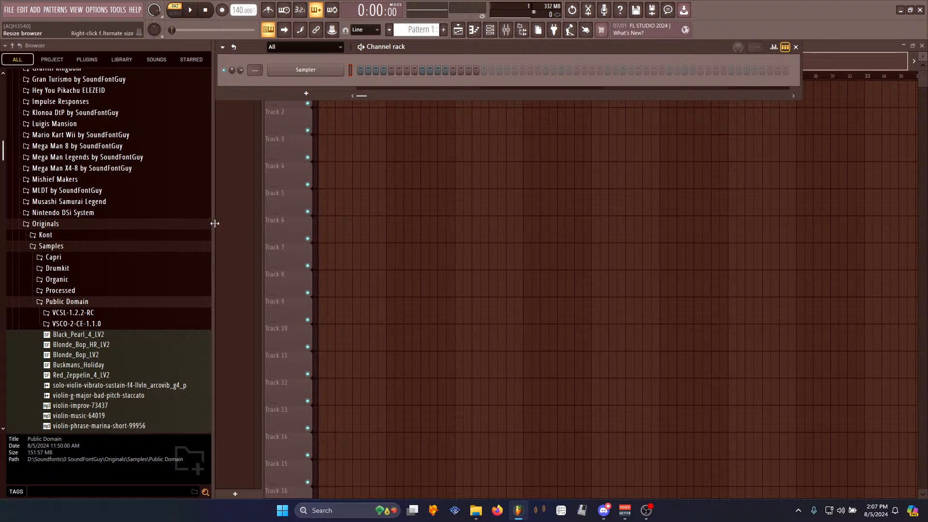
drag(214, 223, 197, 250)
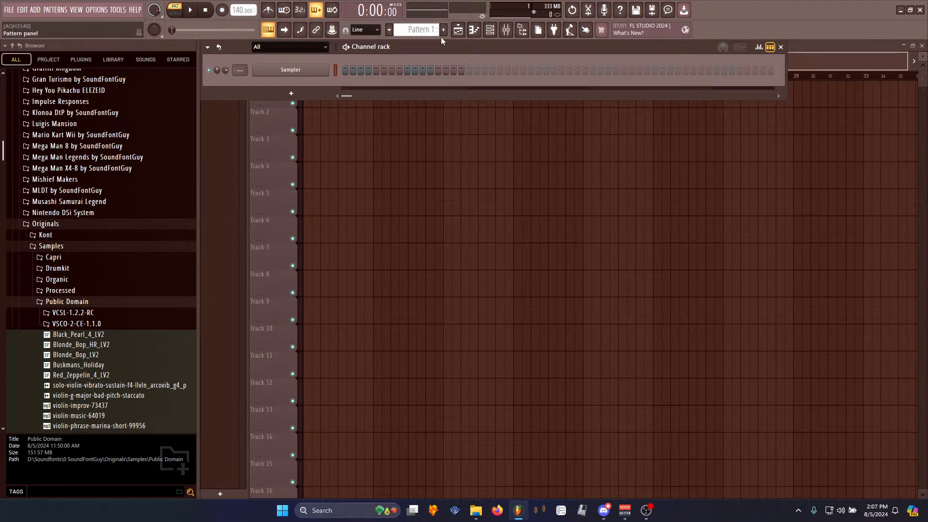
- Add the Abbey Road One instrument plugin to the project
click(42, 11)
click(52, 62)
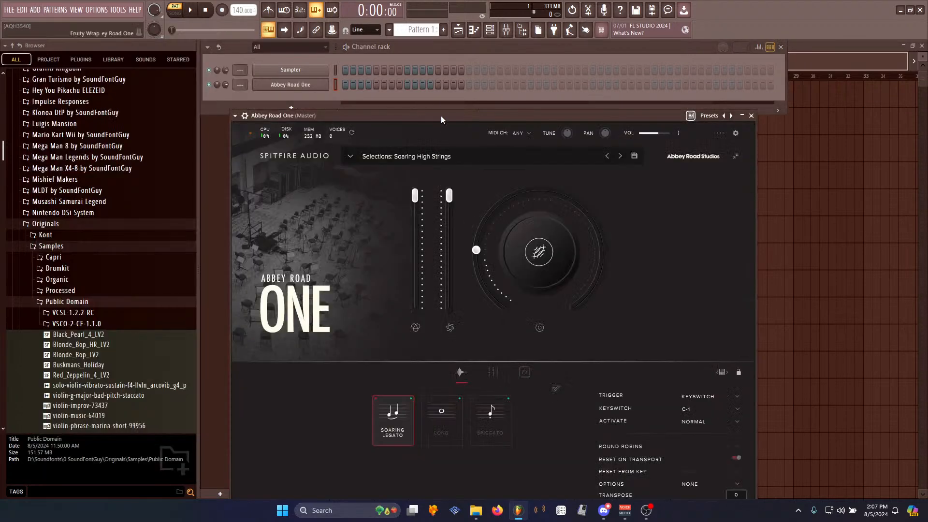
drag(441, 116, 417, 40)
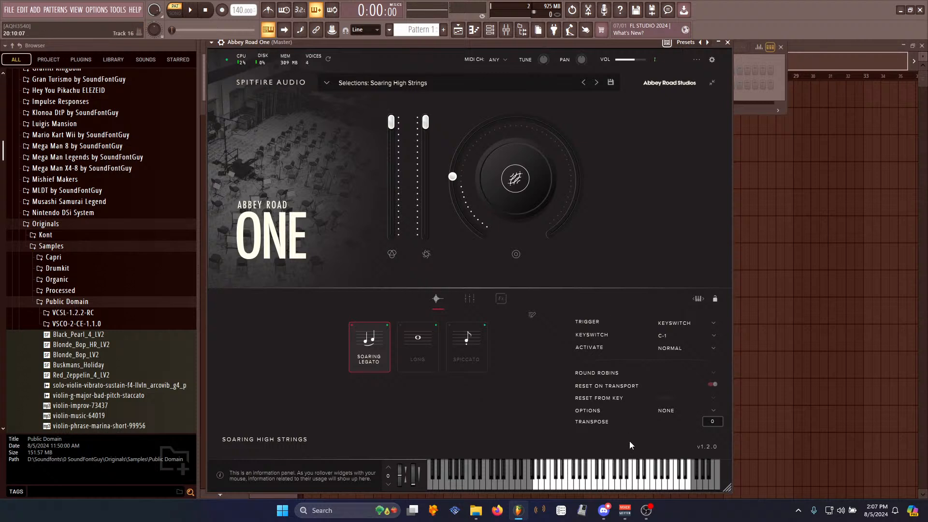
drag(393, 45, 384, 49)
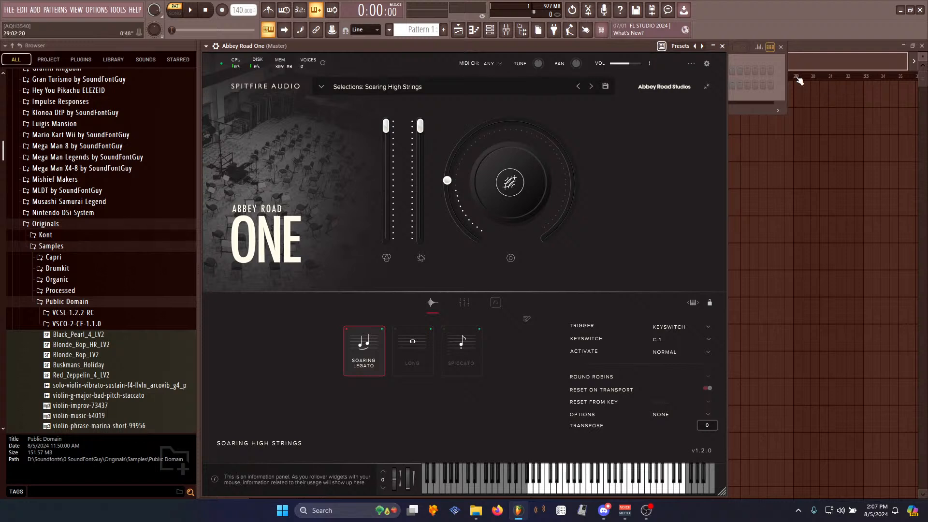
click(772, 95)
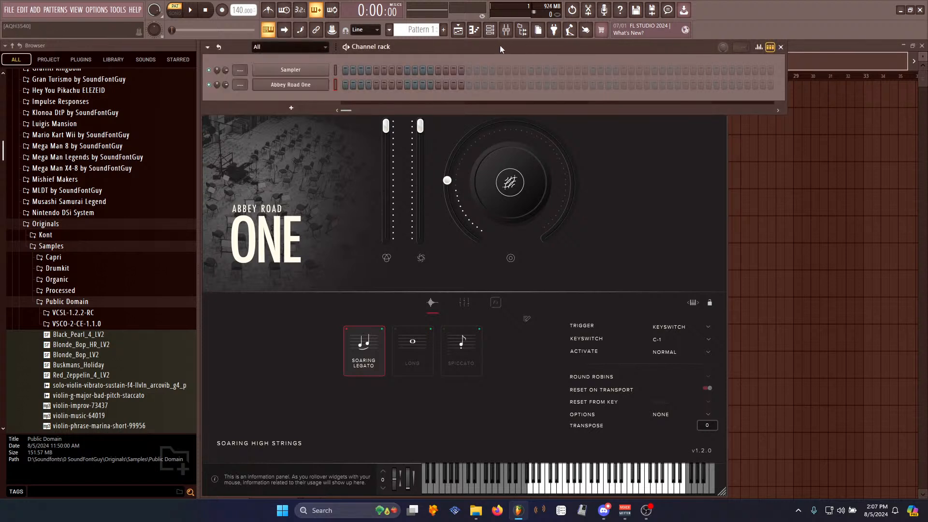
click(343, 222)
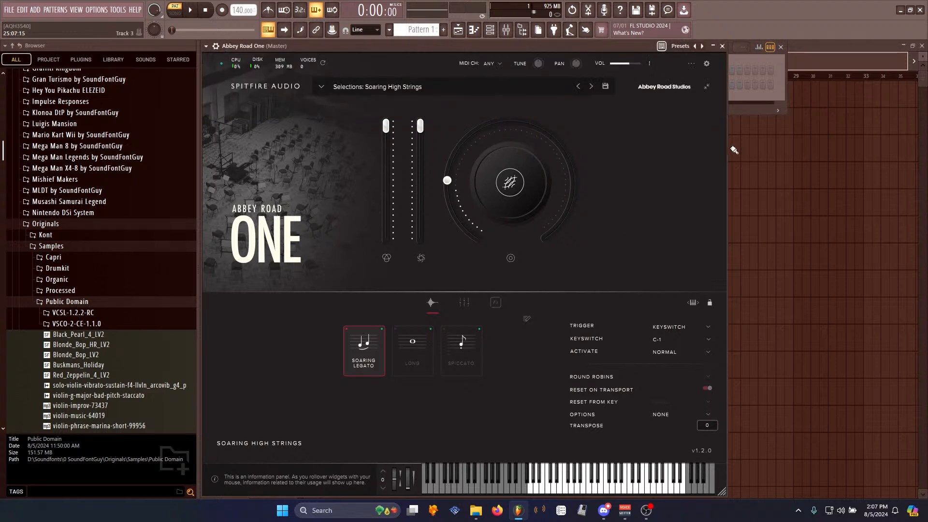
click(763, 97)
click(646, 289)
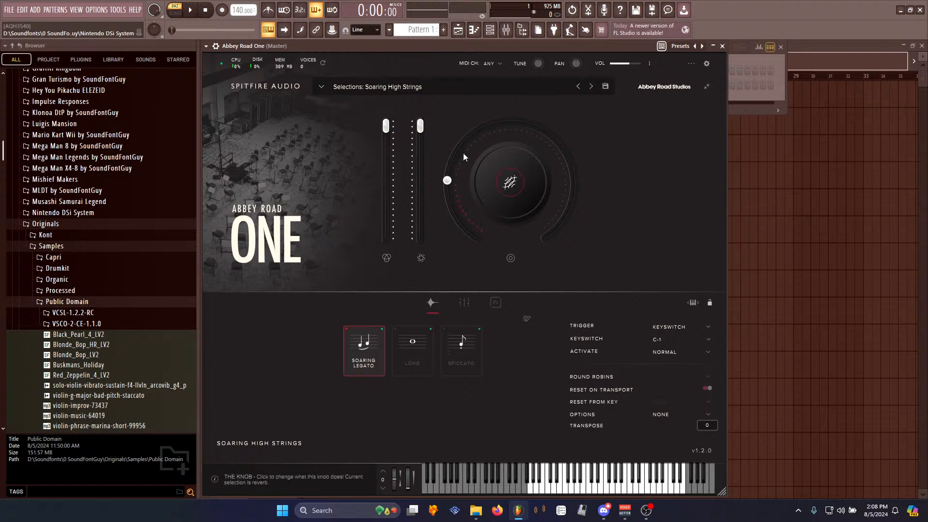
mouse_move(465, 44)
mouse_down()
mouse_move(493, 45)
mouse_move(463, 44)
mouse_up()
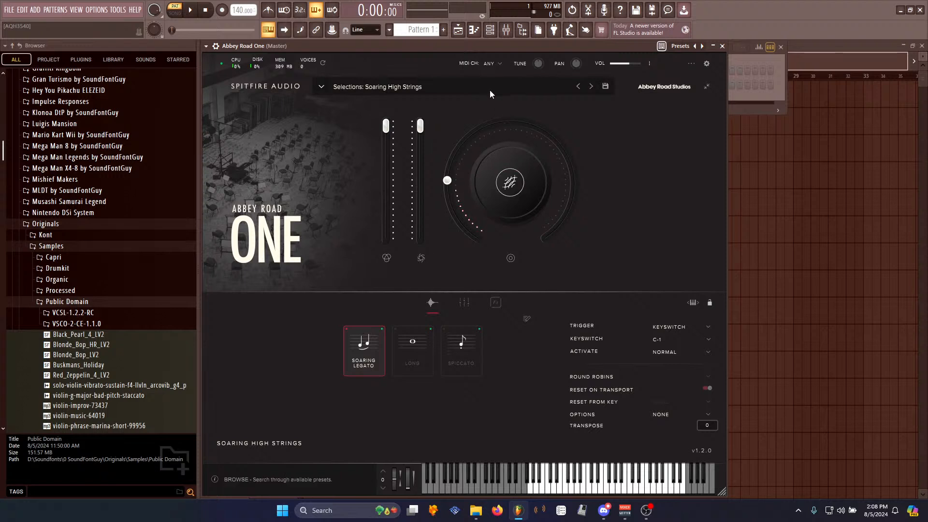
click(53, 8)
click(107, 13)
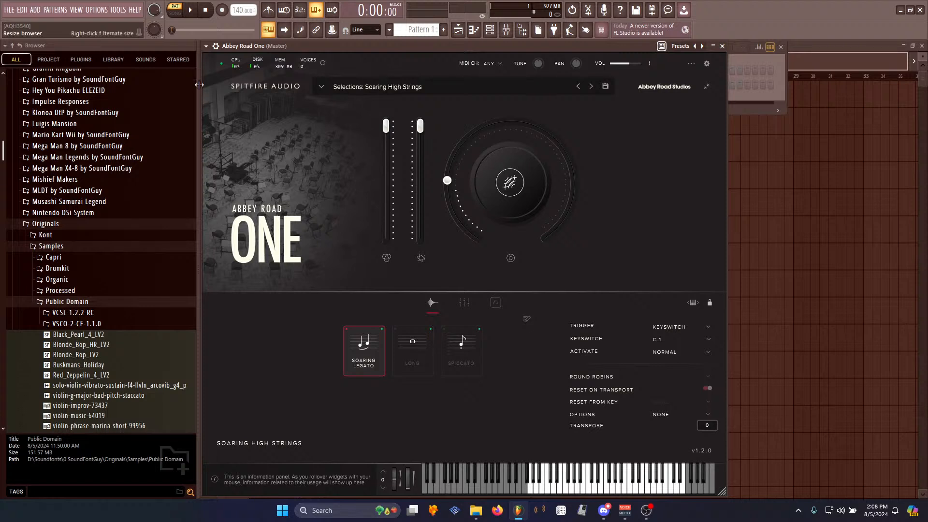
drag(199, 85, 191, 85)
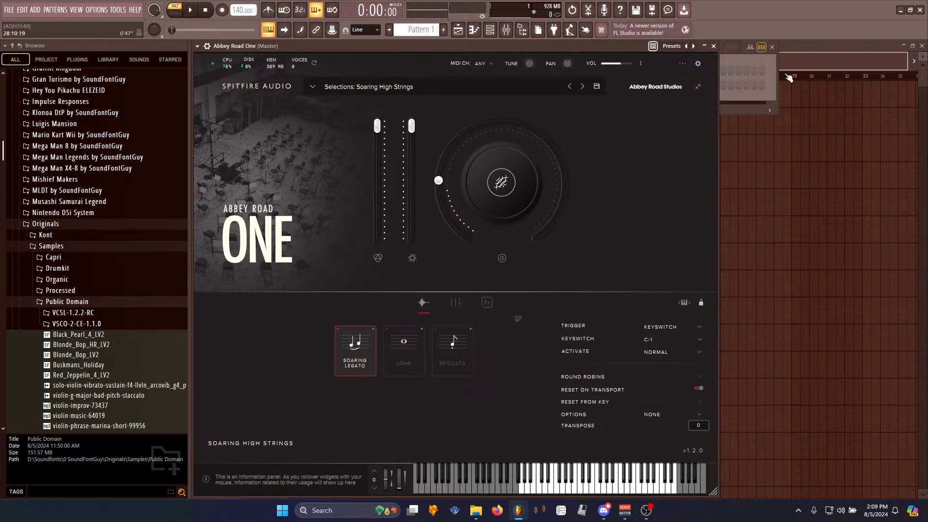
click(758, 96)
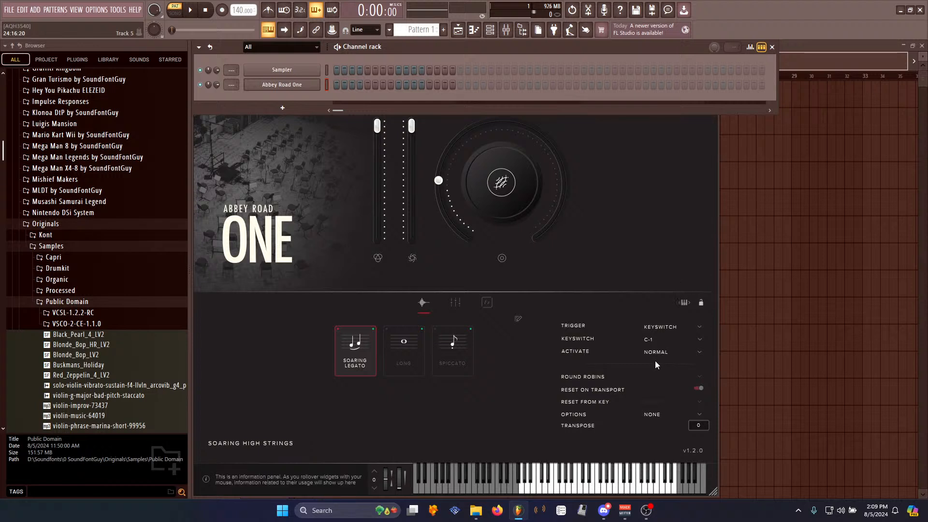
click(601, 197)
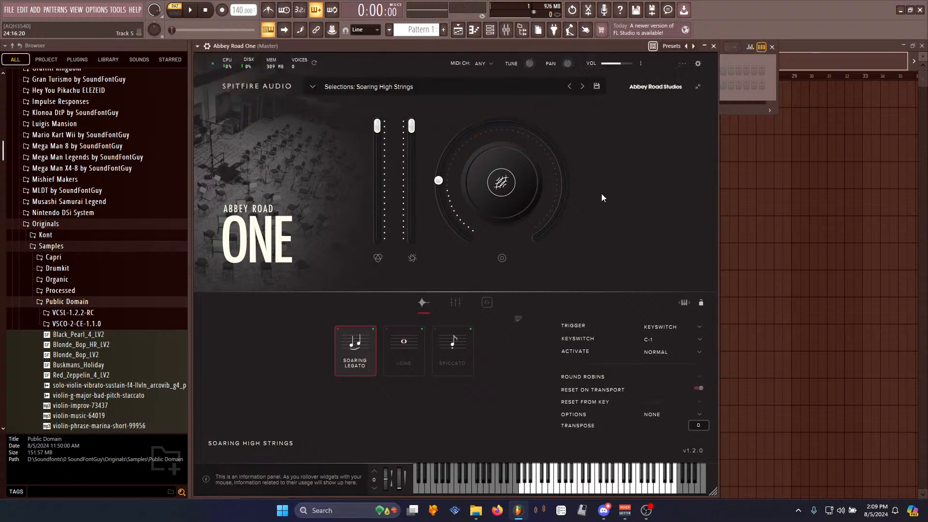
drag(188, 329, 150, 336)
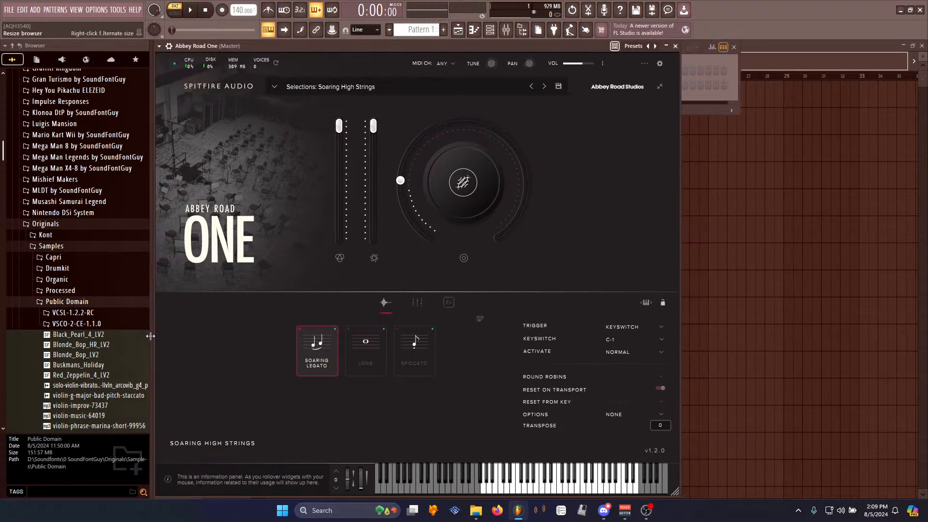
drag(310, 48, 310, 49)
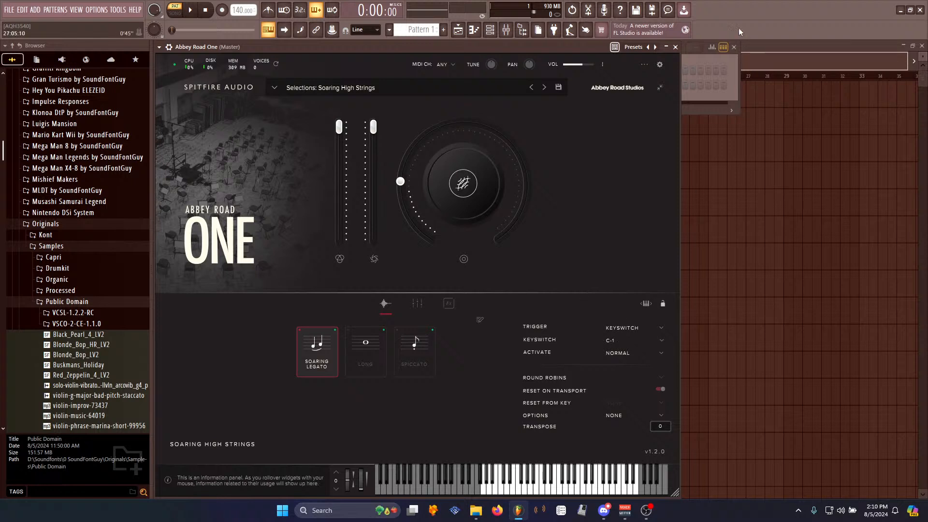
click(728, 64)
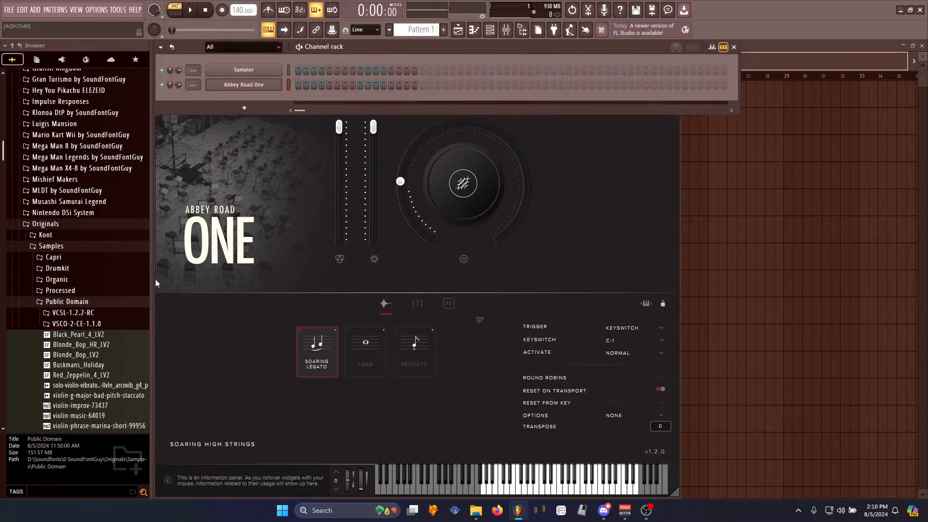
drag(153, 279, 195, 302)
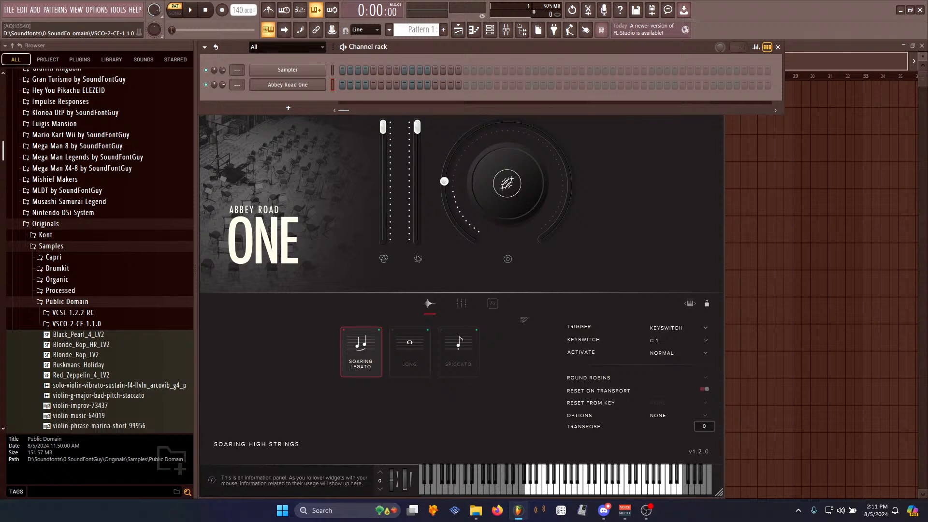
key(alt+Tab)
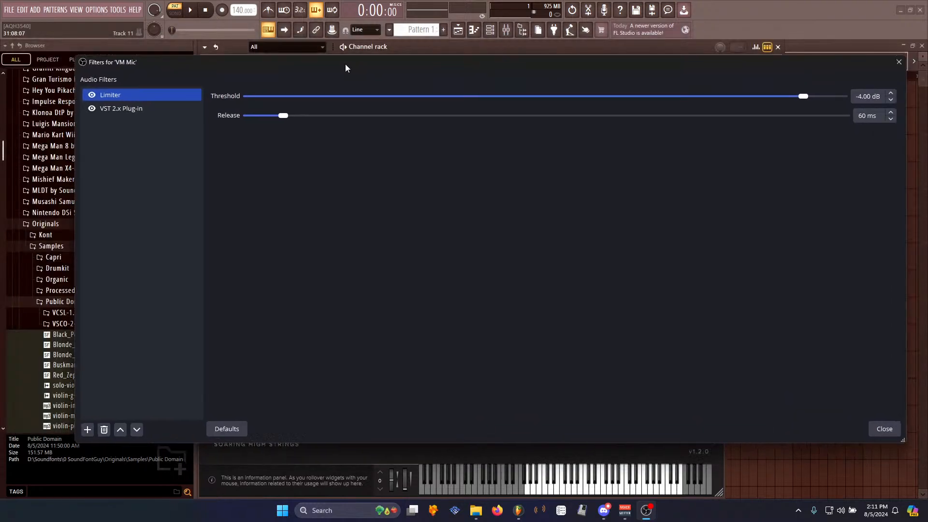
click(83, 86)
click(86, 74)
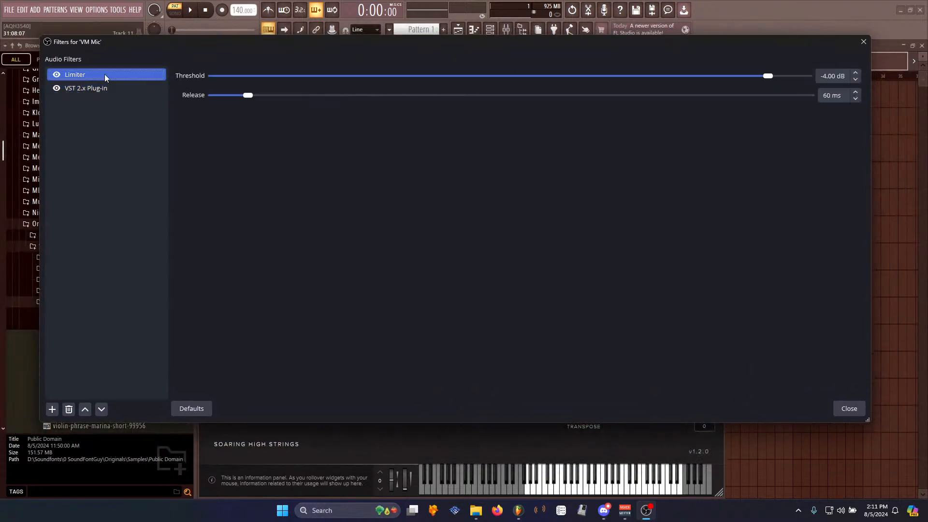
click(864, 42)
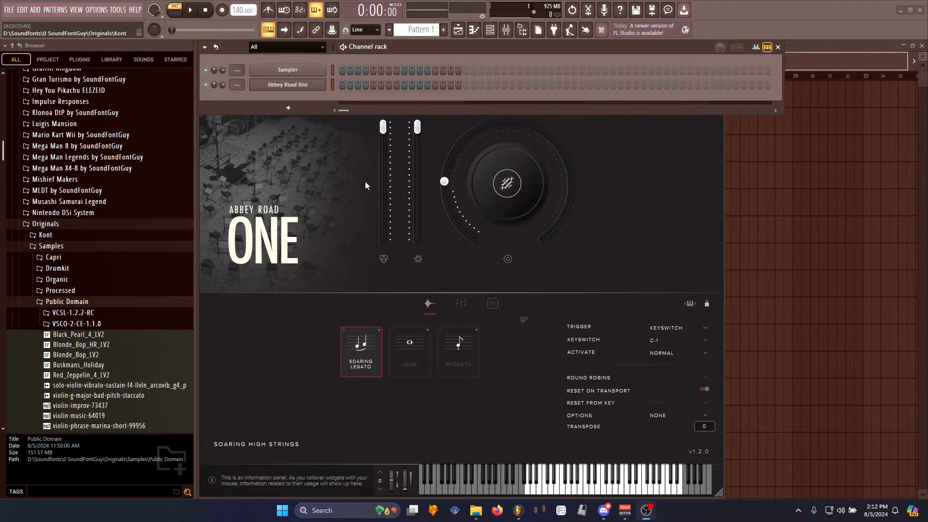
- Delete the Abbey Road One channel from the channel rack and confirm the deletion
click(690, 161)
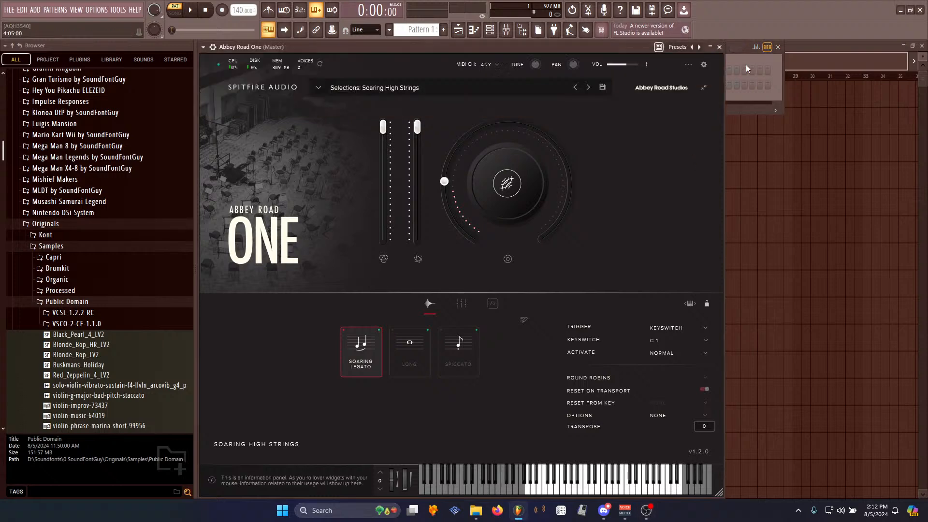
key(F6)
right_click(298, 85)
click(355, 195)
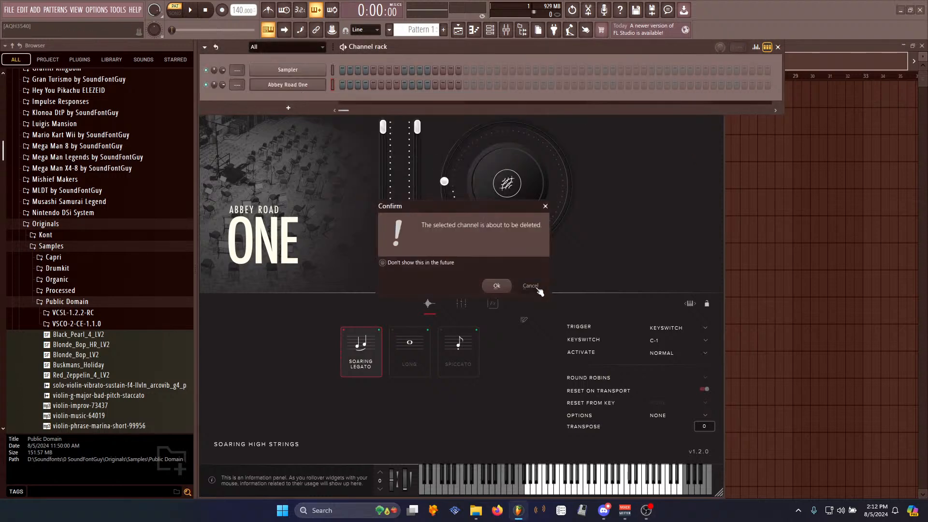
click(505, 286)
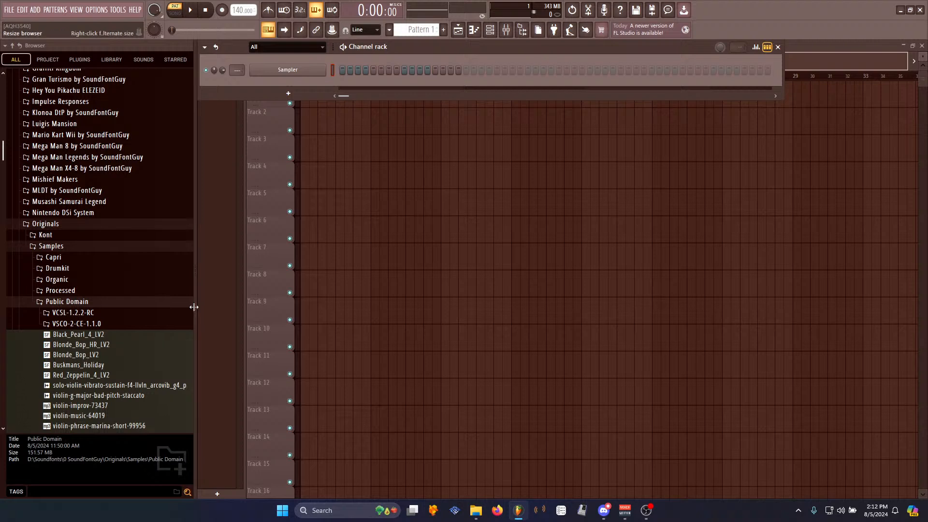
drag(194, 307, 215, 307)
mouse_move(515, 46)
mouse_down()
mouse_move(513, 104)
mouse_move(512, 48)
mouse_up()
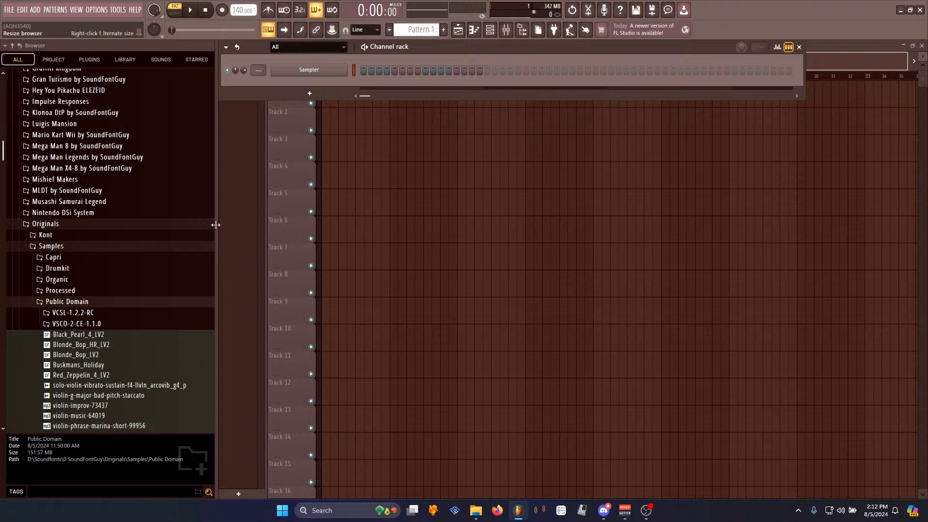
drag(215, 225, 165, 247)
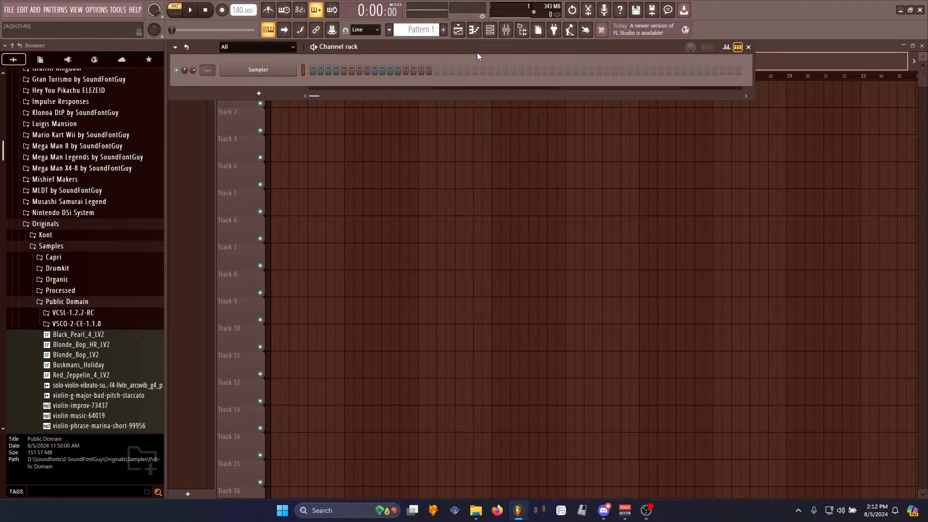
drag(164, 290, 167, 289)
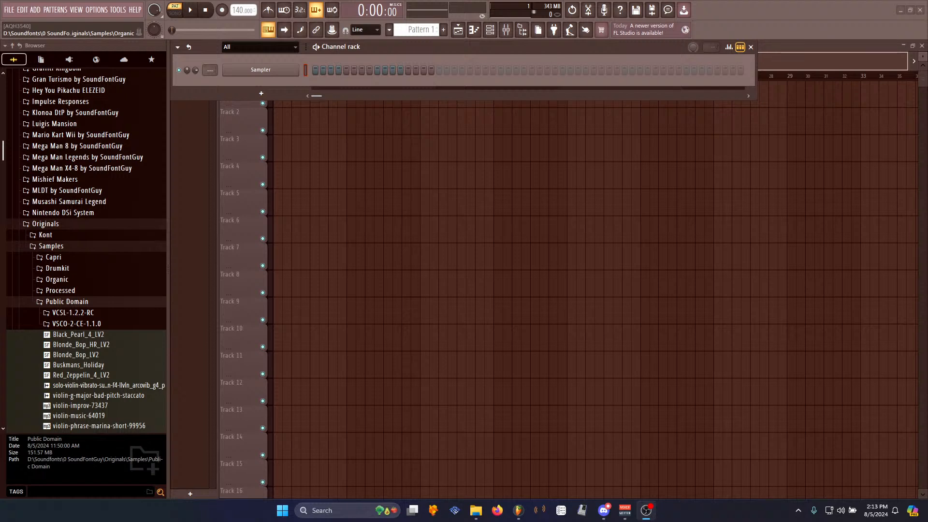
drag(170, 270, 204, 316)
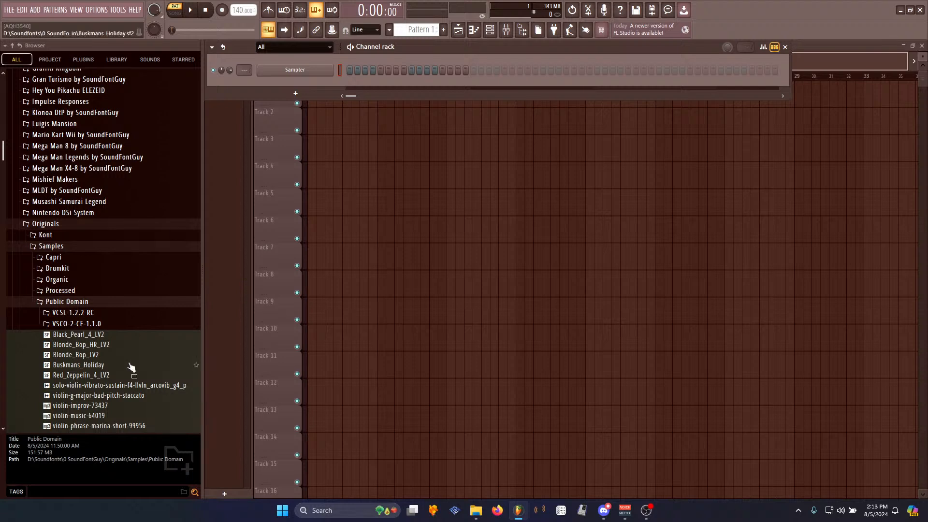
drag(202, 284, 207, 276)
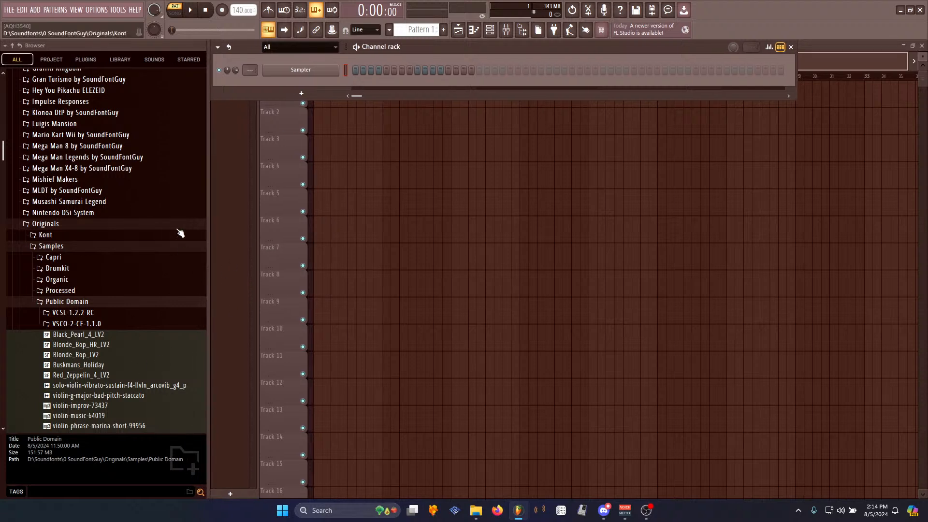
- Expand the VSCO-2-CE-1.1.0 folders in Public Domain and select the Readme and How To Install files
scroll(182, 251, down, 3)
scroll(167, 203, up, 2)
scroll(166, 201, down, 3)
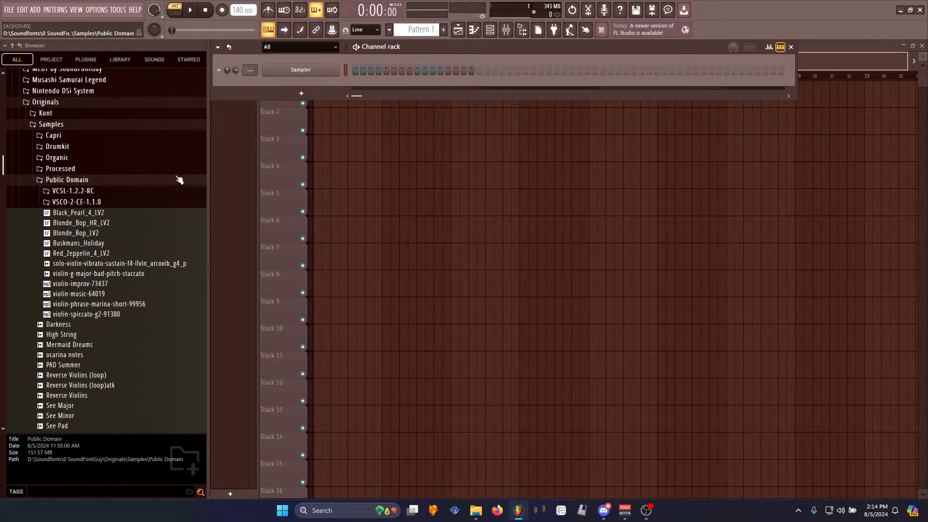
click(113, 203)
click(99, 213)
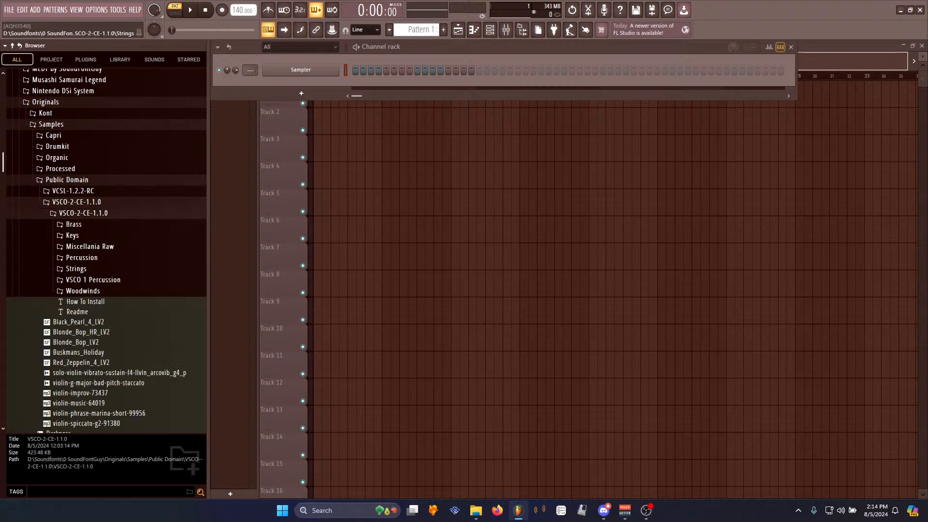
click(102, 312)
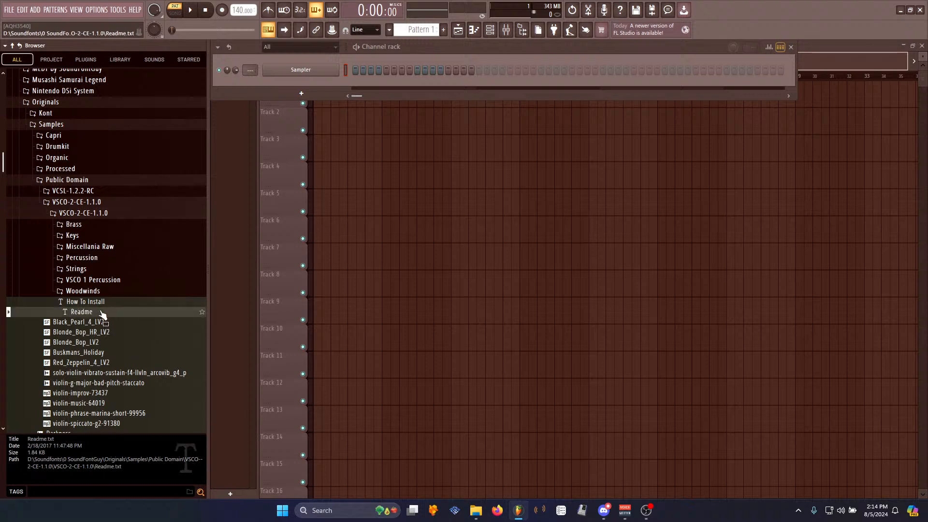
click(103, 303)
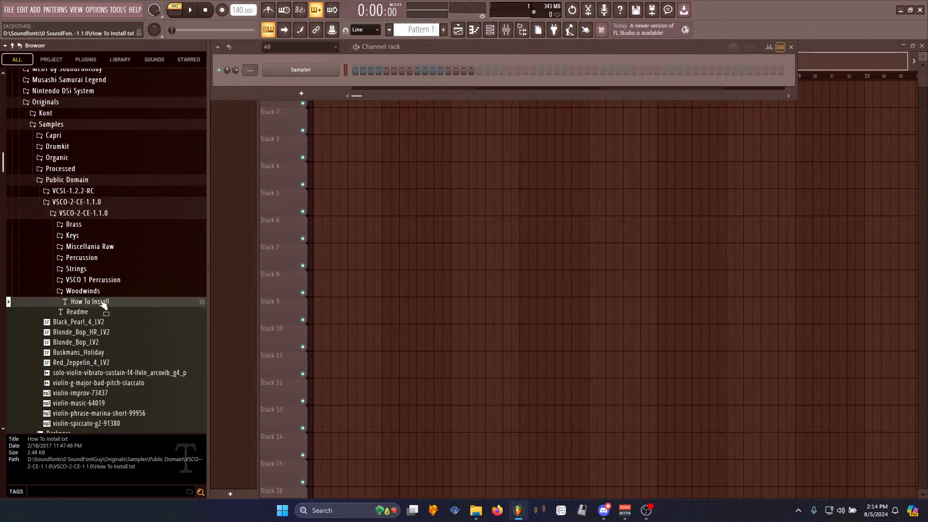
- Open Strings, Viola Section and susvib, and preview the ViolaEns_susvib B2_v2_1, A3_v2_1 and B4_v1_1 samples
click(107, 269)
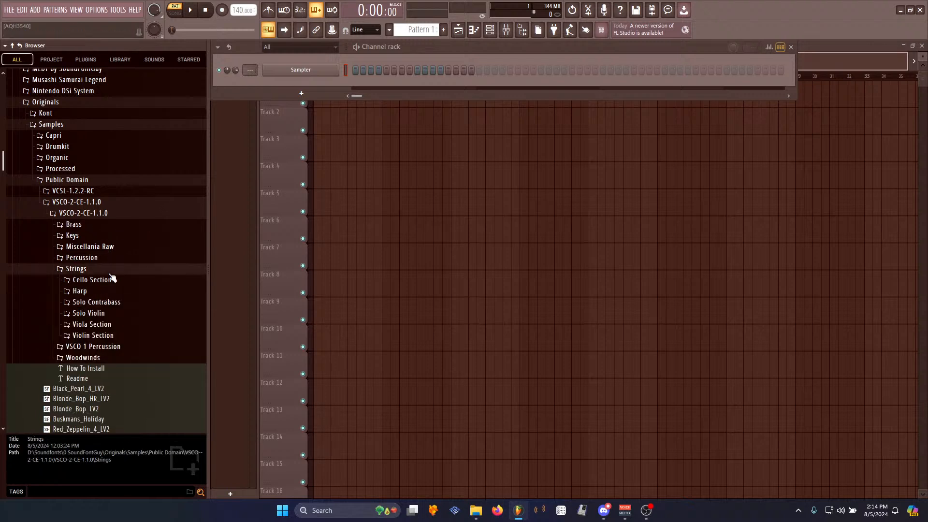
click(104, 325)
click(88, 358)
click(111, 399)
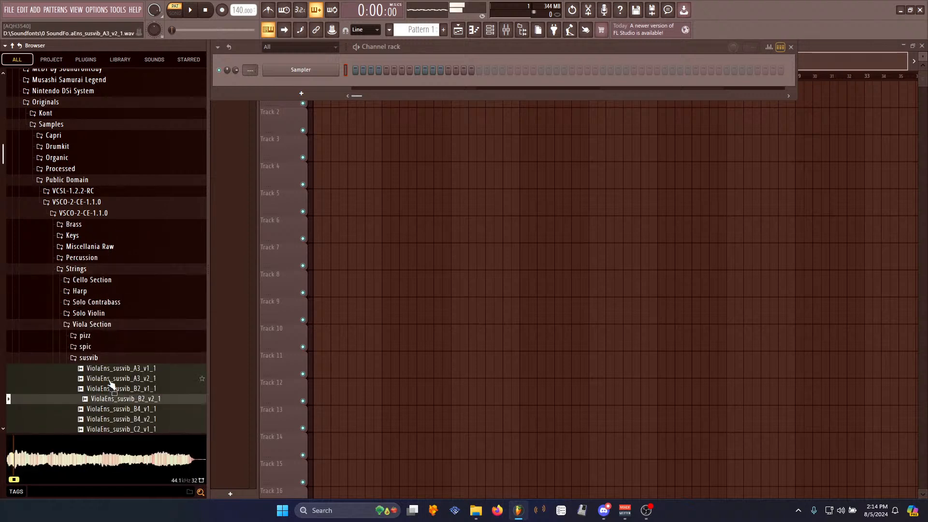
click(114, 378)
click(128, 411)
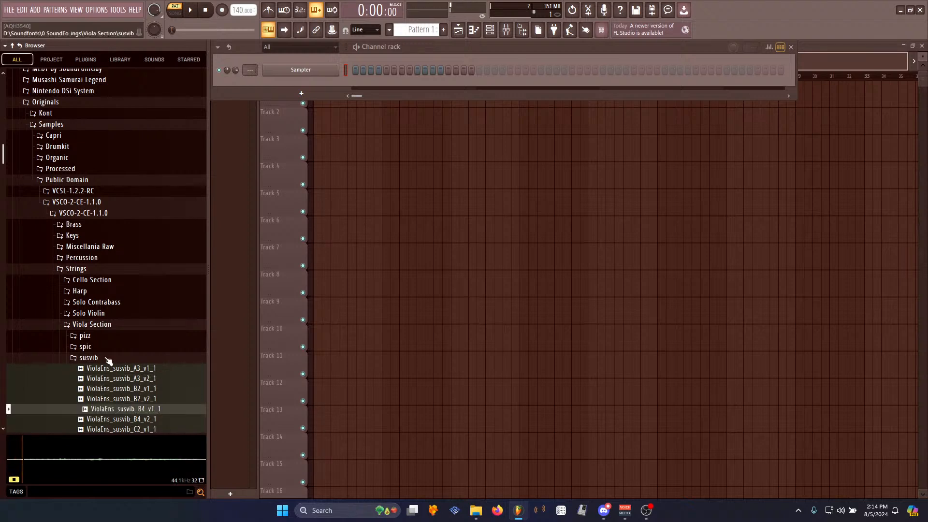
- Preview more ViolaEns_susvib samples, including C2_v2, C2_v1 and F3_v2, and collapse the susvib folder
click(118, 370)
click(129, 409)
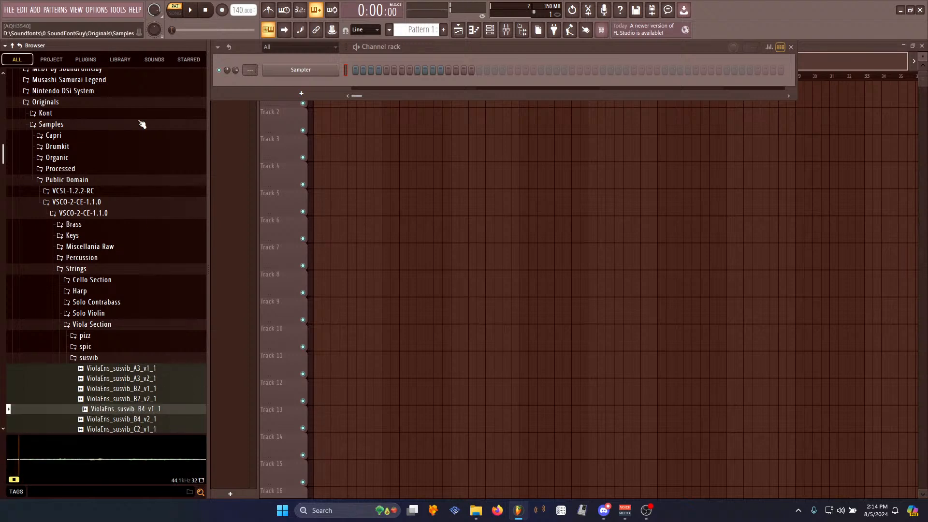
scroll(141, 379, down, 4)
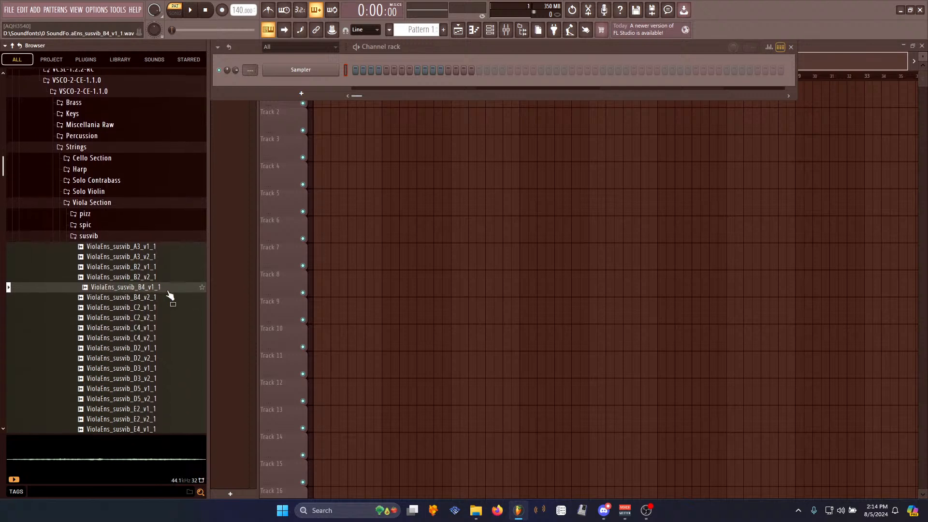
scroll(165, 286, down, 4)
click(146, 196)
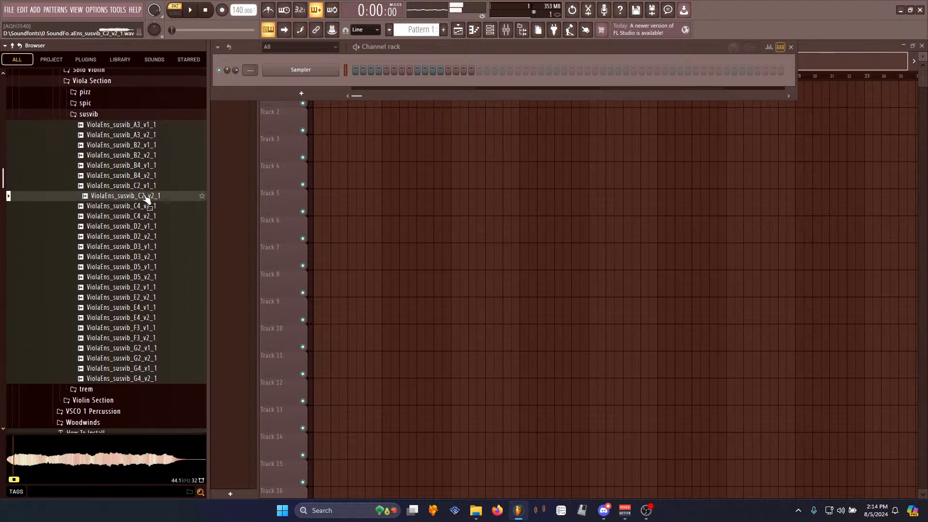
click(144, 187)
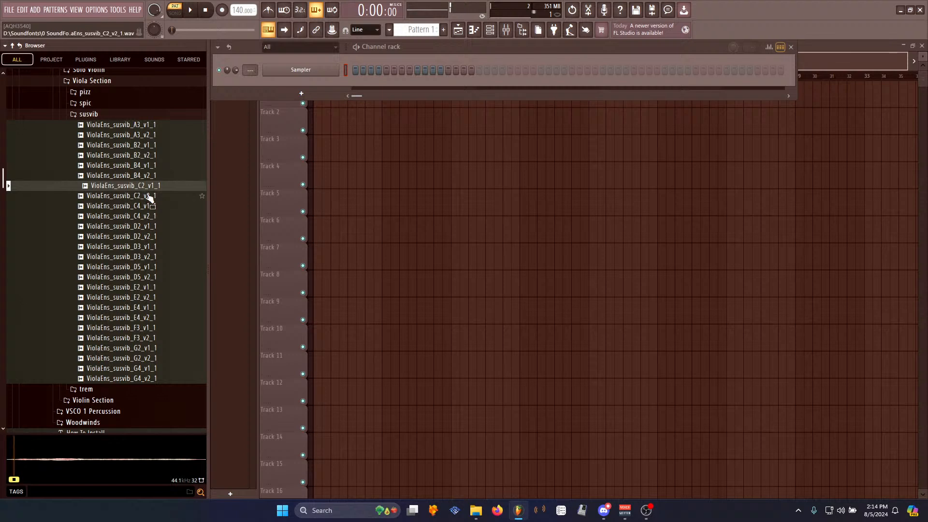
click(159, 339)
click(95, 116)
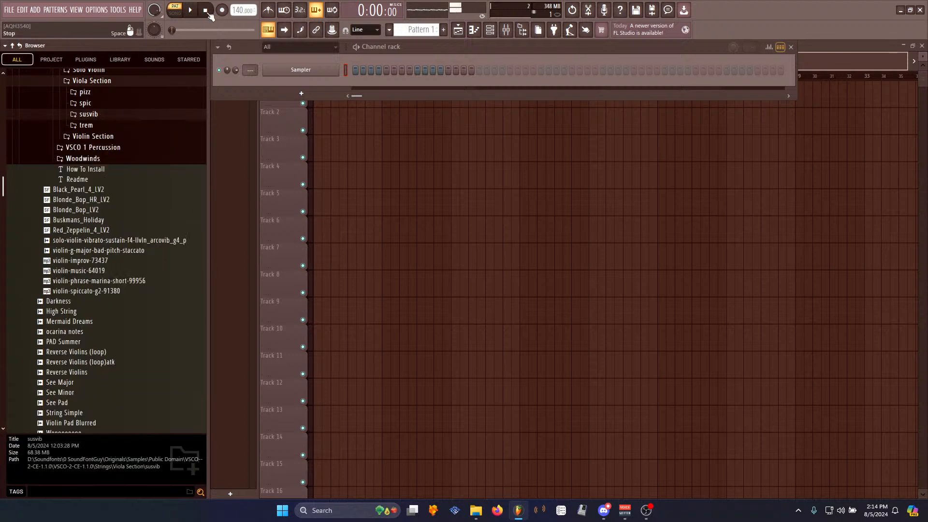
- Open Violin Section and susVib, and preview the VlnEns_susVib_C4_v2 sample
click(108, 138)
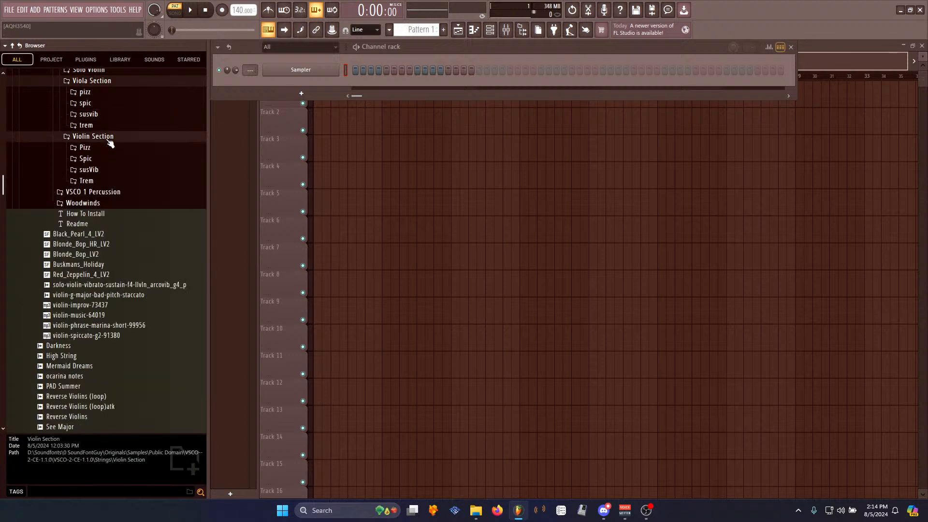
click(93, 171)
click(145, 271)
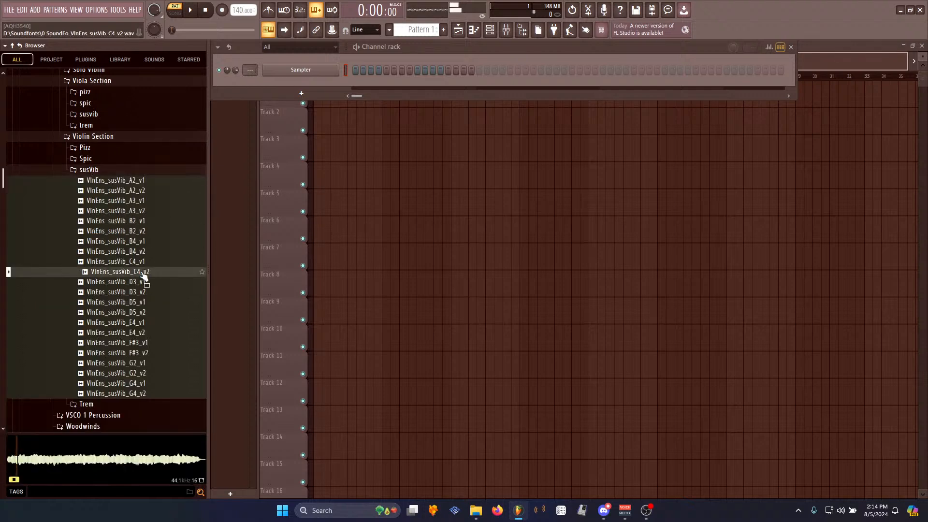
- Open the mixer and load Edison into the Master track's first effect slot
drag(145, 271, 343, 100)
click(506, 29)
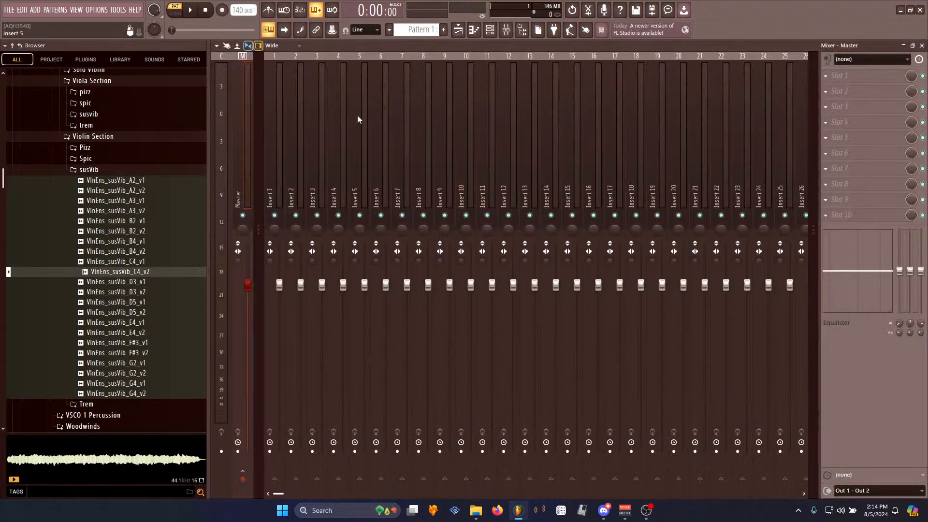
click(850, 76)
click(664, 72)
- Load the VlnEns_susVib_C4_v2 sample into Edison and play it back
drag(141, 272, 305, 175)
key(space)
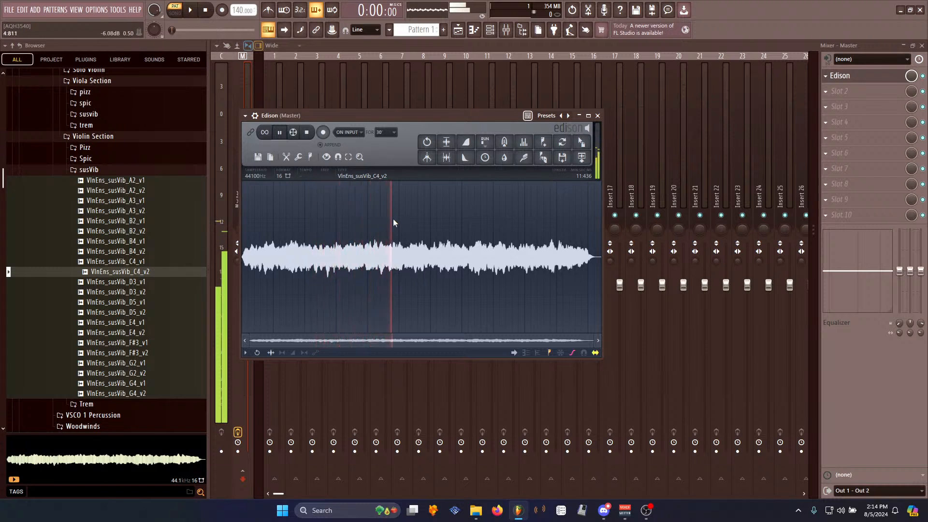
key(space)
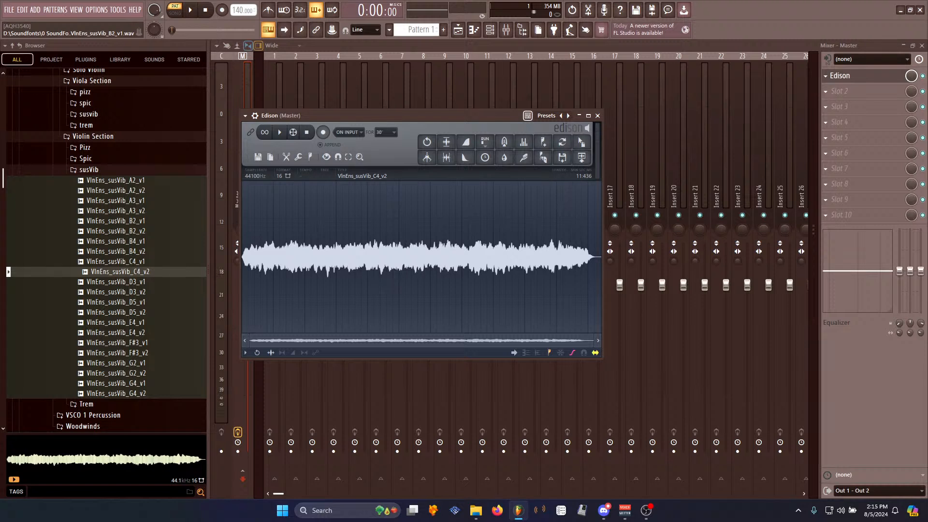
- Move the Edison window up and normalize the sample
drag(456, 111, 422, 43)
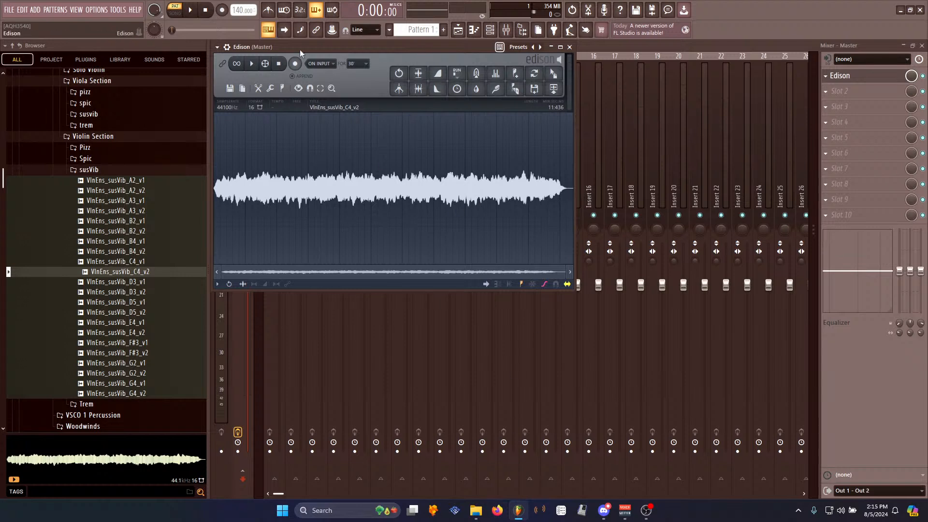
key(ctrl+n)
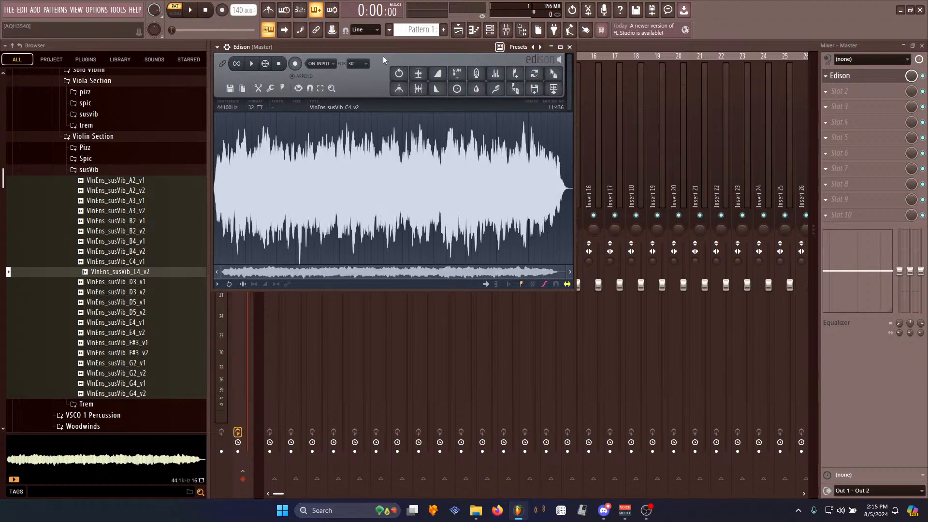
- Select the middle part of the waveform and enlarge the Edison window
drag(253, 180, 530, 202)
click(363, 196)
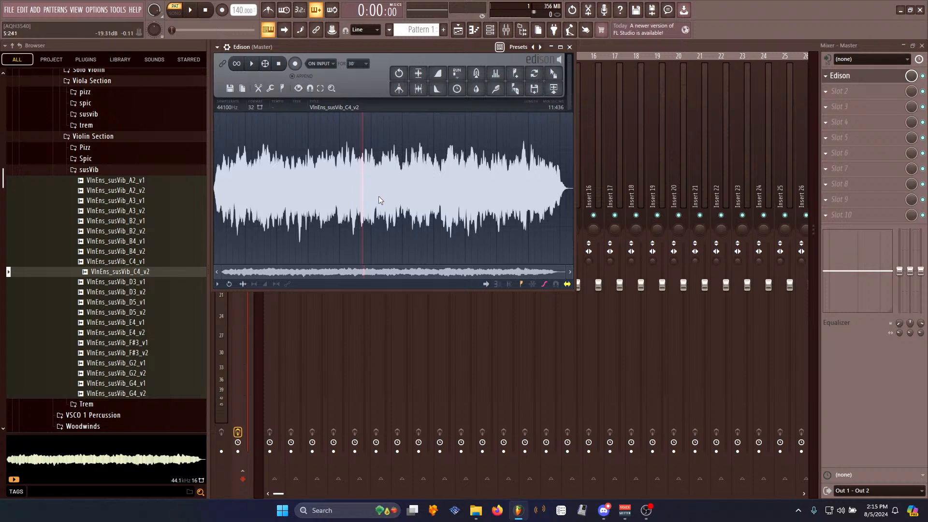
drag(283, 186, 494, 193)
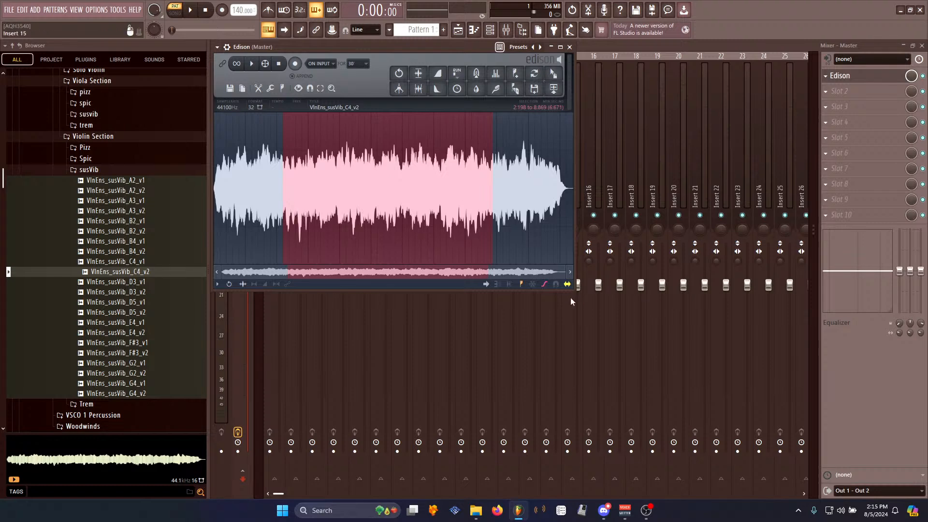
drag(572, 288, 925, 498)
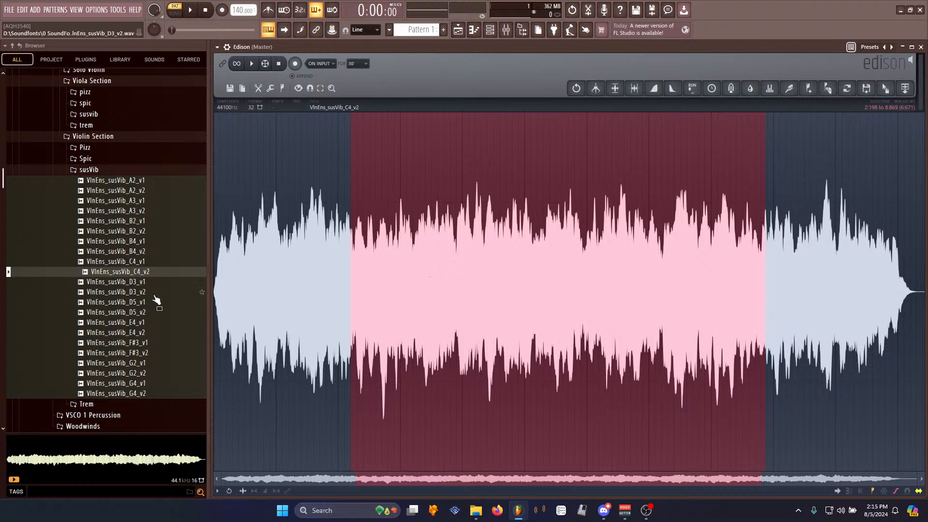
- Rearrange the workspace by narrowing the browser and repositioning and resizing the Edison window
click(204, 273)
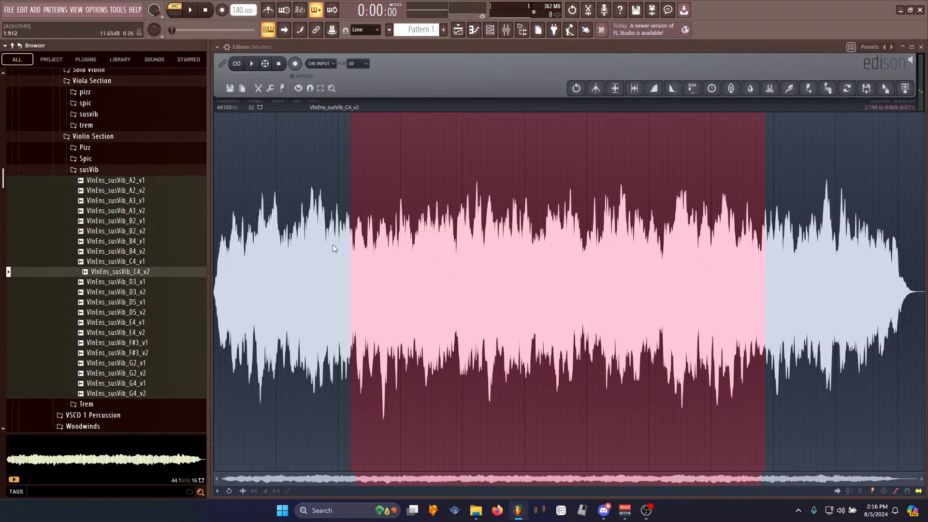
drag(208, 333, 156, 339)
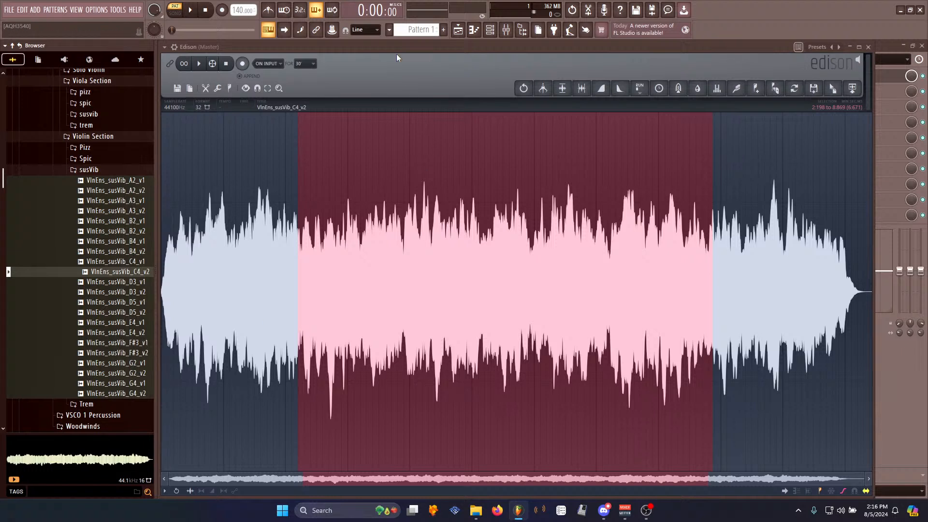
drag(871, 496, 613, 289)
drag(394, 44, 453, 83)
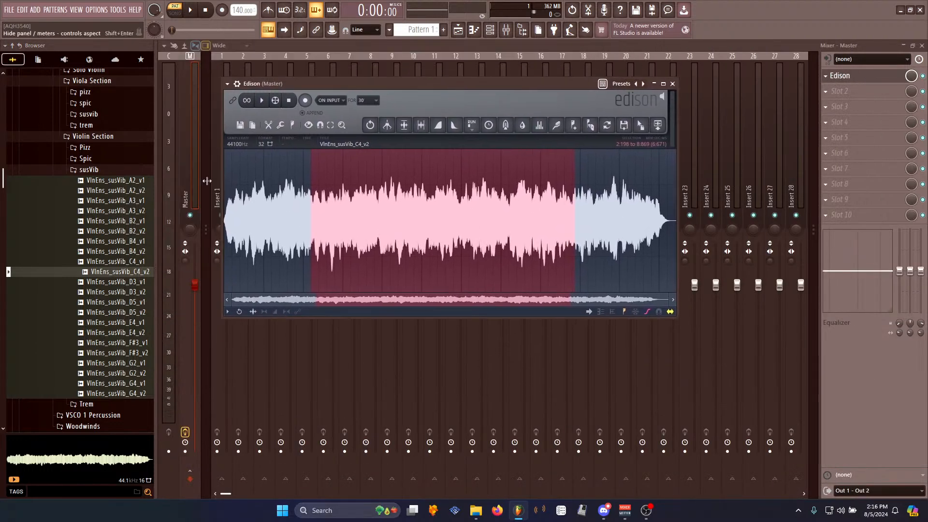
mouse_move(157, 243)
mouse_down()
mouse_move(188, 249)
mouse_move(169, 251)
mouse_up()
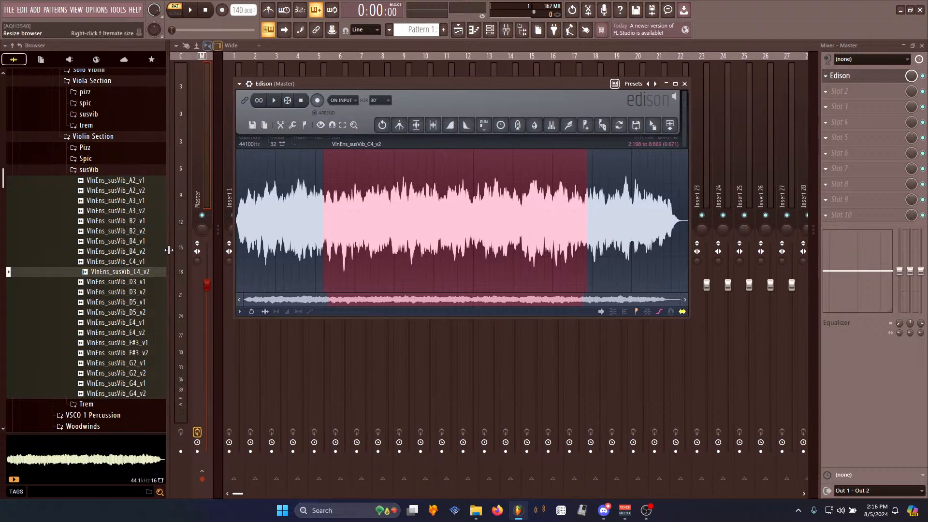
drag(483, 84, 420, 46)
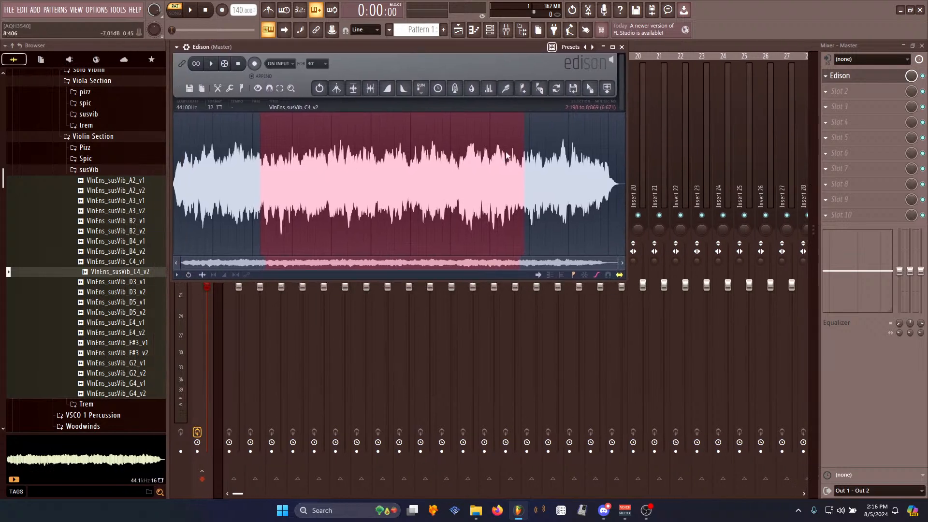
drag(625, 279, 815, 496)
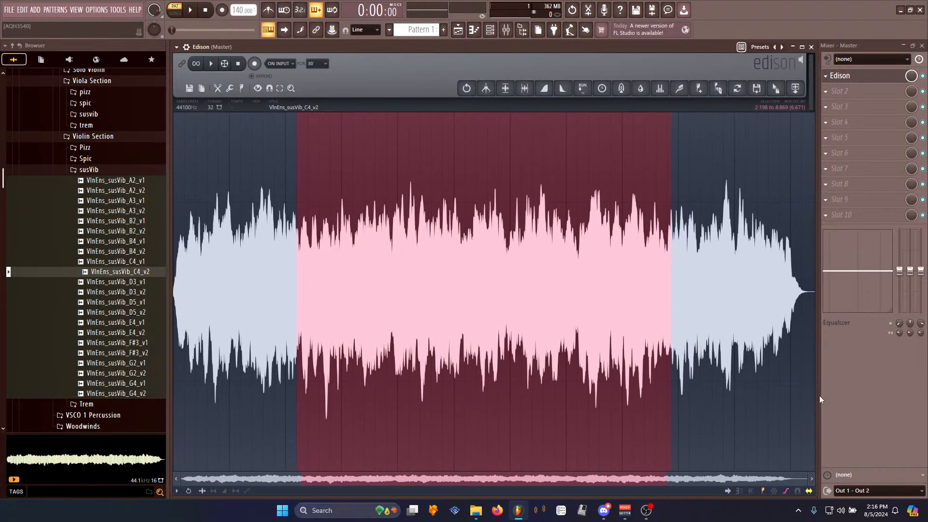
drag(816, 394, 799, 394)
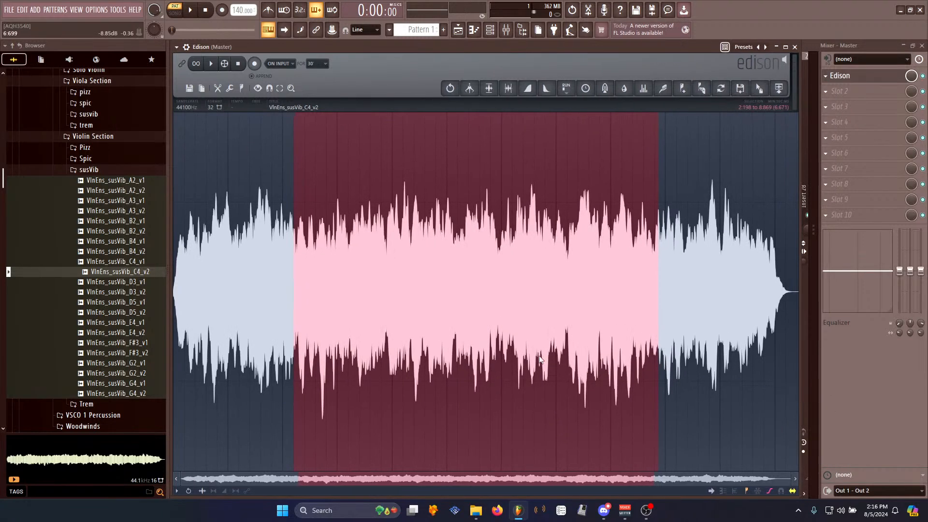
- Clear the selection and play the whole sample in Edison
click(282, 257)
click(210, 63)
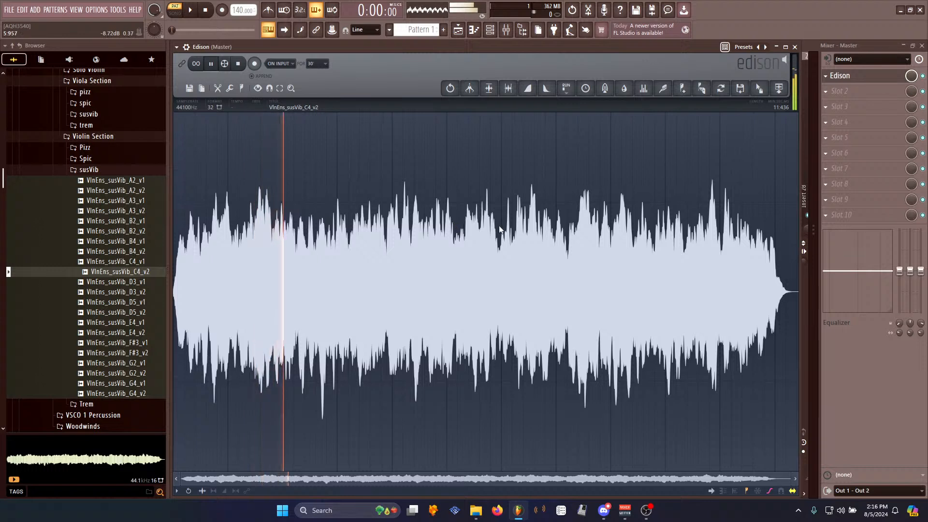
key(space)
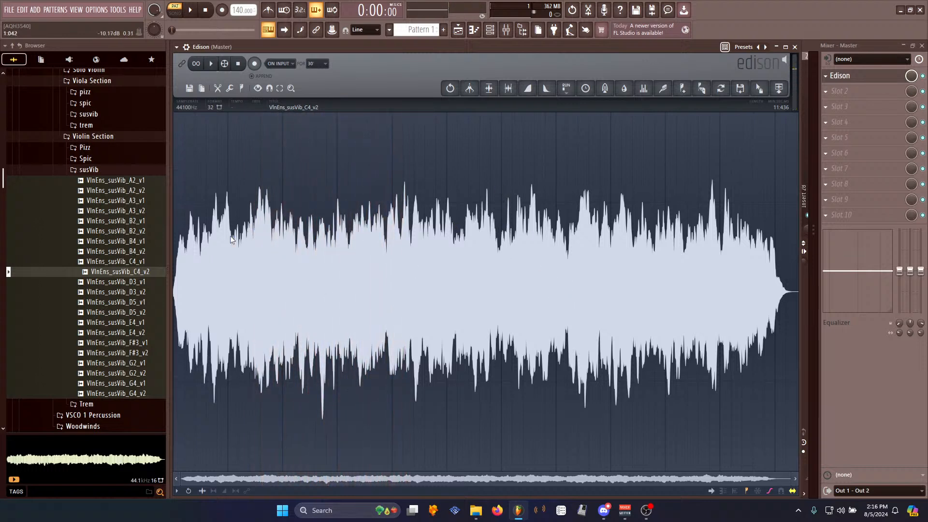
- Trim off the sample's attack at the start and its fade-out tail at the end
drag(217, 265, 175, 264)
key(Delete)
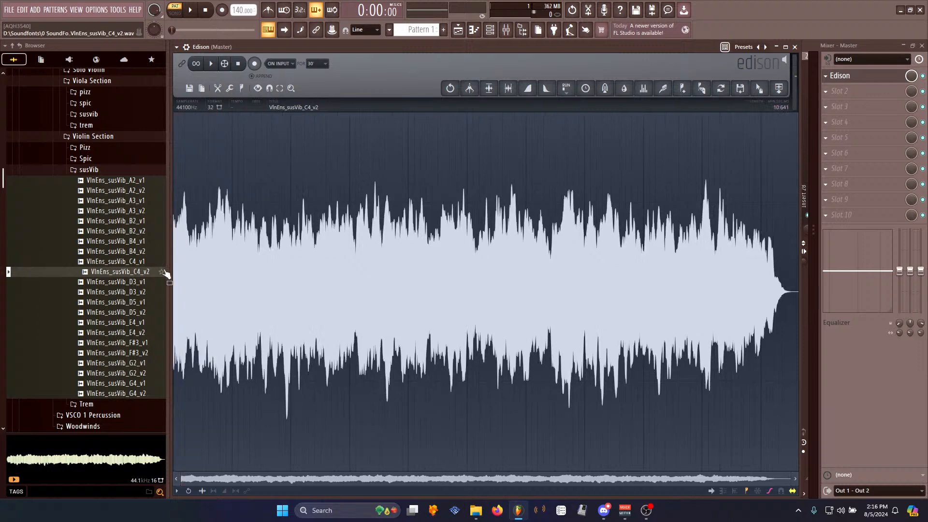
drag(716, 262, 798, 262)
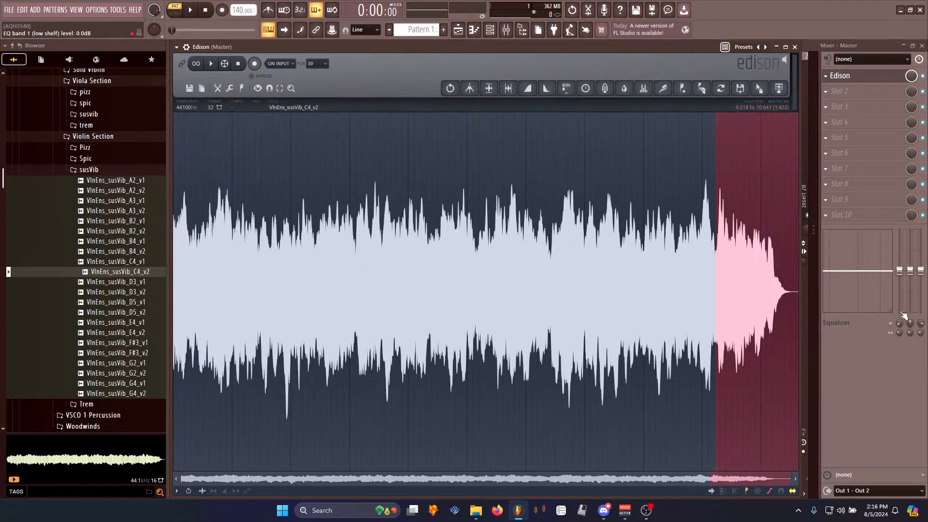
key(Delete)
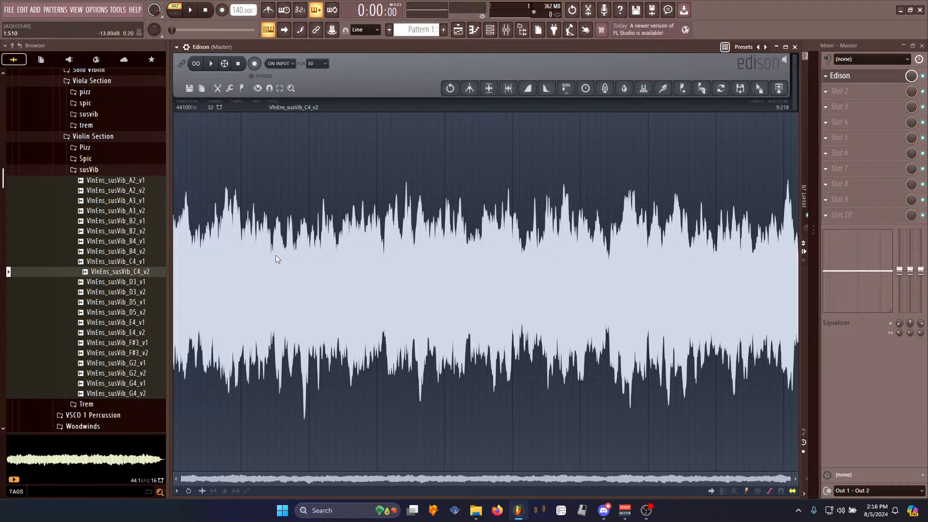
- Maximize the Edison window and play the trimmed sample
click(785, 47)
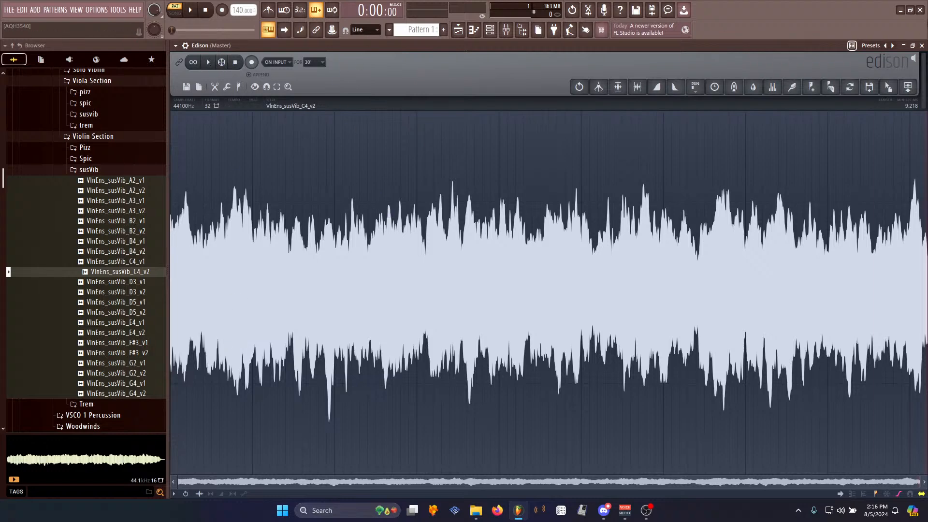
click(913, 46)
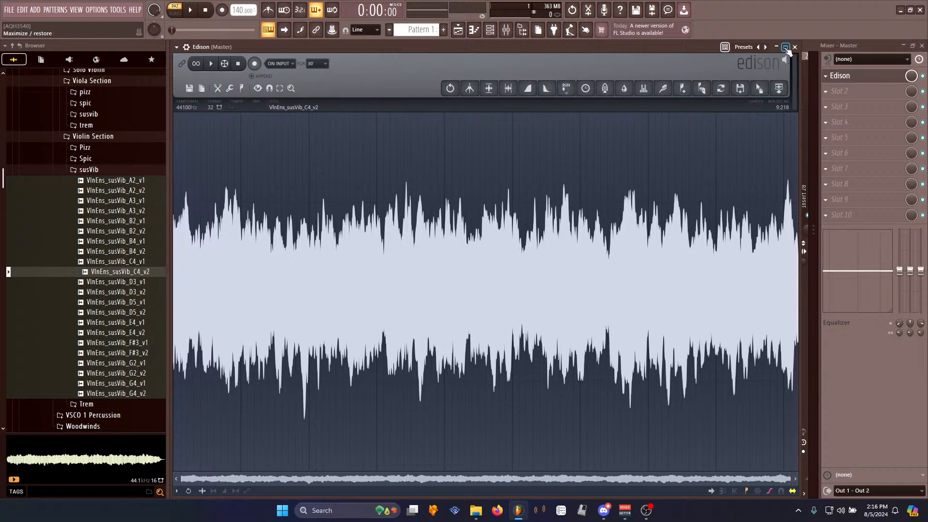
click(787, 47)
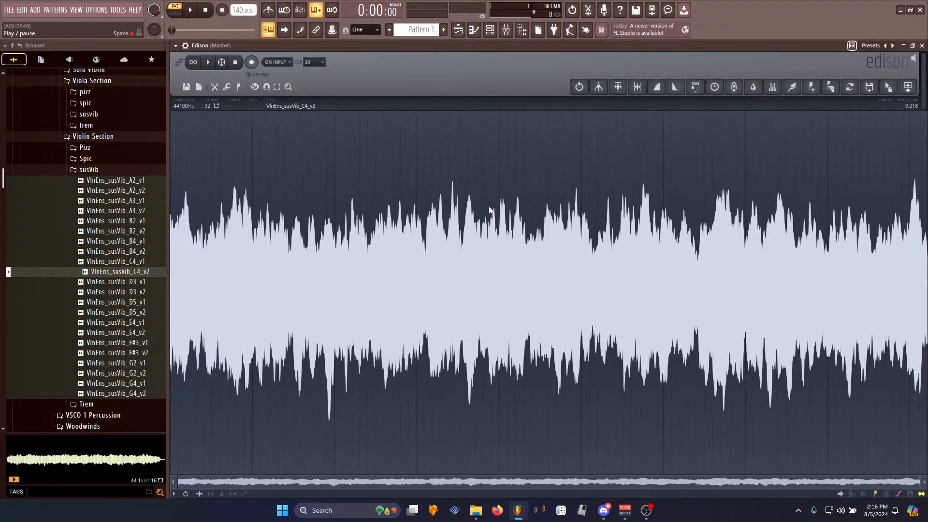
click(208, 63)
key(space)
- Apply the Declick in tool to the sample
right_click(340, 250)
mouse_move(366, 291)
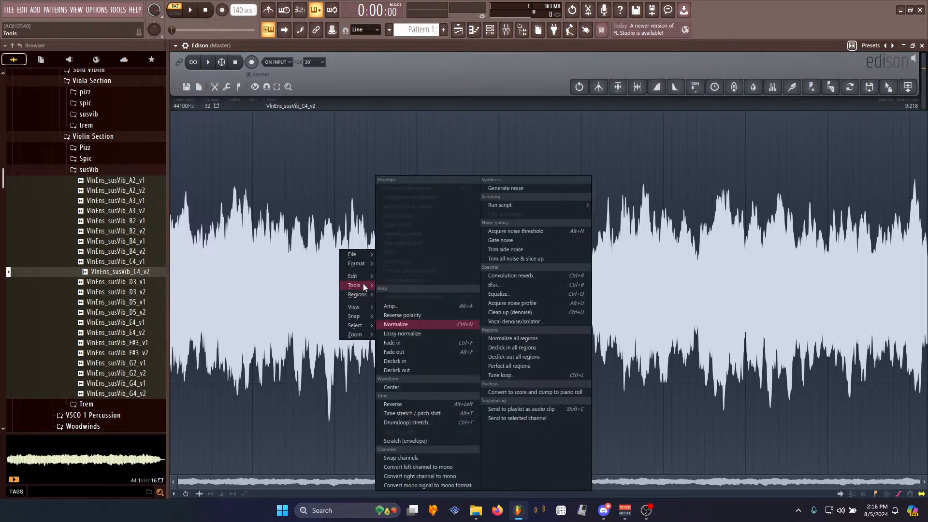
click(436, 361)
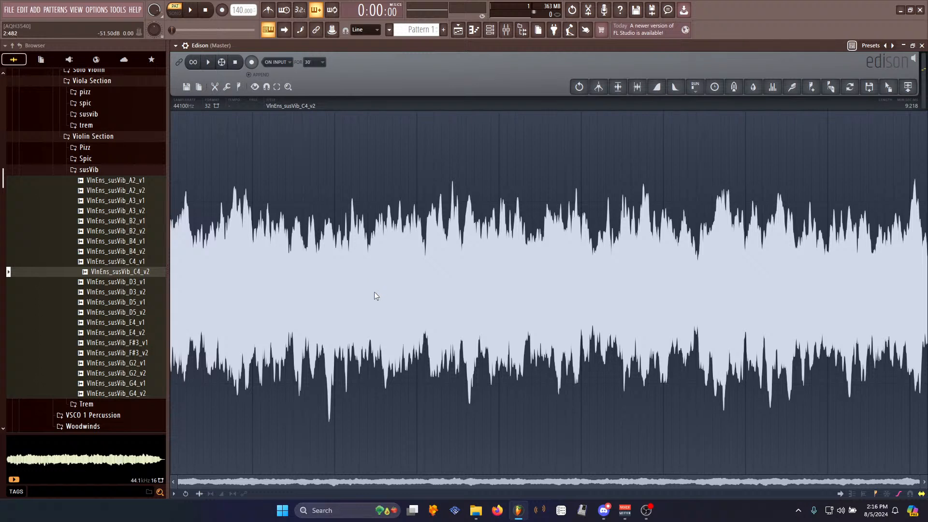
- Play the sample and delete everything after its midpoint
key(space)
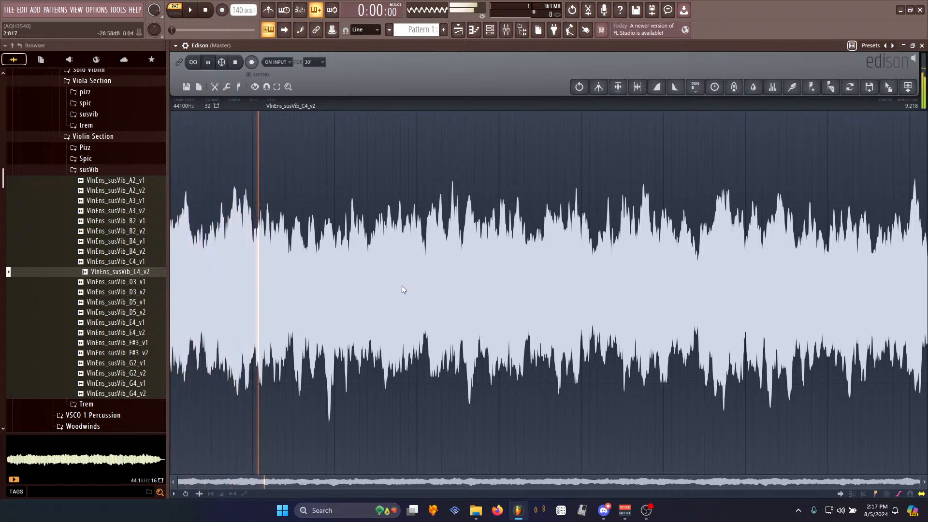
key(space)
drag(529, 268, 923, 271)
key(Delete)
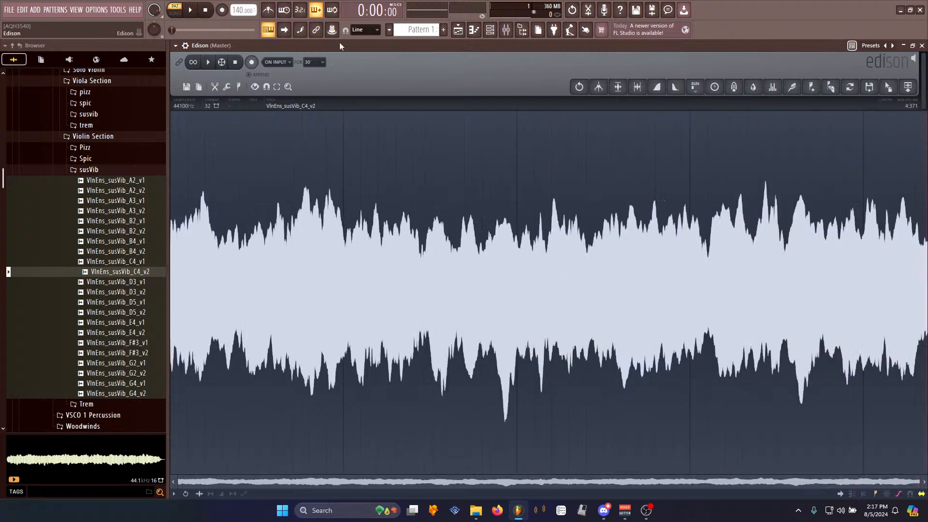
- Create a loop with the Loop tuner, accept it and audition the looped playback
key(alt+l)
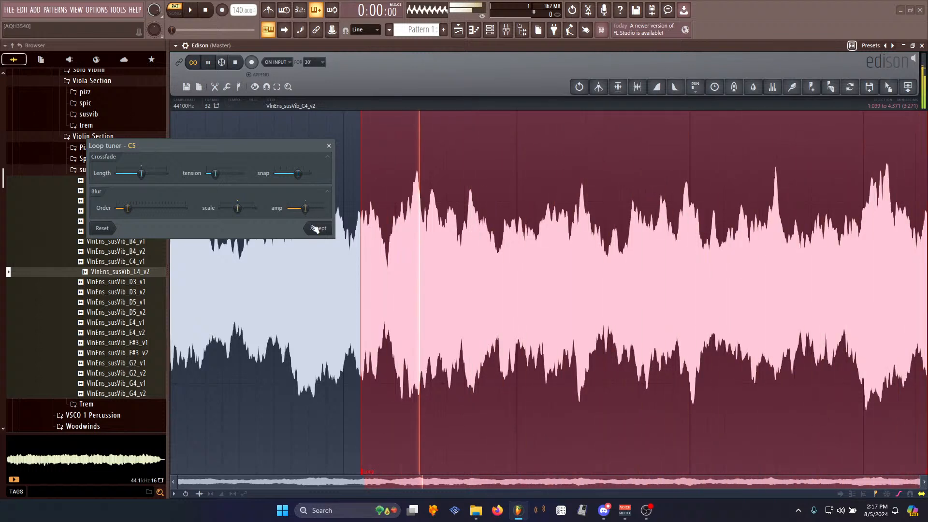
click(315, 228)
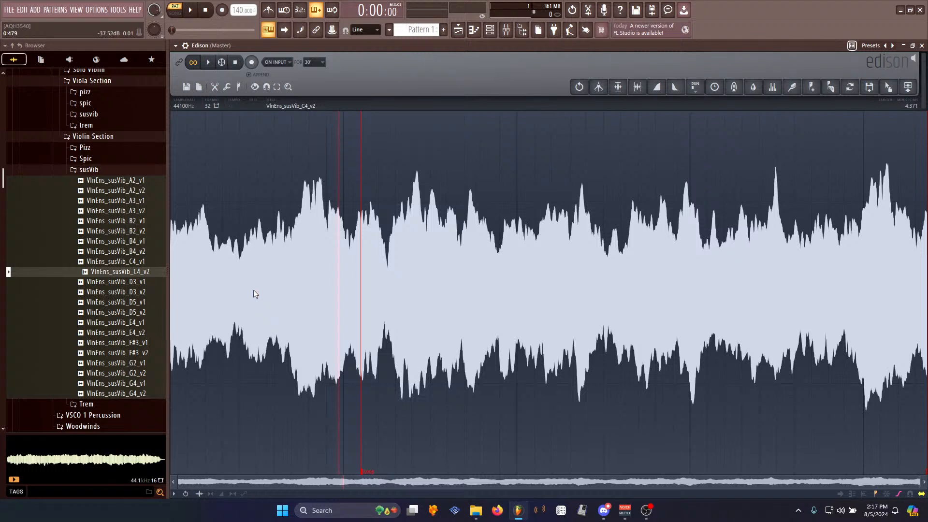
click(240, 285)
click(237, 62)
- Inspect the loop region marker's options and select the loop region in the waveform
click(367, 473)
click(374, 419)
click(413, 334)
drag(387, 261, 921, 271)
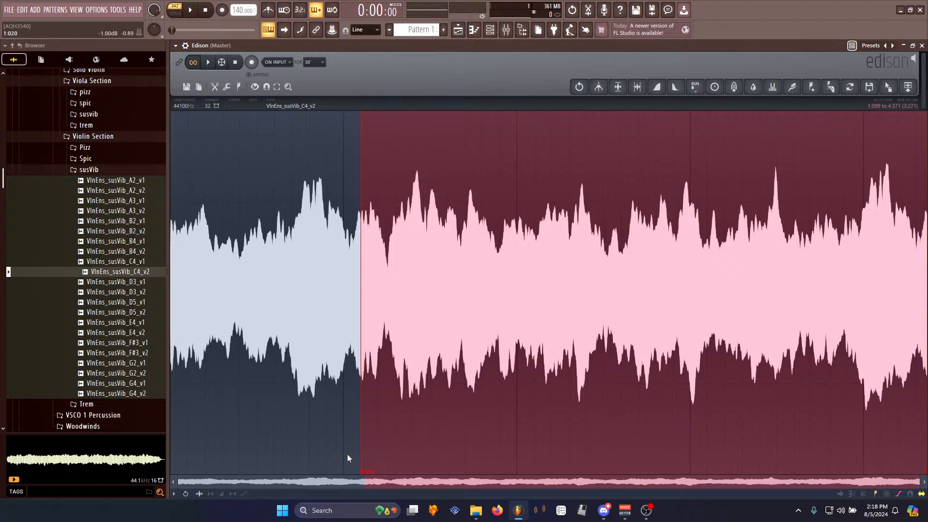
click(222, 256)
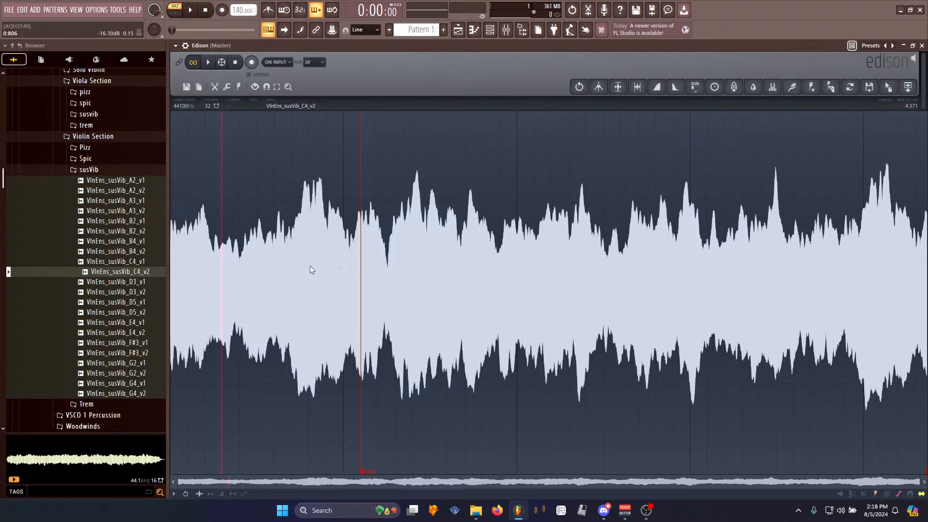
drag(327, 241, 171, 242)
click(354, 231)
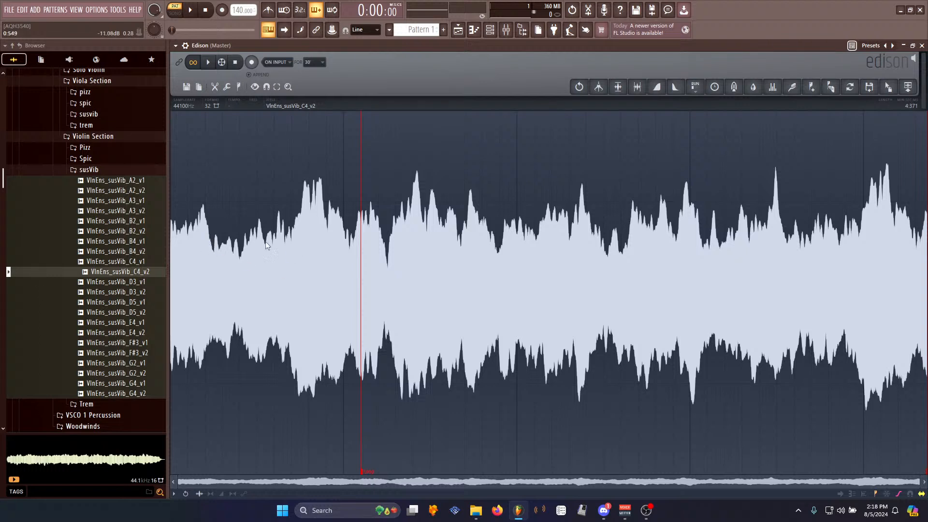
click(604, 510)
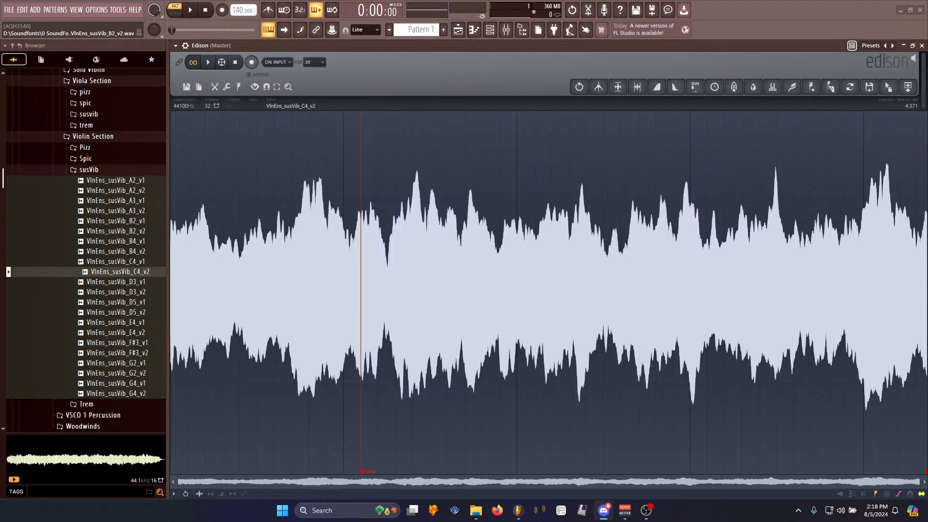
key(alt+Tab)
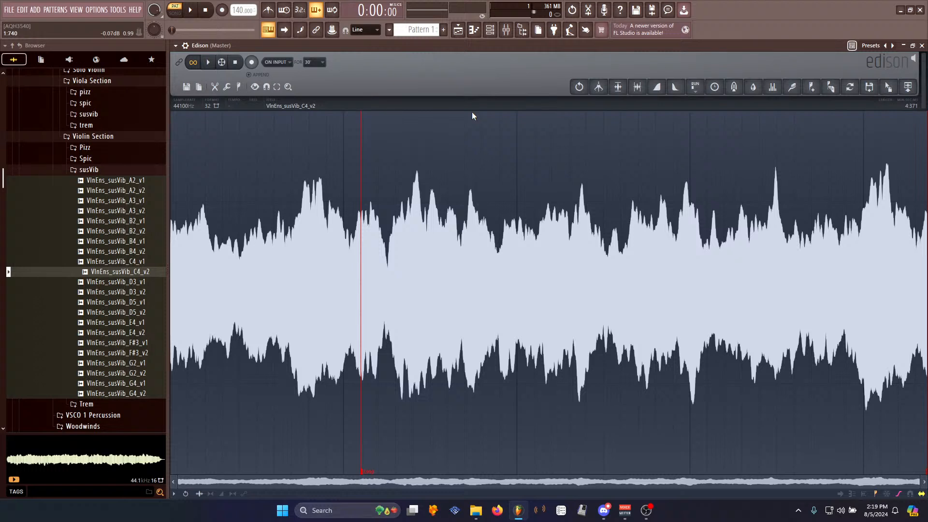
- Open the loop region marker's options and play the looped sample
double_click(367, 467)
click(382, 407)
click(235, 62)
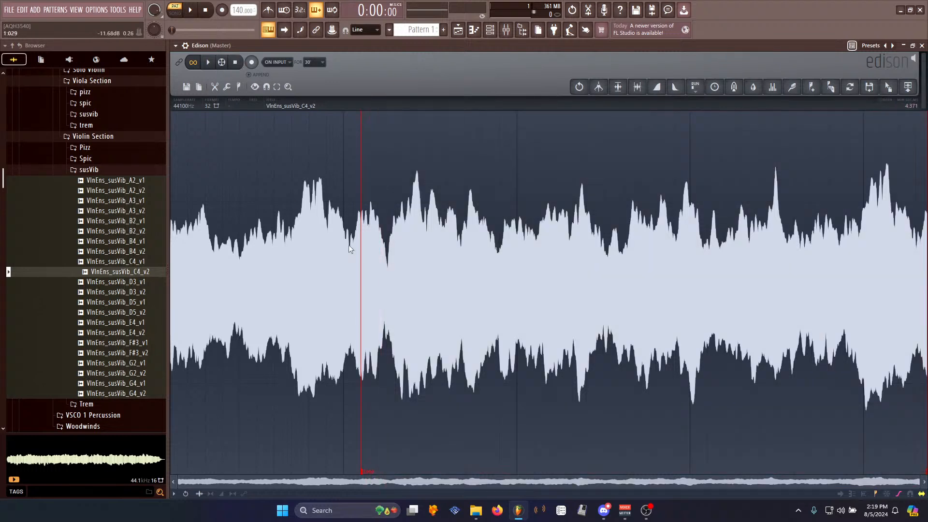
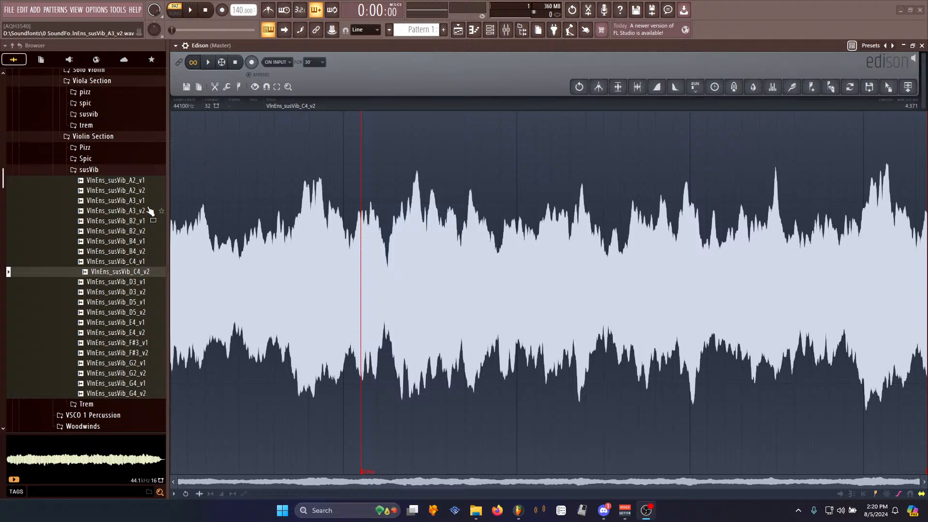
- Examine the loop marker and the region it selects in the waveform
drag(168, 208, 152, 208)
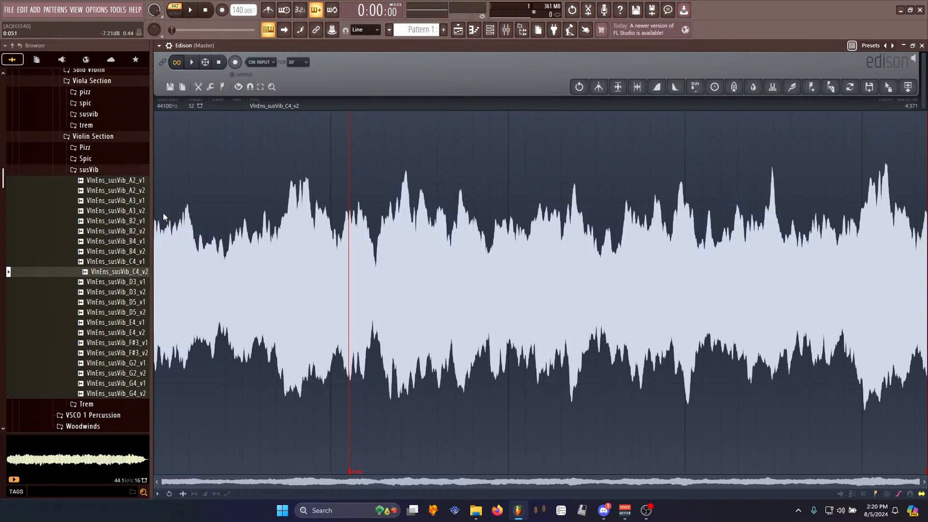
click(351, 471)
click(379, 380)
click(354, 473)
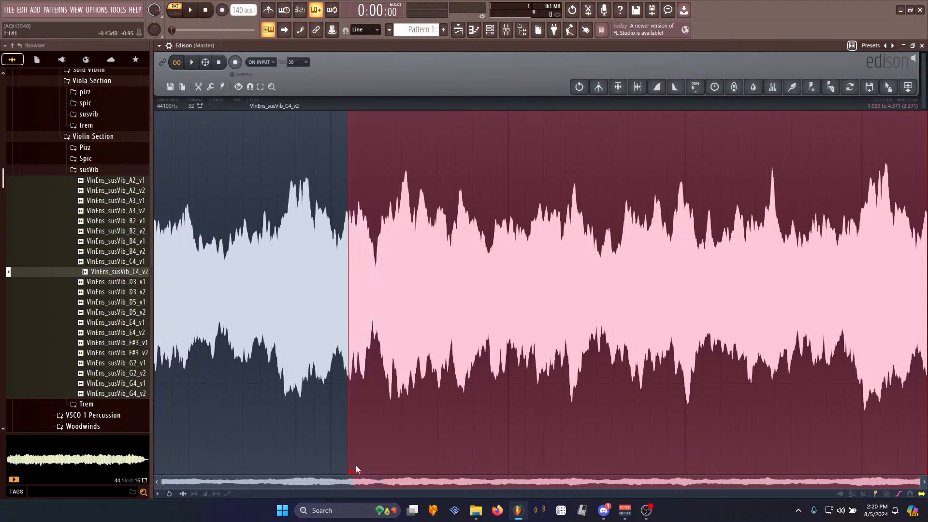
click(442, 365)
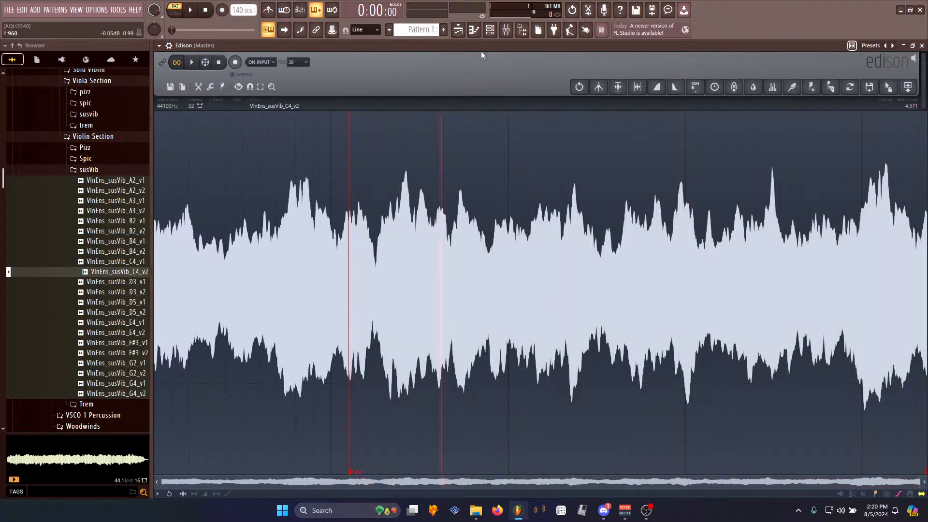
click(489, 30)
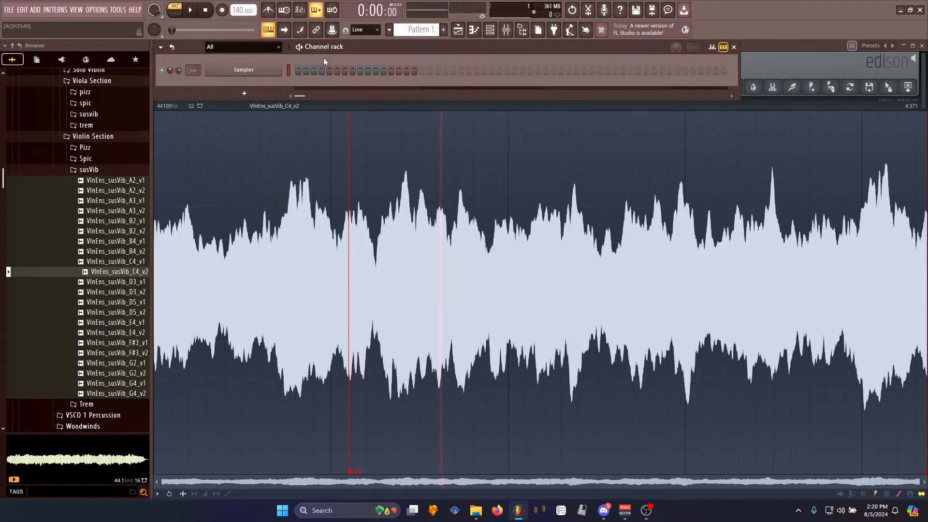
click(352, 475)
click(370, 373)
click(357, 471)
click(371, 437)
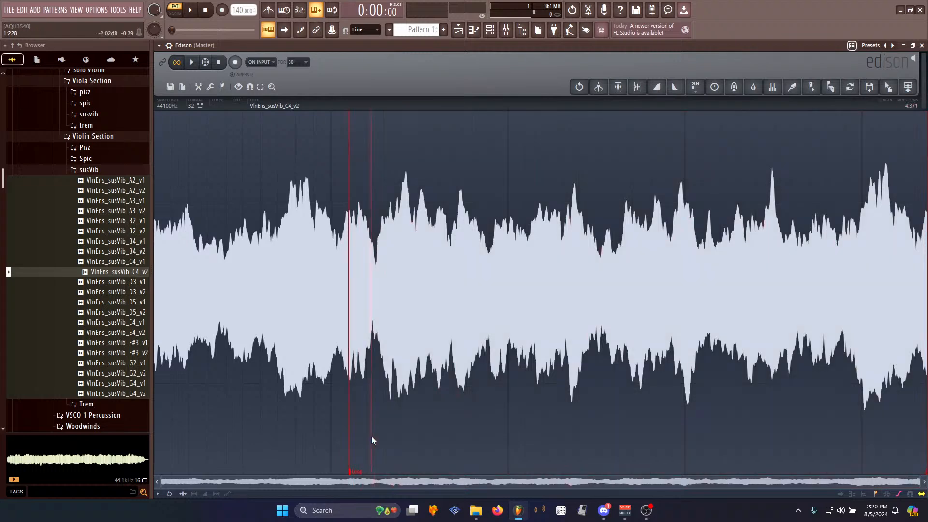
click(360, 473)
click(375, 355)
click(356, 472)
click(365, 390)
drag(376, 263, 833, 310)
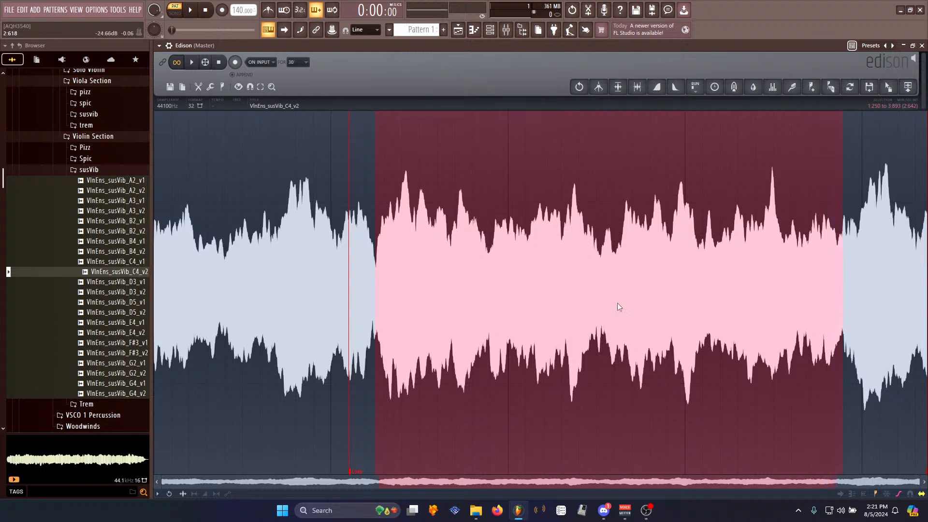
click(230, 255)
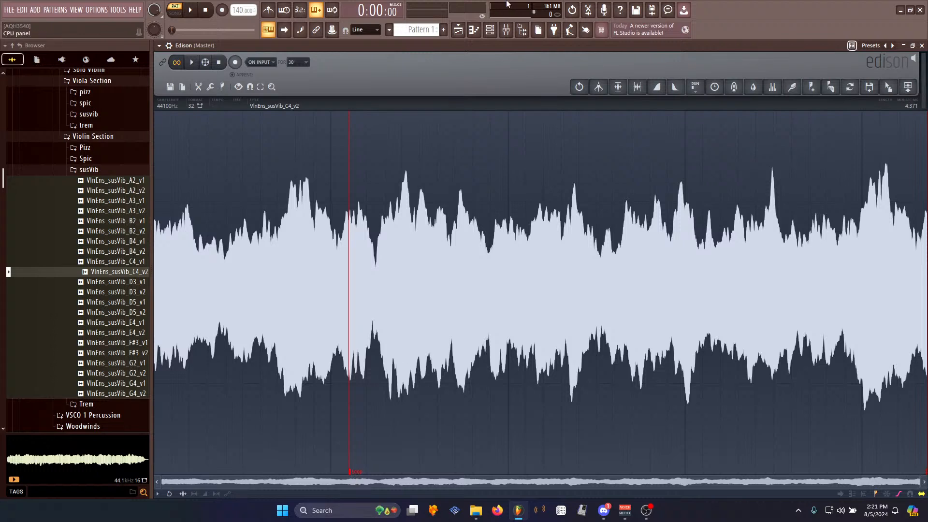
click(490, 30)
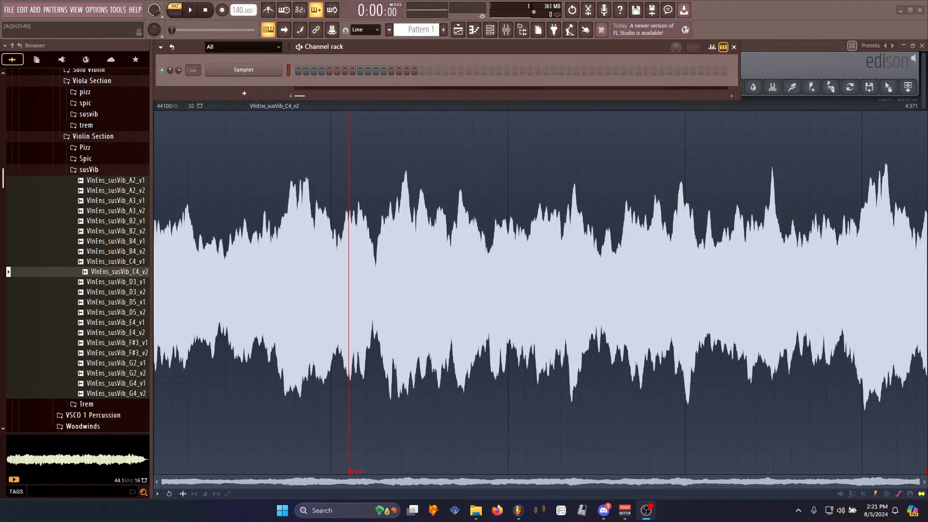
click(784, 68)
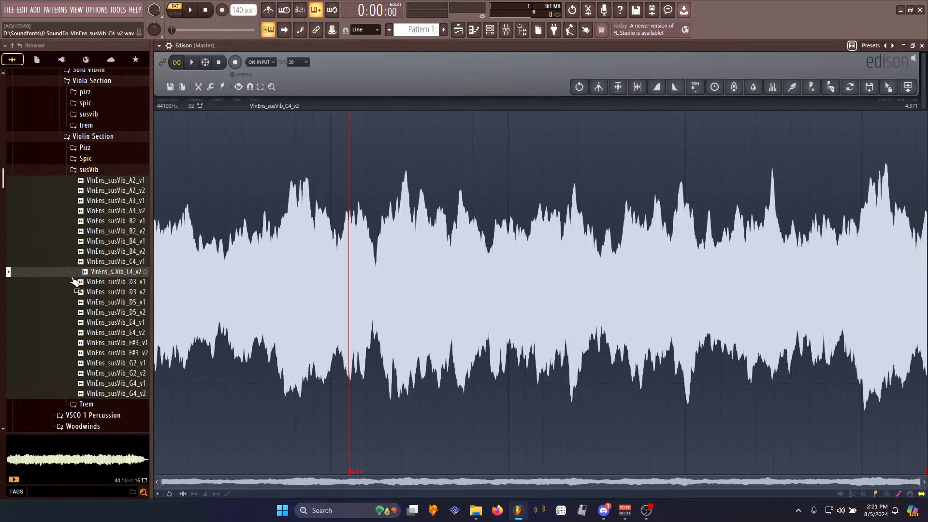
drag(153, 280, 255, 279)
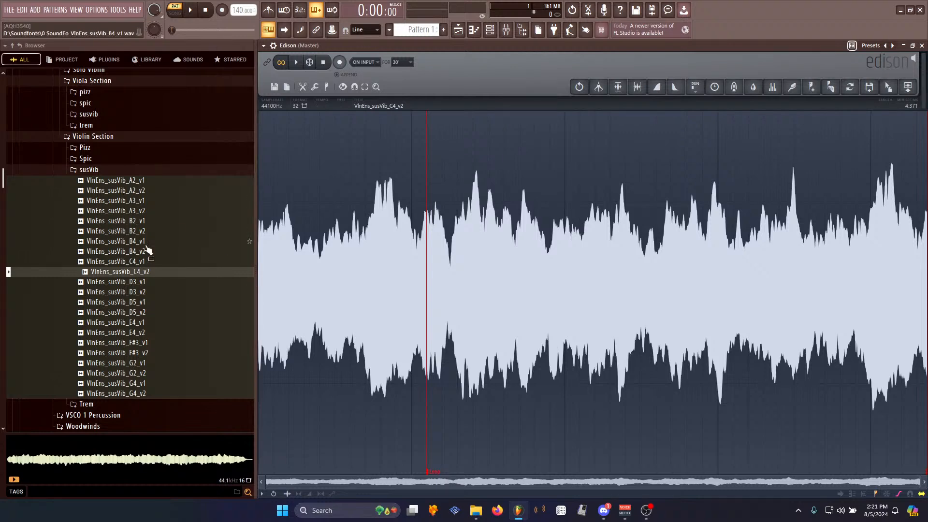
drag(255, 217, 172, 252)
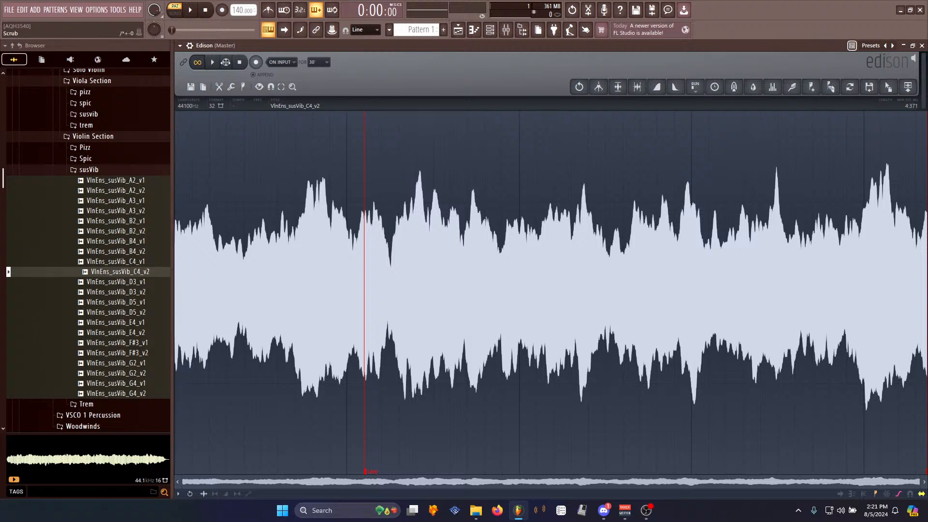
- Play the sample from the start and stop playback
right_click(295, 232)
click(407, 77)
click(214, 63)
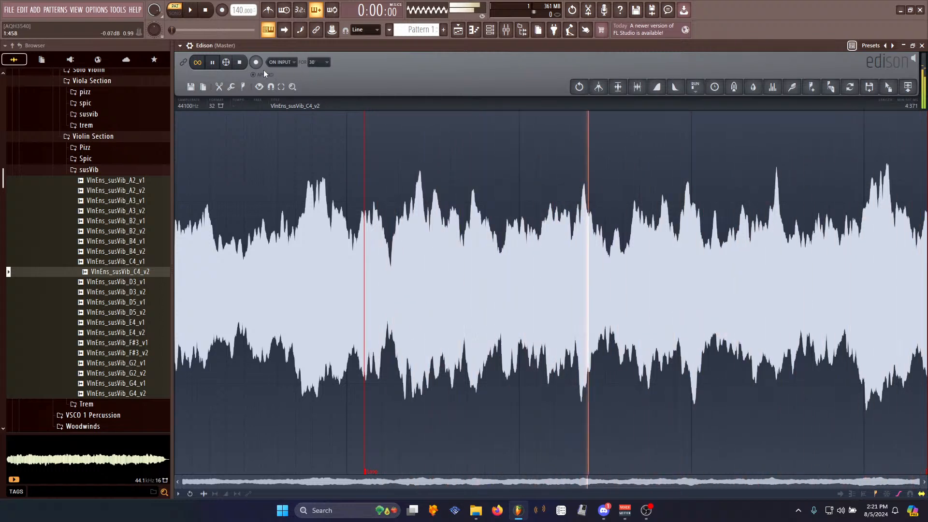
key(space)
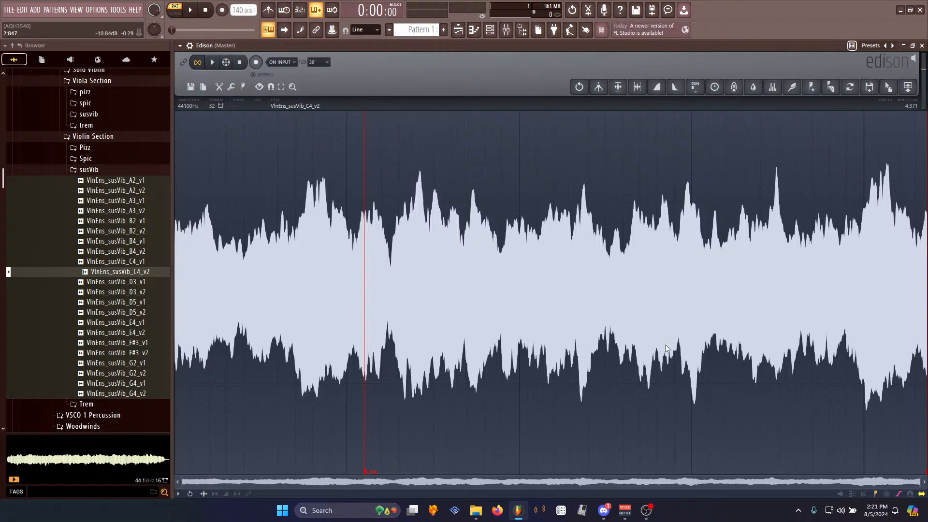
- Select a middle section, build a loop from it with the Loop tuner, and delete everything after the loop end
right_click(369, 463)
click(383, 434)
drag(374, 310, 680, 345)
key(ctrl+l)
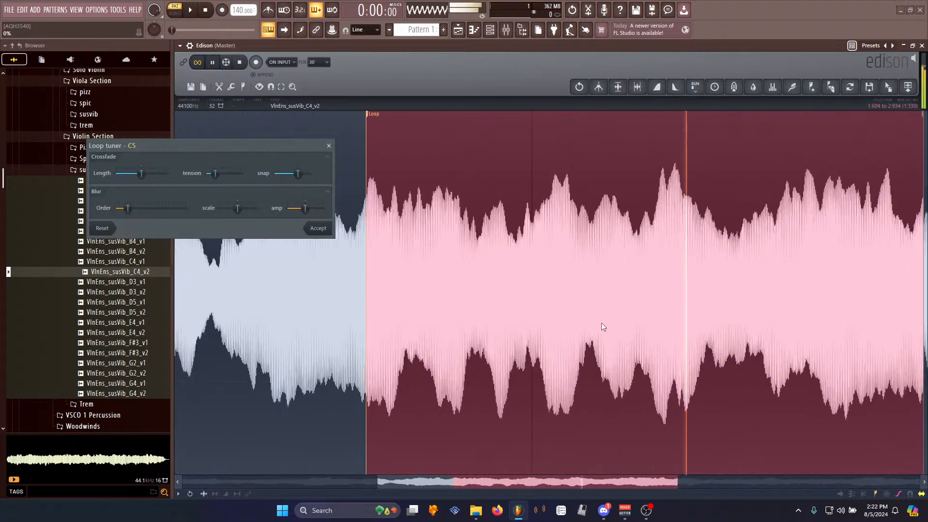
click(319, 231)
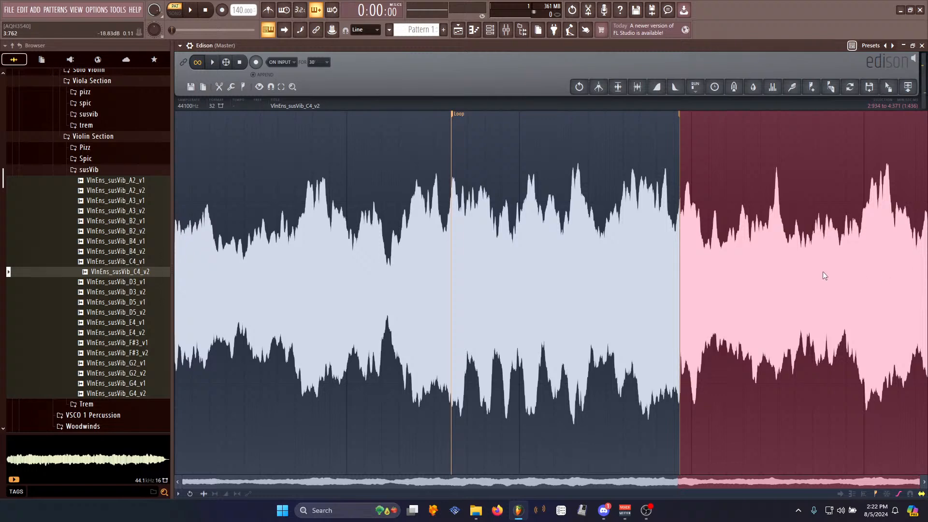
key(Delete)
- Convert the right channel of the sample to mono
right_click(324, 243)
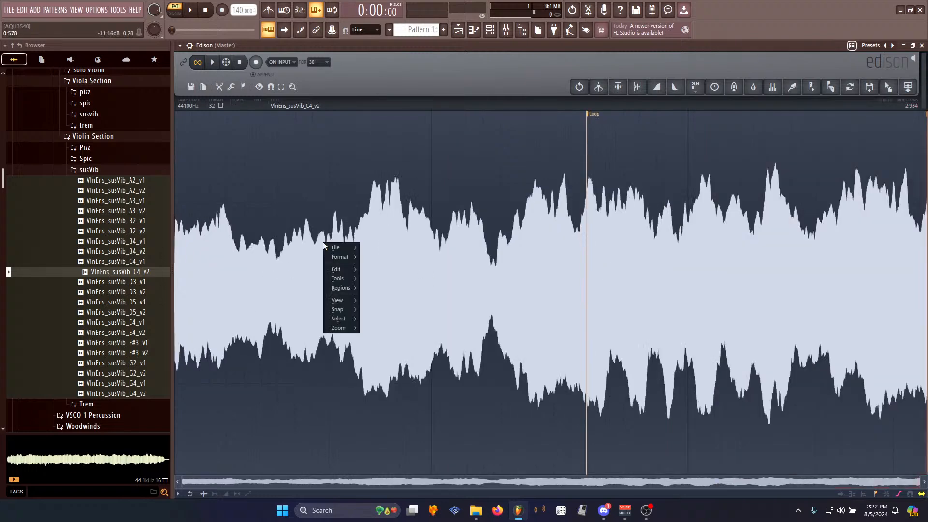
mouse_move(345, 277)
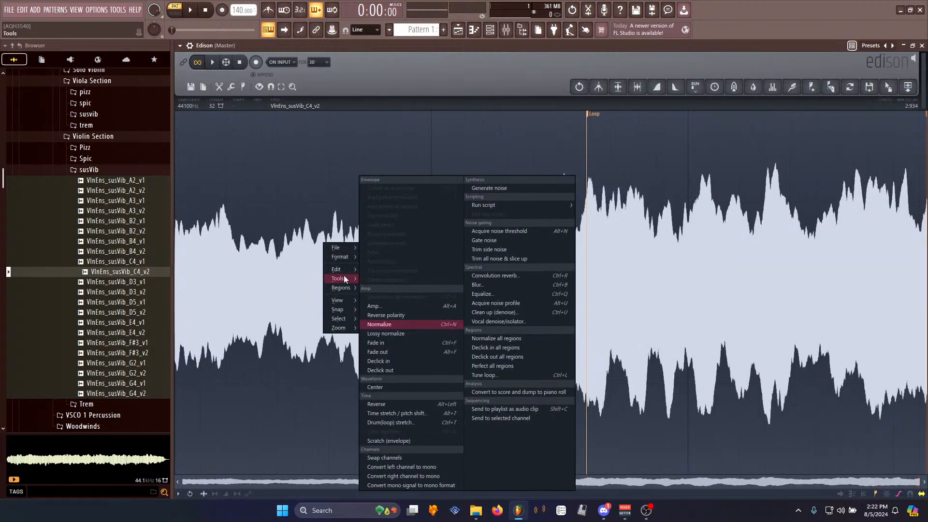
click(428, 477)
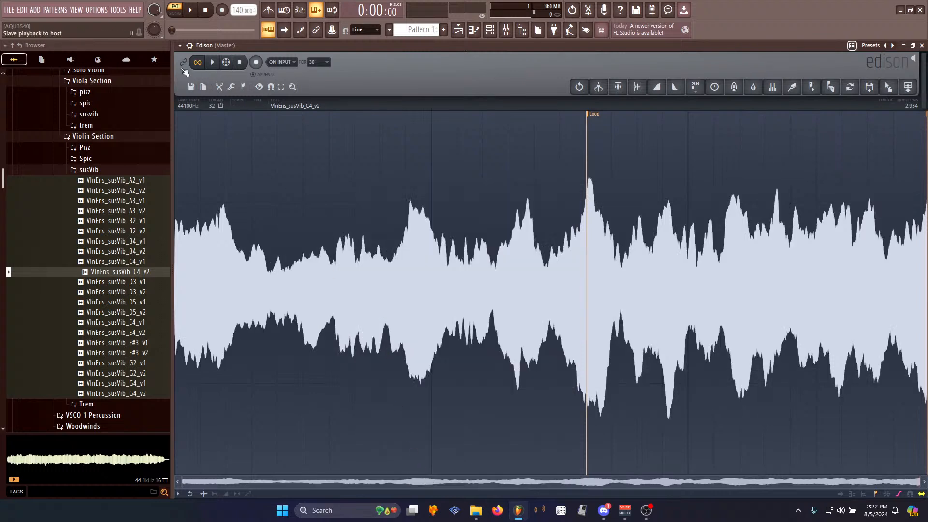
- Audition the looped sample and normalize it
key(space)
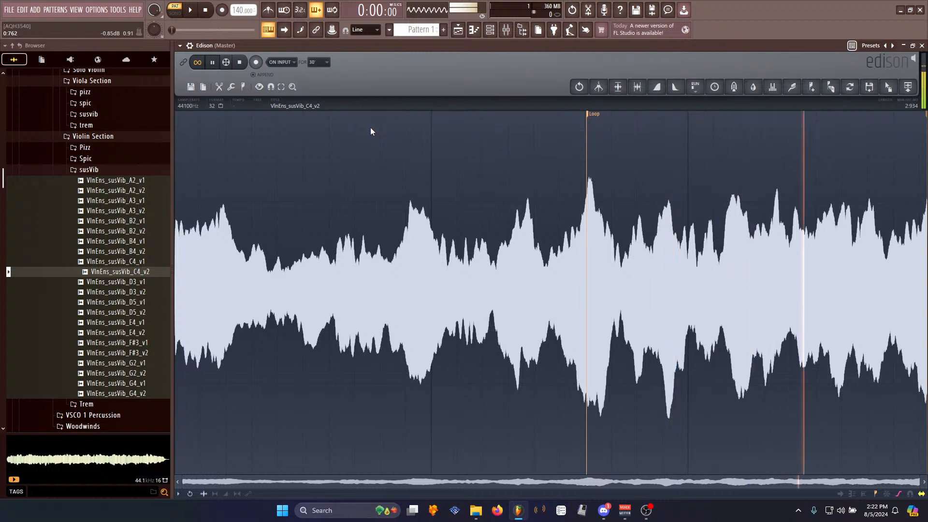
key(space)
key(ctrl+n)
key(ctrl+m)
key(Return)
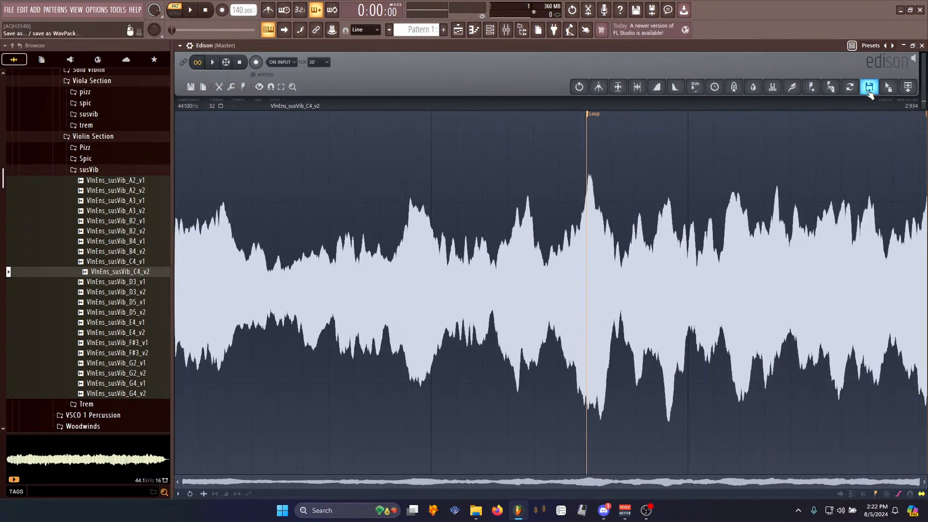
- Send the edited sample from Edison into the channel rack as a new channel
drag(890, 87, 273, 77)
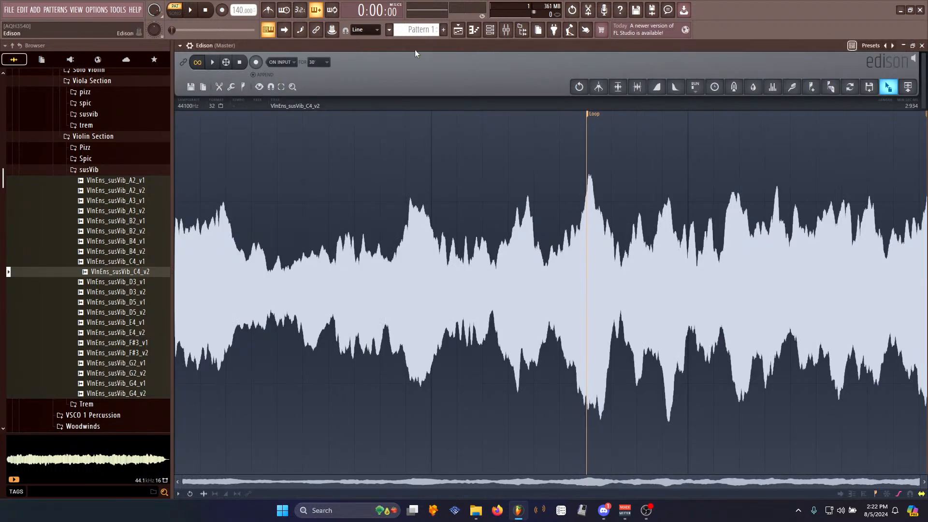
click(490, 30)
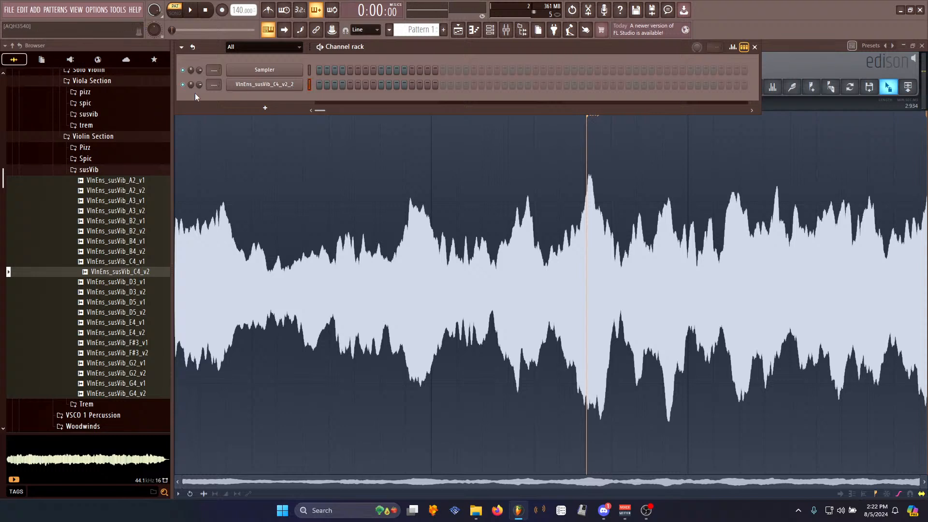
- Open the new channel's volume envelope and adjust hold and sustain, setting the attack time to 10%
click(265, 84)
click(249, 145)
drag(248, 240, 265, 198)
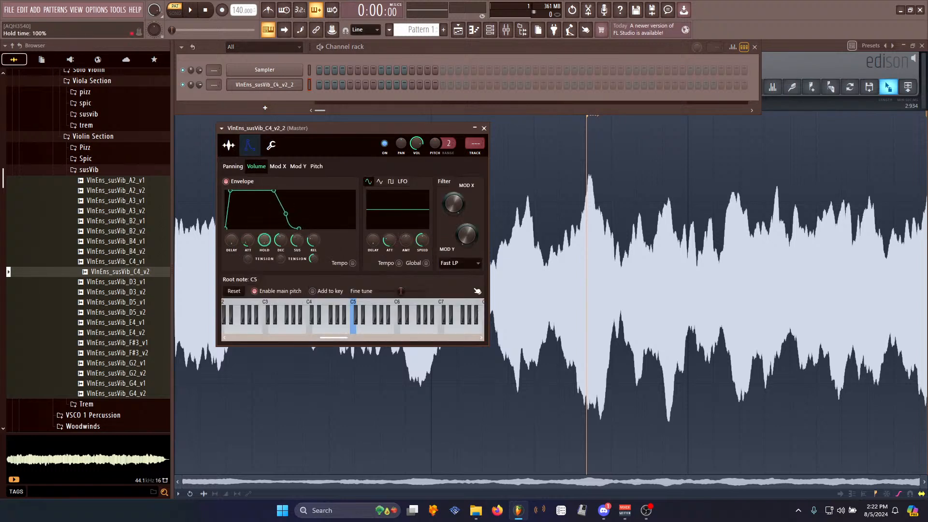
drag(297, 240, 297, 261)
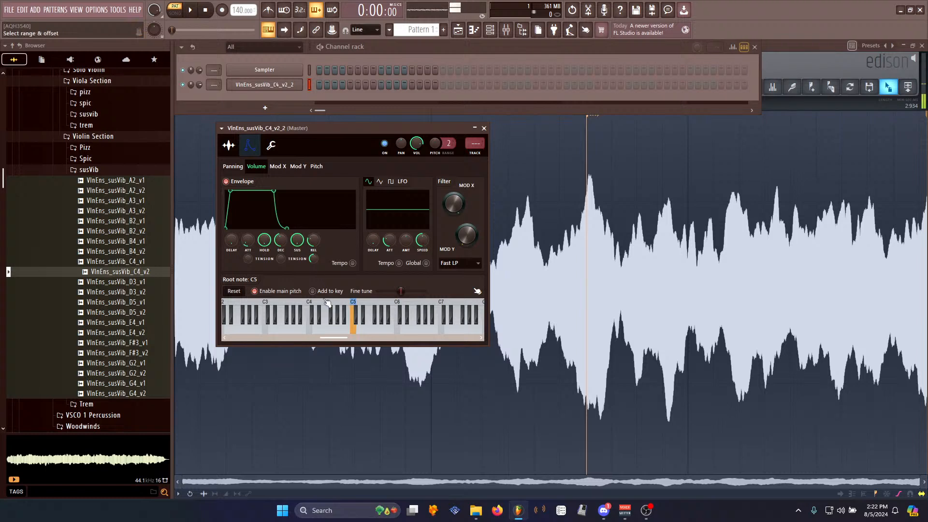
drag(252, 240, 251, 242)
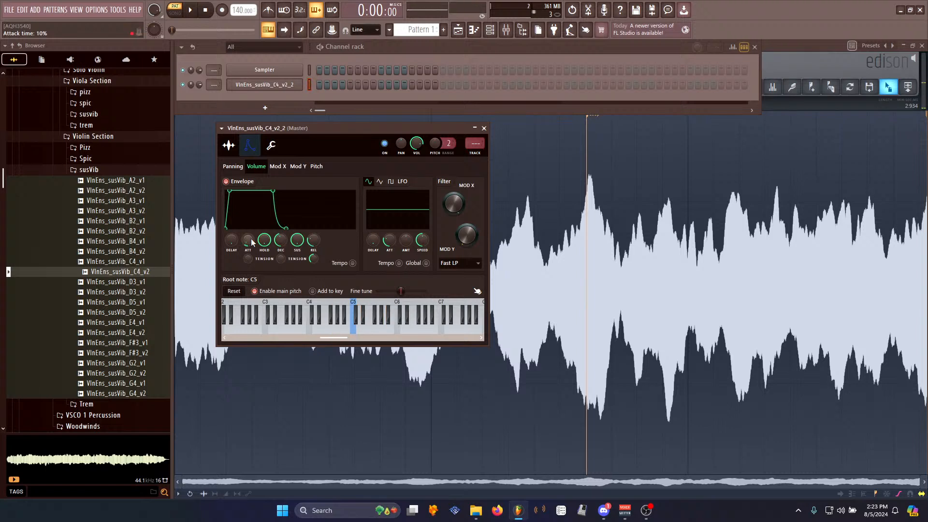
click(795, 48)
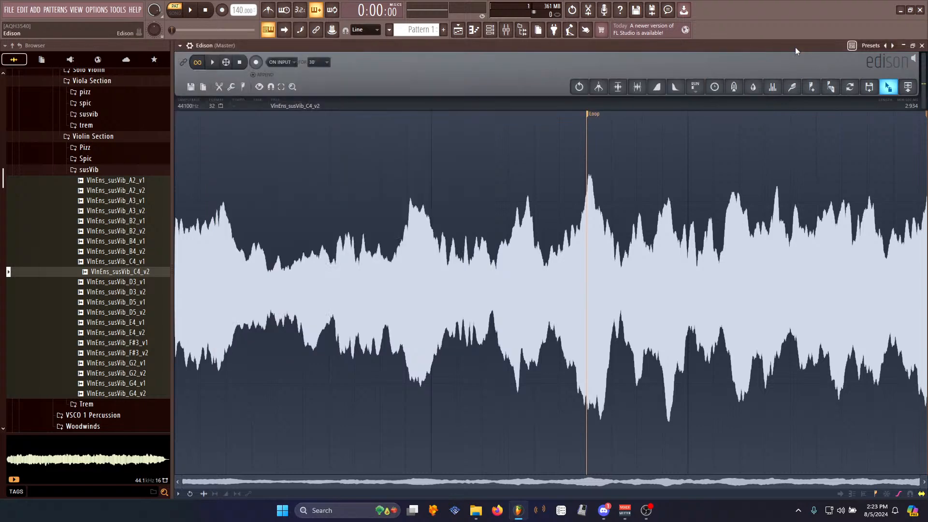
click(490, 29)
click(273, 86)
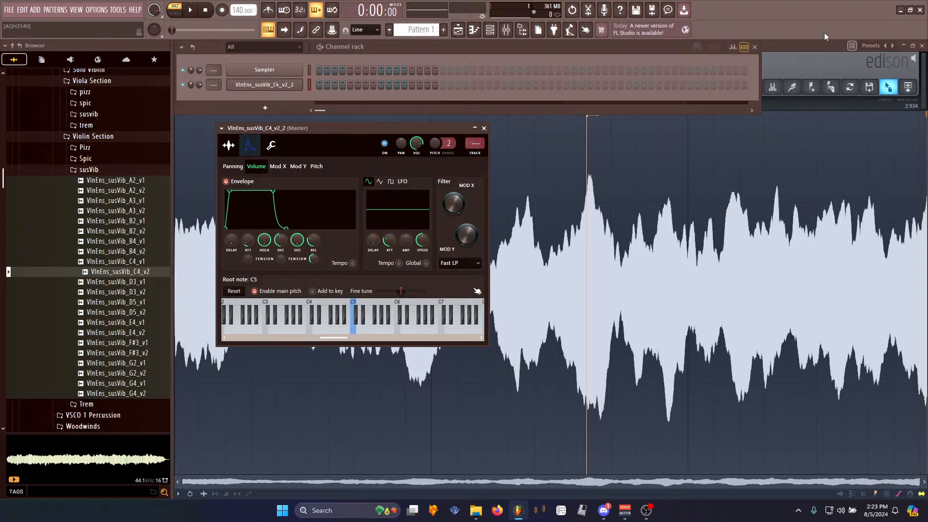
click(816, 45)
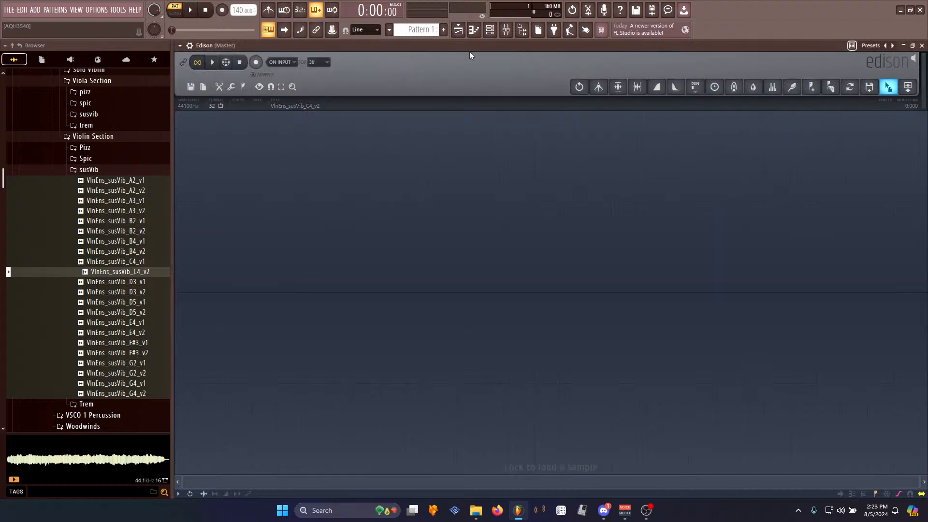
click(490, 29)
click(269, 89)
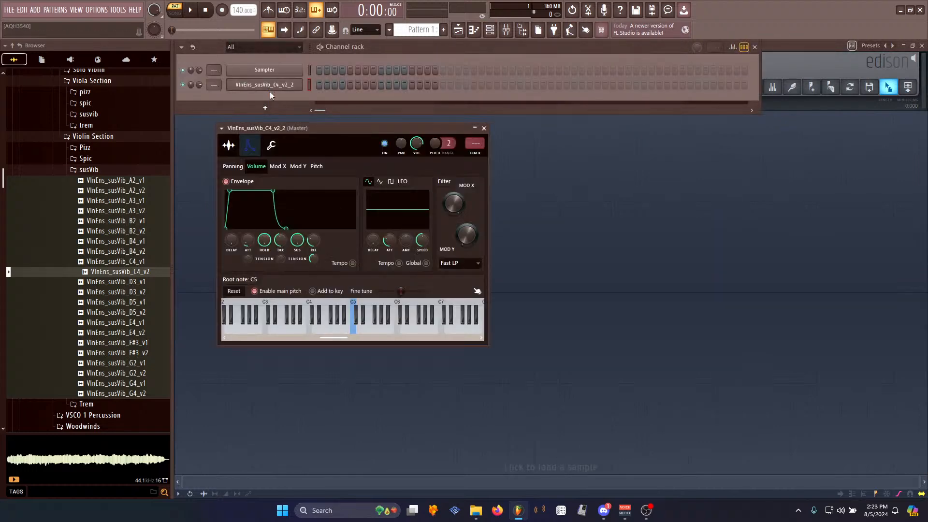
- Open the mixer and move Edison down to a lower slot on the master chain
click(506, 29)
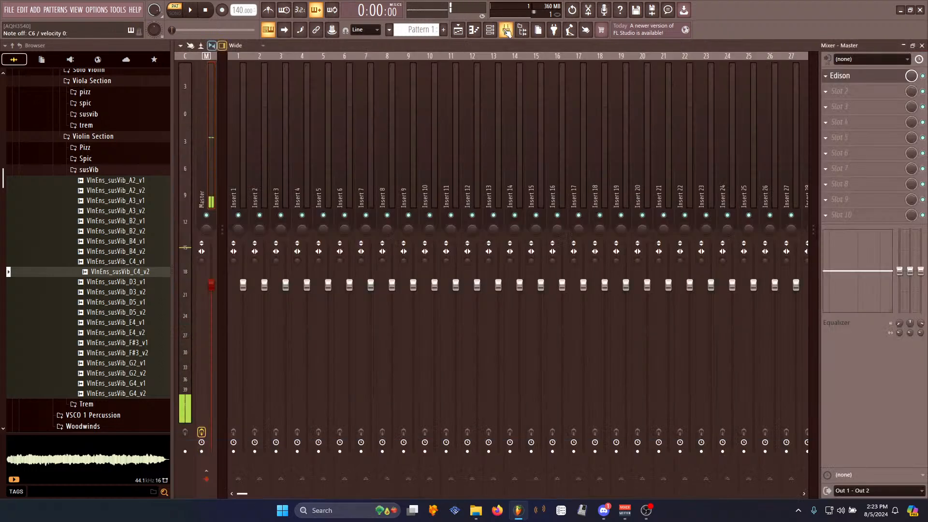
drag(845, 76, 842, 122)
click(836, 95)
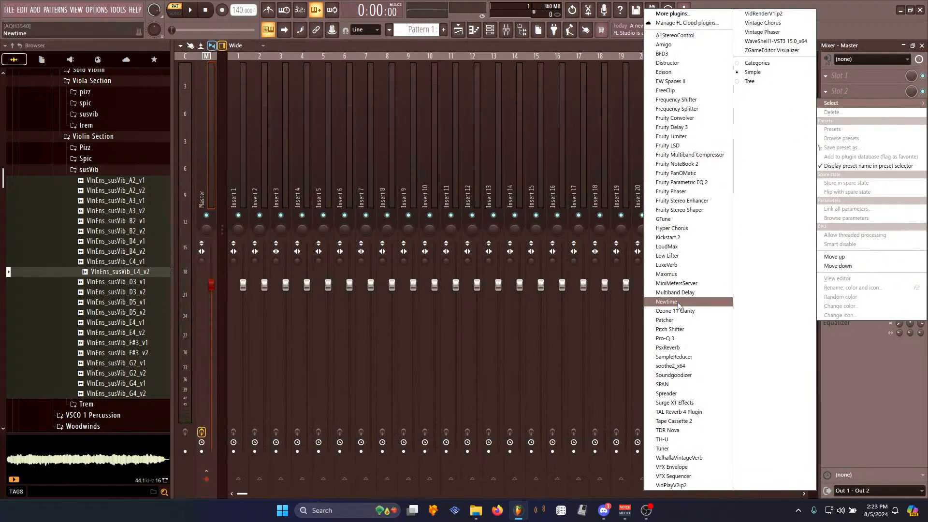
click(677, 338)
key(q)
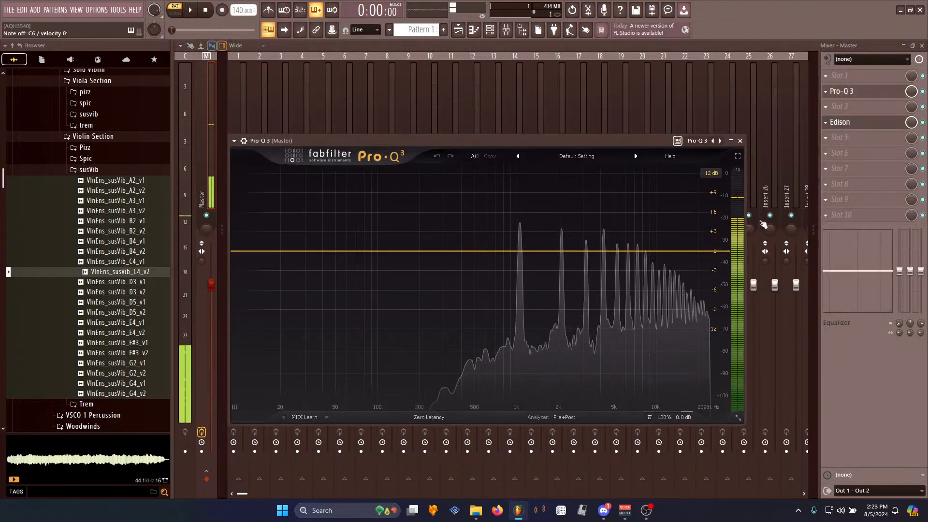
click(826, 91)
click(832, 112)
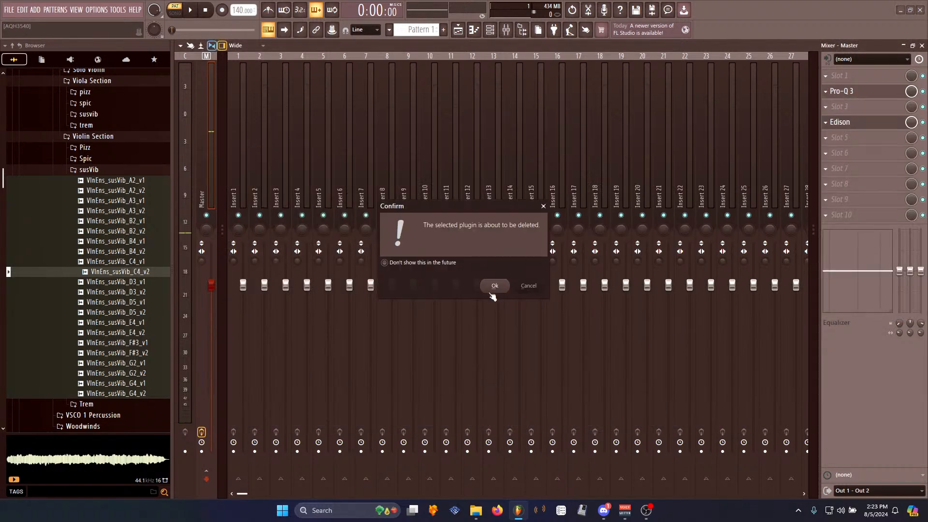
key(Return)
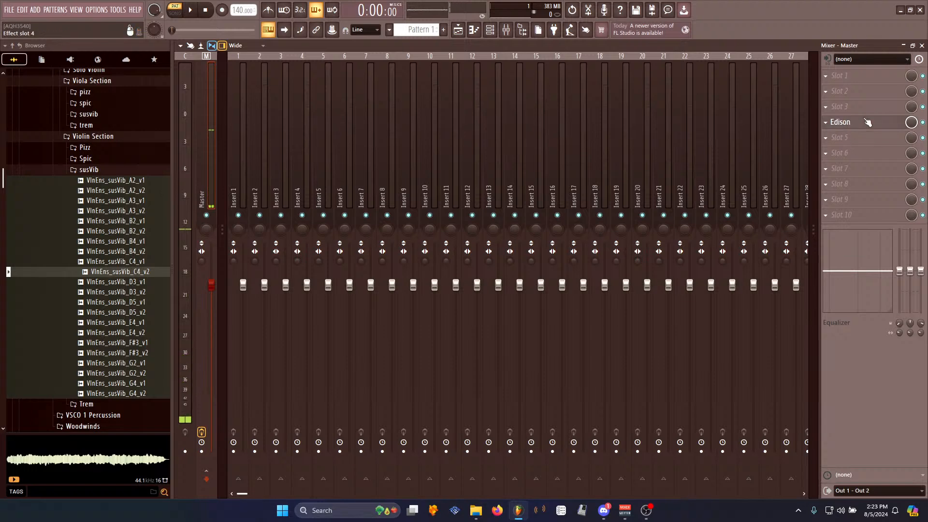
- Open Edison on the master and record the new channel's playback into it
click(850, 123)
click(490, 30)
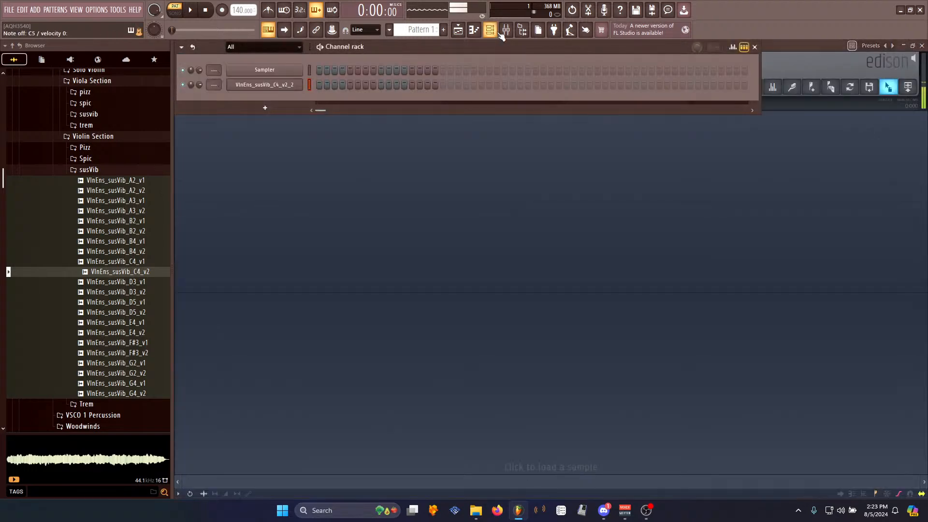
click(490, 30)
click(257, 62)
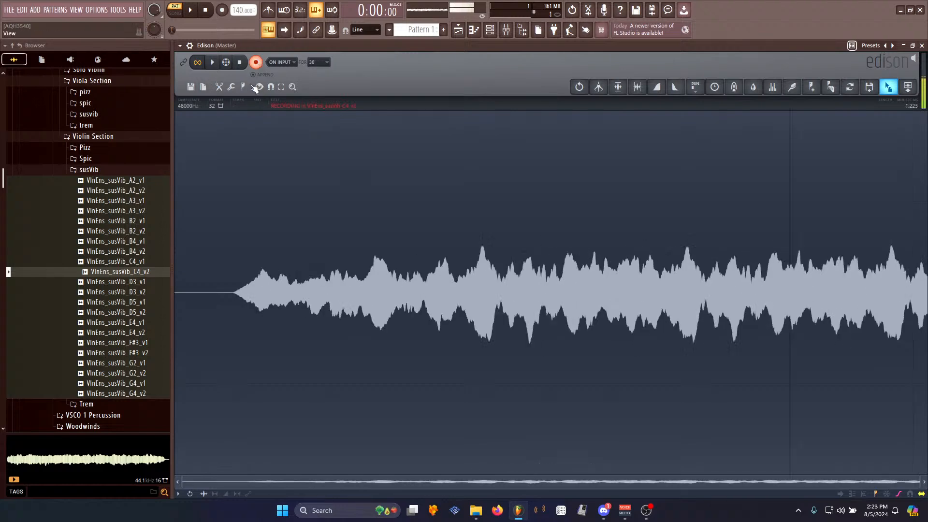
click(239, 62)
- Delete the silence at the start of the recording and apply Declick in
drag(211, 294, 176, 293)
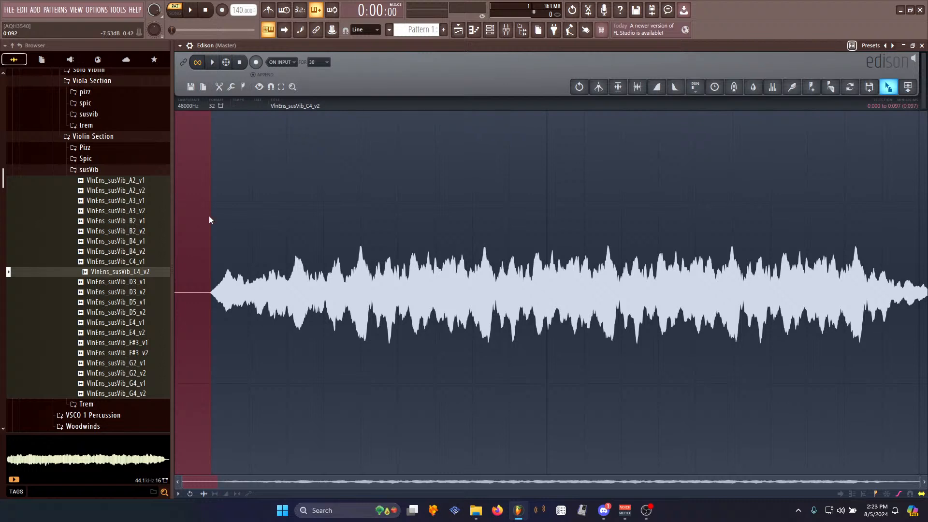
key(Delete)
right_click(225, 266)
mouse_move(236, 295)
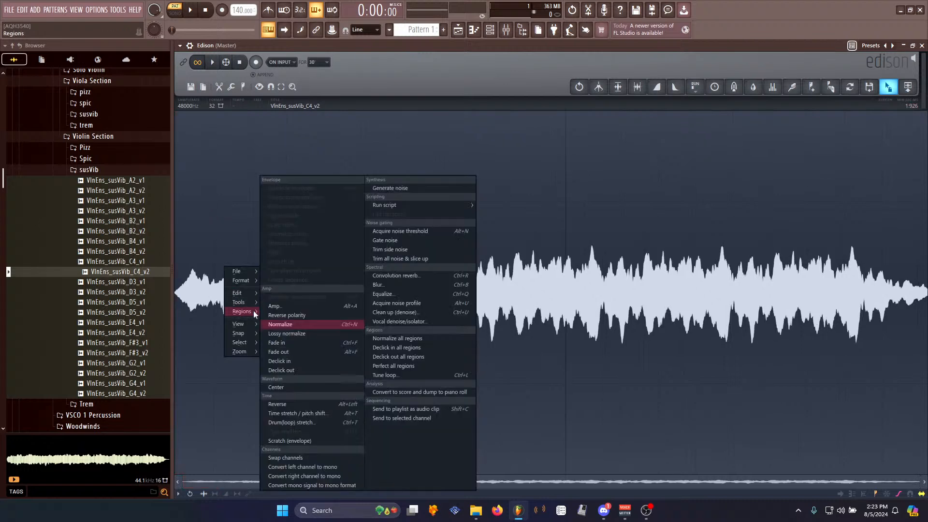
click(304, 359)
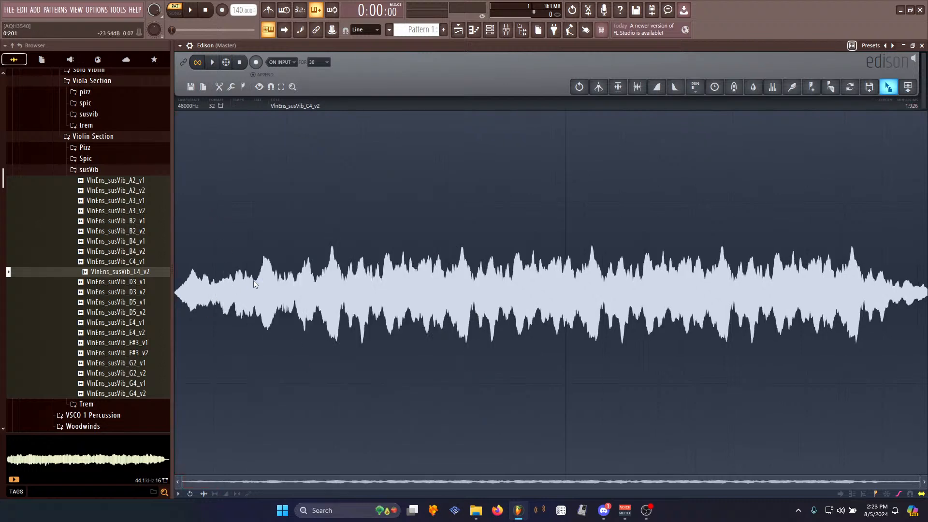
- Normalize the recorded string sample in Edison
drag(253, 279, 175, 280)
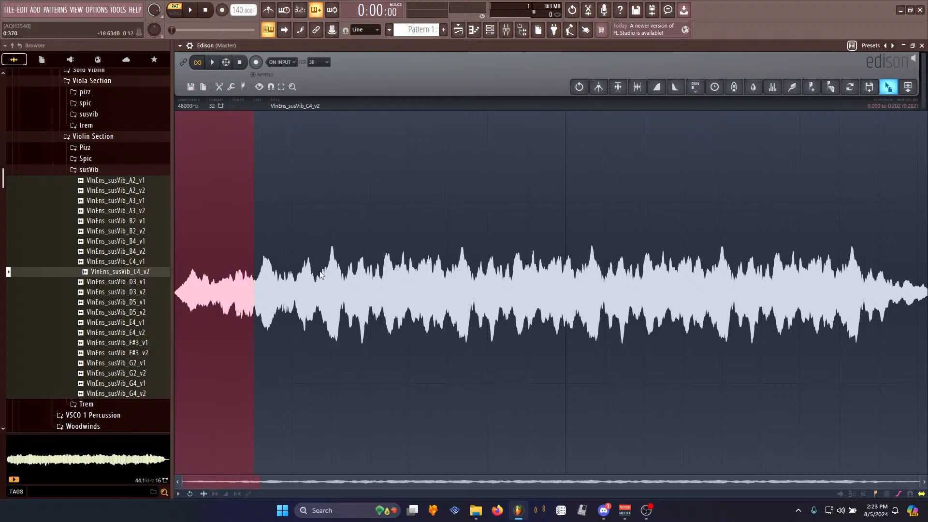
drag(332, 254, 315, 280)
right_click(298, 276)
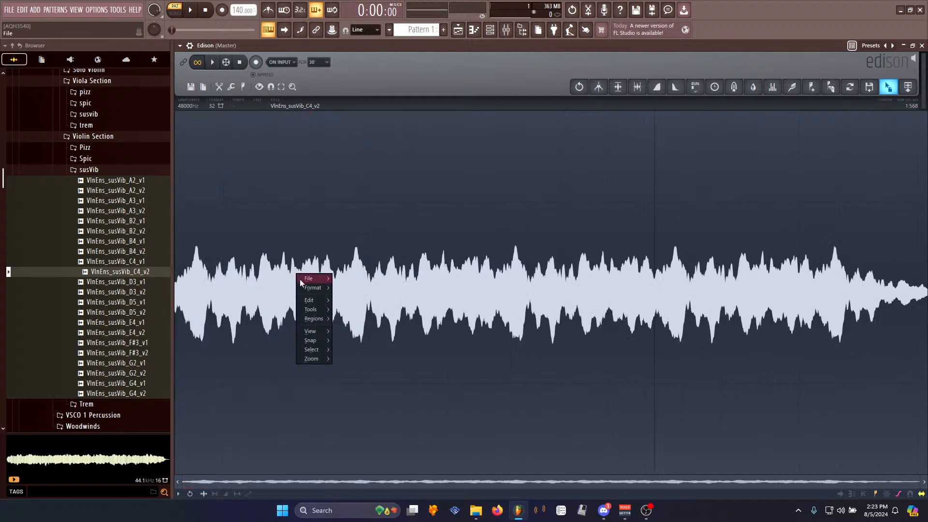
mouse_move(309, 306)
click(359, 361)
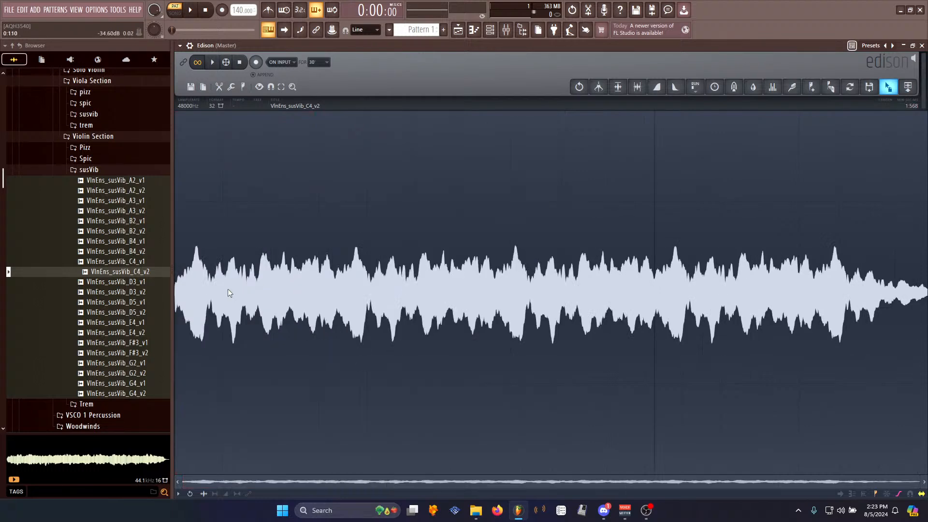
key(ctrl+n)
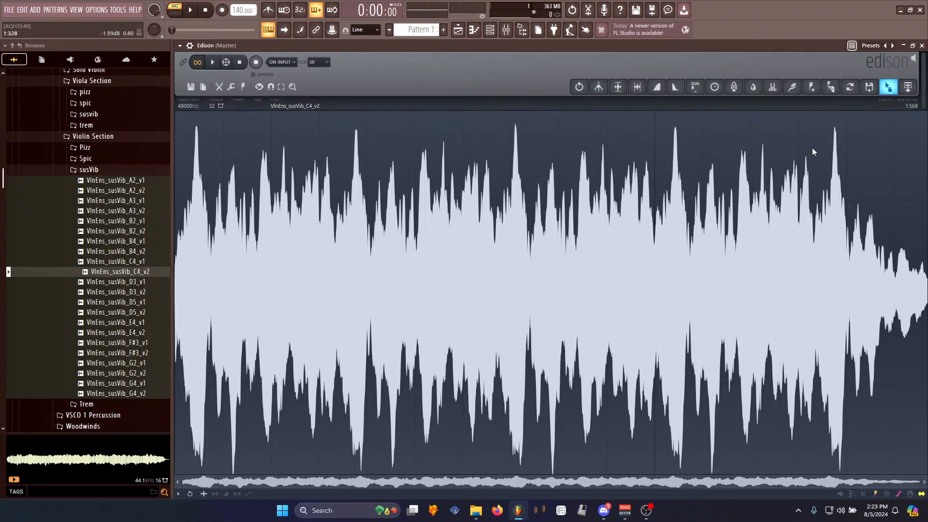
- Select a section near the start of the sample and set it as the loop region
drag(357, 136, 197, 132)
right_click(222, 184)
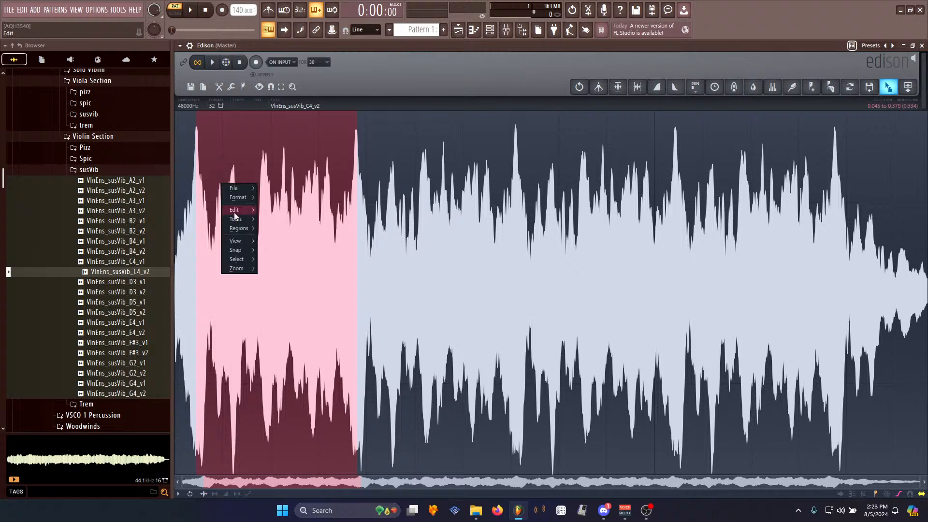
mouse_move(241, 228)
click(290, 245)
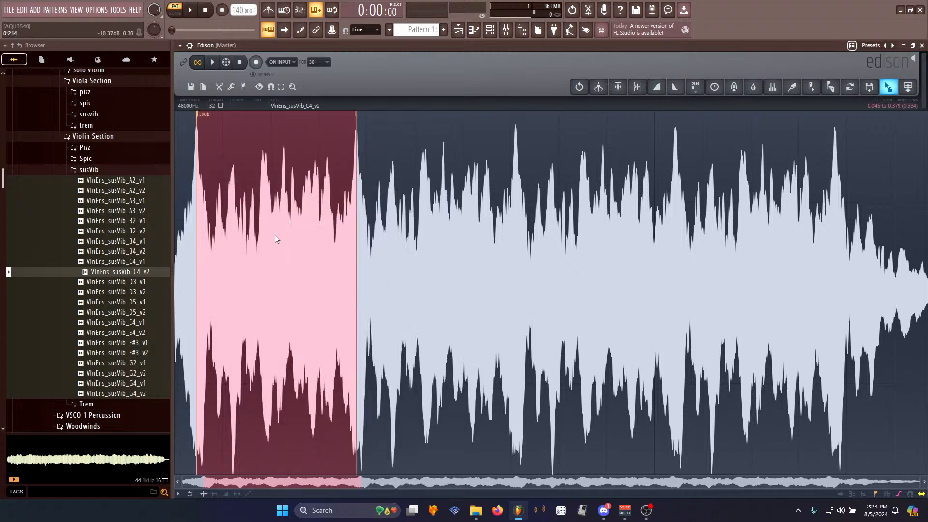
click(184, 139)
- Move the loop start marker to a zero crossing in the zoomed waveform
scroll(186, 145, up, 3)
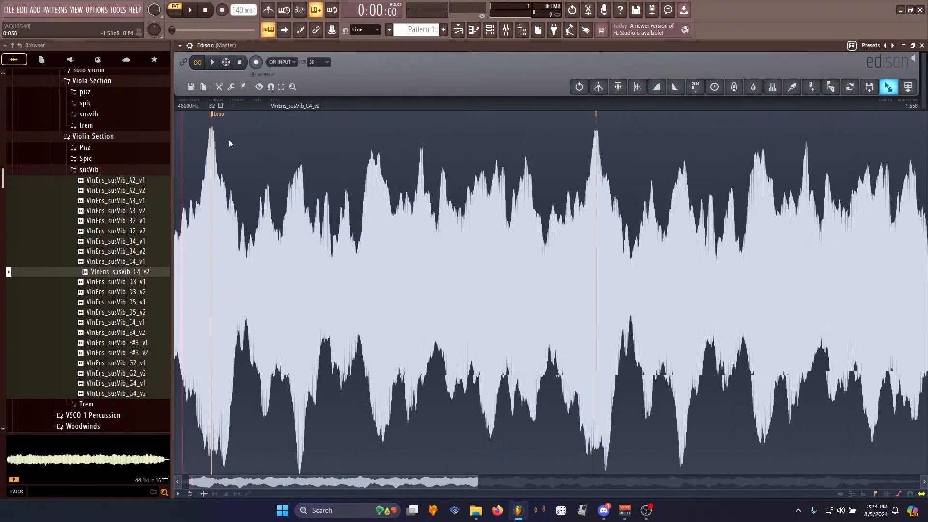
scroll(228, 140, up, 2)
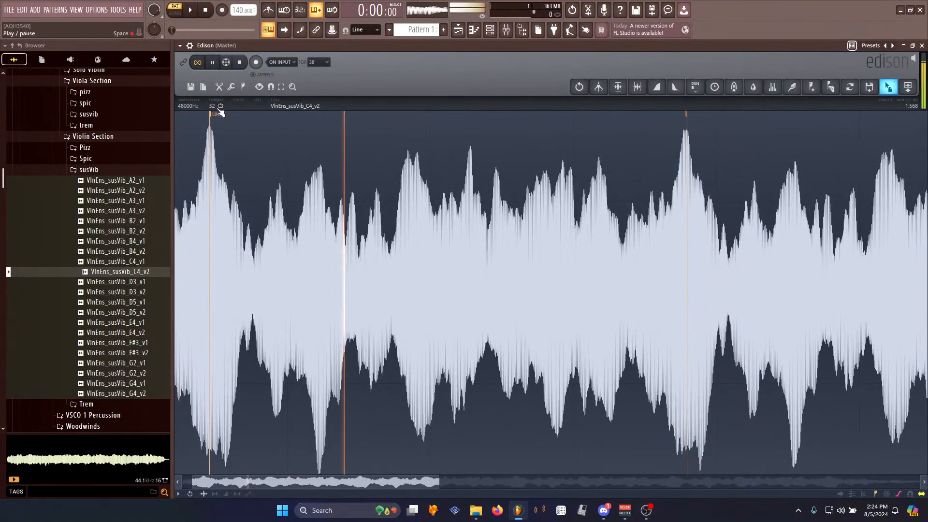
scroll(196, 141, up, 2)
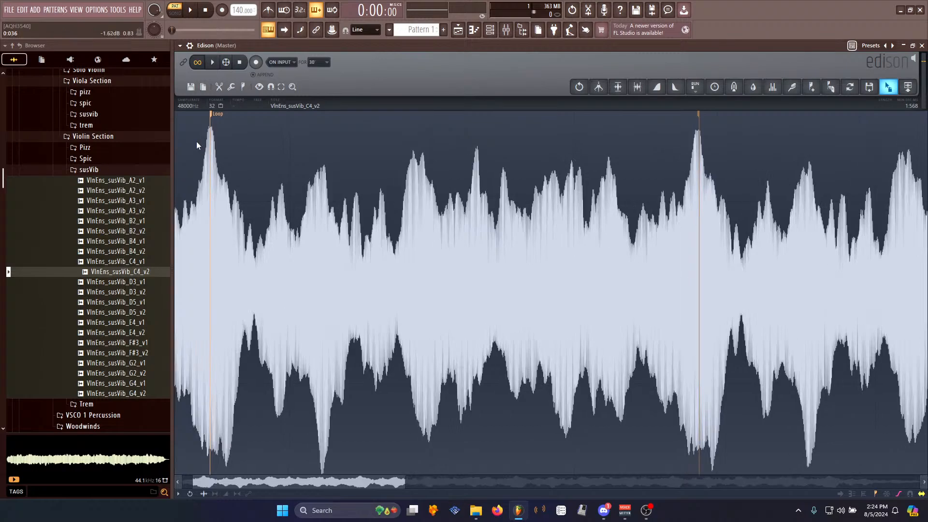
scroll(197, 140, down, 2)
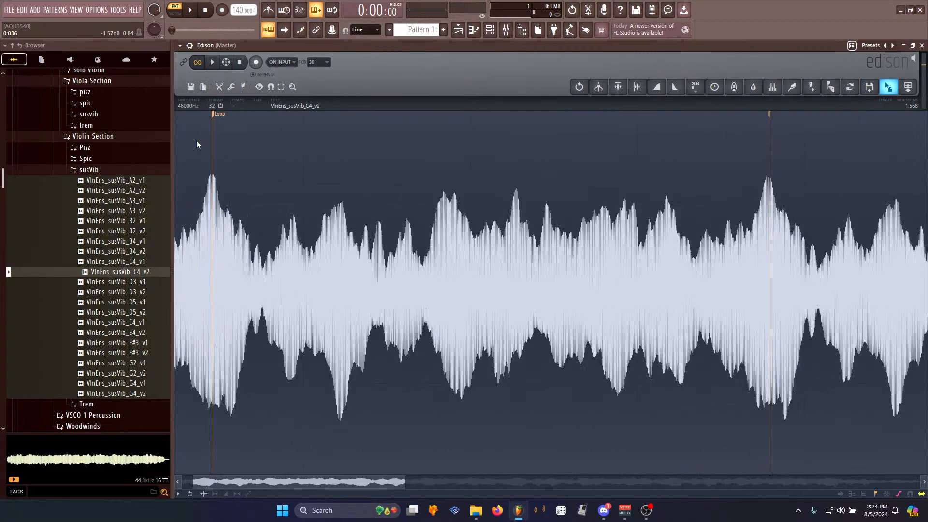
scroll(215, 165, up, 5)
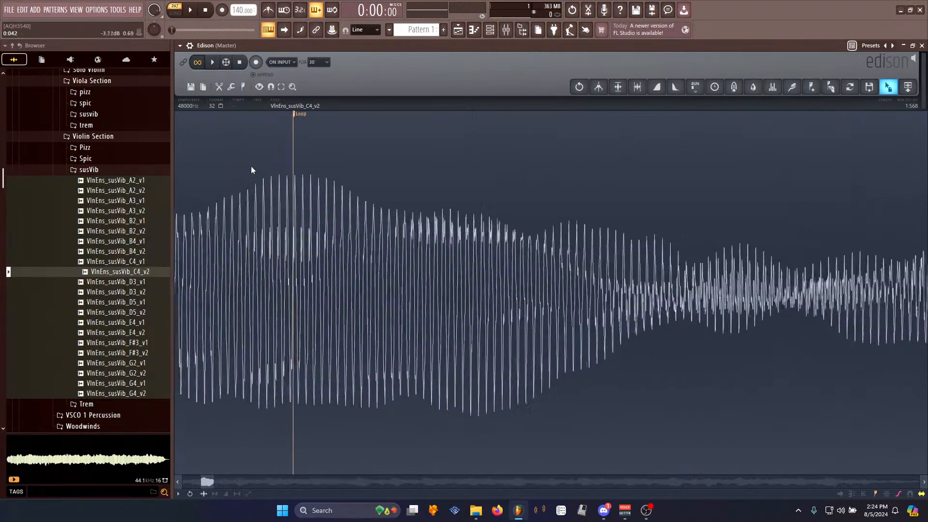
scroll(293, 167, up, 6)
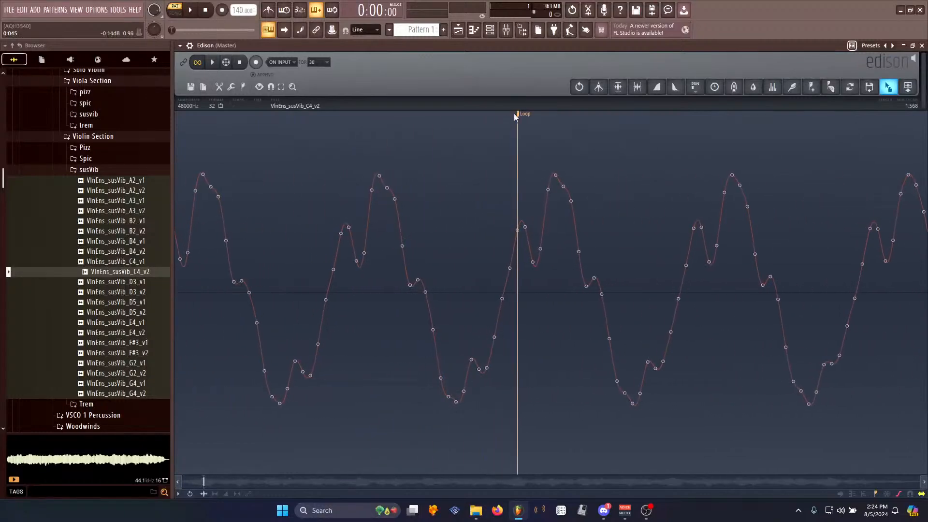
drag(522, 117, 431, 145)
- Refine the loop start marker position at a zero crossing and preview the loop
scroll(528, 230, down, 5)
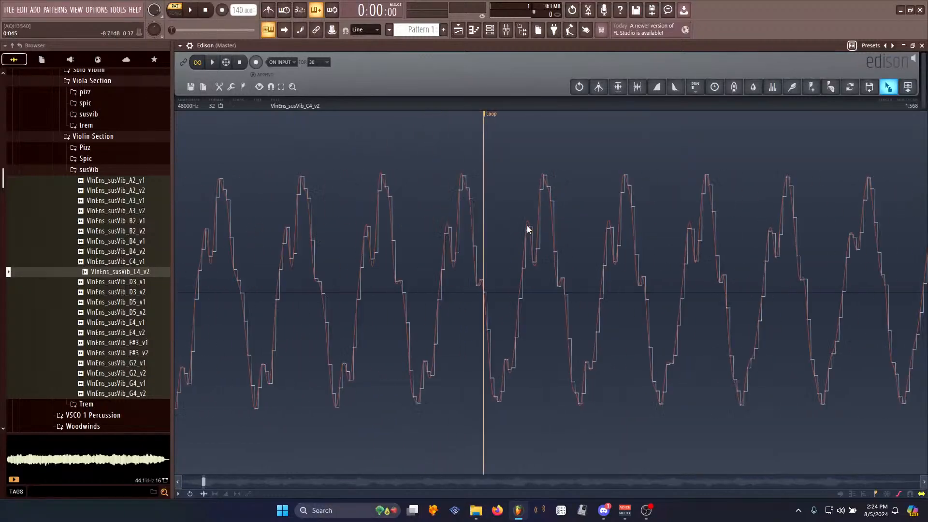
scroll(623, 261, down, 8)
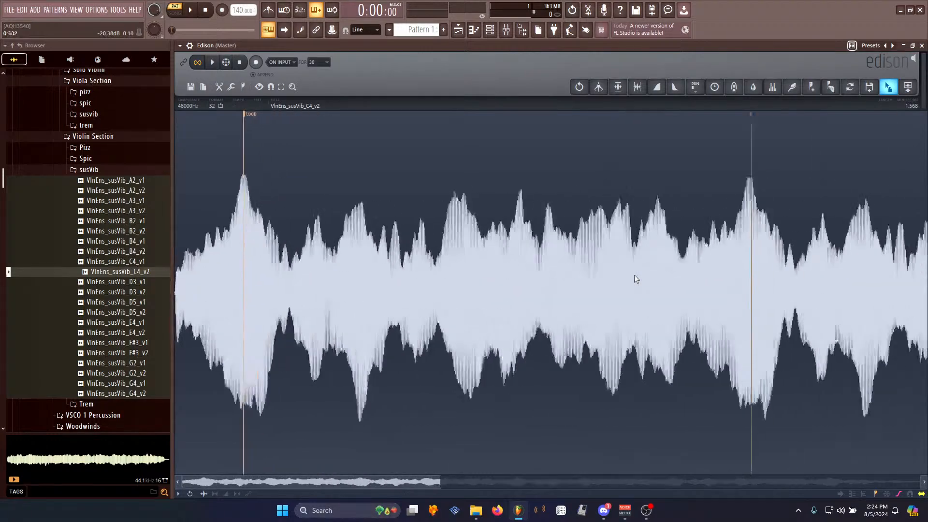
scroll(503, 186, up, 5)
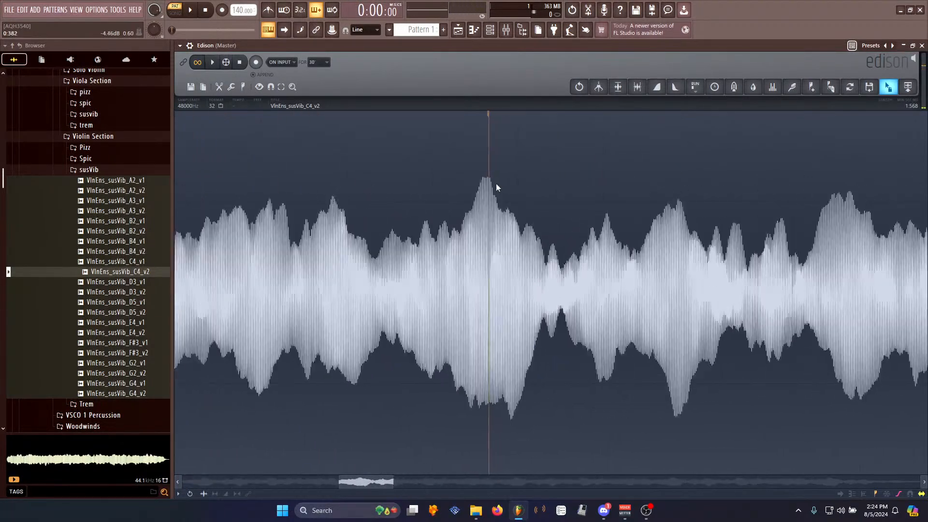
scroll(481, 178, up, 5)
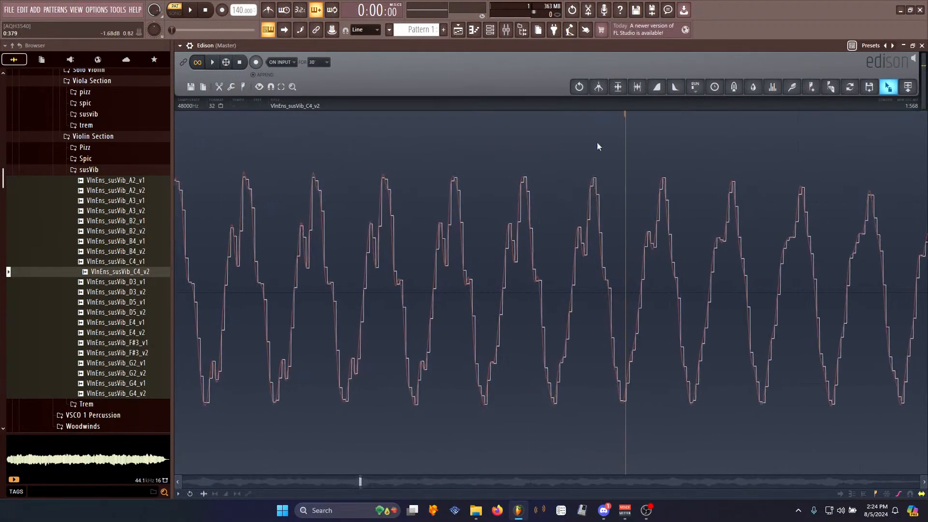
drag(630, 117, 404, 140)
key(space)
scroll(396, 199, up, 3)
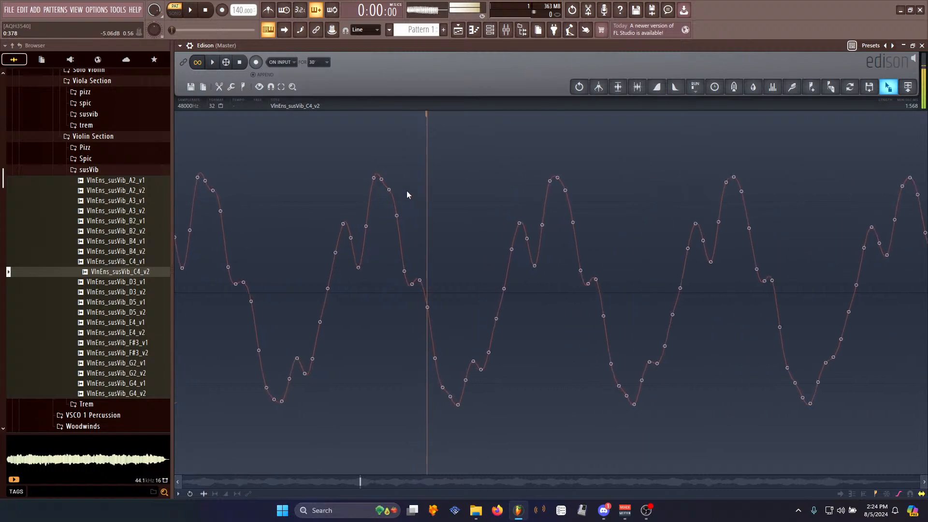
key(space)
scroll(408, 194, down, 4)
scroll(406, 253, down, 6)
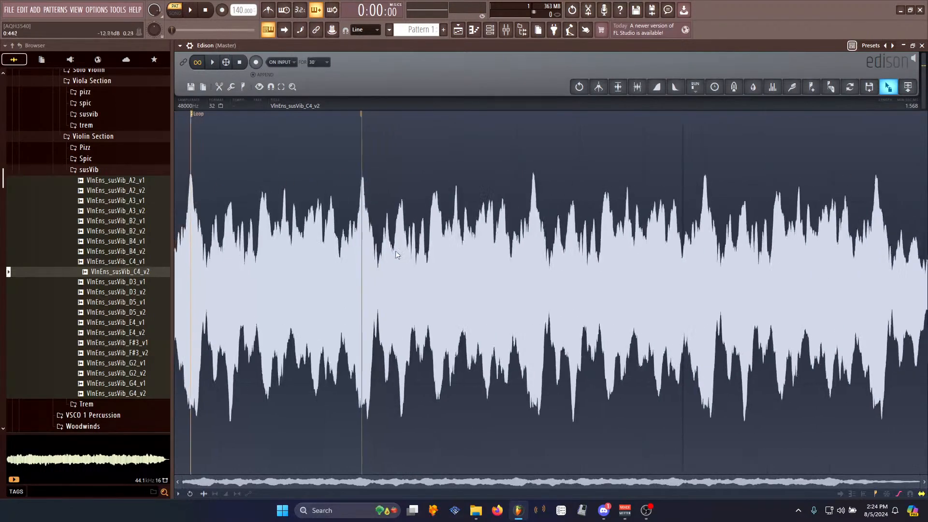
- Select and delete the audio from the end of the loop region to the end of the sample
double_click(225, 161)
double_click(880, 240)
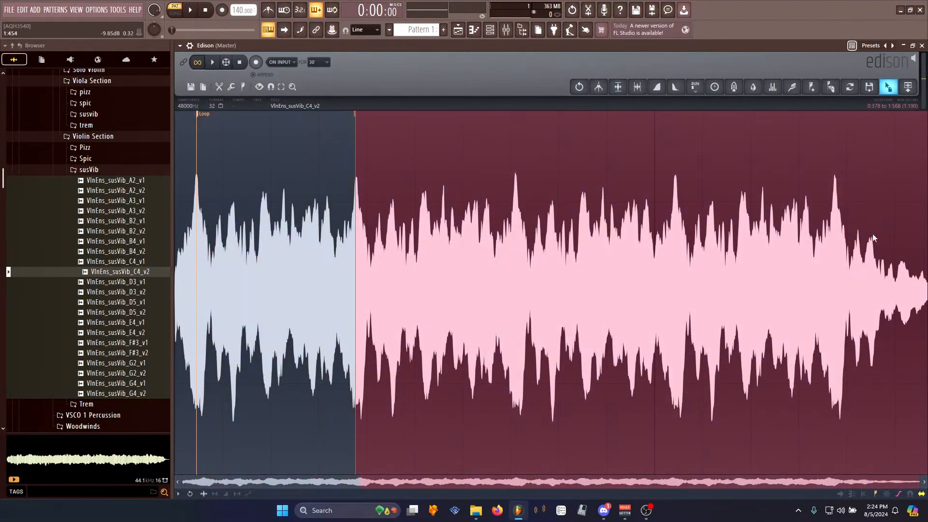
key(Delete)
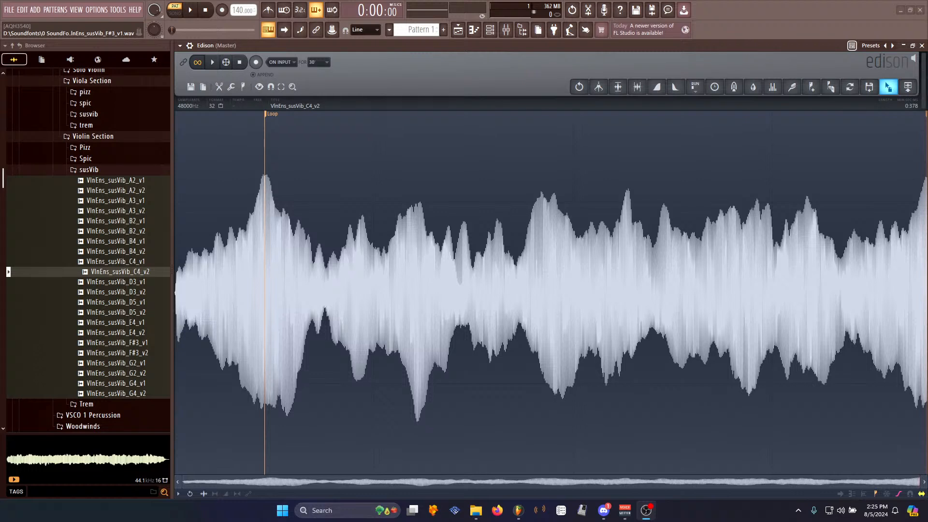
- Preview the looped sample's playback
click(417, 61)
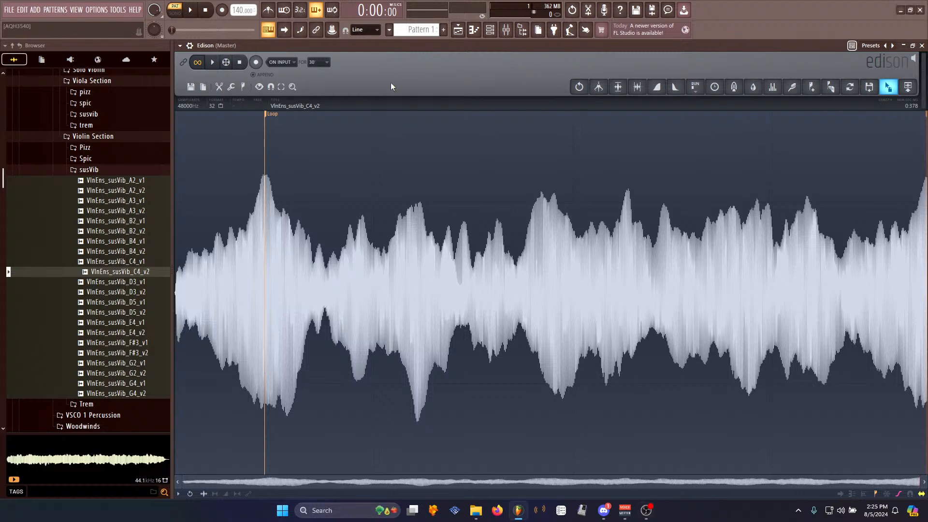
key(space)
key(space)
key(space)
key(space)
- Drag the looped sample into the channel rack as a new sampler channel and open it
drag(494, 39, 263, 99)
click(486, 33)
click(283, 99)
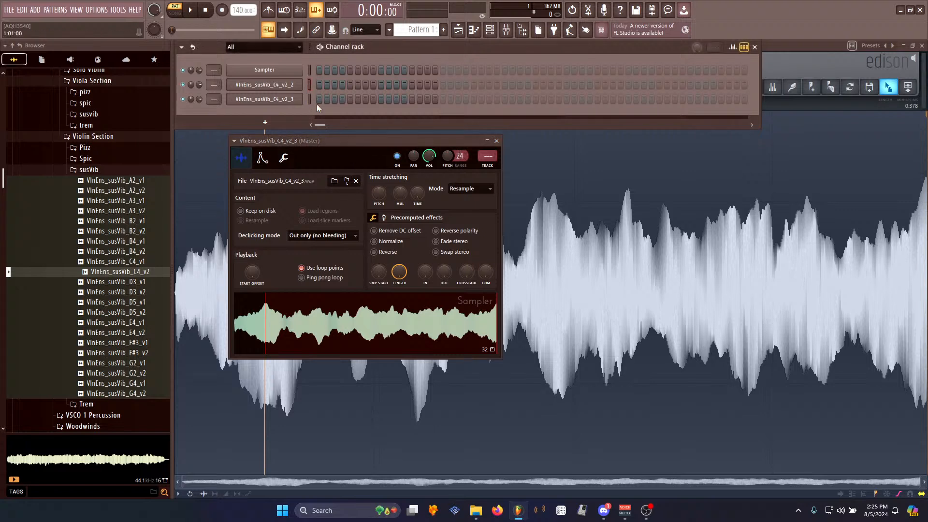
- Reopen the new sampler channel and lower its pitch knob
click(793, 53)
click(491, 30)
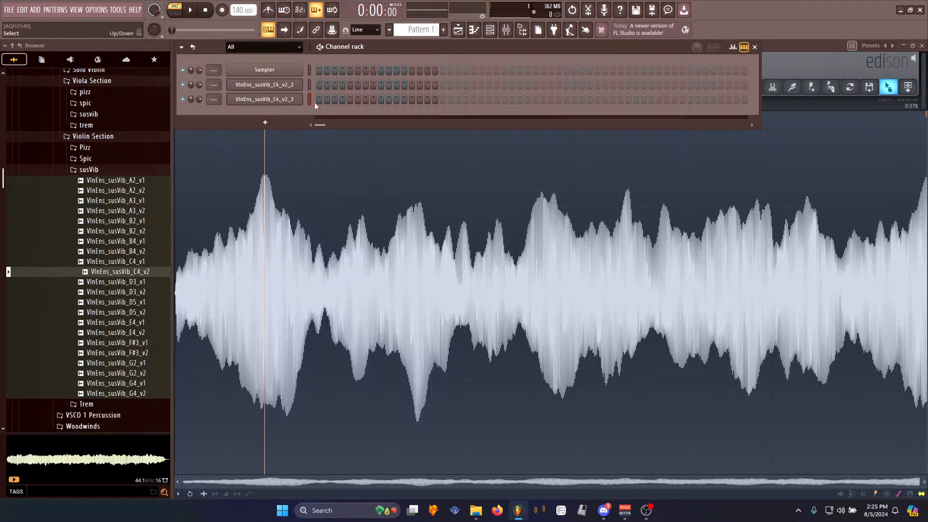
click(264, 99)
drag(406, 141, 352, 137)
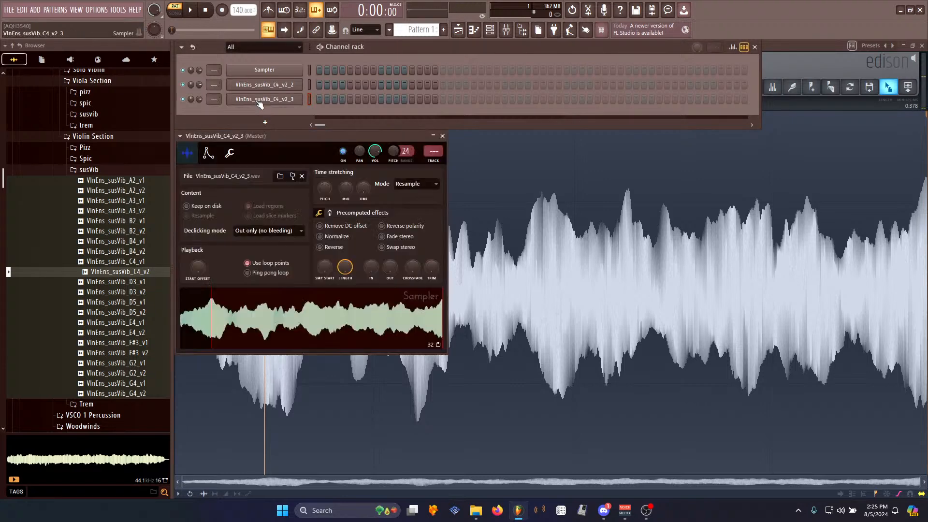
drag(394, 151, 393, 189)
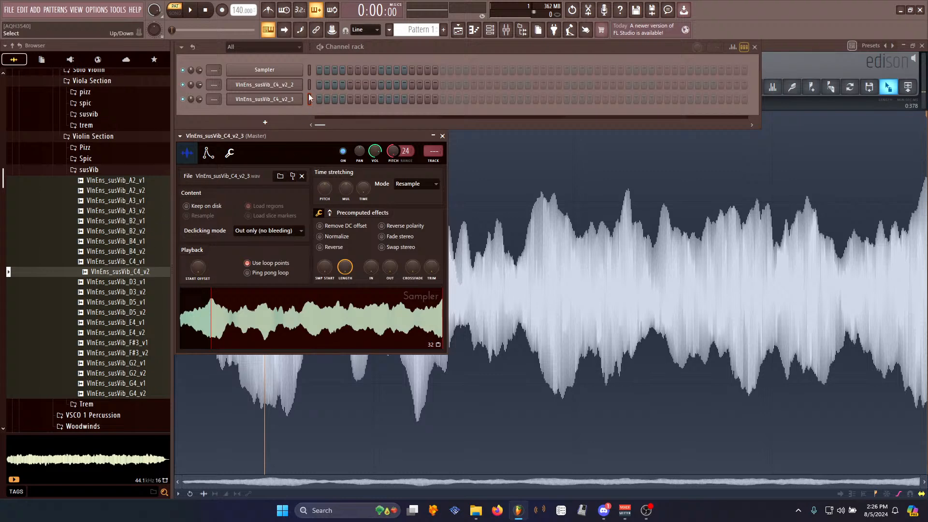
- Play the new channel and the original browser sample to compare their sound
click(273, 100)
click(272, 99)
click(148, 273)
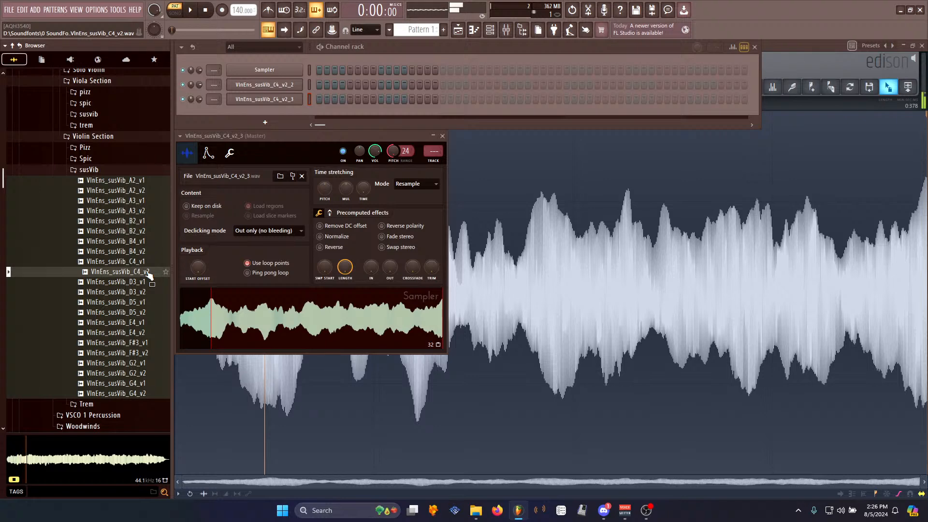
click(208, 11)
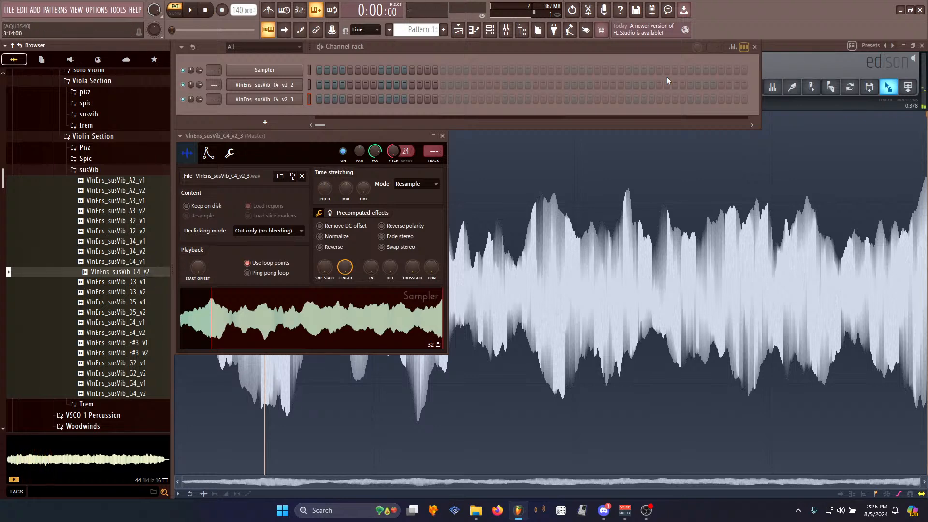
- Save the Edison sample as SNES String.wav in the Samples\Processed folder
click(780, 51)
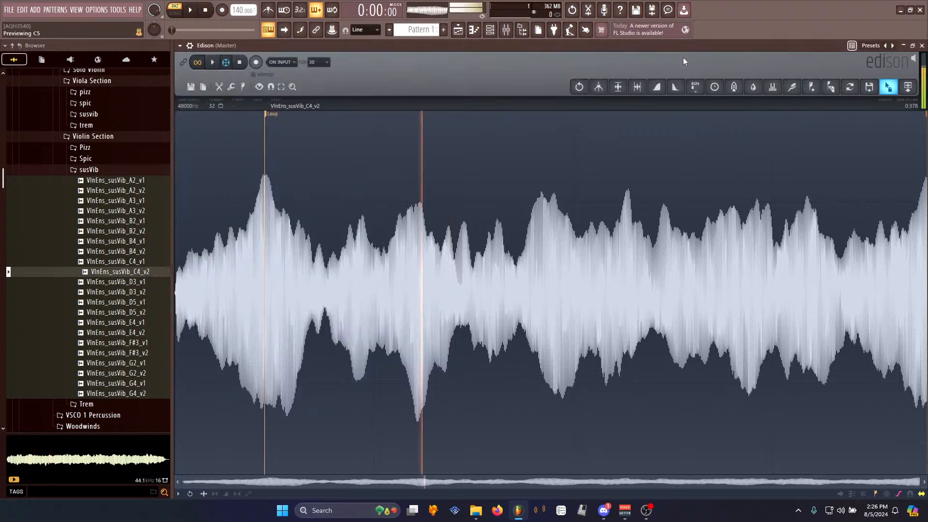
right_click(412, 272)
mouse_move(428, 278)
click(473, 294)
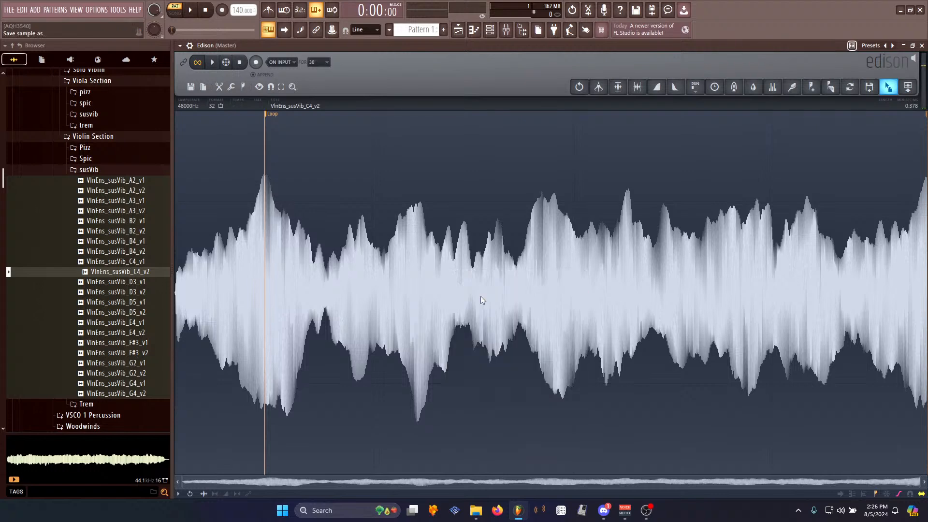
click(294, 320)
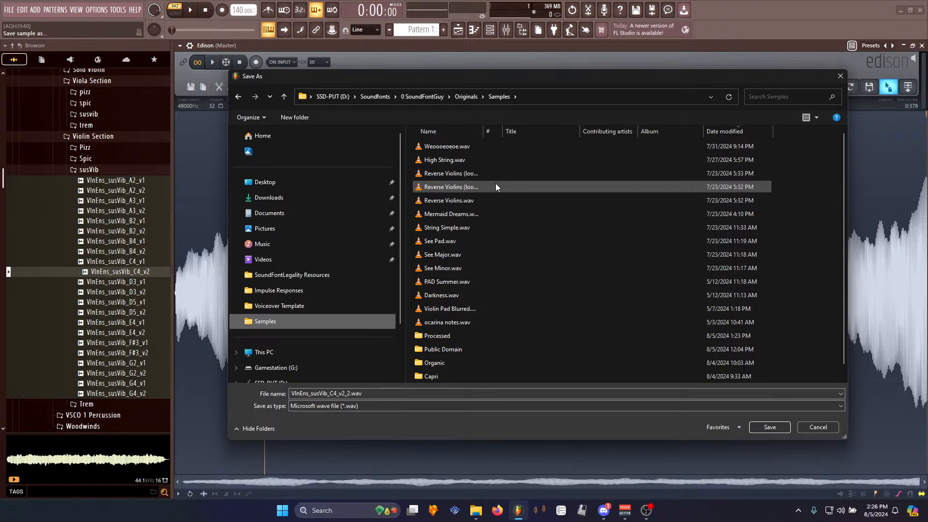
scroll(495, 186, down, 1)
double_click(436, 322)
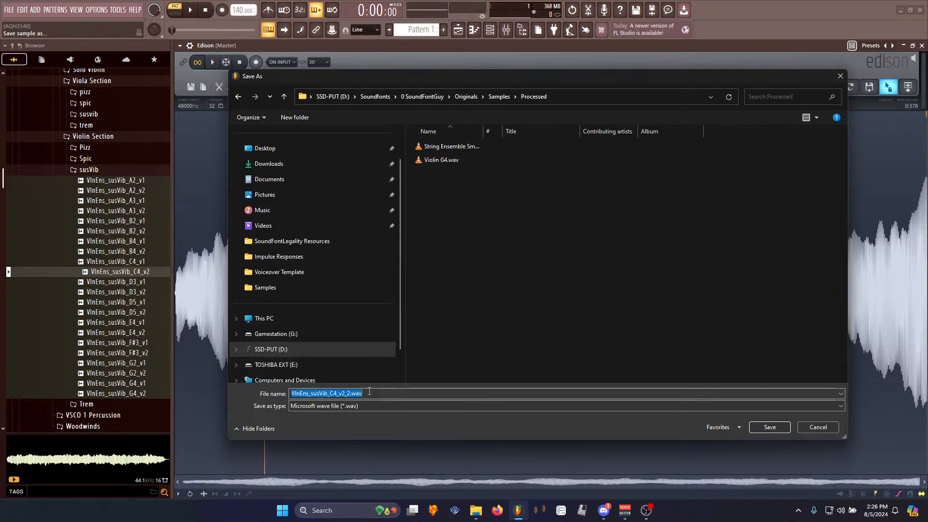
text(SNES String)
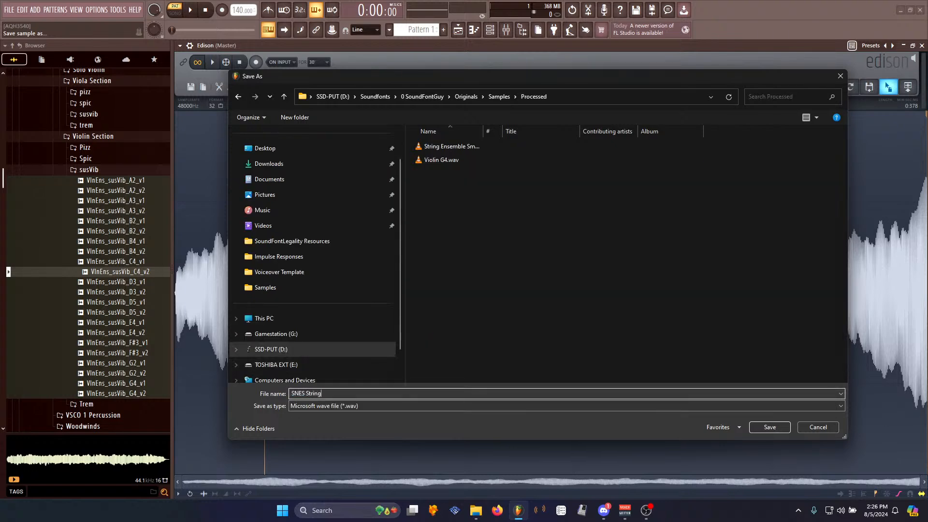
key(Return)
- Add a chipsynth SFC instrument channel and reposition its window
click(473, 29)
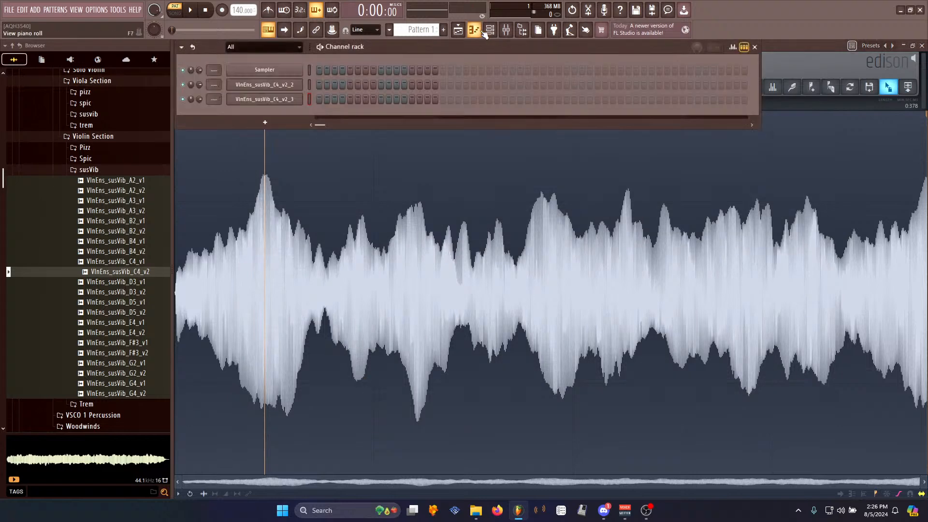
click(36, 10)
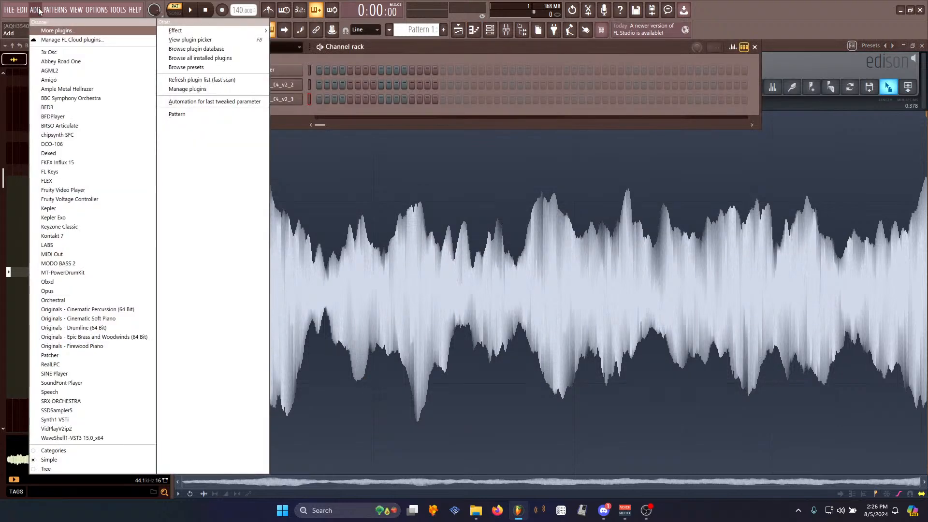
click(84, 137)
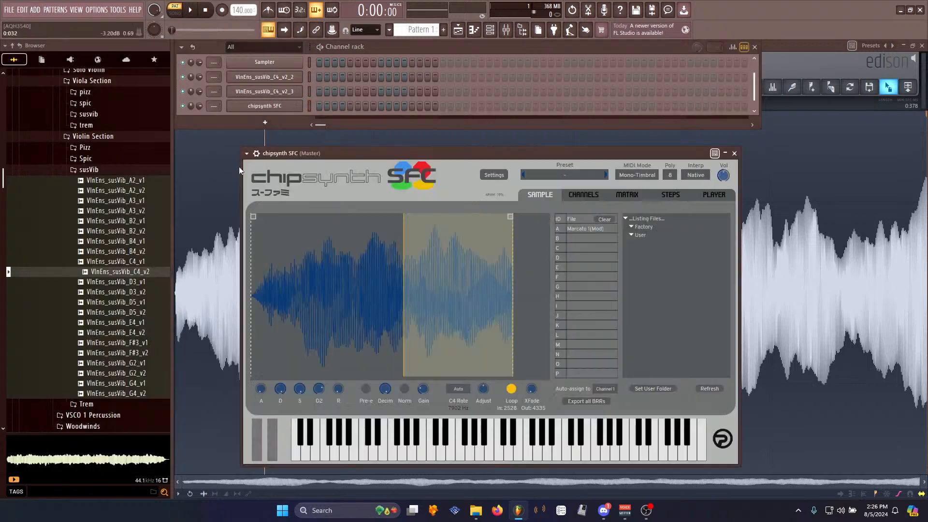
drag(528, 161, 462, 44)
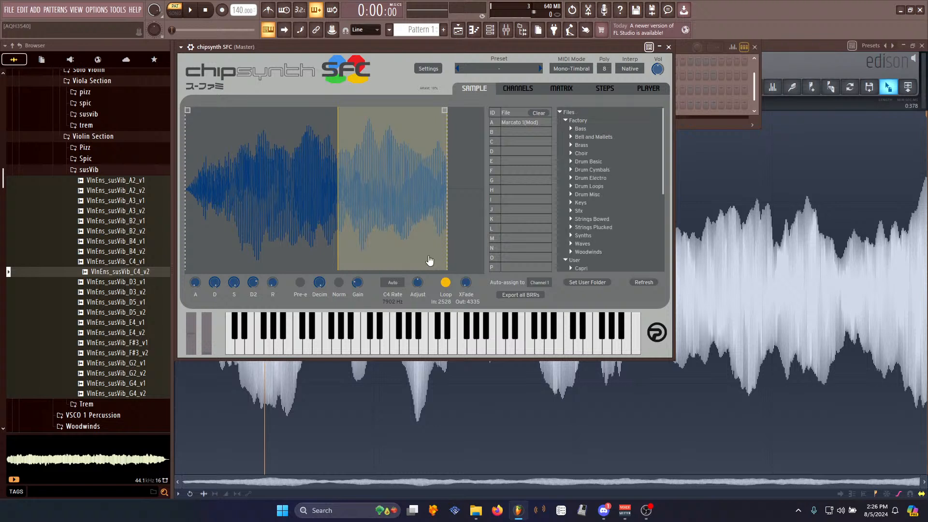
- Load SNES String.wav from the Processed folder into sample slot A of the chipsynth SFC
drag(433, 46, 435, 91)
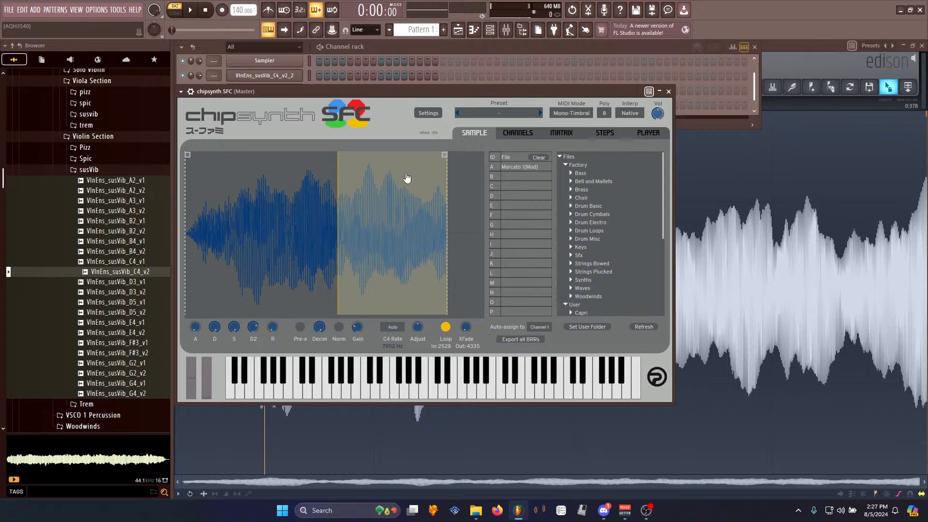
click(110, 135)
click(97, 81)
scroll(112, 181, up, 5)
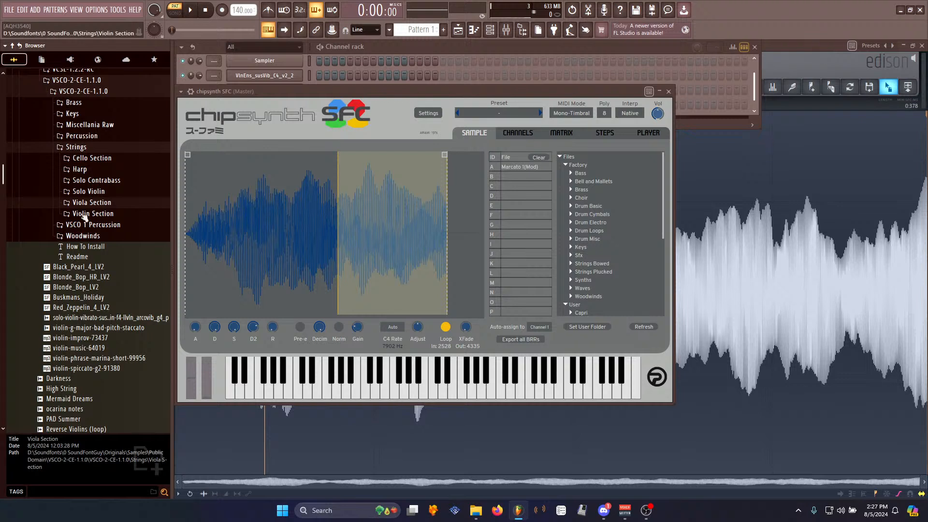
scroll(105, 191, up, 5)
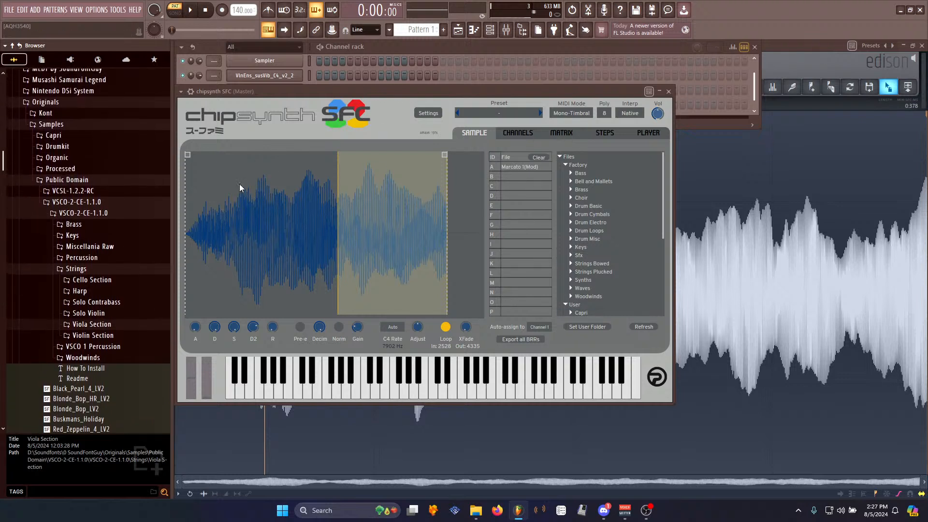
click(76, 269)
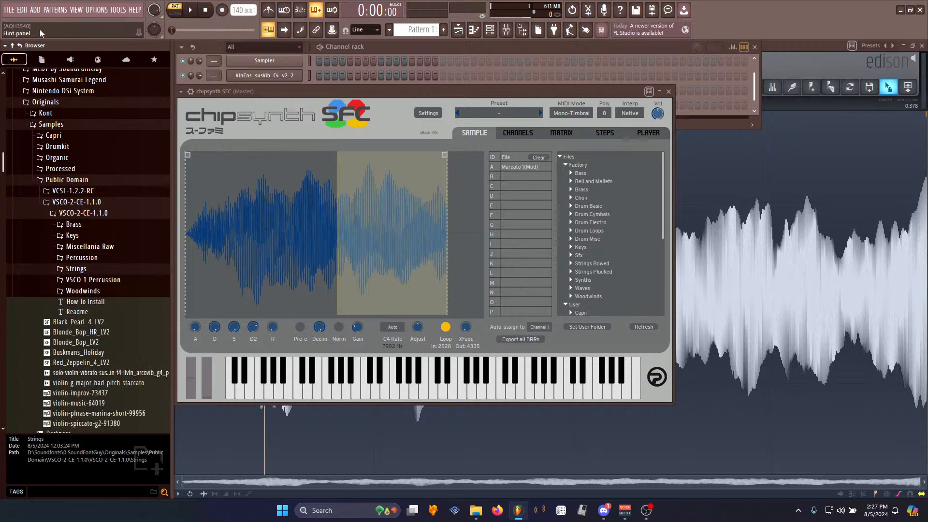
click(22, 47)
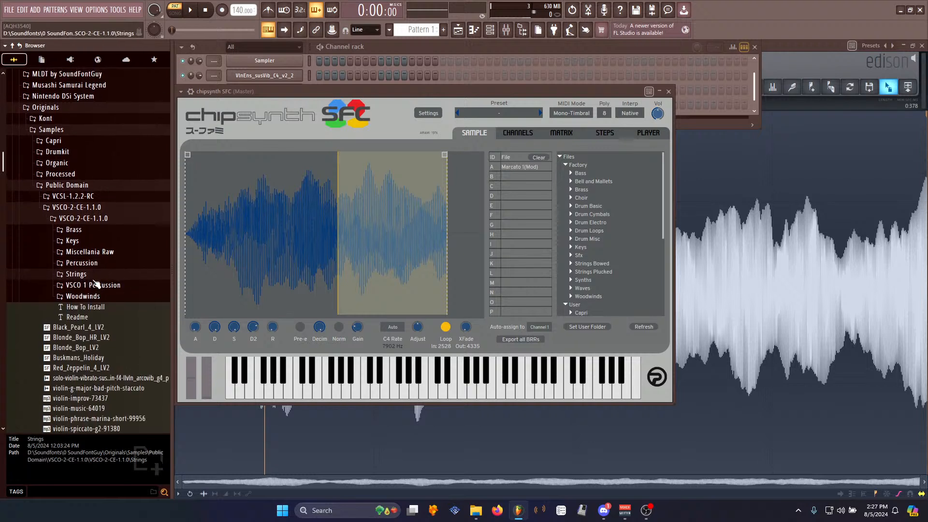
click(72, 185)
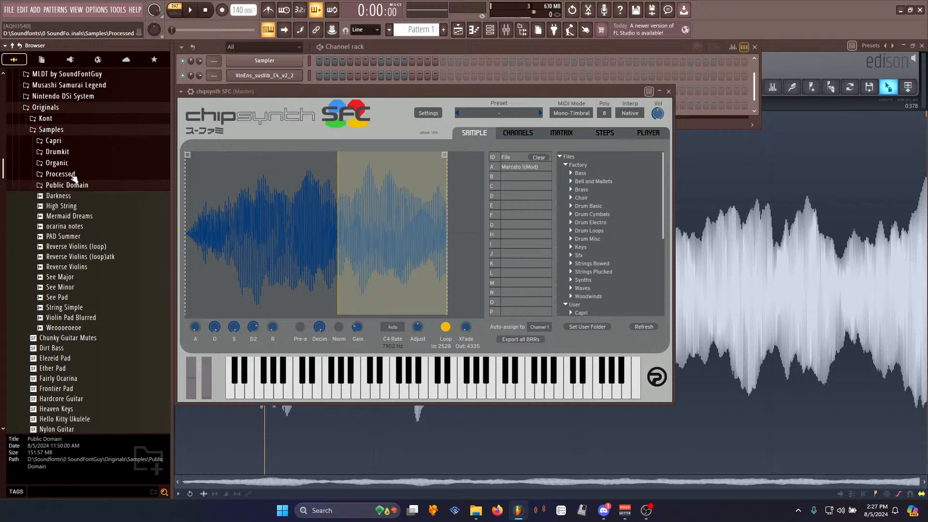
click(72, 175)
drag(73, 185, 420, 223)
scroll(600, 232, down, 5)
scroll(619, 259, down, 1)
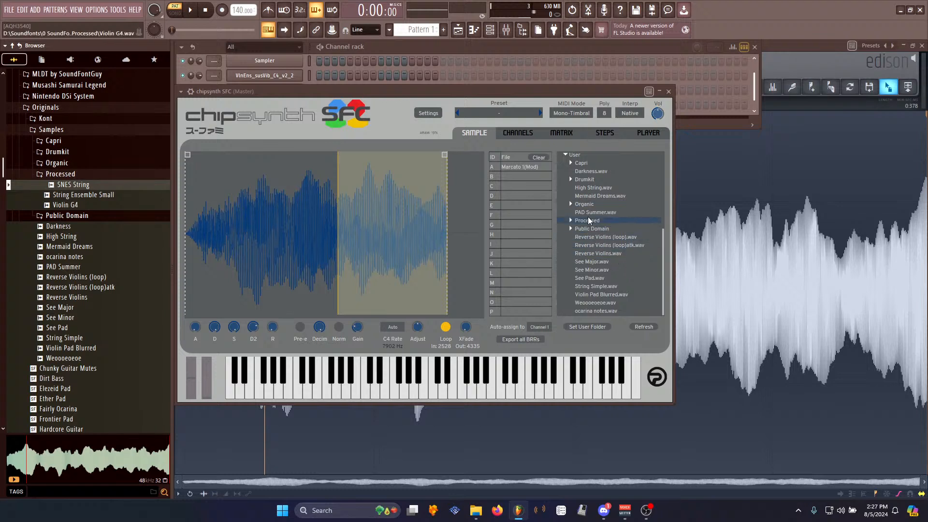
click(571, 220)
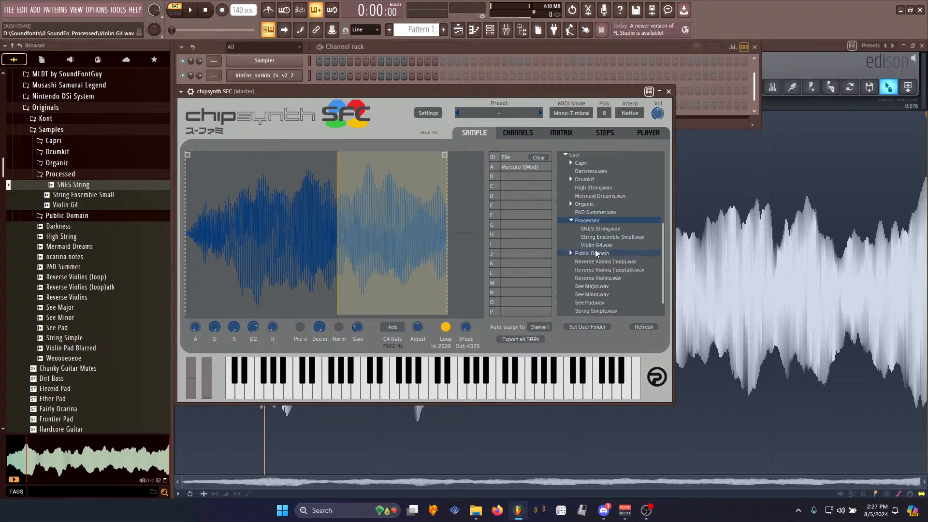
drag(603, 228, 376, 245)
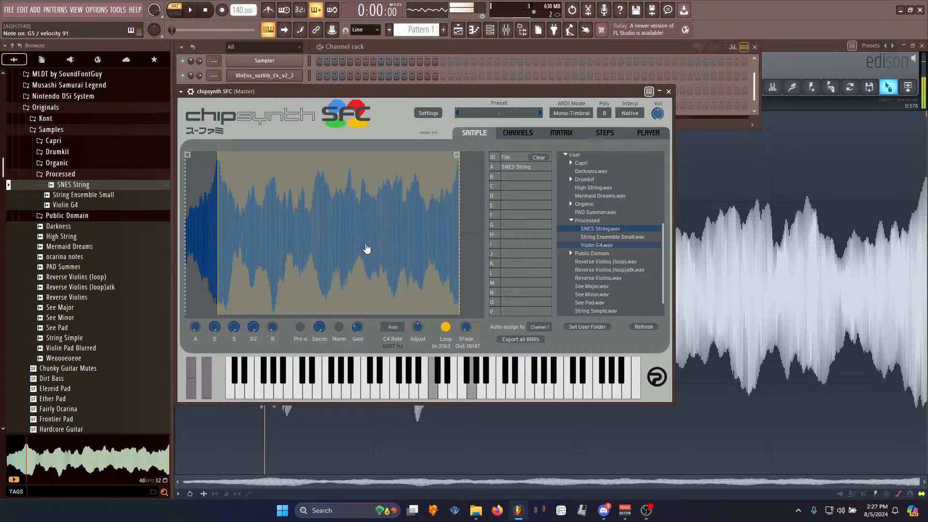
- Record the chipsynth SFC playing a note into a new Edison sample
click(427, 47)
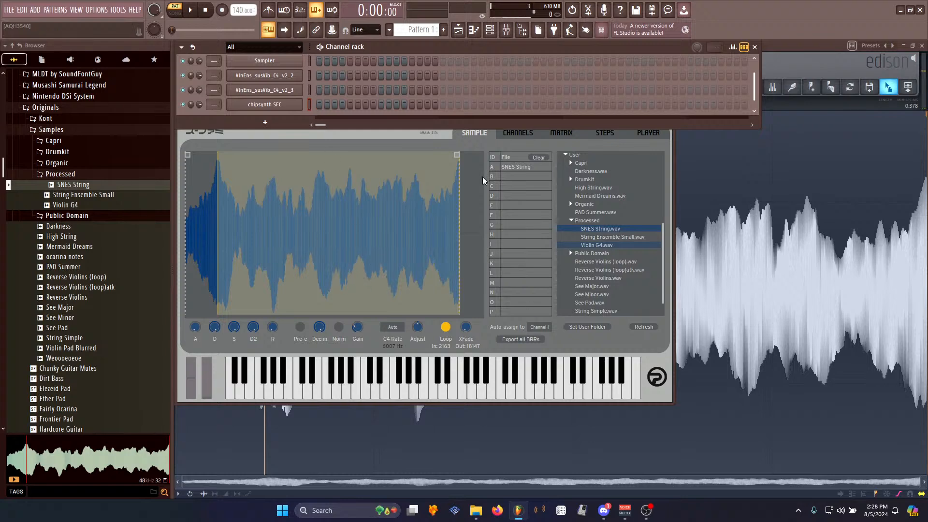
click(775, 49)
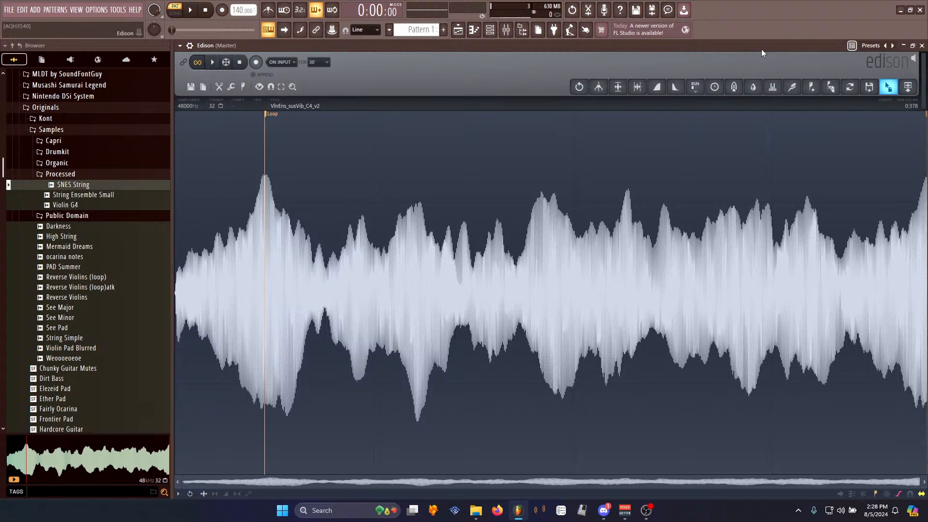
key(ctrl+n)
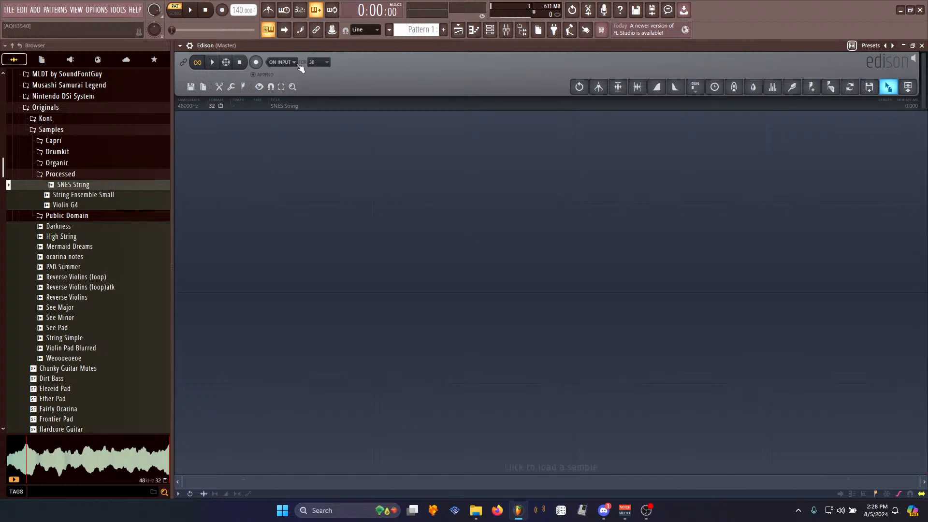
click(256, 62)
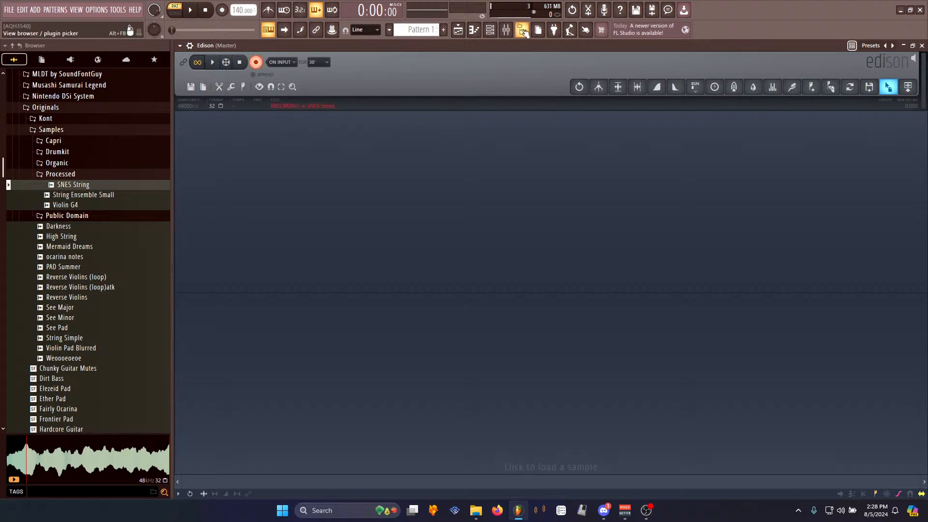
click(490, 29)
click(256, 108)
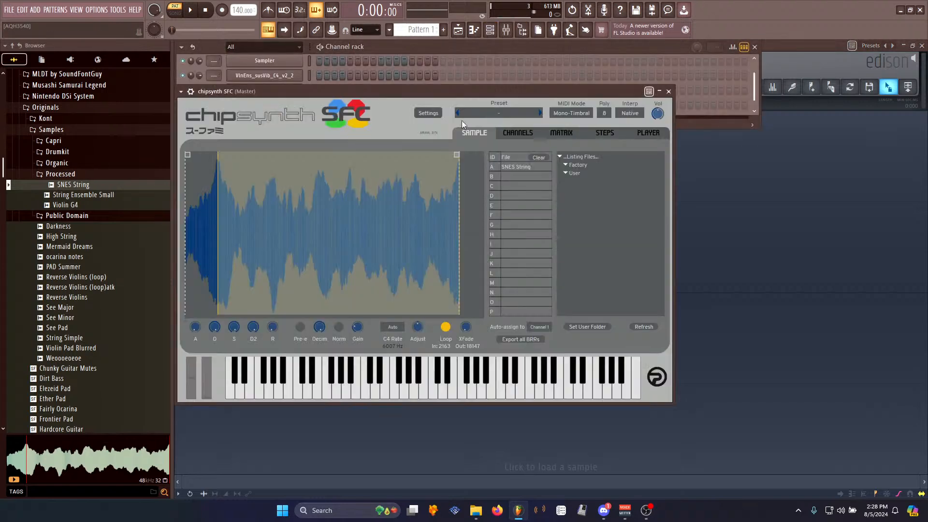
click(793, 45)
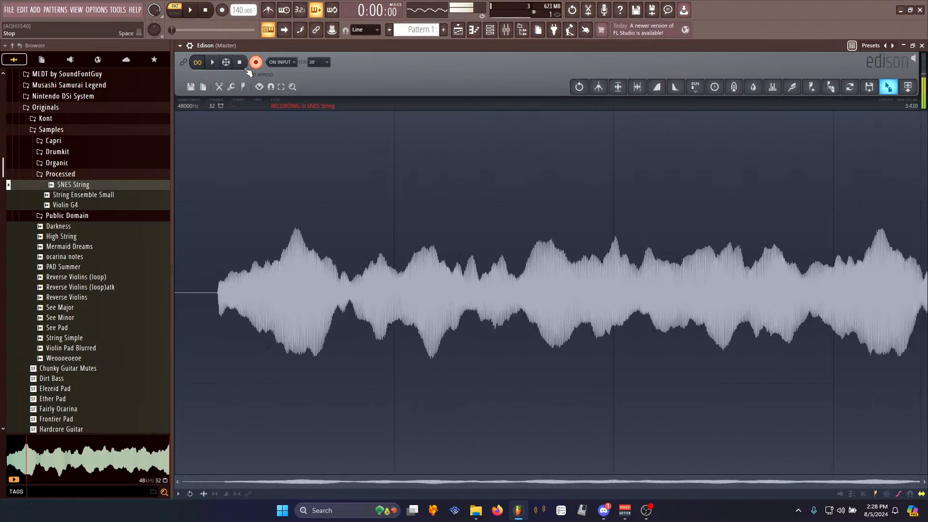
click(241, 66)
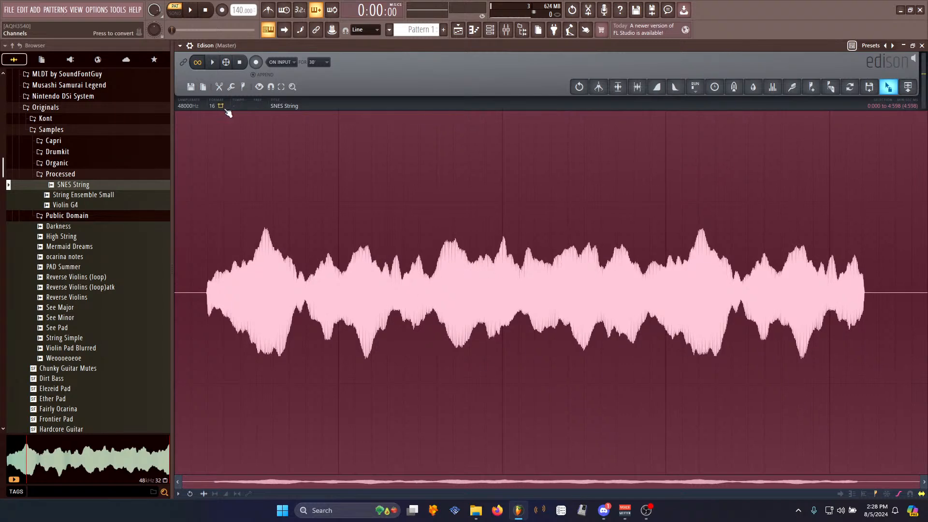
- Normalize the recorded sample, lower its volume slightly, and play it back
key(ctrl+n)
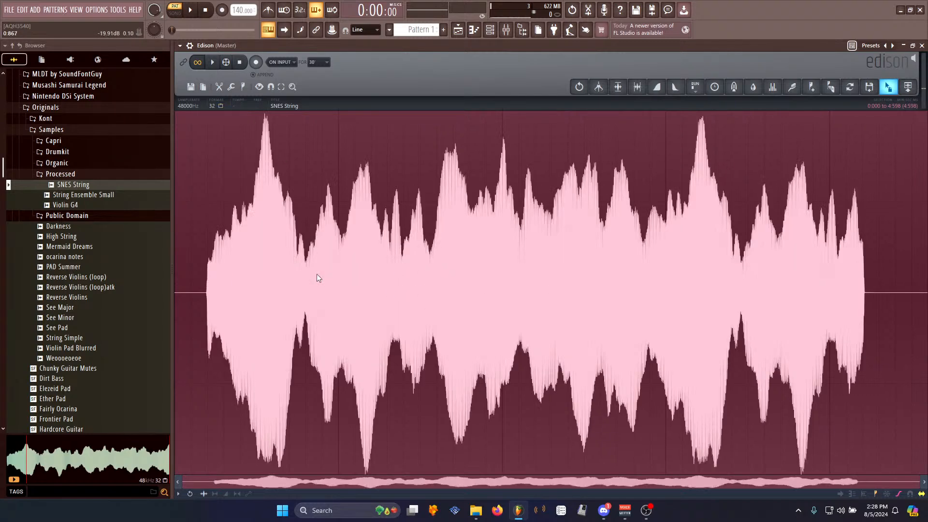
key(shift+Down)
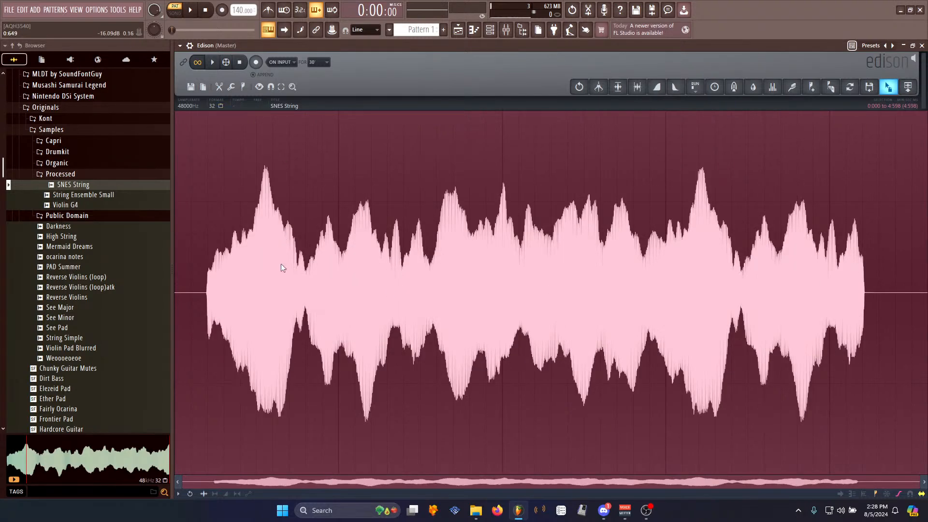
click(274, 234)
key(space)
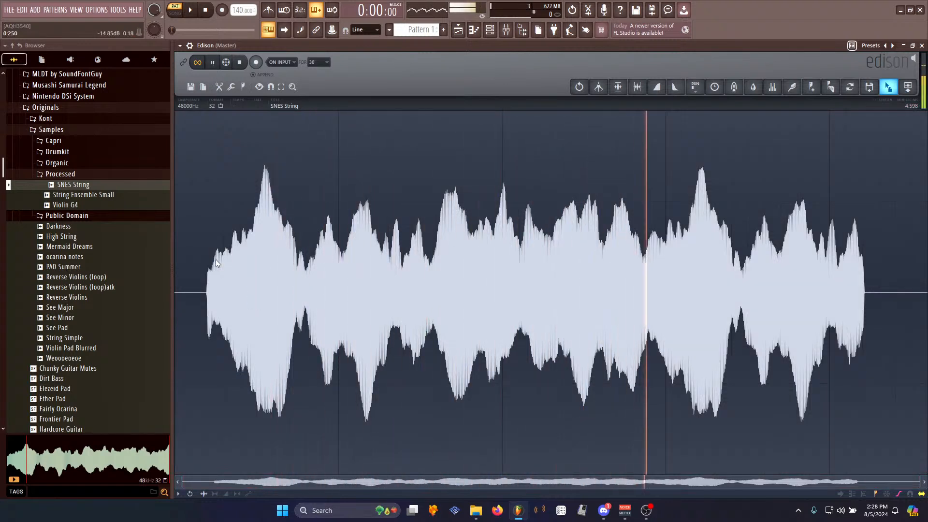
key(space)
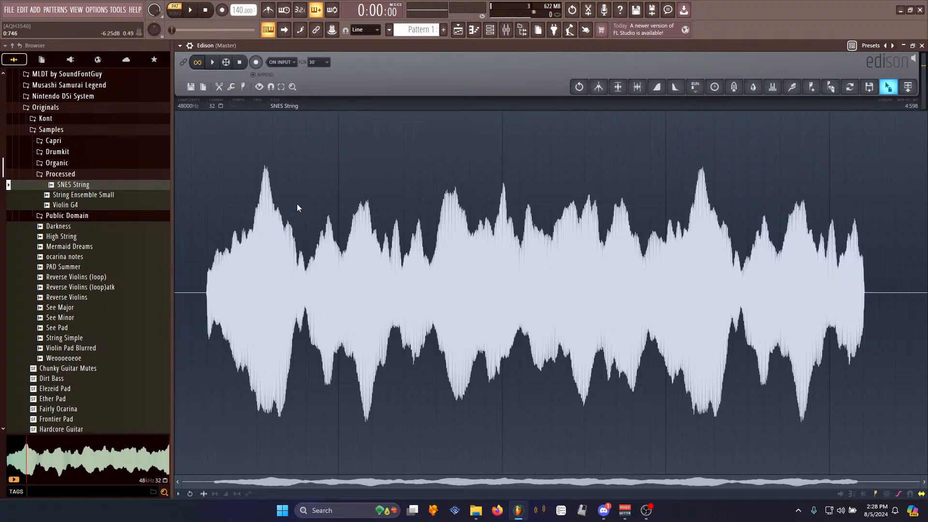
- Select the section from the first peak to the later peak and set it as the loop
drag(265, 180, 704, 200)
key(space)
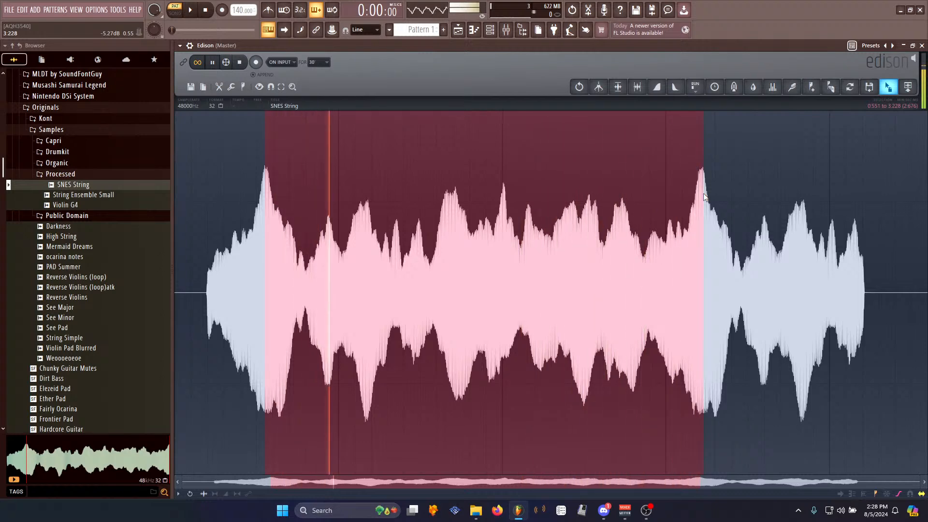
right_click(622, 224)
mouse_move(643, 270)
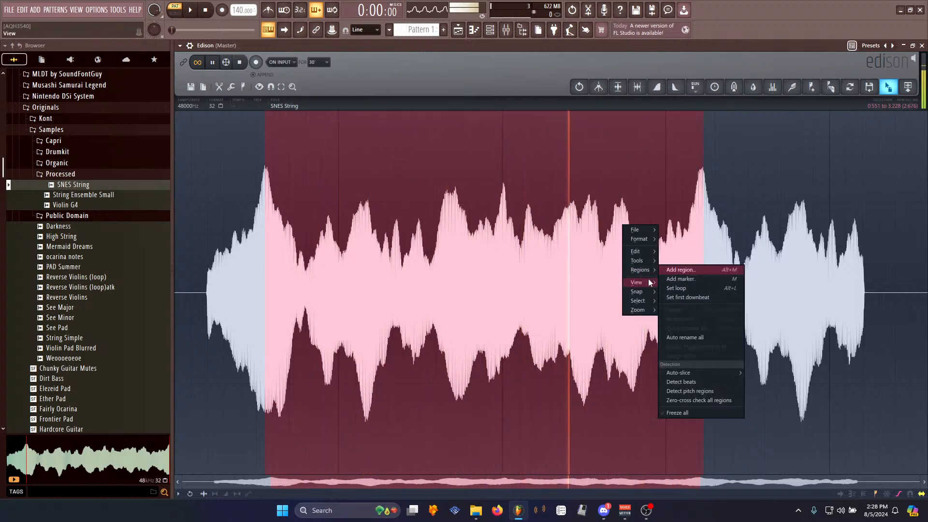
click(677, 288)
- Adjust the loop start and end markers to matching points in the waveform cycle
scroll(256, 237, up, 10)
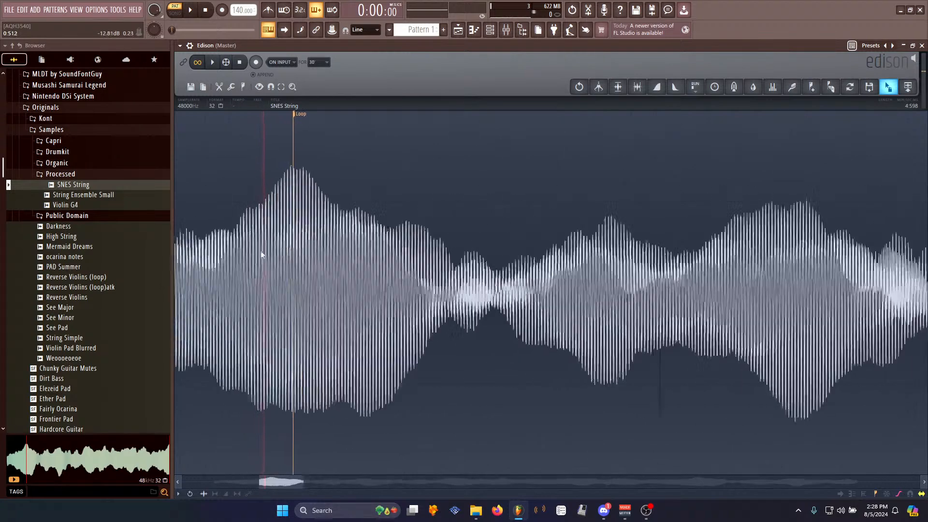
scroll(575, 247, up, 8)
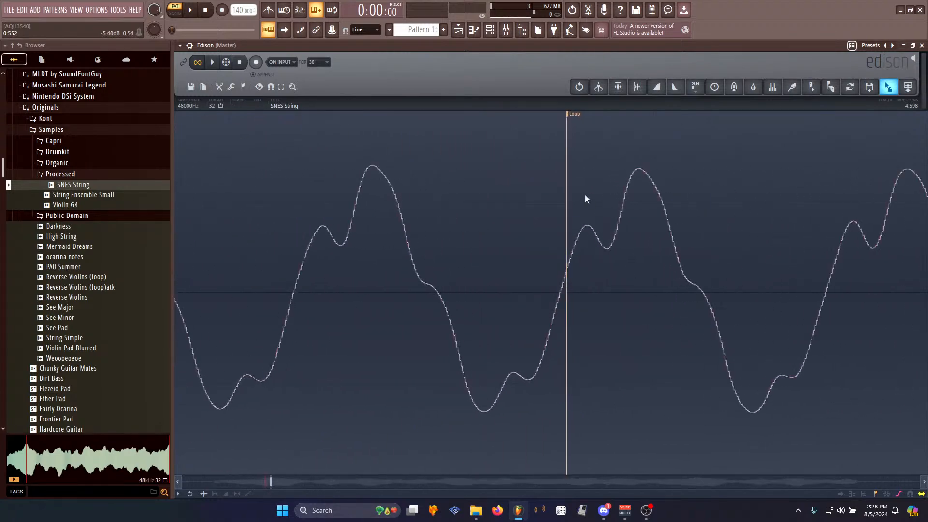
click(561, 123)
scroll(613, 192, down, 10)
scroll(610, 216, down, 5)
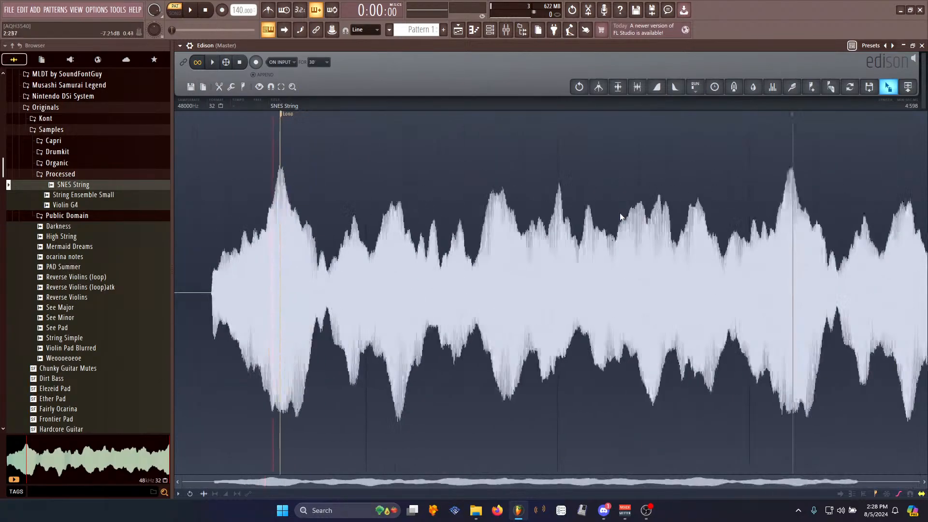
scroll(710, 235, up, 10)
scroll(724, 240, up, 6)
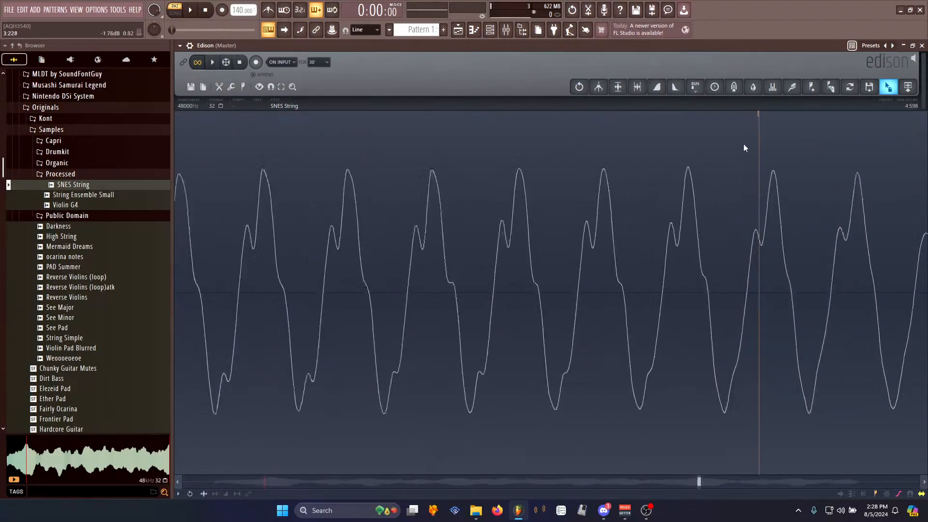
scroll(611, 145, up, 5)
key(space)
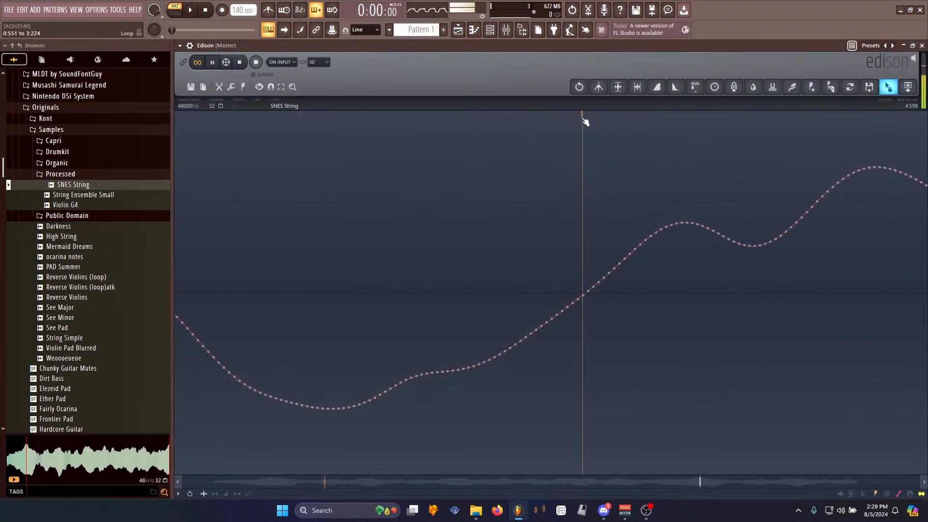
scroll(518, 203, down, 5)
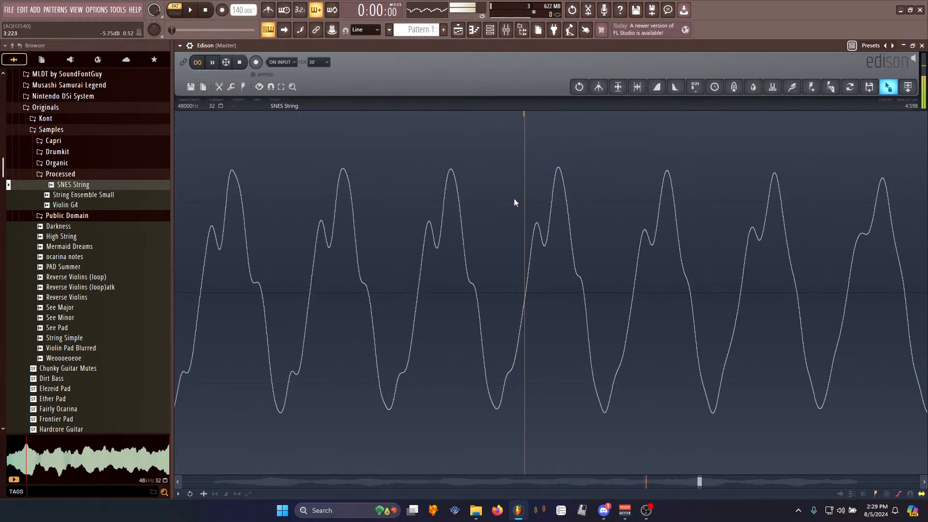
mouse_move(527, 119)
mouse_down()
mouse_move(404, 130)
mouse_move(636, 131)
mouse_move(632, 141)
mouse_up()
scroll(631, 211, up, 5)
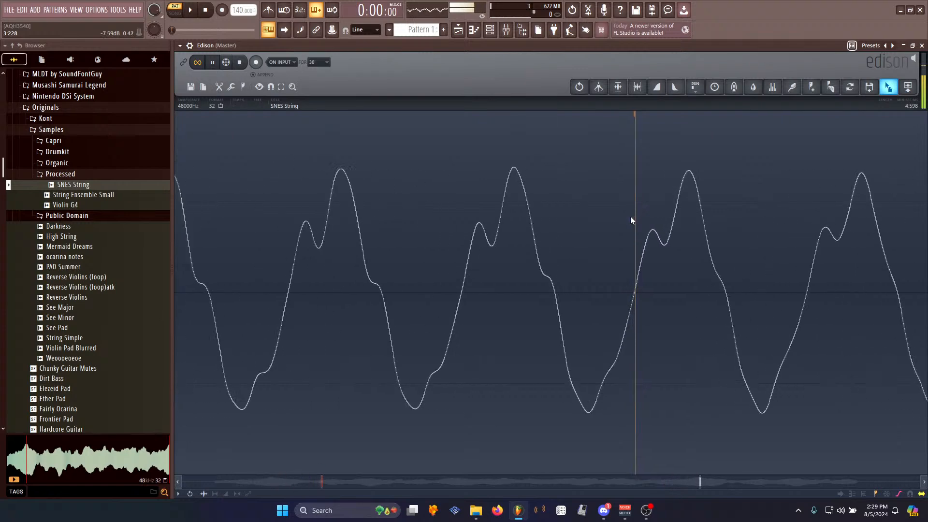
drag(676, 121, 658, 121)
scroll(600, 179, down, 4)
scroll(608, 184, down, 8)
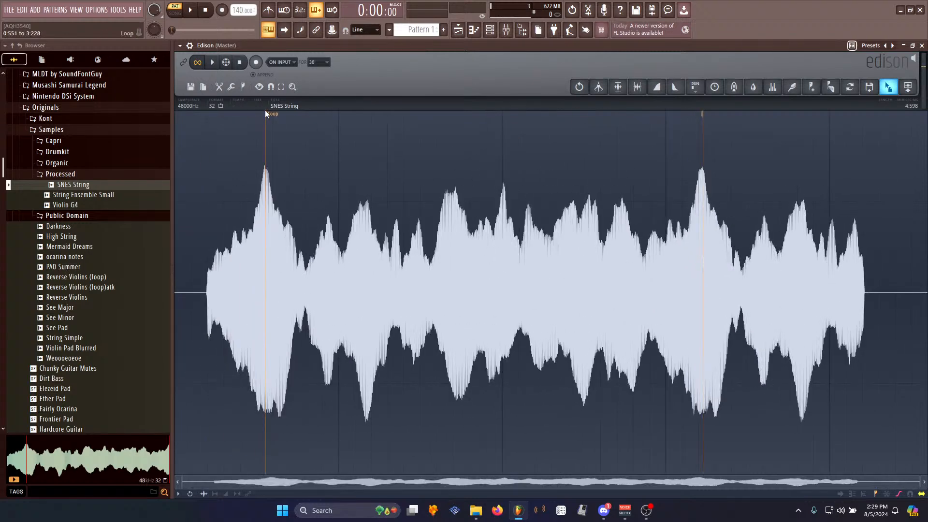
- Delete the audio after the loop end
click(269, 117)
double_click(883, 218)
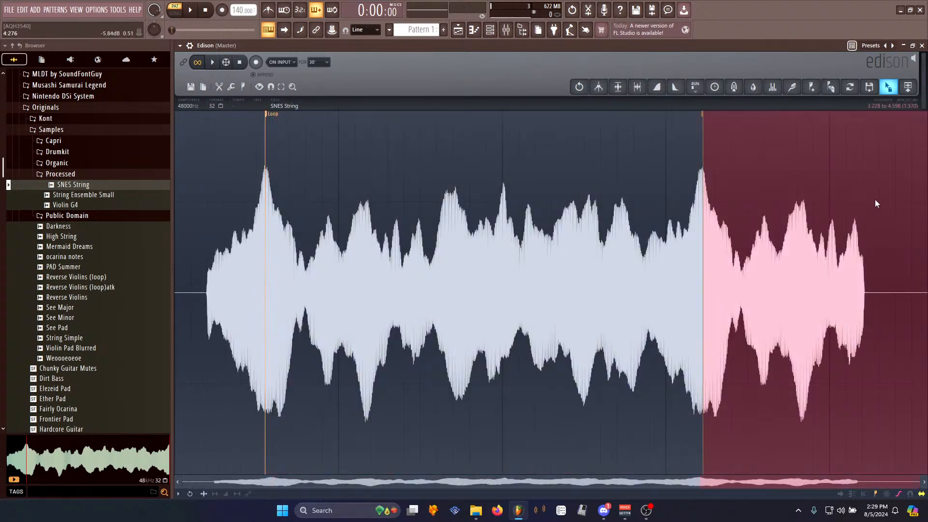
key(Delete)
- Delete the silence at the start of the sample
drag(220, 296, 99, 254)
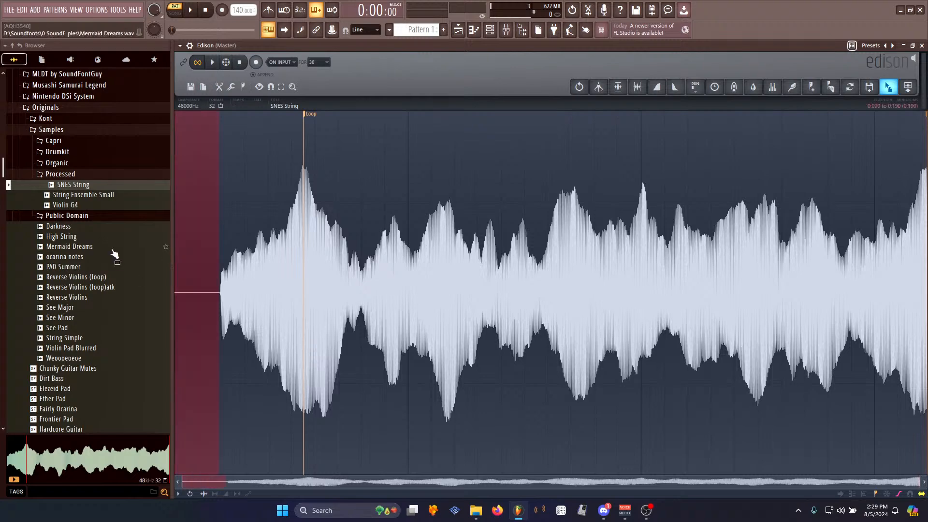
key(Delete)
scroll(193, 261, up, 6)
drag(261, 482, 38, 476)
drag(197, 291, 160, 291)
key(Delete)
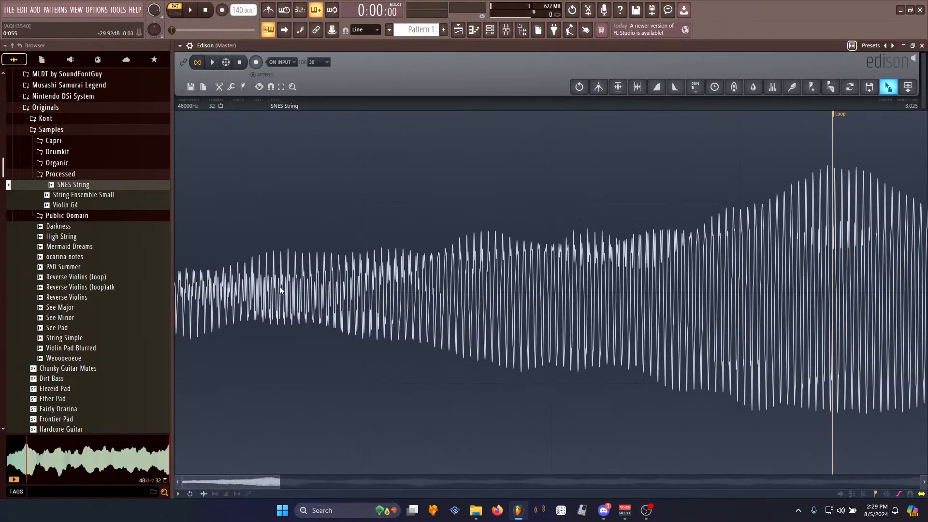
- Apply Declick in to the sample
right_click(270, 280)
mouse_move(285, 315)
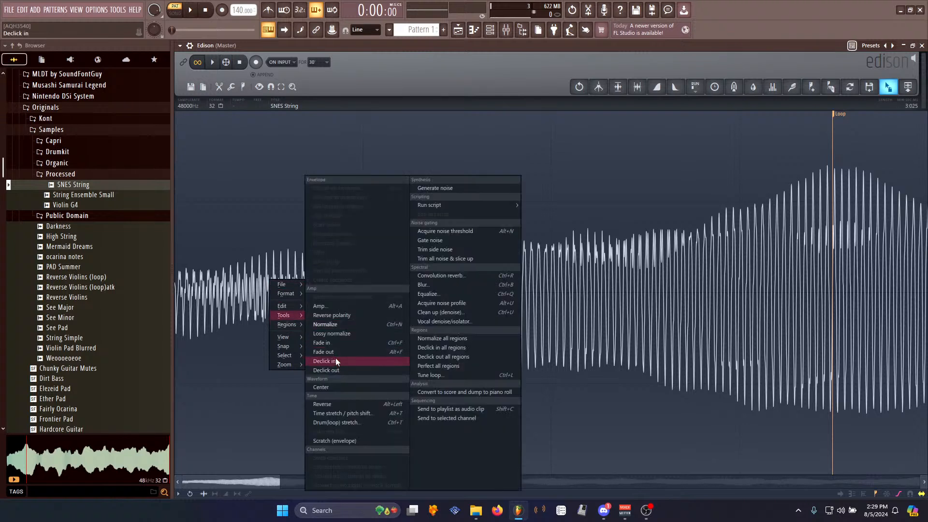
click(336, 361)
- Save the edited sample over the existing SNES String.wav in the Processed folder
right_click(490, 289)
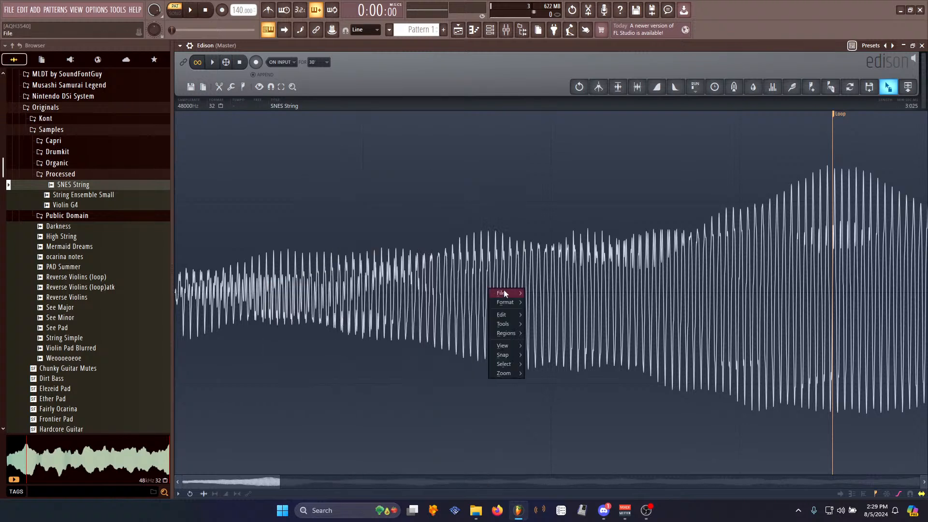
click(241, 62)
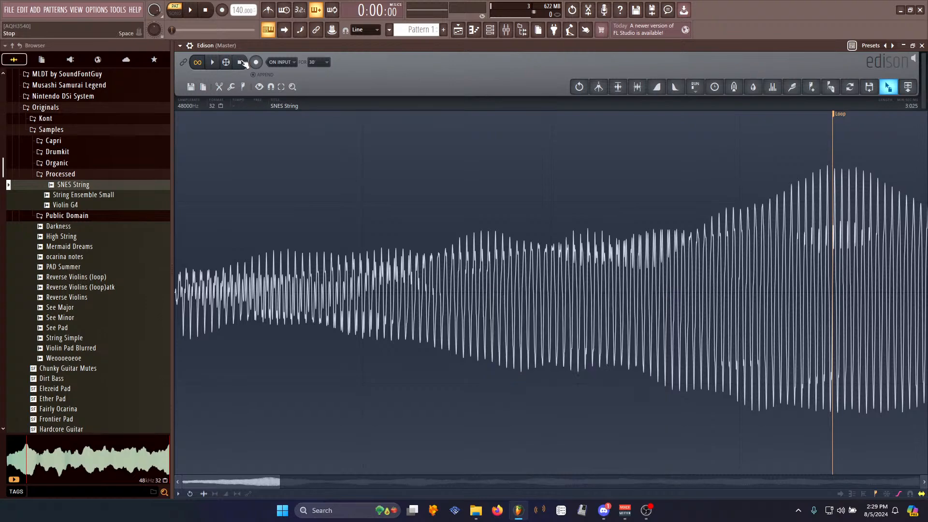
scroll(309, 271, down, 6)
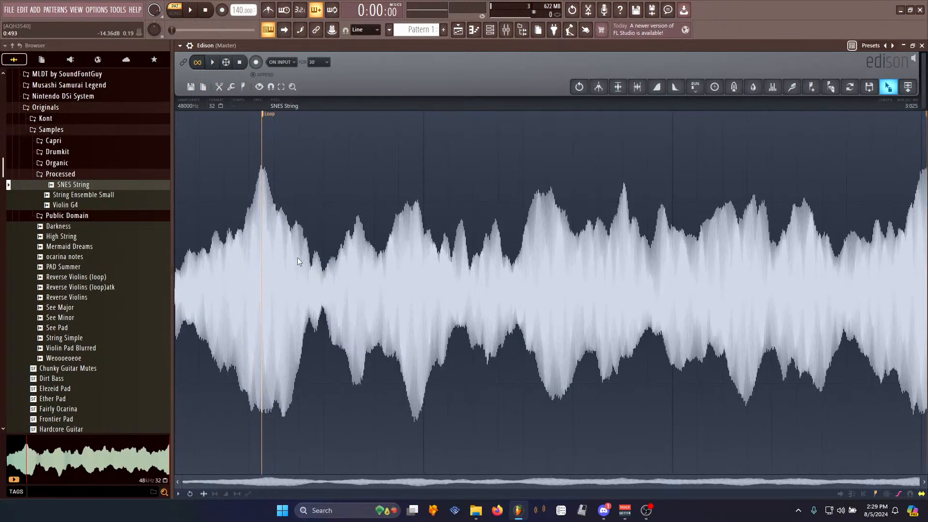
right_click(318, 271)
mouse_move(320, 275)
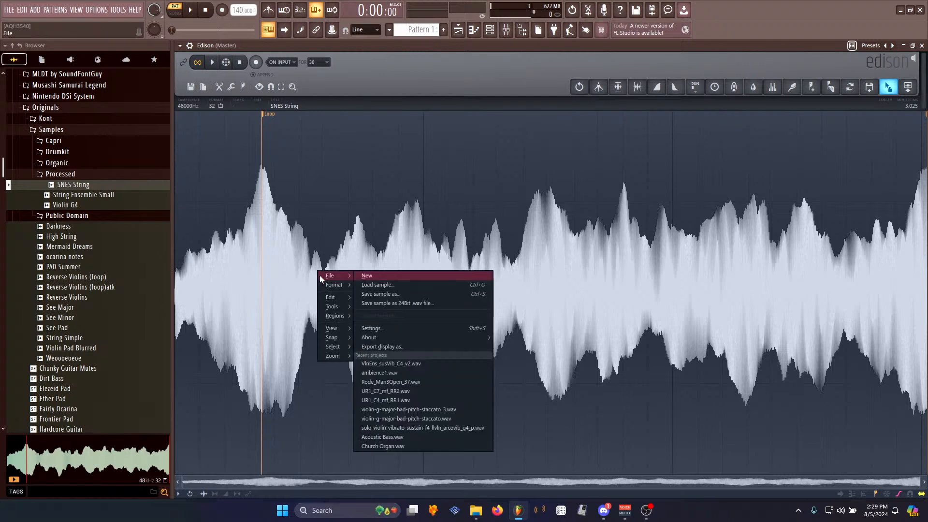
click(388, 294)
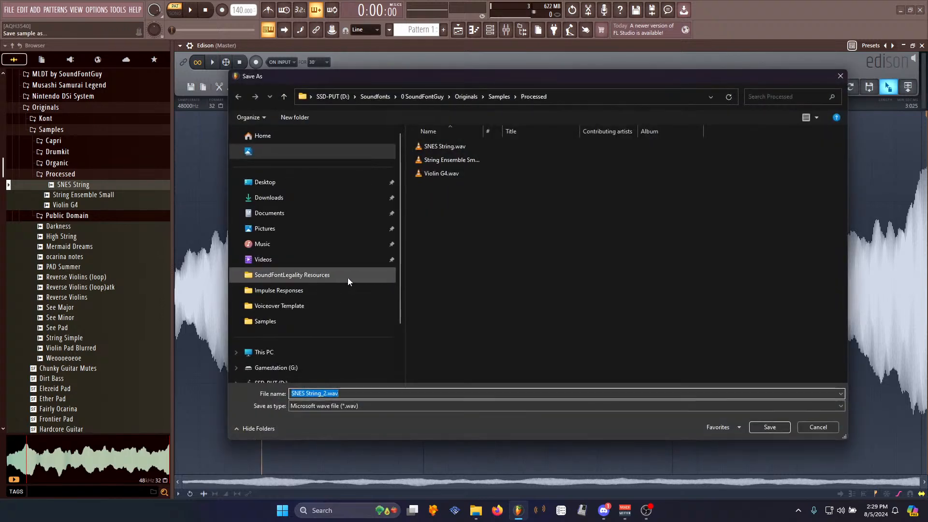
click(439, 145)
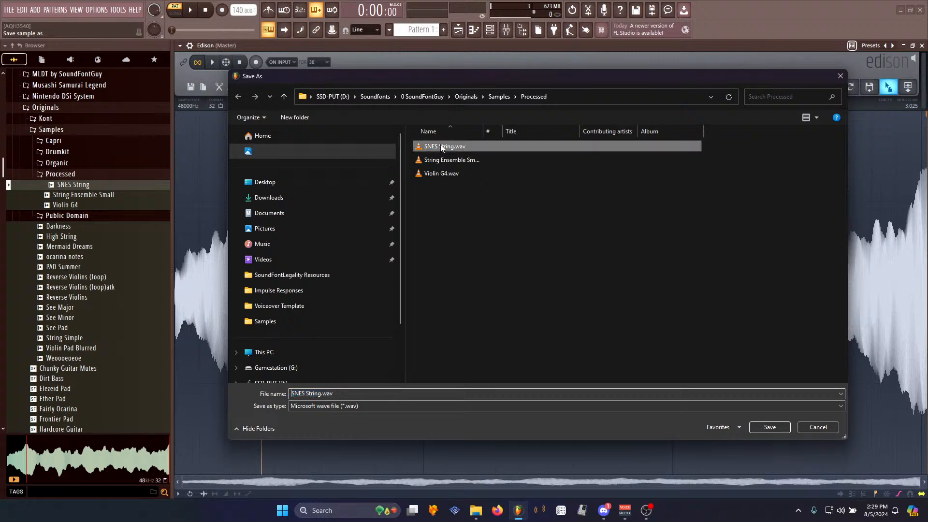
click(775, 427)
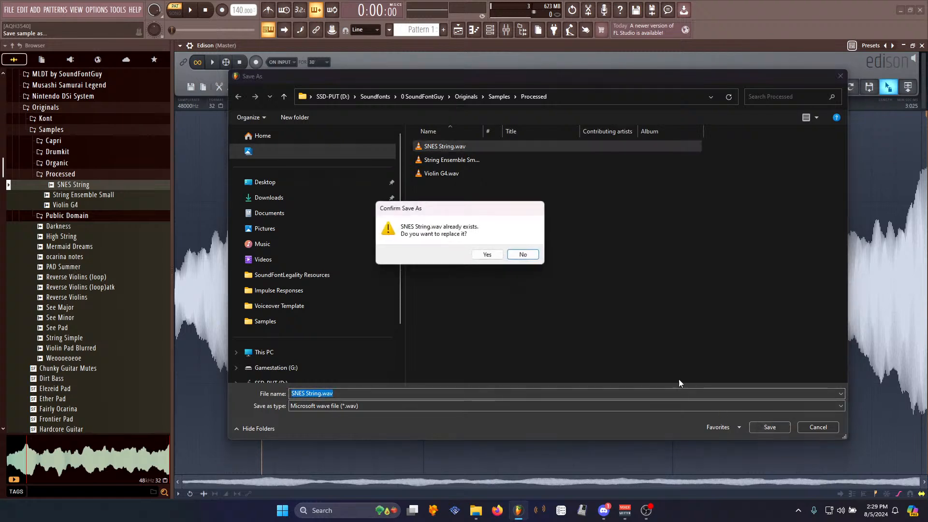
click(472, 252)
click(471, 285)
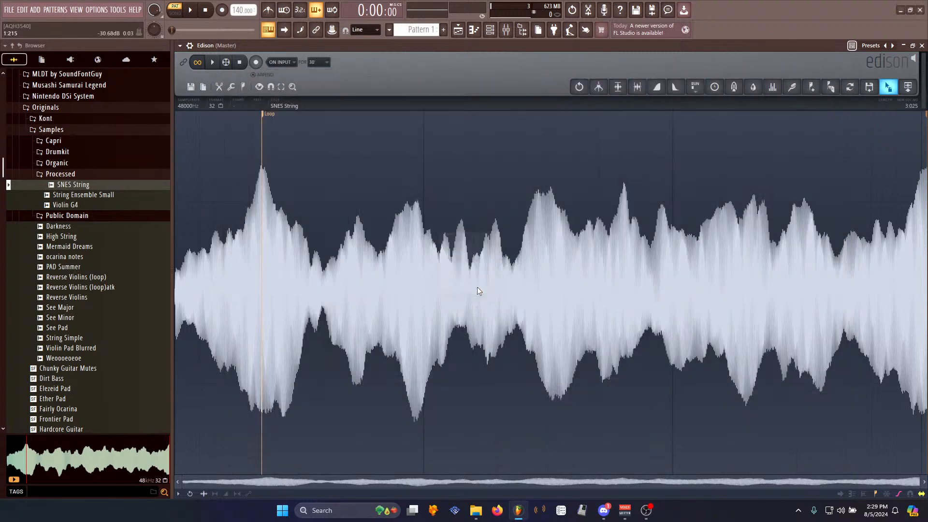
- Save the edited sample as a new file, SNES String_2.wav
click(490, 30)
right_click(286, 107)
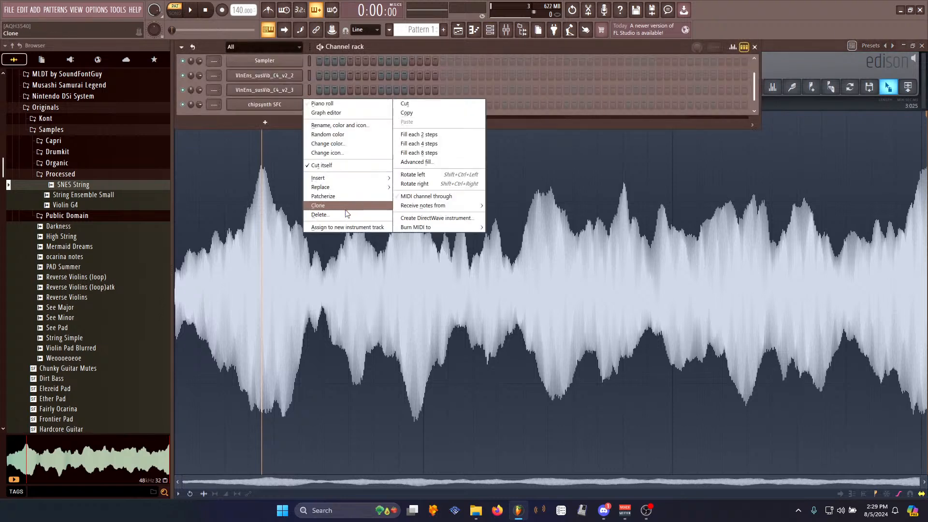
right_click(494, 314)
mouse_move(500, 320)
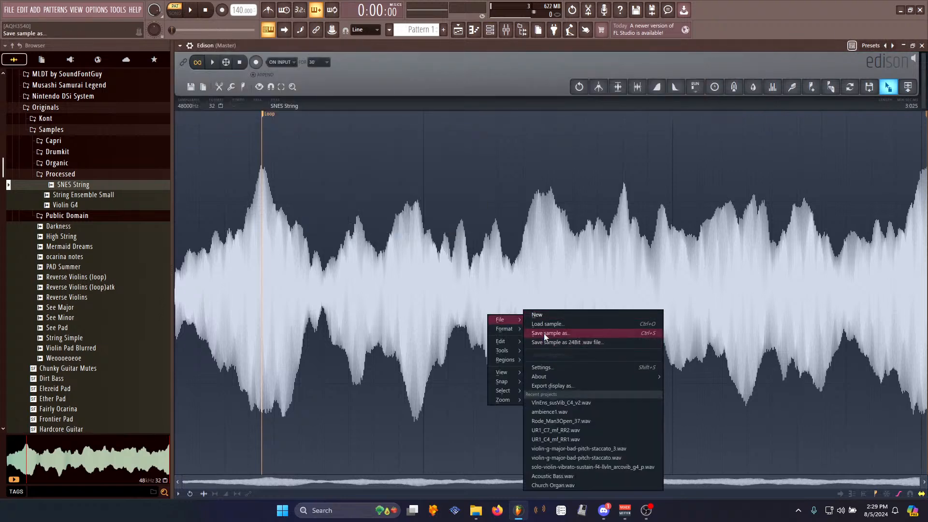
click(542, 333)
click(765, 427)
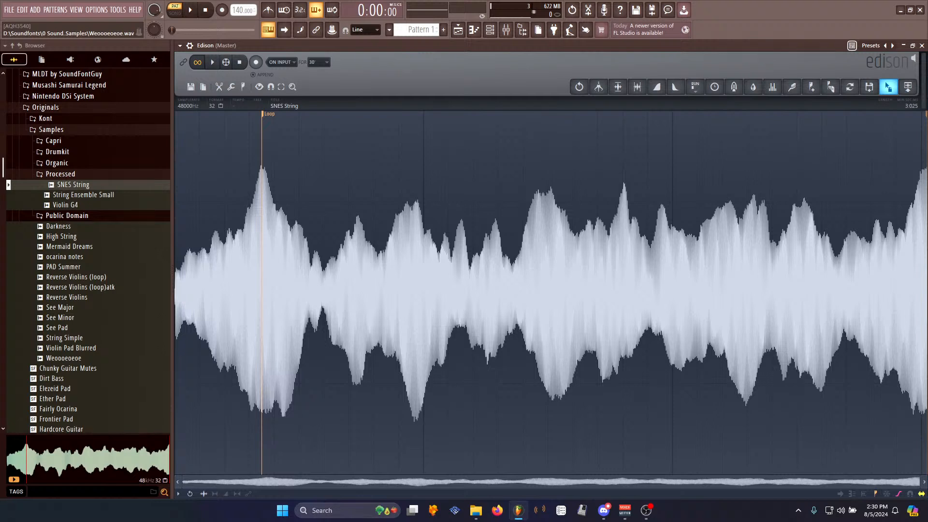
- Refresh the browser's folder structure so the newly saved sample is listed
key(alt+Tab)
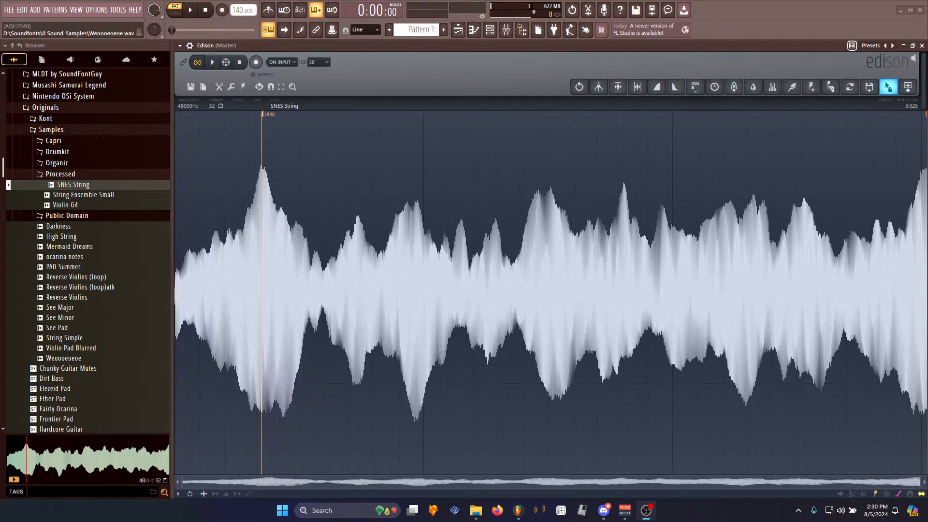
click(512, 51)
click(495, 33)
click(803, 54)
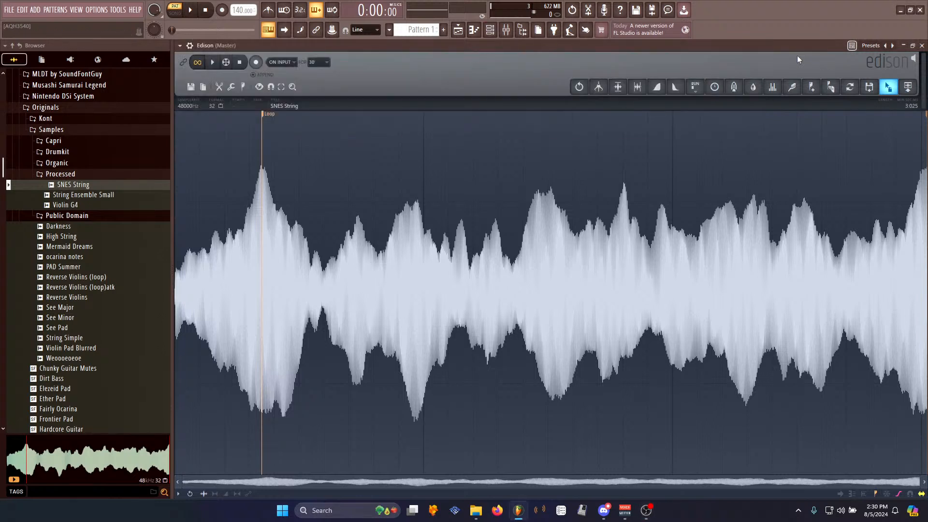
click(490, 30)
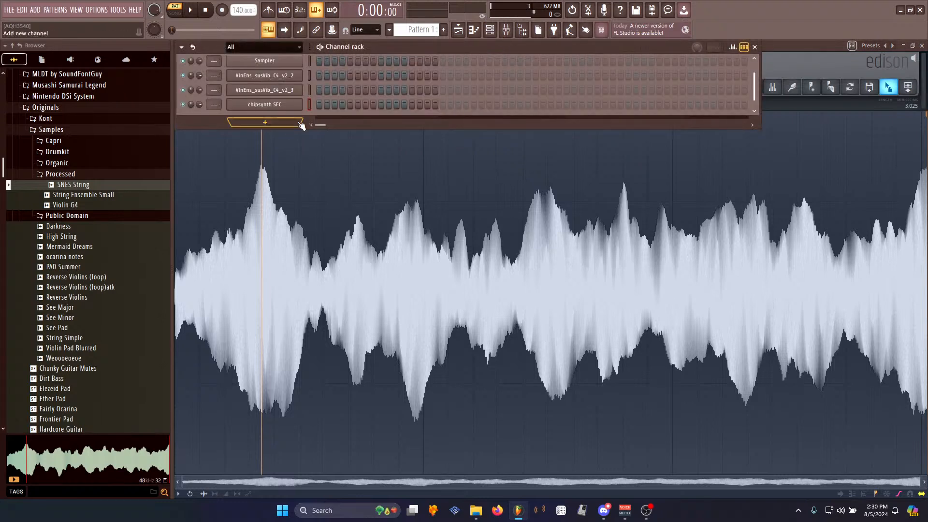
click(20, 46)
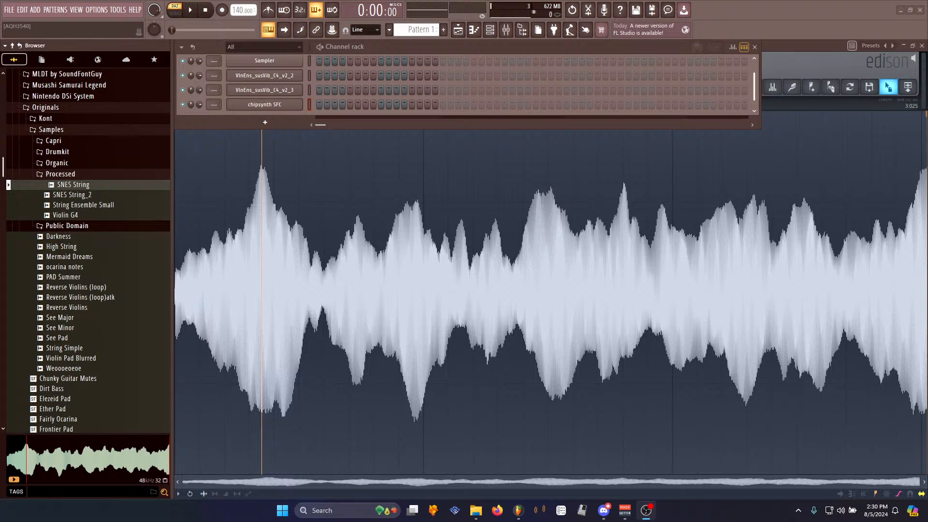
click(802, 57)
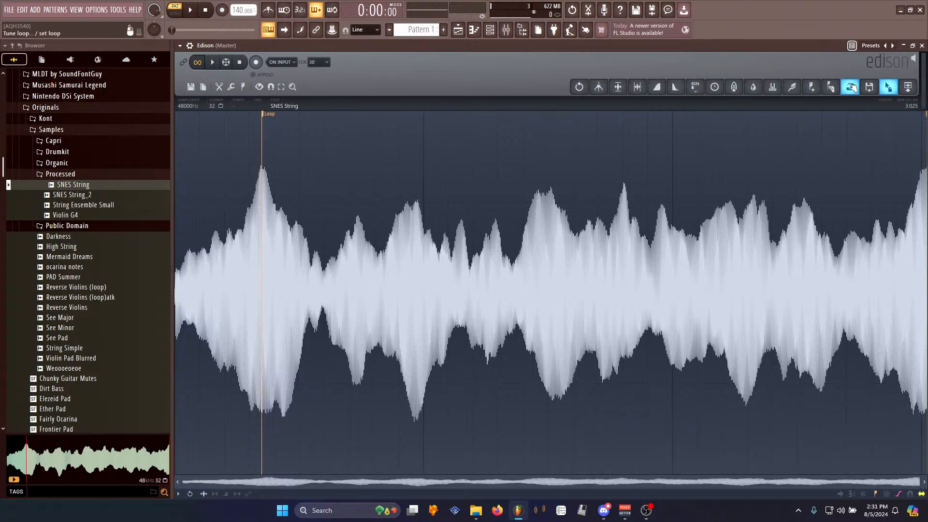
click(96, 10)
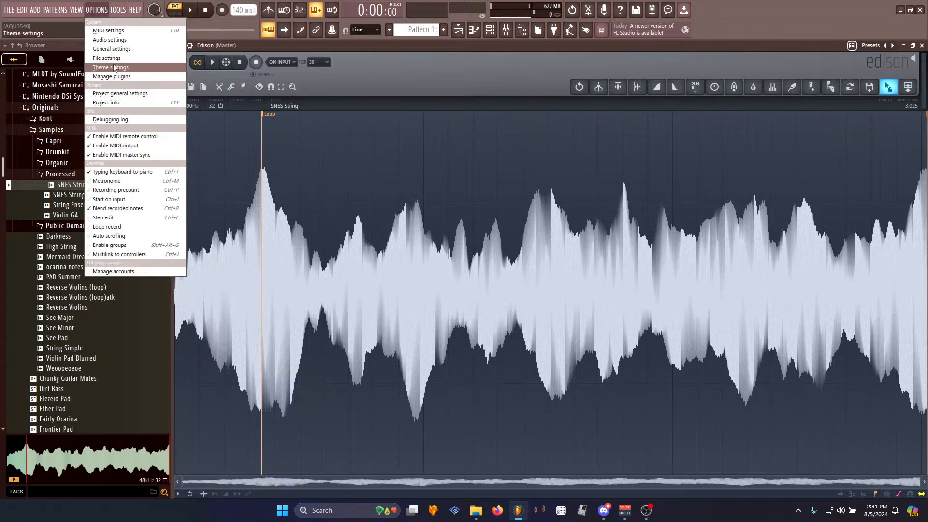
click(109, 31)
click(337, 231)
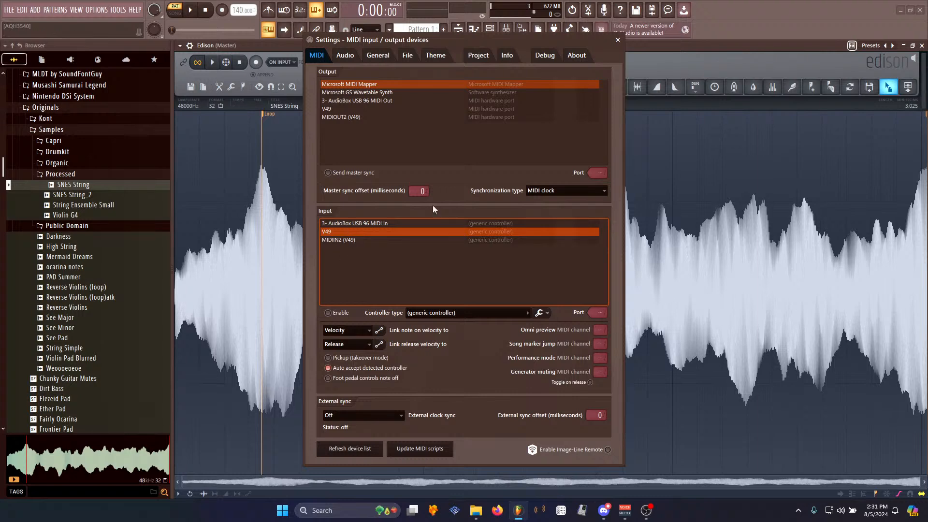
click(618, 40)
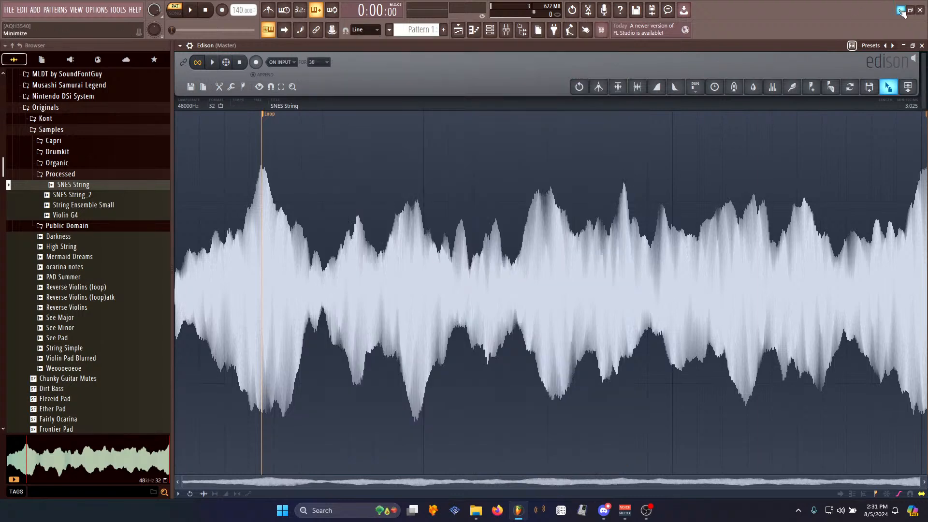
- Switch to Polyphone, create a new soundfont and import the SNES String_2 sample into it
click(900, 10)
drag(18, 51, 0, 51)
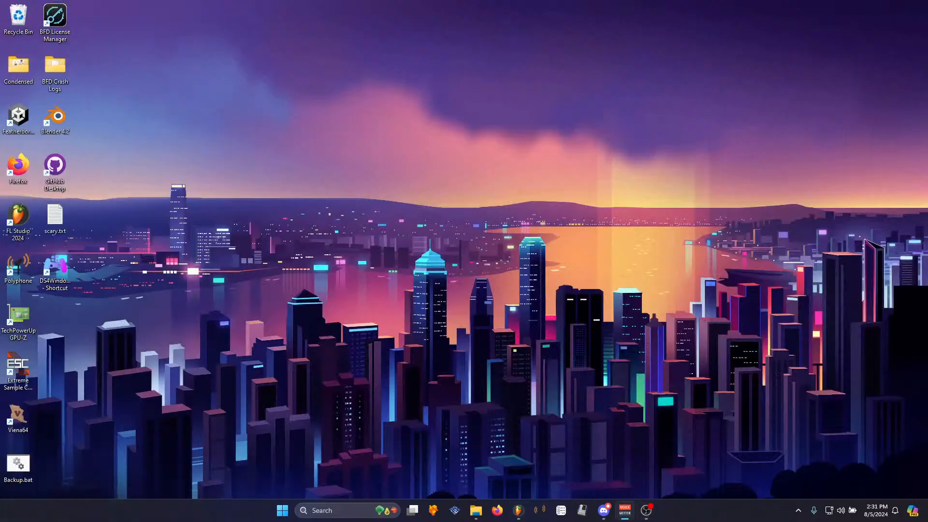
click(22, 263)
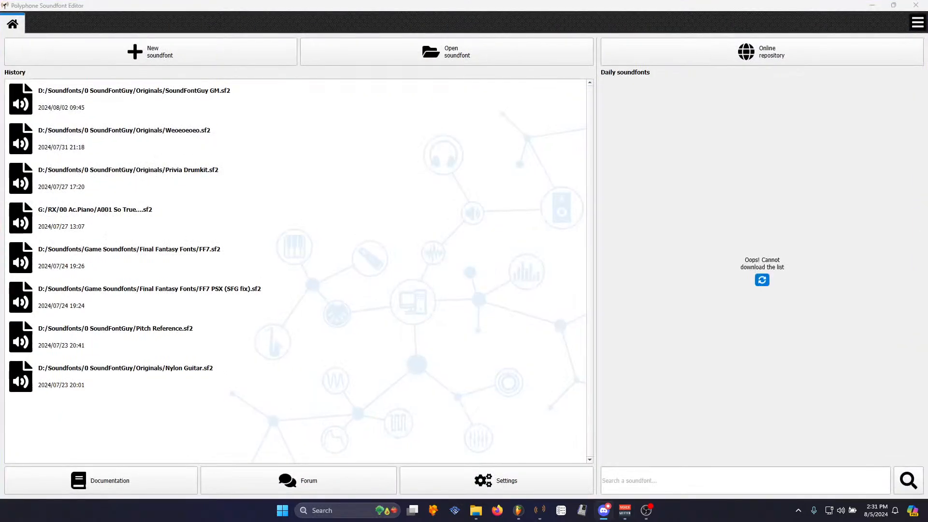
click(190, 63)
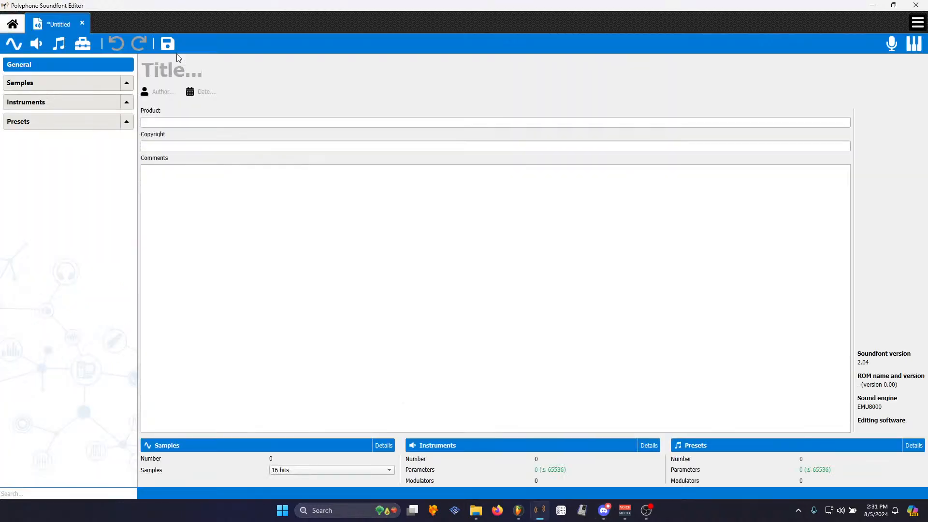
click(190, 73)
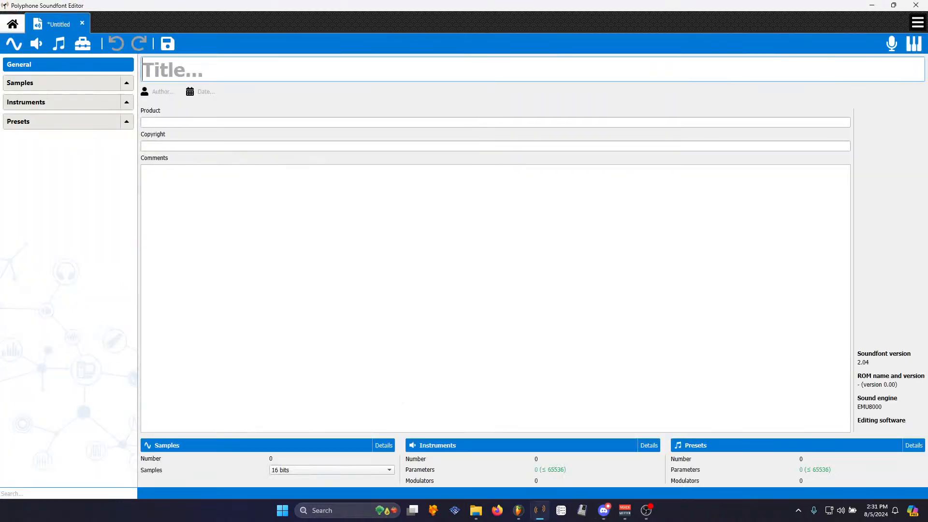
click(476, 510)
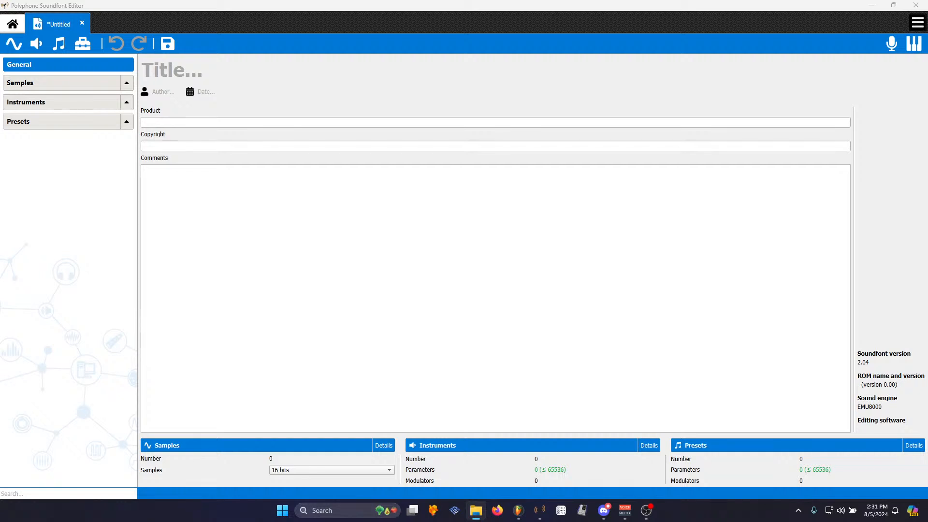
drag(71, 74, 68, 88)
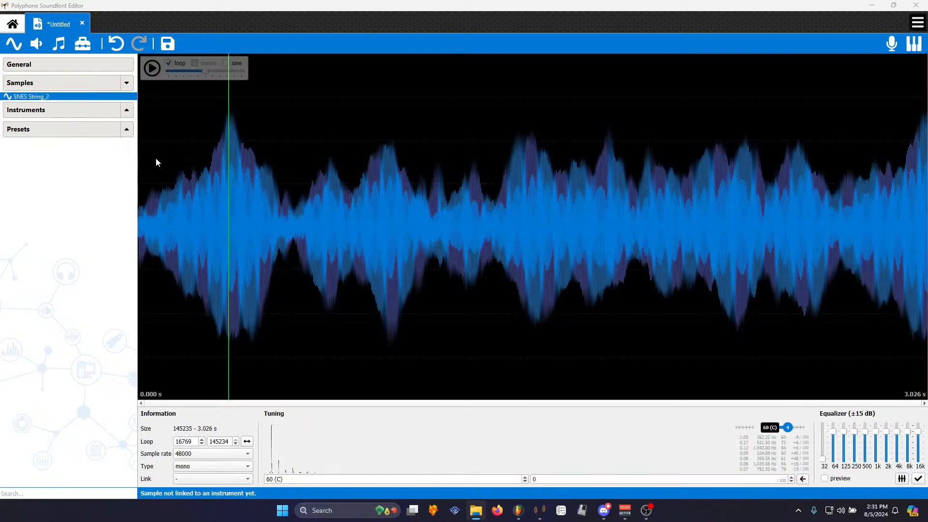
- Create a new instrument named String Ensemble linked to the selected sample
click(38, 46)
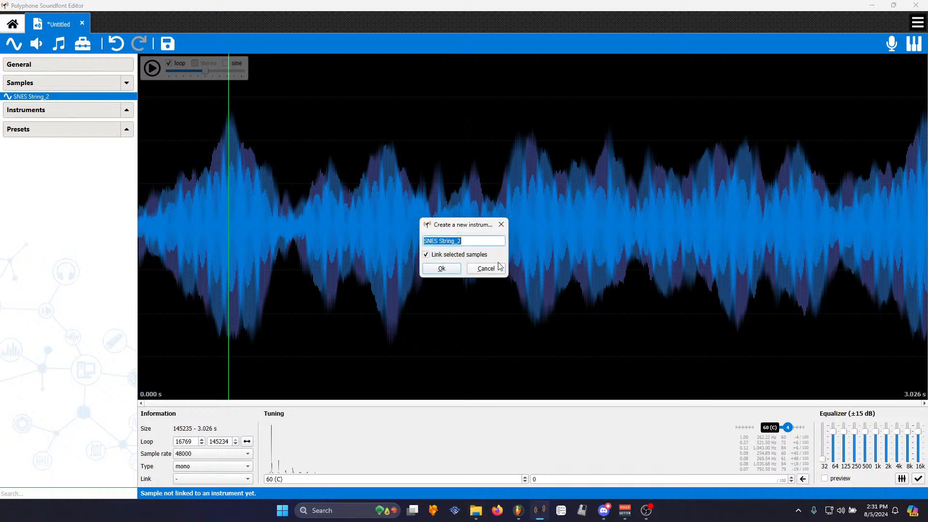
text(String Ensemble)
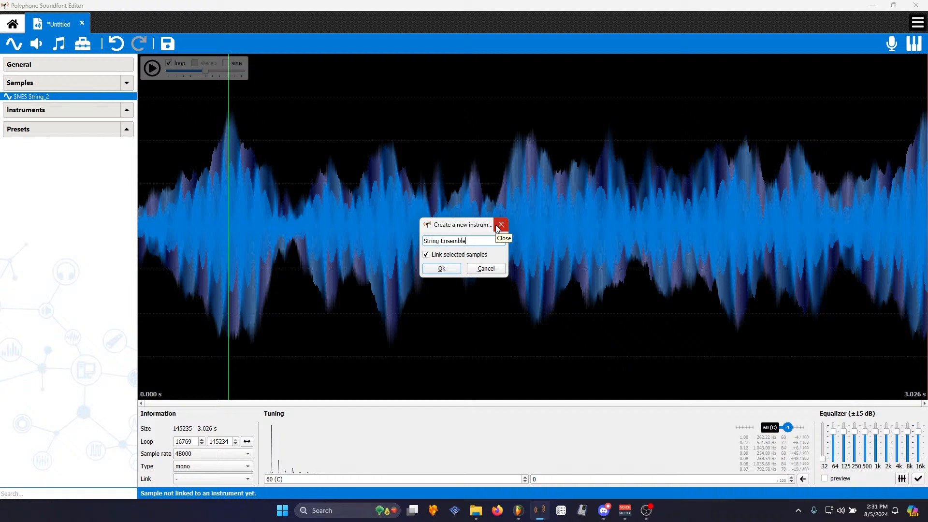
key(Return)
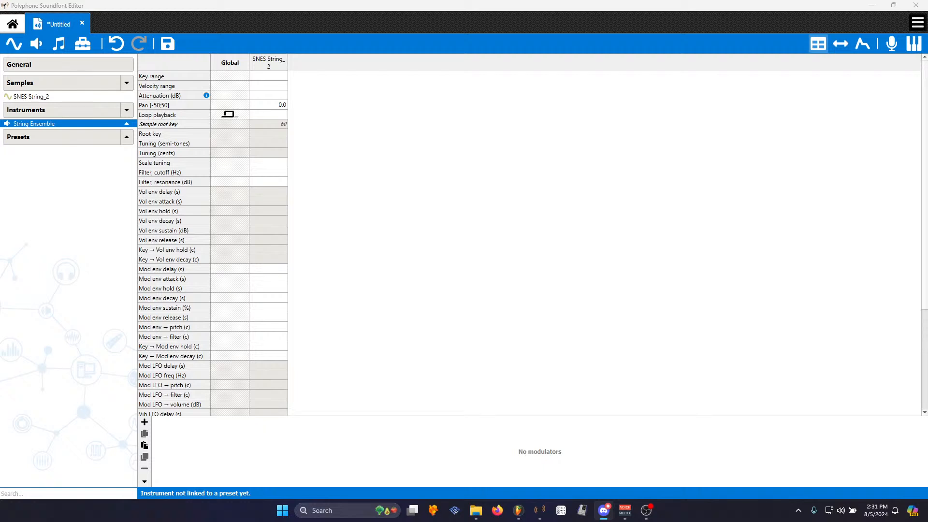
- Switch between the SNES String_2 sample and the String Ensemble instrument to compare their settings
click(100, 128)
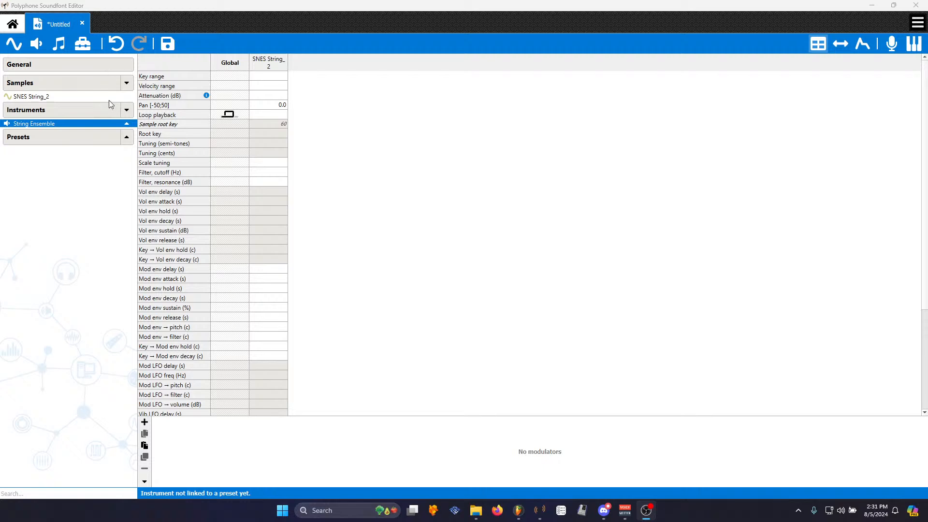
click(68, 97)
click(72, 123)
click(65, 98)
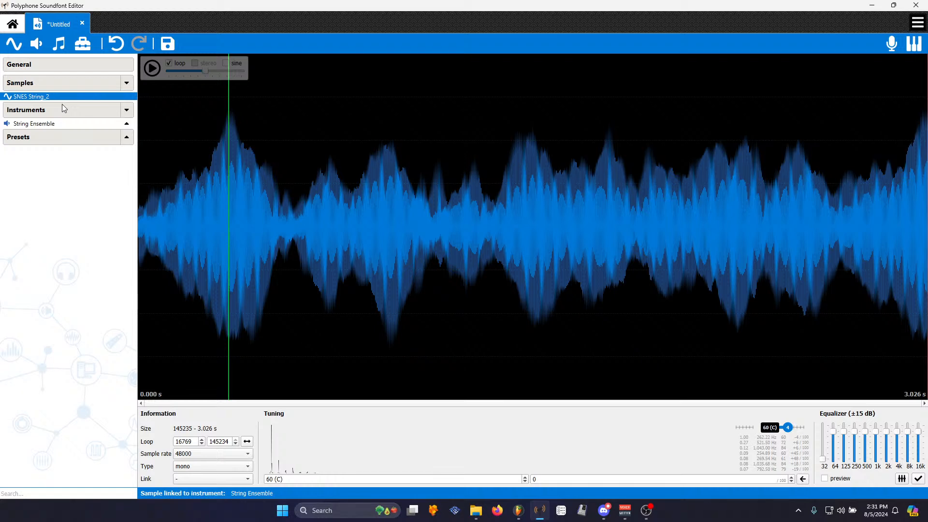
click(68, 124)
click(63, 98)
click(55, 125)
click(38, 97)
click(52, 124)
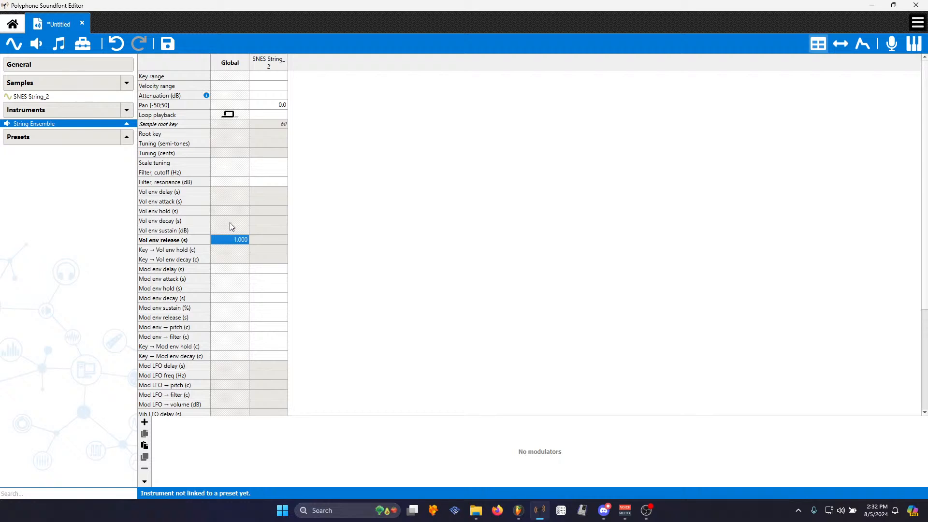
- Set the instrument's global volume envelope attack to 0.1 s
click(229, 202)
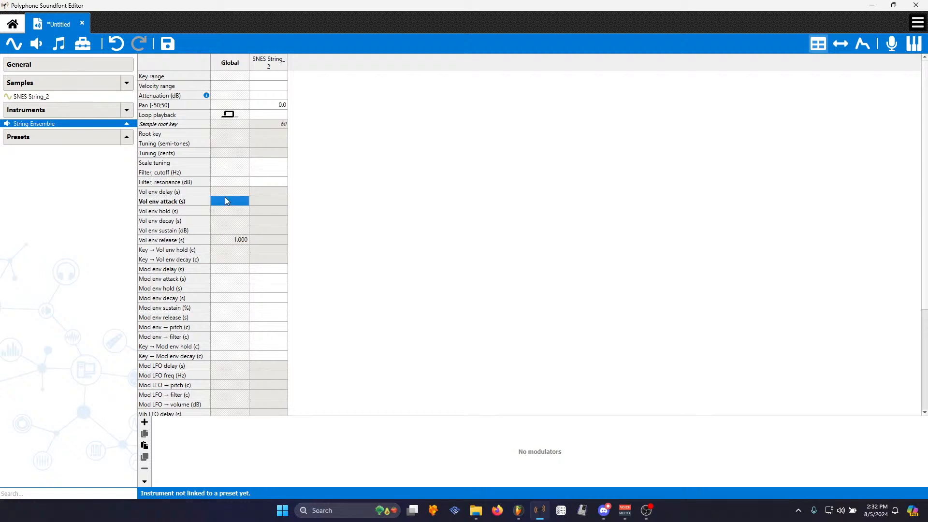
text(1)
key(Return)
text(0.25)
key(Return)
key(BackSpace)
text(.1)
key(Return)
- Create a preset named String Ensemble linked to the instrument
click(58, 44)
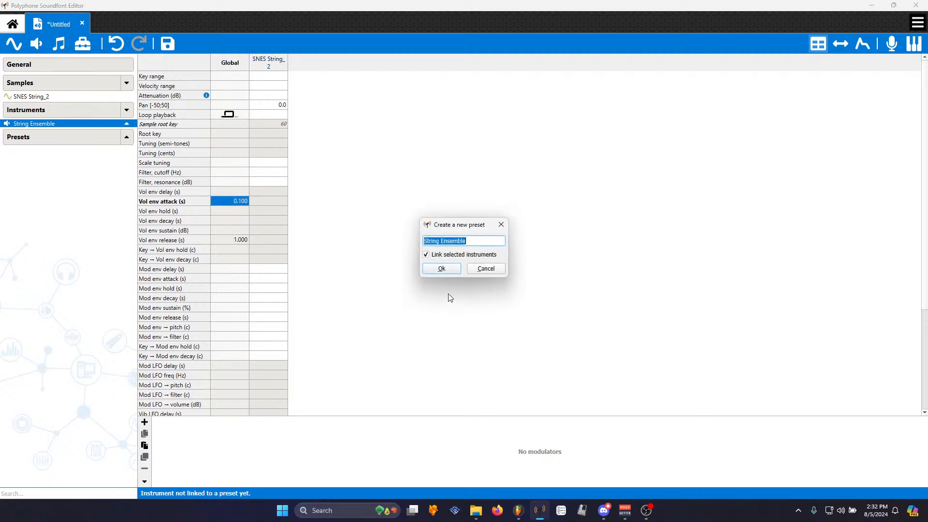
click(441, 269)
- Duplicate the String Ensemble instrument and set the copy's volume envelope attack to 1 s
right_click(50, 126)
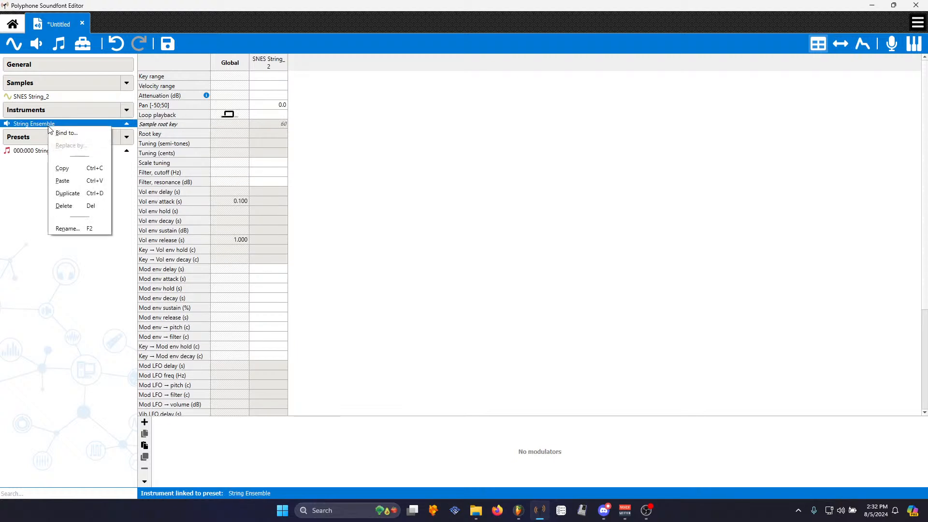
click(70, 193)
click(243, 202)
text(1)
key(Return)
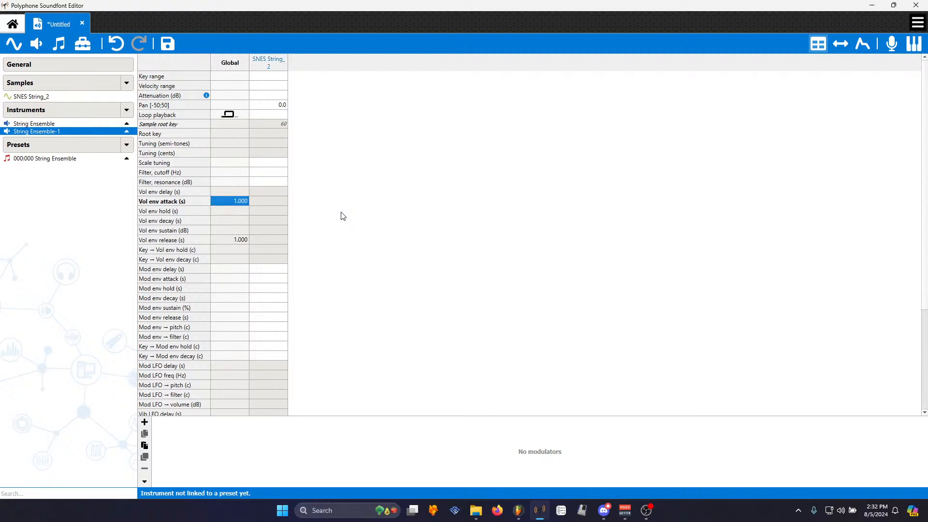
- Rename the duplicated String Ensemble instrument to Slow String
click(46, 123)
click(49, 131)
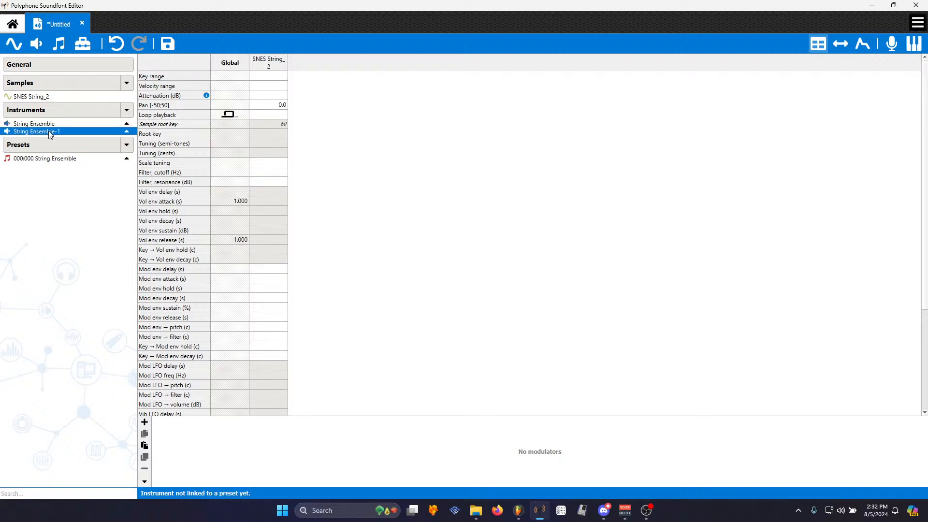
double_click(48, 131)
text(Slow String)
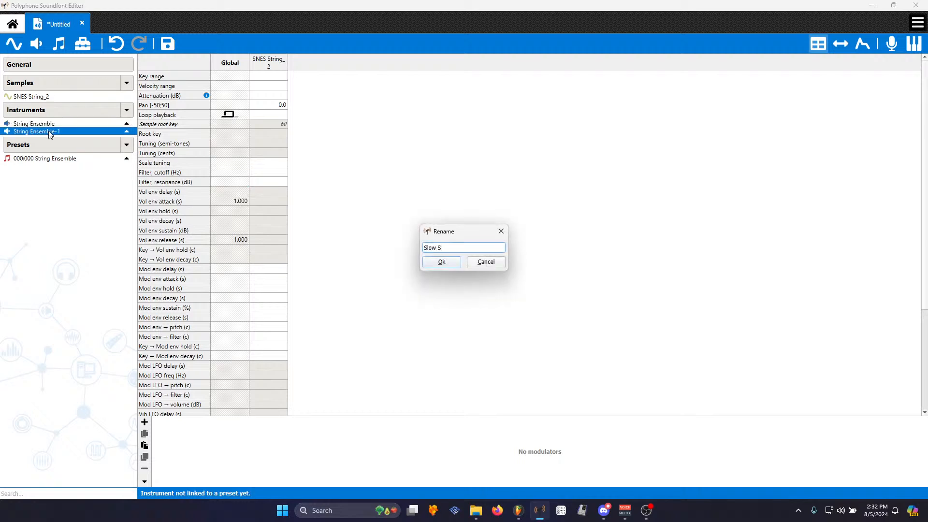
key(Return)
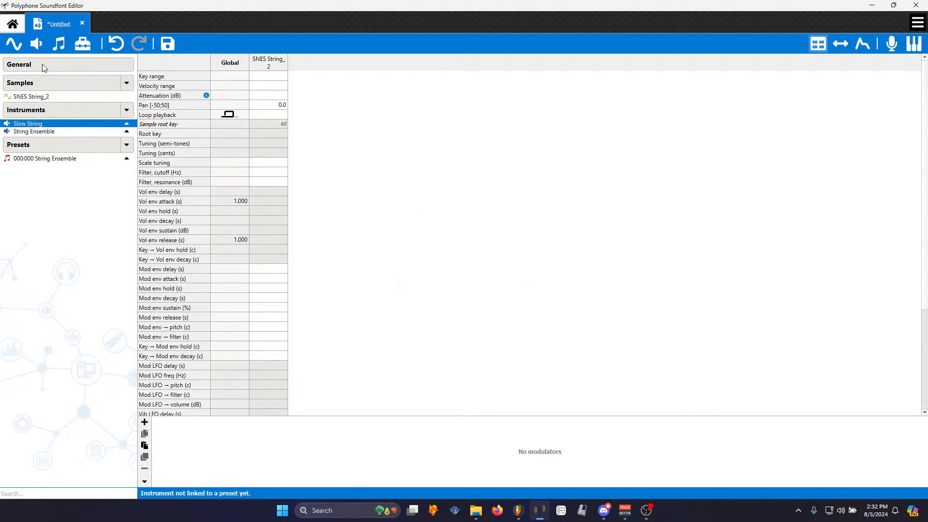
- Create a new preset named Slow String linked to the Slow String instrument
click(58, 45)
click(442, 268)
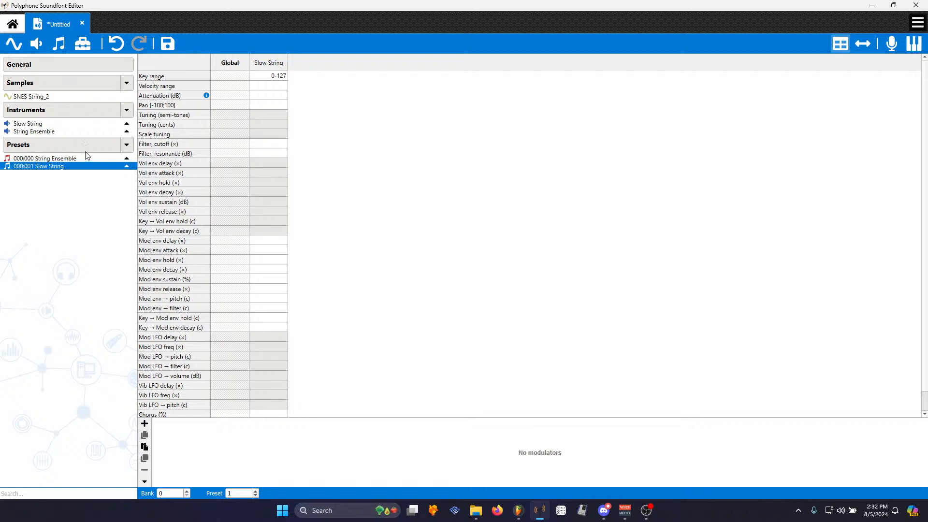
- Save the soundfont as SFG SNES
click(167, 43)
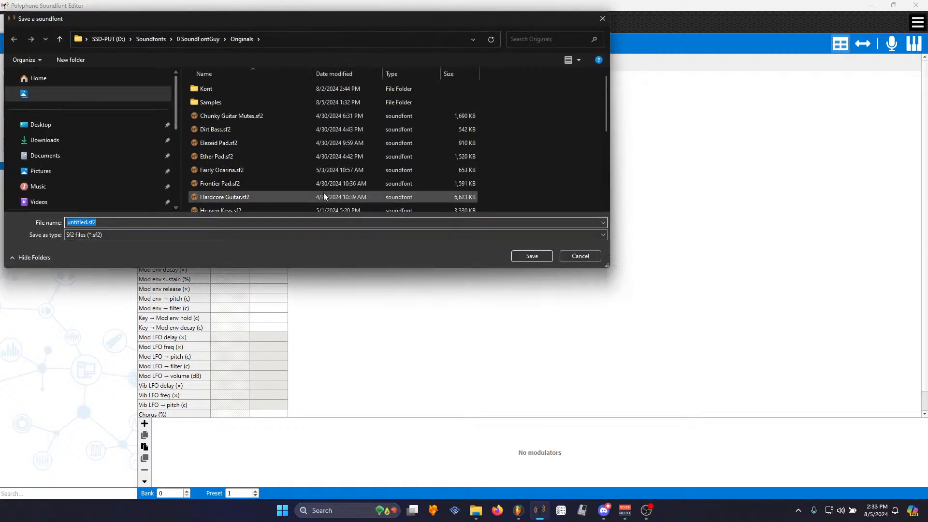
text(SFG SNES)
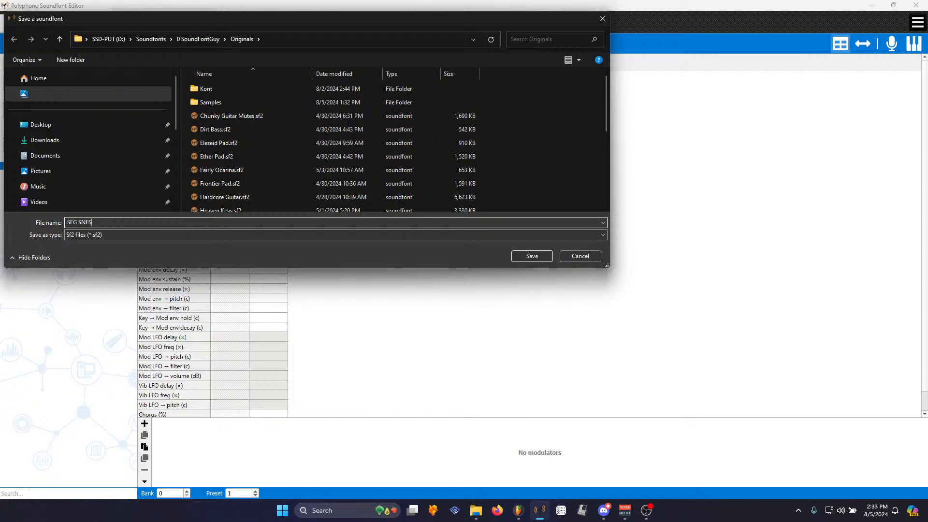
key(Return)
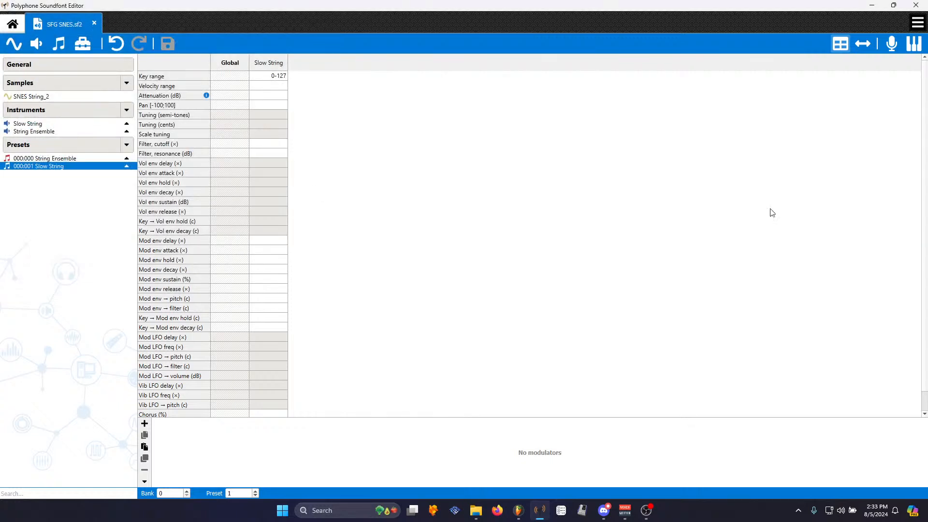
- Switch to FL Studio and start a new empty project without saving the current one
click(916, 5)
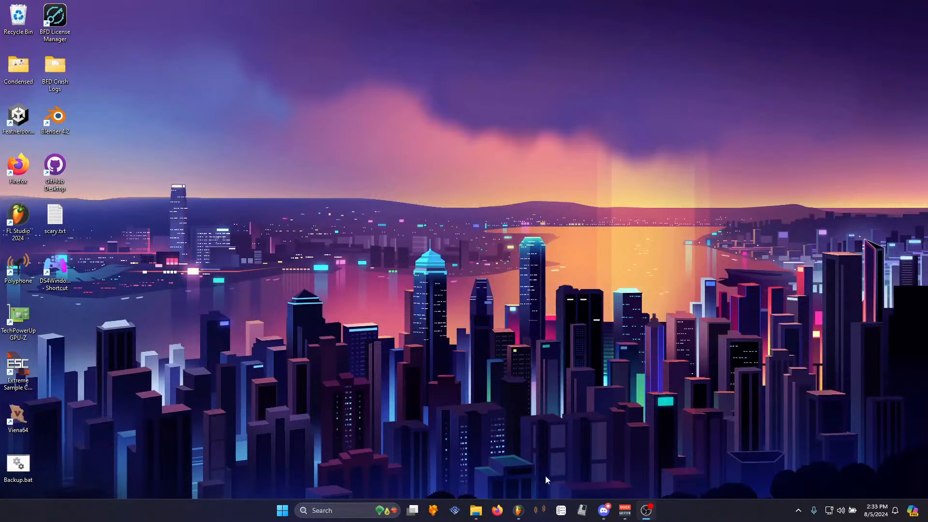
click(519, 510)
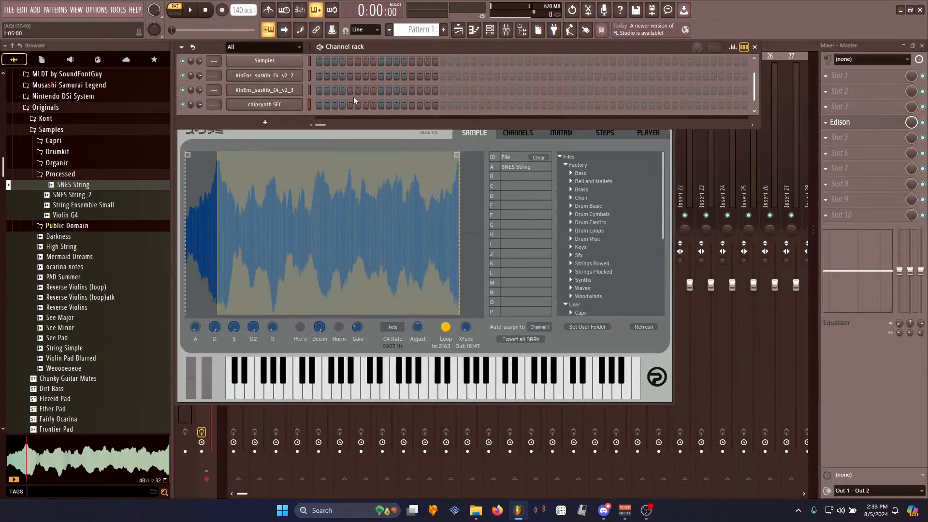
click(10, 11)
click(25, 22)
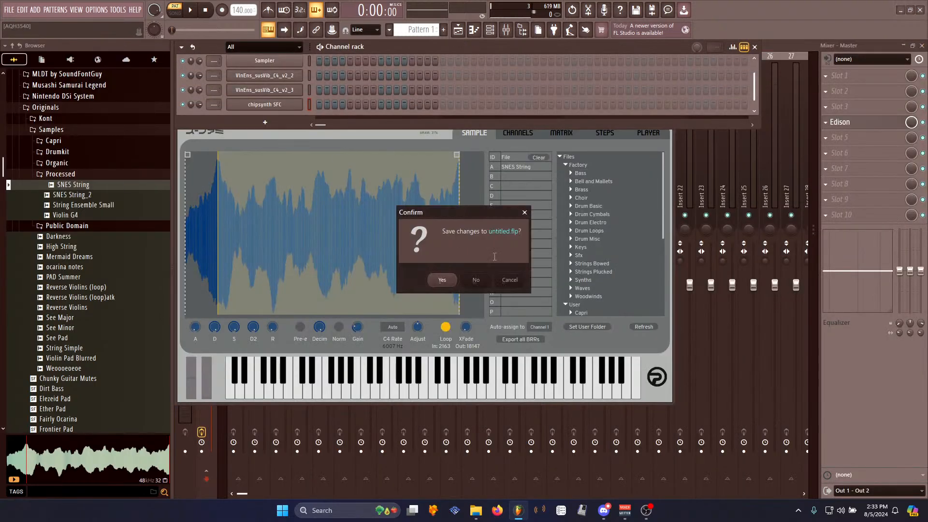
click(470, 283)
click(85, 175)
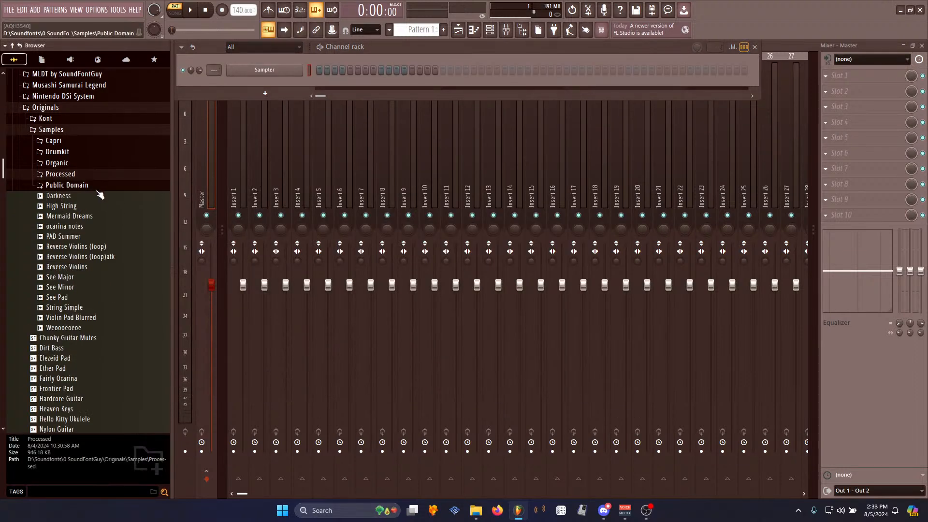
click(99, 188)
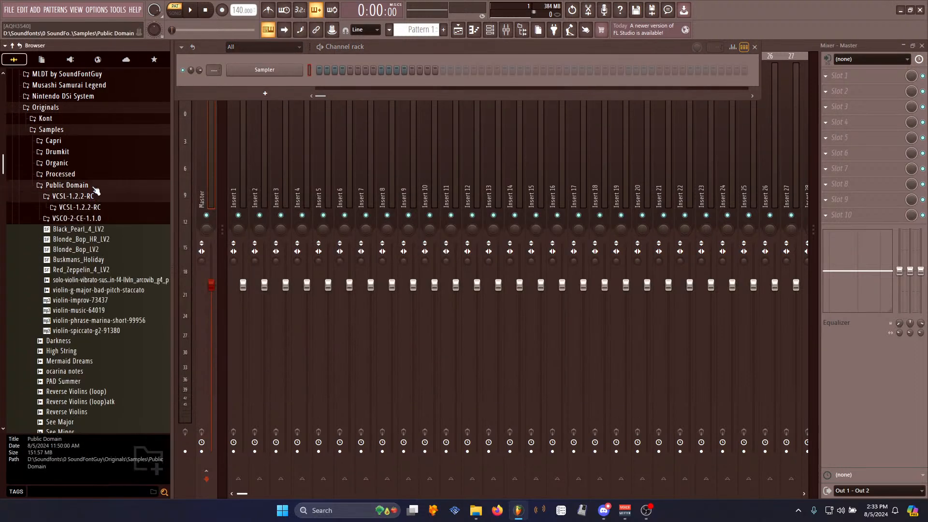
click(95, 186)
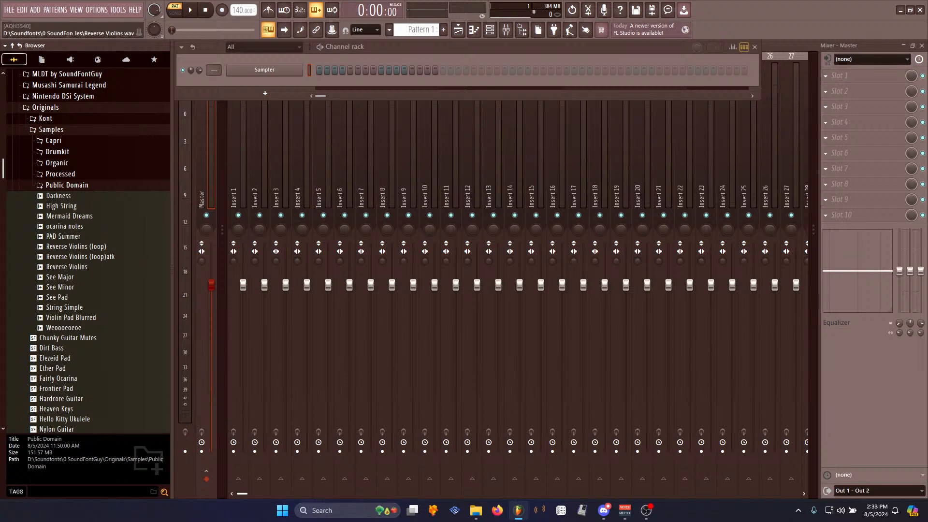
key(alt+Tab)
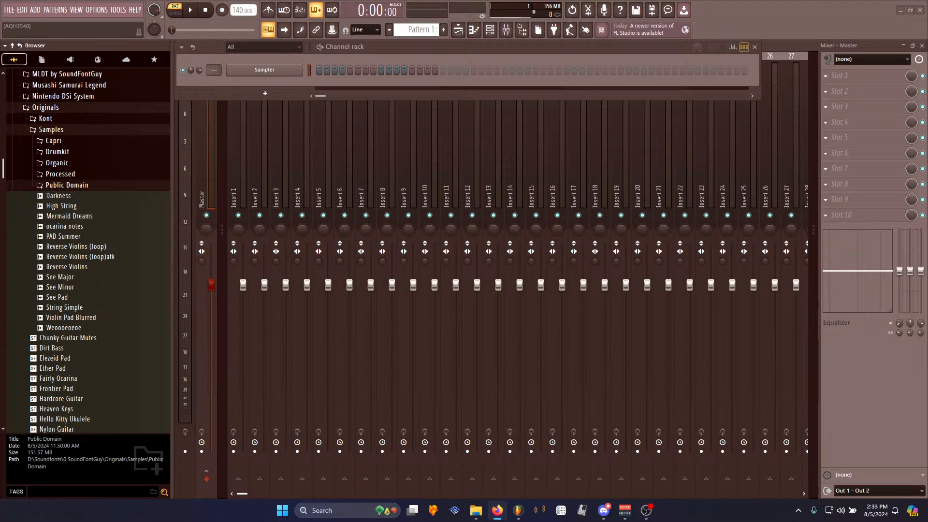
key(alt+Tab)
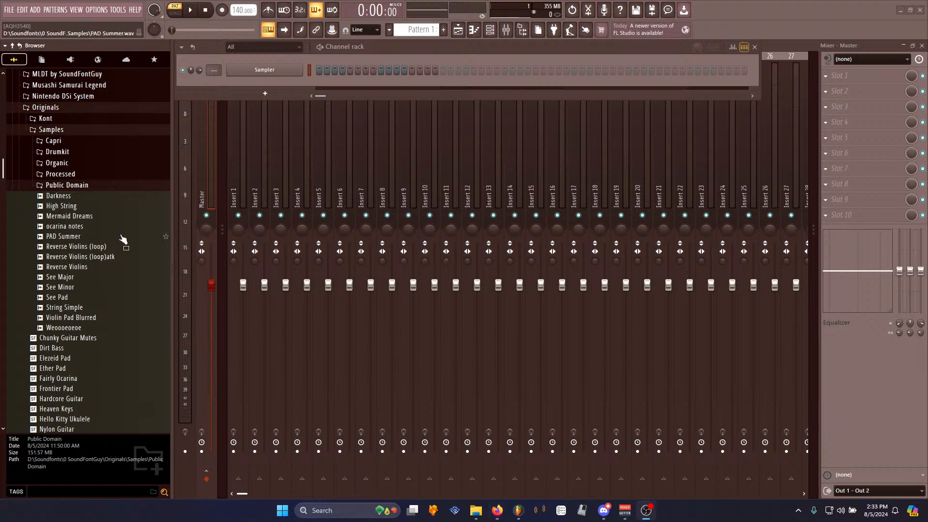
scroll(114, 213, up, 4)
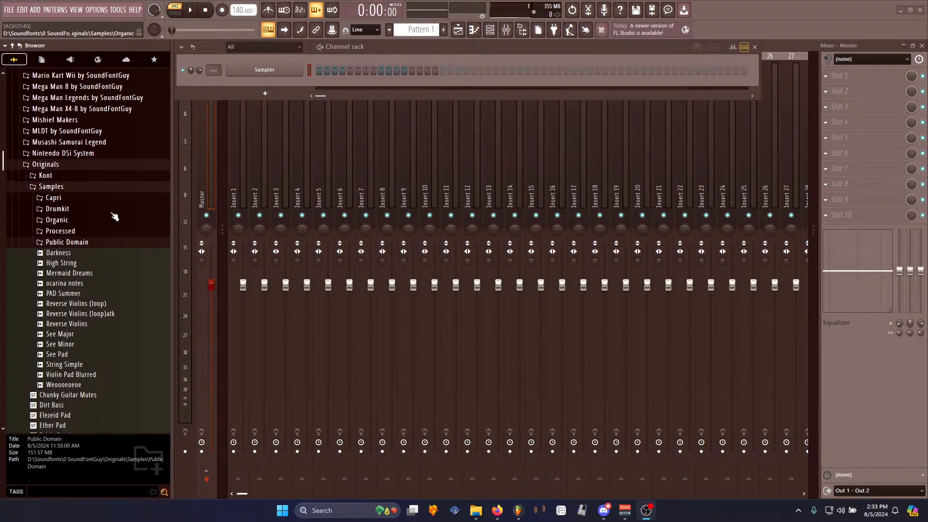
click(77, 249)
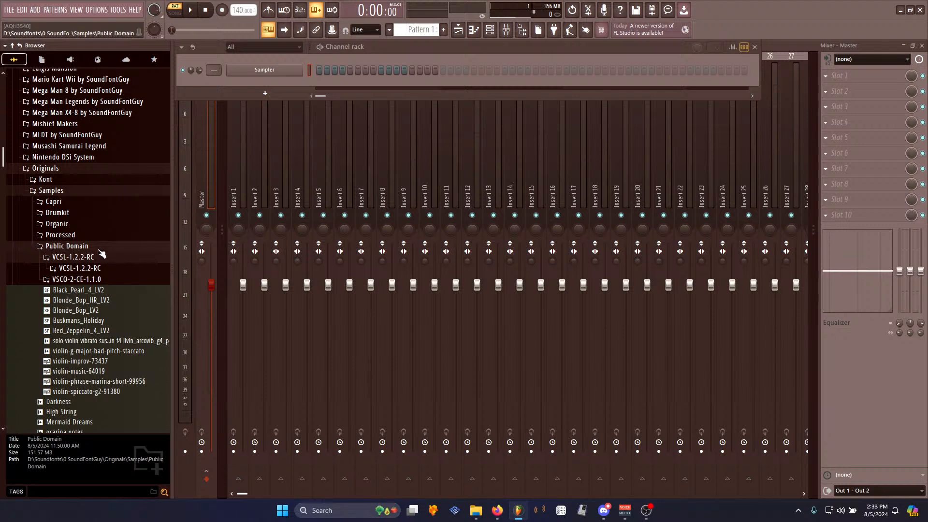
click(97, 249)
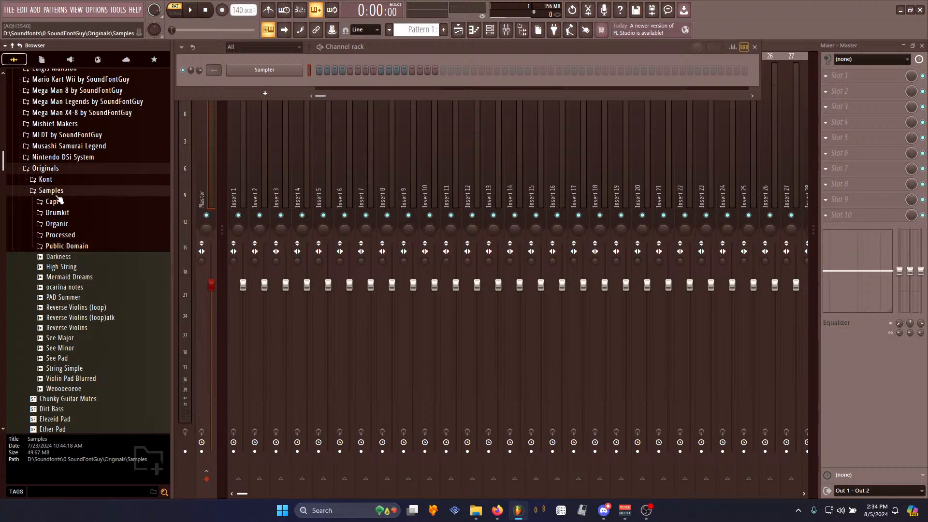
- Browse the VSCO-2-CE-1.1.0 Brass instrument folders and open the Tuba sus samples folder
click(91, 245)
click(80, 279)
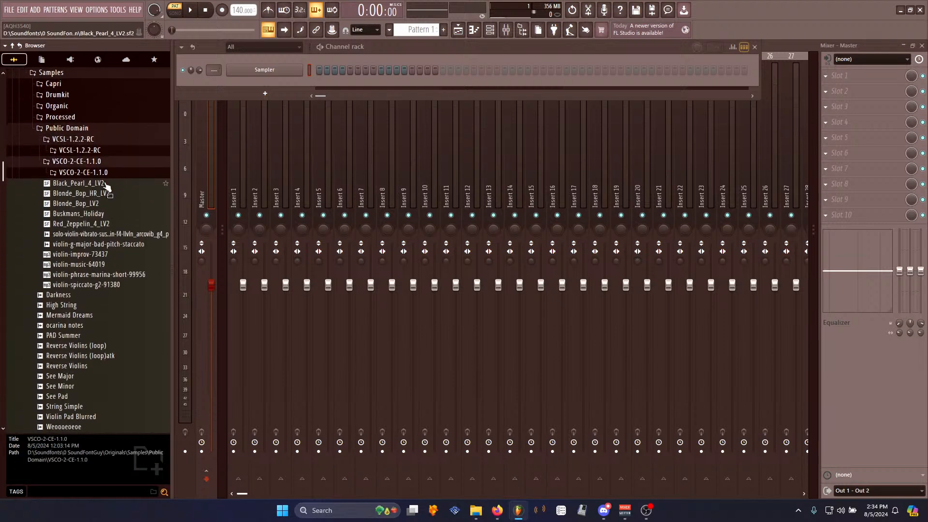
click(90, 168)
click(102, 179)
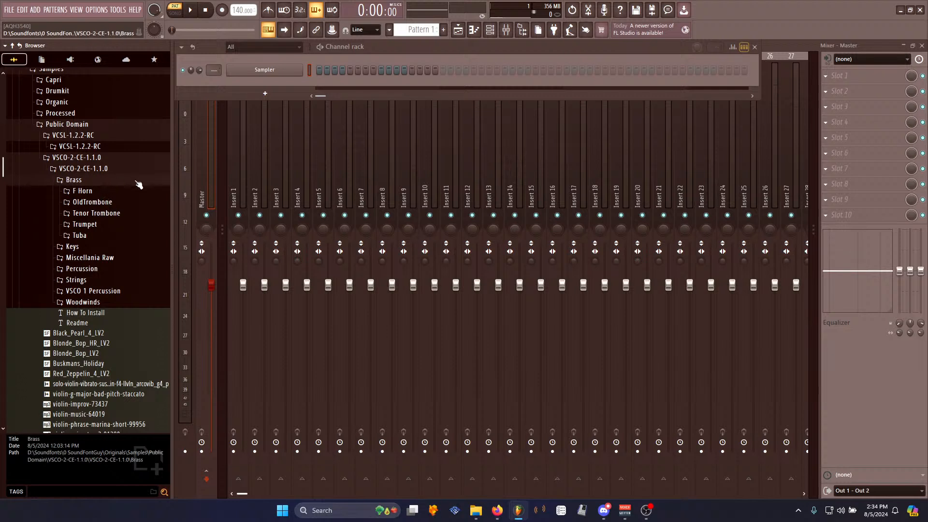
click(102, 236)
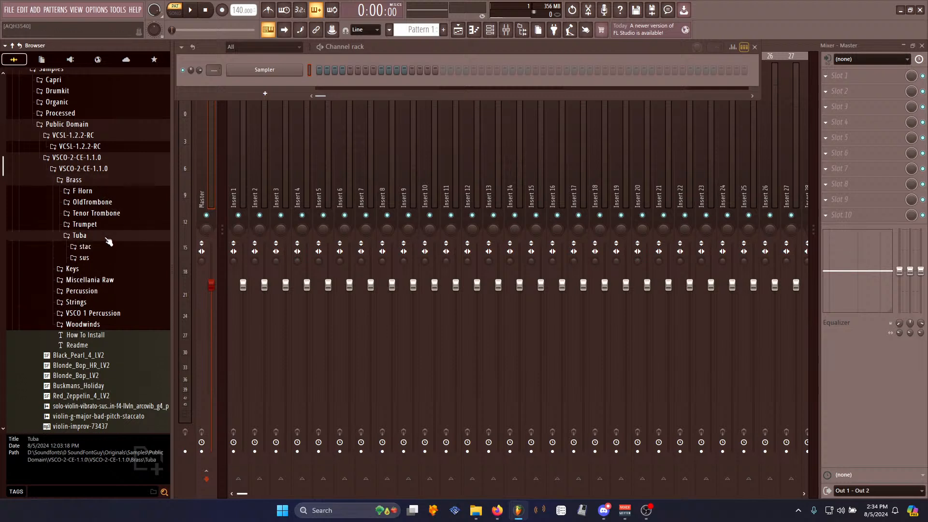
click(103, 234)
click(104, 225)
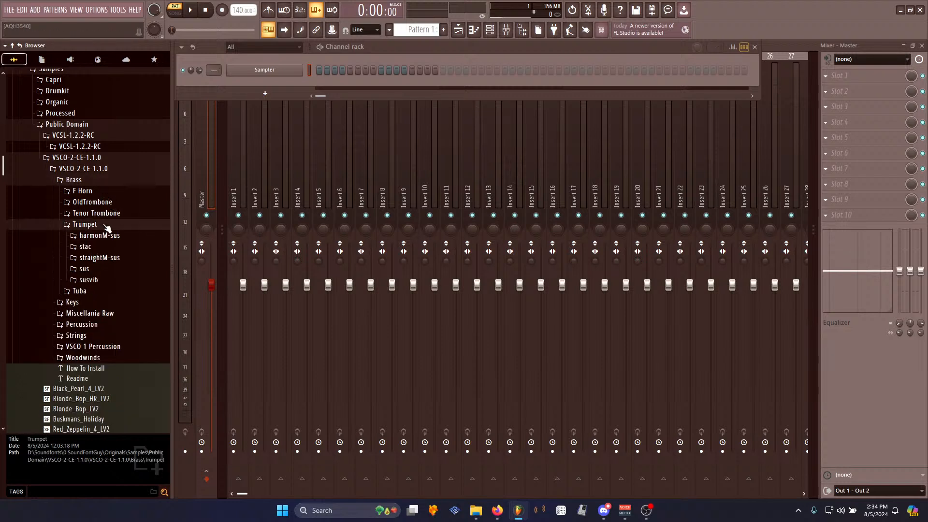
click(107, 224)
click(113, 213)
click(114, 213)
click(111, 203)
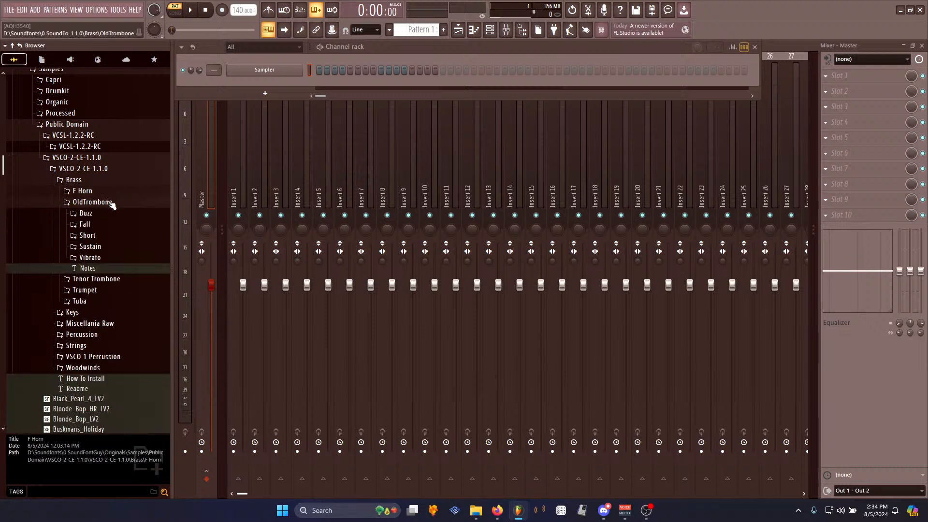
click(113, 203)
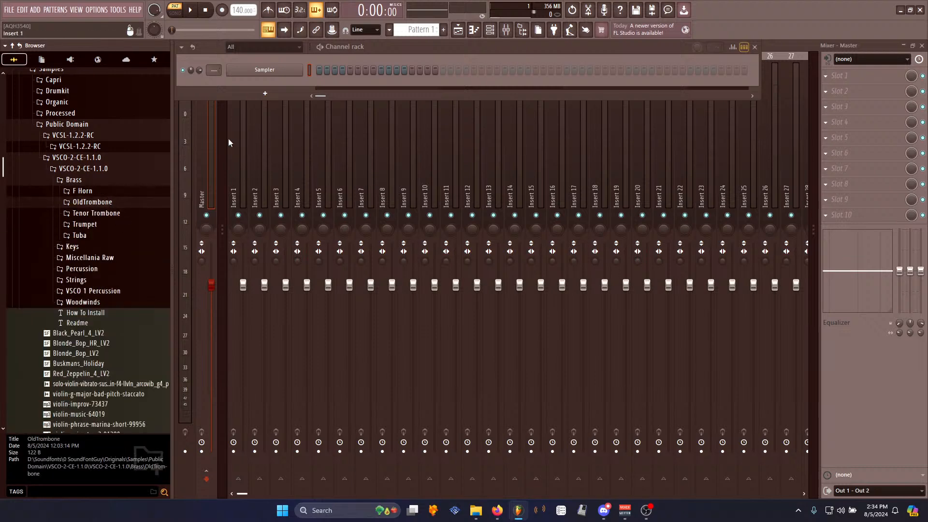
click(81, 247)
click(93, 248)
click(80, 235)
click(97, 258)
click(111, 269)
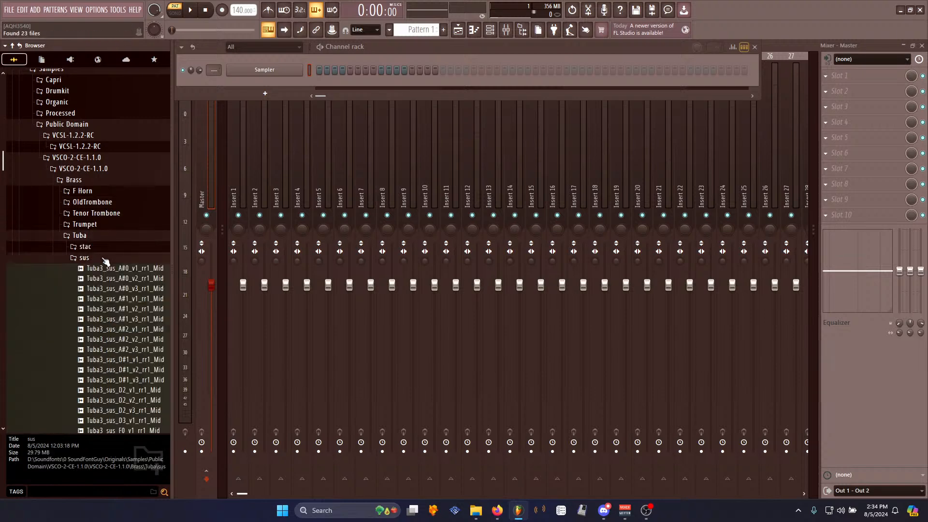
- Preview the Tuba sustain samples one by one to pick a suitable note
key(Down)
key(Down)
key(Down)
key(Down)
key(Down)
key(Down)
key(Down)
key(Down)
key(Down)
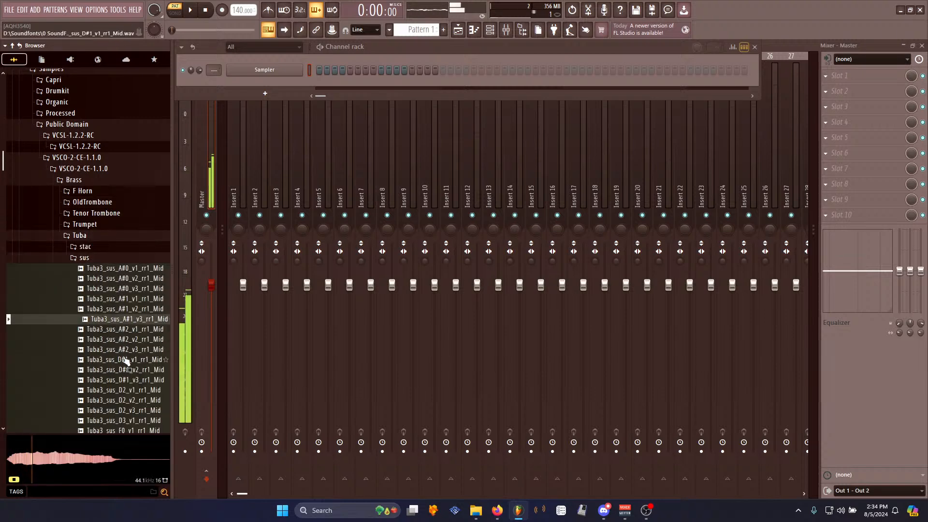
scroll(135, 314, down, 4)
key(Down)
key(Down)
key(Down)
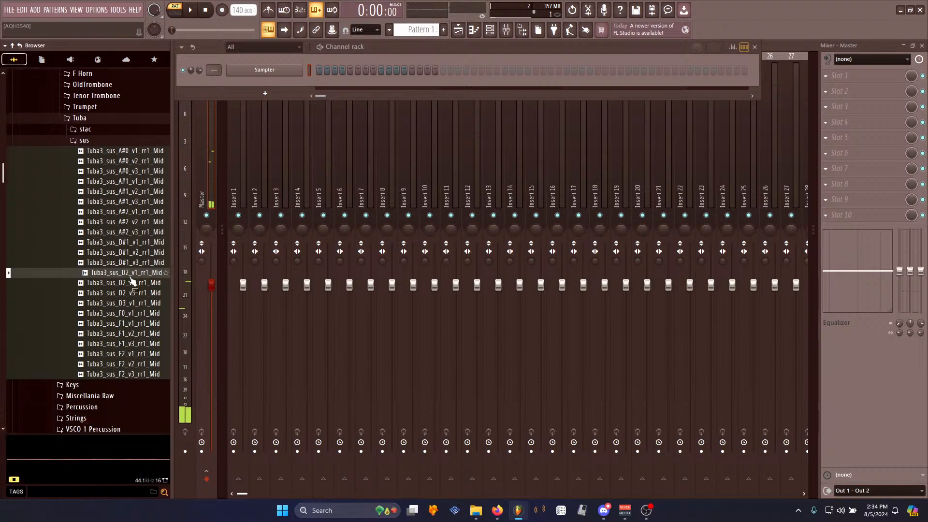
key(Down)
key(Down)
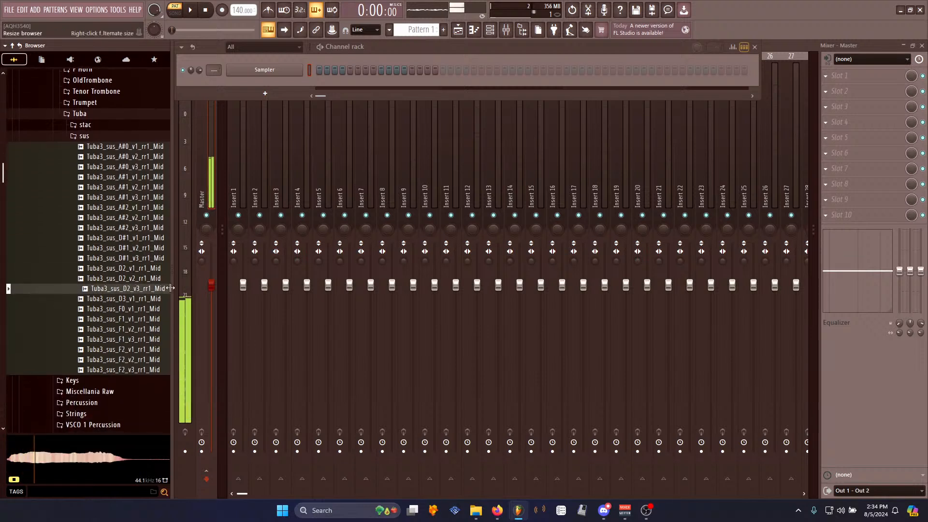
key(Down)
key(Down)
key(Down)
click(139, 227)
click(137, 197)
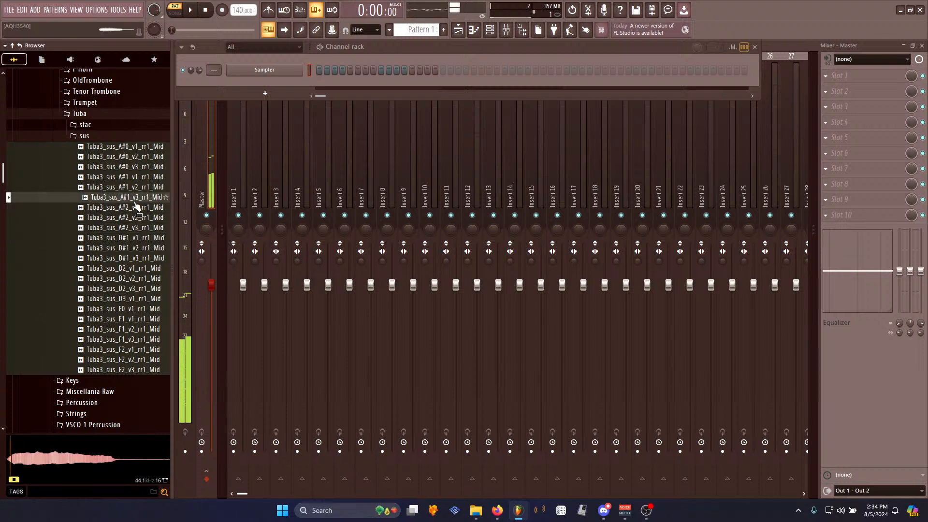
click(128, 289)
click(138, 237)
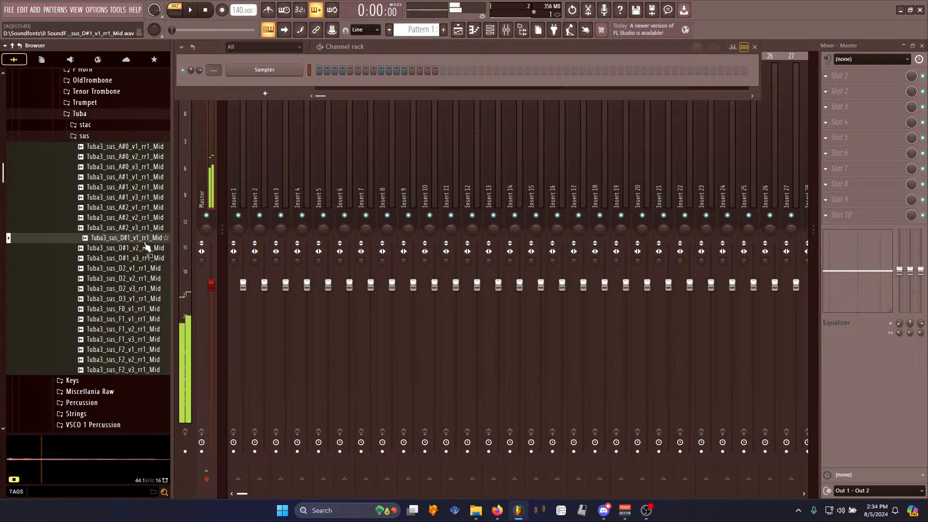
click(139, 309)
click(136, 297)
click(135, 289)
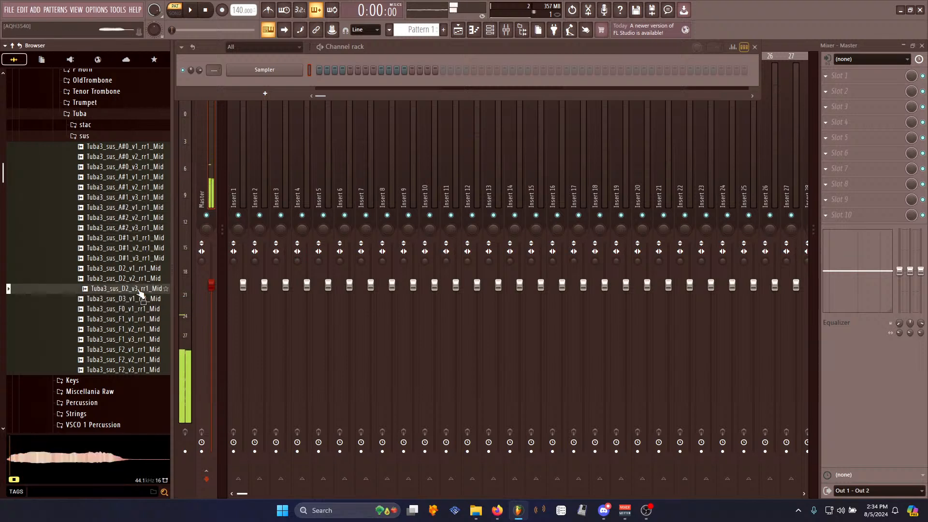
click(144, 301)
click(142, 289)
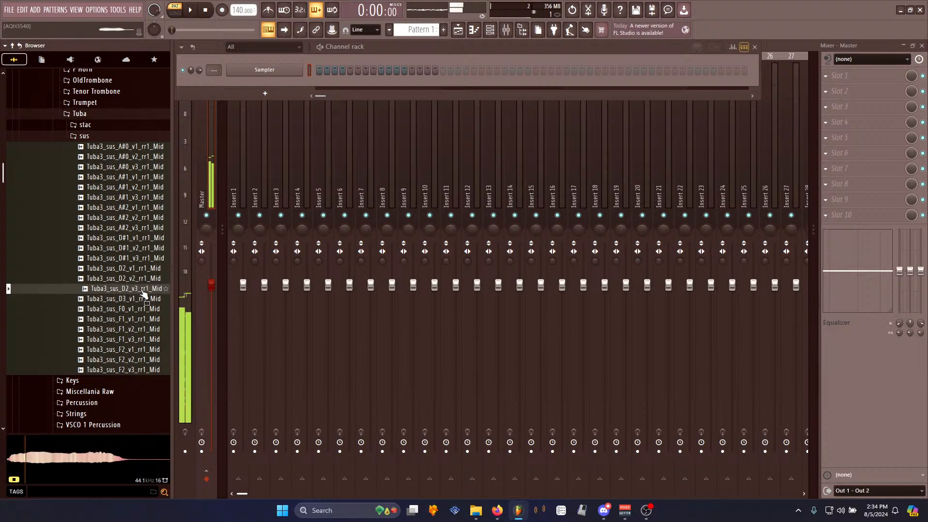
- Close the channel rack and load Edison into the first effect slot of the master mixer track
click(754, 47)
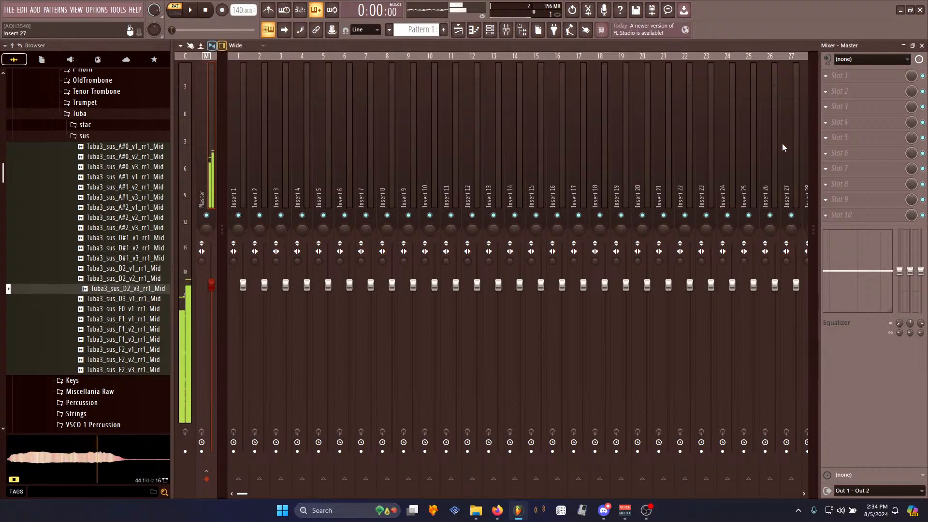
click(840, 76)
mouse_move(831, 88)
click(718, 73)
- Load Tuba3_sus_D2_v3_rr1_Mid into Edison and delete the silent tail at its end
drag(127, 288, 318, 256)
click(256, 145)
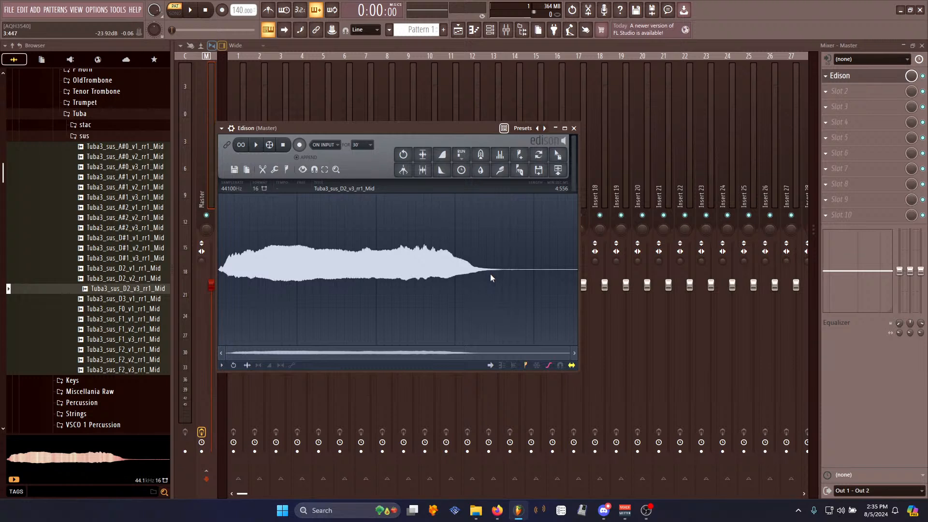
drag(505, 273, 849, 323)
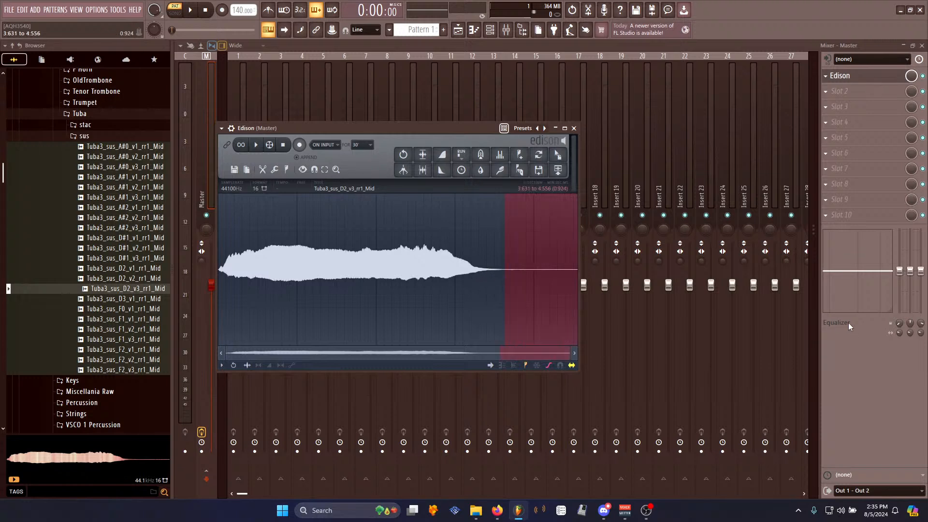
key(Delete)
- Normalize the sample, then select its sustained middle and create a loop with the Loop tuner
key(ctrl+n)
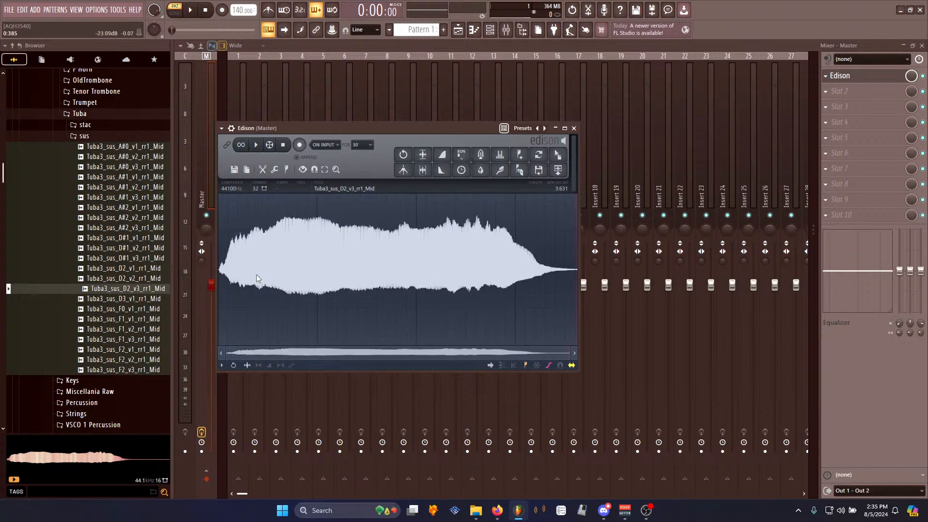
drag(274, 252, 475, 288)
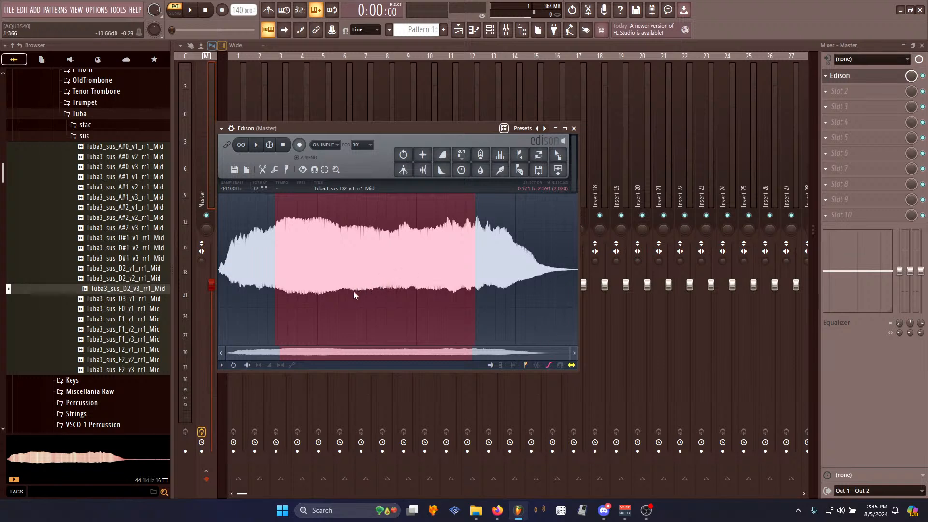
key(space)
key(ctrl+l)
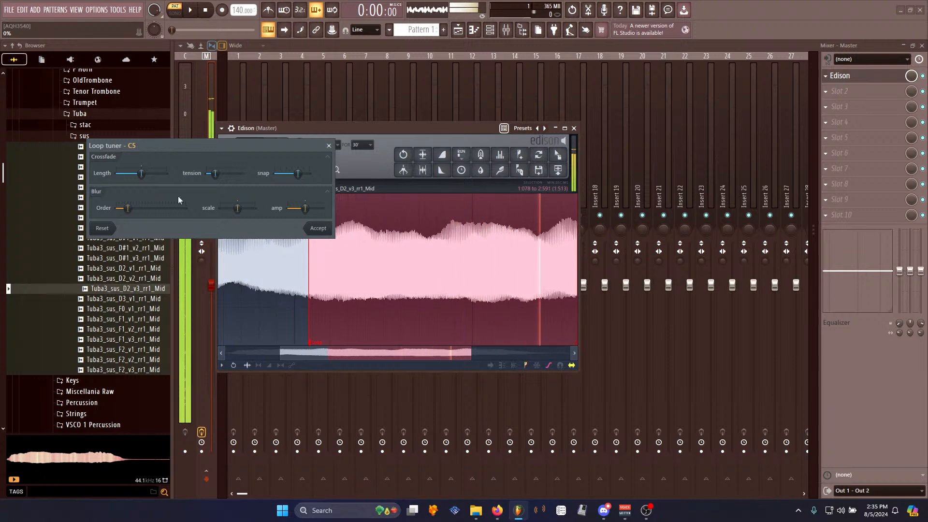
click(317, 229)
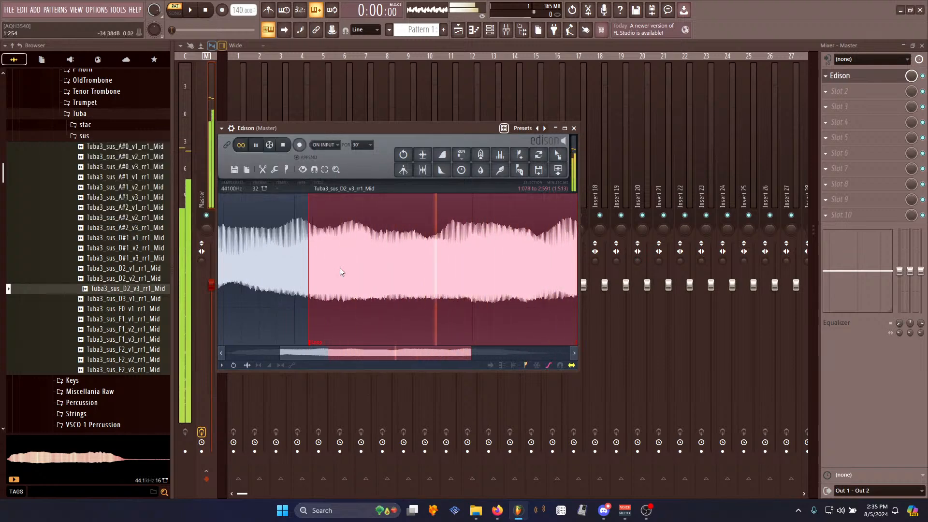
- Delete the part of the sample after the loop end
scroll(341, 271, down, 3)
click(284, 146)
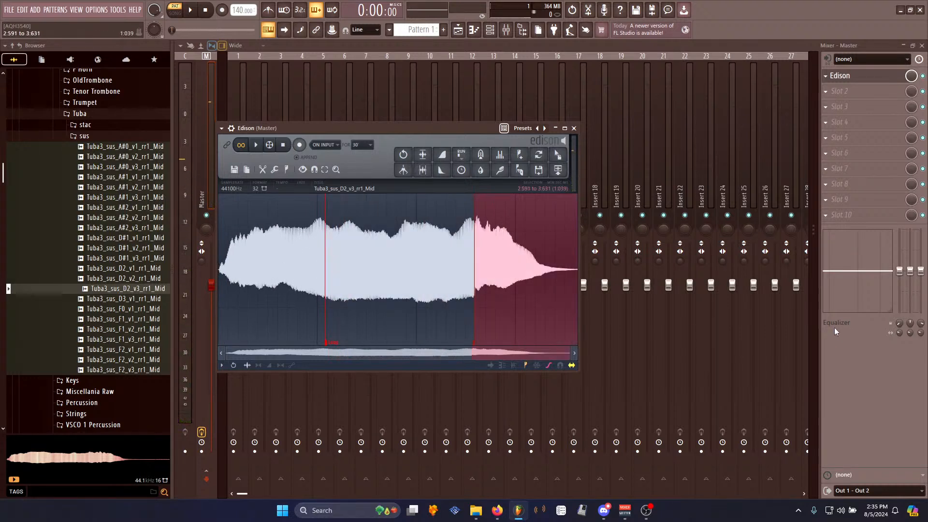
key(Delete)
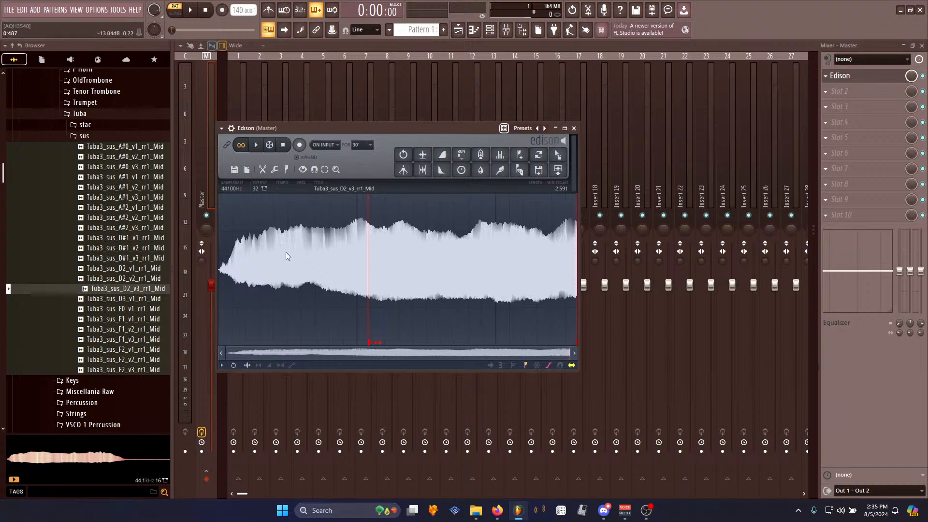
- Apply Declick in to the start of the sample and play it back
right_click(278, 270)
mouse_move(291, 309)
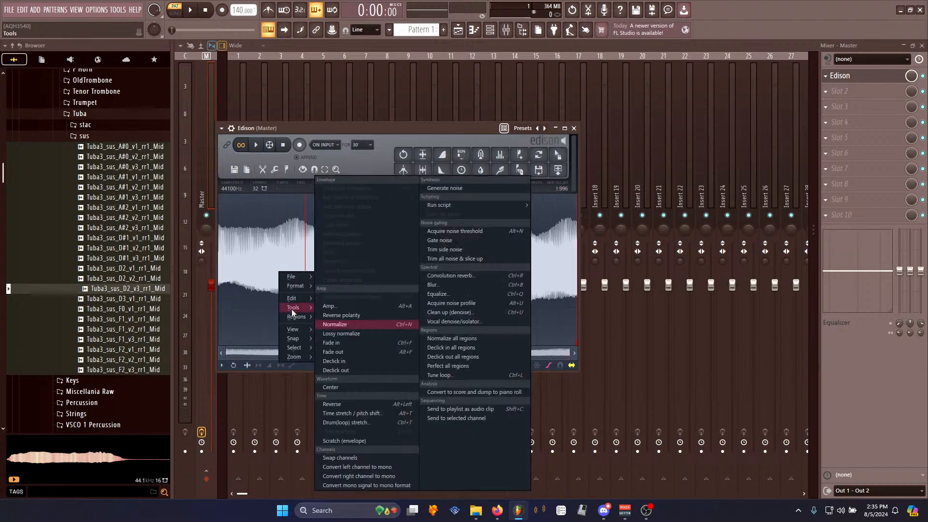
click(338, 361)
click(257, 144)
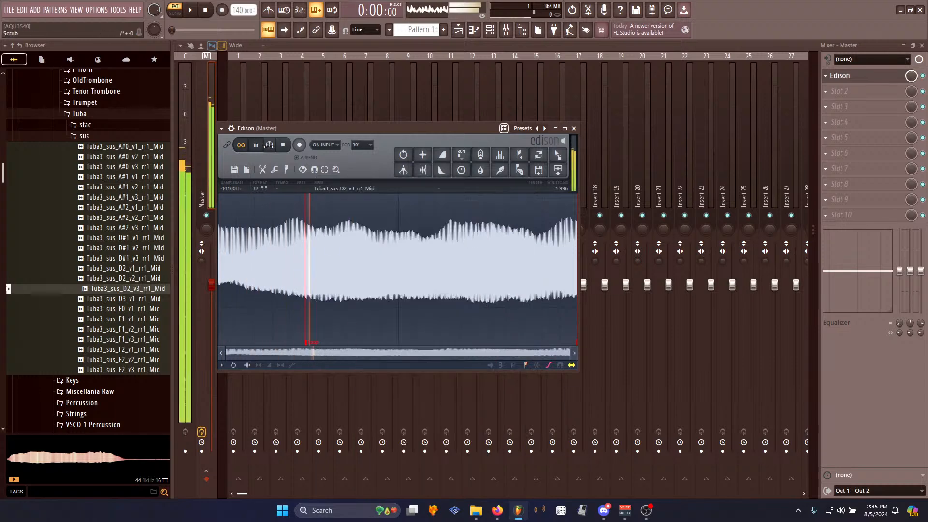
click(285, 146)
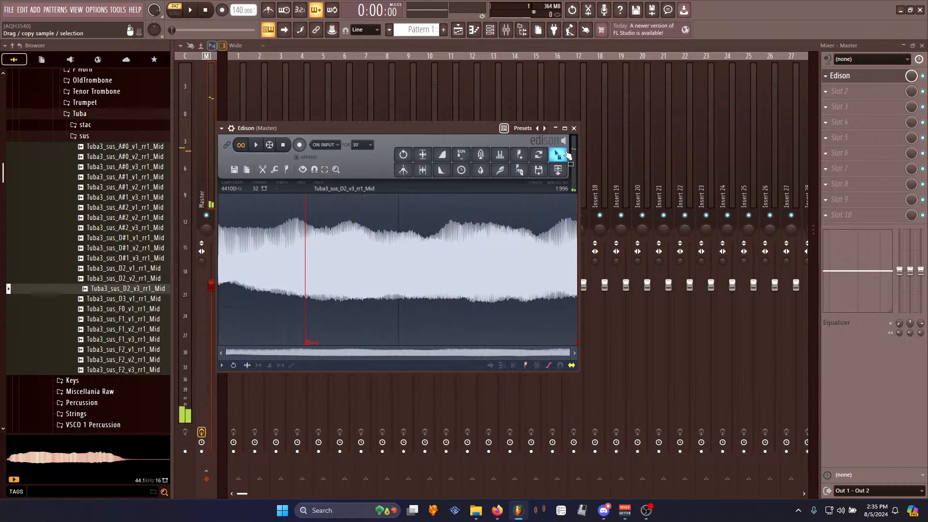
- Send the edited D2 sample to the channel rack as a new channel and add an FL Keys channel
drag(561, 155, 260, 86)
click(34, 10)
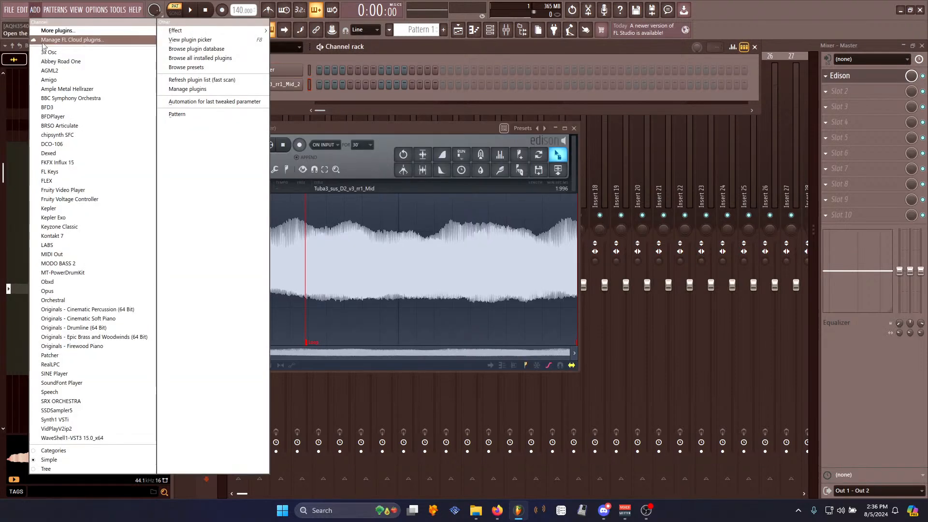
click(50, 172)
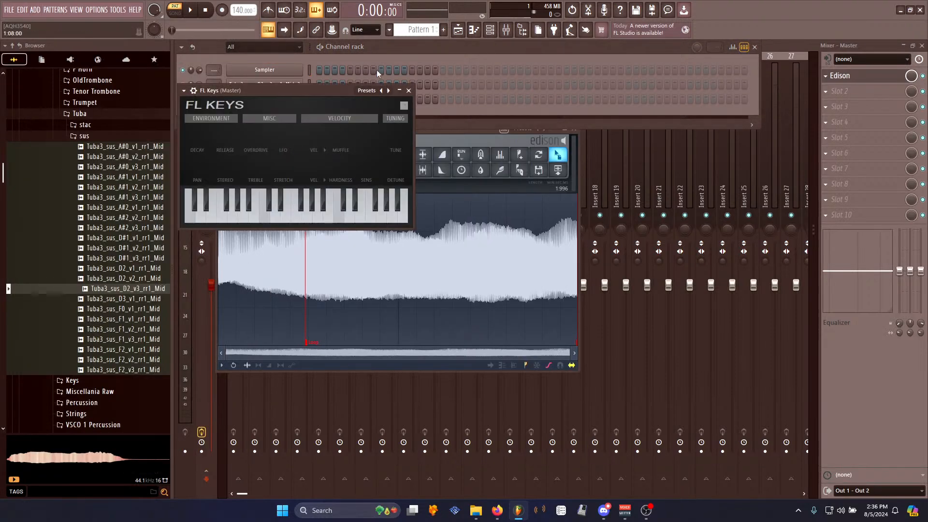
key(alt+Up)
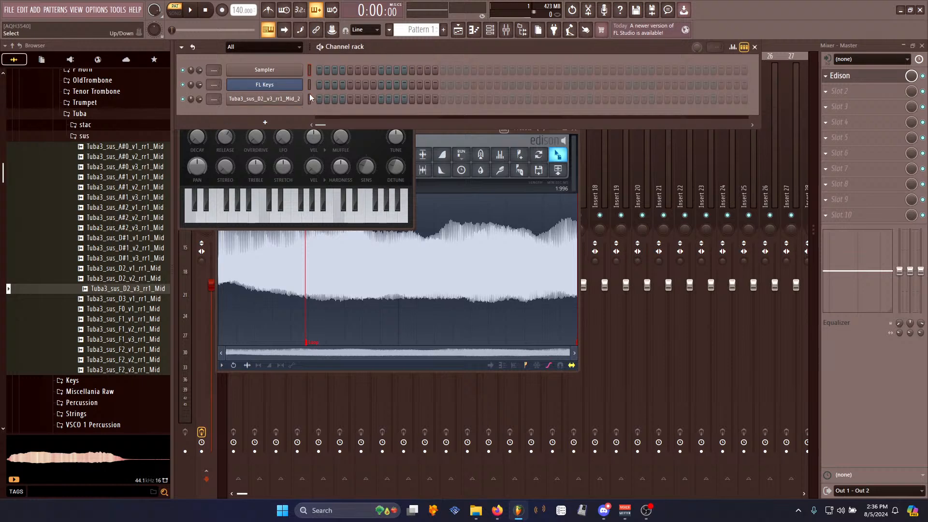
- Check the MIDI input and output device settings
click(80, 10)
click(99, 28)
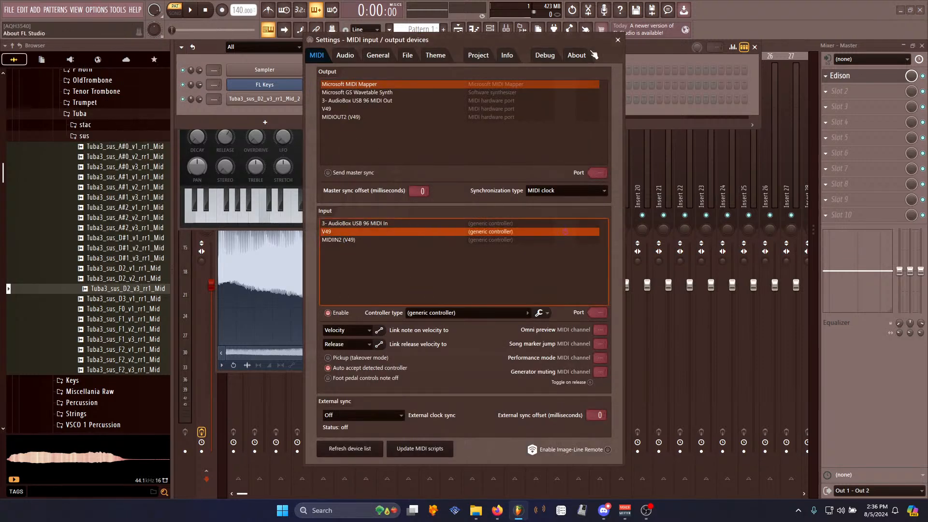
click(618, 39)
- Open the D2 tuba channel's sampler settings and set its pitch knob range to 10 semitones
click(295, 98)
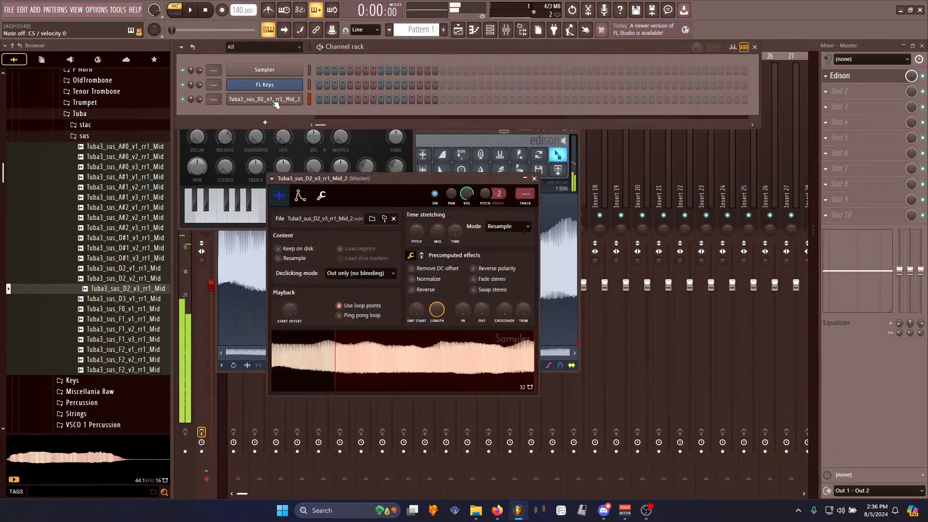
drag(499, 193, 485, 166)
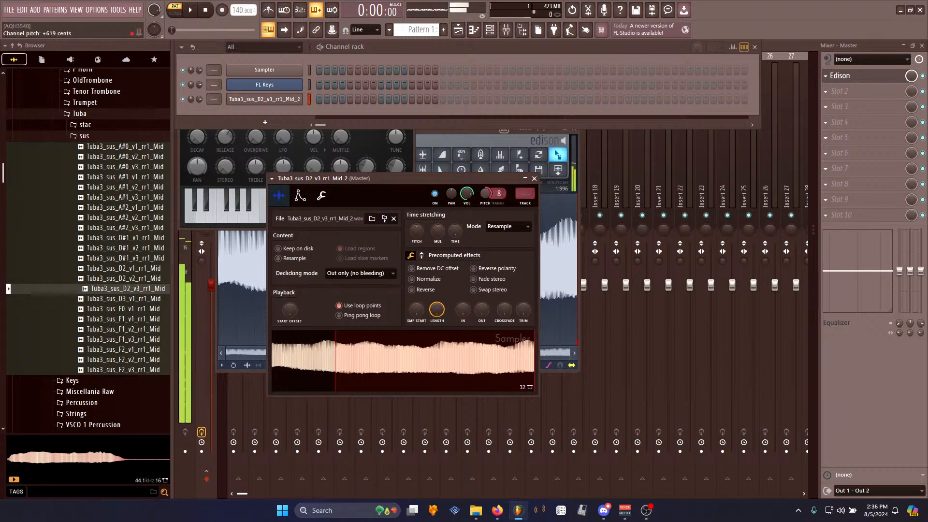
key(q)
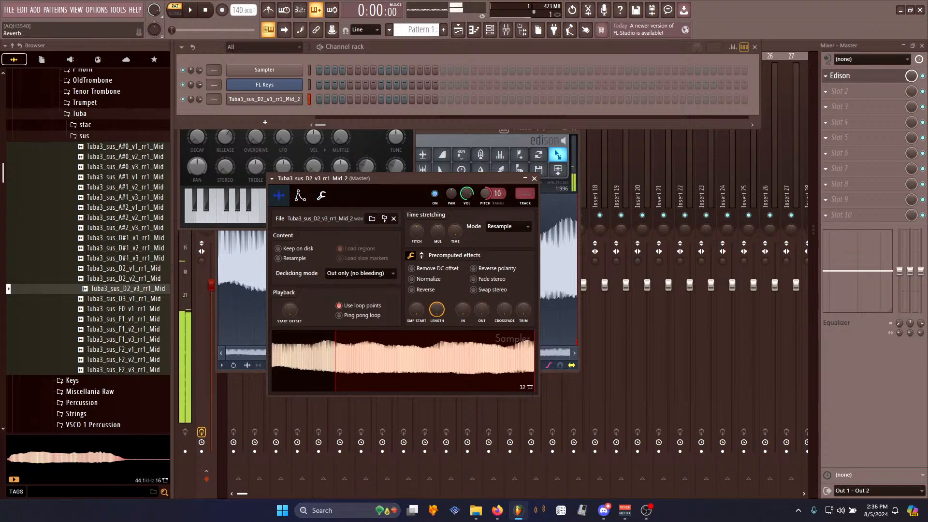
key(q)
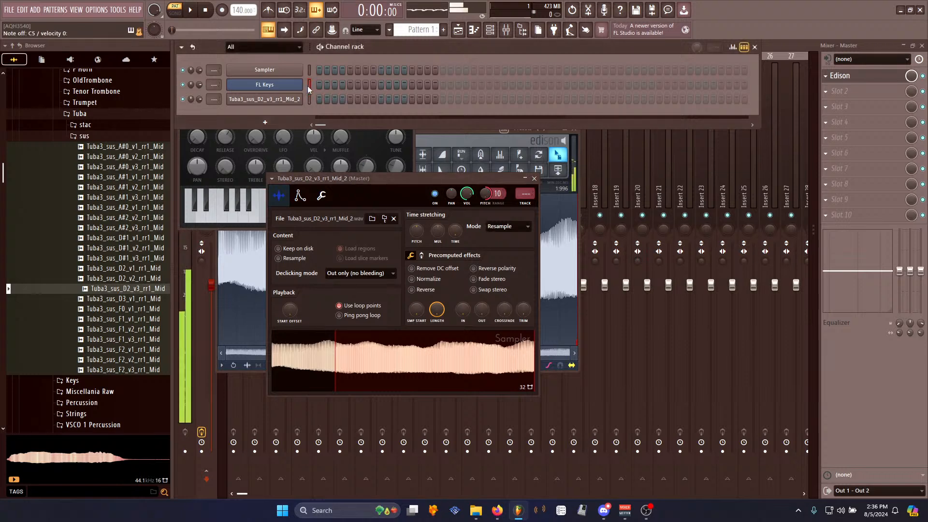
- Preview several Tuba sustain samples to choose the next note
click(96, 140)
click(96, 139)
click(138, 210)
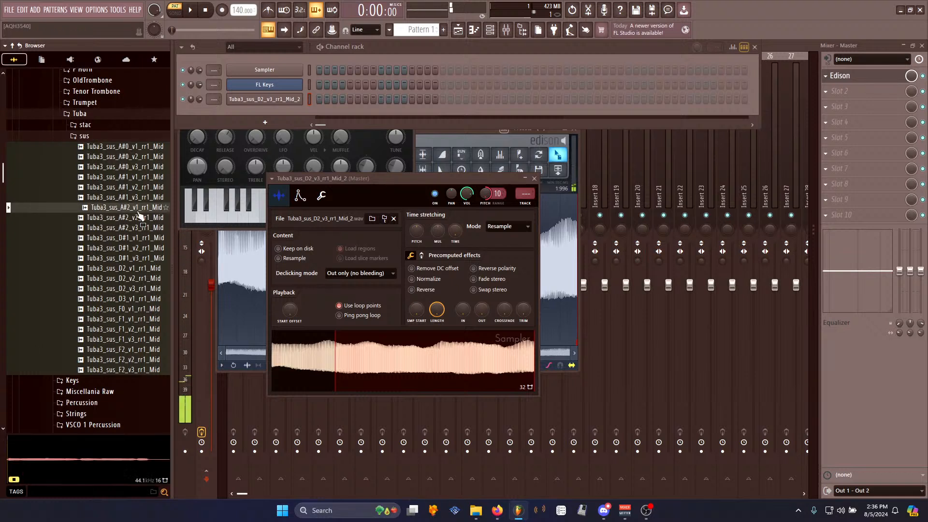
click(125, 289)
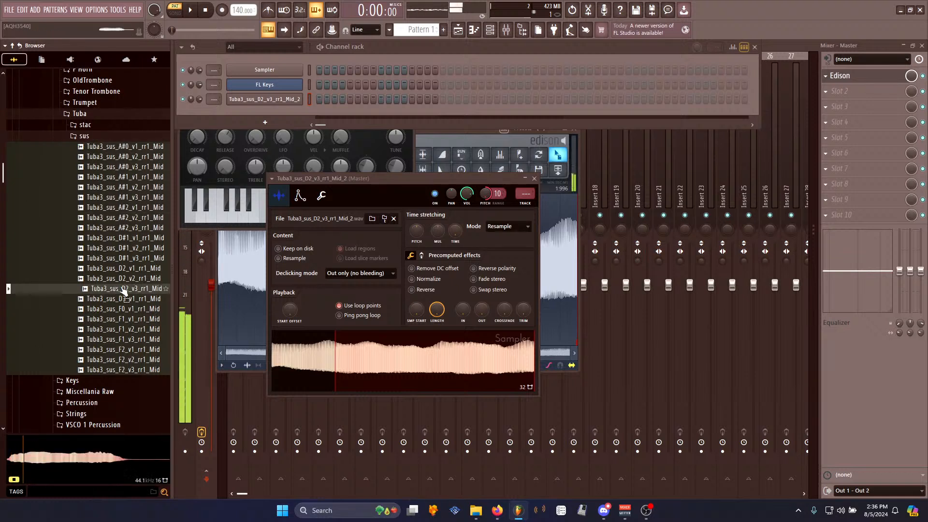
click(130, 310)
click(135, 320)
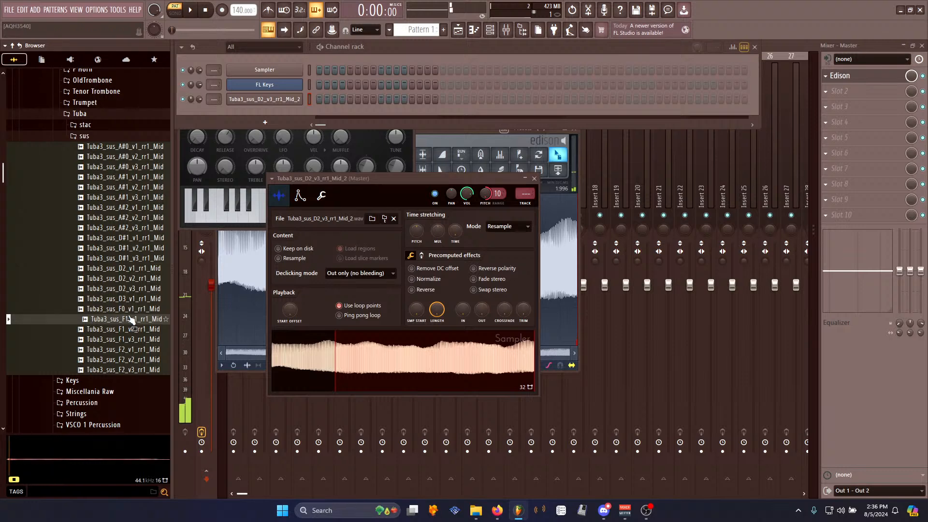
click(138, 330)
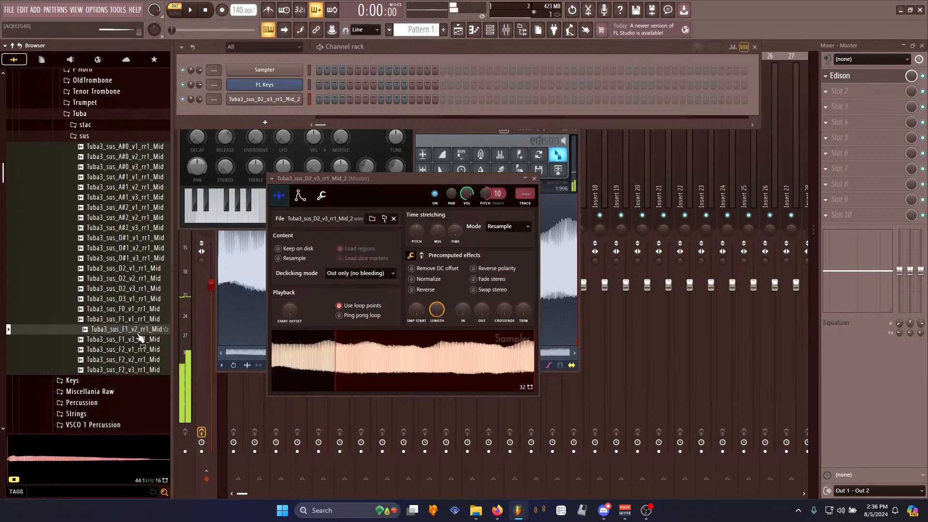
- Load Tuba3_sus_F1_v2_rr1_Mid into Edison and preview it
click(578, 235)
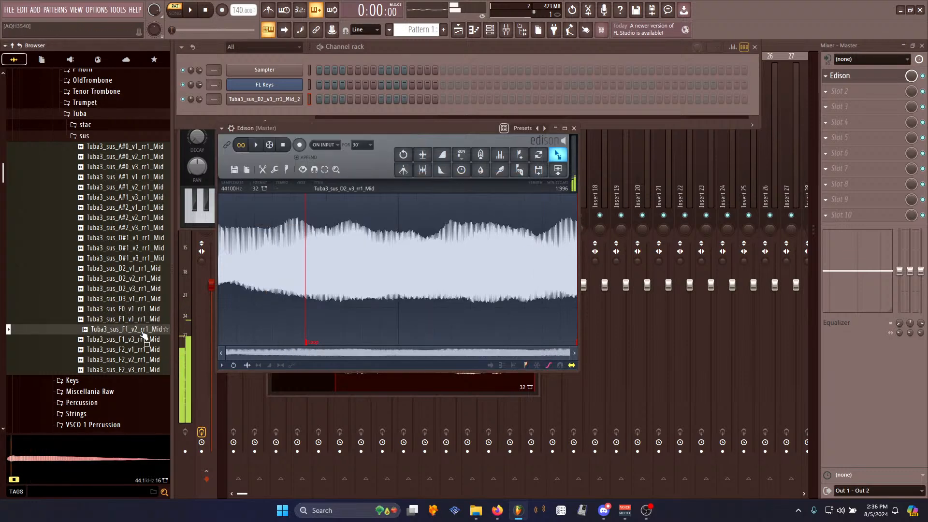
drag(141, 335, 401, 262)
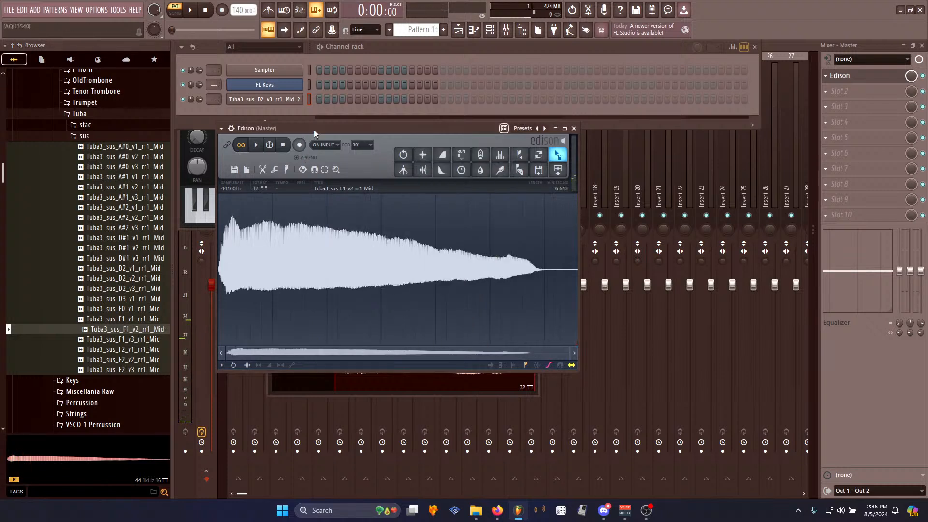
key(space)
- Delete a short leading portion of the F1 sample and preview the result
key(space)
drag(234, 249, 166, 238)
key(Delete)
key(space)
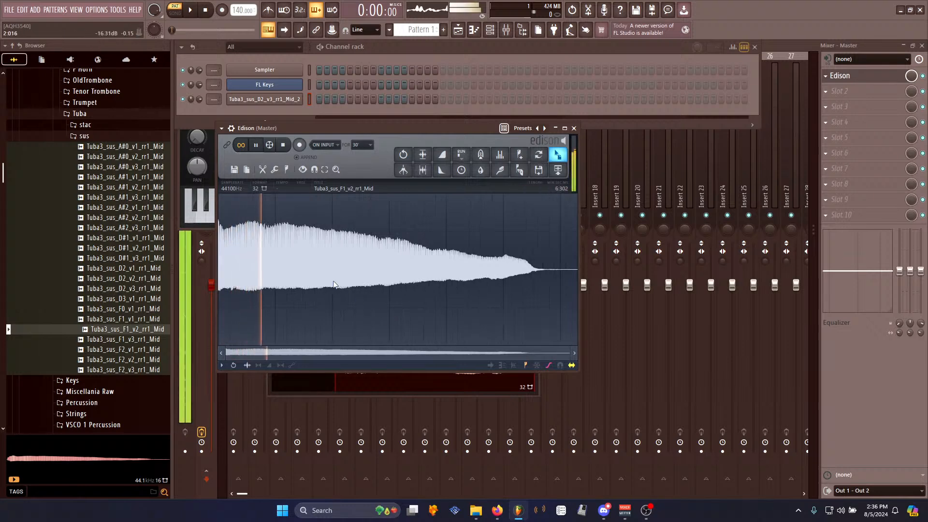
key(space)
- Apply Declick in to the start of the F1 sample and play it back
right_click(330, 280)
mouse_move(347, 311)
click(390, 352)
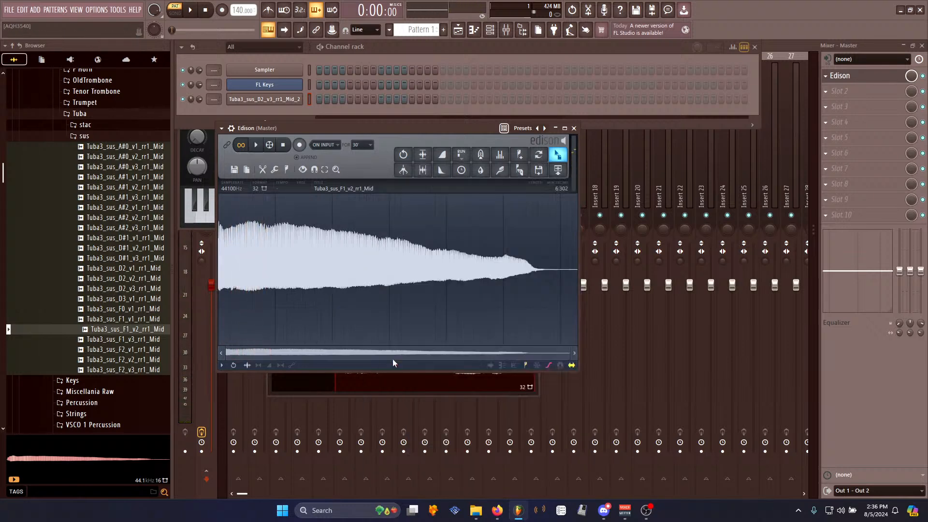
key(space)
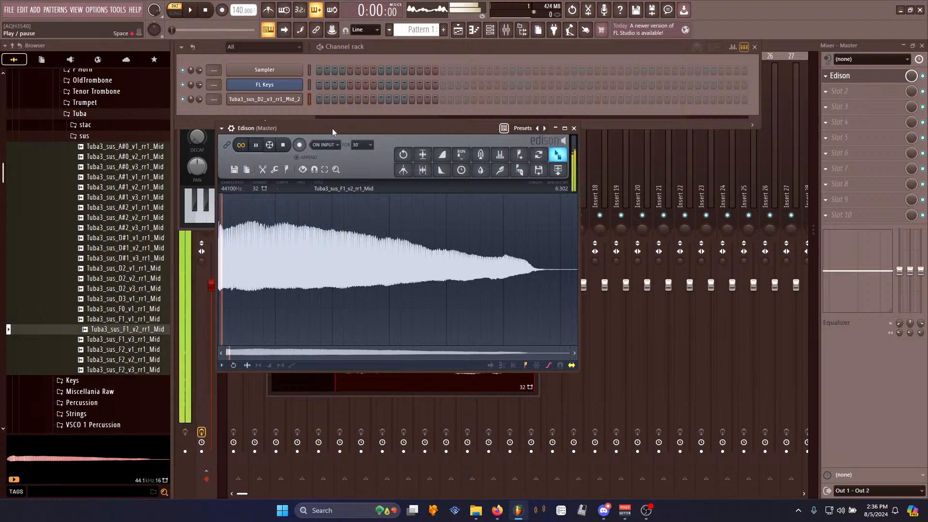
- Select the sustained section of the F1 sample and create a loop with the Loop tuner
drag(256, 251, 540, 273)
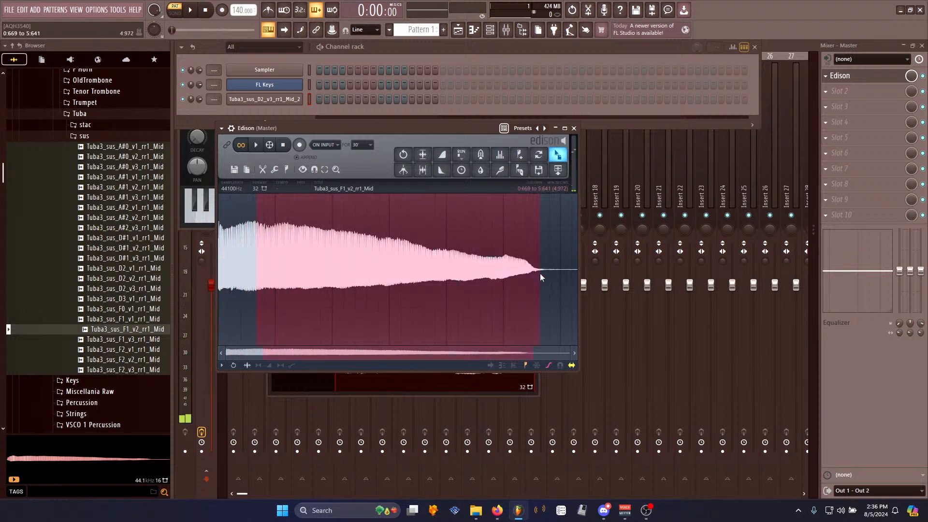
key(ctrl+l)
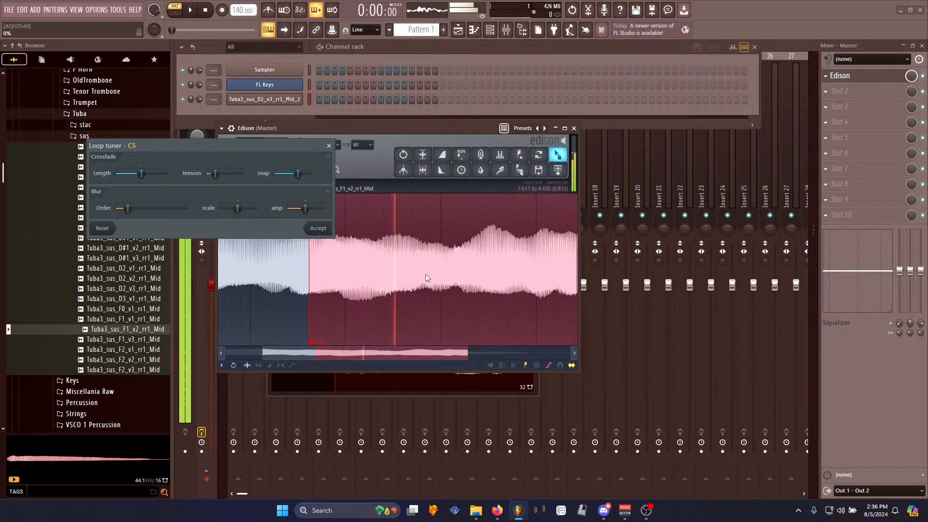
click(320, 230)
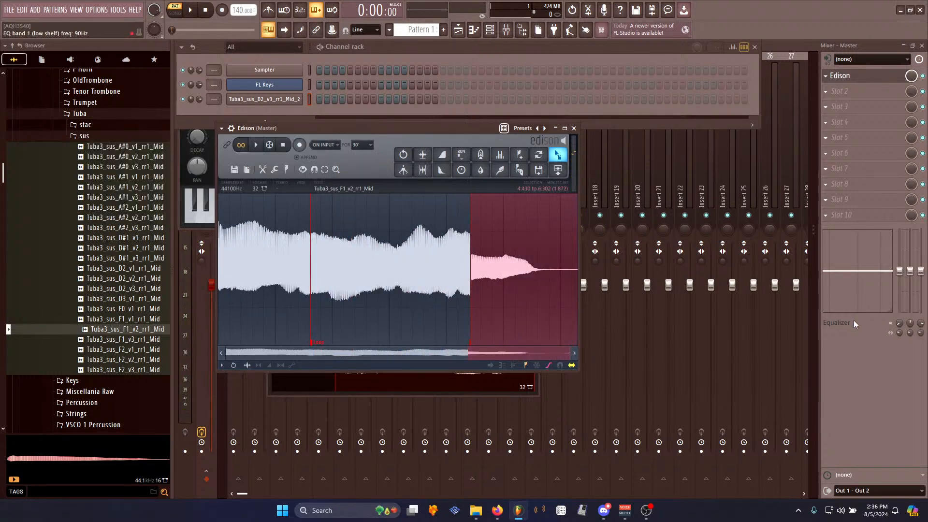
- Send the looped F1 sample to the channel rack as a new channel
drag(557, 155, 410, 124)
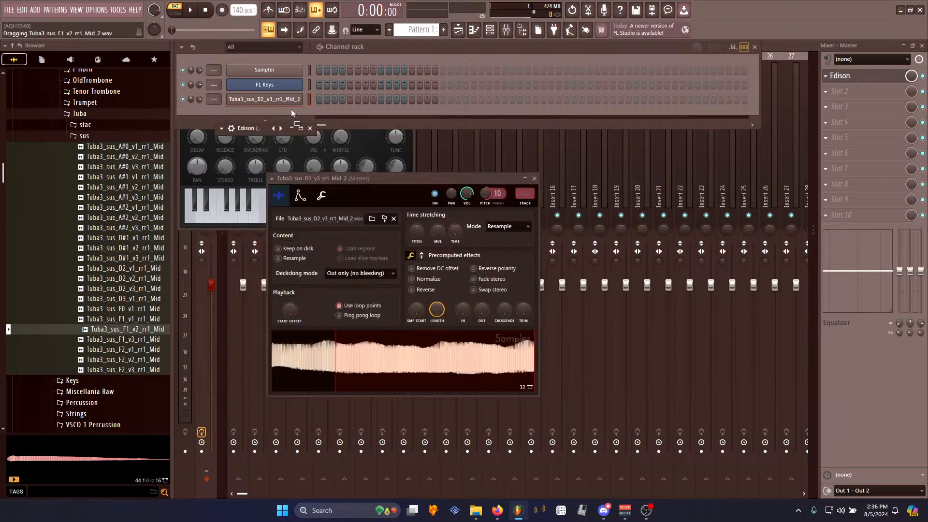
drag(291, 111, 303, 116)
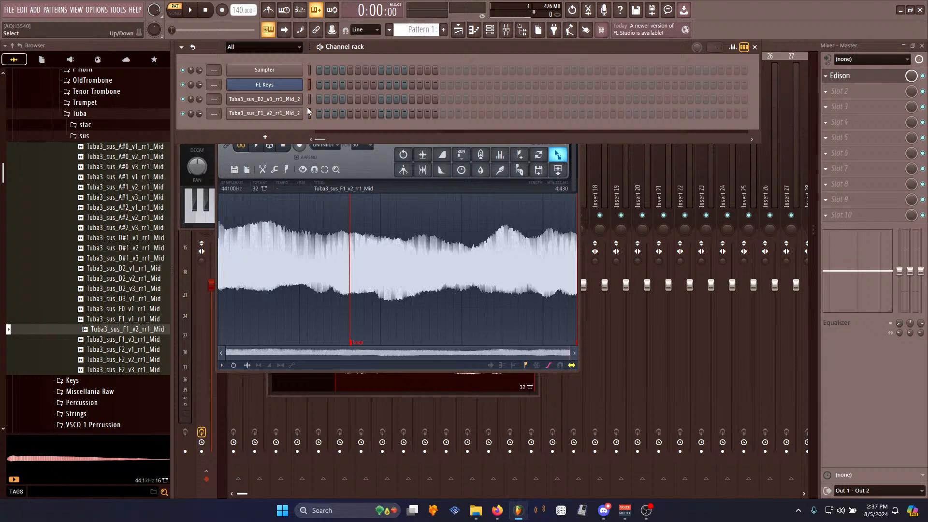
- Open the F1 tuba channel's sampler settings and set its pitch knob range to 19 semitones
click(276, 113)
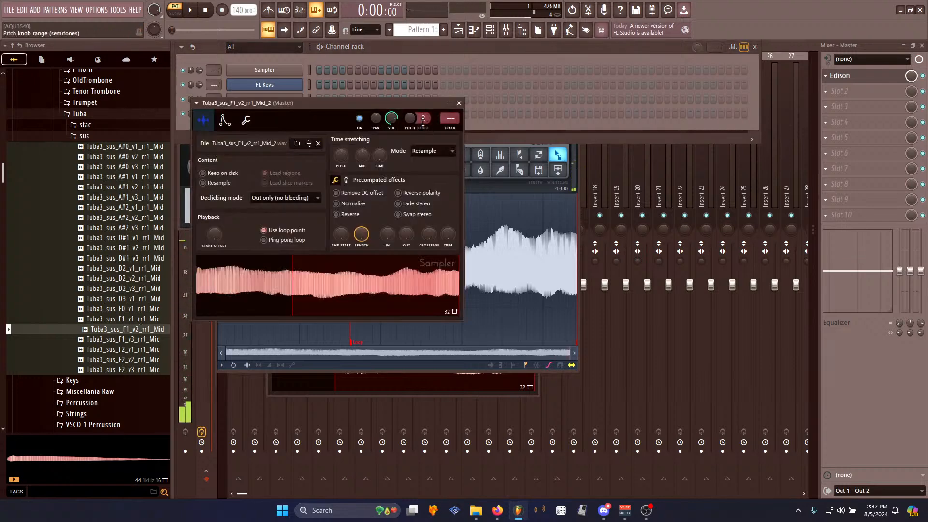
drag(410, 103, 472, 146)
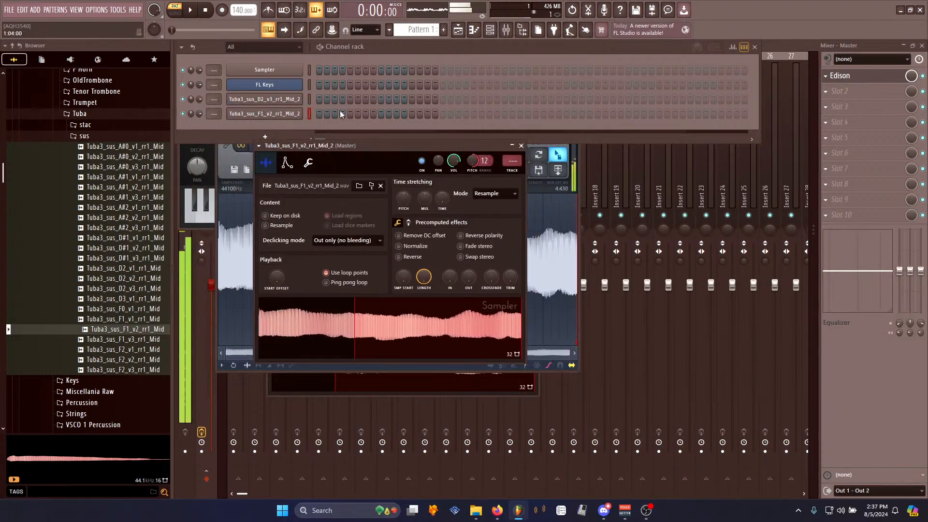
drag(485, 161, 485, 153)
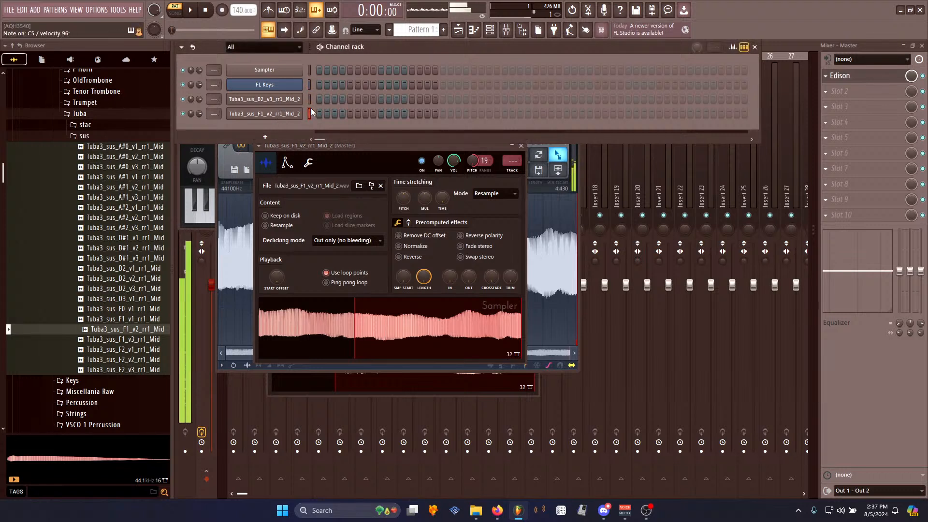
- Open the Trumpet sus folder in the browser and load Sum_SHTrumpet_sus_C3_v1_rr1 into Edison
click(309, 84)
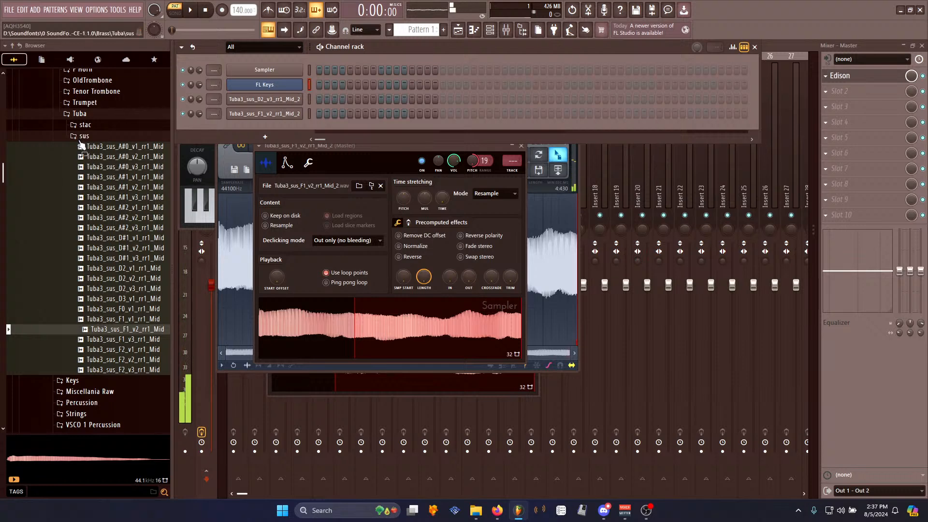
click(114, 138)
click(90, 115)
click(99, 103)
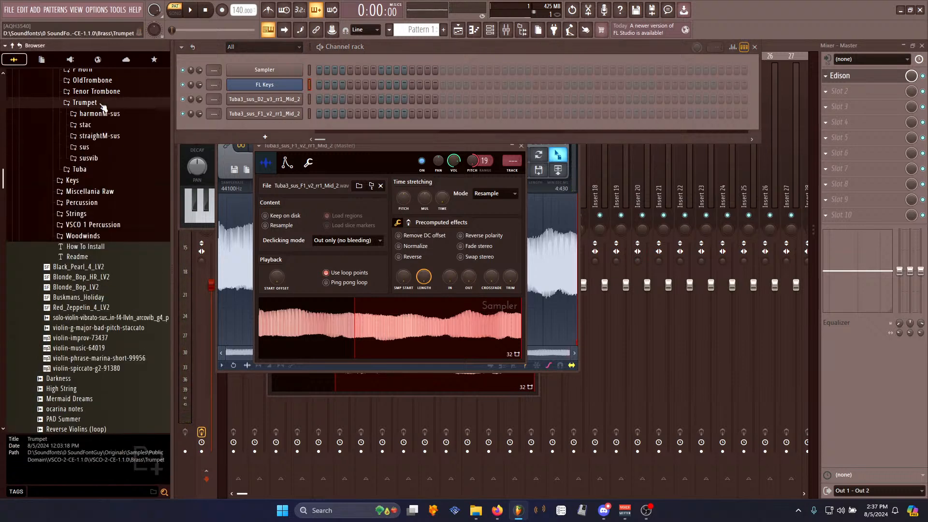
scroll(116, 186, up, 2)
scroll(116, 186, up, 2)
click(104, 219)
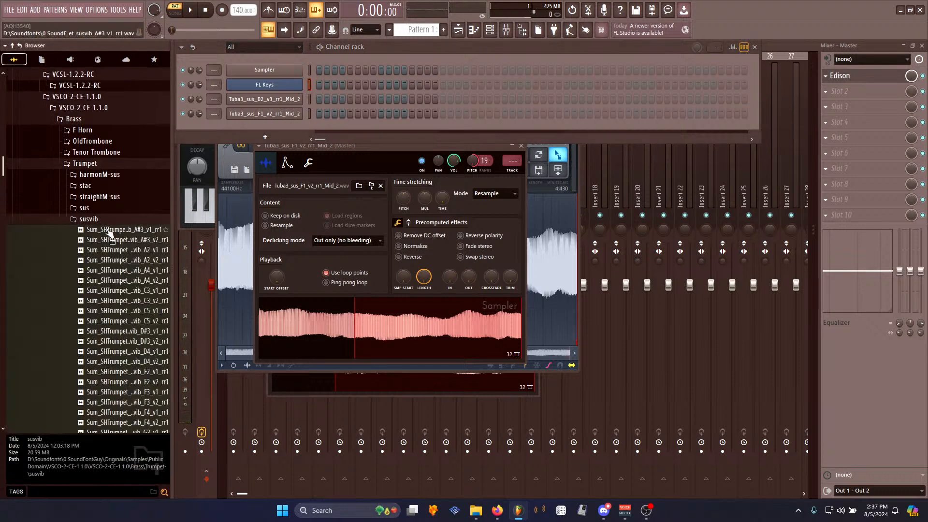
click(105, 219)
click(101, 208)
click(108, 220)
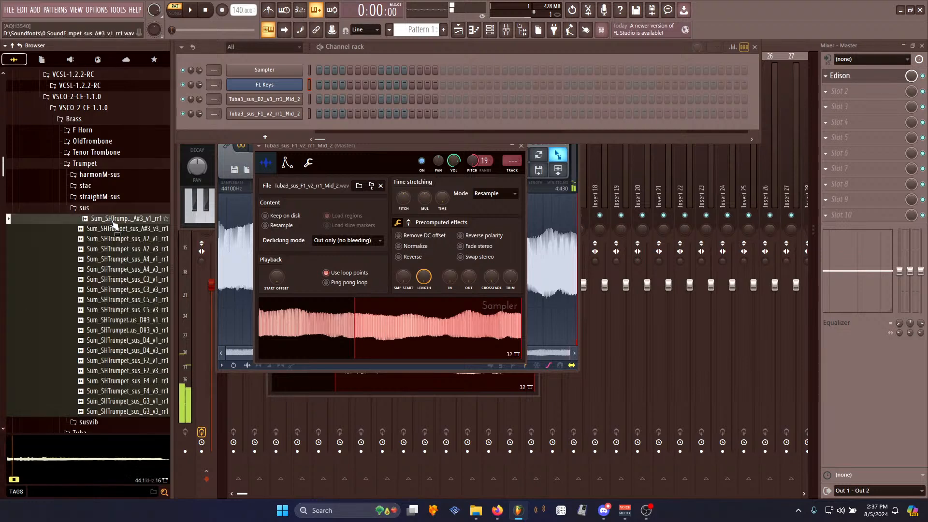
click(121, 279)
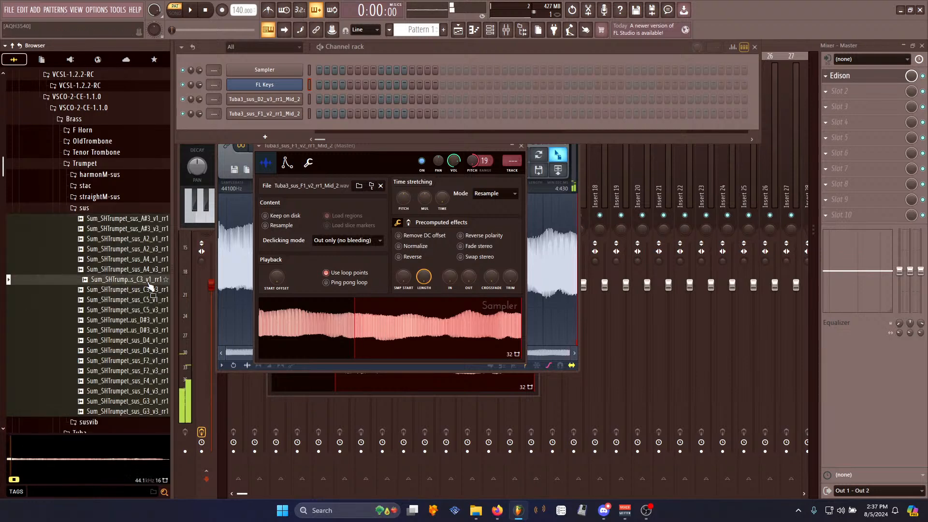
click(579, 370)
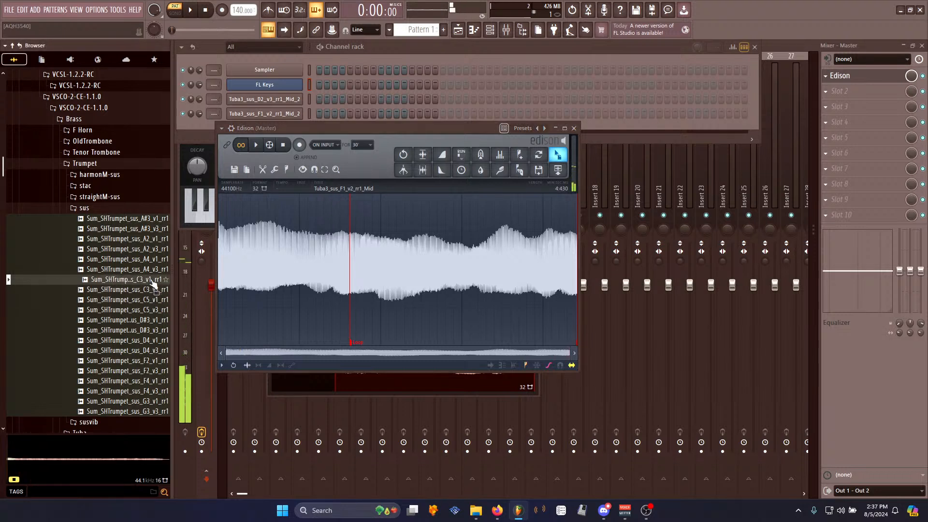
drag(140, 279, 335, 188)
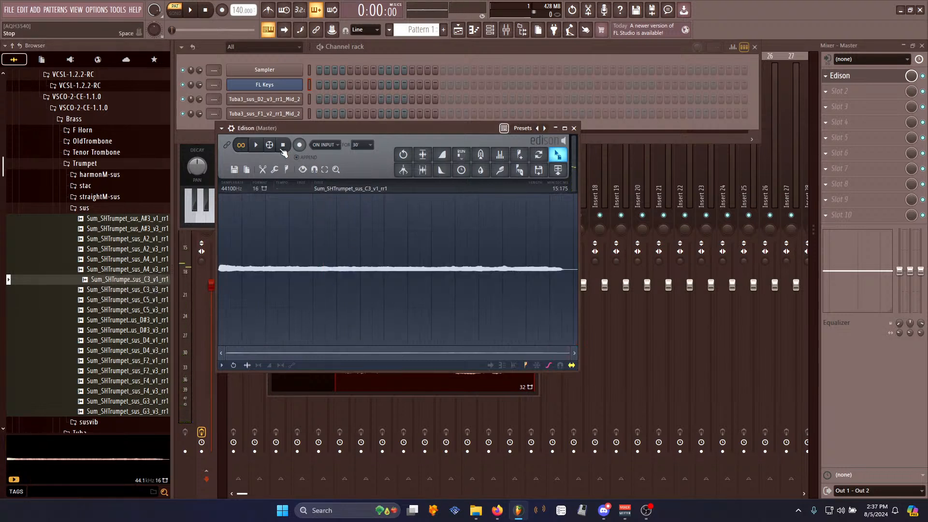
- Normalize the trumpet C3 v1 sample and play it back
key(ctrl+n)
key(alt+a)
key(Return)
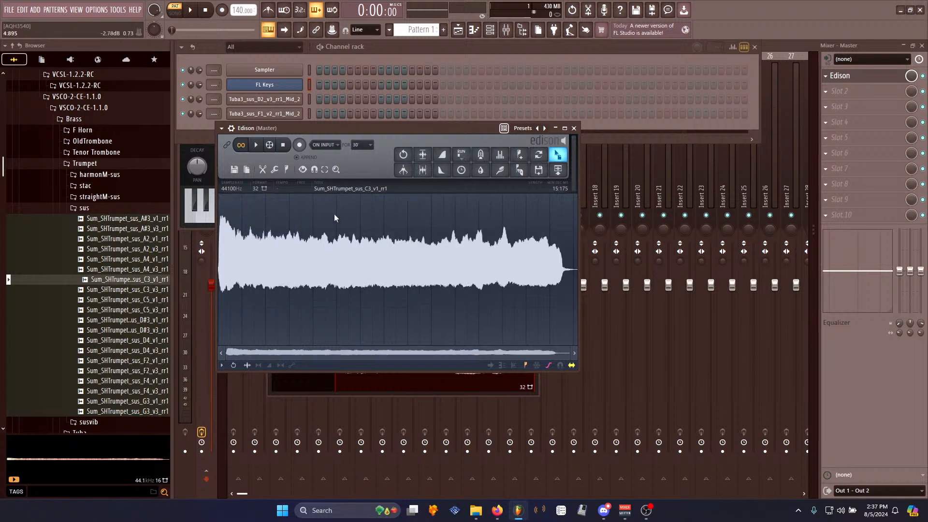
key(space)
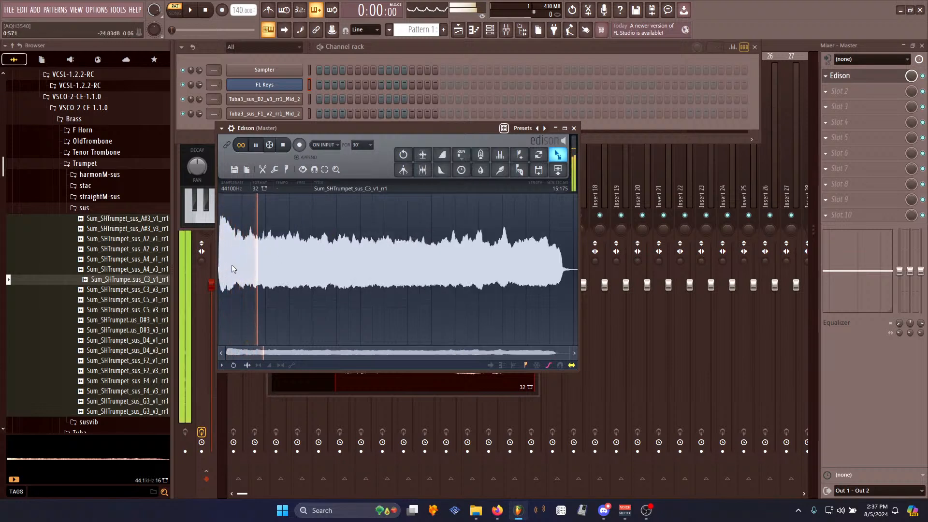
- Select the sustained section of the C3 v1 sample and create a loop with the Loop tuner
drag(347, 254, 247, 251)
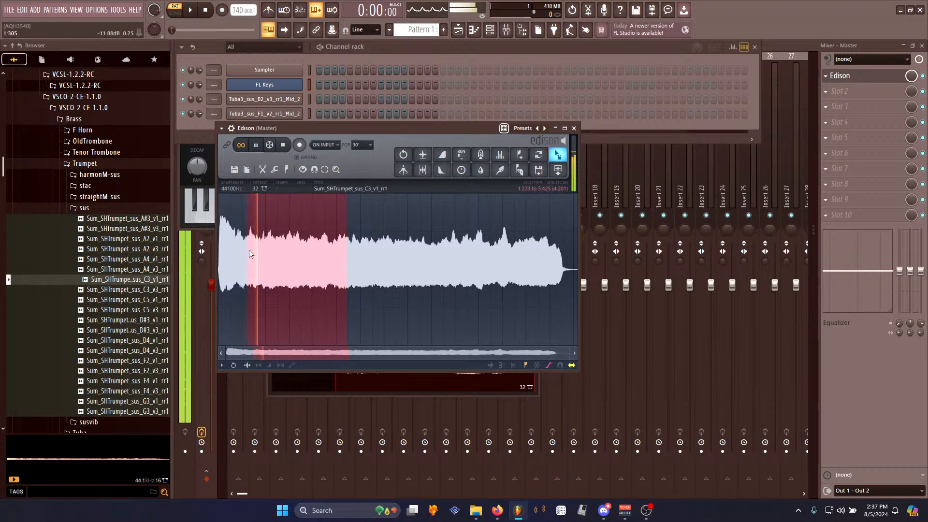
key(alt+l)
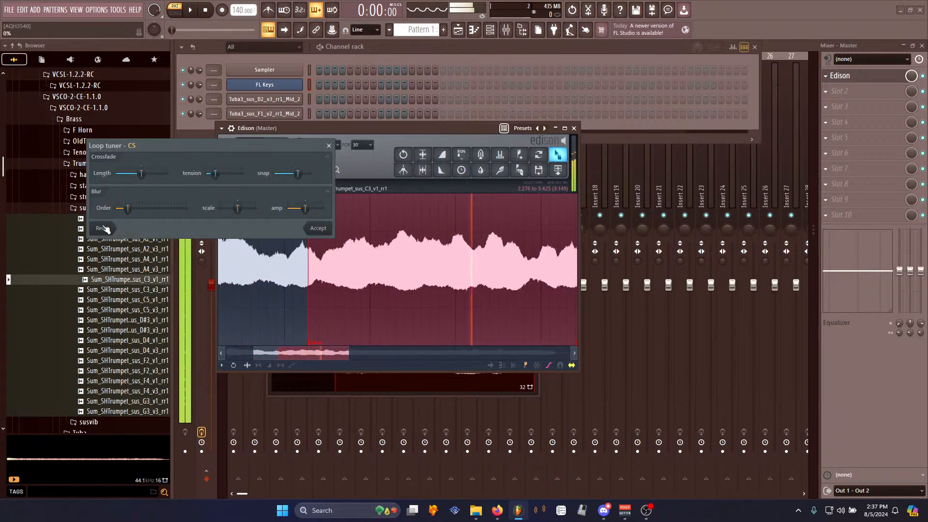
click(319, 228)
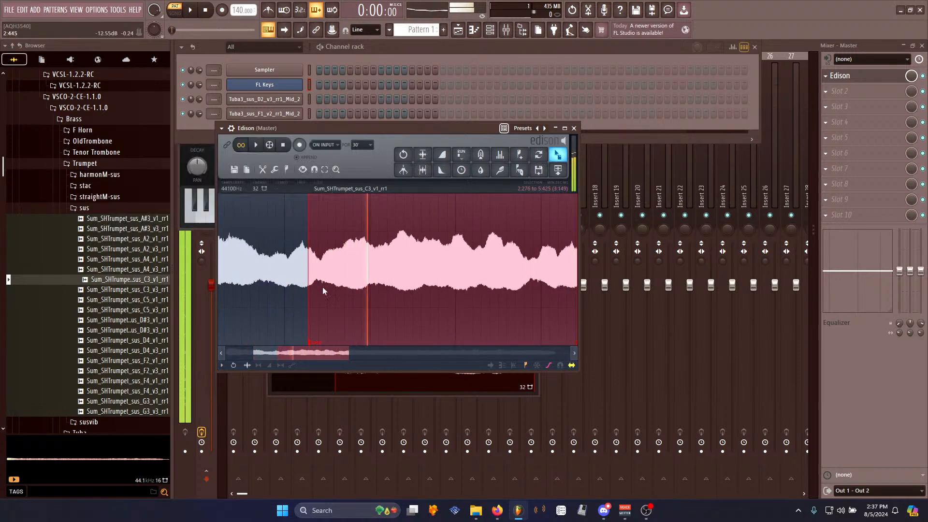
- Delete the part of the sample after the loop end
scroll(327, 287, down, 5)
drag(274, 271, 890, 288)
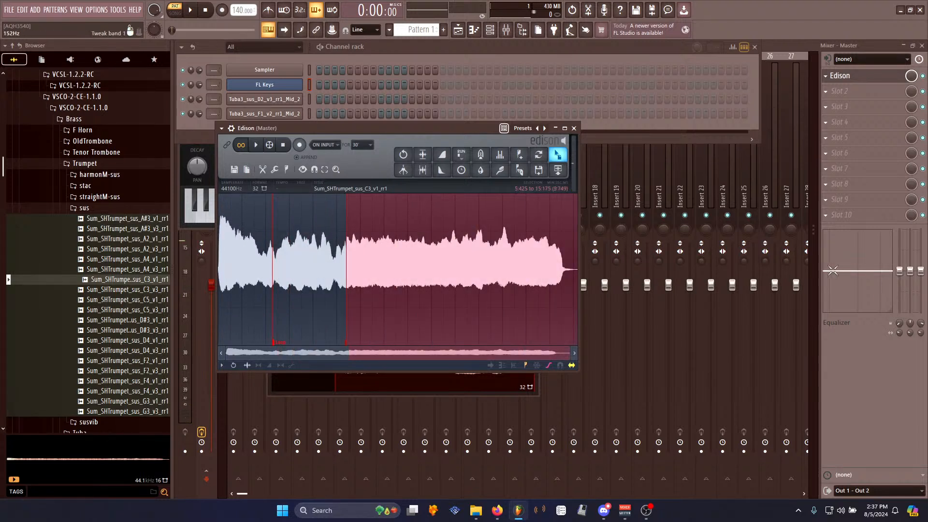
key(Delete)
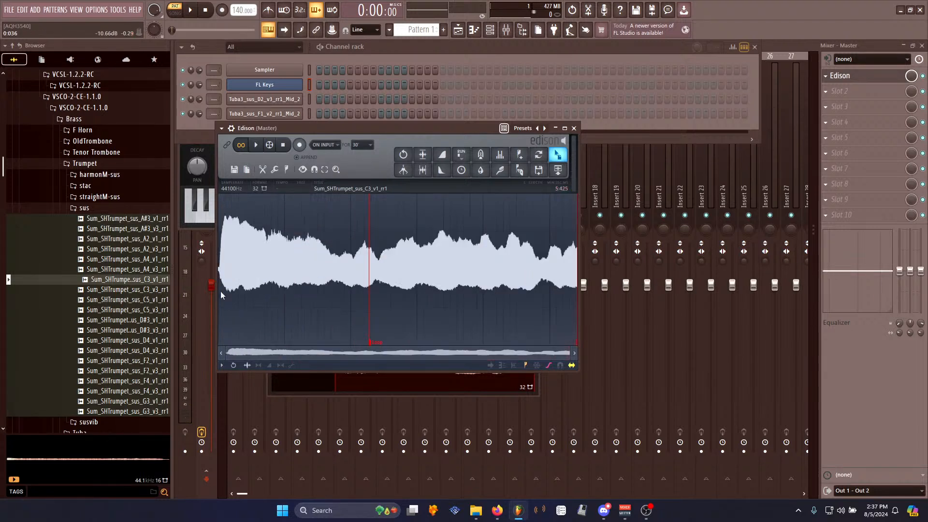
- Trim the start of the C3 v1 sample and play the result back
scroll(240, 314, up, 6)
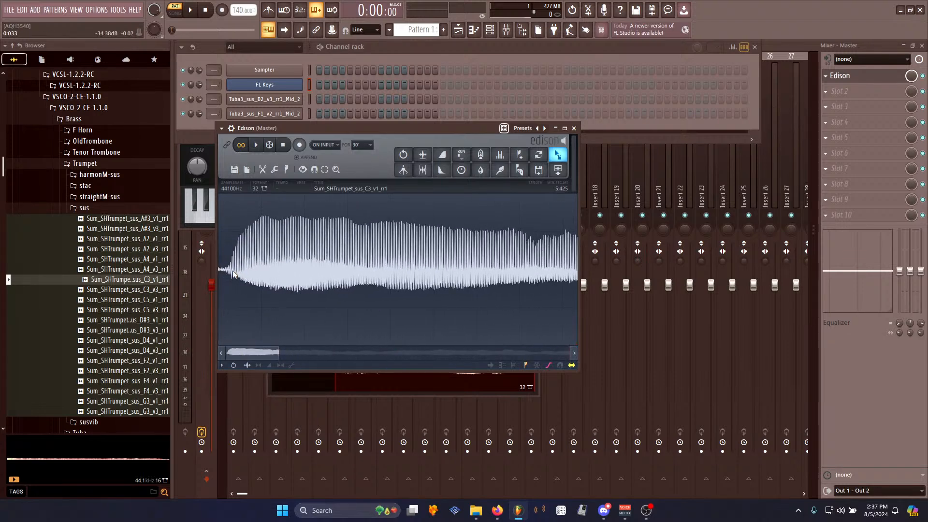
key(Delete)
right_click(309, 270)
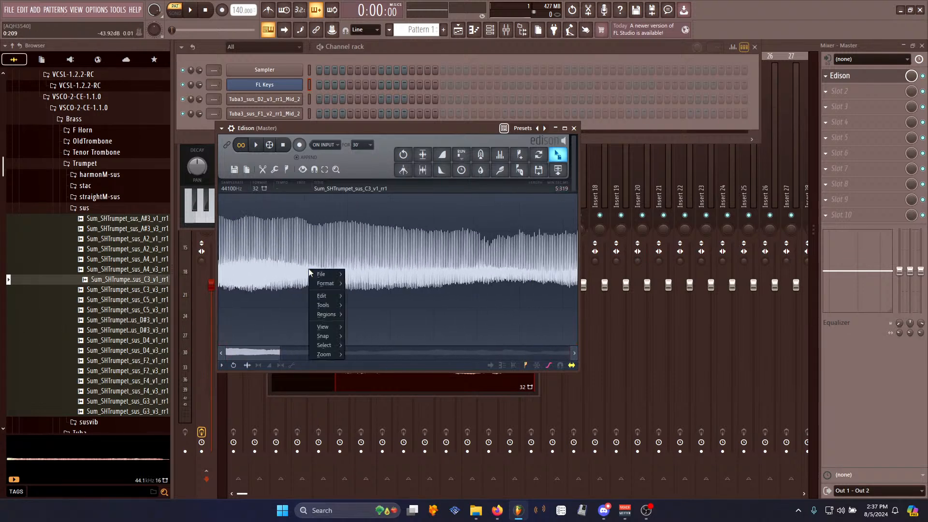
mouse_move(336, 306)
click(363, 352)
key(space)
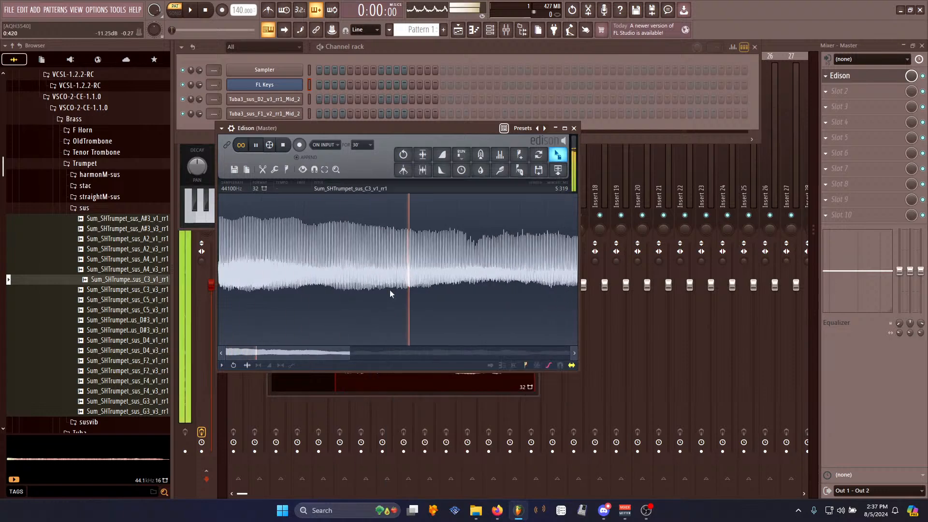
- Send the looped C3 v1 trumpet sample to the channel rack as a new channel
drag(558, 155, 202, 125)
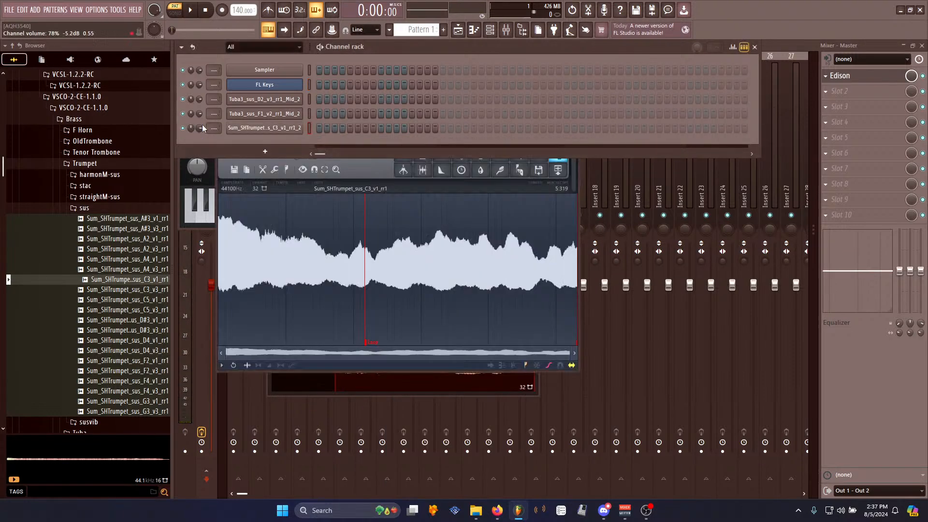
click(310, 112)
click(309, 126)
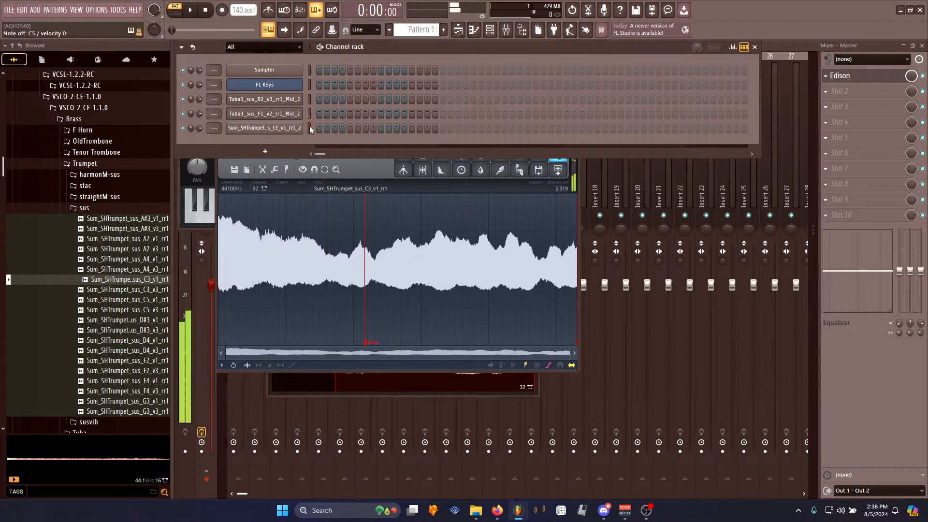
click(309, 99)
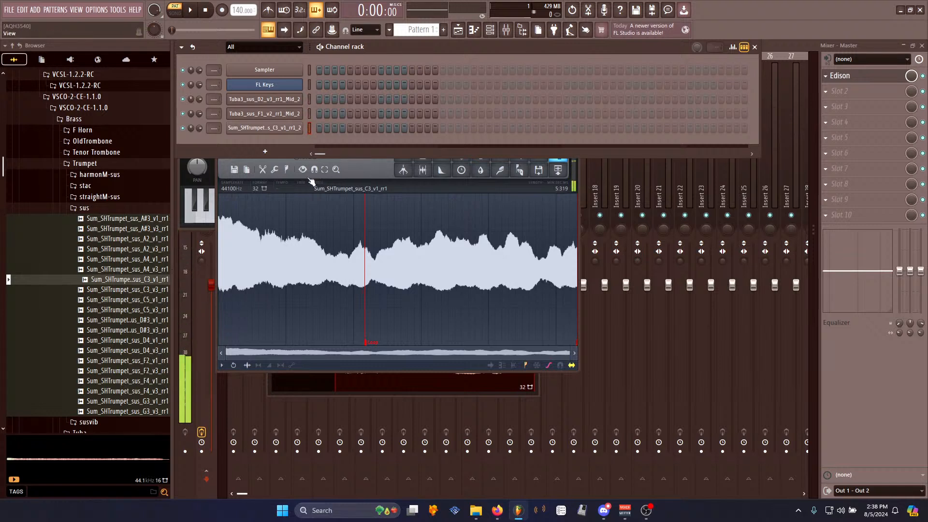
- Load Sum_SHTrumpet_sus_C3_v3_rr1 into Edison, loop its sustained section with the Loop tuner, and play it
drag(140, 290, 374, 262)
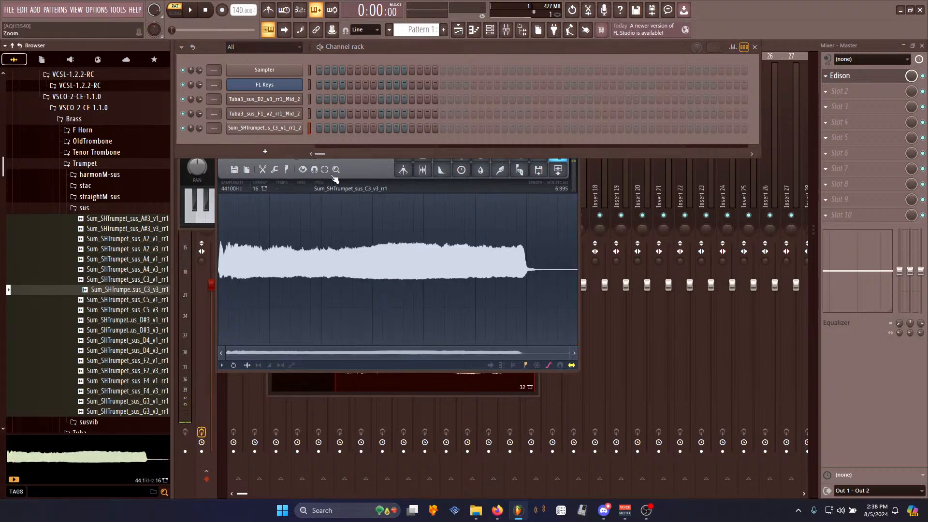
click(410, 191)
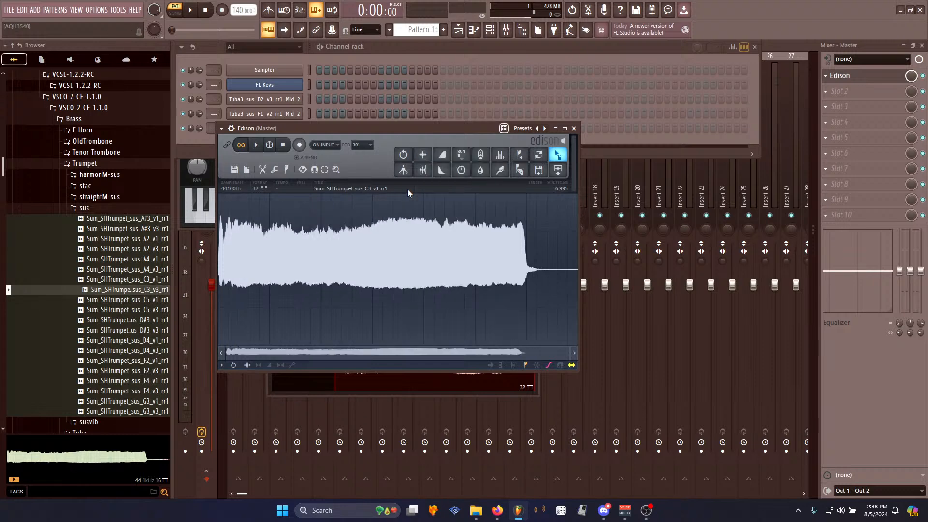
drag(264, 252, 410, 264)
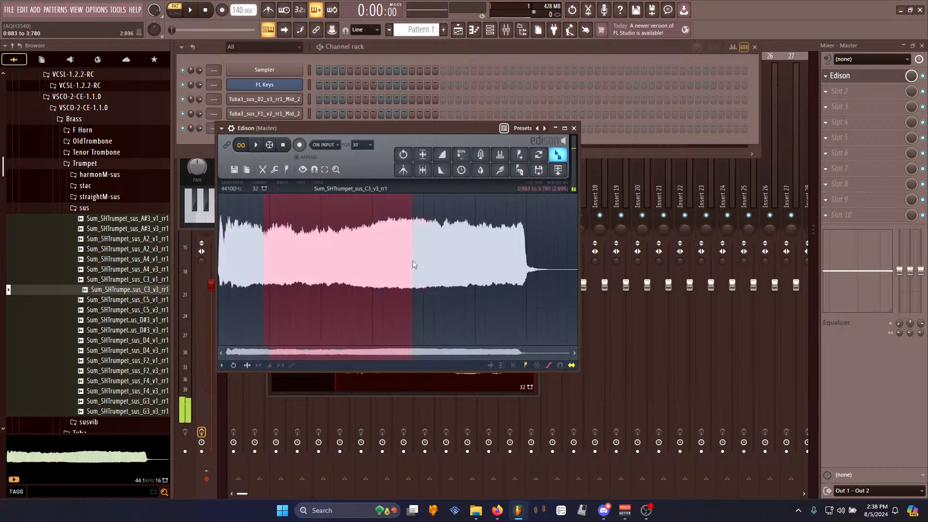
drag(494, 272, 497, 272)
key(ctrl+l)
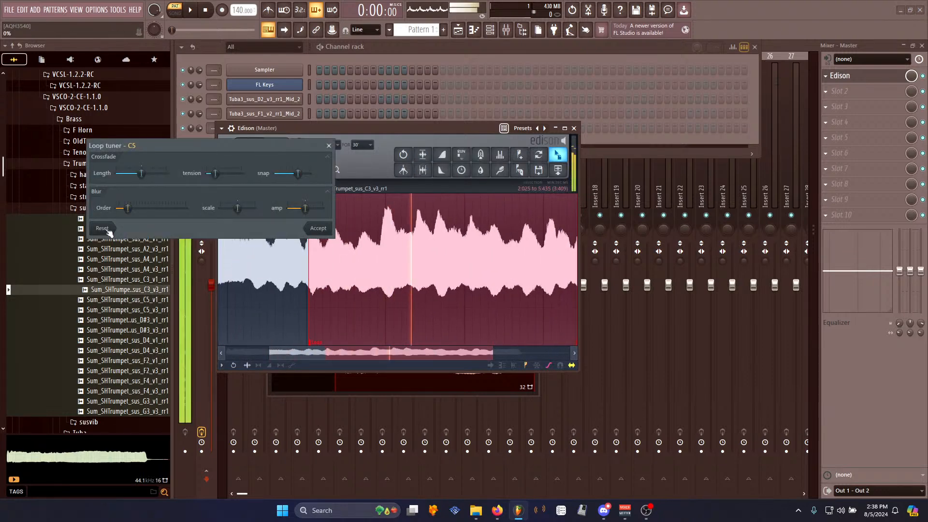
click(318, 227)
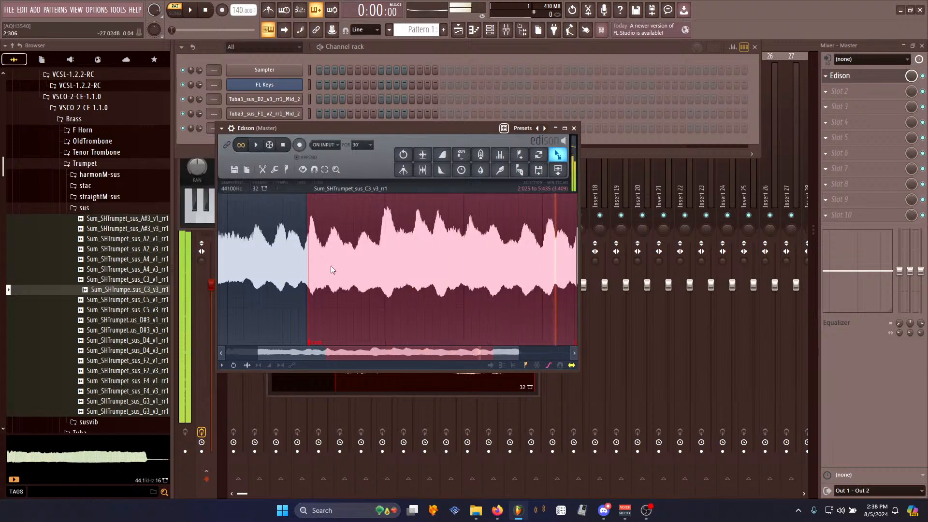
key(space)
- Delete the C3 v3 sample's tail after the loop end and normalize it
scroll(329, 263, down, 2)
drag(497, 271, 920, 289)
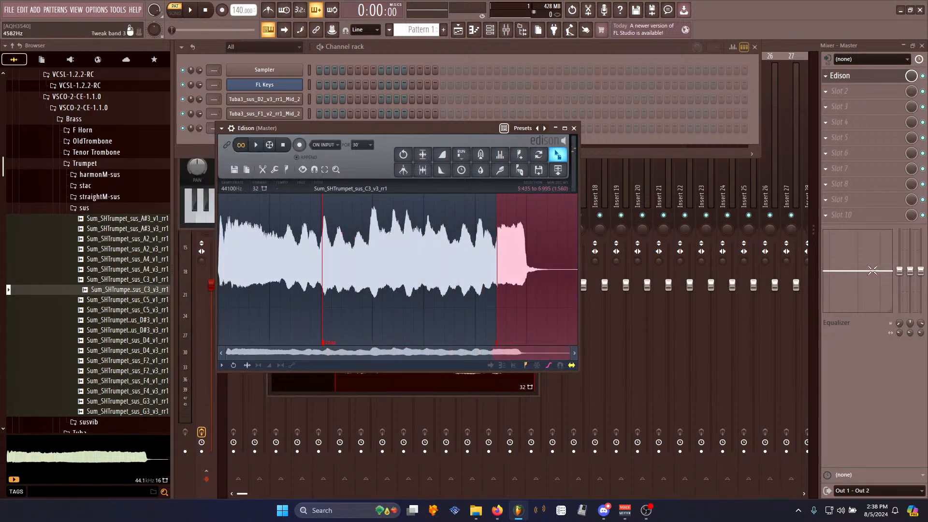
key(Delete)
key(ctrl+n)
key(ctrl+Down)
- Send the looped C3 v3 trumpet sample to the channel rack as a new channel
drag(434, 126, 451, 176)
drag(575, 203, 297, 142)
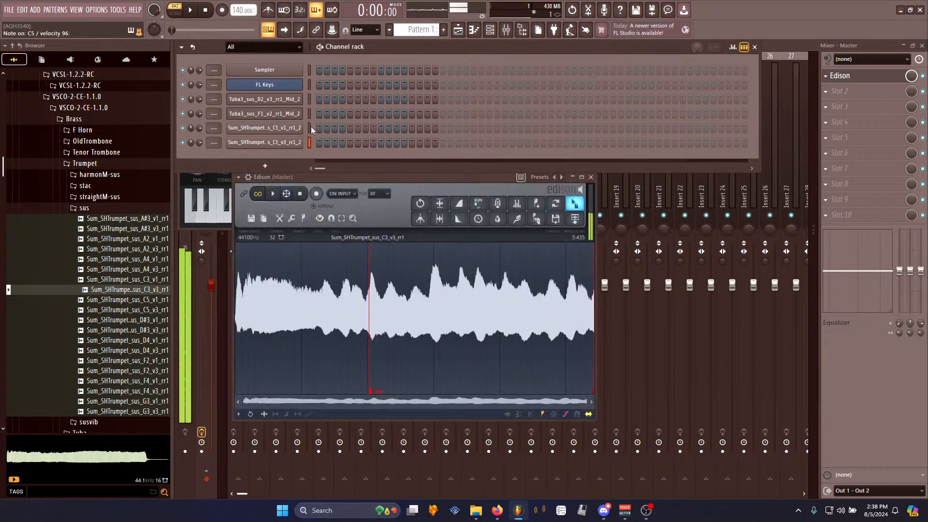
- Apply Declick in to the start of the C3 v3 sample and send it again to its channel
drag(256, 306, 193, 301)
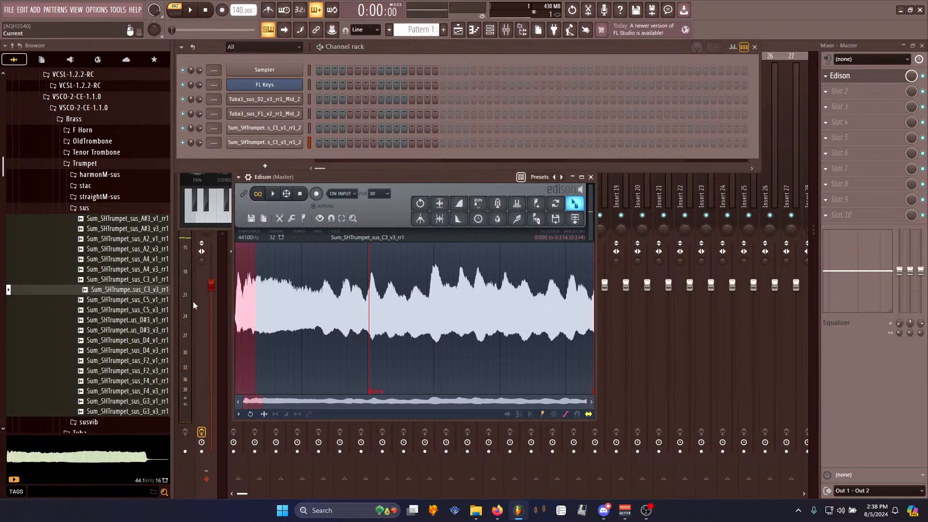
right_click(289, 313)
mouse_move(306, 349)
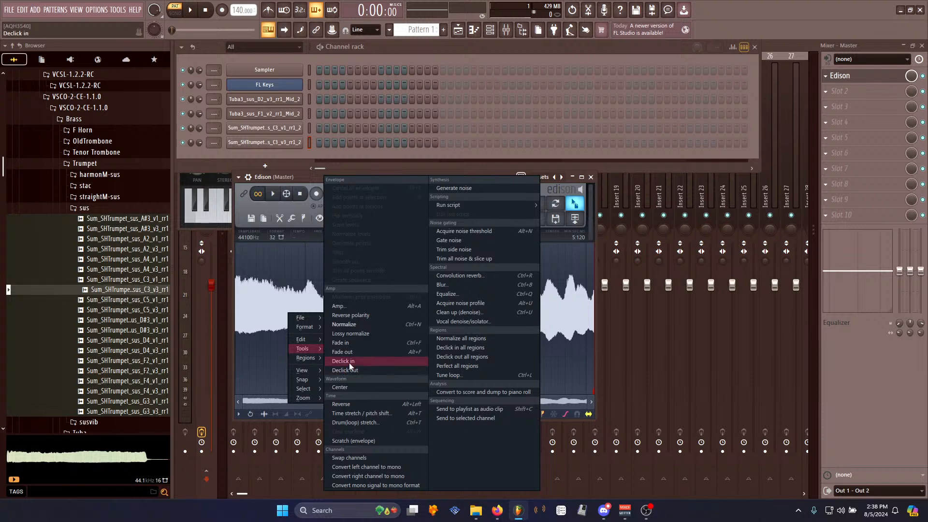
click(352, 362)
drag(574, 206, 275, 141)
click(311, 127)
click(309, 100)
click(309, 144)
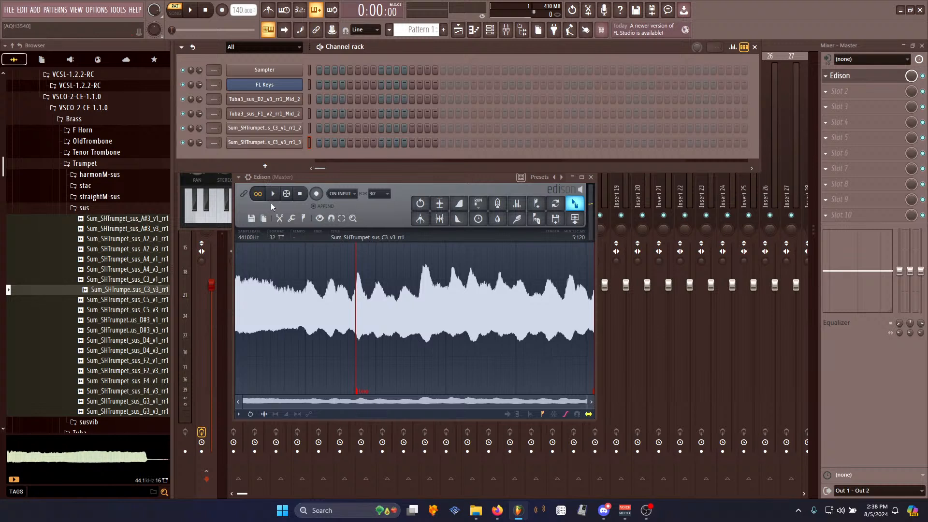
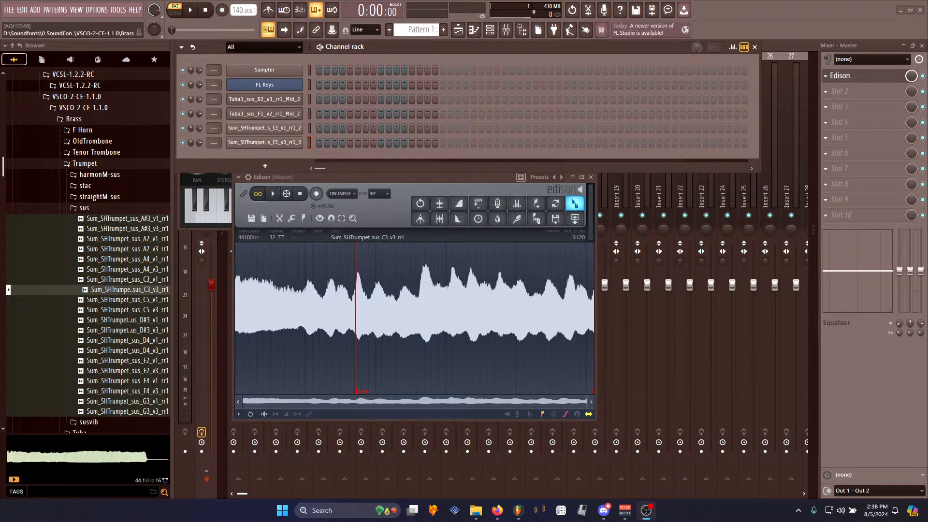
- Preview several trumpet sustain samples and load Sum_SHTrumpet_sus_D4_v3_rr1 into Edison
drag(400, 175, 453, 221)
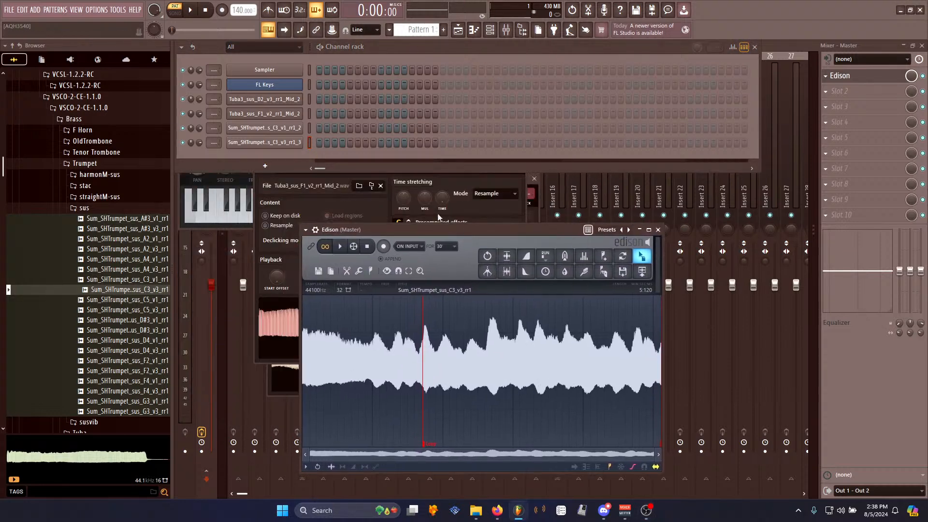
click(127, 300)
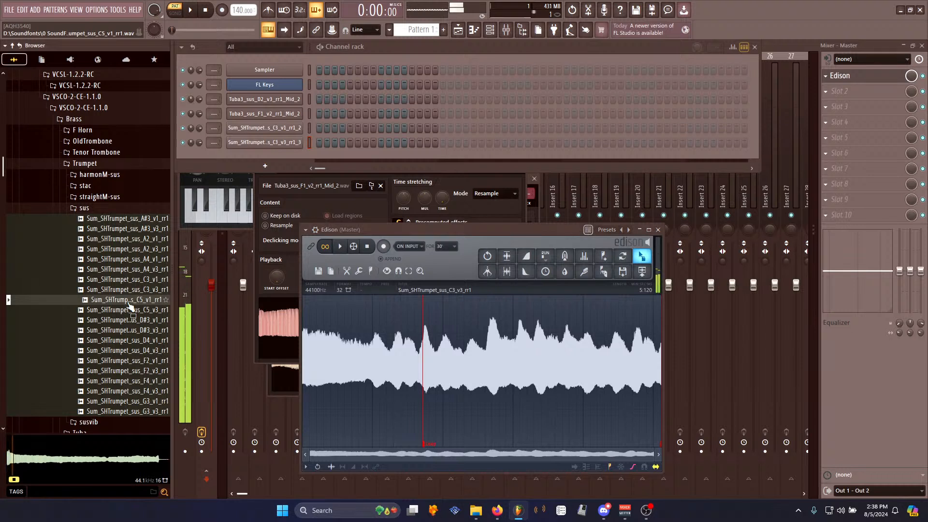
click(131, 311)
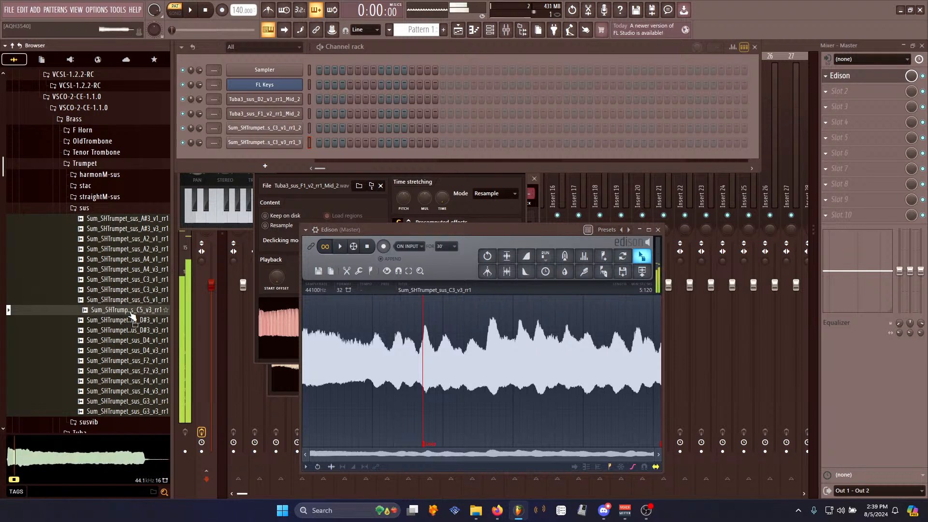
click(136, 321)
click(140, 330)
click(154, 340)
drag(156, 350, 434, 392)
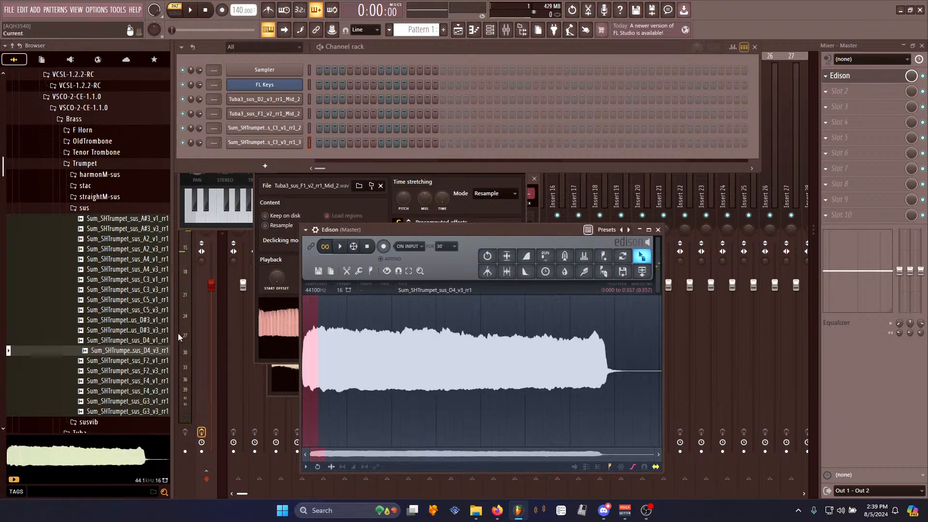
- Apply Declick in to the start of the D4 v3 sample
right_click(400, 356)
mouse_move(414, 392)
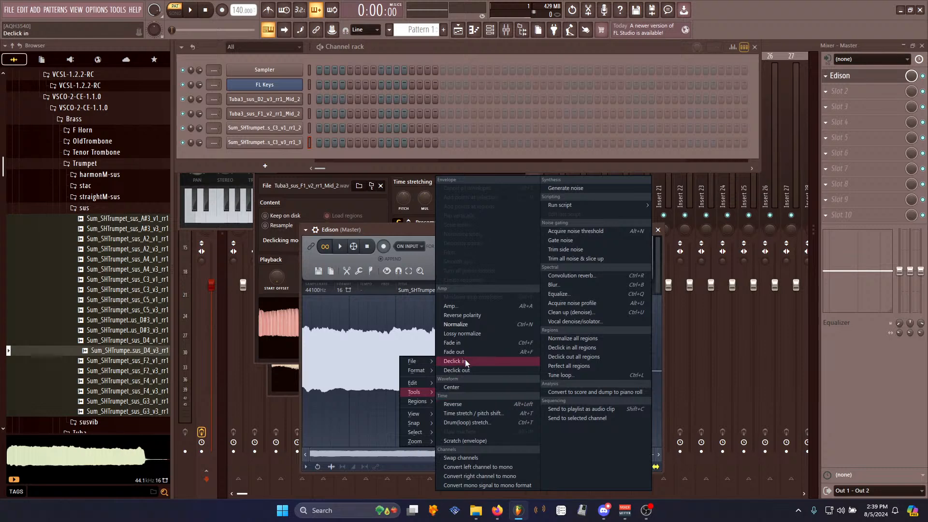
click(465, 361)
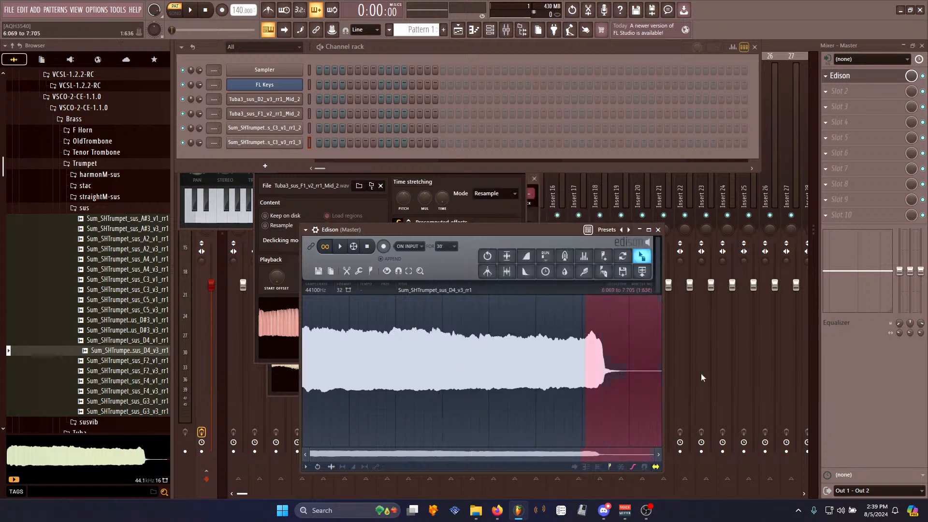
- Delete the sample's selected tail, normalize it, and play it back
key(Delete)
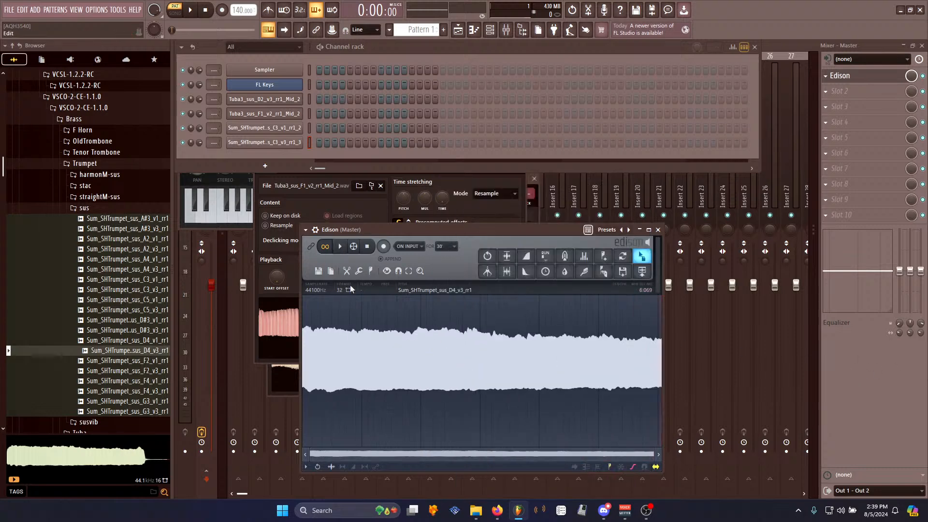
key(ctrl+n)
key(alt+a)
key(Return)
key(space)
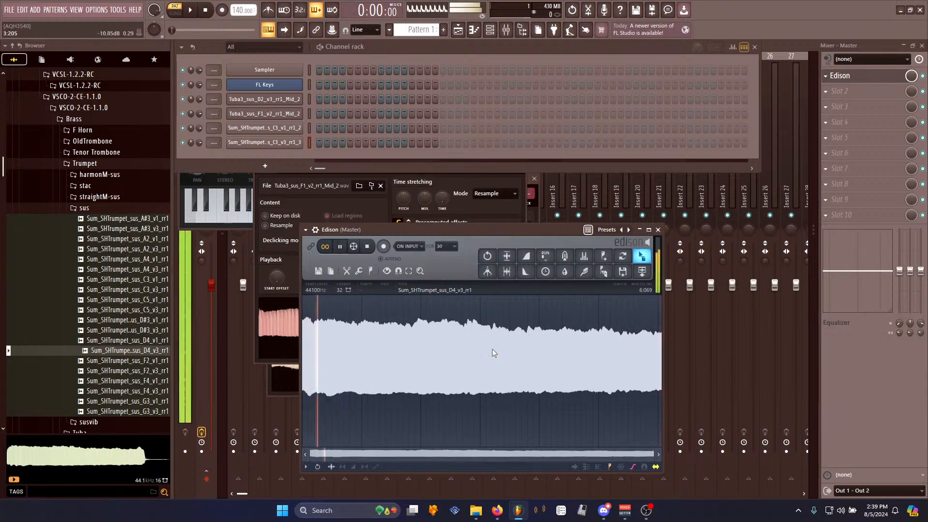
key(space)
- Select the sustained section and set it as the loop region
drag(326, 346, 645, 363)
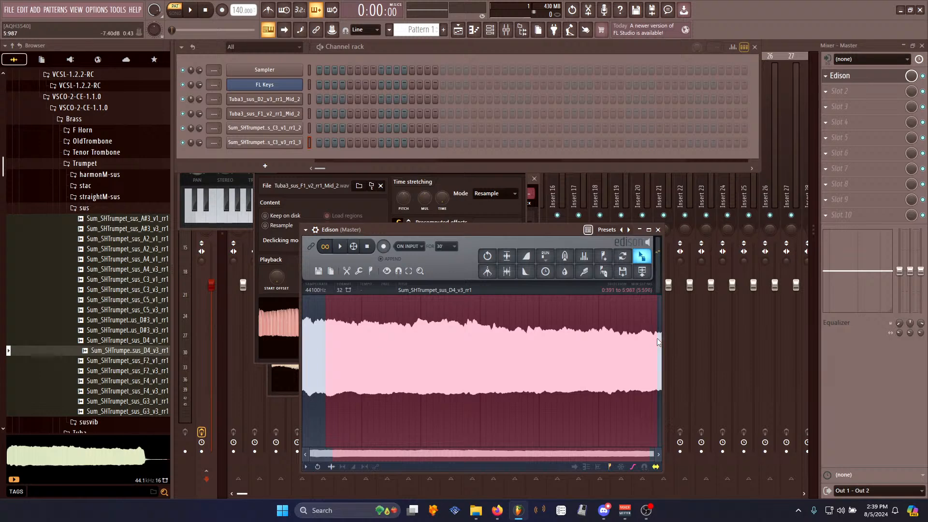
key(alt+l)
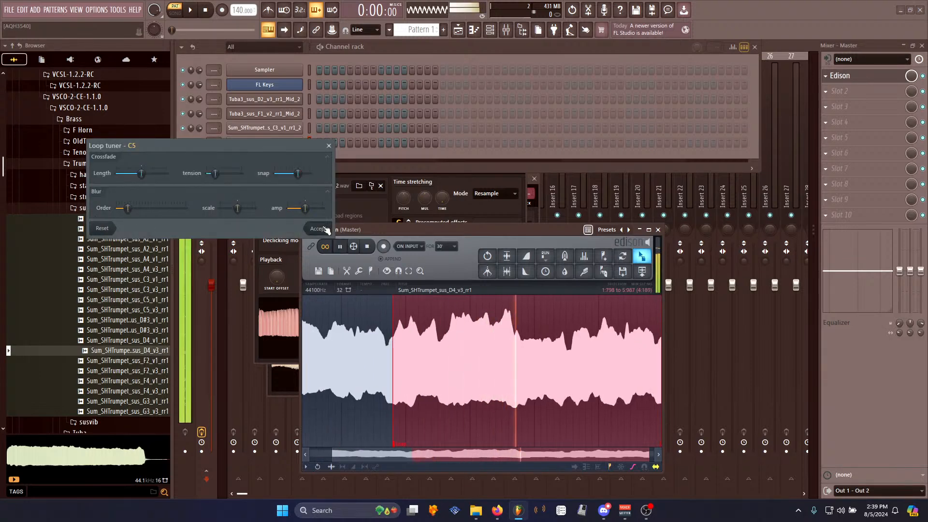
click(319, 229)
click(408, 370)
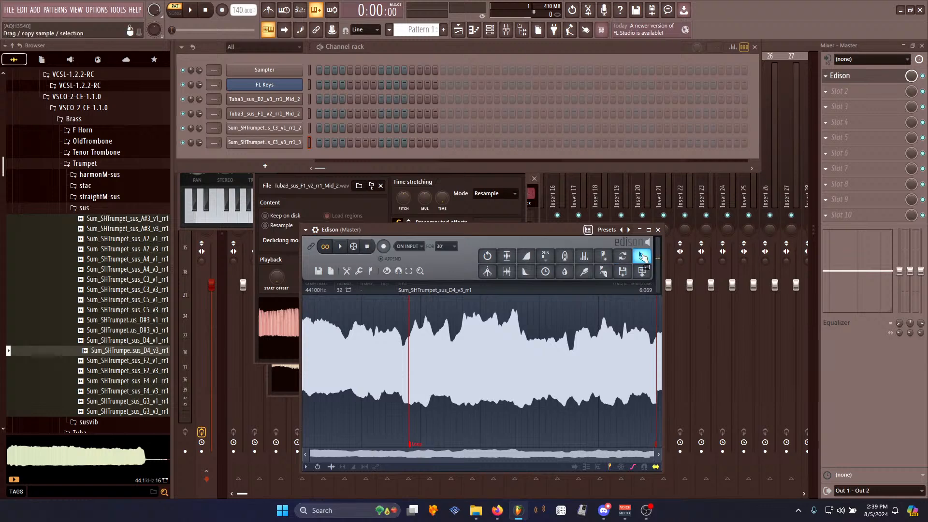
- Send the looped D4 v3 sample to the channel rack as a new channel and play a note
drag(641, 256, 301, 188)
drag(242, 153, 246, 156)
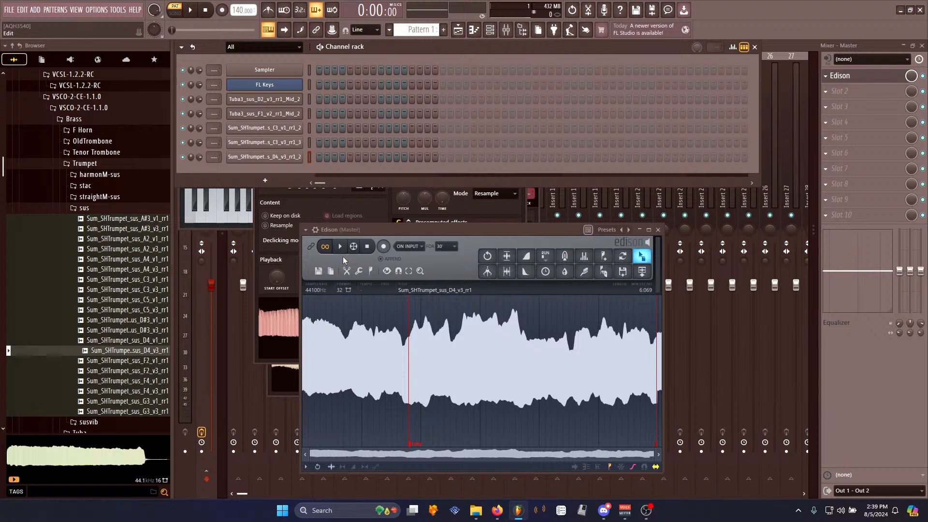
key(q)
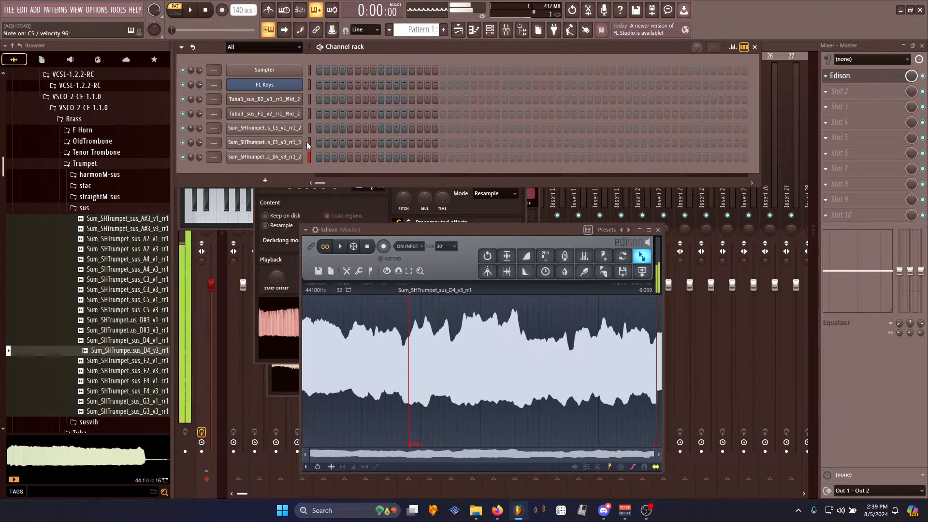
- Audition the trumpet channels by selecting each one in turn
click(309, 141)
click(309, 157)
click(307, 85)
click(308, 156)
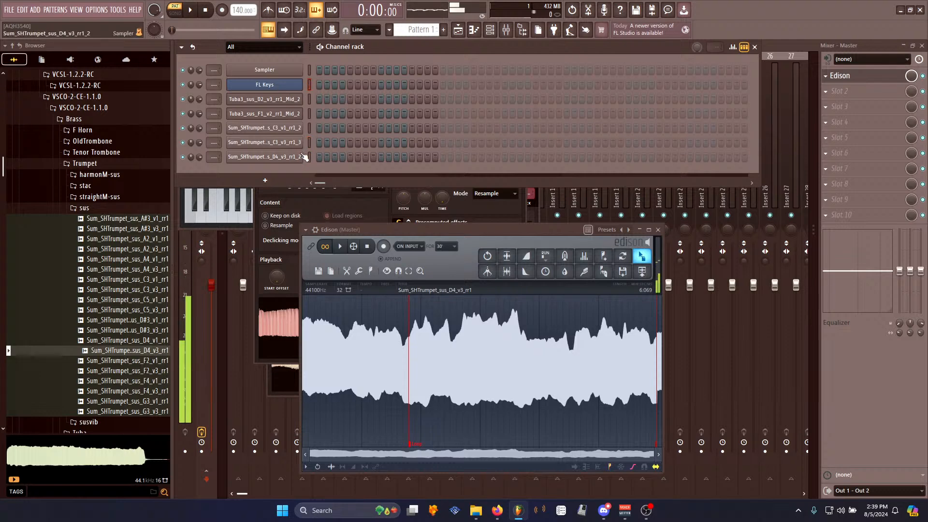
- Open the D4 v3 channel's sampler settings and adjust its pitch knob range
click(287, 157)
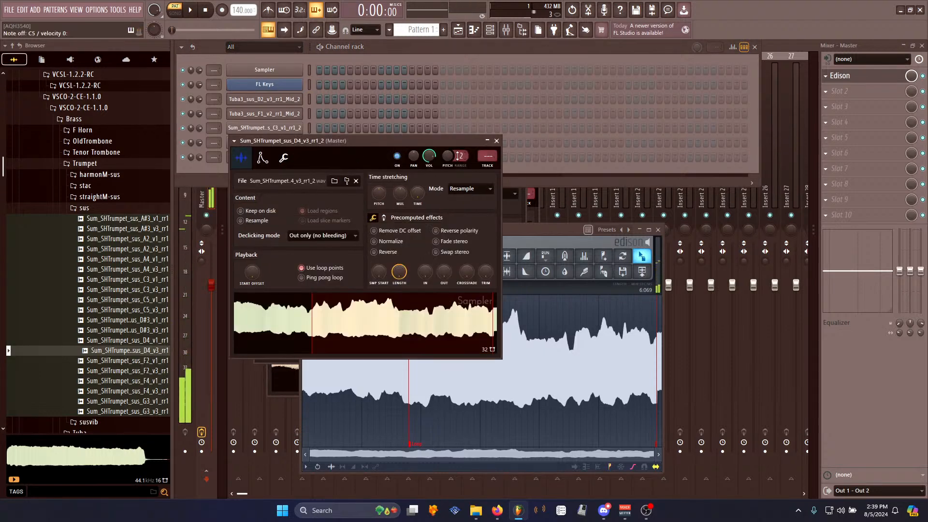
scroll(462, 154, up, 9)
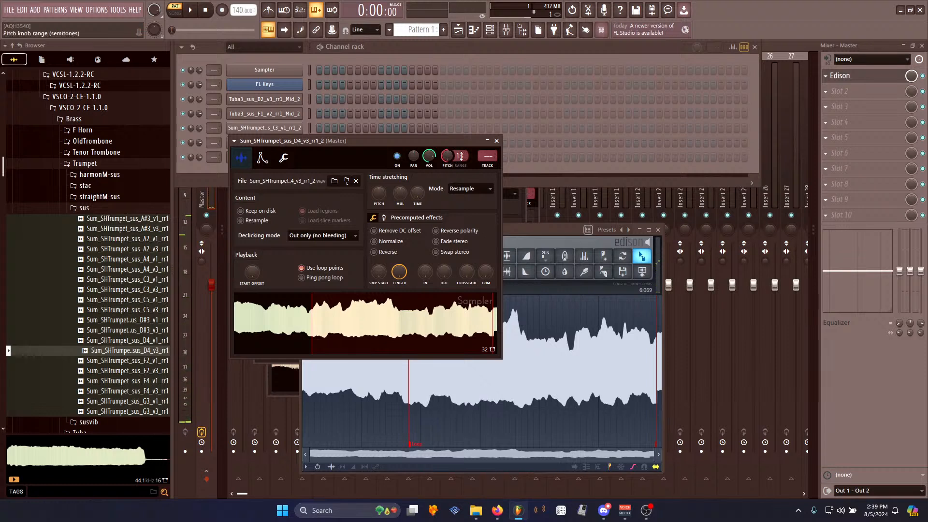
click(312, 86)
click(281, 157)
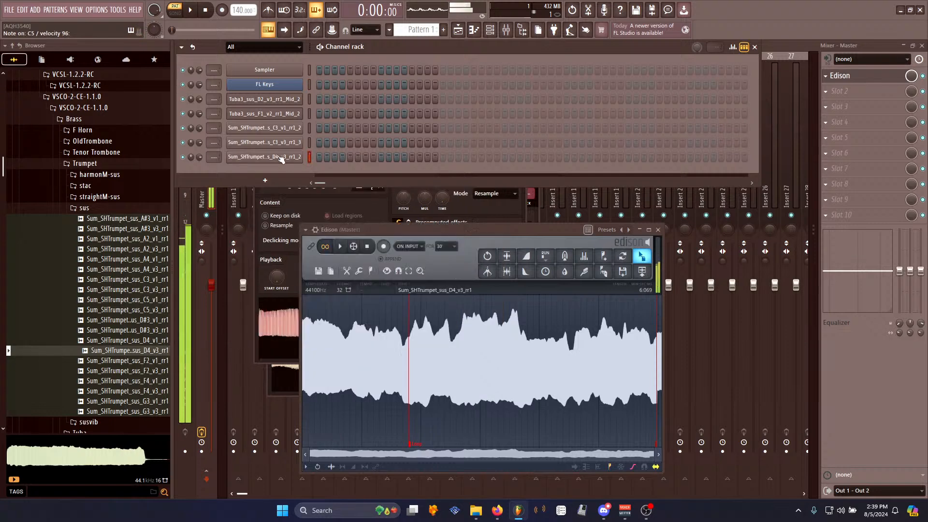
click(282, 157)
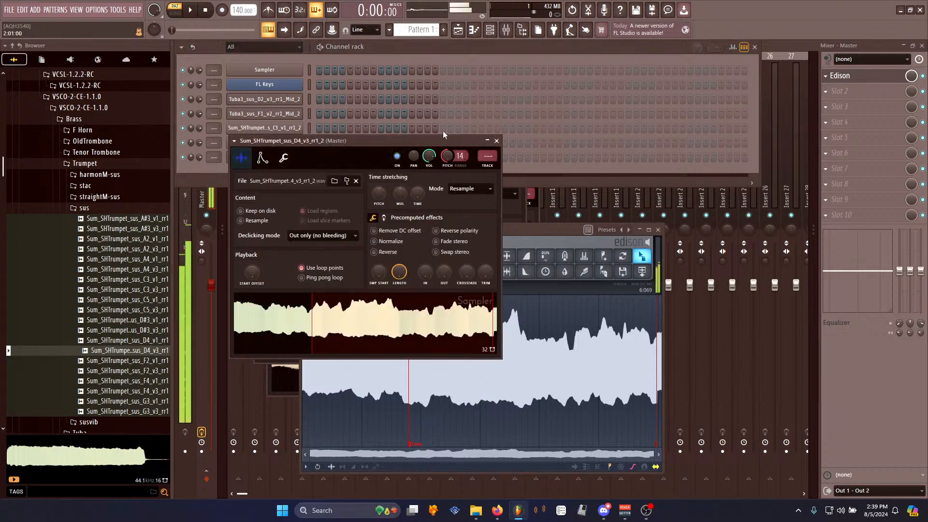
- Audition the tuba and trumpet channels by selecting each one in turn
click(304, 103)
click(309, 112)
click(309, 126)
click(309, 144)
click(308, 156)
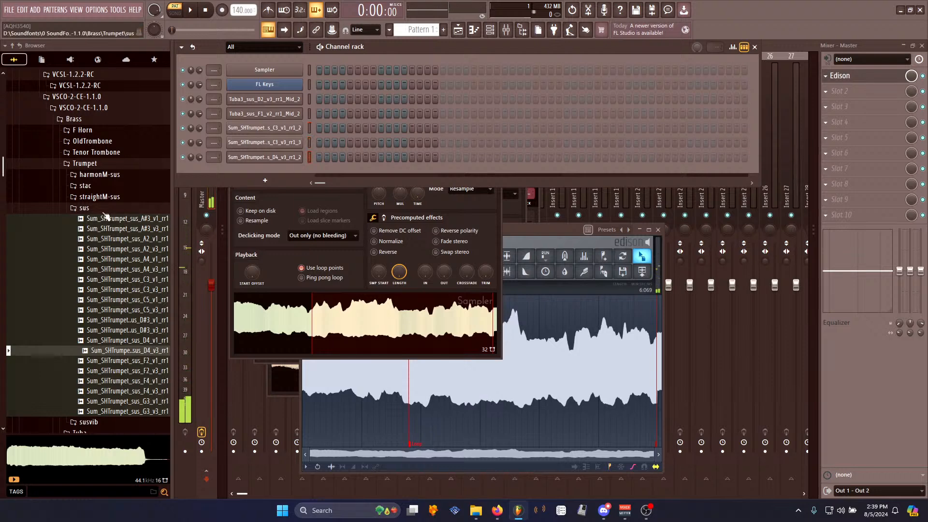
- Open the Tenor Trombone vib folder, preview samples, and load tenortbn_vib_C3_v1_1 into Edison
click(87, 208)
click(89, 163)
click(101, 153)
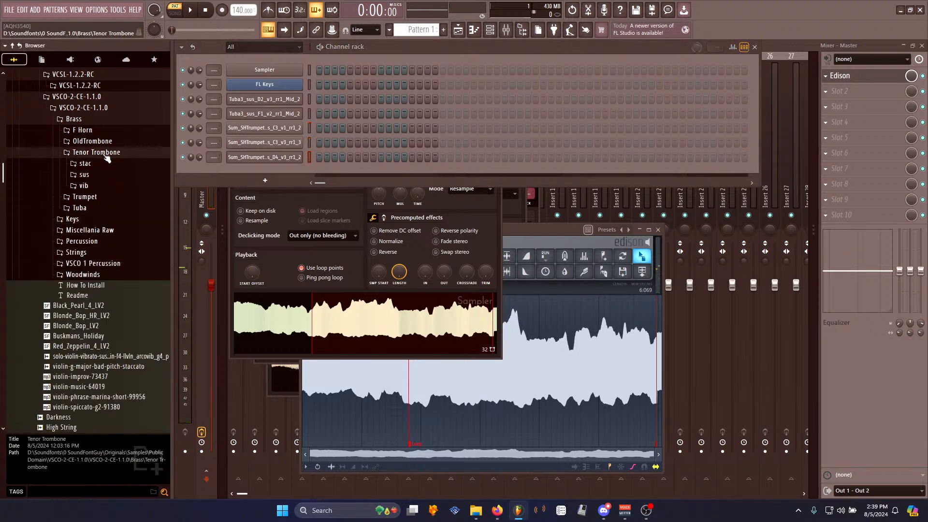
click(102, 187)
click(125, 248)
click(128, 237)
click(130, 227)
click(133, 217)
drag(133, 227, 434, 327)
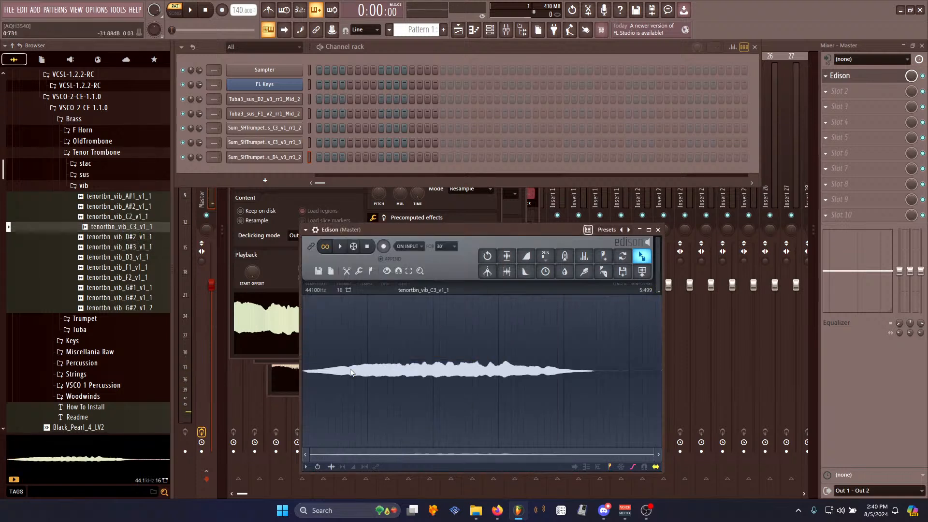
- Trim the trombone sample to its selection and normalize it
key(ctrl+Delete)
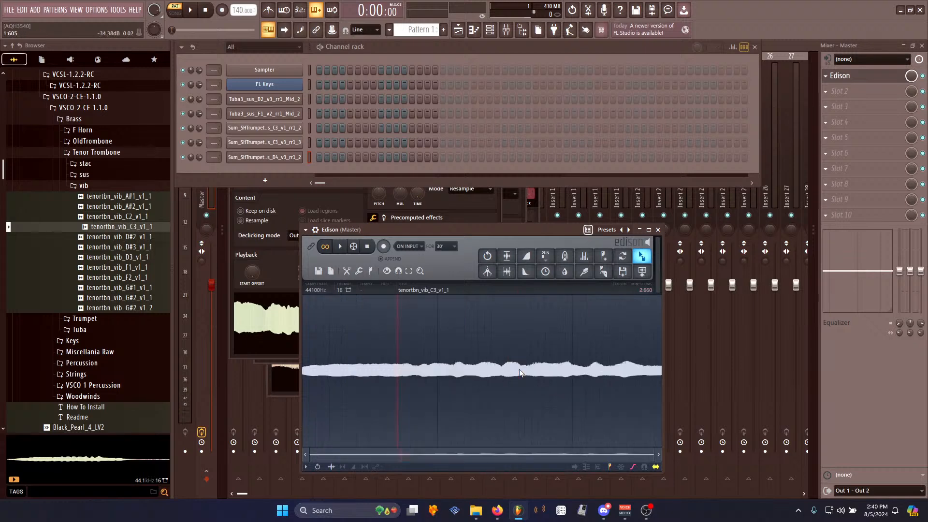
key(ctrl+n)
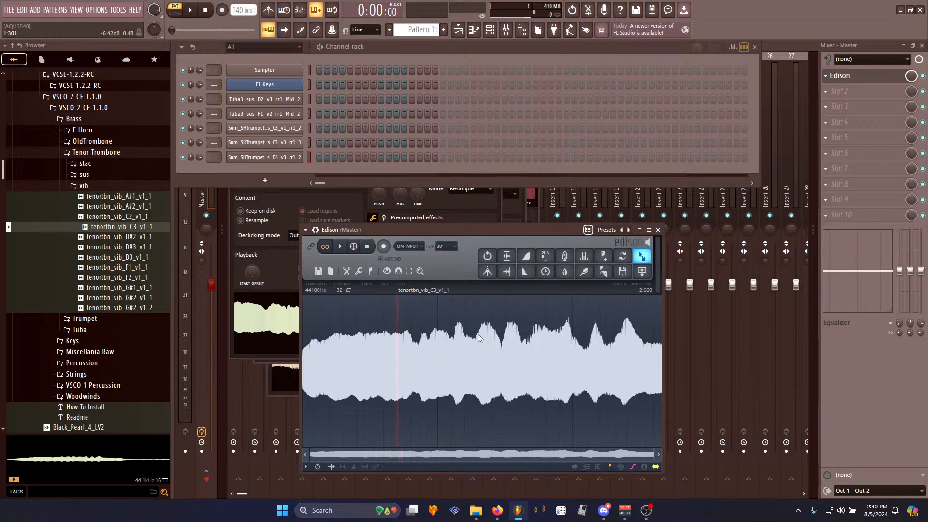
- Tune the trombone loop with the Loop tuner, resetting its Blur settings before accepting
key(ctrl+l)
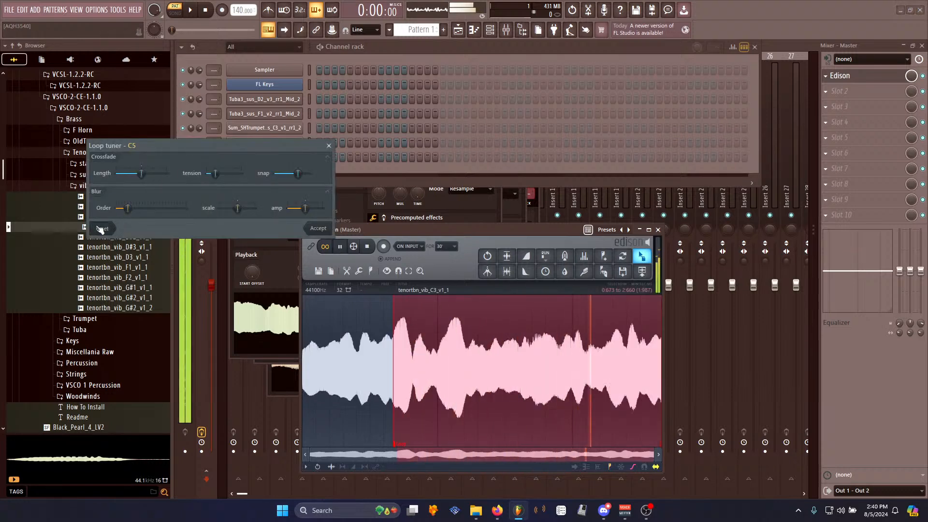
drag(128, 208, 117, 208)
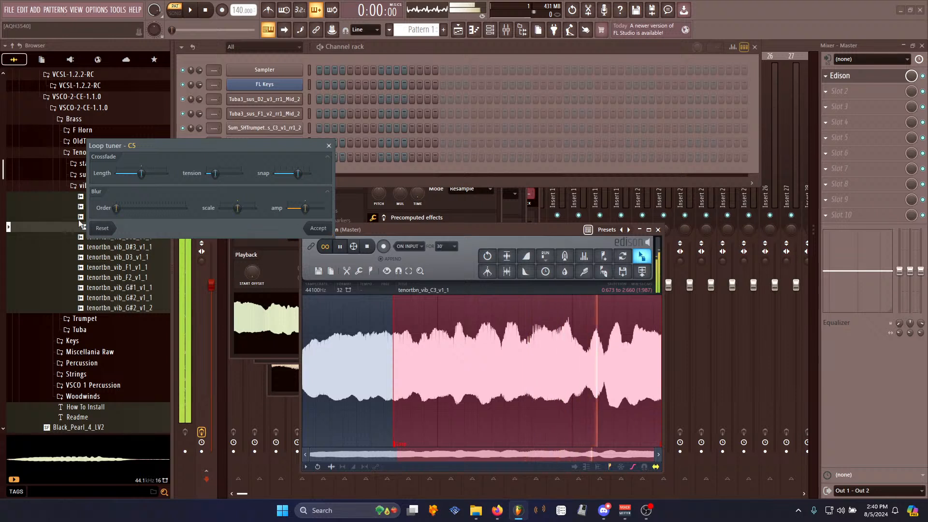
drag(121, 209, 193, 206)
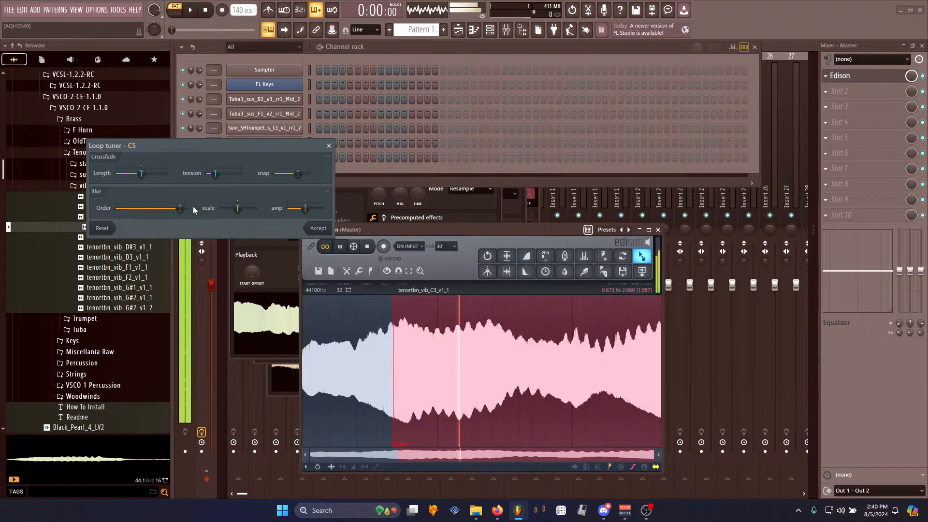
click(102, 229)
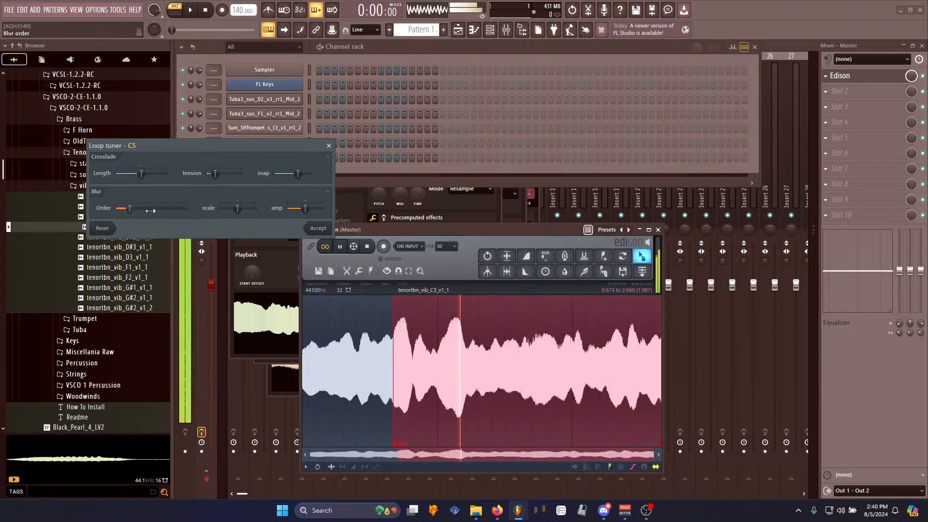
click(328, 229)
click(355, 352)
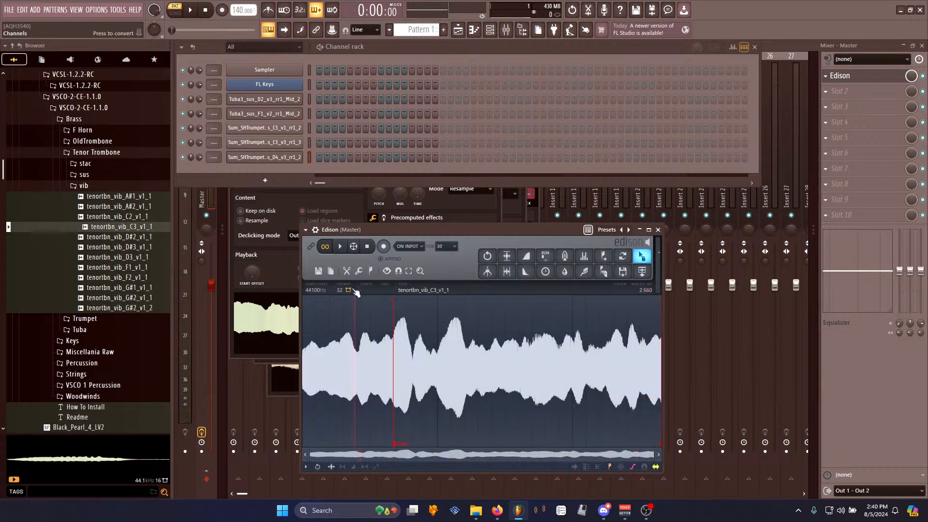
- Select the whole trombone sample and apply Declick in
key(ctrl+a)
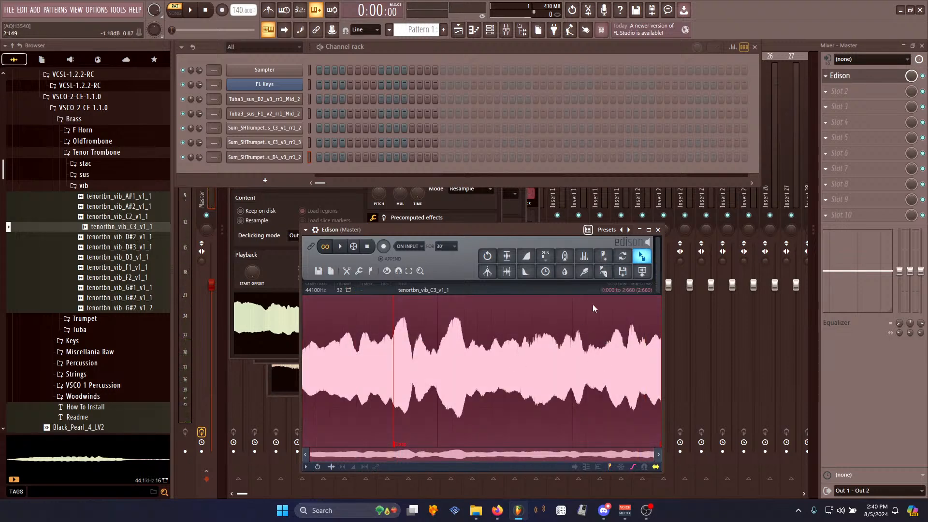
right_click(535, 361)
mouse_move(550, 396)
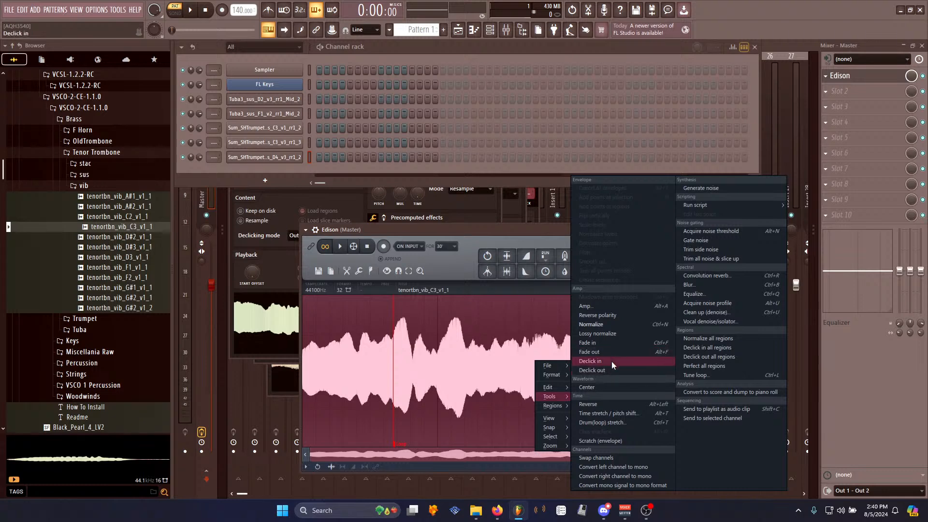
click(611, 360)
- Send the trombone sample to the channel rack as a new channel and play notes on it
drag(311, 246, 294, 205)
drag(265, 170, 304, 174)
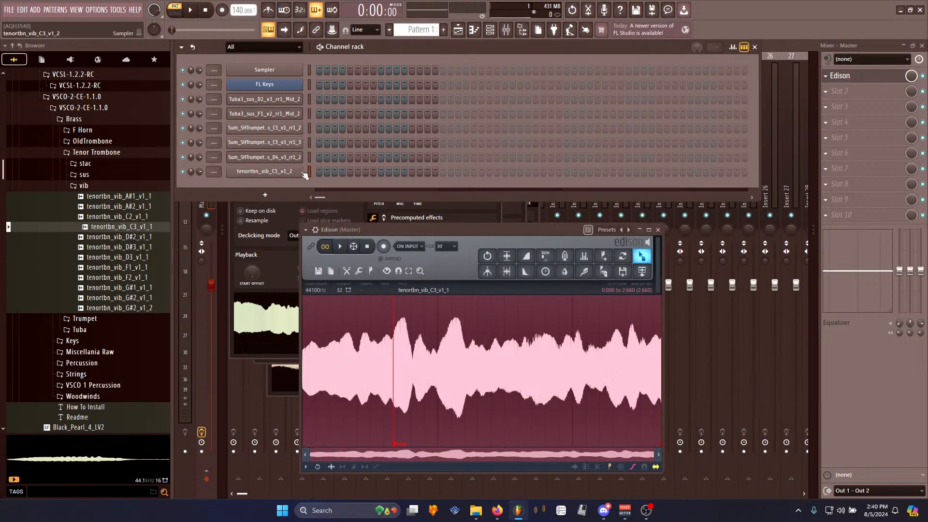
key(z)
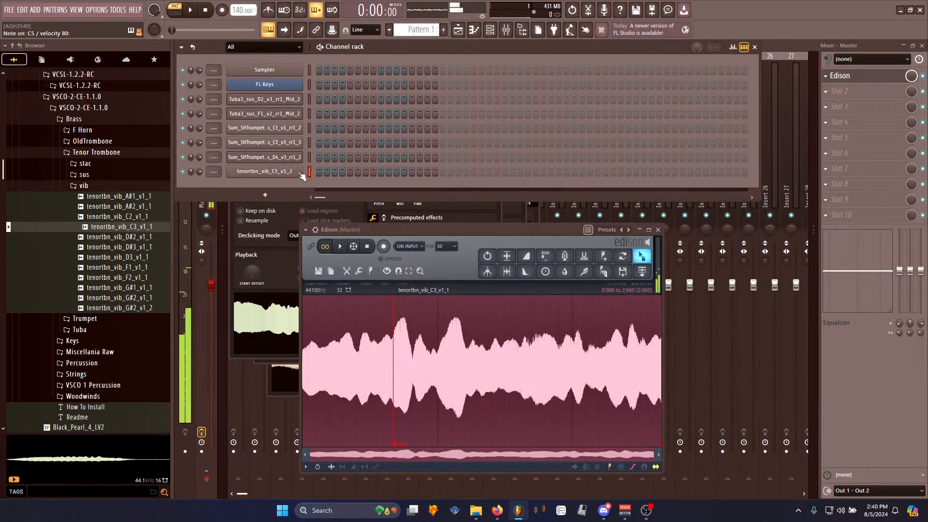
key(z)
key(z)
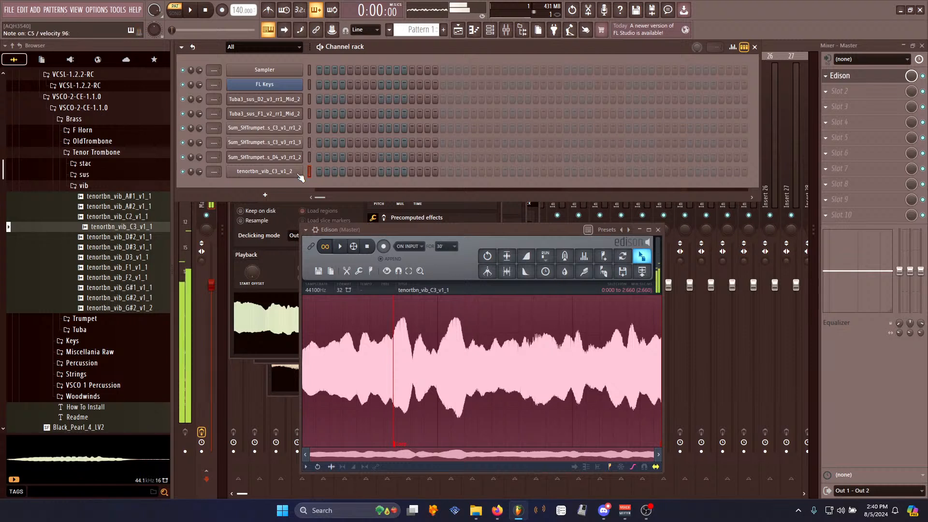
- Audition the tuba, trumpet and trombone channels by selecting each one in turn
click(310, 142)
click(310, 104)
click(309, 172)
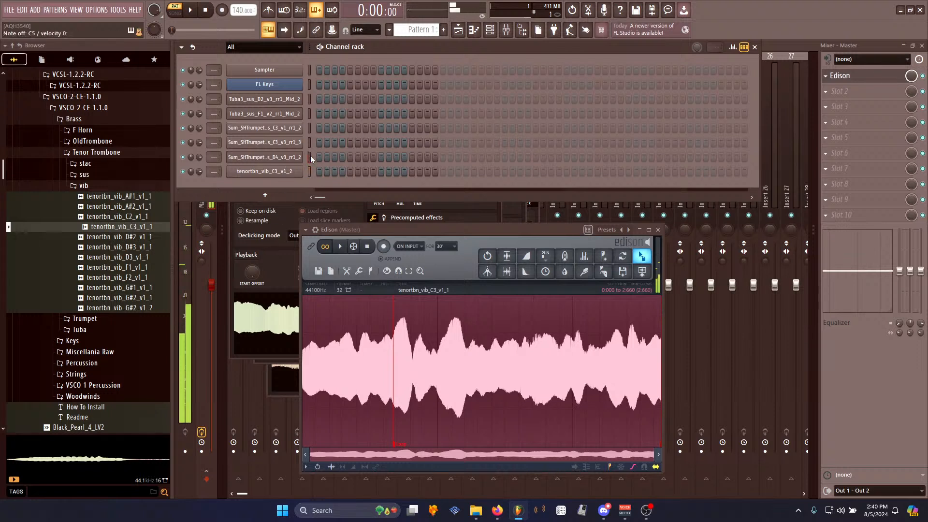
click(310, 128)
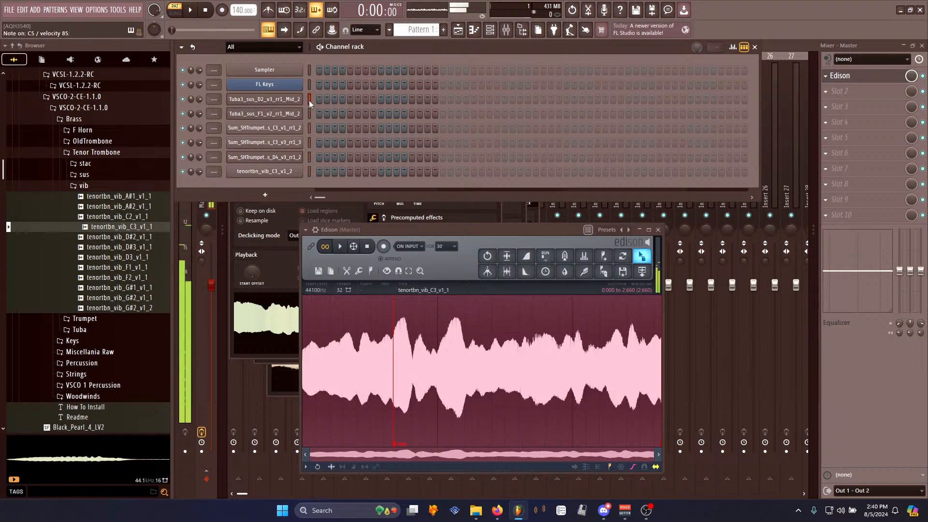
click(309, 113)
click(309, 128)
click(310, 143)
click(309, 157)
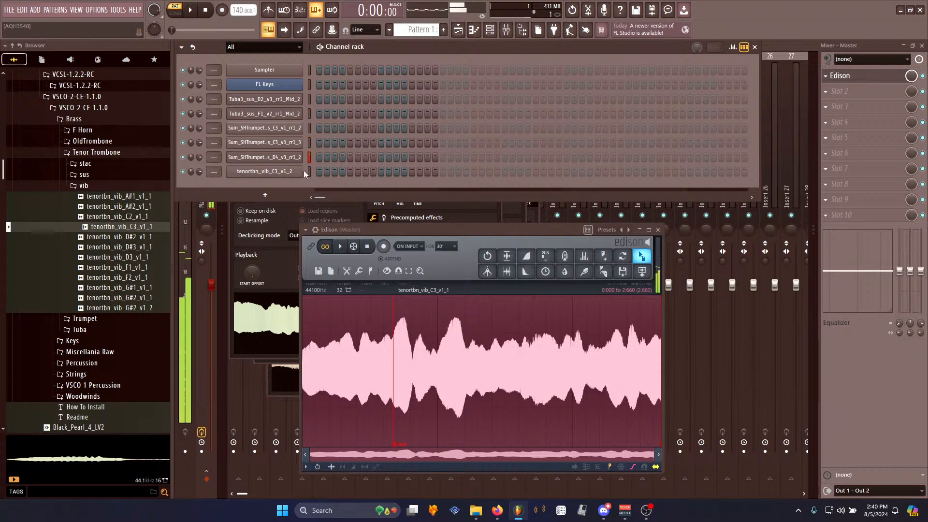
- Preview the channels again and open the trumpet D4 channel's sampler settings, arranging it beside Edison
click(309, 172)
click(309, 157)
click(309, 143)
click(309, 128)
click(309, 112)
click(309, 102)
click(309, 174)
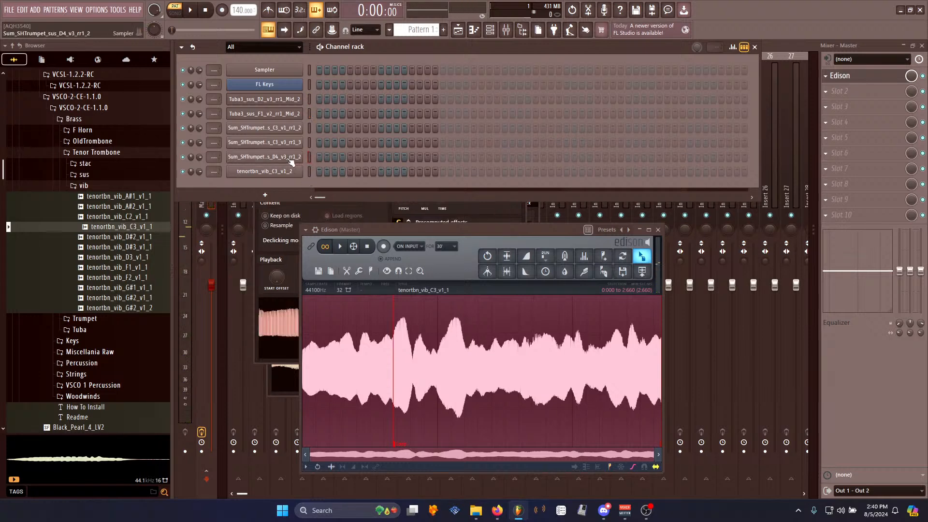
click(265, 157)
drag(350, 139, 635, 126)
click(309, 100)
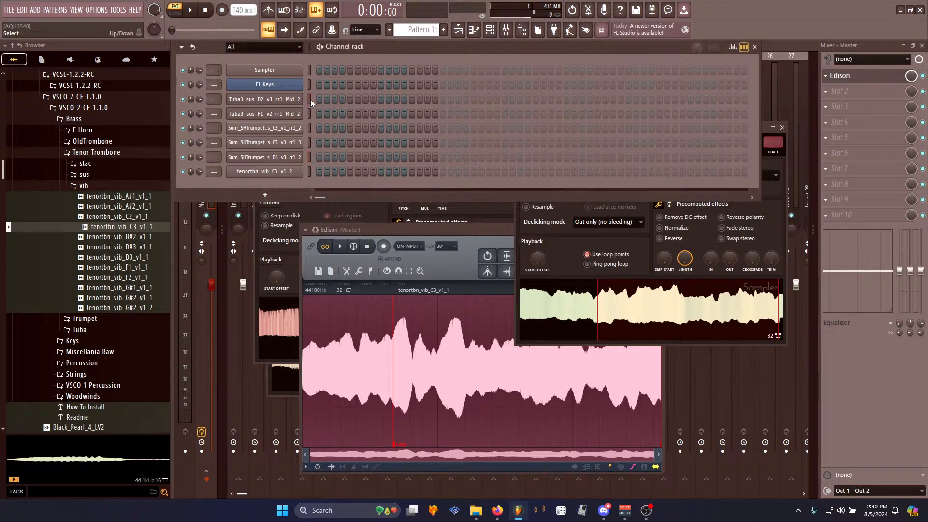
click(782, 343)
drag(621, 124, 763, 206)
drag(526, 230, 401, 210)
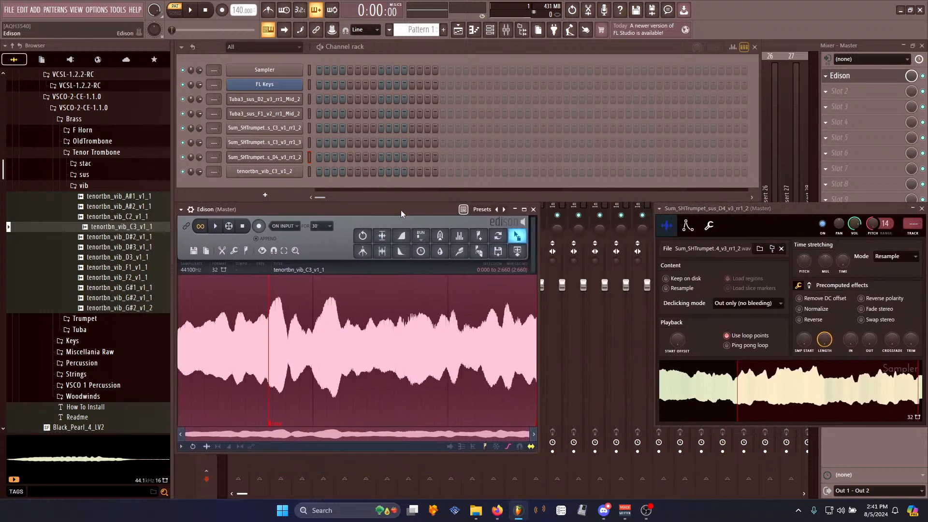
drag(833, 208, 719, 209)
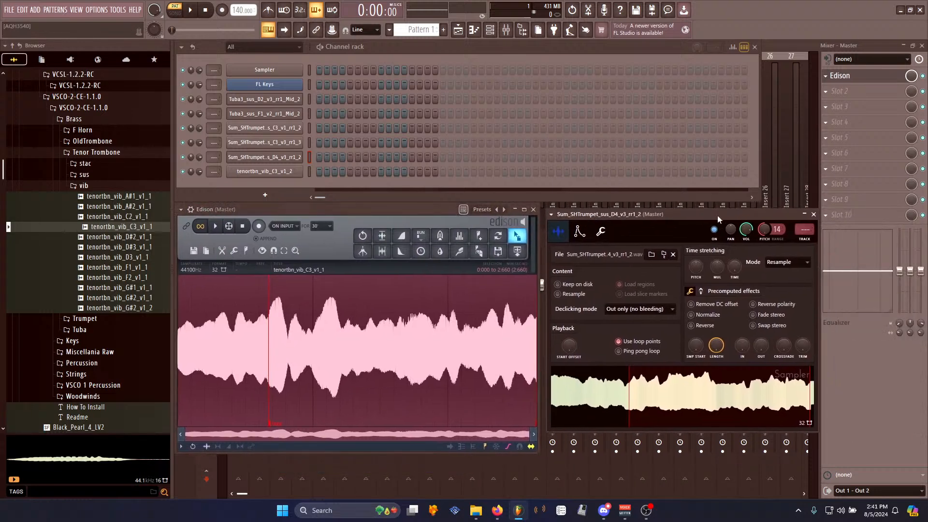
- Draw a long C5 note in the piano roll of the tuba D2 channel
right_click(302, 99)
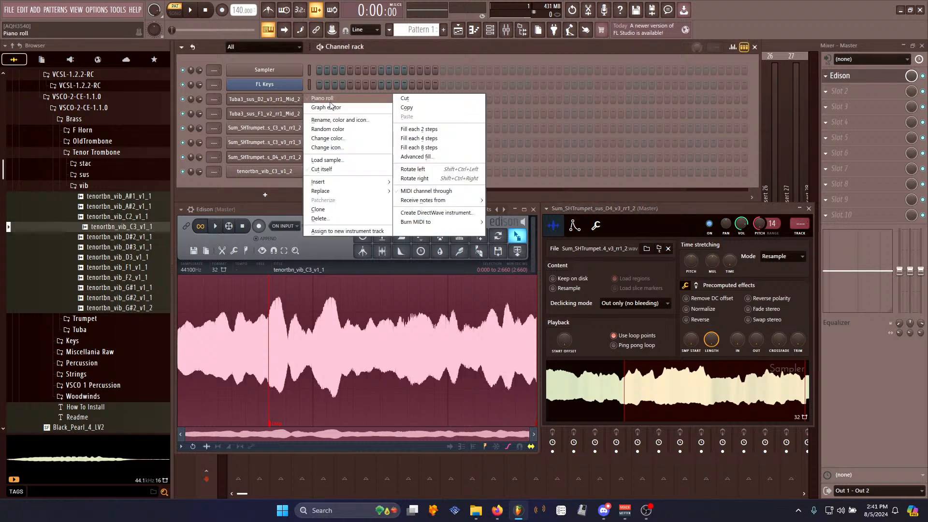
click(322, 99)
right_click(220, 328)
click(223, 318)
drag(230, 318, 582, 320)
- Place the same C5 note in the piano rolls of the tuba F1, trumpet and tenor trombone channels
click(490, 30)
right_click(284, 113)
click(329, 115)
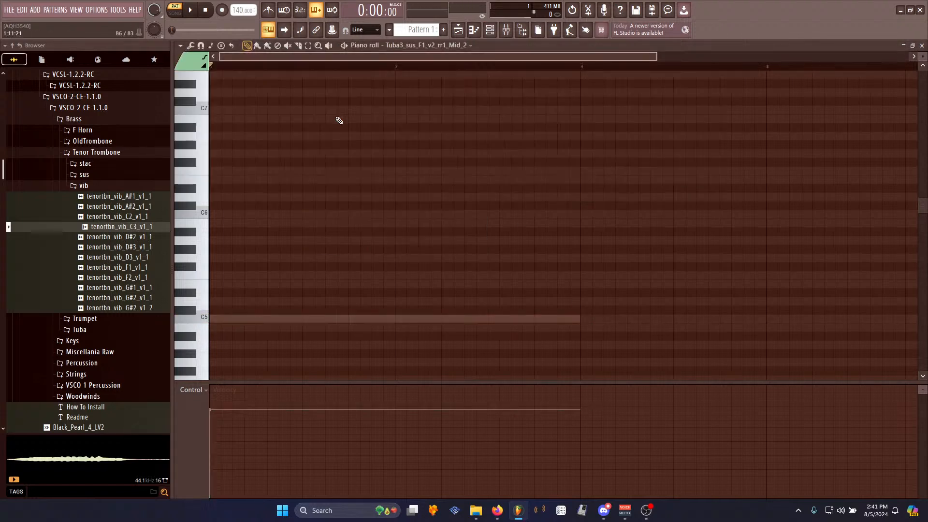
click(489, 30)
right_click(300, 122)
click(339, 125)
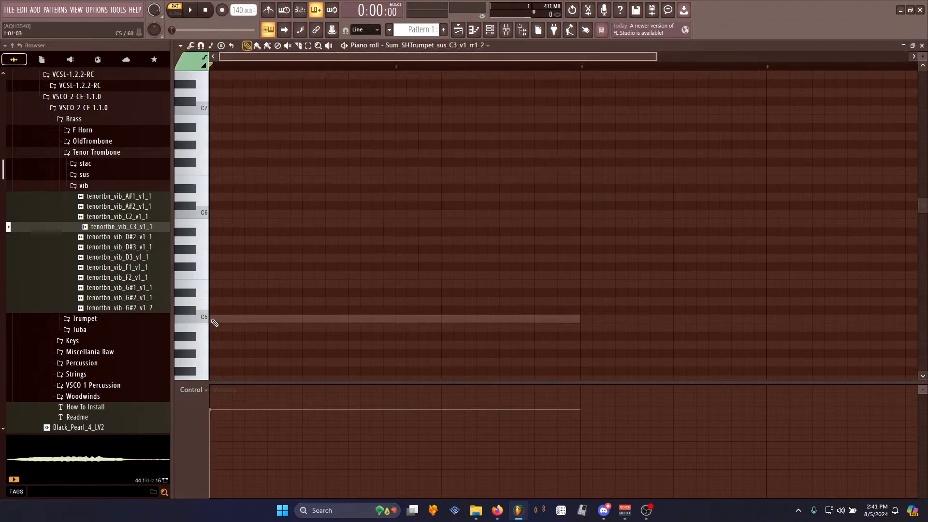
click(489, 29)
right_click(302, 138)
click(341, 144)
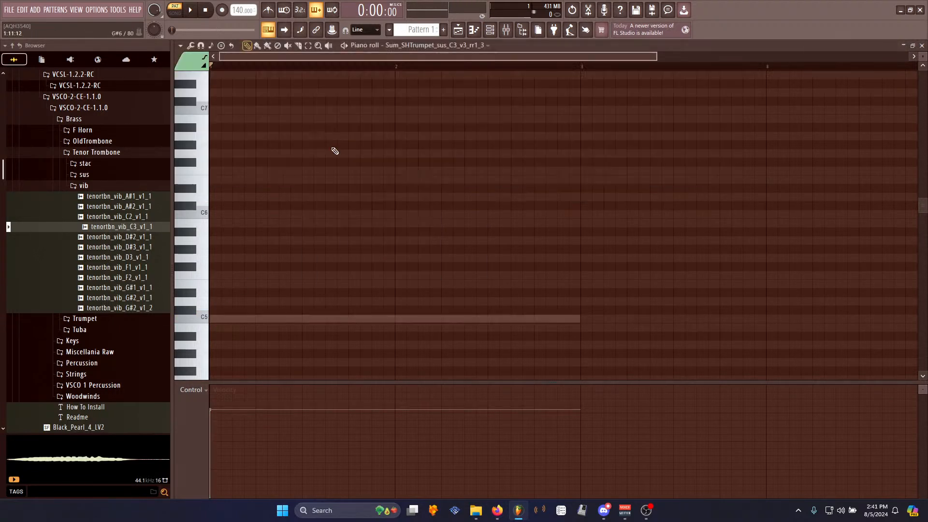
click(211, 320)
click(490, 30)
right_click(304, 154)
click(342, 157)
click(217, 319)
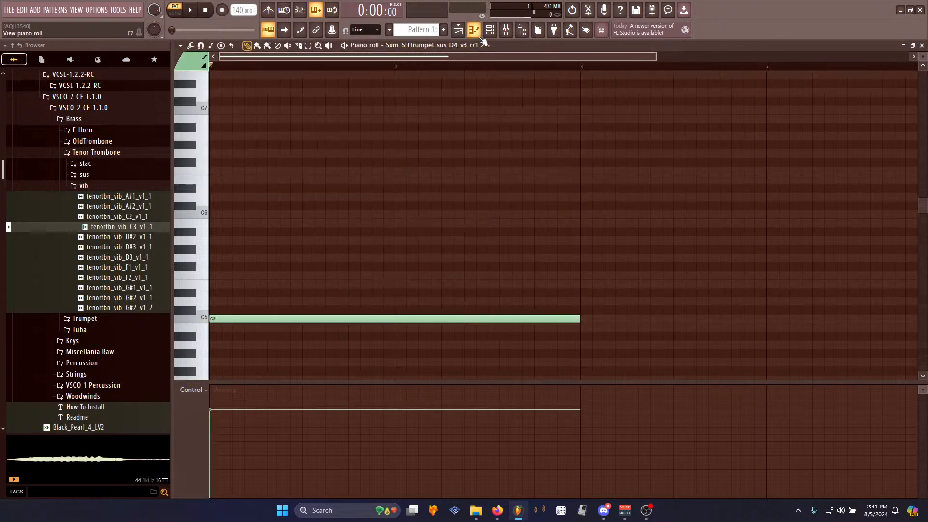
click(489, 30)
right_click(302, 166)
click(329, 170)
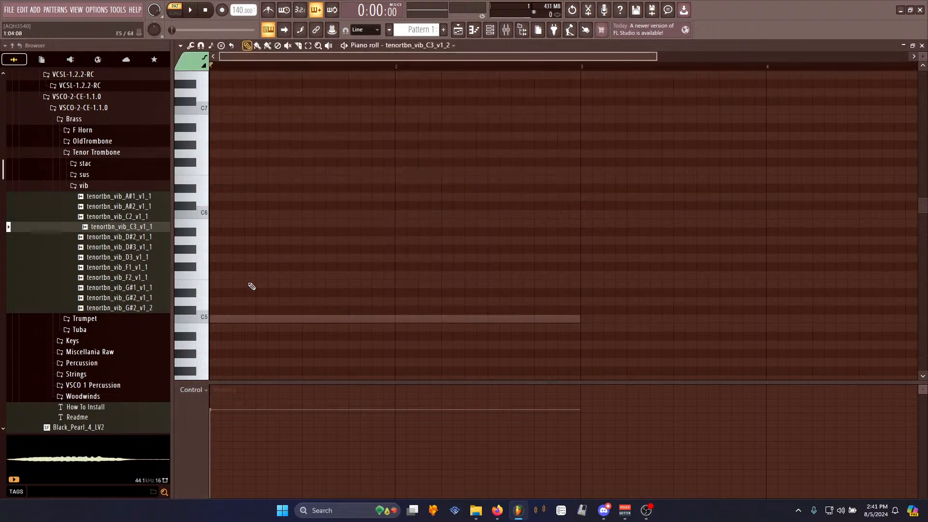
click(217, 319)
- Play the pattern to hear all channels holding the C5 note together
key(space)
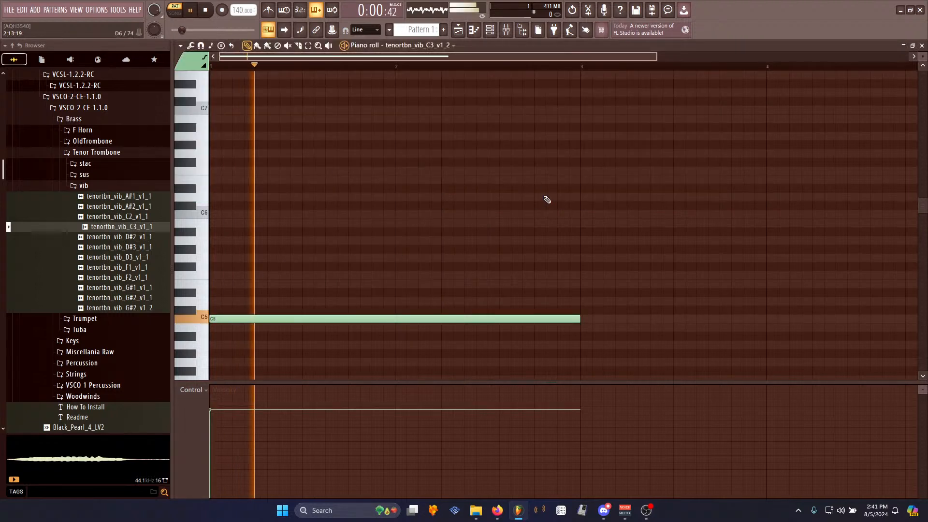
key(space)
click(494, 33)
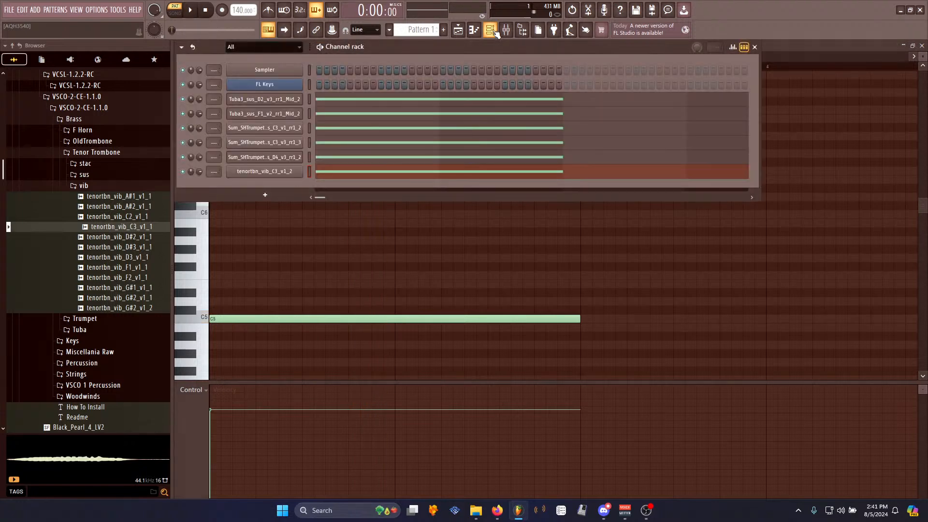
key(space)
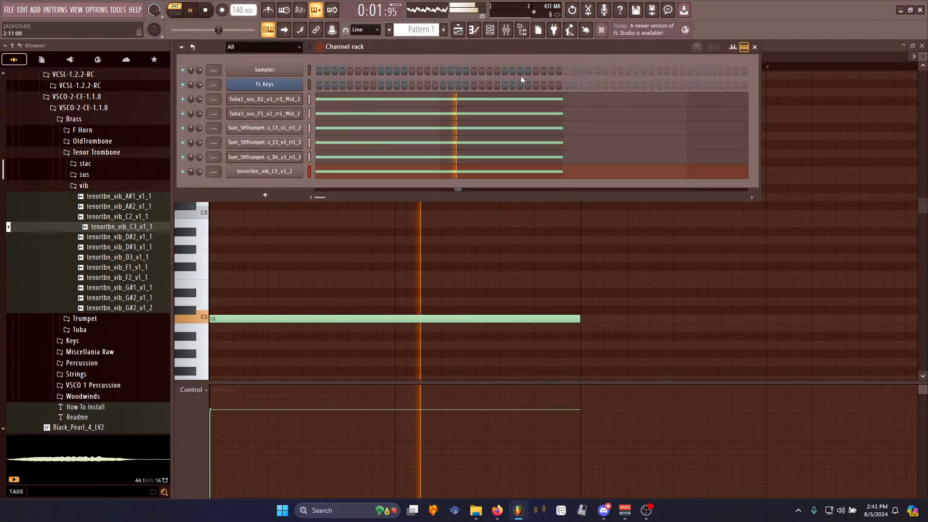
key(space)
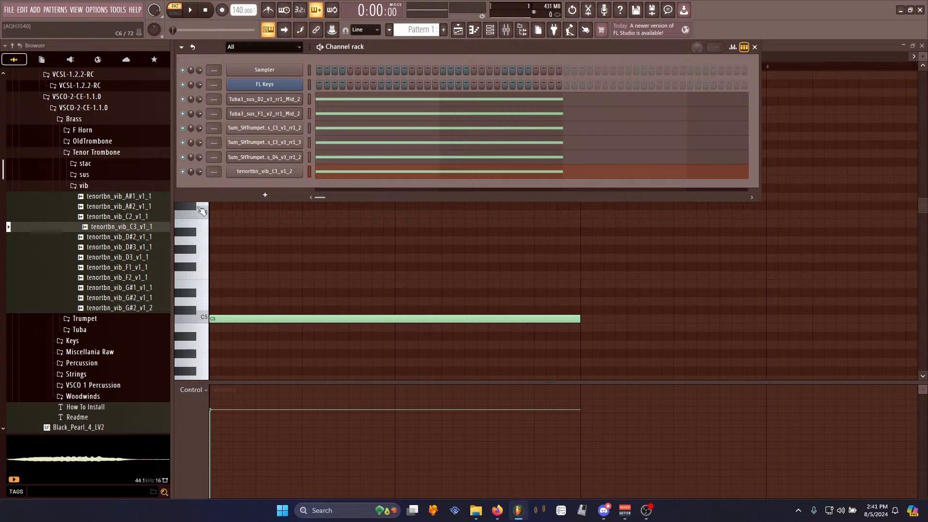
- Clear the current sample from Edison on the master mixer track
click(506, 29)
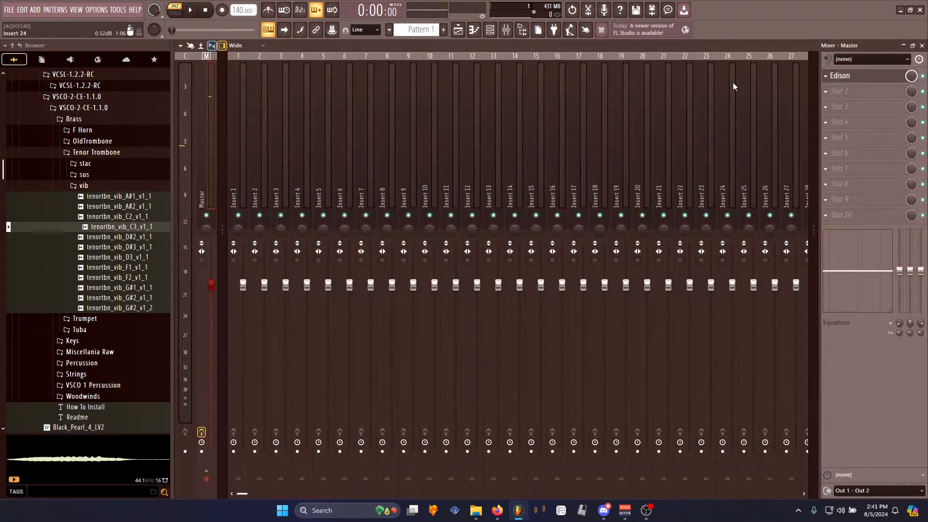
click(850, 77)
key(Delete)
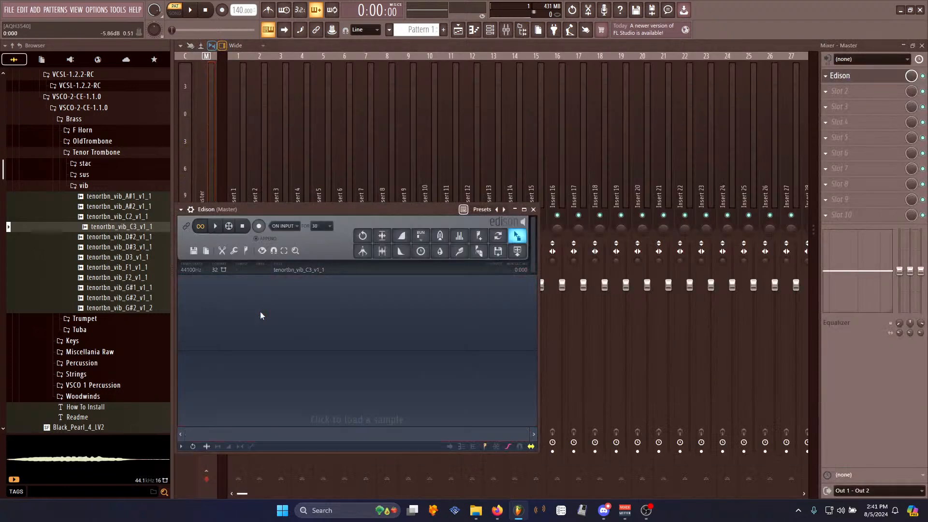
- Browse the OldTrombone Sustain samples and load Trombone_Sustain_C3_v4_2 into Edison
click(149, 237)
click(114, 186)
click(107, 153)
click(107, 141)
click(99, 187)
click(121, 237)
click(133, 348)
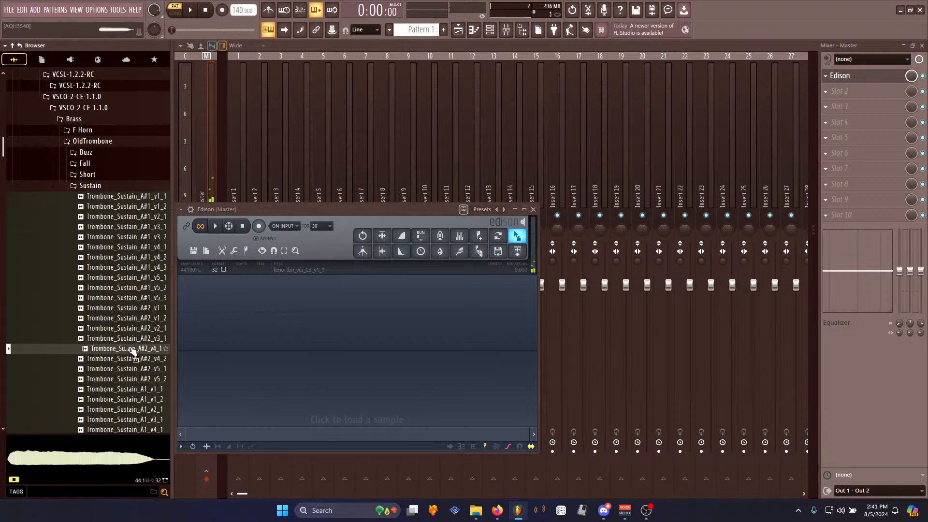
click(152, 400)
scroll(155, 314, down, 6)
click(154, 369)
scroll(148, 290, down, 8)
click(150, 240)
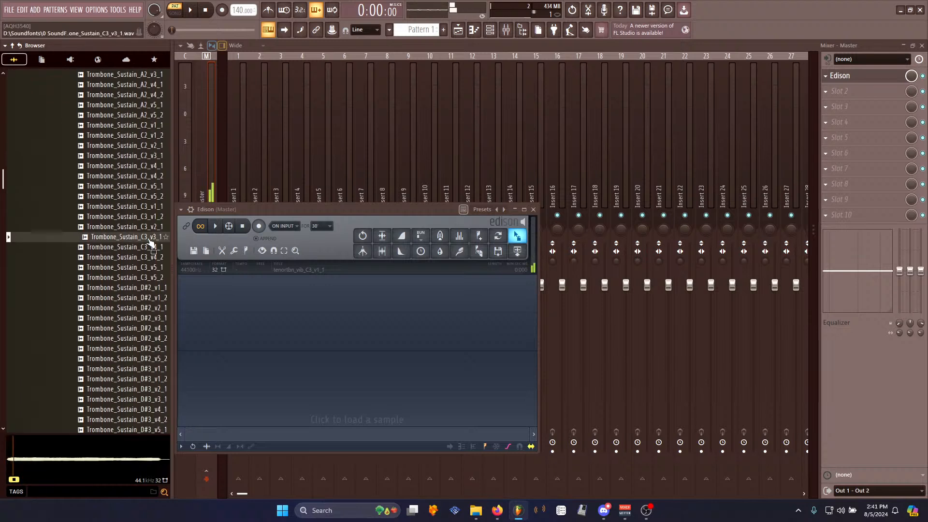
click(150, 257)
drag(151, 257, 232, 310)
- Trim the trombone sample to a selected section of its sustain
drag(204, 344, 399, 346)
key(ctrl+Delete)
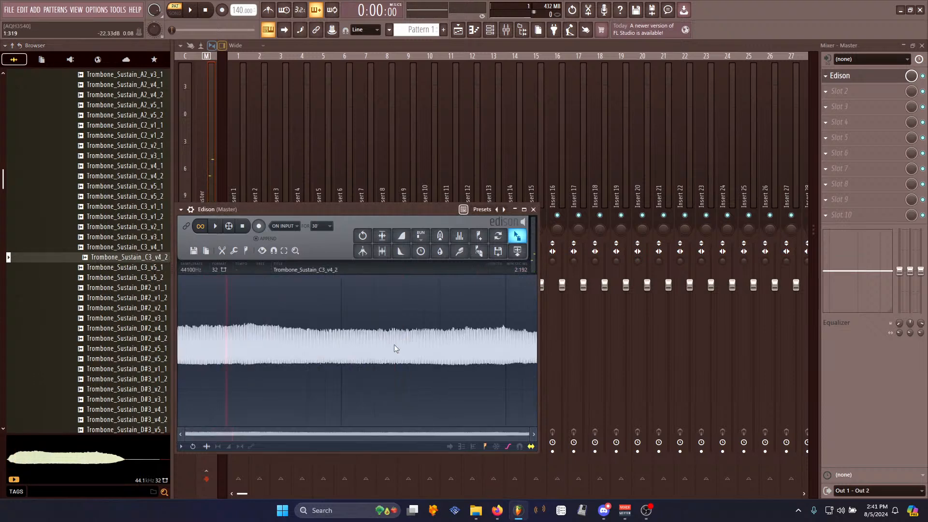
- Normalize the trombone sample and apply Blur
key(ctrl+n)
key(ctrl+b)
key(Return)
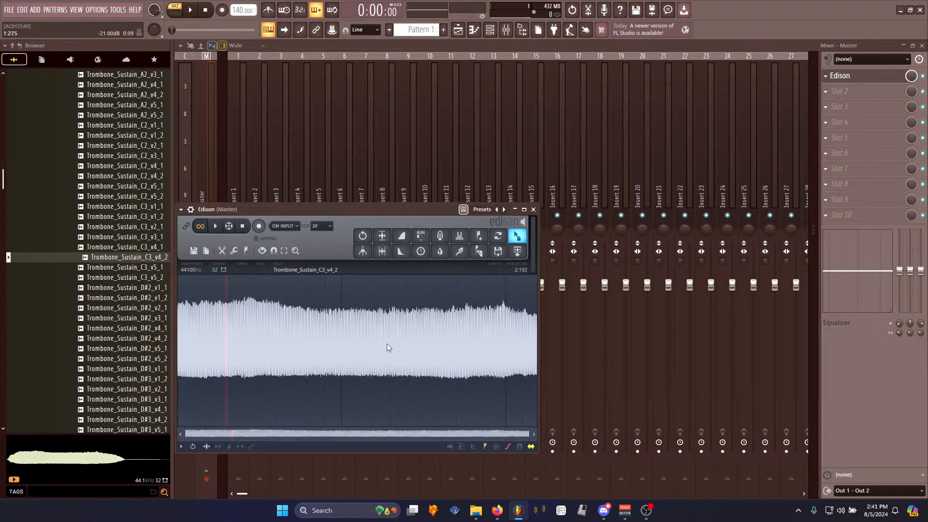
- Tune the loop with the Loop tuner and apply Declick in to the trombone sample
key(ctrl+l)
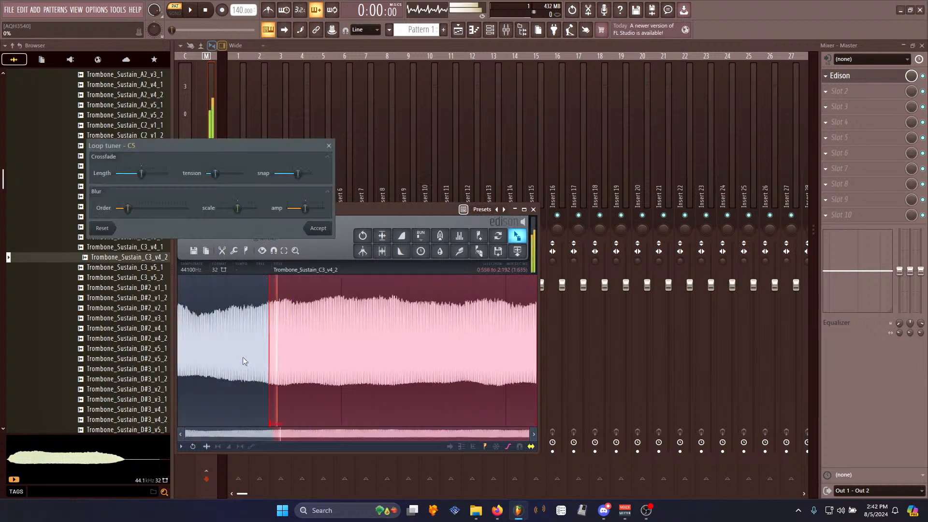
click(318, 228)
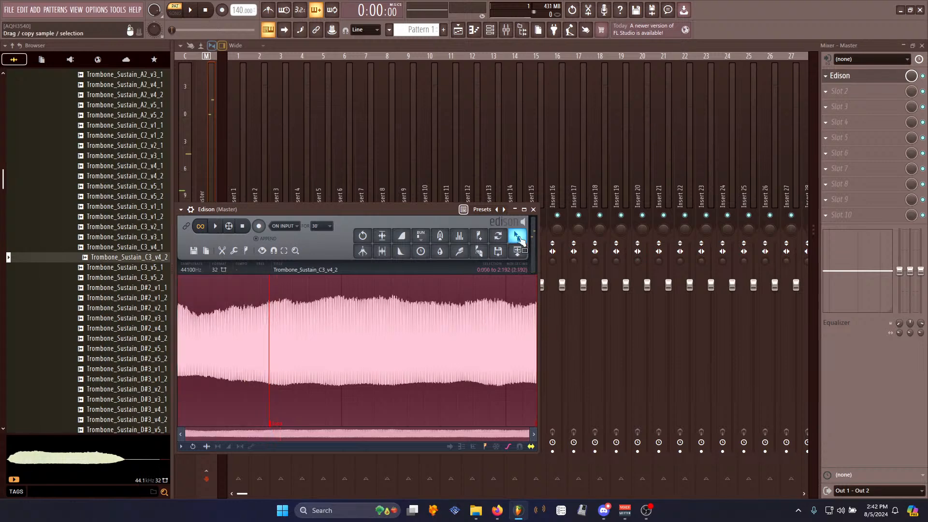
right_click(455, 325)
mouse_move(471, 362)
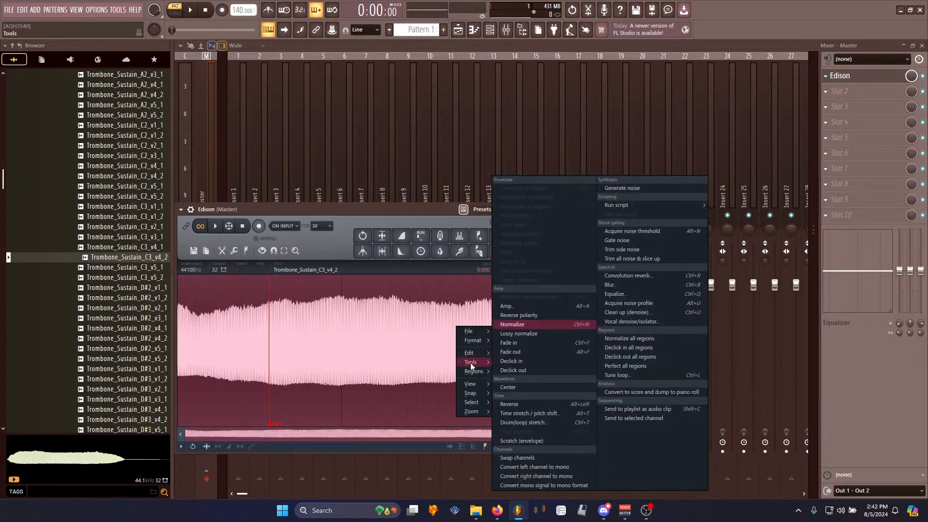
click(514, 361)
- Send the trombone sample to the channel rack as a new channel and play its pattern
drag(478, 43, 283, 182)
right_click(283, 182)
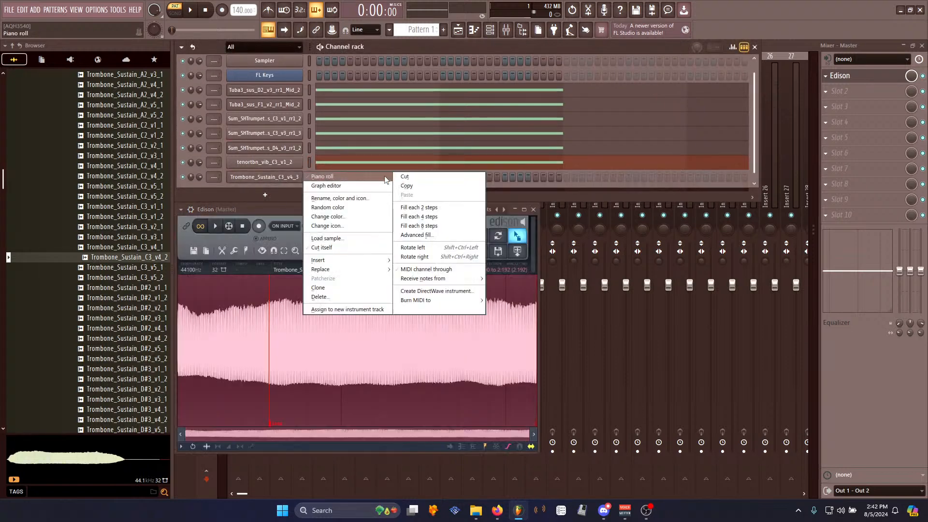
click(354, 177)
key(space)
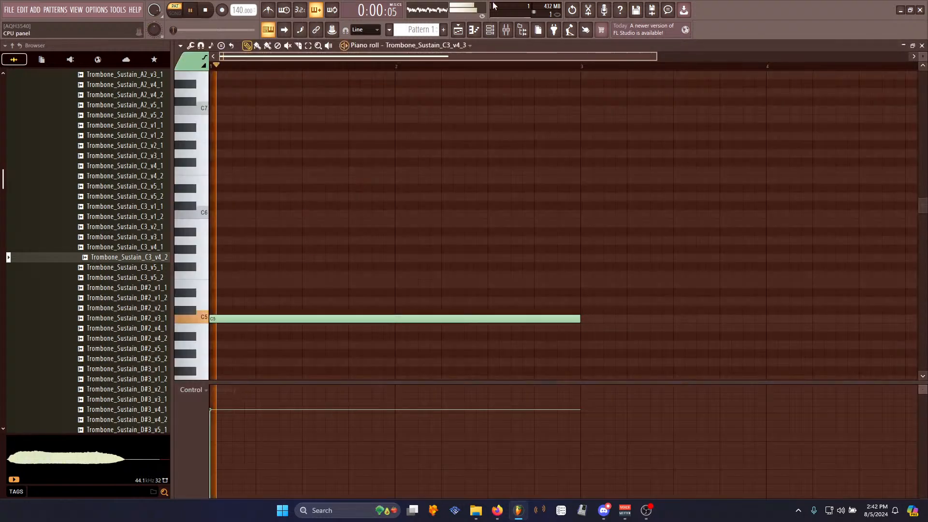
key(F6)
key(space)
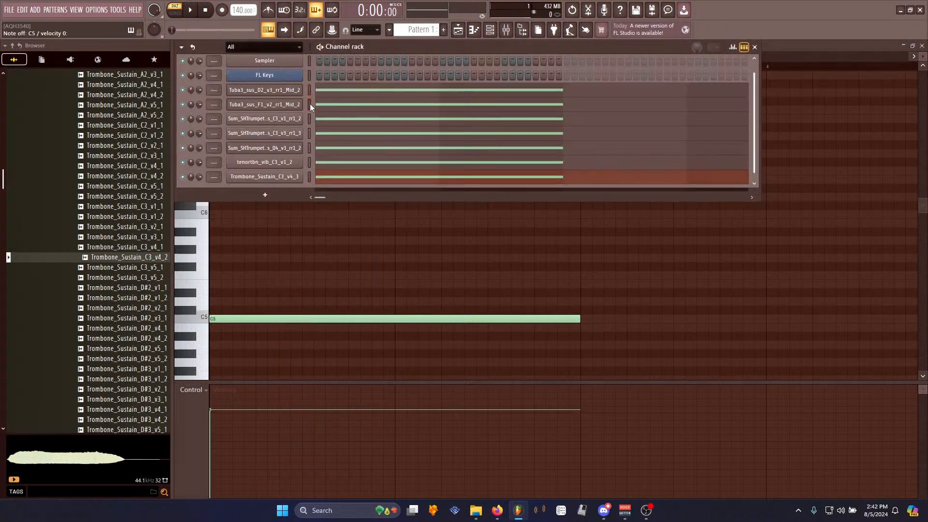
- Audition the channels and lower the new trombone sustain channel's volume slightly
click(309, 119)
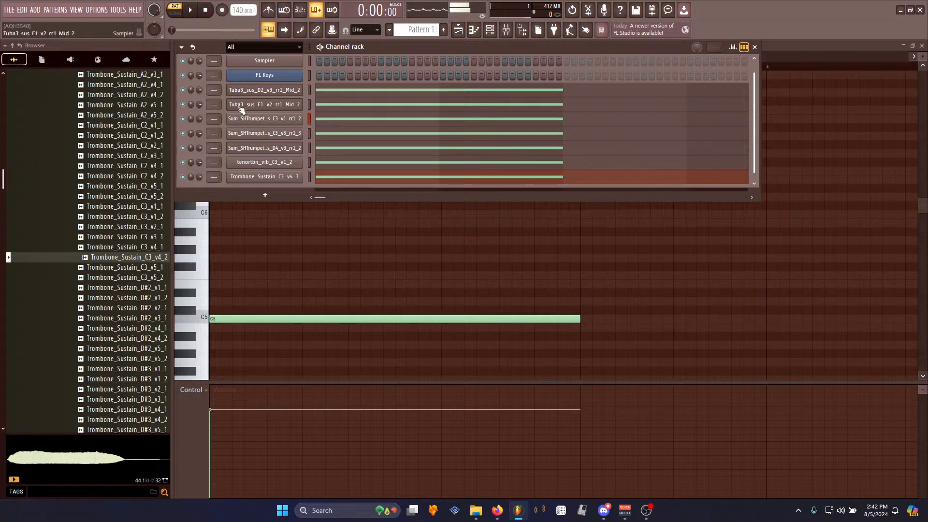
click(310, 133)
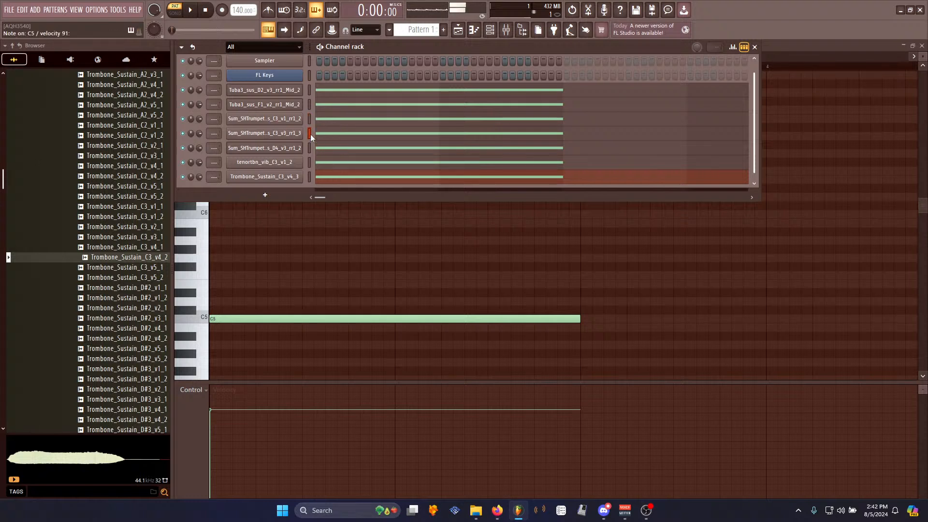
click(310, 145)
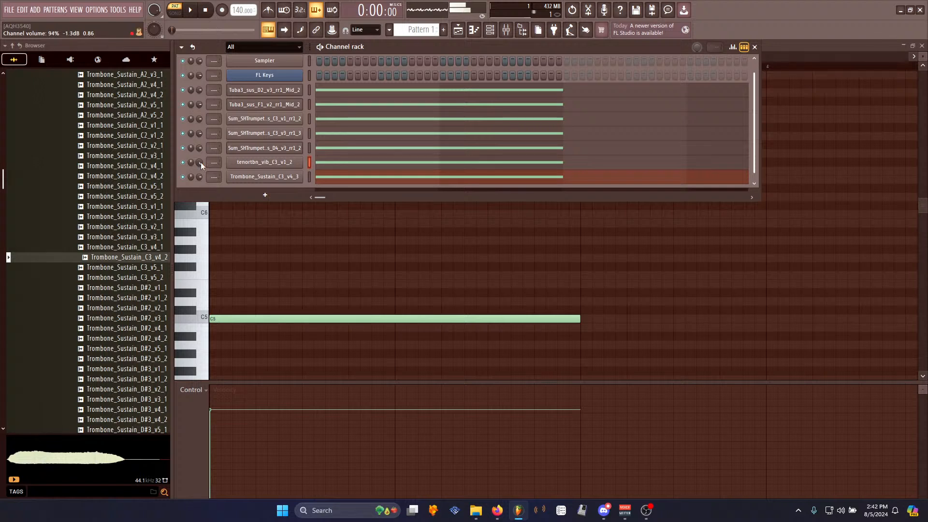
click(309, 177)
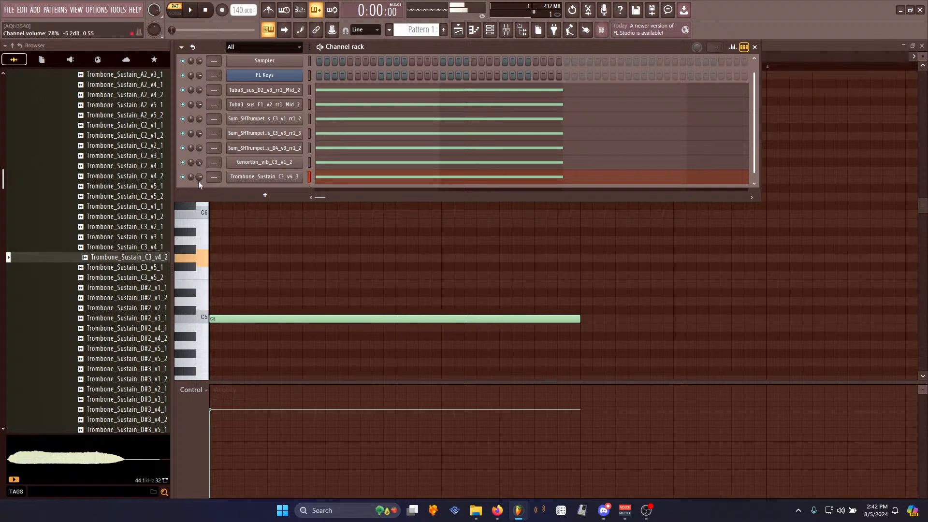
drag(199, 176, 199, 179)
- Audition the tuba, trumpet and trombone channels again and play the pattern
click(309, 90)
click(309, 104)
click(309, 118)
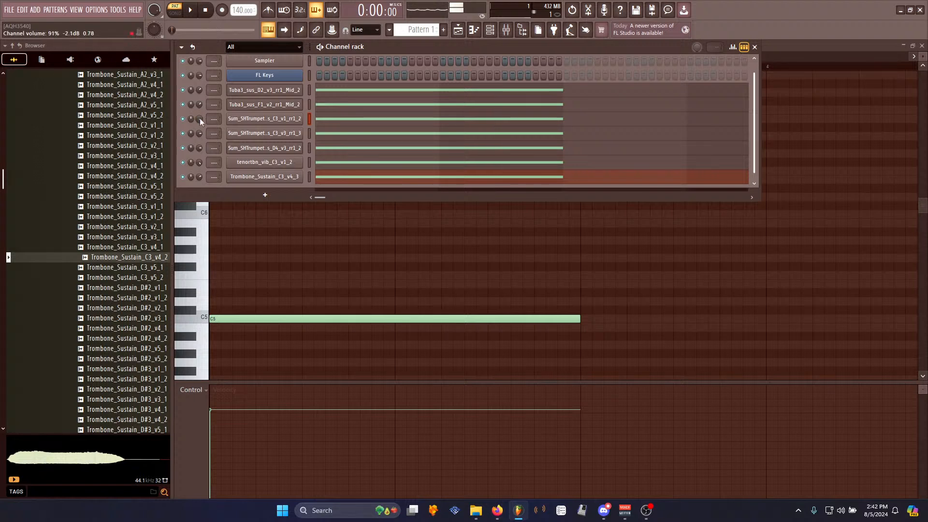
click(309, 133)
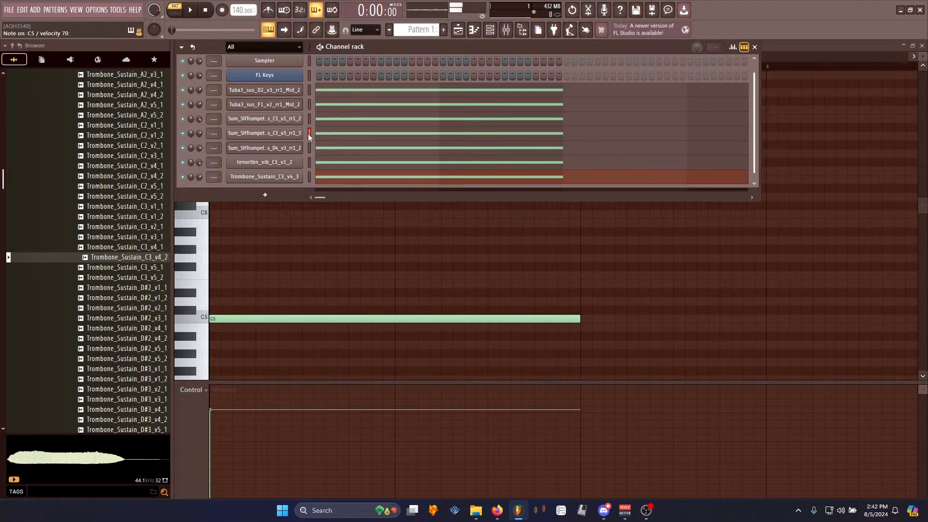
click(310, 149)
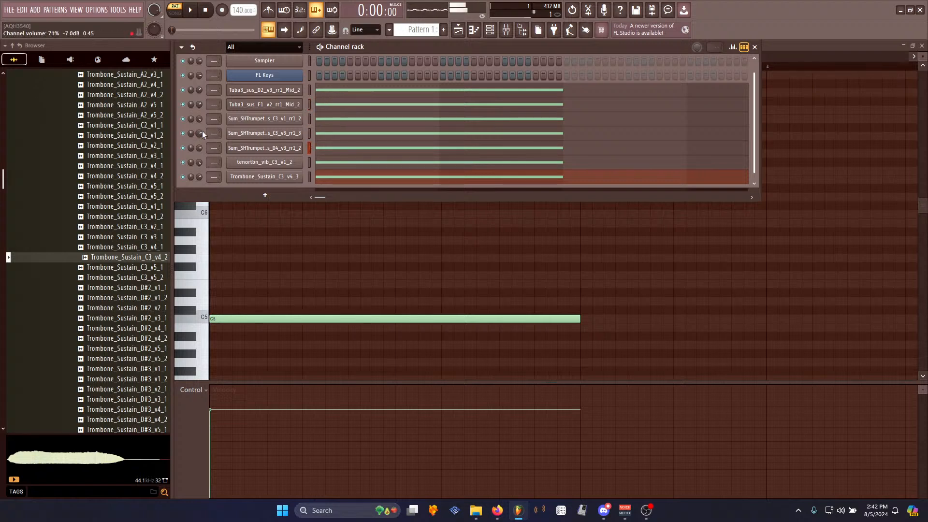
click(310, 177)
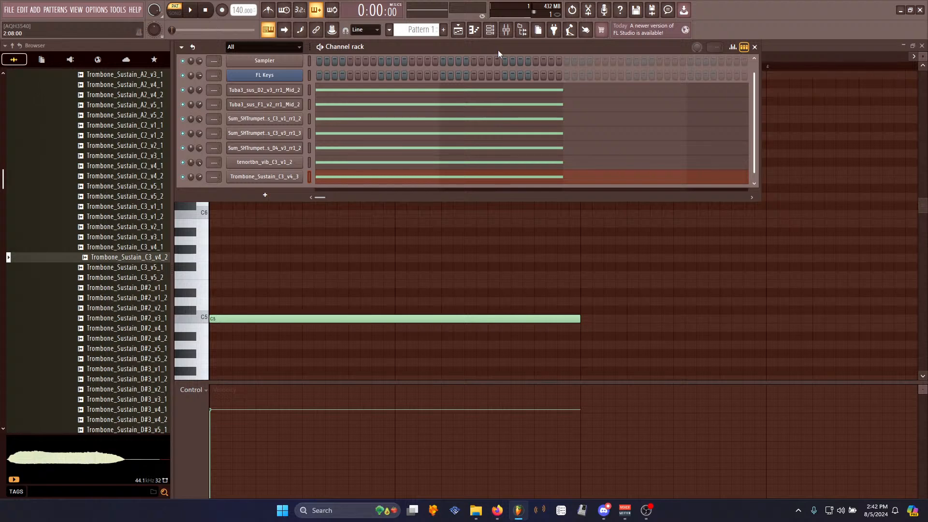
key(space)
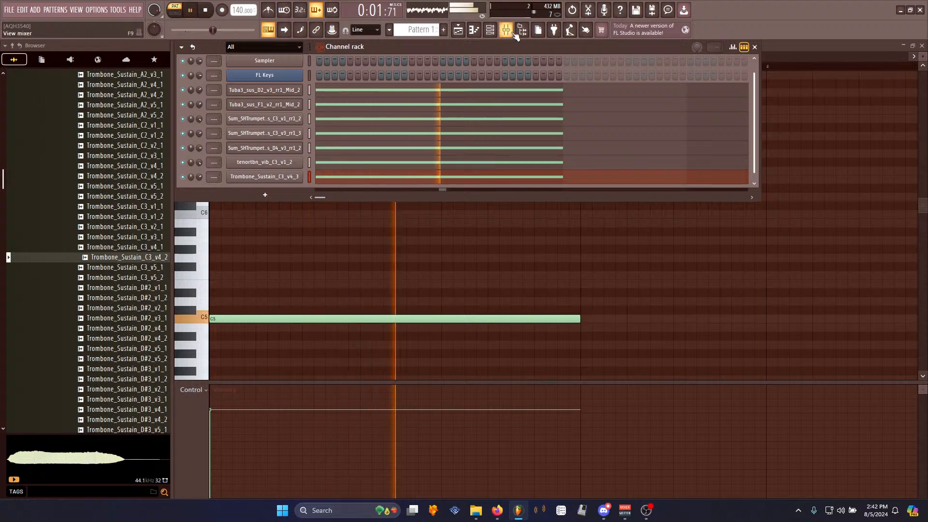
- Route all instrument channels in the channel rack to mixer insert 1
key(space)
click(458, 31)
drag(309, 116, 290, 83)
key(l)
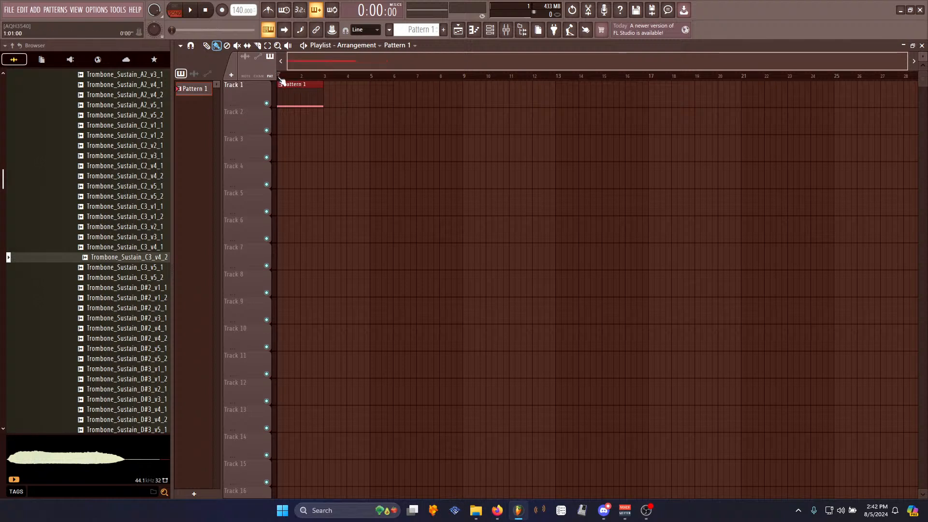
click(490, 30)
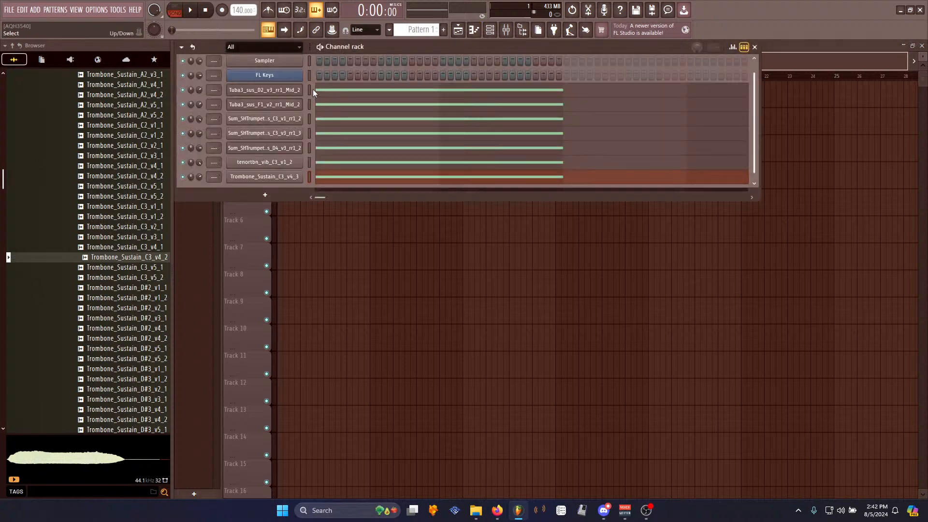
double_click(215, 91)
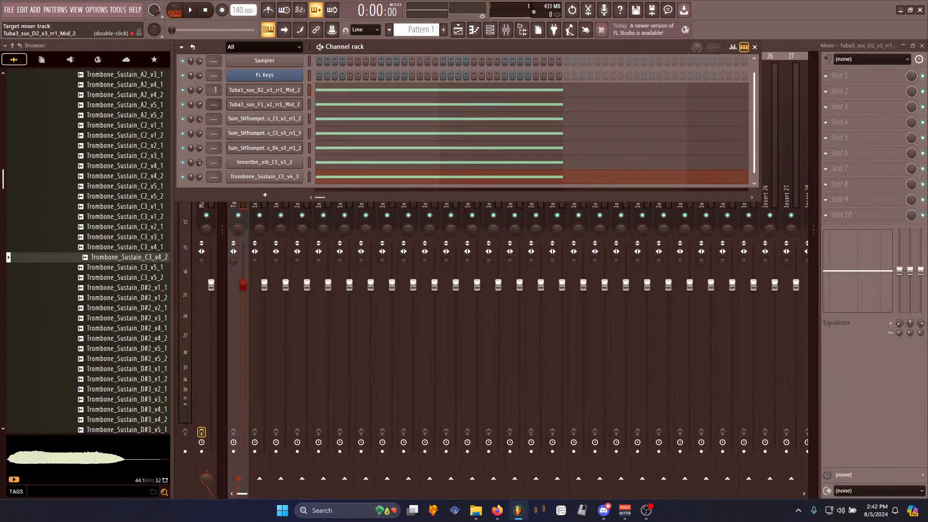
scroll(214, 119, up, 1)
scroll(214, 161, up, 1)
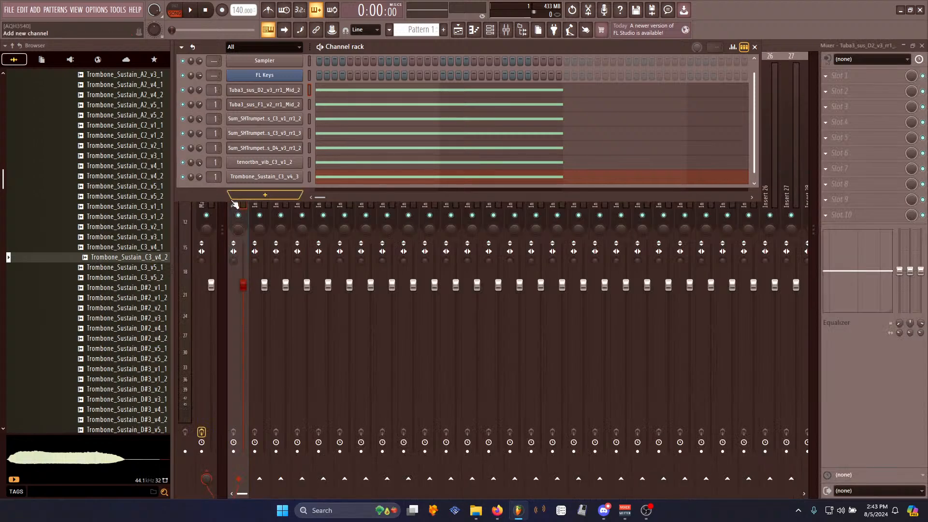
- Load Fruity Limiter into an effect slot of mixer insert 1
click(240, 204)
click(841, 107)
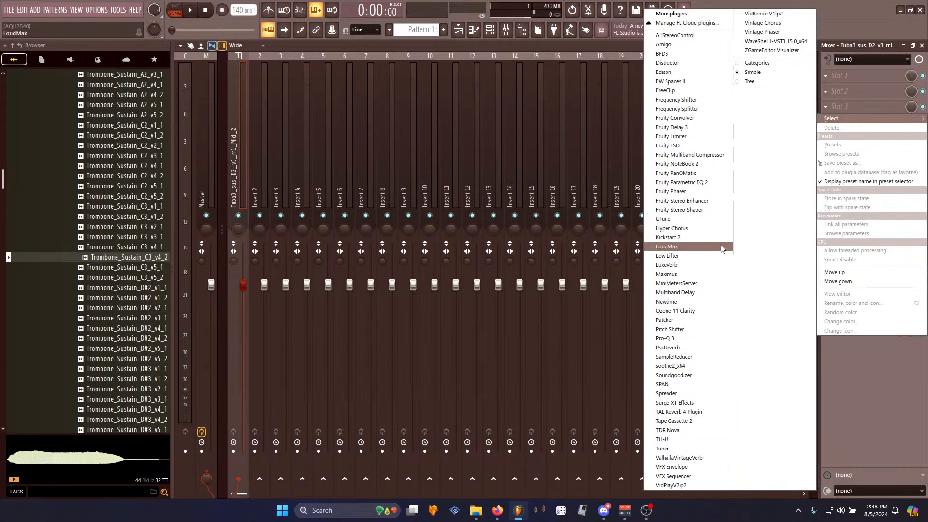
click(672, 136)
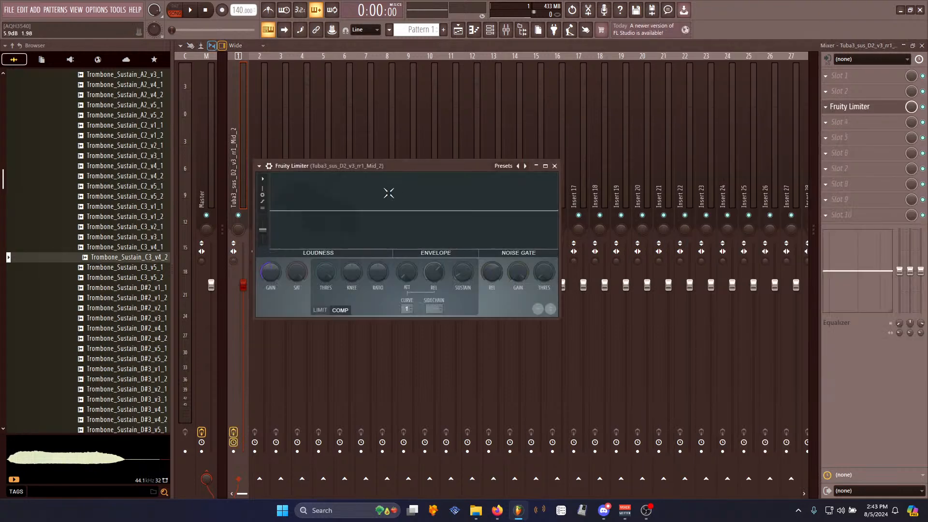
- Create an automation clip for the limiter's Gain and pull its envelope points lower
right_click(265, 273)
click(412, 132)
scroll(290, 78, up, 5)
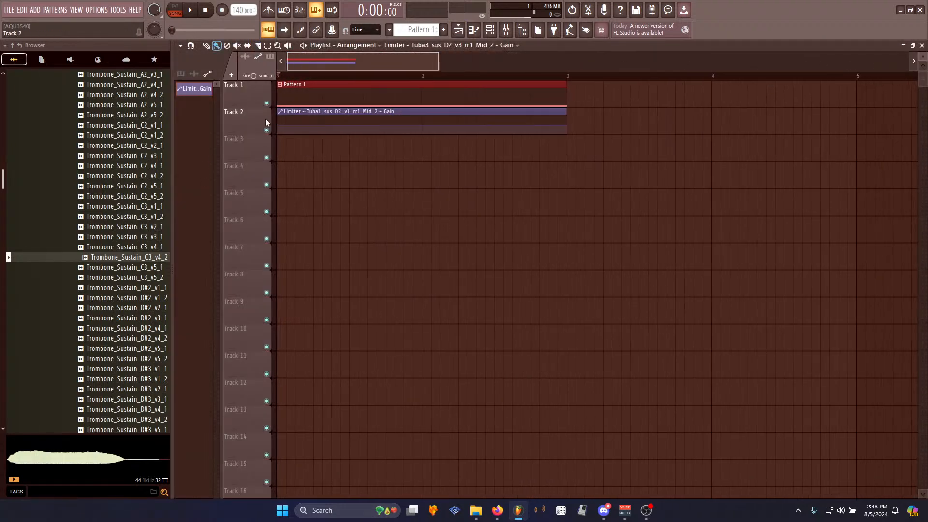
right_click(278, 124)
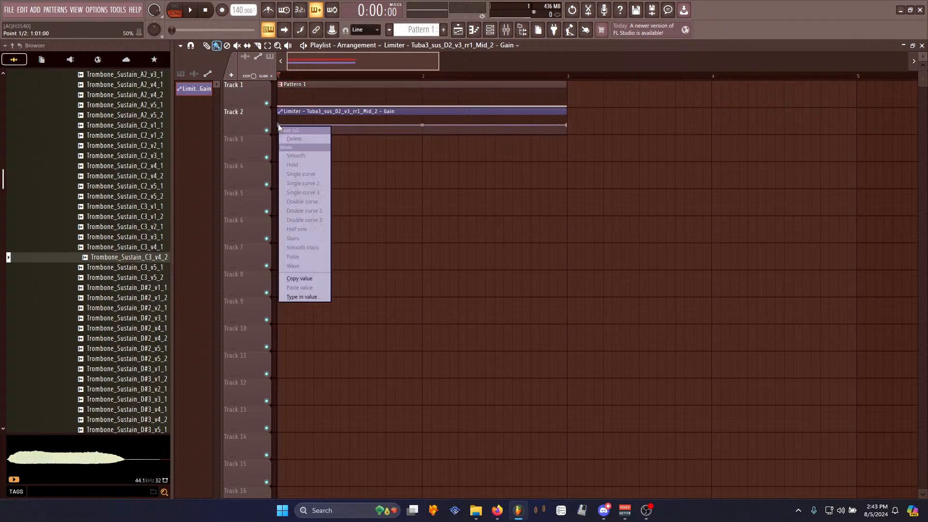
click(301, 279)
scroll(310, 140, up, 3)
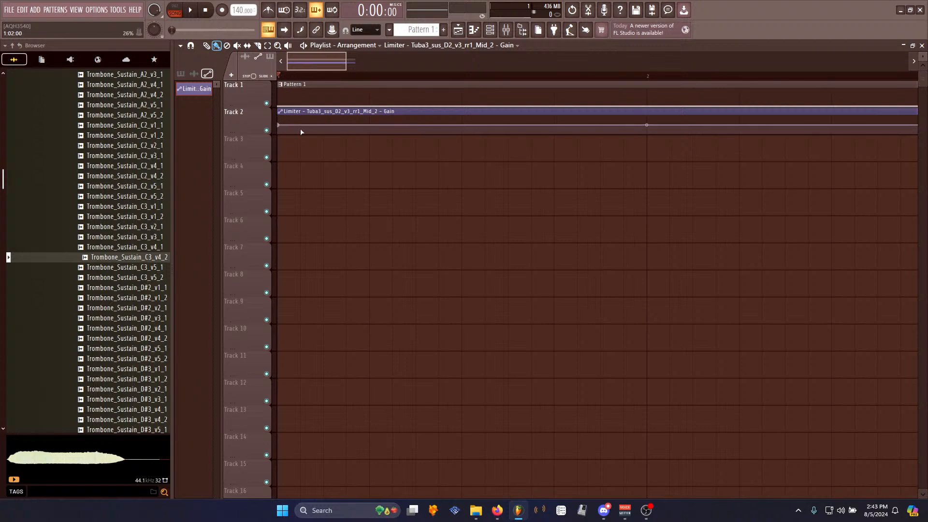
right_click(301, 132)
drag(259, 132, 260, 322)
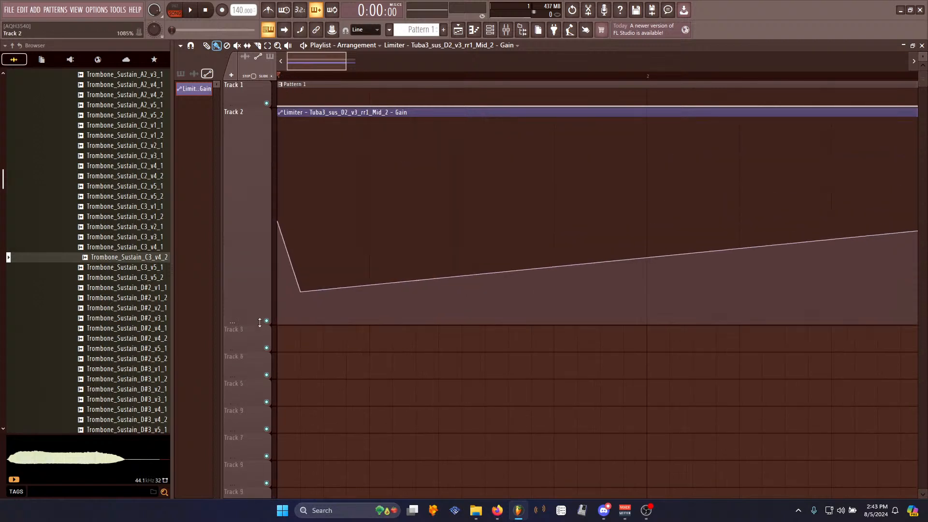
scroll(374, 79, down, 6)
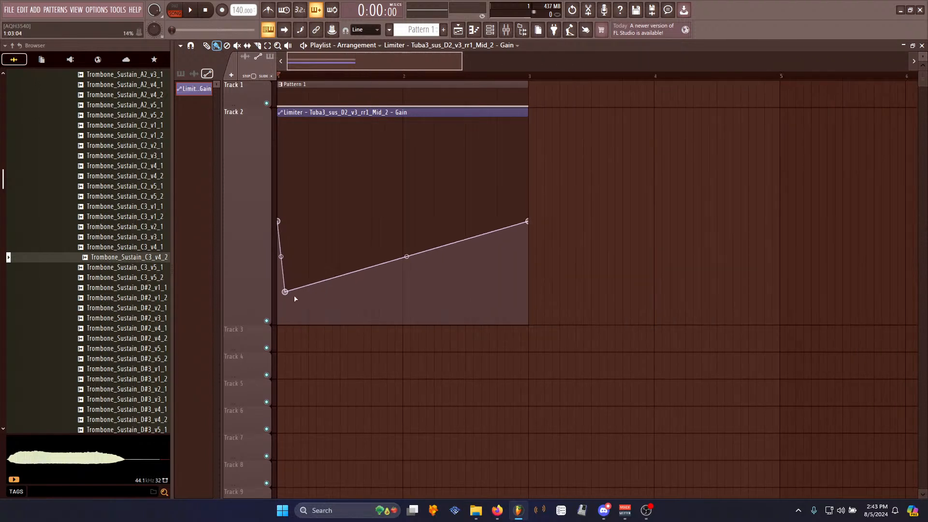
drag(282, 293, 286, 266)
right_click(287, 265)
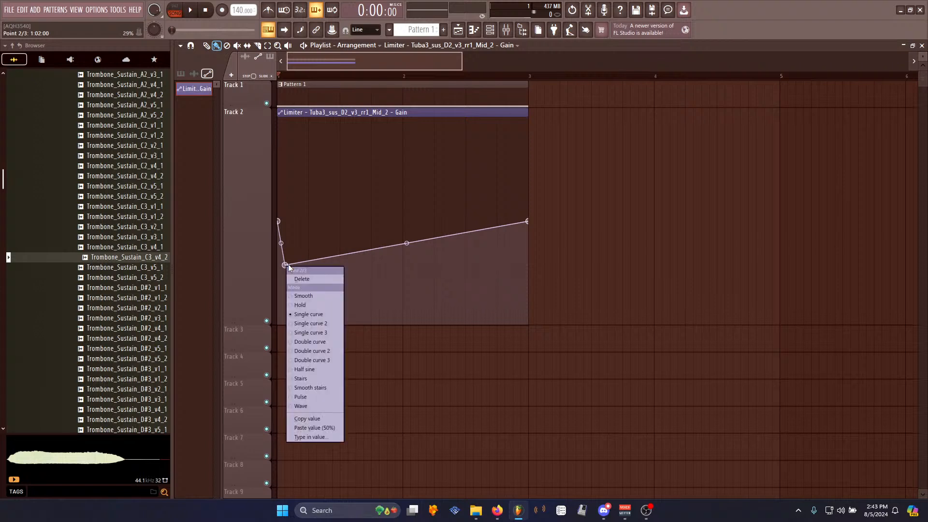
drag(529, 222, 529, 264)
- Audition the pattern while adjusting the Gain automation curve's points and tension
key(space)
key(space)
key(space)
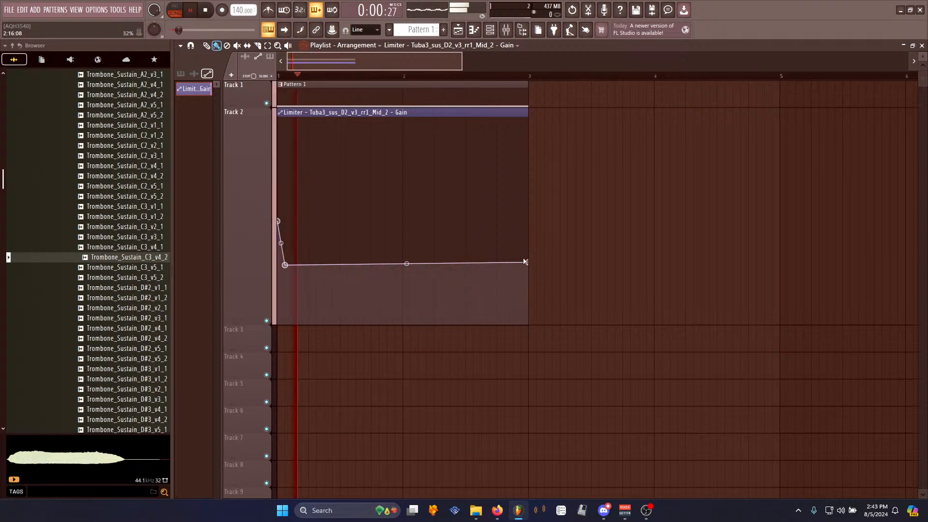
key(space)
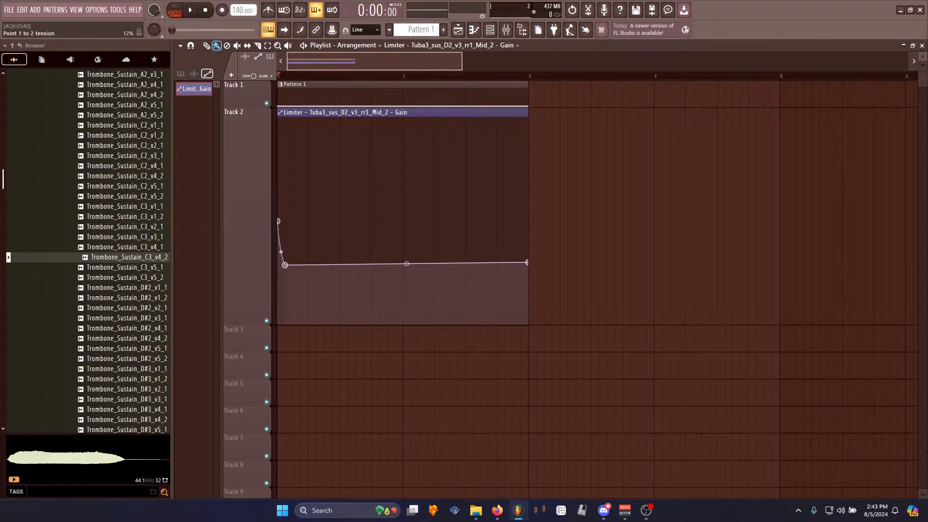
key(space)
key(space)
drag(281, 259, 281, 220)
key(space)
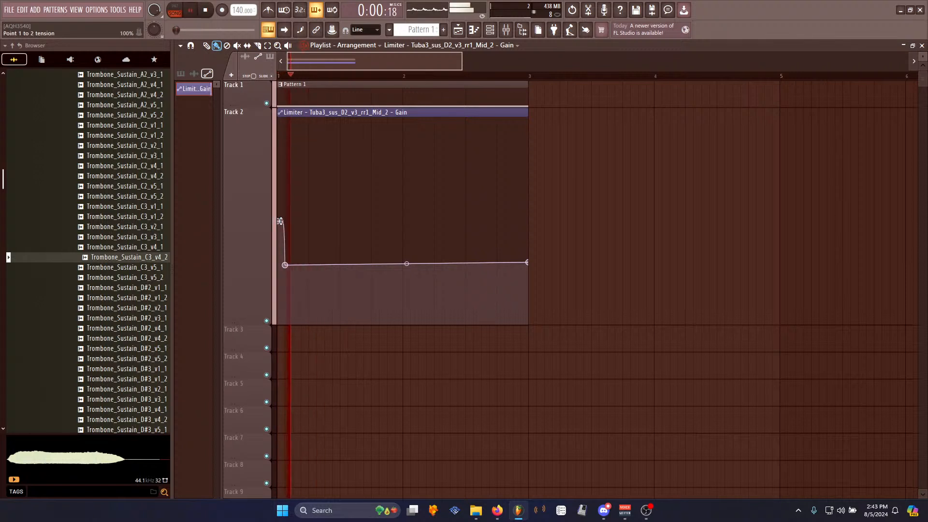
key(space)
right_click(281, 221)
key(space)
key(space)
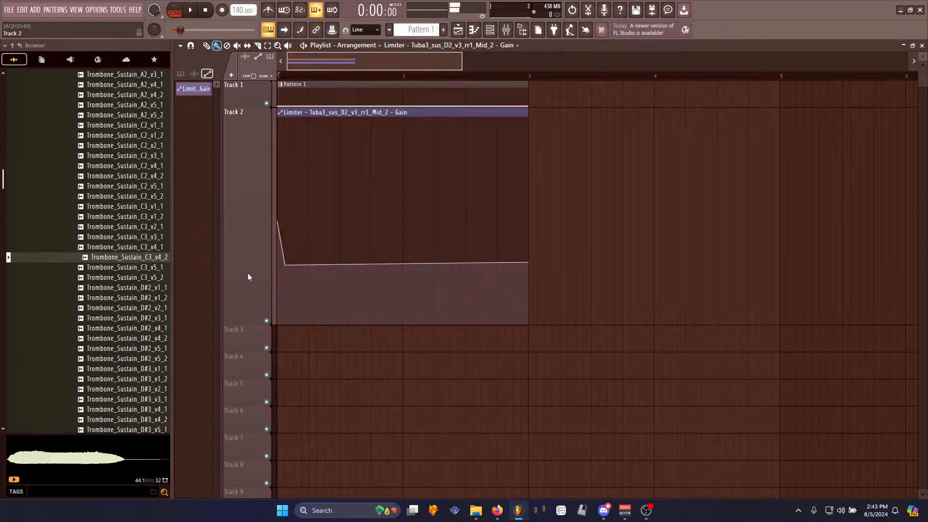
drag(286, 265, 285, 311)
drag(527, 263, 532, 314)
key(space)
key(space)
key(space)
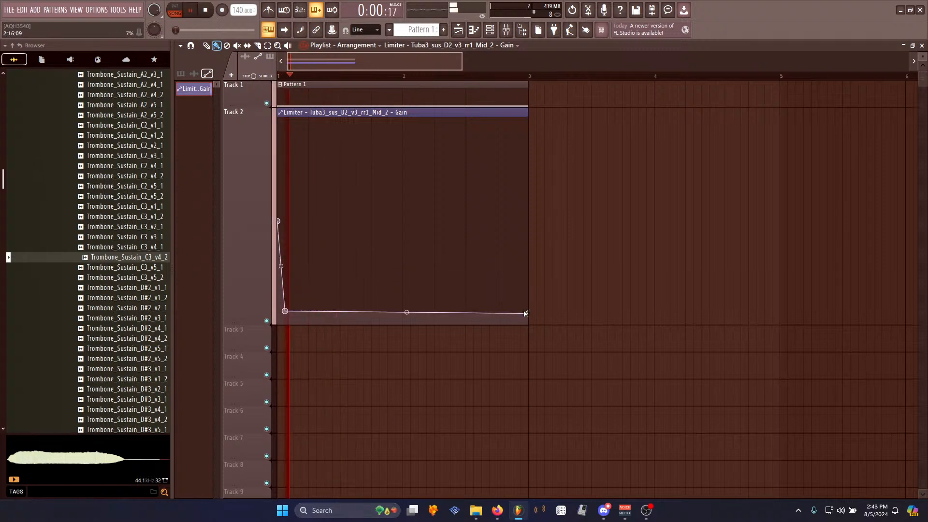
key(space)
- Undo the automation edits and delete the limiter Gain automation clip
key(ctrl+z)
key(ctrl+z)
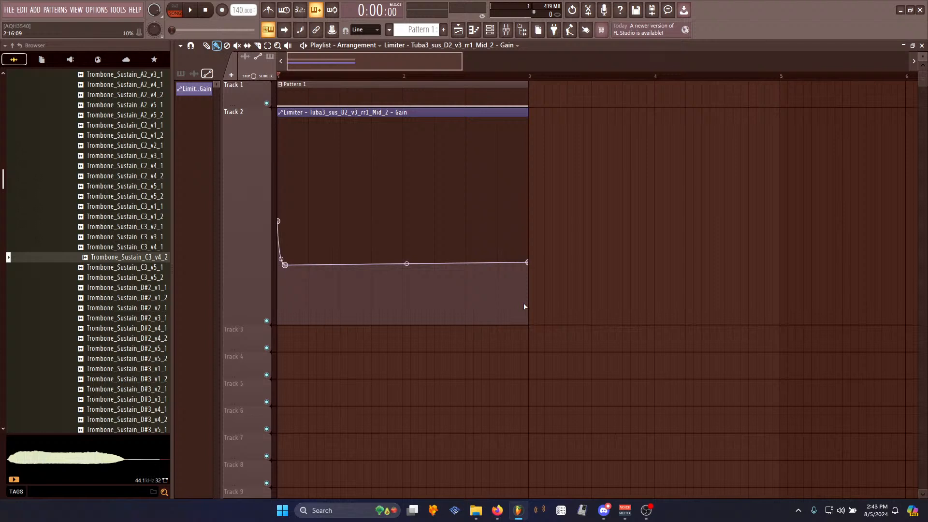
key(ctrl+z)
key(ctrl+z)
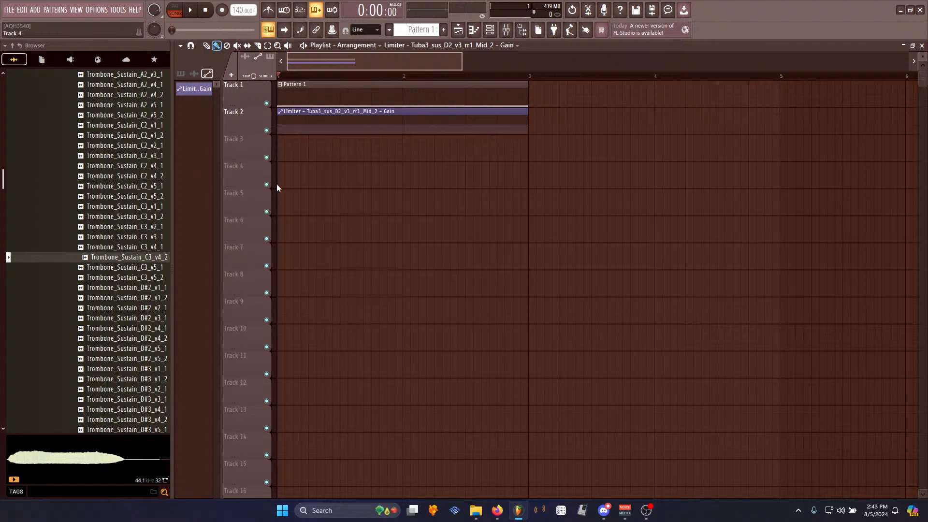
scroll(374, 75, down, 3)
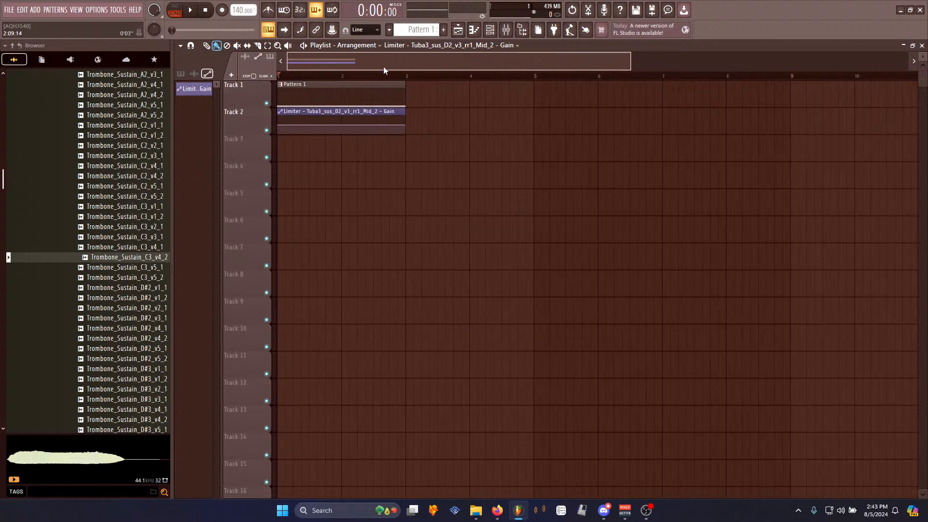
right_click(372, 118)
- Open the Fruity Limiter window on insert 1 and play the pattern to listen through the mixer
click(520, 30)
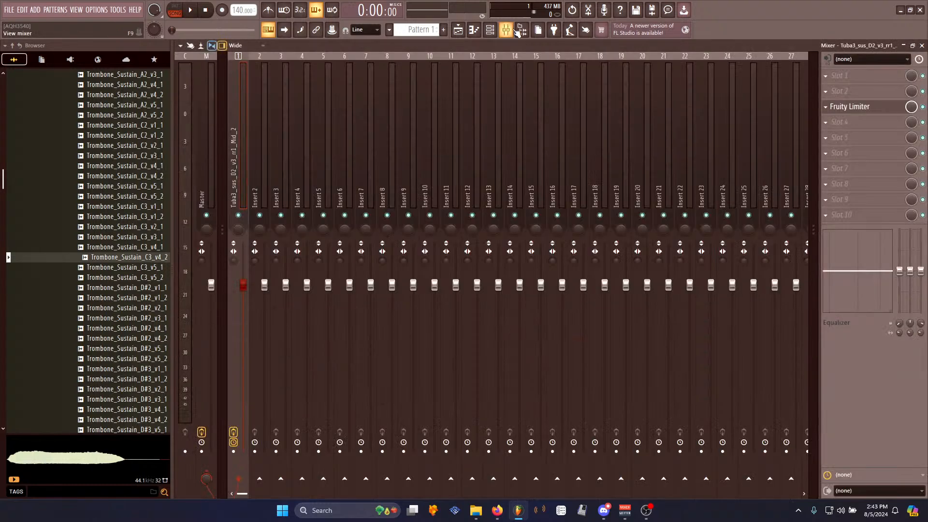
click(863, 110)
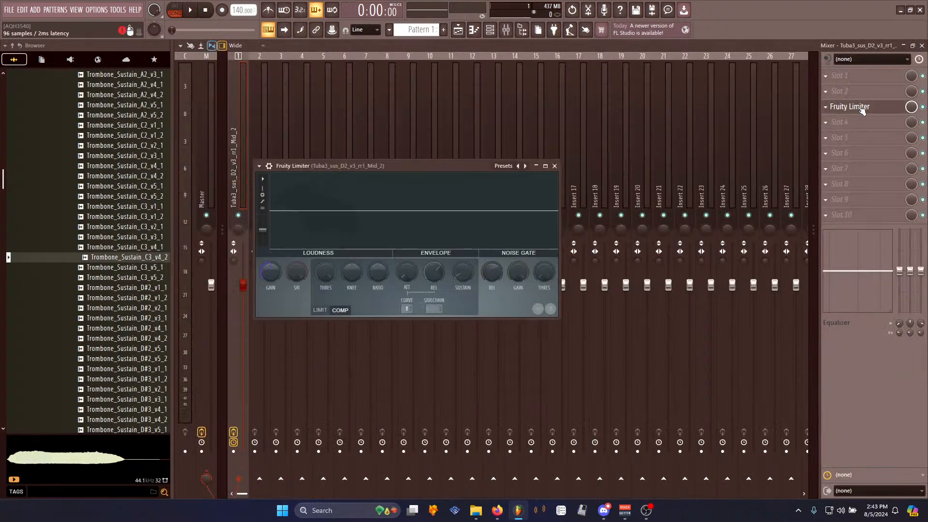
click(459, 30)
key(space)
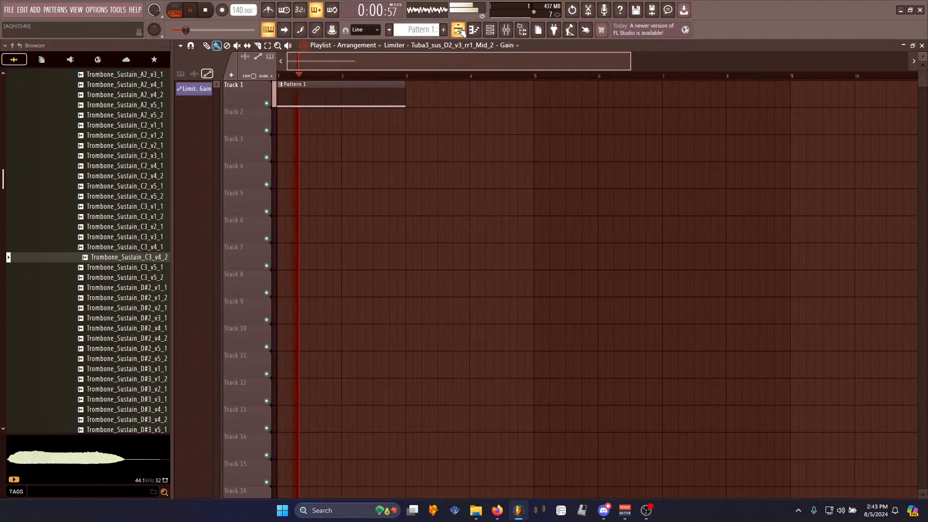
click(520, 30)
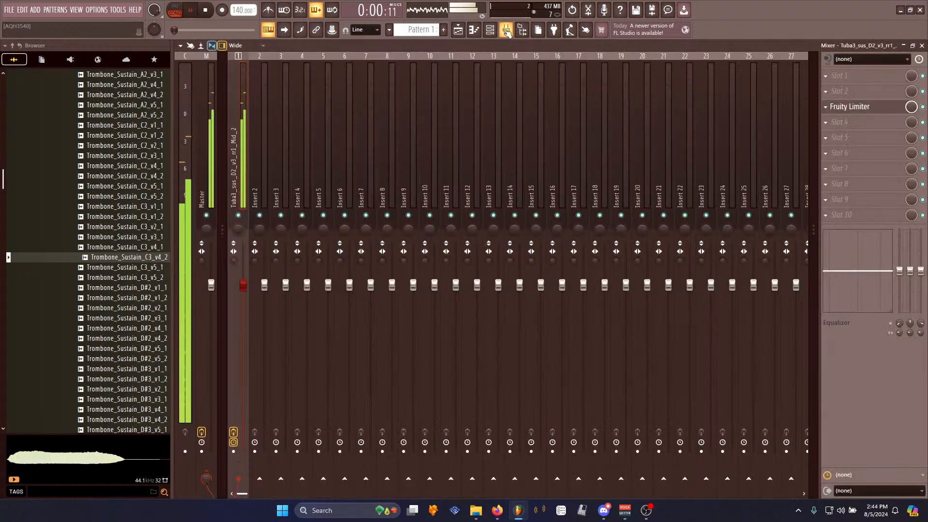
key(space)
- Switch the channel rack's filter from Automation back to Unsorted to show all channels
click(490, 30)
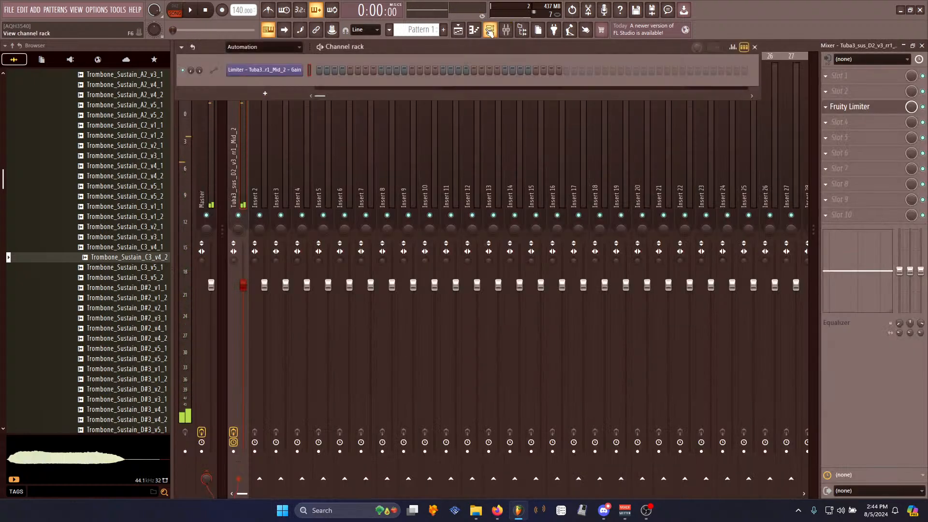
click(265, 47)
click(260, 78)
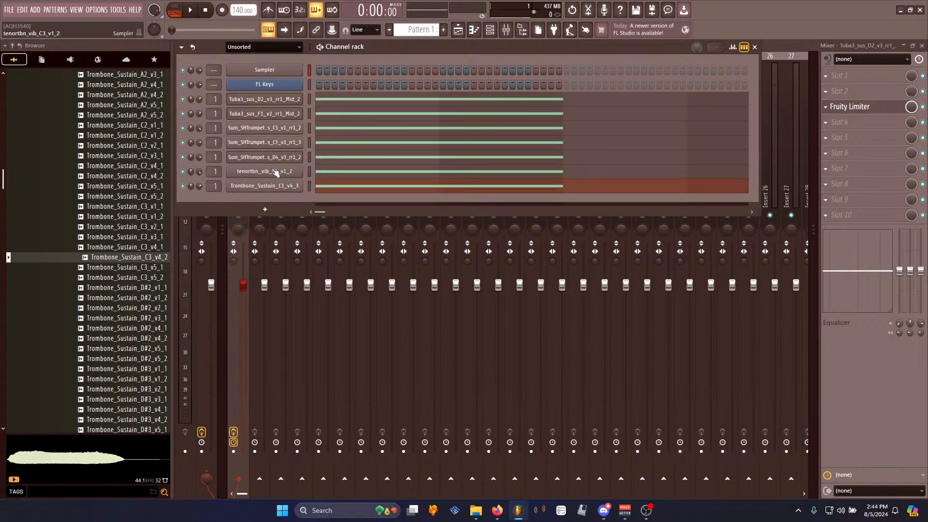
click(755, 47)
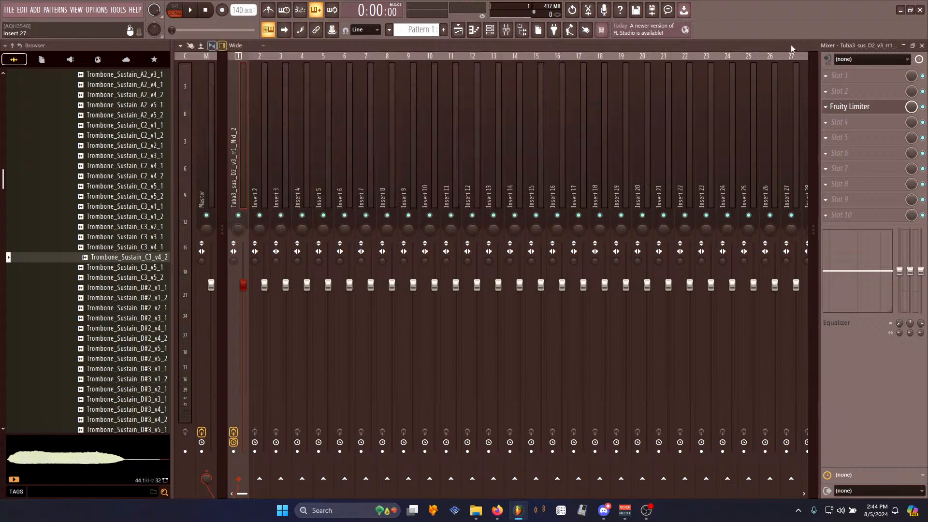
click(845, 83)
click(481, 49)
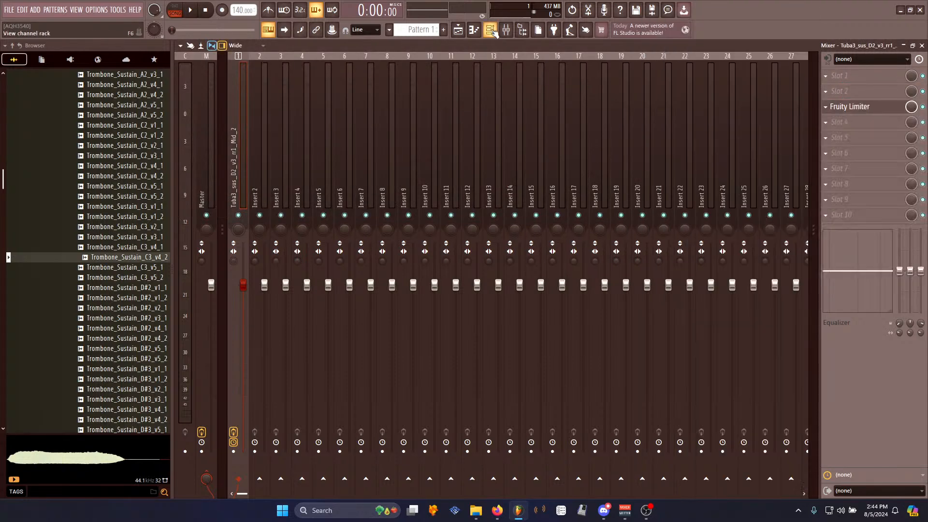
- Toggle the channels' mute switches in the channel rack and audition the pattern
click(491, 30)
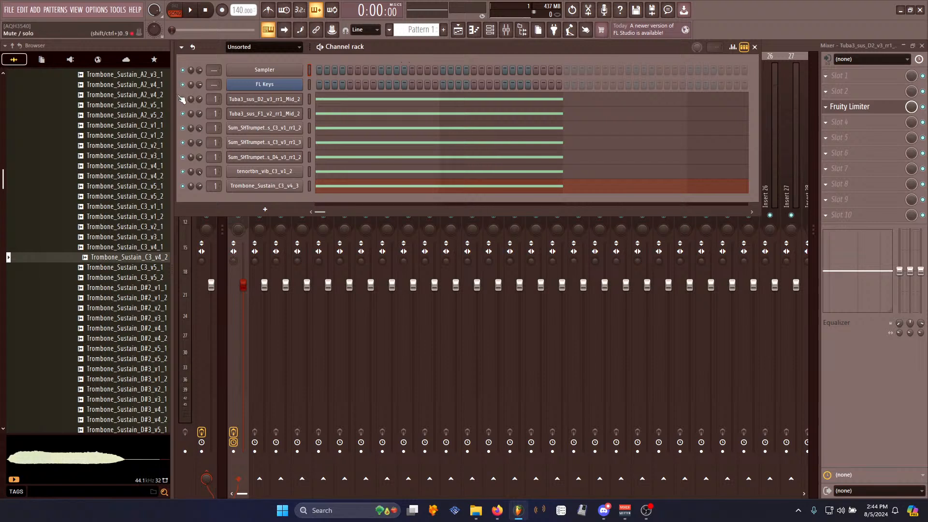
drag(187, 100, 191, 166)
key(space)
key(space)
key(space)
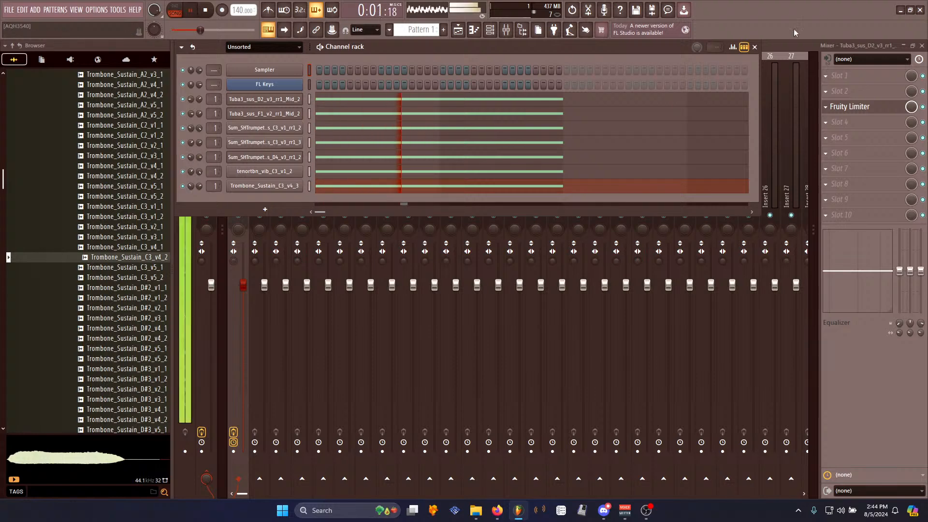
key(F6)
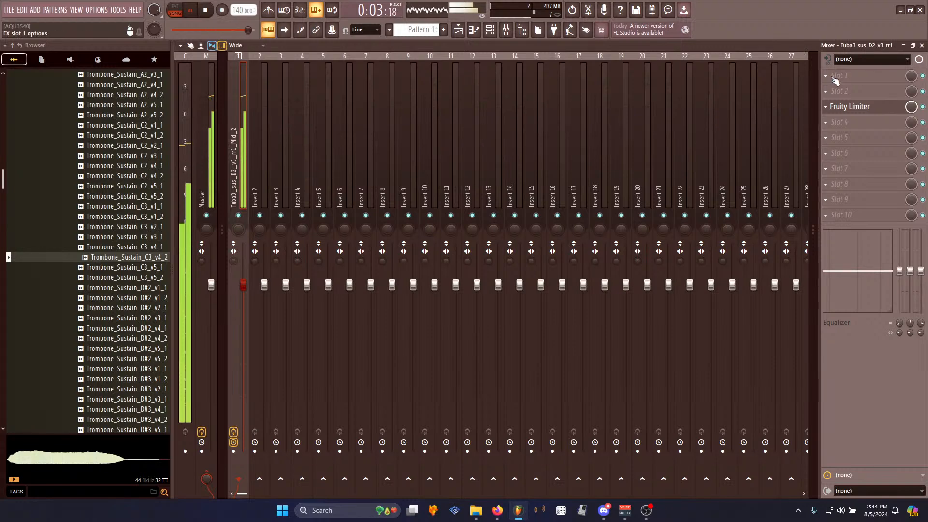
key(space)
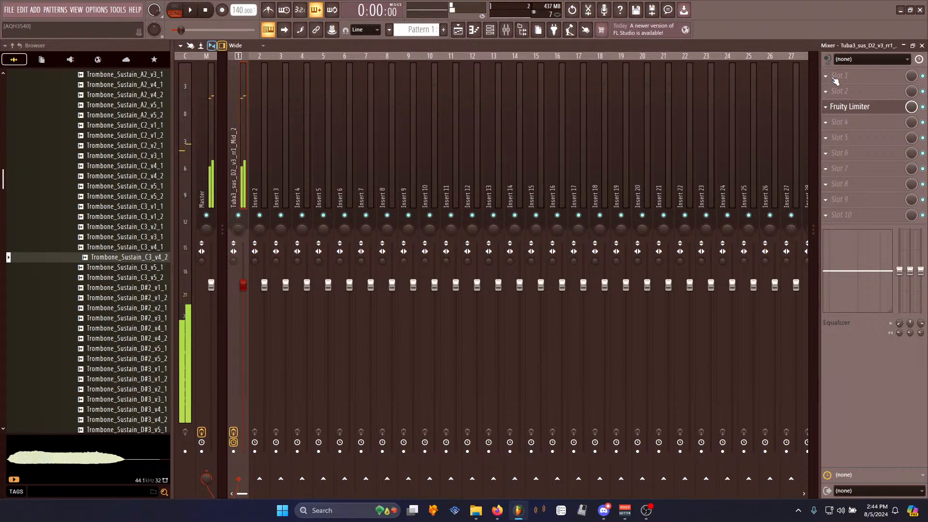
- Add a Spreader effect to insert 1's first slot, audition it, and remove it
click(836, 81)
click(681, 447)
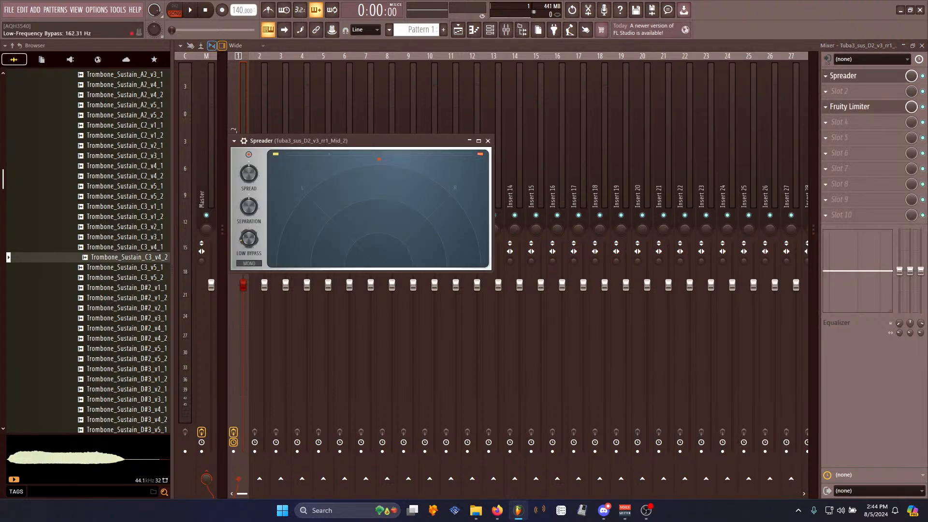
key(space)
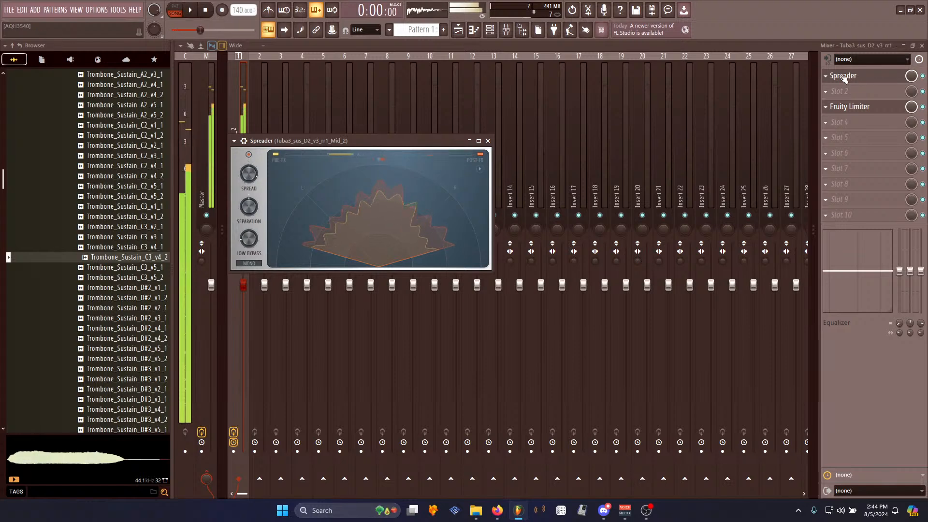
key(space)
click(828, 76)
click(832, 96)
click(506, 292)
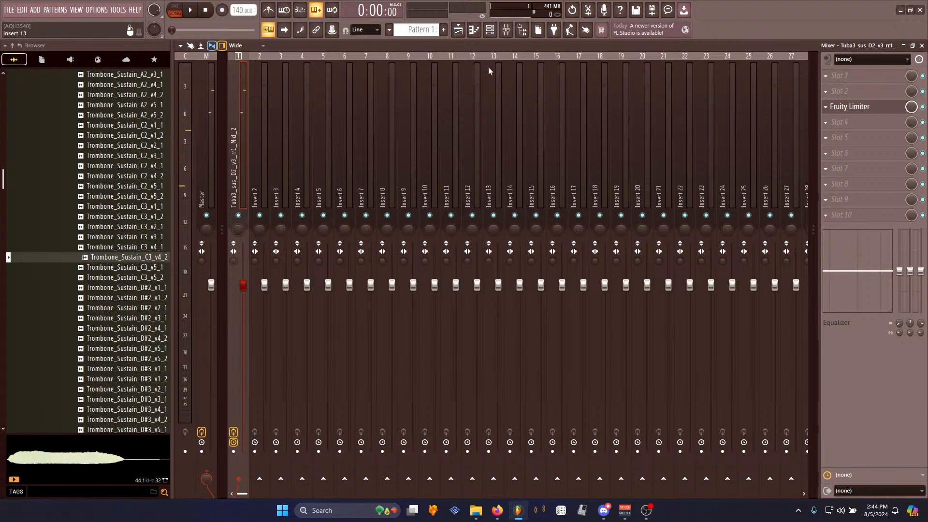
- Load the Pro-Q 3 equalizer into insert 1's first effect slot
click(492, 30)
click(827, 77)
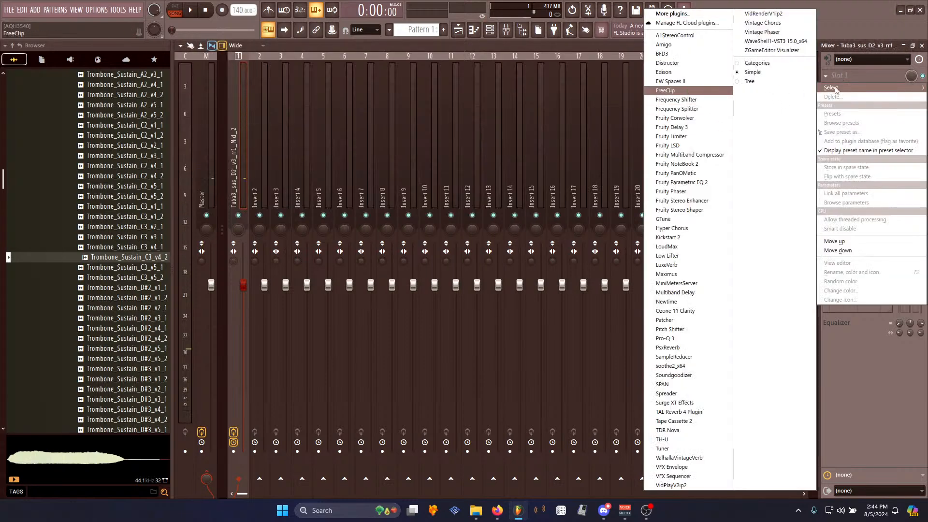
click(684, 340)
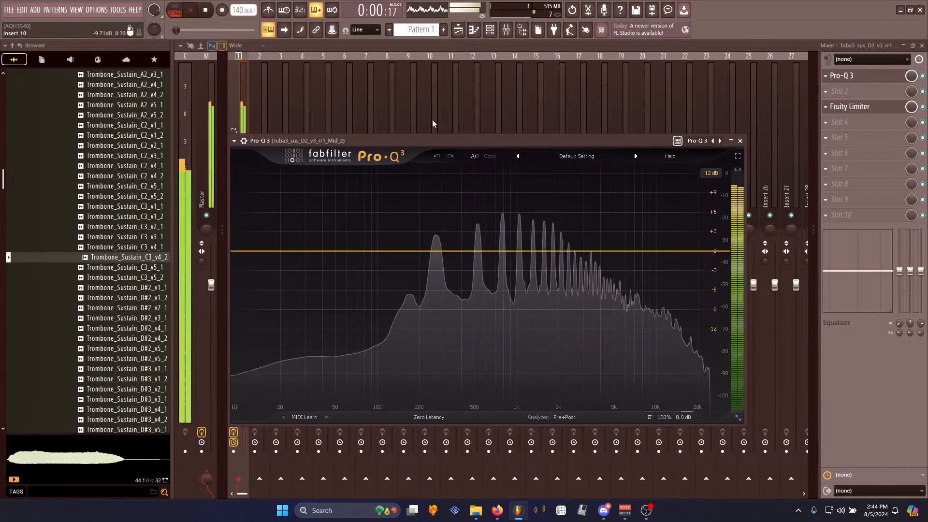
- Add a 48 dB/oct low cut around 145 Hz in Pro-Q 3 while auditioning the pattern
click(842, 91)
click(843, 77)
click(843, 77)
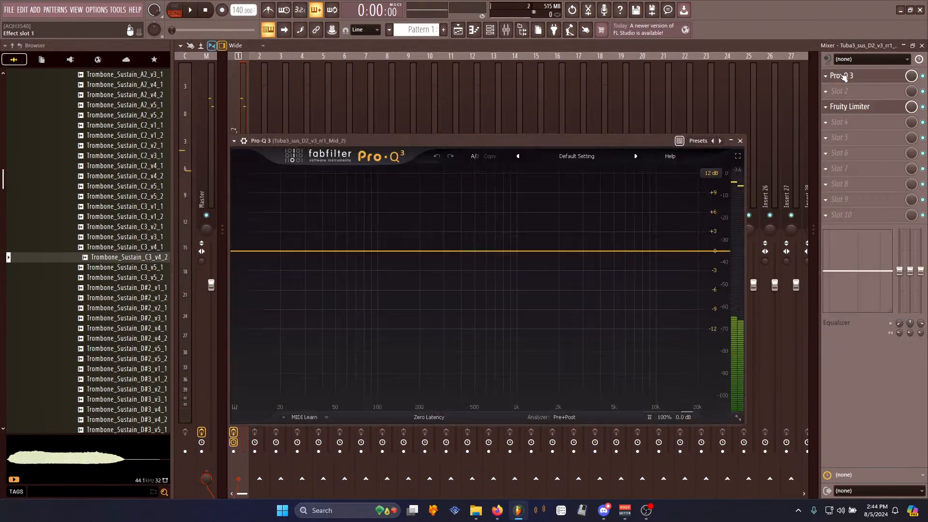
key(space)
click(400, 251)
click(377, 236)
click(398, 245)
scroll(400, 252, up, 5)
key(space)
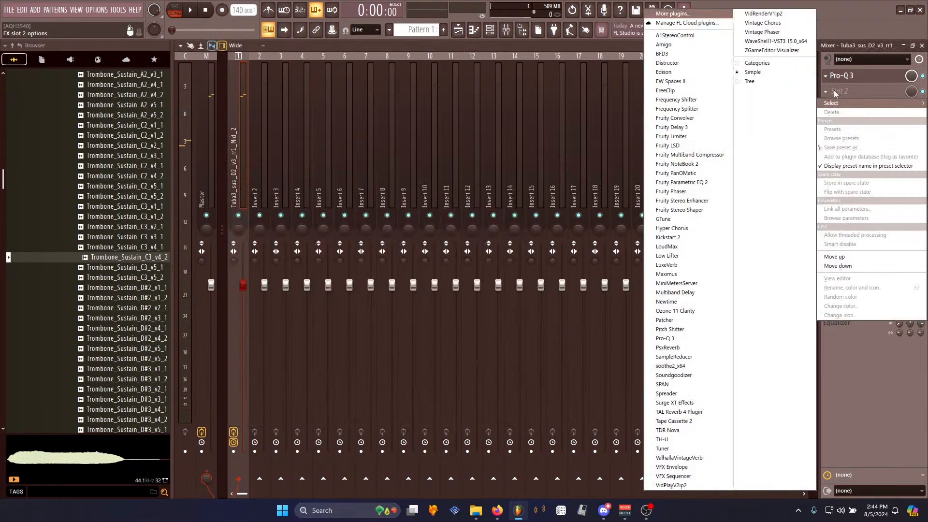
- Load Edison into insert 1's second slot and record the pattern's playback into it
click(842, 91)
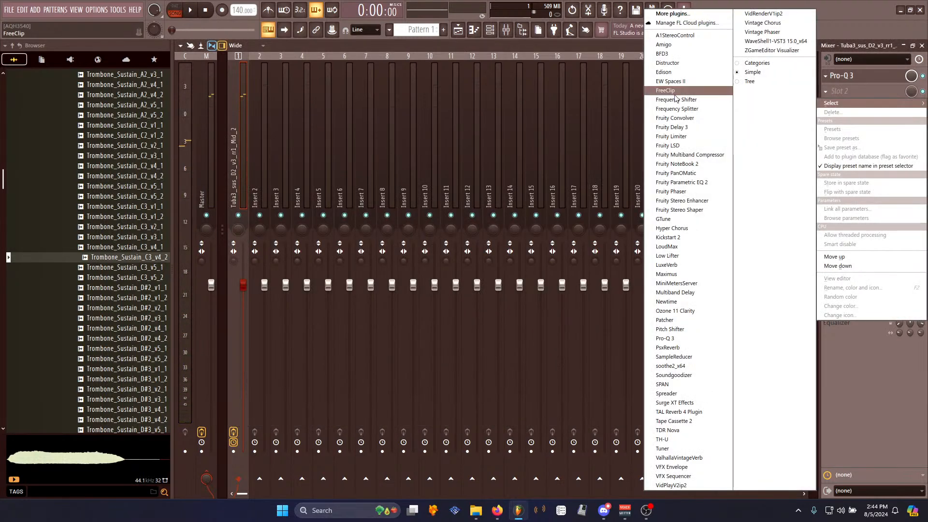
click(664, 72)
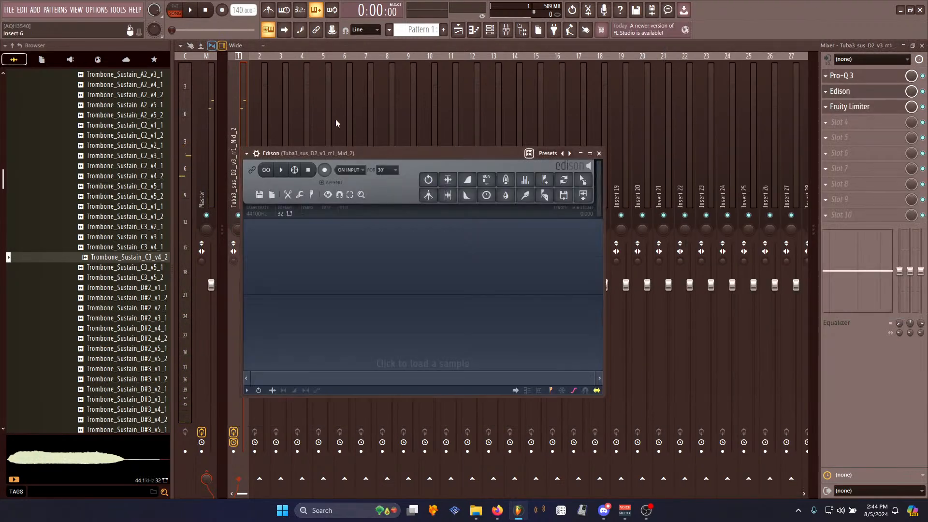
click(193, 11)
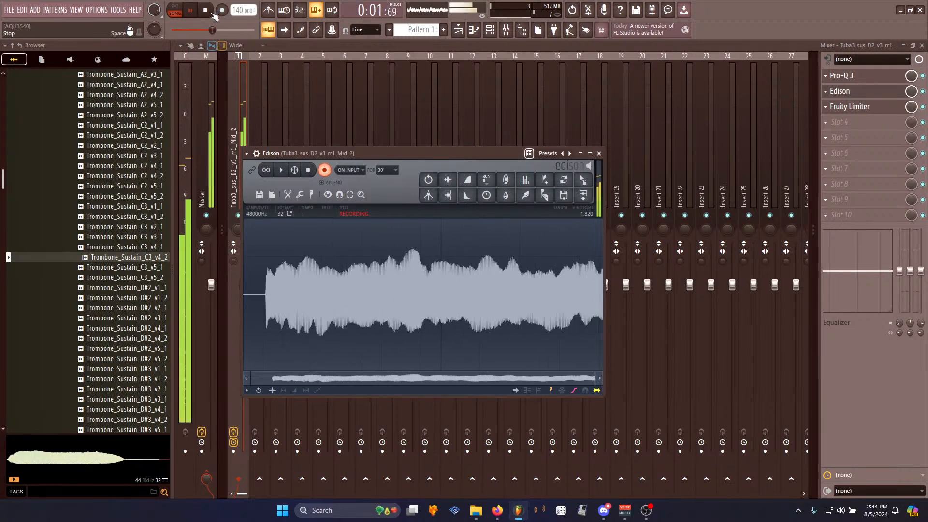
click(214, 16)
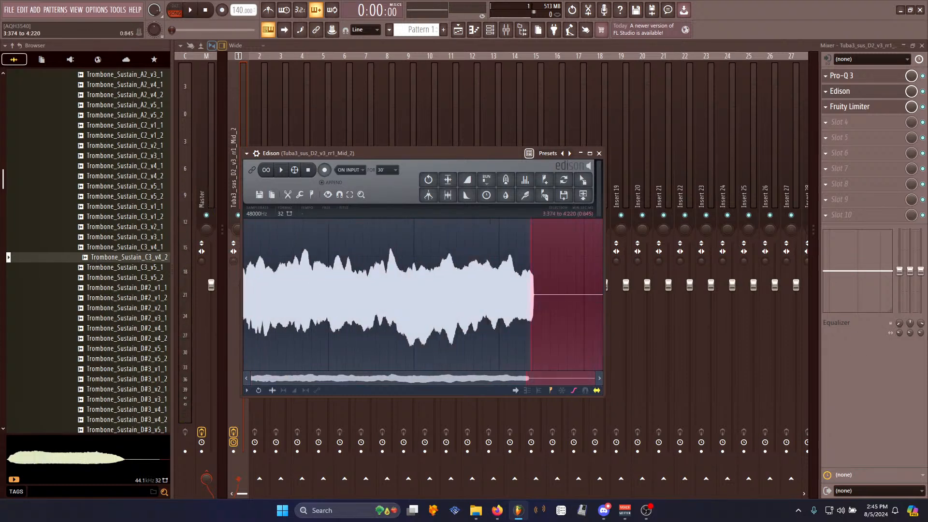
- Delete the silent tail of the recording and apply Declick in to it
key(Delete)
right_click(270, 289)
mouse_move(286, 326)
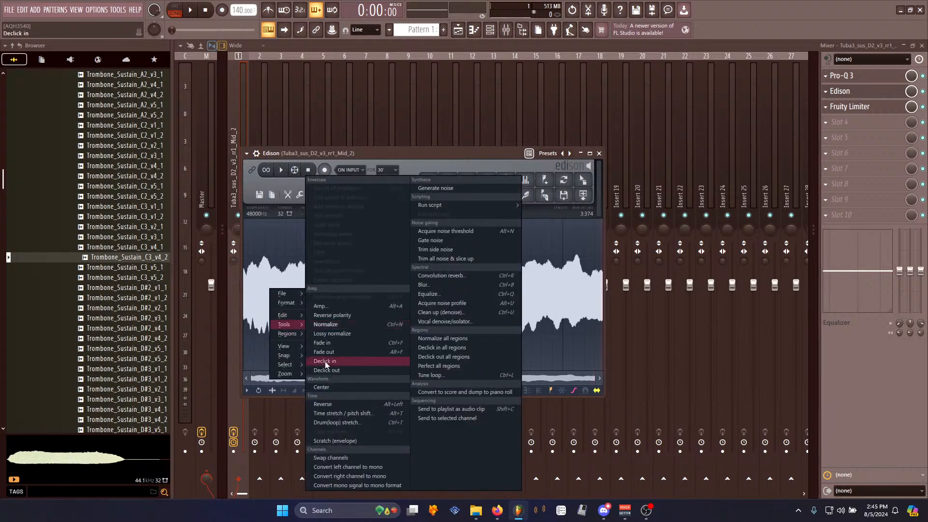
click(324, 363)
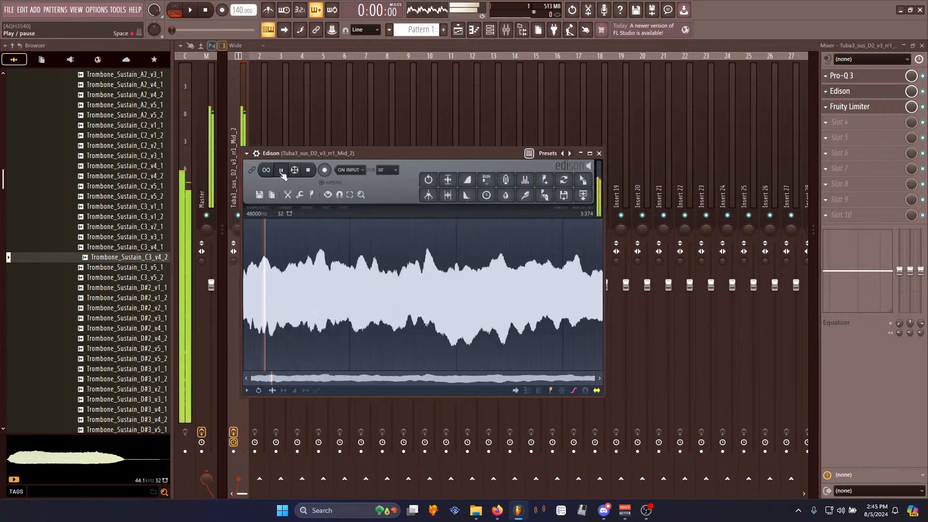
- Select the sustained part of the recording and set loop points on it
drag(269, 268, 567, 303)
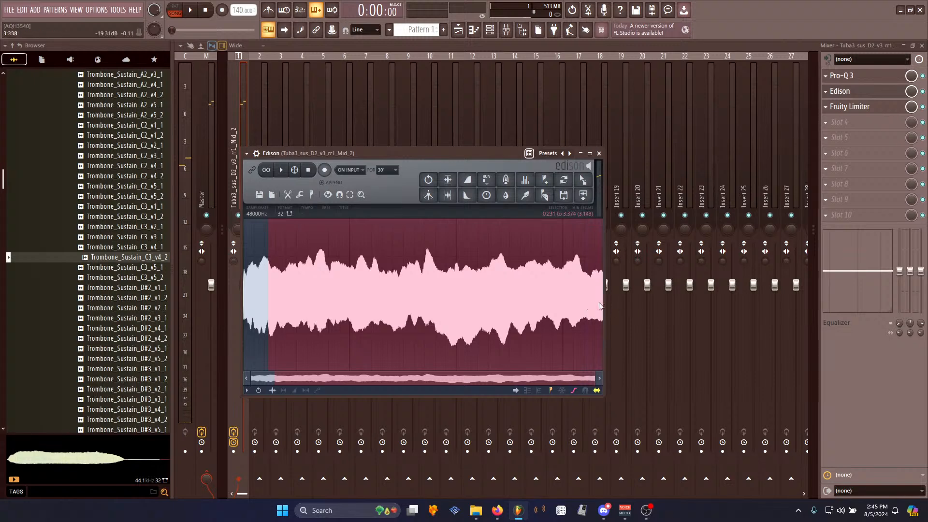
key(ctrl+l)
click(316, 228)
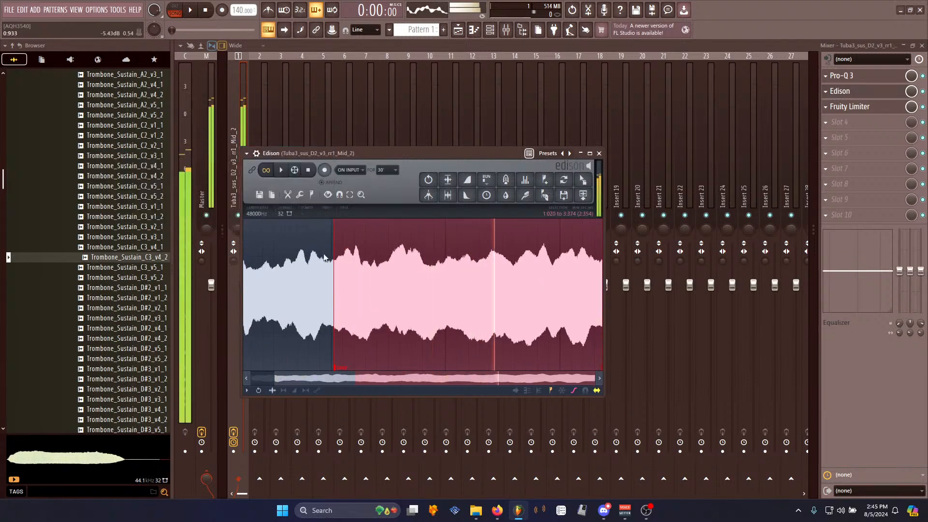
drag(350, 278, 23, 295)
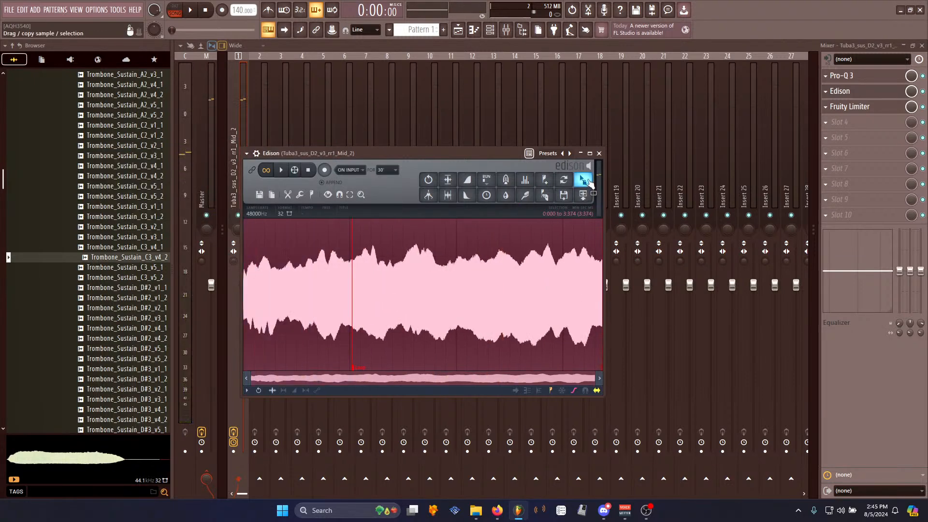
- Drag the looped recording from Edison into the channel rack as a new channel
drag(583, 180, 490, 32)
drag(266, 193, 274, 200)
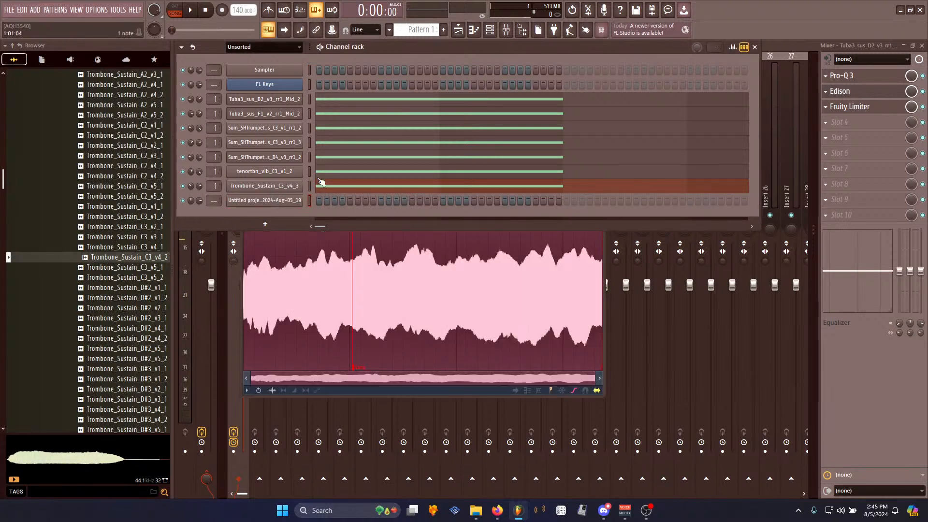
- Cut the notes from the piano rolls of all the other instrument channels
right_click(298, 184)
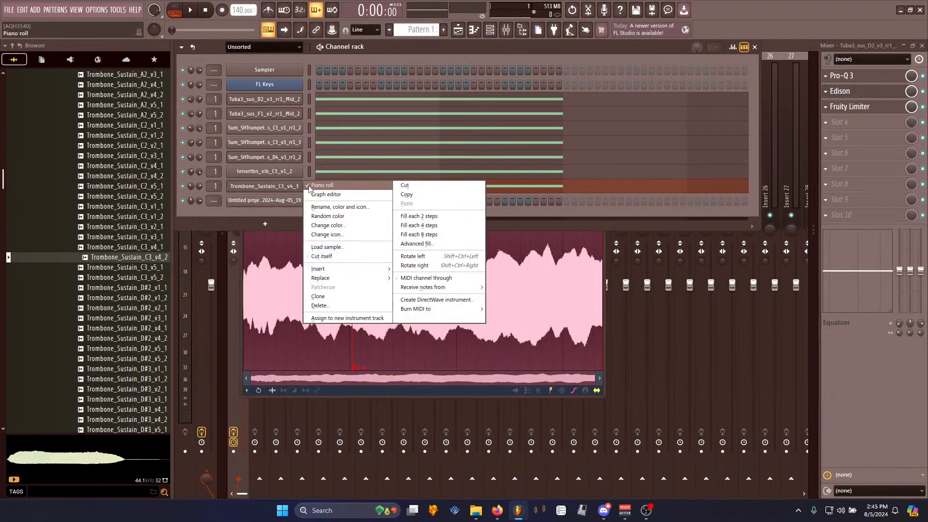
click(403, 184)
right_click(296, 173)
click(405, 171)
right_click(271, 157)
click(405, 155)
right_click(273, 143)
click(430, 145)
right_click(297, 129)
click(427, 127)
right_click(297, 114)
click(428, 118)
right_click(297, 99)
click(406, 98)
- Open the recorded channel's piano roll, draw long C5 and C6 notes, and audition those pitches
right_click(301, 201)
click(331, 200)
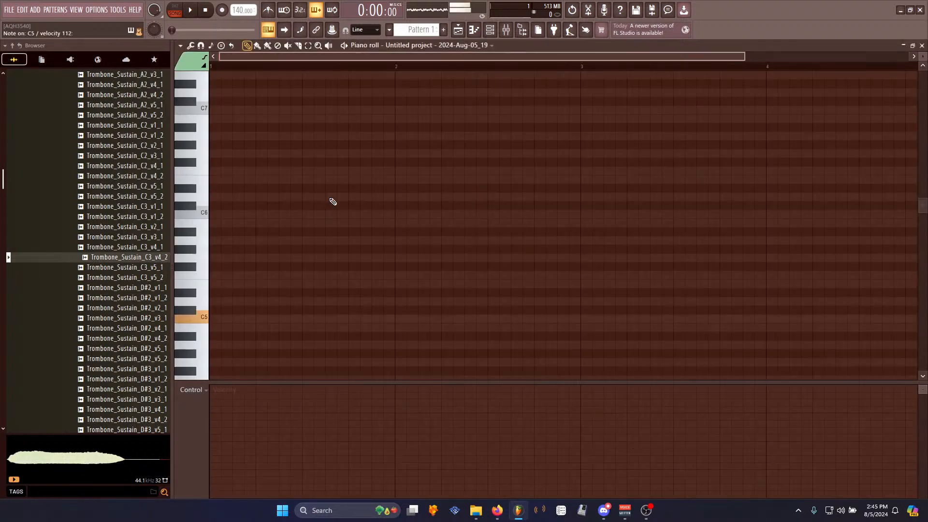
key(z)
key(q)
key(z)
key(q)
click(224, 320)
click(215, 217)
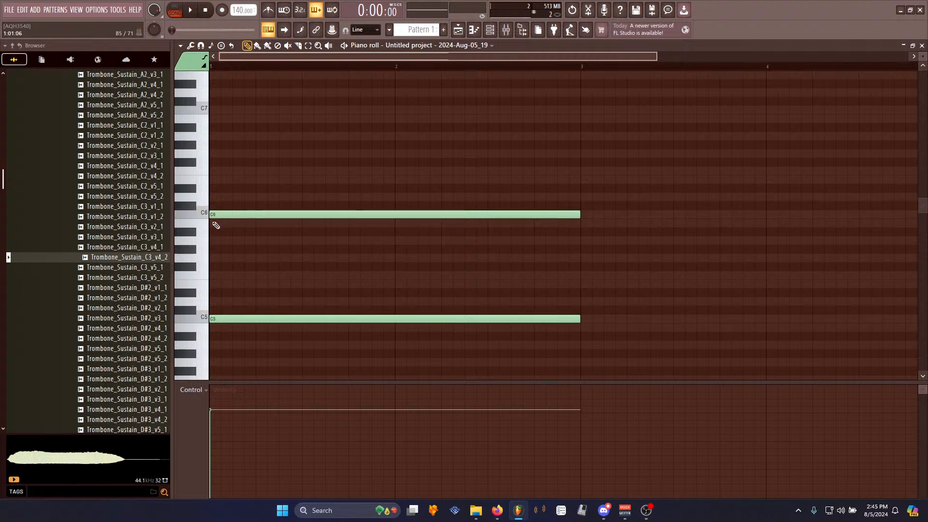
key(z)
key(z)
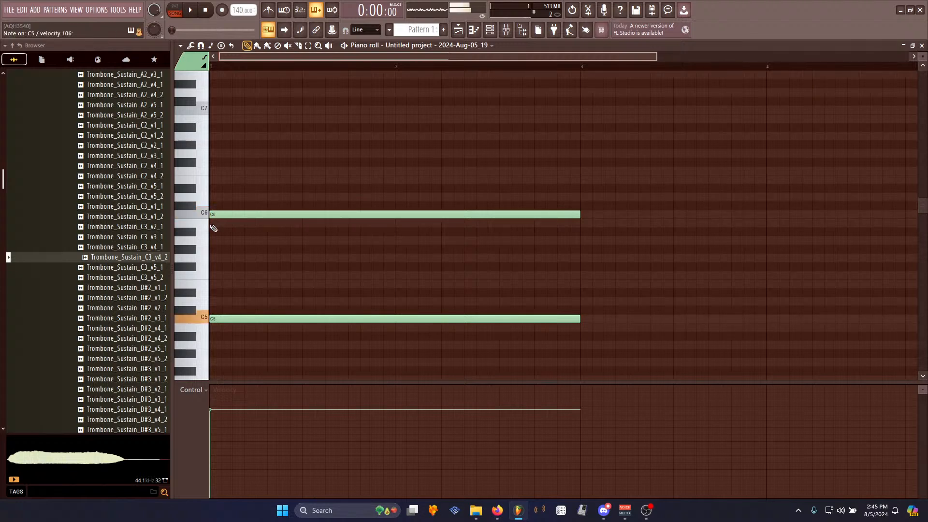
key(z)
key(q)
key(q)
- Play the pattern to audition the recorded channel
click(507, 31)
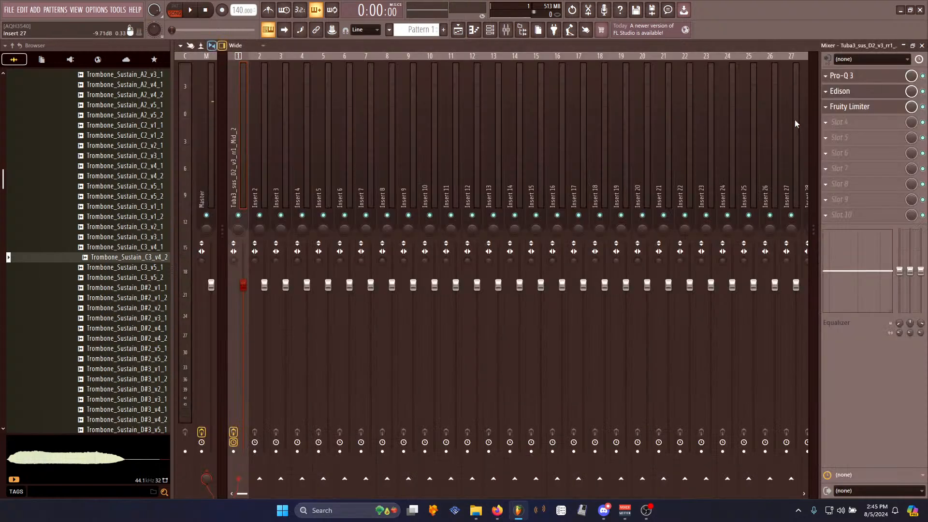
click(490, 30)
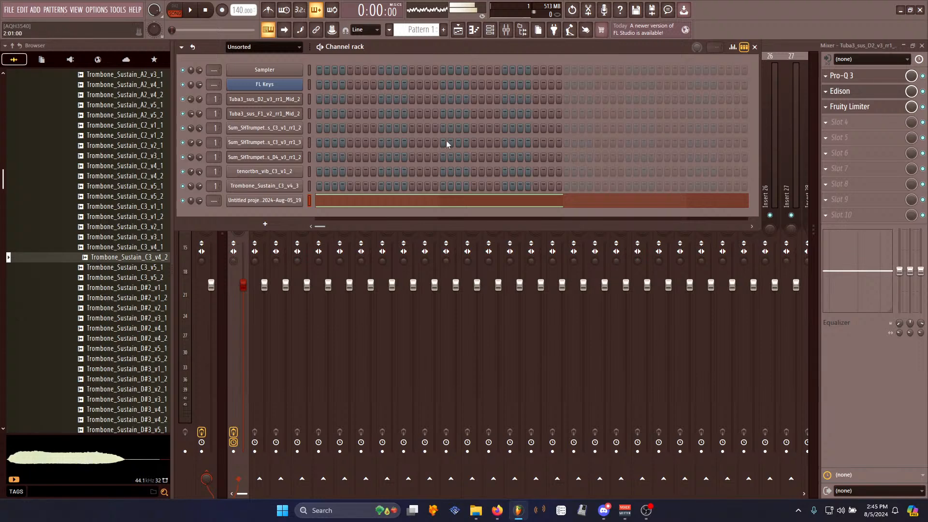
click(404, 198)
key(space)
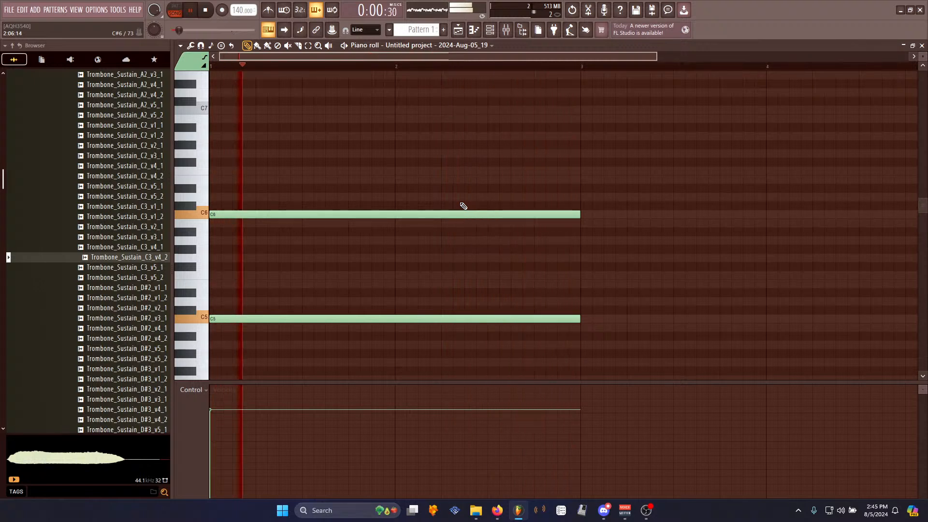
key(space)
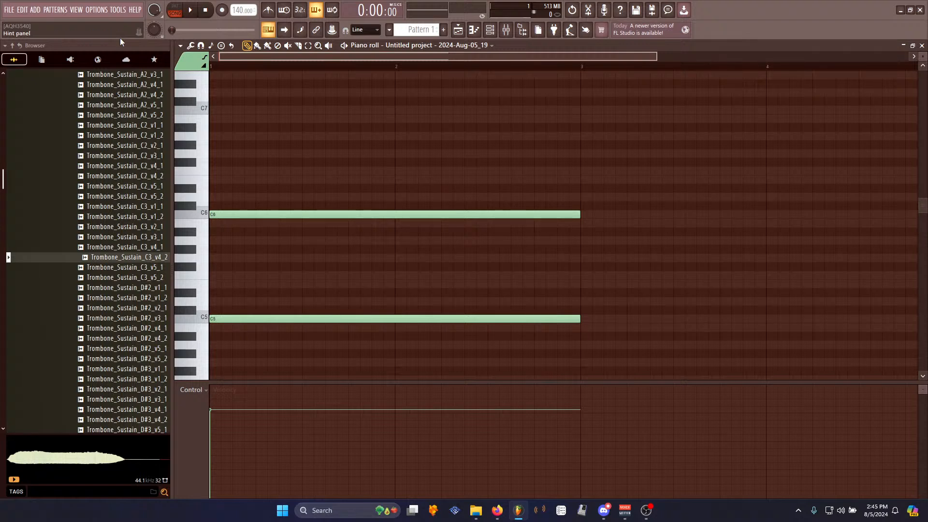
- Raise the Pro-Q 3 low cut on insert 1 to about 200 Hz
click(506, 30)
click(849, 76)
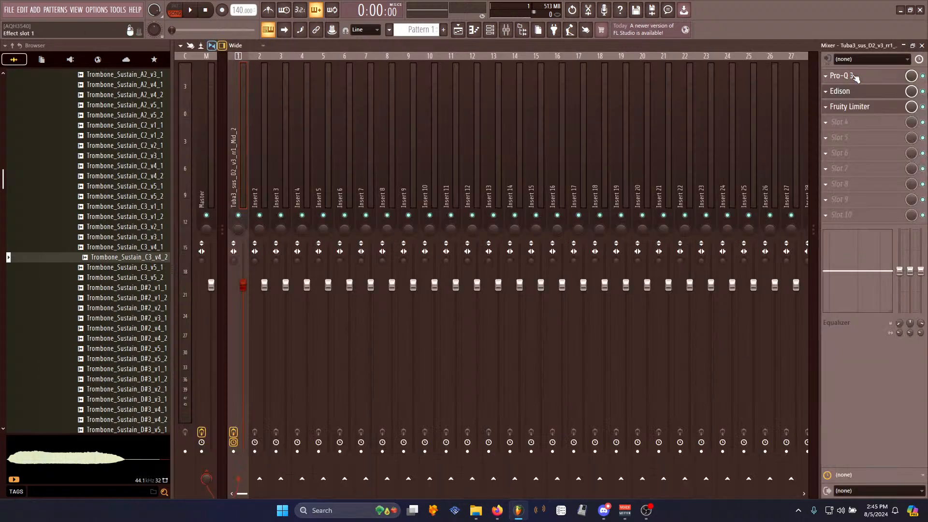
drag(400, 251, 426, 251)
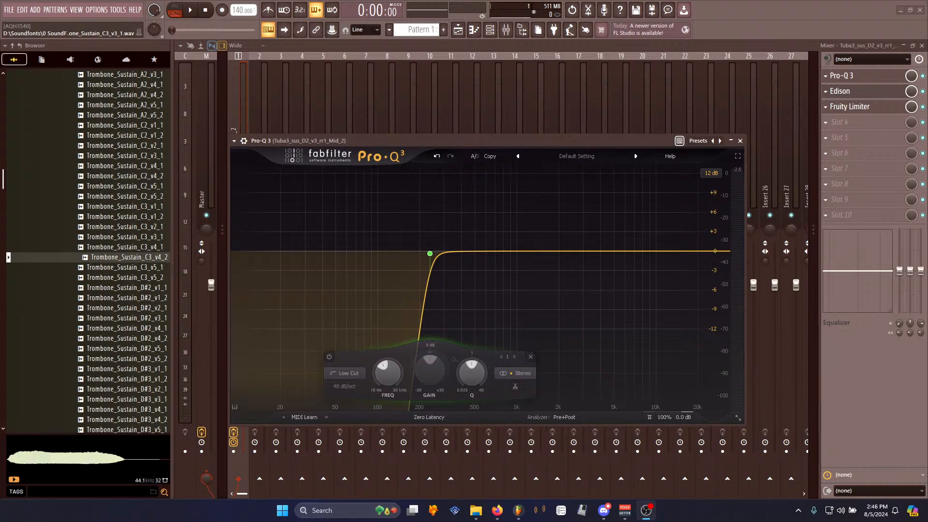
click(414, 52)
click(740, 141)
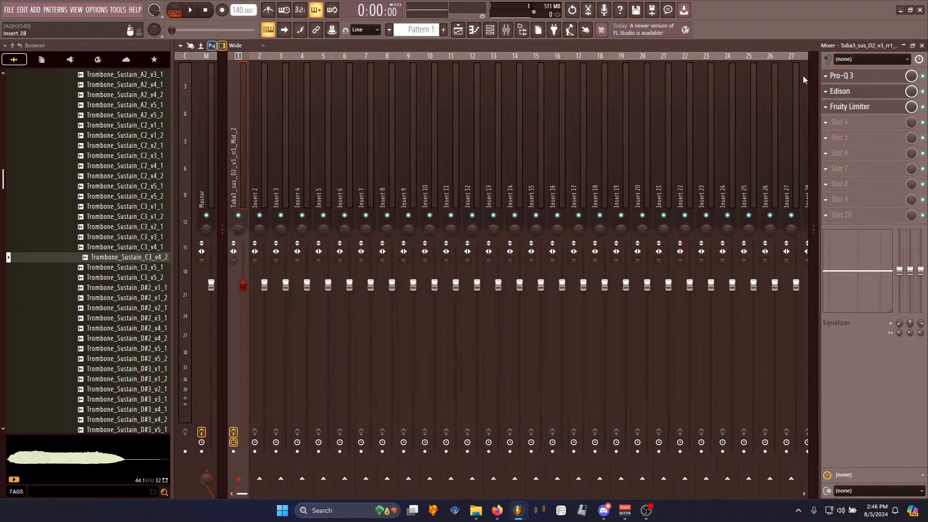
- Open Edison on insert 1 and play the pattern to listen
click(874, 93)
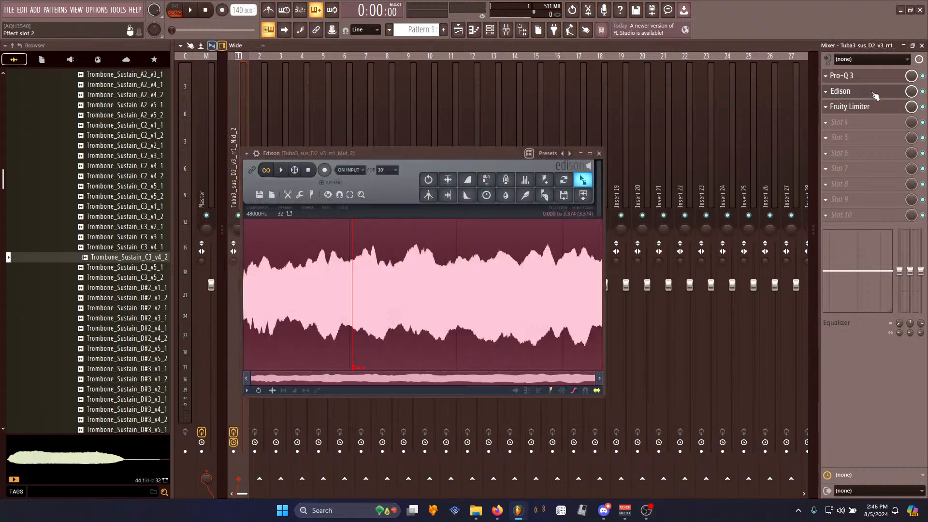
click(556, 47)
key(space)
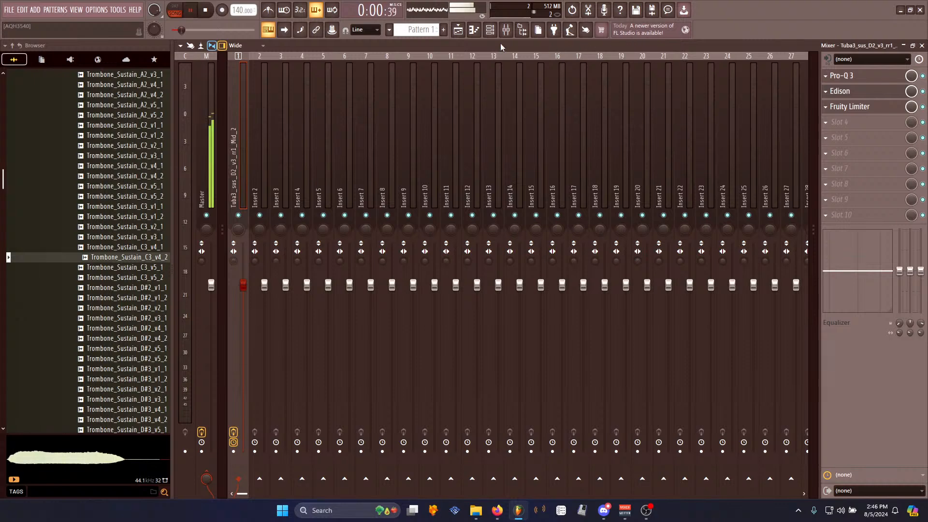
key(space)
- Add a Pro-Q 3 bell boost of about +8.6 dB at about 5.7 kHz while playing the pattern
click(842, 76)
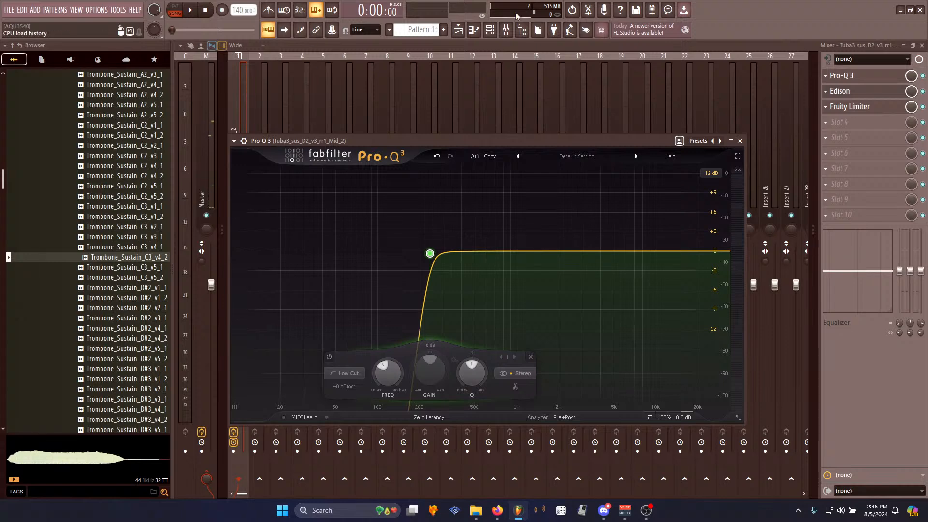
click(496, 30)
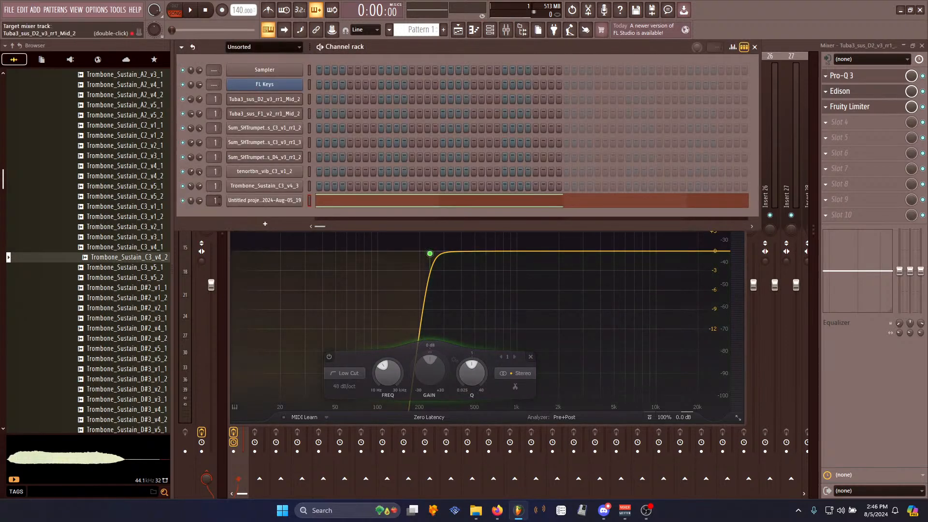
key(space)
click(842, 76)
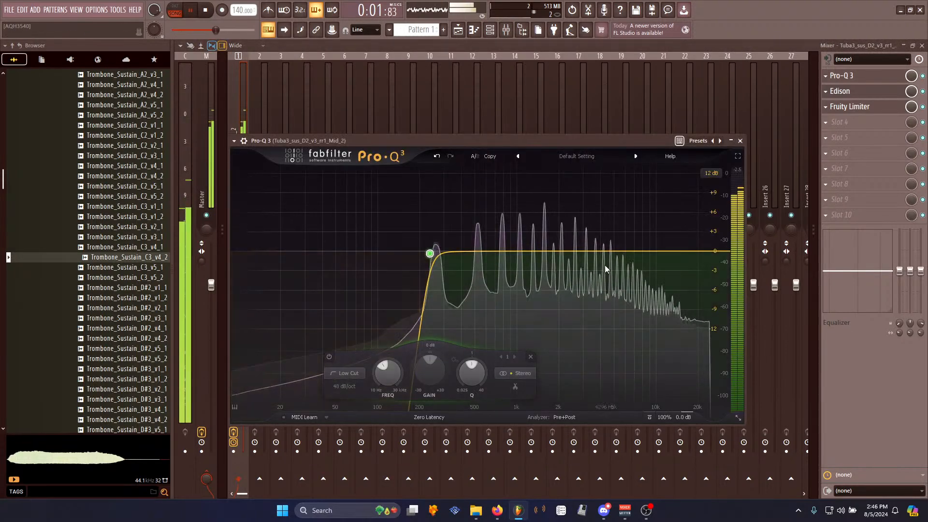
drag(610, 247, 622, 196)
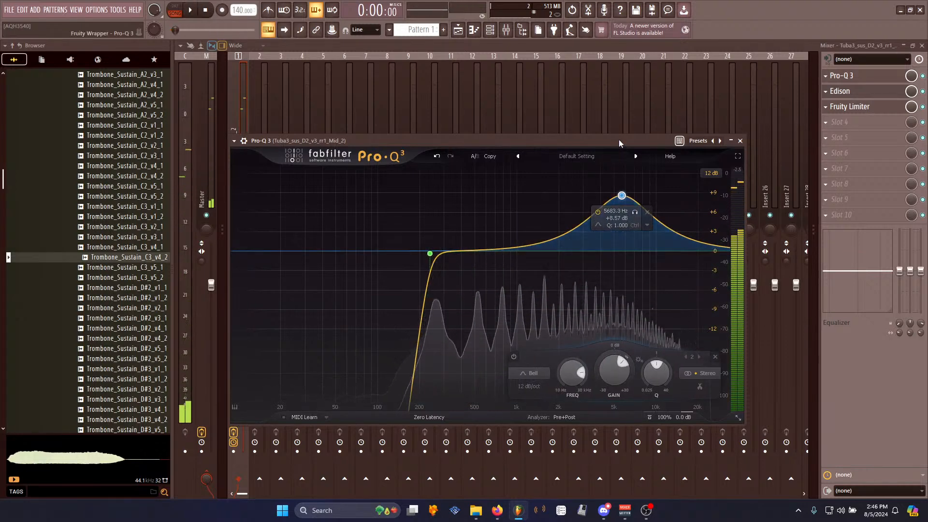
key(space)
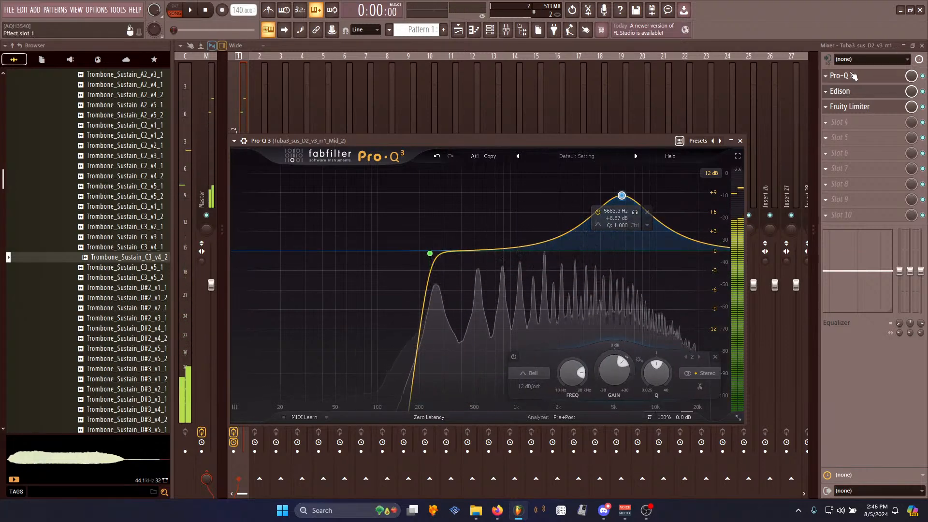
- Close Pro-Q 3, clear Edison's recording on insert 1, and re-record the pattern playback into it
click(853, 76)
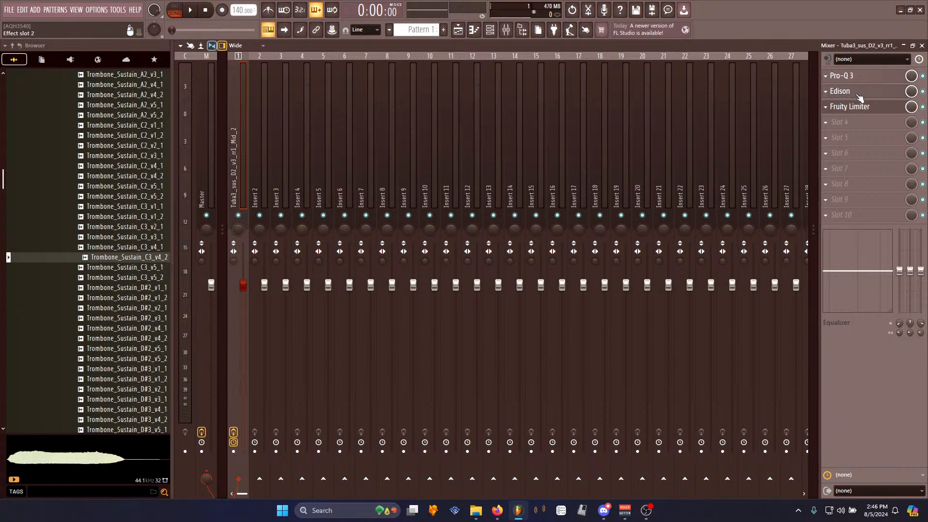
click(823, 91)
key(Delete)
click(326, 171)
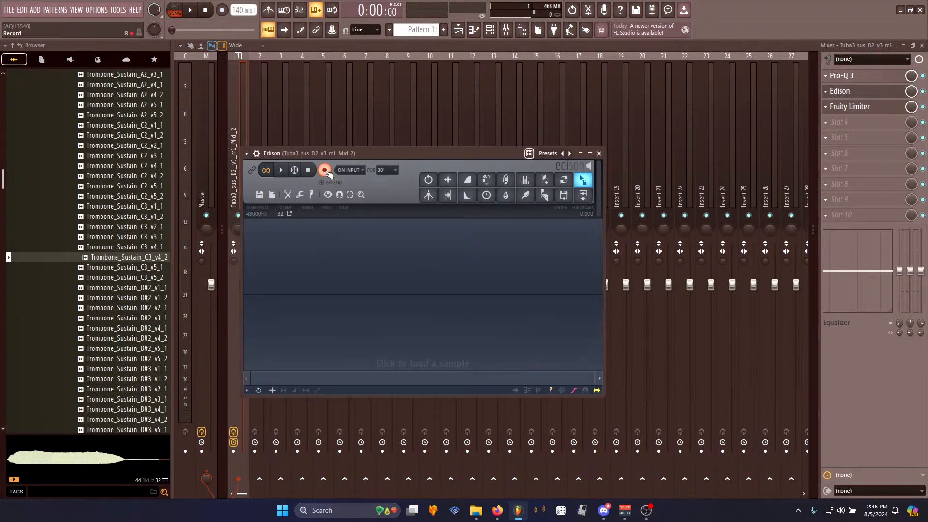
click(191, 11)
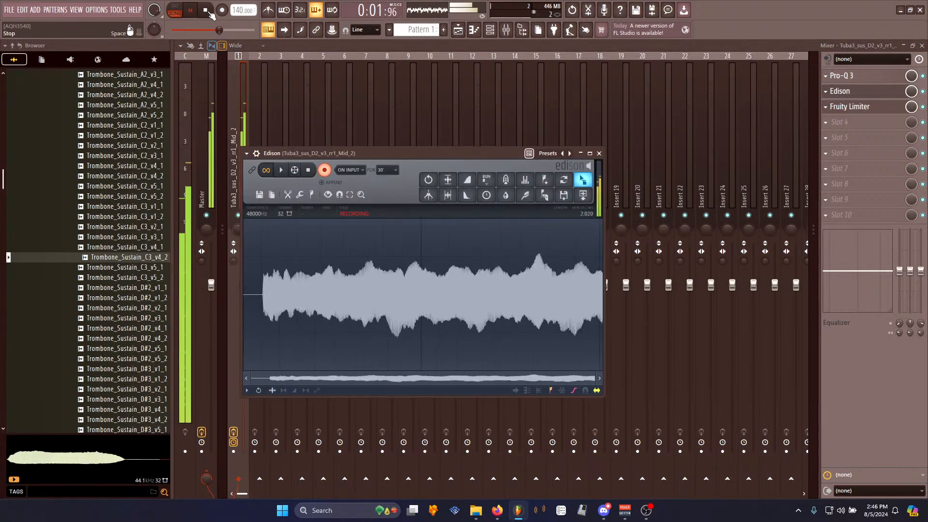
click(206, 10)
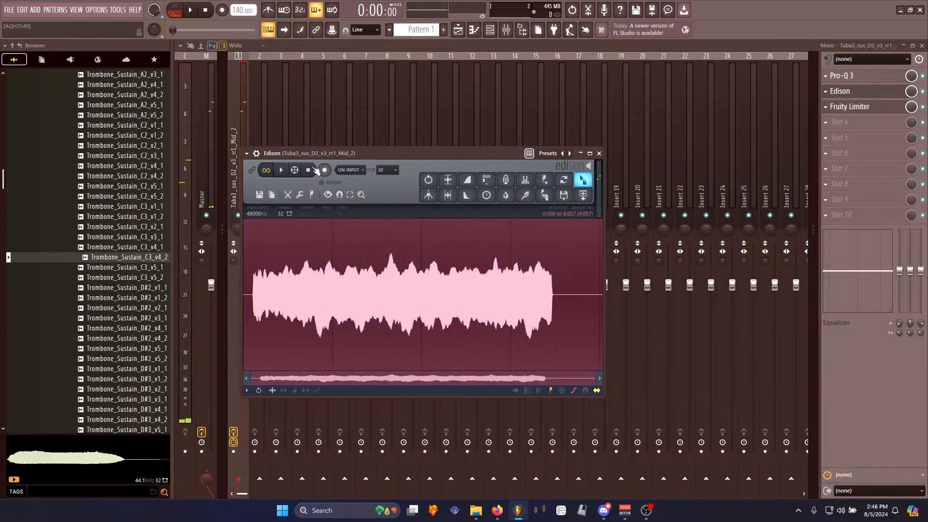
- Trim the silence from the start and the end of the new Edison recording
drag(260, 296, 243, 293)
key(Delete)
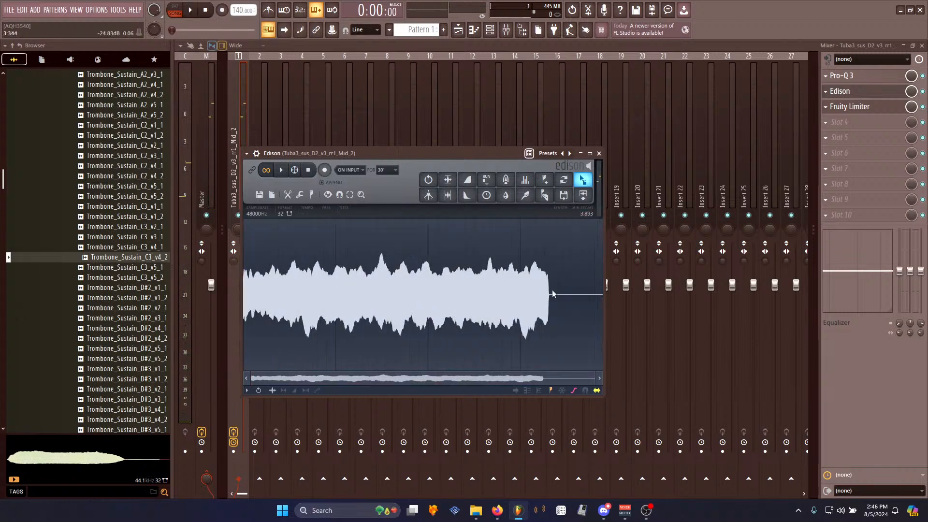
drag(543, 294, 610, 313)
key(Delete)
- Apply Declick in to the start of the recording
right_click(319, 294)
mouse_move(334, 329)
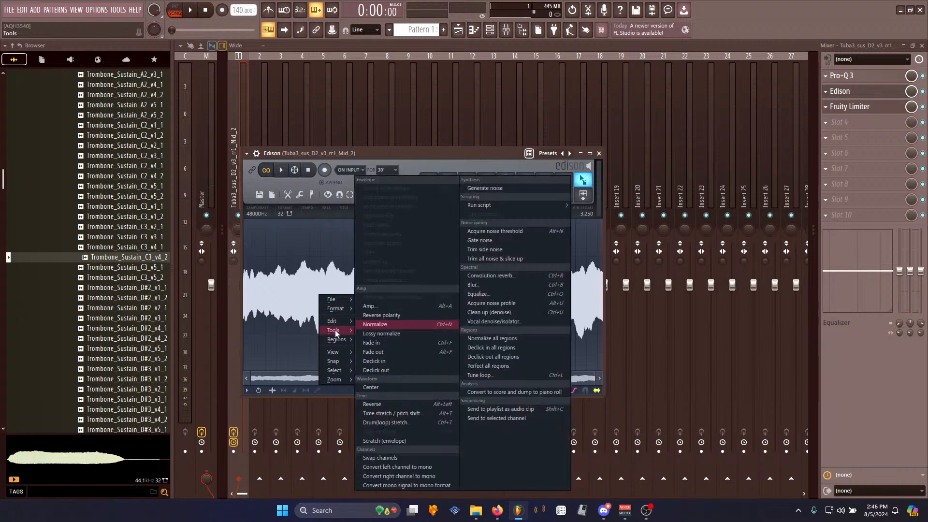
click(375, 363)
- Tune the loop region with the Loop tuner, accept it, and play the recording to check
key(ctrl+l)
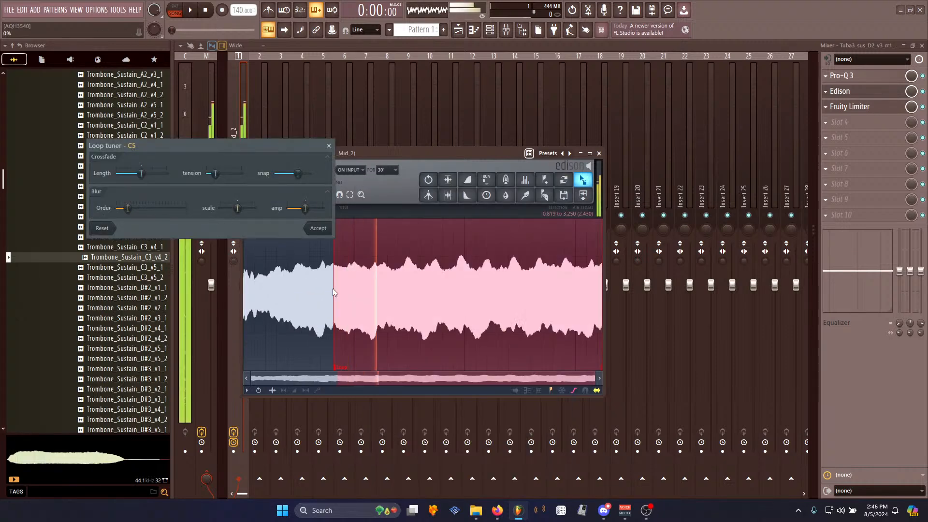
click(320, 230)
click(308, 172)
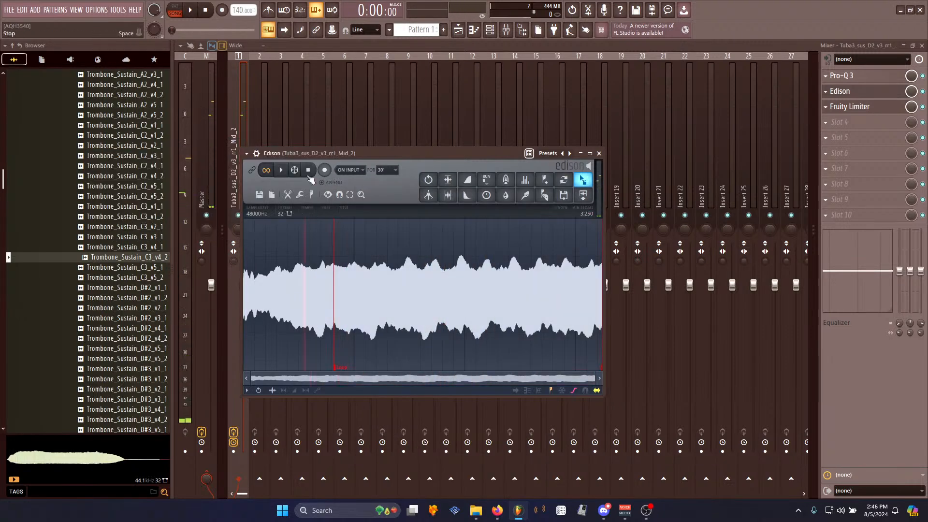
key(space)
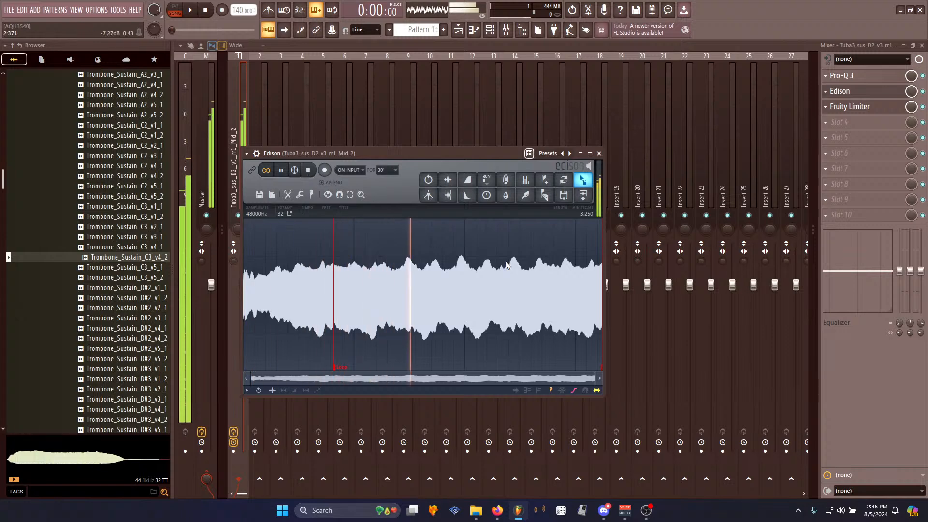
- Drag the looped recording into the channel rack as a new channel and play test notes
drag(583, 179, 288, 207)
key(z)
key(z)
key(z)
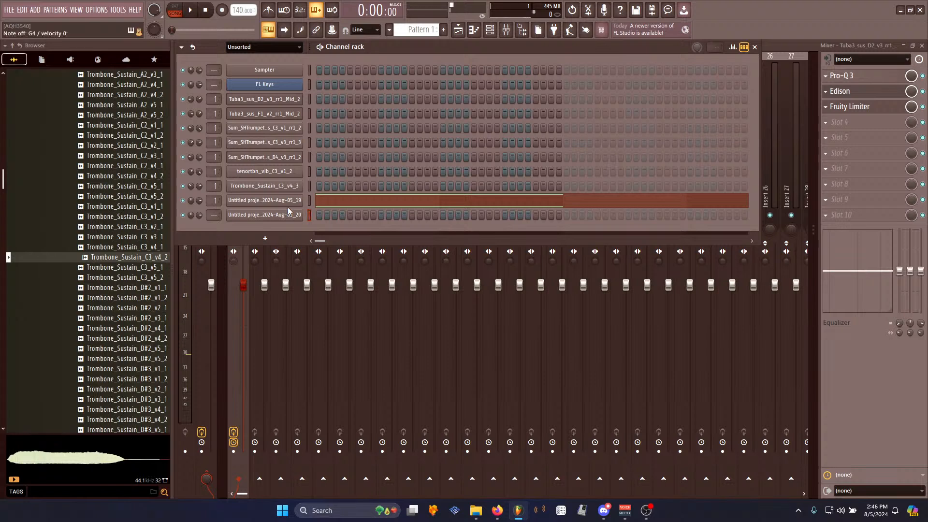
key(z)
key(z)
key(x)
key(d)
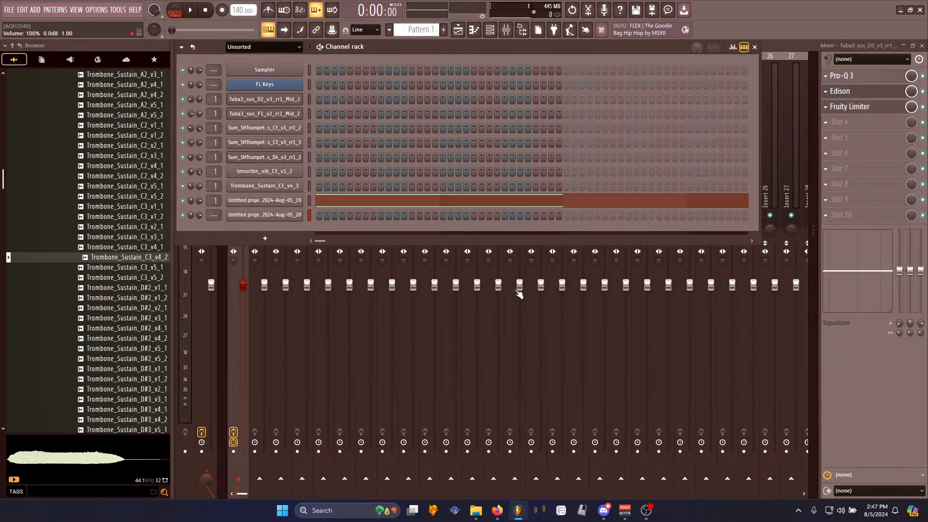
- Reopen Edison on insert 1, clear its recording, and arm it to record again
key(F6)
click(854, 92)
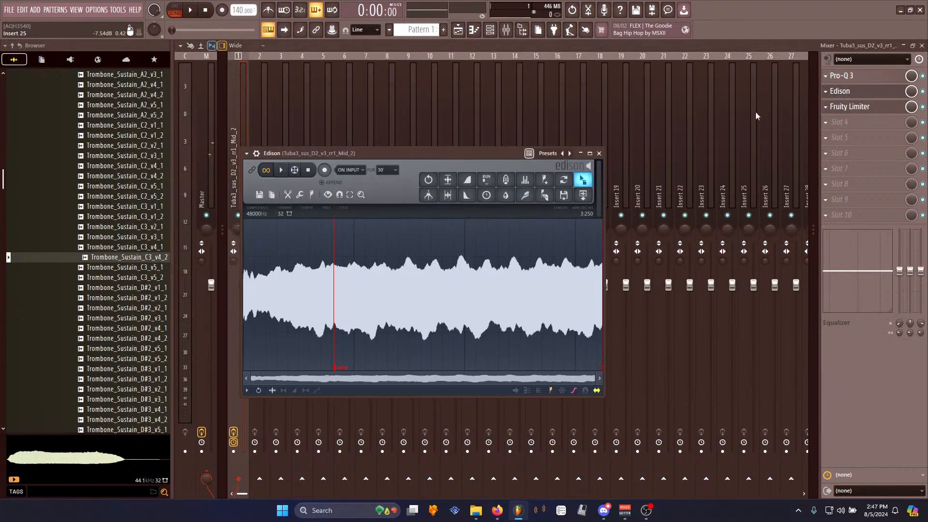
click(889, 90)
click(889, 91)
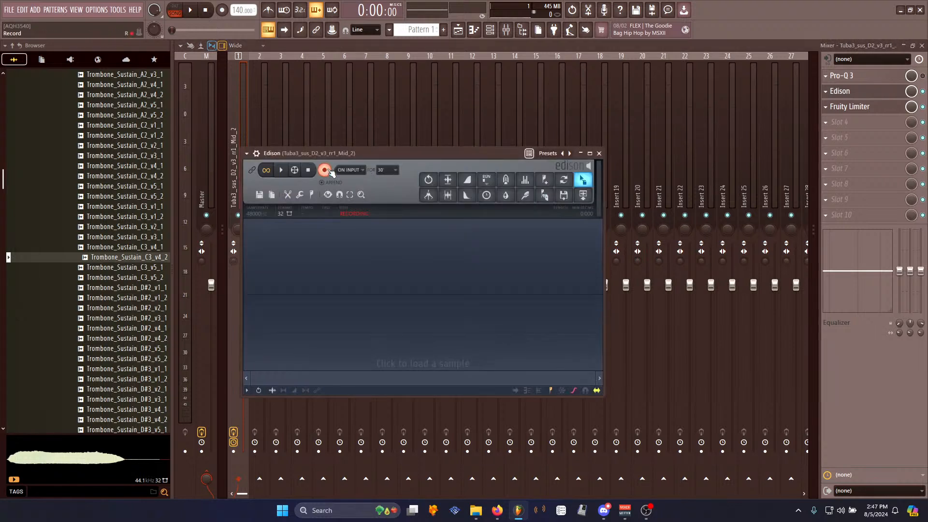
click(327, 170)
- Open Edison on the master channel, clear it, and record the previewed Trombone_Sustain_C3_v4_2 sample
click(204, 173)
click(891, 77)
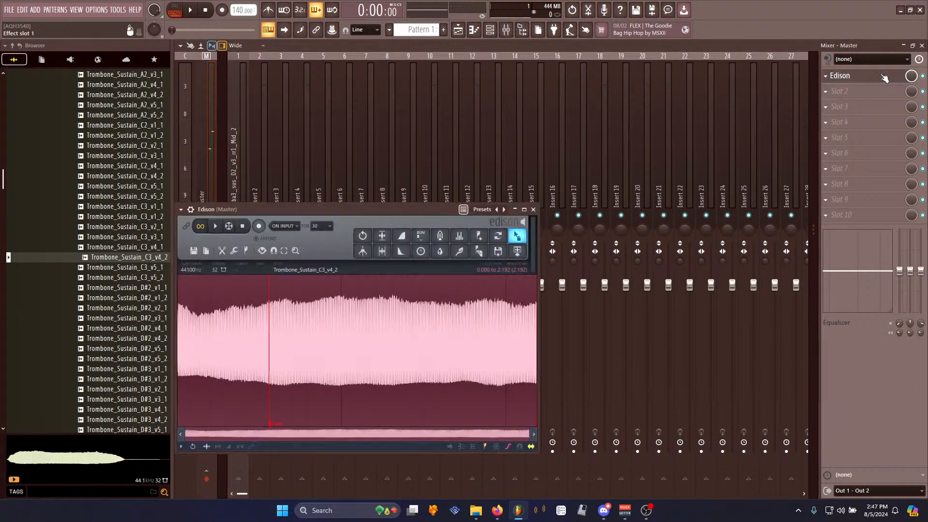
key(Delete)
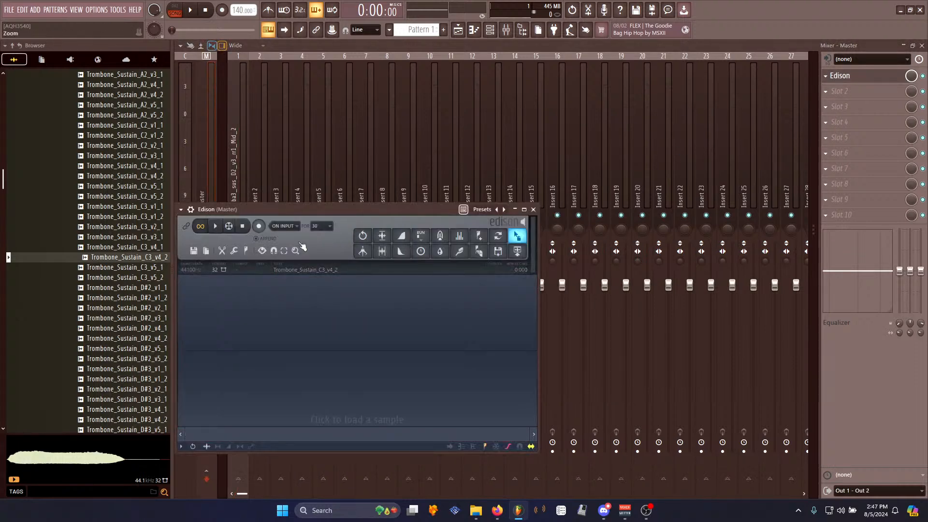
click(259, 226)
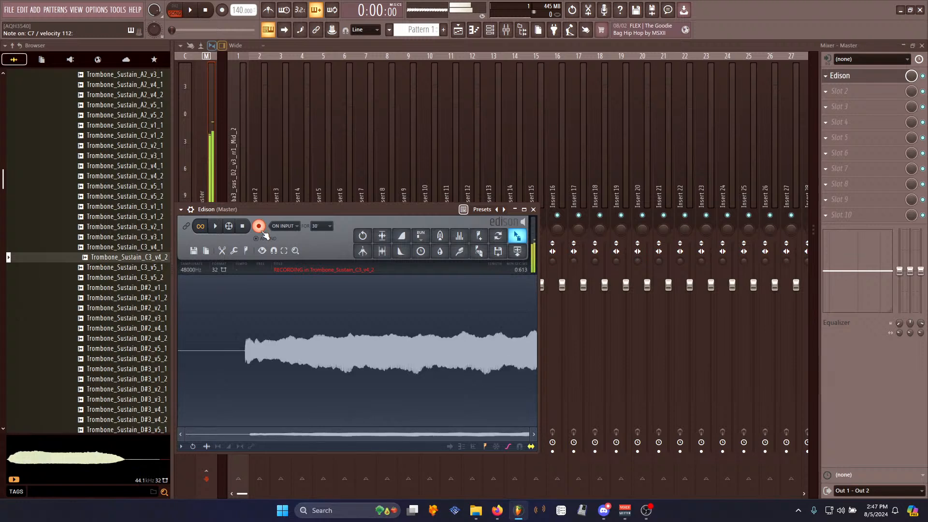
click(255, 229)
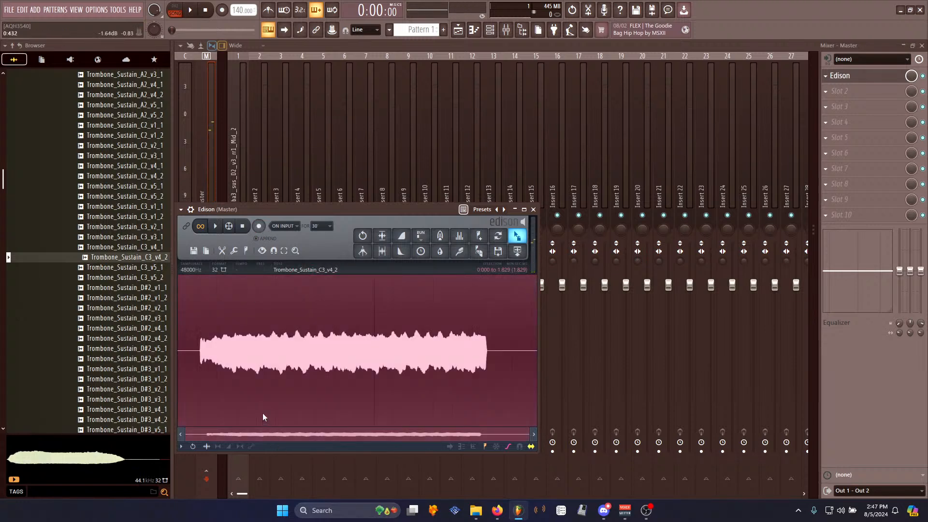
- Trim the master recording down to the sounding portion and play it back
key(space)
key(space)
drag(536, 365, 475, 361)
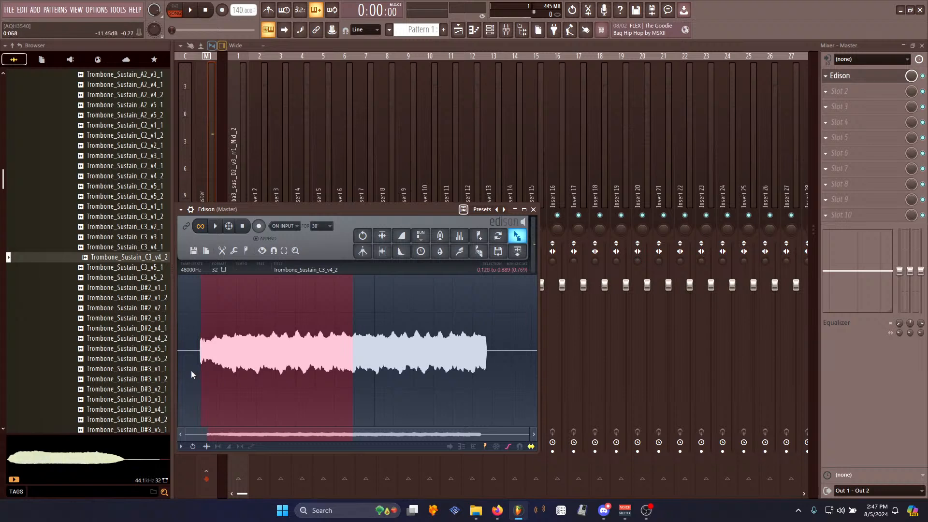
key(ctrl+Delete)
key(space)
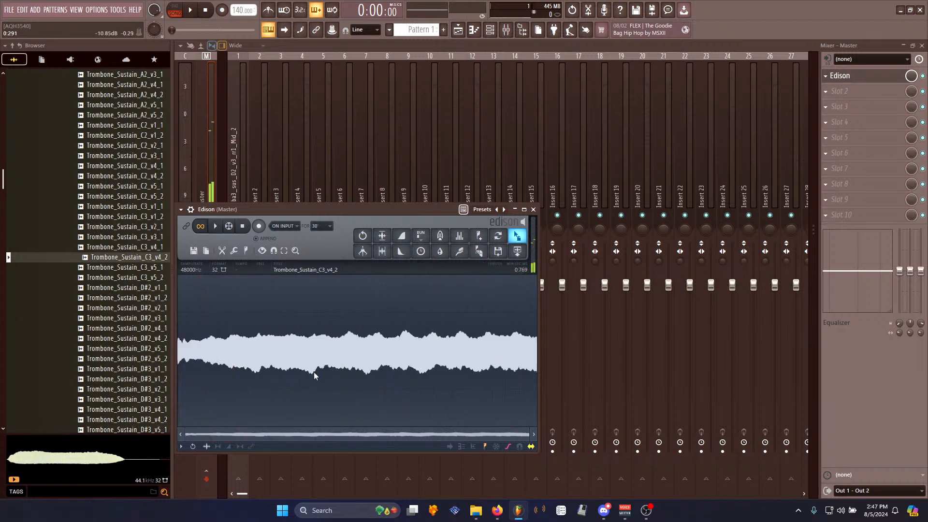
- Select a sustained region and tune it as a loop with the Loop tuner, accepting the result
drag(312, 373, 366, 401)
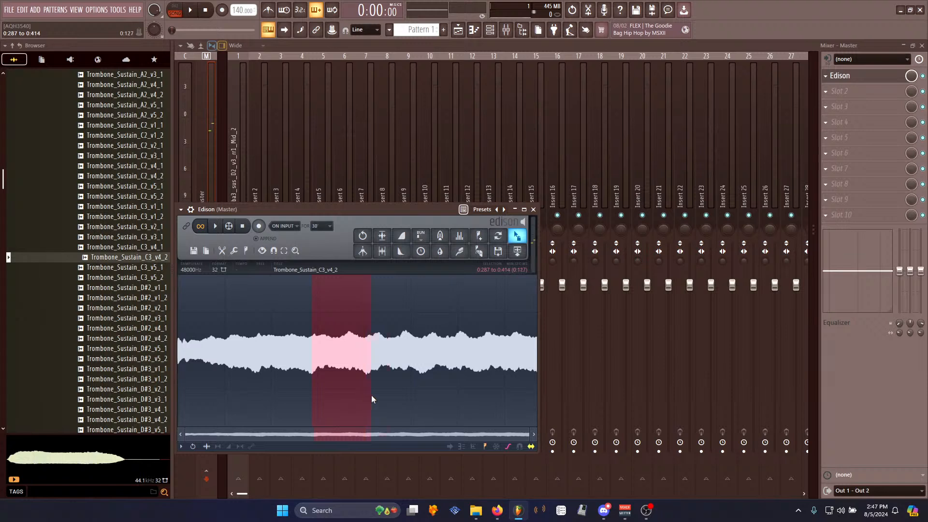
drag(517, 374, 495, 388)
key(ctrl+l)
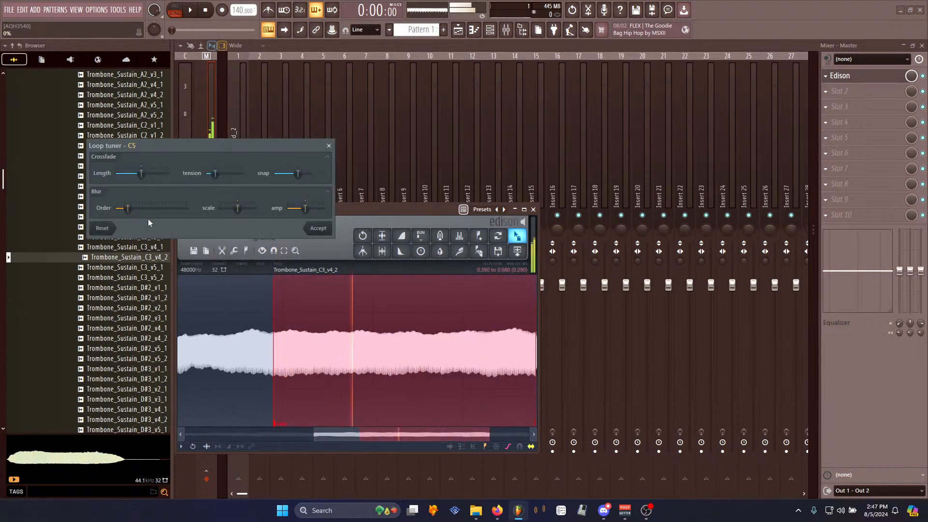
click(318, 227)
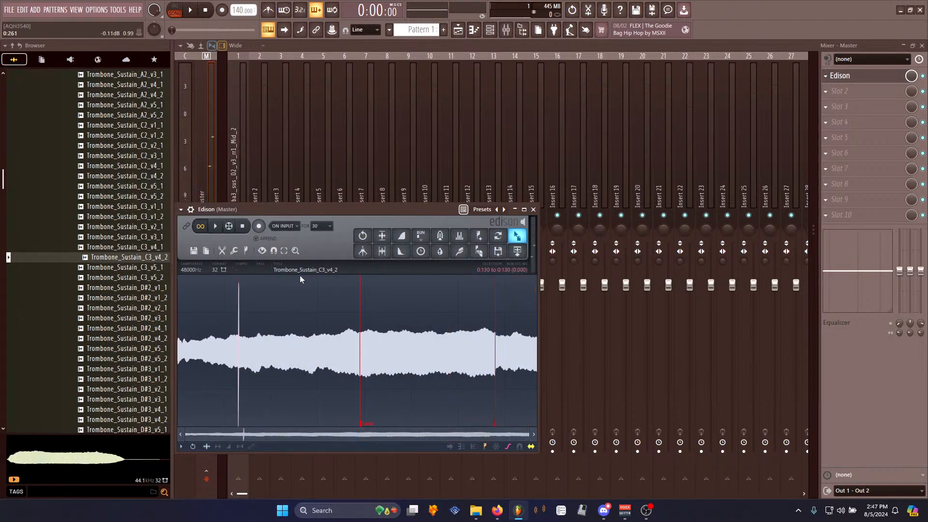
- Normalize the whole recording and drag it into the channel rack as a new sampler channel
key(ctrl+a)
key(ctrl+n)
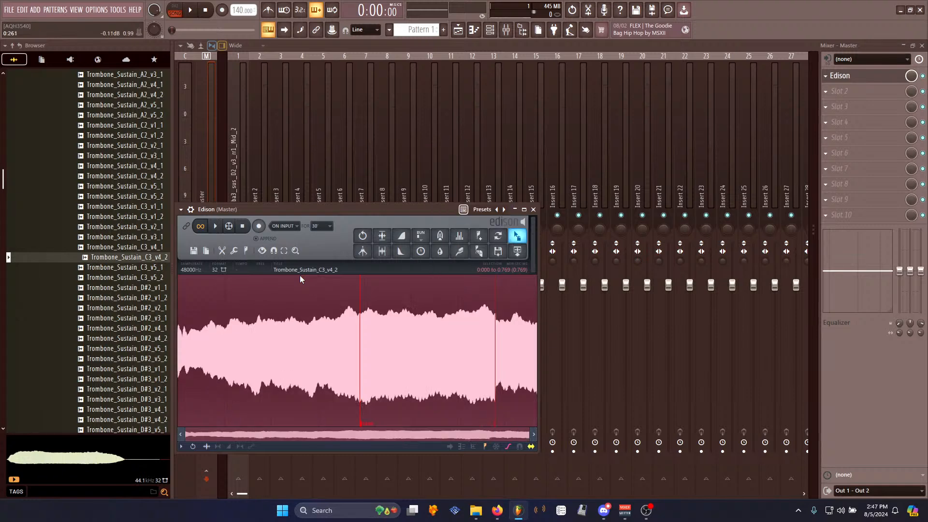
drag(517, 235, 284, 232)
click(284, 230)
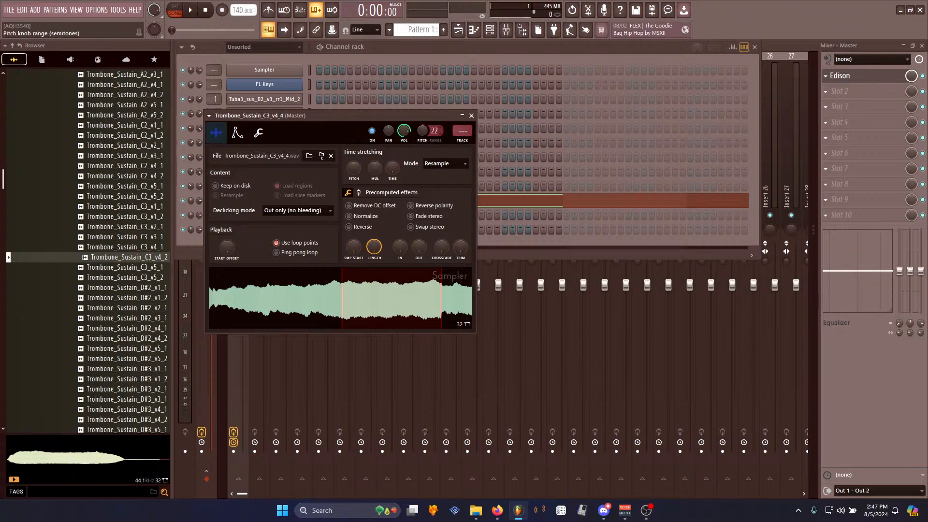
- Close the sampler window and play notes to audition the new trombone channel
click(428, 50)
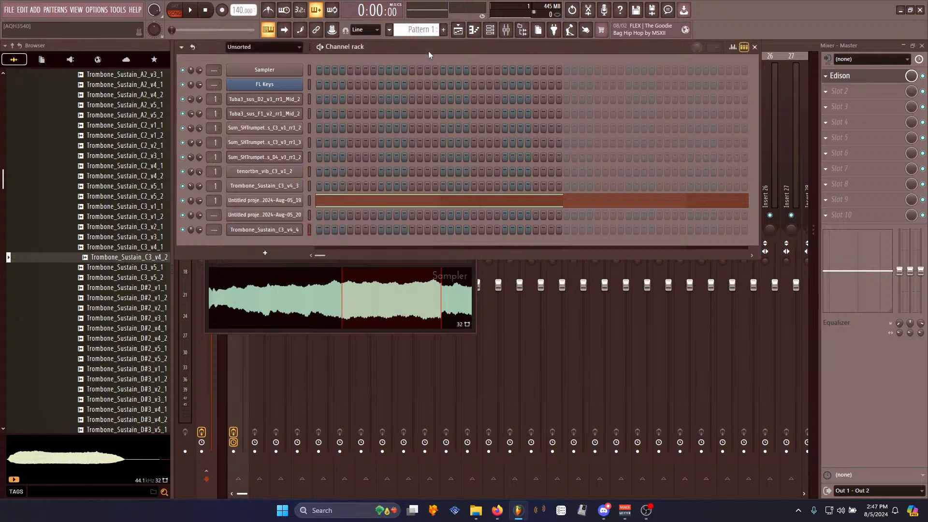
key(b)
key(b)
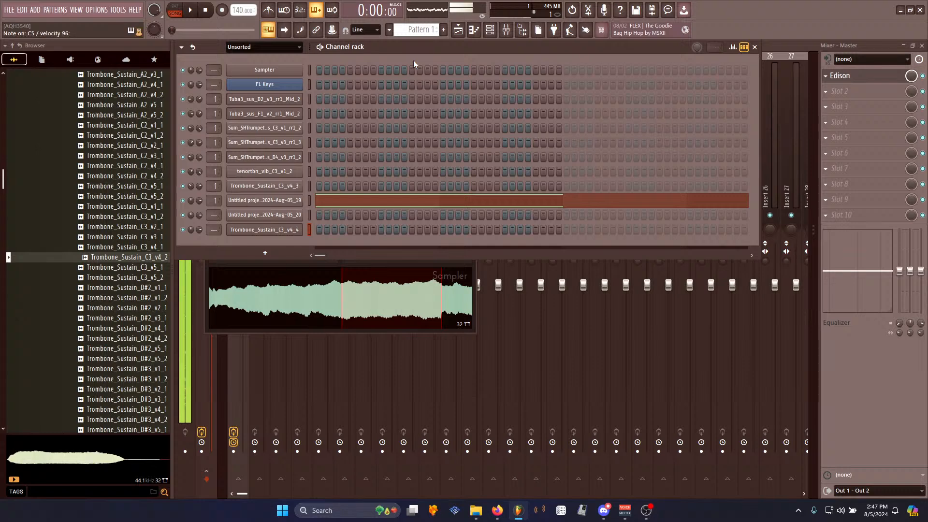
- Open the new trombone channel's envelope settings, adjust the volume envelope, and test with notes
click(264, 230)
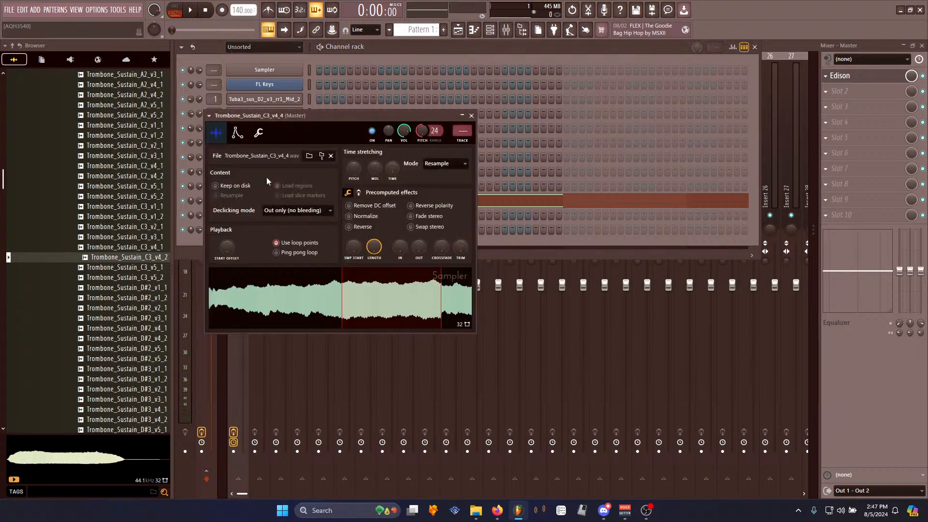
click(237, 132)
drag(235, 227, 235, 246)
key(c)
key(c)
key(b)
key(v)
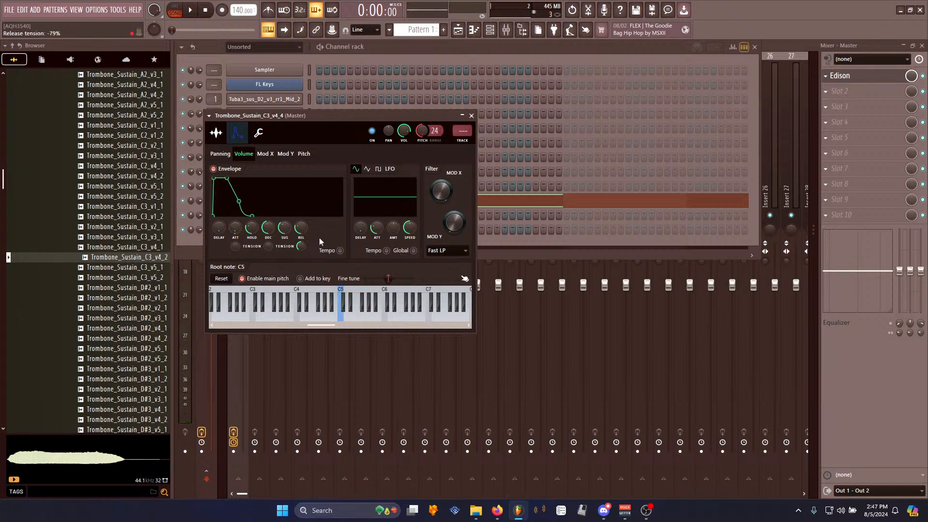
- Play several notes to audition the adjusted trombone envelope
key(z)
key(c)
key(b)
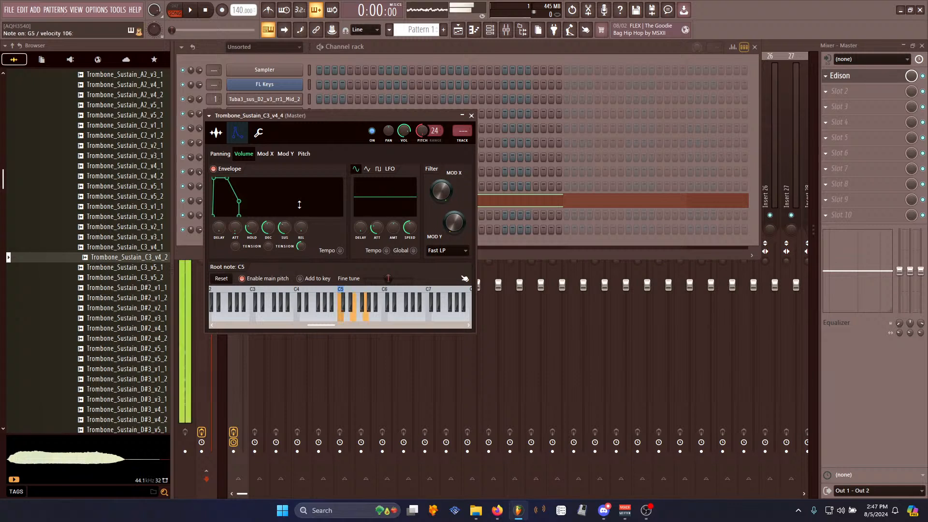
key(z)
key(v)
key(n)
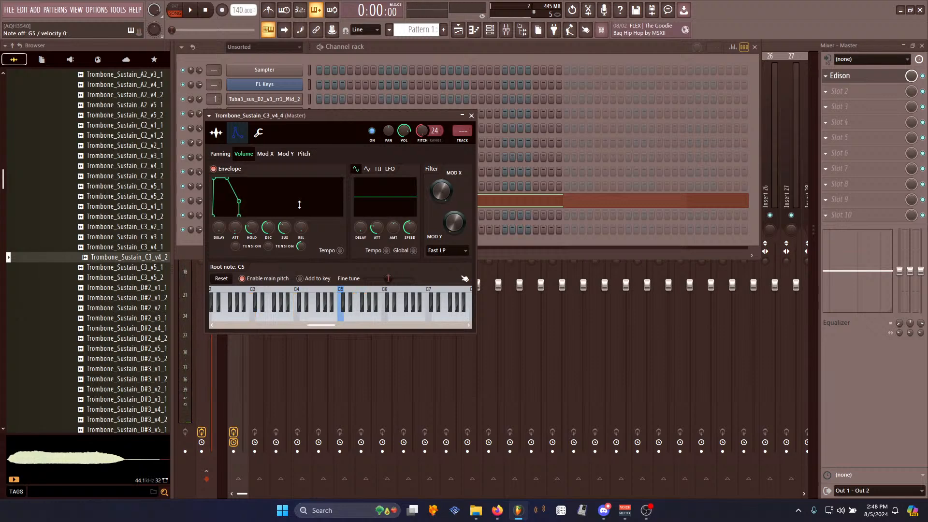
- Return to the sample settings, move the window, widen the browser, and collapse the Brass sample folders
click(216, 133)
drag(317, 115, 292, 266)
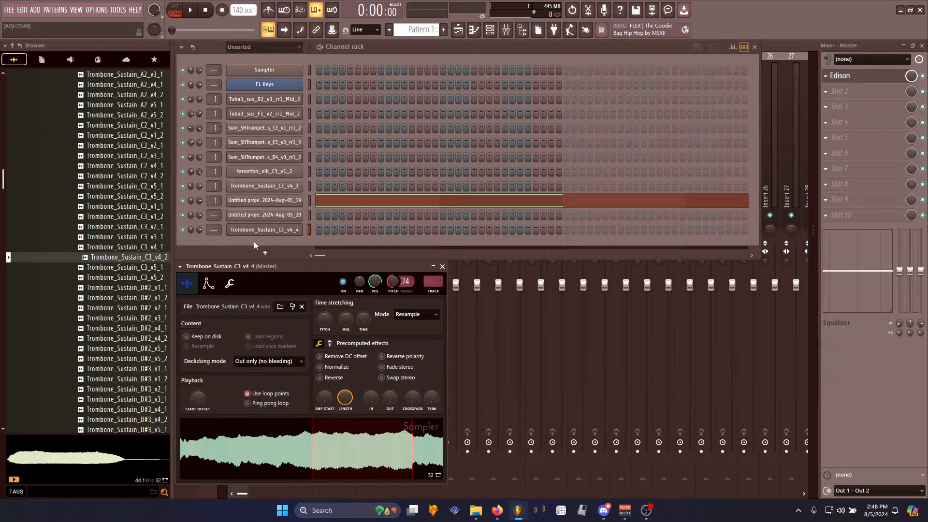
drag(173, 106, 237, 108)
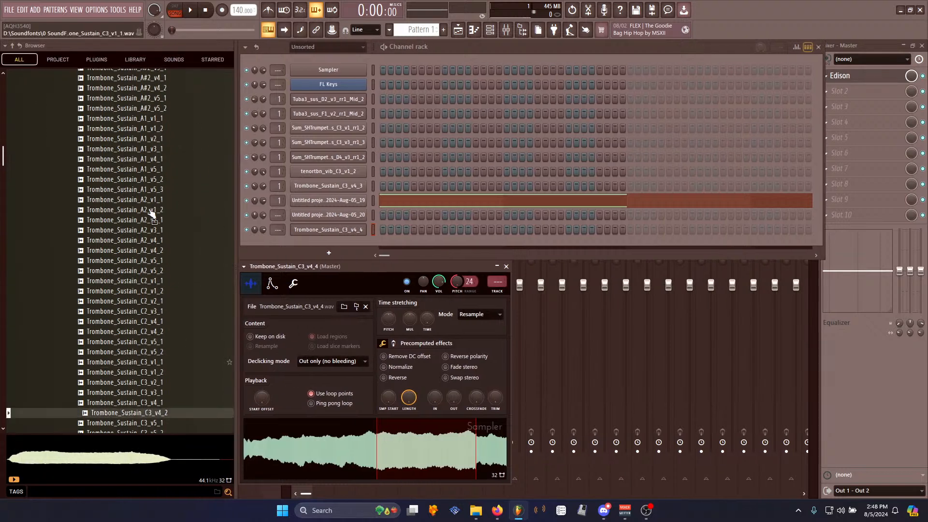
scroll(155, 218, up, 12)
click(99, 303)
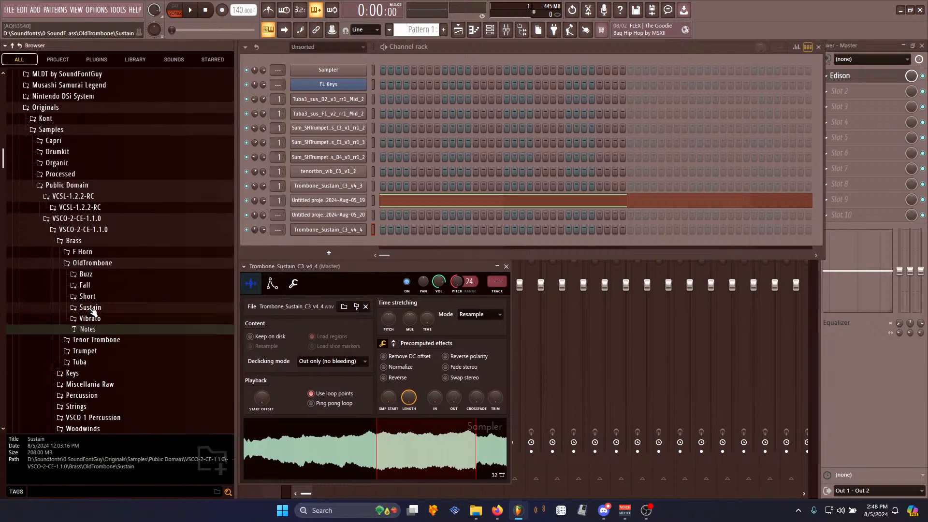
click(99, 261)
click(88, 239)
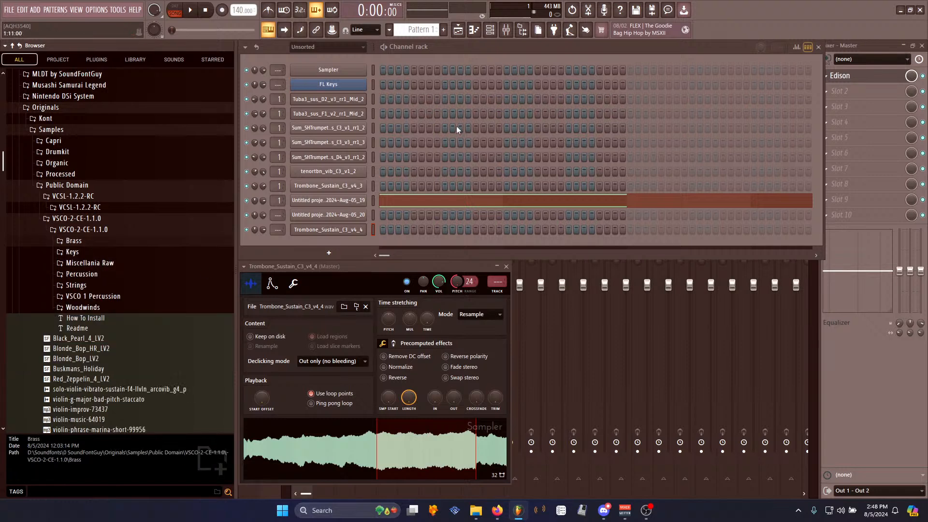
- Reopen Edison on the master channel beside the channel rack and play a test note
click(862, 85)
click(490, 30)
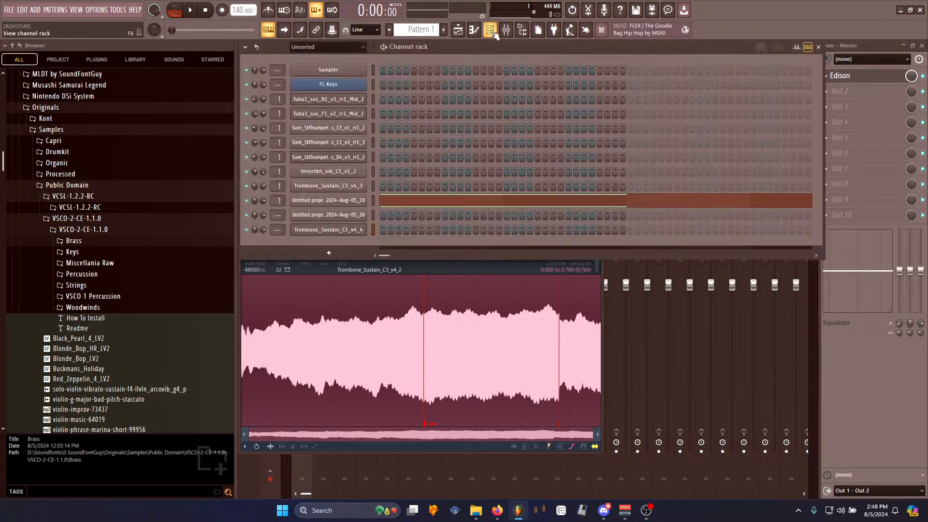
key(z)
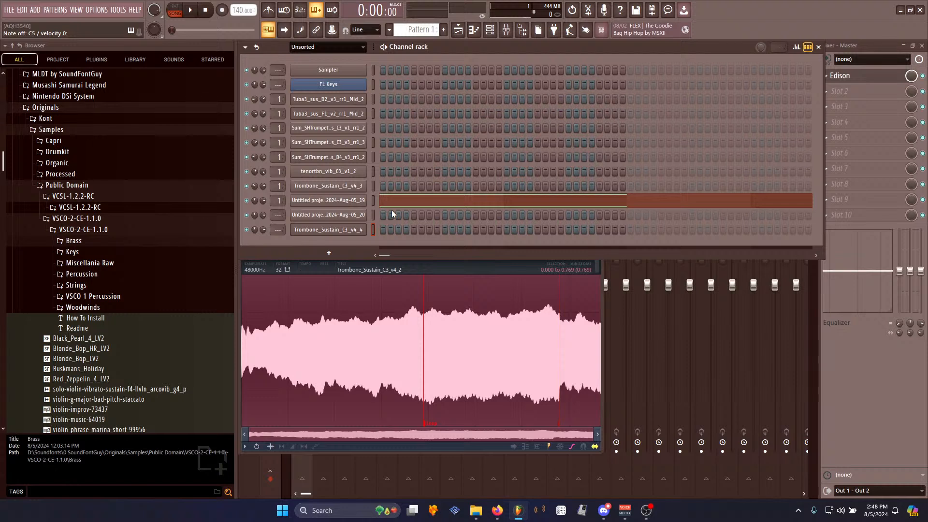
- Play a few test notes on the keyboard to audition the current sound
key(n)
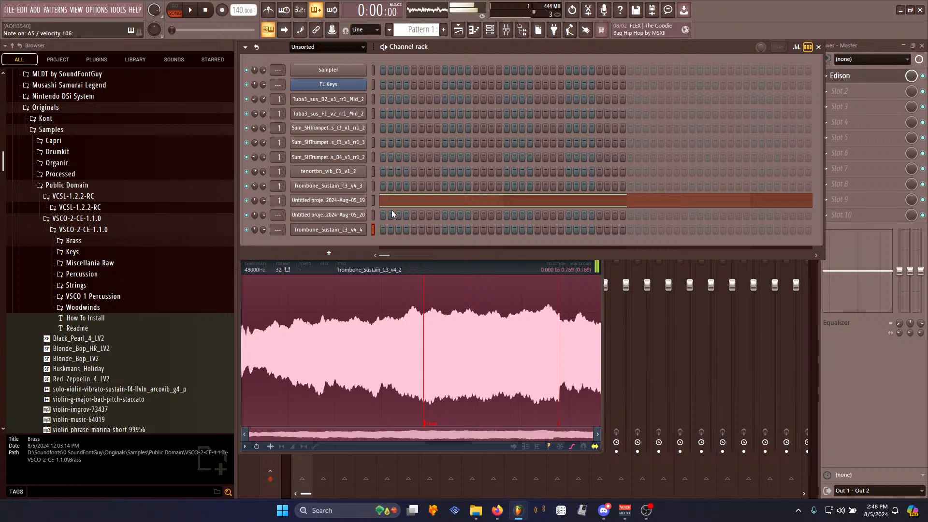
key(m)
key(n)
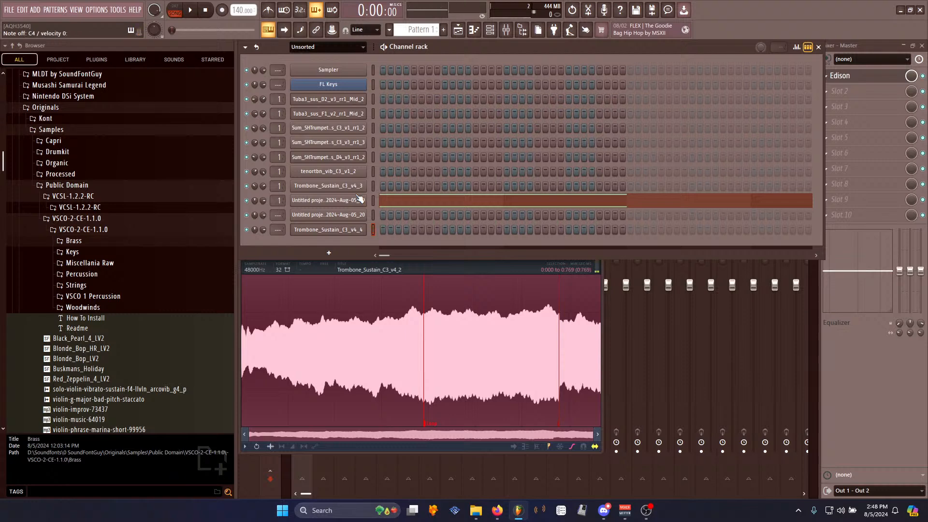
right_click(364, 376)
mouse_move(390, 356)
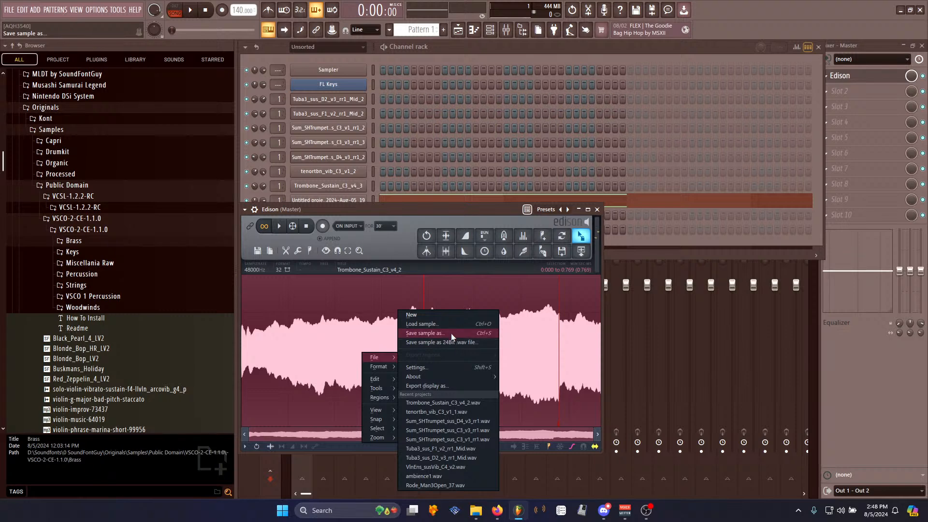
click(451, 333)
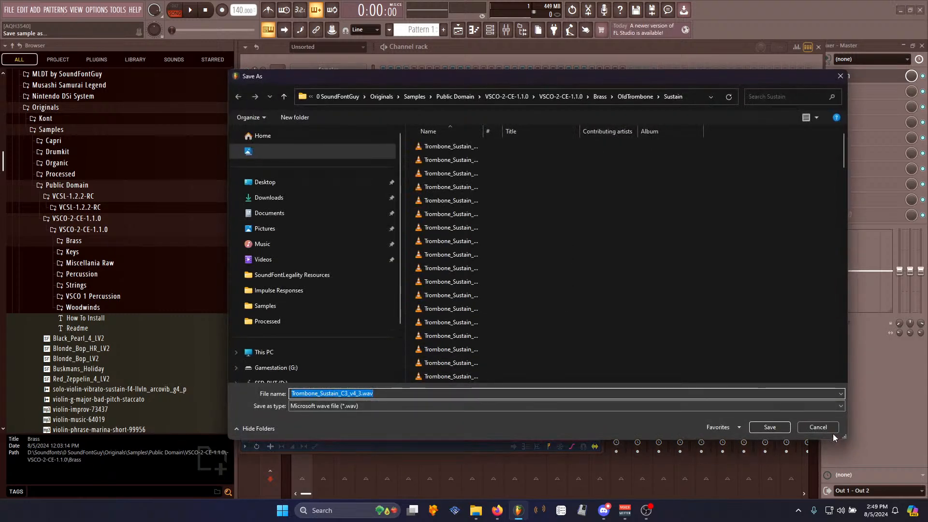
click(830, 430)
- Save the Edison sample as SNES Trumpet Ensemble in the Processed samples folder
right_click(382, 340)
mouse_move(389, 343)
click(442, 331)
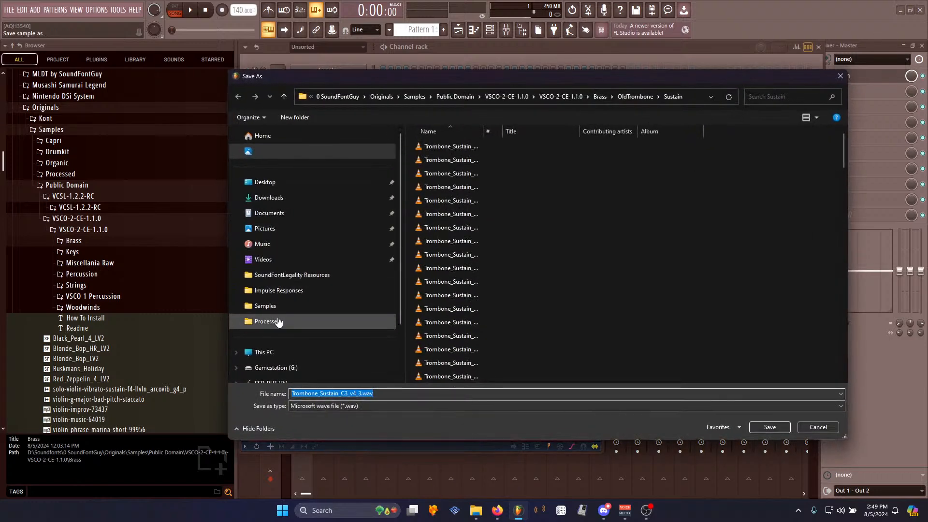
click(278, 321)
click(356, 394)
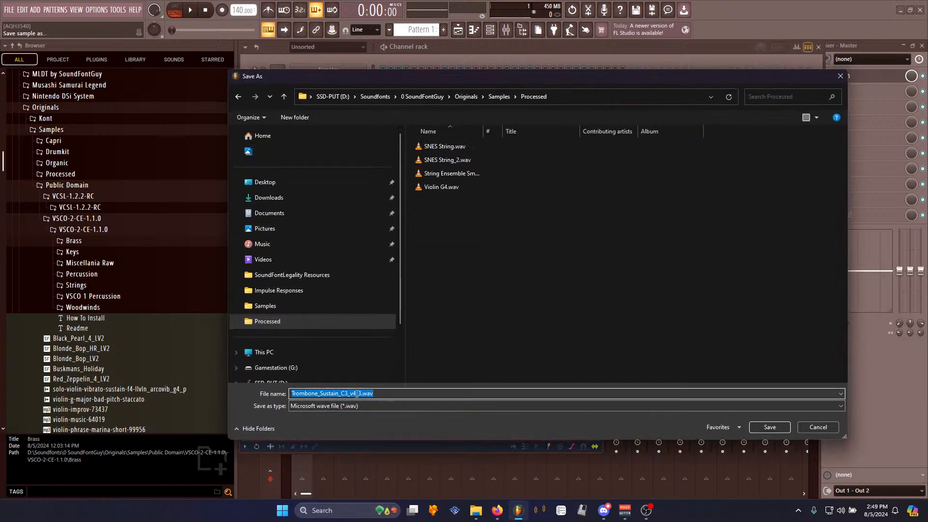
text(SNES Trumpet Ensemble)
key(Return)
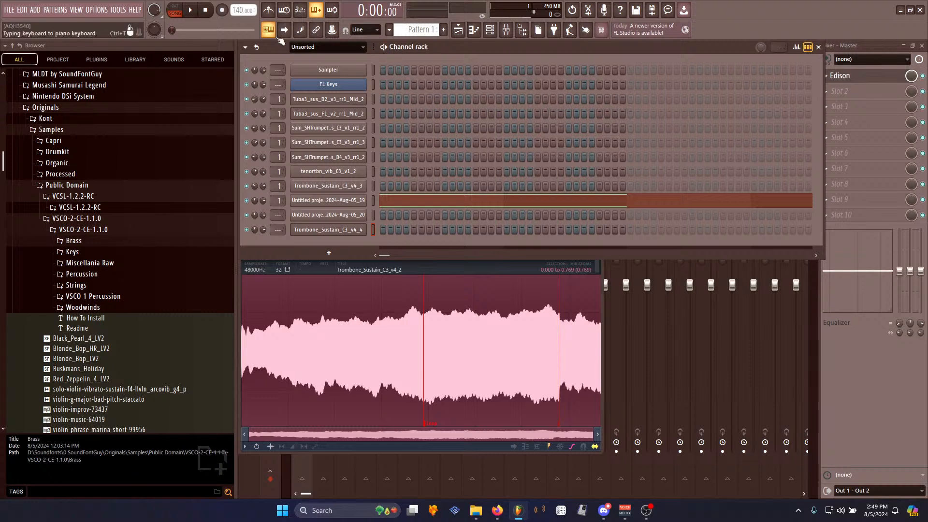
- Add a chipsynth SFC channel and load SNES Trumpet Ensemble.wav from the Processed user folder as its sample
click(38, 11)
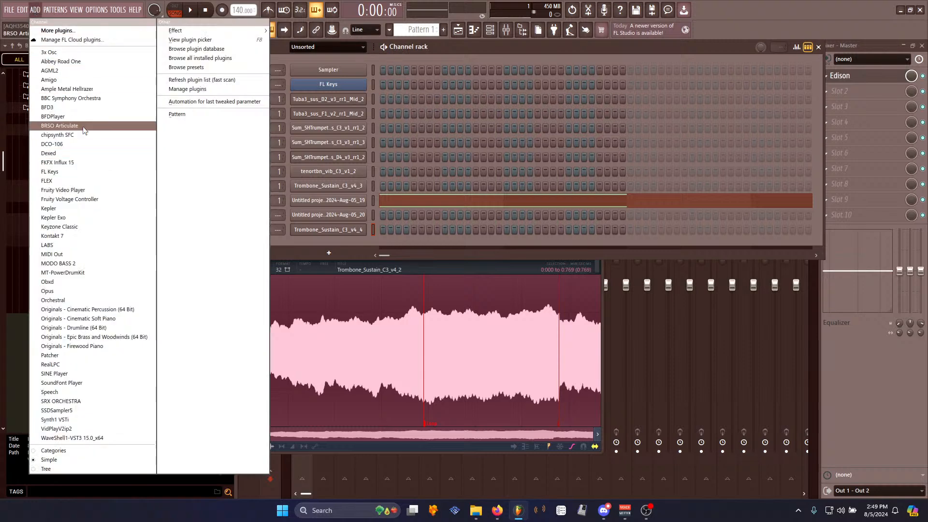
click(73, 135)
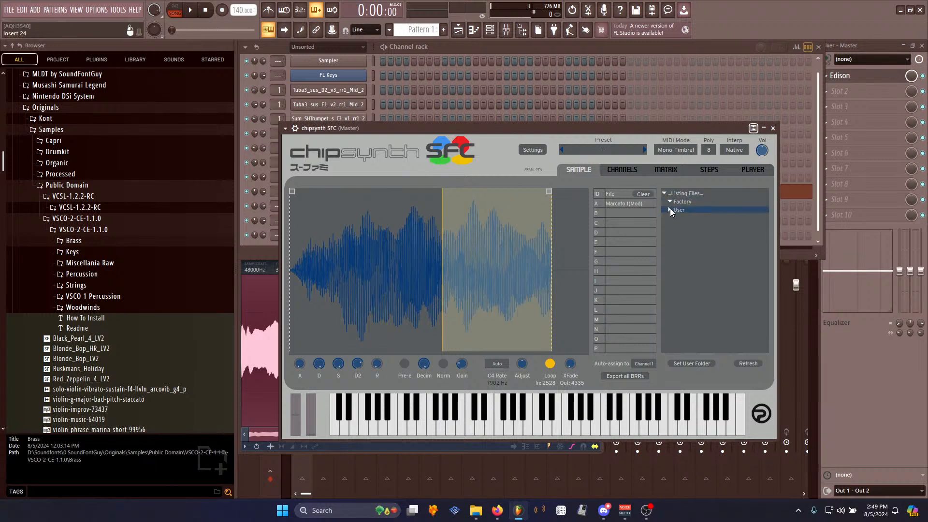
scroll(686, 258, down, 3)
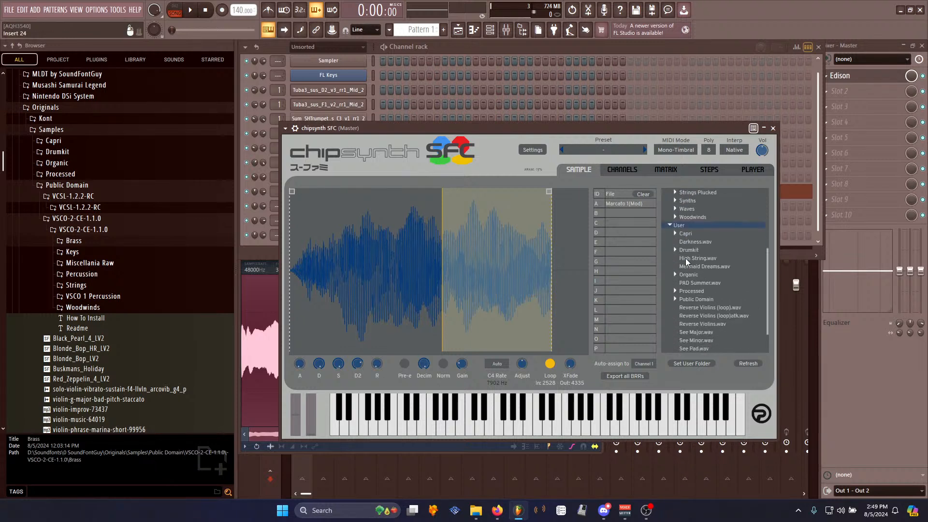
click(674, 258)
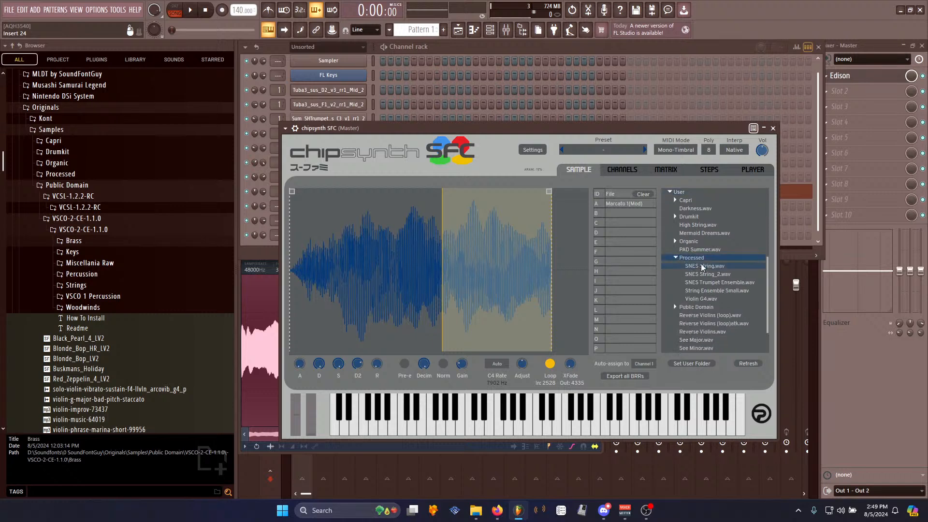
drag(707, 282, 506, 271)
- Nudge the chipsynth attack knob slightly and play several notes to audition the trumpet ensemble sample
key(q)
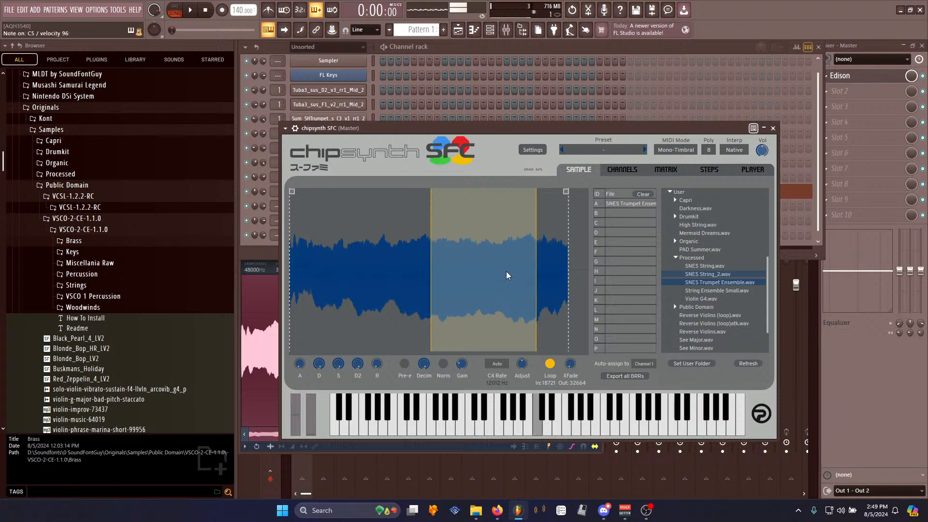
mouse_move(299, 363)
mouse_down()
mouse_move(298, 346)
mouse_move(301, 360)
mouse_up()
key(q)
key(q)
key(q)
key(q)
key(t)
key(q)
key(t)
key(e)
key(y)
key(q)
key(t)
key(7)
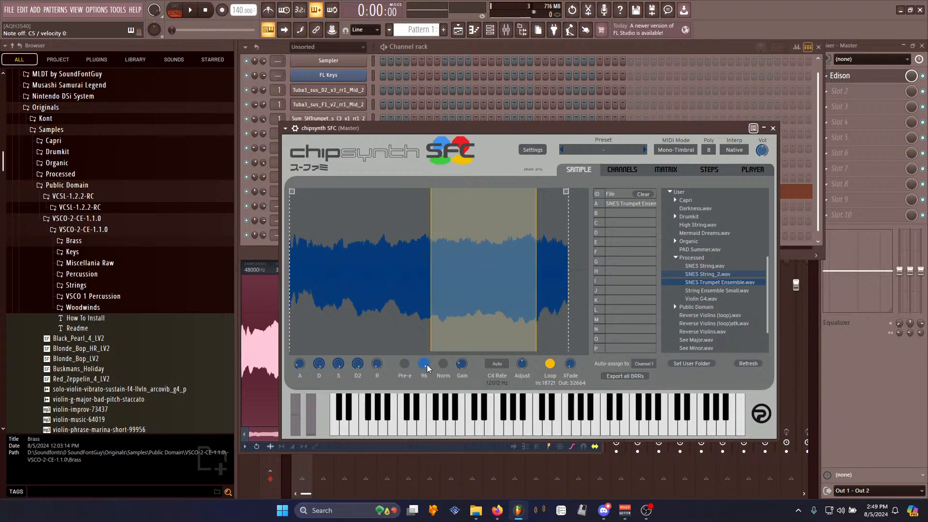
- Open Edison on the master channel, record the chipsynth trumpet ensemble output, and stop the recording
click(839, 92)
click(843, 80)
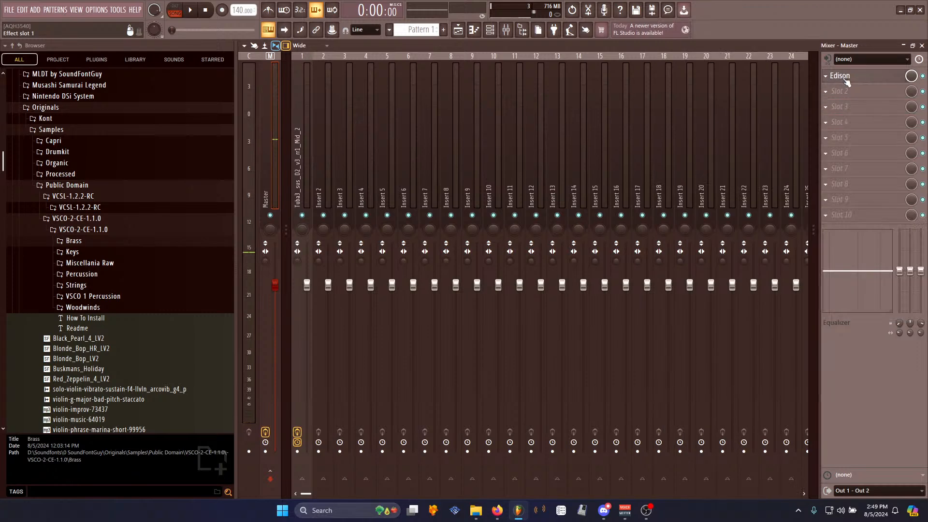
click(846, 82)
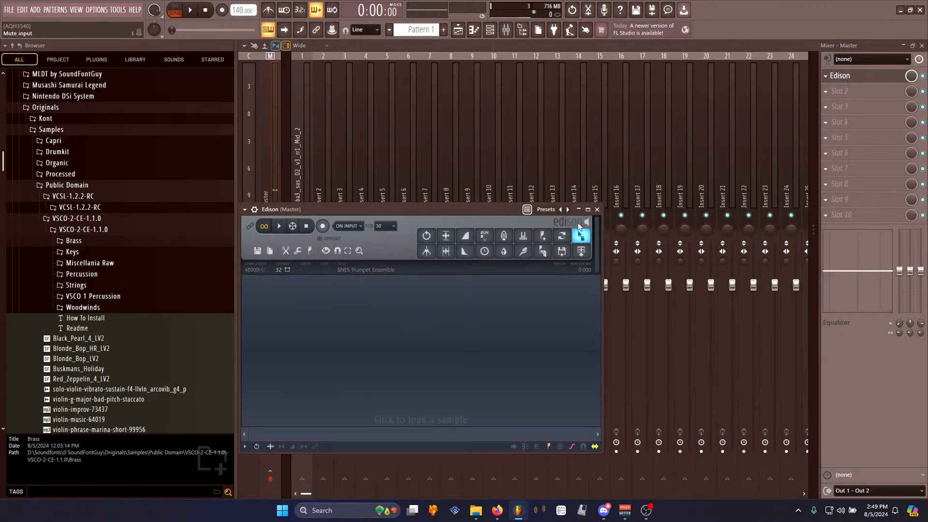
click(323, 226)
drag(350, 209, 376, 193)
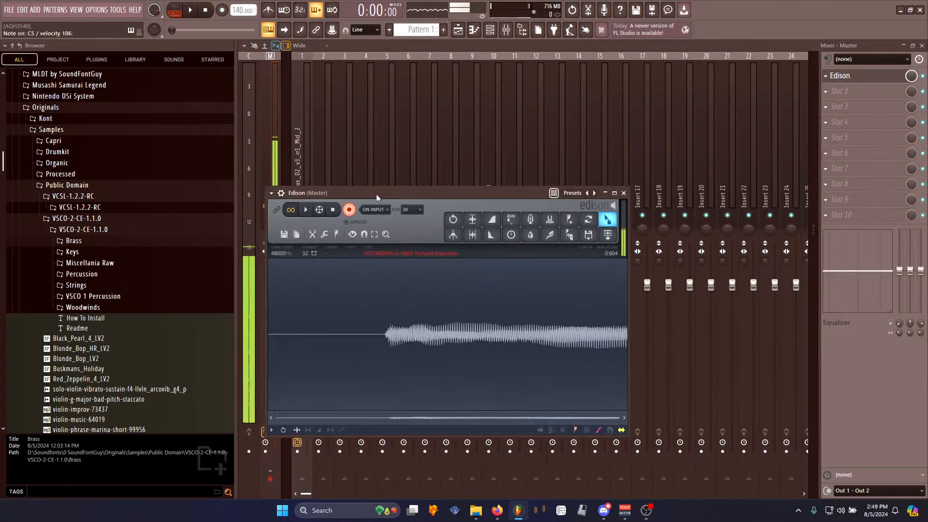
click(333, 209)
key(space)
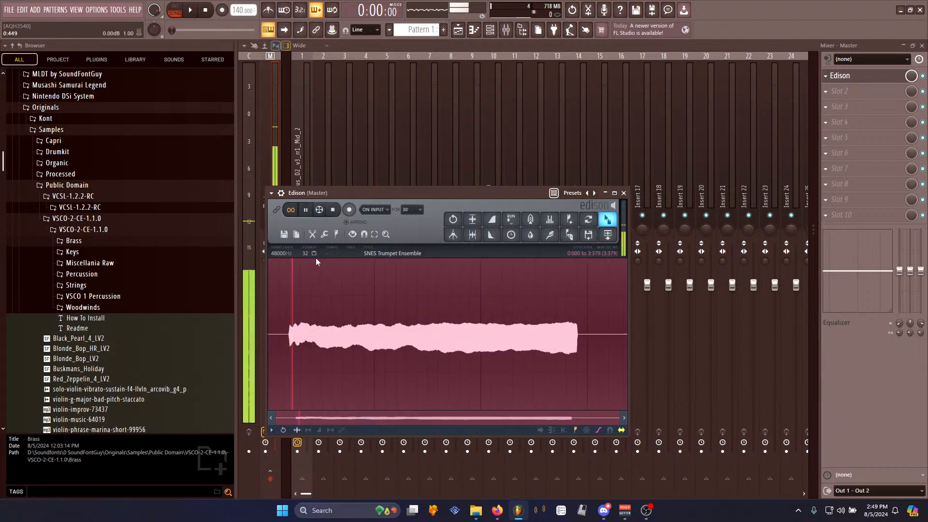
- Normalize the recording and delete the silence before the note's attack
key(ctrl+n)
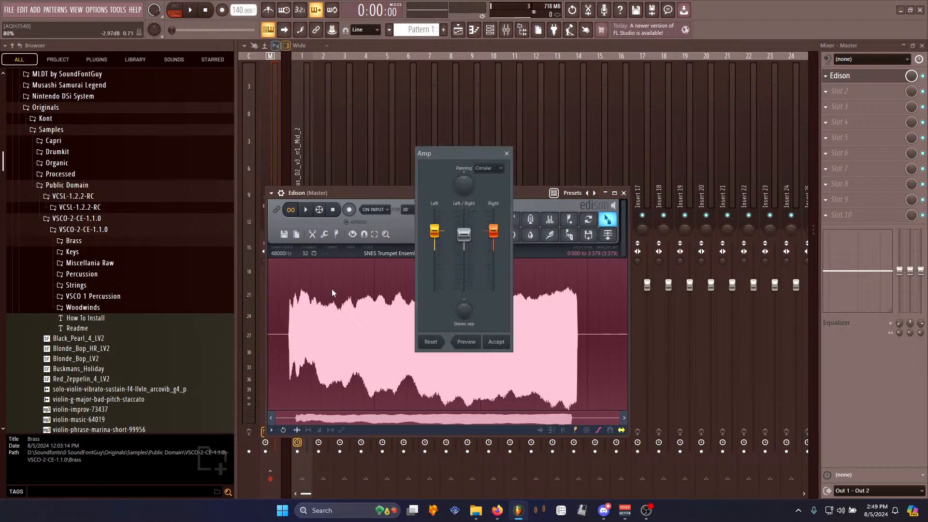
scroll(290, 339, up, 10)
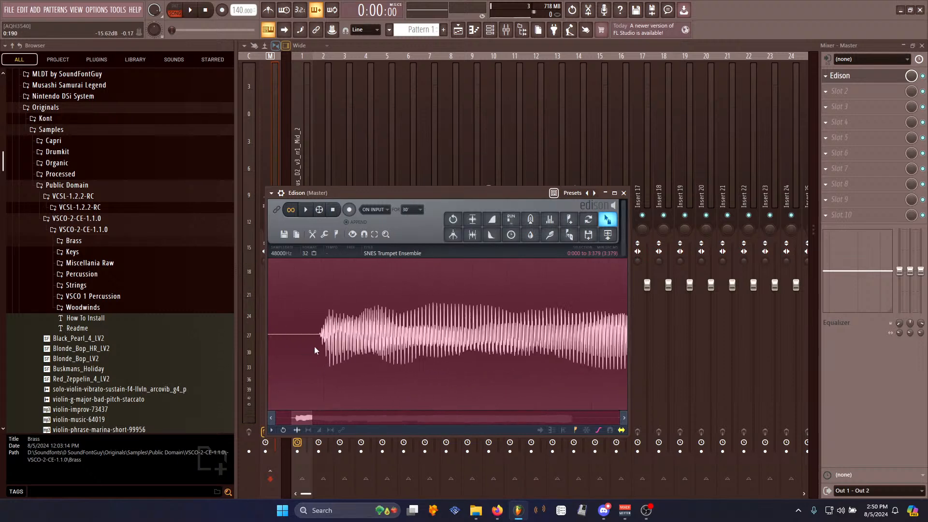
scroll(357, 337, down, 3)
drag(352, 338, 265, 357)
scroll(307, 406, down, 4)
drag(305, 420, 292, 420)
shift+drag(321, 341, 162, 371)
key(Delete)
scroll(303, 379, down, 9)
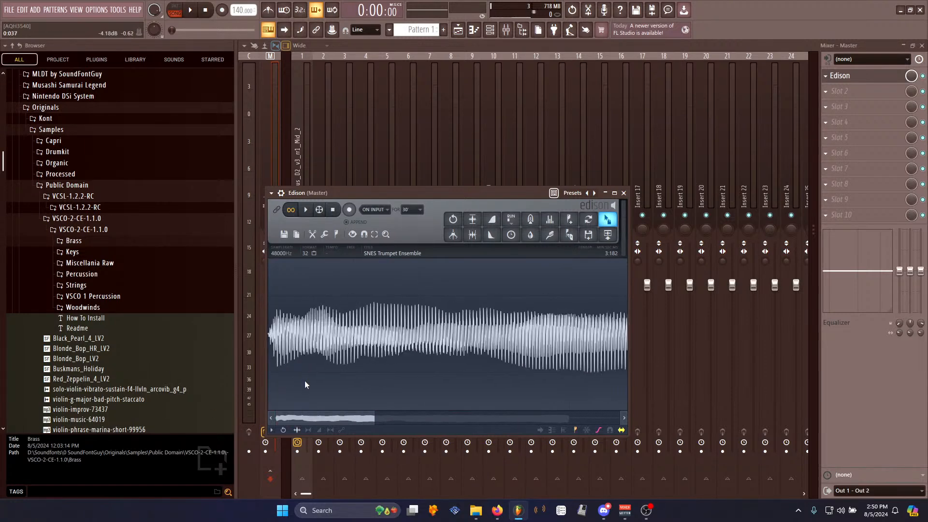
- Try looping a short region near the end of the sustained note
key(space)
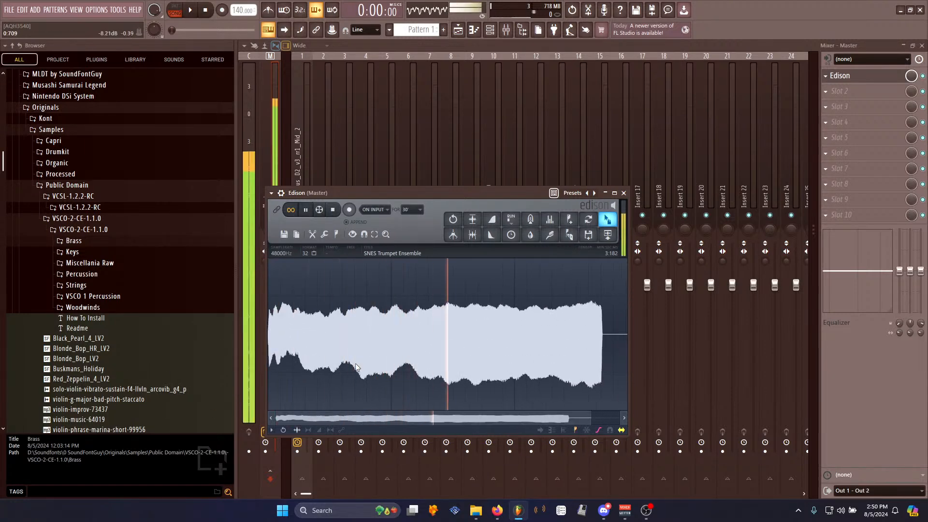
drag(497, 333, 582, 333)
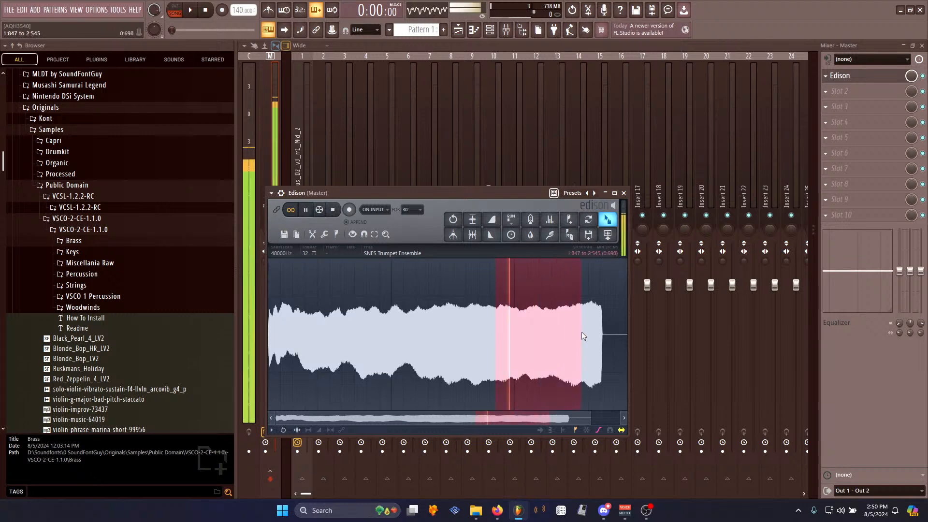
key(ctrl+l)
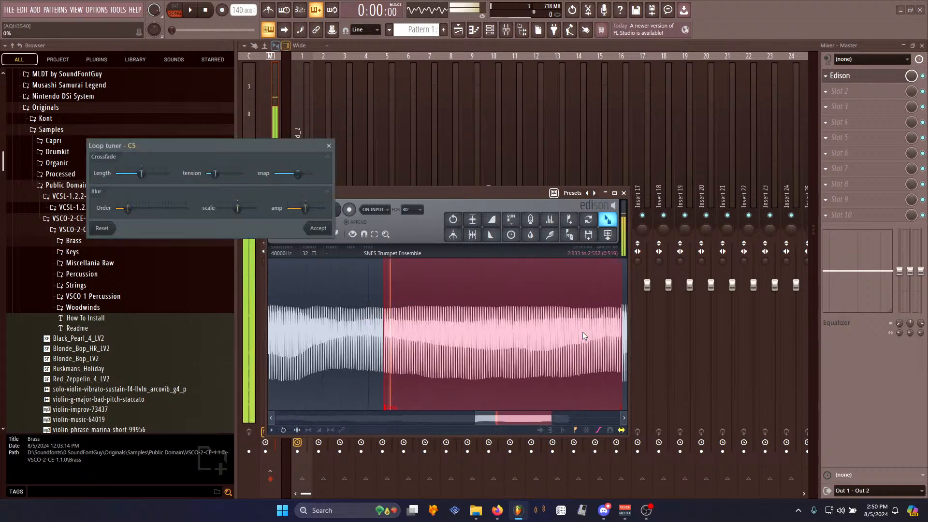
click(328, 145)
key(space)
scroll(350, 370, down, 5)
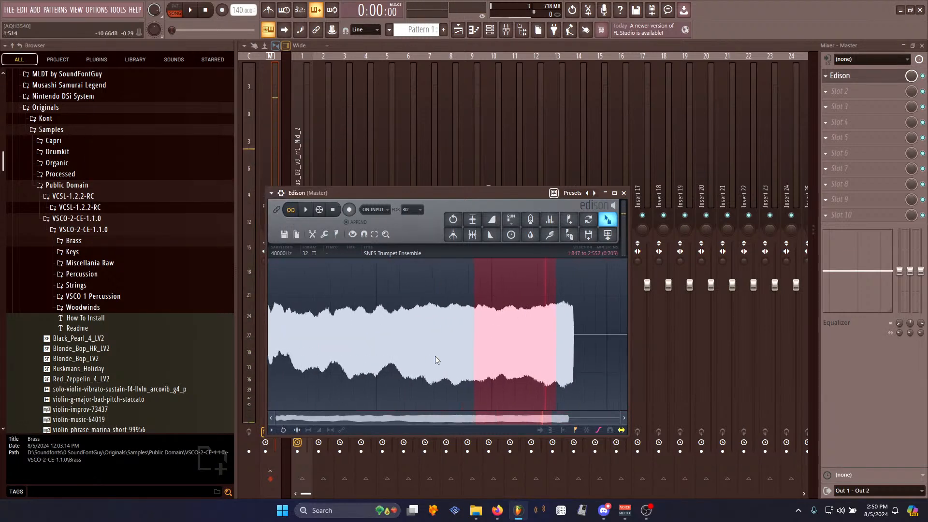
- Select the sustain from about 0.9 s to the end of the note and create a loop, accepting the loop tuner
drag(476, 344, 435, 343)
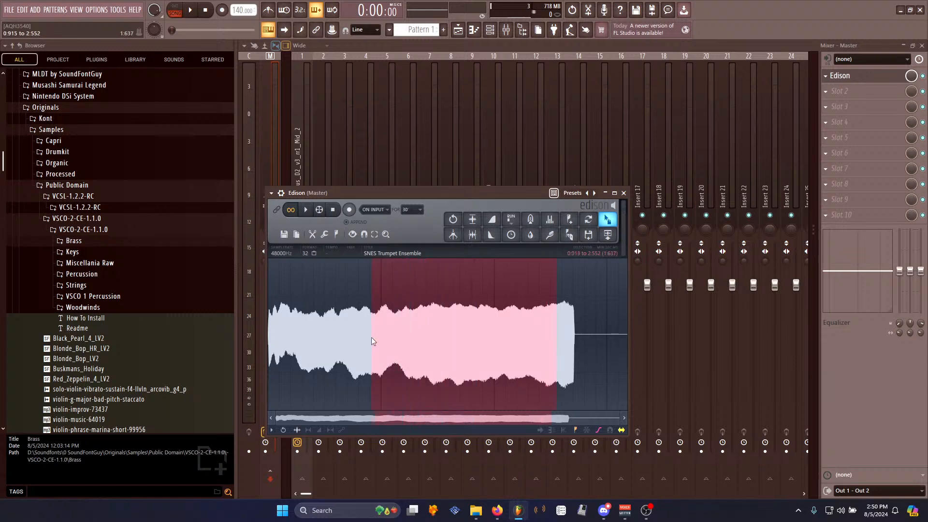
key(ctrl+l)
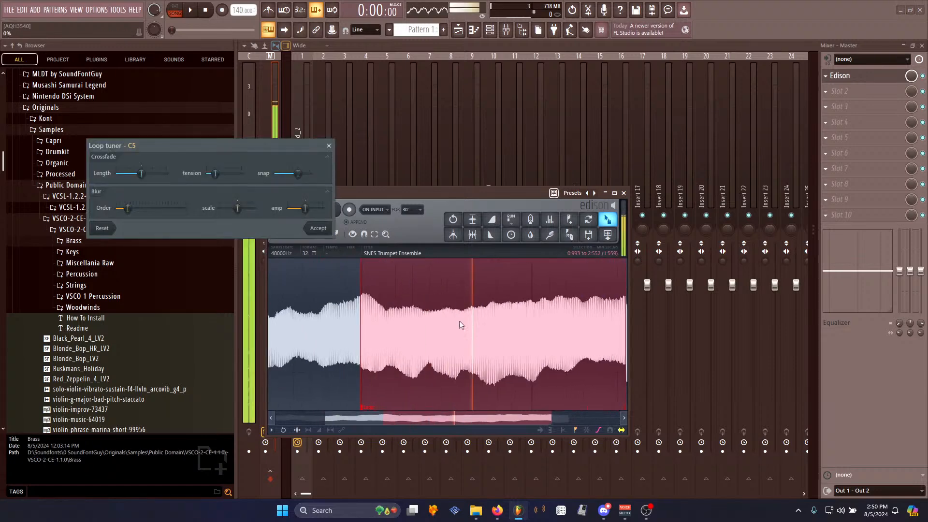
click(318, 228)
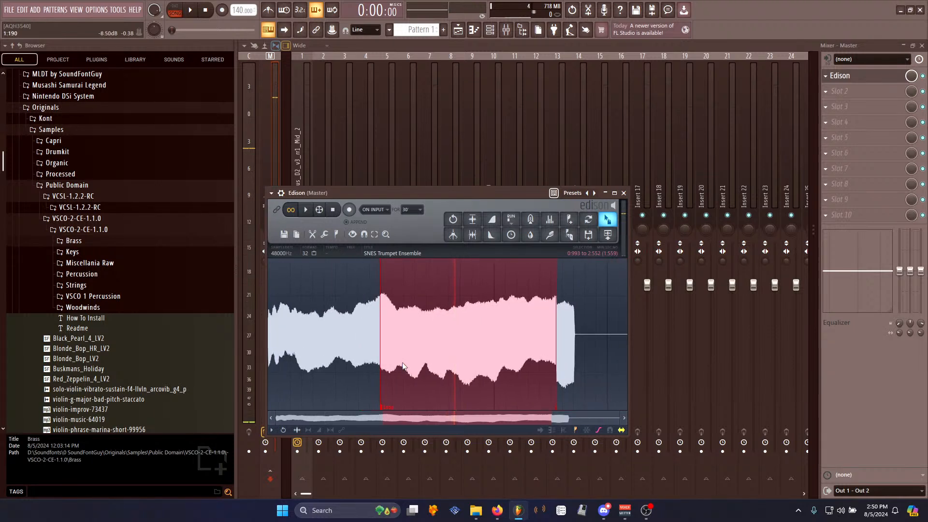
- Delete the audio after the loop end
drag(389, 339, 825, 369)
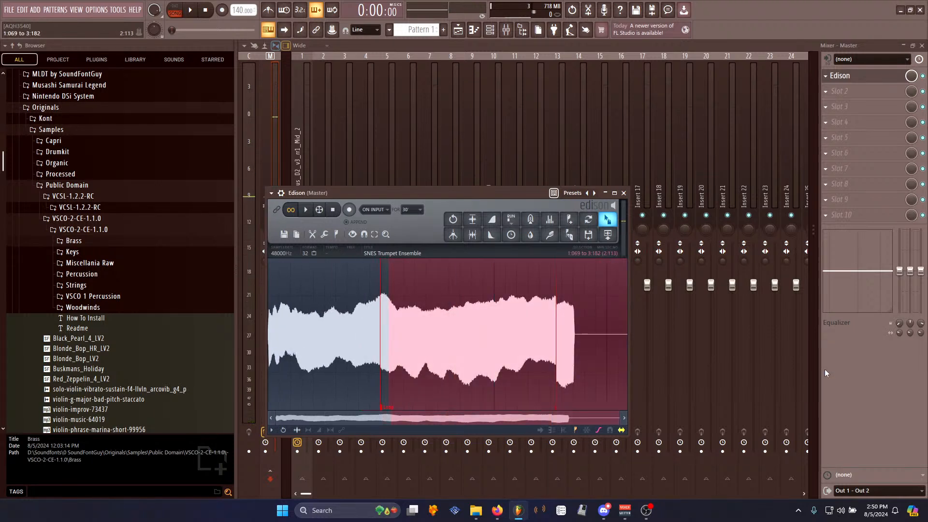
key(ctrl+z)
drag(557, 377, 870, 371)
key(Delete)
key(ctrl+n)
key(ctrl+z)
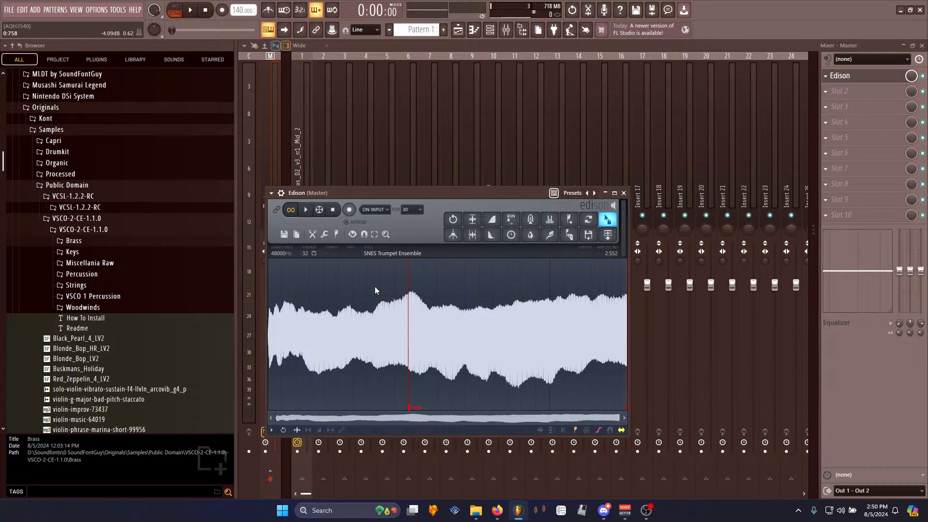
- Save the sample as SNES Trumpet Ensemble_2.wav in the Processed folder
right_click(486, 344)
mouse_move(517, 341)
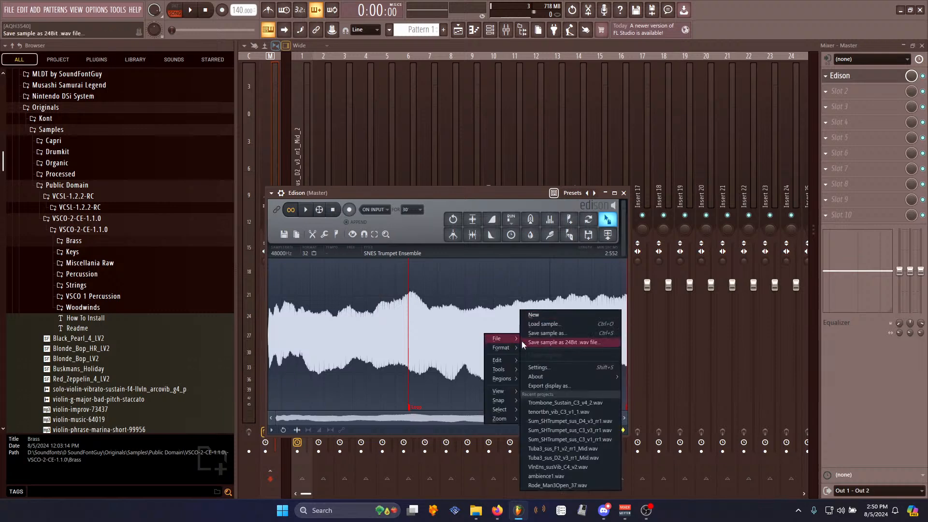
click(542, 333)
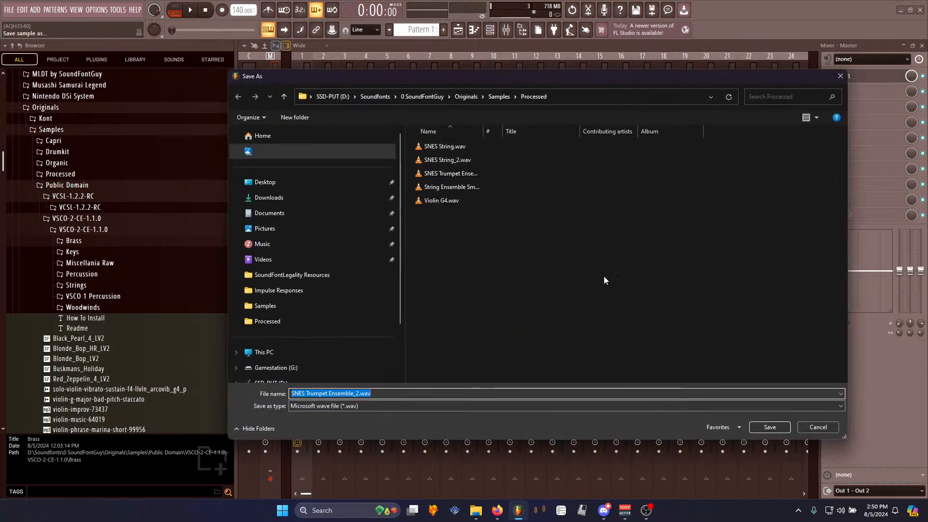
click(766, 428)
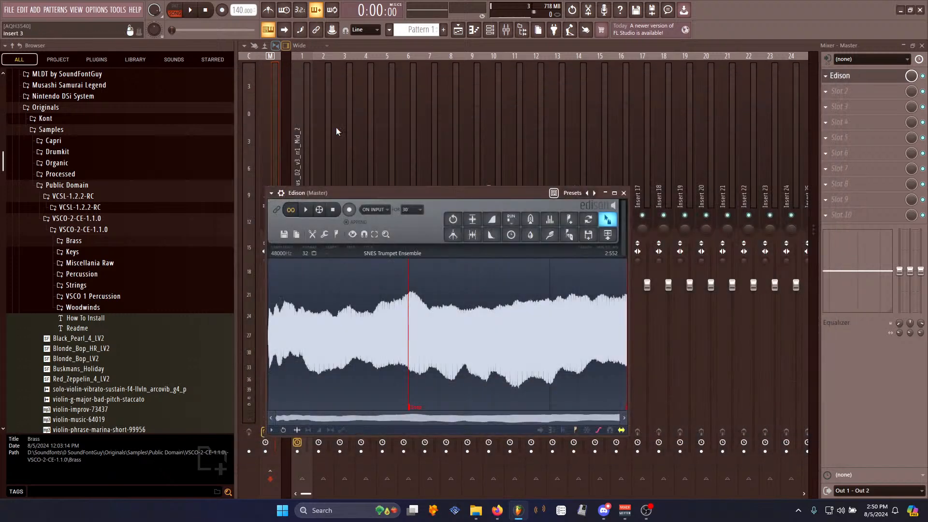
click(118, 9)
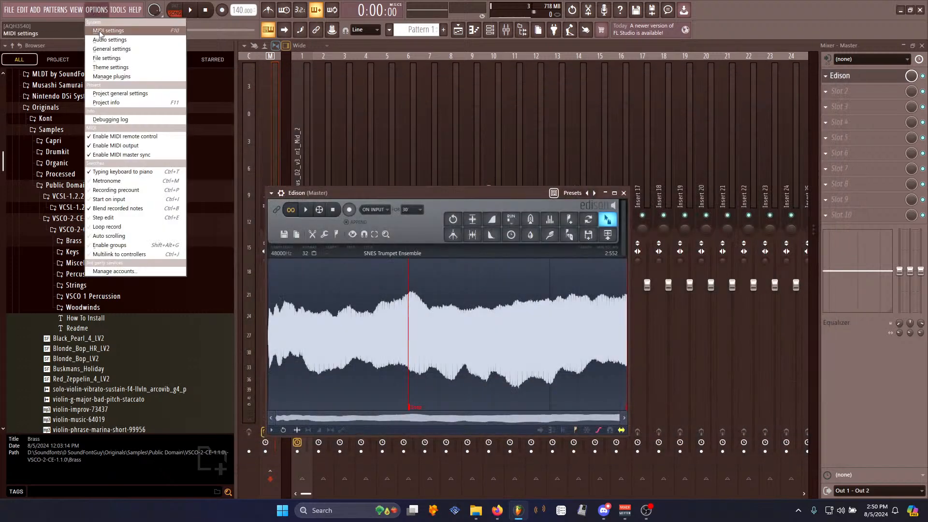
click(104, 17)
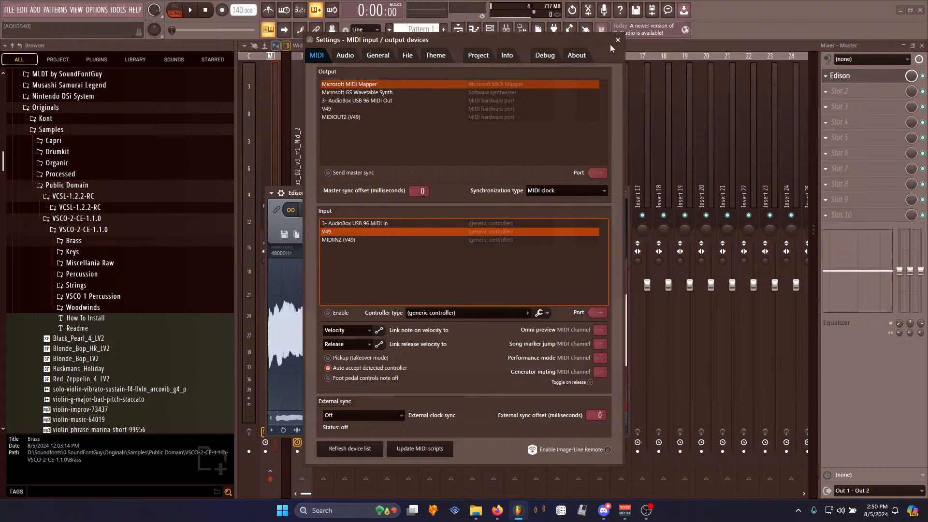
key(Escape)
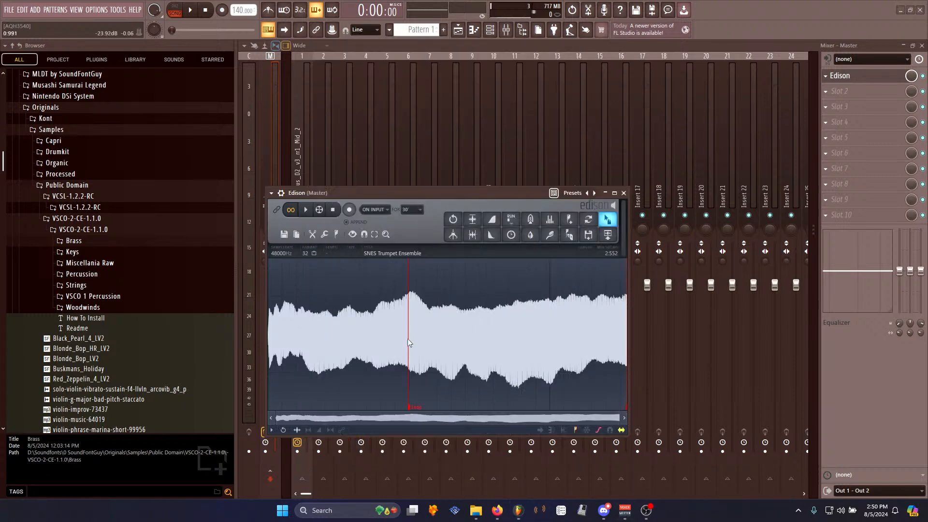
- Switch to Polyphone and open the SFG SNES.sf2 soundfont from the history list
key(alt+Tab)
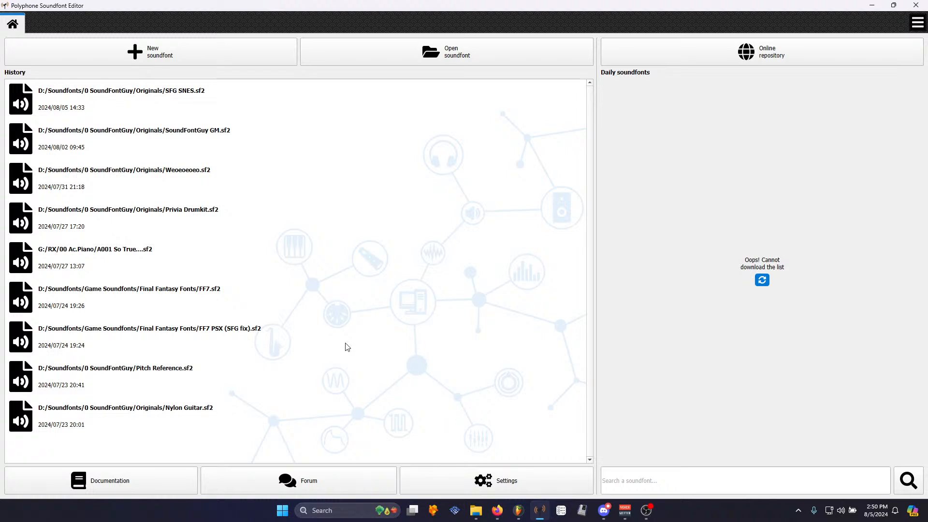
click(196, 99)
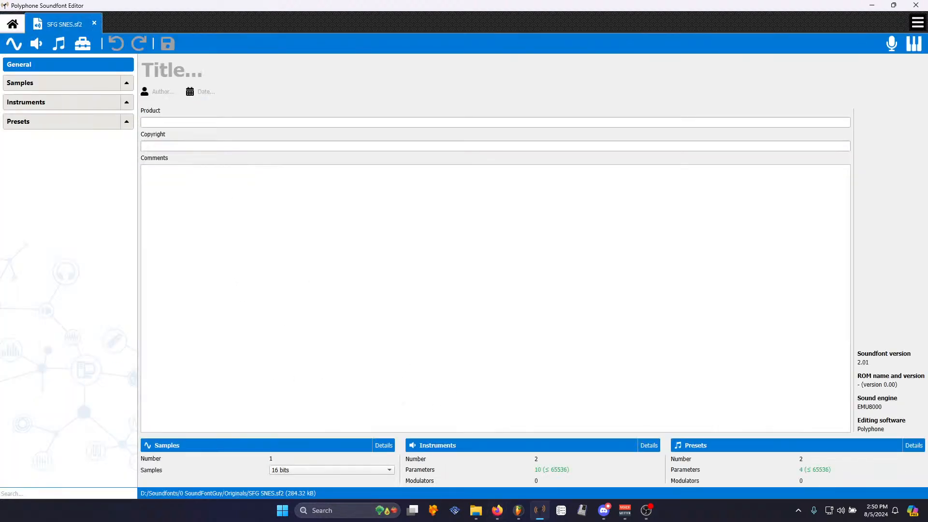
key(alt+Tab)
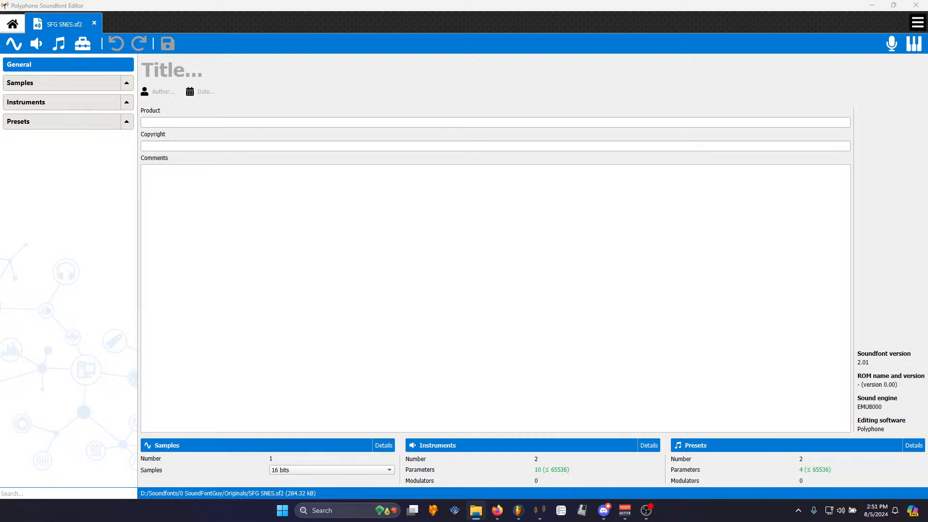
- Import the SNES Trumpet Ensemble sample into the soundfont by dropping the wav file onto the samples list
drag(315, 383, 91, 102)
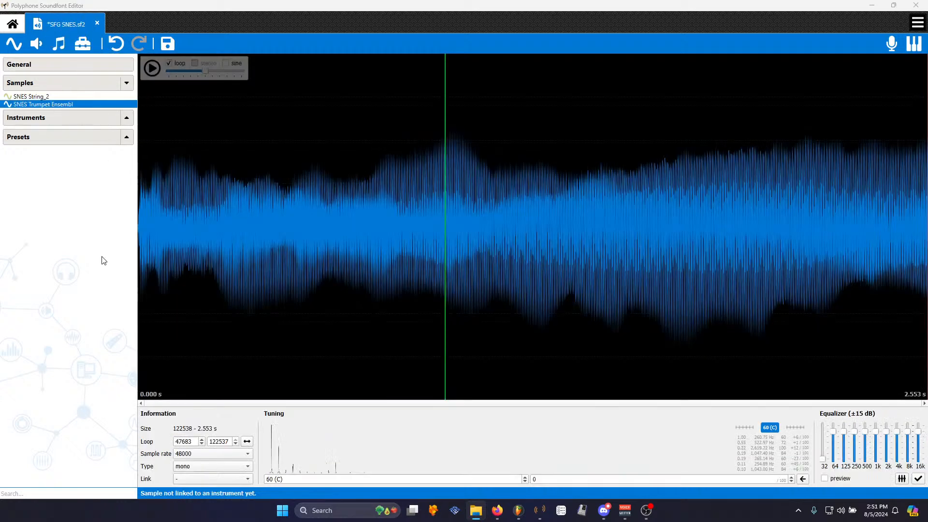
click(93, 9)
click(29, 96)
click(44, 105)
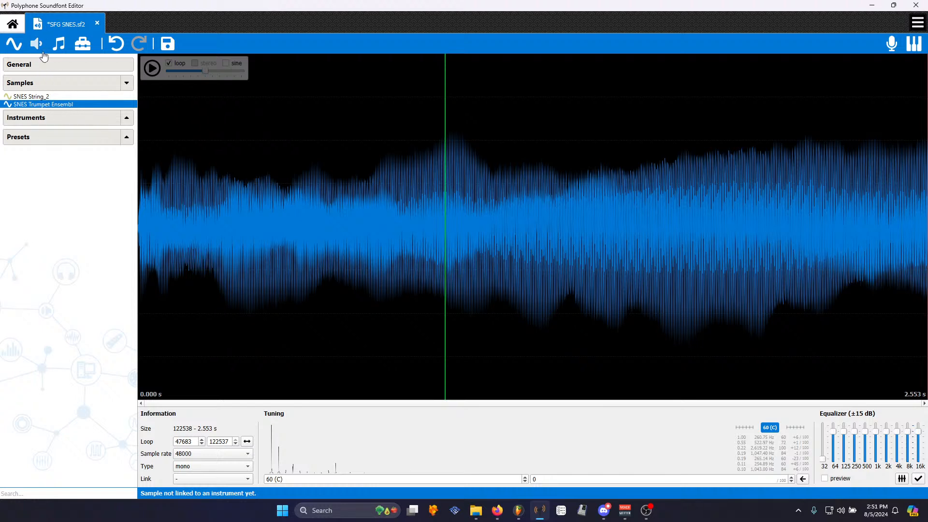
- Create a new instrument named SNES Trumpet Ensembl linked to the selected trumpet sample
click(44, 97)
click(45, 104)
click(38, 46)
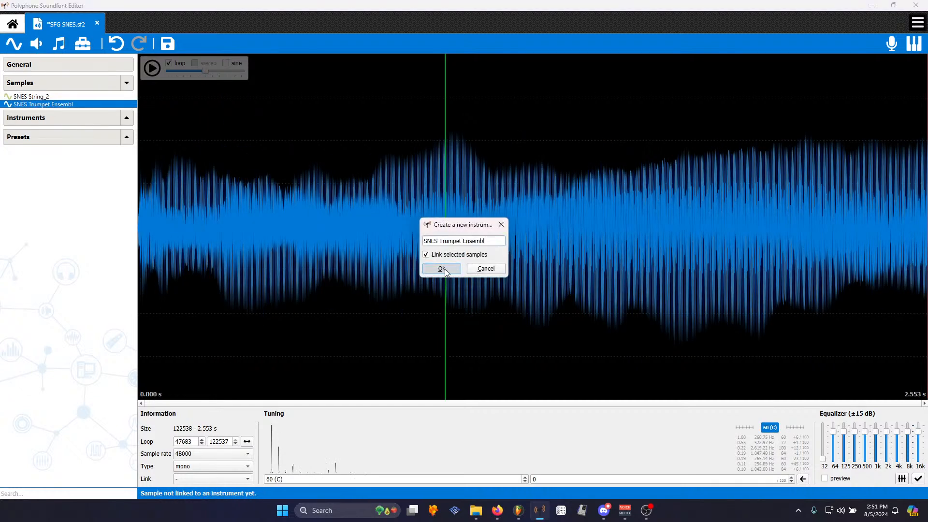
click(442, 269)
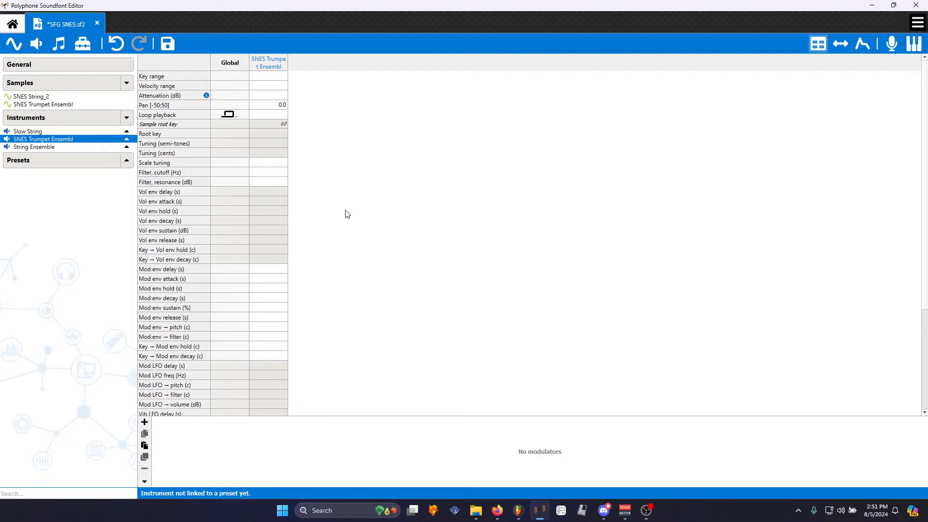
- Set the instrument's global volume envelope release to 1 s and attack to 0.01 s
click(215, 243)
text(1)
key(Return)
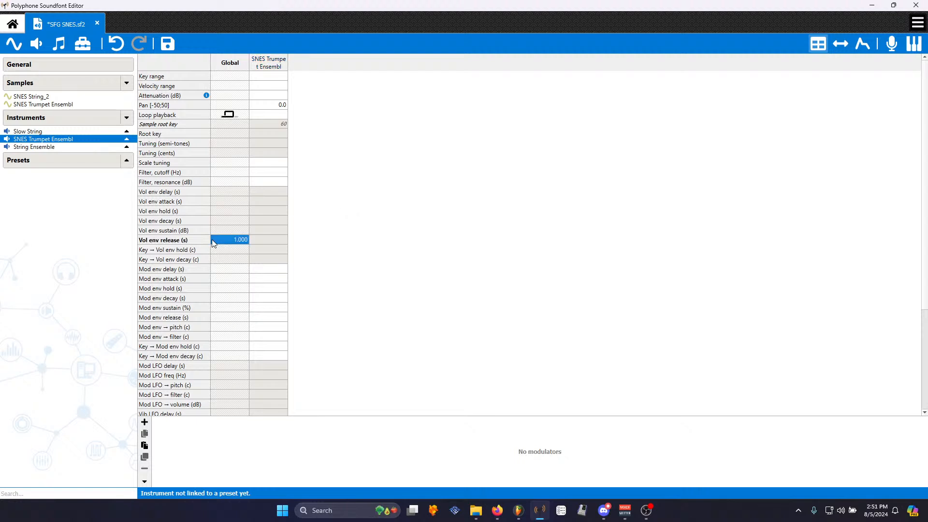
click(225, 203)
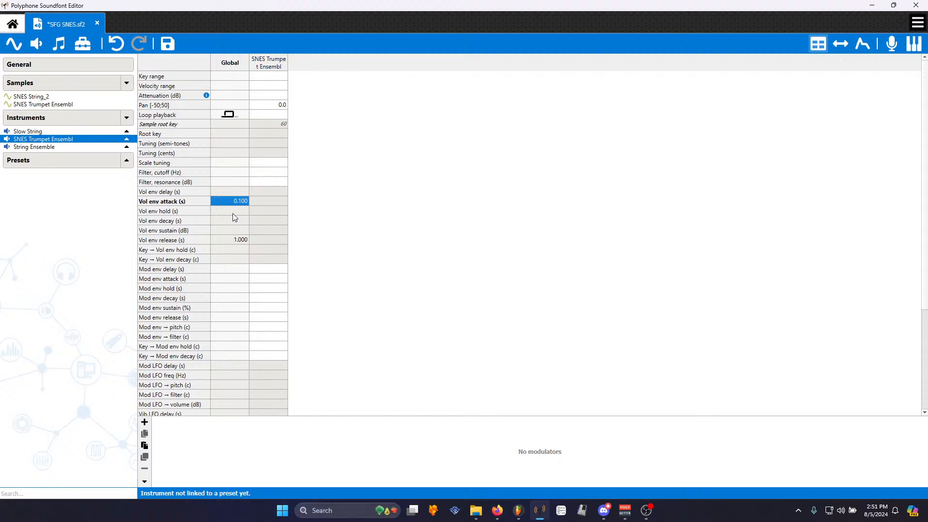
text(0.05)
key(Return)
text(.01)
key(Return)
- Create a preset from the SNES Trumpet Ensembl instrument and save the soundfont
click(127, 163)
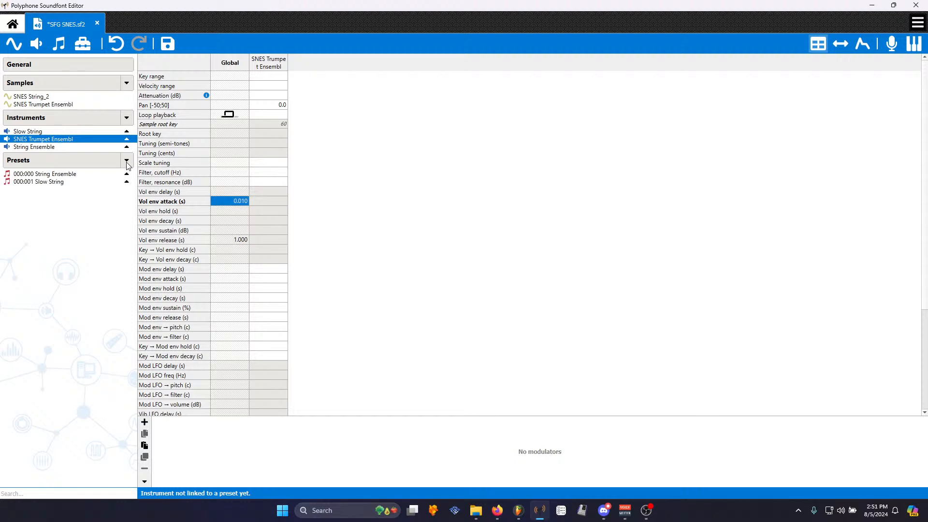
click(59, 46)
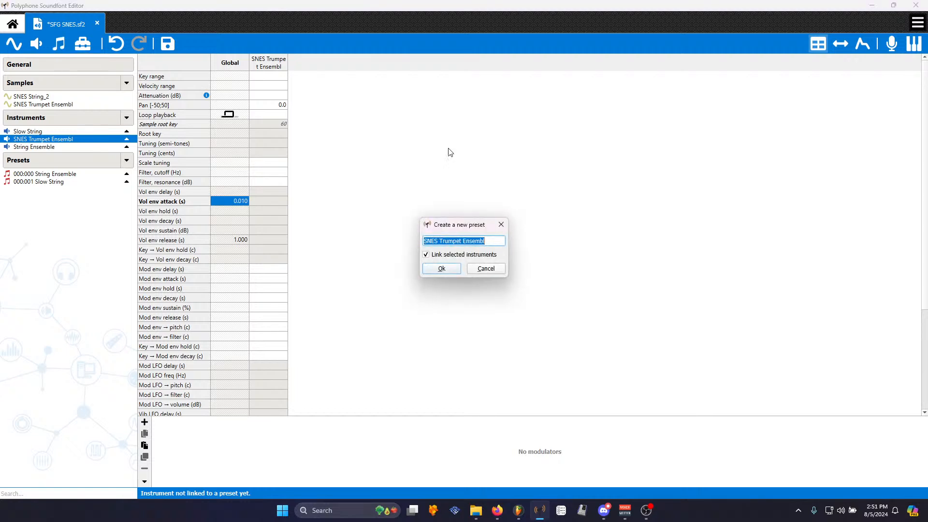
click(441, 269)
click(168, 43)
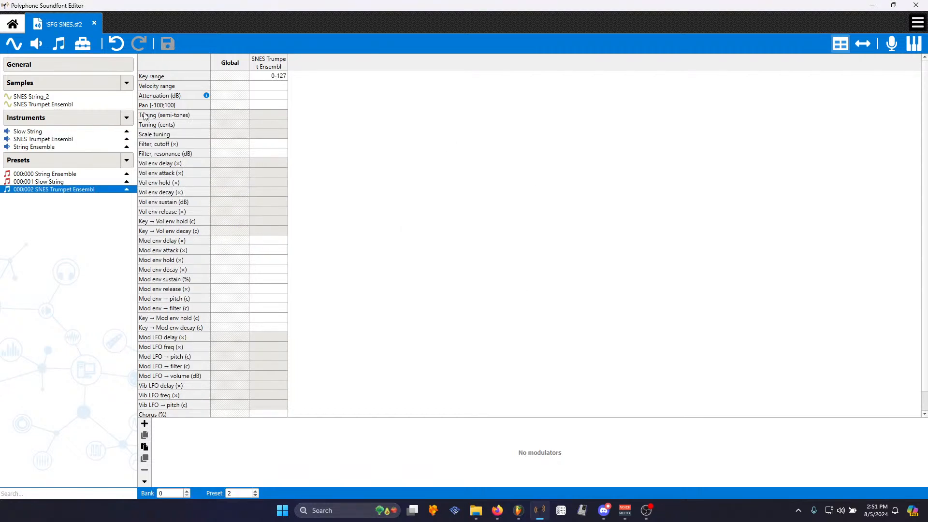
- Audition the soundfont's presets and instruments by selecting each in turn, then minimize the editor
click(63, 181)
click(75, 189)
click(63, 182)
click(68, 174)
click(75, 189)
click(58, 139)
click(60, 147)
click(56, 131)
click(69, 175)
click(71, 182)
click(75, 189)
click(60, 139)
click(54, 125)
click(54, 131)
click(57, 140)
click(54, 131)
click(61, 147)
click(38, 190)
click(50, 182)
click(70, 175)
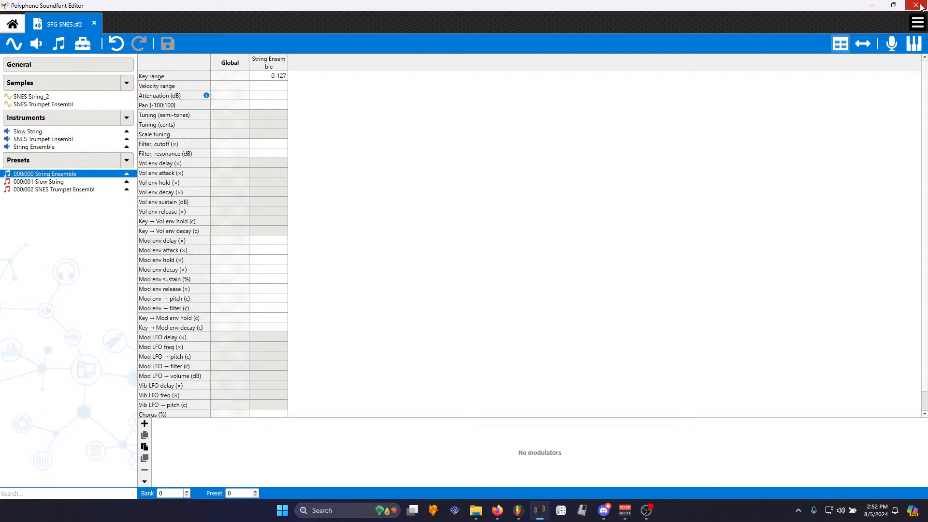
click(30, 182)
click(38, 189)
click(50, 175)
click(80, 190)
click(71, 174)
click(71, 187)
click(71, 173)
click(83, 182)
click(871, 5)
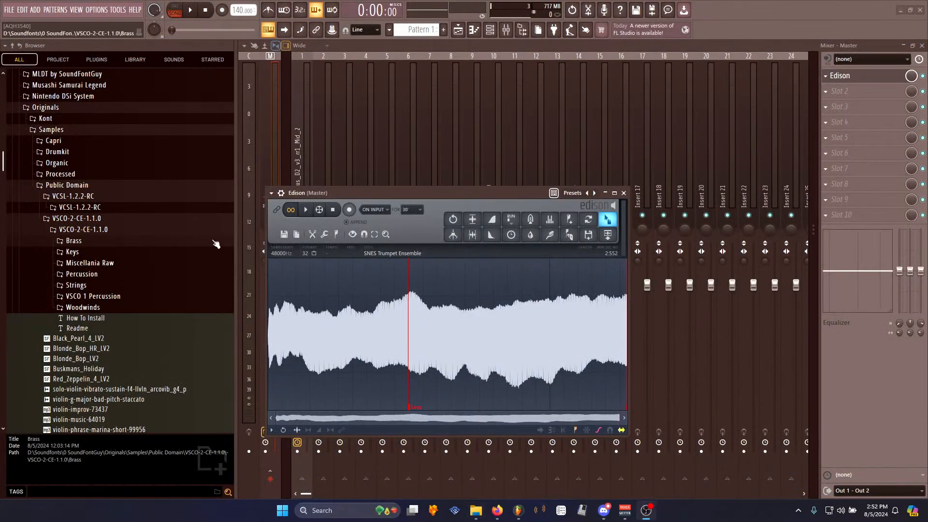
- Start a new project without saving changes to the current one
drag(412, 199, 405, 109)
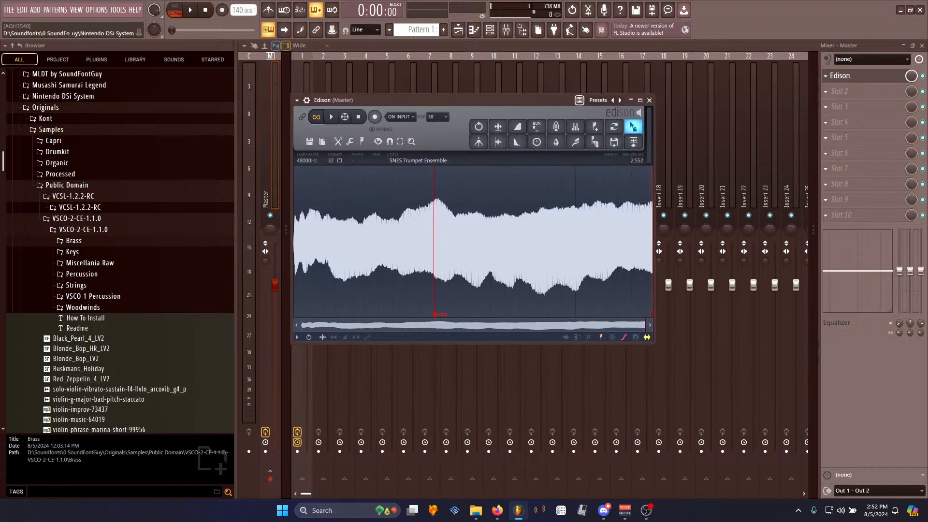
drag(404, 100, 467, 76)
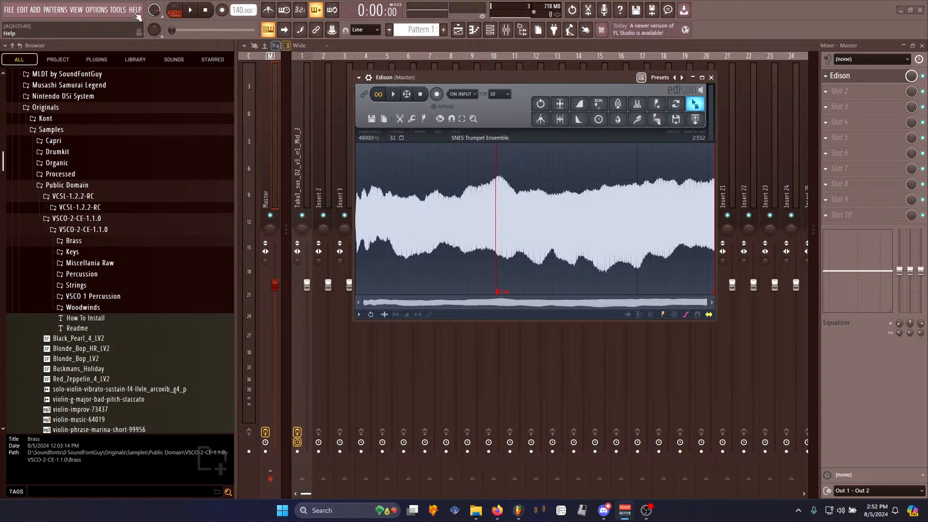
click(9, 10)
click(24, 23)
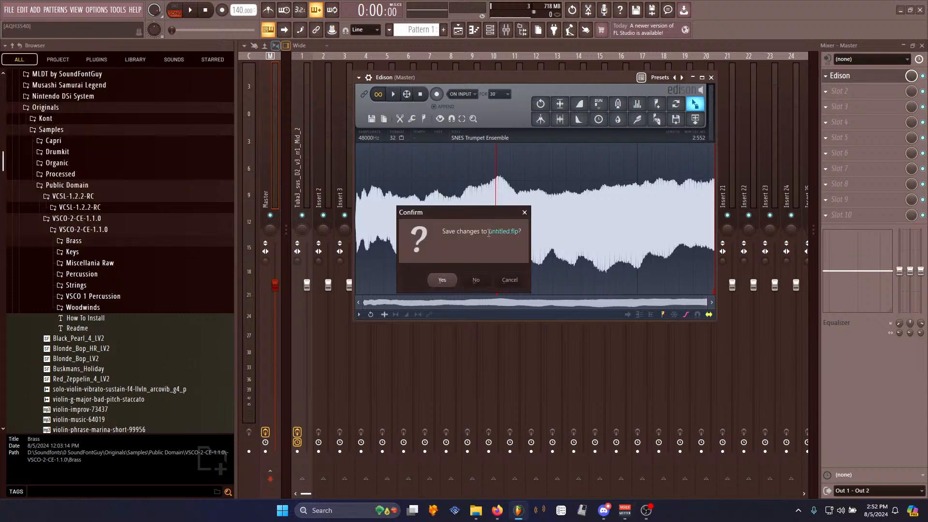
click(476, 280)
- Load Edison into the master track's first effect slot
click(839, 77)
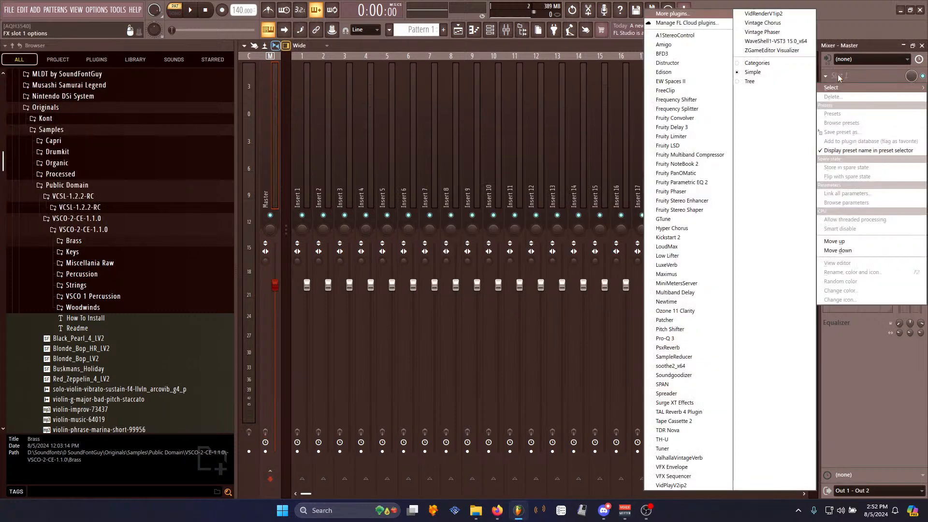
click(663, 72)
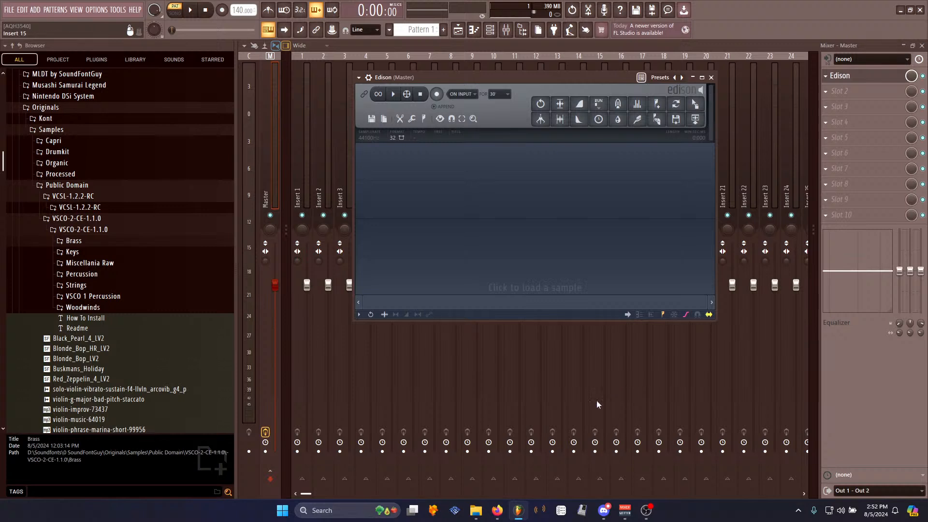
click(646, 510)
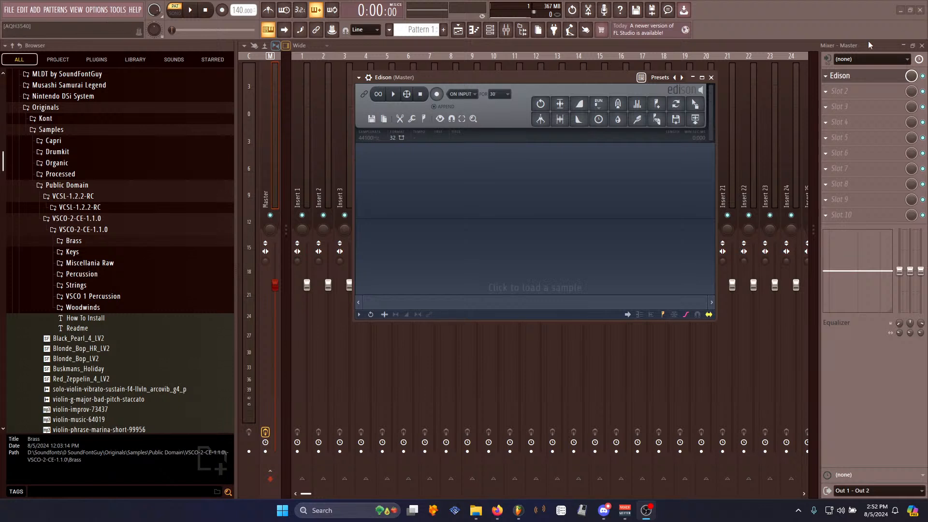
drag(532, 77, 418, 46)
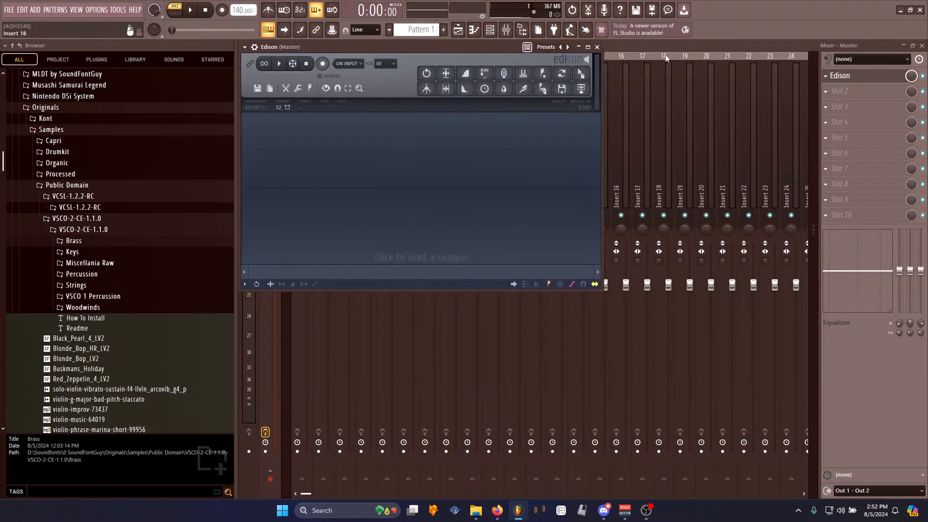
click(538, 29)
drag(265, 50, 607, 50)
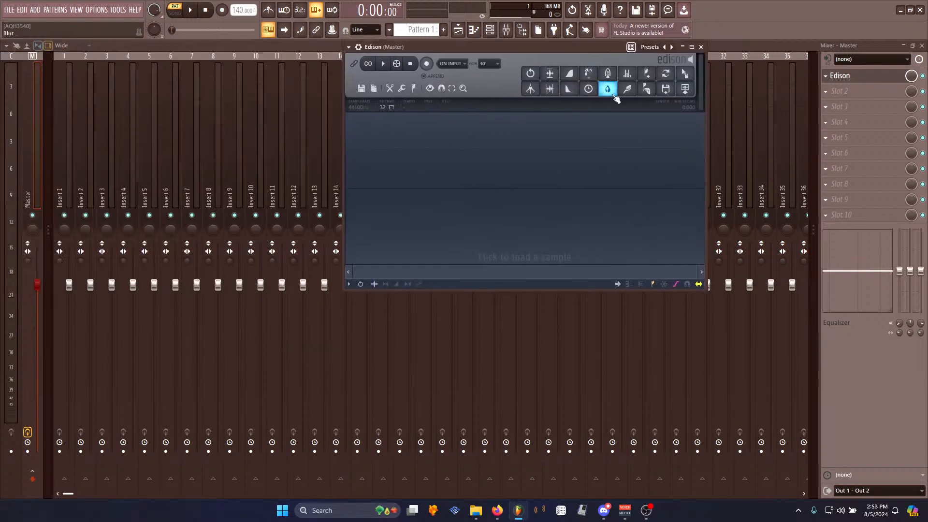
- Try setting the master track's audio input to In 1
click(862, 58)
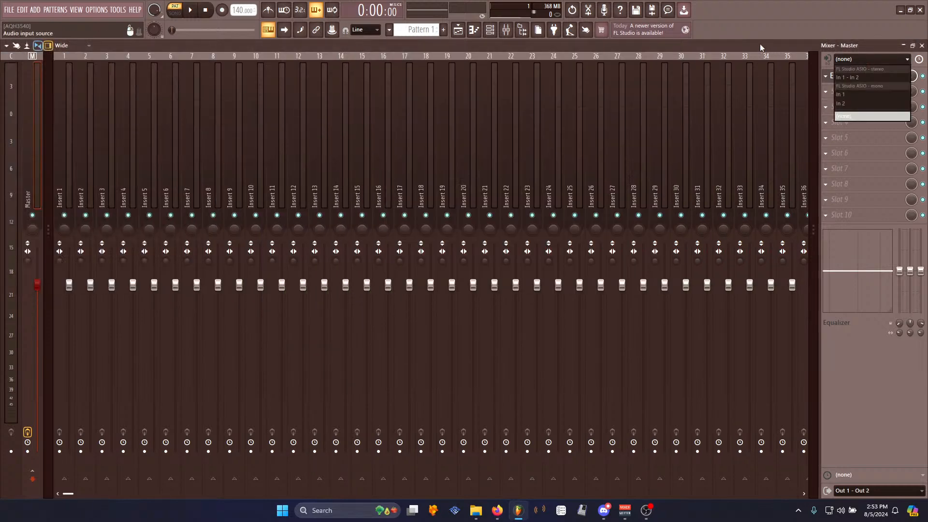
click(850, 116)
click(861, 79)
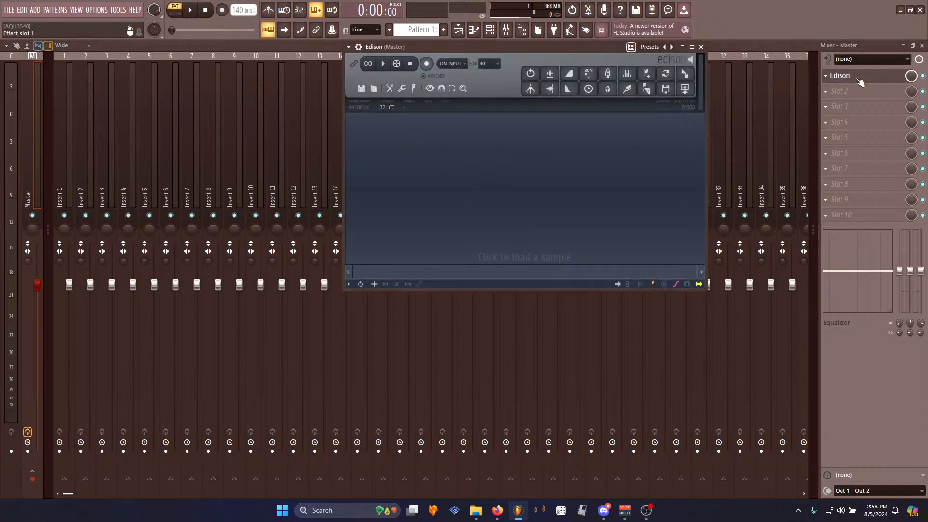
drag(568, 44, 585, 80)
click(860, 57)
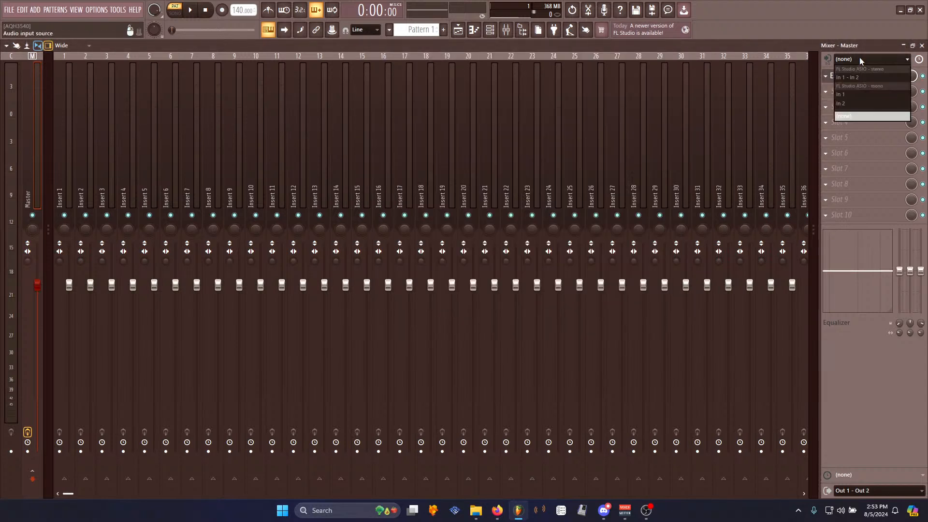
click(841, 94)
click(854, 76)
click(442, 99)
click(716, 83)
click(860, 58)
click(844, 87)
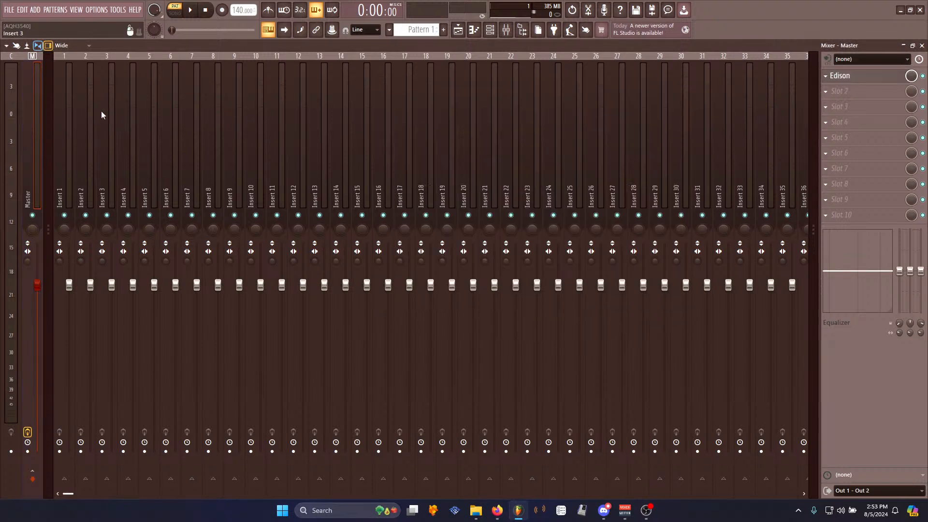
- Select mixer Insert 1 and set its audio input to In 1
click(75, 187)
click(852, 60)
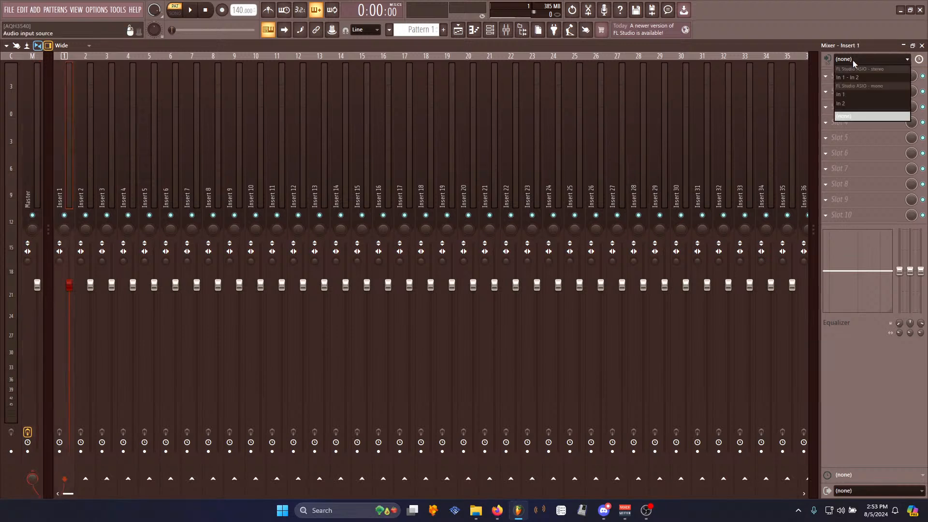
click(847, 95)
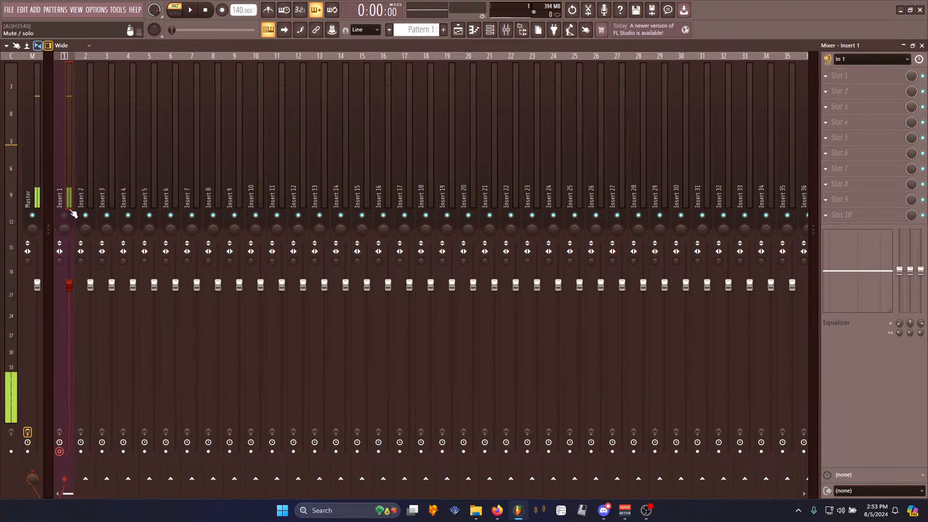
- Load Edison into Insert 1's first effect slot
click(849, 78)
click(673, 67)
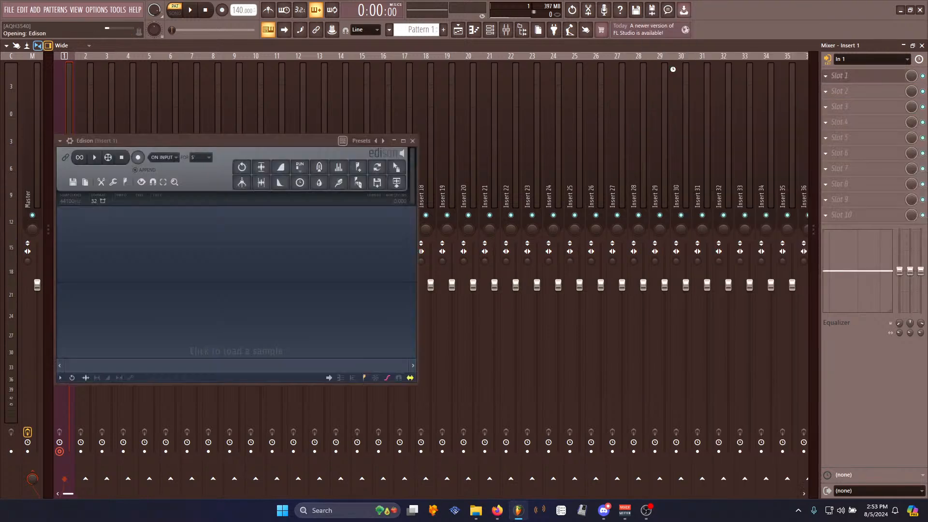
drag(250, 144, 475, 128)
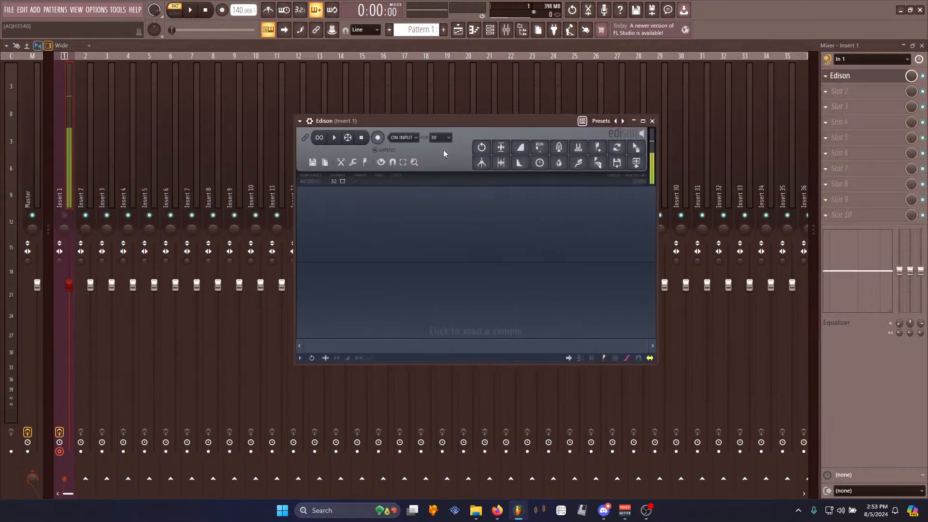
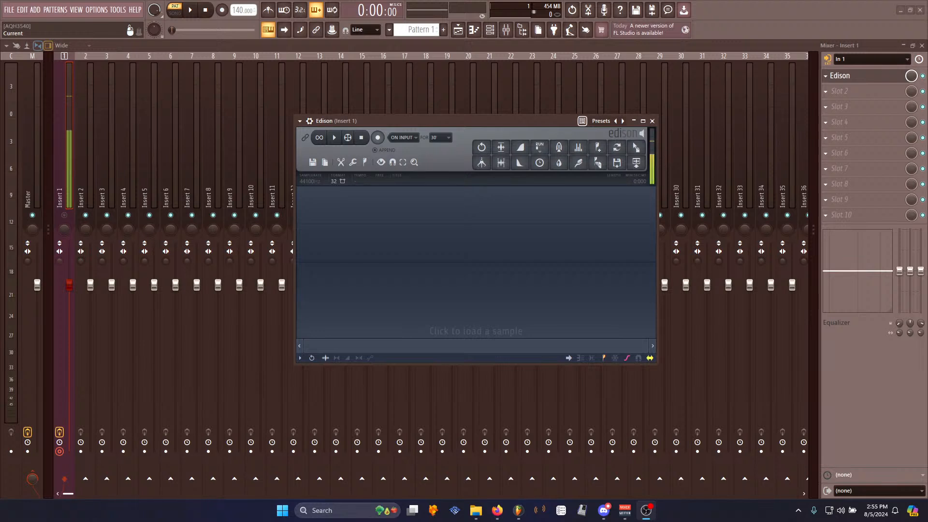
drag(412, 118, 392, 111)
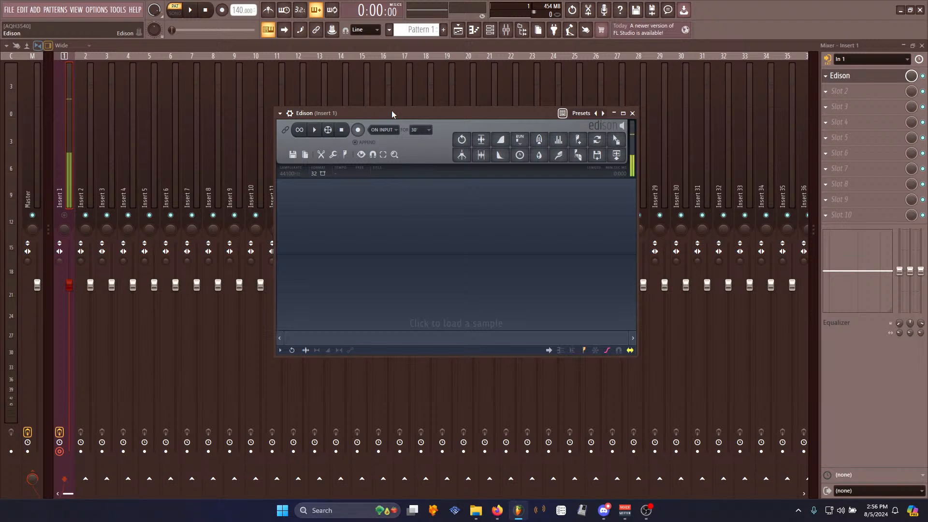
click(358, 131)
click(344, 133)
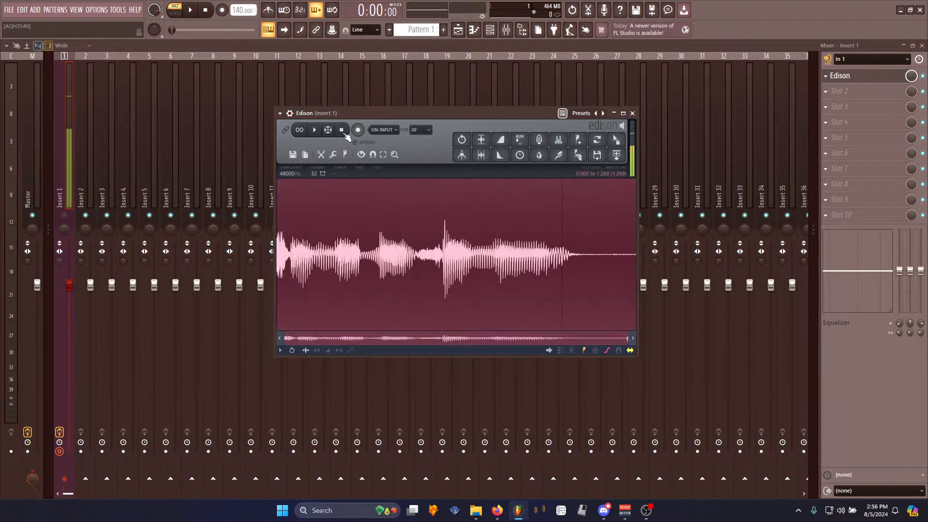
key(Delete)
- Enlarge and reposition the Edison window so it spans the mixer
drag(369, 109, 196, 96)
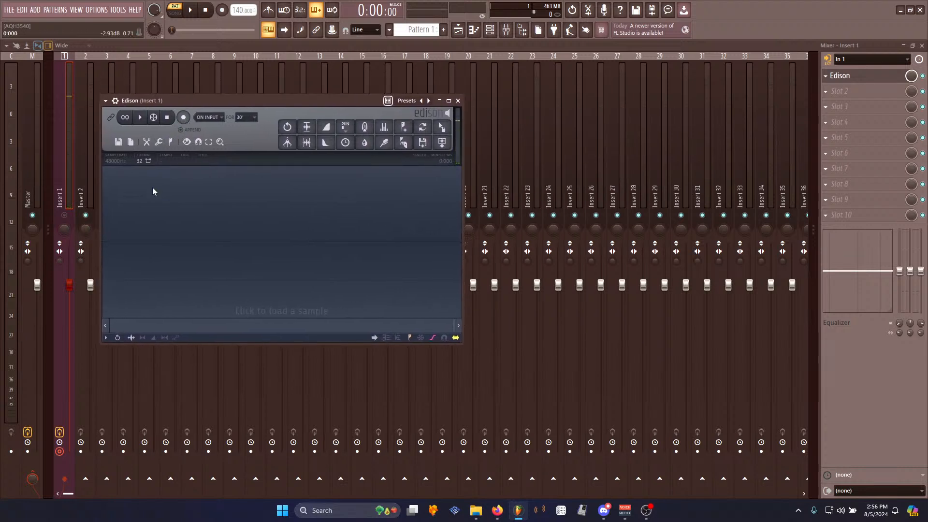
drag(206, 103, 248, 109)
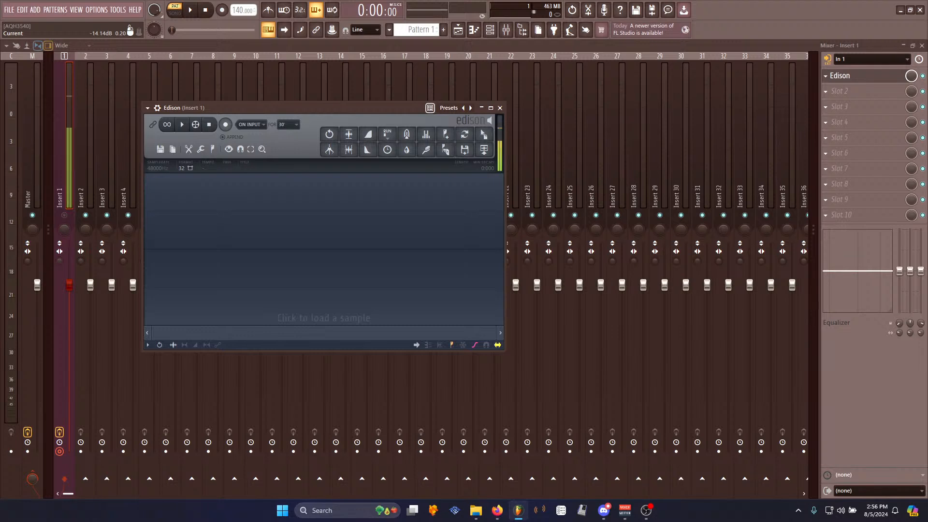
key(alt+Tab)
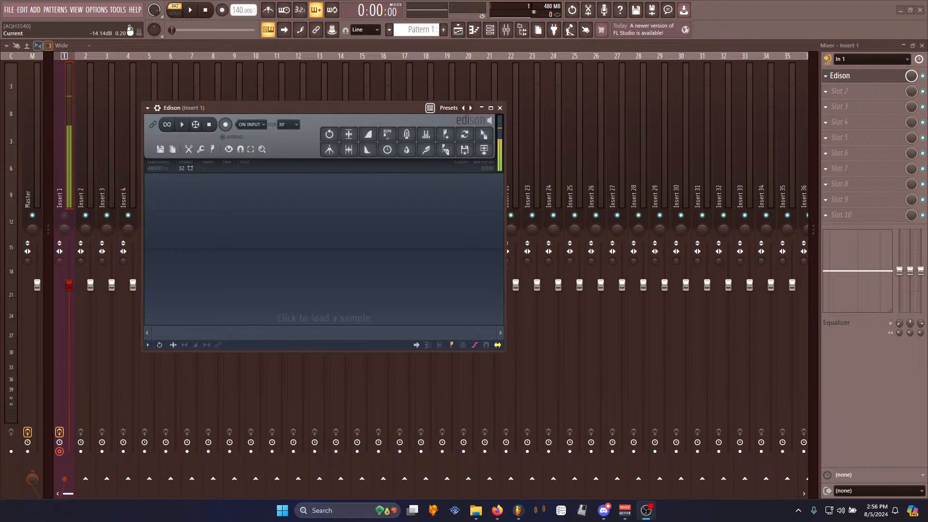
click(491, 108)
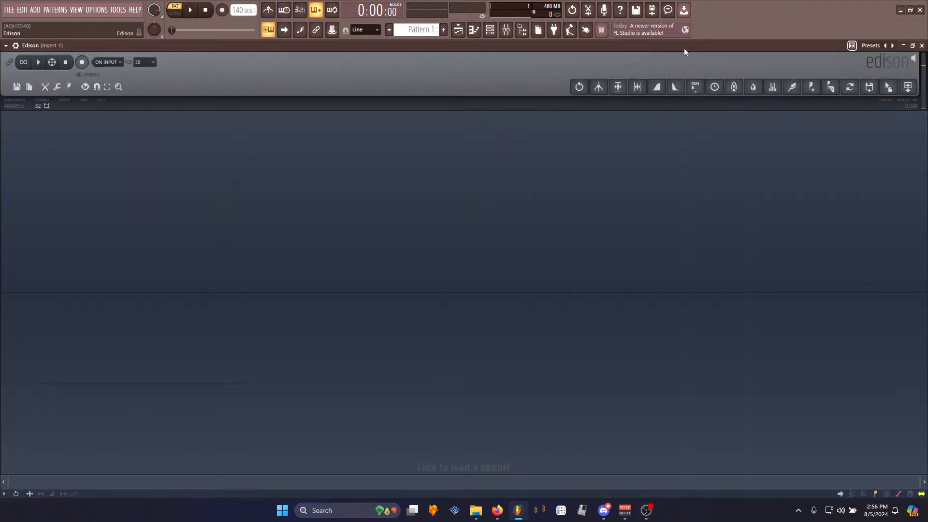
click(914, 46)
drag(340, 107, 326, 44)
drag(492, 288, 819, 499)
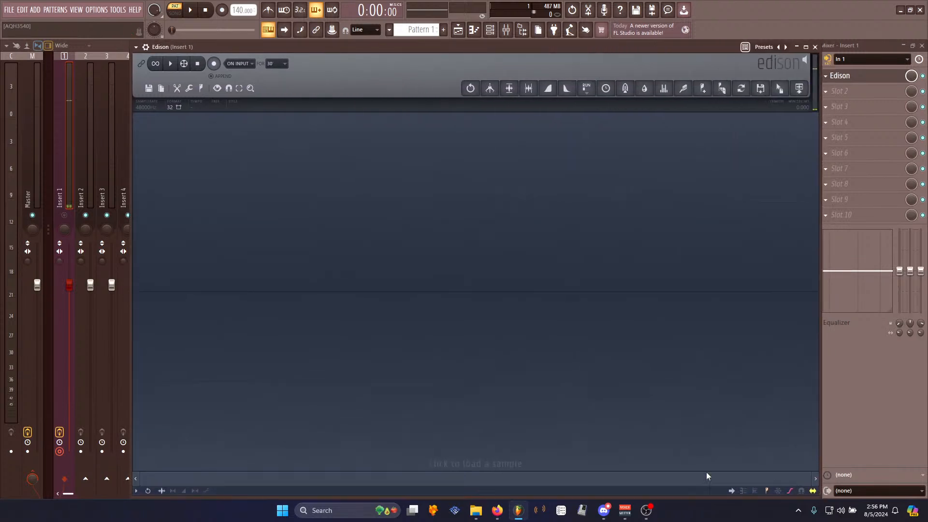
double_click(332, 48)
double_click(323, 46)
drag(323, 56, 294, 67)
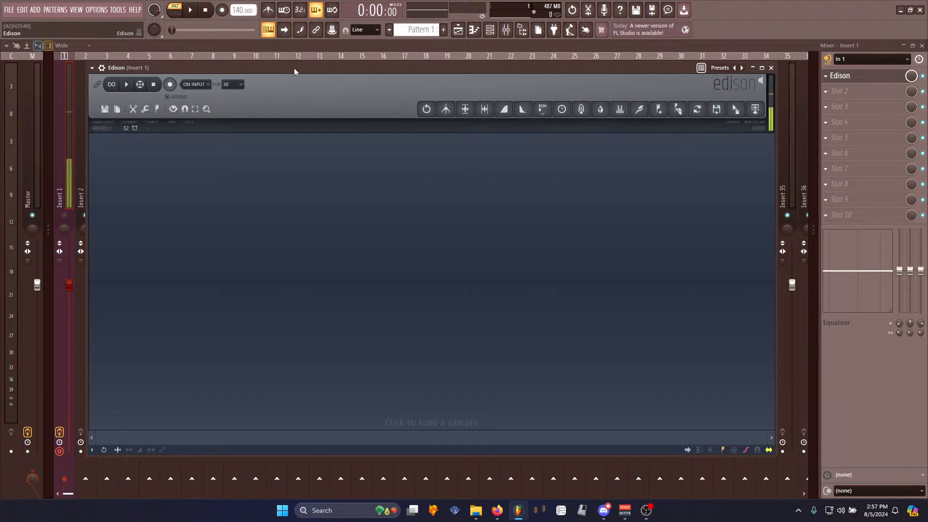
click(173, 88)
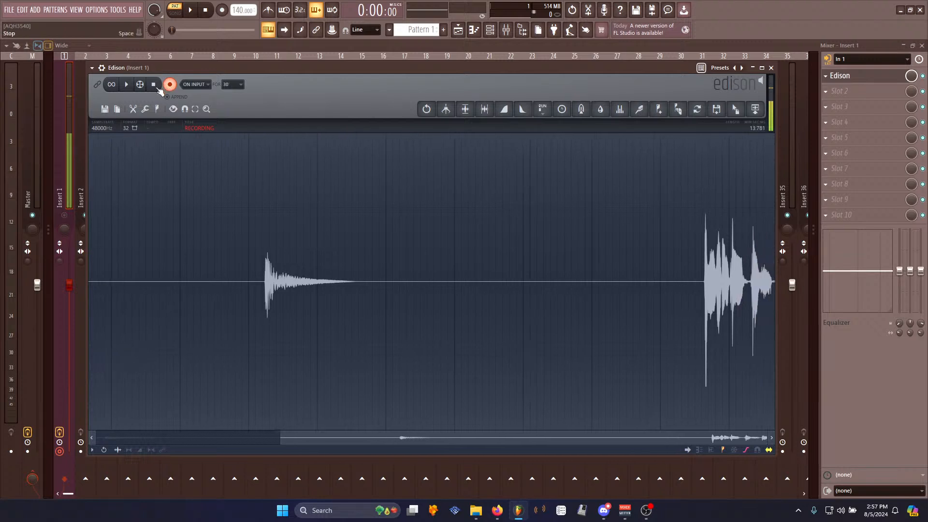
click(158, 88)
key(Delete)
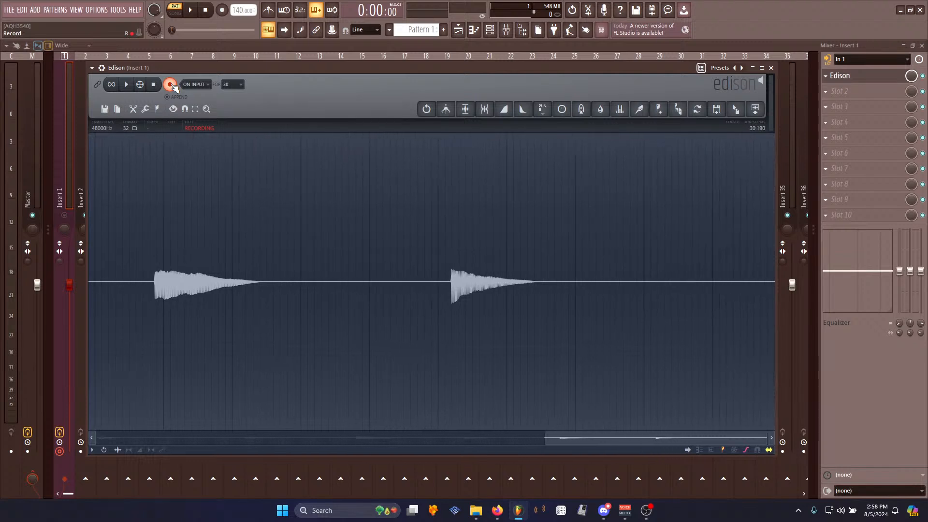
- Stop the Edison recording and delete the loud section at the end of the take
click(155, 86)
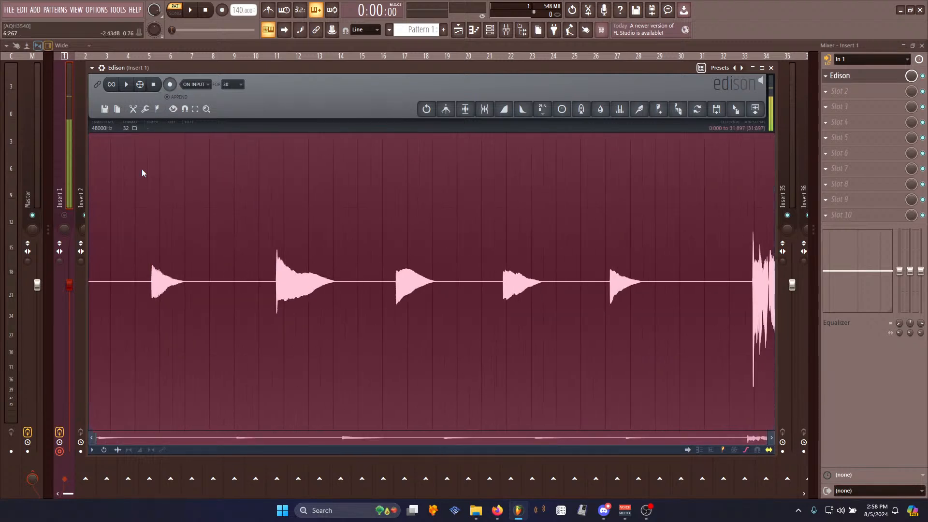
drag(749, 274, 773, 274)
key(Delete)
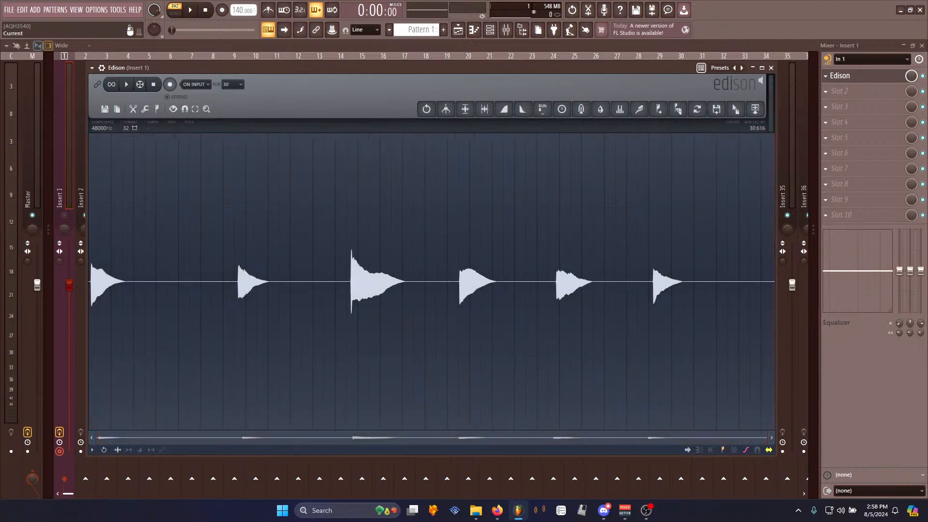
drag(242, 67, 255, 67)
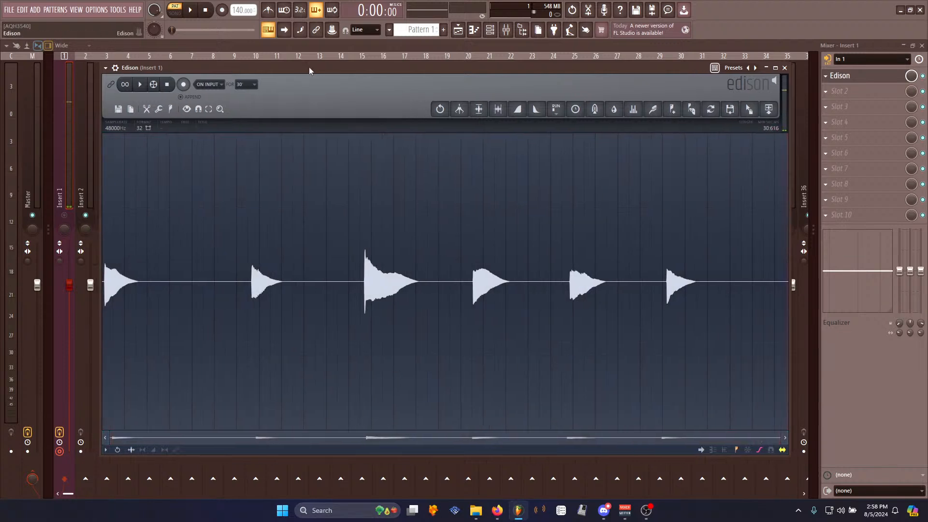
- Set Insert 1's audio input to none, reopen Edison and play back the recording
click(850, 48)
click(867, 59)
click(863, 117)
click(72, 216)
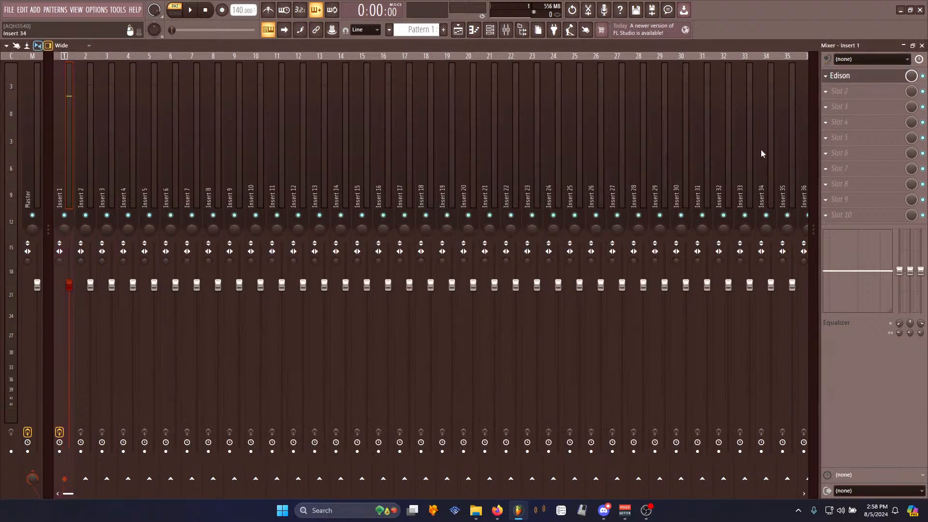
click(863, 78)
key(space)
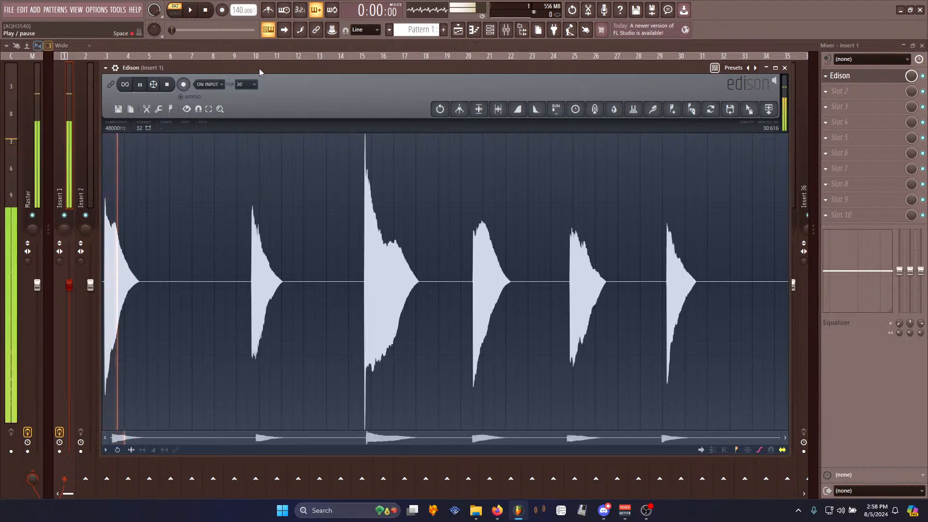
click(254, 268)
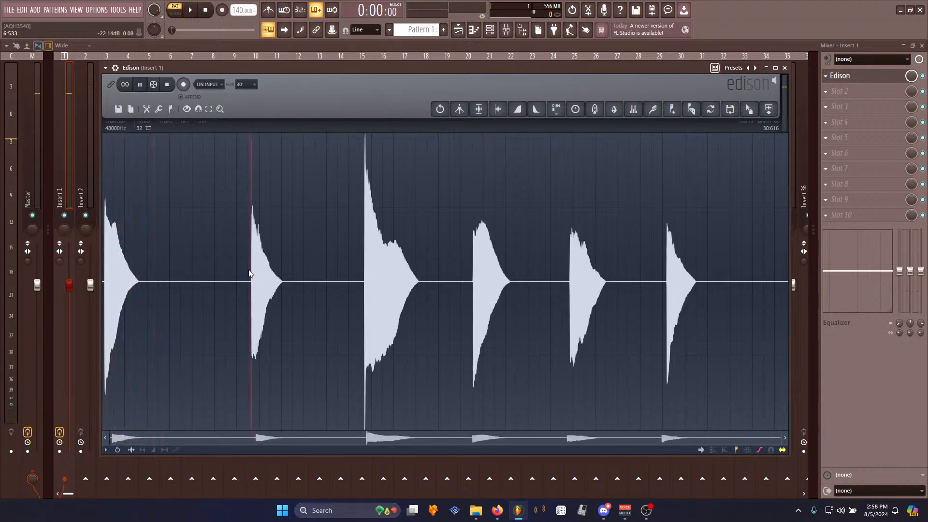
click(355, 252)
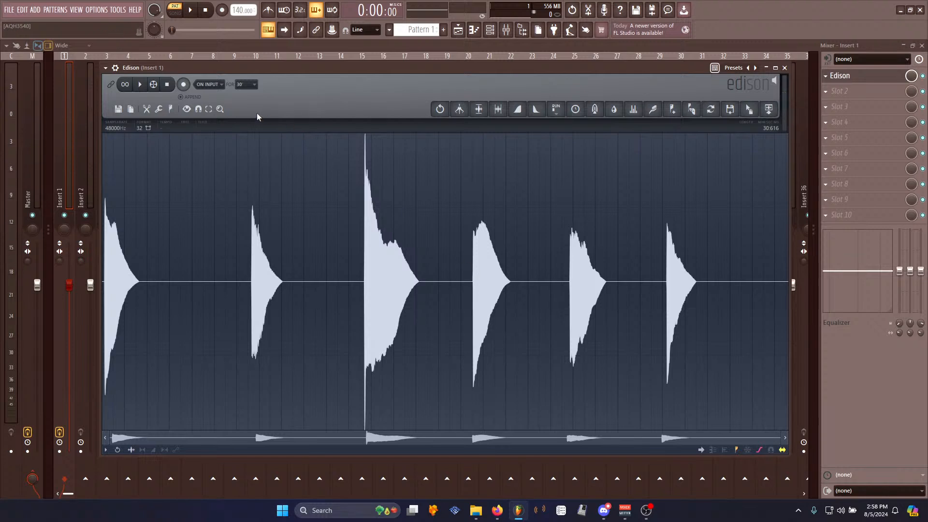
- Clear the Edison sample and check the audio device settings
key(ctrl+n)
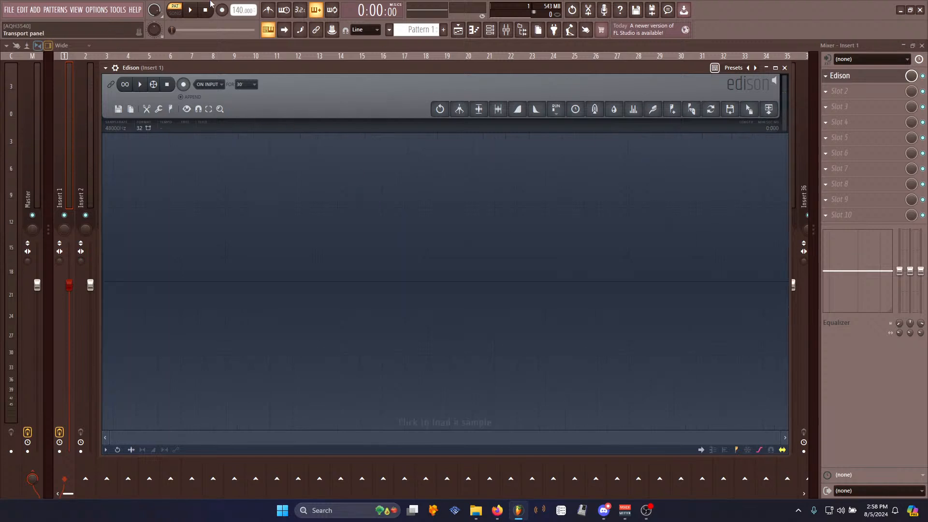
click(95, 9)
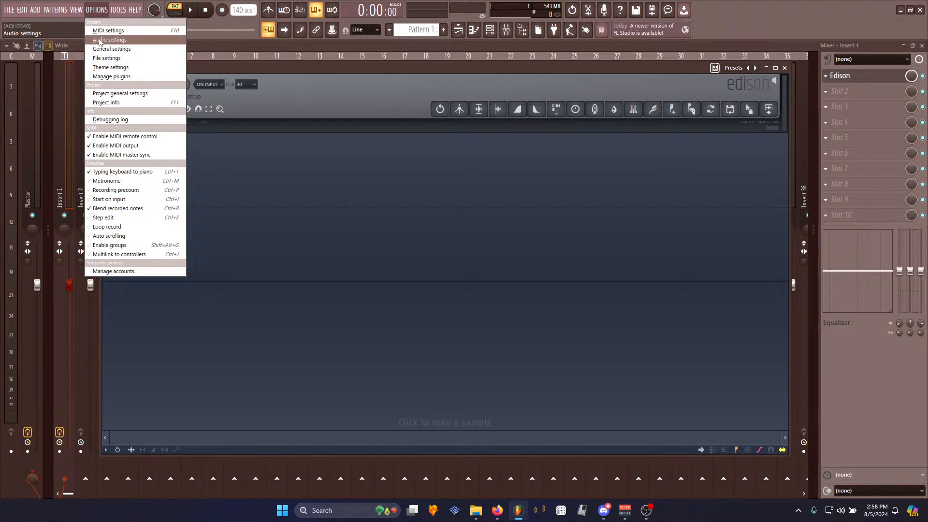
click(109, 39)
click(401, 90)
click(365, 250)
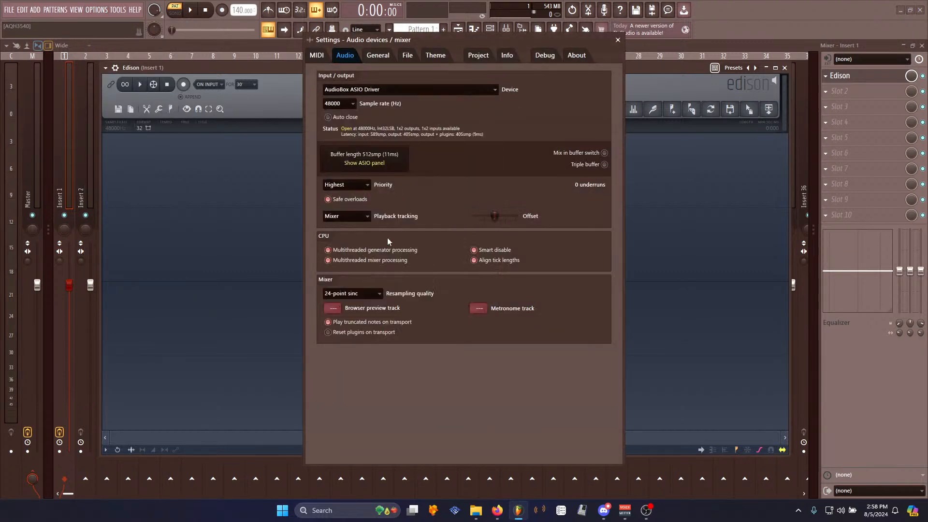
click(618, 40)
- Set Insert 1's audio input to Input 2 and start recording in Edison
click(871, 59)
click(851, 104)
key(ctrl+e)
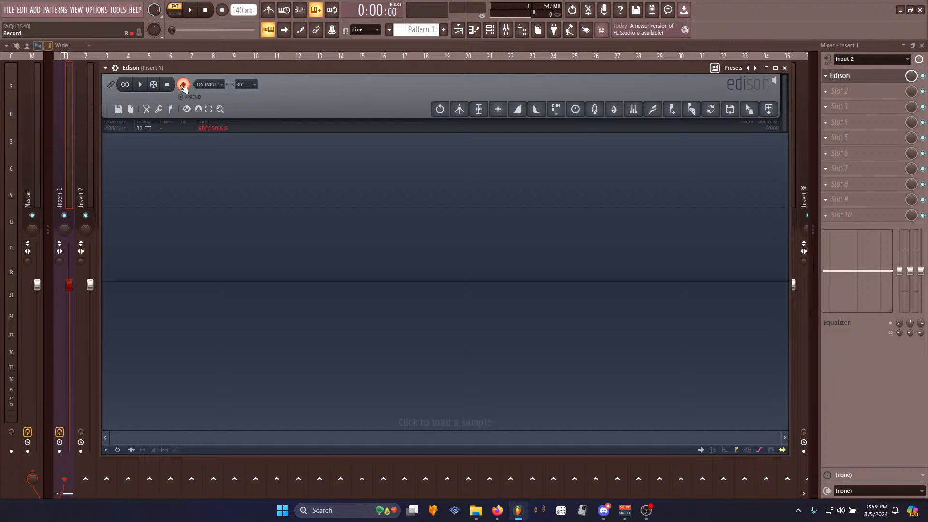
- Turn input monitoring on for Insert 1 and stop the Edison recording
click(827, 59)
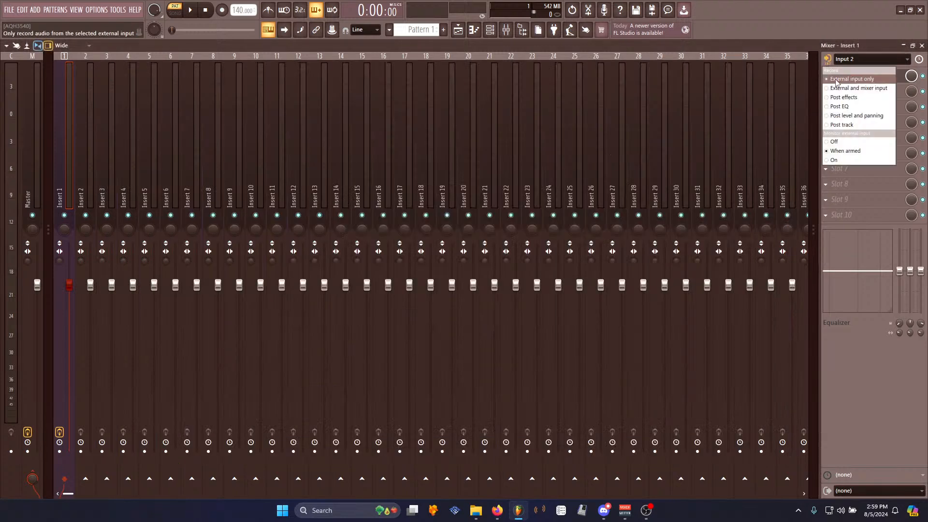
click(847, 160)
click(841, 76)
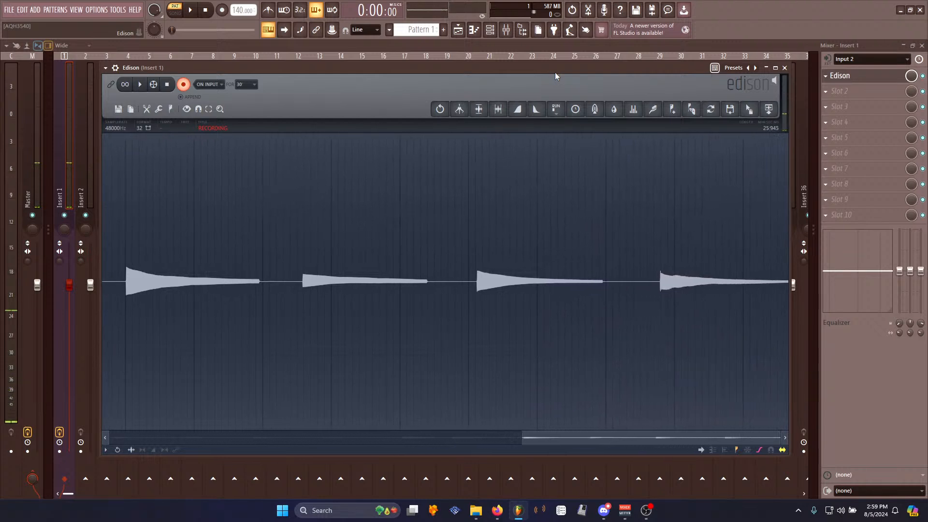
click(167, 86)
- Switch the audio device to FL Studio ASIO in the audio settings
scroll(333, 330, up, 6)
scroll(333, 330, down, 1)
click(100, 10)
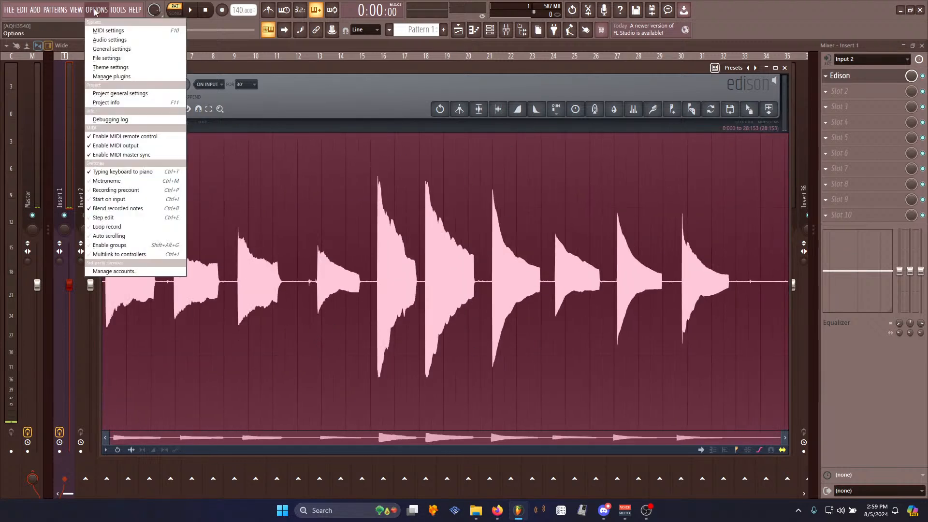
click(111, 41)
click(413, 91)
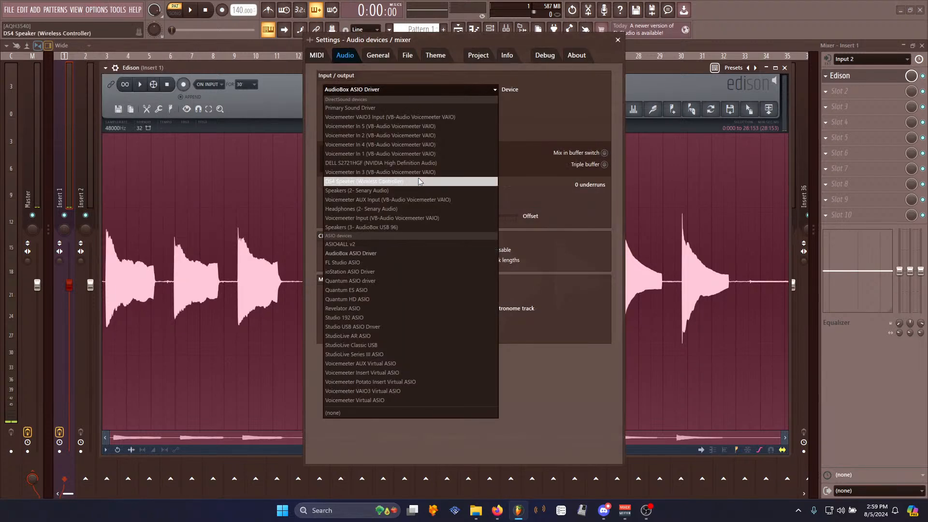
click(379, 263)
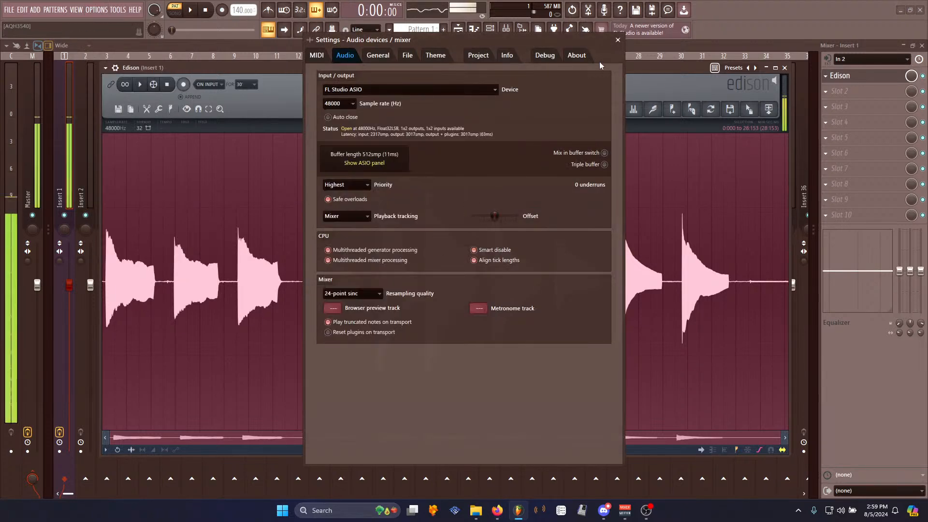
click(617, 40)
- Set Insert 1's audio input to none and reopen Edison
click(849, 60)
click(844, 116)
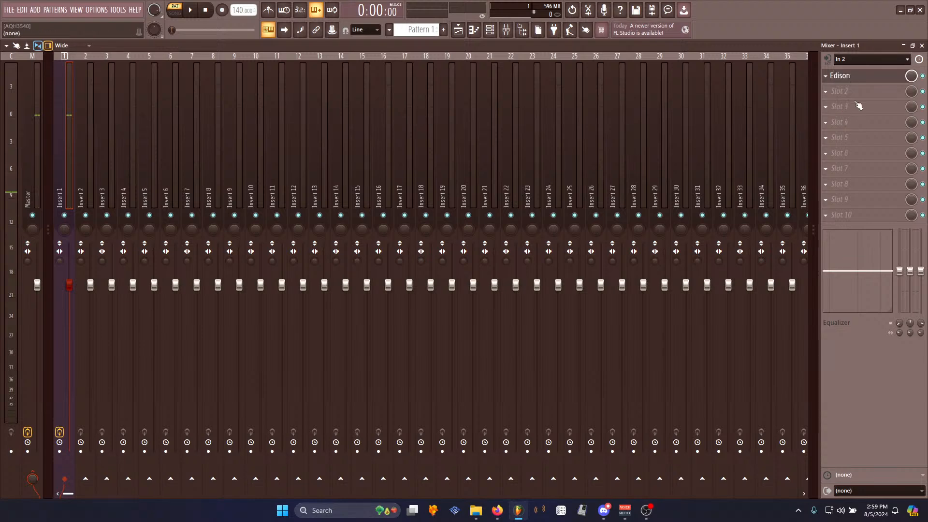
click(844, 76)
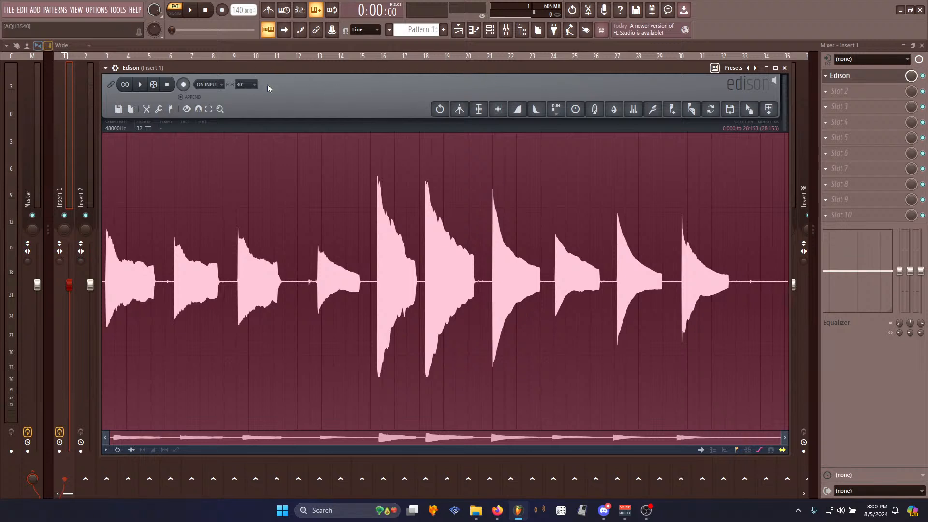
- Save the recording as Elec Guitar in the Samples\Organic folder
key(space)
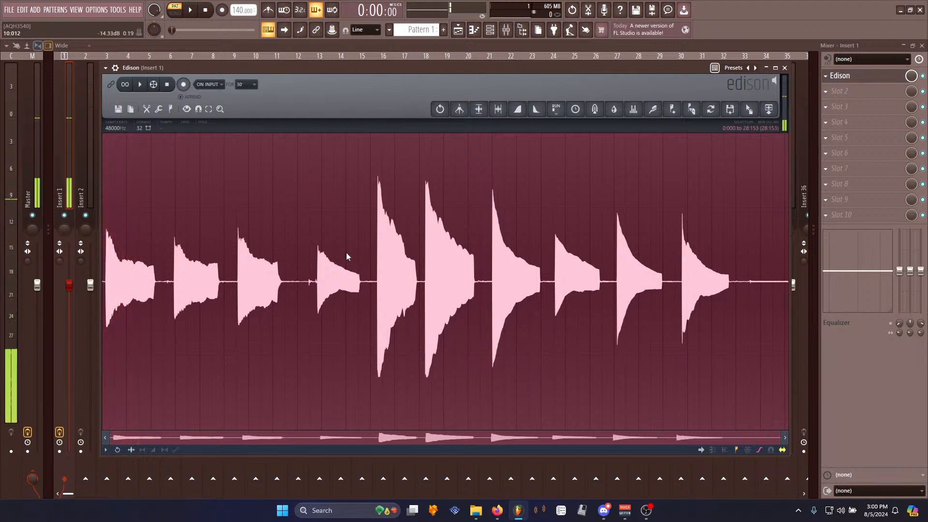
right_click(344, 273)
mouse_move(367, 285)
click(398, 296)
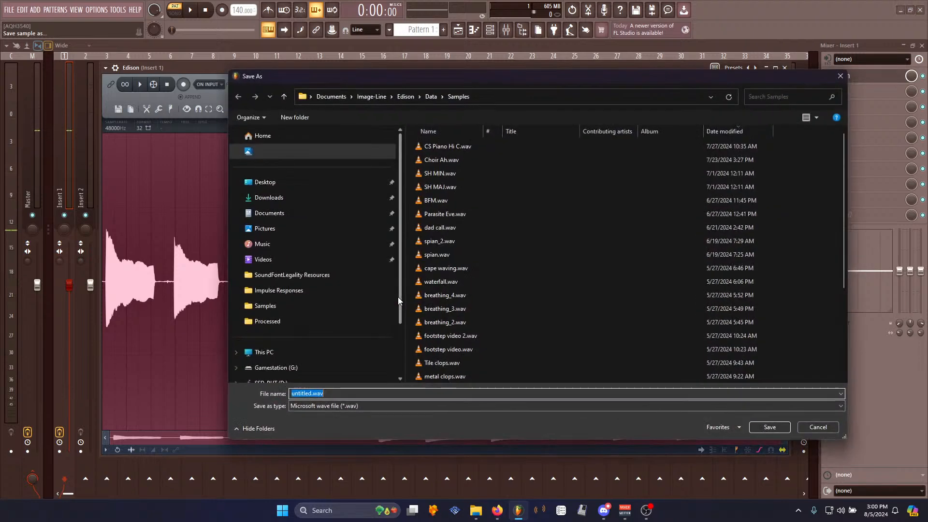
scroll(531, 237, down, 3)
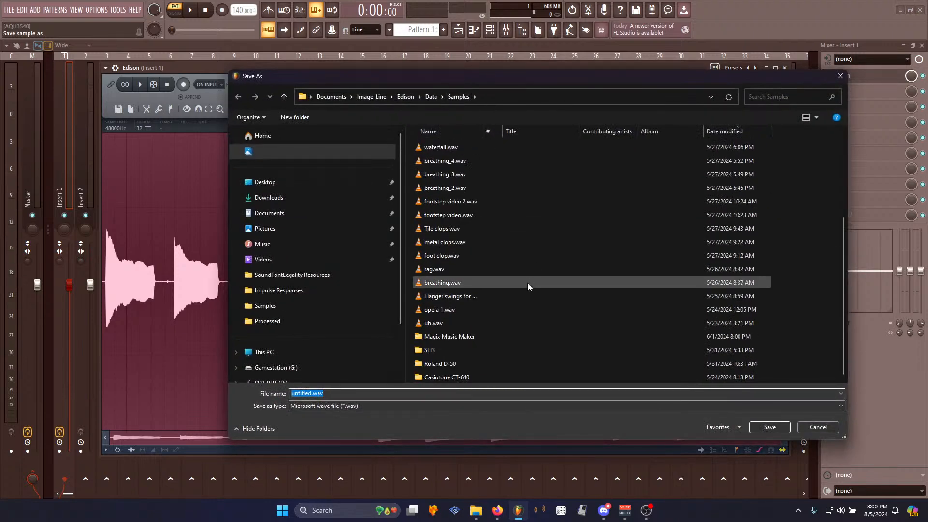
click(281, 305)
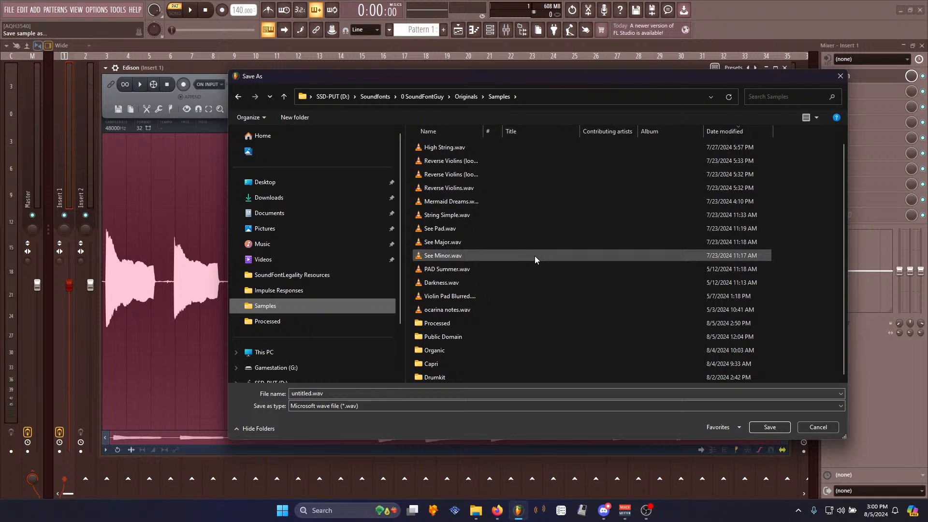
click(436, 350)
double_click(436, 350)
text(Elec Guitar)
key(Return)
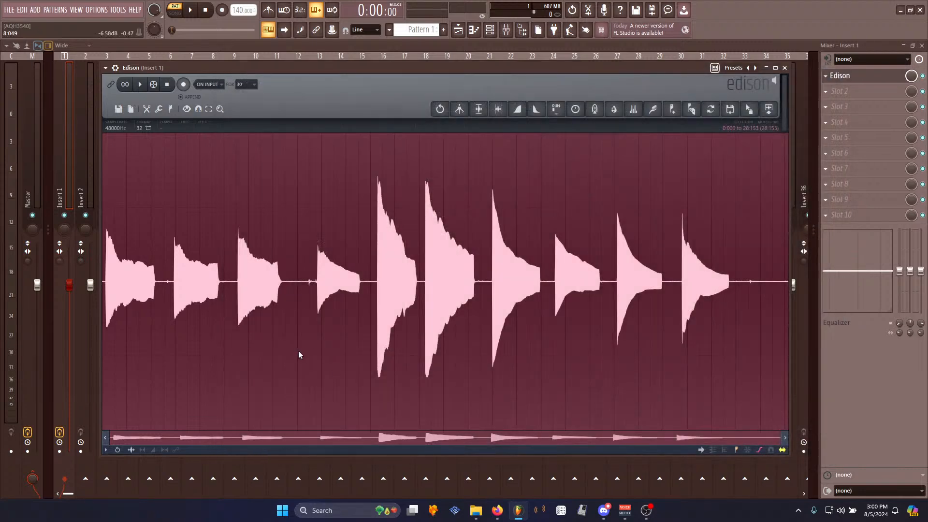
- Play the recording and delete the empty tail after the last note
click(140, 84)
click(168, 87)
drag(749, 280, 802, 292)
click(142, 86)
key(space)
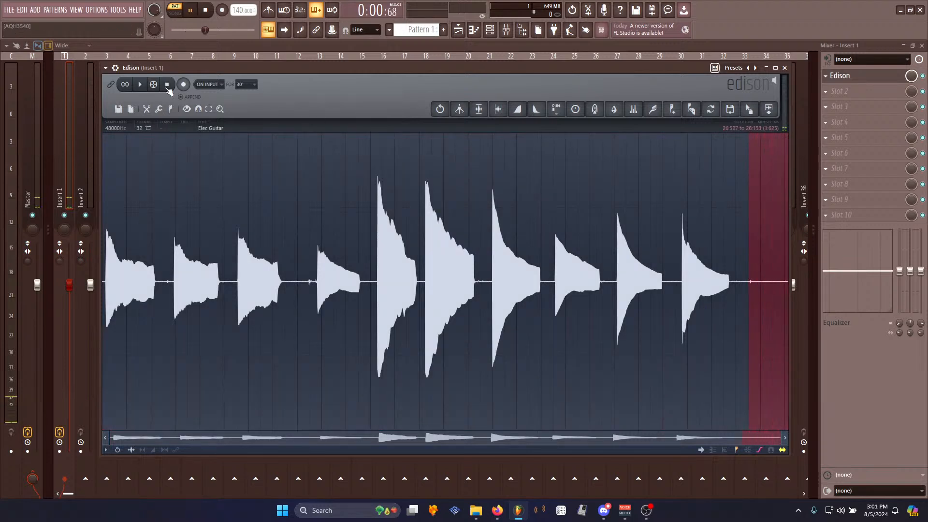
key(space)
key(Delete)
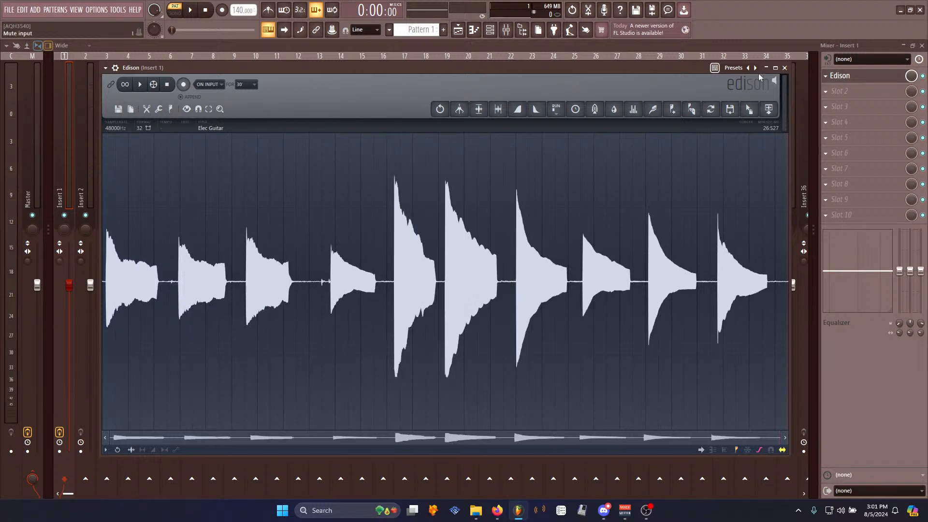
- Audition the individual notes, select the sixth note and trim the recording down to that note only
key(space)
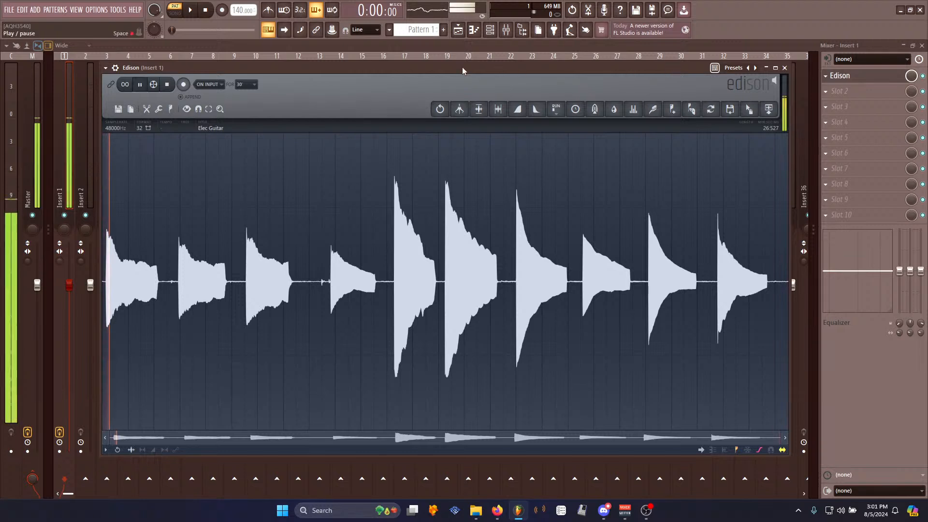
key(space)
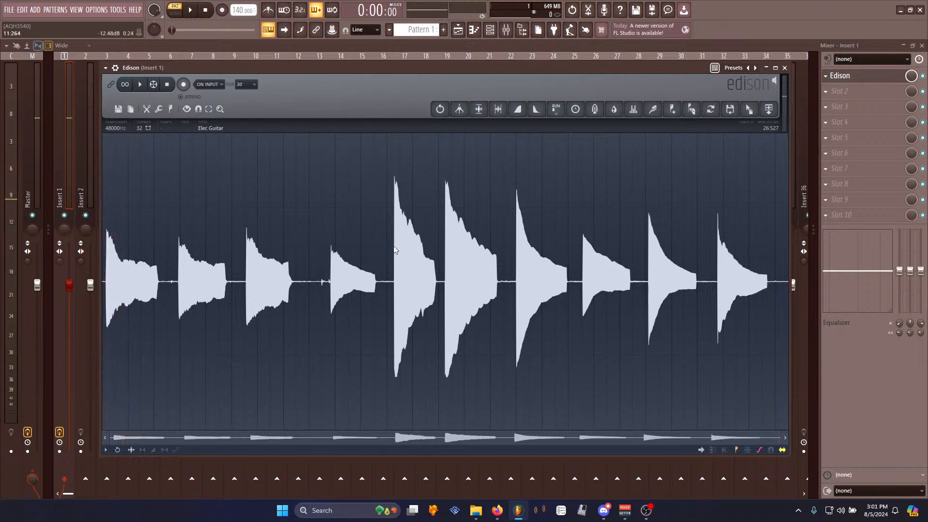
drag(394, 249, 441, 258)
key(space)
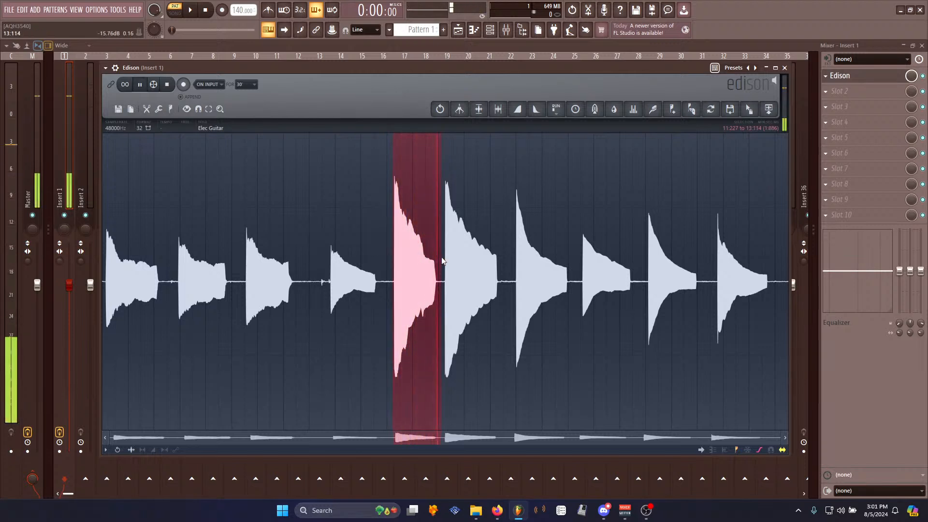
drag(441, 261, 505, 263)
key(space)
key(space)
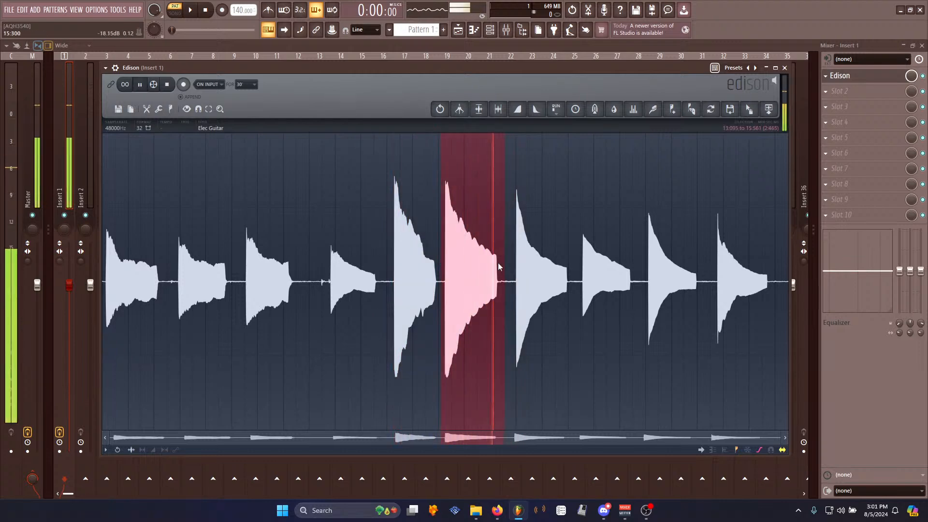
scroll(498, 262, up, 5)
scroll(339, 289, up, 6)
drag(203, 284, 347, 291)
scroll(347, 288, down, 8)
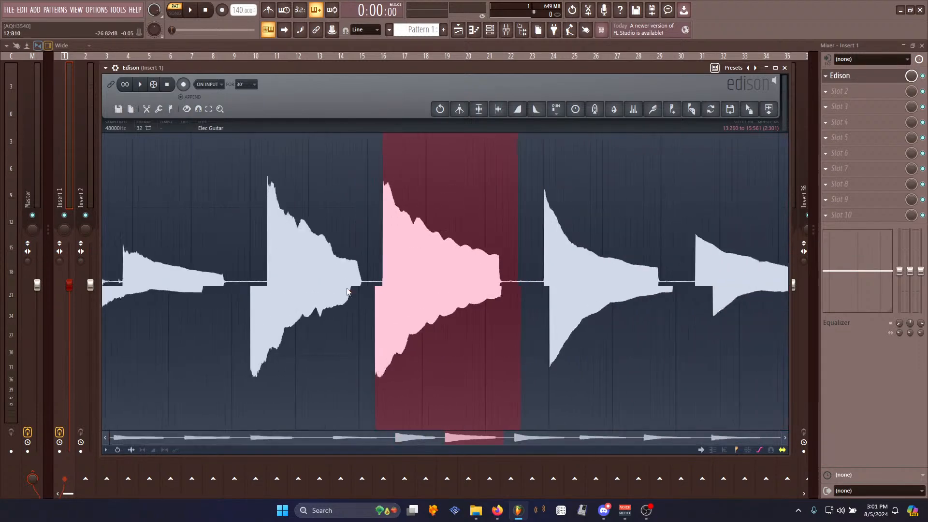
mouse_move(503, 268)
mouse_down()
mouse_move(502, 281)
mouse_move(500, 269)
mouse_up()
key(ctrl+Delete)
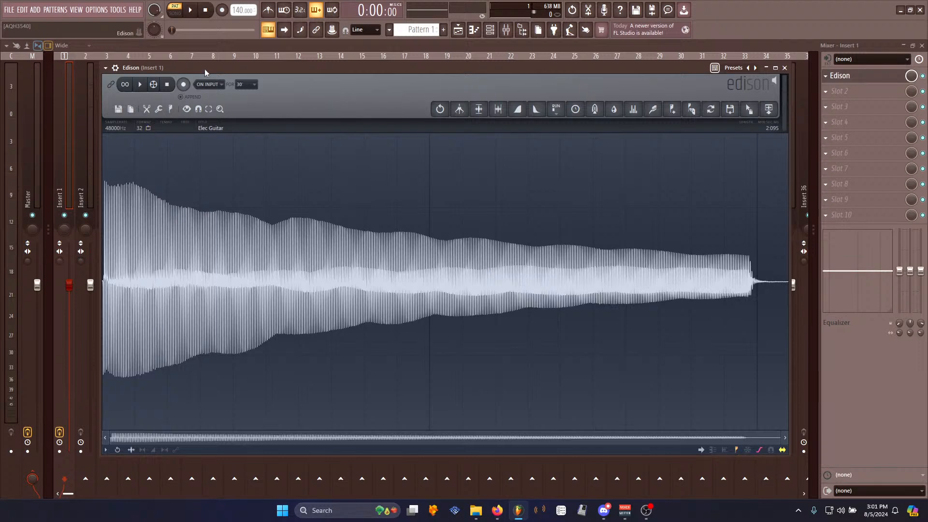
- Zoom into the waveform, select one waveform cycle and set it as the sample's loop region
key(space)
key(space)
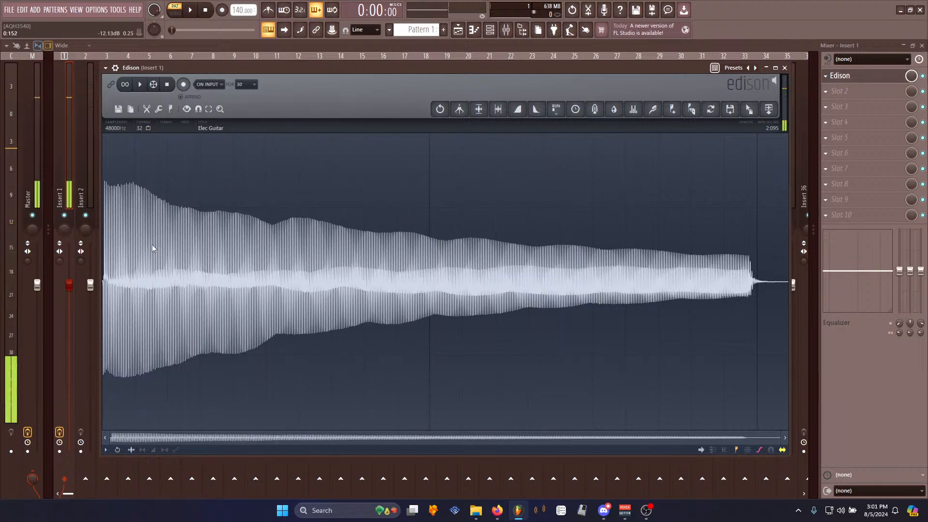
scroll(150, 245, up, 8)
scroll(236, 296, up, 6)
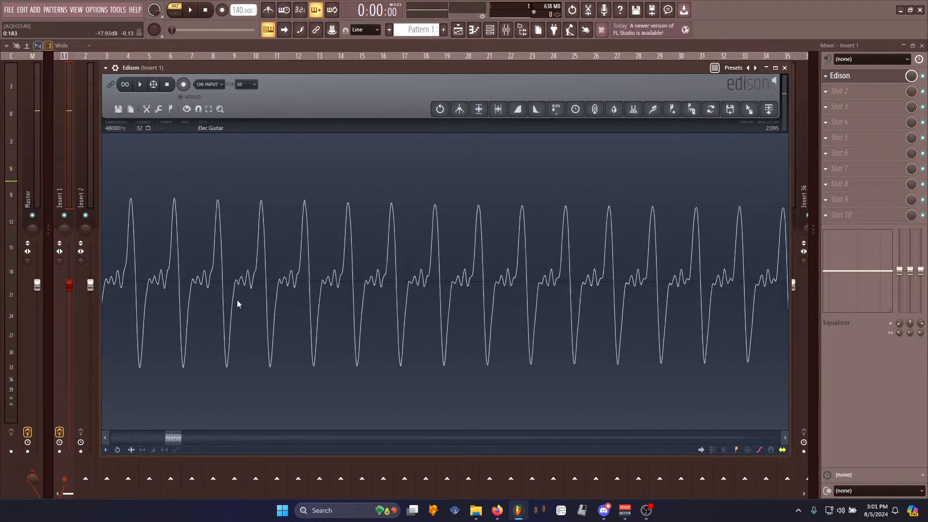
drag(348, 290, 535, 290)
right_click(559, 286)
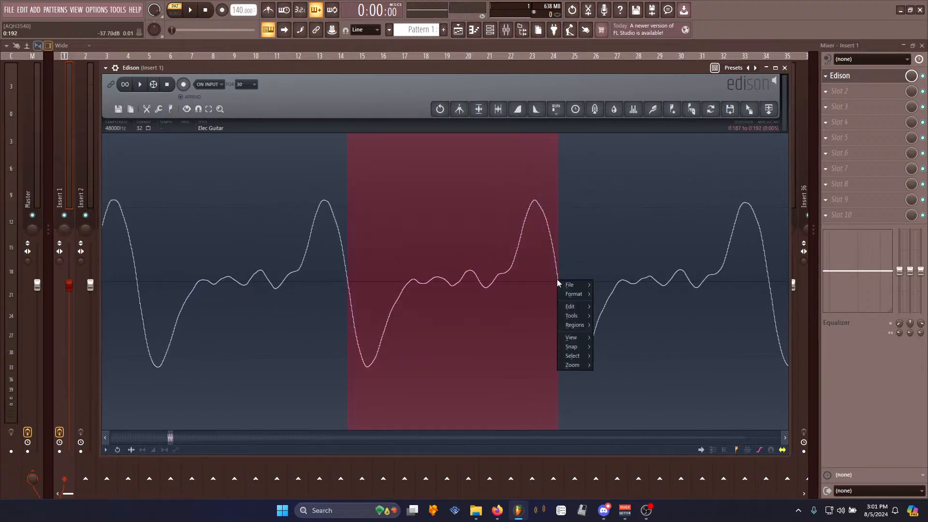
mouse_move(580, 324)
click(612, 343)
- Zoom in and out around the loop start and end markers to check the loop points
scroll(323, 272, up, 5)
scroll(401, 332, down, 5)
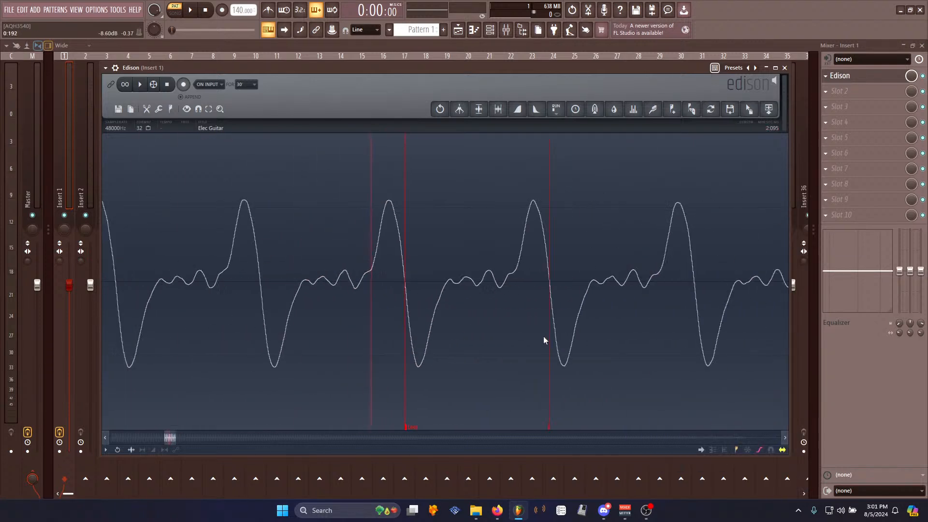
scroll(366, 317, up, 5)
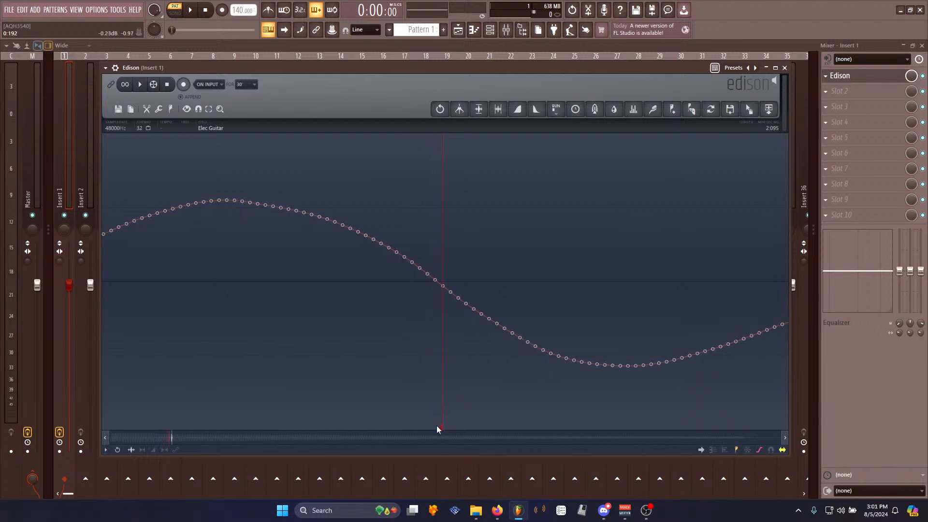
scroll(342, 363, down, 3)
scroll(341, 358, down, 3)
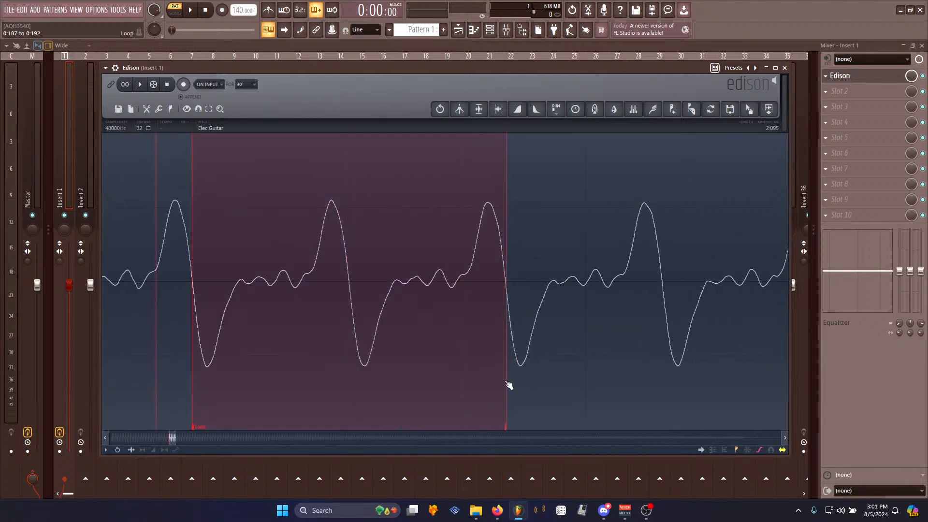
scroll(486, 370, up, 5)
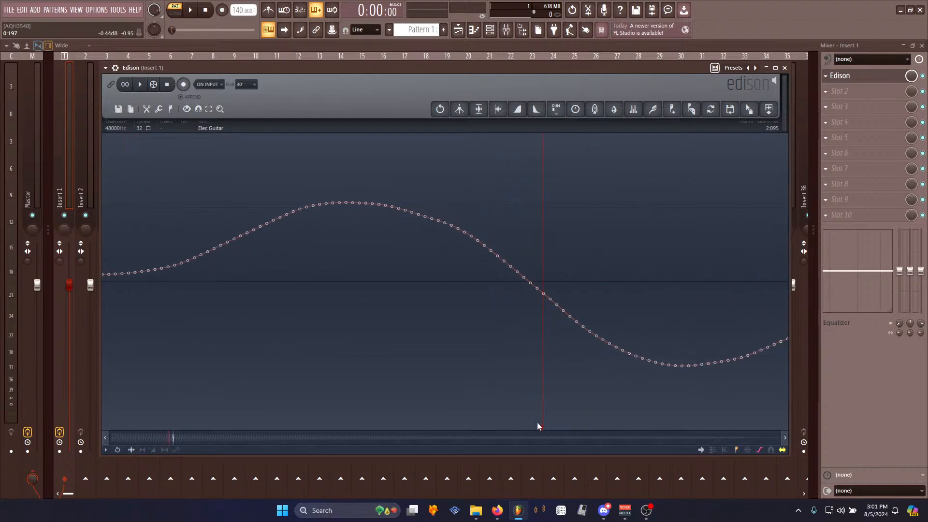
scroll(285, 312, down, 3)
scroll(261, 317, down, 5)
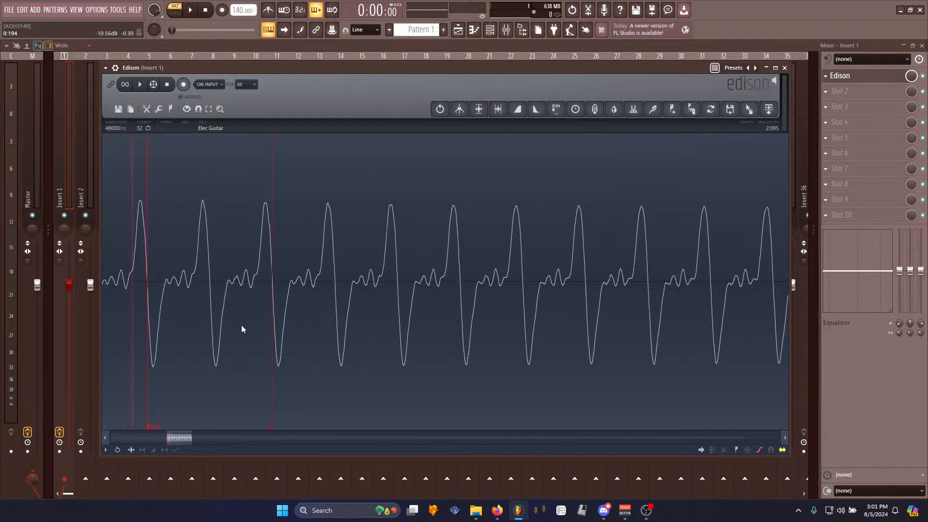
- Select and delete the audio after the loop end
drag(248, 420, 601, 365)
scroll(570, 348, down, 8)
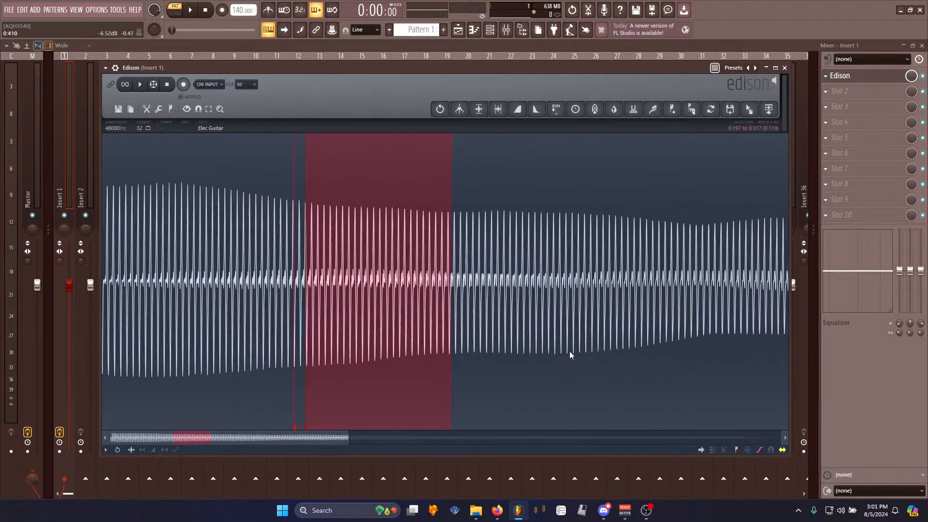
drag(207, 328, 927, 386)
key(Delete)
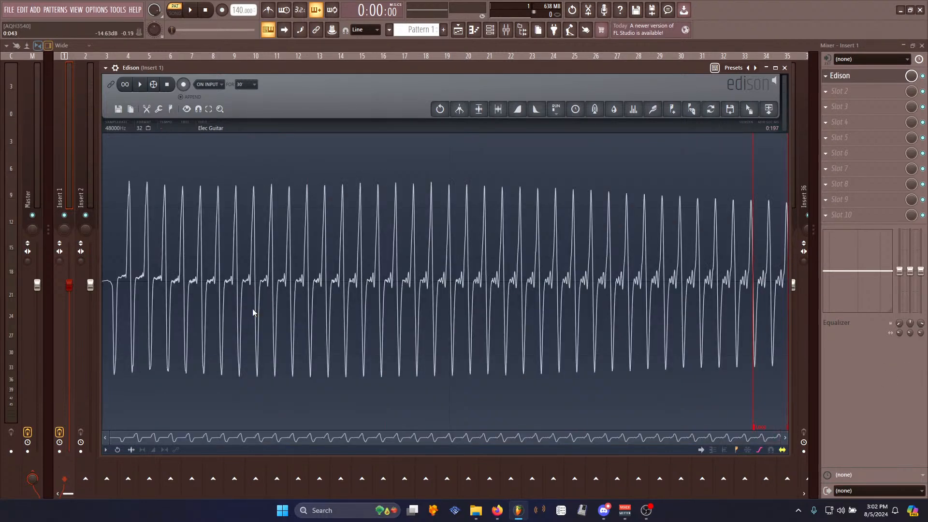
- Turn on loop playback and audition the looped sample
click(140, 85)
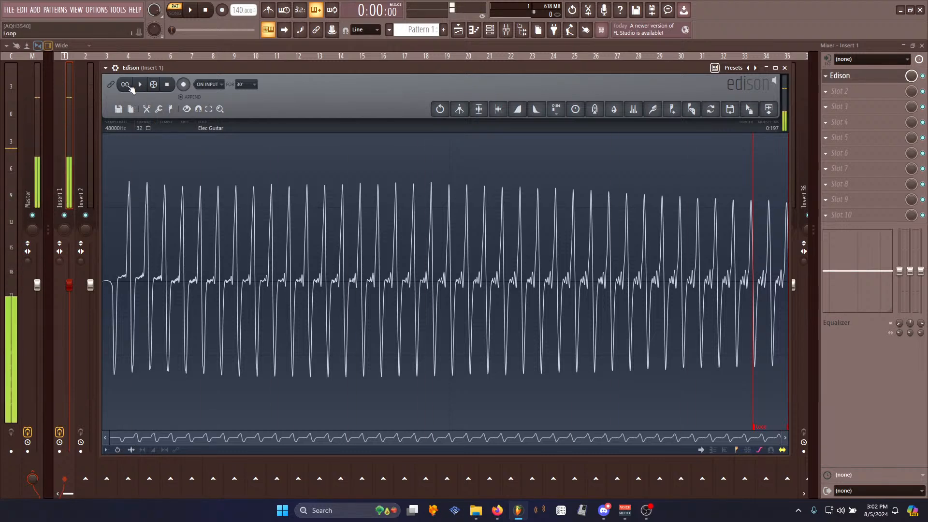
click(129, 86)
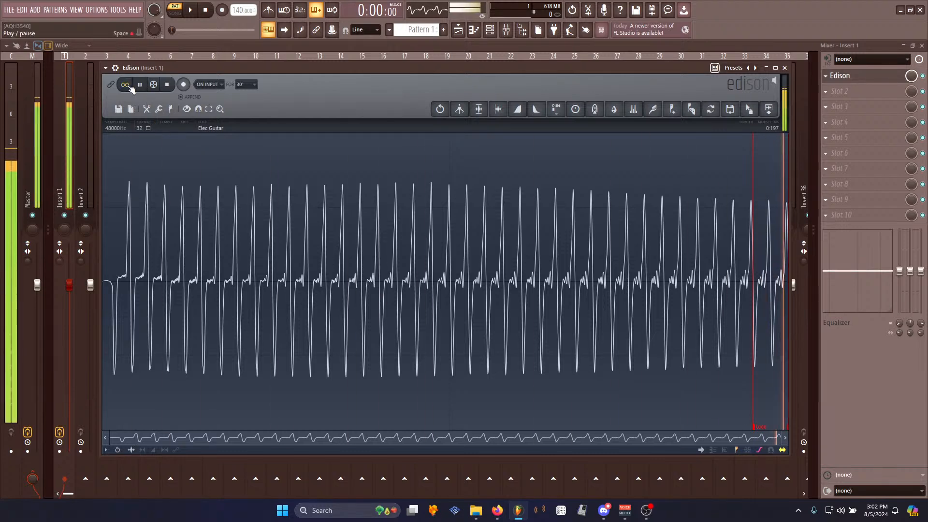
click(168, 86)
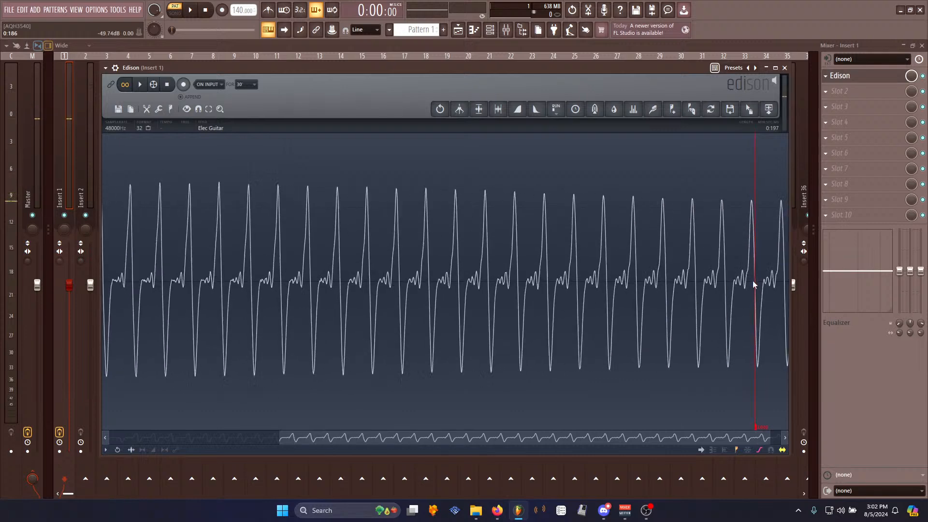
- Drag the sample from Edison into the Channel rack as a new sampler channel
drag(730, 108, 493, 30)
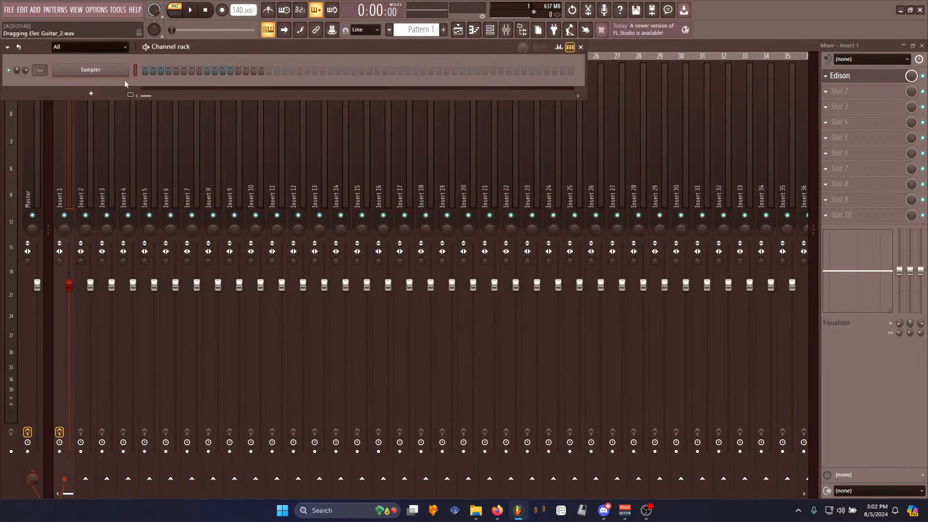
drag(124, 84, 129, 86)
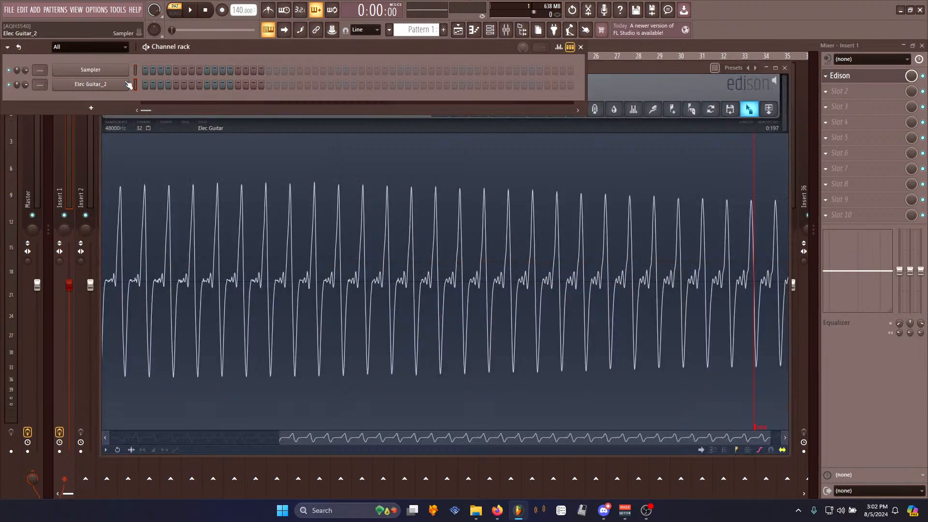
- Open the MIDI input settings and close them again
click(102, 9)
click(112, 31)
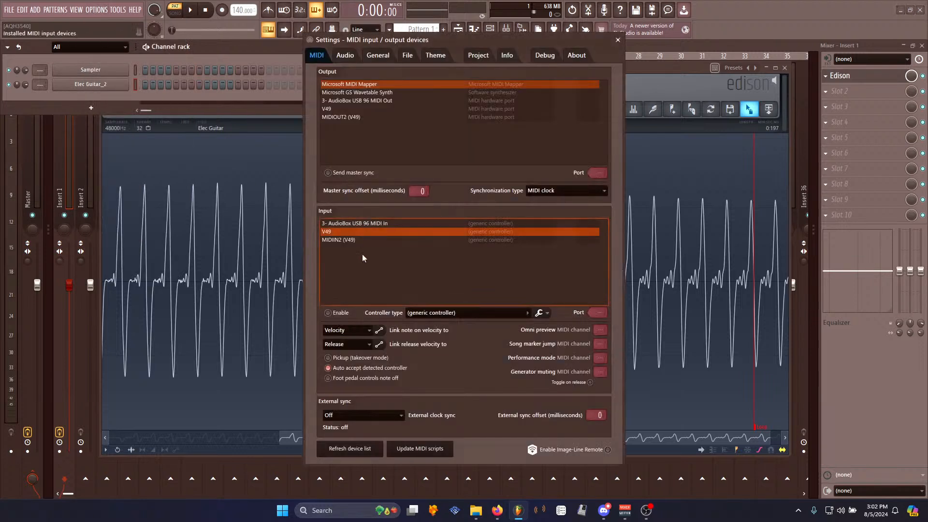
click(617, 40)
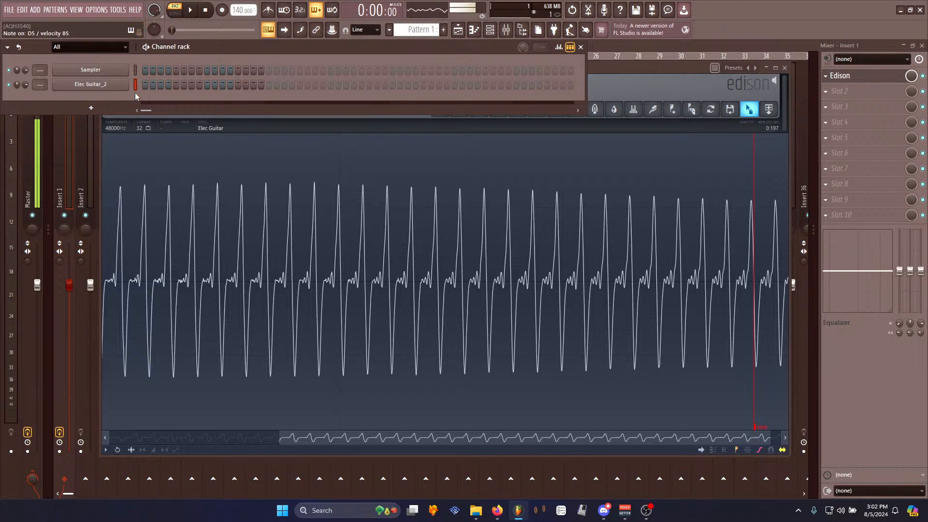
- Move the Edison window and play the looped sample
drag(669, 65, 643, 108)
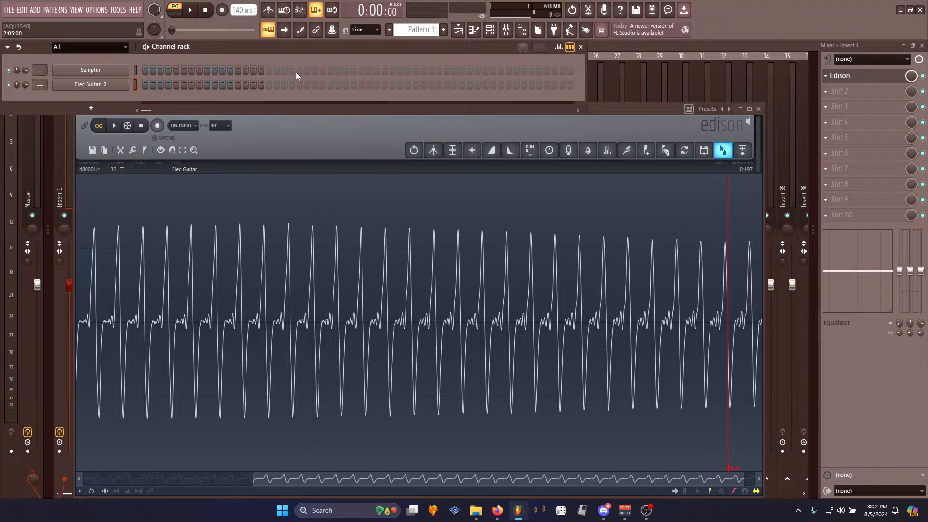
drag(622, 117, 675, 108)
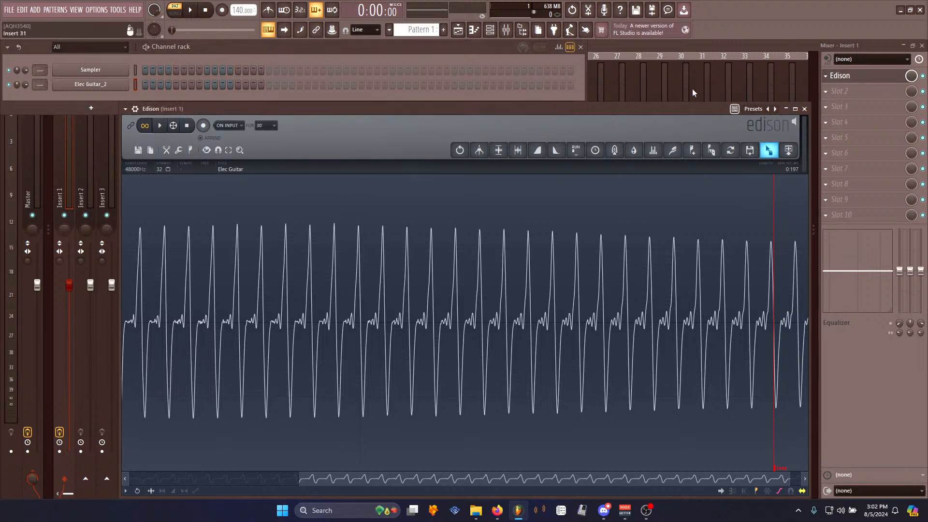
click(159, 125)
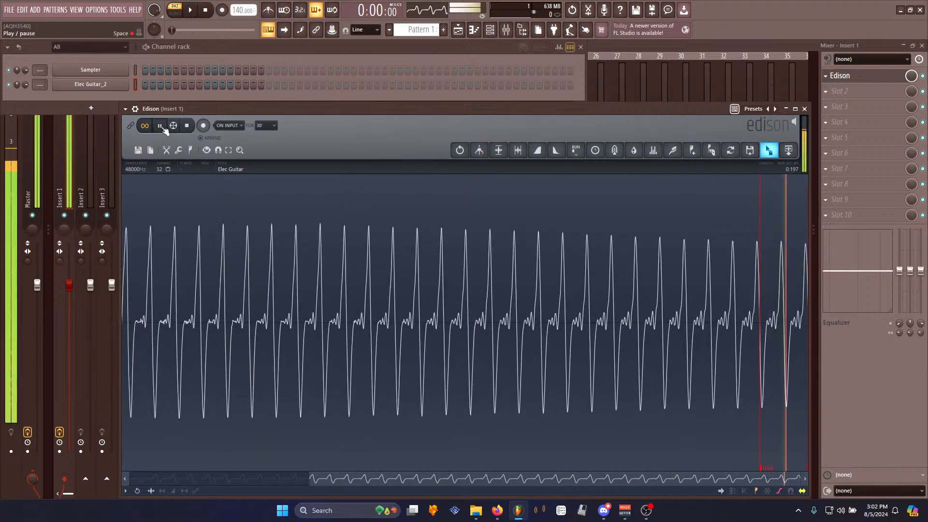
click(186, 130)
scroll(285, 334, down, 3)
key(space)
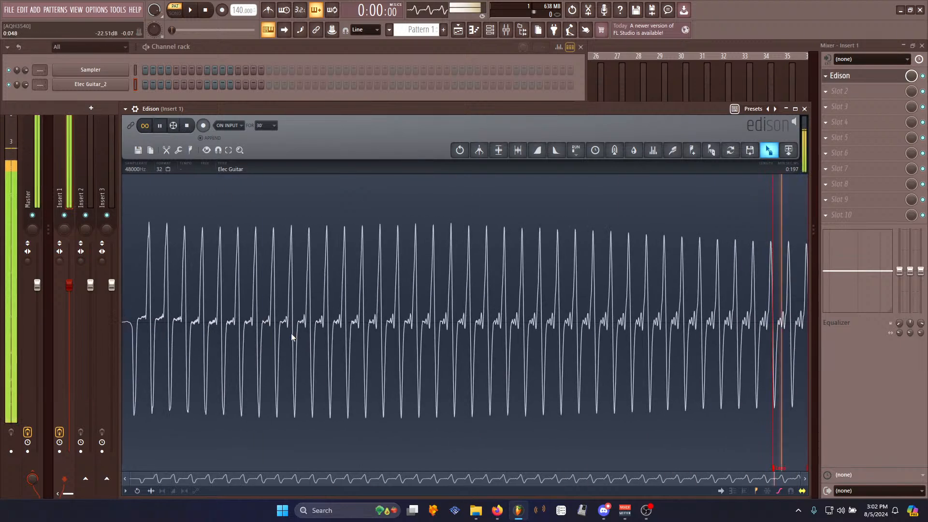
- Add Pro-Q 3 to the second effect slot of Insert 1
click(833, 91)
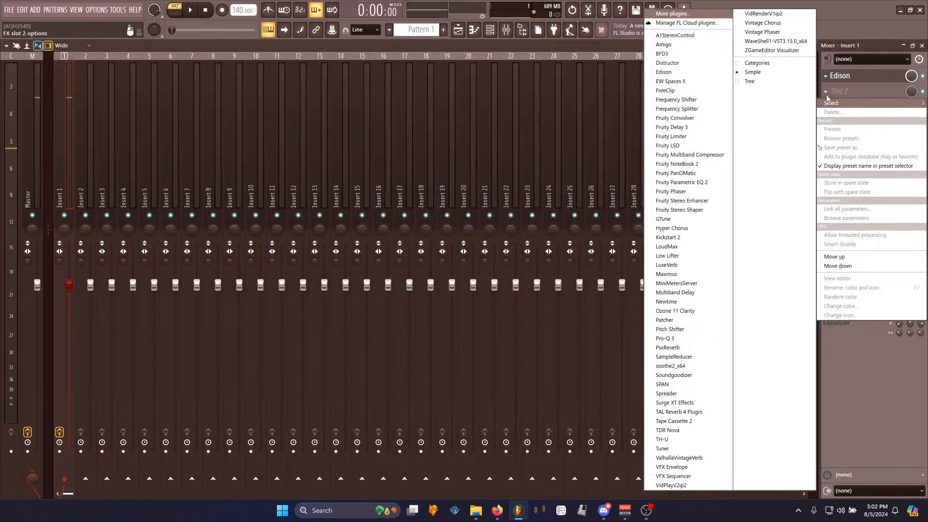
click(664, 339)
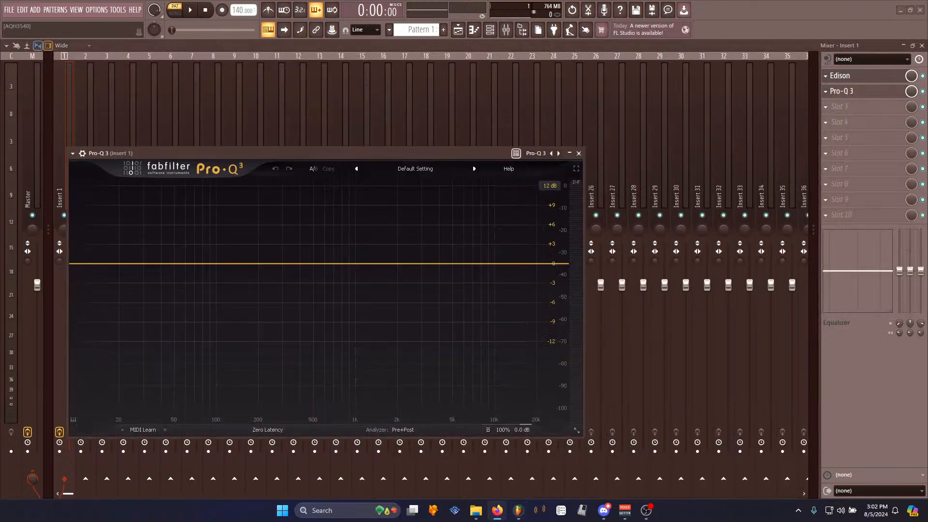
click(358, 149)
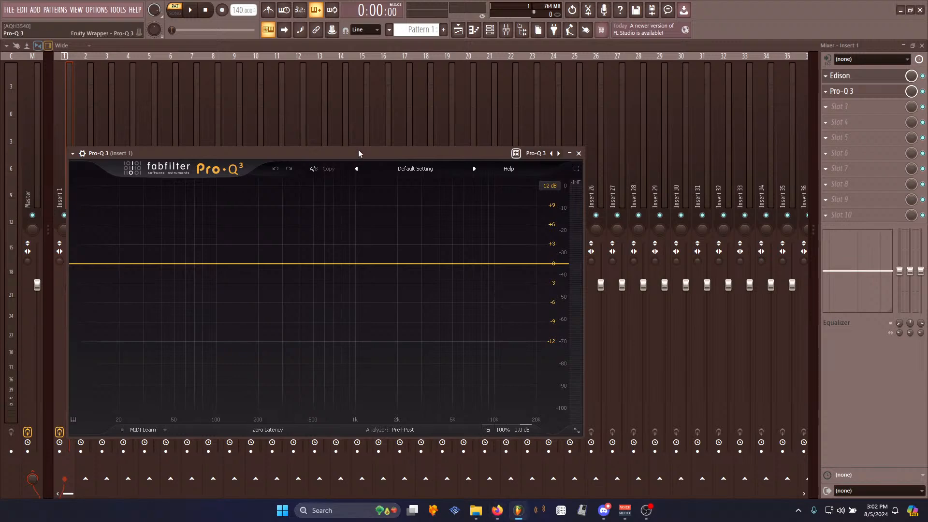
- Play the whole sample and add a low-cut band at about 128 Hz with a 30 dB/oct slope in Pro-Q 3
click(862, 76)
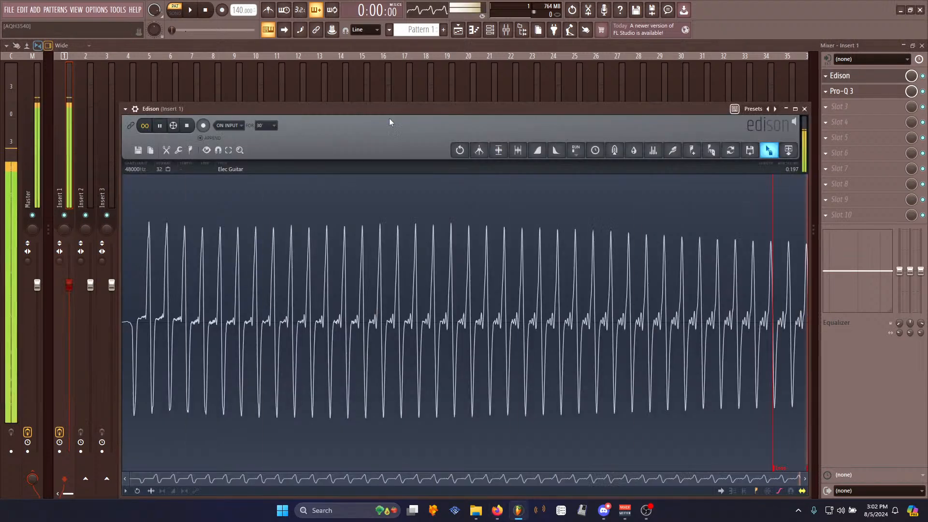
key(ctrl+a)
key(space)
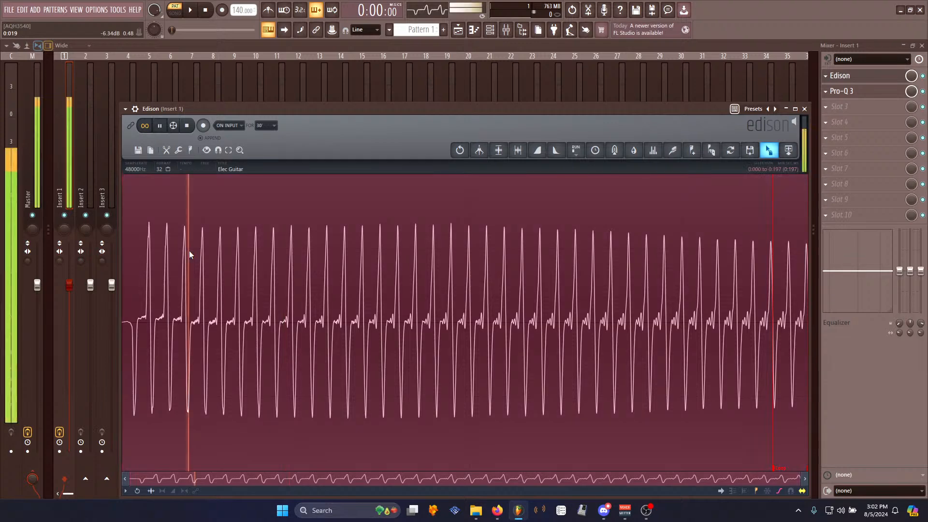
click(876, 91)
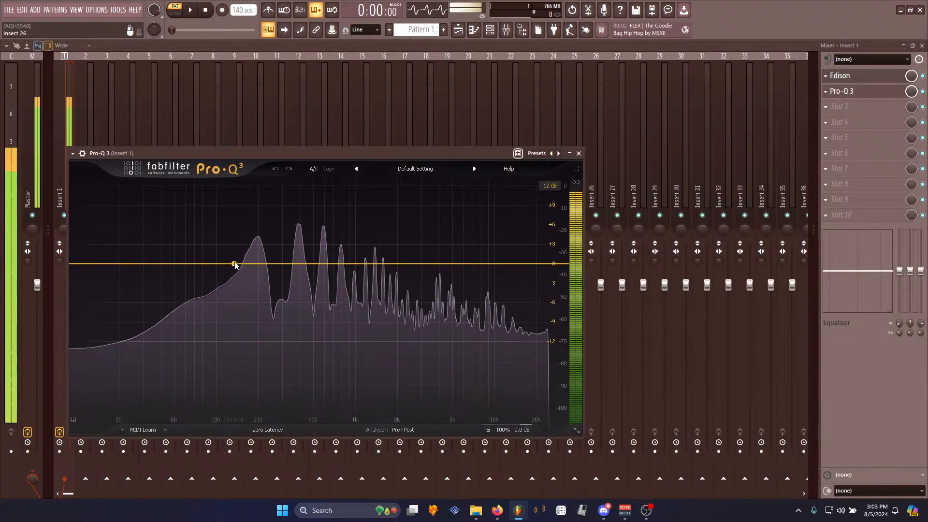
click(231, 264)
click(207, 247)
click(234, 257)
scroll(232, 263, up, 5)
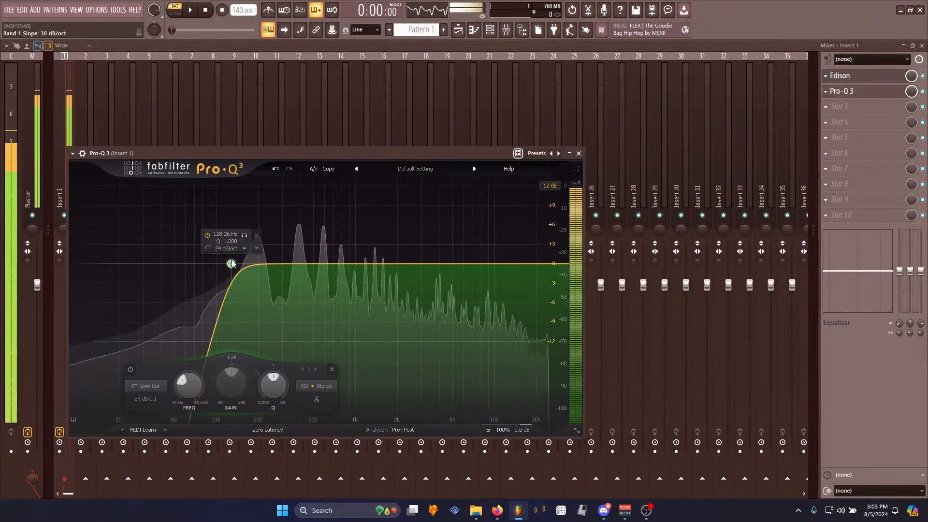
click(847, 76)
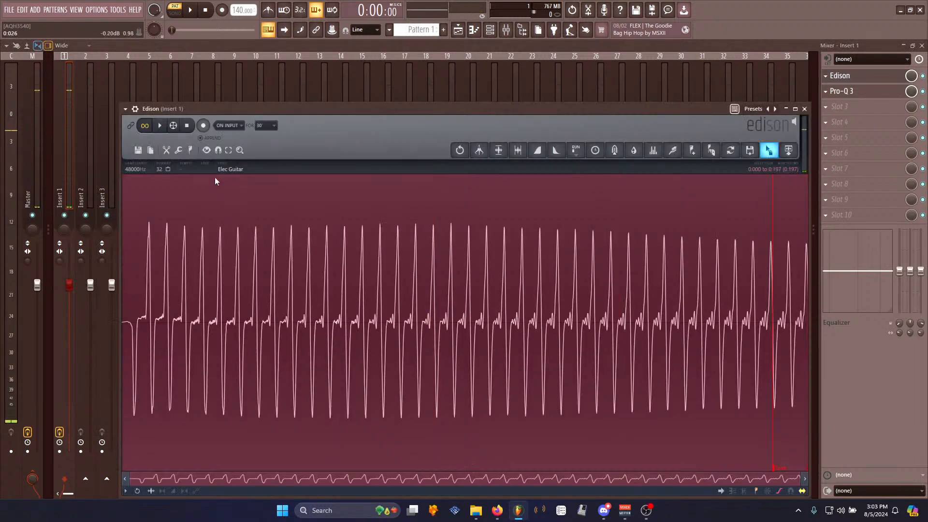
- Play the sample in the first-slot Edison and stop playback
click(251, 320)
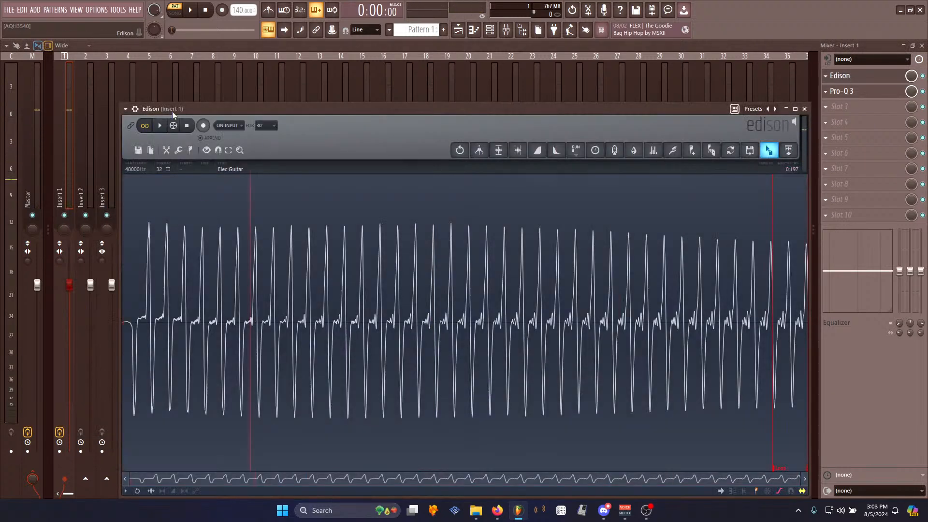
click(193, 125)
click(849, 105)
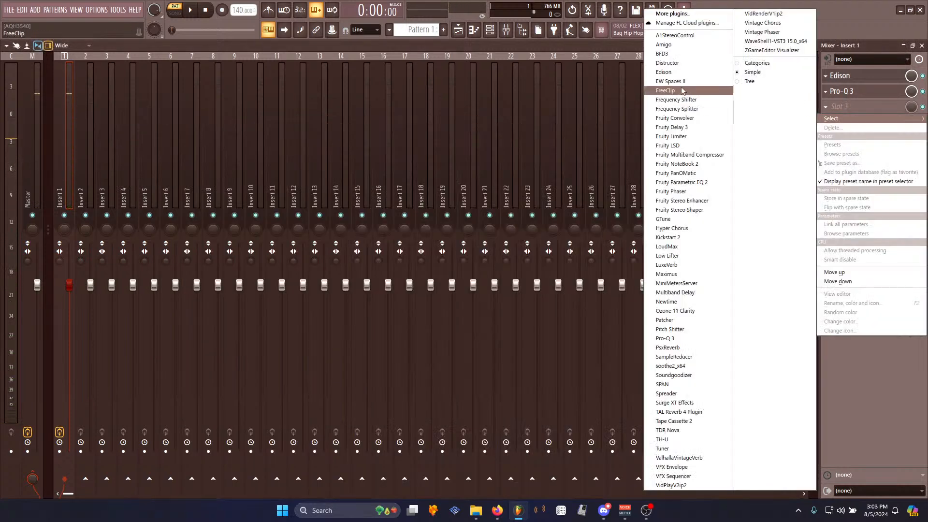
click(686, 73)
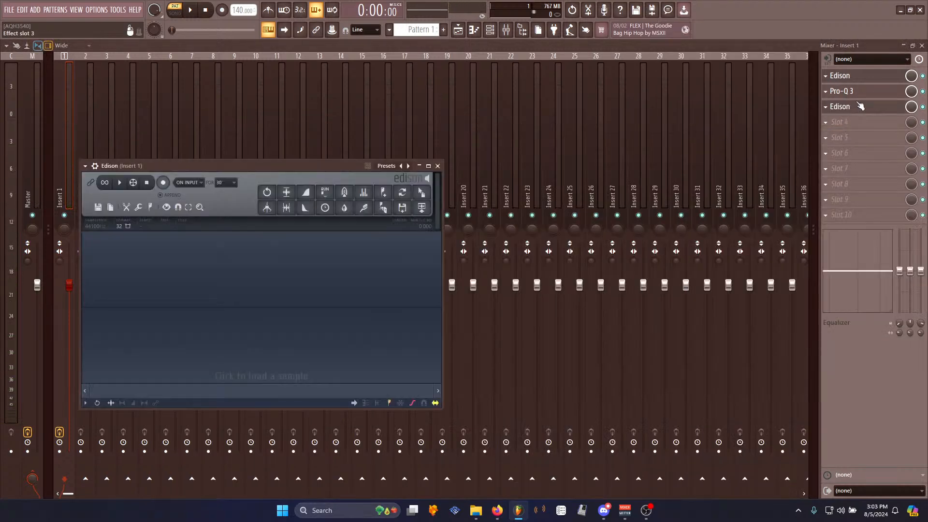
right_click(834, 107)
click(833, 129)
click(494, 287)
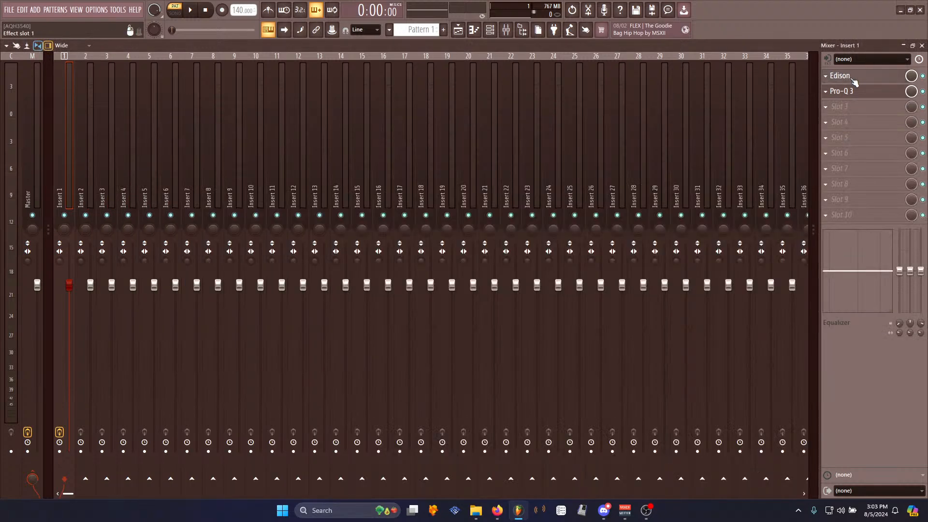
- Add another Edison to the third effect slot of Insert 1
right_click(840, 107)
mouse_move(851, 119)
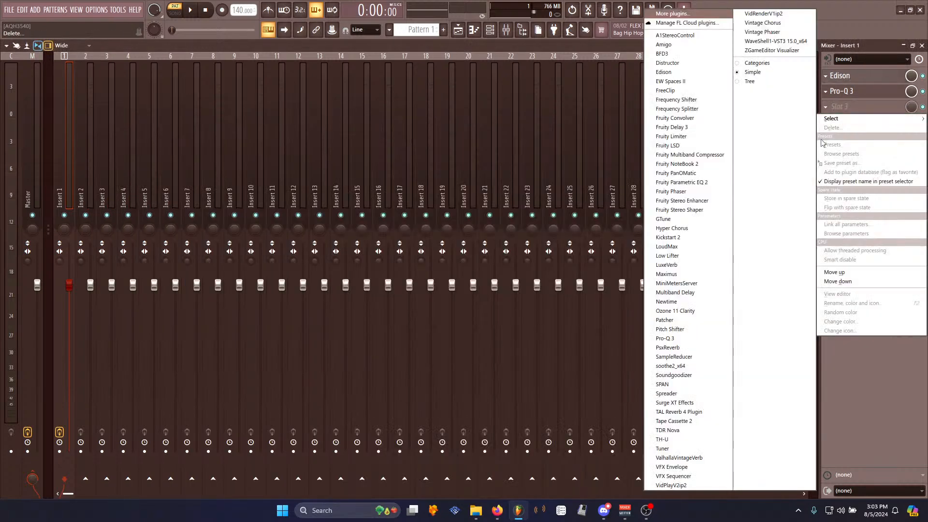
click(663, 72)
click(853, 82)
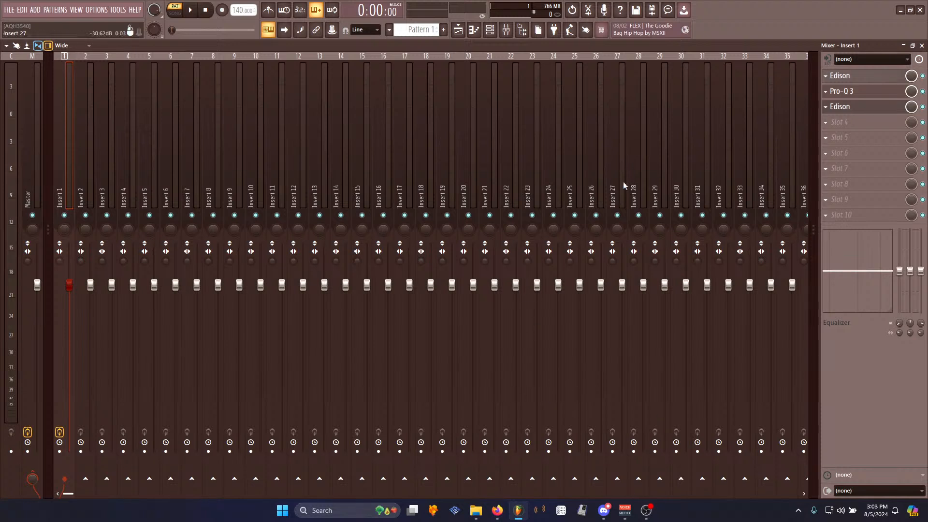
- Record the EQ-processed sample into the third-slot Edison by playing it from the first-slot Edison
click(650, 509)
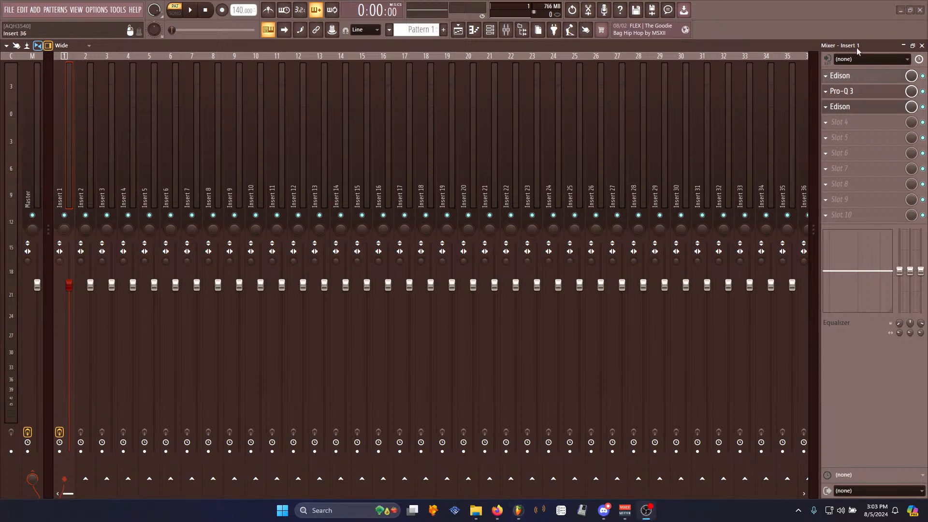
click(868, 80)
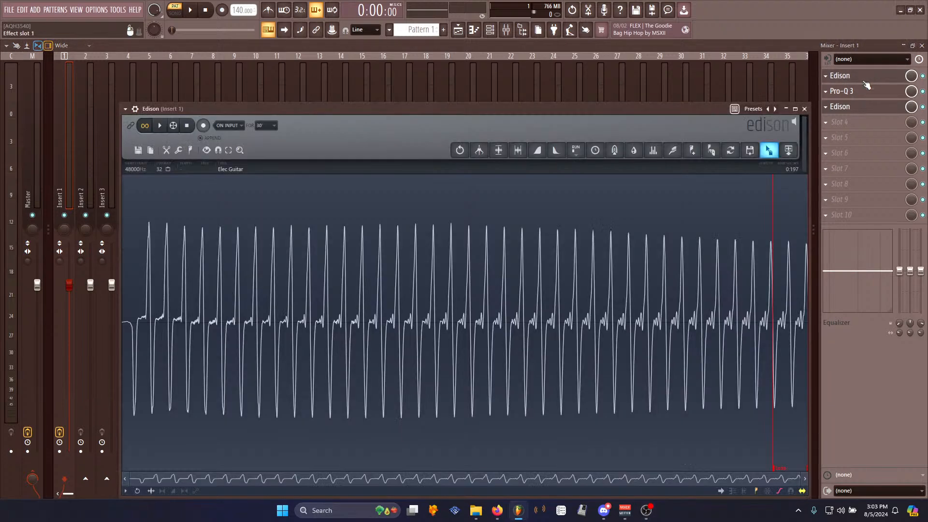
click(861, 110)
click(163, 182)
click(841, 76)
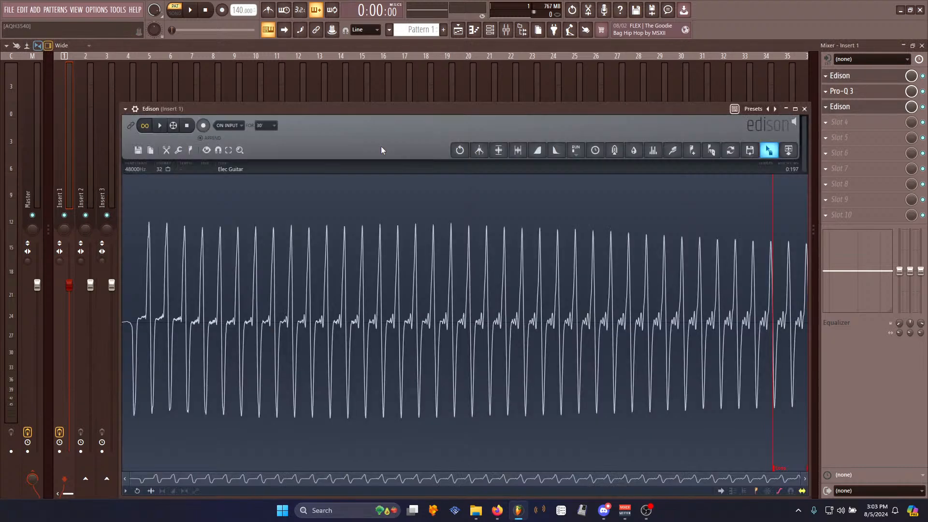
click(165, 127)
click(868, 108)
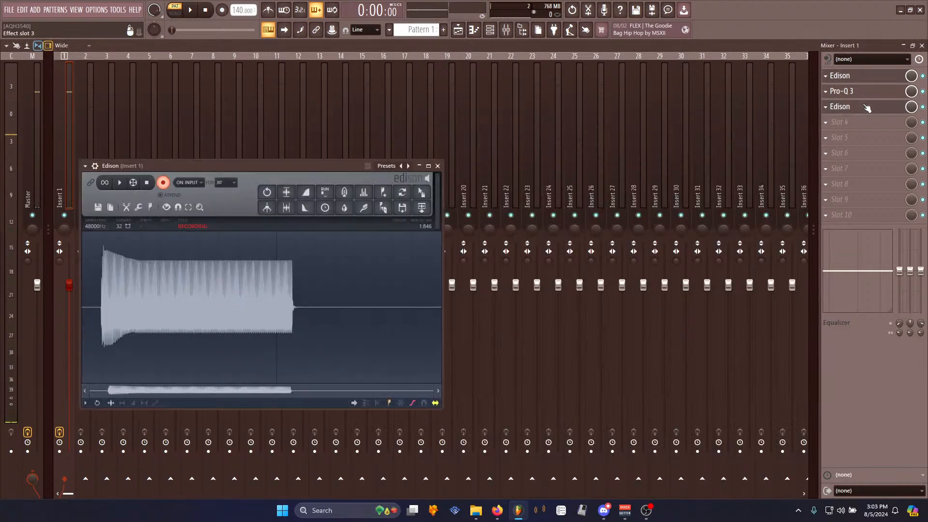
key(space)
key(space)
- Zoom into the new recording, loop-play a short region and examine the waveform maximised
click(132, 277)
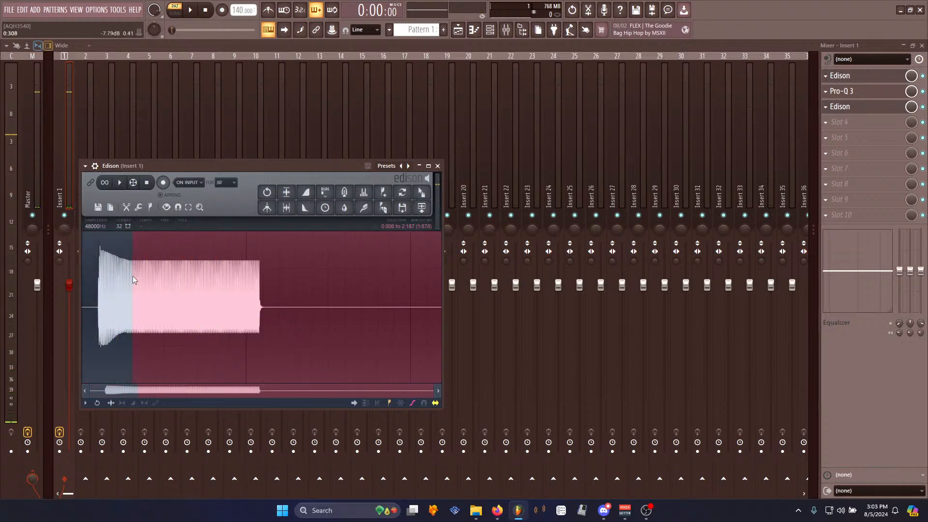
scroll(132, 276, up, 5)
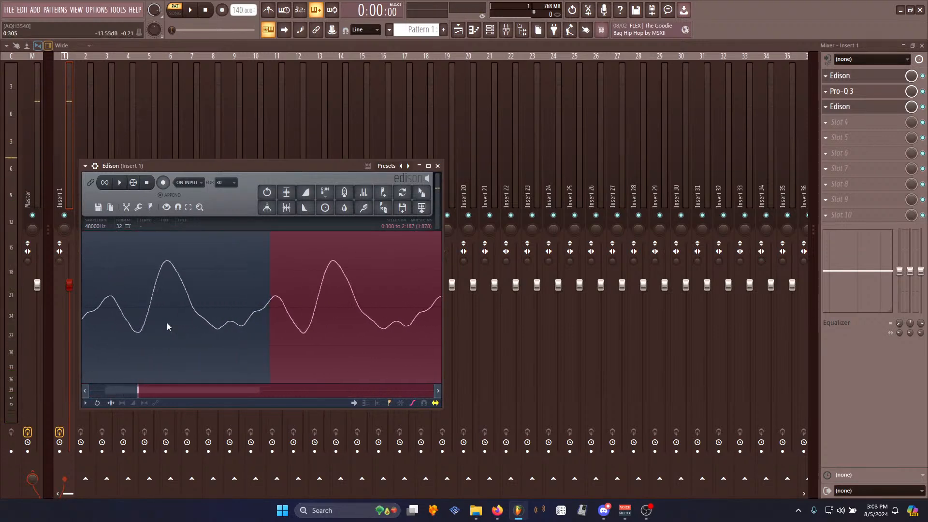
drag(111, 306, 344, 315)
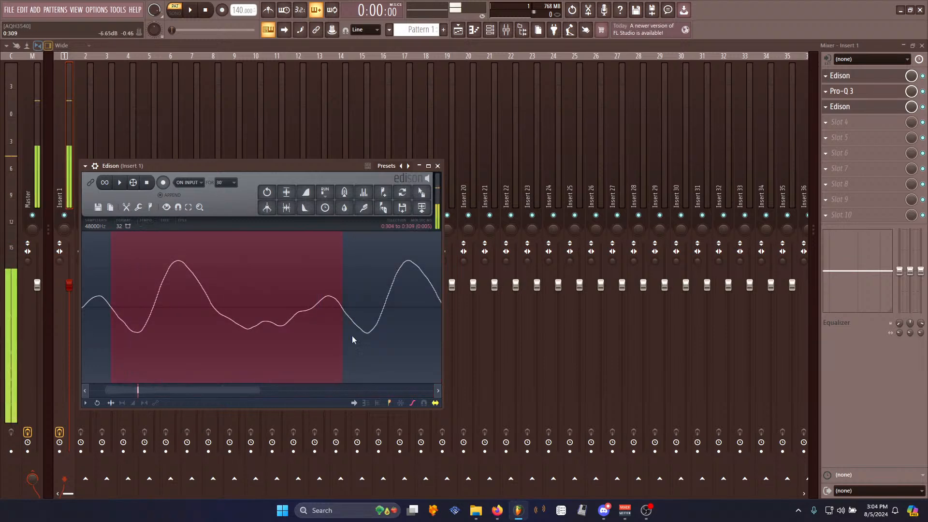
click(105, 182)
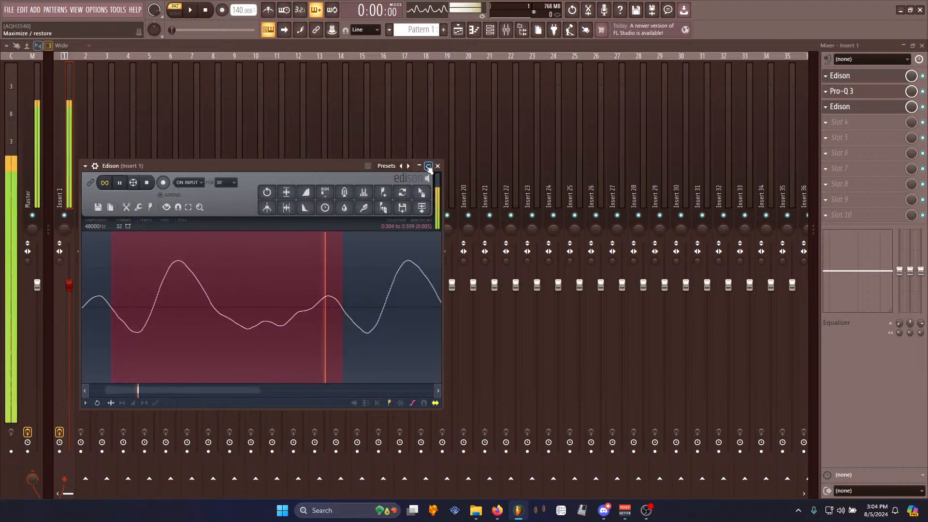
click(428, 166)
right_click(218, 289)
mouse_move(232, 328)
click(286, 347)
scroll(79, 305, up, 2)
scroll(83, 321, down, 4)
scroll(341, 323, up, 3)
scroll(310, 330, down, 3)
scroll(312, 338, up, 5)
scroll(310, 364, up, 2)
click(210, 390)
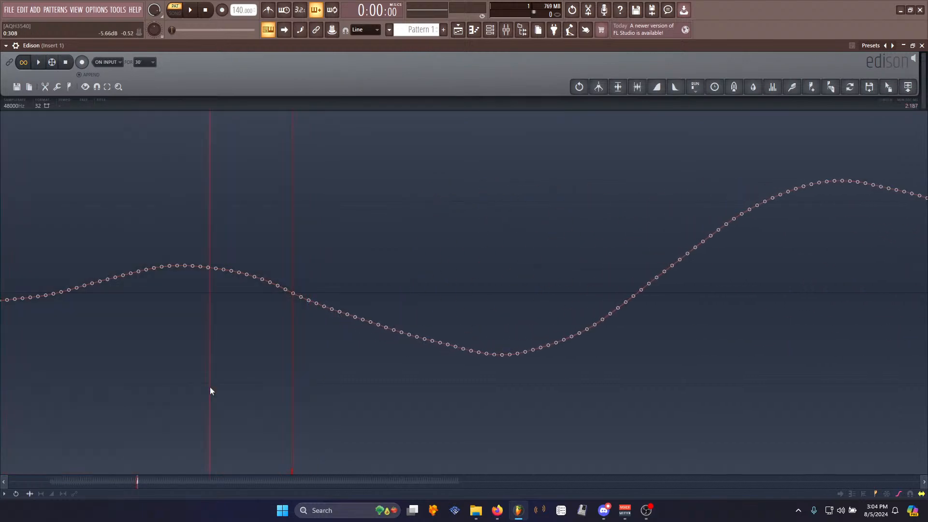
scroll(213, 383, down, 5)
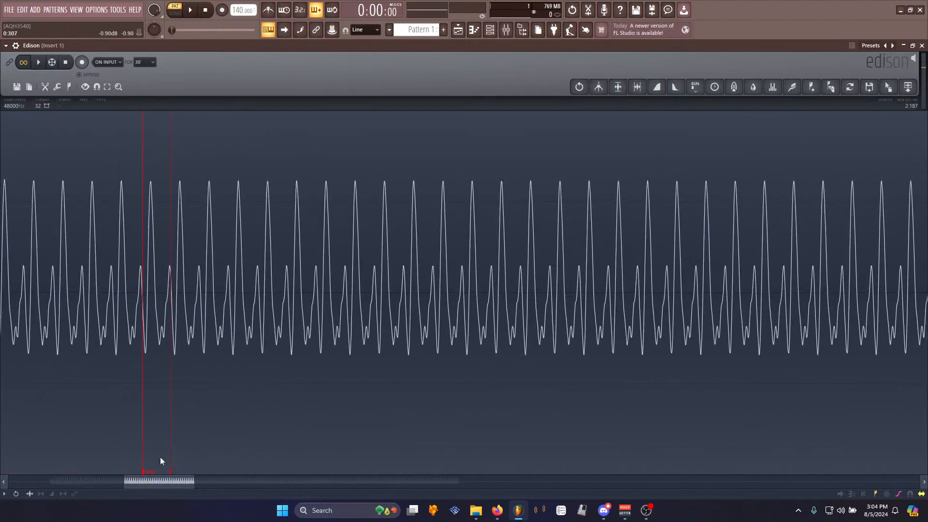
drag(169, 464, 479, 437)
scroll(556, 332, down, 4)
- Delete the recording's tail and the silence before its attack
drag(177, 334, 926, 355)
key(Delete)
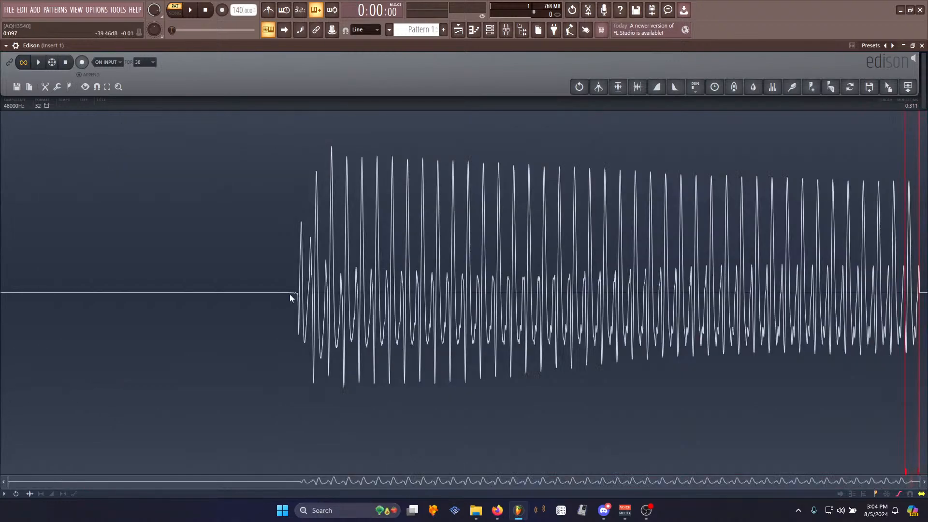
drag(292, 293, 1, 293)
key(Delete)
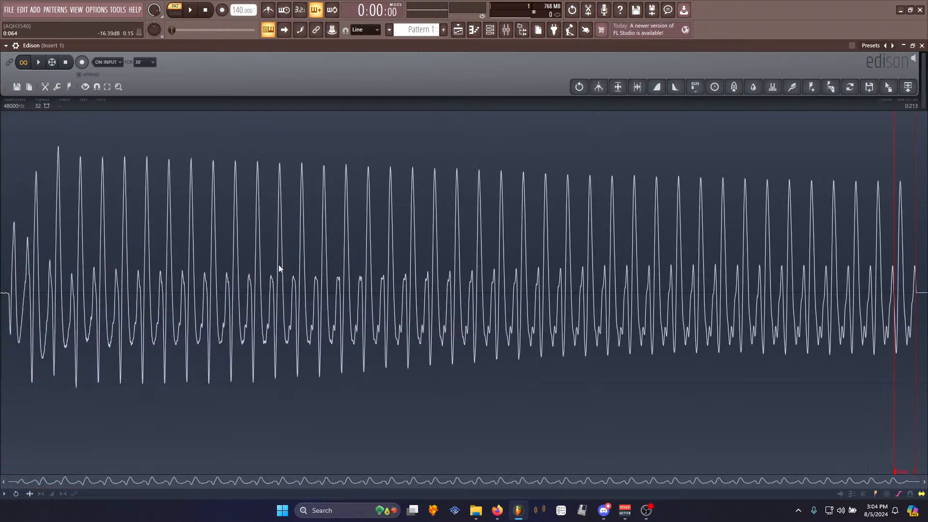
- Save the trimmed sample as Basic Elec in the Samples Organic folder
scroll(249, 237, up, 2)
scroll(249, 237, down, 3)
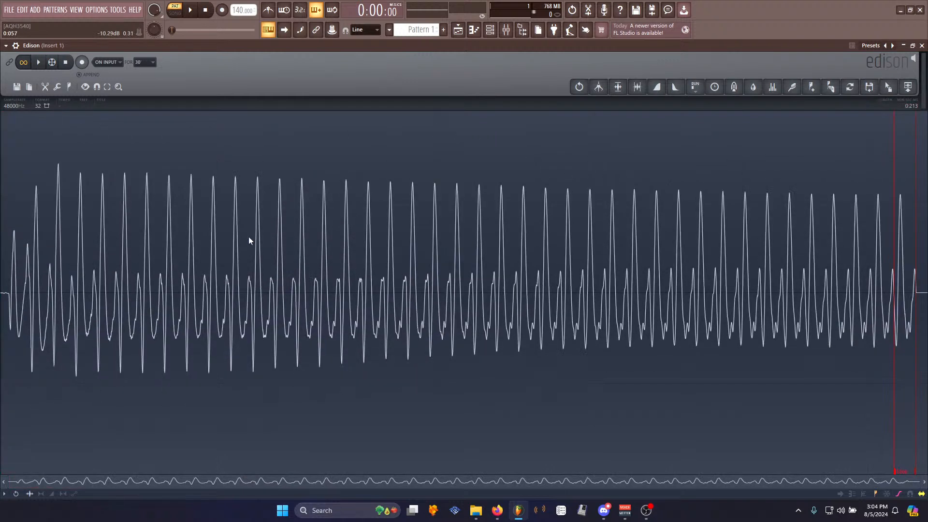
right_click(248, 236)
mouse_move(259, 242)
click(310, 263)
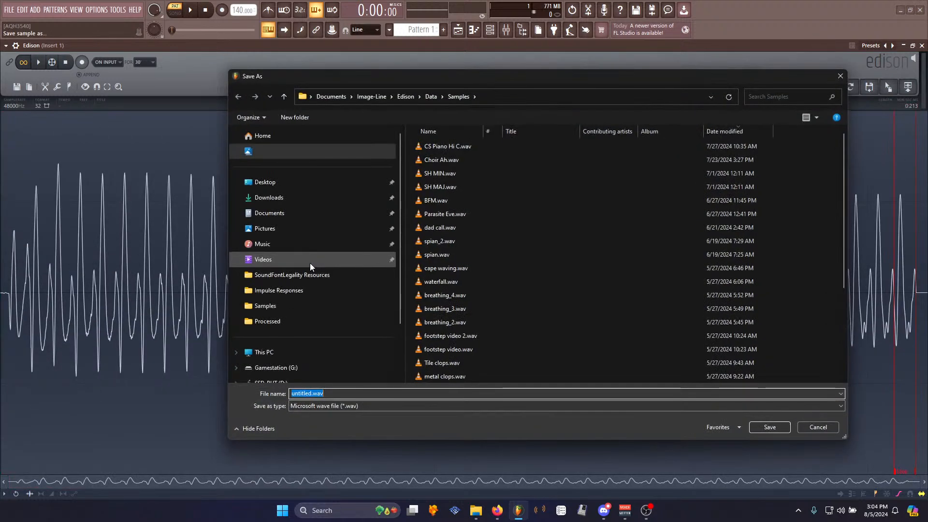
click(282, 305)
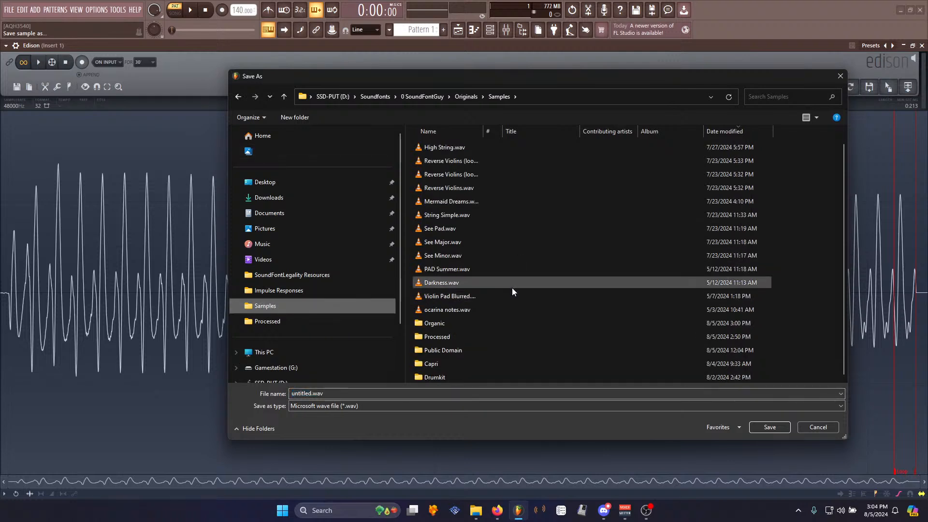
double_click(422, 323)
text(G)
key(BackSpace)
text(Basic Elec Guit)
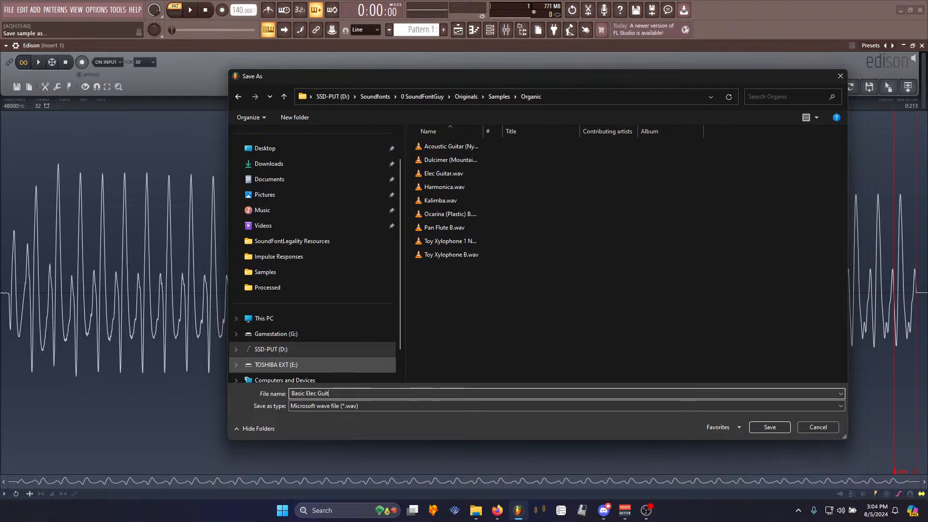
key(Return)
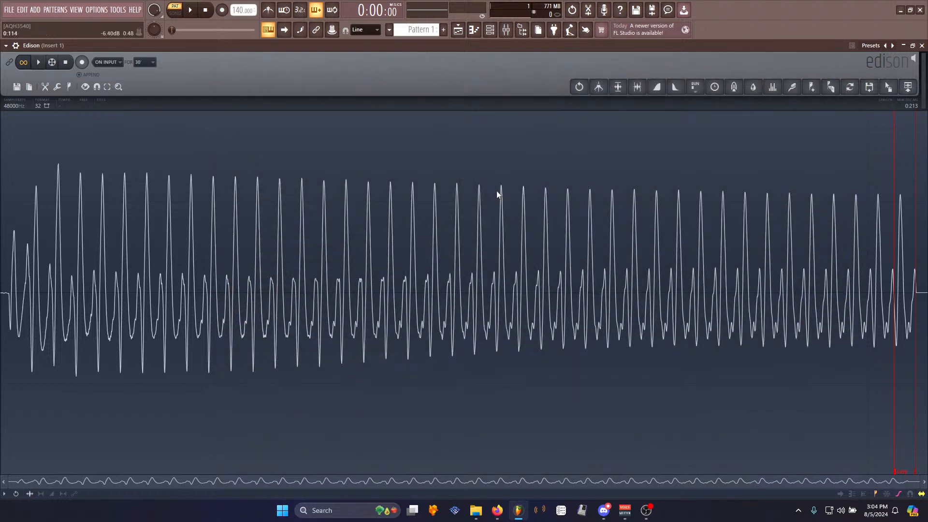
- Remove both Edisons and Pro-Q 3 from Insert 1's effect slots
click(490, 29)
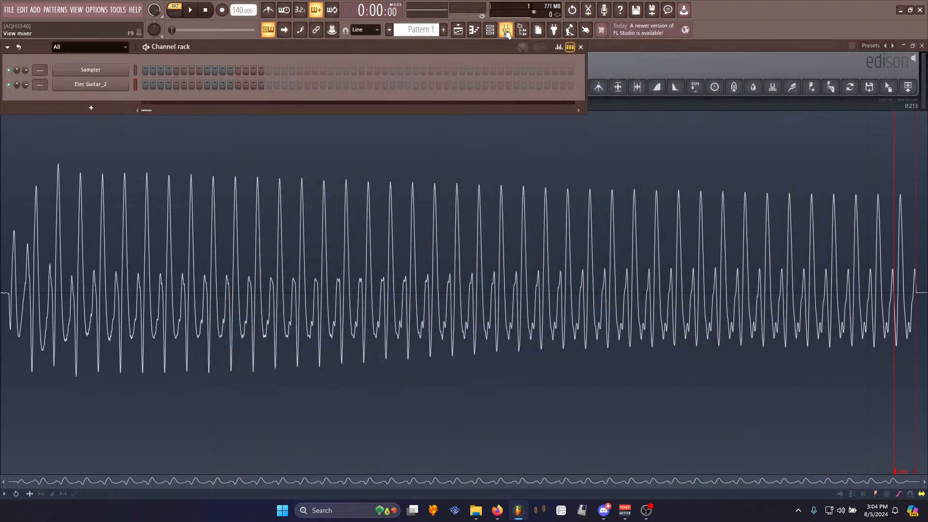
click(507, 31)
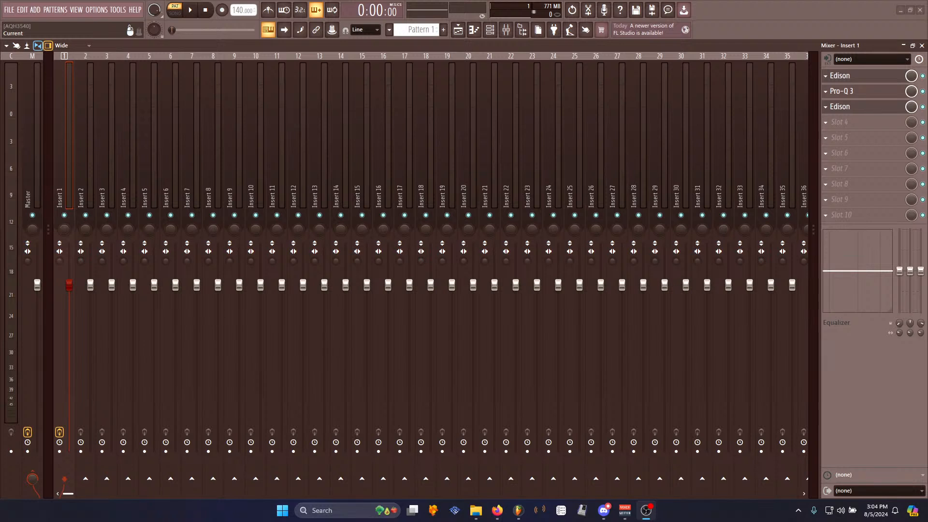
click(826, 108)
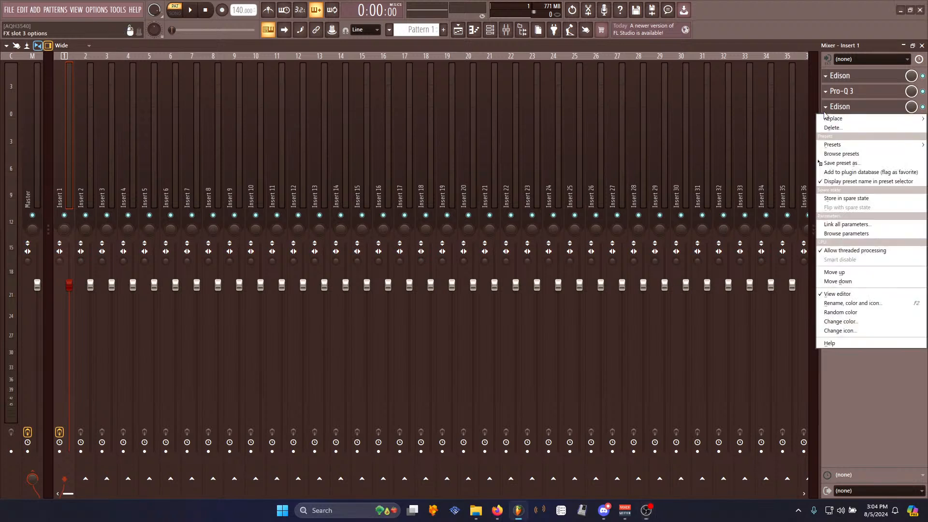
click(834, 128)
click(498, 286)
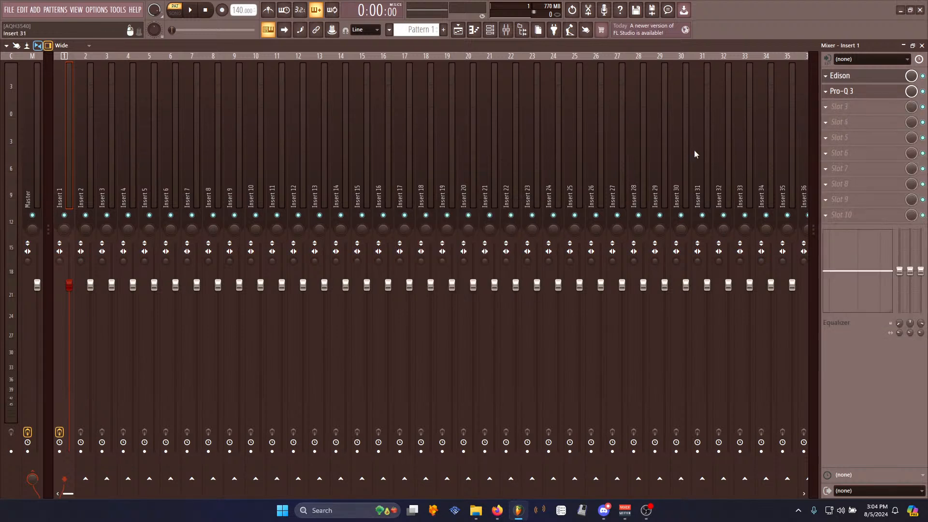
click(826, 92)
click(835, 113)
click(498, 286)
click(825, 76)
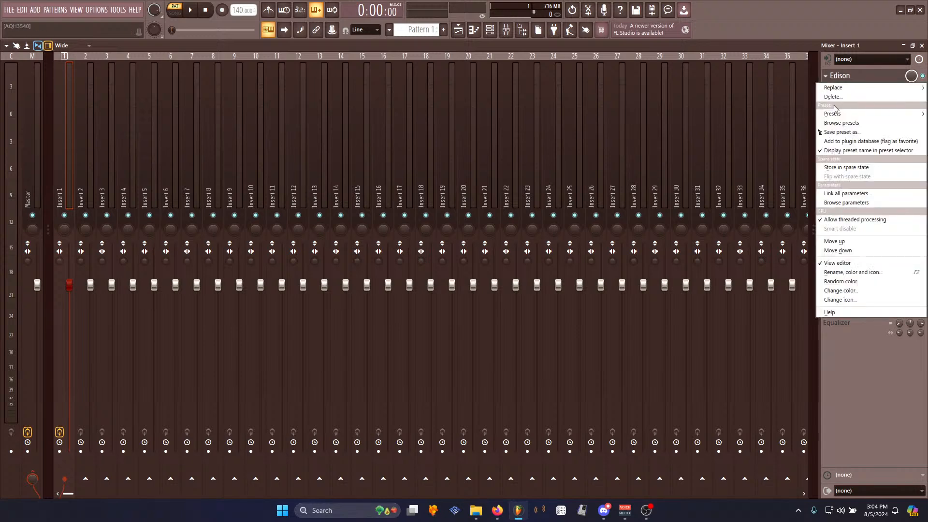
click(834, 98)
click(498, 286)
click(830, 75)
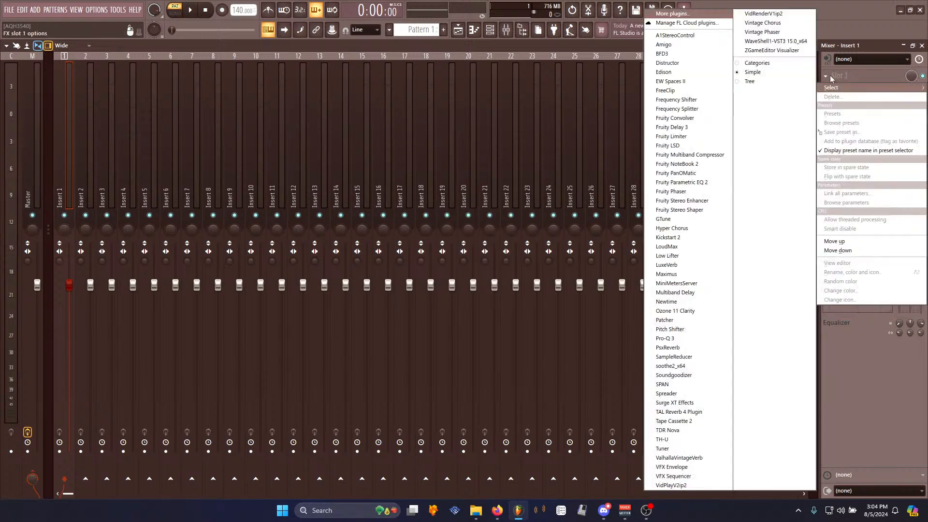
click(676, 449)
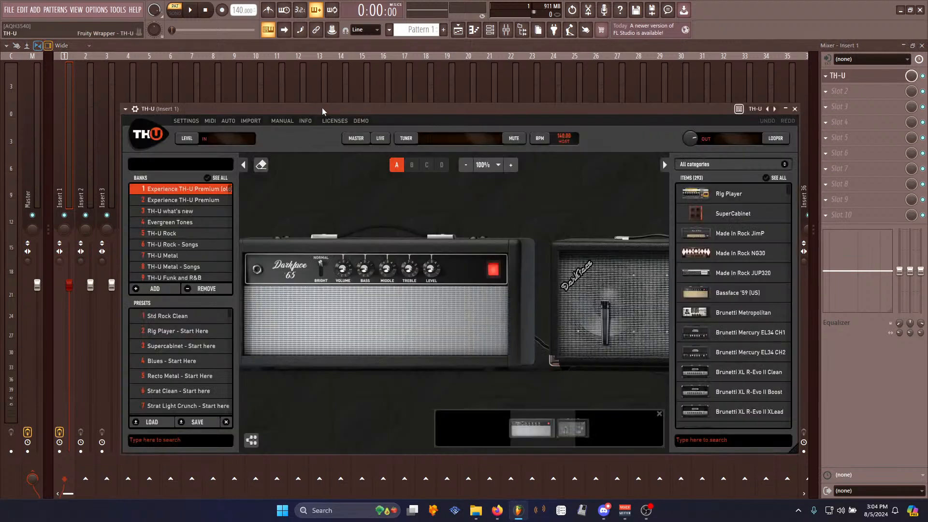
drag(322, 108, 327, 80)
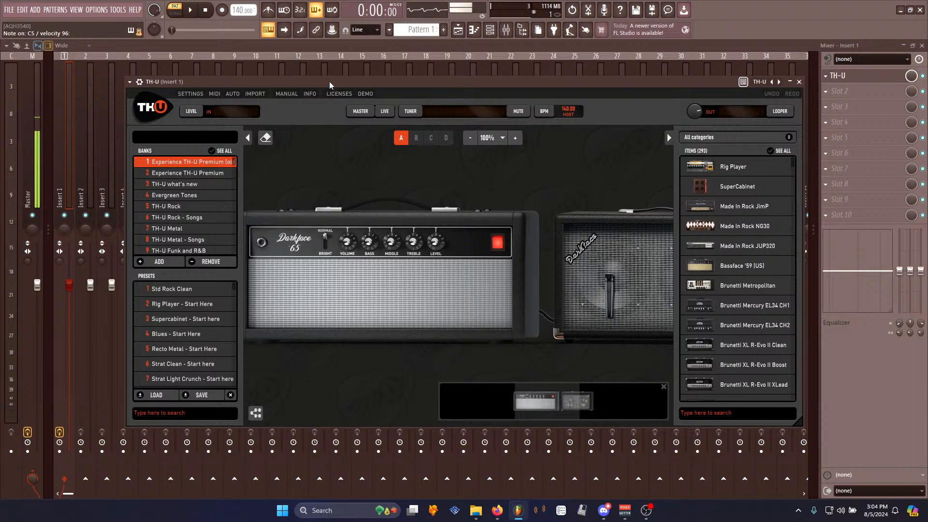
click(834, 77)
right_click(834, 79)
click(833, 96)
click(494, 285)
- Add TH-U to the Master track's first effect slot and load the Recto Metal preset from the TH-U Metal bank
click(30, 176)
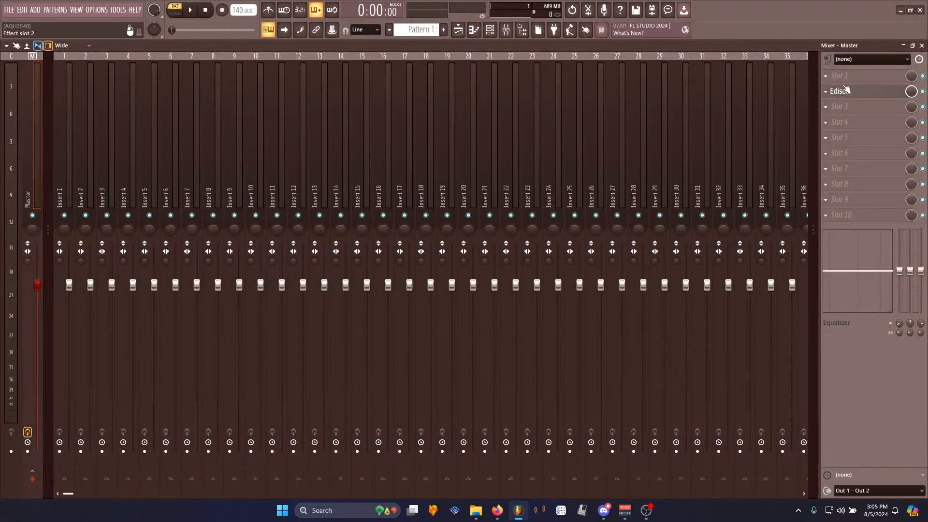
right_click(843, 79)
mouse_move(831, 88)
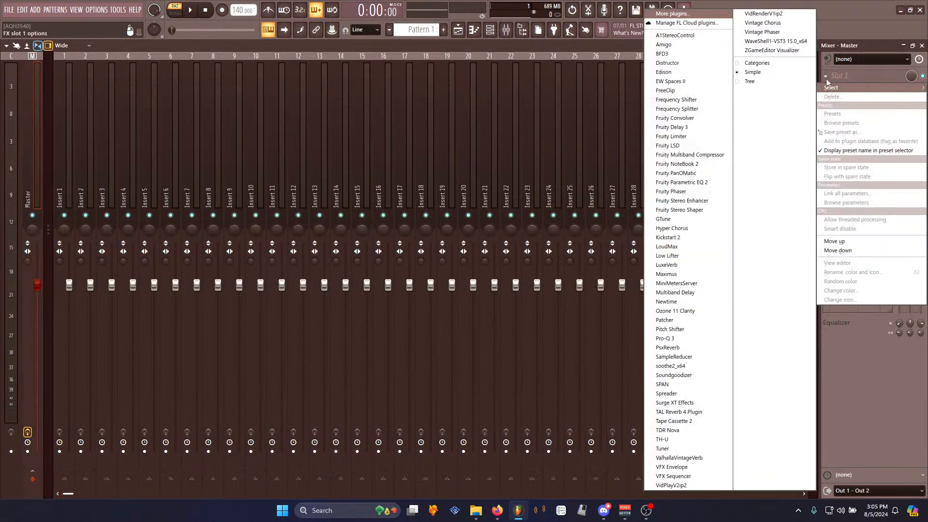
click(675, 438)
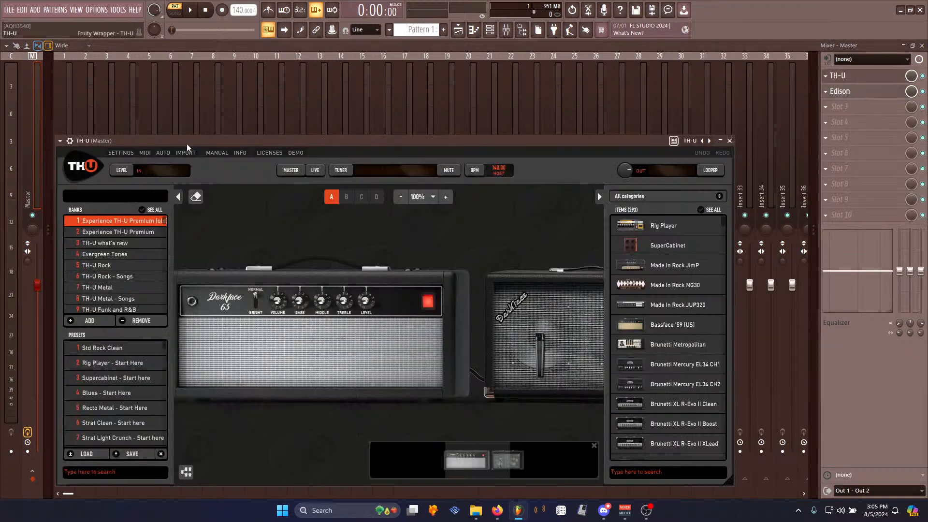
drag(186, 143, 213, 105)
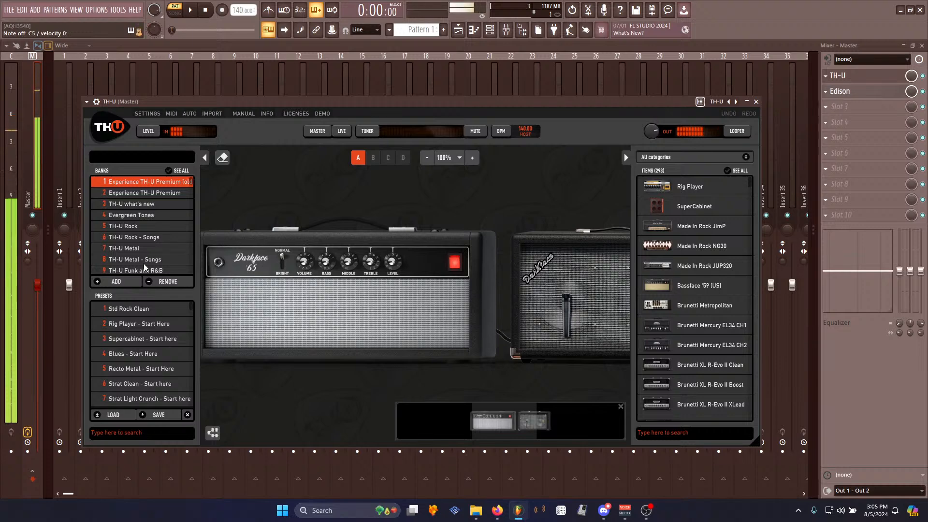
click(137, 251)
click(127, 311)
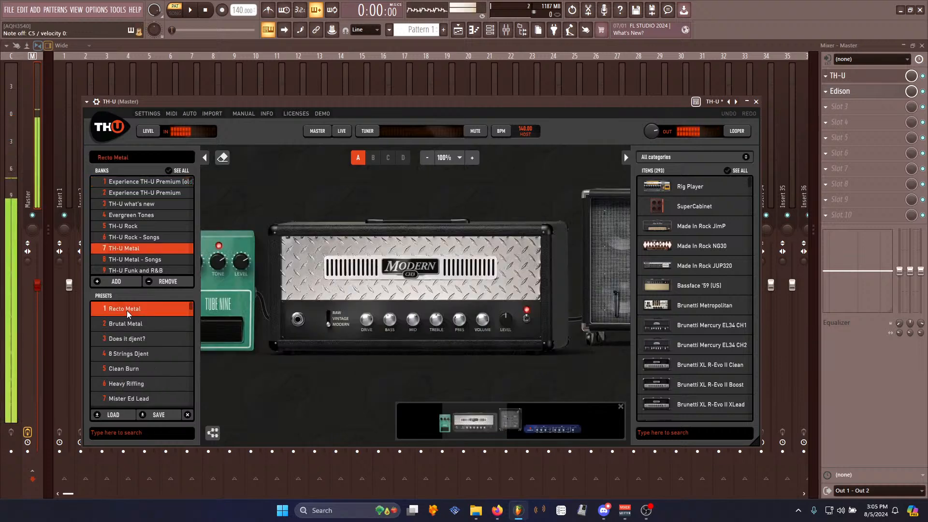
- Audition the Brutal Metal, Does it djent? and Heavy Riffing presets in TH-U's Metal bank
click(135, 324)
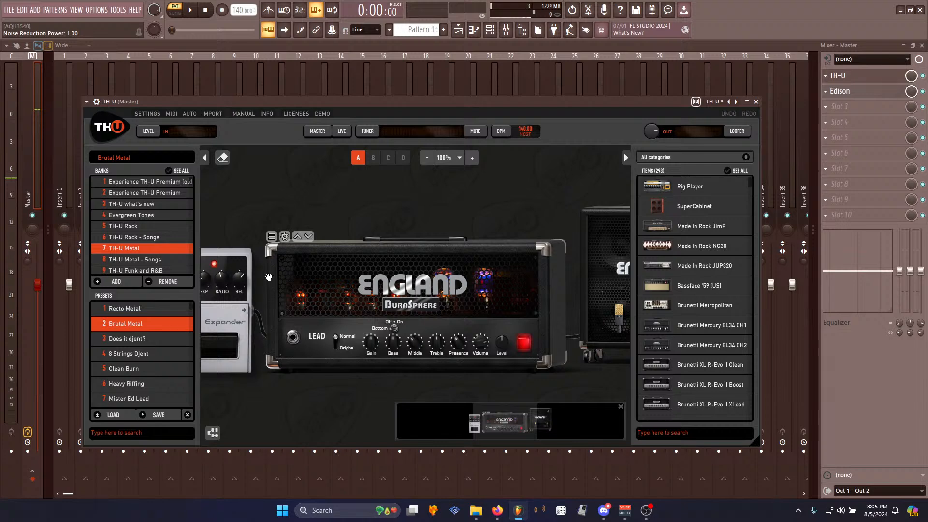
click(143, 339)
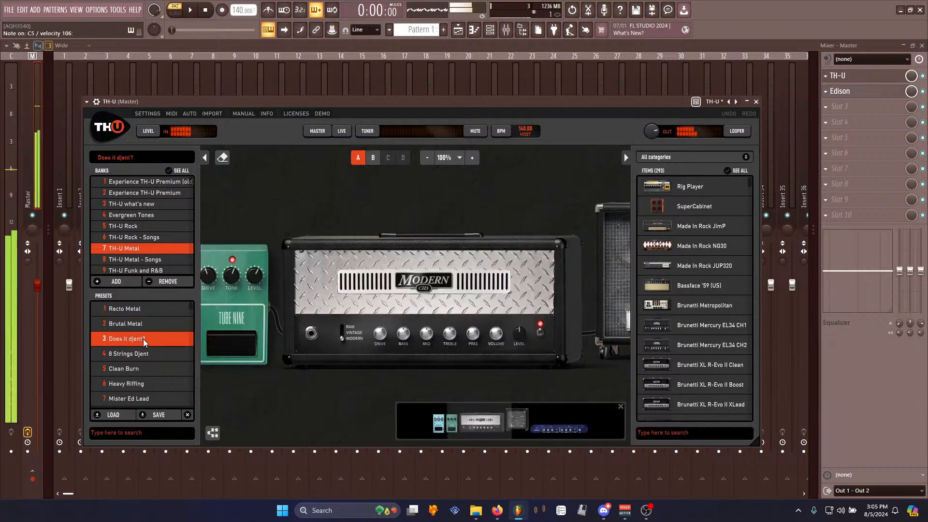
click(138, 384)
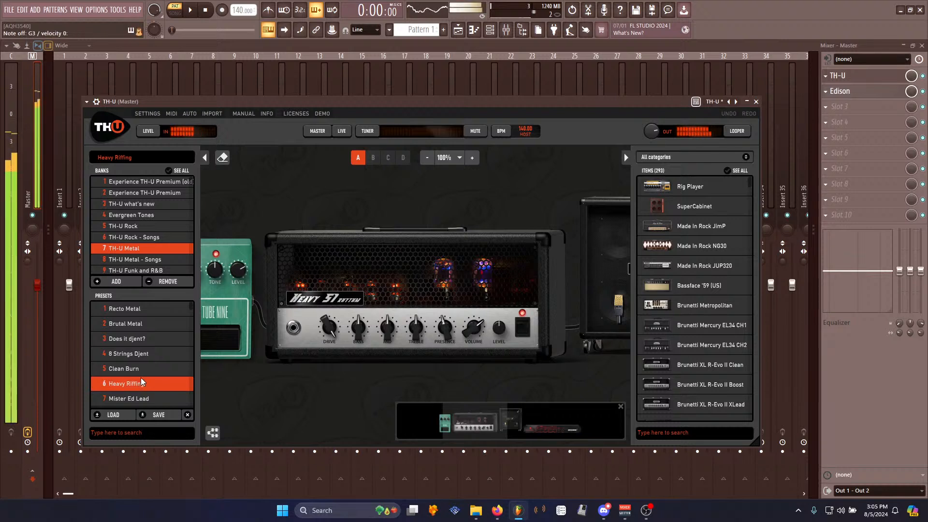
- Audition presets from the TH-U Metal - Songs and Modern Metal banks
scroll(152, 231, down, 1)
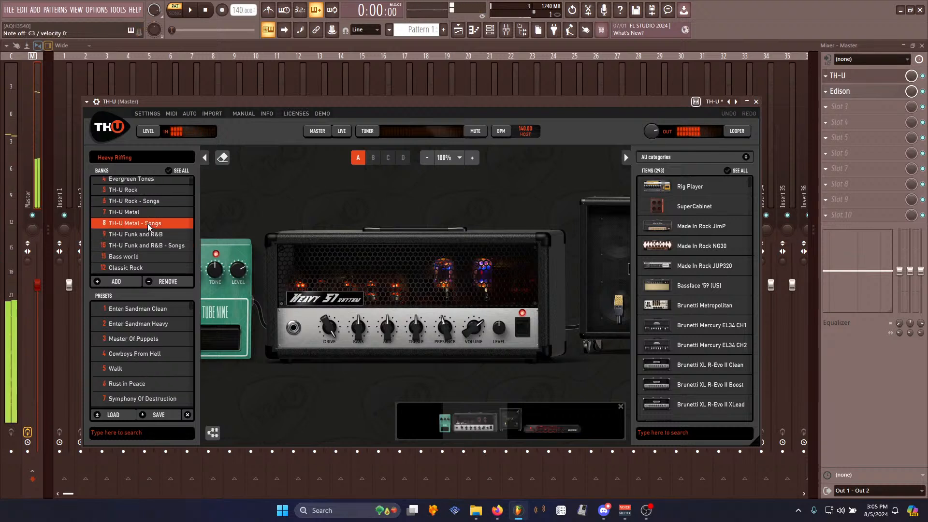
click(142, 308)
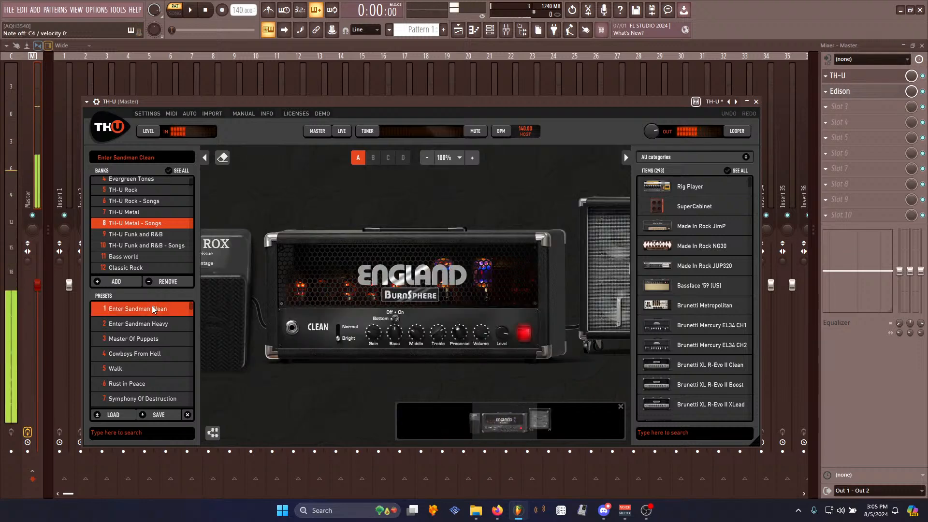
scroll(162, 219, down, 3)
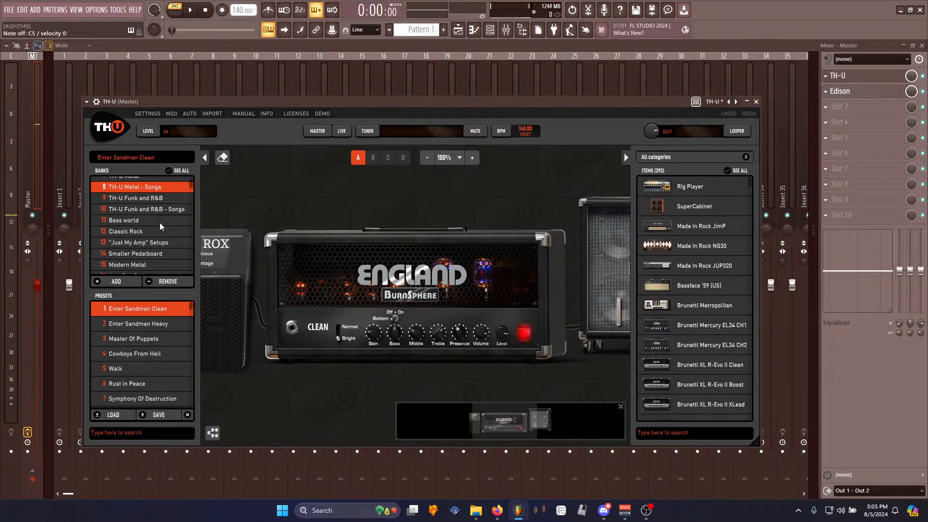
scroll(161, 221, down, 3)
click(150, 230)
click(141, 304)
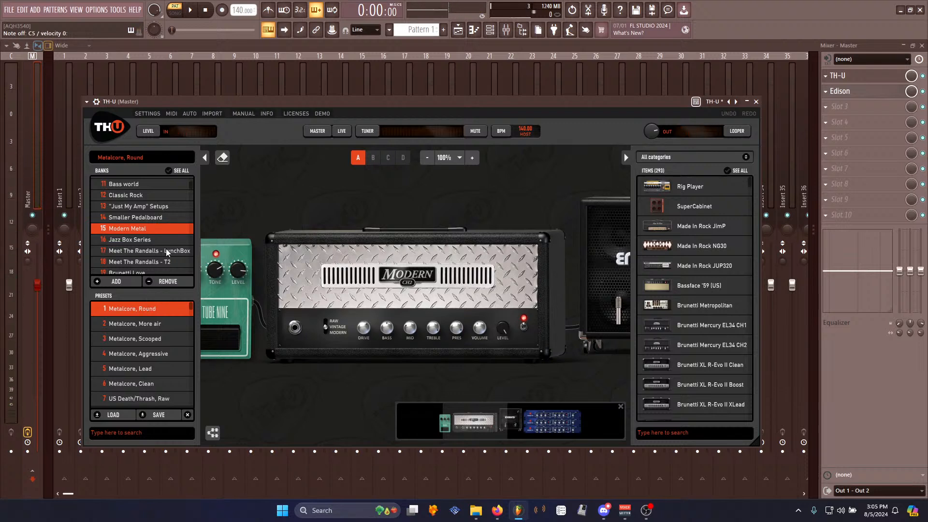
- Browse TH-U's bank list and audition the 6505 Rig preset from the TH-U what's new bank
scroll(168, 252, down, 1)
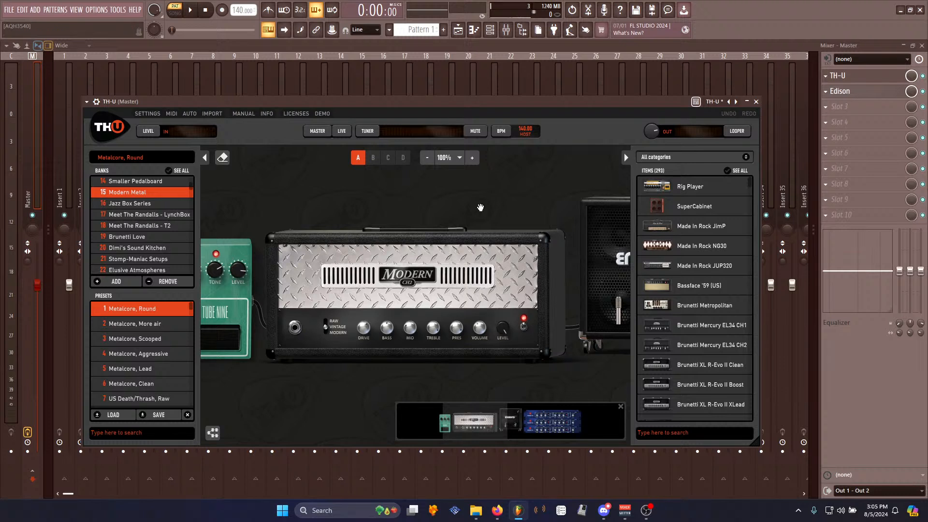
scroll(131, 219, down, 1)
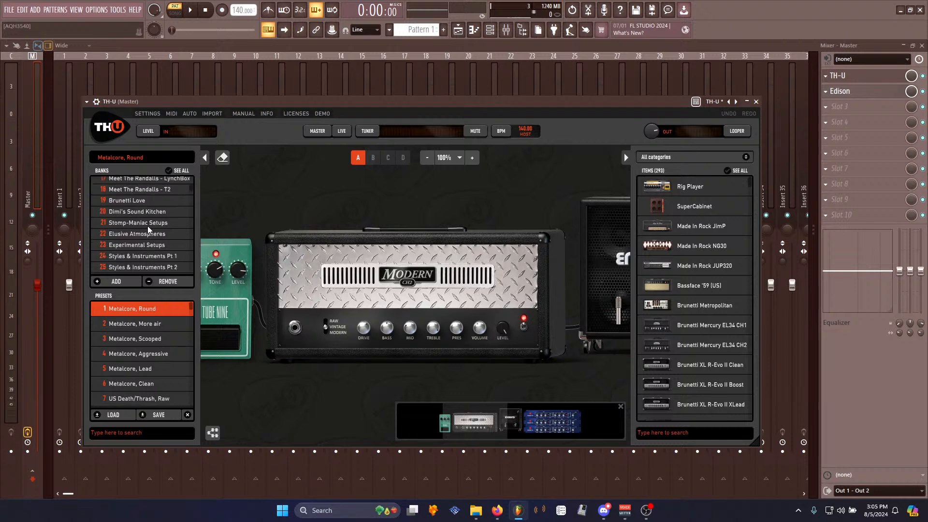
scroll(166, 206, down, 1)
scroll(147, 240, up, 5)
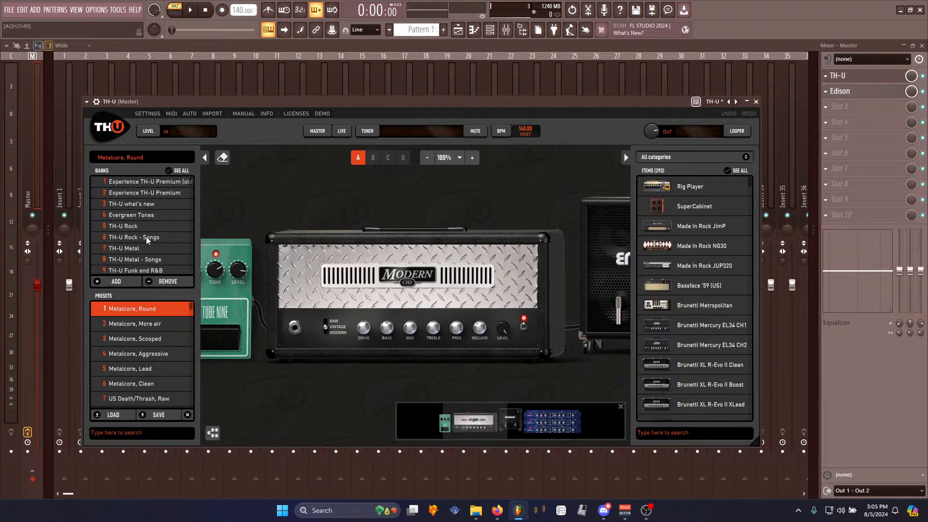
click(136, 226)
click(136, 215)
click(141, 204)
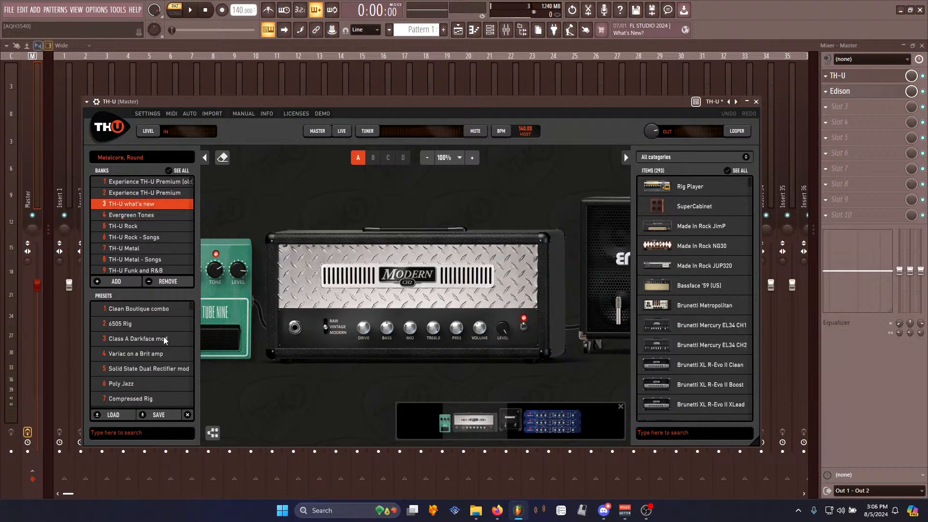
click(124, 324)
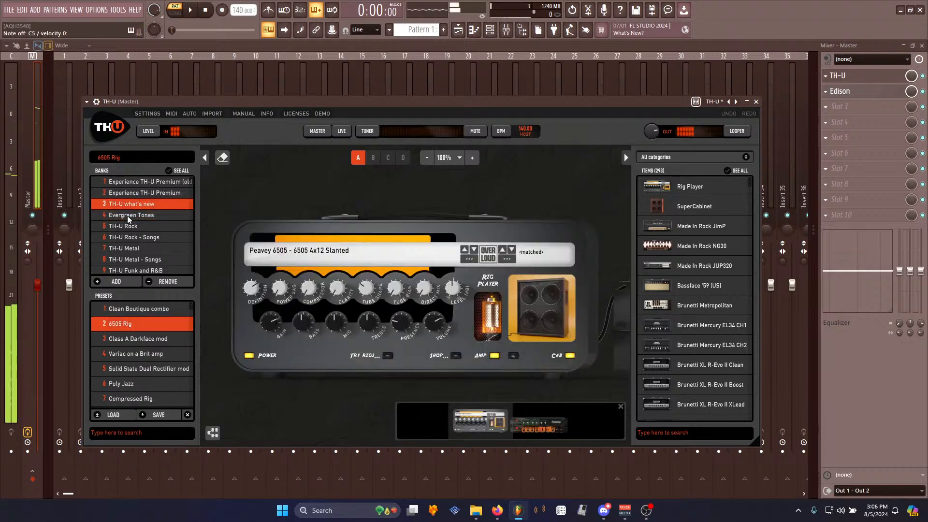
- Audition Sweet Child O Mine and Bohemian Rhapsody from the TH-U Rock - Songs bank
click(144, 237)
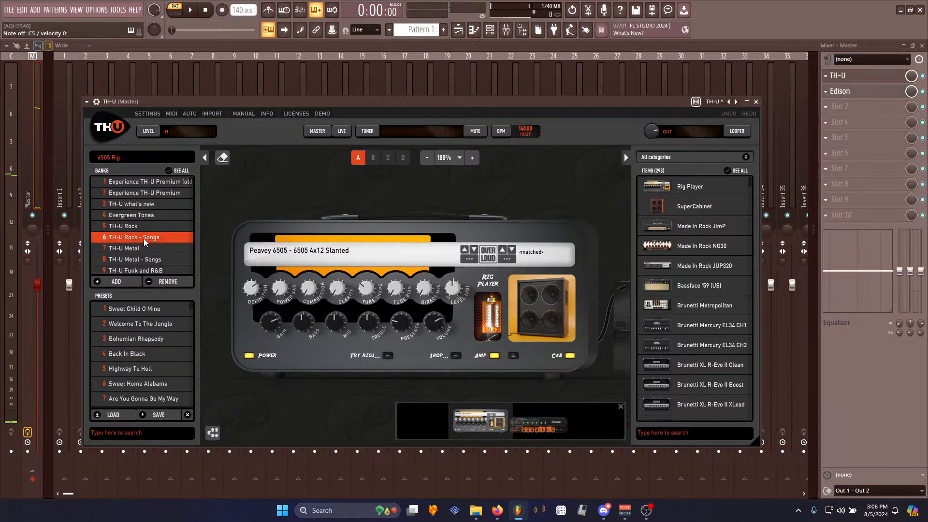
click(151, 310)
scroll(142, 225, down, 1)
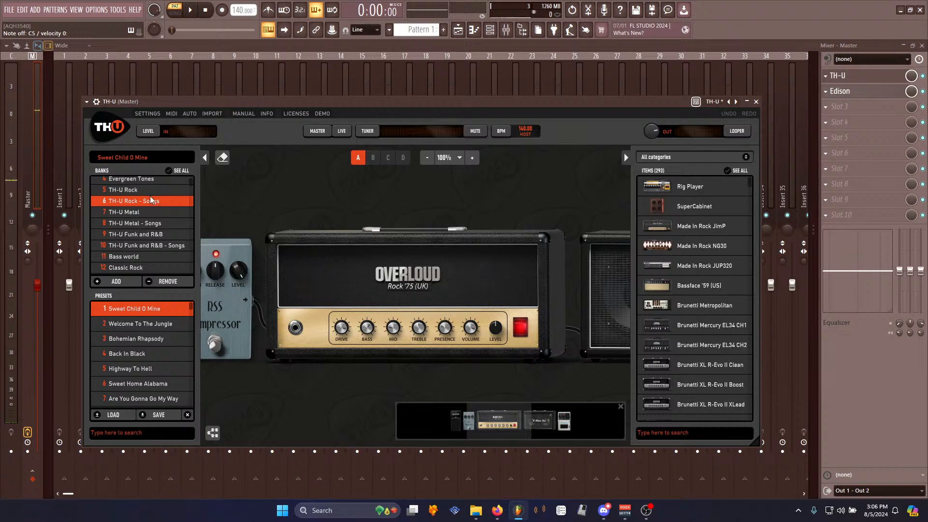
click(154, 340)
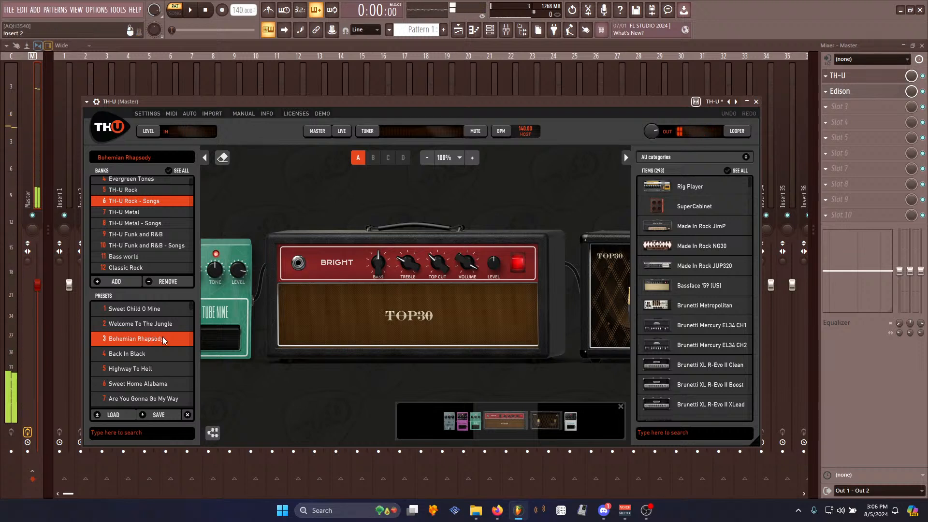
- Load the JAZZ BOX 1 - Basic Tone (Neck) preset from the Jazz Box Series bank
scroll(160, 338, down, 3)
scroll(163, 329, down, 3)
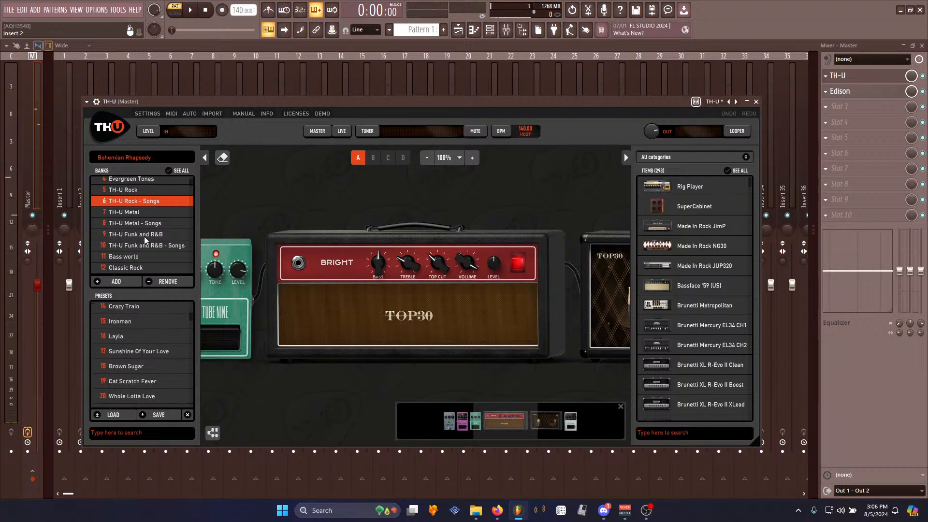
scroll(147, 237, down, 2)
scroll(161, 216, down, 3)
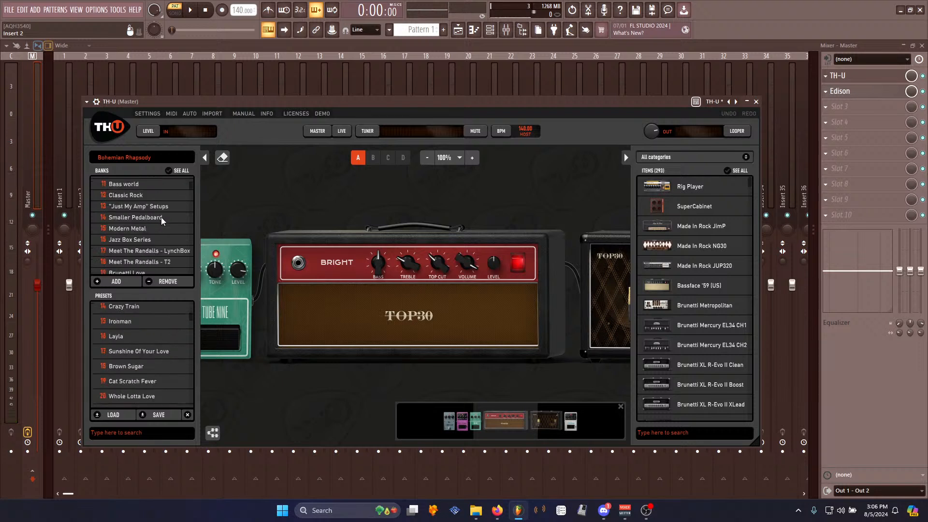
click(152, 240)
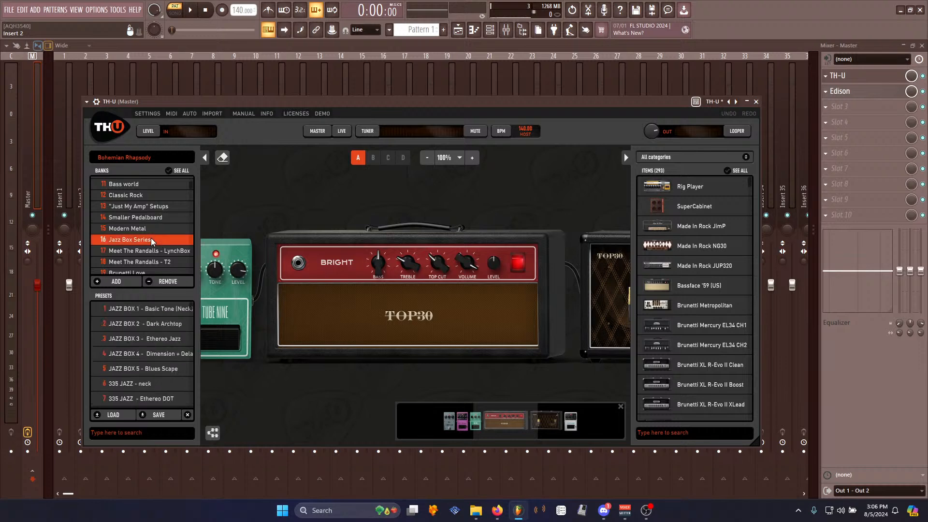
click(143, 312)
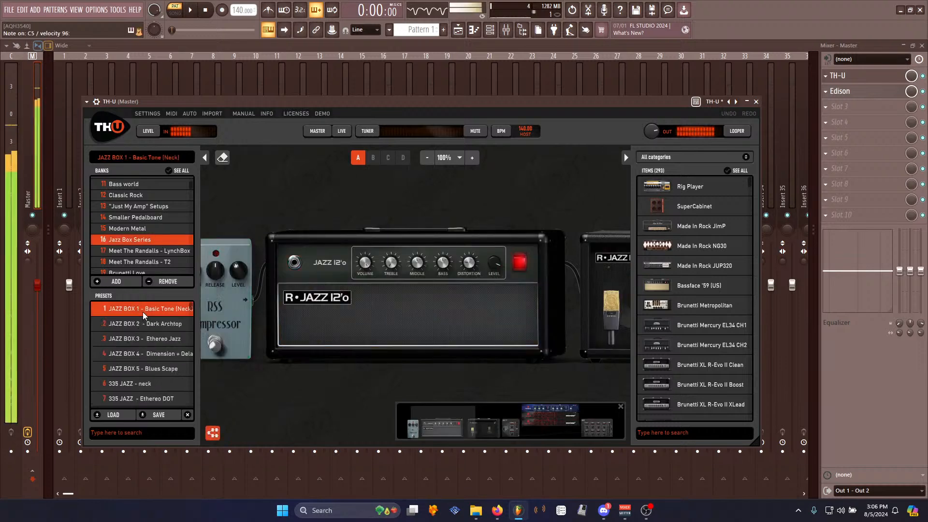
- Bypass the Plate Reverb and Room Reverb units in the preset's effects rack
click(564, 422)
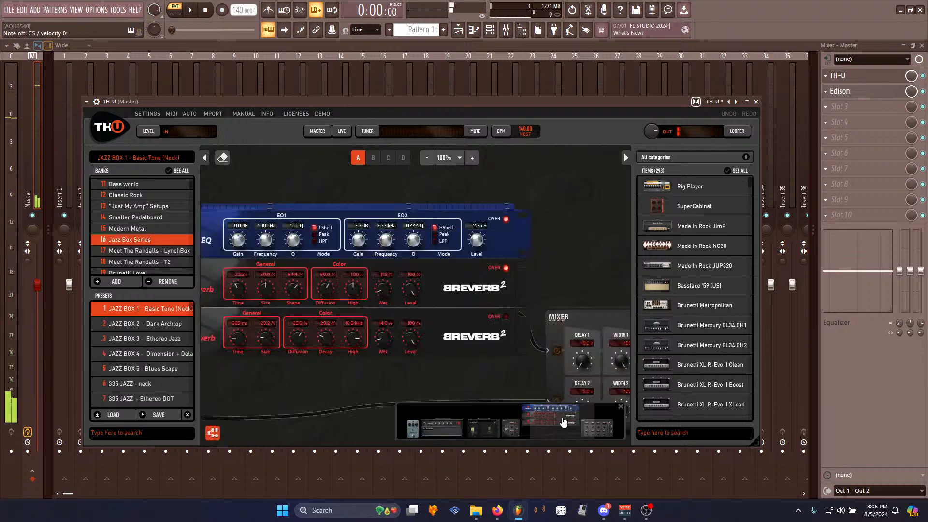
drag(256, 394, 340, 391)
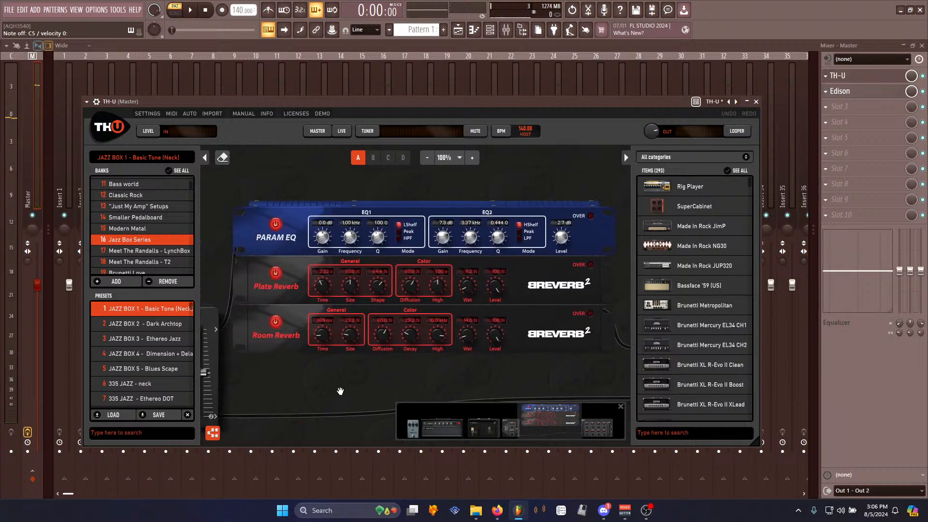
click(277, 272)
click(276, 323)
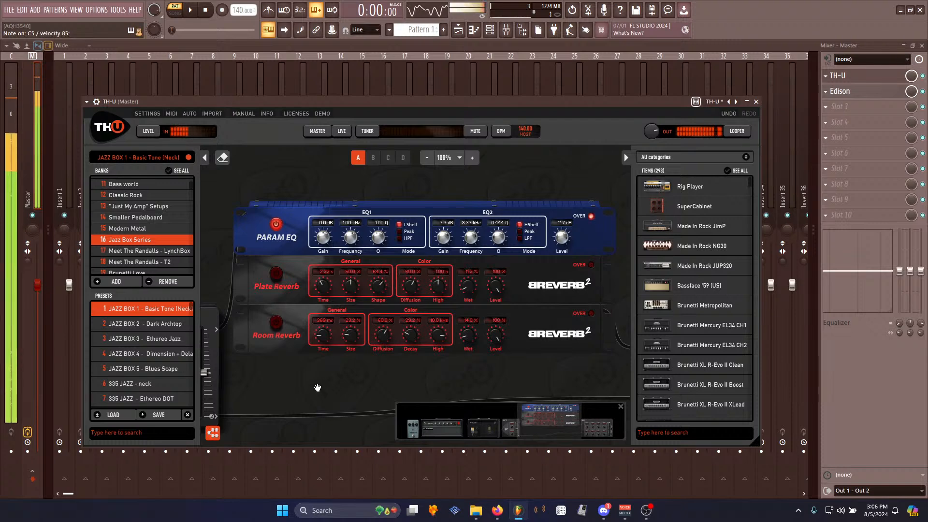
- Move the Edison effect down to the Master track's third effect slot, below TH-U
click(923, 77)
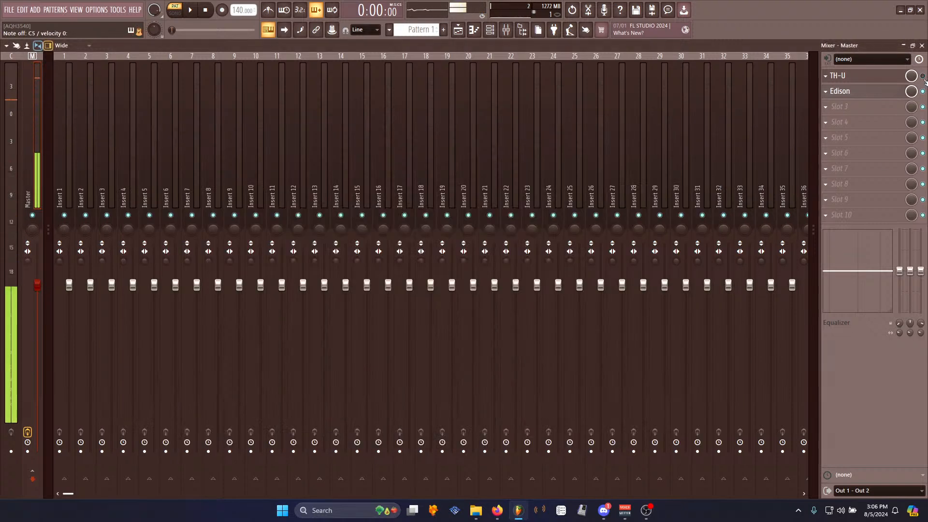
click(870, 76)
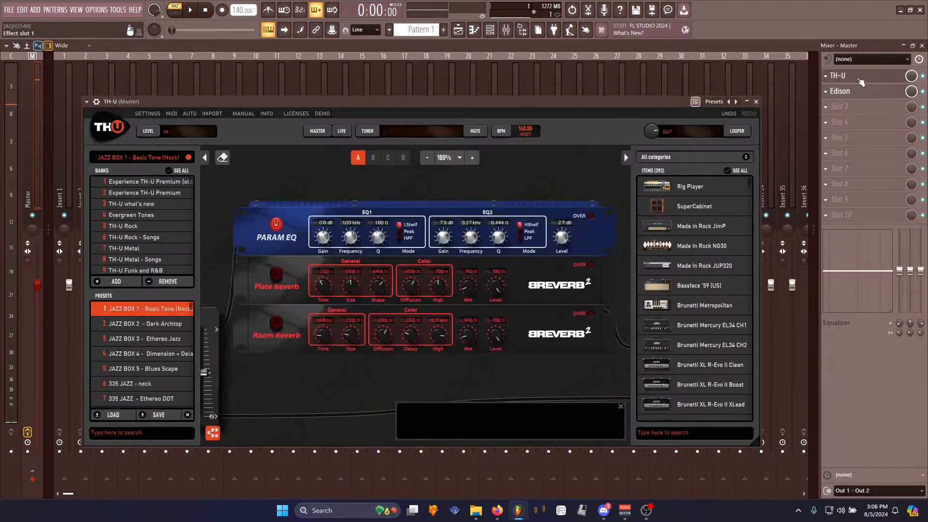
drag(841, 91, 841, 107)
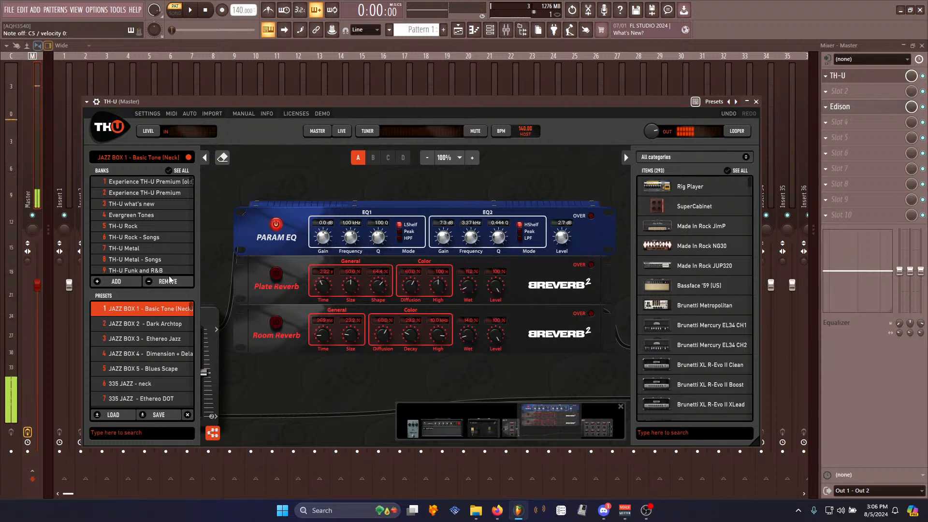
- Load the JAZZ BOX 3 - Ethereo Jazz preset, discarding unsaved changes
click(156, 324)
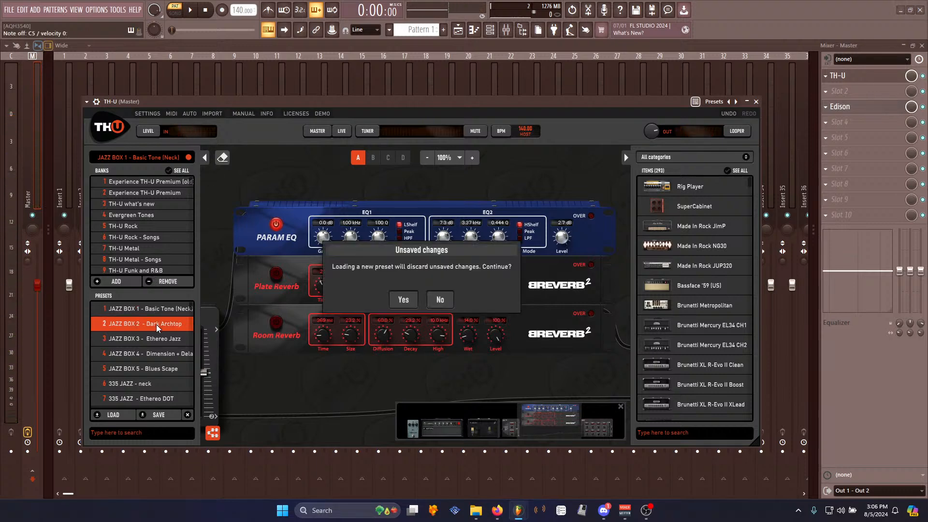
click(403, 300)
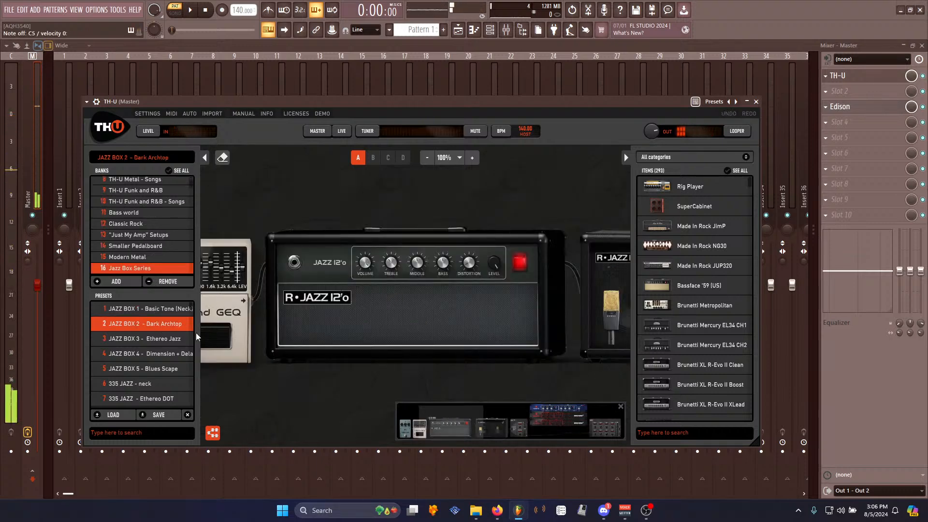
click(173, 339)
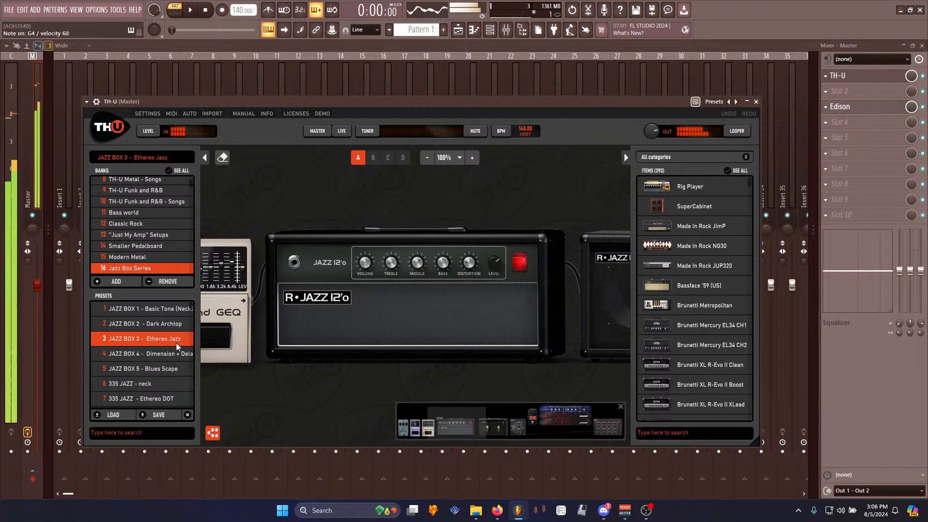
- Bypass both reverb units in the Ethereo Jazz preset's effects rack
click(570, 420)
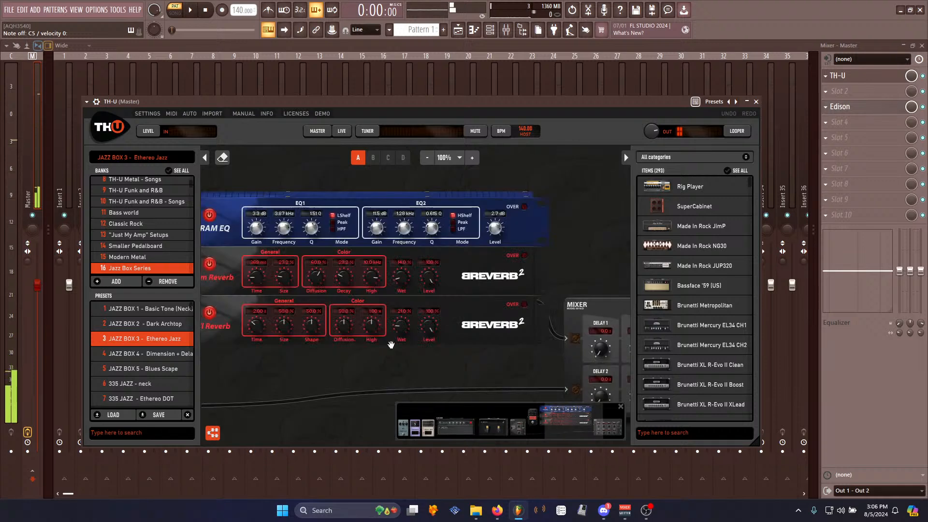
click(210, 264)
click(211, 314)
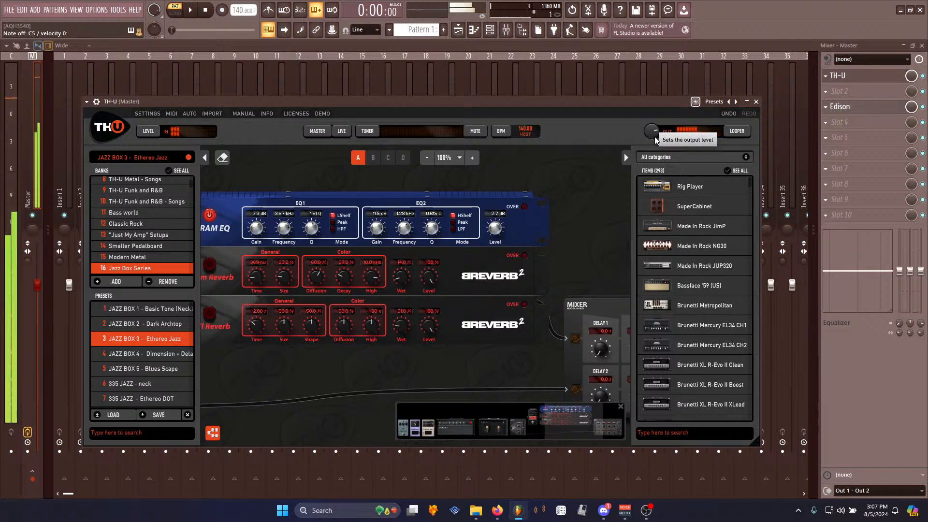
- In the Master track's Edison, clear the old audio, record a new take through TH-U and play it back
click(860, 110)
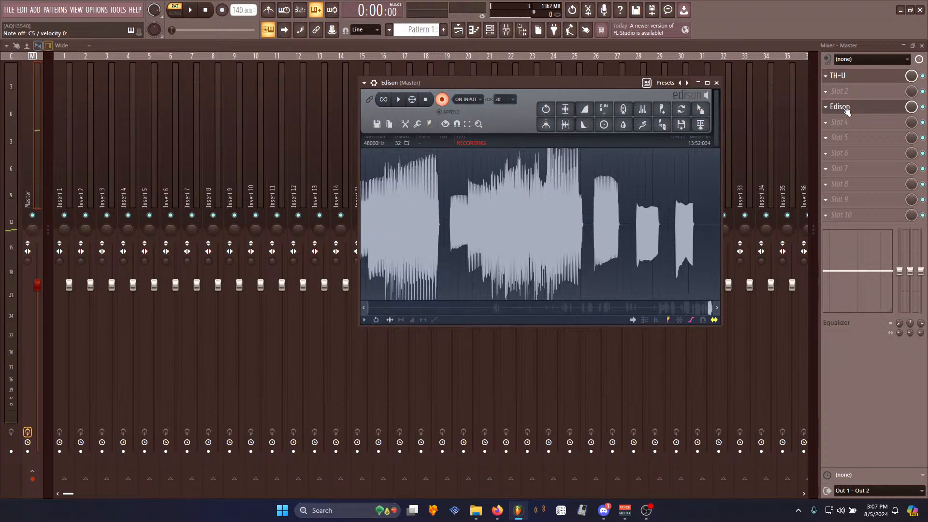
key(ctrl+n)
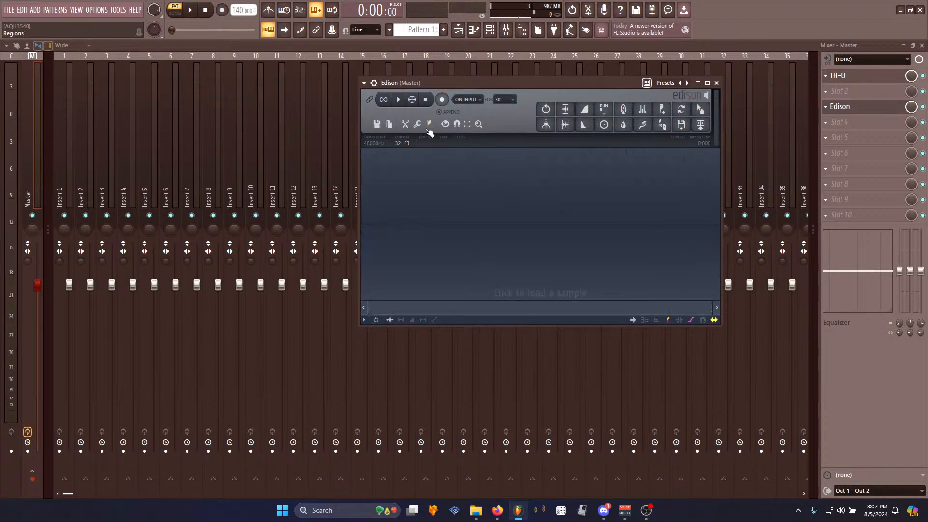
click(442, 100)
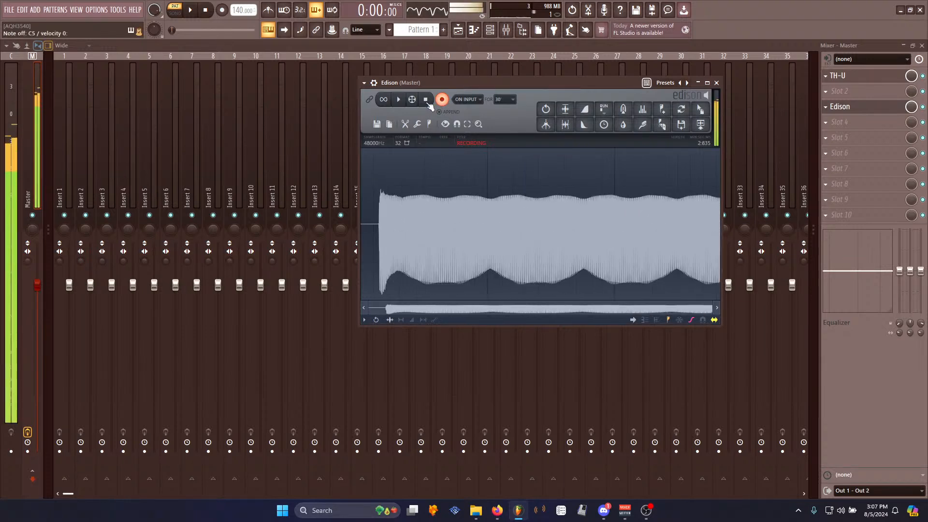
click(429, 103)
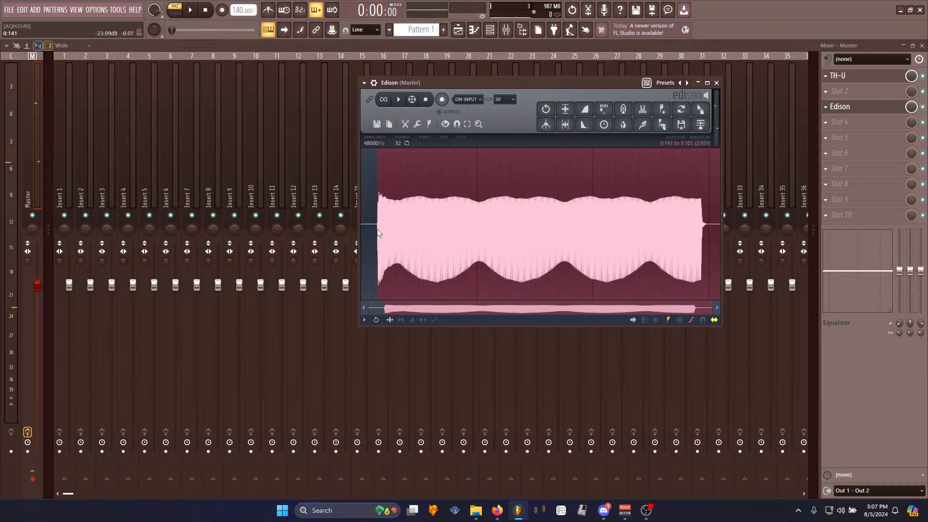
key(space)
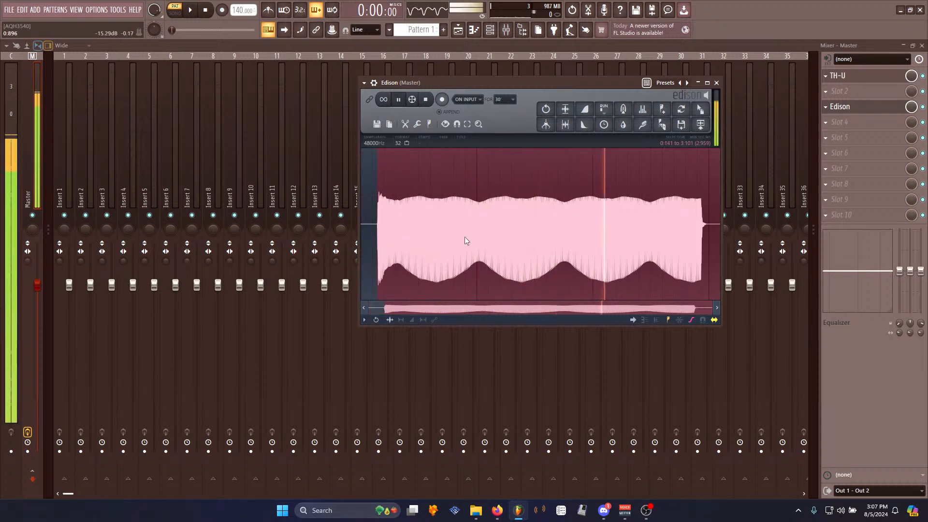
- Select a section of the recorded take, enable looping and set the selection as the loop region
drag(712, 245, 522, 233)
key(space)
drag(341, 230, 340, 232)
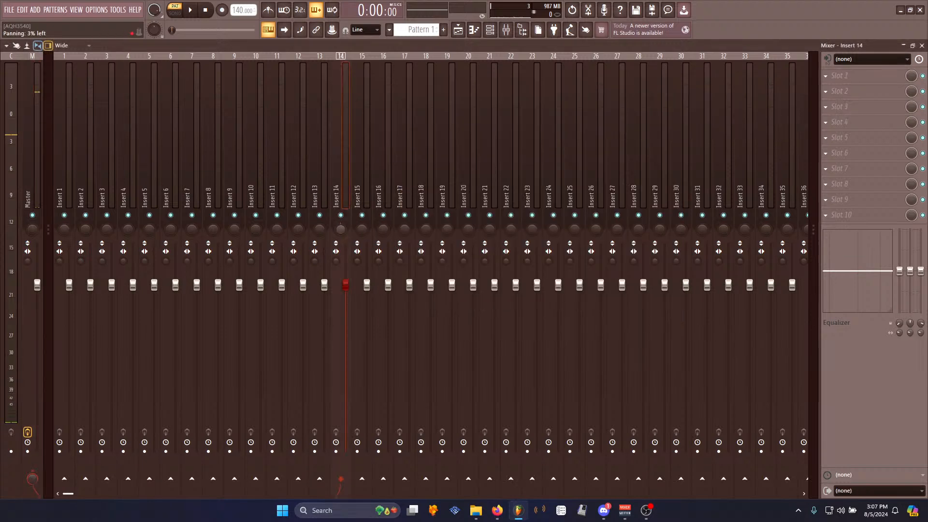
click(38, 169)
click(843, 117)
click(842, 114)
click(844, 111)
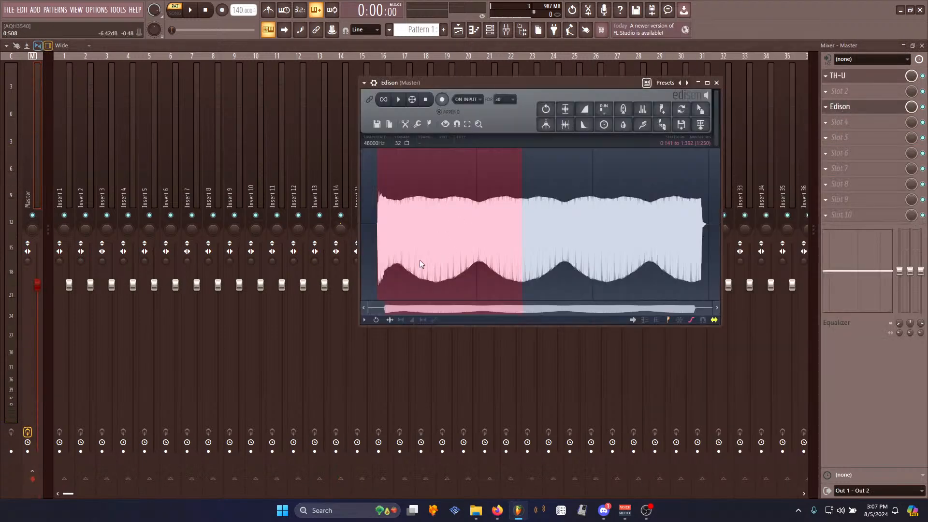
drag(435, 280, 436, 280)
key(space)
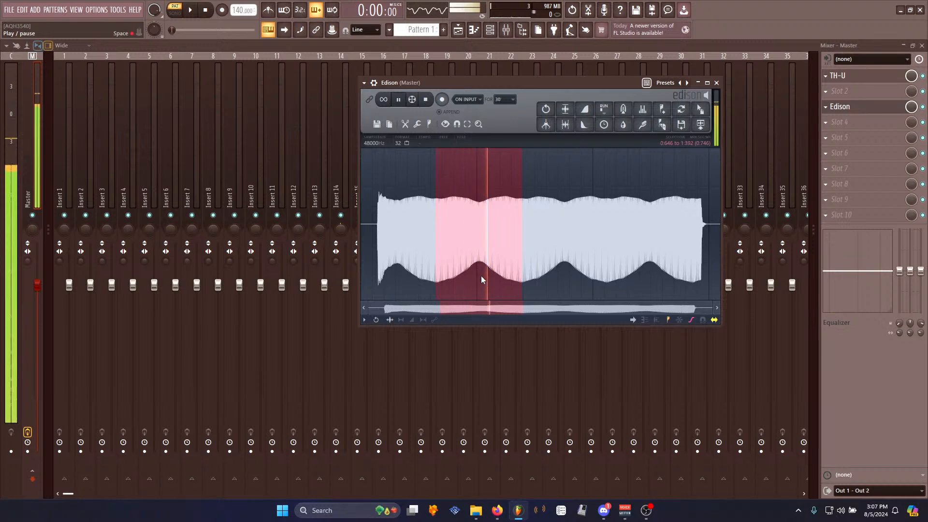
click(384, 100)
key(space)
scroll(435, 237, up, 5)
right_click(545, 250)
mouse_move(563, 295)
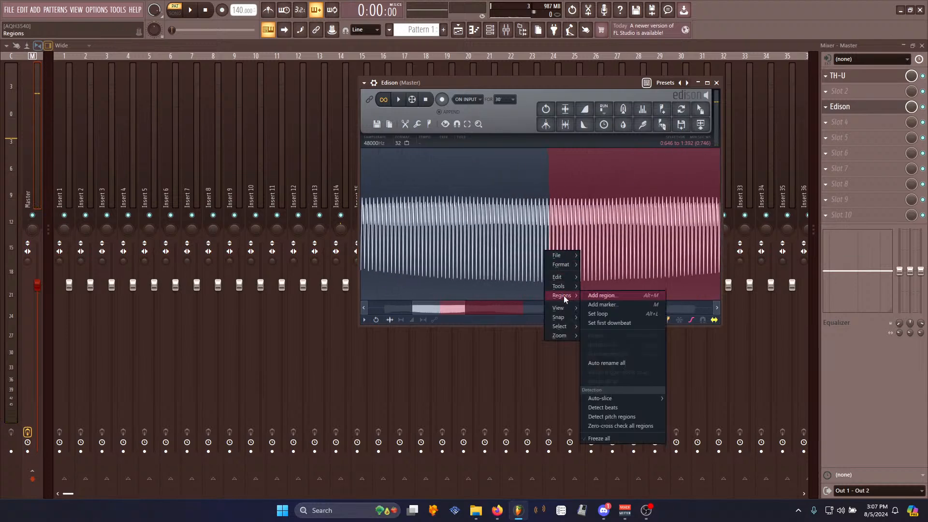
click(610, 313)
- Zoom in on the loop's start and end points and play the loop to inspect the seams
scroll(542, 259, up, 6)
scroll(486, 265, up, 6)
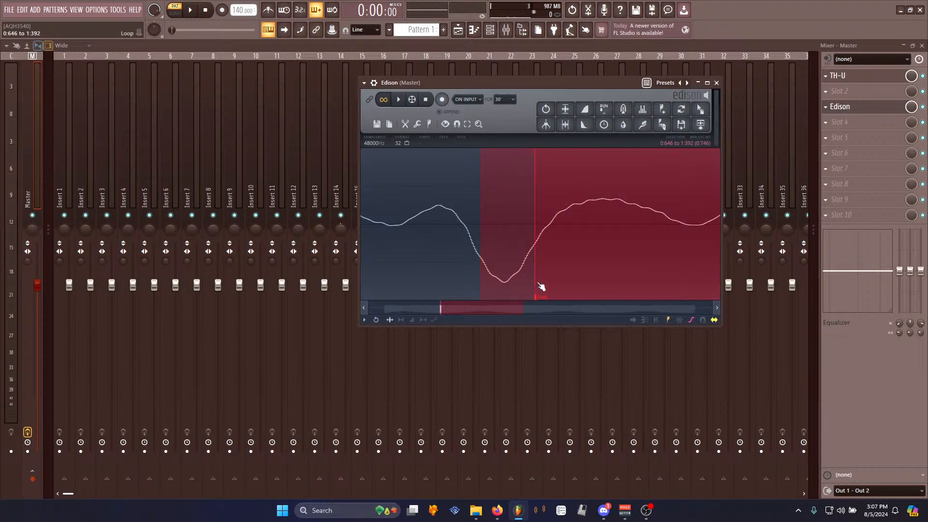
click(526, 267)
scroll(537, 266, up, 8)
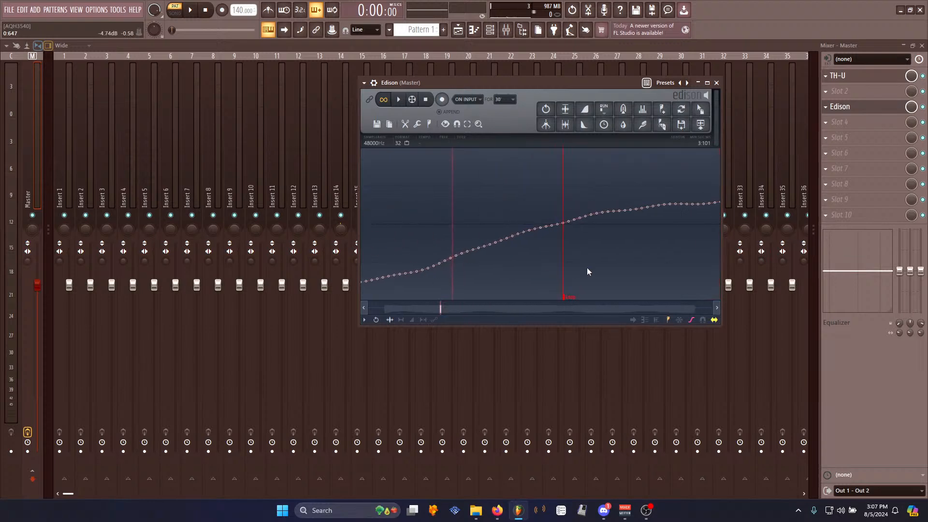
scroll(589, 268, down, 15)
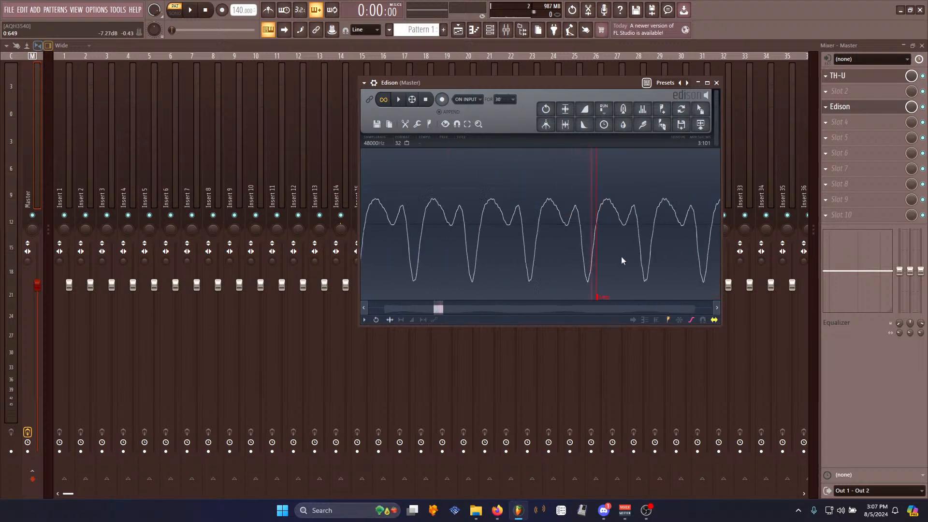
scroll(660, 242, down, 4)
scroll(607, 276, up, 8)
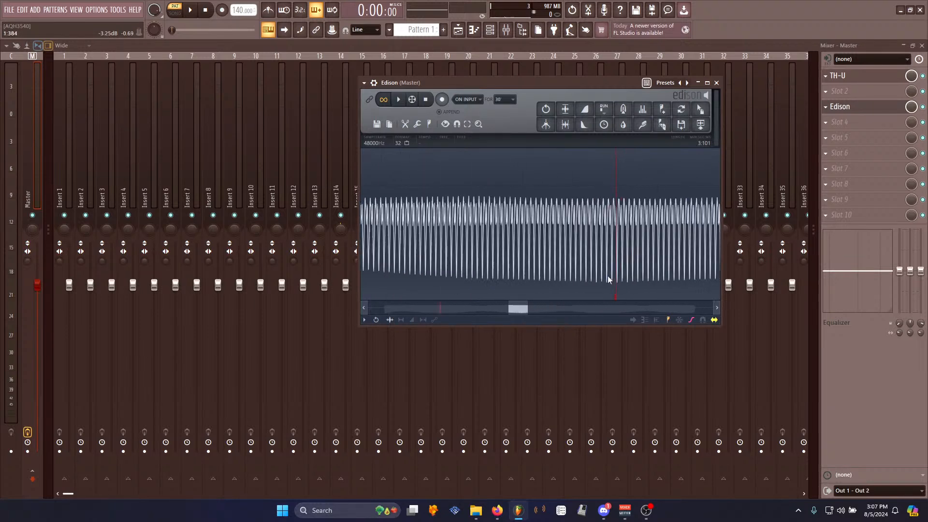
scroll(637, 275, up, 7)
scroll(666, 280, down, 3)
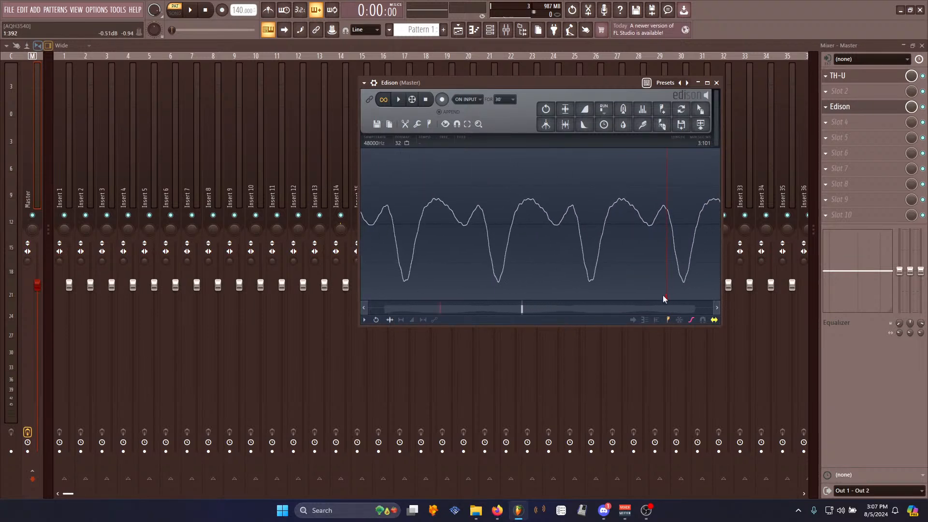
key(space)
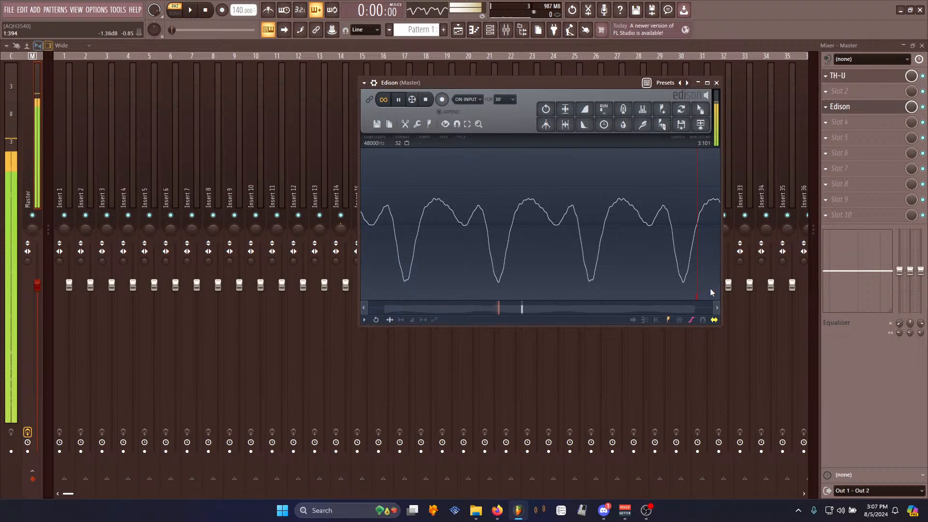
scroll(704, 278, up, 2)
scroll(629, 275, up, 4)
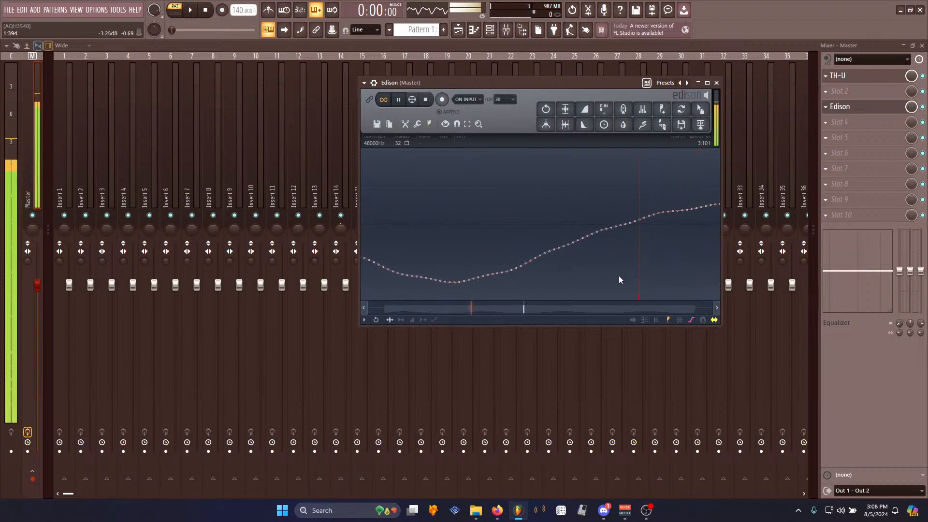
scroll(566, 284, down, 8)
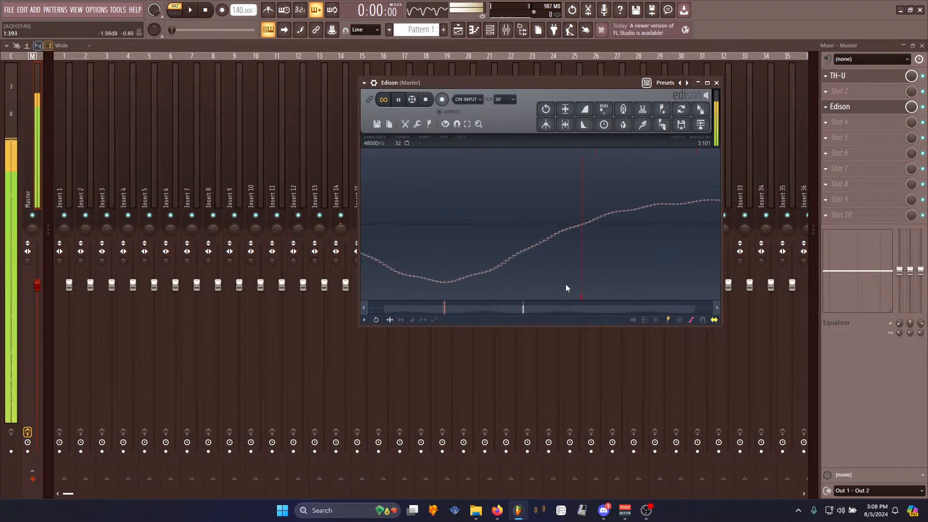
key(space)
scroll(460, 280, down, 3)
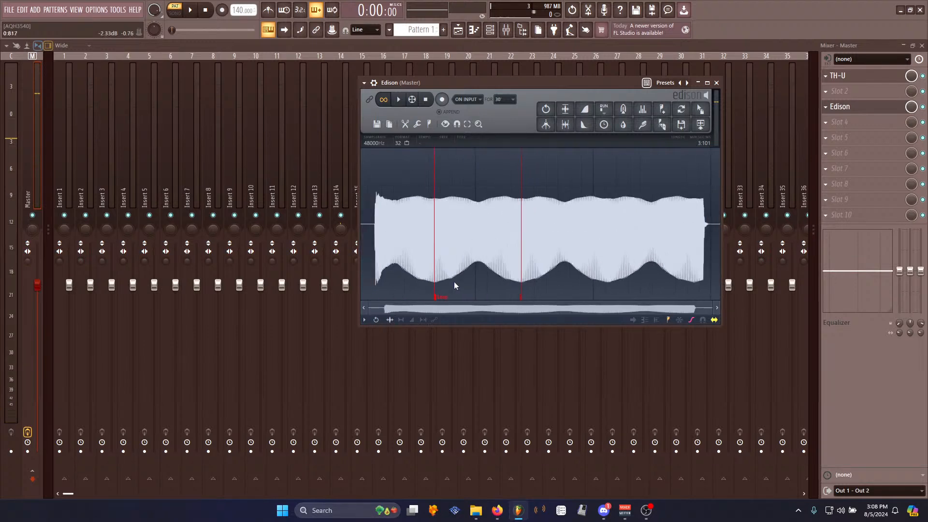
scroll(387, 232, up, 10)
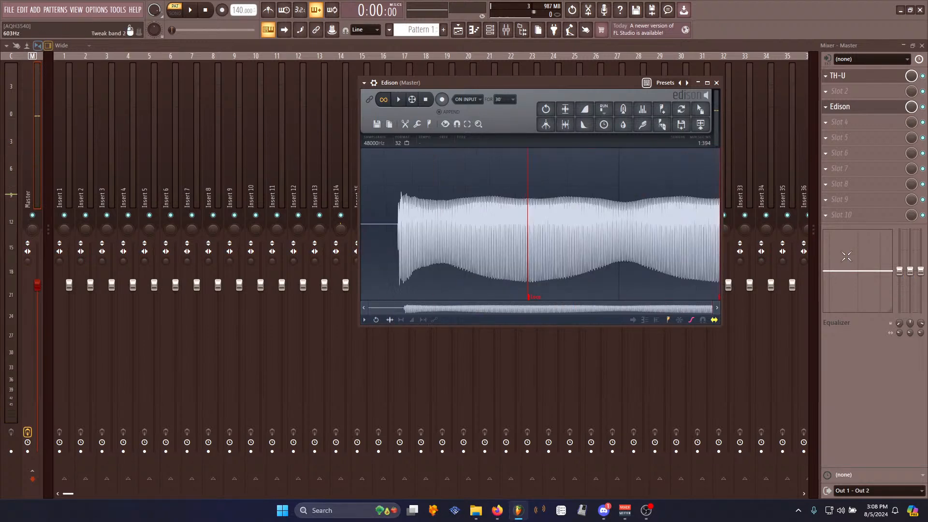
- Select and delete the silence at the start of the recording
drag(446, 235, 206, 229)
scroll(446, 298, down, 3)
drag(278, 297, 244, 236)
key(Delete)
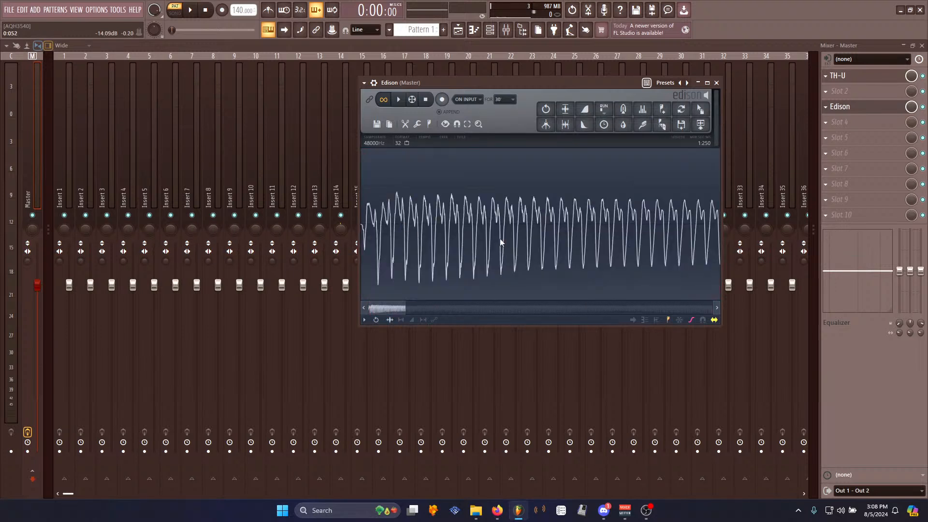
- Open TH-U and pan around the Ethereo Jazz effects rack
key(space)
click(856, 76)
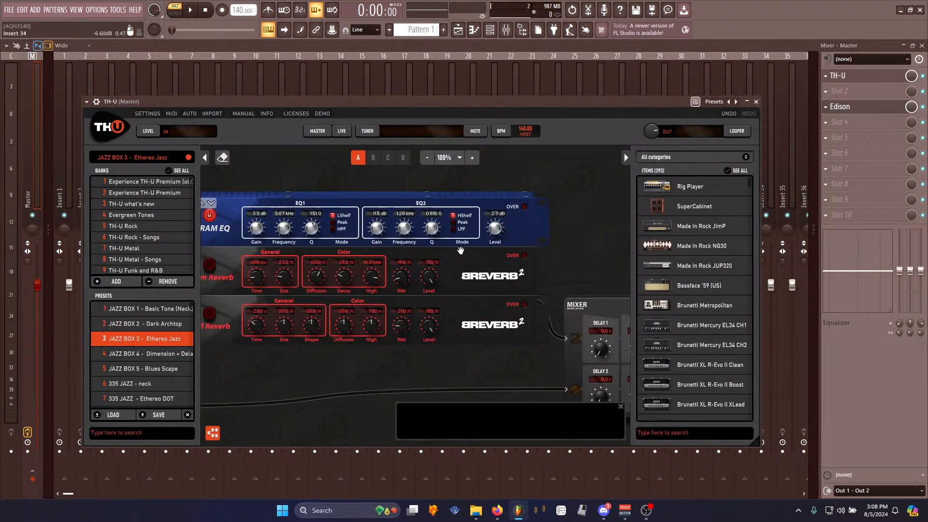
drag(321, 344, 716, 308)
drag(370, 357, 596, 334)
drag(307, 337, 300, 311)
drag(496, 311, 228, 311)
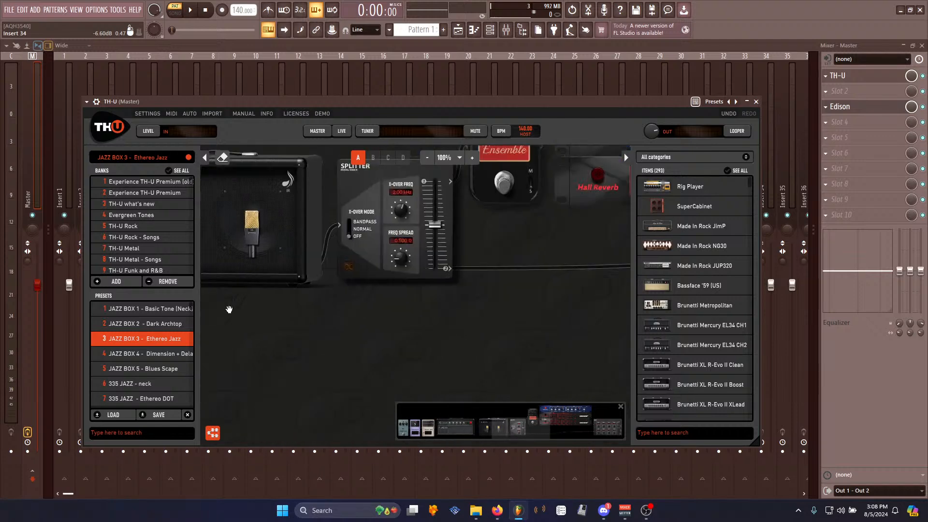
- Drag the trimmed Edison sample into the Channel rack as a new channel
click(869, 108)
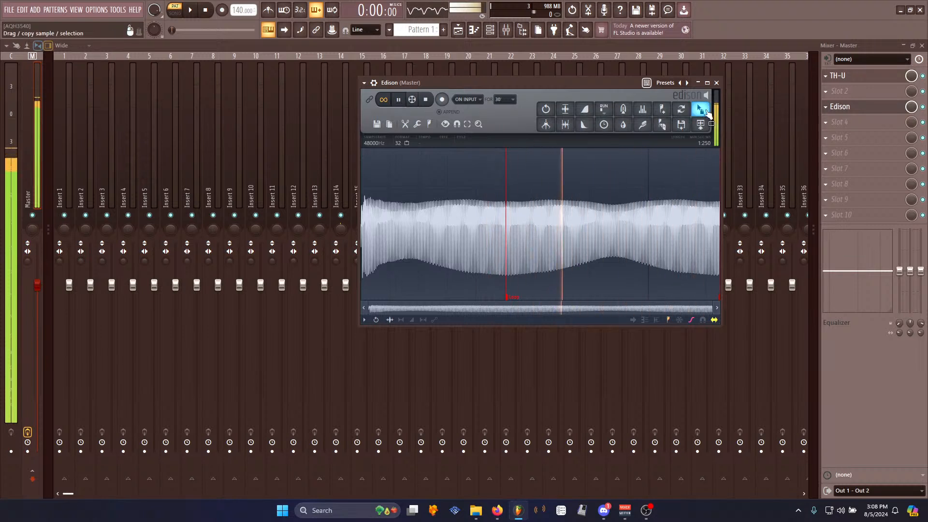
key(space)
click(924, 76)
key(Escape)
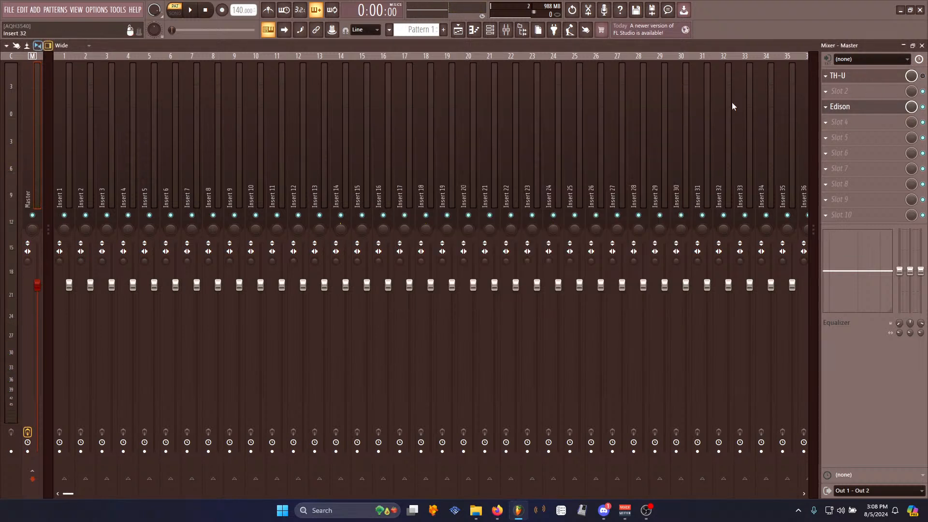
click(497, 31)
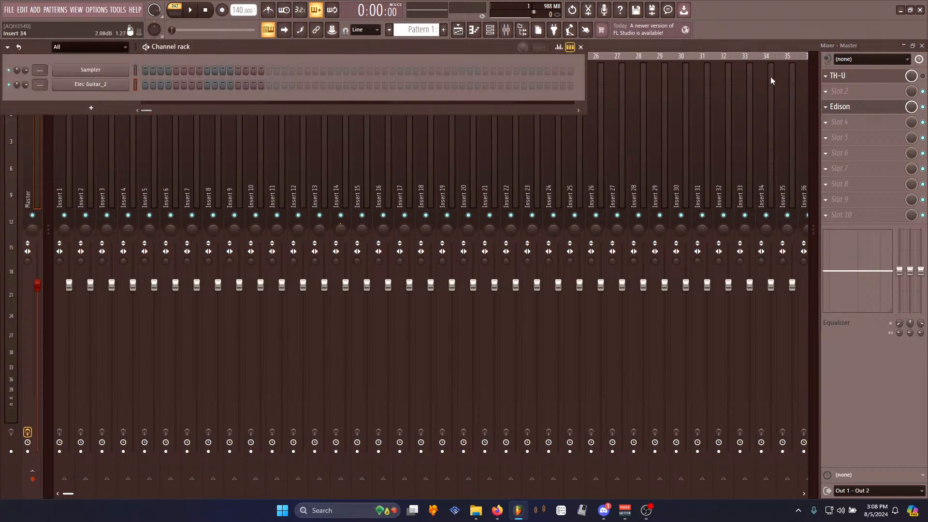
click(97, 87)
click(852, 105)
click(854, 107)
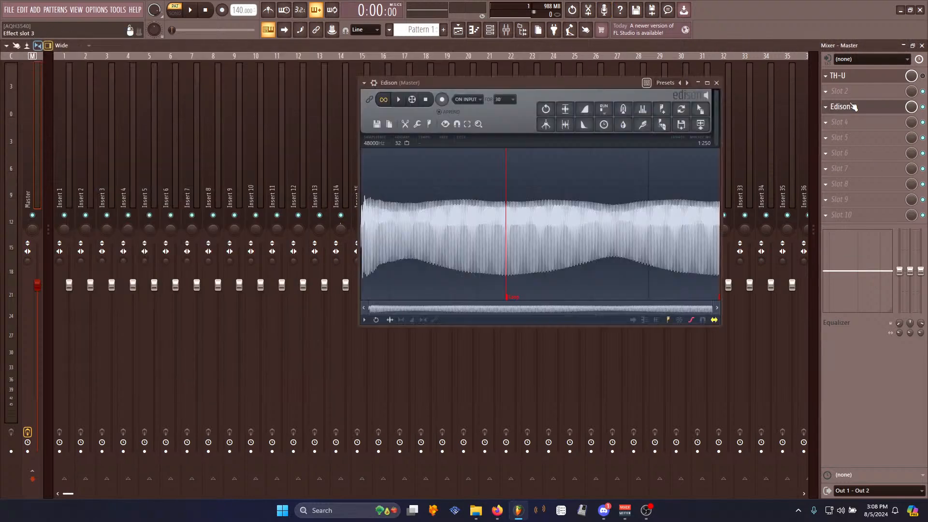
click(398, 99)
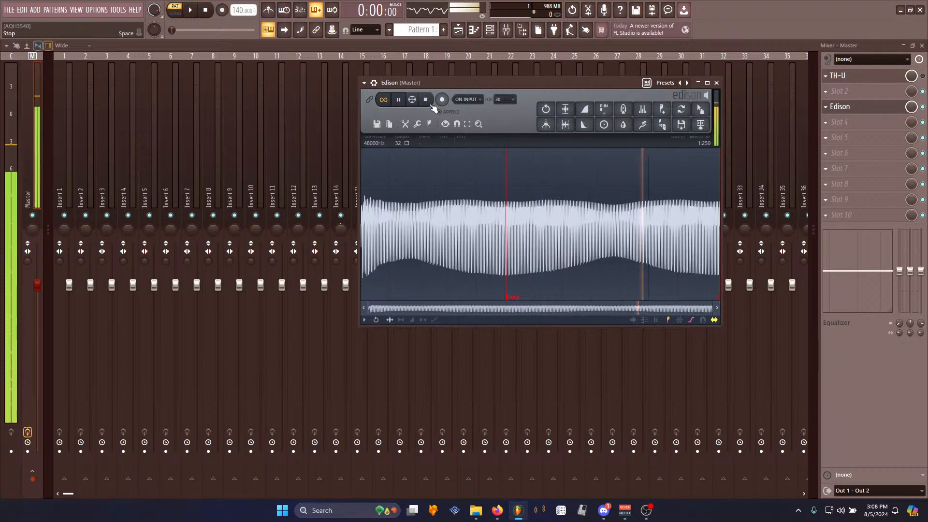
drag(700, 108, 94, 99)
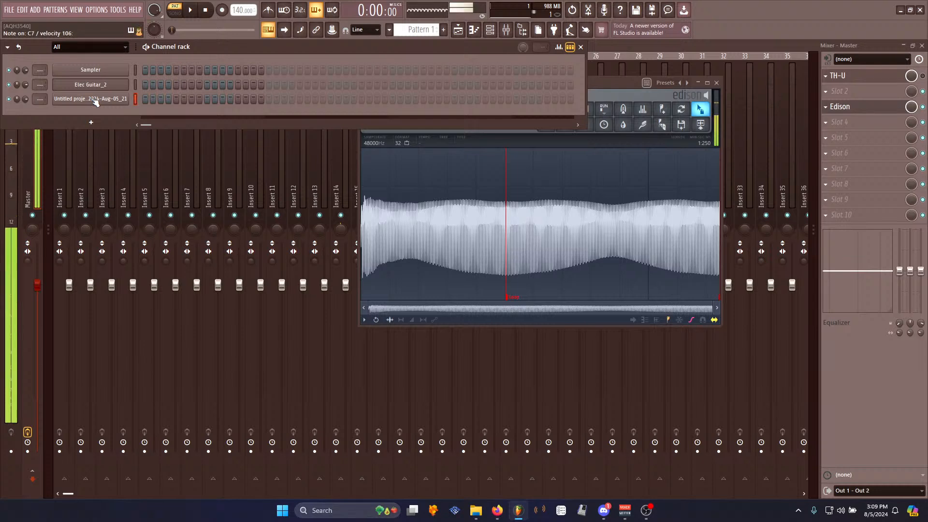
- Record a new take in the Master track's Edison and delete its leading silence
click(840, 106)
click(840, 107)
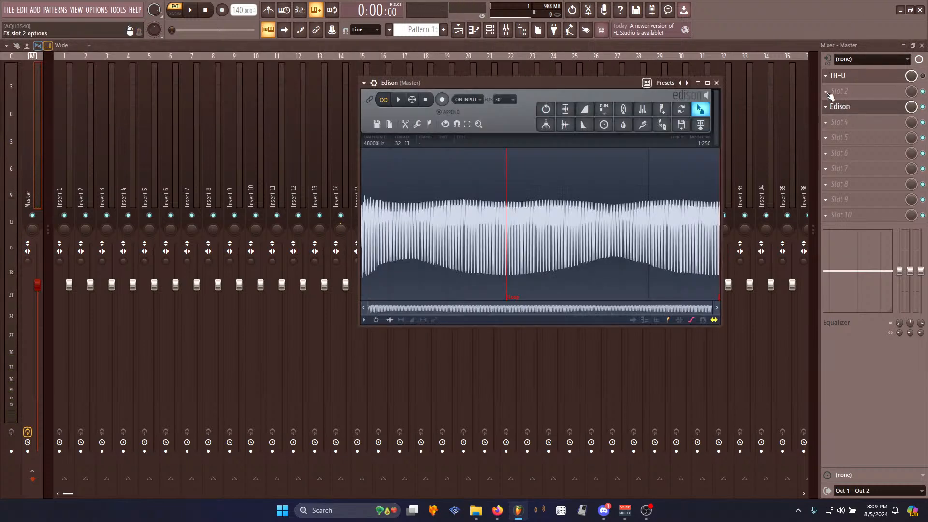
click(441, 100)
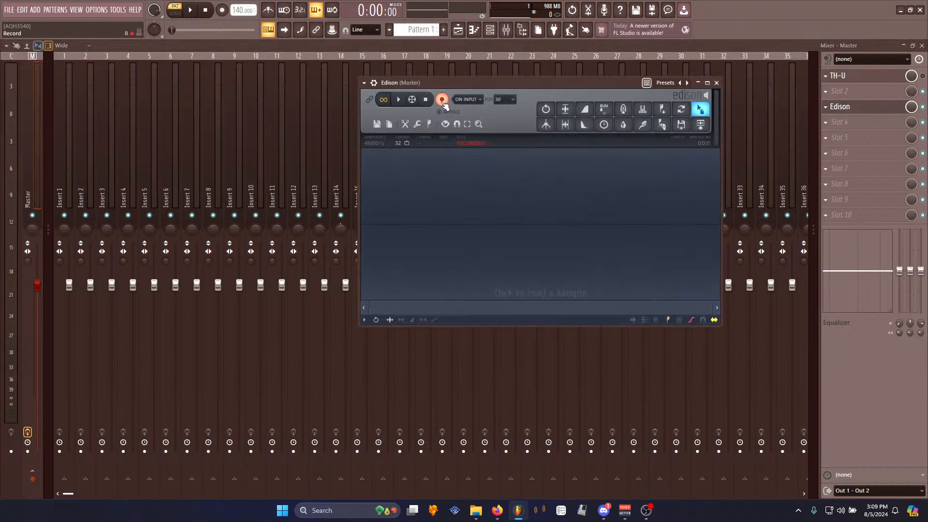
click(428, 100)
click(383, 235)
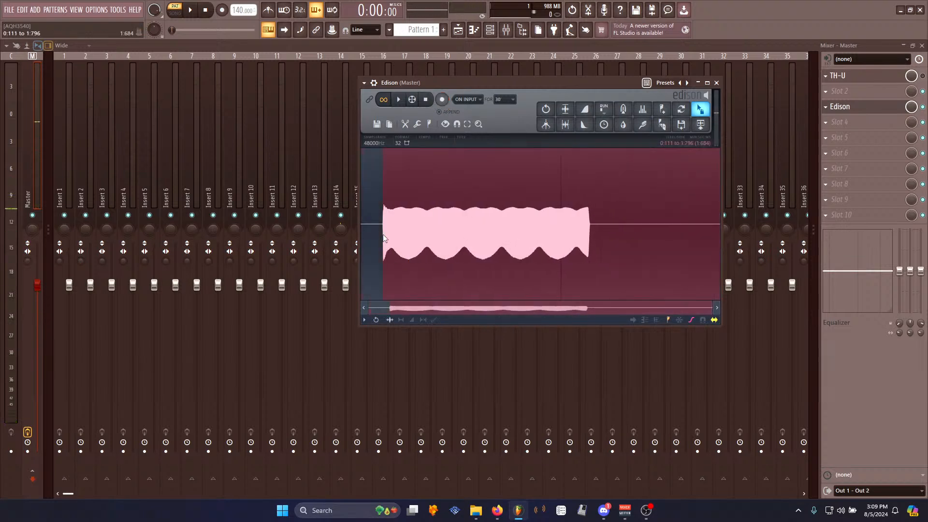
drag(384, 237, 239, 234)
key(Delete)
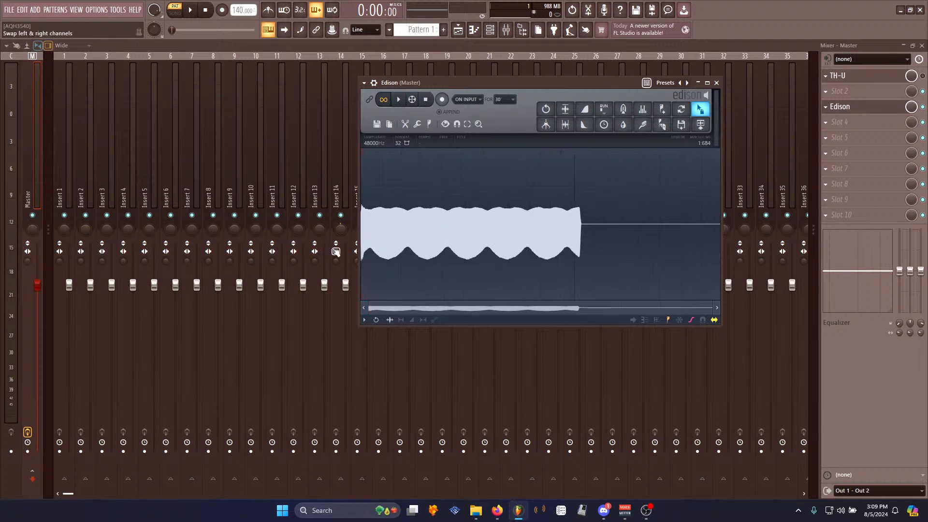
click(432, 243)
key(Delete)
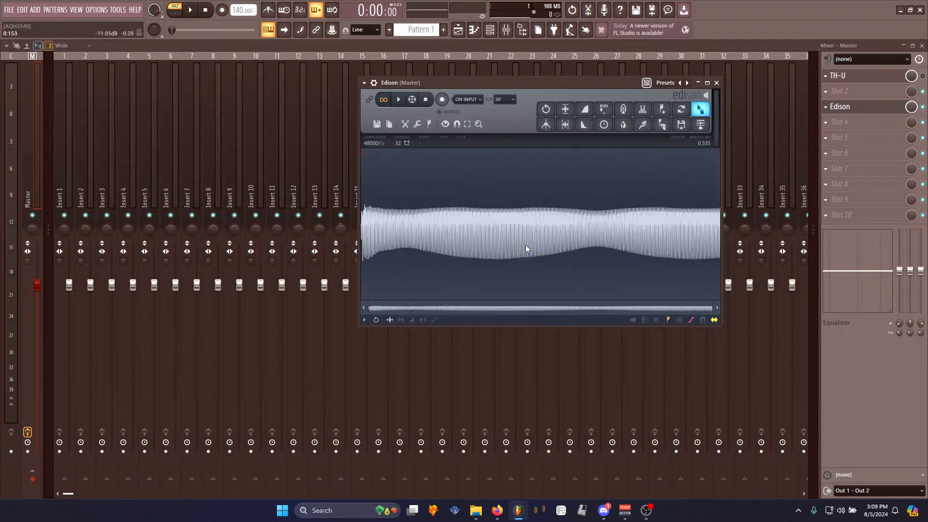
- Select a steady section of the new take, set it as the loop region and play it
drag(409, 246, 592, 252)
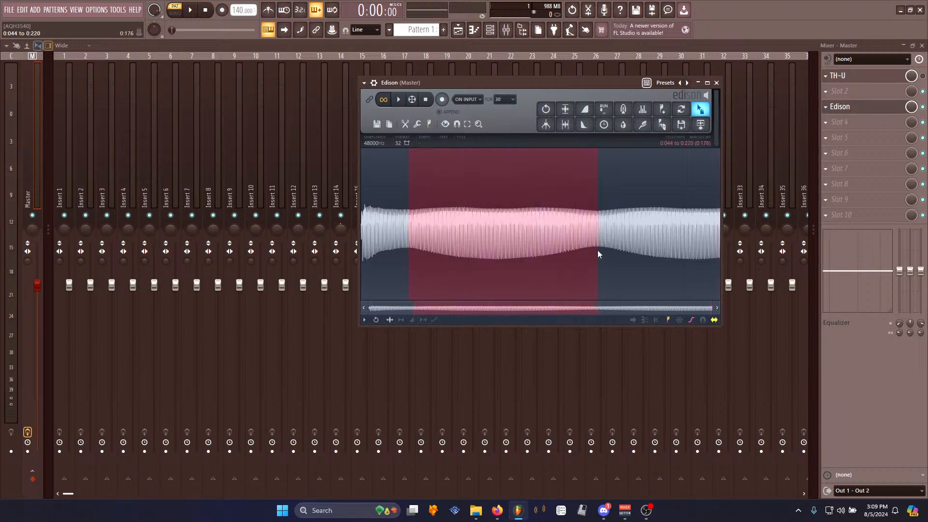
right_click(440, 237)
mouse_move(460, 283)
click(494, 300)
click(405, 250)
key(space)
key(space)
- Zoom in and move the loop start and end markers to line up with the waveform cycles
scroll(405, 247, up, 10)
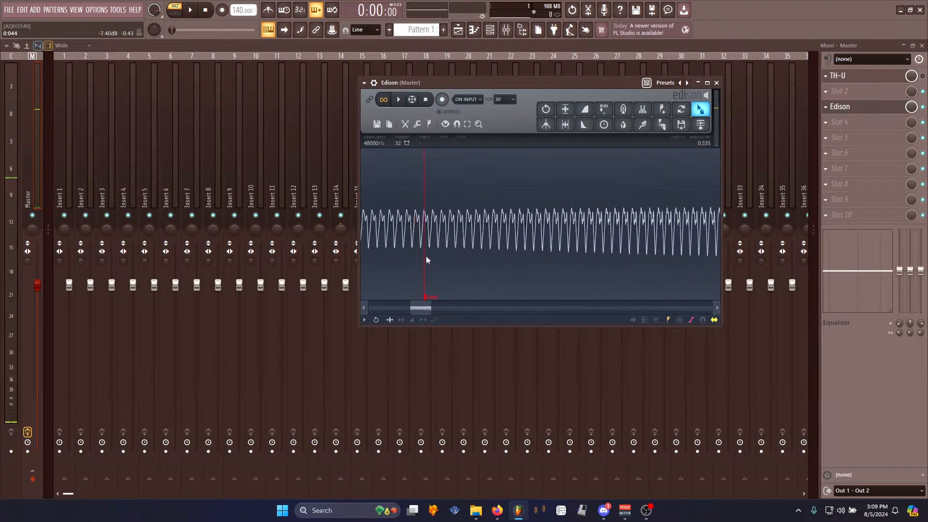
scroll(425, 290, up, 2)
drag(449, 297, 400, 291)
scroll(544, 239, down, 4)
scroll(543, 239, down, 8)
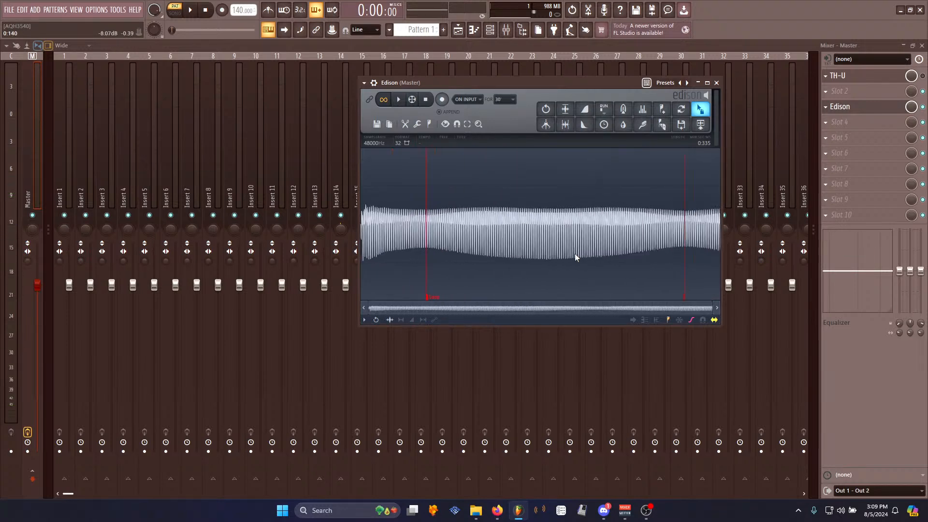
scroll(600, 259, up, 8)
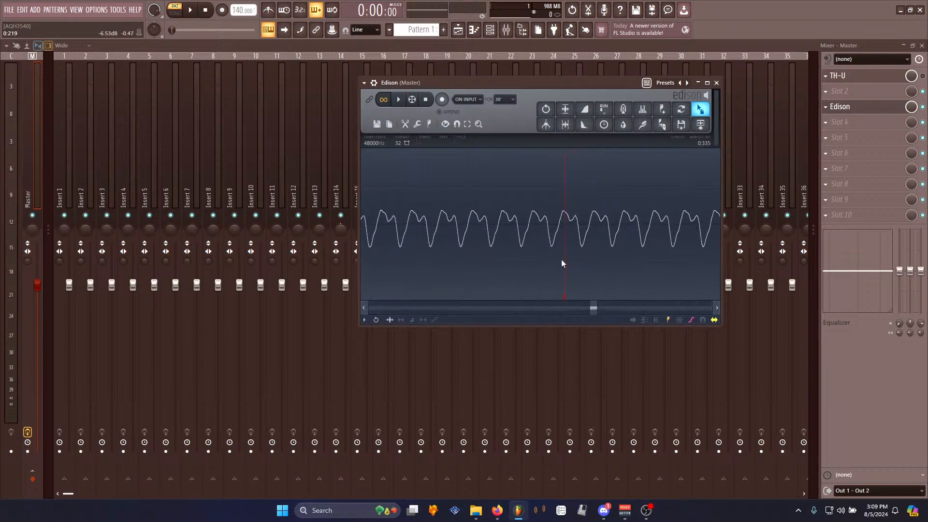
drag(571, 297, 545, 302)
scroll(522, 264, up, 1)
scroll(579, 256, up, 4)
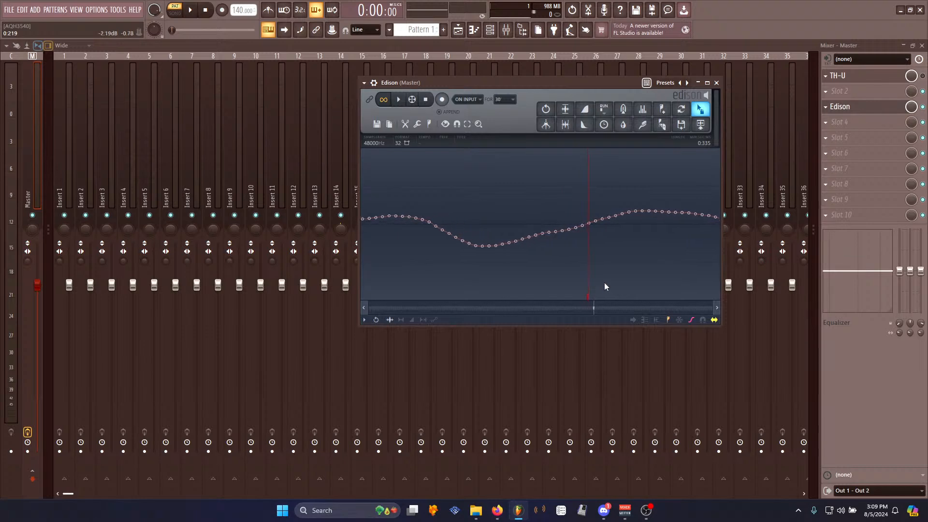
key(space)
key(space)
scroll(556, 270, down, 12)
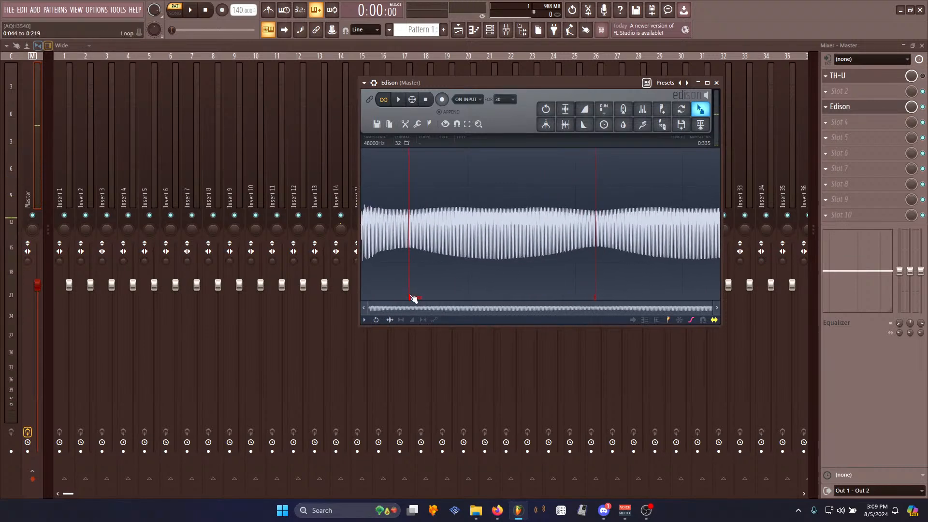
- Select and delete the audio after the loop end
click(412, 298)
drag(596, 286, 816, 269)
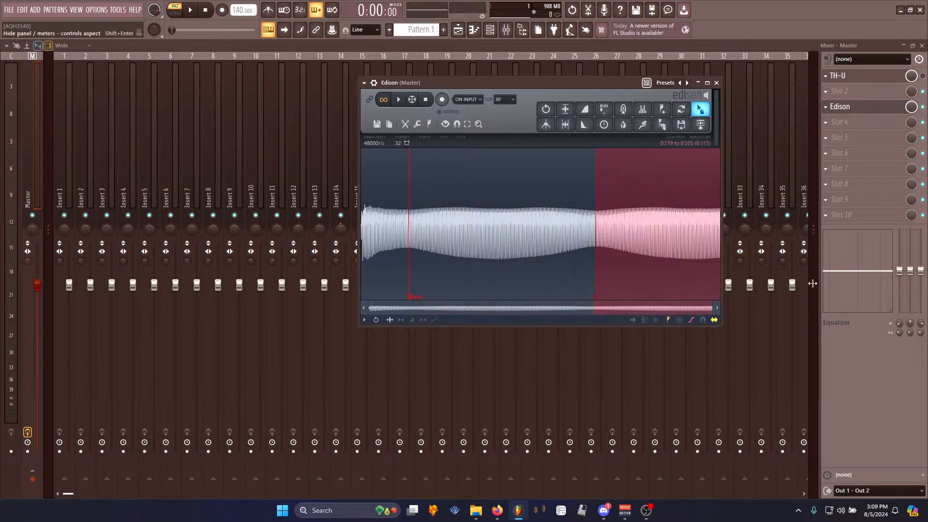
key(Delete)
key(ctrl+n)
key(ctrl+m)
key(Return)
- Save the Edison sample as "SNES EGuit" WAV in the Processed samples folder
right_click(496, 225)
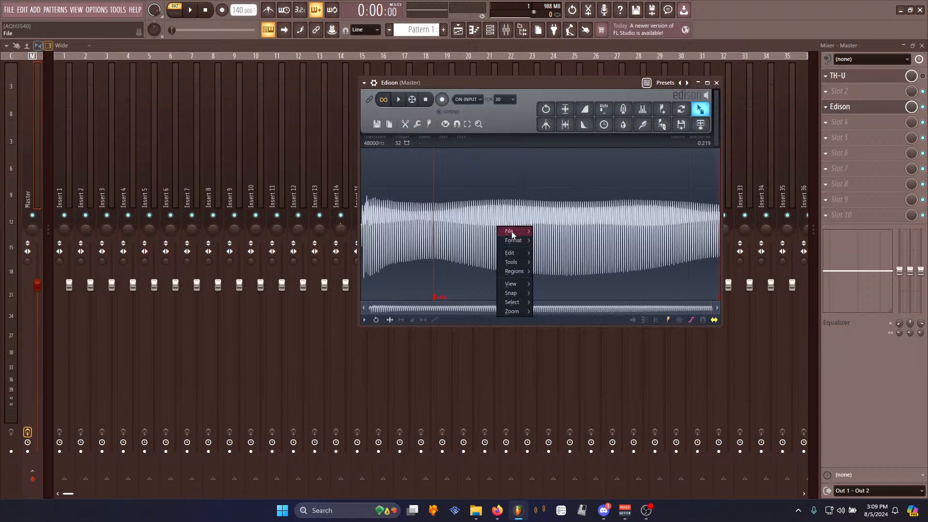
mouse_move(512, 231)
click(557, 248)
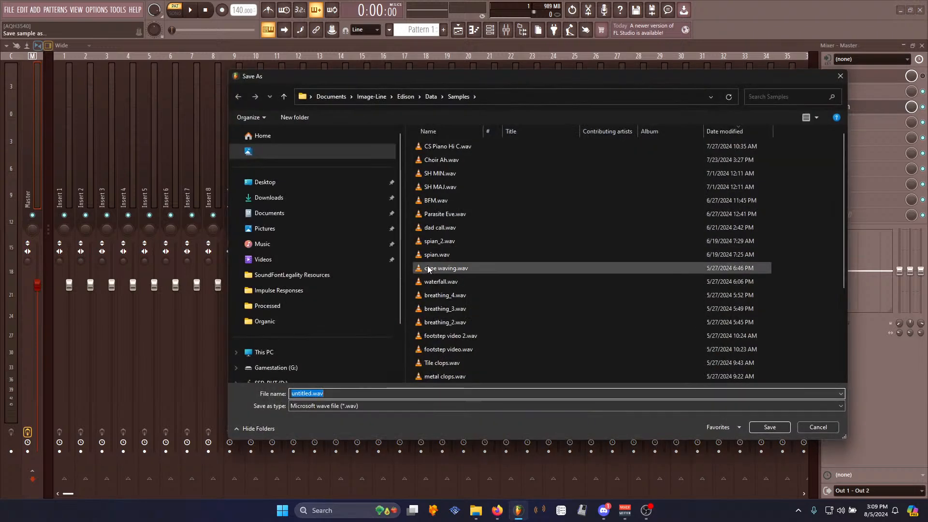
click(265, 309)
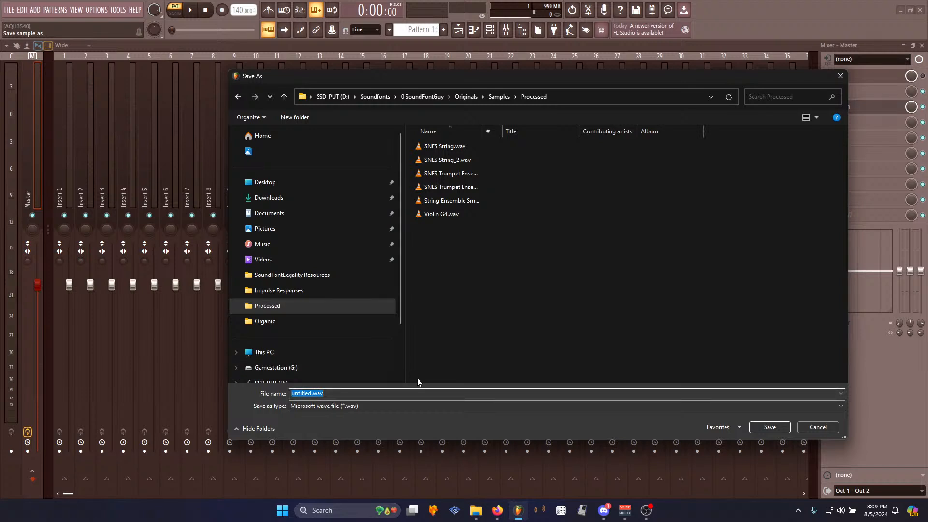
text(SNES Elec Guita)
key(BackSpace)
key(BackSpace)
key(BackSpace)
key(BackSpace)
key(BackSpace)
key(BackSpace)
key(BackSpace)
key(BackSpace)
text(EGuit)
click(769, 427)
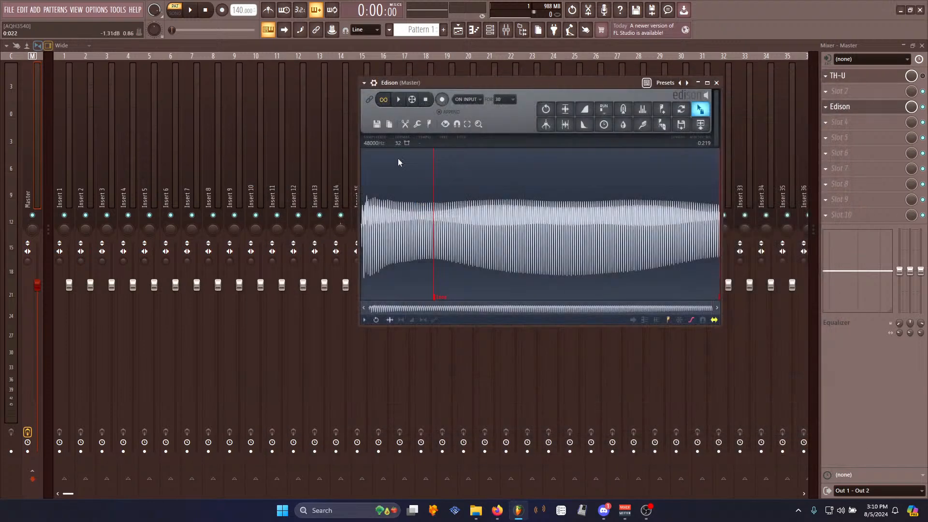
- Disable the V49 MIDI input controller in the MIDI settings
click(91, 9)
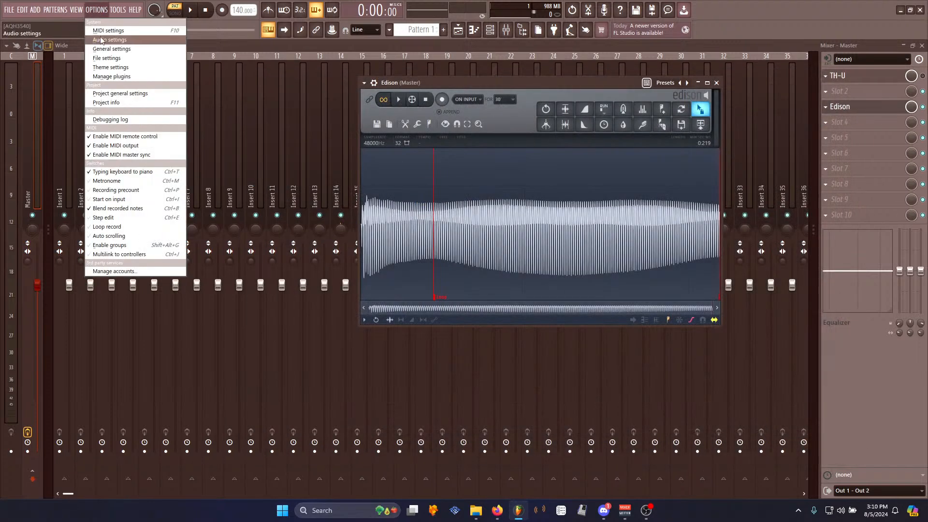
click(111, 28)
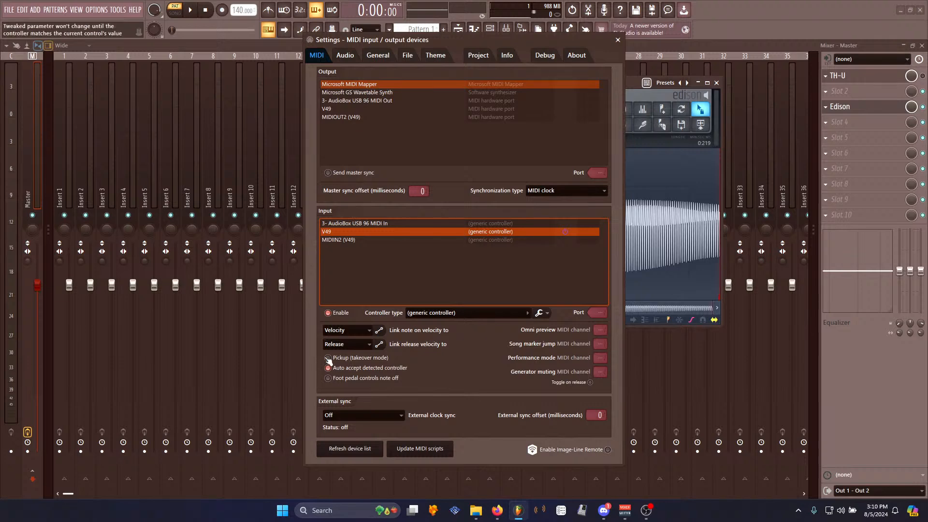
click(328, 313)
click(618, 39)
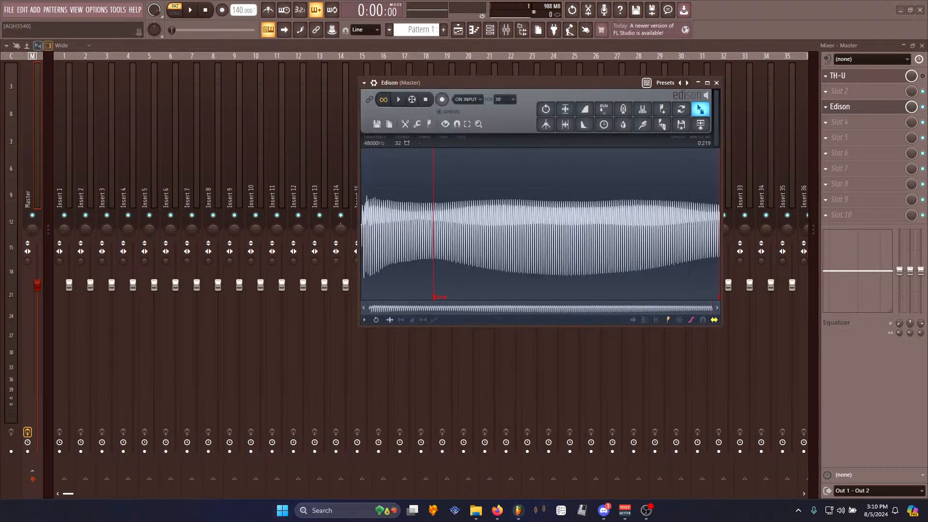
- Import the SNES EGuit sample into the Polyphone soundfont's samples
click(542, 511)
click(173, 95)
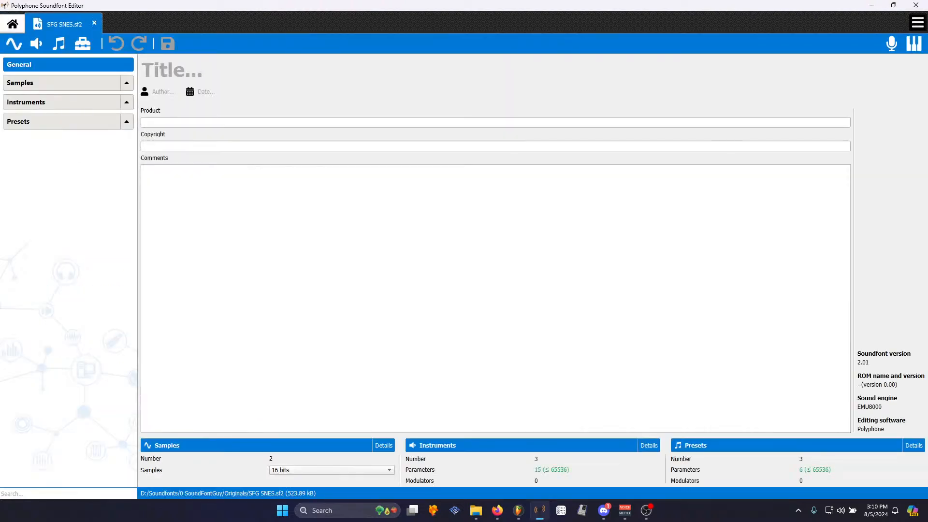
click(197, 316)
click(477, 515)
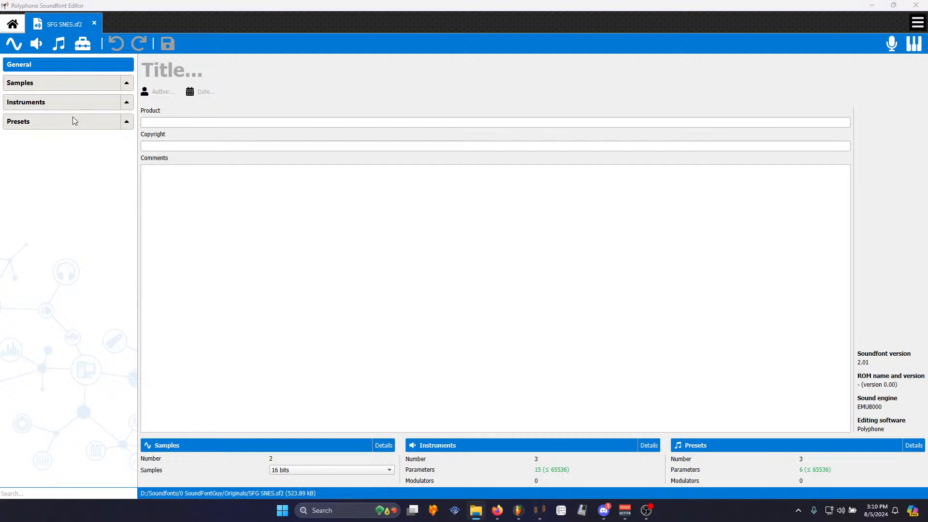
click(130, 83)
drag(53, 186, 76, 103)
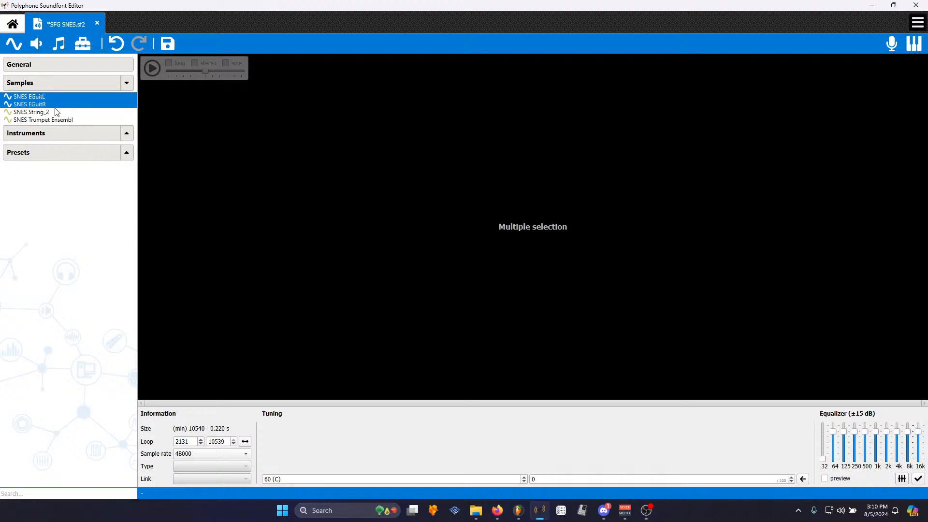
- Delete the imported SNES EGuitL and SNES EGuitR samples
click(57, 112)
click(45, 100)
key(Delete)
key(Delete)
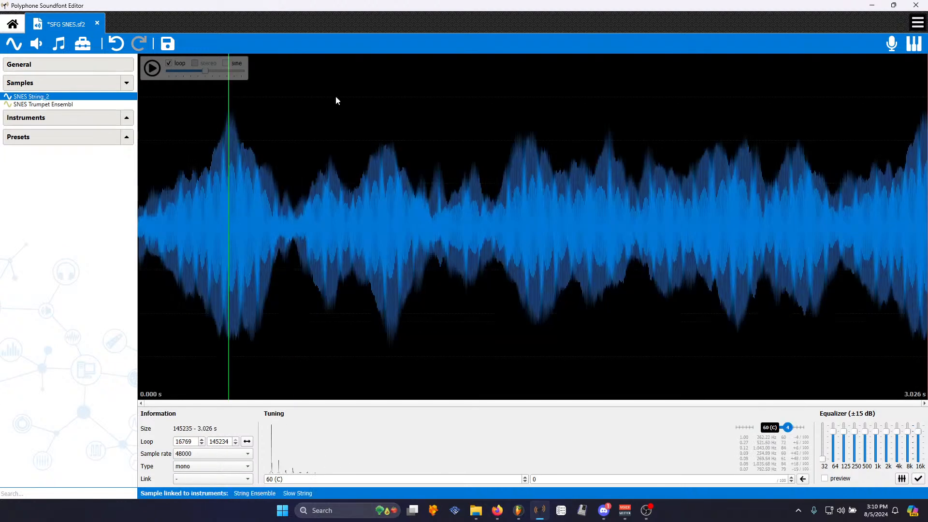
- Add a chipsynth SFC plugin instance to the project
click(917, 4)
click(456, 270)
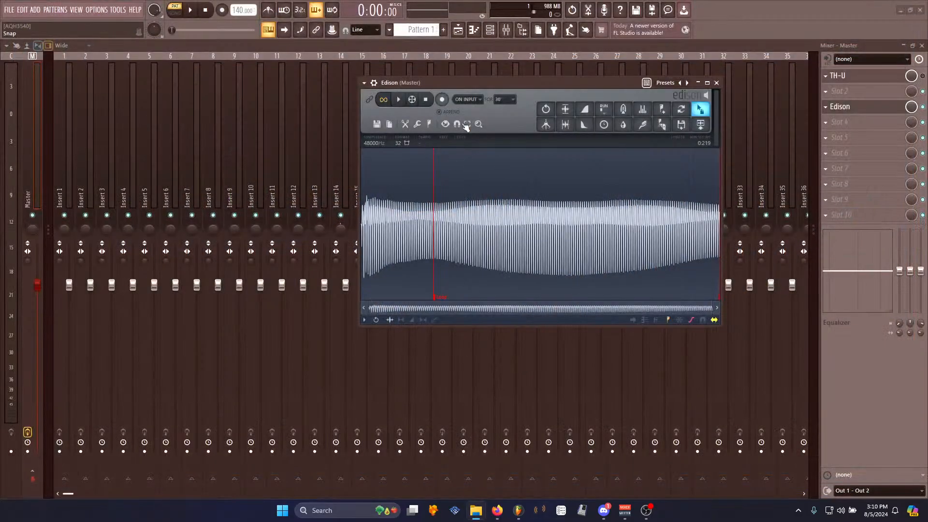
click(35, 9)
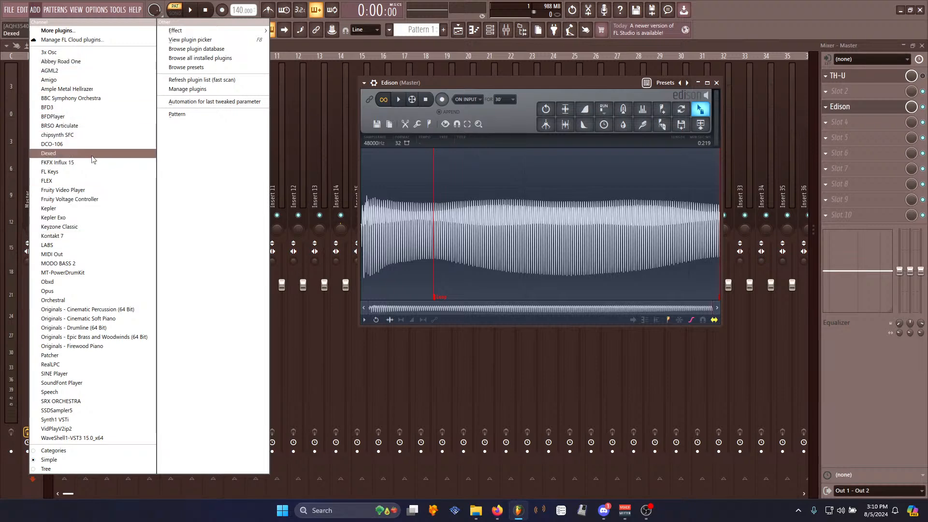
click(60, 135)
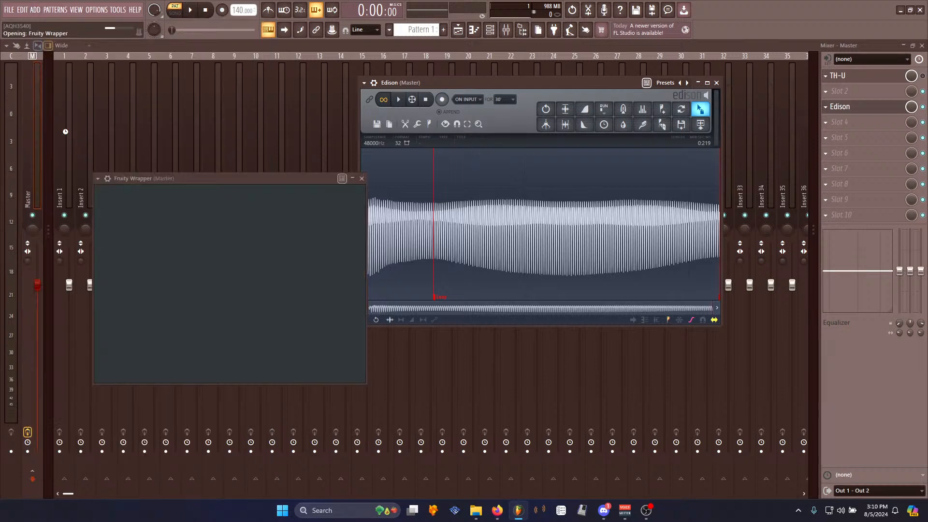
click(36, 10)
mouse_move(97, 10)
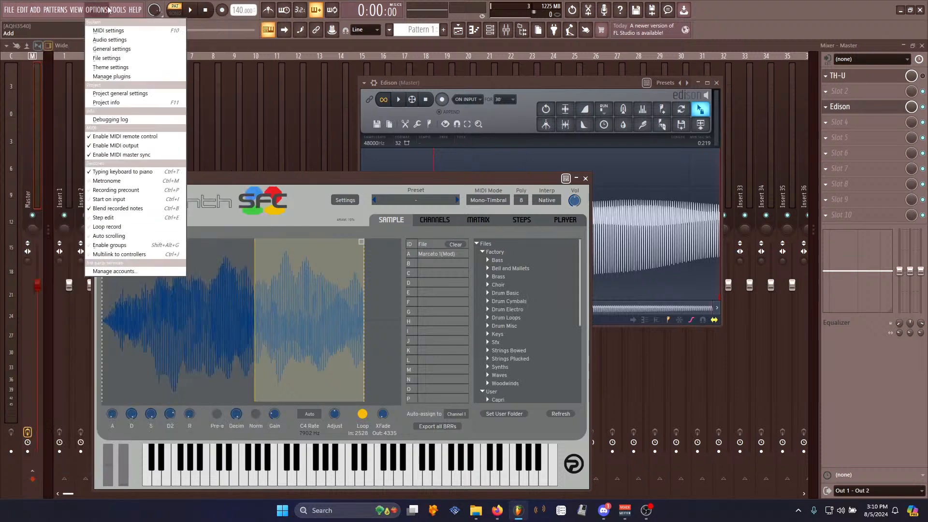
click(111, 32)
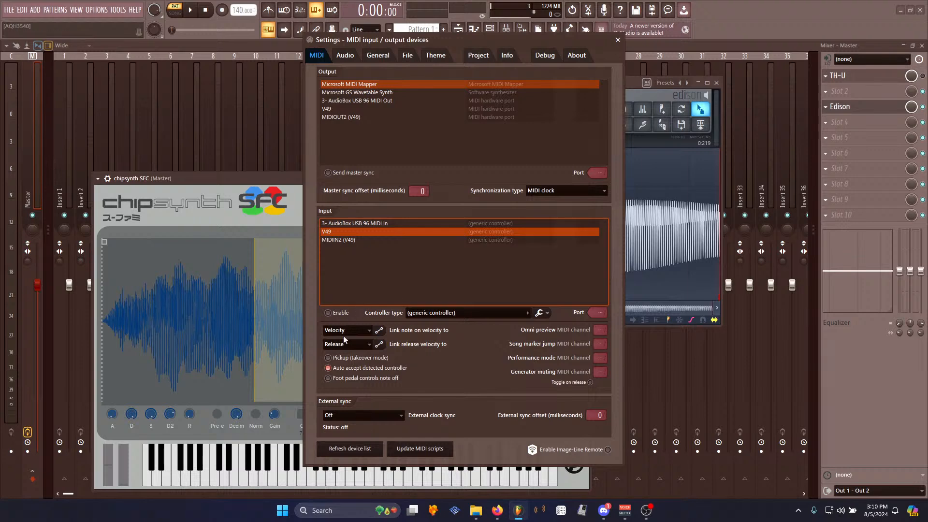
click(618, 40)
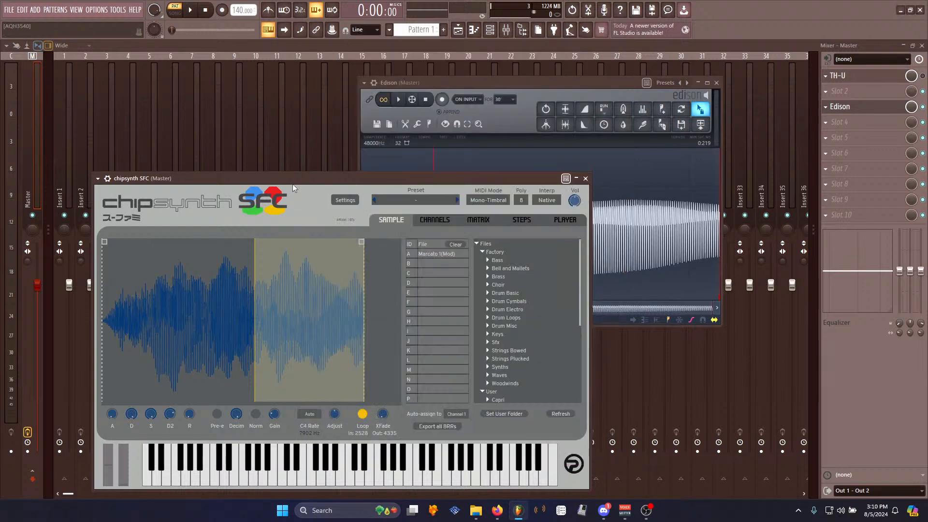
- Load SNES EGuit.wav from the Processed user folder into chipsynth sample slot A
drag(290, 184, 335, 123)
scroll(587, 271, down, 8)
click(541, 256)
drag(444, 120, 477, 68)
click(645, 514)
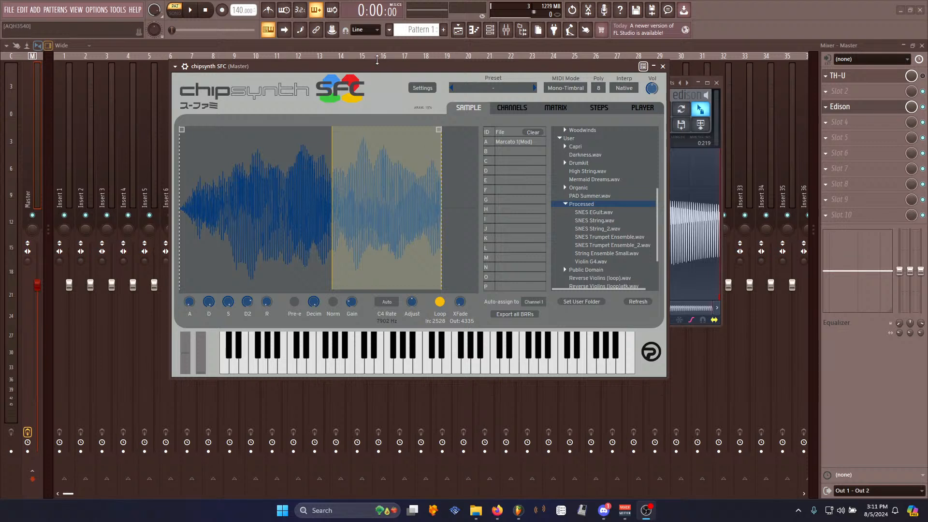
drag(382, 69, 368, 51)
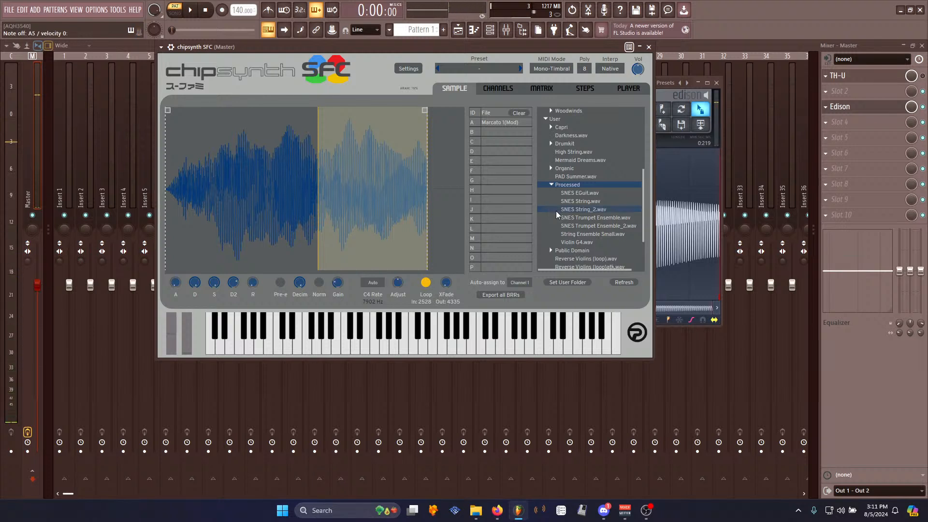
click(596, 192)
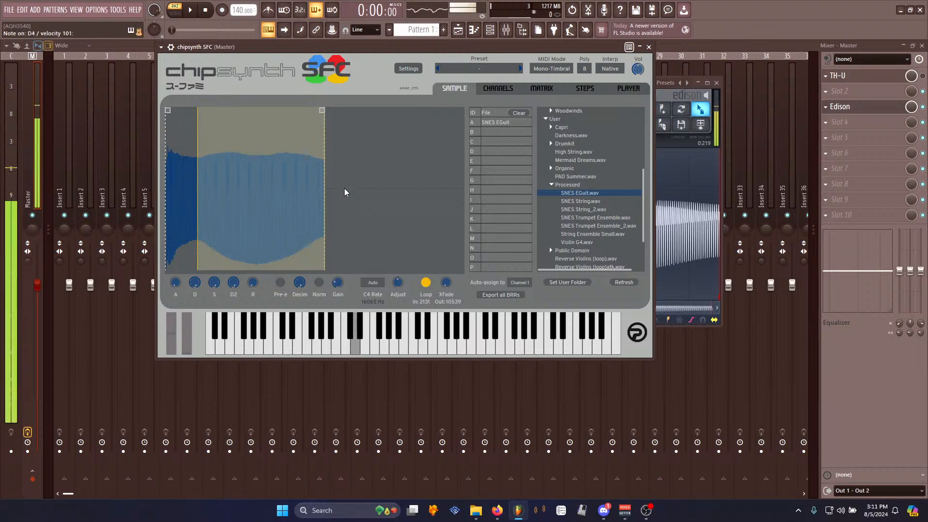
- Lower the Decim knob and audition a few notes on the chipsynth keyboard
drag(300, 282, 301, 312)
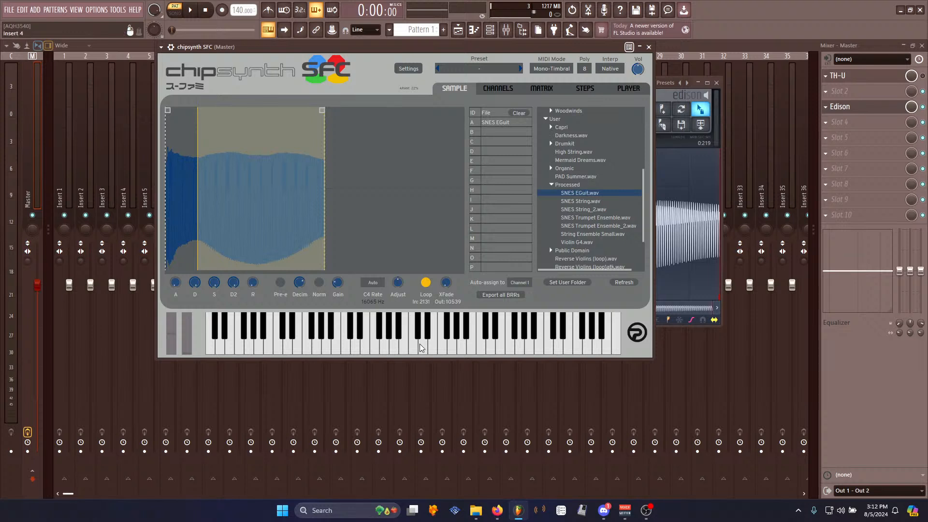
drag(469, 48, 521, 45)
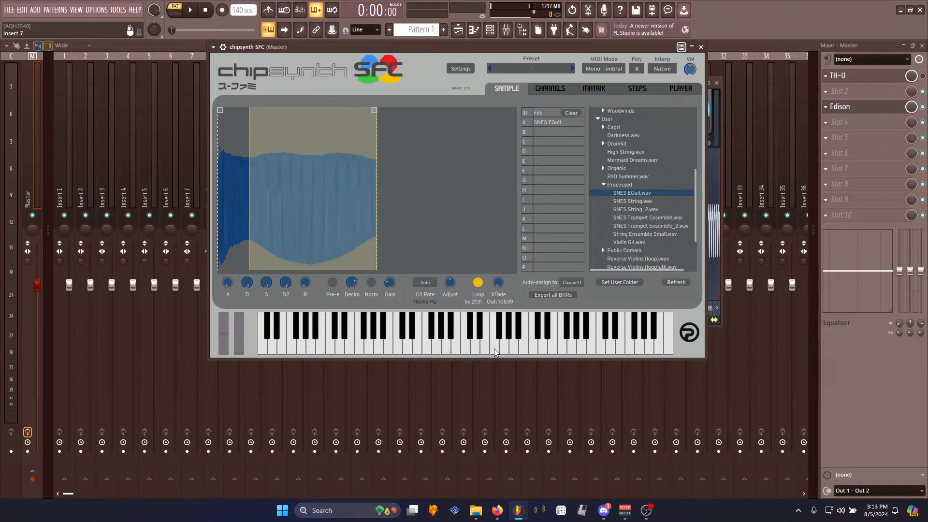
click(489, 333)
click(467, 347)
click(451, 339)
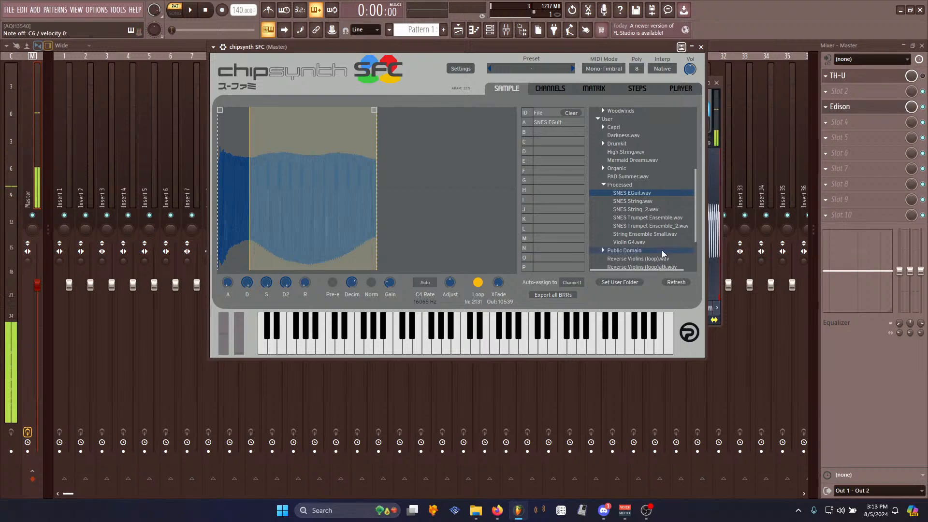
- Record a take of the chipsynth in Edison and delete it
click(869, 113)
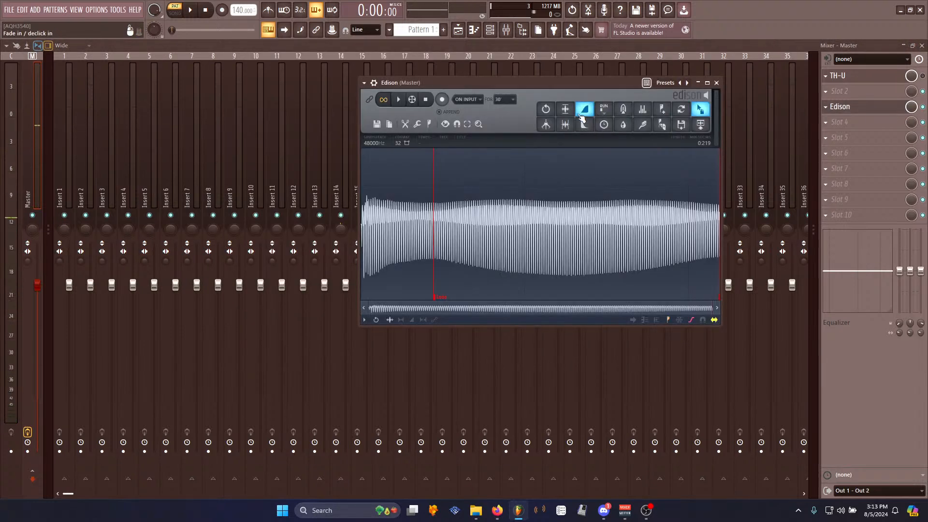
key(ctrl+n)
click(444, 101)
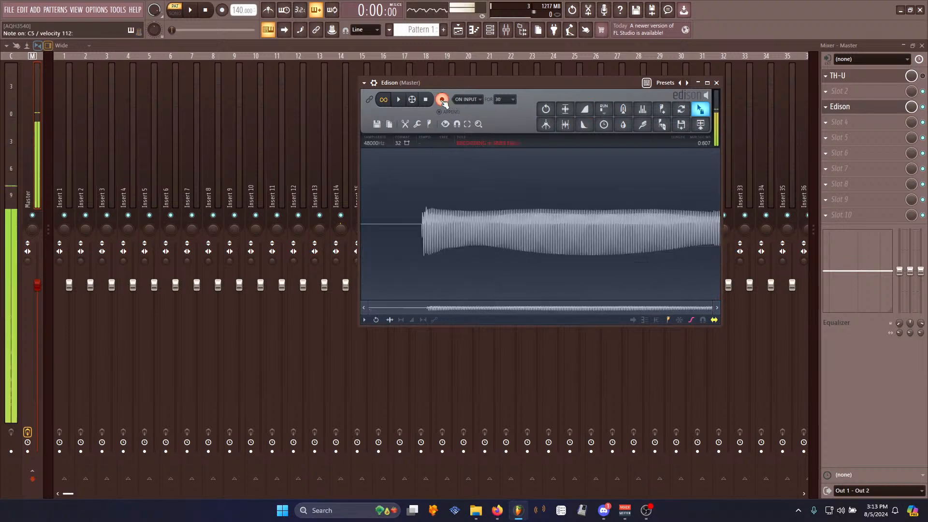
click(425, 100)
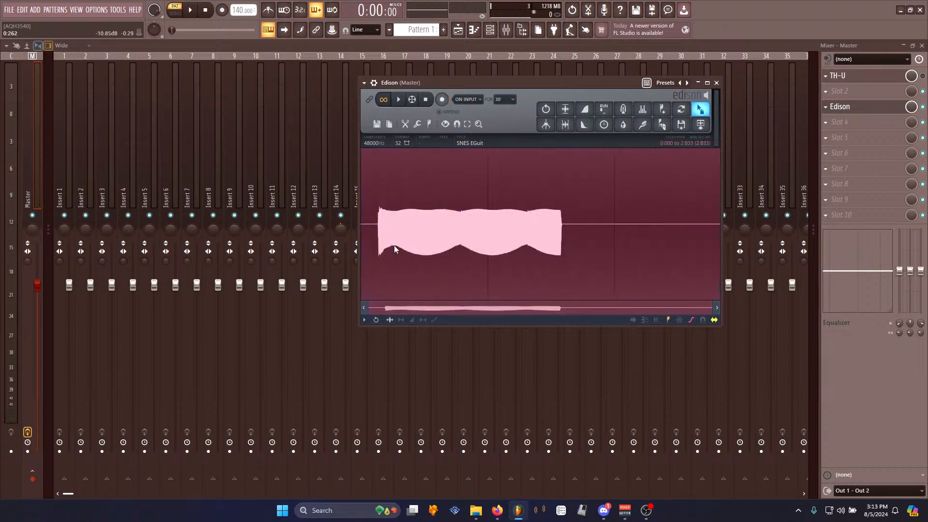
click(398, 99)
key(Delete)
- Open chipsynth SFC from the channel rack and record a new take in Edison
click(490, 30)
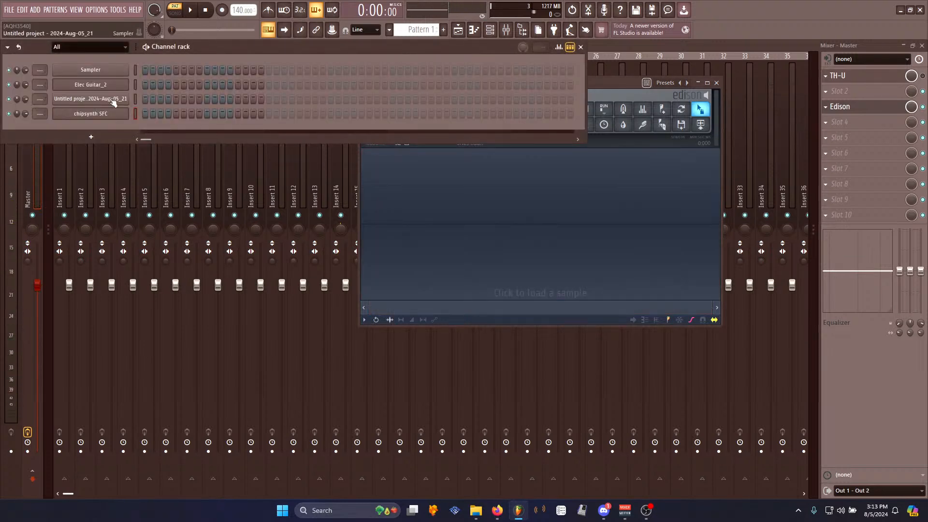
click(99, 114)
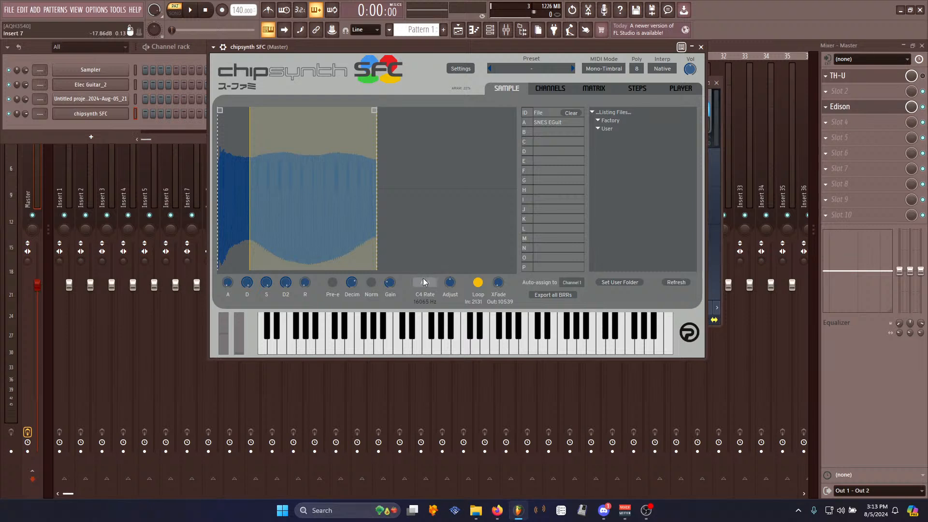
click(718, 207)
click(442, 99)
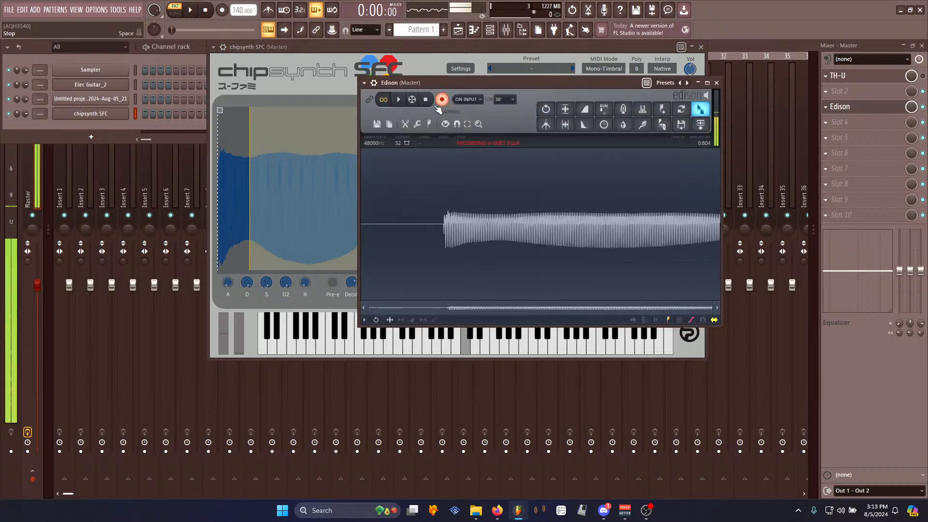
click(427, 101)
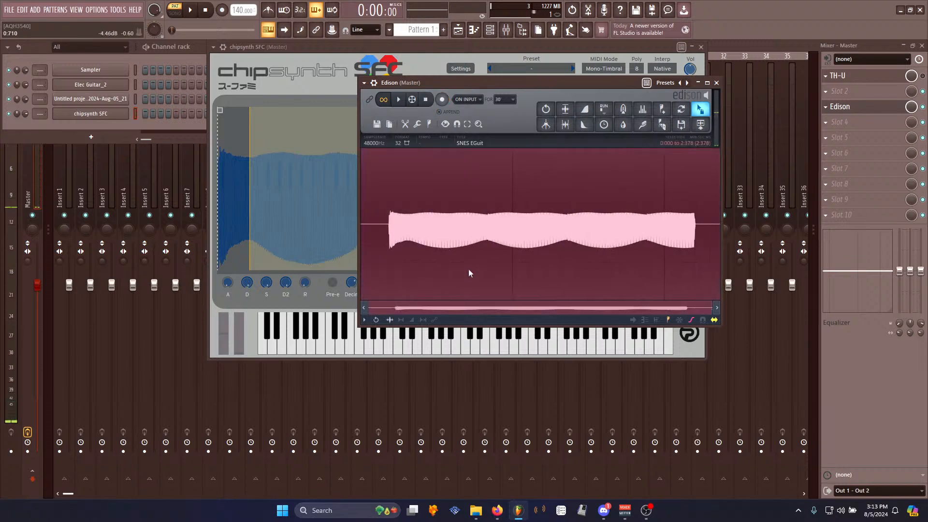
- Zoom into the new recording and set a loop region from about 0.840 to 1.364 seconds
scroll(488, 261, up, 3)
scroll(488, 259, up, 5)
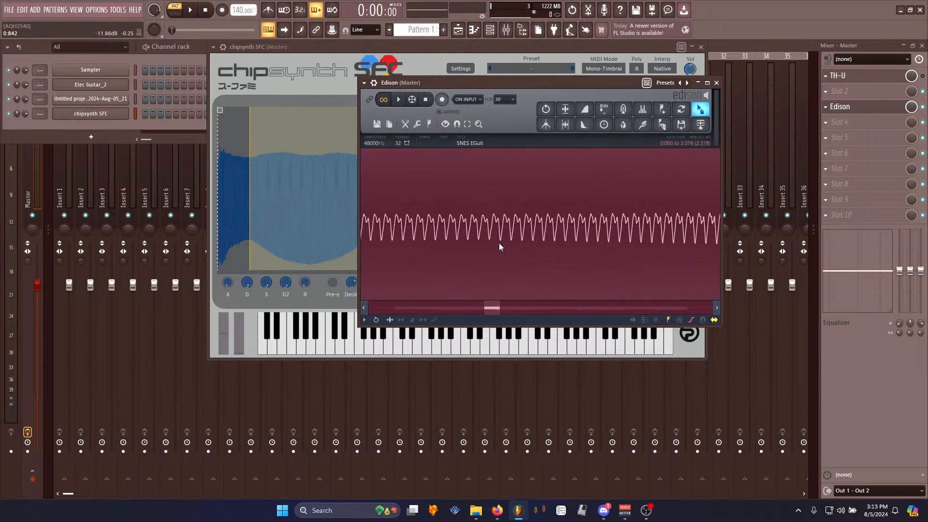
scroll(498, 238, up, 5)
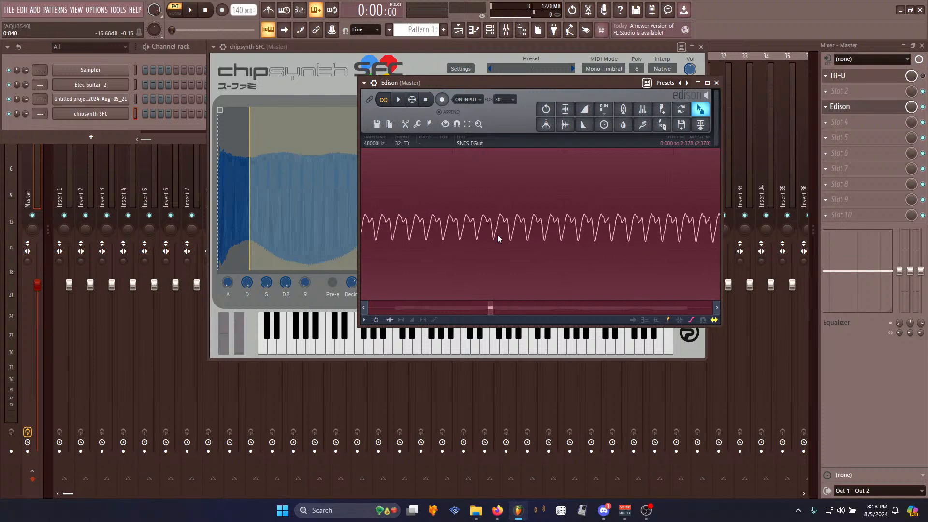
drag(498, 225, 608, 241)
scroll(599, 262, down, 6)
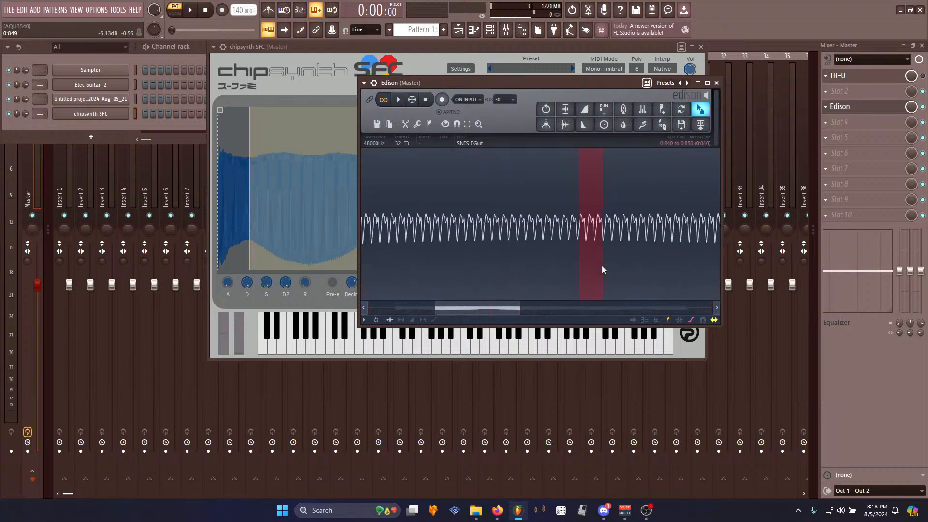
scroll(604, 260, up, 2)
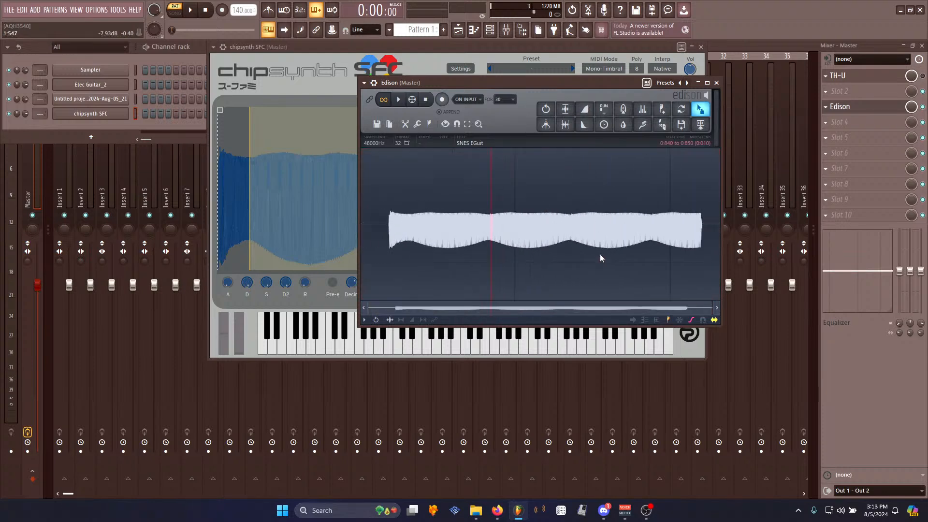
scroll(565, 221, up, 2)
scroll(567, 221, up, 3)
shift+click(572, 225)
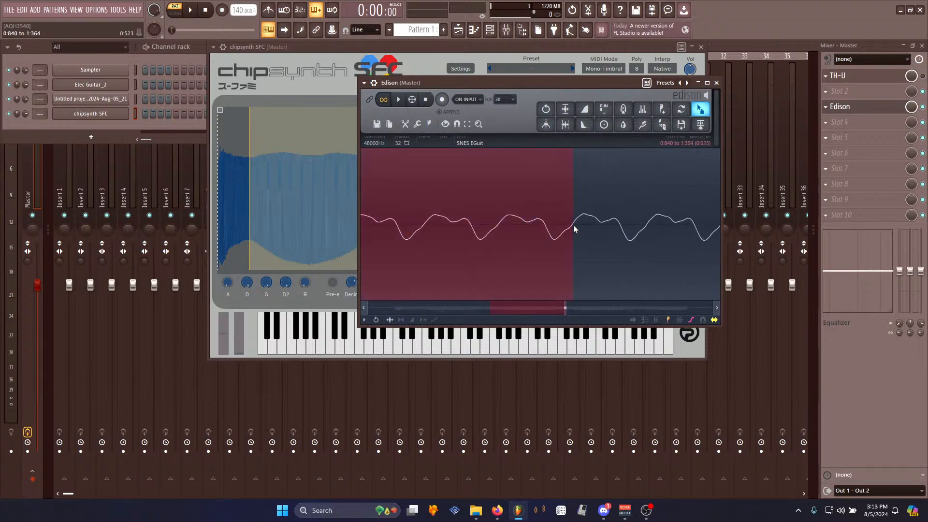
right_click(545, 221)
mouse_move(564, 267)
click(603, 285)
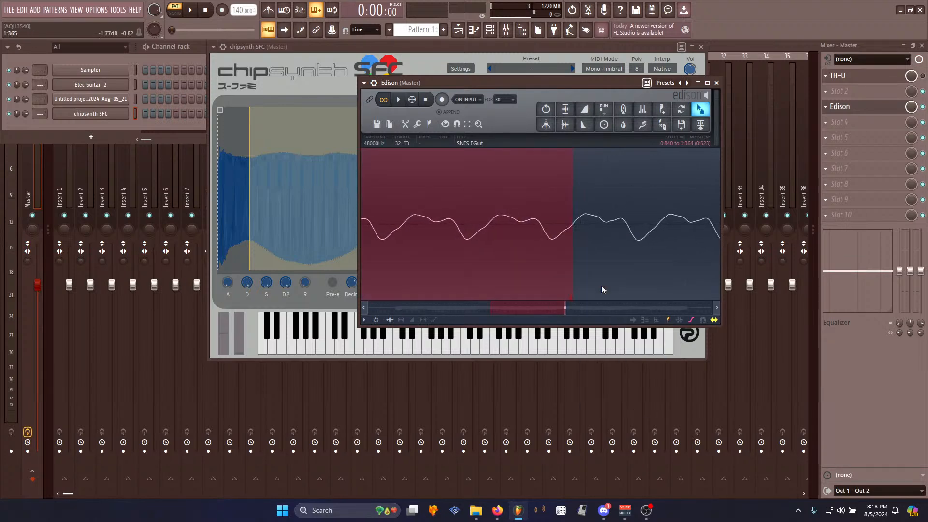
- Audition the looped recording while zooming in and out around the loop points
key(space)
scroll(483, 265, down, 6)
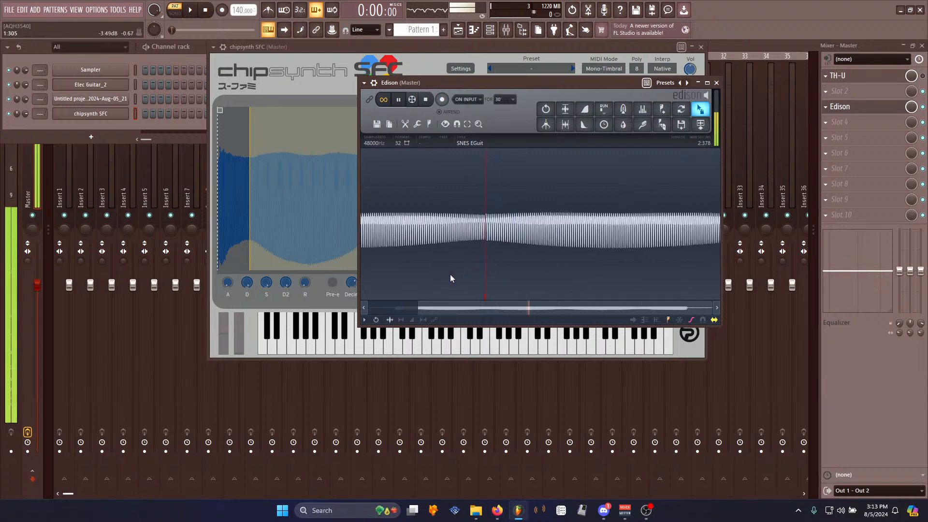
scroll(488, 227, up, 5)
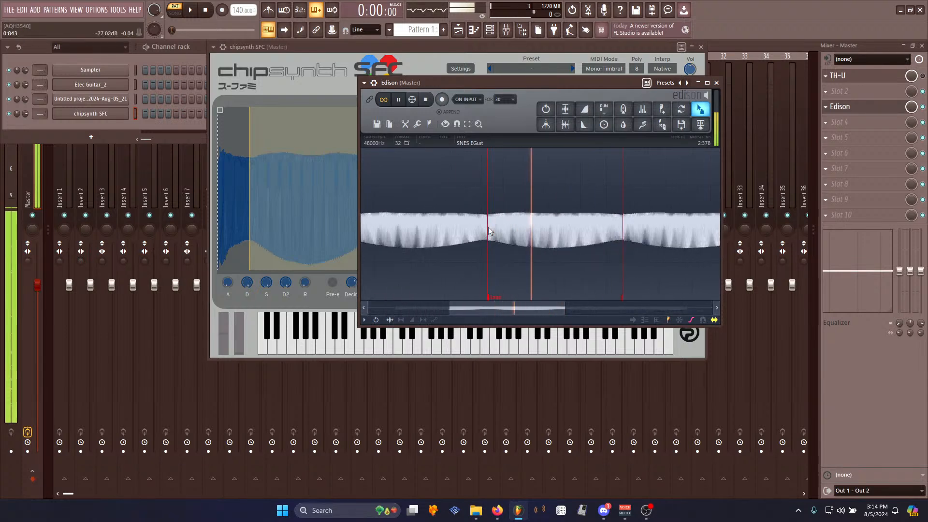
key(space)
scroll(479, 238, up, 10)
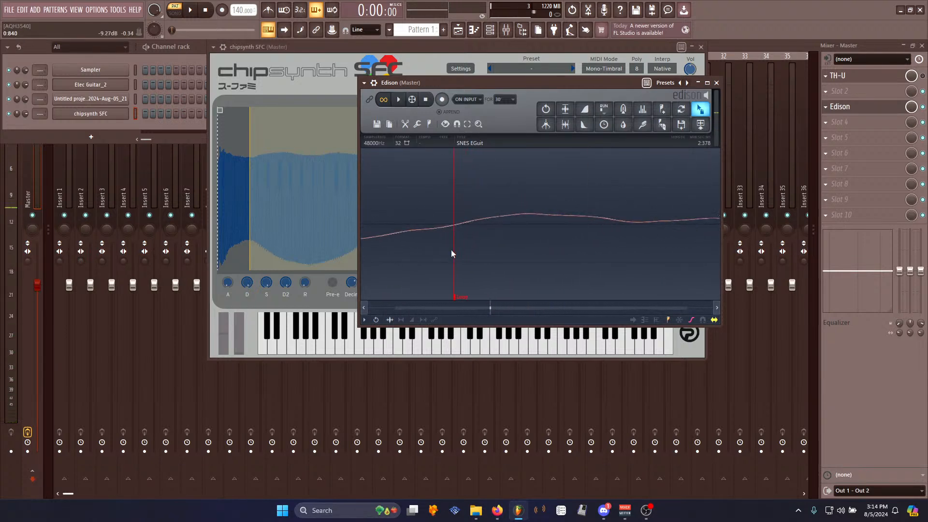
scroll(467, 266, down, 8)
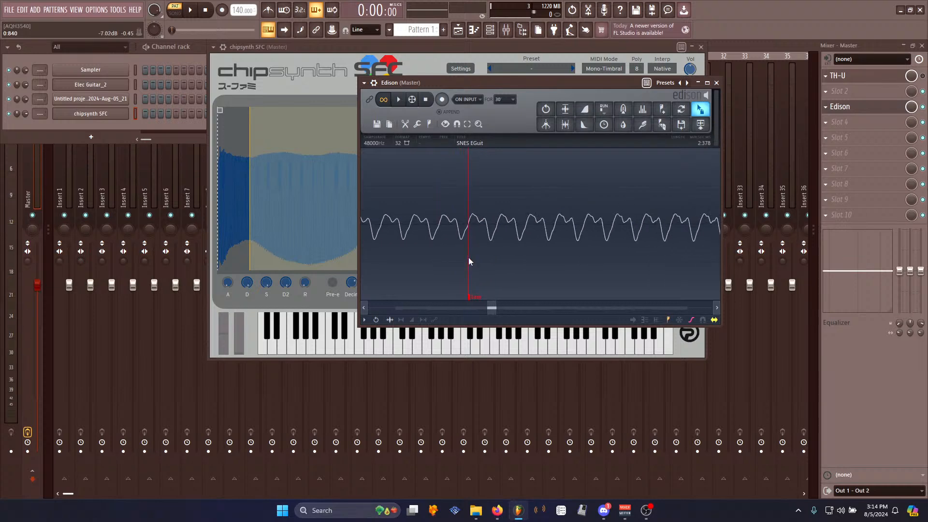
scroll(468, 257, down, 6)
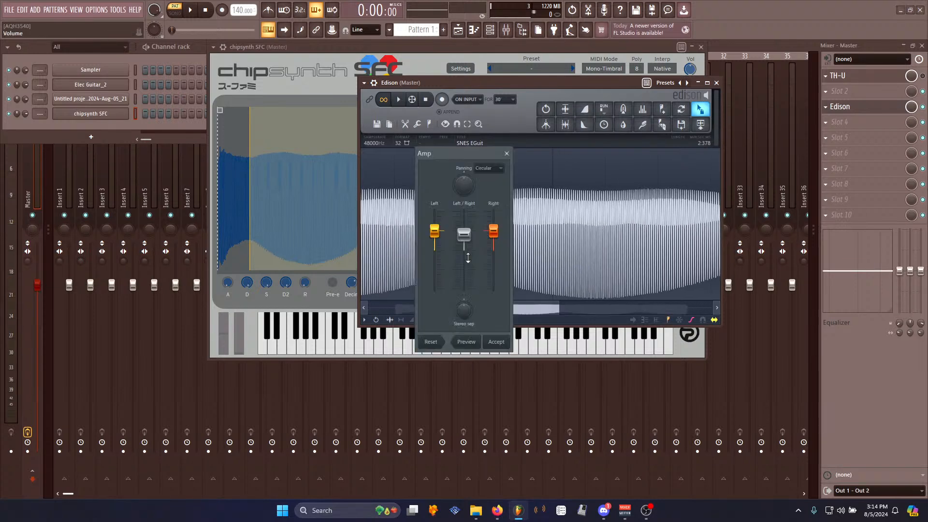
key(space)
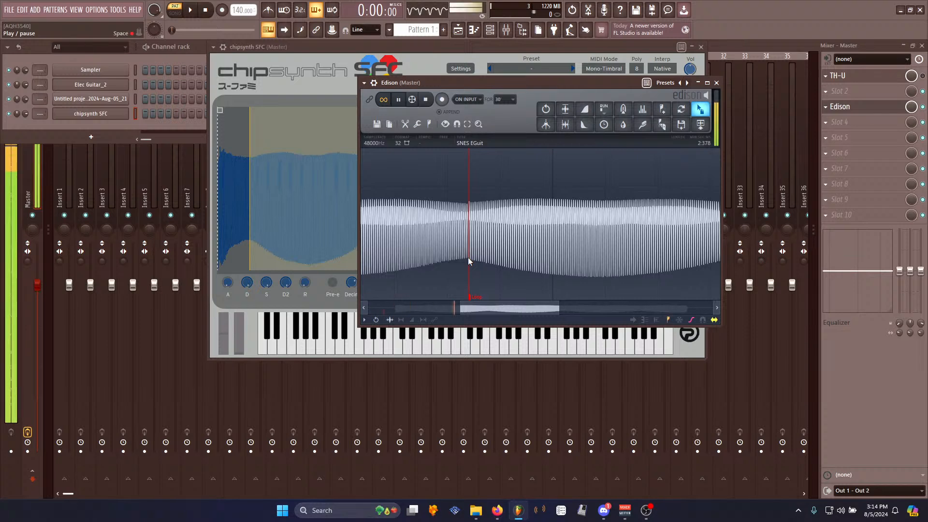
scroll(570, 257, down, 5)
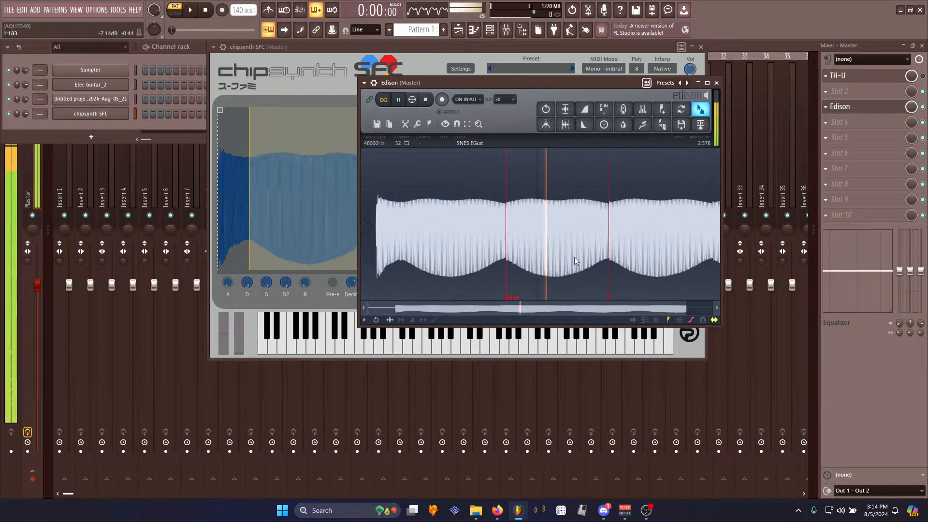
key(space)
scroll(545, 244, up, 10)
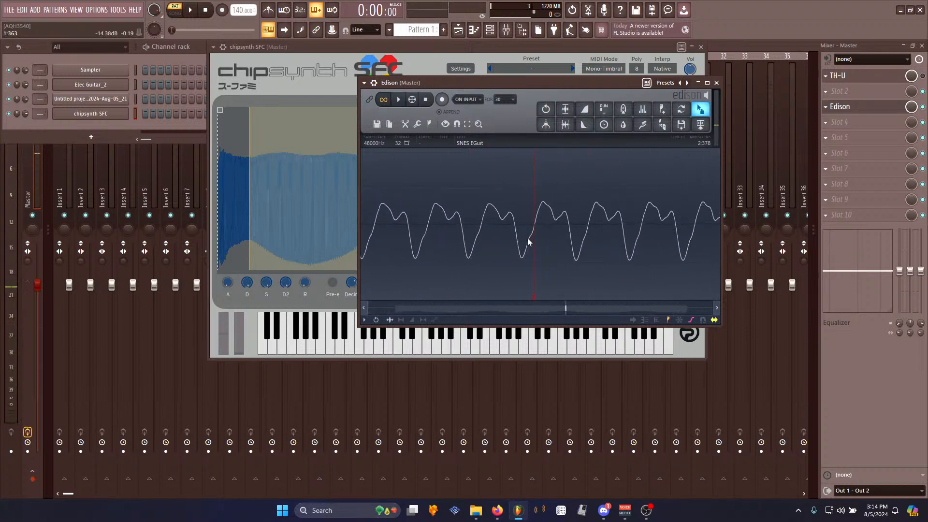
scroll(520, 246, up, 6)
key(space)
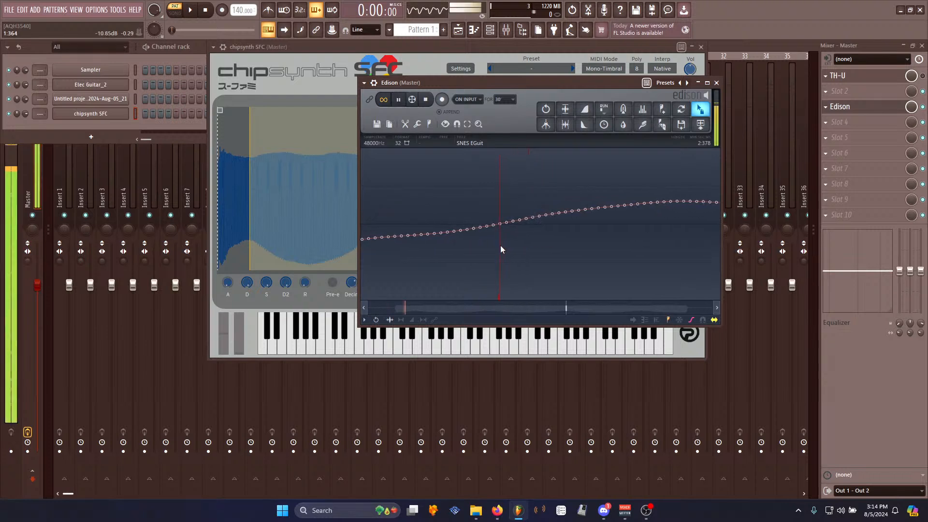
scroll(500, 249, down, 4)
scroll(499, 249, down, 5)
key(space)
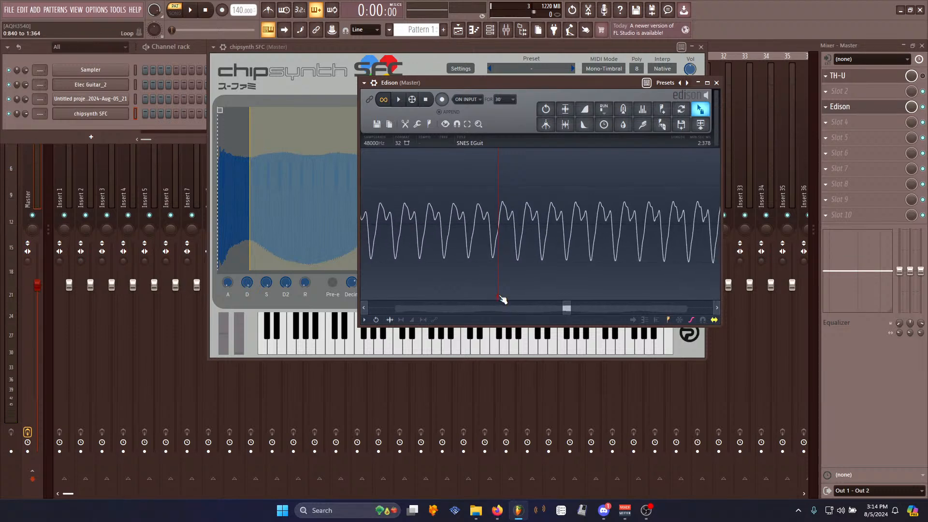
scroll(430, 268, down, 5)
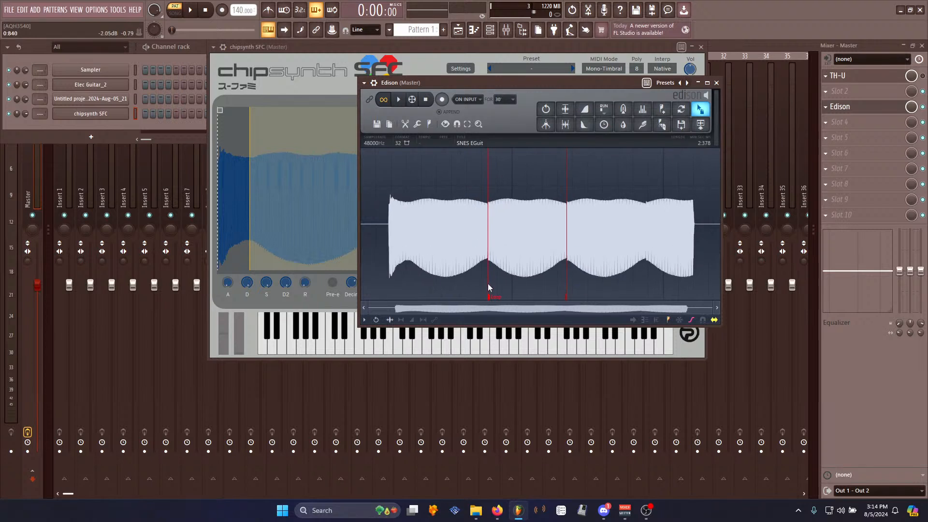
- Reposition the loop start and end markers along the waveform
drag(493, 299, 409, 291)
drag(571, 302, 482, 286)
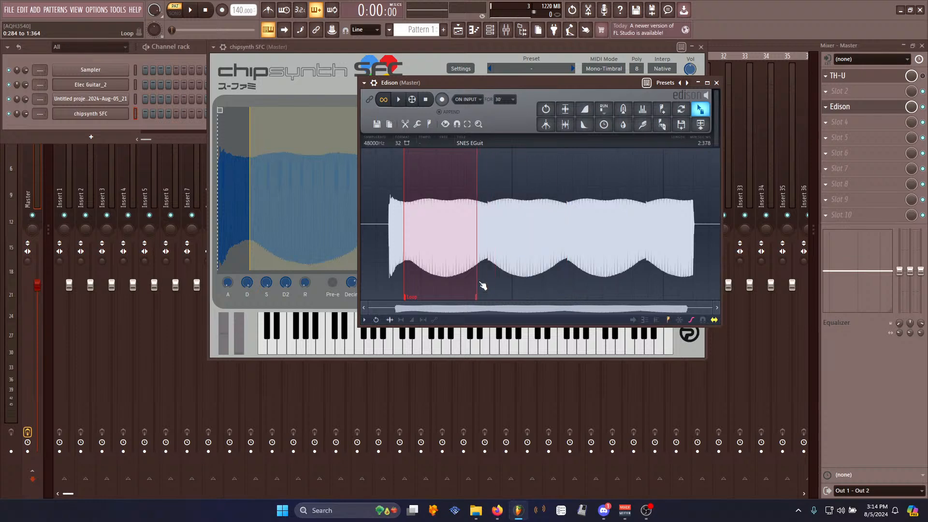
scroll(482, 286, up, 10)
scroll(503, 285, up, 4)
scroll(390, 289, down, 3)
drag(367, 297, 460, 274)
scroll(459, 274, down, 3)
scroll(463, 276, down, 2)
scroll(464, 276, up, 6)
mouse_move(436, 299)
mouse_down()
mouse_move(549, 271)
mouse_move(535, 297)
mouse_up()
scroll(549, 271, up, 4)
scroll(548, 272, up, 4)
scroll(487, 271, down, 8)
- Audition the adjusted loop while zooming into the loop points
key(space)
scroll(439, 251, down, 3)
key(space)
scroll(392, 265, up, 4)
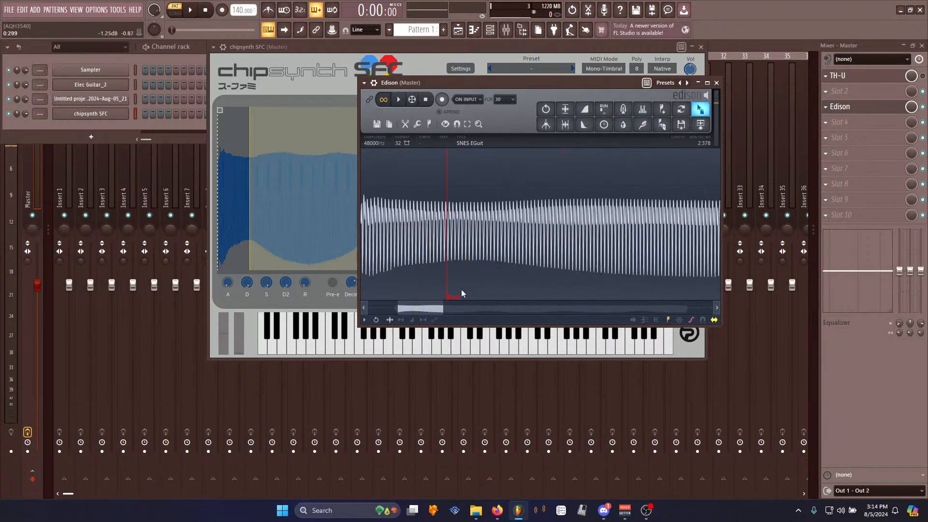
key(space)
scroll(471, 297, up, 4)
scroll(474, 298, up, 3)
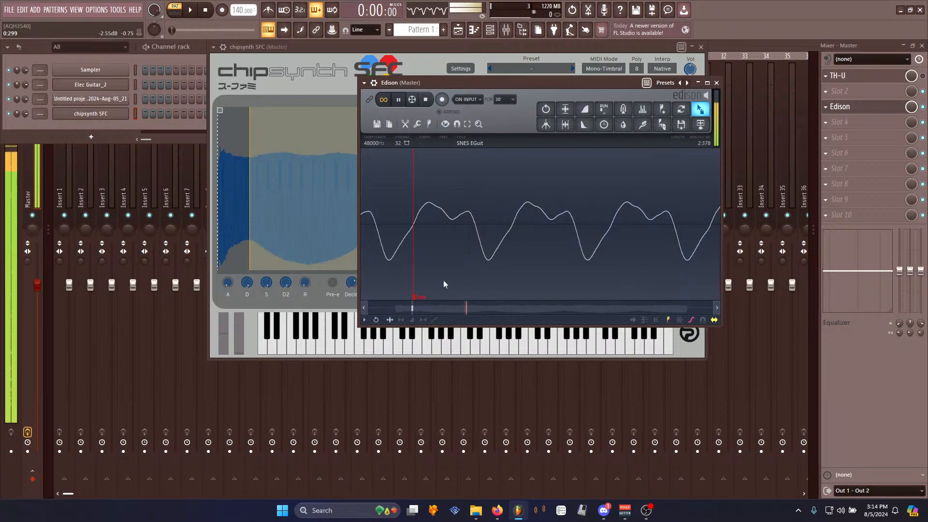
key(space)
scroll(444, 276, down, 6)
- Select the marker-bounded sections of the recording and delete them
double_click(454, 261)
double_click(561, 246)
key(Delete)
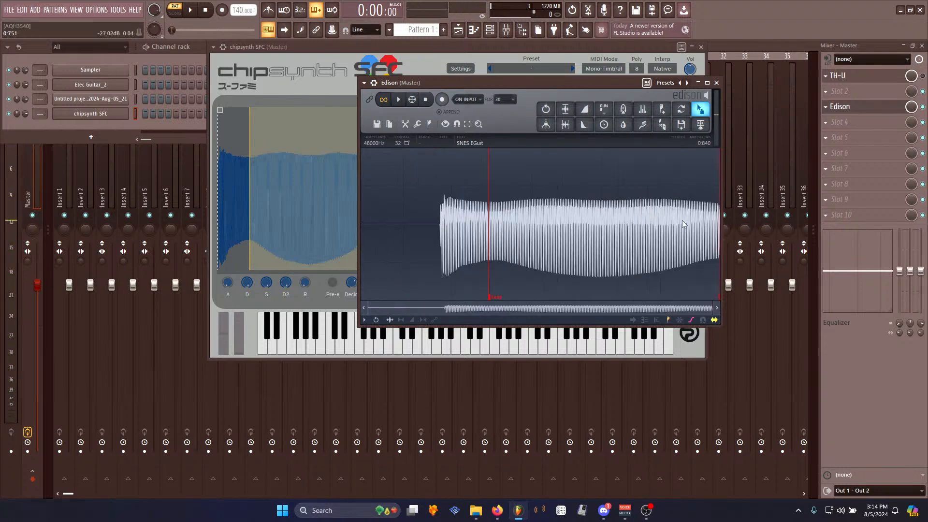
- Select the silence at the start of the recording and delete it
scroll(421, 234, up, 4)
drag(597, 227, 155, 220)
scroll(433, 252, down, 5)
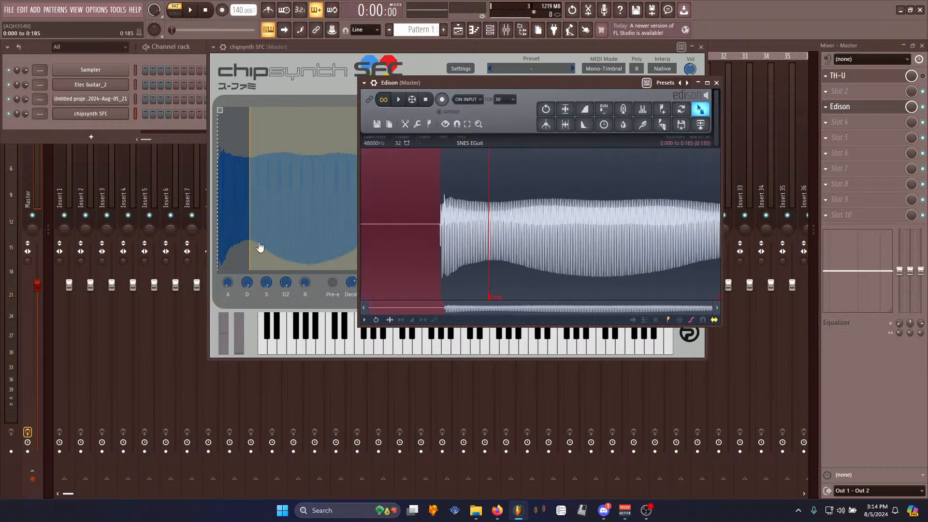
key(Delete)
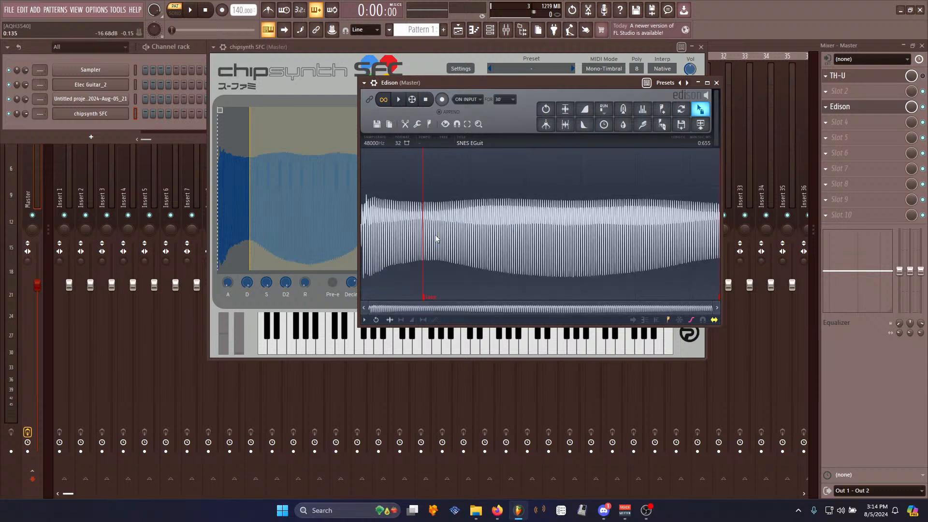
- Save the sample as SNES EGuit_2.wav in the Processed folder
key(ctrl+s)
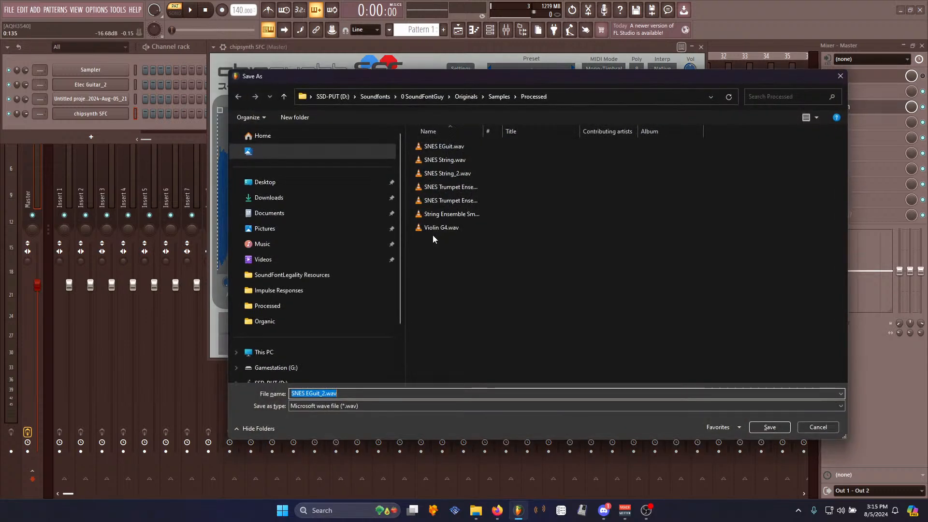
click(761, 427)
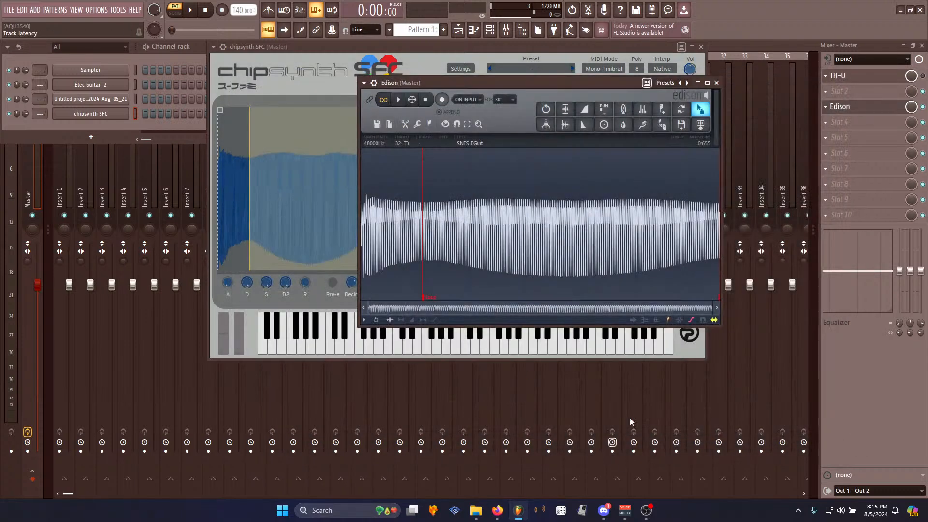
- Disable the V49 MIDI input in the MIDI settings and close the settings window
click(98, 10)
click(104, 22)
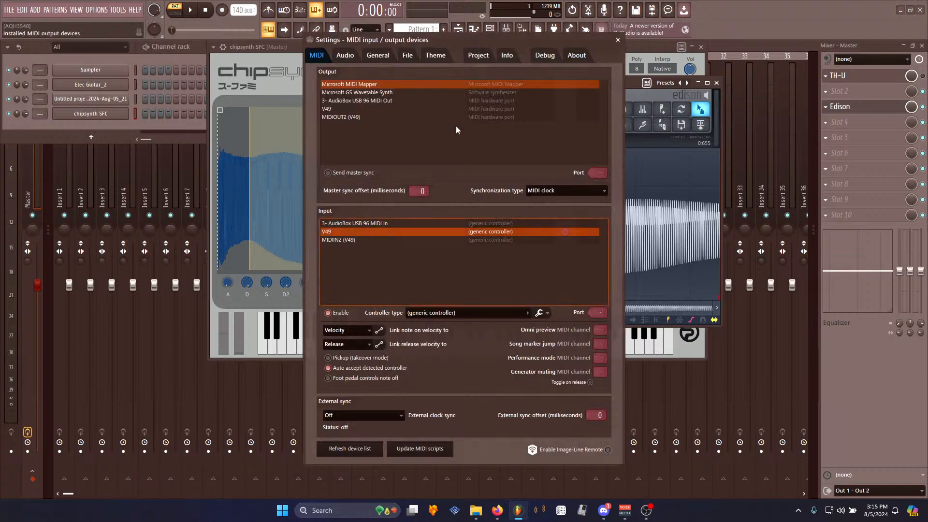
click(328, 313)
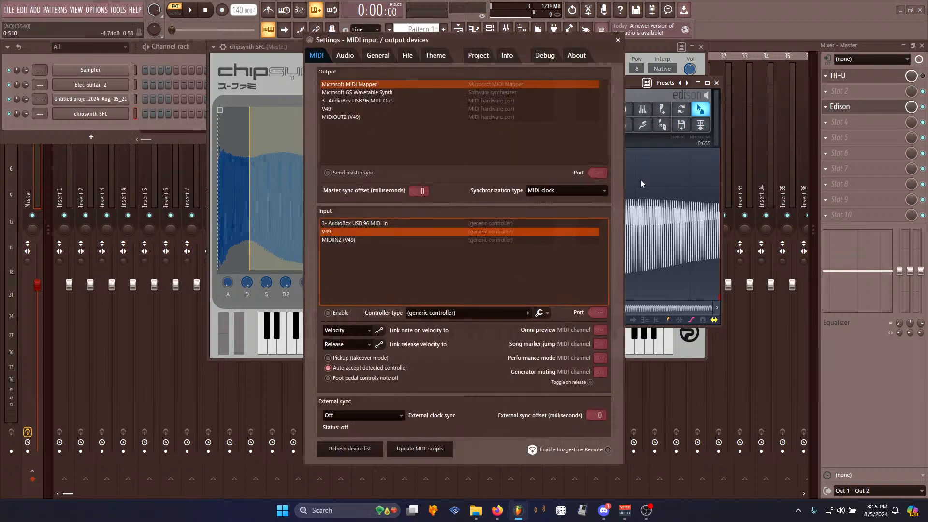
click(618, 40)
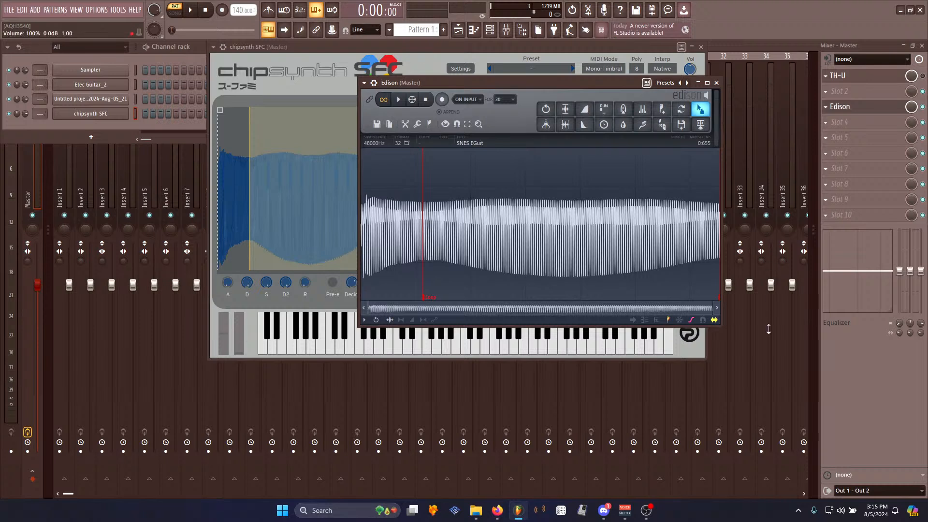
- Open File Explorer
click(478, 511)
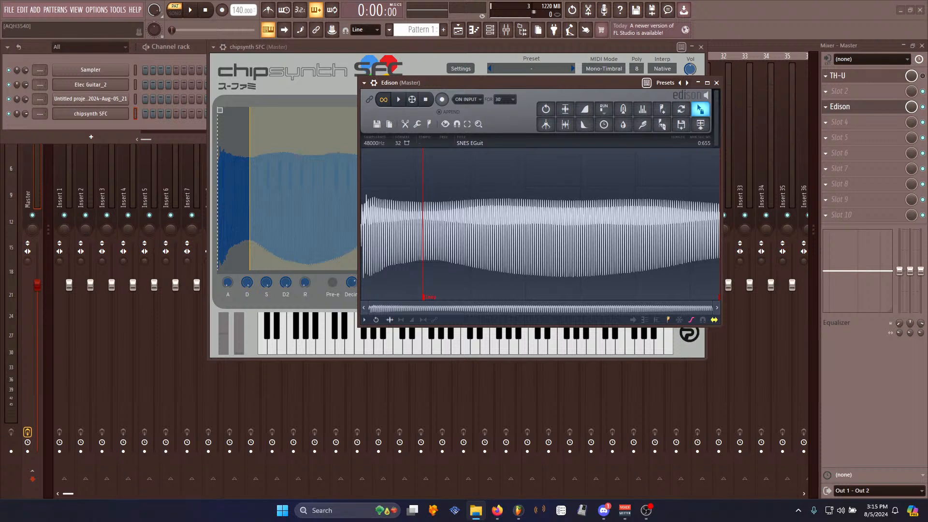
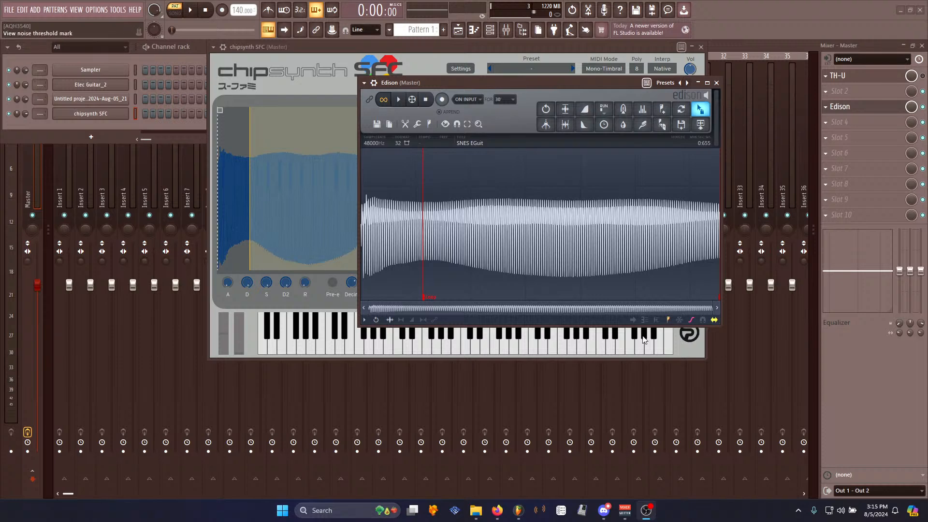
- Import the SNES EGuit_2L and SNES EGuit_2R samples into the SFG SNES soundfont and build an instrument from them
click(532, 511)
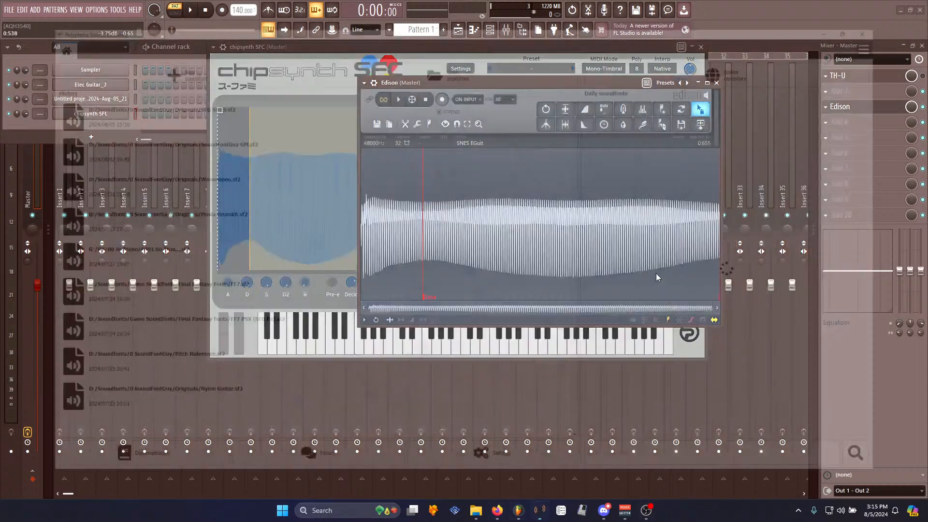
click(234, 92)
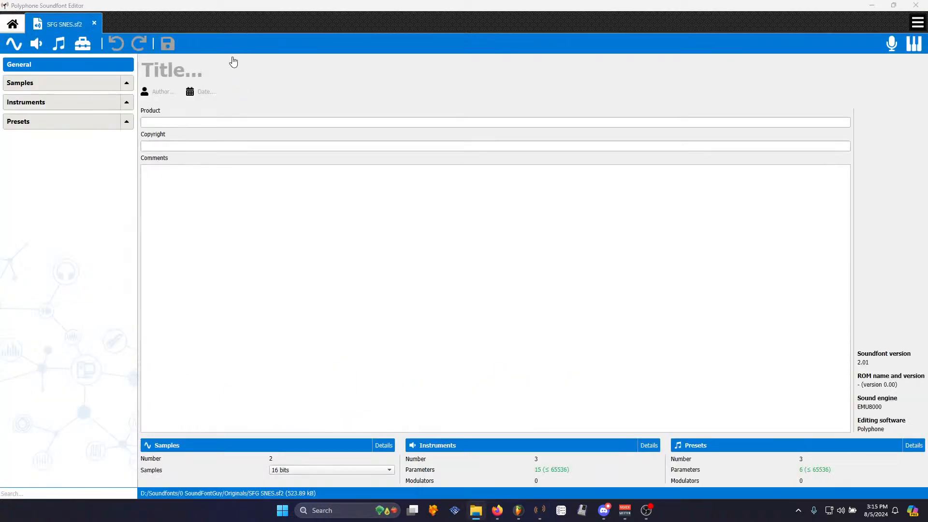
click(126, 84)
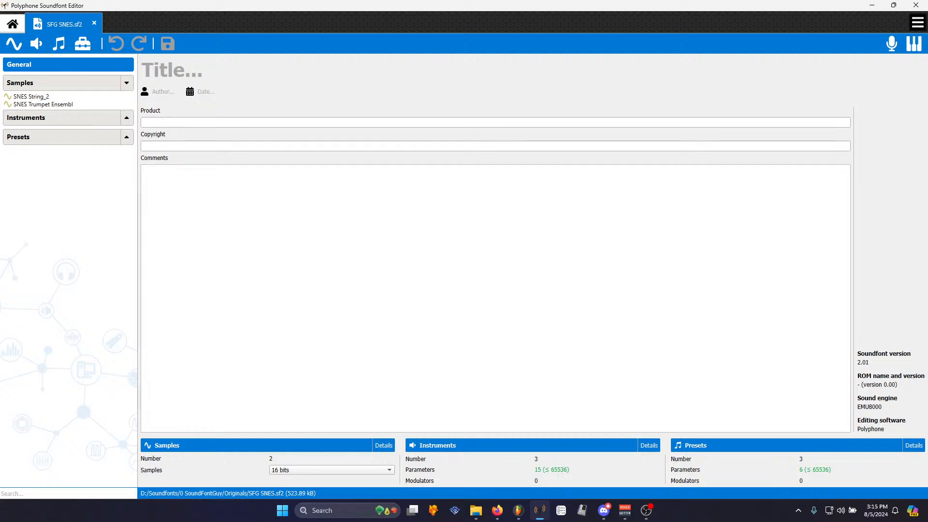
drag(117, 232, 61, 106)
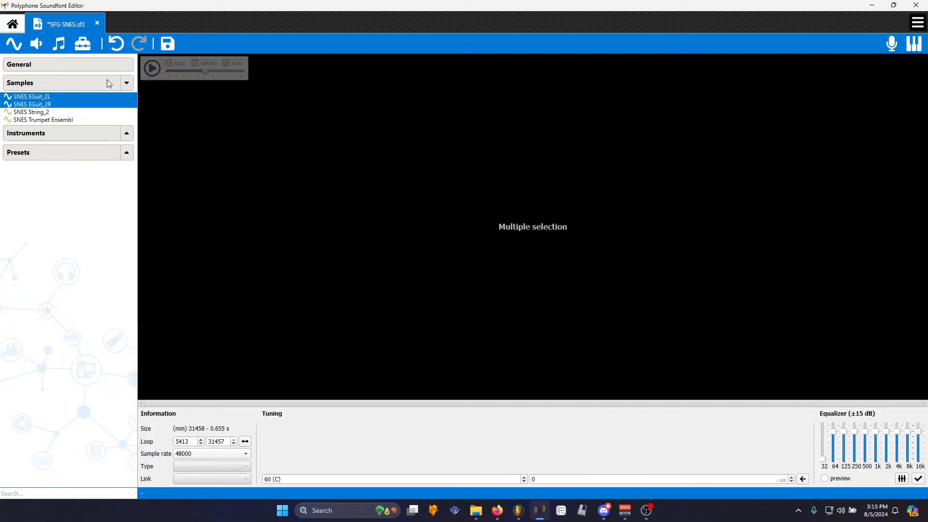
click(38, 49)
click(443, 267)
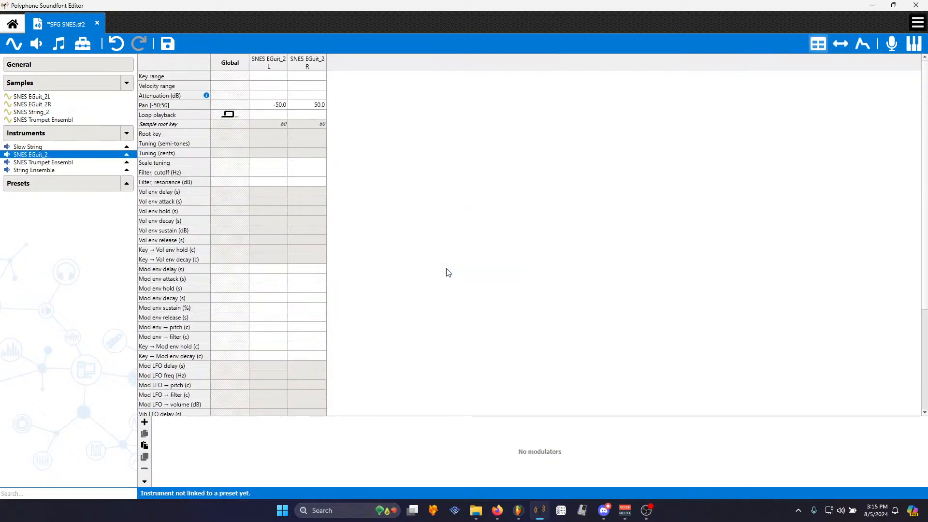
- Review the volume envelope parameters of each existing instrument in turn
click(49, 163)
click(52, 155)
key(Up)
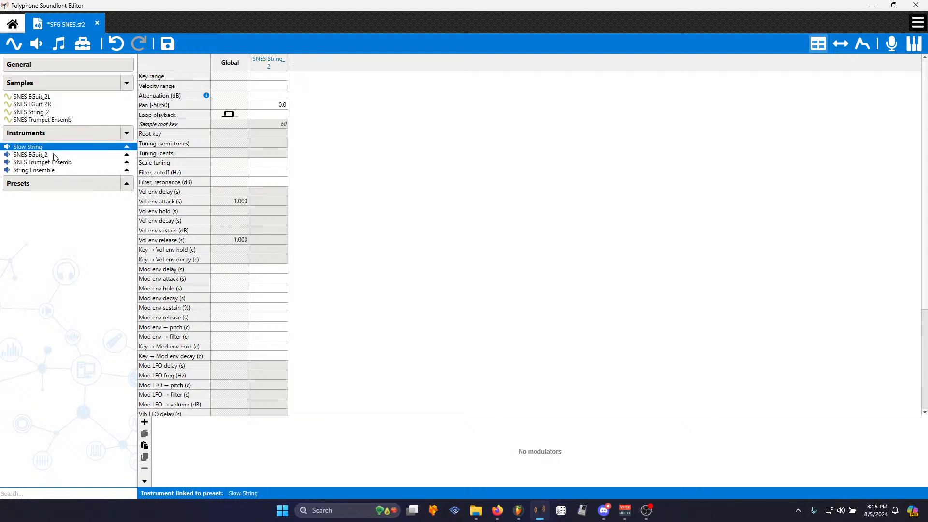
click(55, 155)
click(56, 164)
click(57, 171)
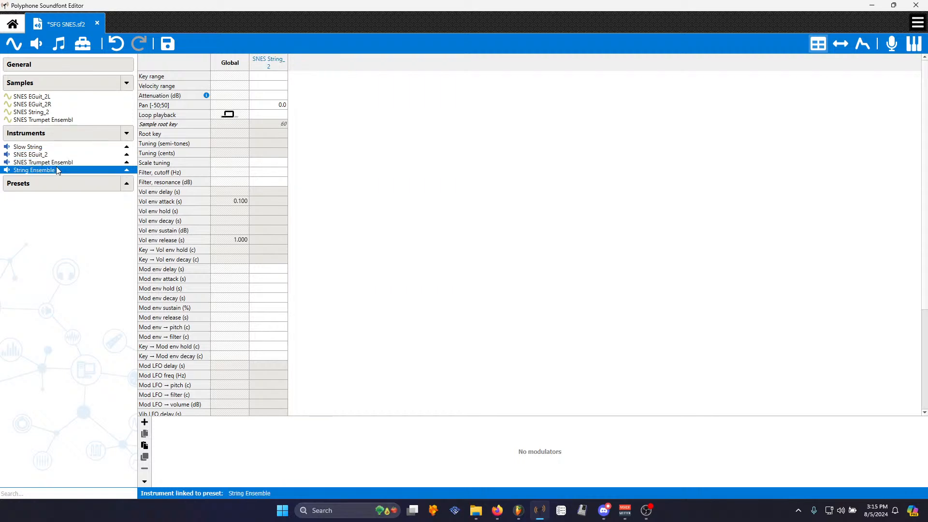
mouse_move(522, 510)
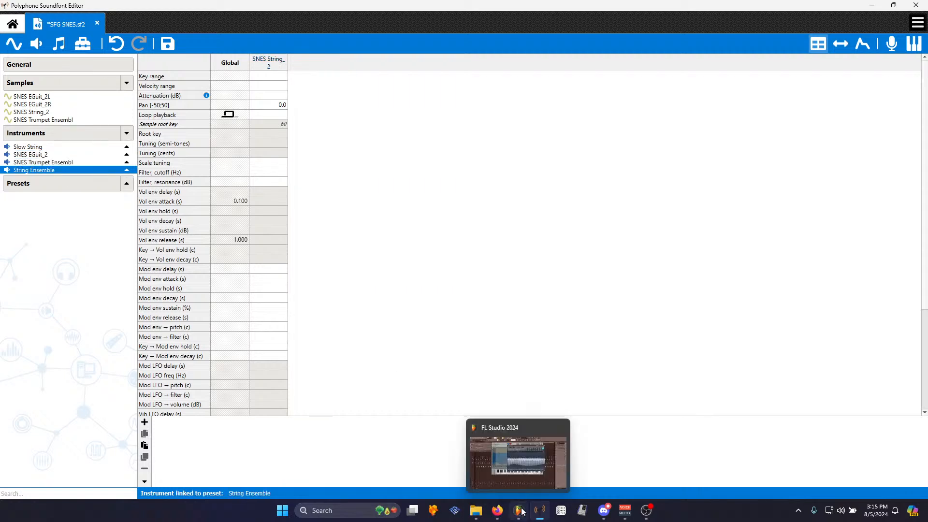
click(518, 461)
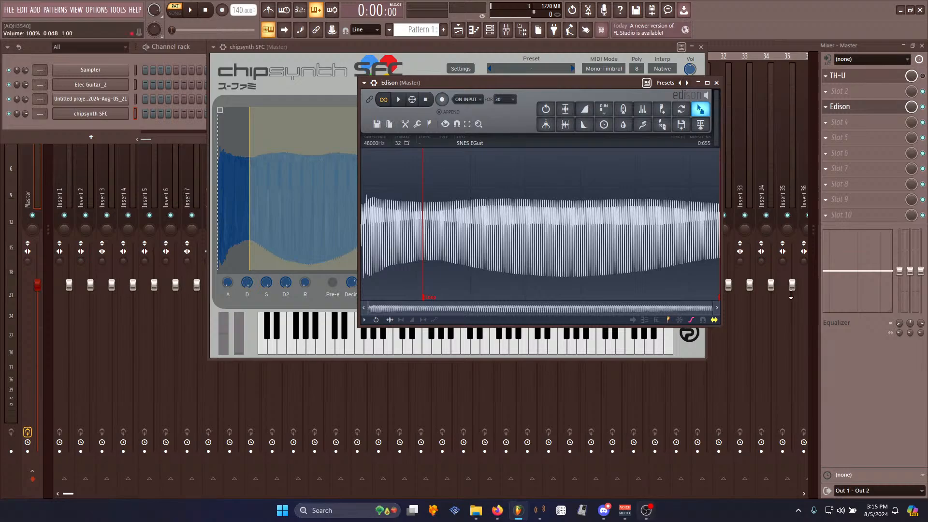
click(901, 9)
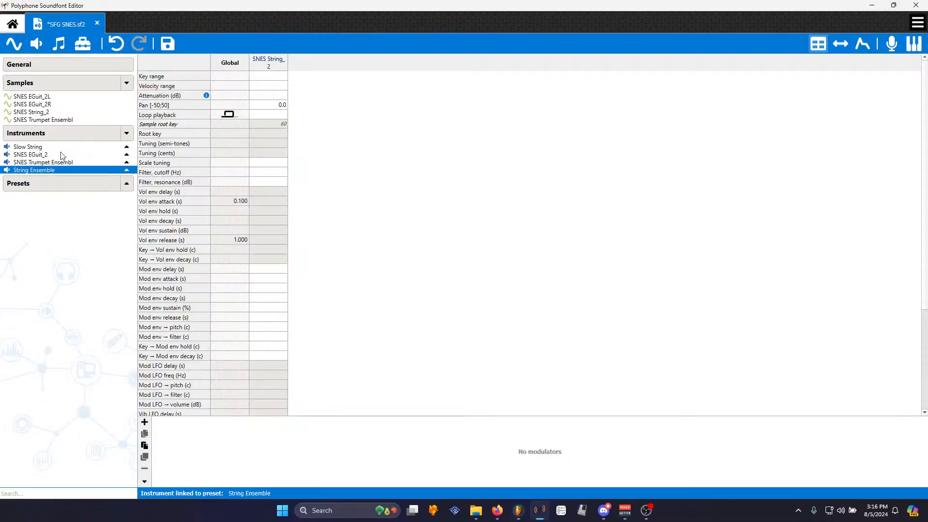
- Set the SNES EGuit_2 instrument's global volume envelope release to 0.1 s, sustain to 100 dB and decay to 14 s
click(31, 154)
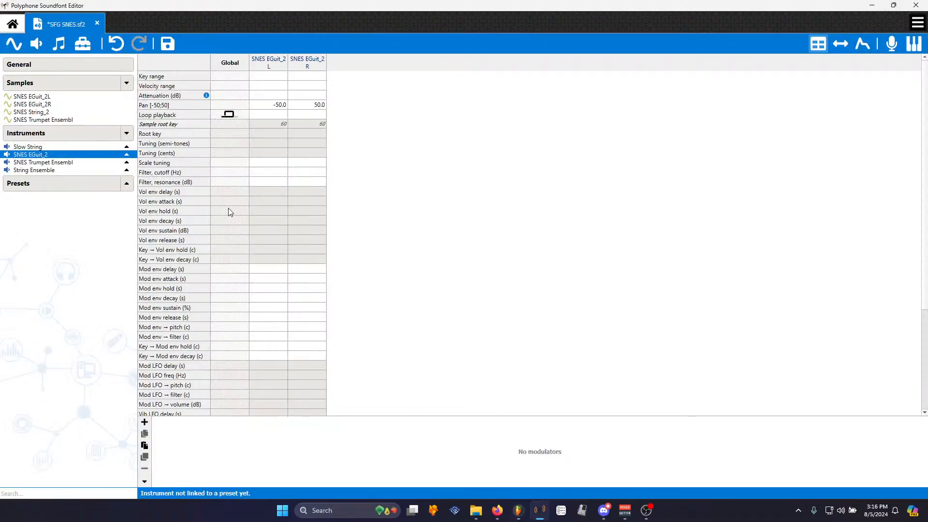
click(219, 240)
text(0.1)
key(Up)
text(100)
click(242, 223)
text(14)
key(Return)
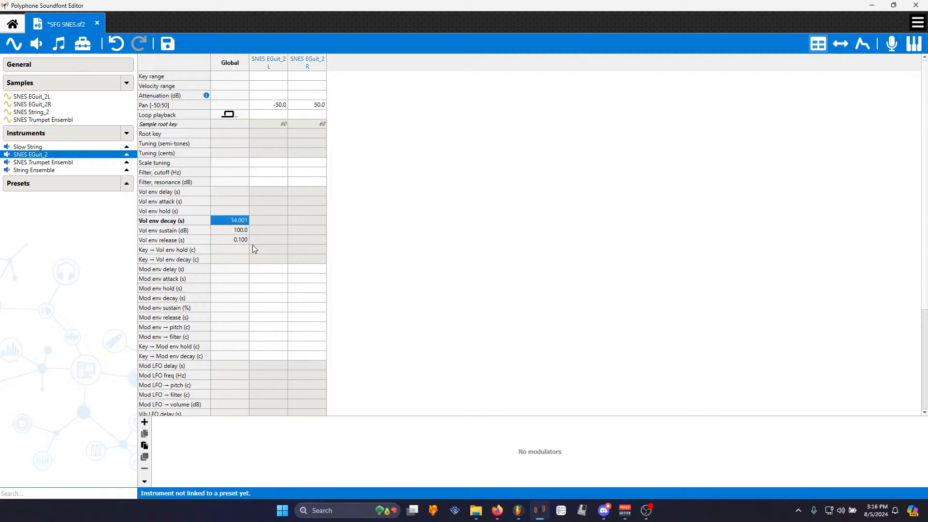
- Change the SNES EGuit_2 instrument's global volume envelope decay to 7.001 s
text(10)
key(Return)
text(7.001)
key(Return)
key(alt+Tab)
key(alt+Tab)
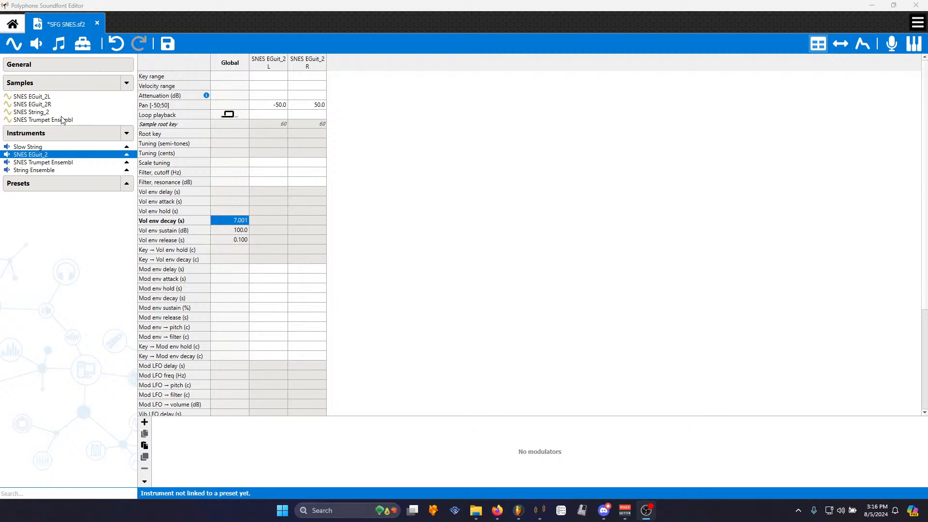
- Create a new preset named SNES EGuit_2 linked to the selected instrument
click(61, 45)
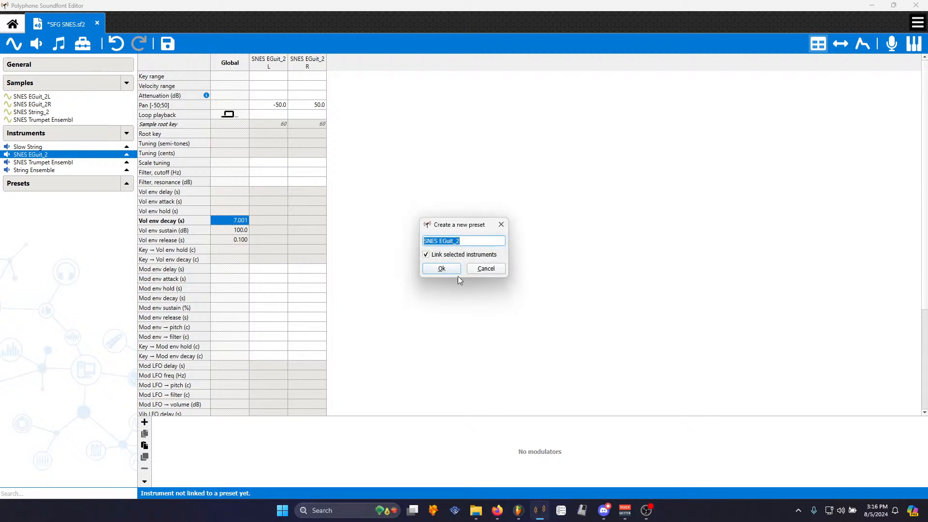
click(451, 270)
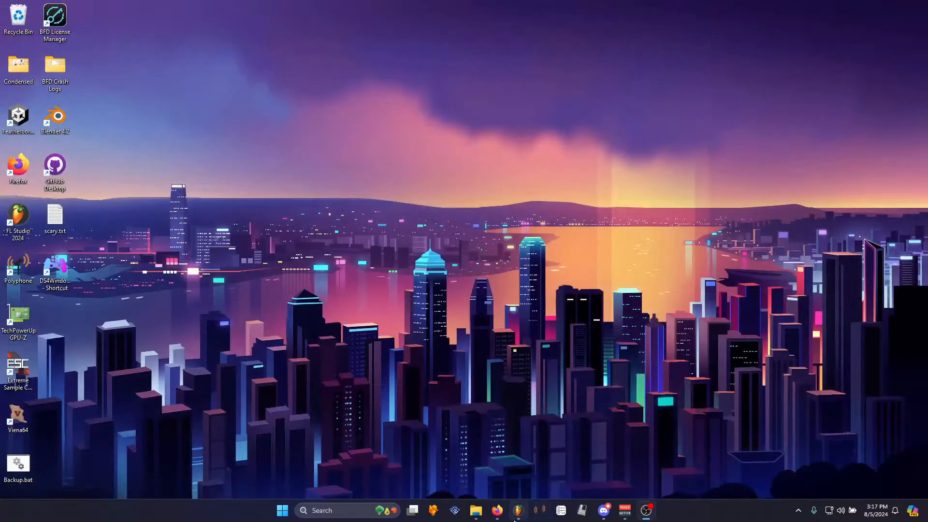
- Switch to FL Studio and open the MIDI input/output settings, then close them
click(517, 517)
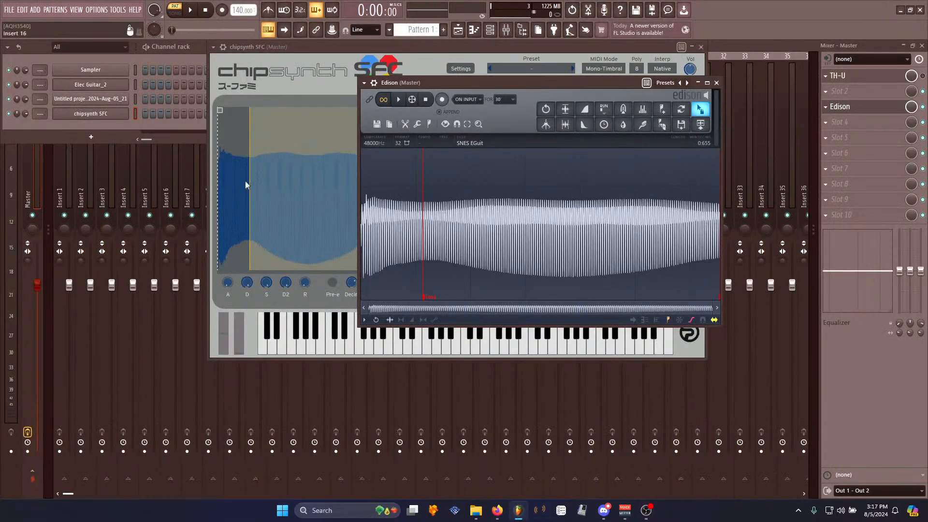
click(97, 10)
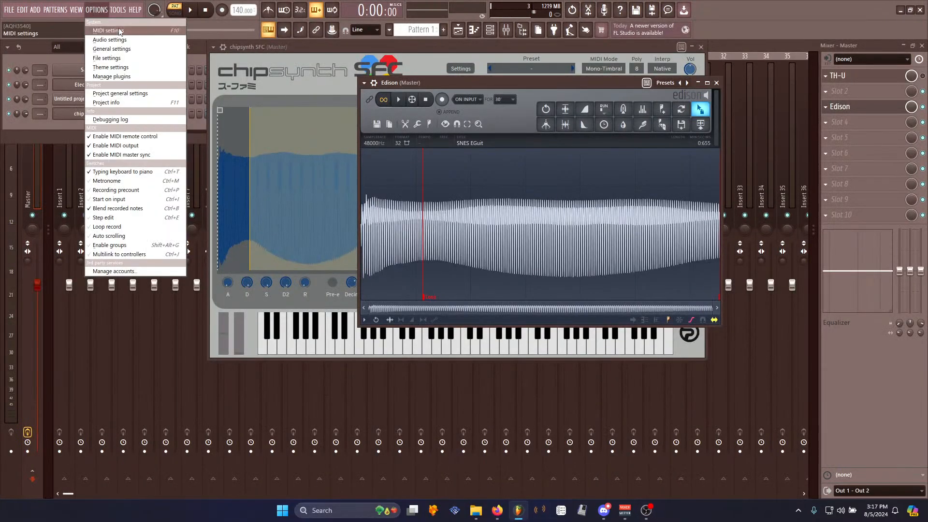
click(125, 25)
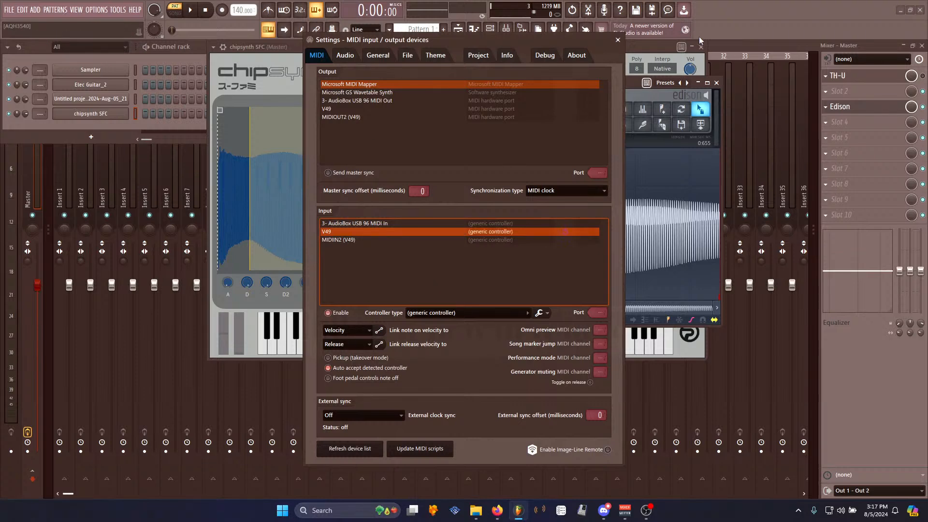
click(618, 39)
- Start a new empty project
click(13, 11)
click(17, 25)
click(490, 286)
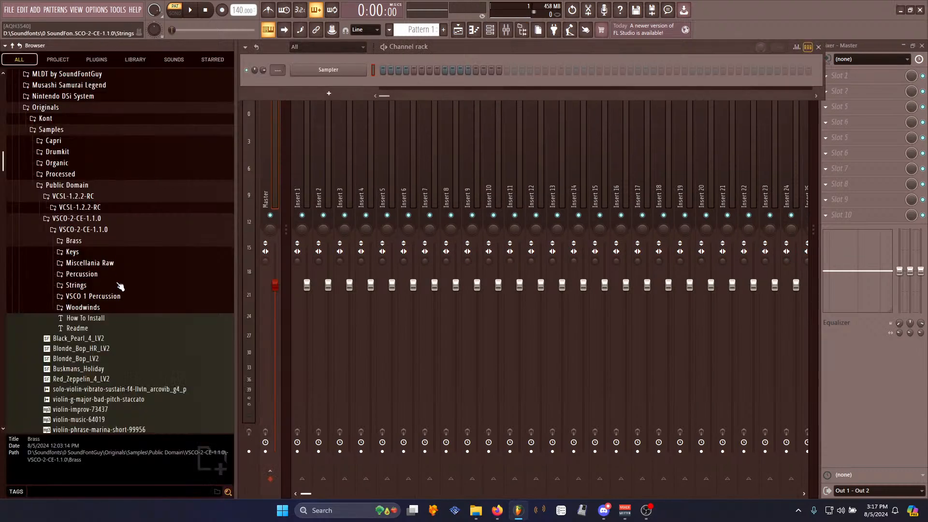
- Load the SFG SNES soundfont from the browser into the channel rack and step through its patches to SNES Trumpet Ensembl
scroll(121, 298, down, 11)
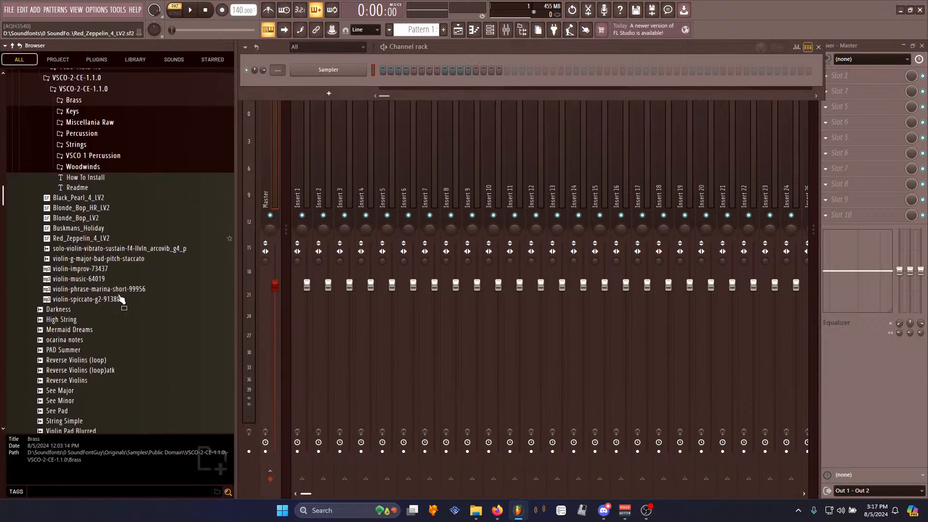
scroll(121, 298, down, 3)
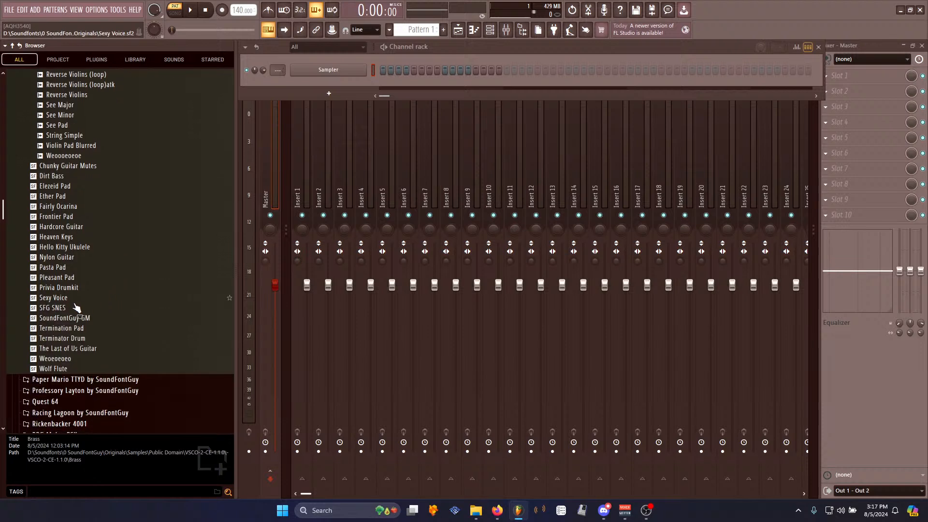
drag(121, 308, 262, 171)
drag(334, 87, 333, 88)
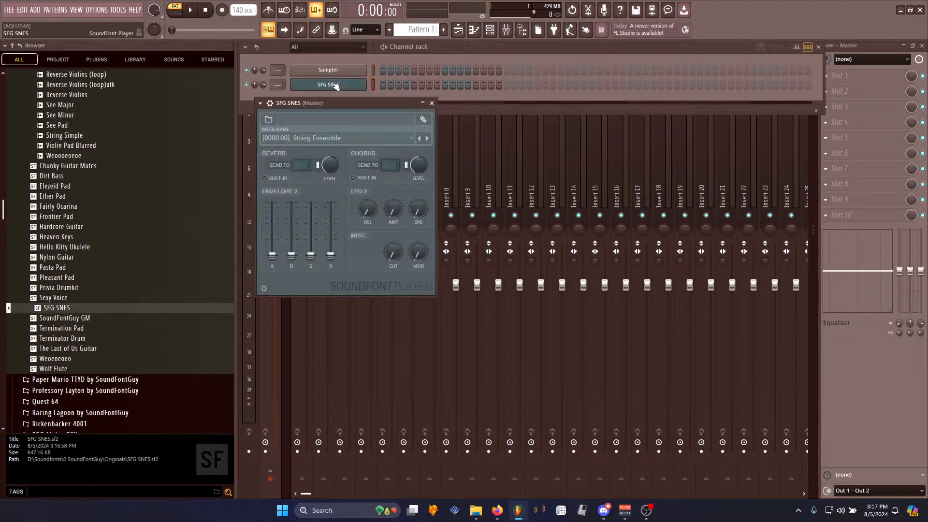
click(431, 138)
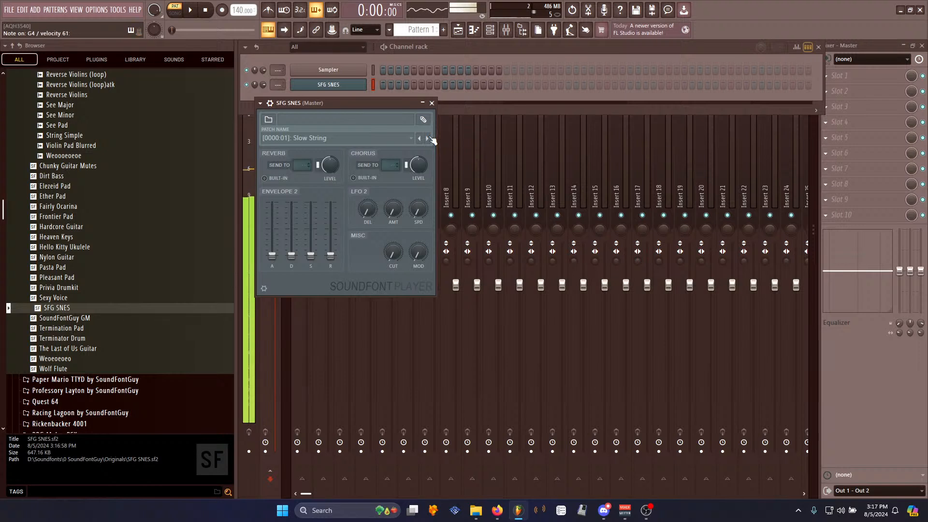
click(428, 138)
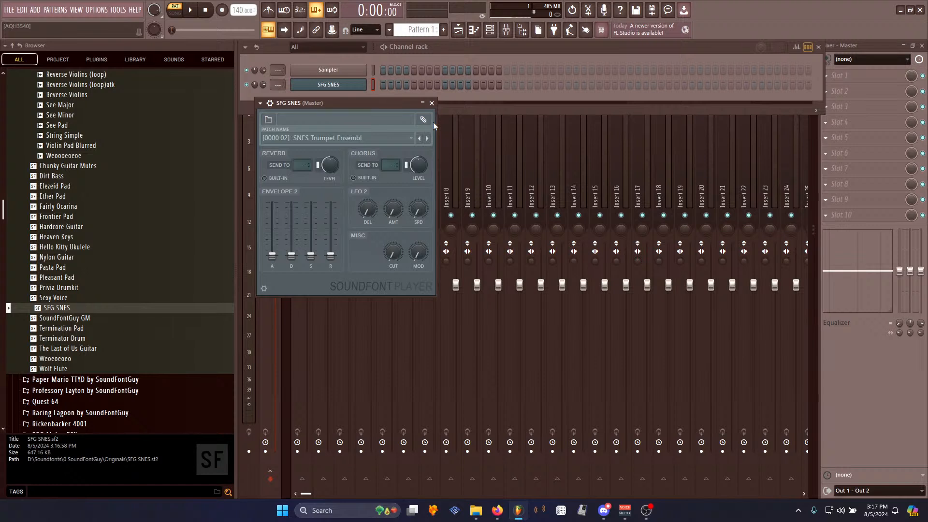
- Reposition the soundfont player window and browser, and pick SNES Trumpet Ensembl from the patch list
drag(378, 104, 359, 48)
drag(240, 302, 213, 303)
drag(306, 46, 354, 80)
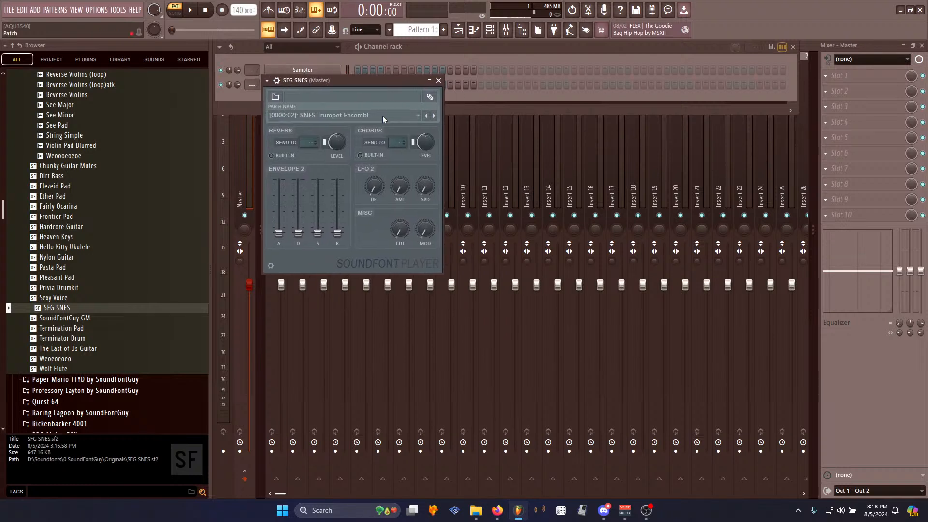
click(382, 115)
click(388, 82)
drag(365, 79, 318, 47)
click(320, 83)
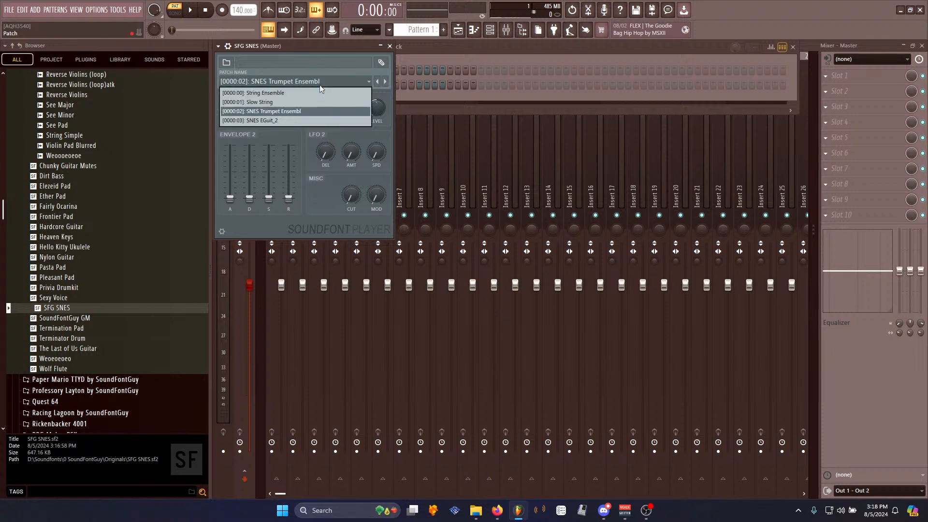
click(300, 111)
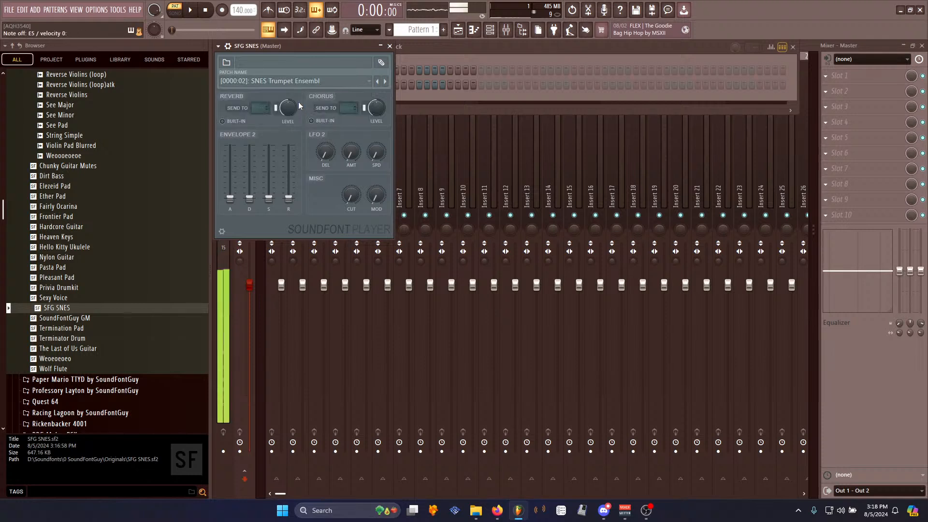
- Switch the soundfont player's patch to SNES EGuit_2, then to String Ensemble
click(302, 81)
click(298, 122)
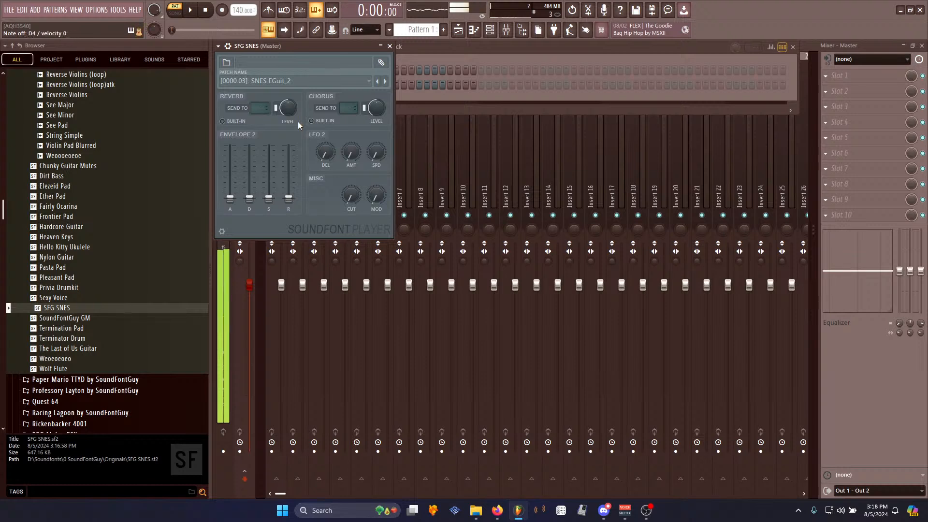
click(314, 75)
click(279, 93)
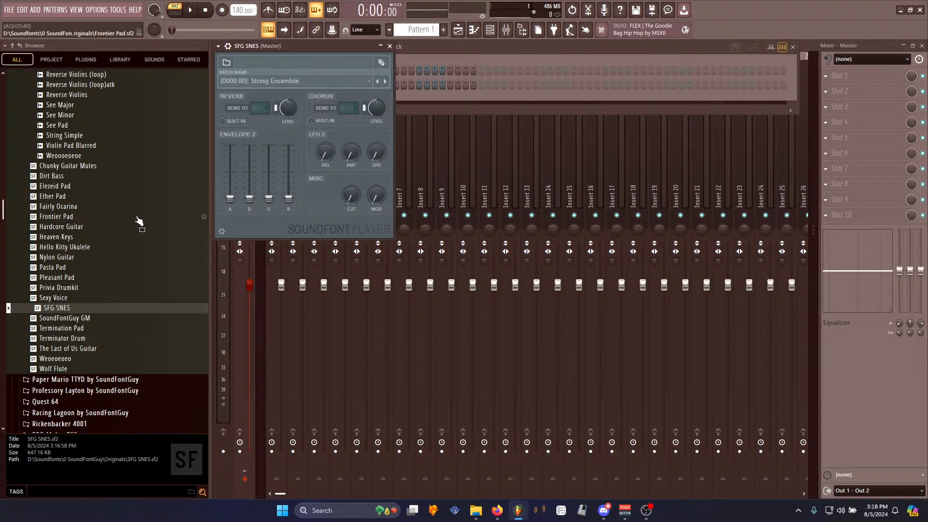
- Browse the Originals samples folders in the browser and open the Organic folder
scroll(139, 222, up, 15)
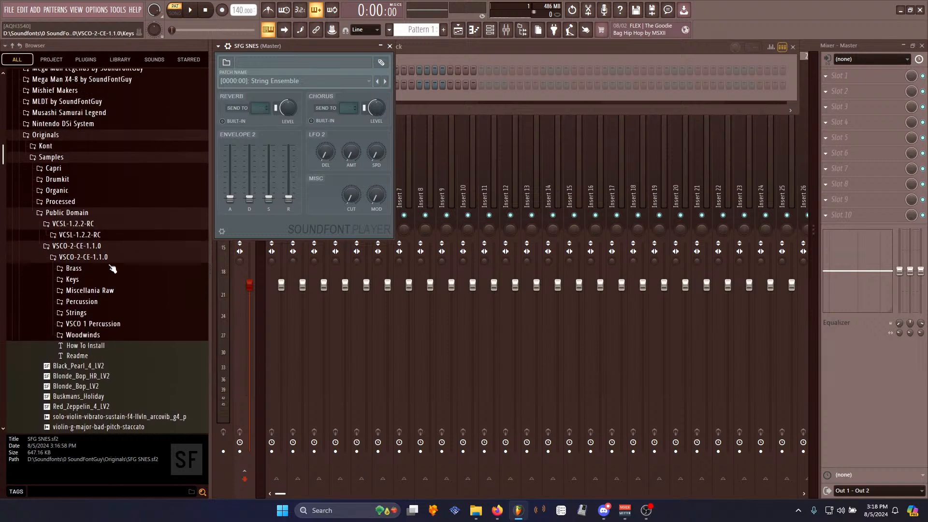
scroll(112, 269, up, 3)
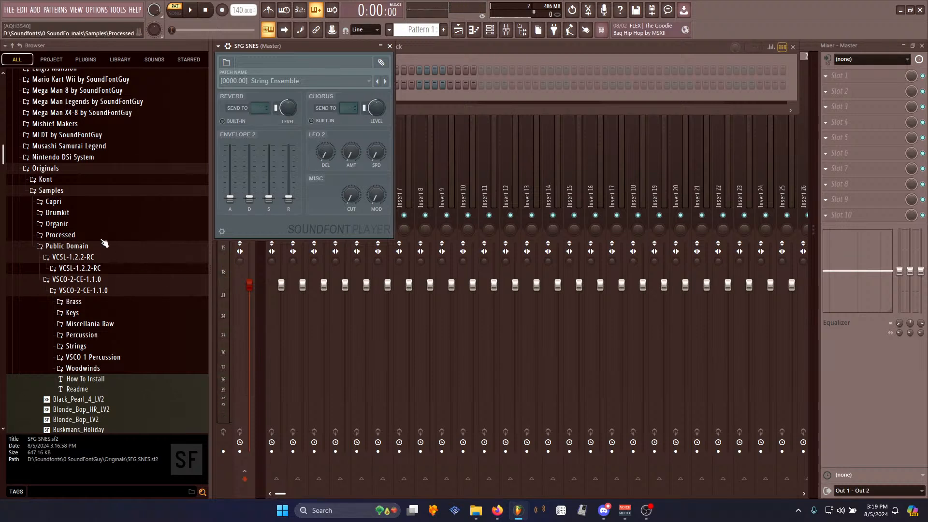
click(94, 260)
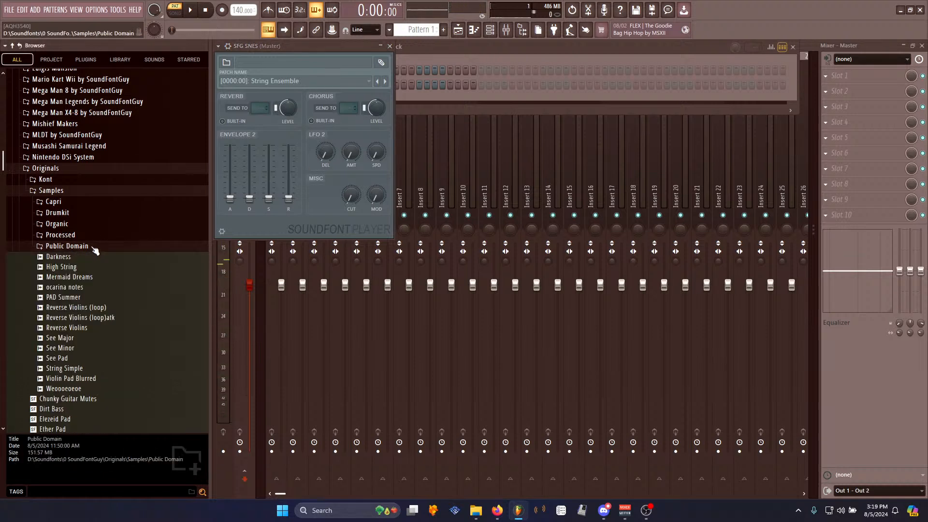
click(93, 248)
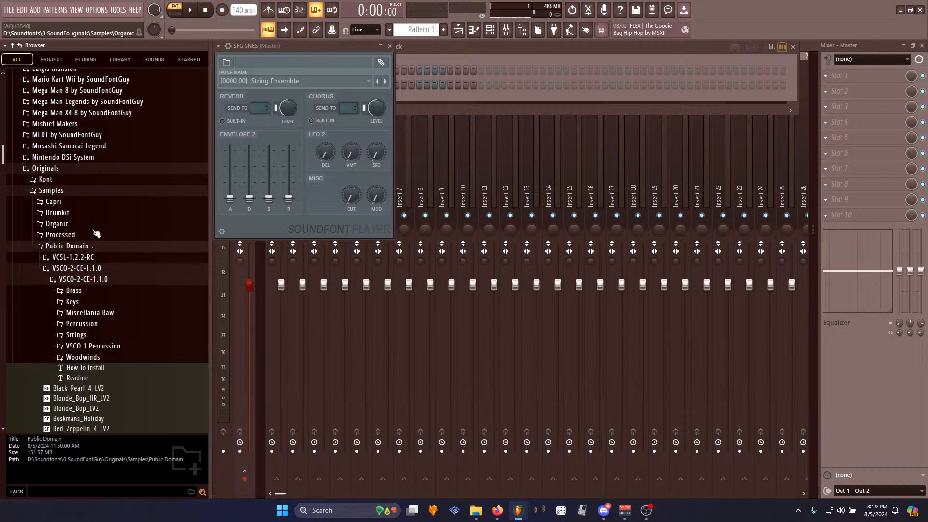
click(84, 246)
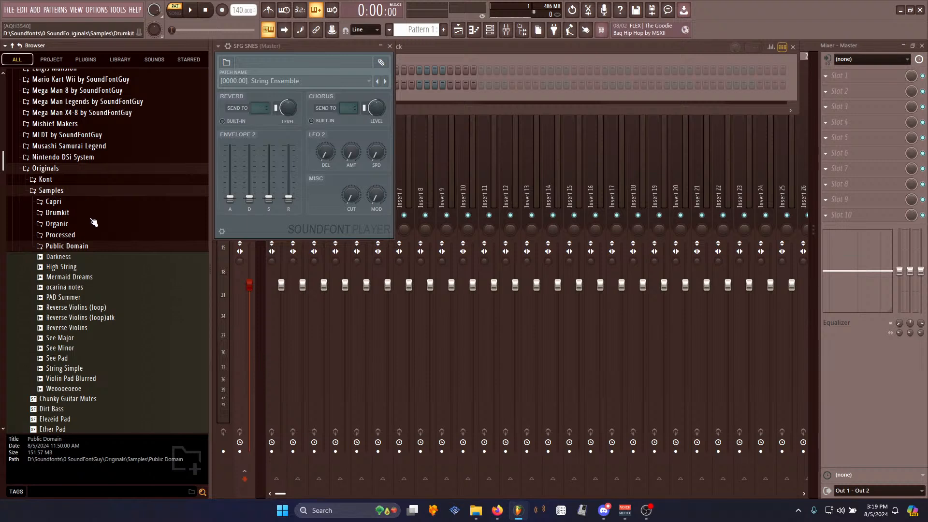
click(94, 225)
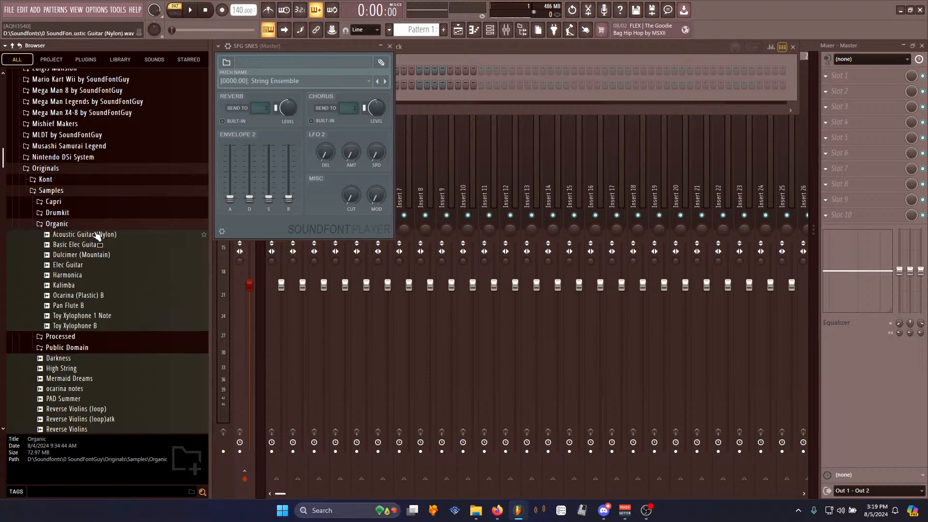
- Add Edison to the master mixer's first effect slot and load the Acoustic Guitar (Nylon) sample into it
click(94, 234)
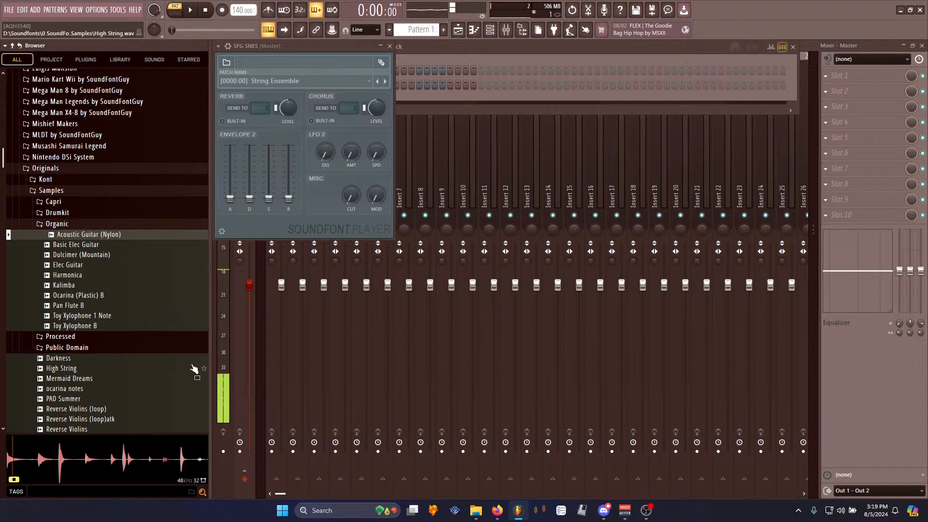
click(244, 284)
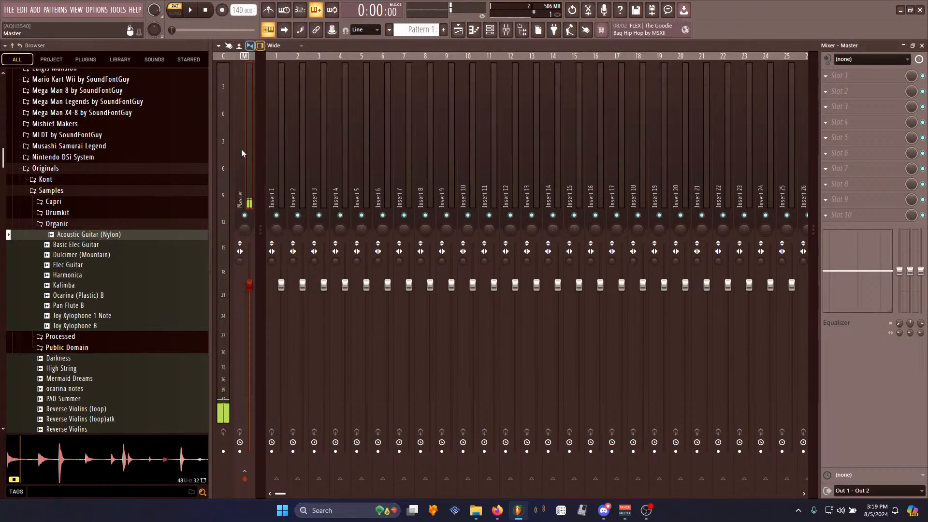
click(839, 76)
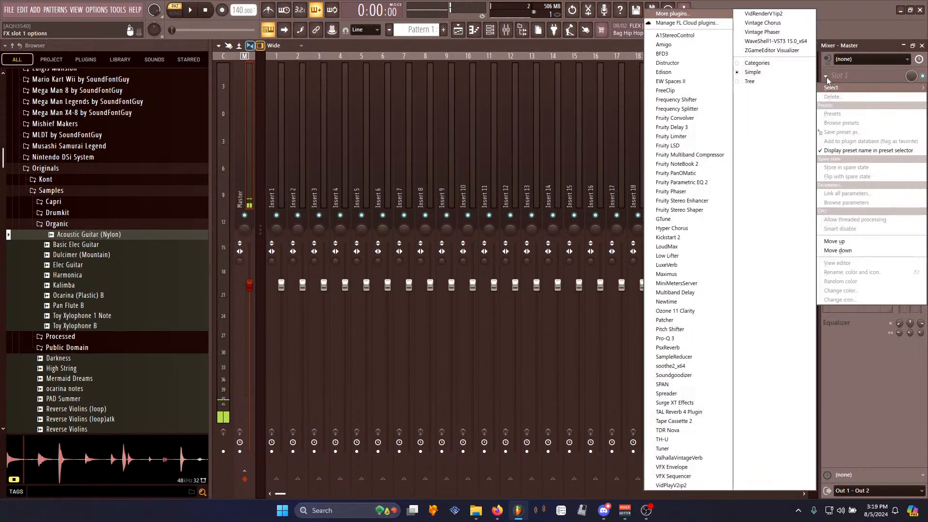
click(663, 72)
drag(90, 234, 481, 252)
- Zoom into the guitar sample and play back individual plucks to audition them
drag(389, 243, 419, 245)
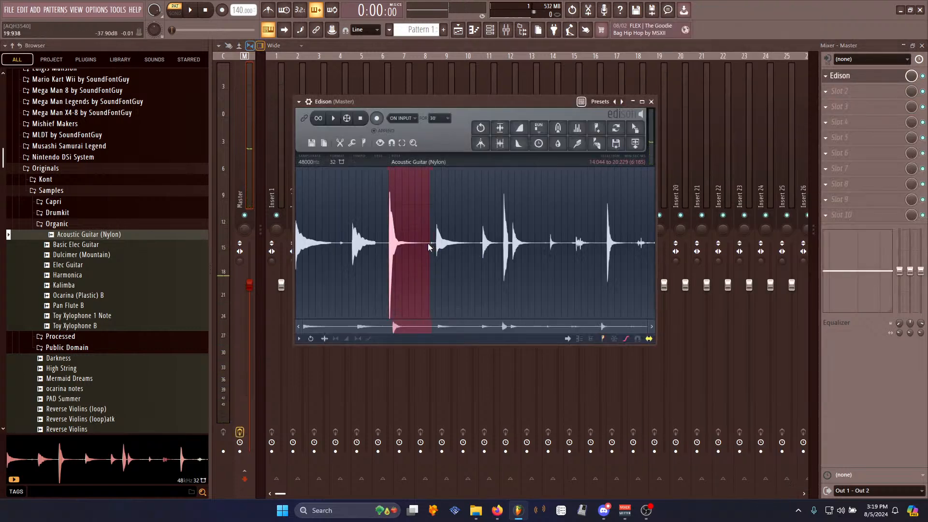
scroll(389, 247, up, 5)
scroll(404, 251, up, 5)
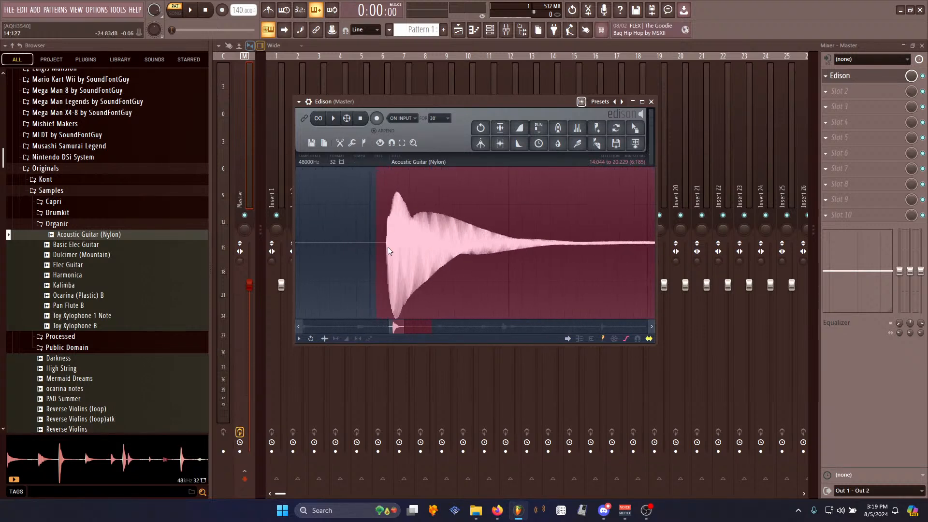
key(space)
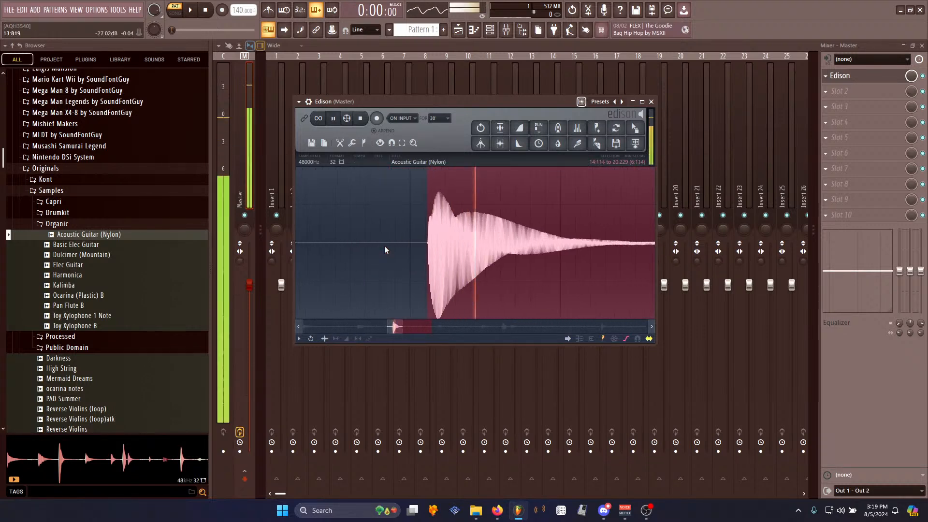
key(space)
key(space)
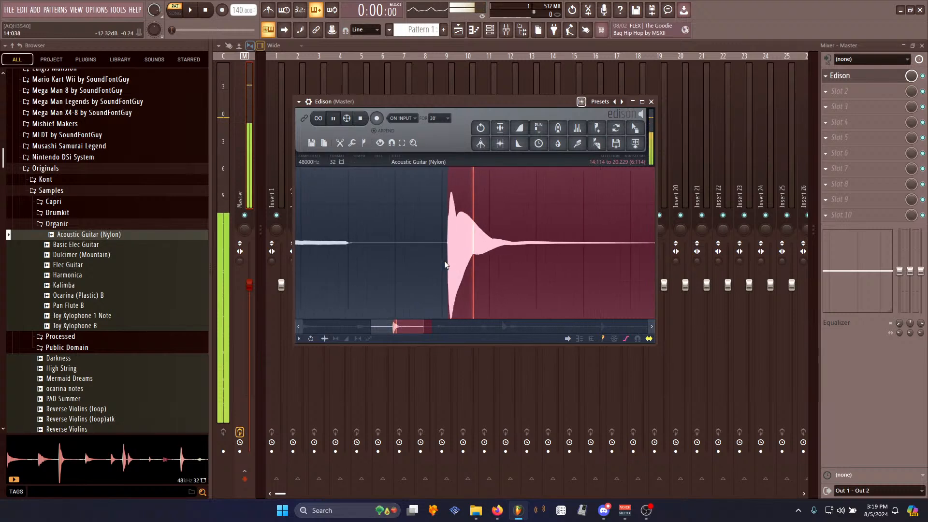
scroll(444, 260, down, 5)
click(531, 244)
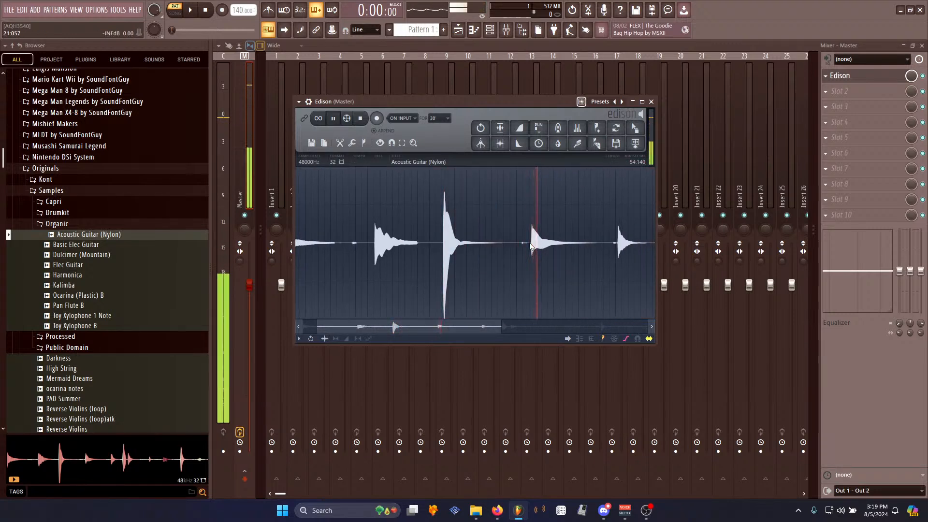
key(space)
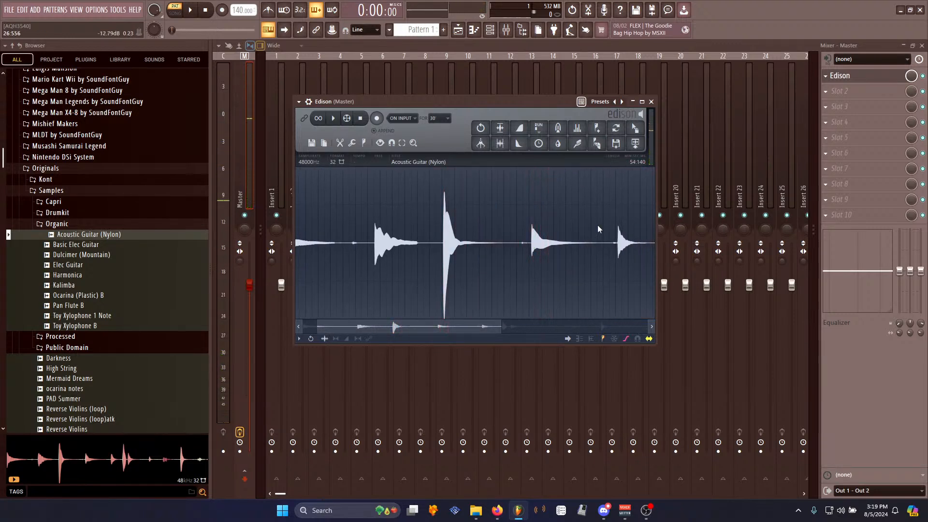
key(space)
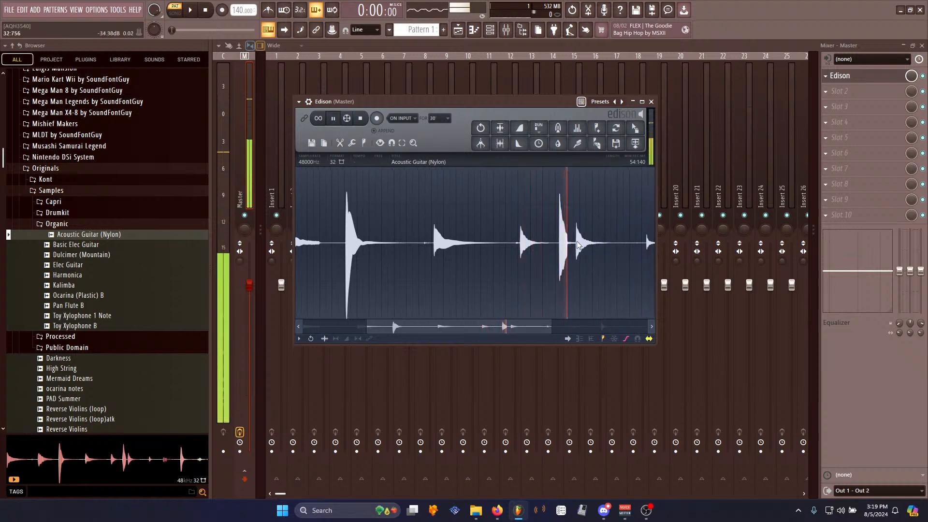
- Select a single guitar pluck and trim the sample down to that selection
scroll(616, 252, up, 6)
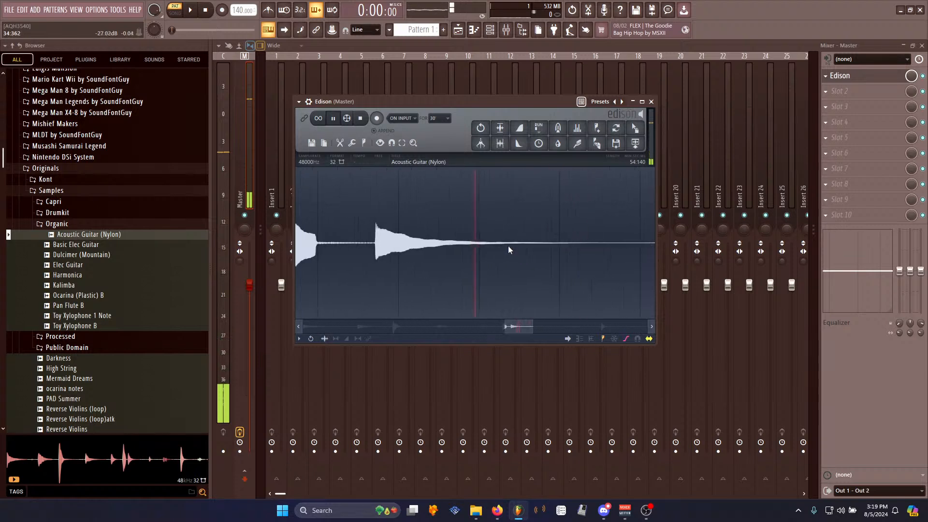
drag(304, 253, 509, 254)
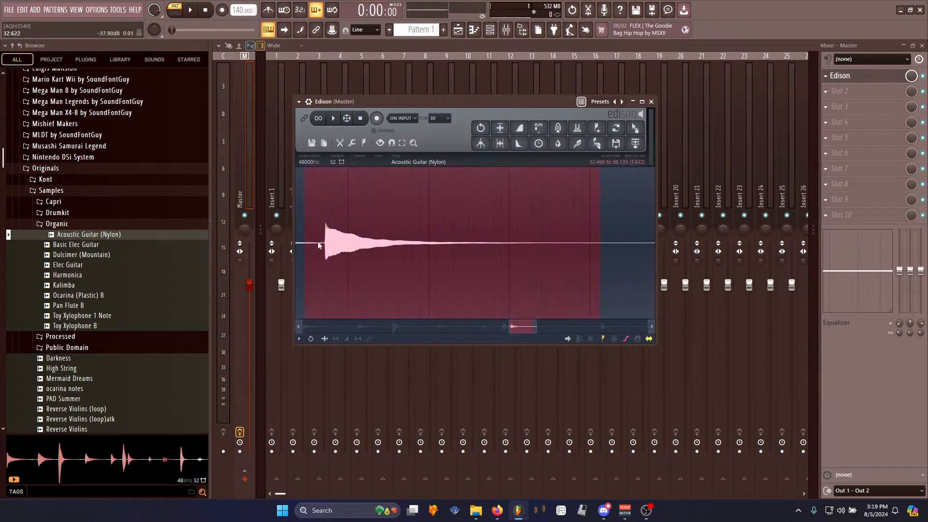
scroll(330, 248, up, 6)
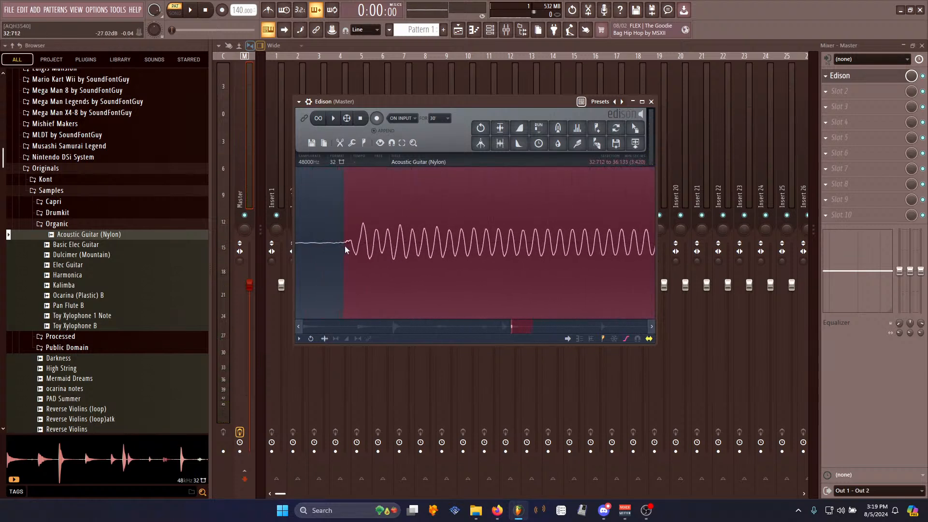
key(space)
key(space)
scroll(348, 248, down, 8)
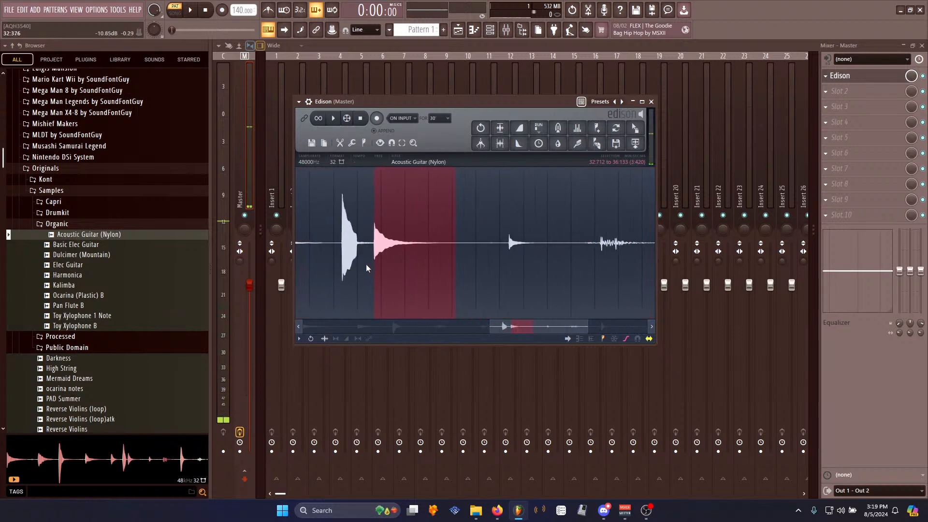
scroll(367, 264, down, 4)
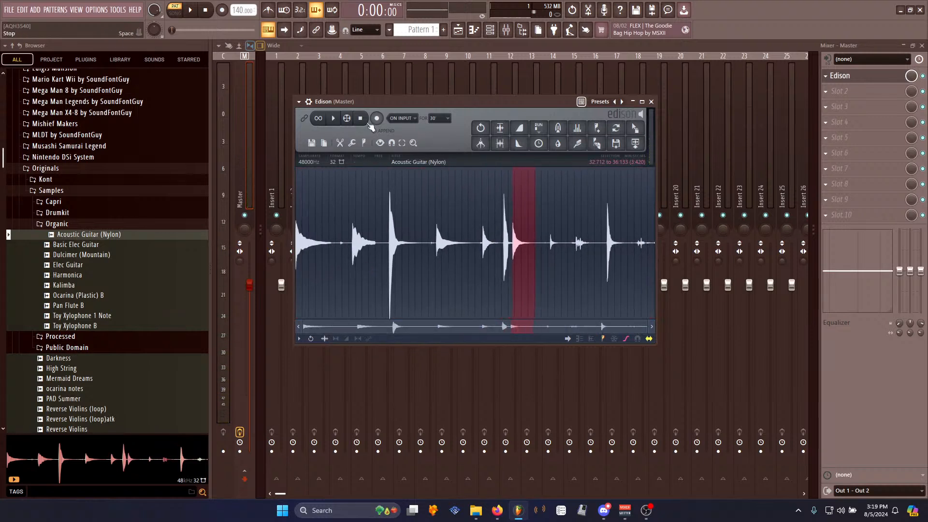
key(ctrl+Delete)
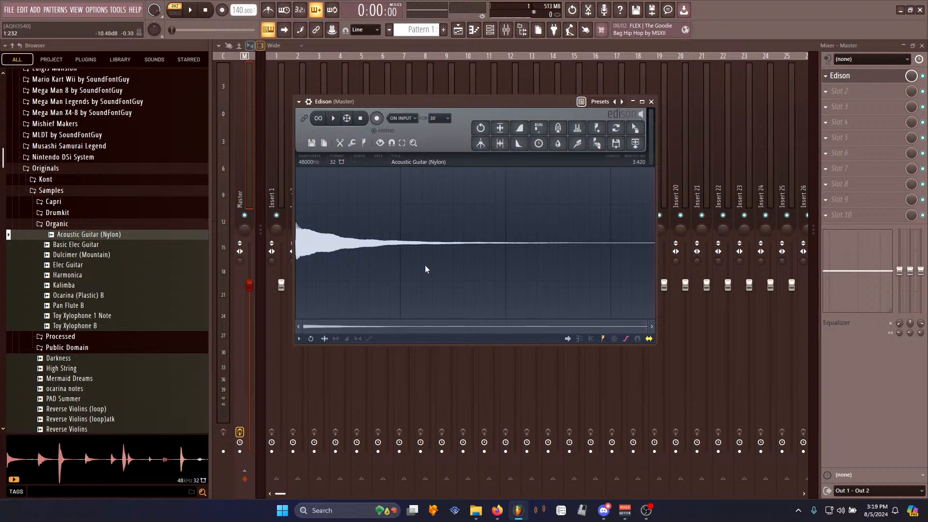
- Normalize the remaining note and apply the Amp tool
key(ctrl+n)
key(alt+a)
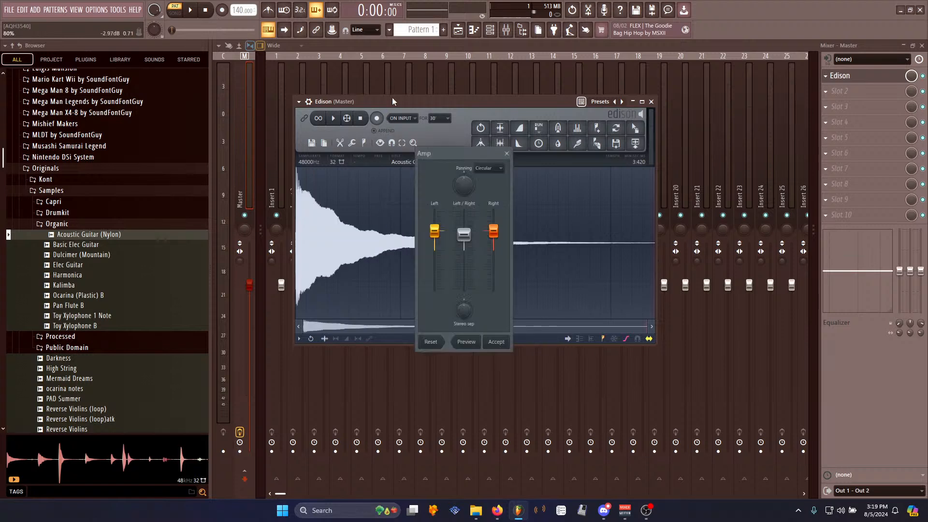
key(Return)
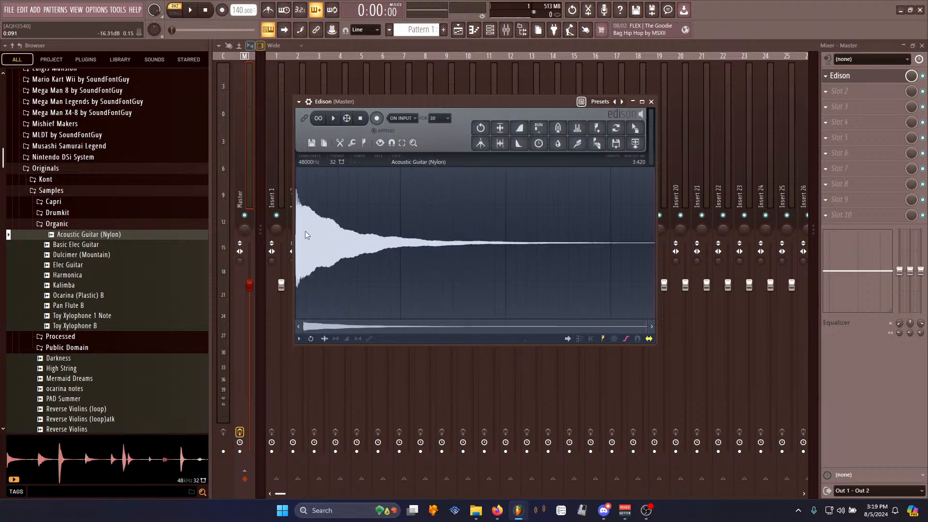
- Switch the sample's bit depth to 16 and play the note
click(341, 163)
click(333, 118)
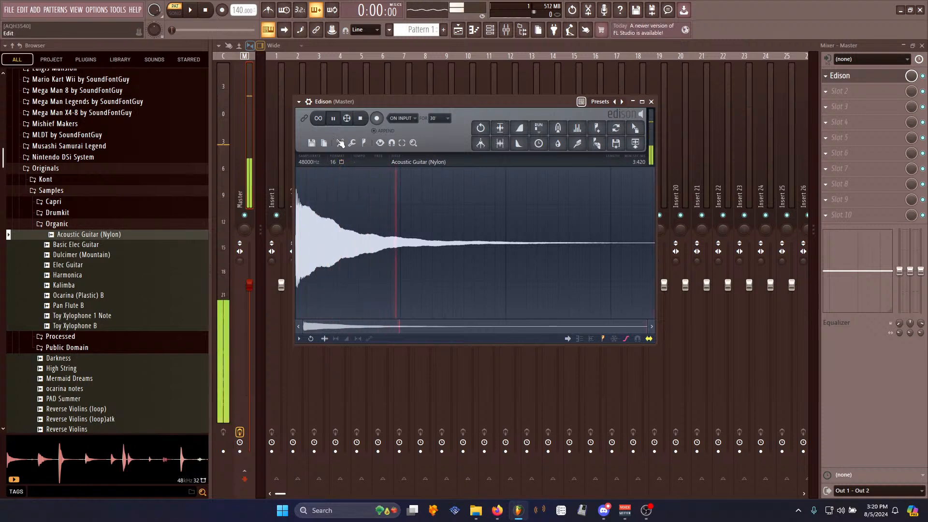
click(337, 121)
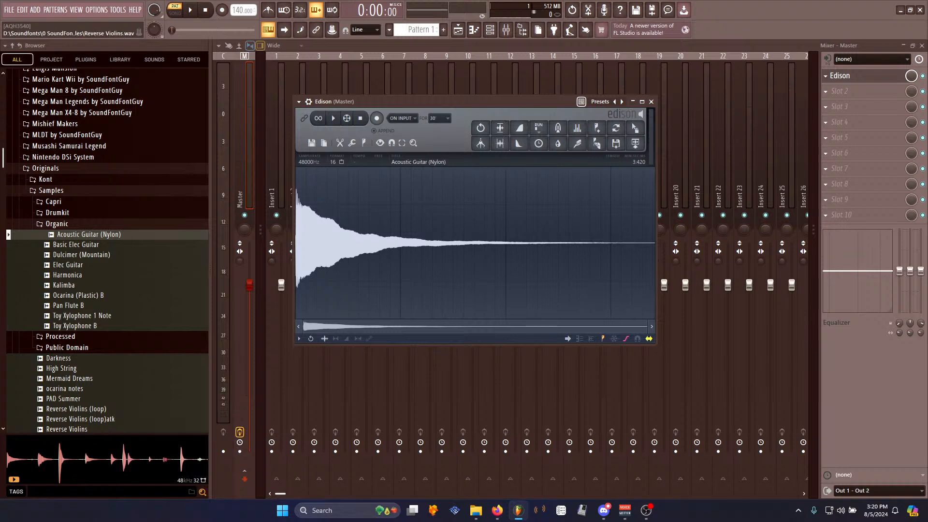
- Zoom into the start of the note, select a short waveform cycle and set it as the loop region
click(604, 511)
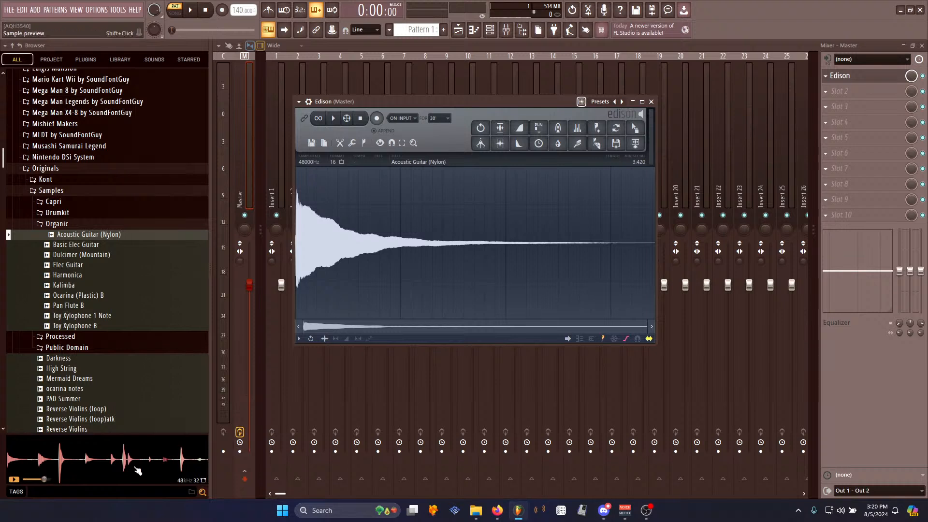
scroll(323, 224, up, 3)
scroll(332, 240, up, 5)
scroll(317, 269, up, 5)
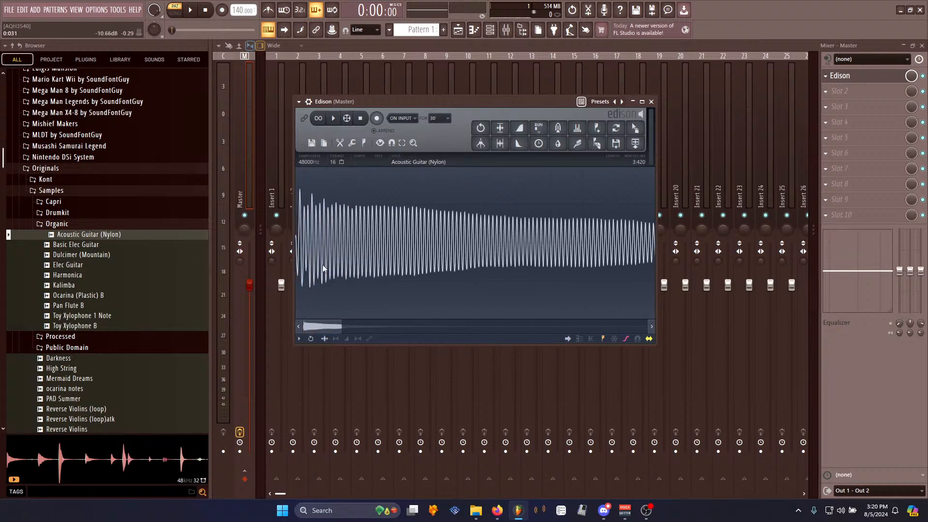
scroll(357, 256, up, 1)
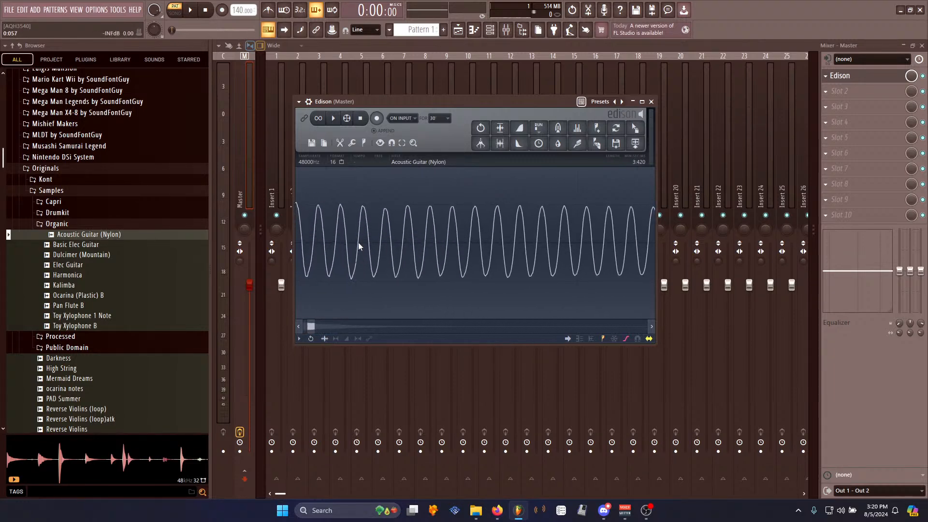
drag(358, 241, 382, 244)
key(space)
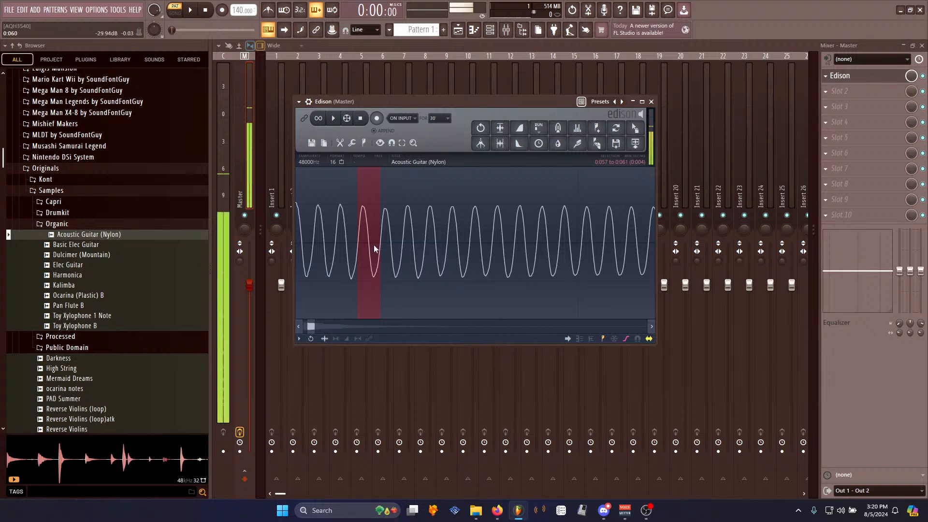
click(569, 339)
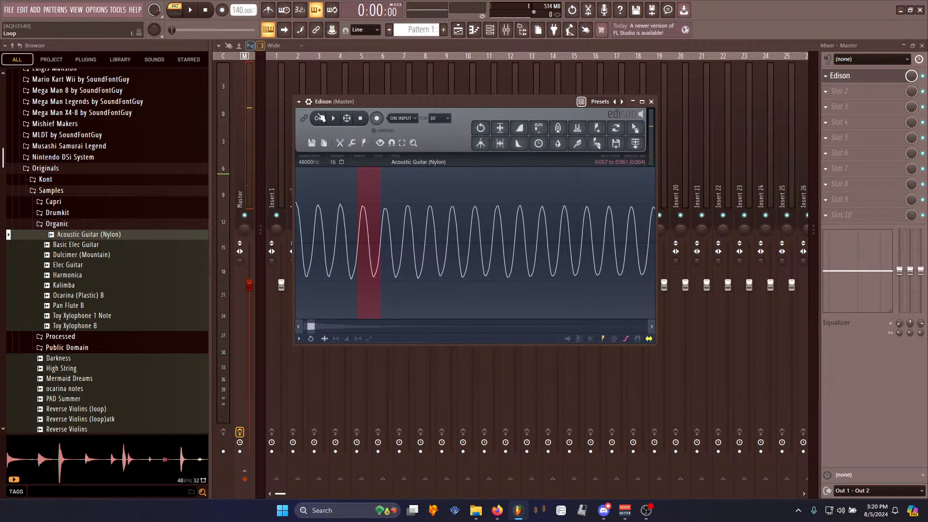
right_click(373, 233)
mouse_move(396, 277)
click(434, 296)
scroll(352, 254, up, 8)
click(434, 267)
drag(419, 315, 430, 323)
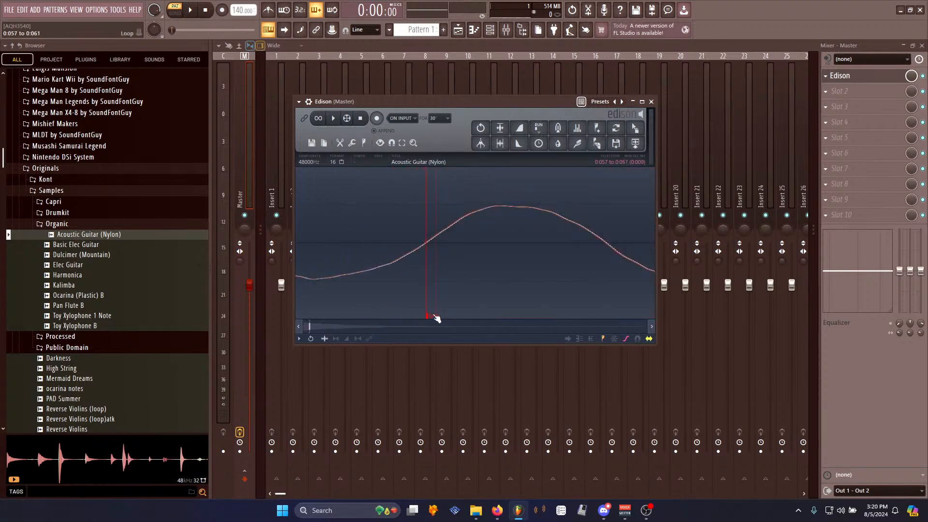
- Maximize Edison, enable loop playback and play the looped note
click(642, 102)
scroll(462, 270, up, 4)
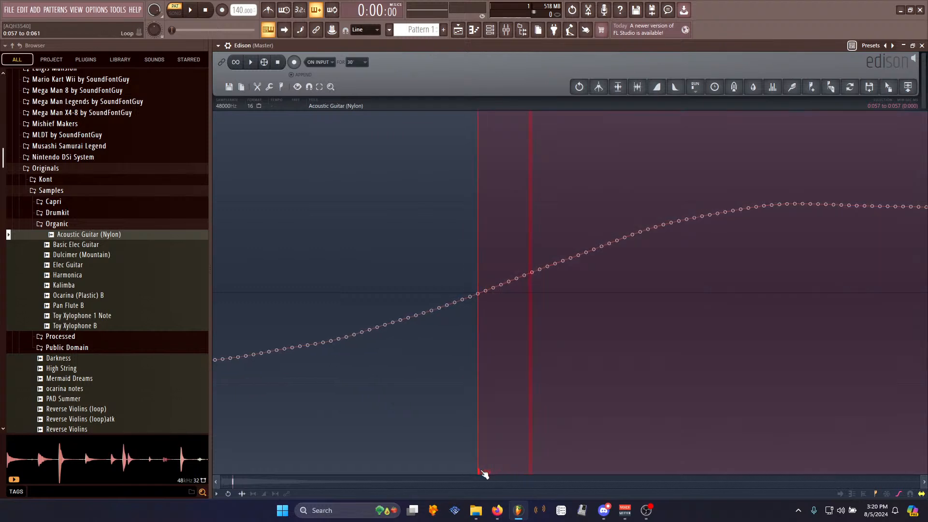
scroll(518, 325, down, 3)
key(space)
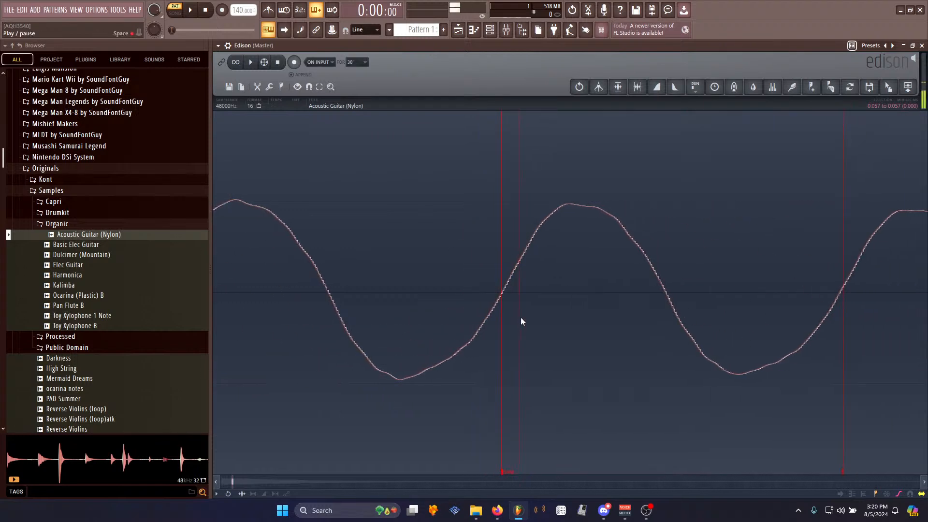
key(space)
click(241, 63)
key(space)
key(space)
key(space)
- Move the loop end marker to a new cycle boundary and play the loop
scroll(854, 361, up, 5)
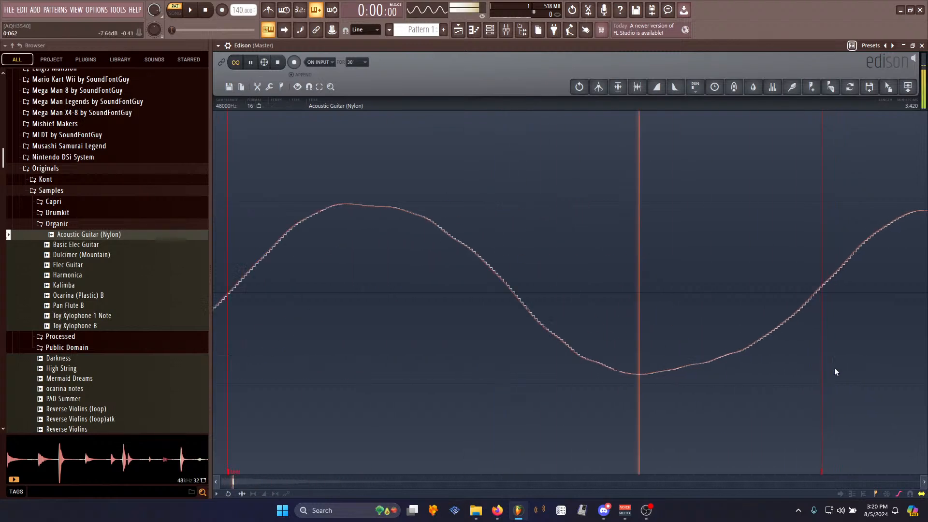
click(781, 467)
drag(781, 467, 761, 472)
scroll(611, 374, down, 4)
scroll(506, 338, down, 4)
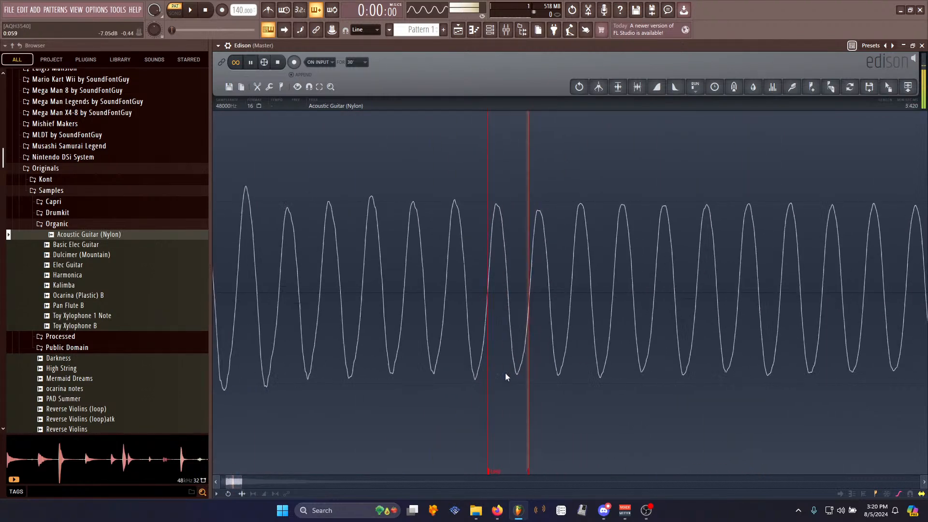
key(space)
- Delete all audio after the loop end
drag(494, 472, 746, 380)
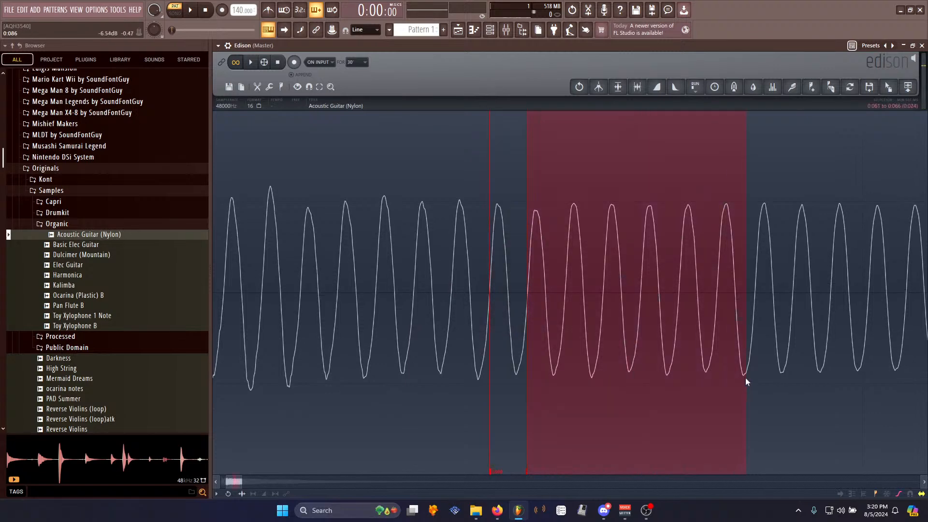
scroll(747, 379, down, 6)
drag(656, 344, 925, 323)
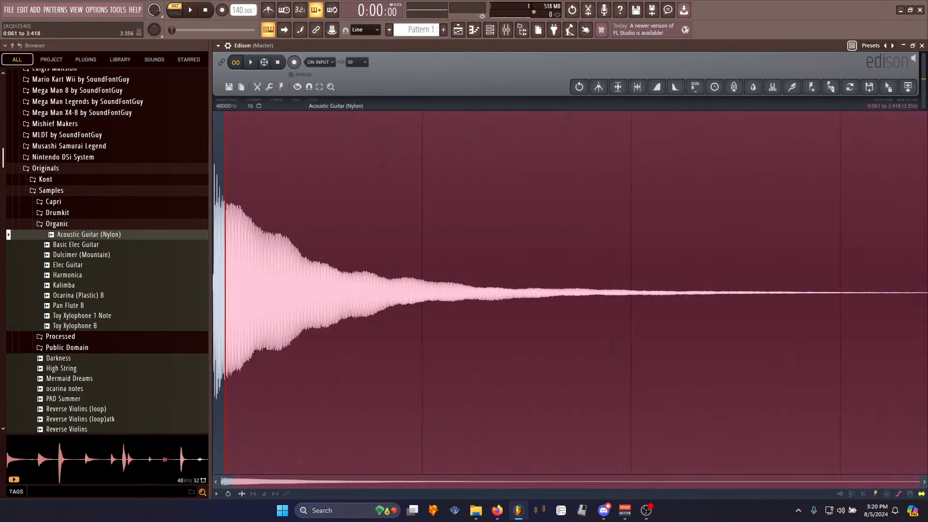
key(Delete)
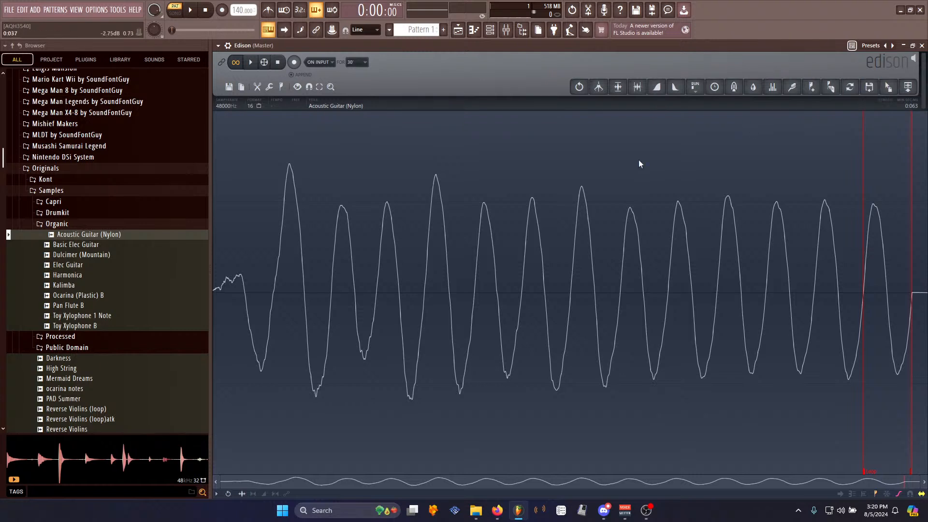
- Export the edited sample from Edison via its drag-out handle and switch to Extreme Sample Converter
right_click(477, 303)
mouse_move(494, 313)
click(525, 359)
drag(888, 86, 303, 98)
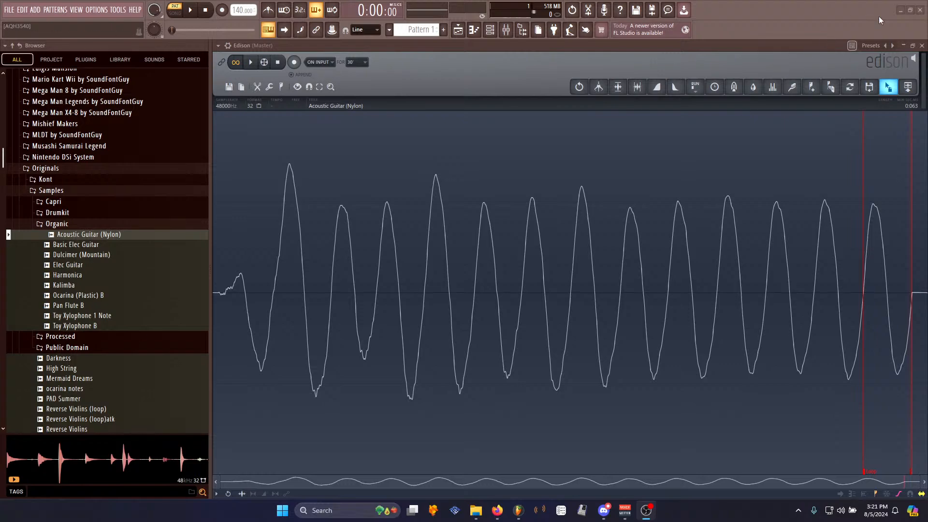
click(900, 9)
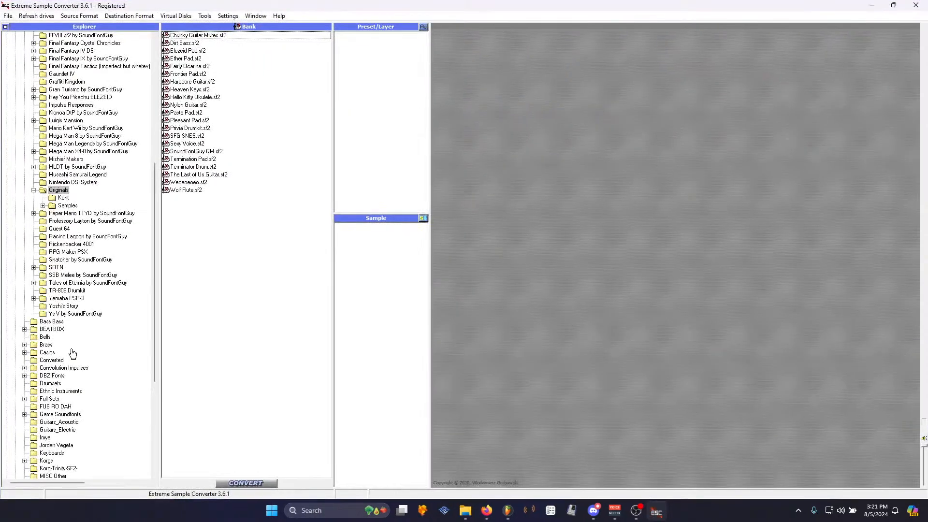
- Browse the SoundFont banks in the Originals folder, opening several to inspect their presets and samples
scroll(82, 116, up, 5)
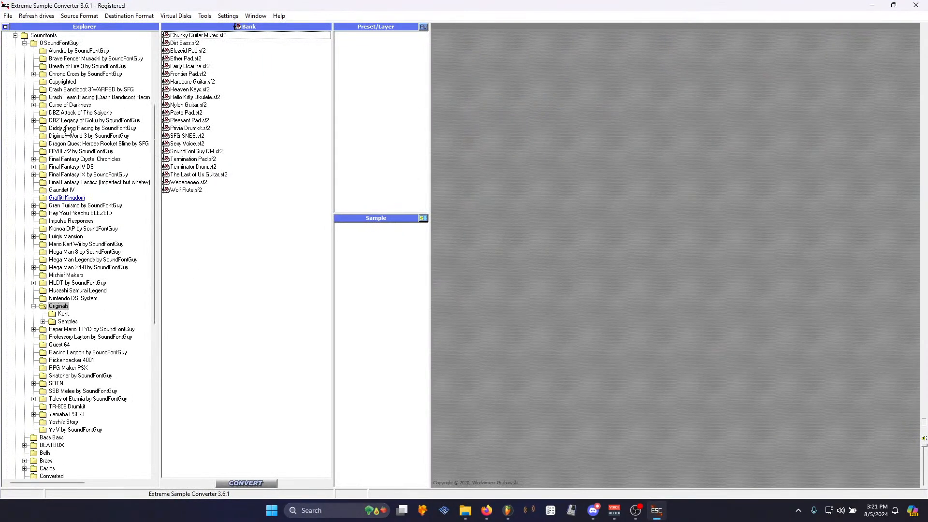
click(195, 146)
click(195, 82)
click(195, 50)
click(196, 74)
click(206, 153)
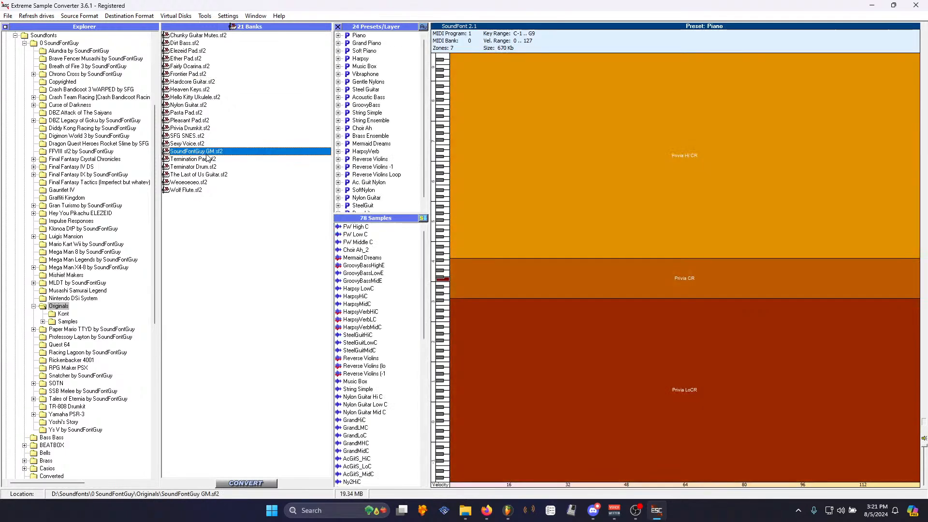
click(193, 82)
click(82, 17)
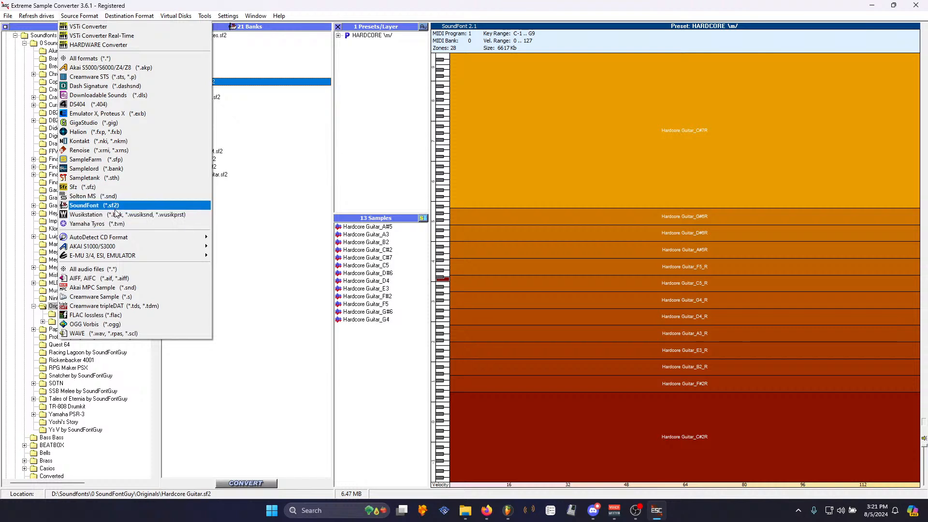
click(107, 210)
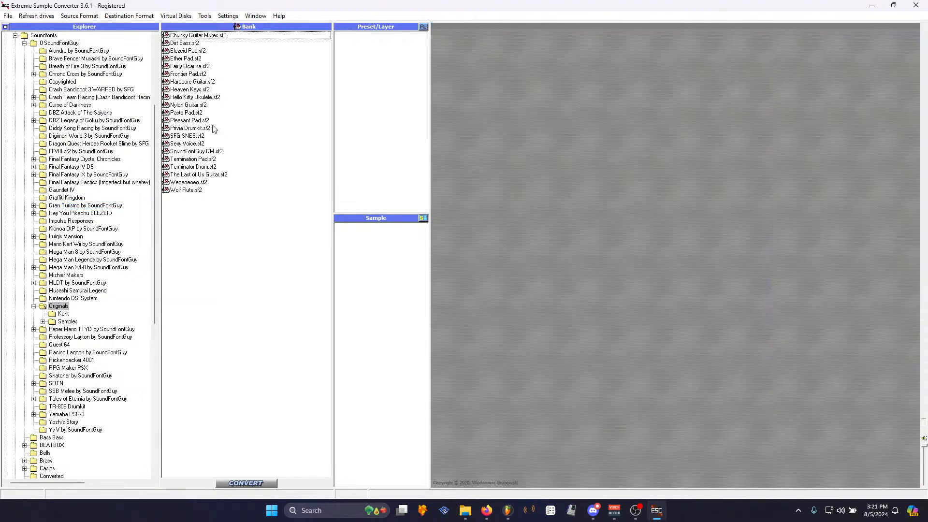
- Try to convert Pasta Pad.sf2 to a Kontakt NKI using Optimal Convert
click(189, 114)
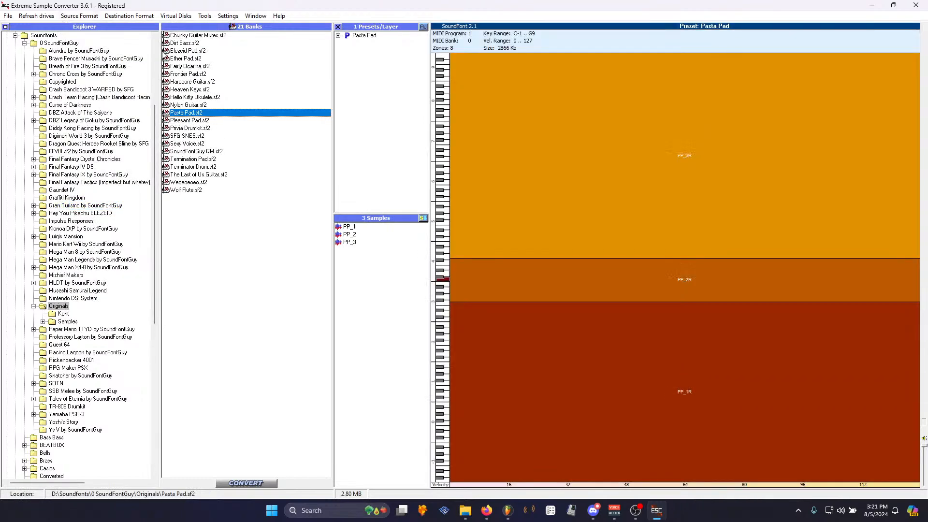
click(135, 17)
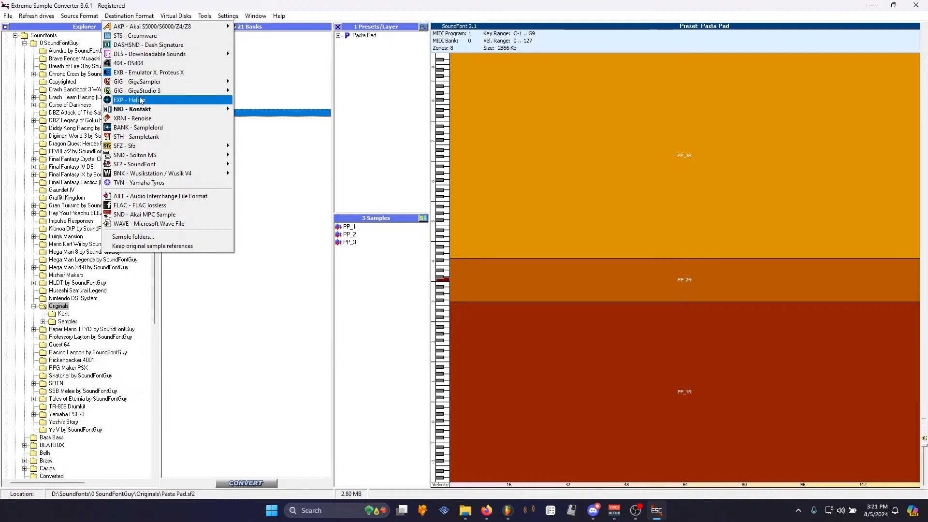
mouse_move(141, 110)
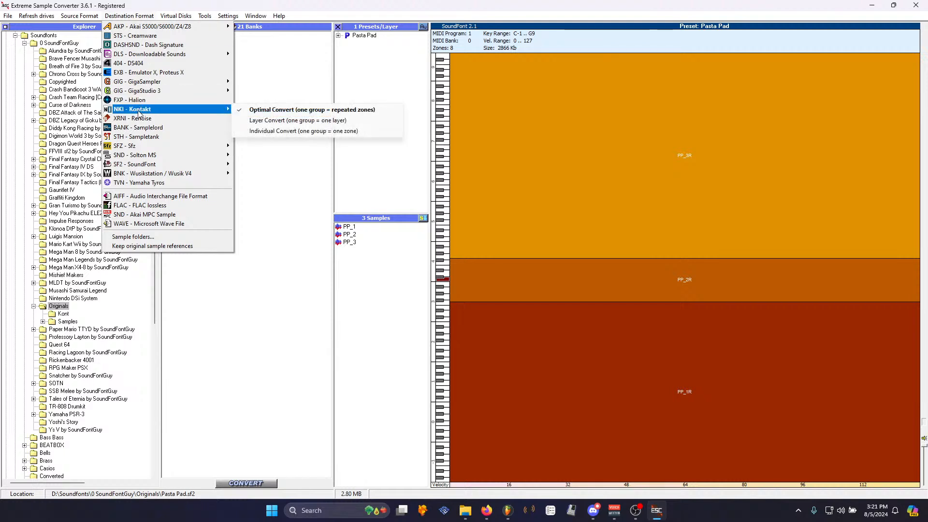
click(293, 112)
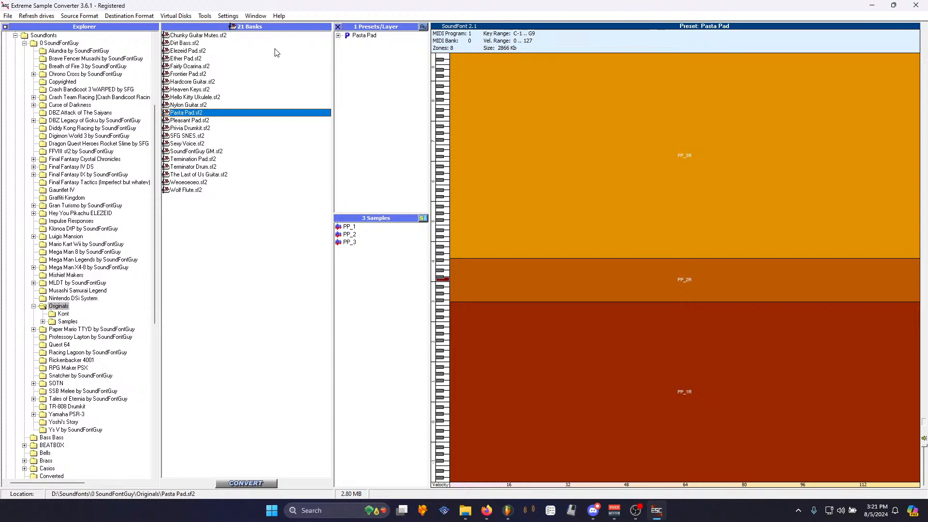
click(256, 485)
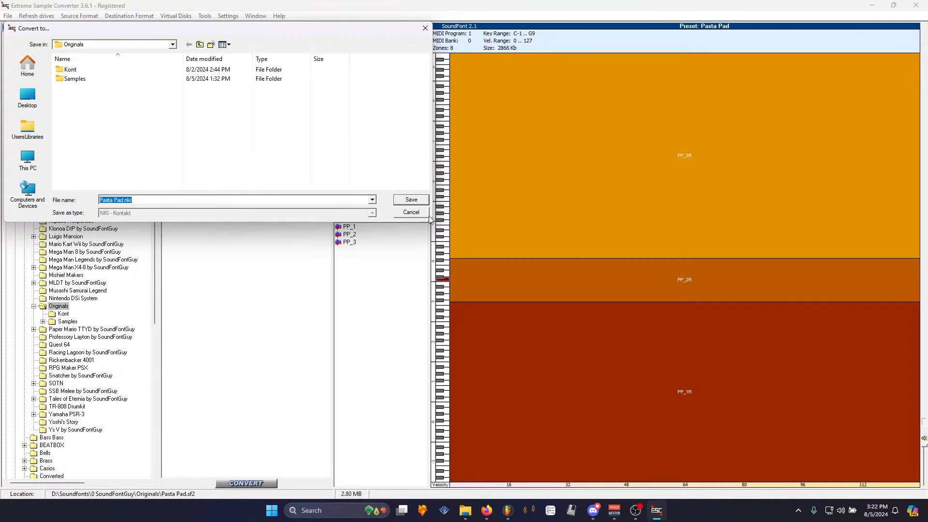
click(411, 212)
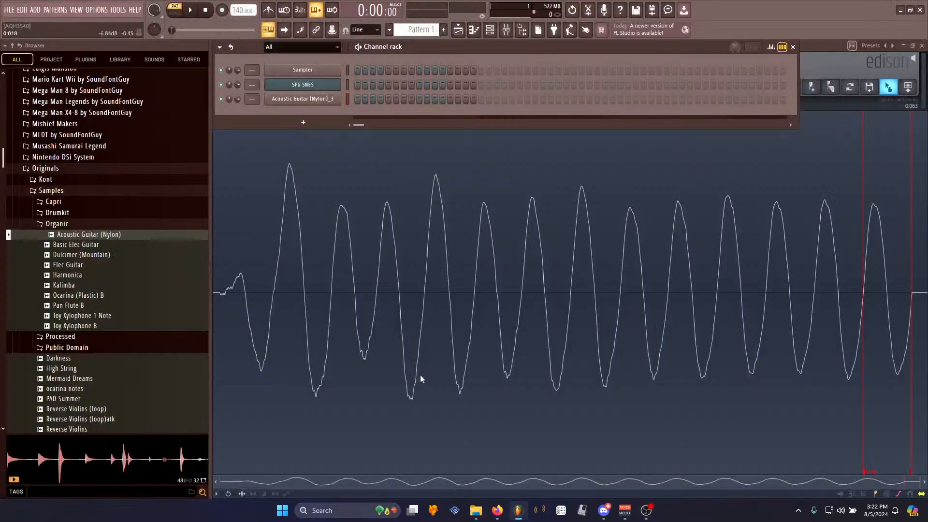
- Open the Acoustic Guitar (Nylon)_3 channel settings and enable its volume envelope with shorter hold and decay
click(816, 59)
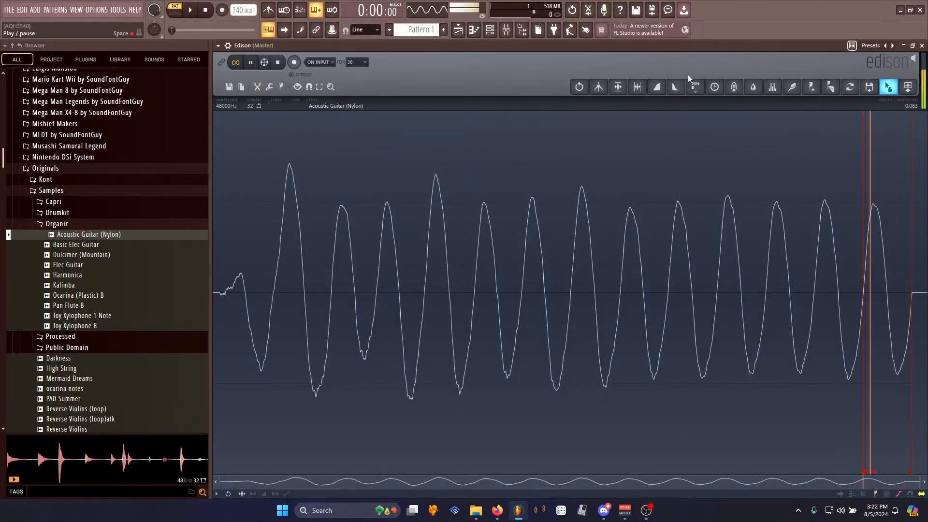
click(490, 30)
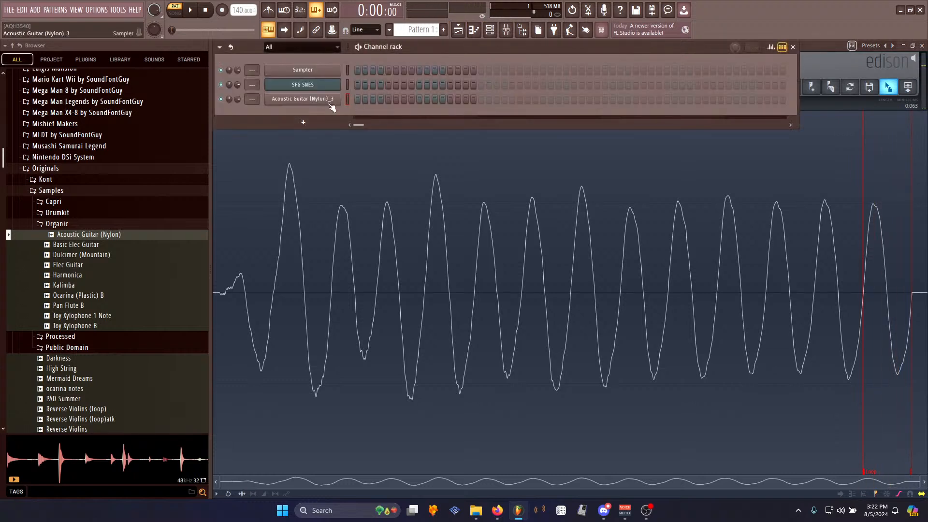
click(319, 99)
click(275, 132)
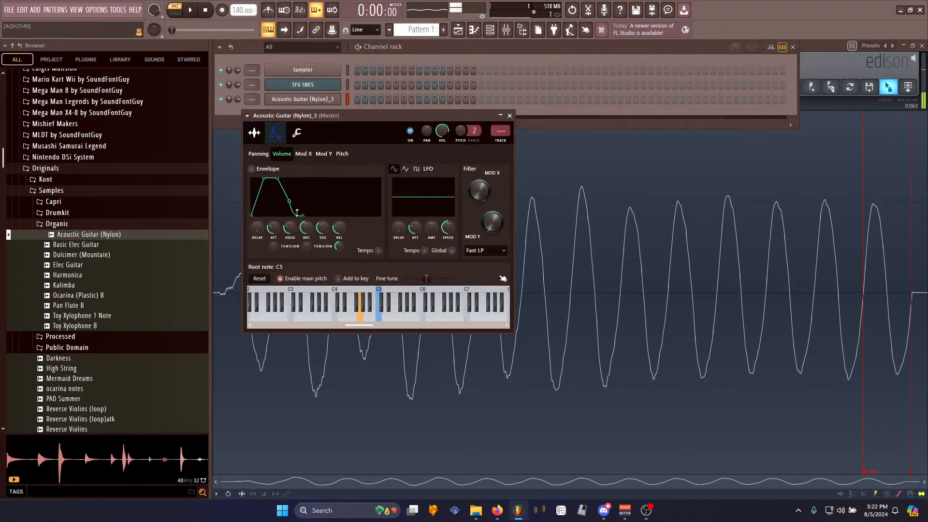
drag(321, 228, 339, 235)
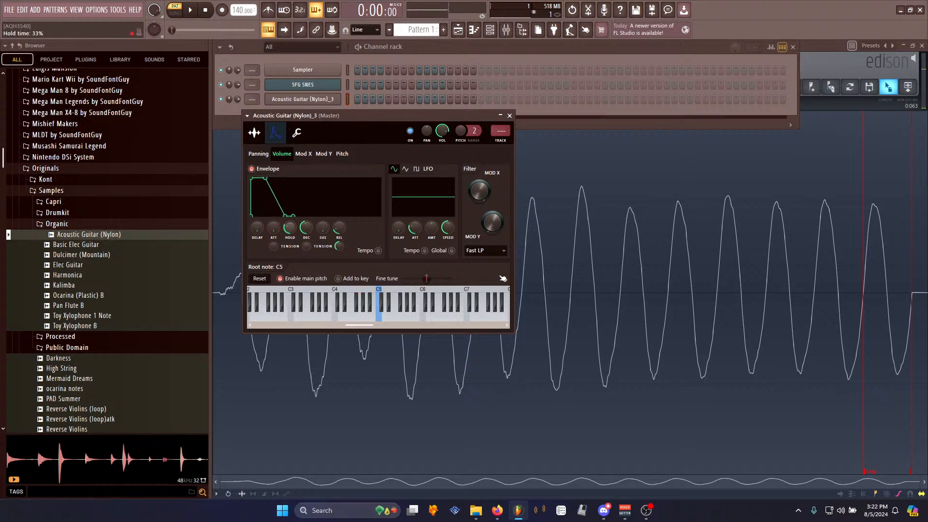
right_click(294, 229)
click(308, 223)
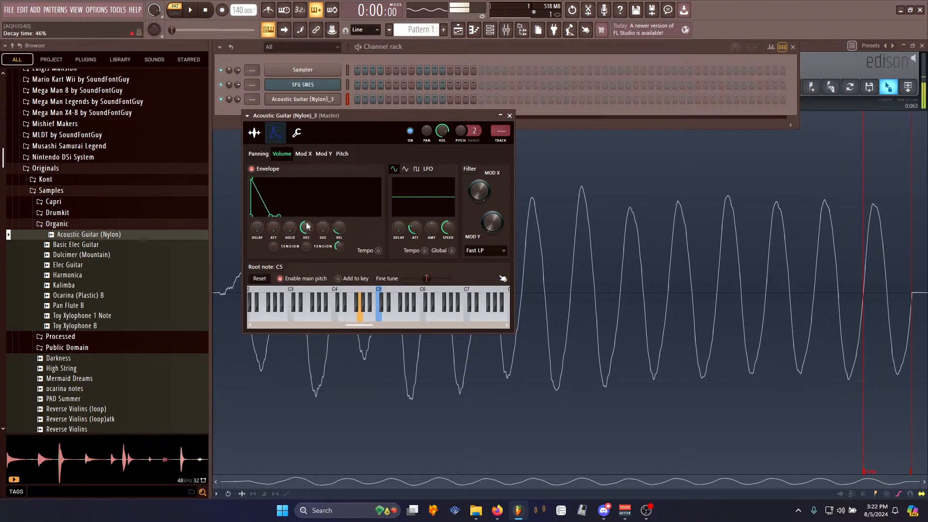
drag(308, 224, 307, 224)
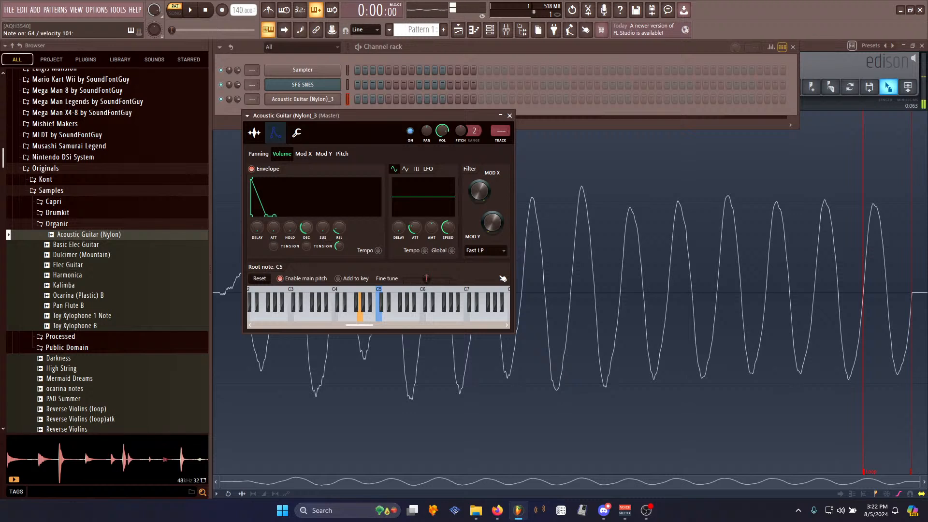
- Play several test notes on the guitar channel
key(z)
key(b)
key(w)
key(r)
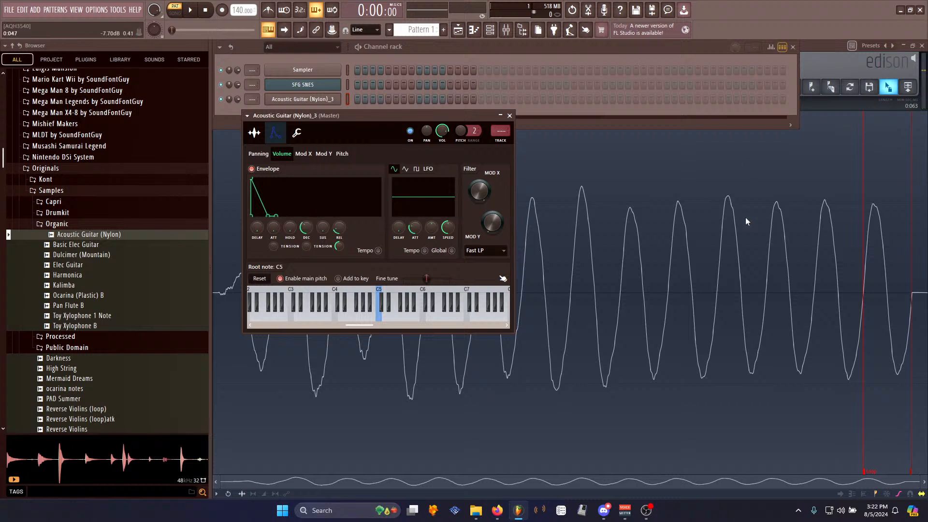
- Save the Edison sample as SNES Nylon.wav in the Processed samples folder
click(842, 44)
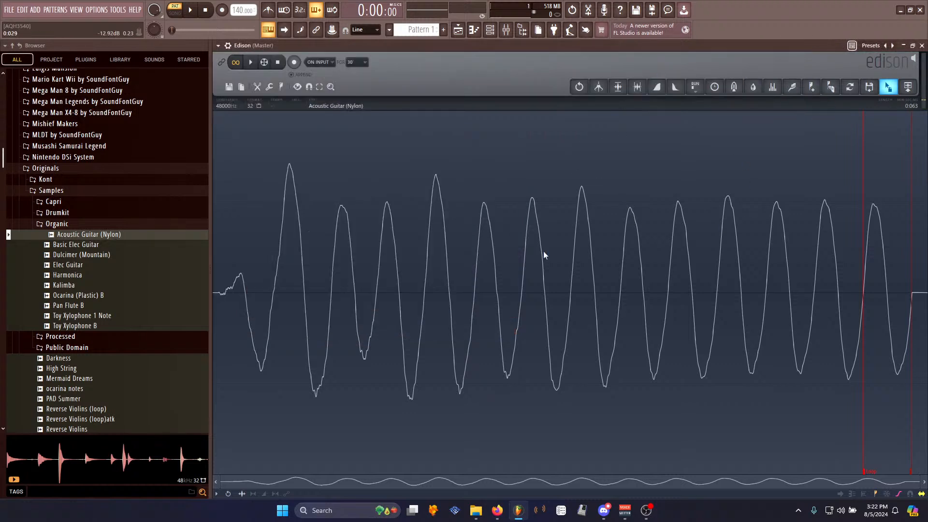
right_click(423, 206)
mouse_move(454, 222)
click(515, 229)
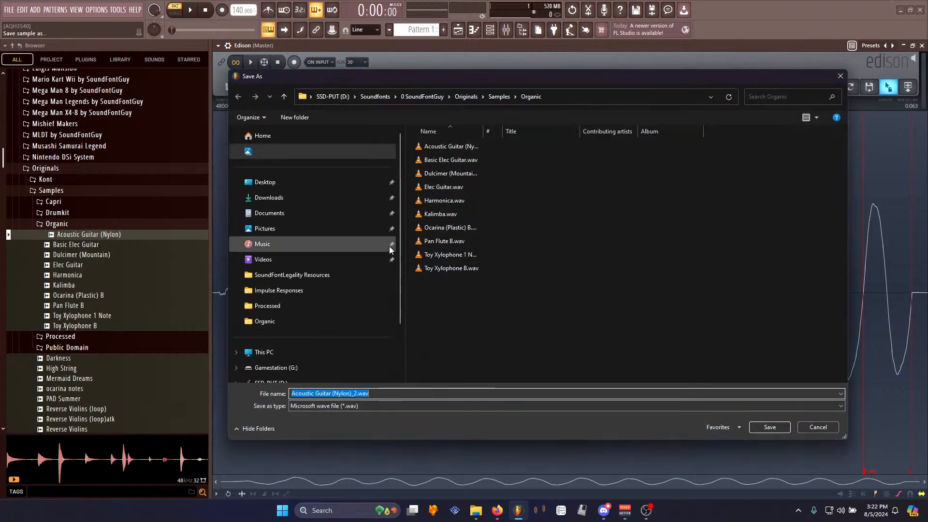
click(271, 307)
click(366, 392)
text(SNES)
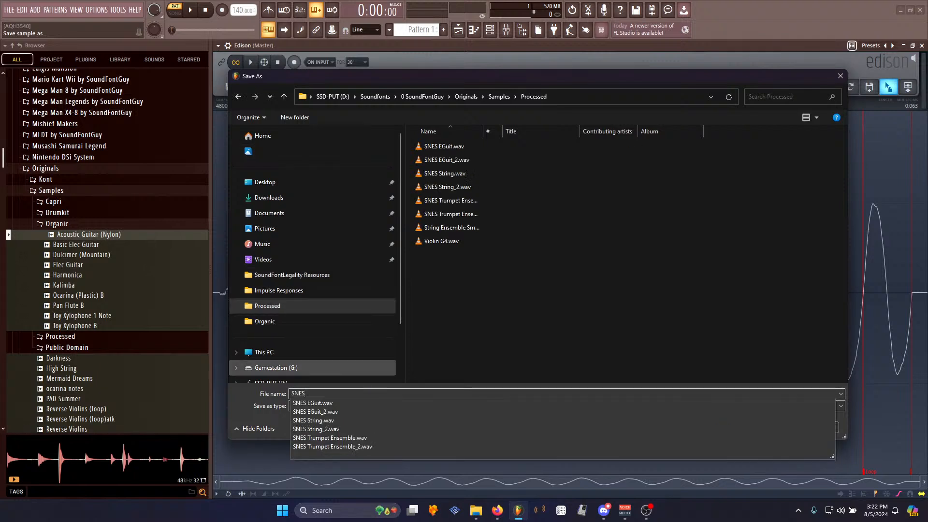
text( NyGuit)
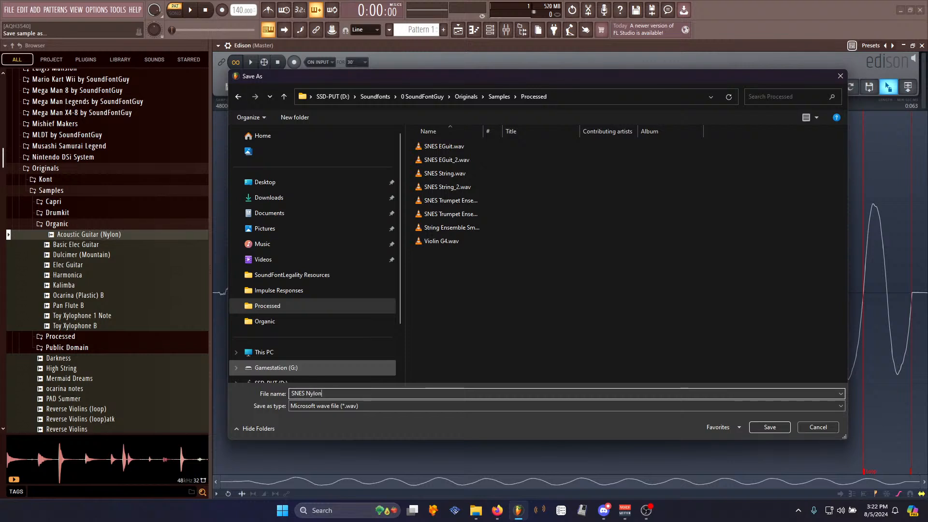
key(Return)
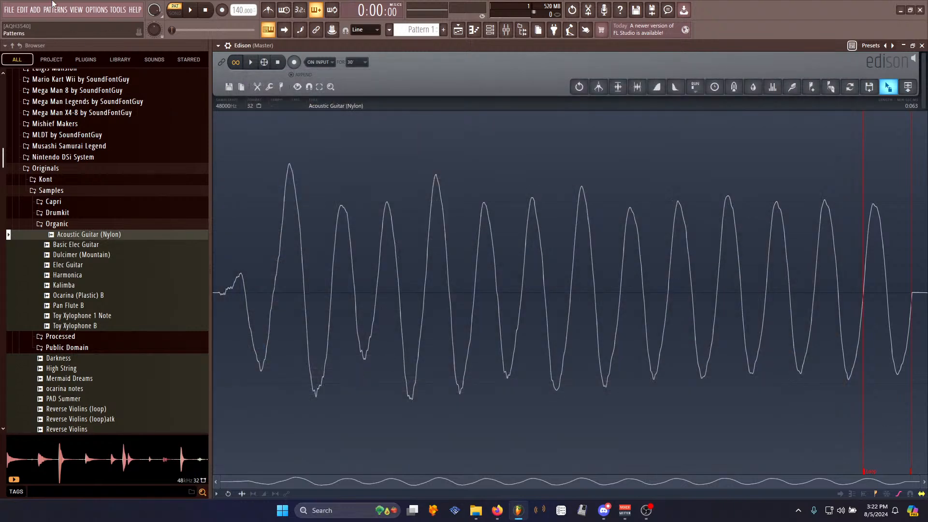
- Add a chipsynth SFC instrument and load SNES Nylon.wav from its Processed user folder into sample slot A
click(36, 10)
click(55, 137)
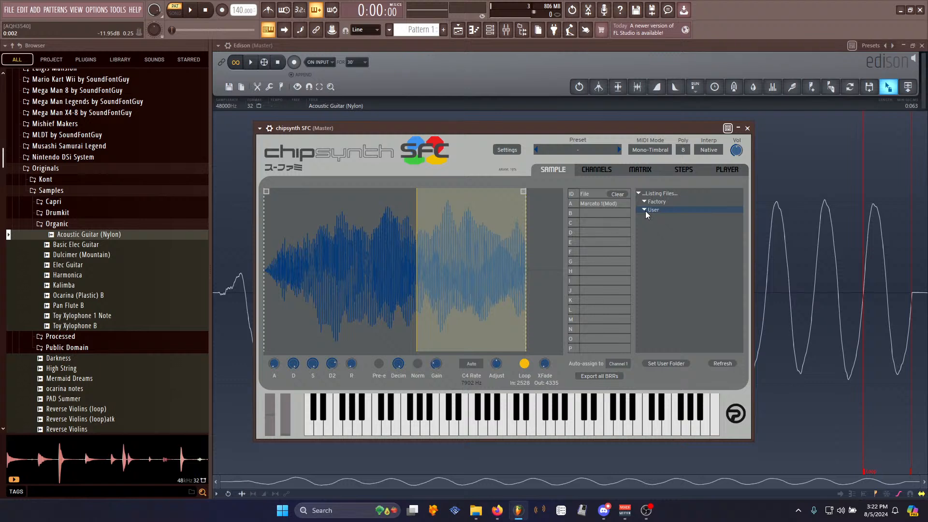
scroll(692, 289, down, 3)
scroll(689, 281, down, 3)
click(649, 266)
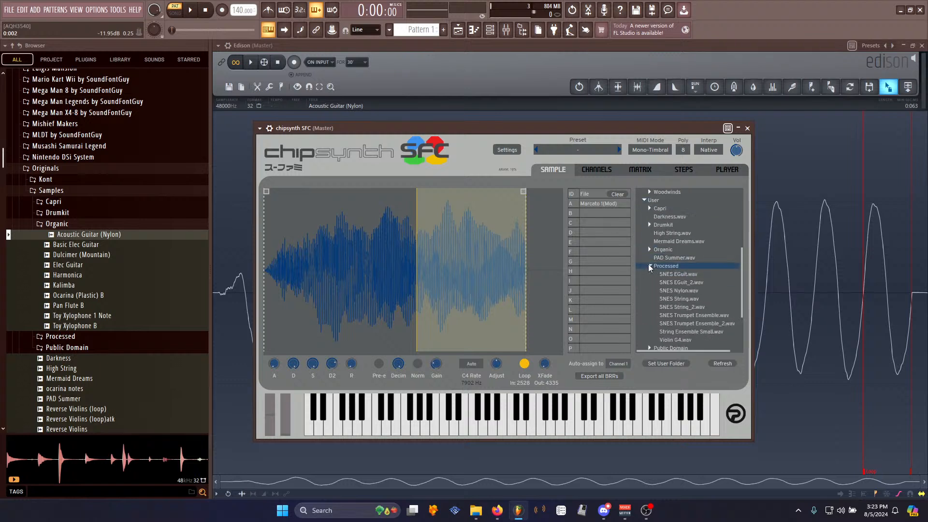
drag(690, 289, 441, 274)
drag(423, 127, 414, 87)
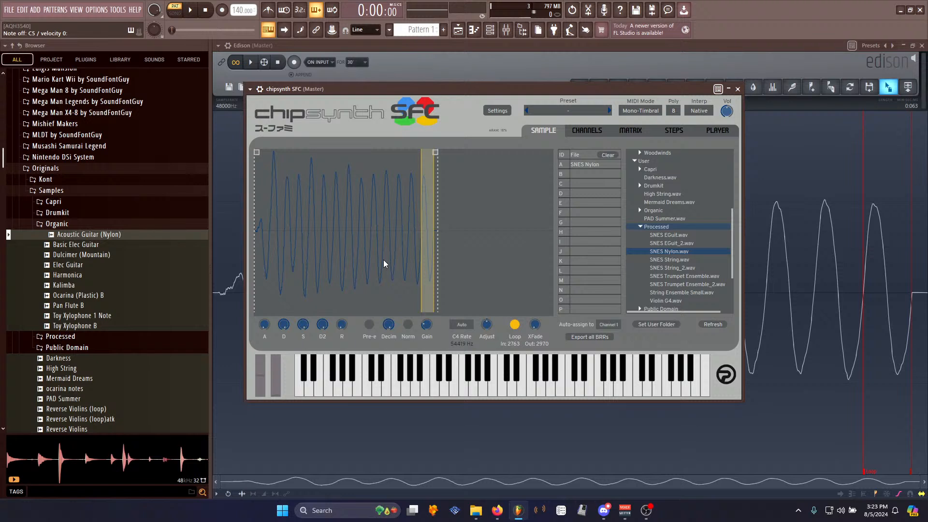
- Play a test note in chipsynth SFC and adjust its Decim setting
key(alt+Tab)
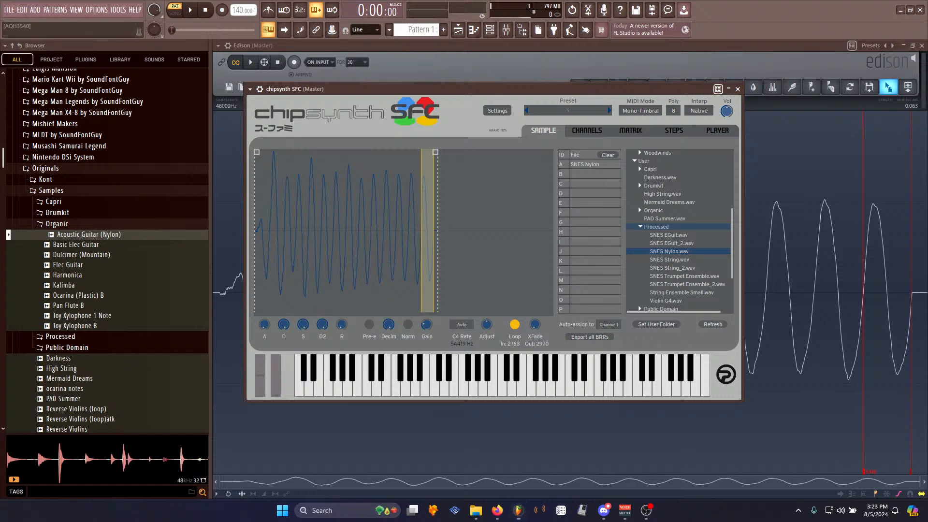
drag(502, 87, 472, 43)
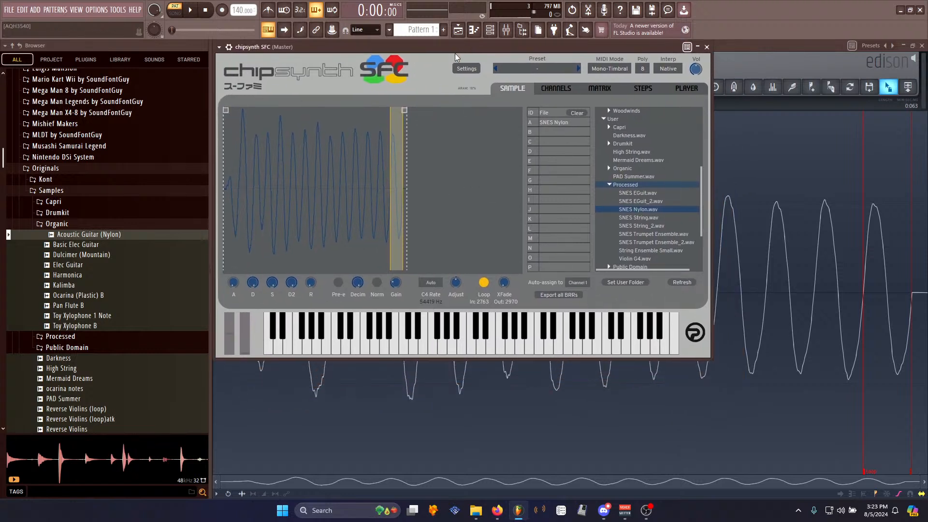
key(z)
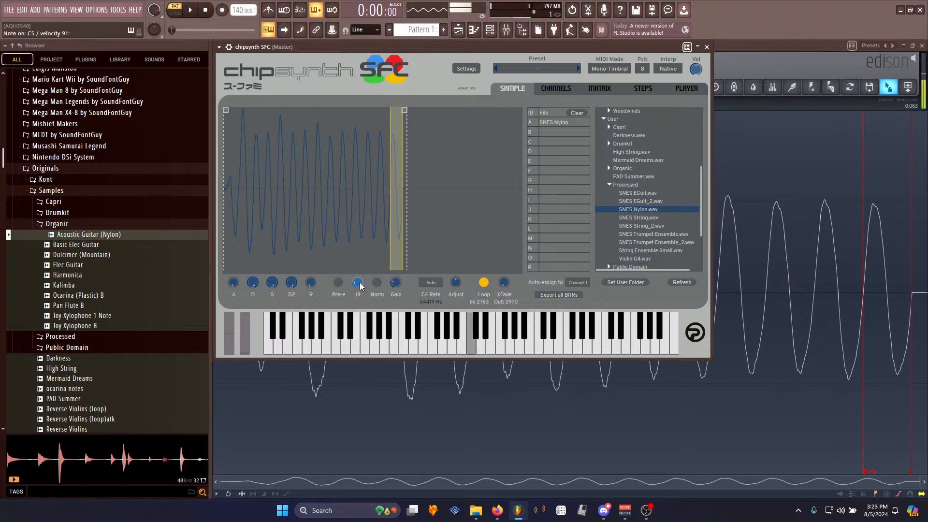
drag(360, 286, 358, 239)
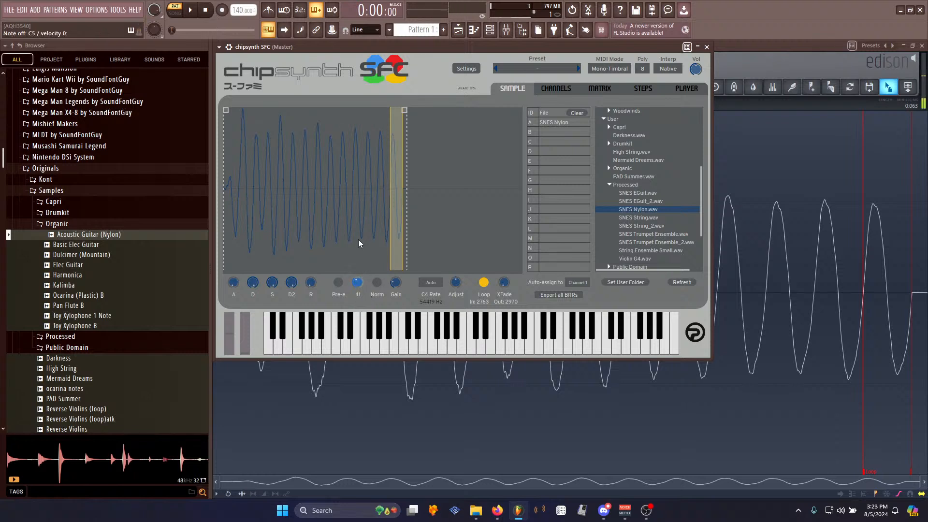
- Clear Edison and record the chipsynth SFC output playing a sustained note
click(770, 48)
key(Delete)
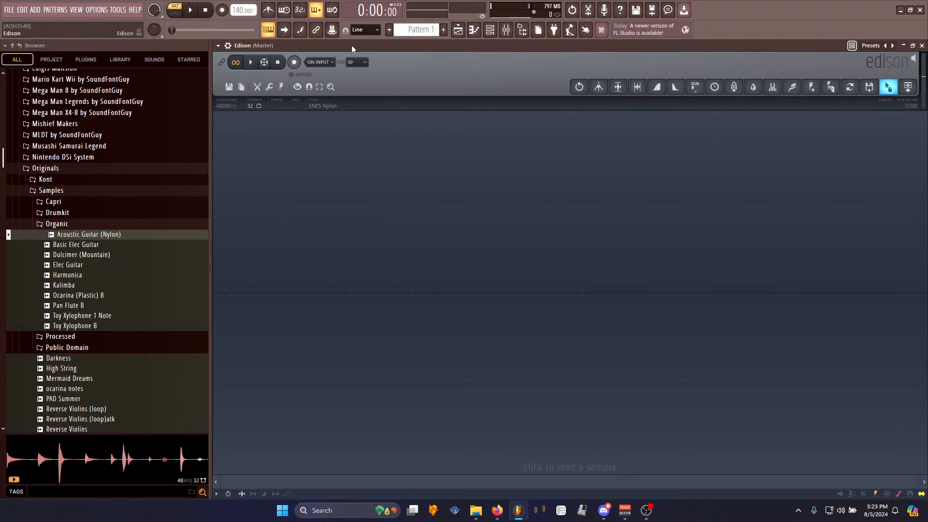
click(294, 62)
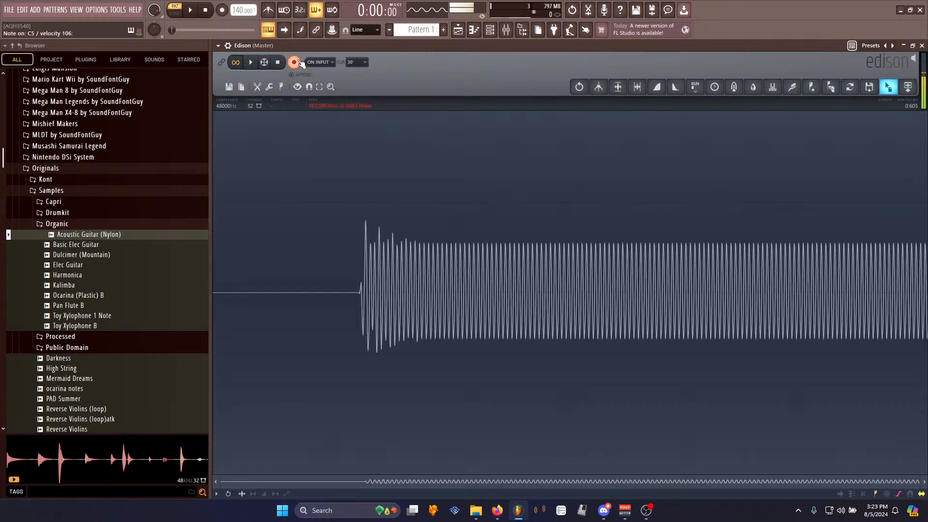
click(286, 68)
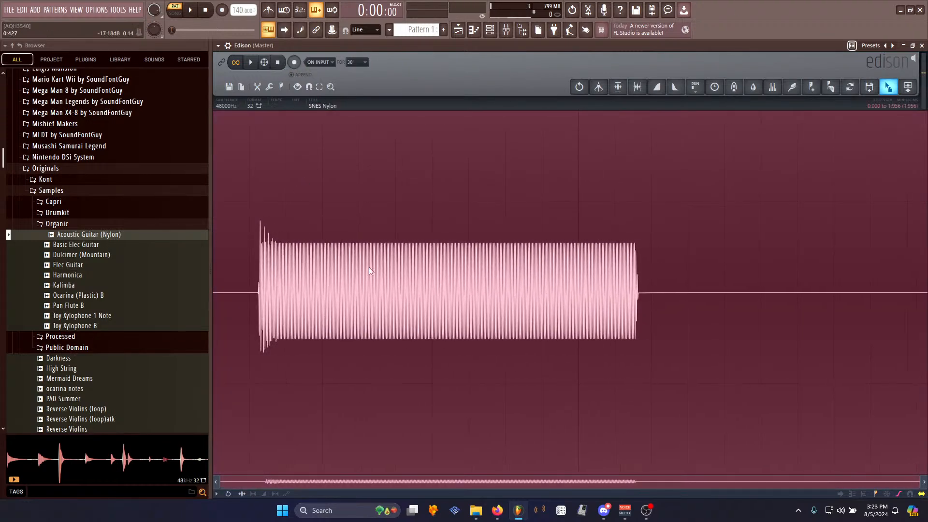
- Delete the silence before the start of the recorded note
drag(257, 291, 145, 291)
key(Delete)
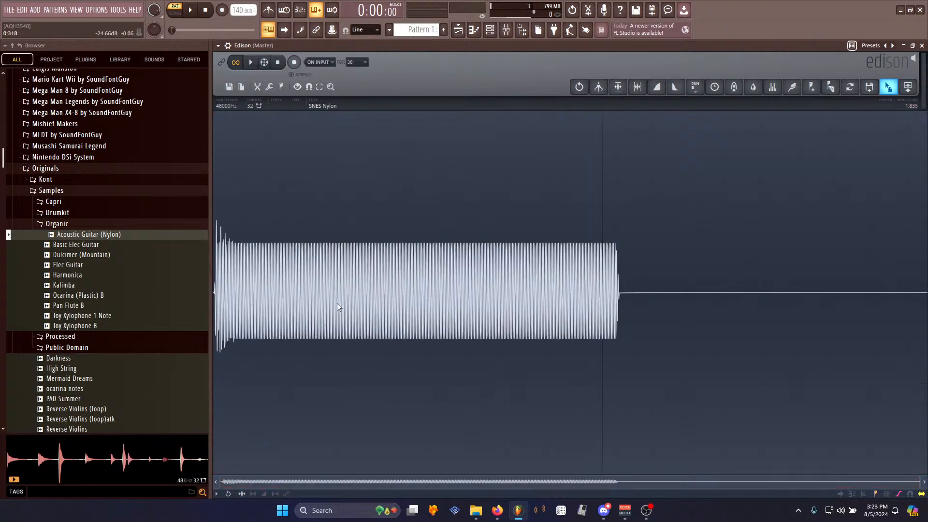
scroll(224, 276, up, 10)
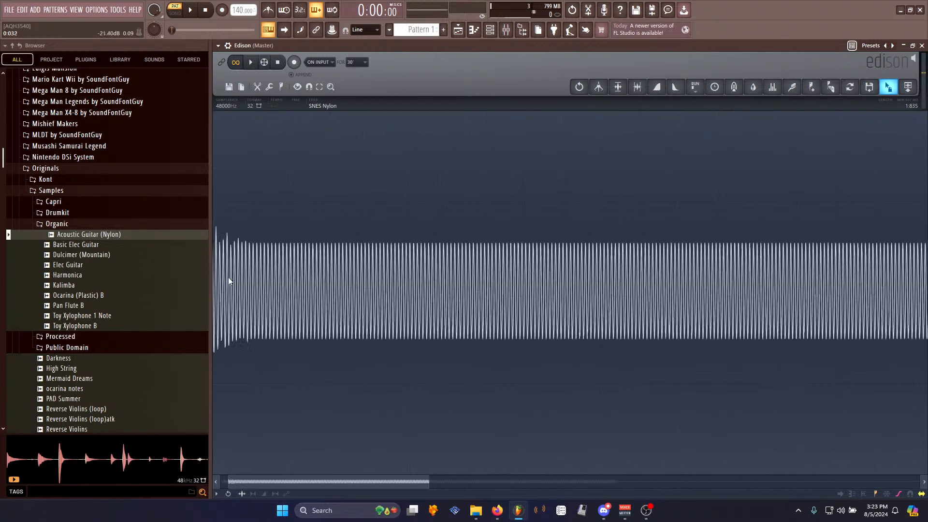
scroll(309, 302, up, 3)
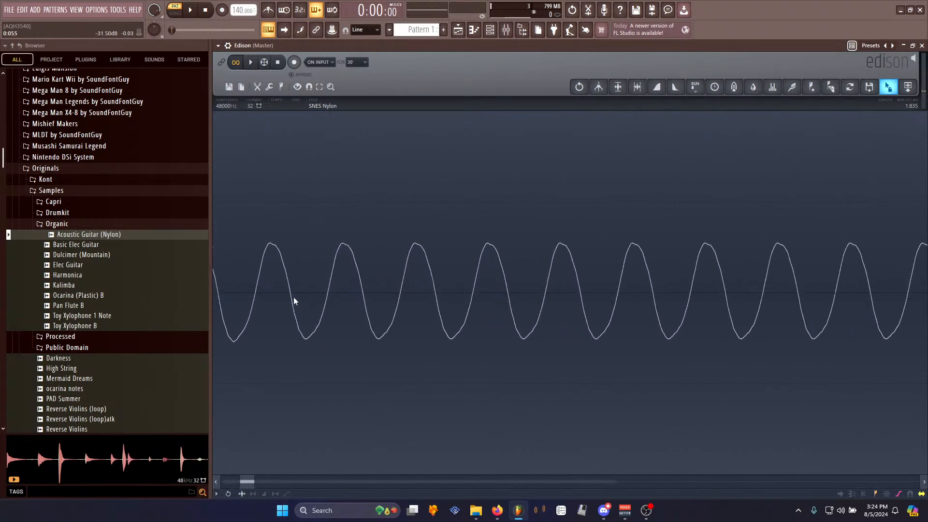
- Set a loop region over a single waveform cycle near the start of the recorded note
drag(289, 291, 363, 294)
key(space)
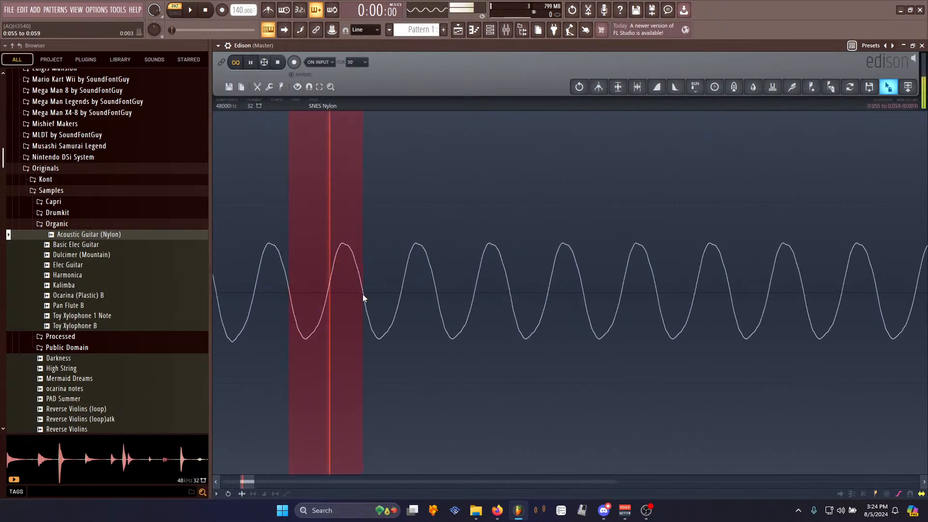
right_click(363, 296)
mouse_move(372, 341)
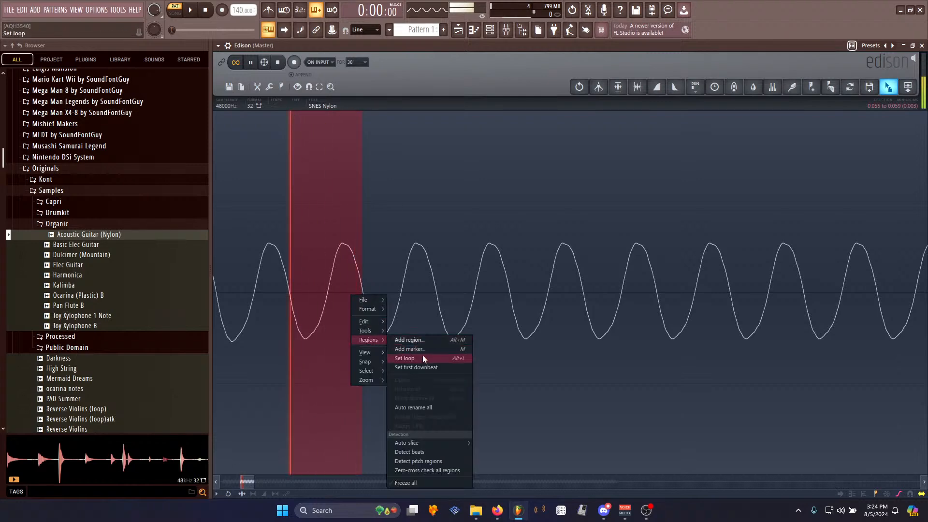
click(422, 357)
- Delete all audio after the loop region
click(270, 315)
key(space)
key(space)
scroll(271, 314, down, 3)
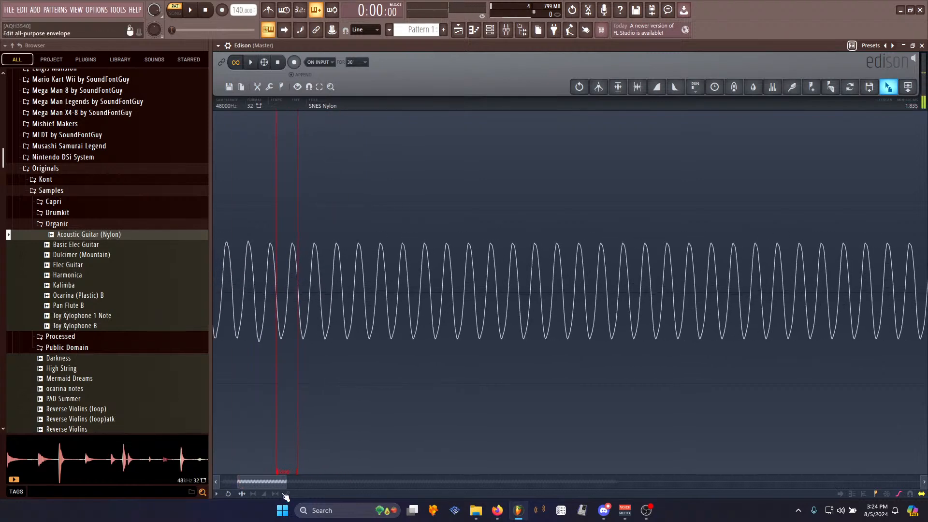
double_click(282, 415)
drag(282, 413, 584, 334)
scroll(611, 326, down, 4)
scroll(611, 326, down, 4)
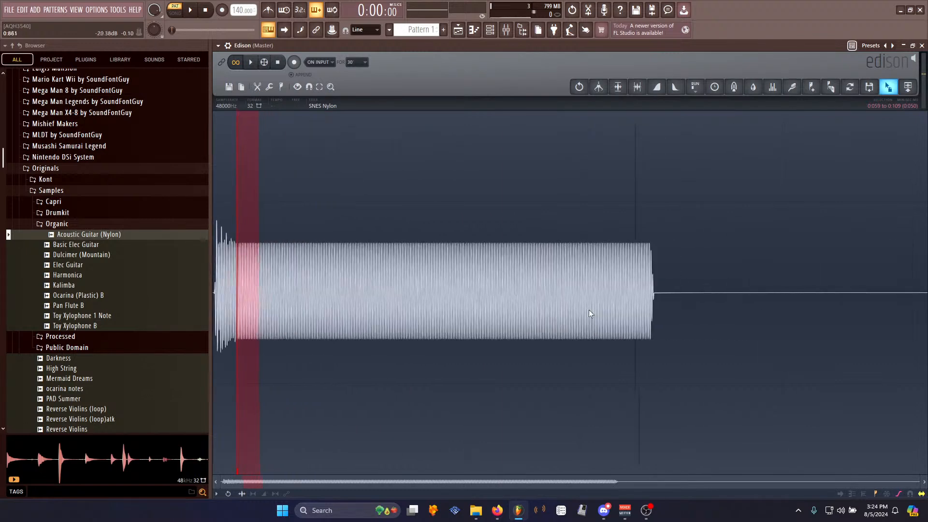
drag(258, 339, 926, 334)
key(Delete)
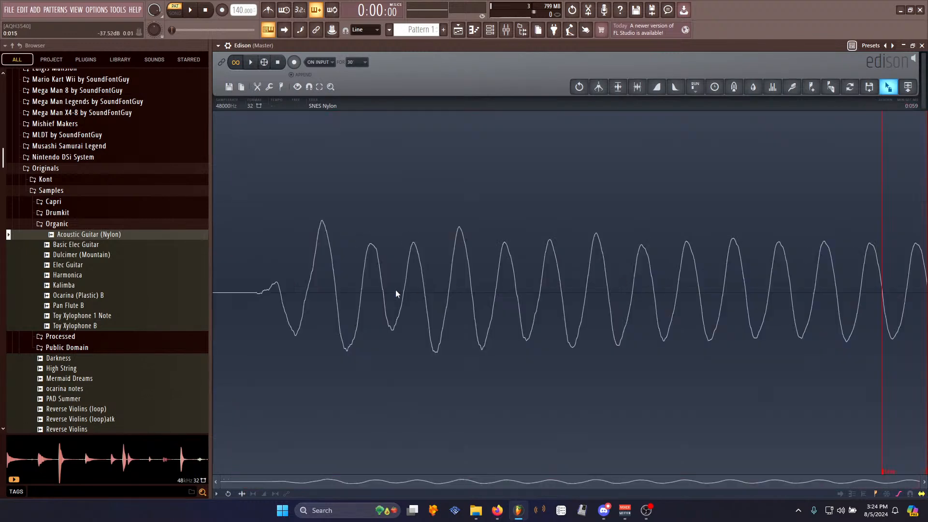
- Normalize the sample and apply the Amp tool to it
key(ctrl+n)
key(alt+a)
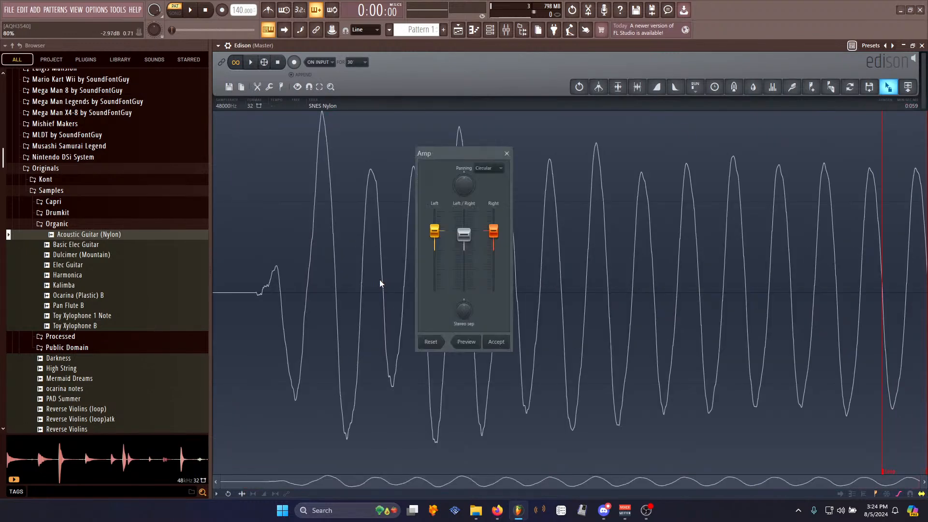
key(Return)
- Trim the flat lead-in before the first waveform cycle
drag(254, 291, 127, 302)
key(Delete)
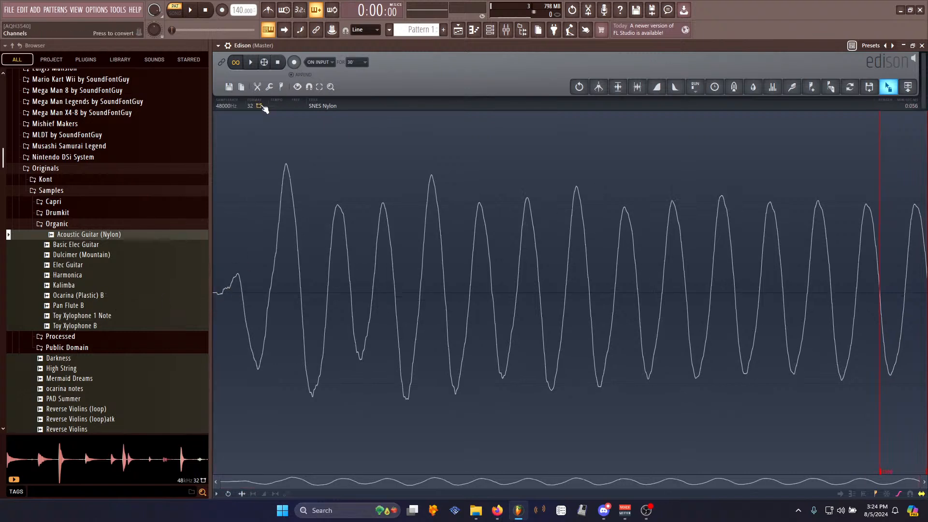
- Save the edited sample as a WAV file
right_click(367, 262)
mouse_move(380, 265)
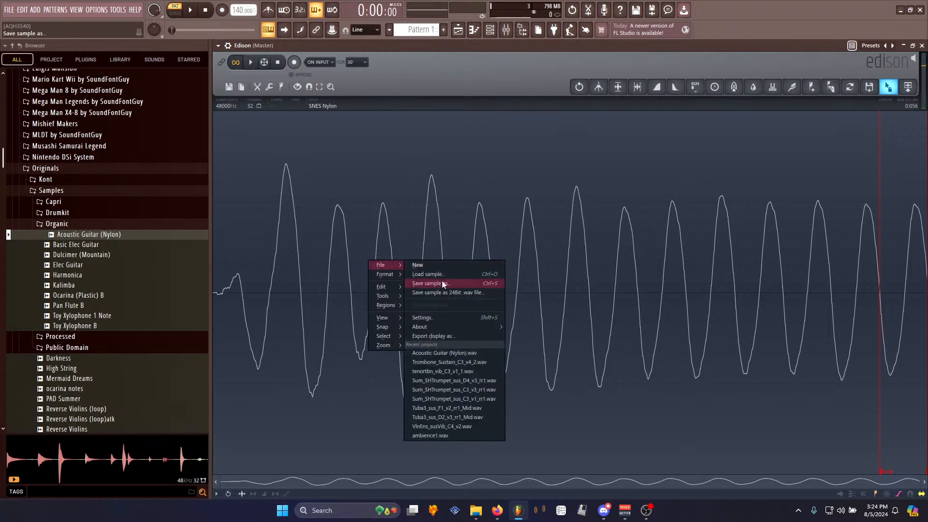
click(443, 283)
click(769, 427)
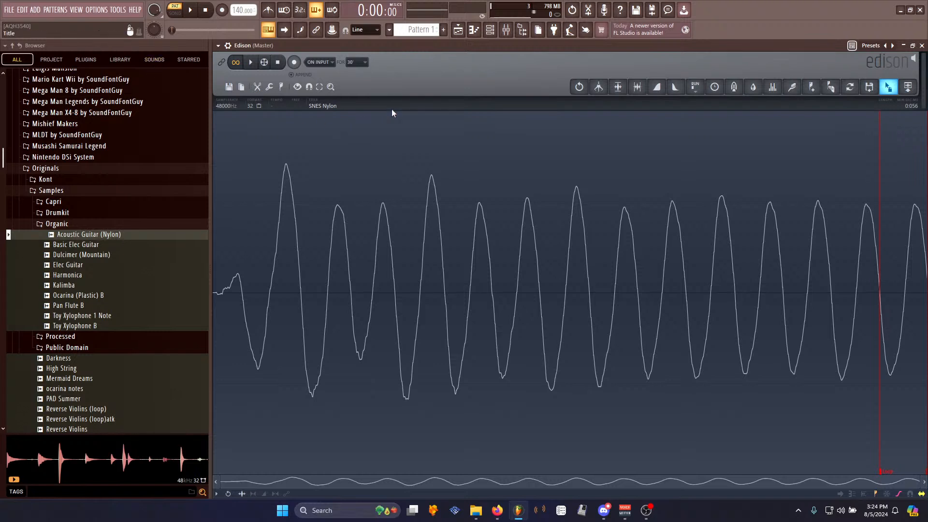
- Send the sample from Edison into the channel rack as a new sampler channel and open its settings
drag(888, 86, 325, 123)
click(490, 30)
click(332, 128)
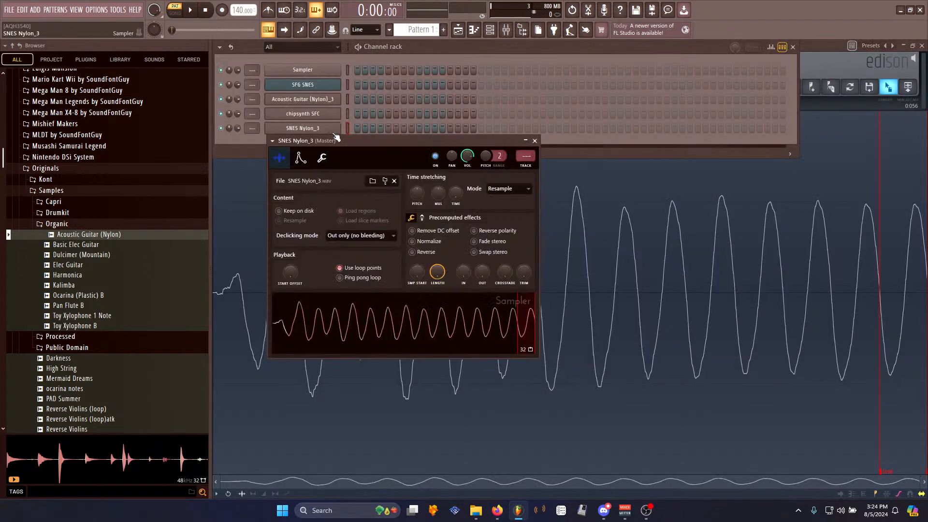
- Preview the guitar samples in the browser's Organic folder
key(w)
key(x)
click(149, 247)
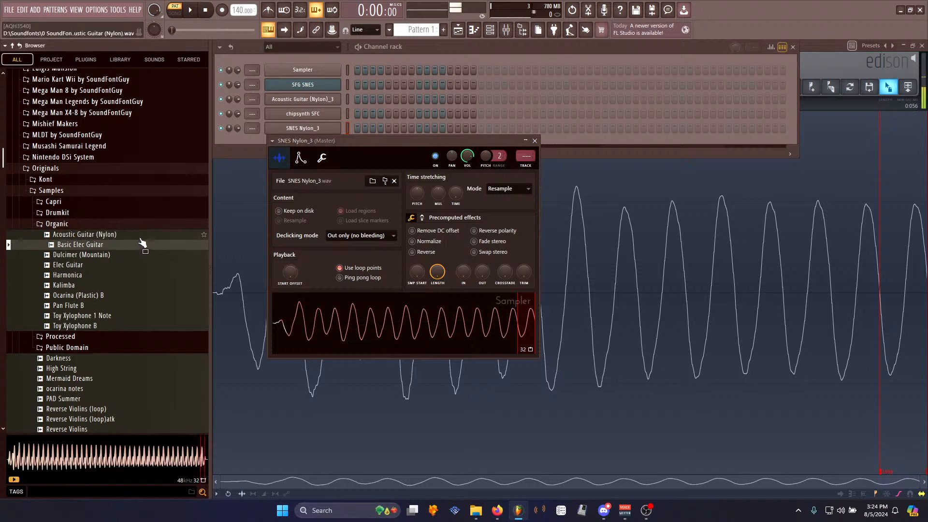
click(133, 255)
click(125, 245)
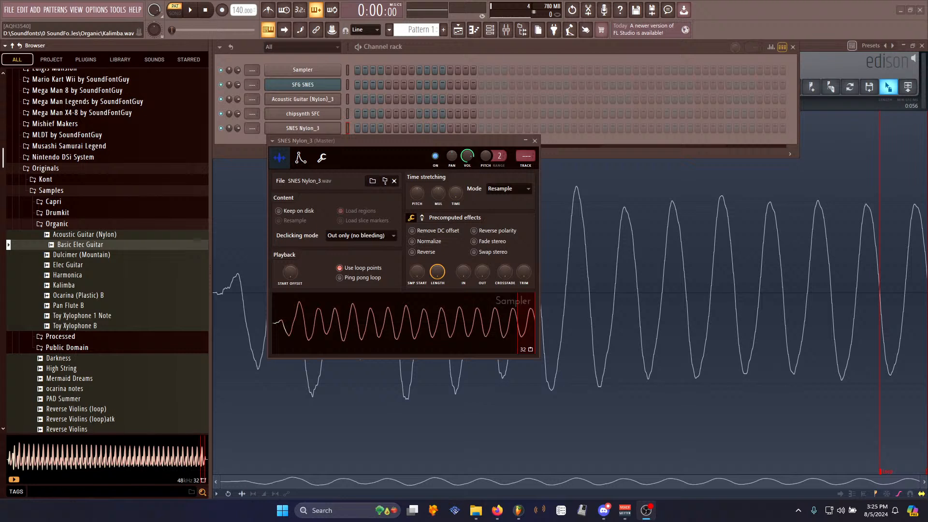
- Close the channel rack and clear the sample in Edison
click(817, 59)
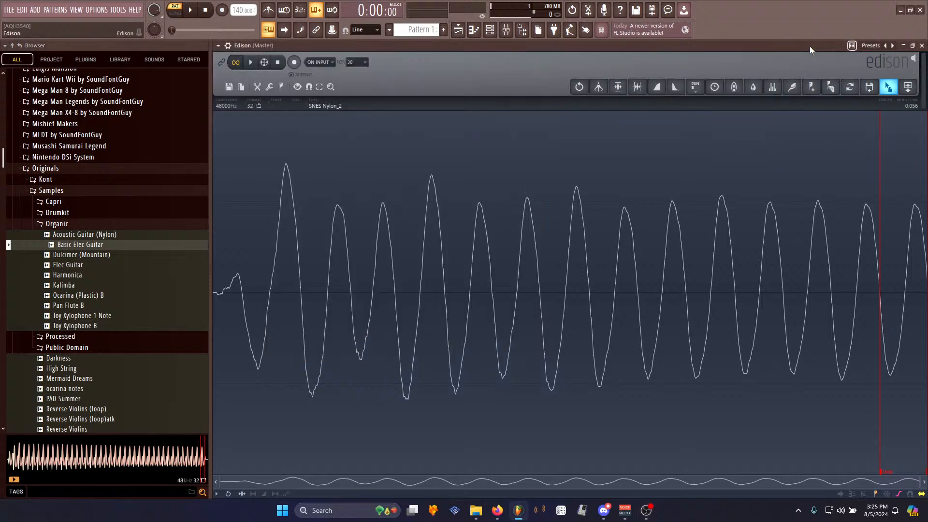
key(Delete)
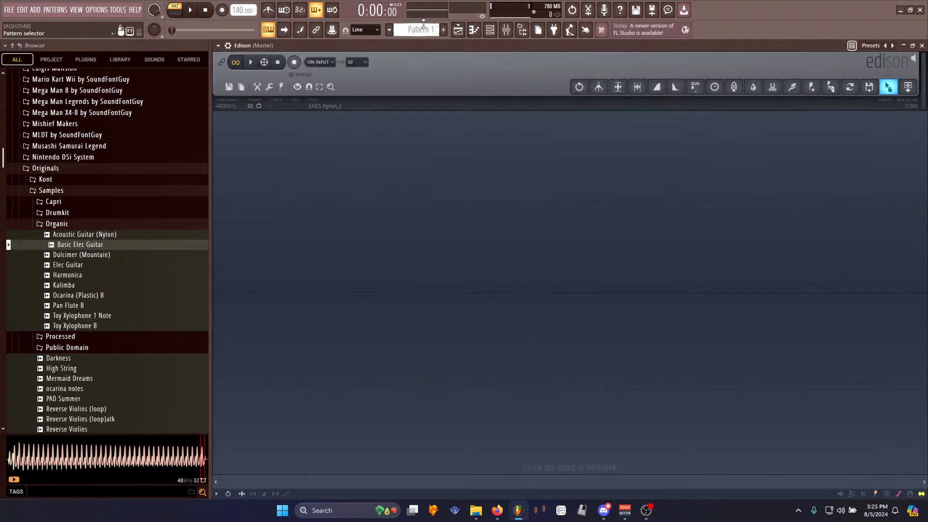
- Open the mixer and load Edison into the first effect slot of Insert 1
click(506, 30)
click(876, 60)
click(851, 78)
click(276, 215)
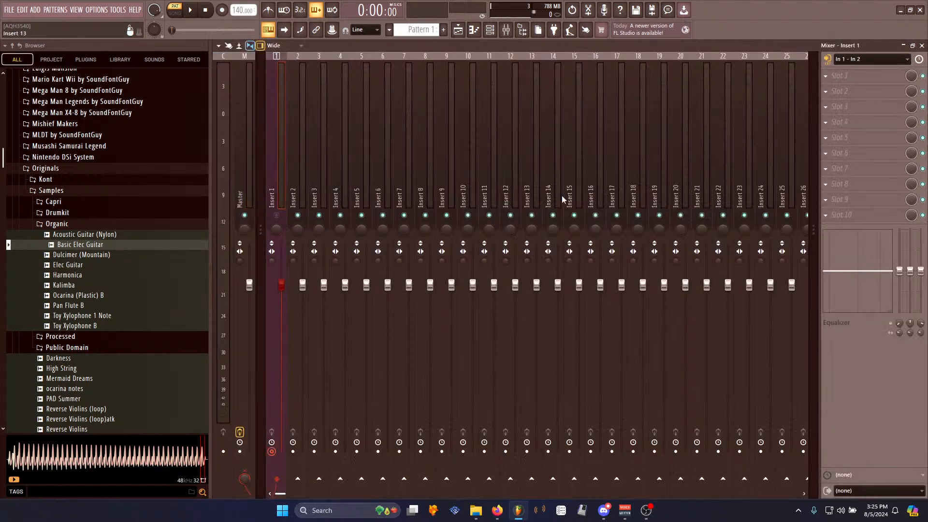
click(828, 76)
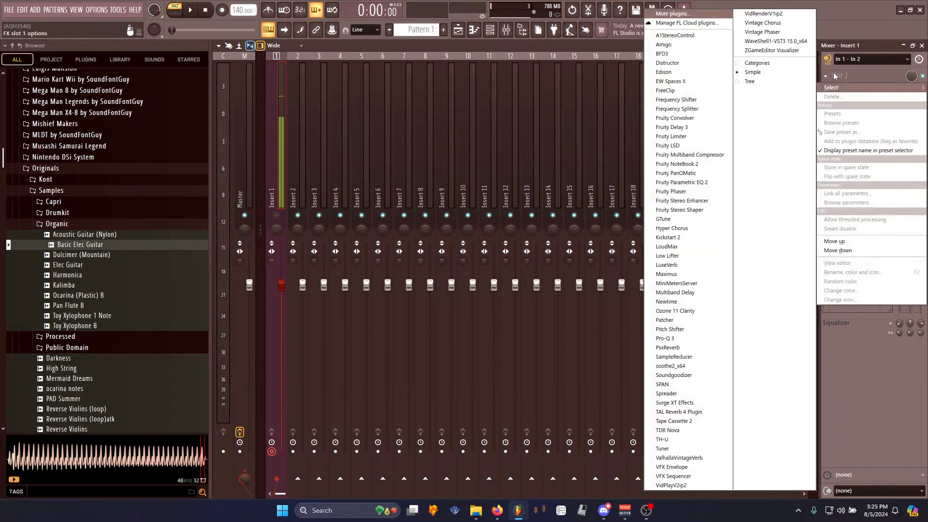
click(664, 72)
drag(435, 82, 464, 104)
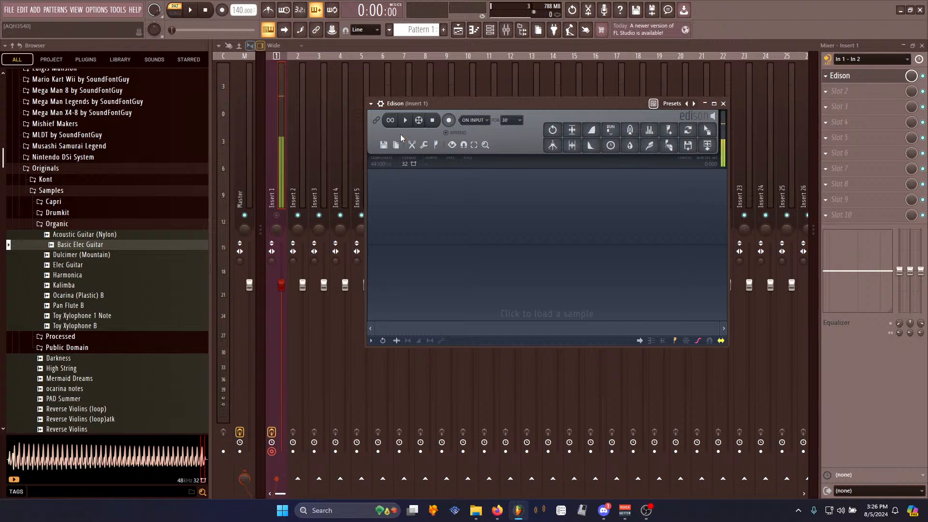
- Record the insert's input into Edison
click(449, 121)
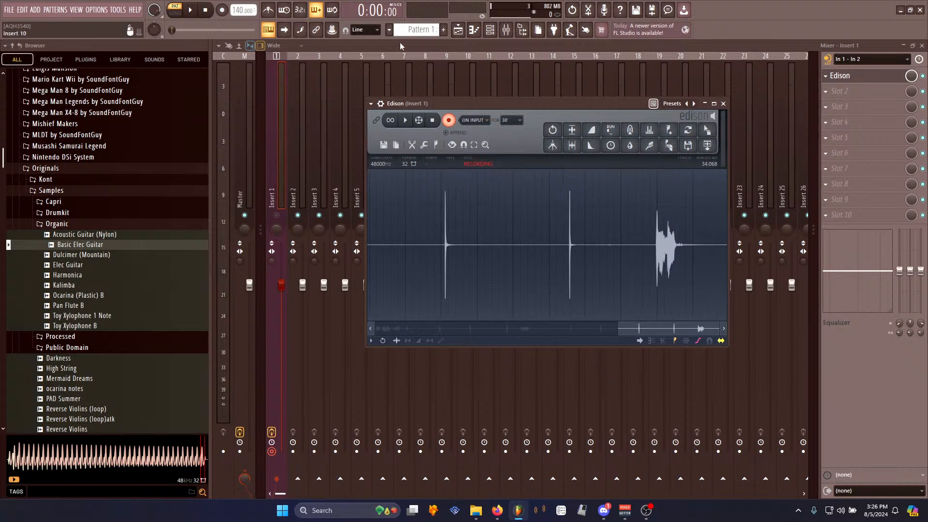
click(432, 120)
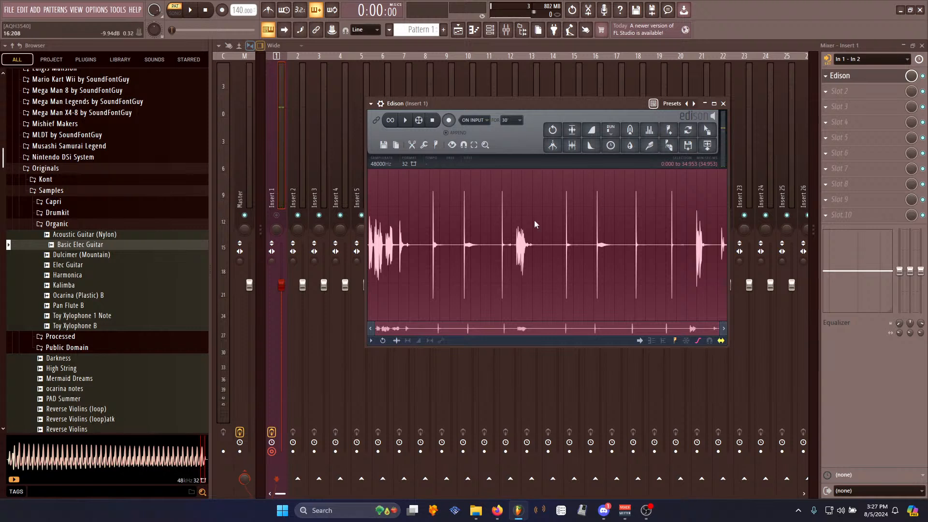
- Set Insert 1's audio input to none and reopen the Edison editor
click(871, 58)
click(866, 116)
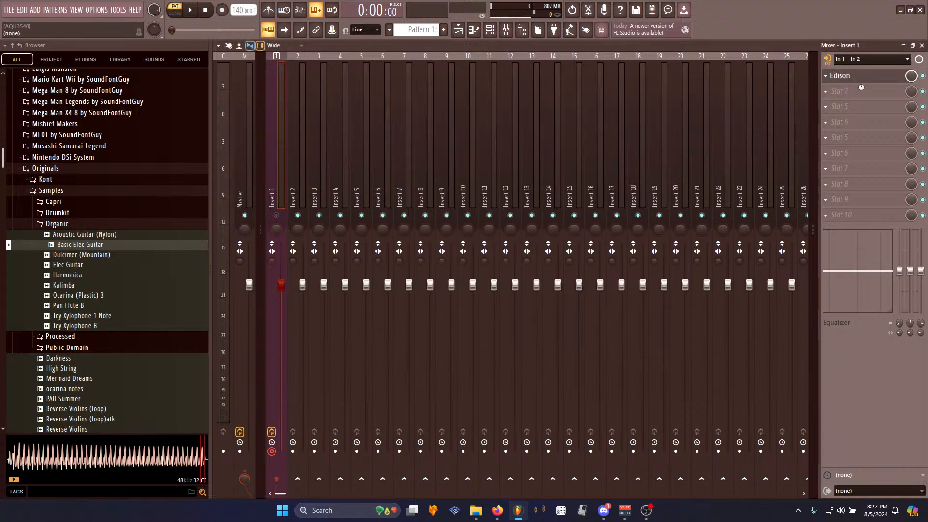
click(841, 76)
click(841, 76)
click(841, 75)
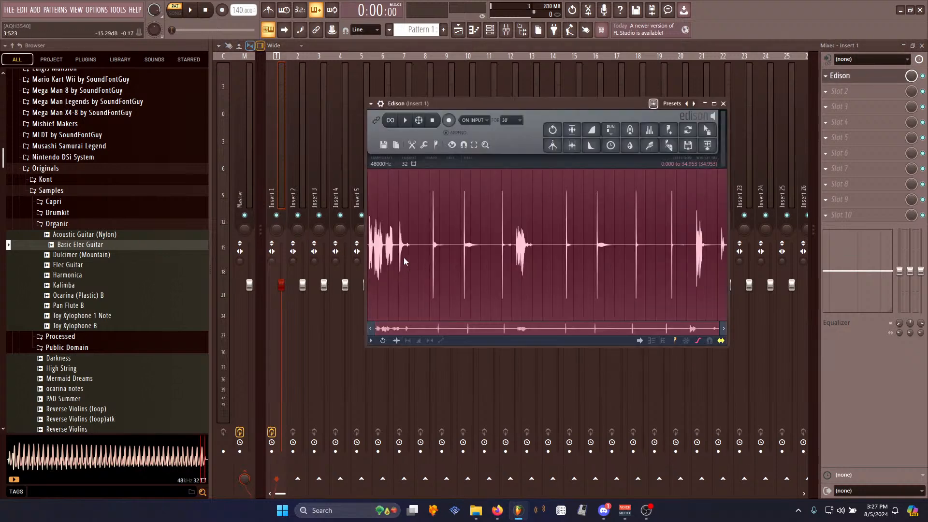
- Delete the opening section of the recording and normalize what remains
drag(427, 245, 262, 249)
key(Delete)
key(space)
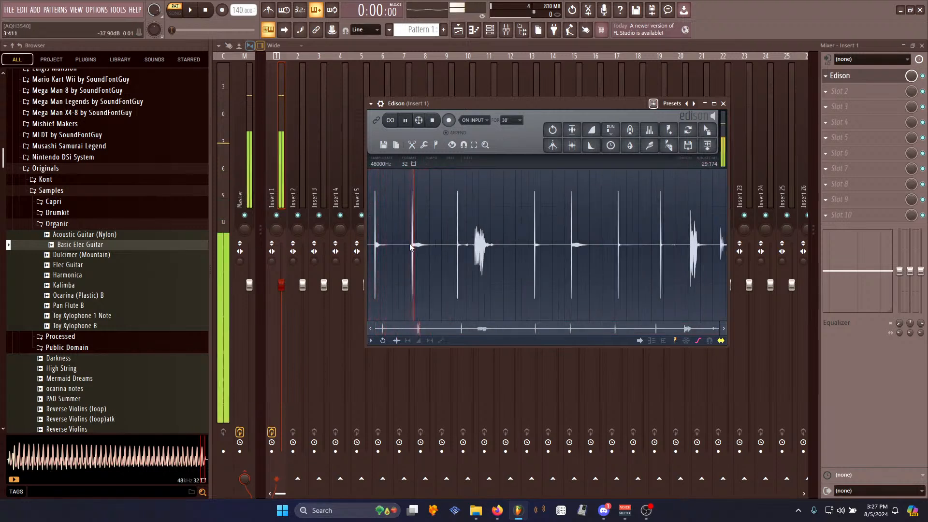
key(space)
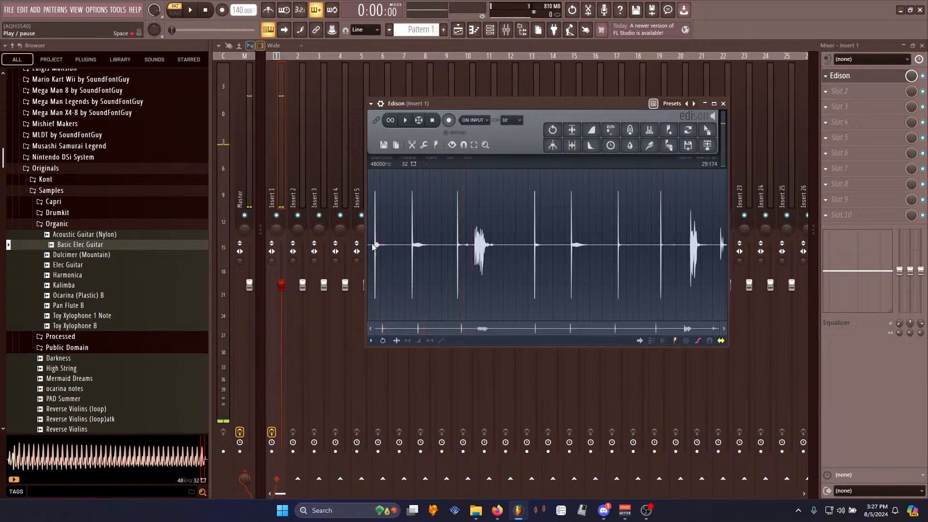
key(ctrl+n)
- Load FreeClip into the second effect slot of Insert 1
click(846, 87)
click(846, 86)
click(845, 90)
click(690, 90)
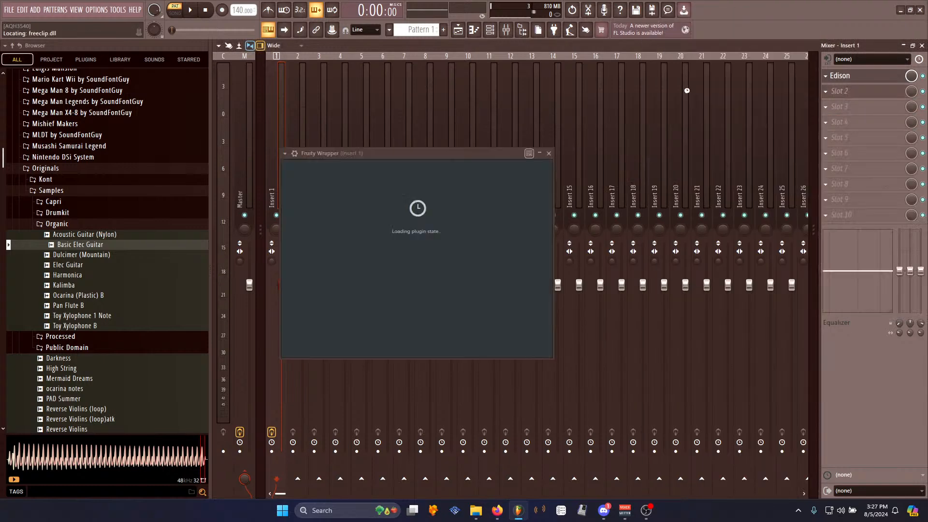
click(842, 91)
click(848, 77)
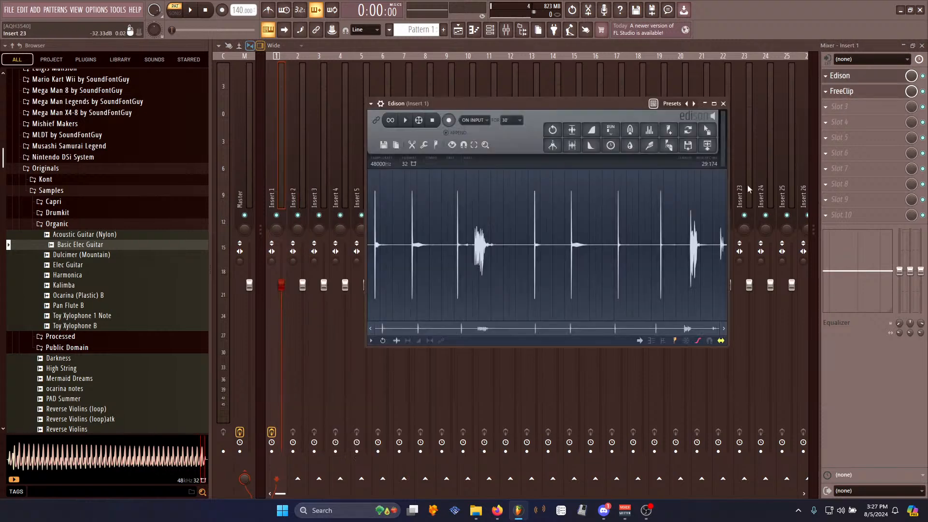
- Delete the noisy section from about 8.5 s to 11.1 s of the recording
key(space)
mouse_move(398, 250)
mouse_down()
mouse_move(377, 251)
mouse_move(387, 240)
mouse_up()
click(406, 122)
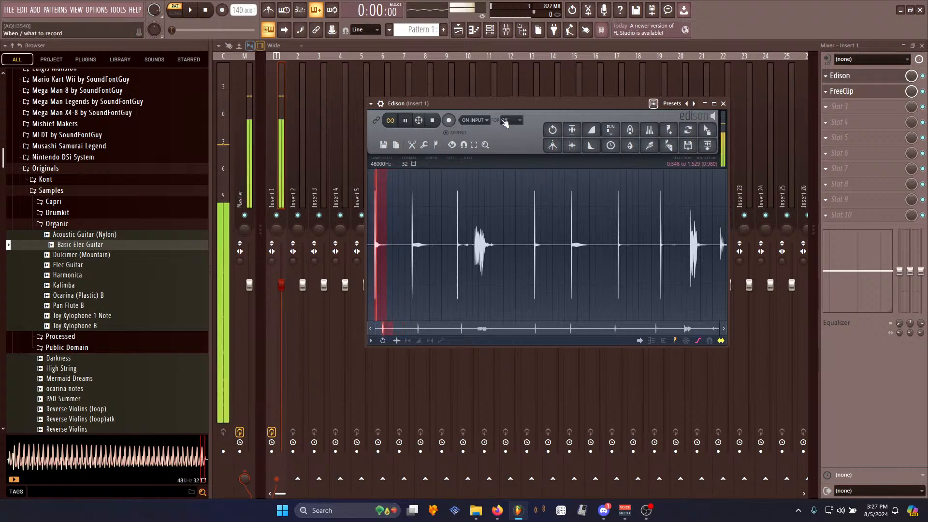
click(870, 97)
mouse_move(477, 171)
mouse_down()
mouse_move(477, 250)
mouse_move(476, 182)
mouse_up()
click(843, 76)
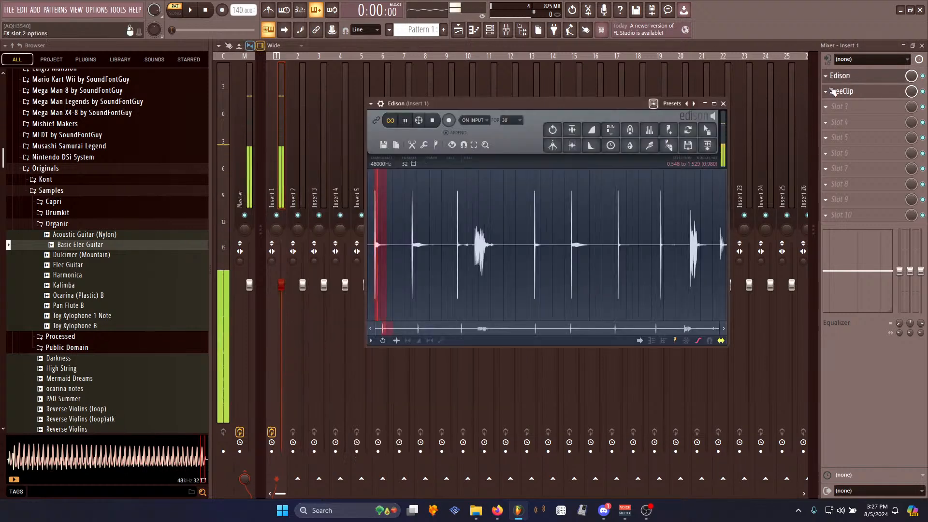
click(407, 243)
key(space)
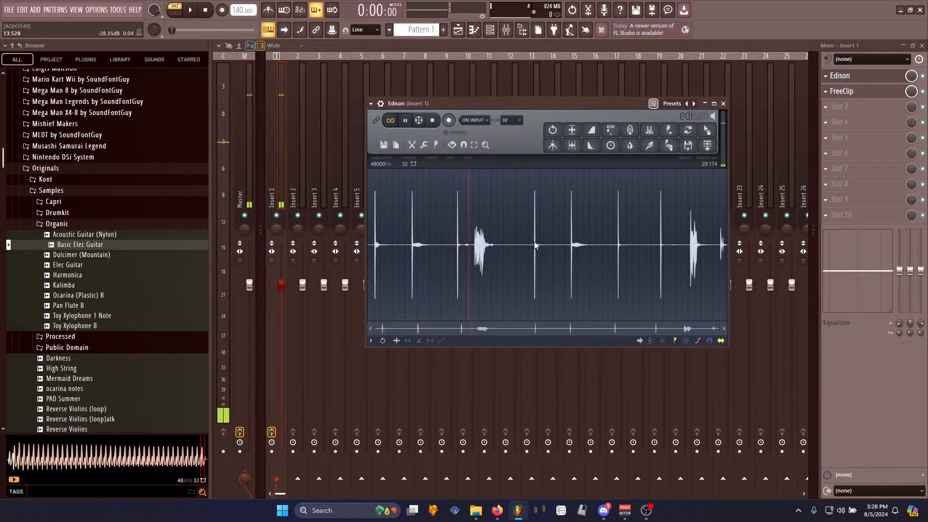
drag(504, 244, 472, 252)
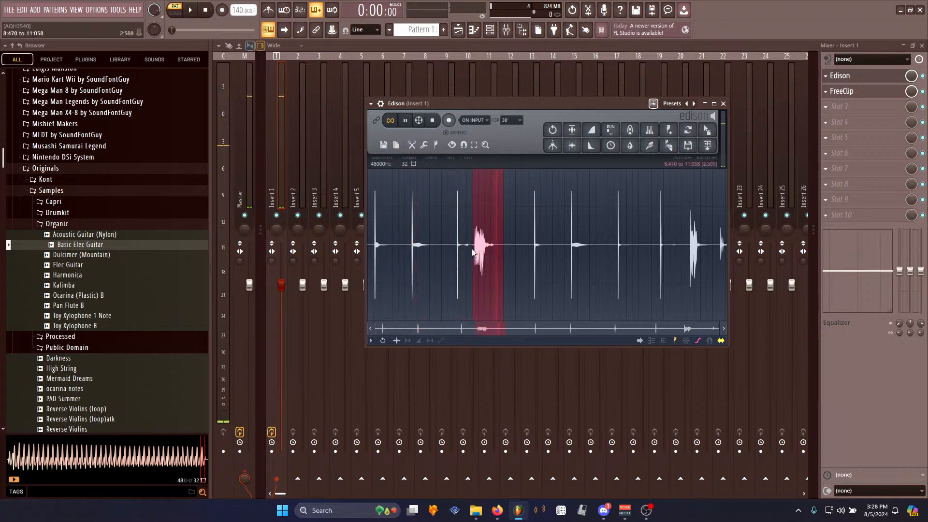
key(Delete)
key(space)
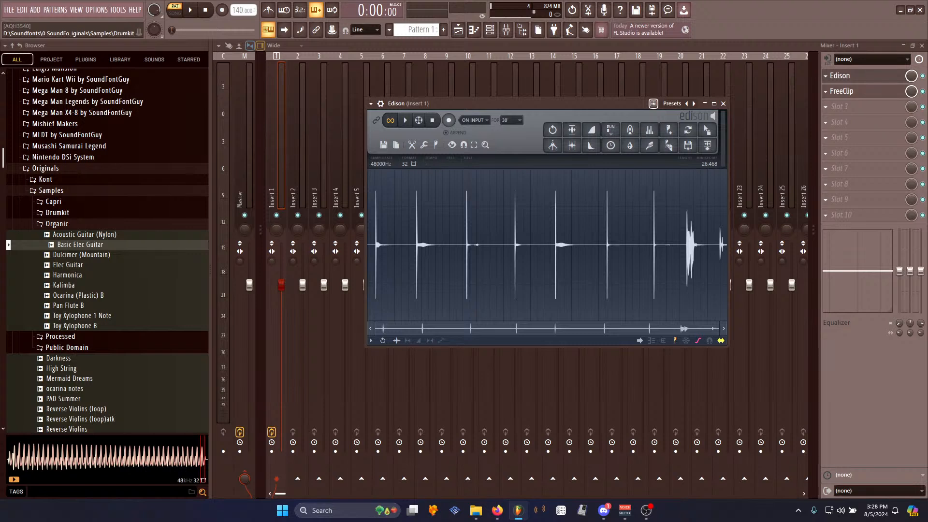
- Add the Sexy Voice soundfont from the Originals folder to the channel rack
scroll(151, 243, down, 6)
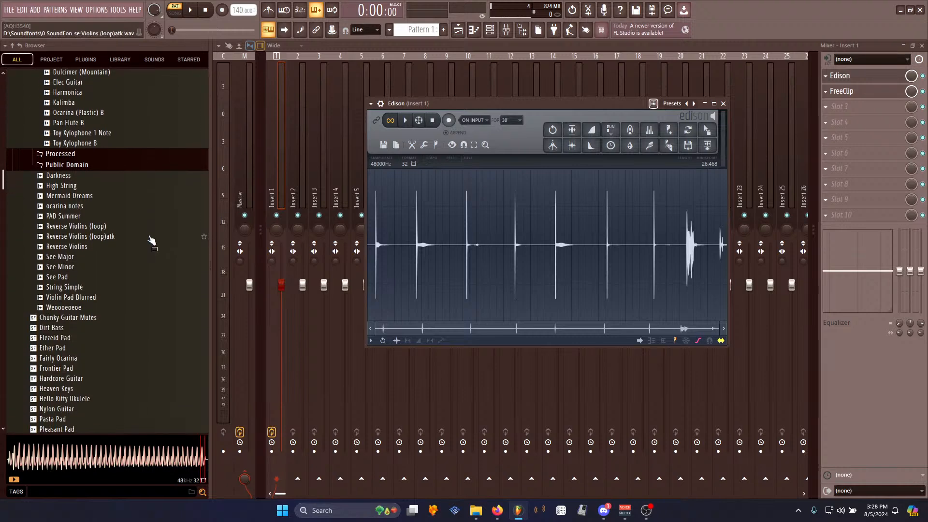
scroll(157, 234, down, 7)
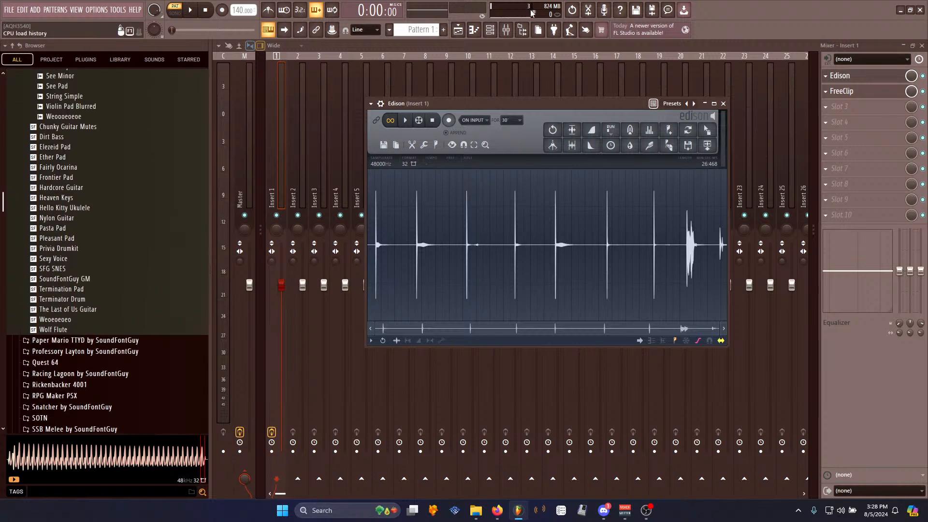
key(F6)
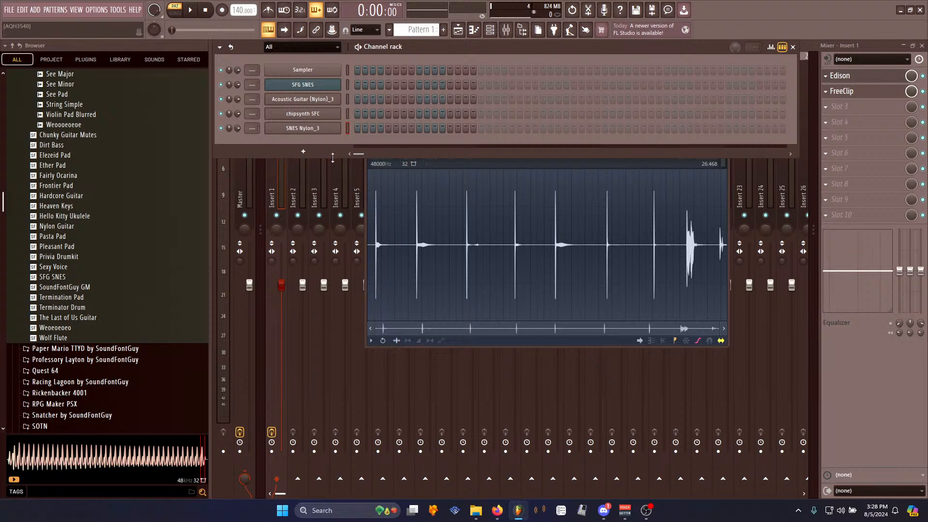
drag(75, 271, 419, 159)
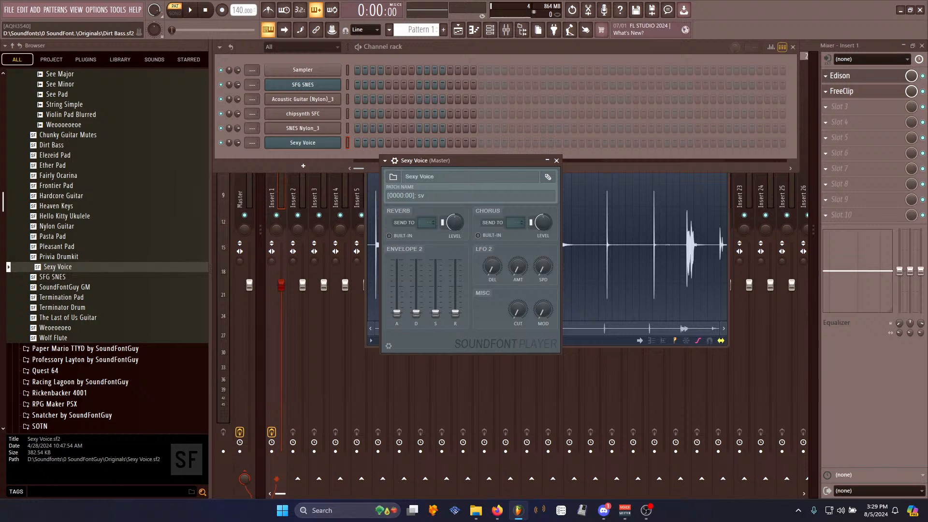
drag(521, 160, 358, 180)
click(483, 342)
drag(456, 94, 486, 179)
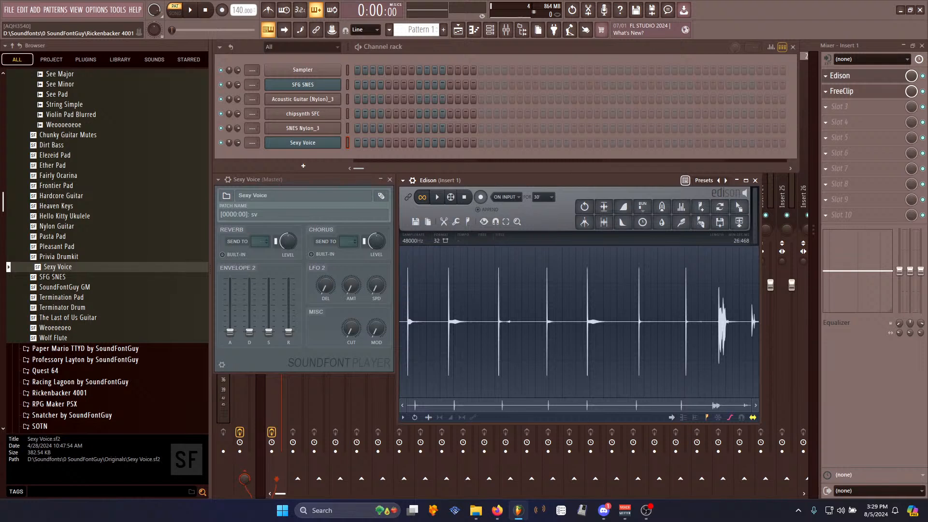
key(alt+Tab)
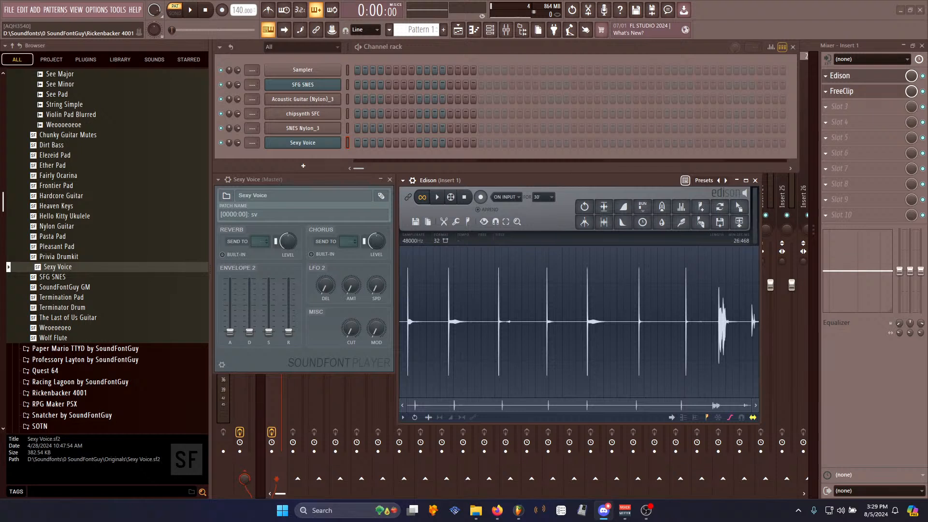
key(alt+Tab)
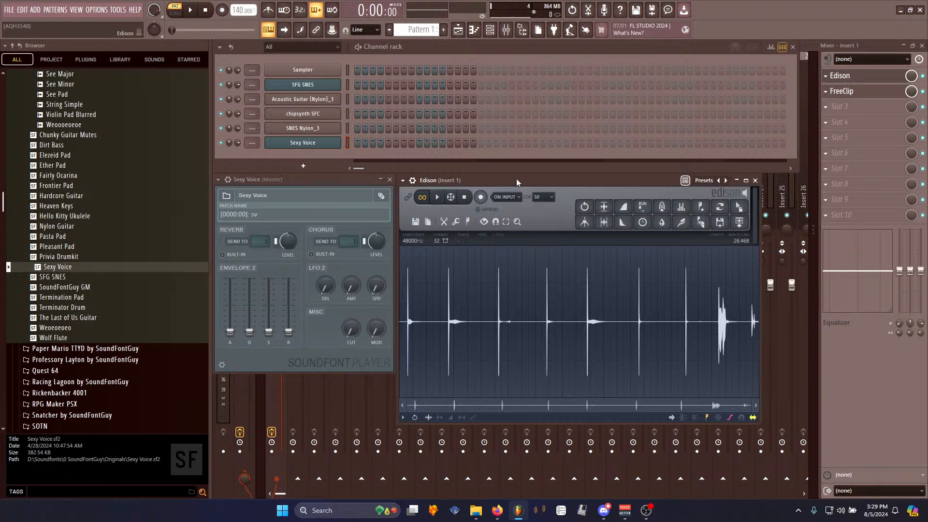
- Narrow the browser and widen the Edison window so the whole waveform is larger
mouse_move(517, 180)
mouse_down()
mouse_move(531, 190)
mouse_move(519, 177)
mouse_up()
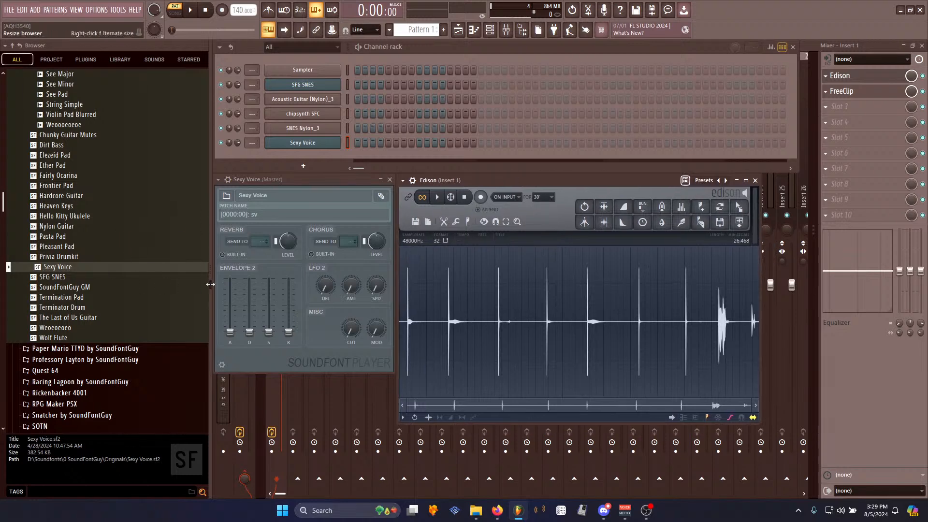
drag(210, 282, 177, 282)
scroll(114, 294, up, 8)
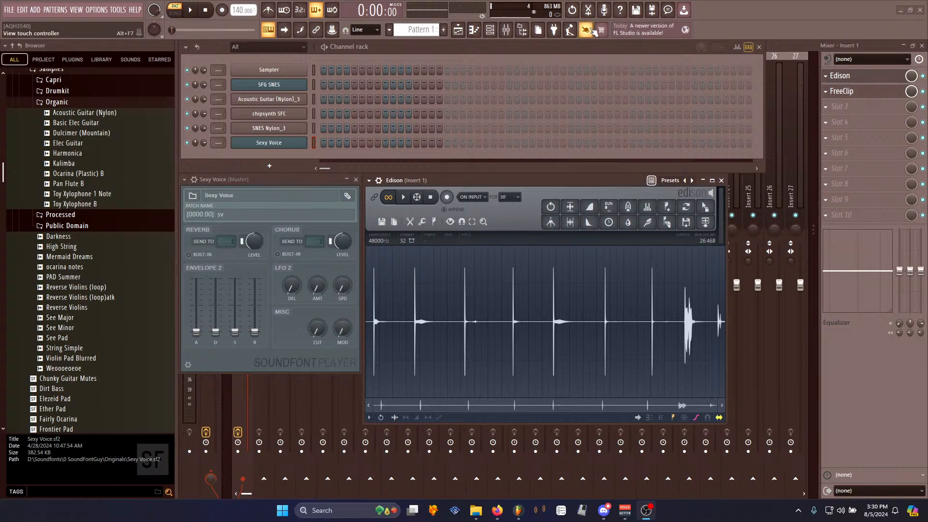
click(462, 183)
drag(462, 184, 461, 183)
drag(726, 422, 763, 425)
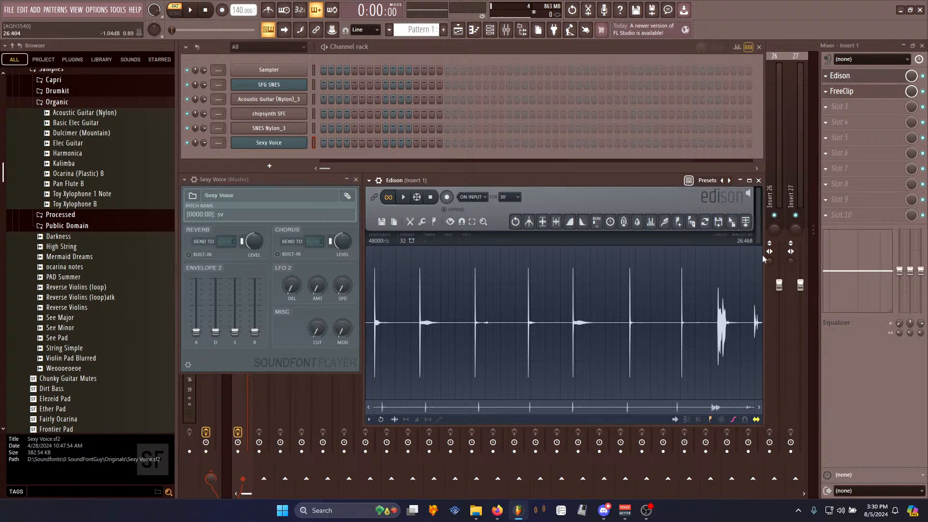
- Delete the noisy section near the end of the recording and play the result
drag(716, 325, 736, 329)
key(Delete)
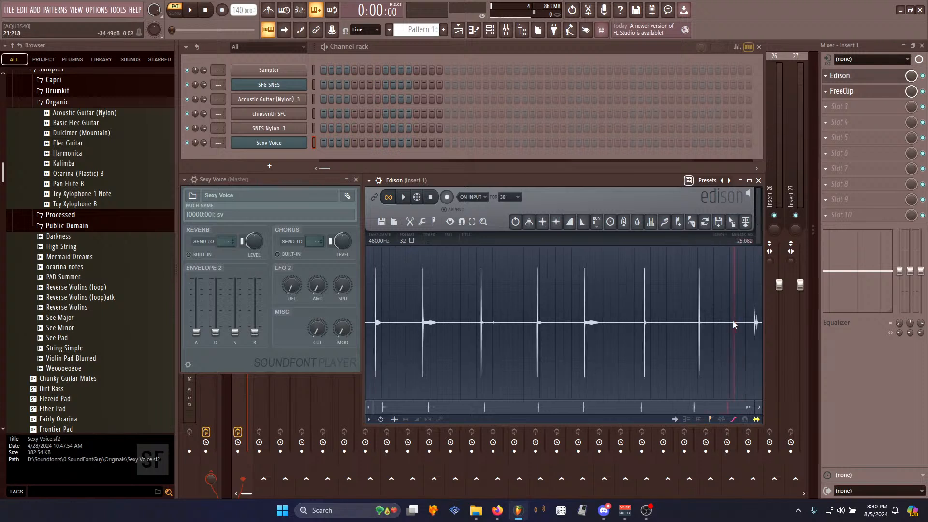
key(space)
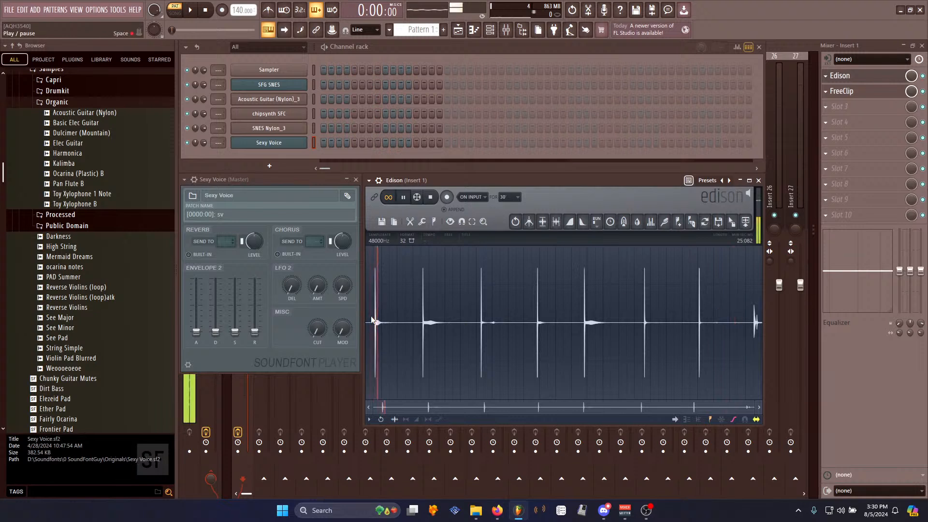
key(space)
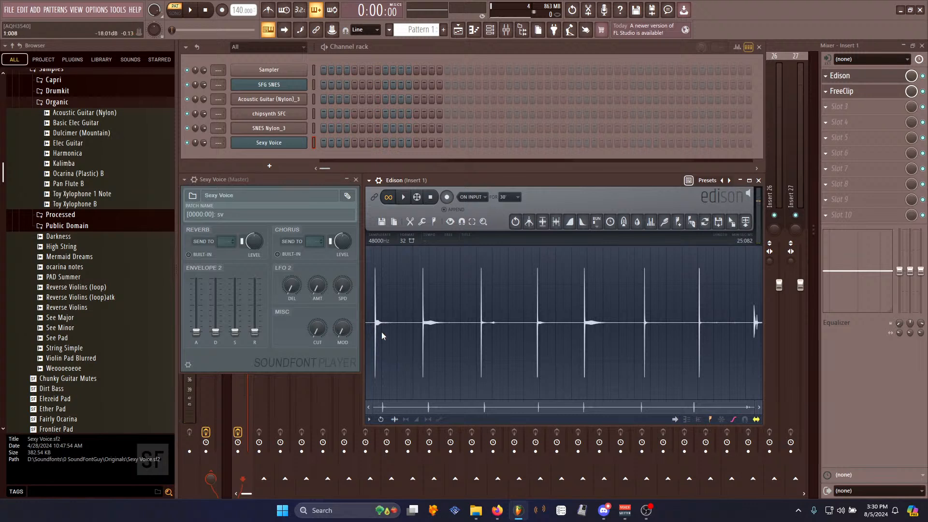
- Zoom into the start of the recording and audition a short selection of the first hit
scroll(382, 334, up, 2)
scroll(382, 334, up, 2)
key(space)
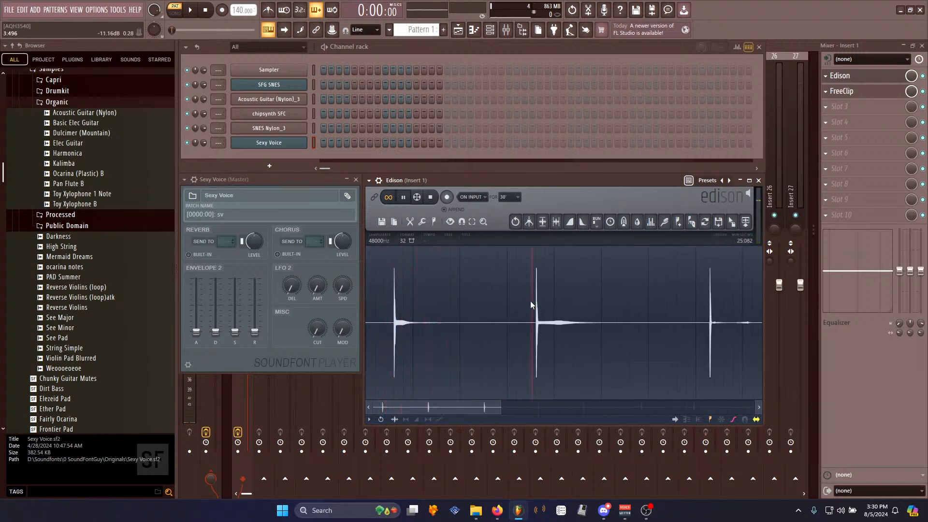
key(space)
drag(393, 324, 430, 327)
key(space)
click(508, 329)
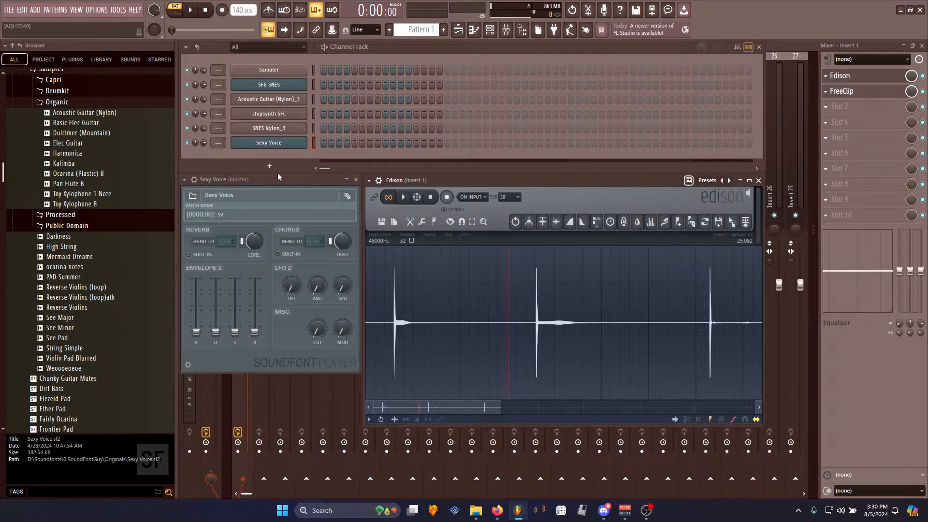
- Reopen the Sexy Voice plugin window and move it beside Edison
click(292, 143)
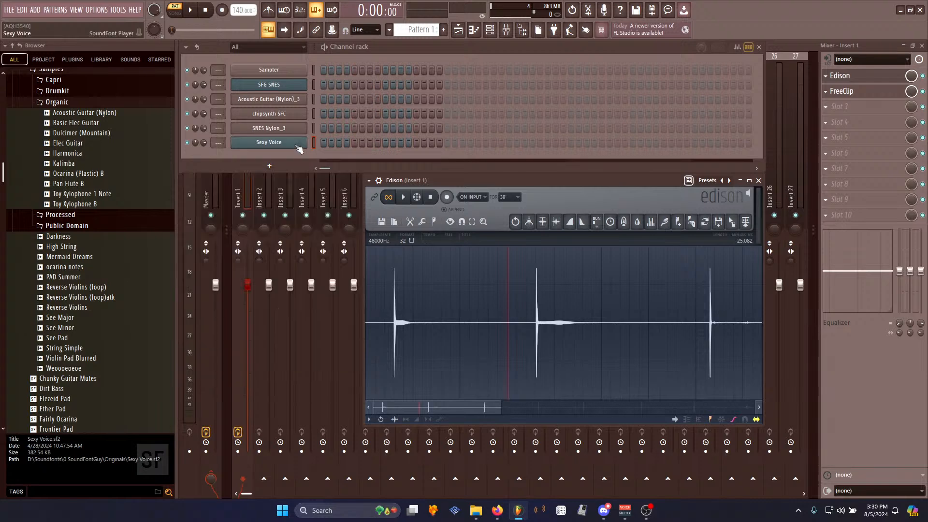
click(292, 143)
drag(276, 182, 353, 165)
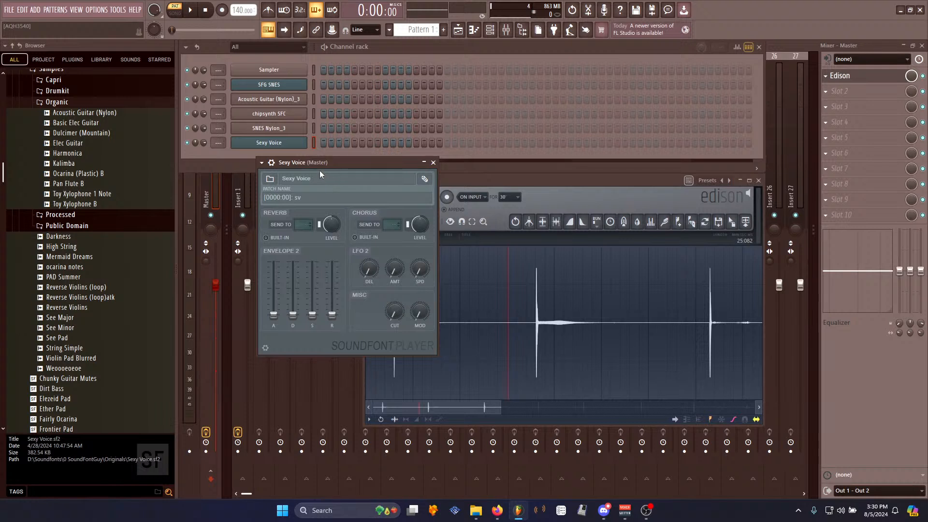
drag(339, 170, 416, 183)
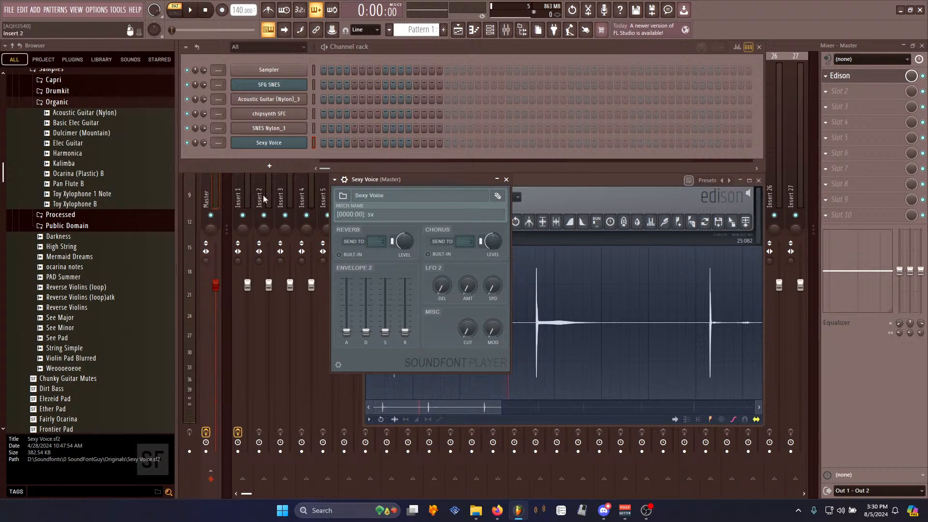
drag(450, 179, 449, 161)
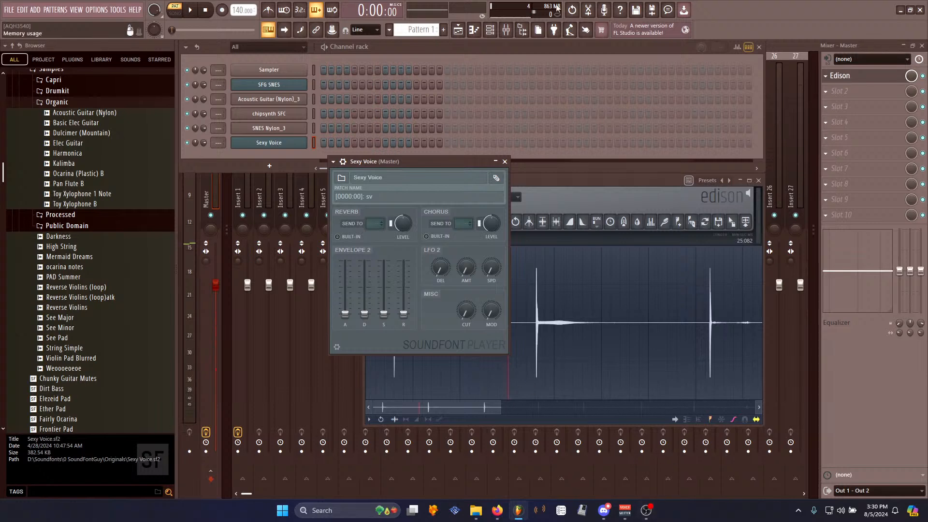
click(608, 179)
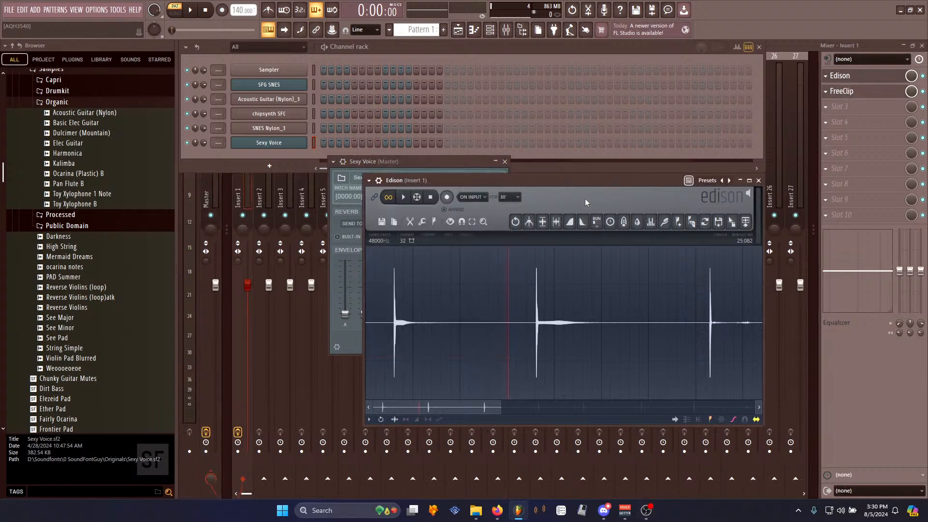
- Set Insert 1's audio input to In 1 and reopen Edison on that insert
key(ctrl+n)
click(239, 197)
click(896, 60)
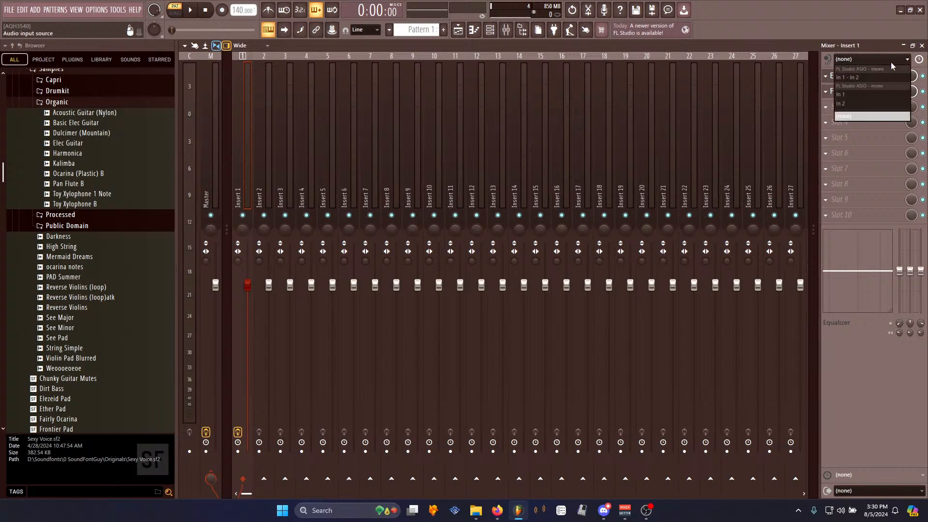
click(841, 95)
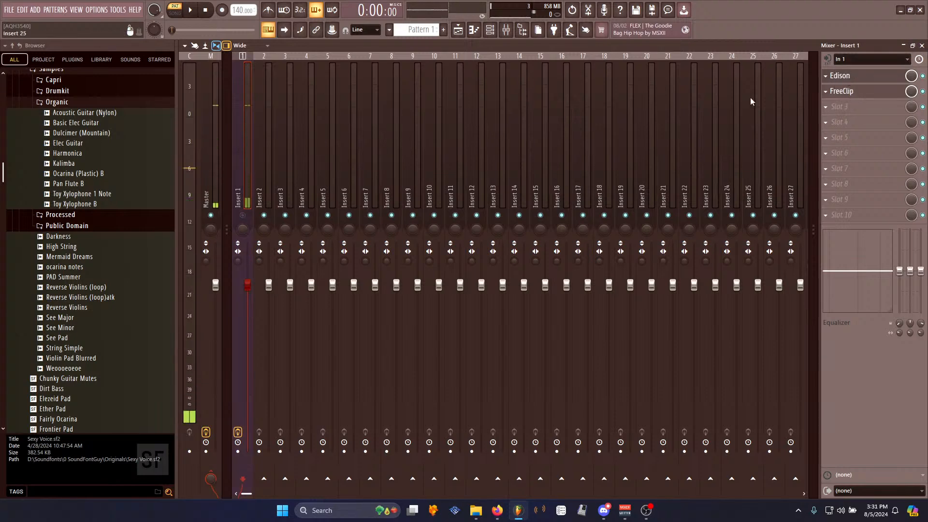
click(841, 75)
- Record a take in Edison and delete the whole recording
click(447, 197)
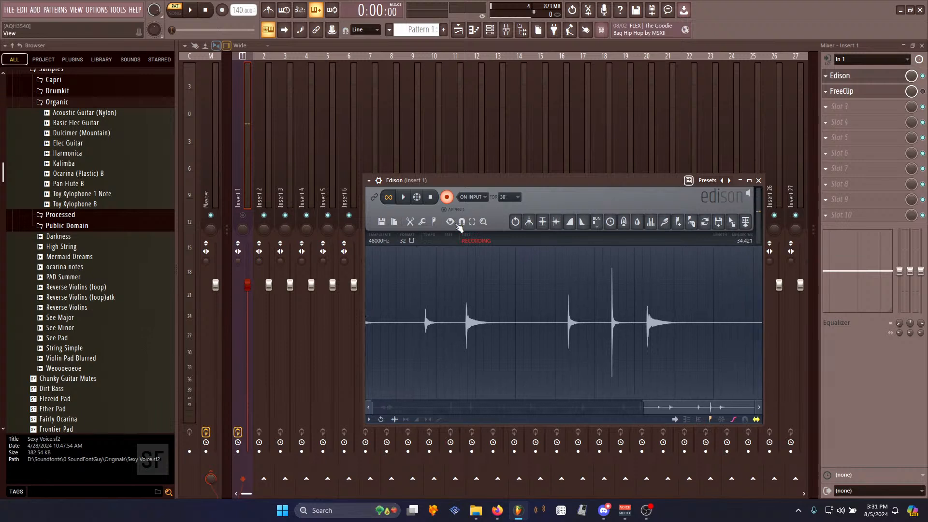
click(446, 197)
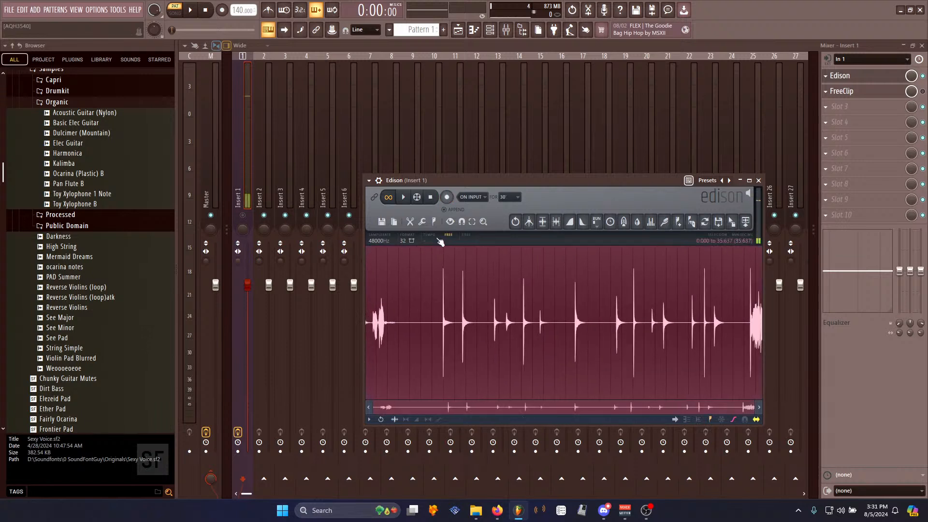
key(Delete)
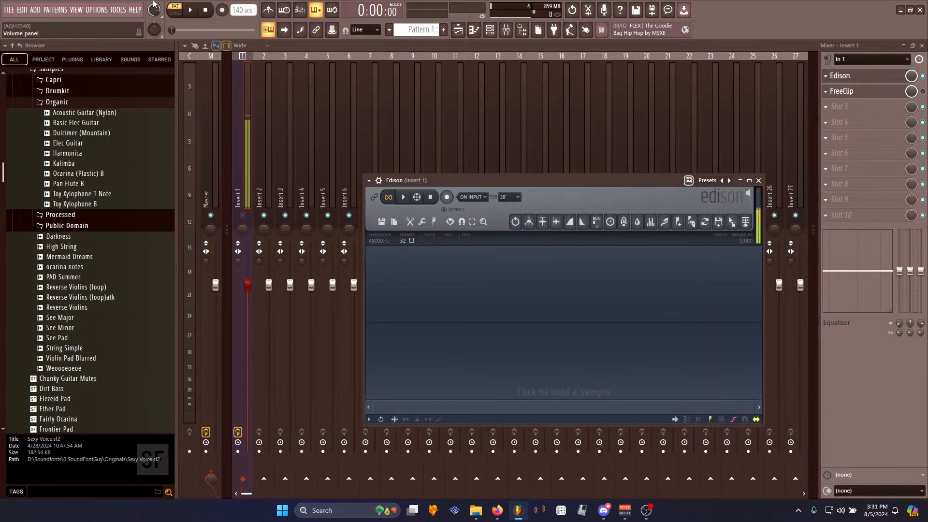
- Switch the audio device to AudioBox ASIO Driver in the audio settings
click(97, 9)
click(106, 41)
click(352, 89)
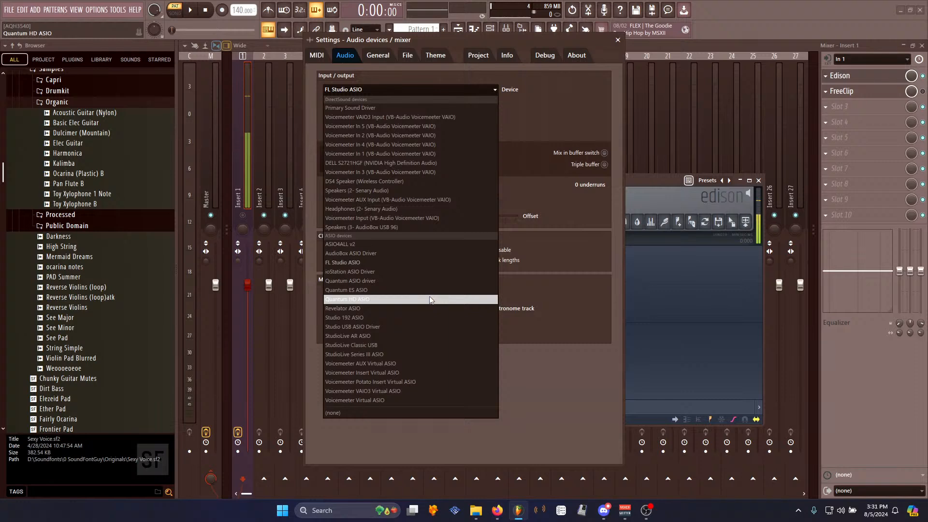
click(632, 184)
click(363, 90)
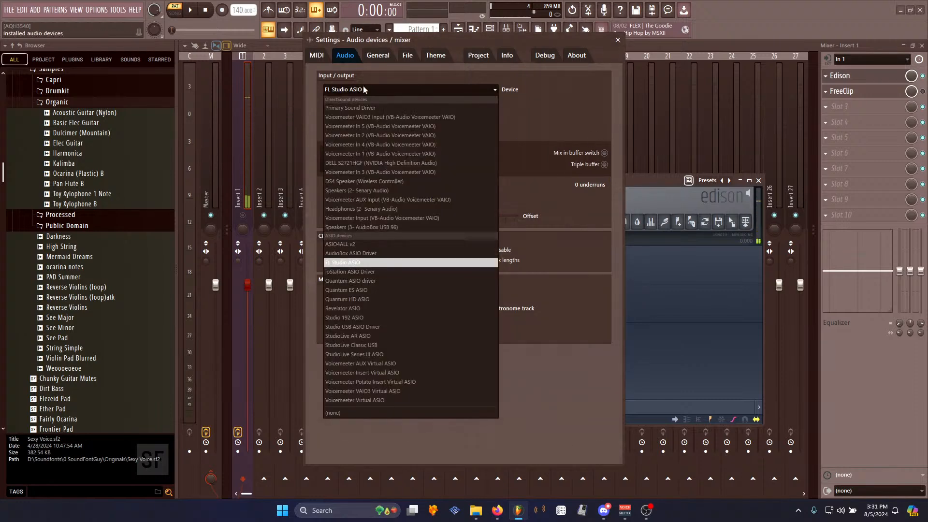
click(375, 254)
click(618, 39)
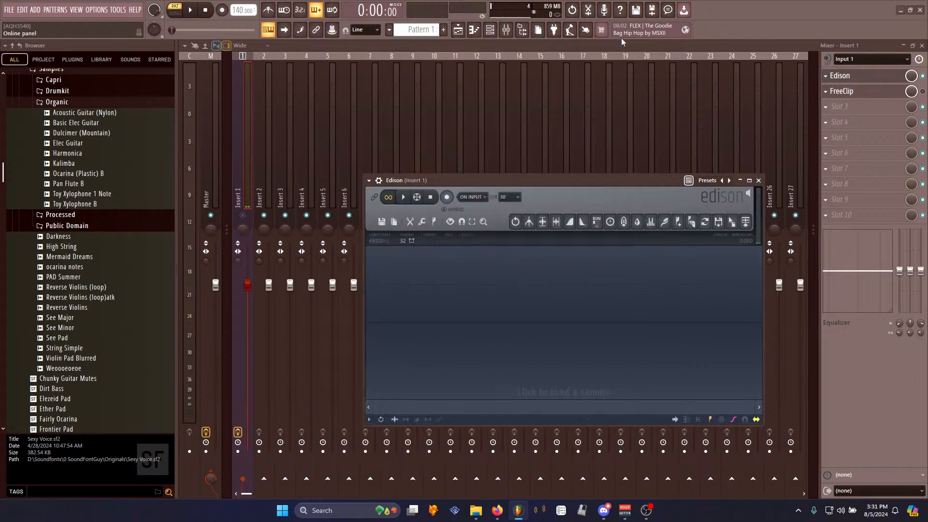
- Record a new take in Edison
click(446, 197)
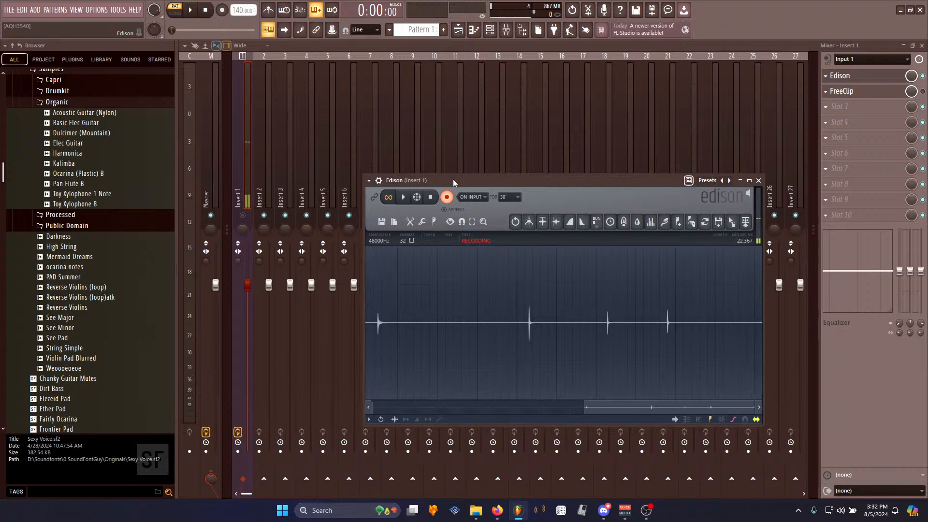
click(430, 198)
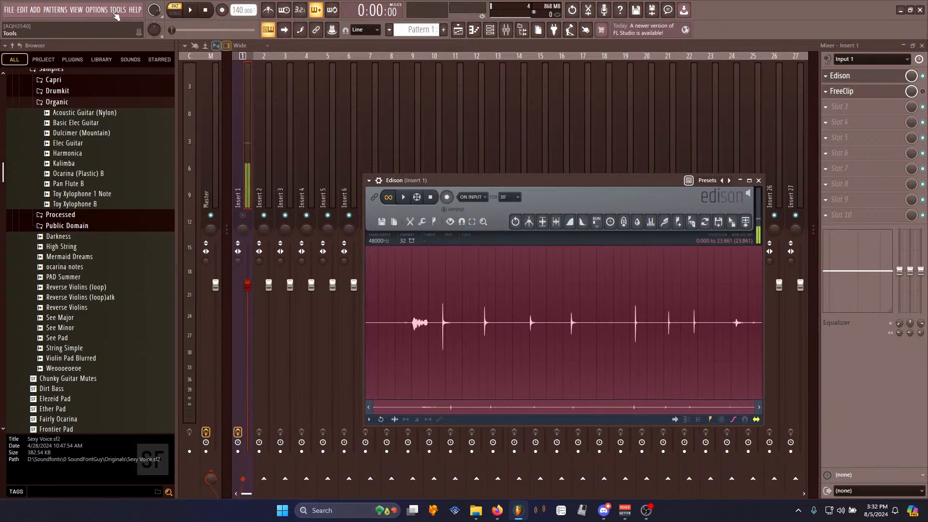
- Switch the interface theme to the Default preset
click(96, 10)
click(119, 71)
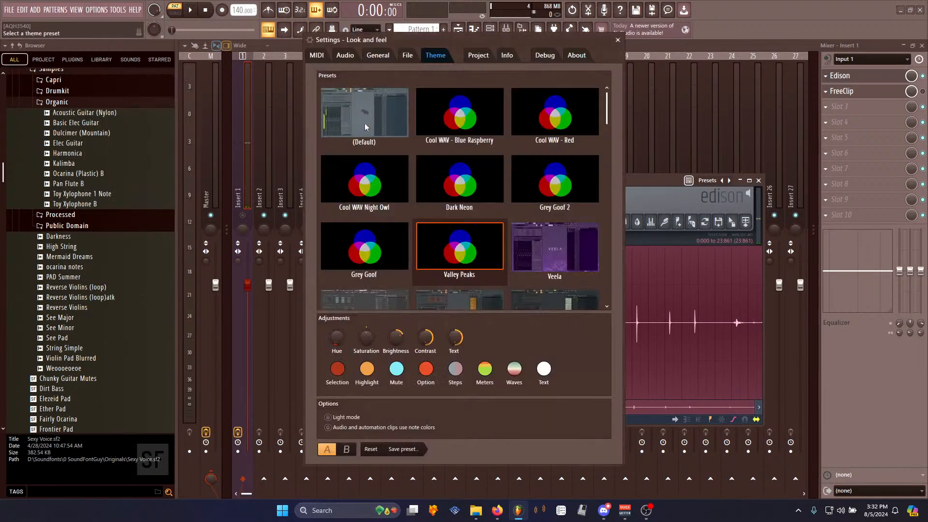
click(400, 120)
click(618, 40)
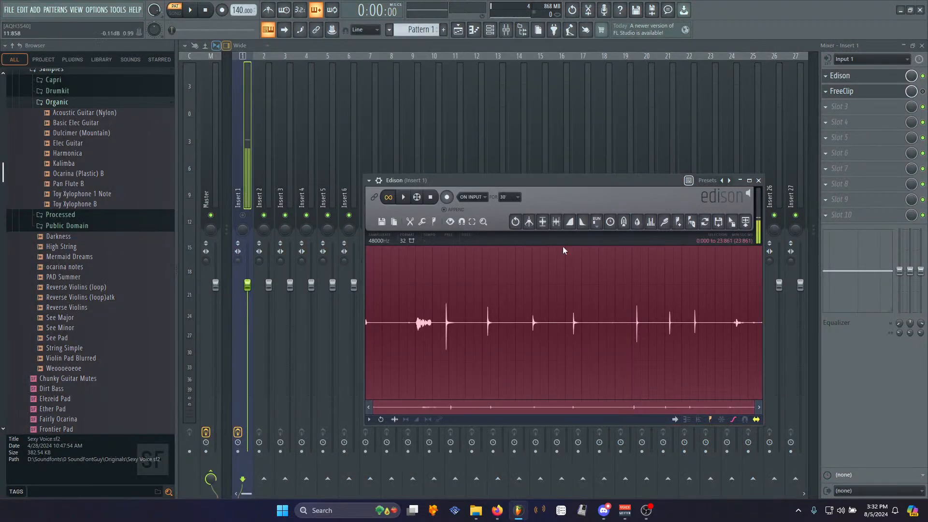
- Delete the opening section of the recording, about the first 4.9 s, and play it back
drag(437, 324, 366, 324)
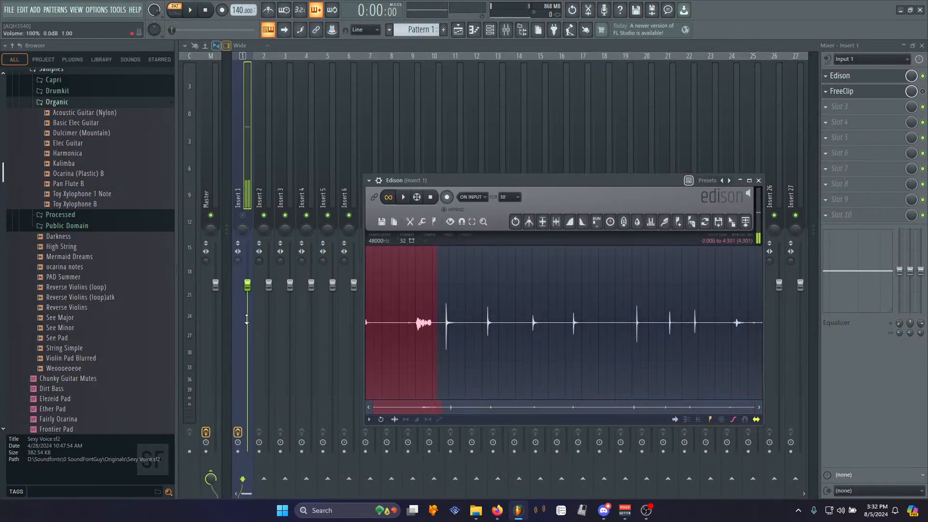
key(Delete)
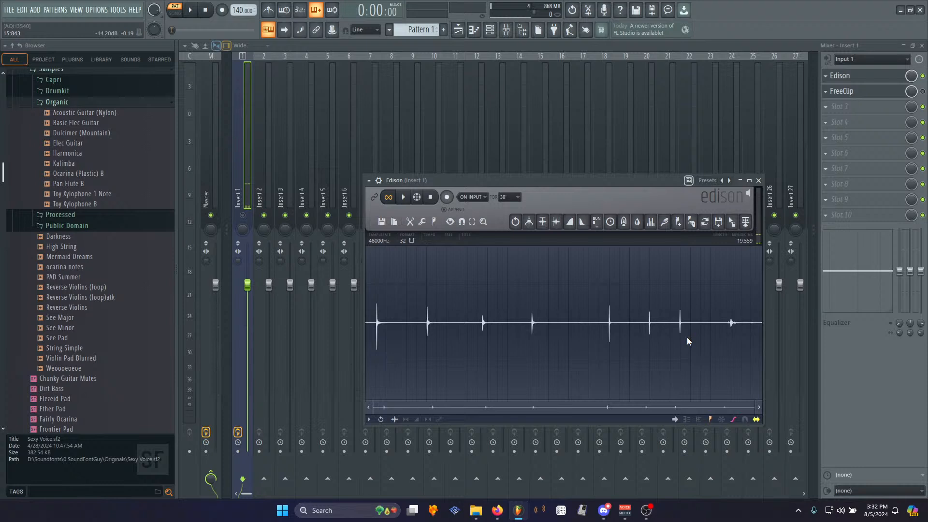
click(403, 197)
- Clear Insert 1's audio input to none and set the audio device back to FL Studio ASIO
click(243, 216)
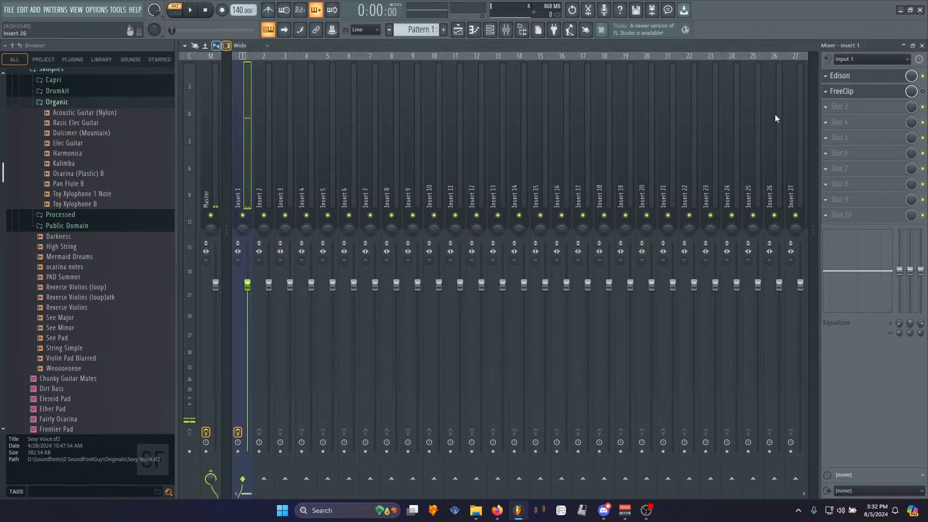
click(859, 59)
click(852, 117)
click(100, 9)
click(108, 40)
click(425, 90)
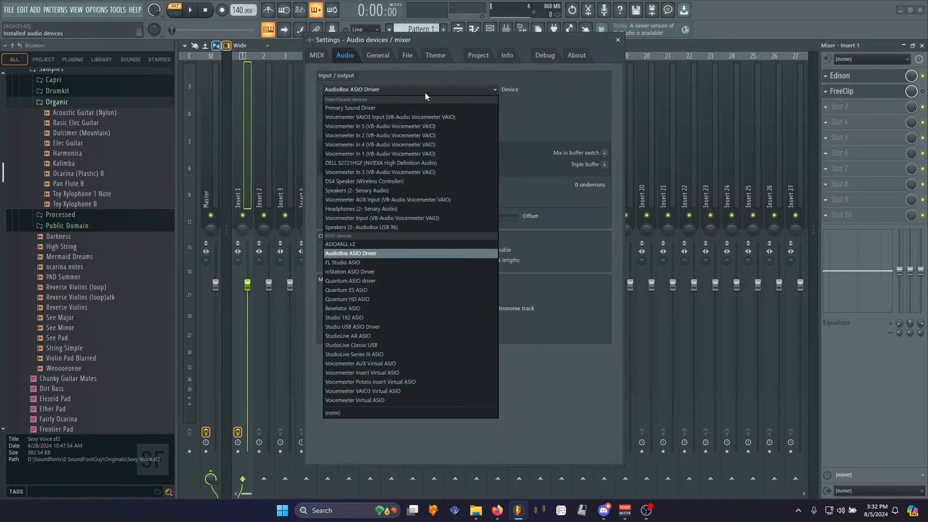
click(373, 263)
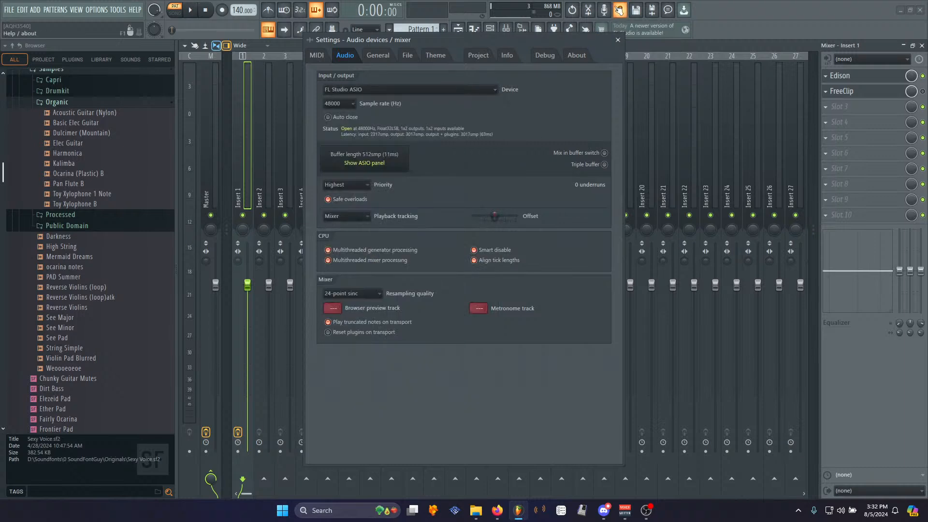
click(617, 40)
- Reopen Edison, audition the take and delete the noisy section at the end of the recording
click(842, 76)
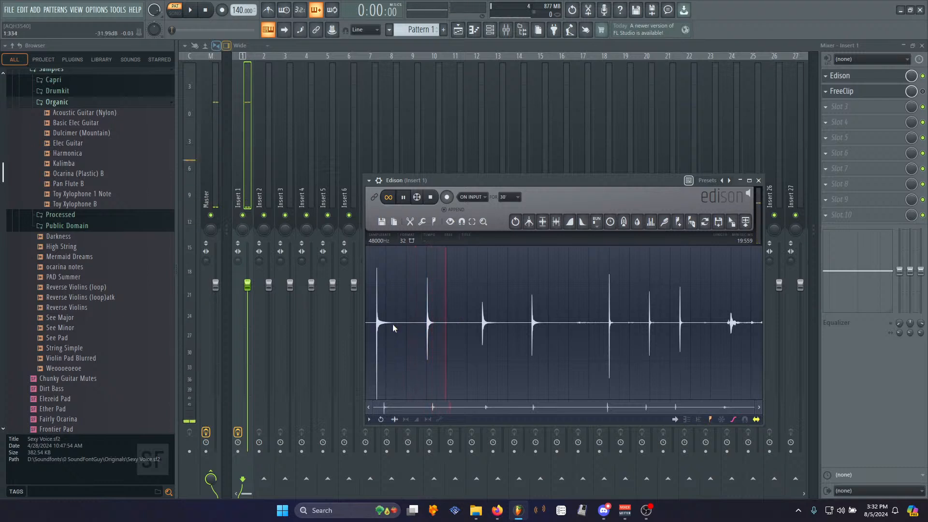
right_click(531, 318)
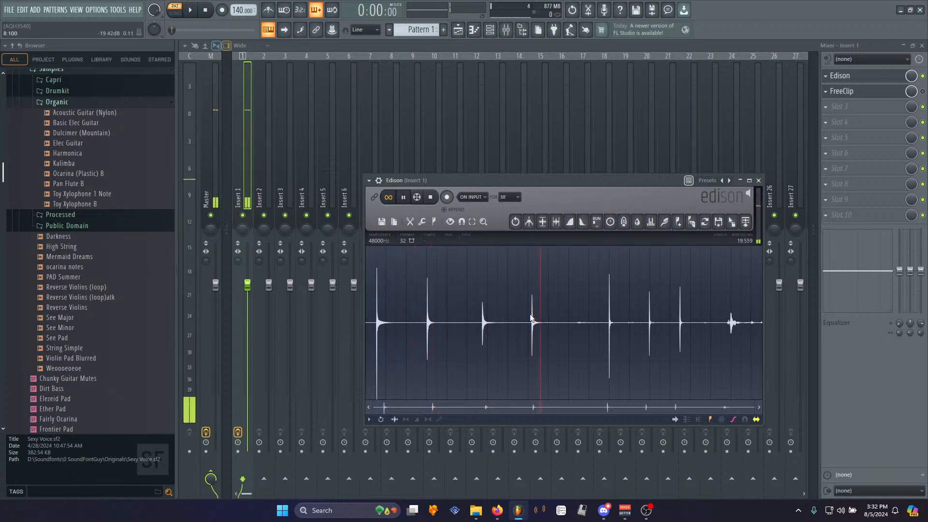
right_click(609, 320)
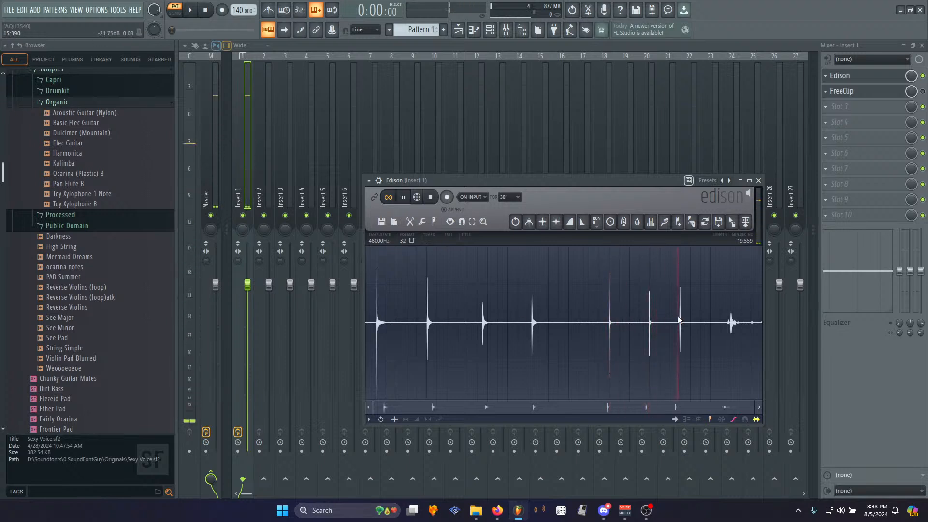
drag(703, 324, 763, 324)
key(Delete)
right_click(372, 317)
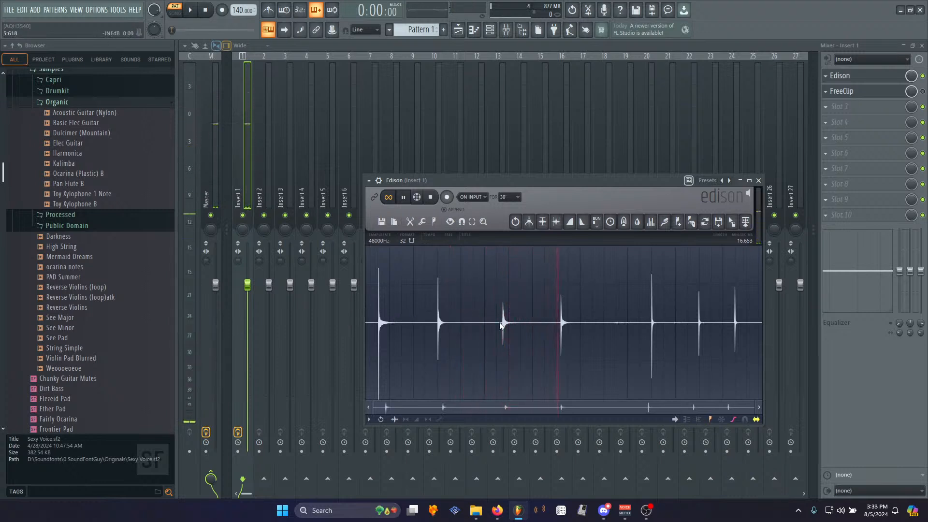
- Audition the take by selecting and playing different sections of the recording
key(space)
drag(549, 323, 622, 328)
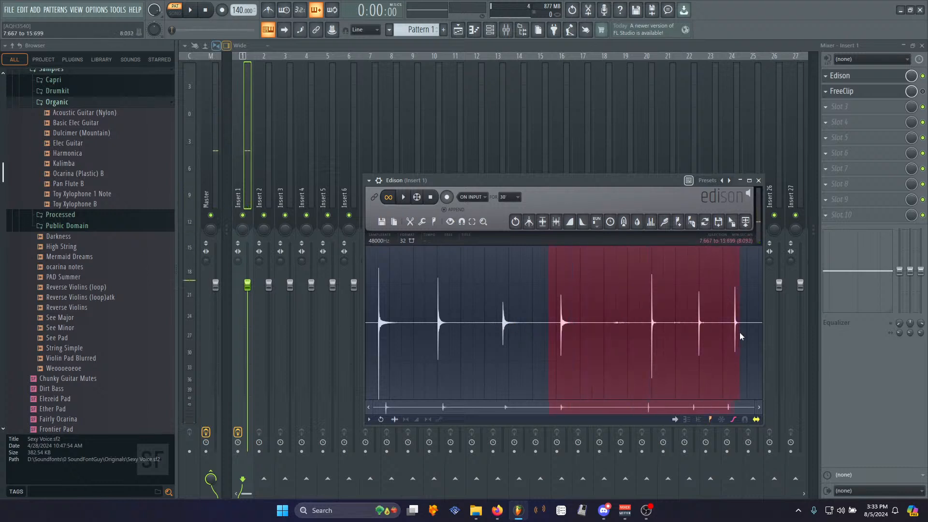
drag(734, 328, 573, 357)
click(546, 328)
drag(744, 324, 766, 327)
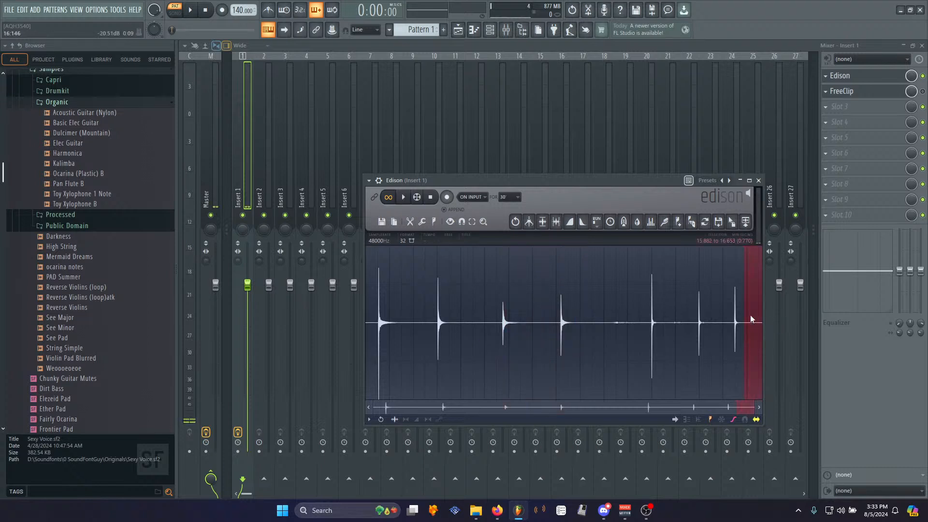
double_click(381, 321)
click(378, 321)
- Delete the section from about 8.05 s to 11.70 s and play the shortened recording
key(space)
click(437, 320)
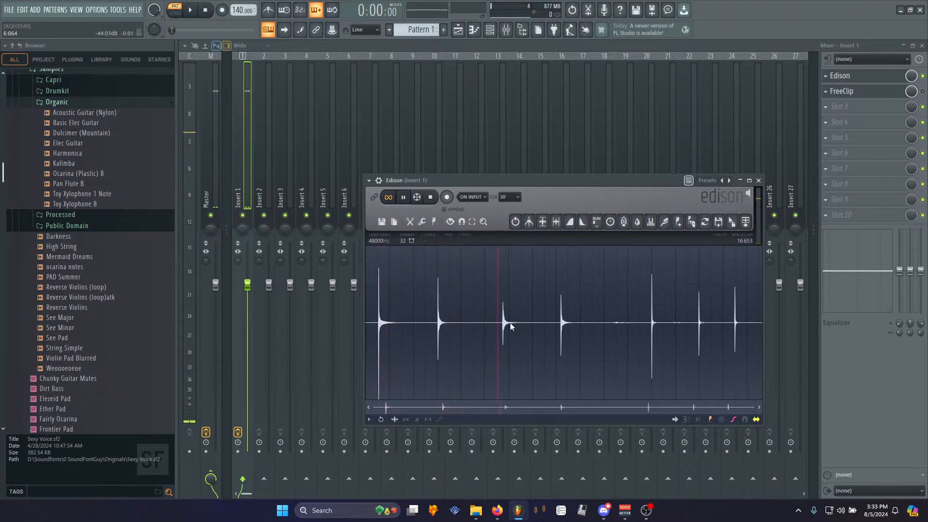
click(559, 323)
key(space)
drag(557, 324, 643, 327)
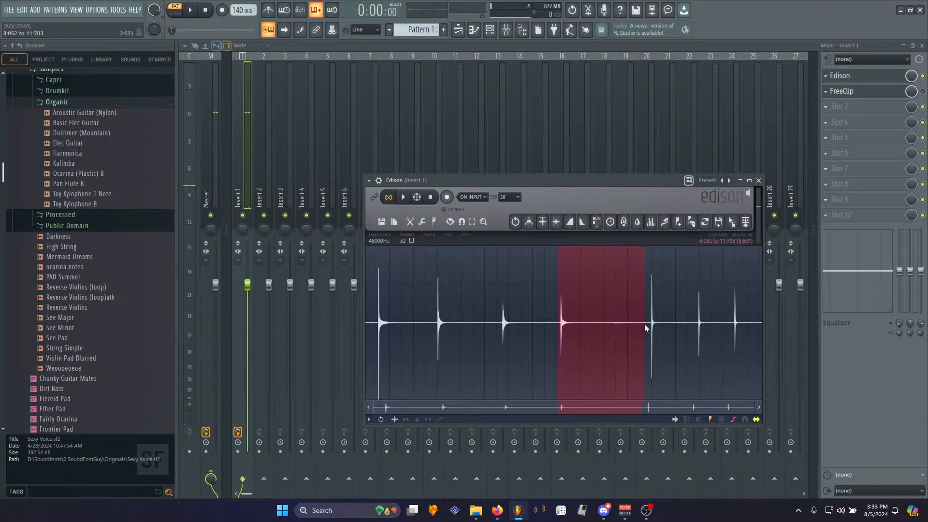
key(Delete)
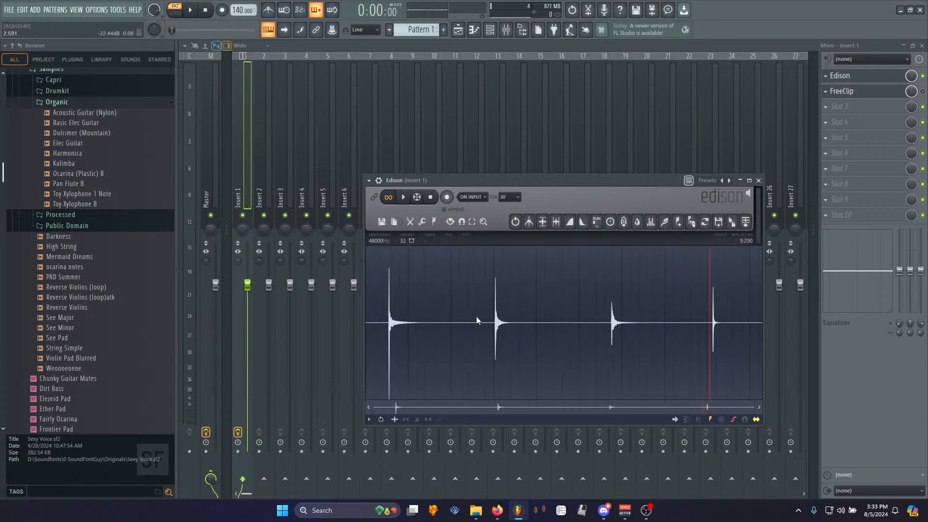
key(space)
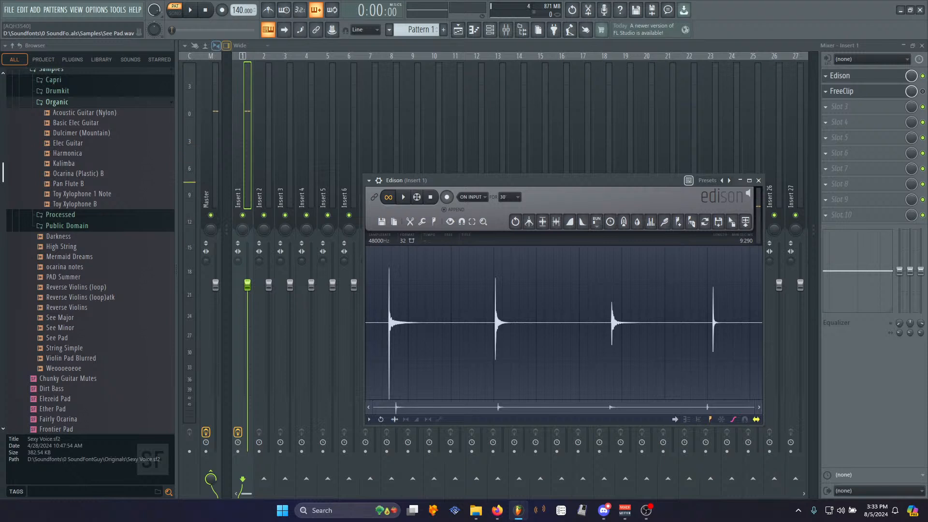
- Audition the remaining hits and delete the section from about 5.62 s to 7.90 s
key(alt+Tab)
click(403, 197)
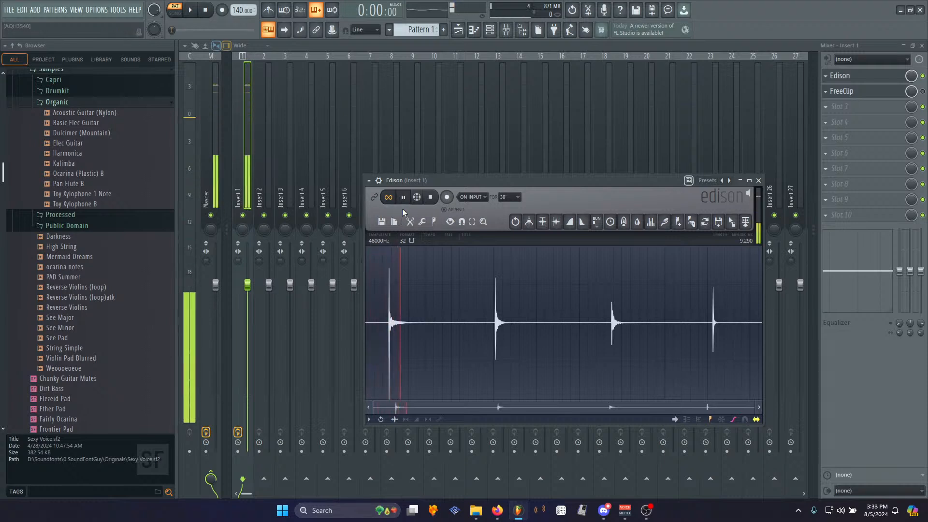
click(609, 319)
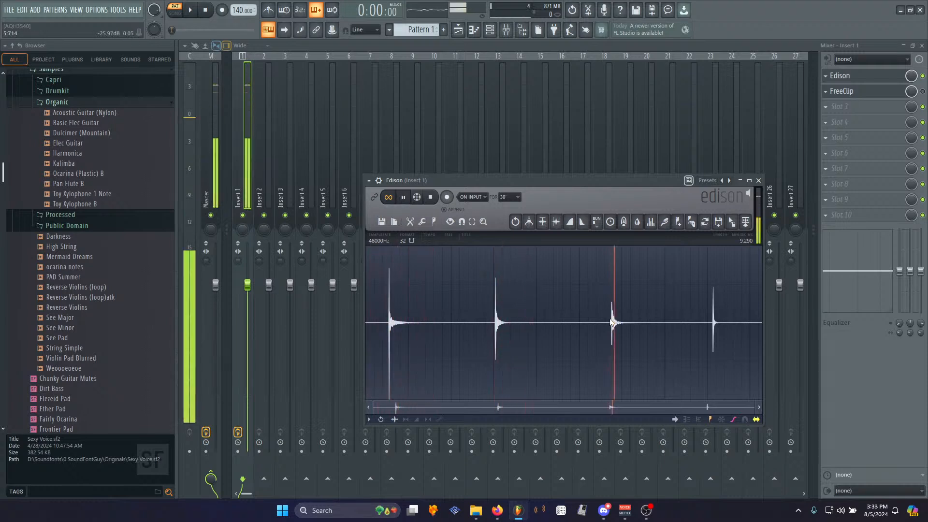
click(705, 325)
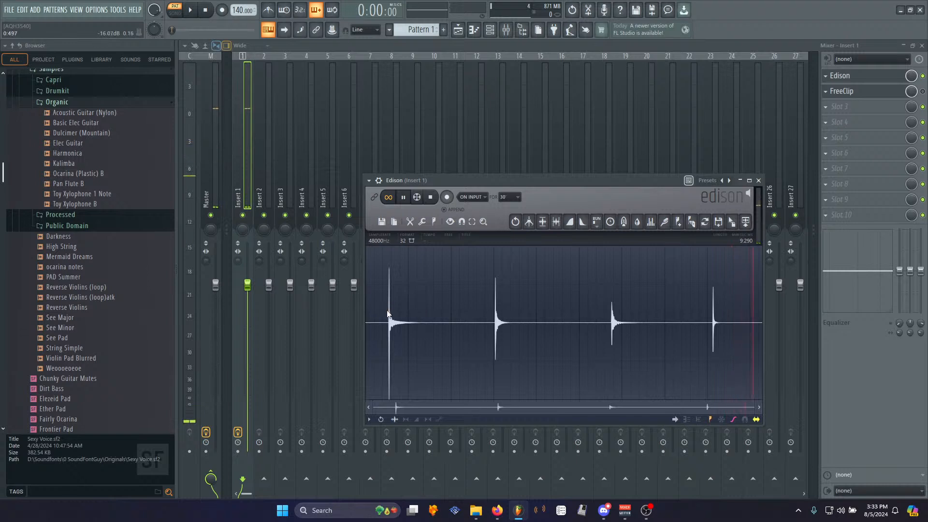
click(601, 326)
key(space)
drag(606, 325, 650, 331)
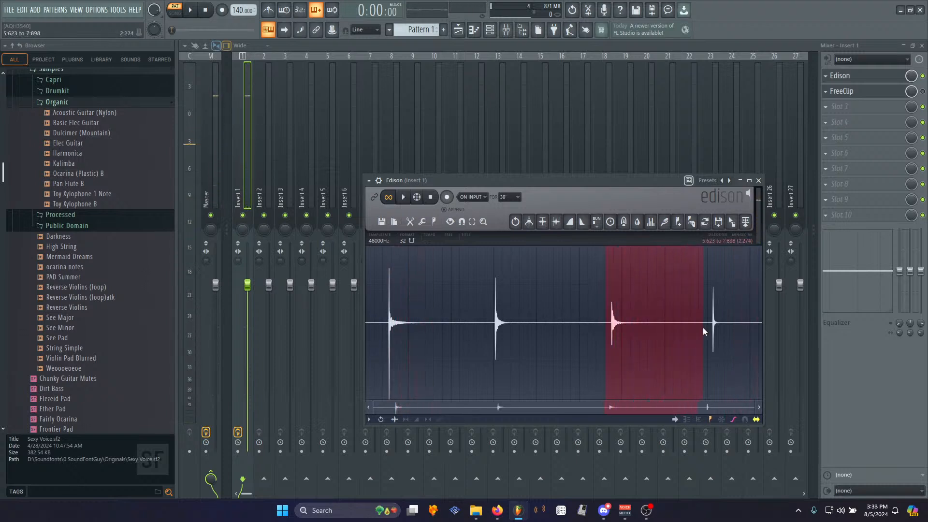
key(Delete)
right_click(513, 332)
mouse_move(527, 335)
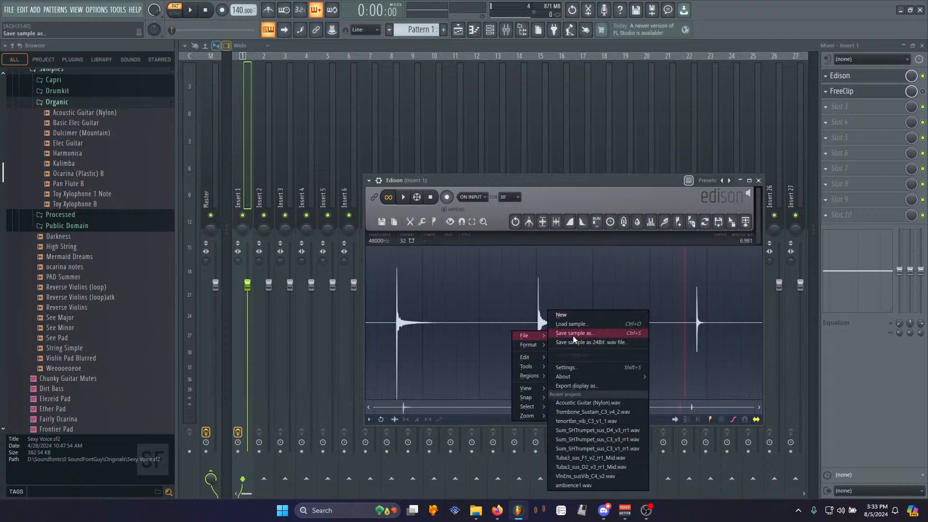
click(579, 333)
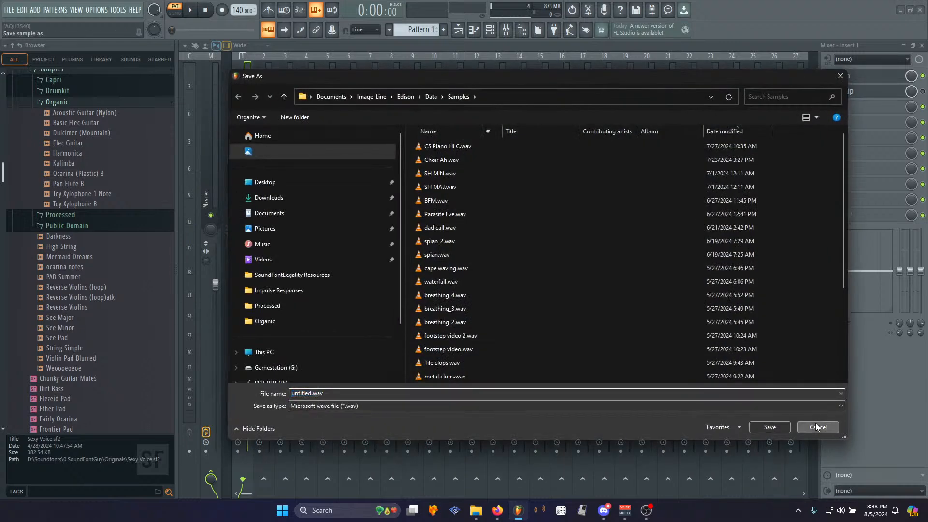
click(767, 427)
- Add another Edison to an empty effect slot of Insert 1
click(837, 106)
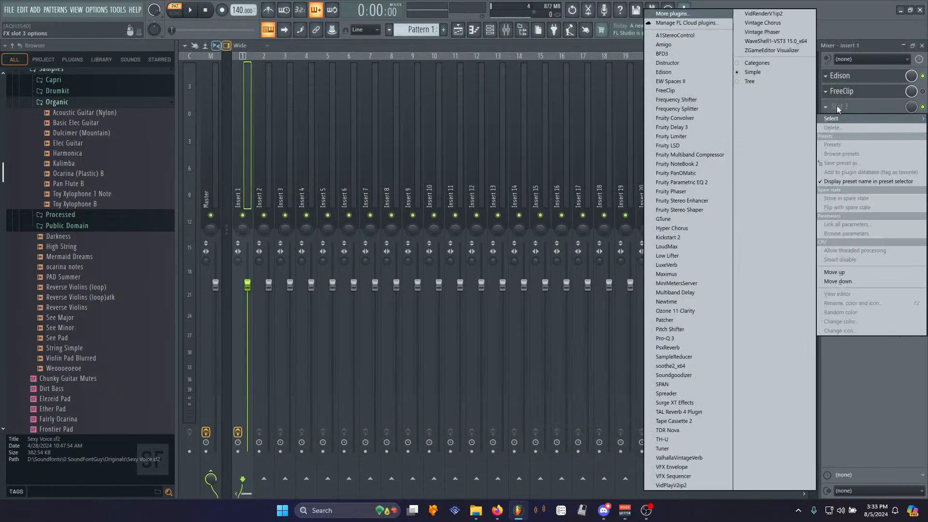
click(686, 71)
scroll(859, 111, down, 4)
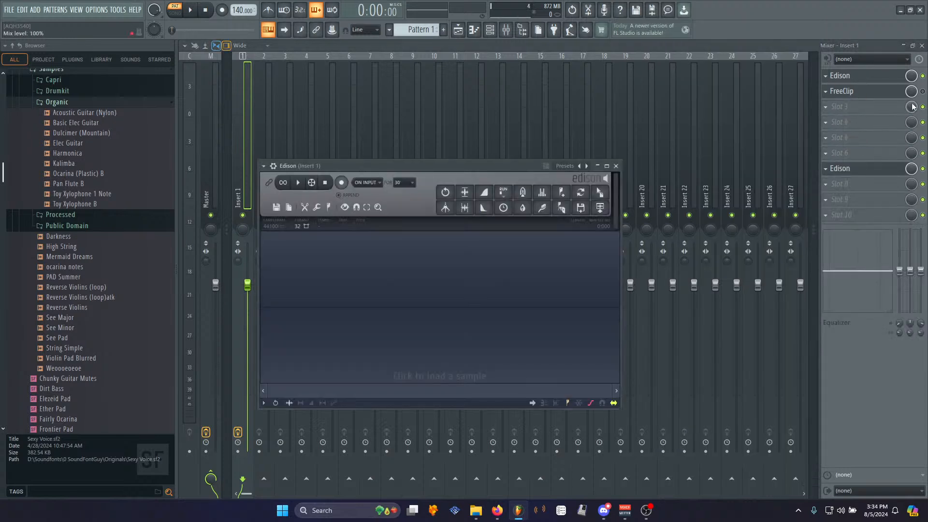
- Enable FreeClip on Insert 1 and play the recording in the first Edison
click(922, 91)
click(893, 75)
key(space)
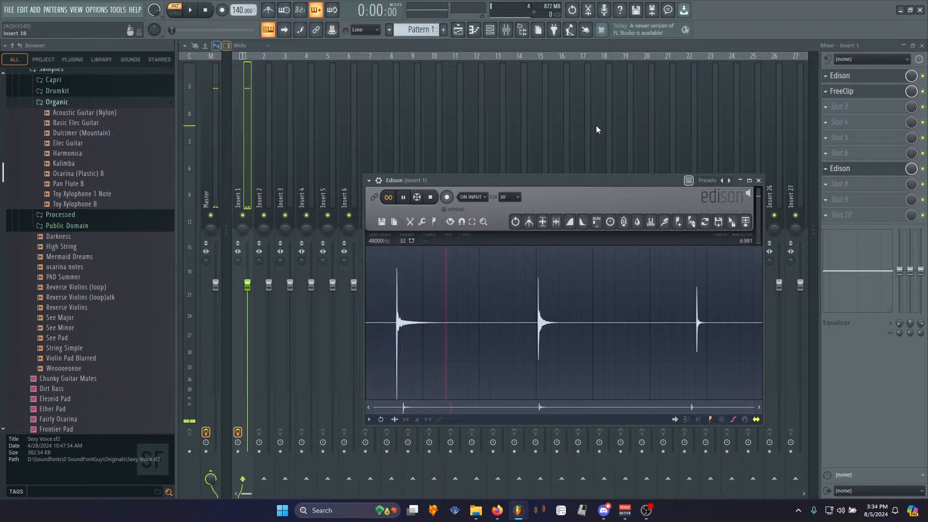
click(430, 197)
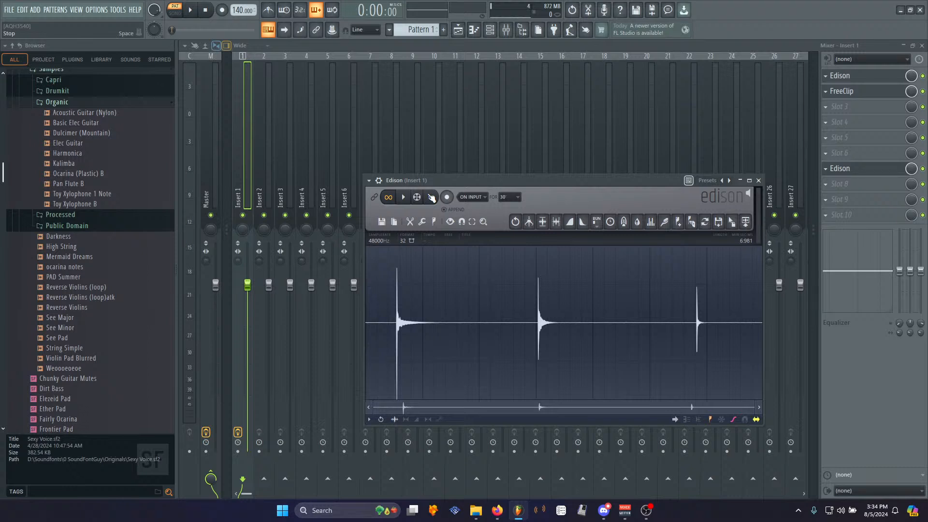
click(403, 197)
- Open FreeClip, raise the clip ceiling and set the soft clip type to Arctangent
click(858, 91)
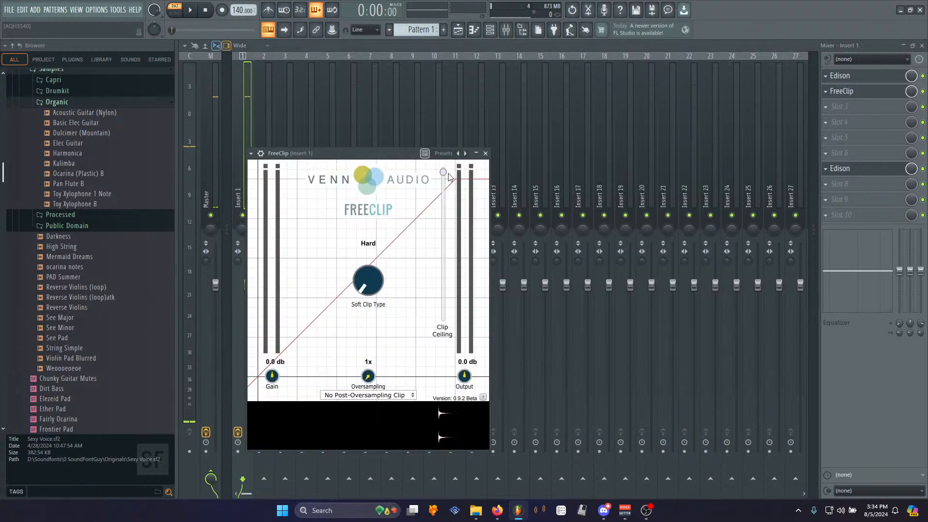
drag(444, 172, 448, 200)
drag(369, 280, 382, 145)
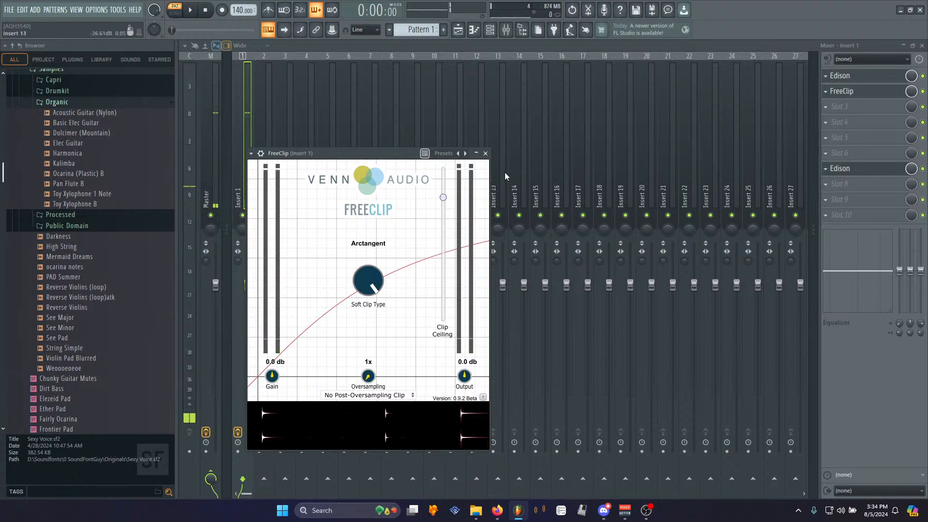
- Add Pro-Q 3 to the third slot and create a low-cut band at about 87 Hz
click(835, 106)
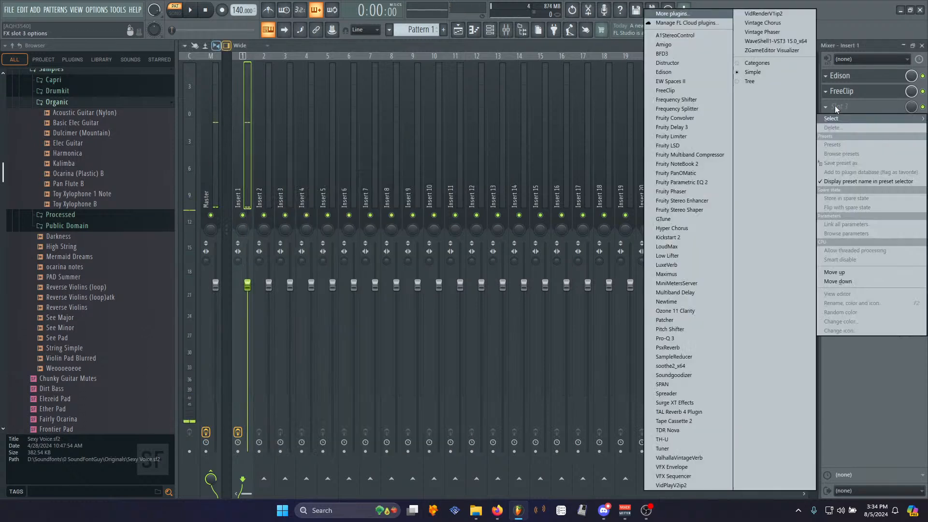
click(690, 340)
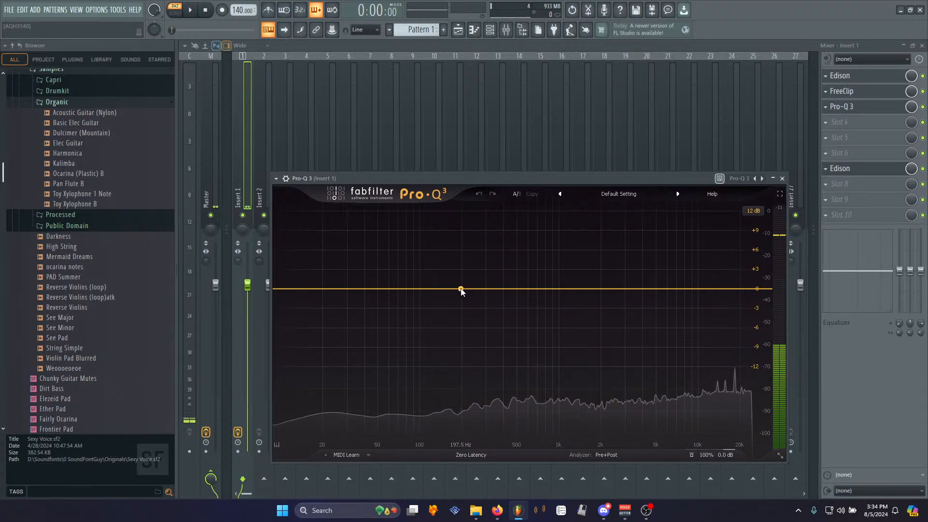
click(437, 289)
drag(436, 289, 410, 289)
click(388, 274)
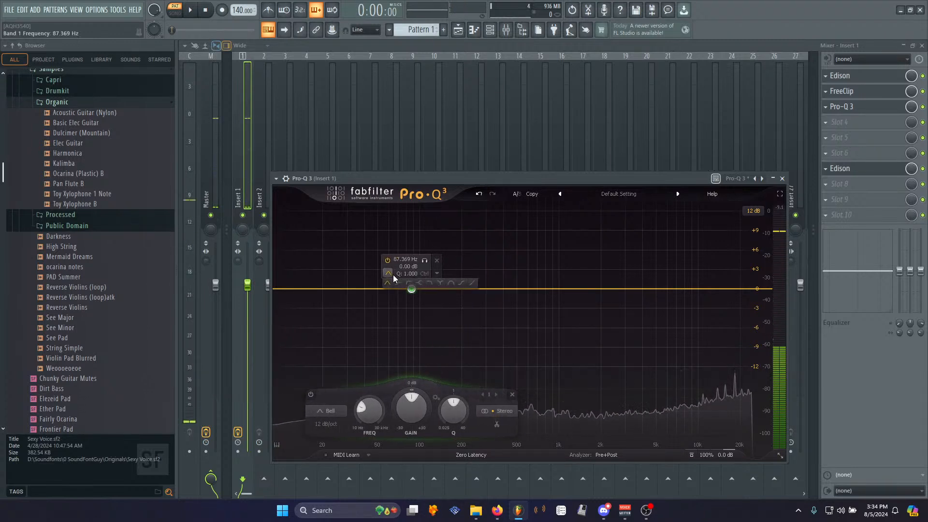
click(409, 282)
scroll(411, 289, down, 2)
scroll(411, 289, up, 2)
scroll(411, 289, down, 1)
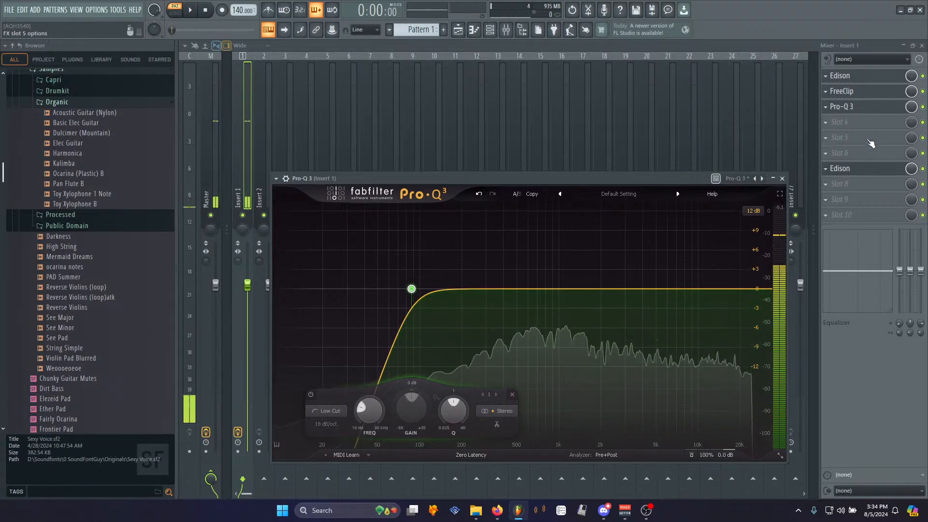
- Add Edison to the fourth slot and record the processed recording into it
click(841, 76)
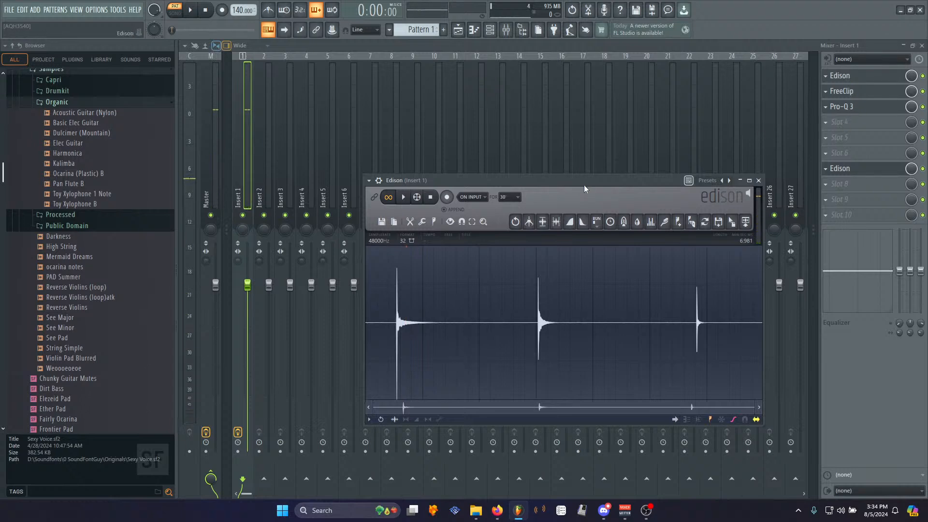
click(838, 124)
click(671, 74)
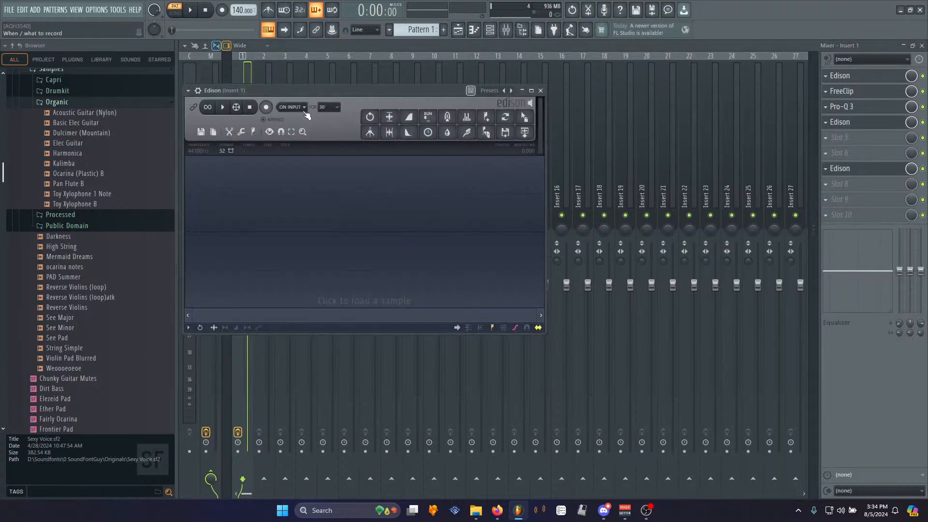
click(266, 107)
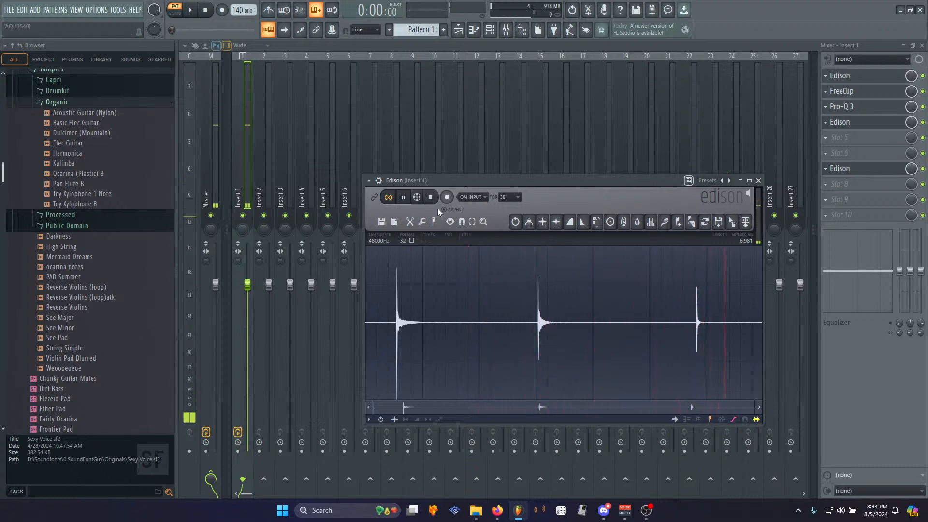
click(860, 123)
key(space)
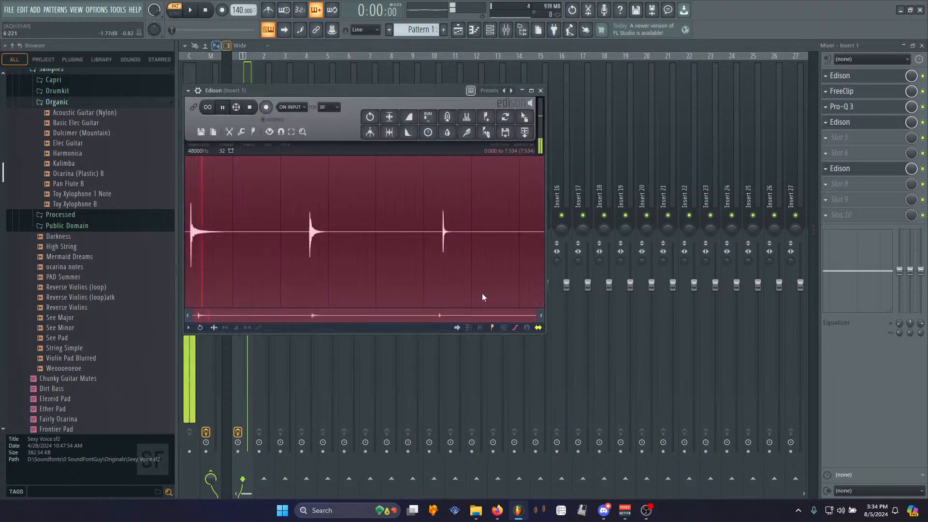
- Trim about 0.12 s of silence from the start of the new recording
key(ctrl+n)
key(alt+a)
key(Return)
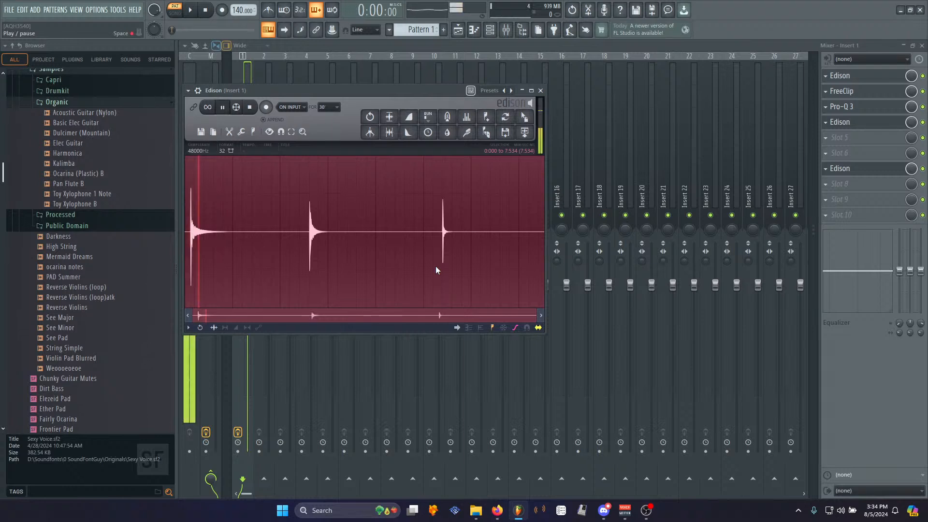
click(305, 253)
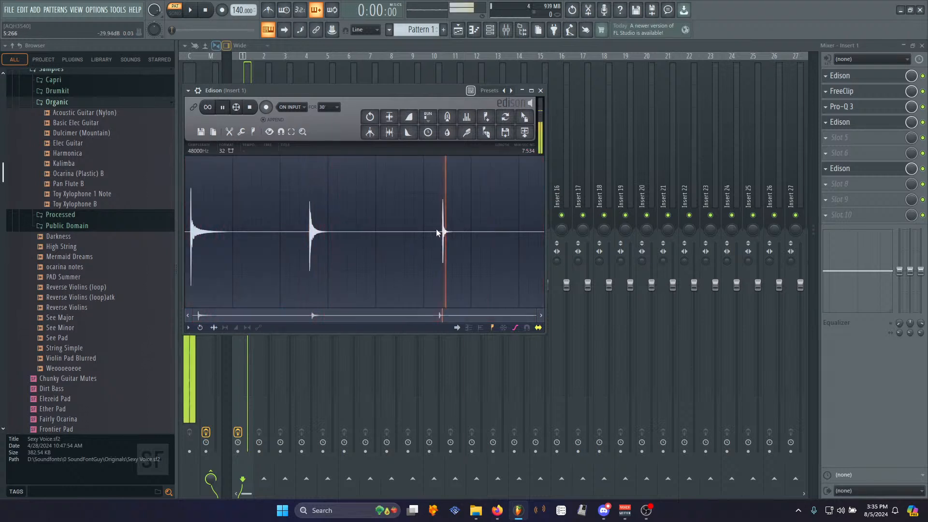
key(space)
drag(191, 228, 174, 230)
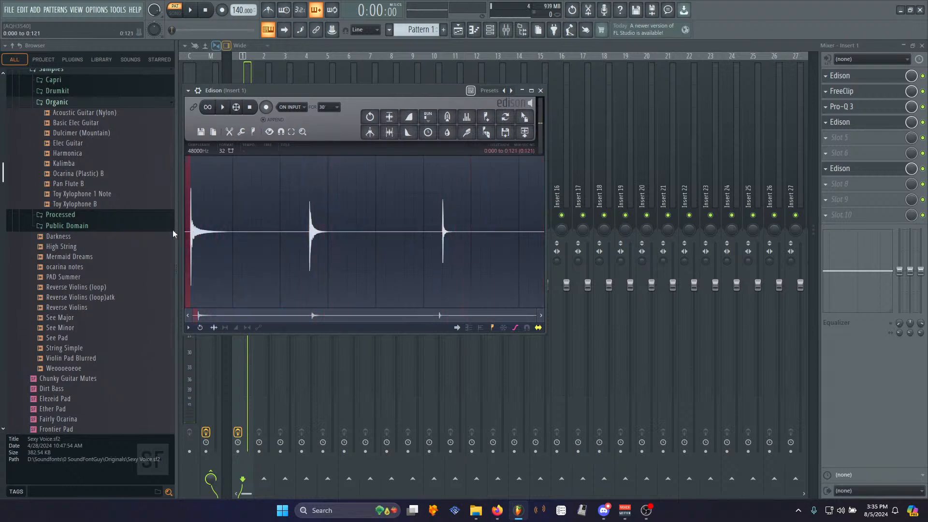
scroll(187, 242, up, 7)
drag(282, 234, 287, 234)
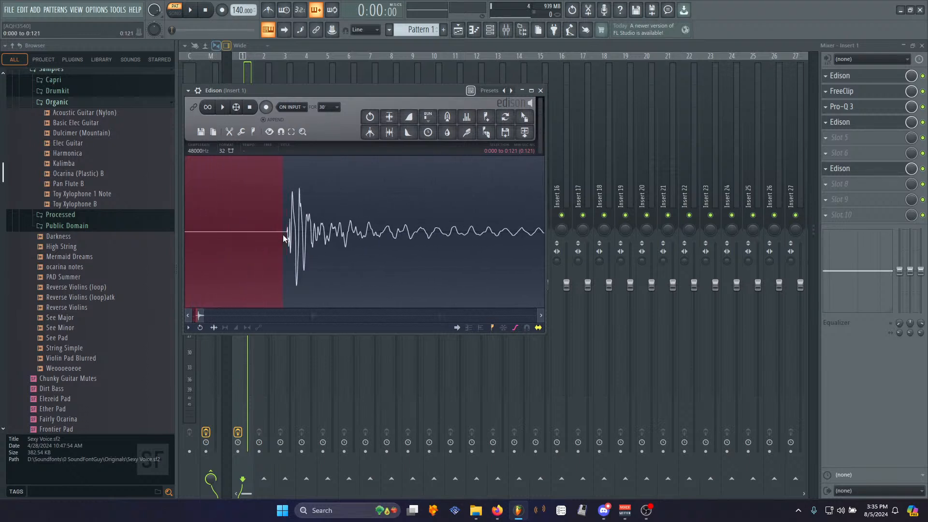
click(285, 237)
scroll(286, 235, down, 7)
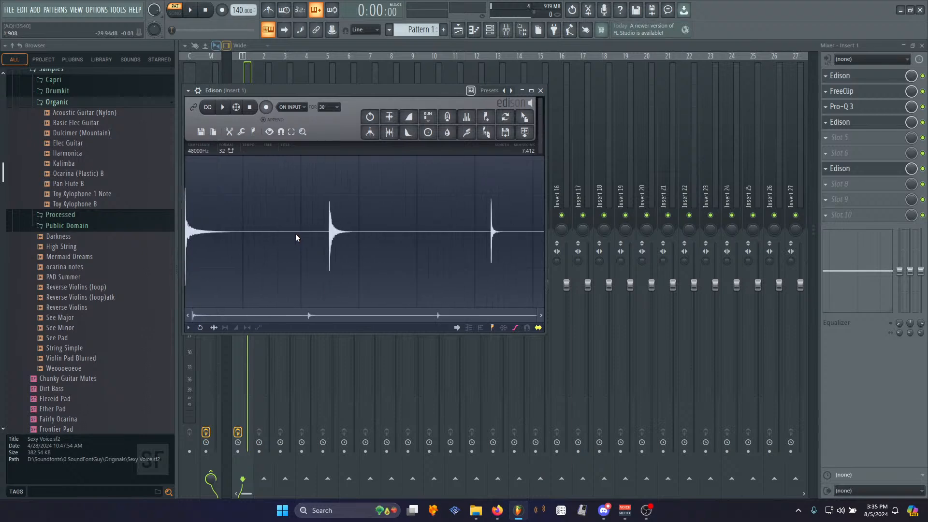
- Save the sample as Bongo in the Organic samples folder
right_click(396, 235)
mouse_move(408, 240)
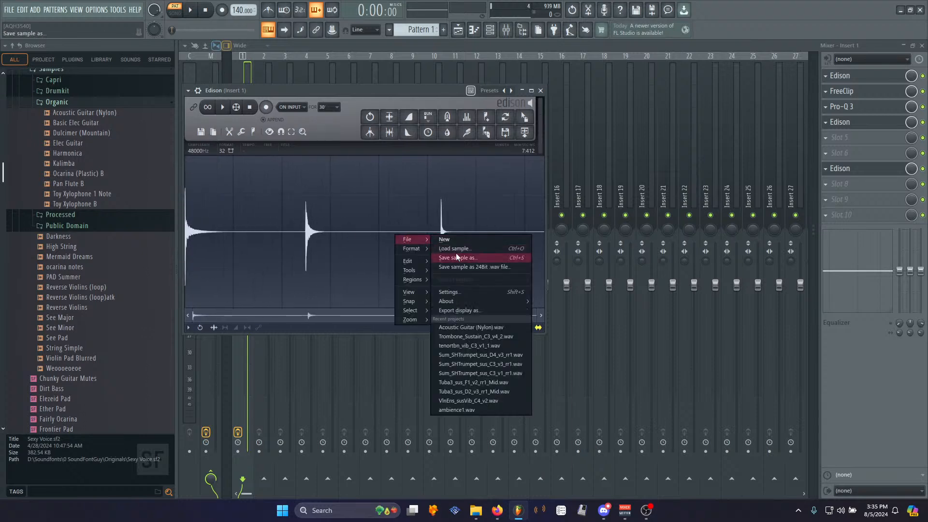
click(456, 258)
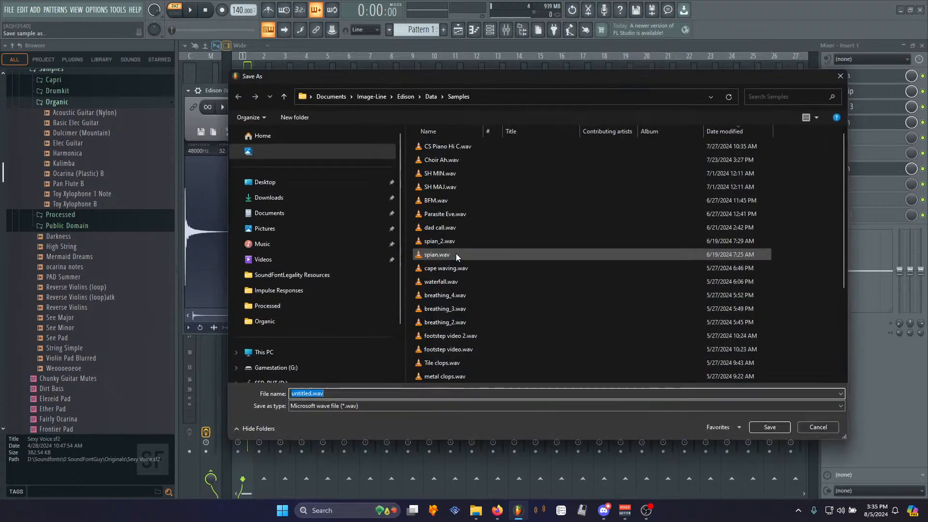
click(265, 321)
text(Bongo)
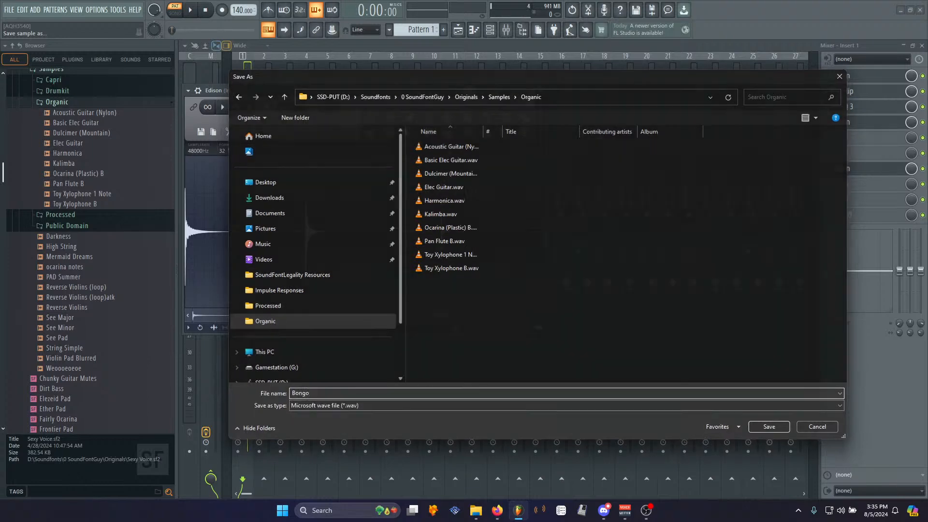
key(Return)
- Play and stop the saved sample repeatedly to audition it
click(229, 112)
click(250, 109)
click(223, 111)
click(250, 109)
click(223, 111)
click(248, 112)
click(223, 110)
click(251, 109)
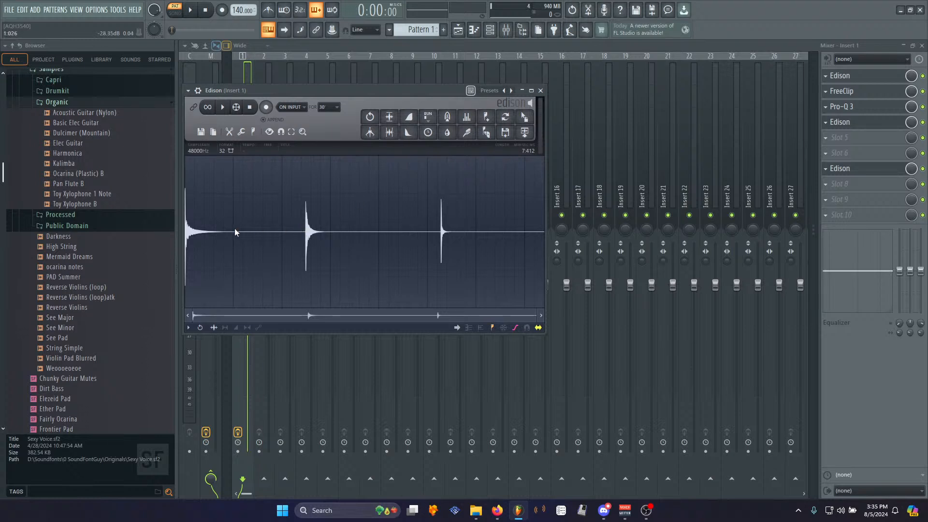
- Select and play the first hit of the saved sample to audition it
drag(295, 224, 216, 233)
key(space)
scroll(221, 236, up, 3)
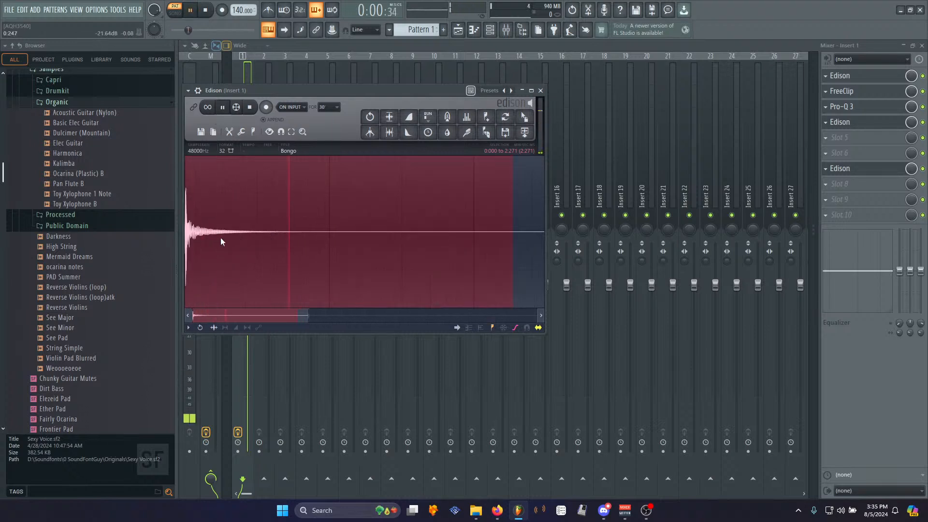
click(250, 108)
scroll(344, 252, down, 3)
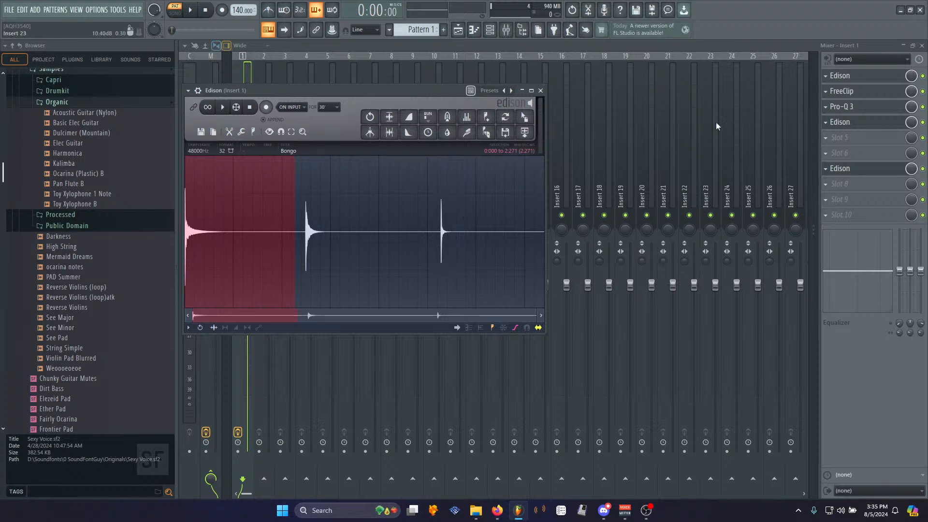
- Play the source recording in the first Edison and lower FreeClip's clip ceiling to about 0.21
key(ctrl+n)
click(861, 79)
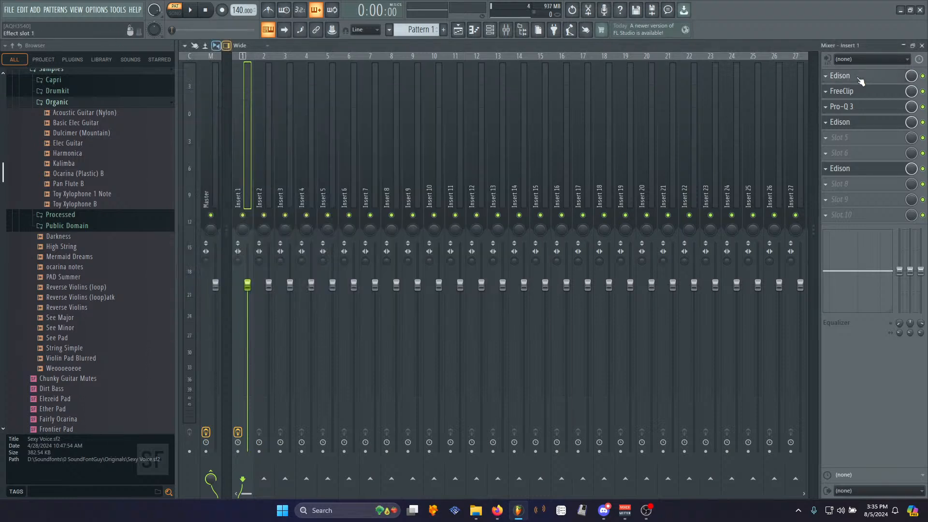
key(space)
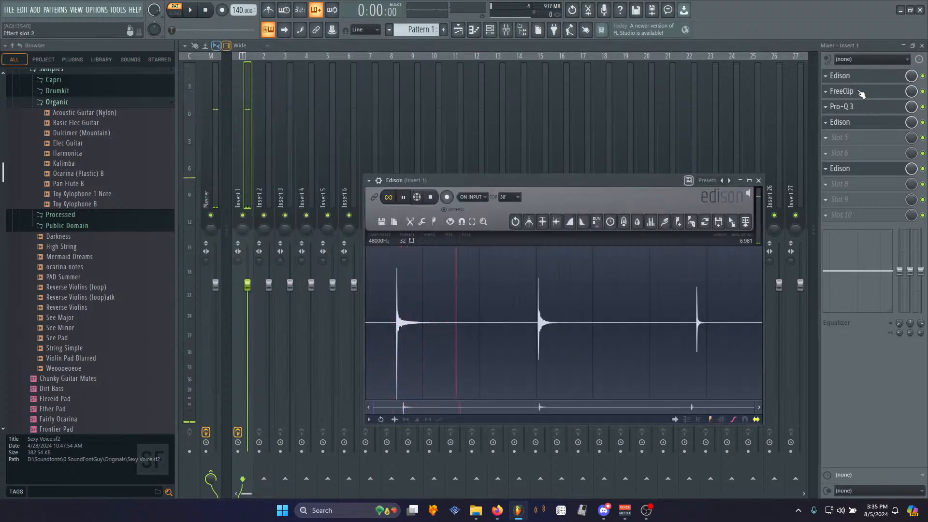
click(860, 92)
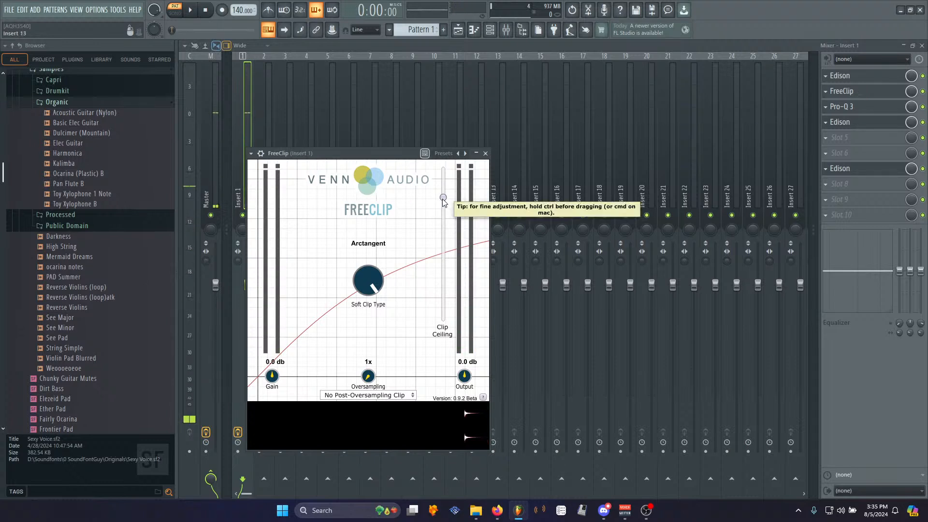
drag(443, 199, 444, 224)
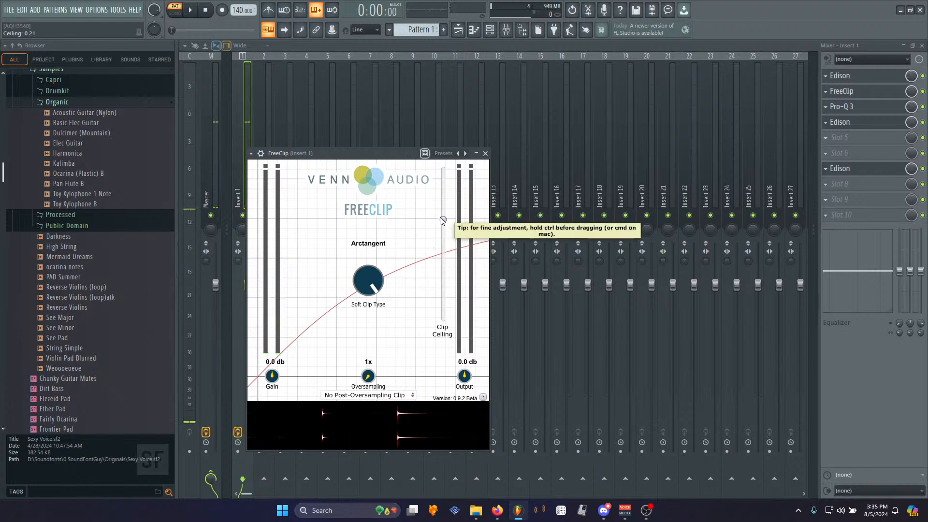
- Record the reprocessed signal into the Edison in the fourth slot
click(842, 128)
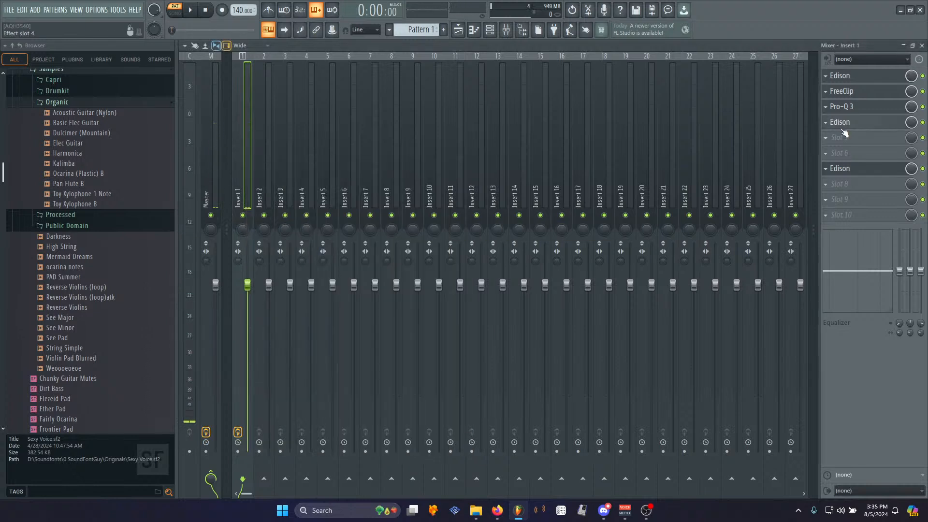
click(843, 130)
click(267, 108)
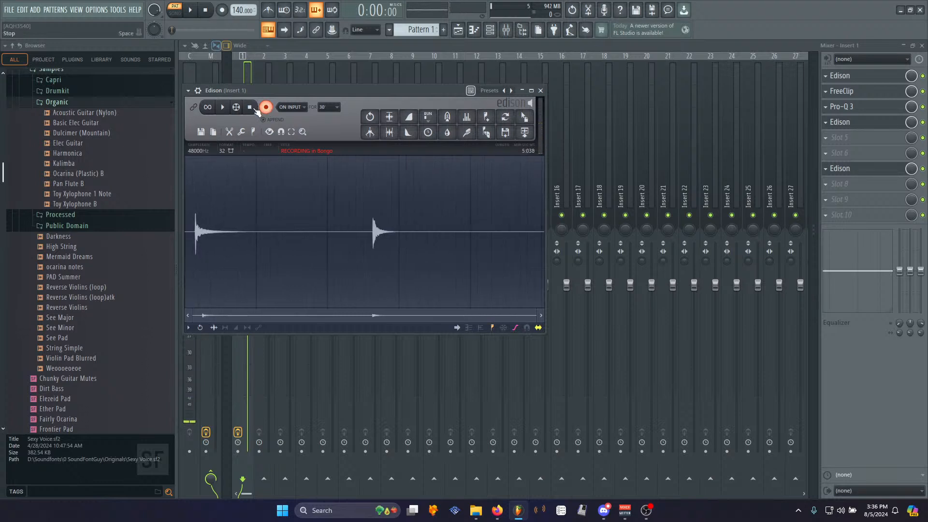
click(251, 107)
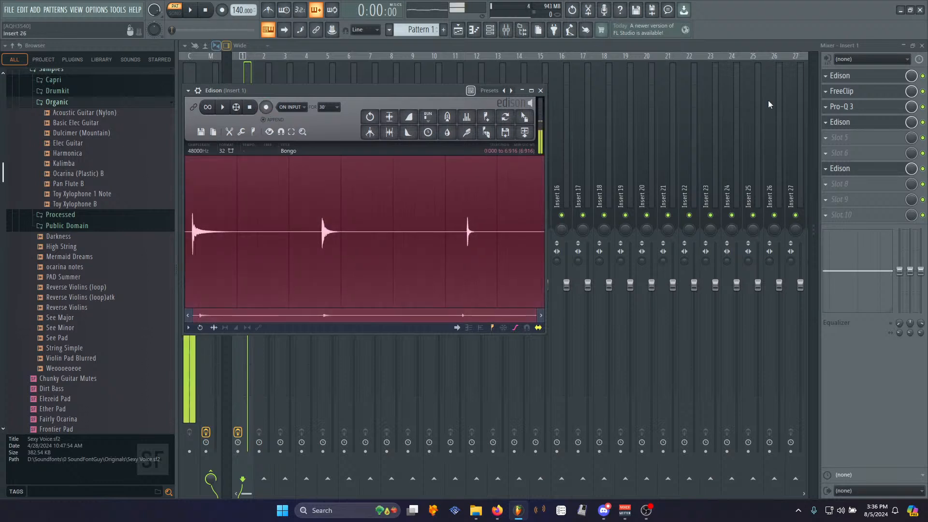
- Play the new recording to audition the clipped hits
click(841, 77)
click(842, 79)
click(860, 125)
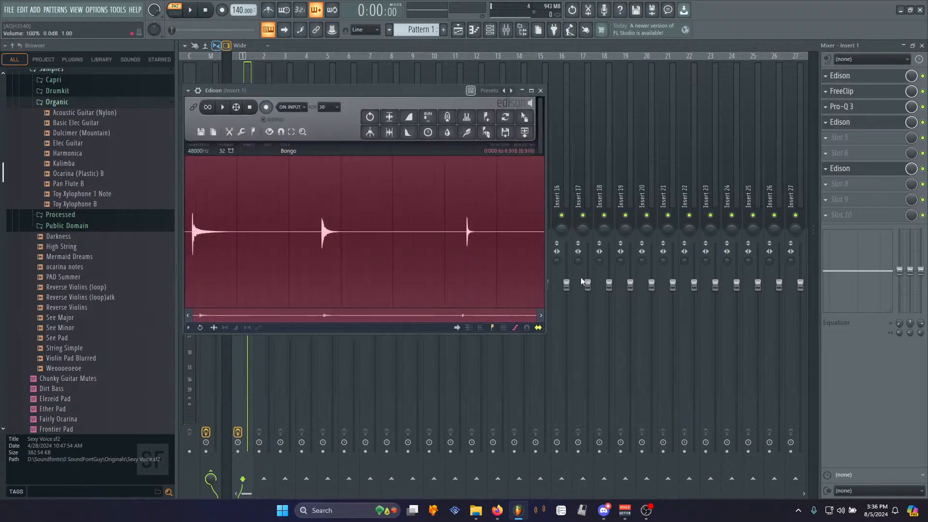
click(223, 108)
click(224, 110)
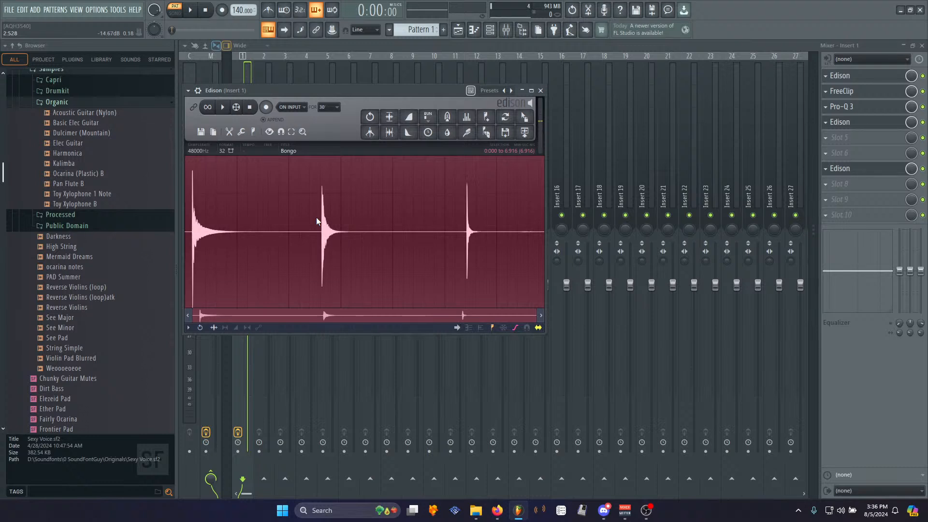
key(space)
scroll(218, 274, up, 3)
key(space)
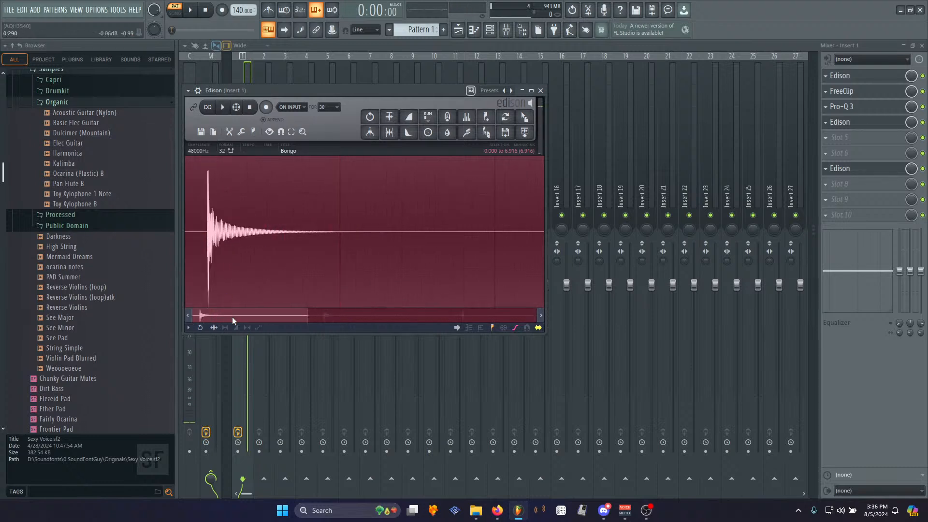
- Trim about 0.14 s of silence from the start of the new recording
drag(207, 235, 185, 234)
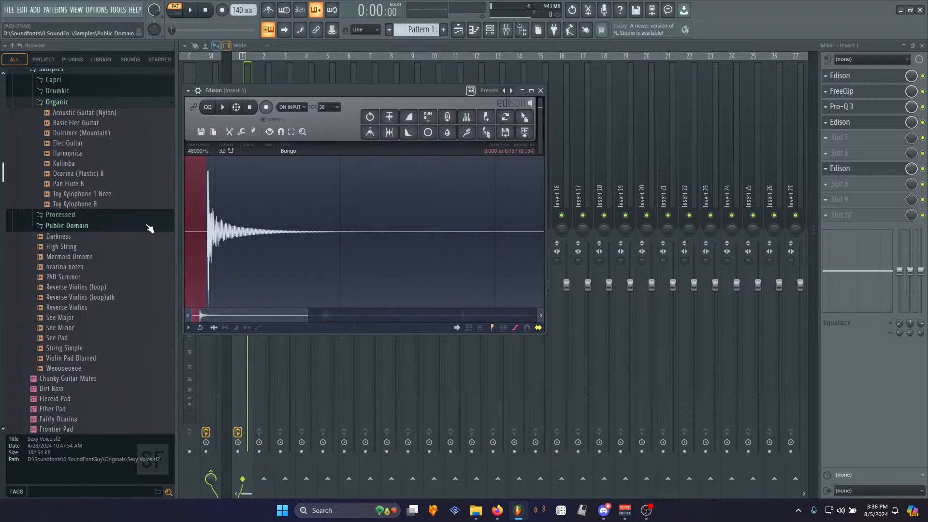
click(293, 244)
scroll(291, 251, down, 4)
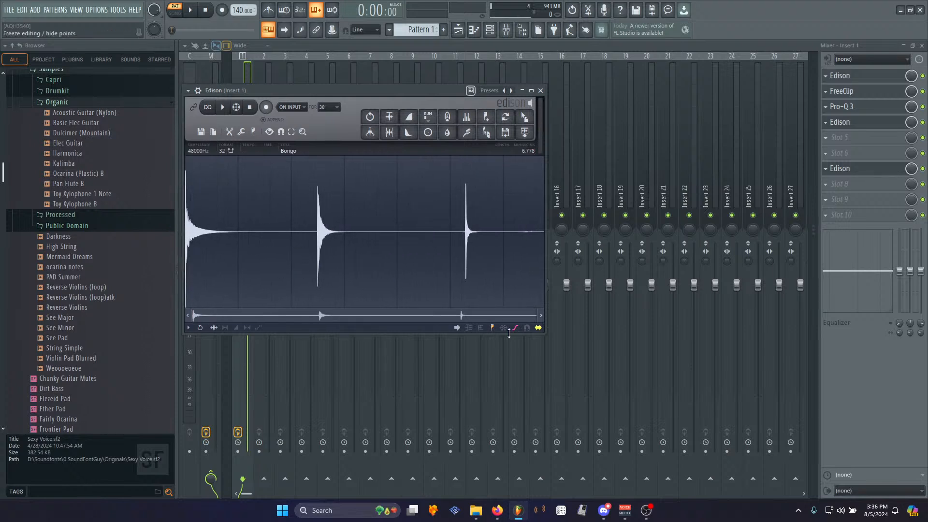
- Select and play individual hits of the recording to compare them
drag(313, 238, 239, 237)
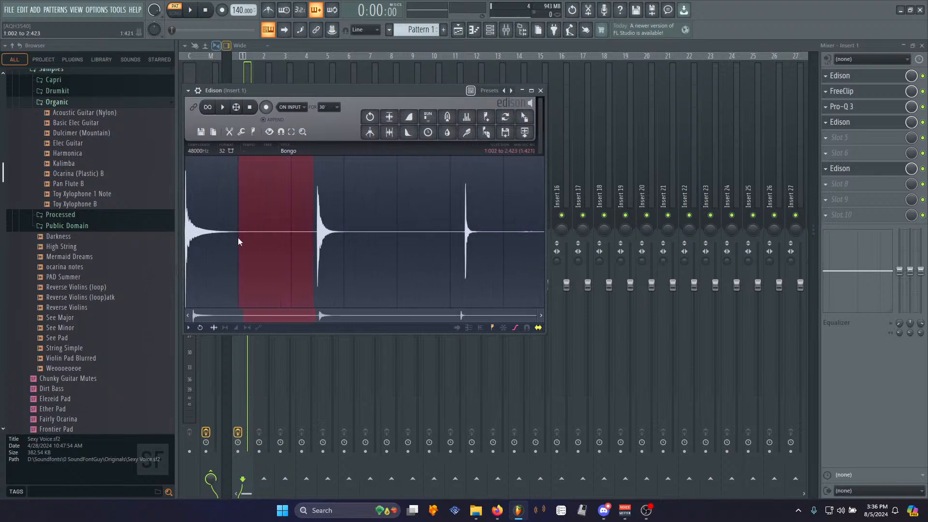
click(306, 232)
key(space)
drag(371, 232, 460, 236)
key(space)
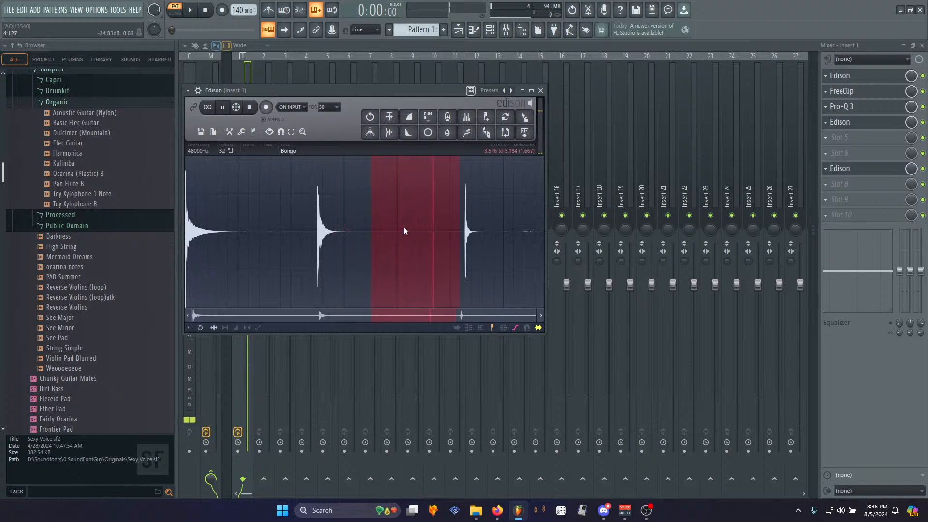
drag(265, 234, 154, 235)
key(space)
- Save the sample into the Organic samples folder, replacing Bongo.wav
click(322, 248)
right_click(336, 245)
mouse_move(348, 250)
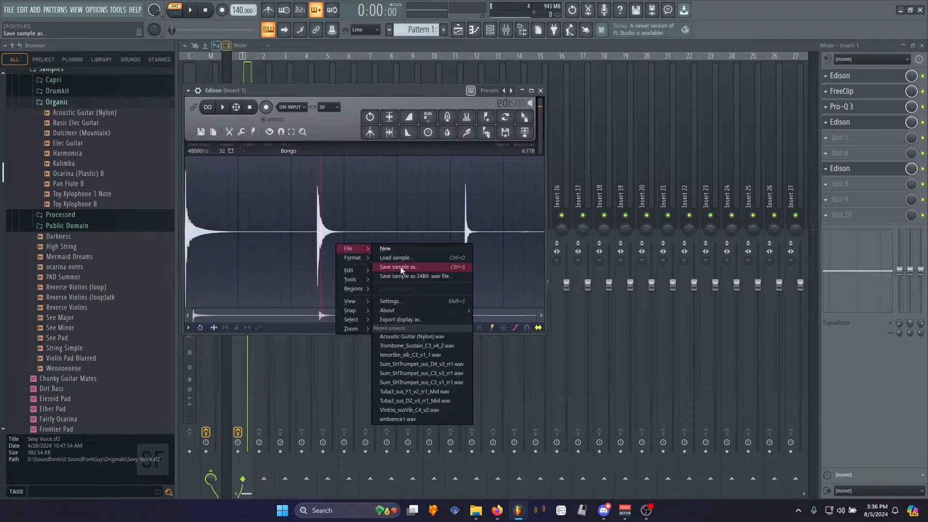
click(400, 267)
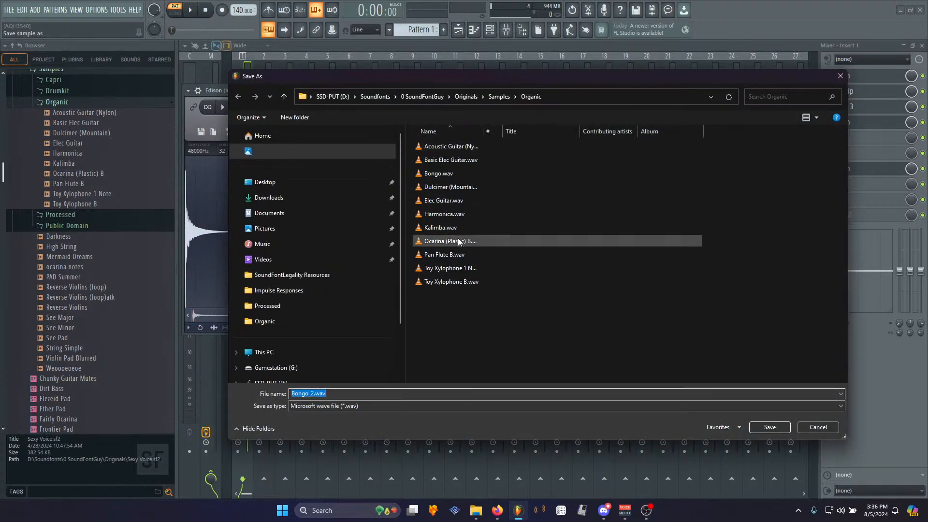
double_click(442, 174)
click(492, 254)
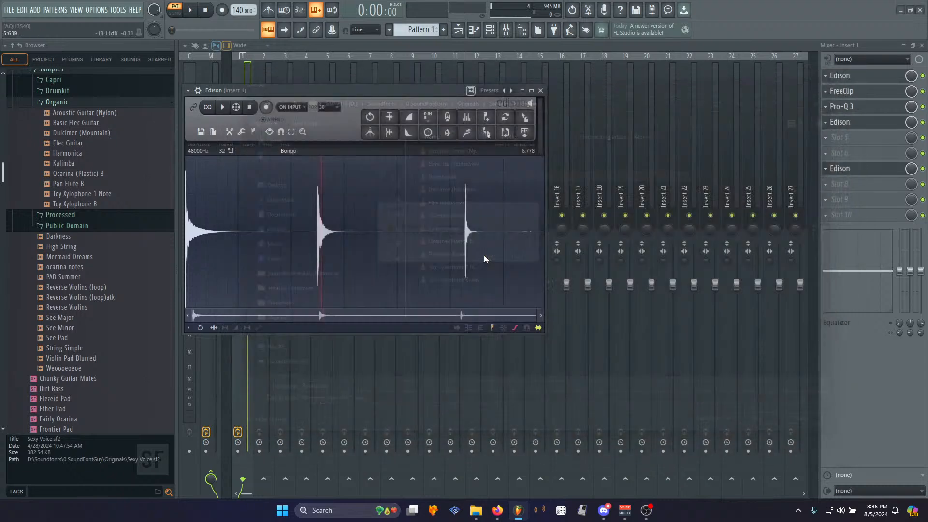
- Select the first hit and send it to the channel rack as a new channel
drag(312, 234, 186, 233)
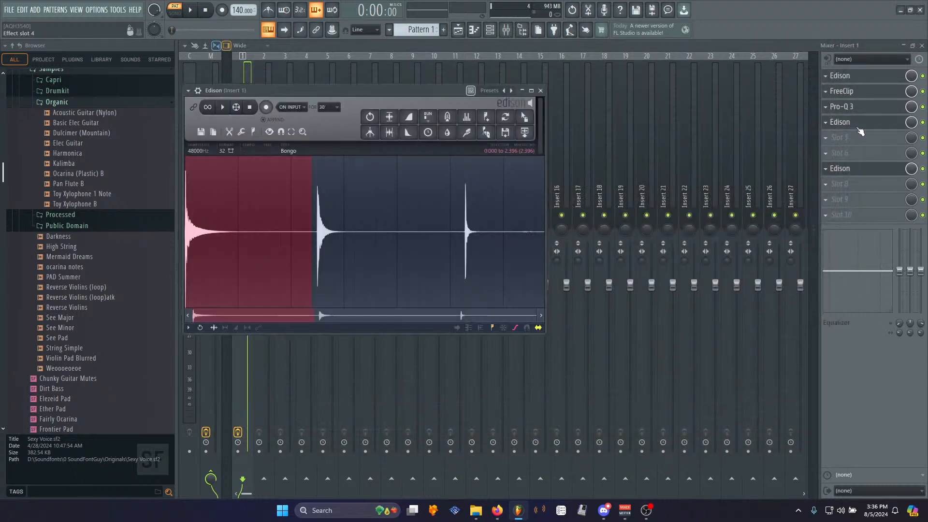
drag(506, 132, 478, 49)
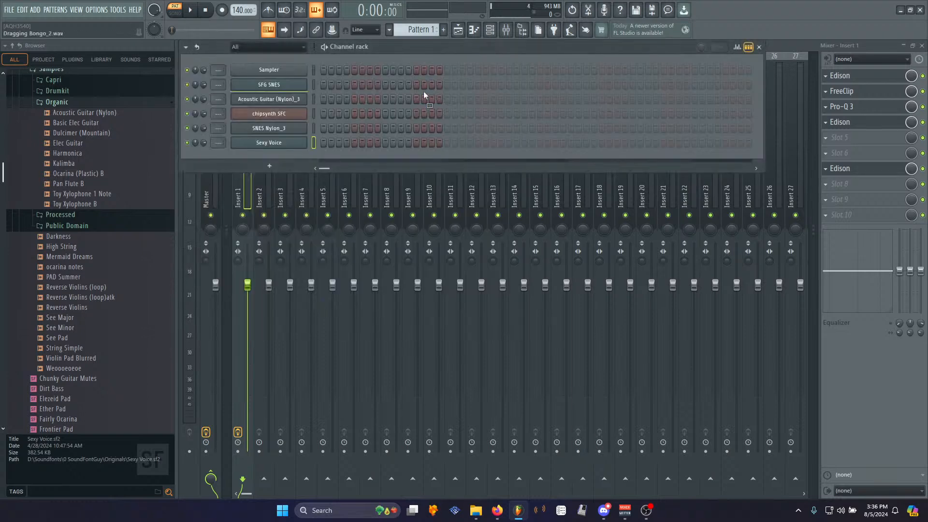
drag(280, 152, 281, 153)
click(855, 123)
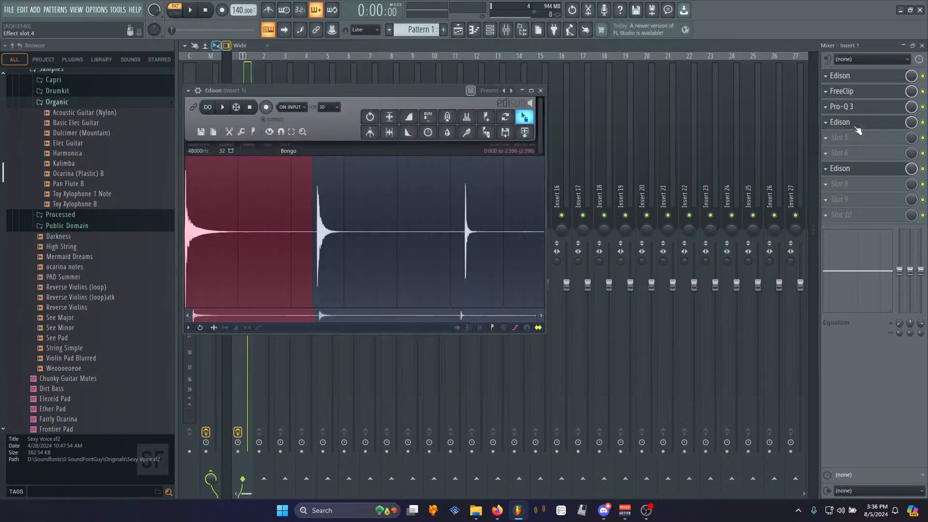
- Delete the silent gaps between the hits to tighten the recording
drag(316, 234, 387, 234)
scroll(312, 234, up, 4)
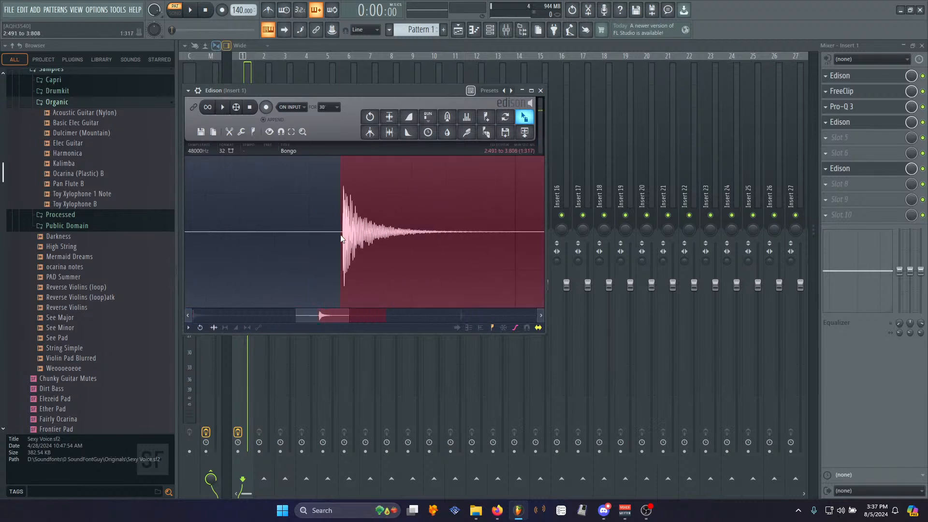
click(490, 29)
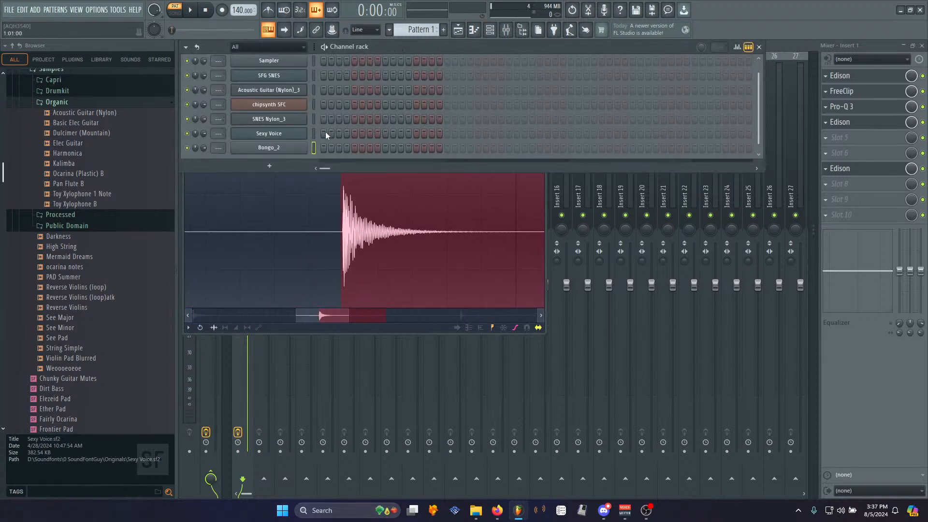
scroll(325, 280, down, 4)
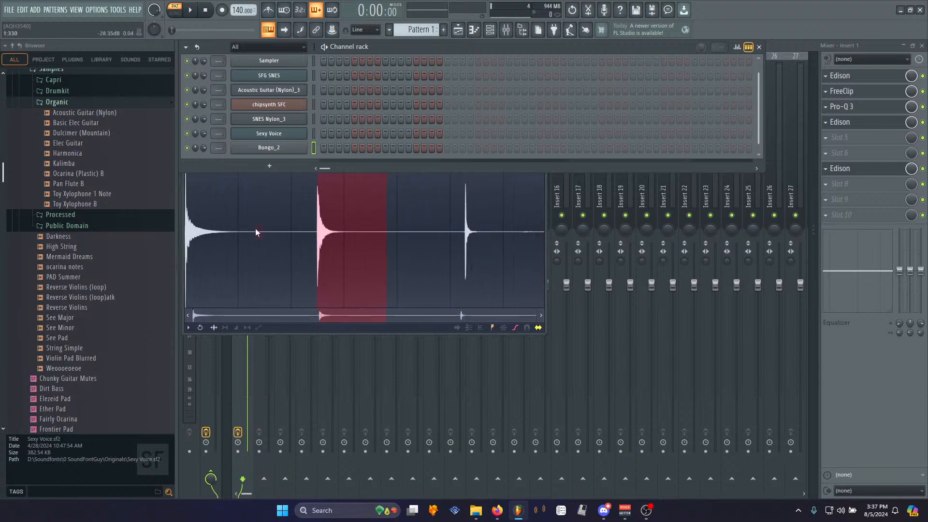
drag(255, 228, 305, 245)
key(Delete)
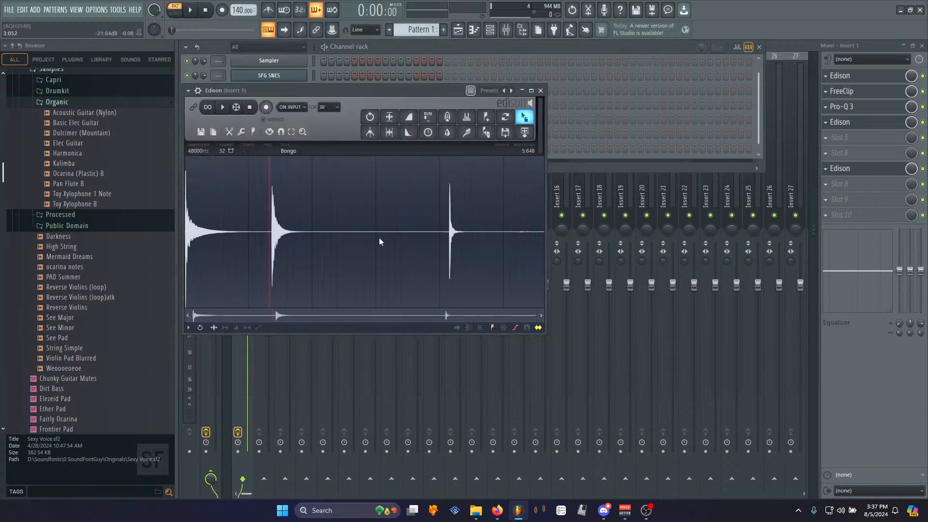
drag(319, 232, 570, 238)
key(Delete)
key(Delete)
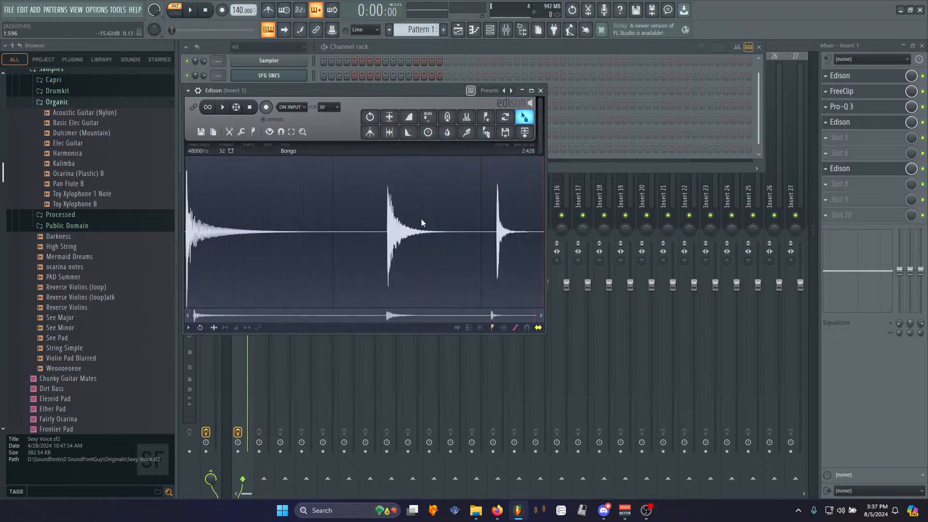
- Play the edited recording and its last hit to audition them
click(223, 109)
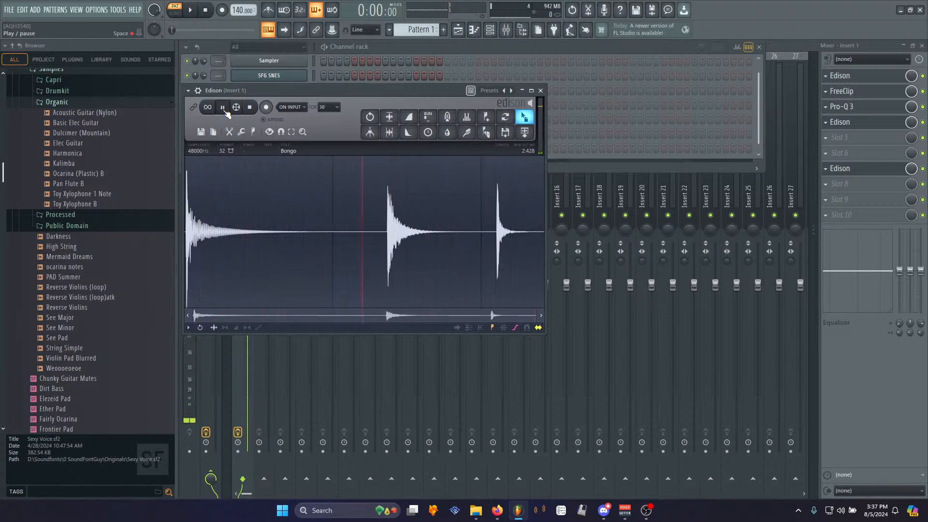
scroll(525, 228, up, 4)
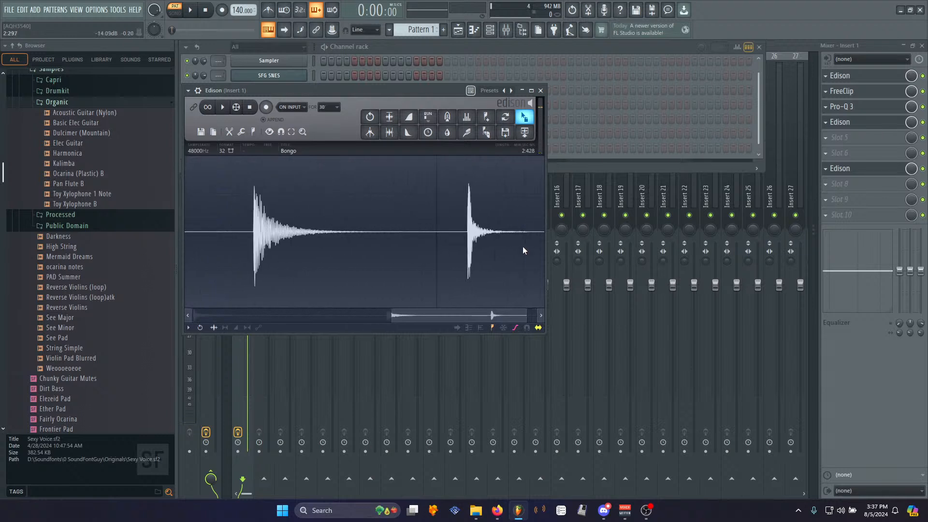
drag(498, 237, 625, 269)
click(410, 211)
key(space)
key(space)
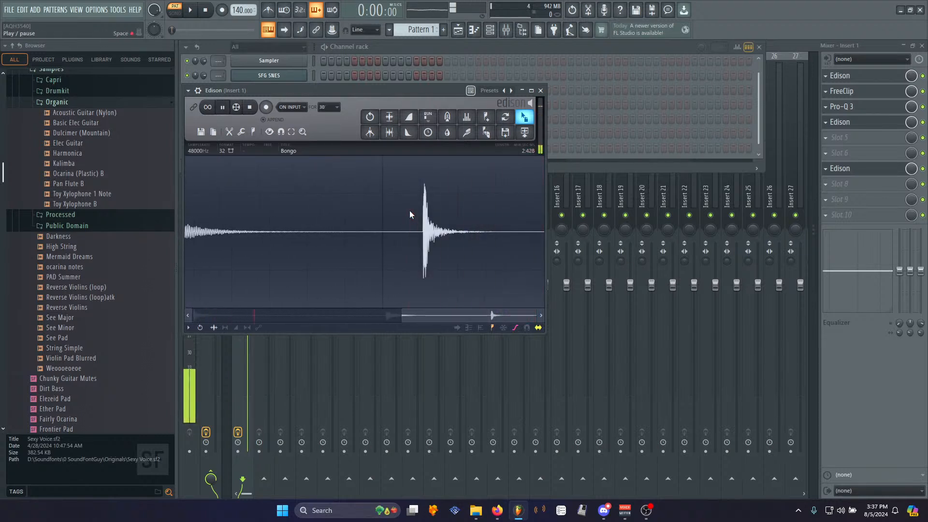
scroll(409, 210, down, 4)
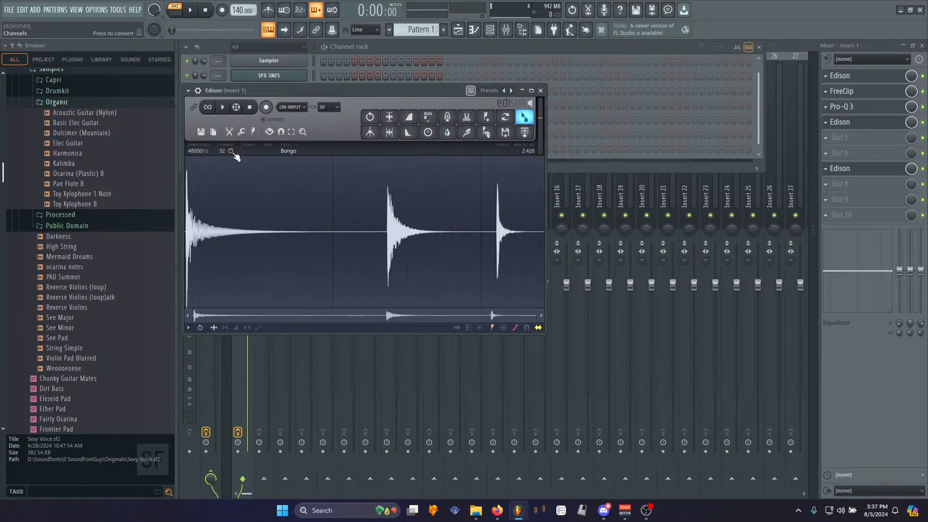
- Save the edited sample over Bongo.wav in the Organic samples folder
right_click(324, 213)
mouse_move(331, 219)
click(390, 239)
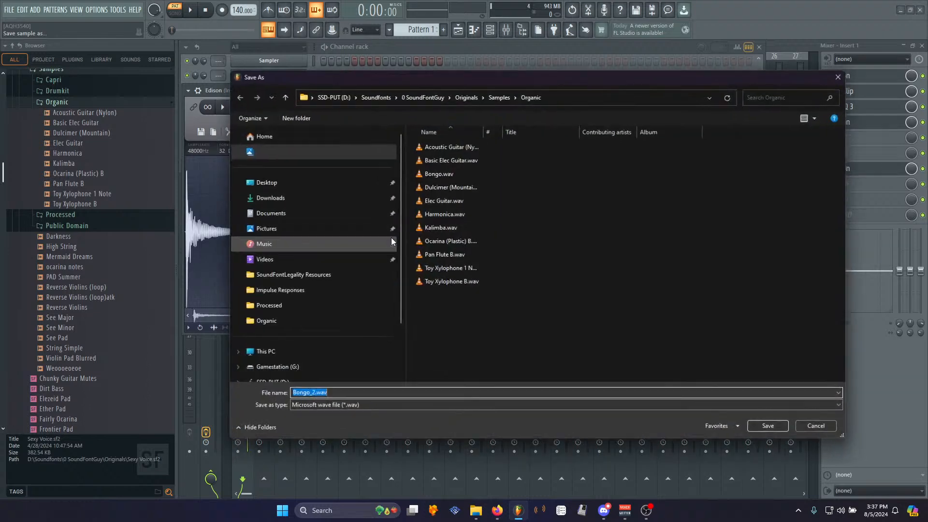
double_click(447, 173)
click(496, 253)
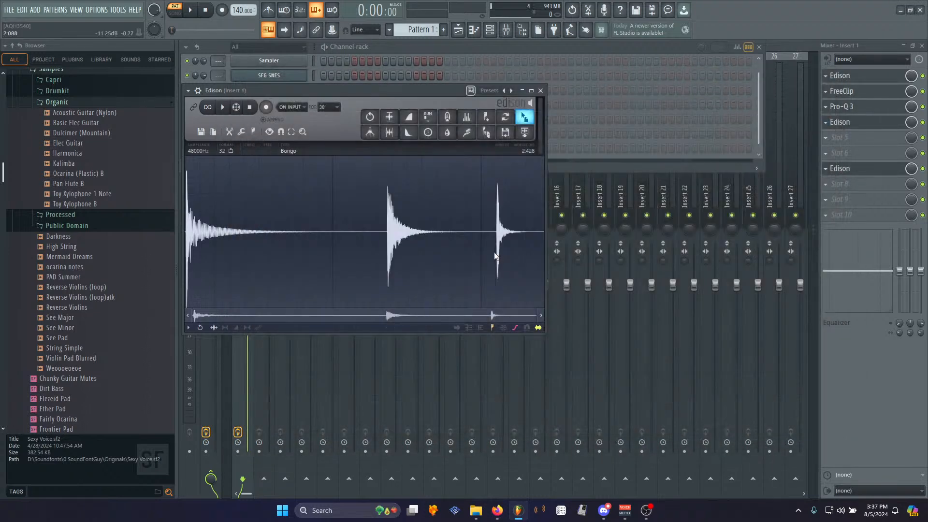
- Send the edited recording to the channel rack as another new channel
drag(392, 92, 406, 183)
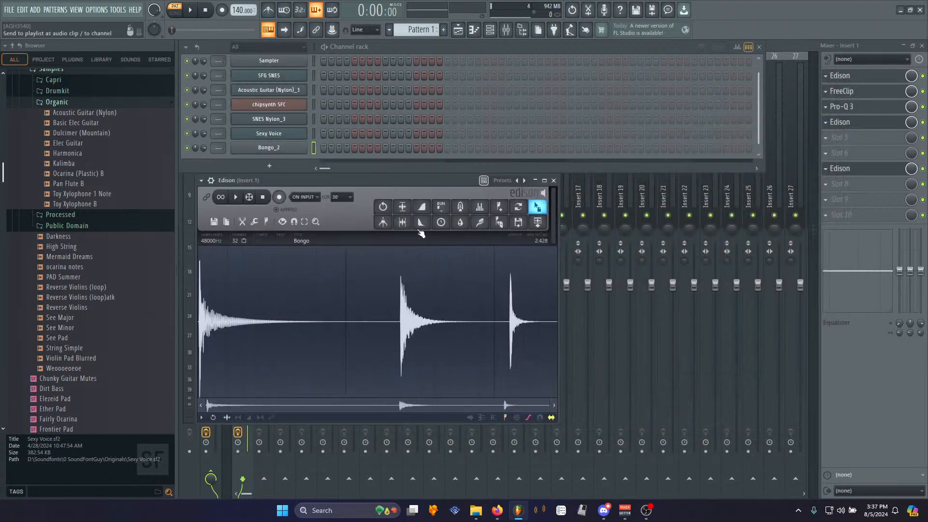
drag(538, 206, 286, 161)
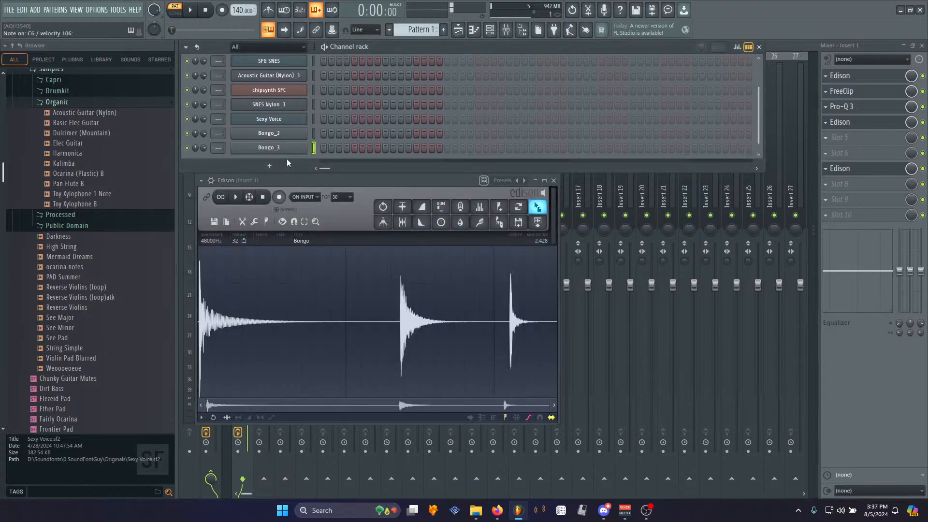
click(850, 78)
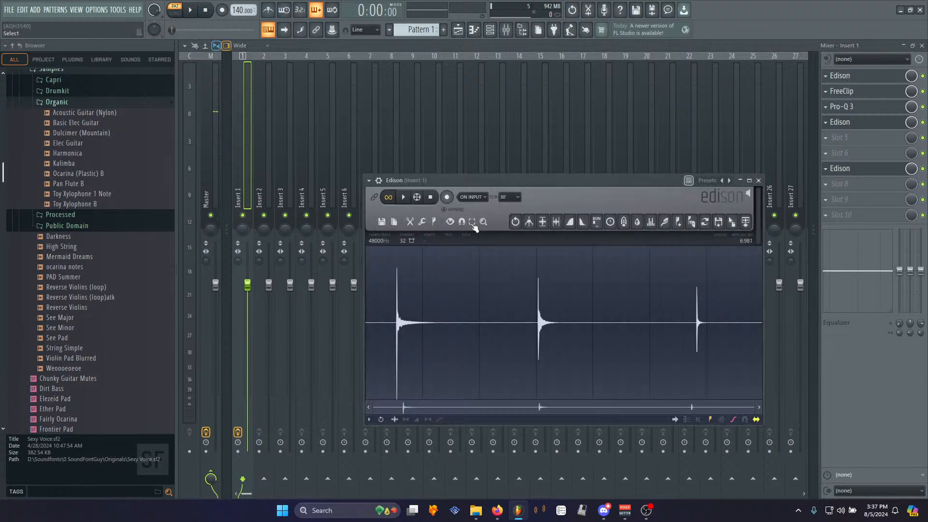
key(ctrl+n)
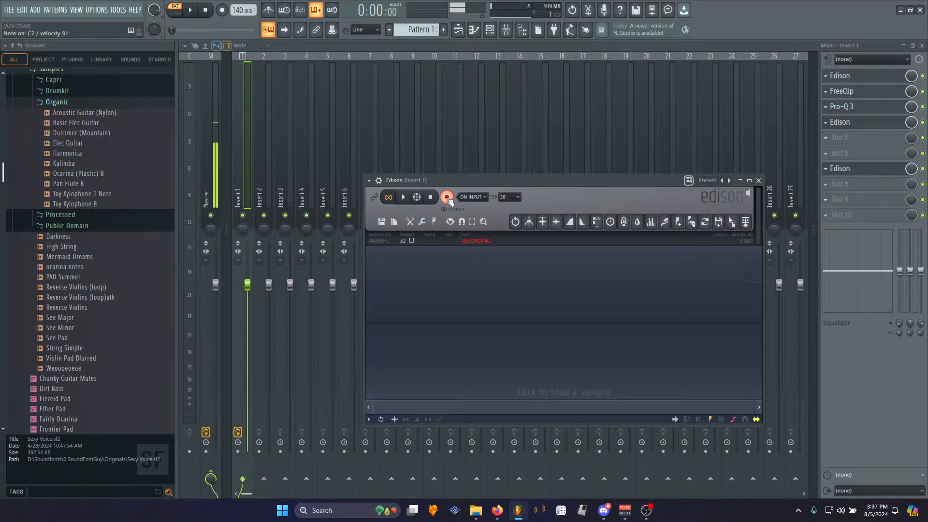
click(446, 197)
- Open Edison on the master track and record a new bongo take
click(216, 158)
click(840, 76)
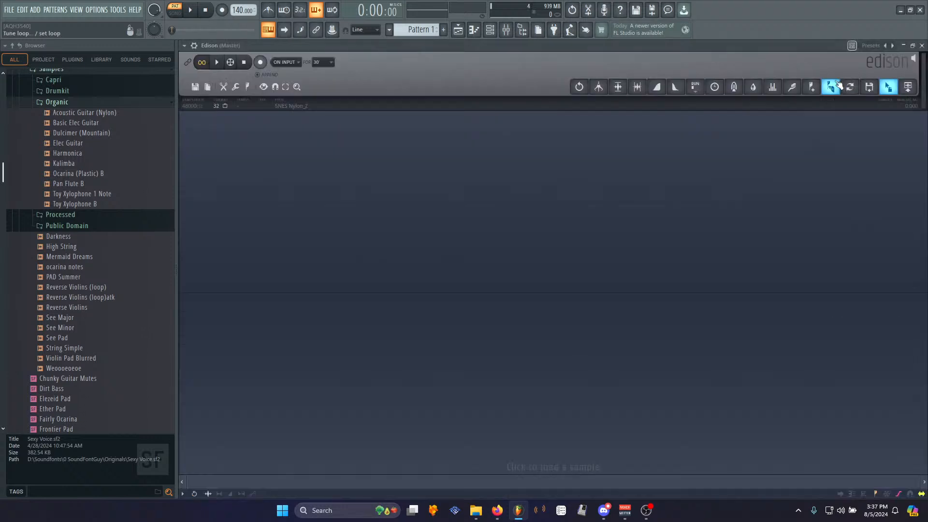
click(260, 62)
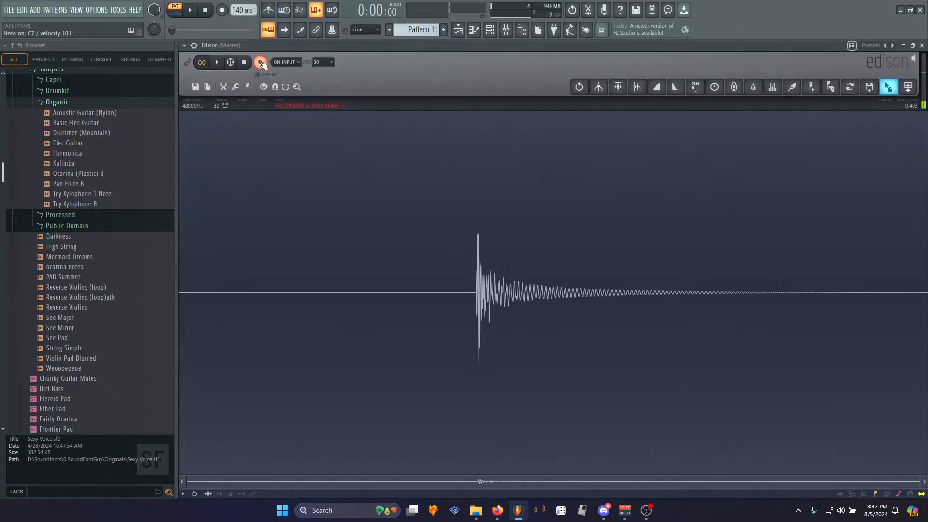
click(244, 63)
- Select the three recorded hits, normalize them and trim the recording down to that selection
drag(239, 248, 477, 285)
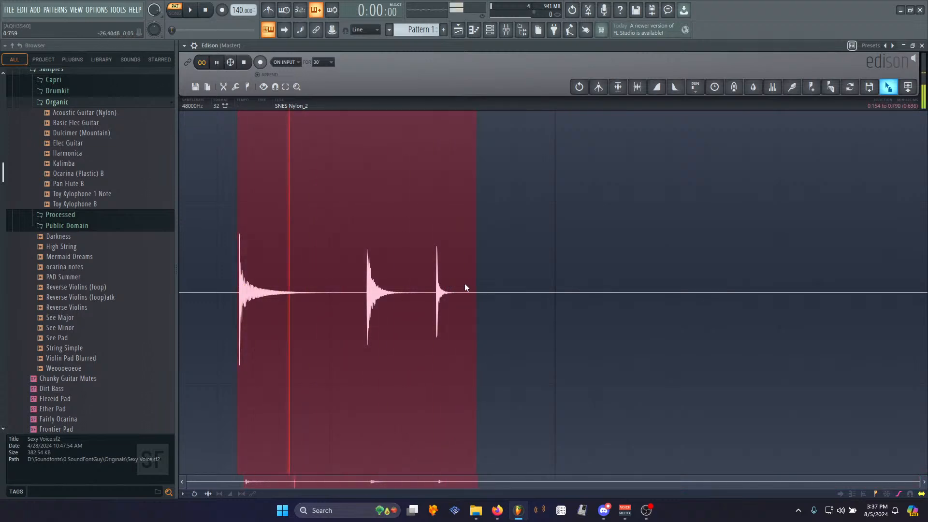
key(ctrl+n)
key(ctrl+m)
key(Return)
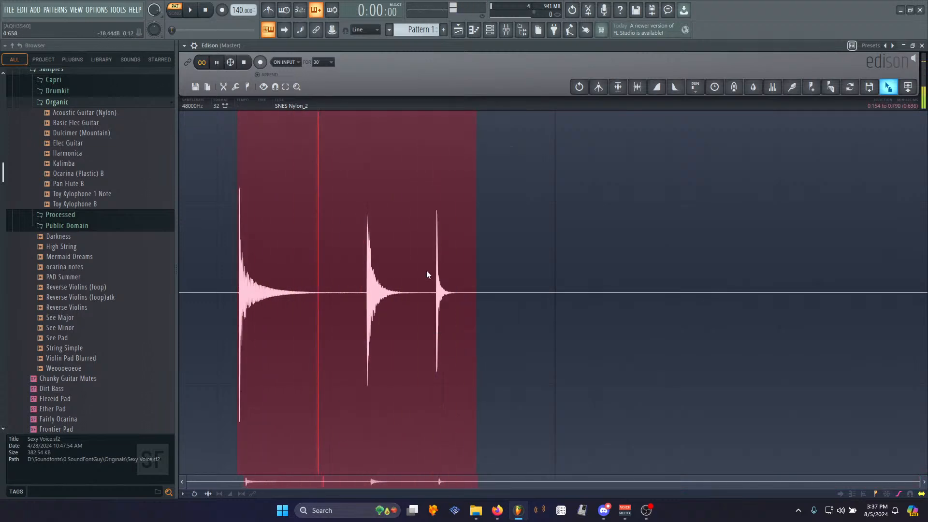
key(ctrl+Delete)
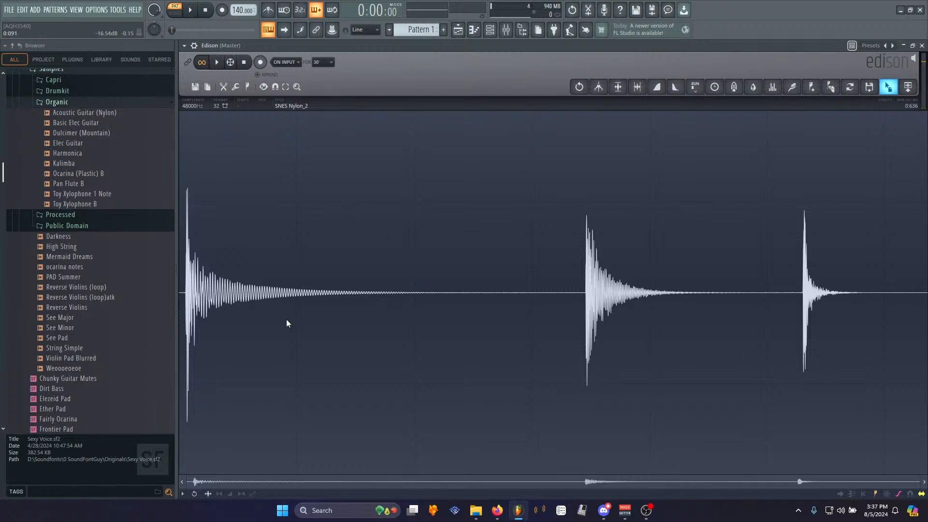
- Delete the silence before the first hit of the recording
scroll(288, 294, up, 3)
drag(317, 481, 173, 472)
drag(195, 293, 99, 293)
key(Delete)
scroll(298, 307, down, 3)
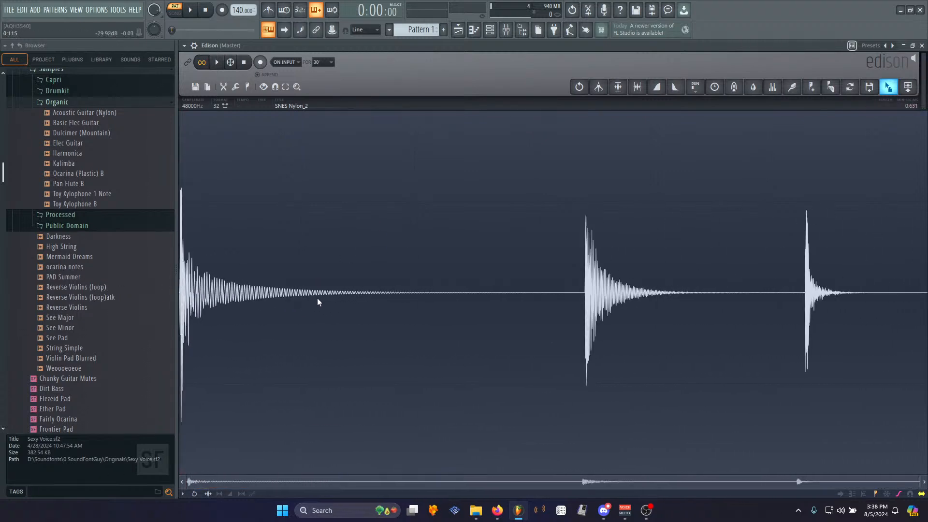
- Play the trimmed recording to audition it
right_click(384, 280)
mouse_move(390, 283)
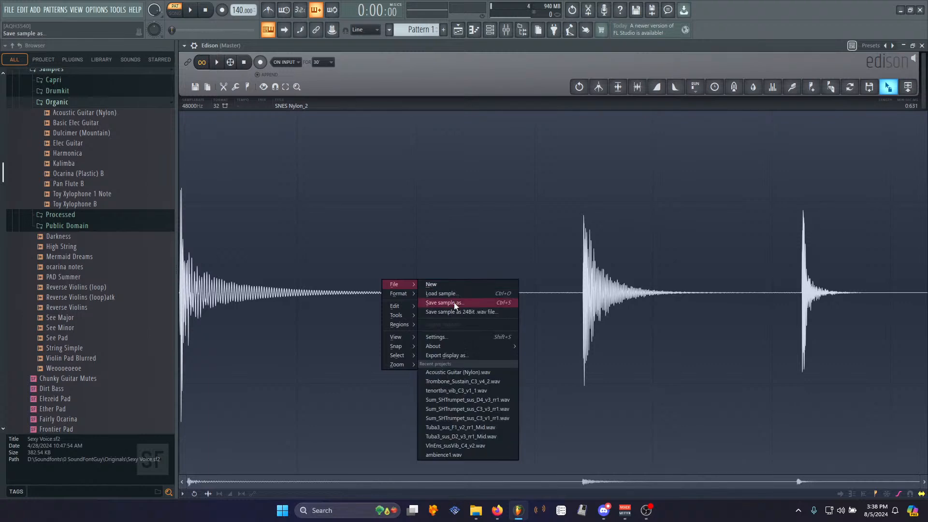
click(216, 62)
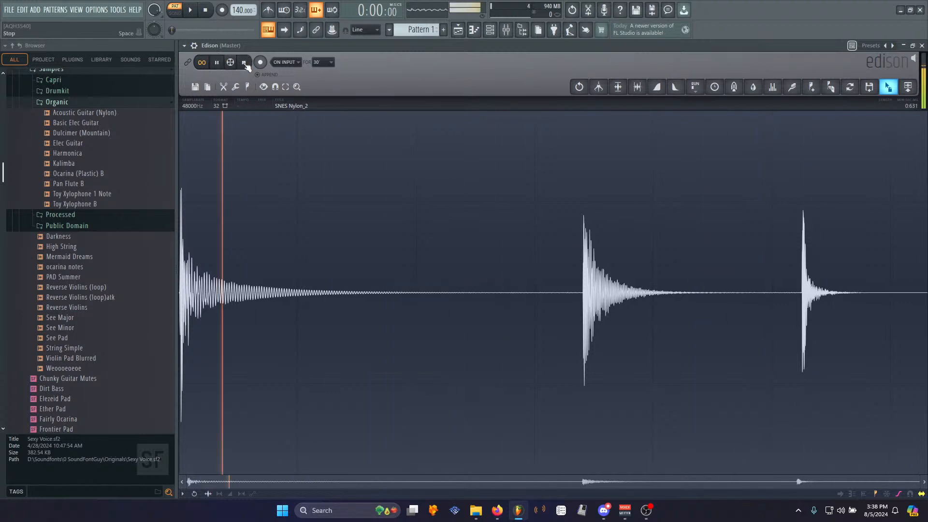
click(243, 62)
right_click(383, 241)
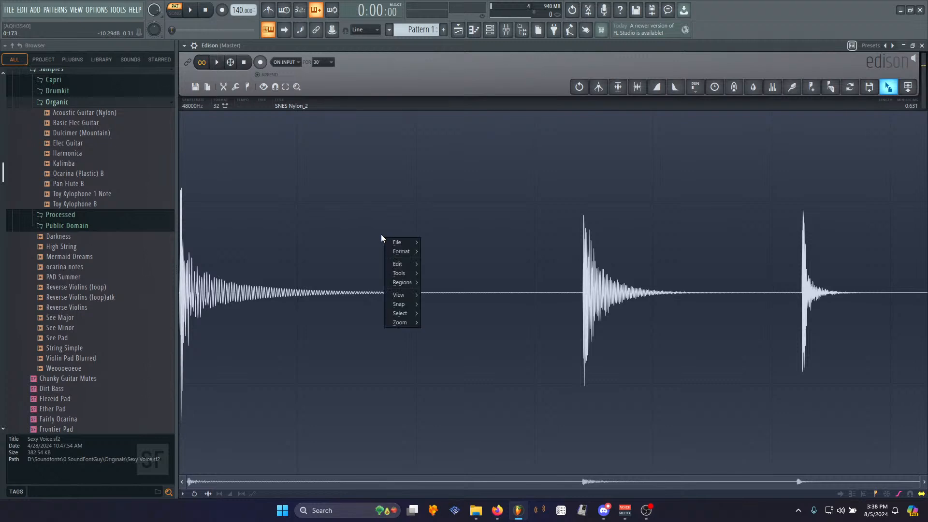
mouse_move(401, 252)
click(374, 47)
right_click(396, 200)
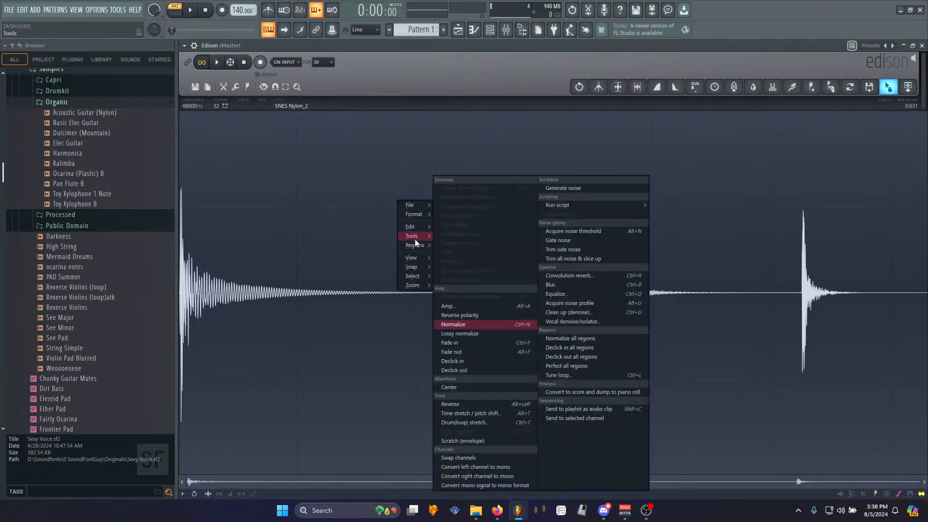
click(329, 42)
drag(888, 86, 319, 116)
drag(264, 155, 264, 155)
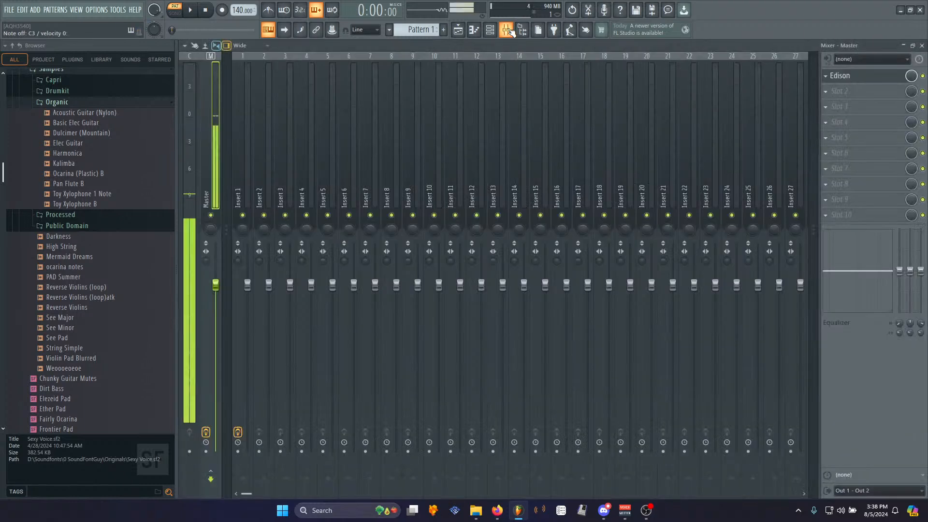
click(506, 30)
click(903, 45)
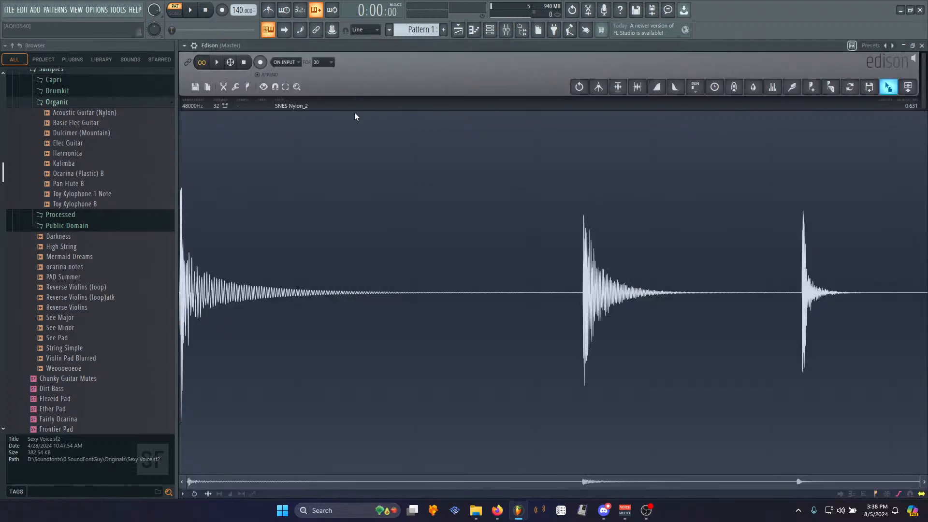
- Record another take and delete the trailing section after the last hit
click(261, 62)
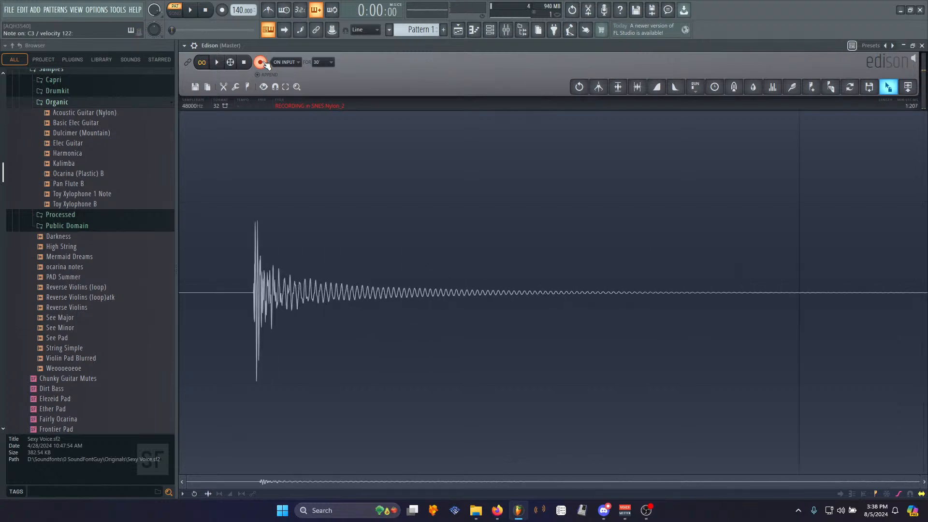
click(247, 63)
drag(700, 298, 915, 299)
key(Delete)
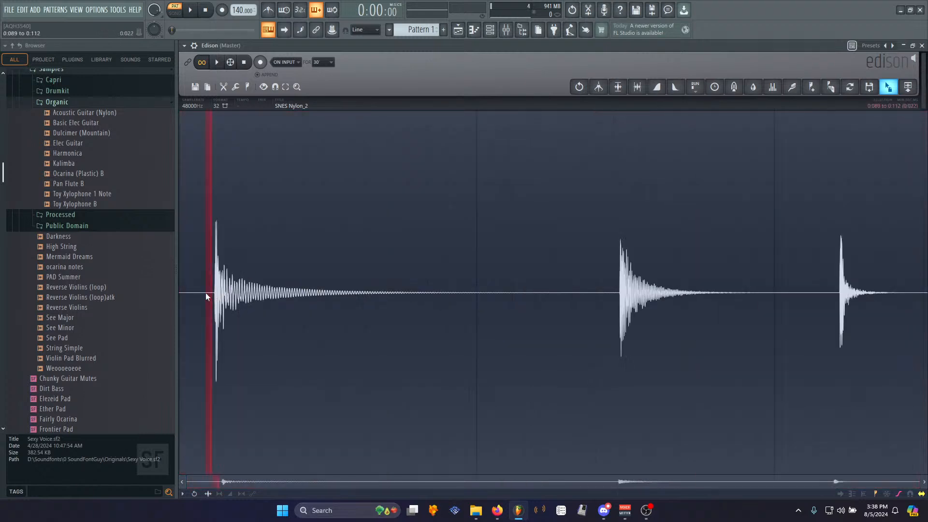
- Delete the gap before the first hit and play the recording to audition it
key(Delete)
key(space)
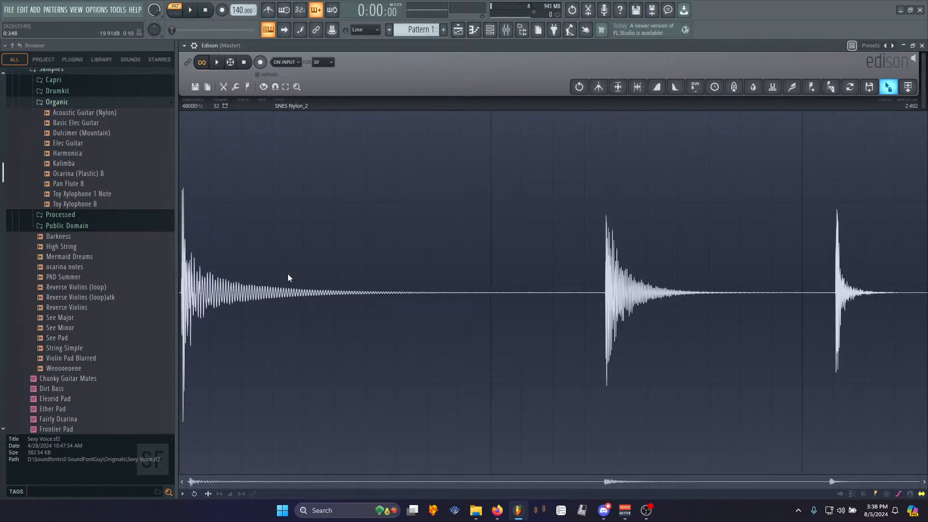
- Save the sample as SNES Bongo in the Processed samples folder
right_click(345, 274)
mouse_move(358, 276)
click(422, 297)
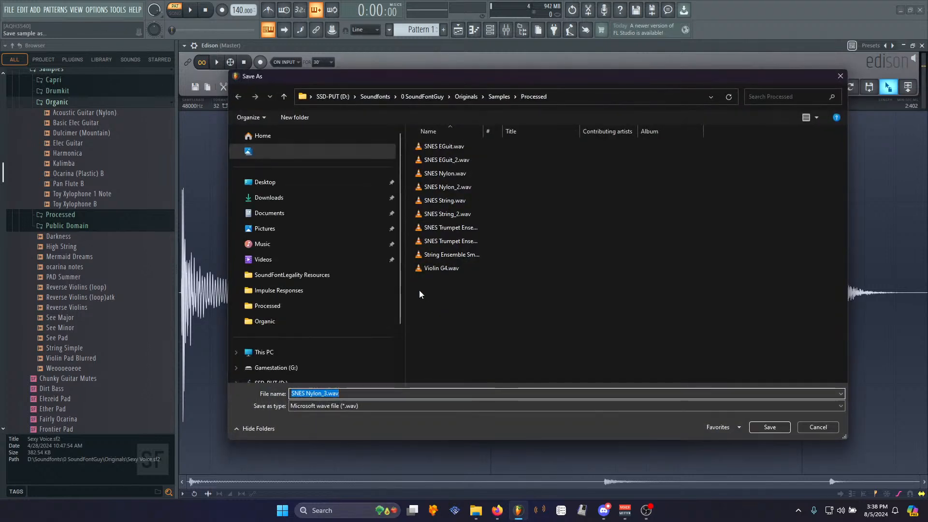
text(SNES Bongo)
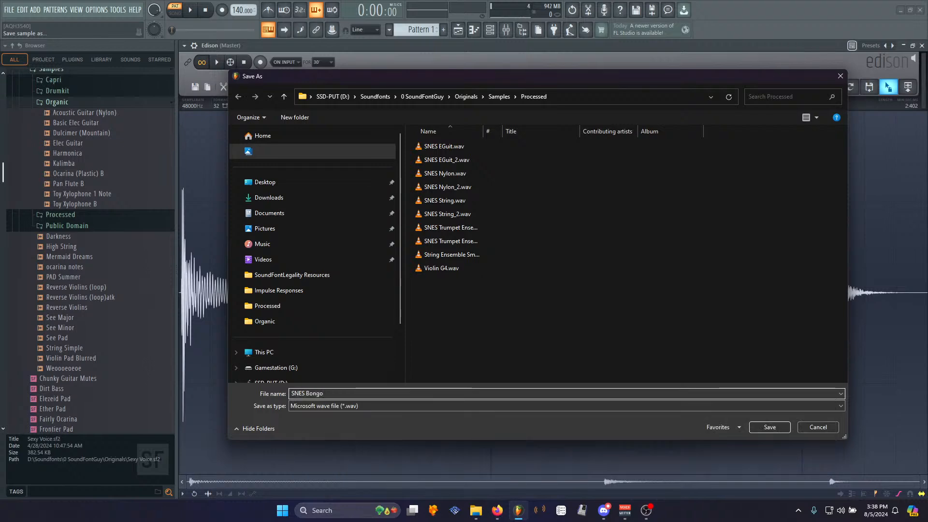
key(Return)
- Add a new chipsynth SFC instrument to the project and reposition its window
click(35, 9)
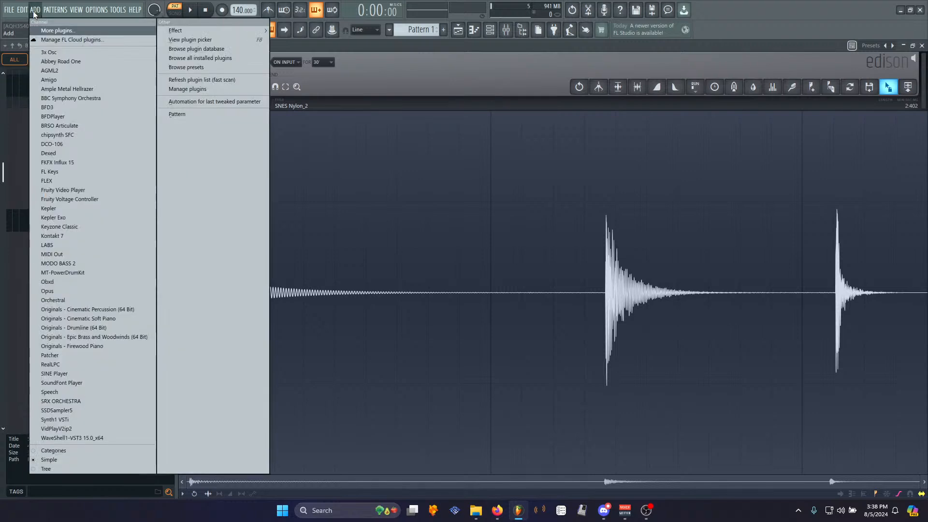
click(63, 135)
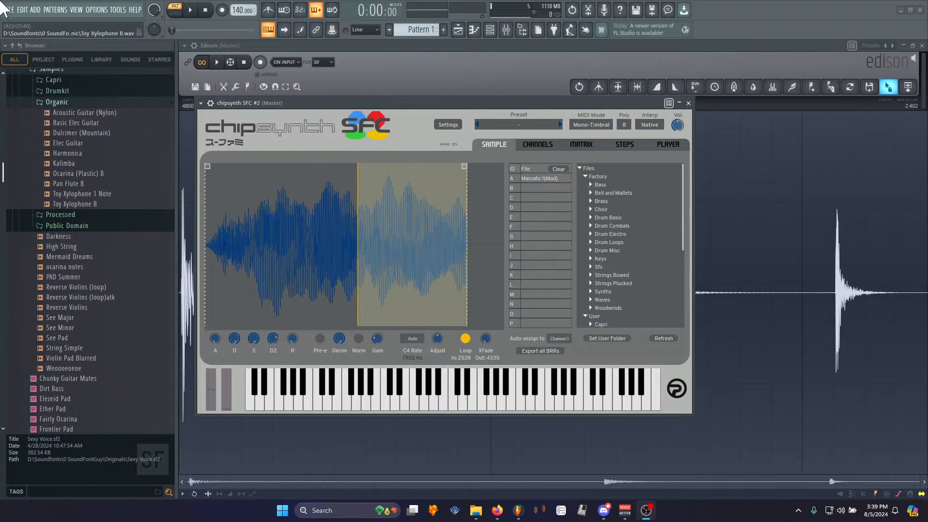
drag(332, 106, 315, 50)
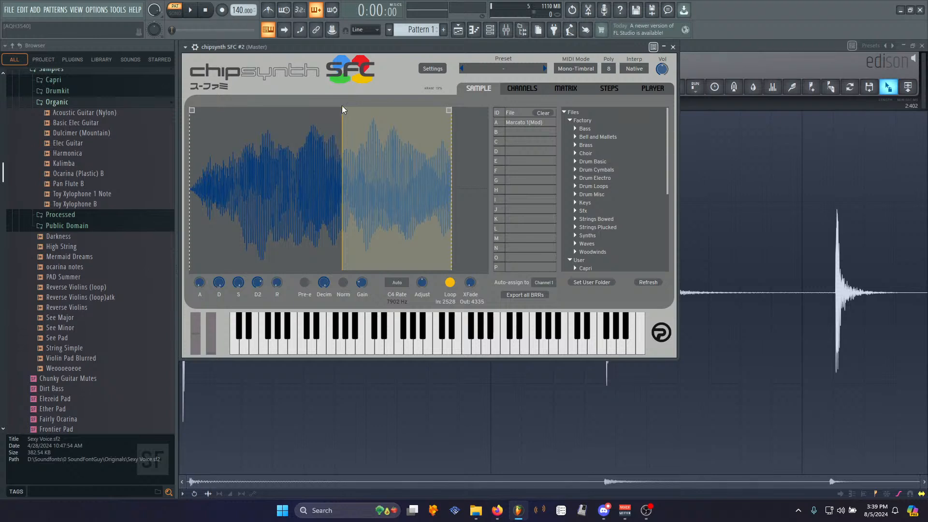
- Move the chipsynth SFC window aside and play back the bongo recording in Edison
mouse_move(362, 45)
mouse_down()
mouse_move(375, 57)
mouse_move(364, 44)
mouse_up()
click(527, 37)
mouse_move(436, 46)
mouse_down()
mouse_move(454, 53)
mouse_move(439, 46)
mouse_up()
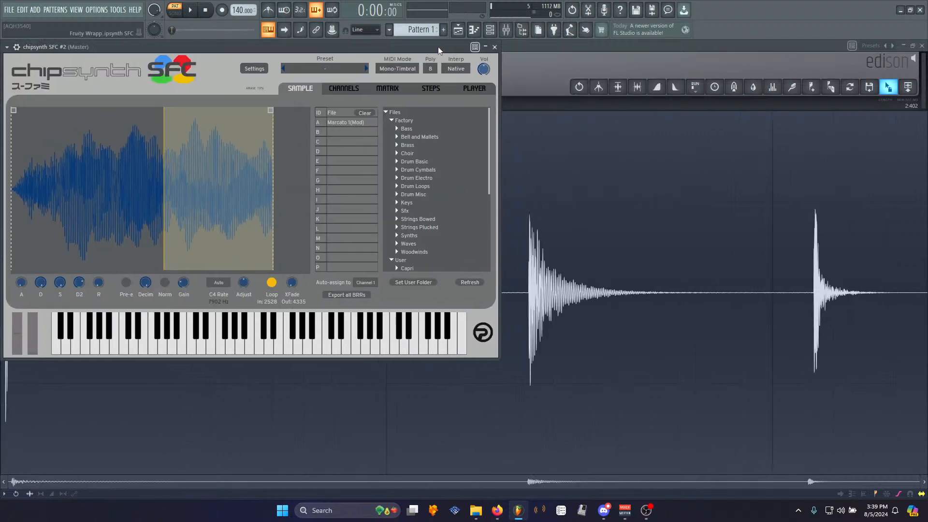
click(489, 30)
click(489, 30)
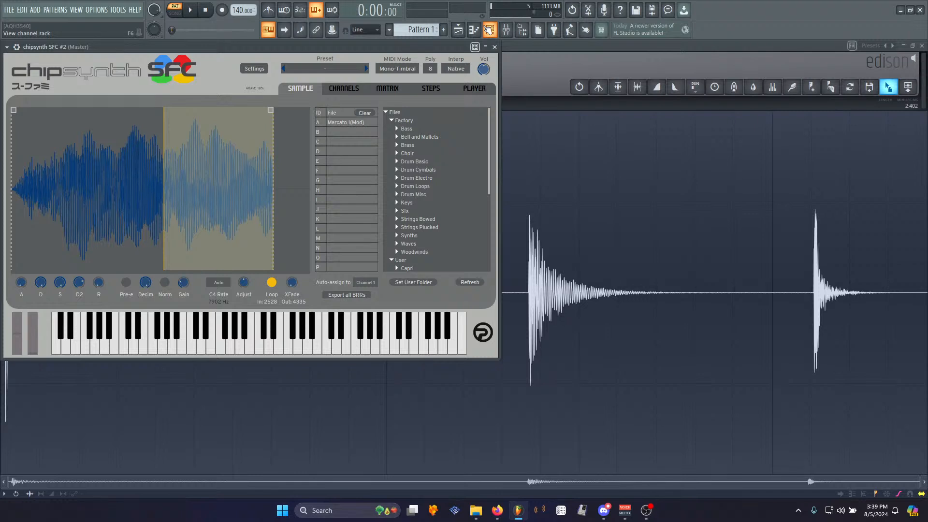
click(579, 45)
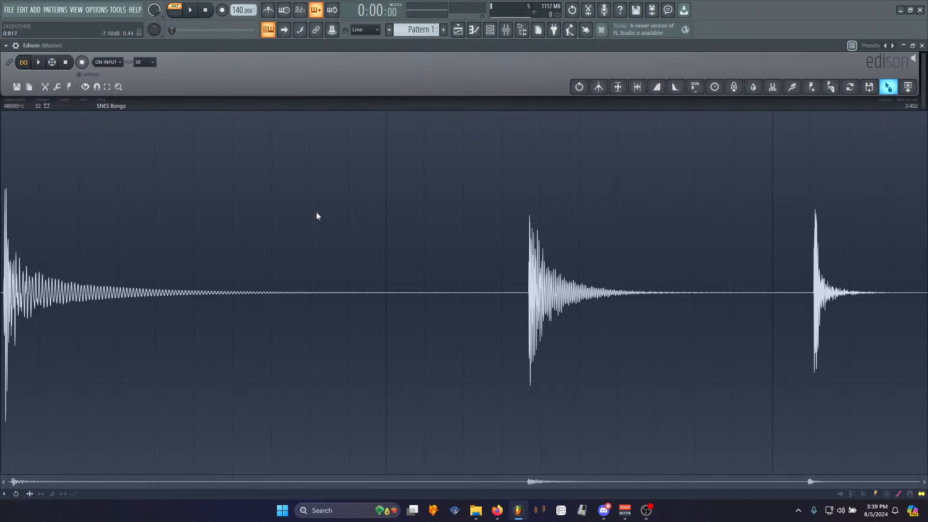
click(39, 62)
click(65, 62)
- Load SNES Bongo.wav from the User Processed folder into chipsynth SFC sample slot A and play a few notes
click(490, 30)
click(106, 153)
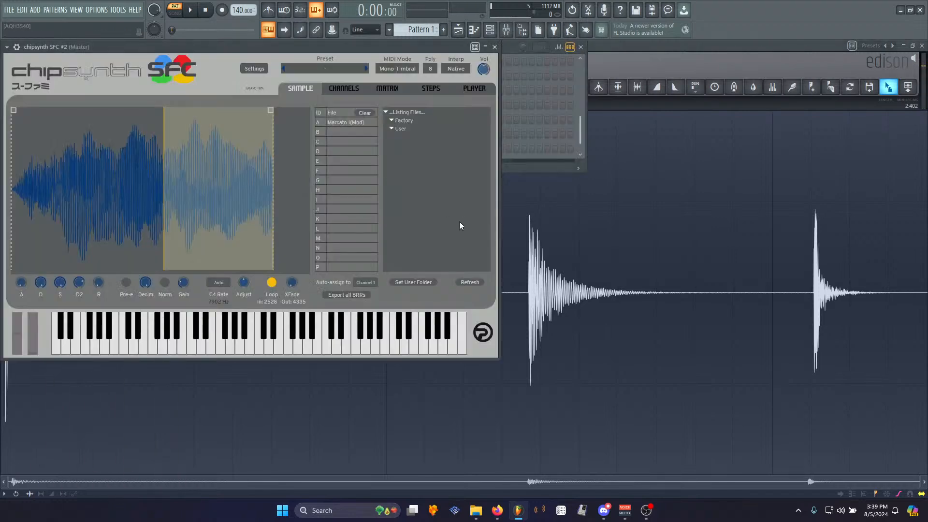
click(403, 129)
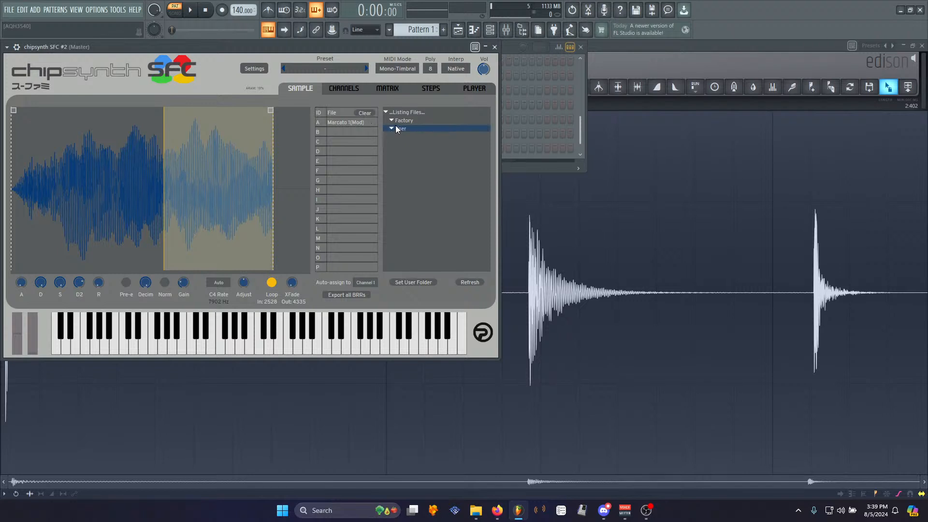
scroll(416, 208, down, 4)
scroll(417, 208, down, 4)
click(396, 184)
scroll(399, 184, down, 1)
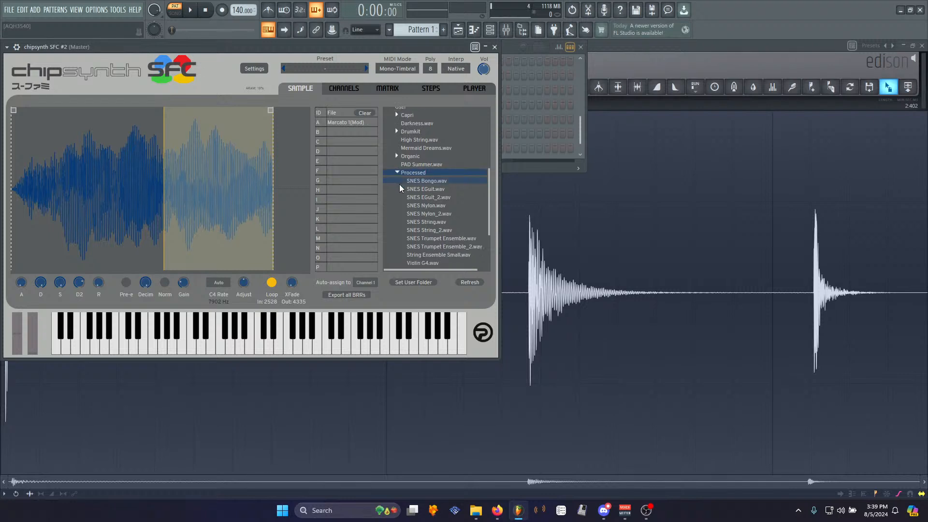
drag(429, 179, 194, 204)
key(q)
key(z)
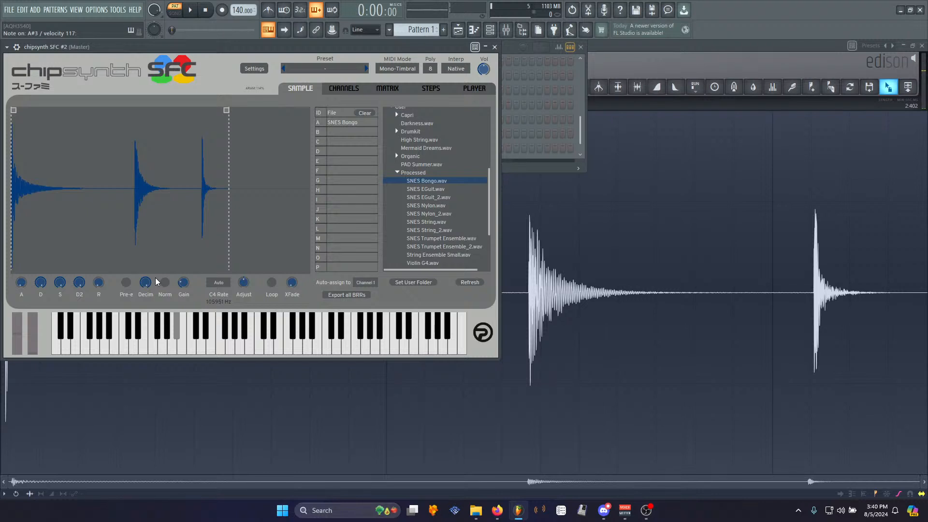
- Delete the old recording in Edison and arm it to record again
click(614, 57)
key(Delete)
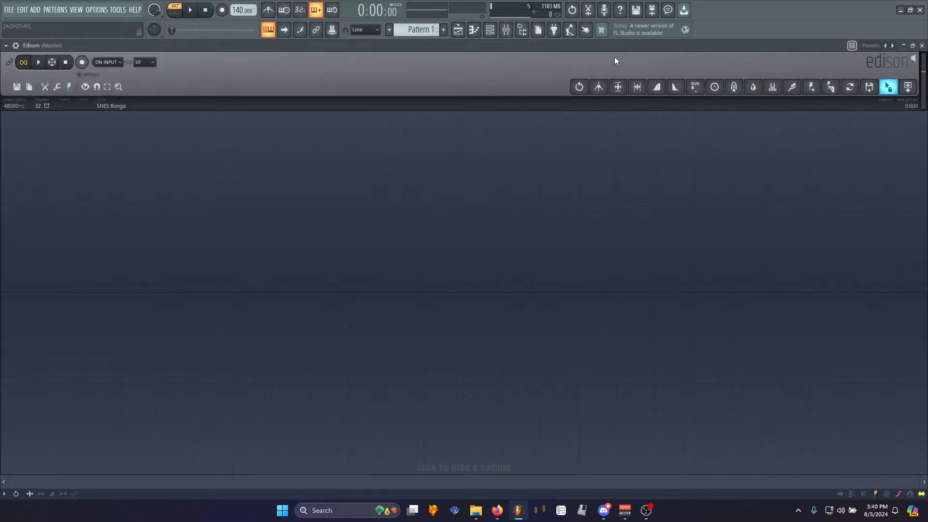
click(88, 61)
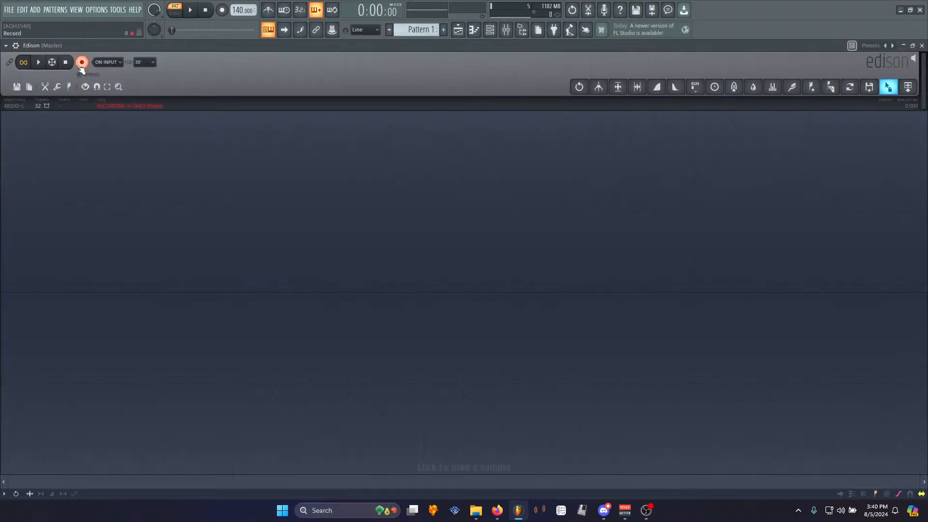
- Turn down the Decim knob on the chipsynth SFC instrument
click(482, 30)
click(96, 149)
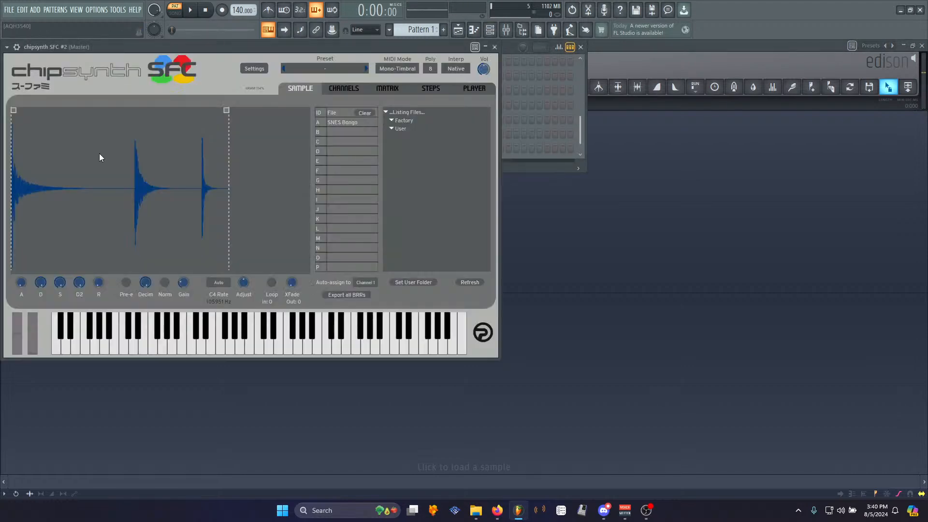
drag(146, 283, 152, 375)
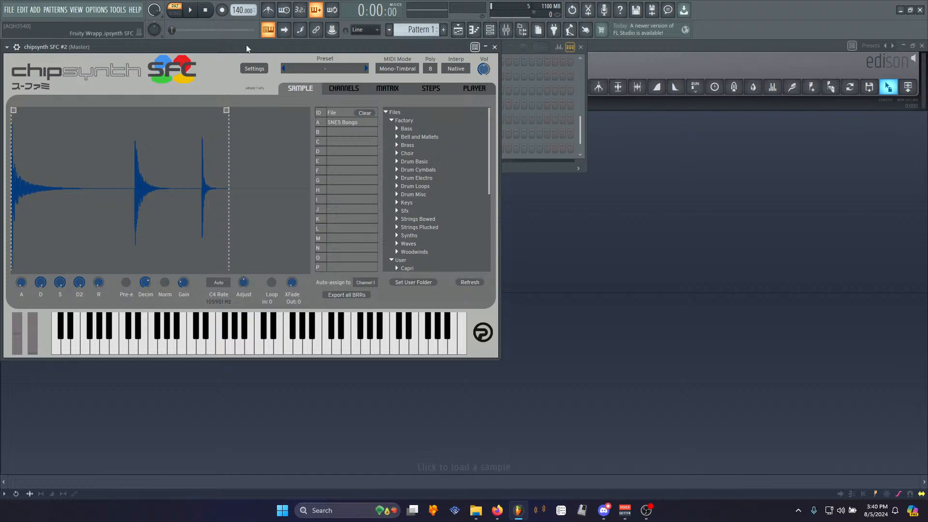
- Record a new take of three bongo hits from chipsynth SFC into Edison
click(611, 51)
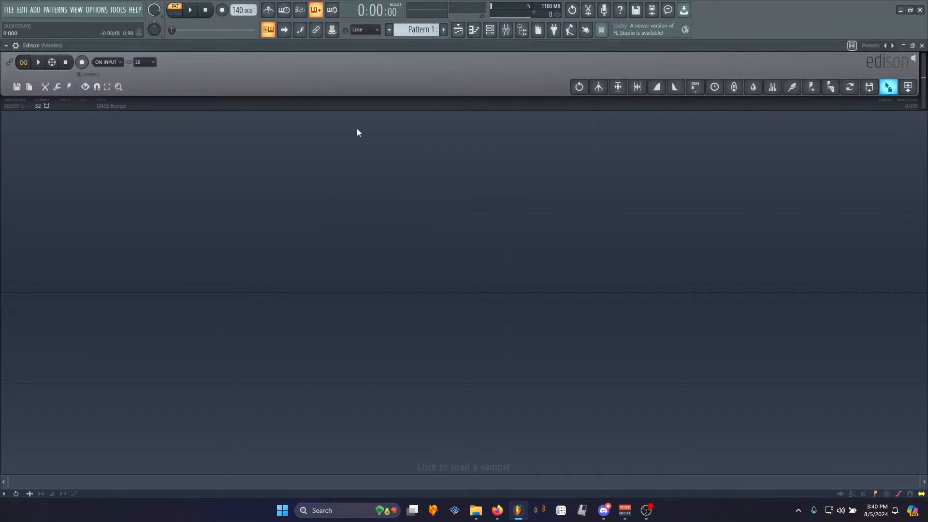
click(82, 67)
click(49, 106)
click(81, 61)
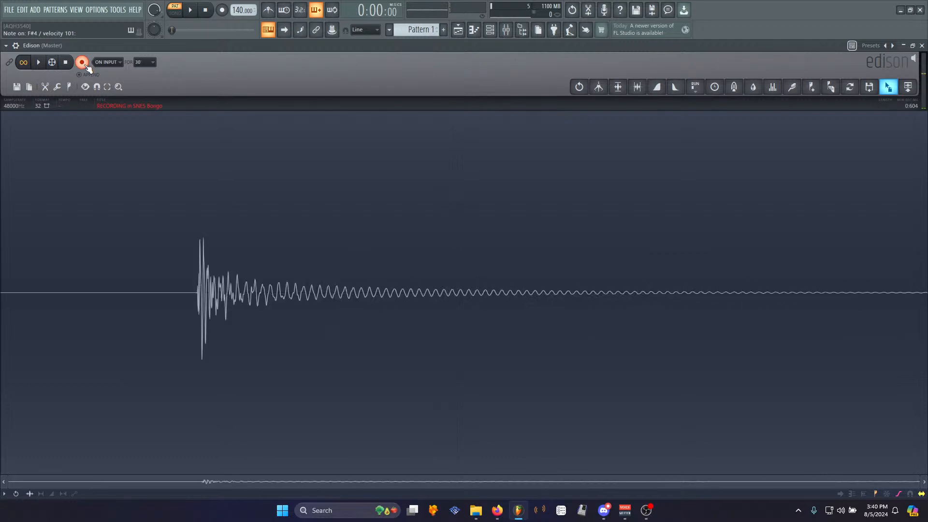
click(65, 61)
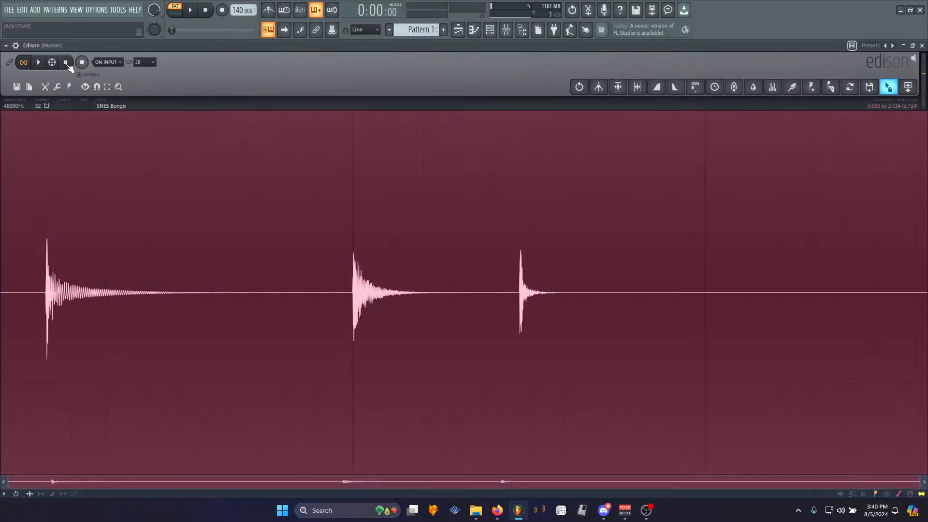
- Select and delete the silence before the first hit
drag(45, 288, 1, 288)
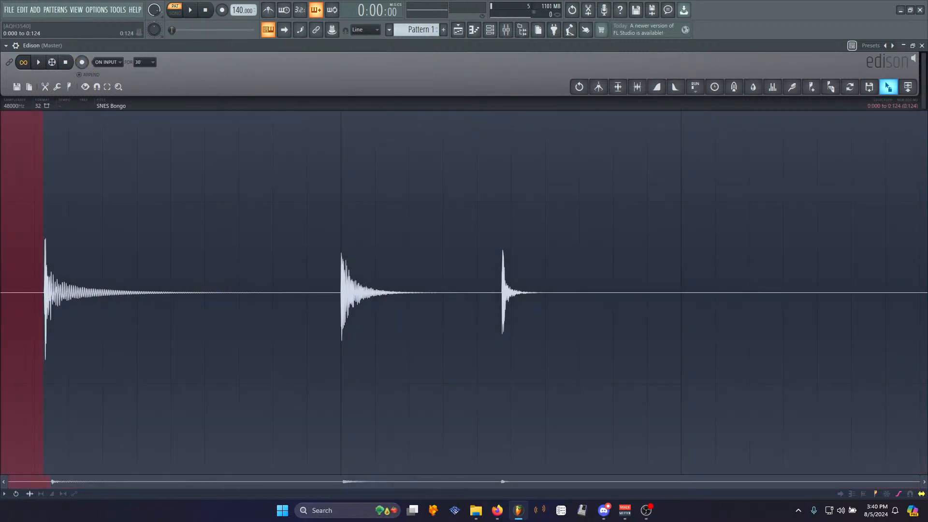
key(Delete)
- Select the first hit, audition it, normalize it and trim the recording to that selection
drag(307, 291, 298, 292)
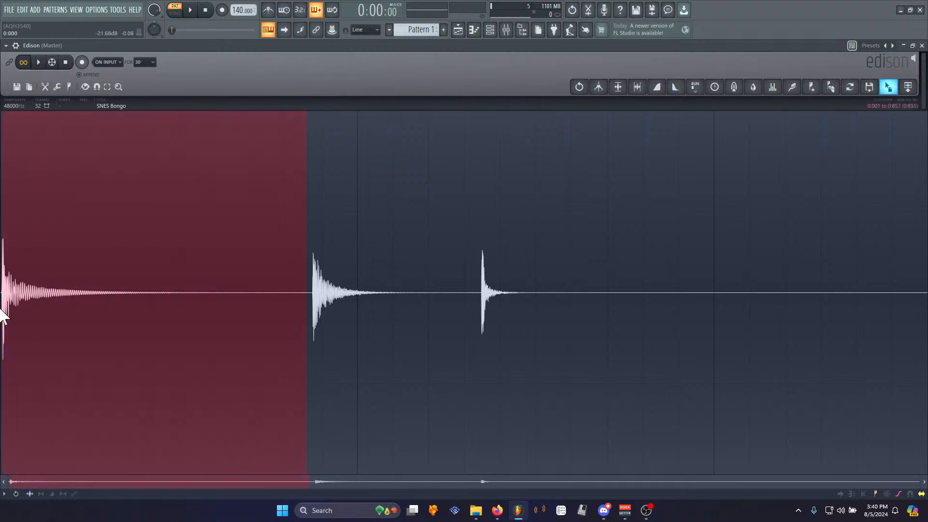
key(space)
key(space)
key(ctrl+n)
key(alt+a)
key(Return)
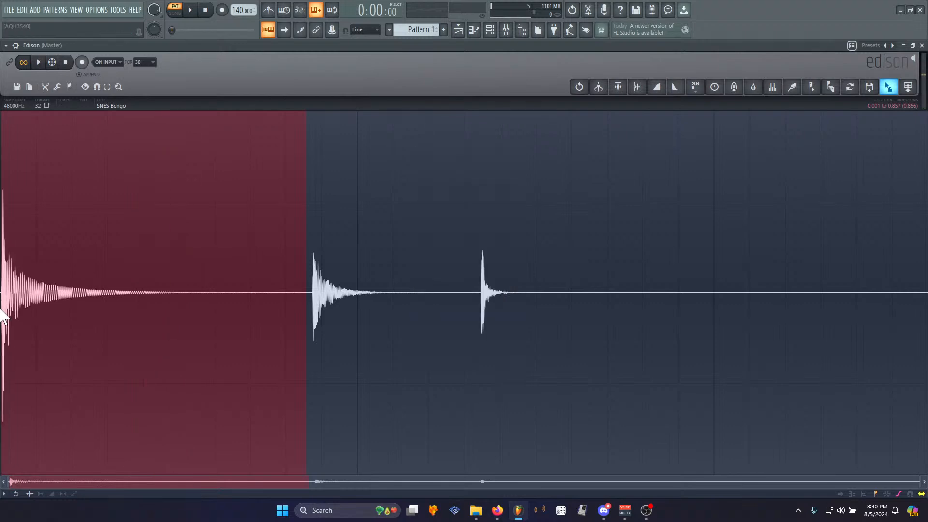
key(ctrl+Delete)
- Save the trimmed sample as SNES Bongo A in the Processed folder
key(ctrl+s)
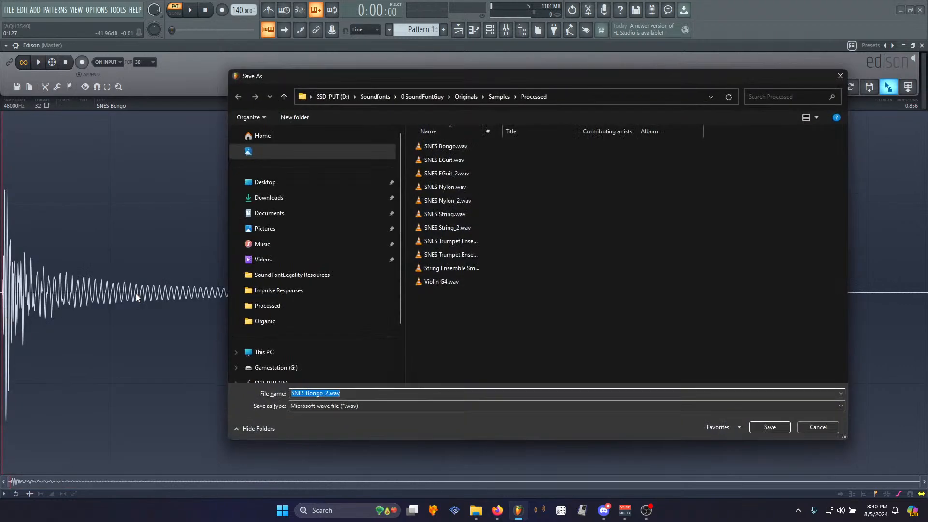
drag(323, 393, 329, 393)
key(BackSpace)
key(Return)
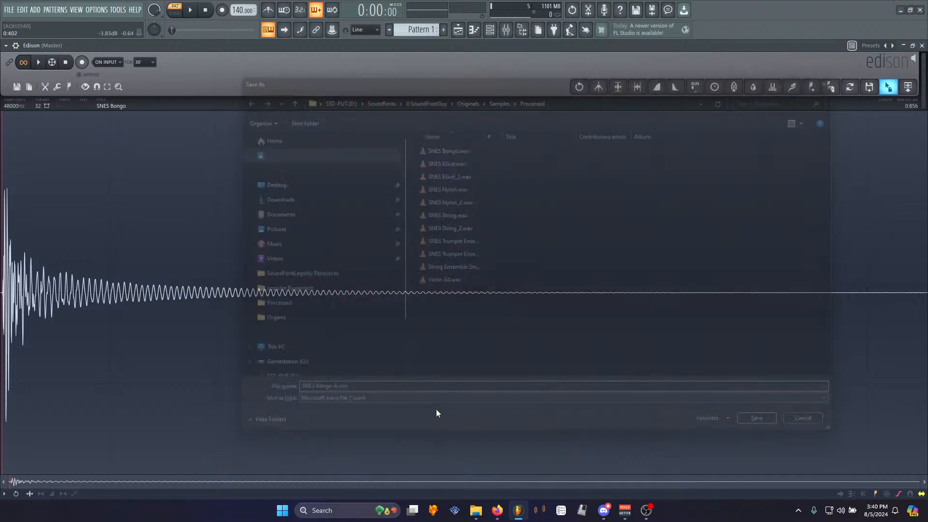
- Undo the trim and normalize a selection around the second hit
key(ctrl+z)
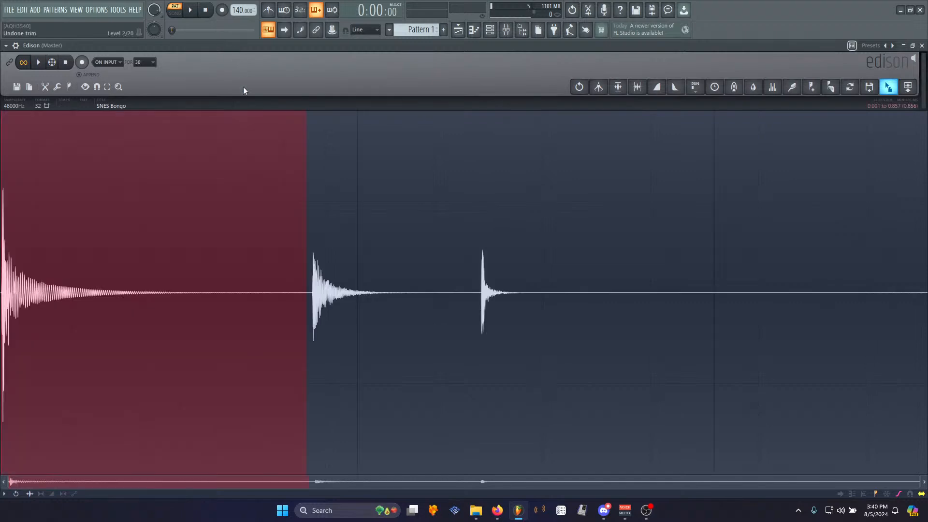
drag(312, 298, 437, 290)
key(ctrl+z)
key(ctrl+n)
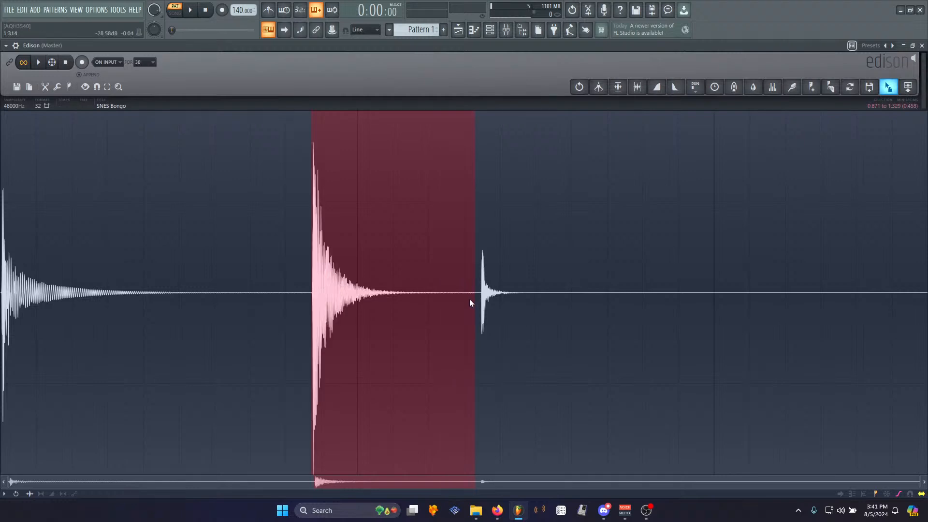
- Move the selection start to the second hit's onset, trim to it and play it back
scroll(310, 291, up, 5)
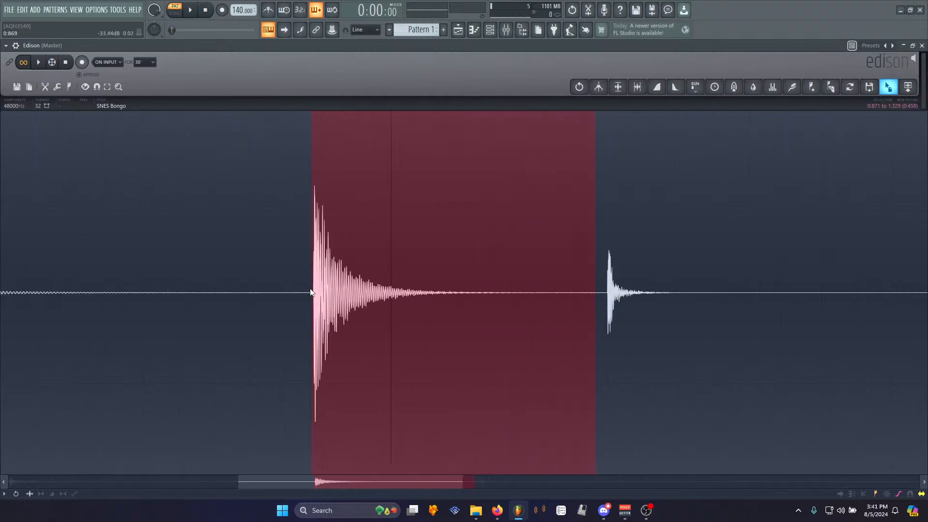
drag(312, 294, 321, 295)
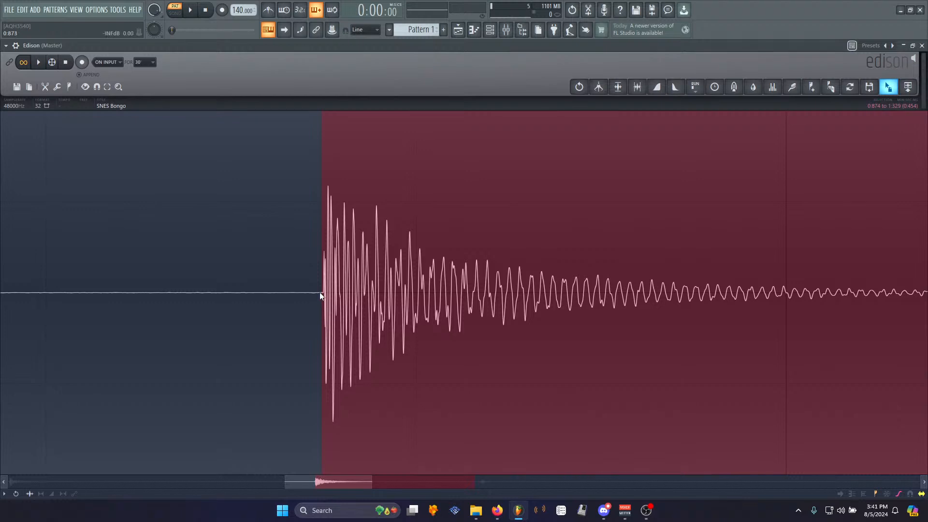
scroll(306, 278, down, 5)
key(ctrl+Delete)
key(space)
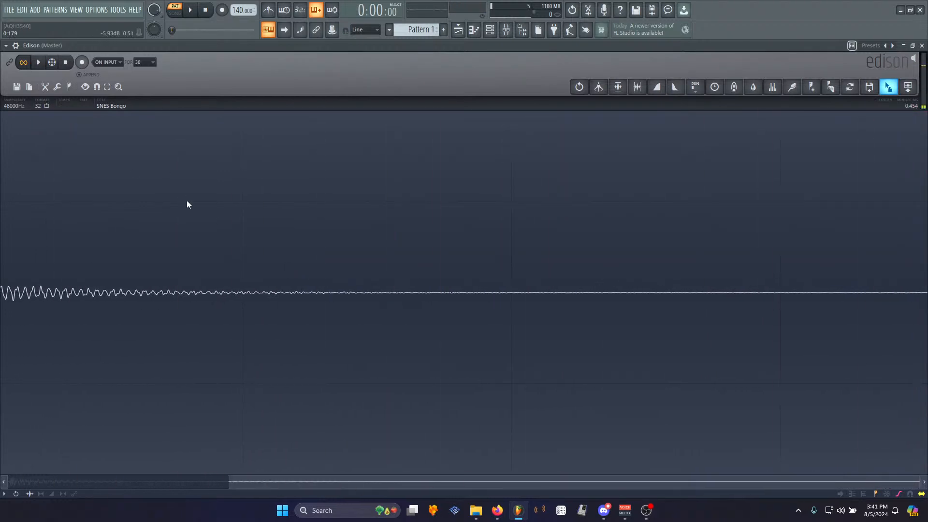
- Save the sample as SNES Bongo B in the Processed folder
right_click(205, 293)
mouse_move(212, 295)
click(274, 320)
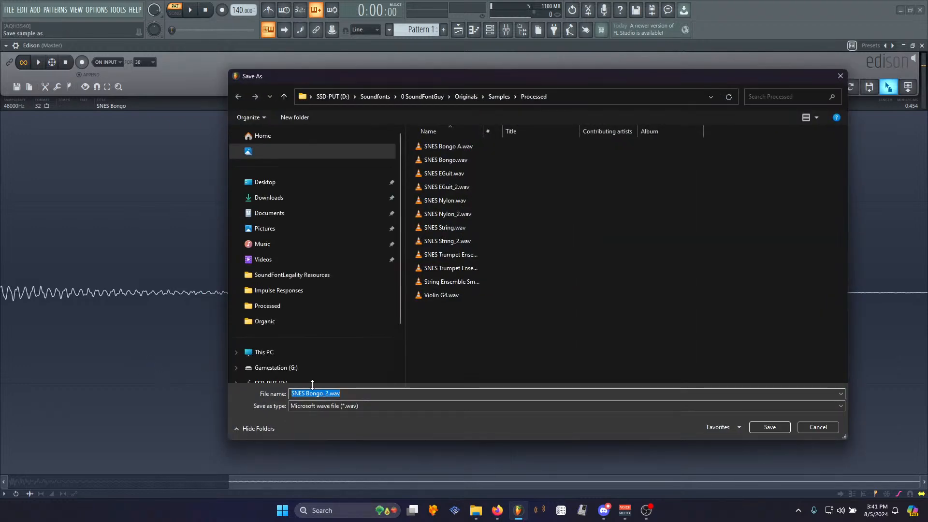
drag(325, 393, 407, 392)
key(Home)
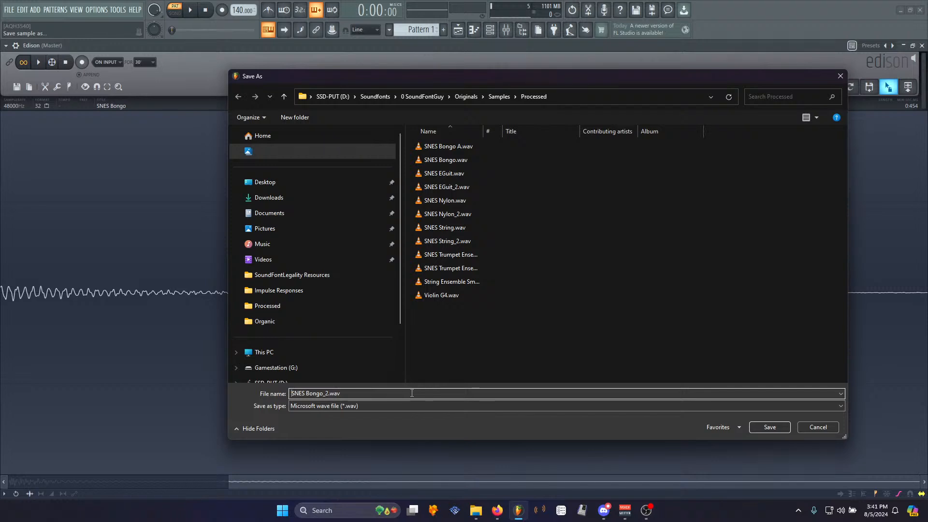
key(BackSpace)
key(BackSpace)
key(BackSpace)
key(BackSpace)
key(BackSpace)
text(B)
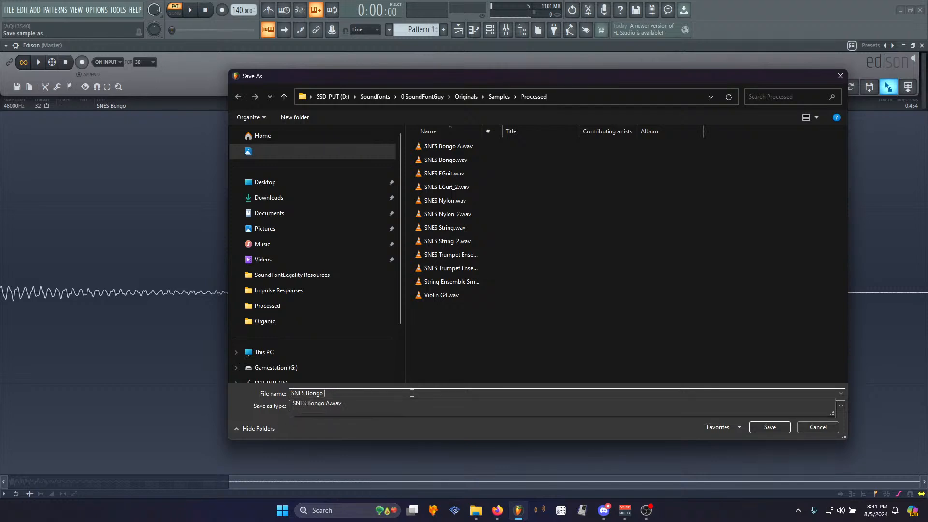
key(Return)
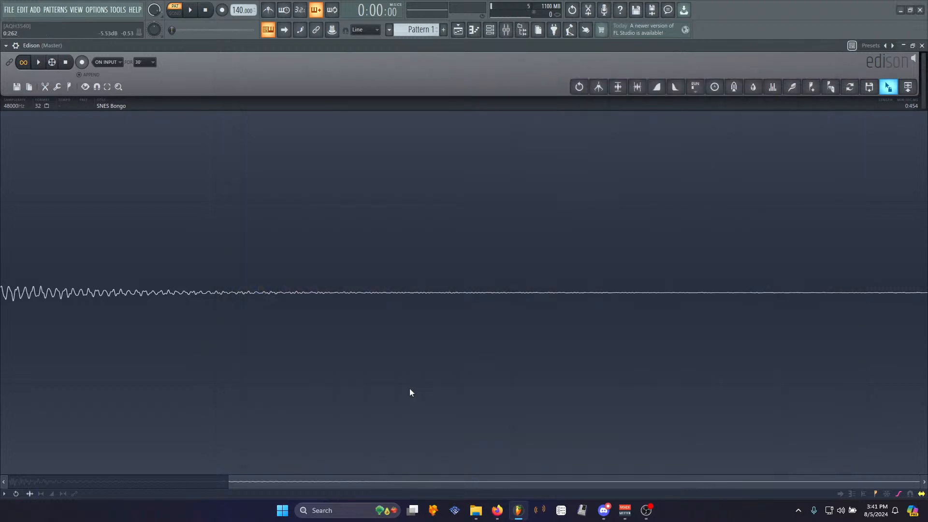
scroll(510, 459, down, 2)
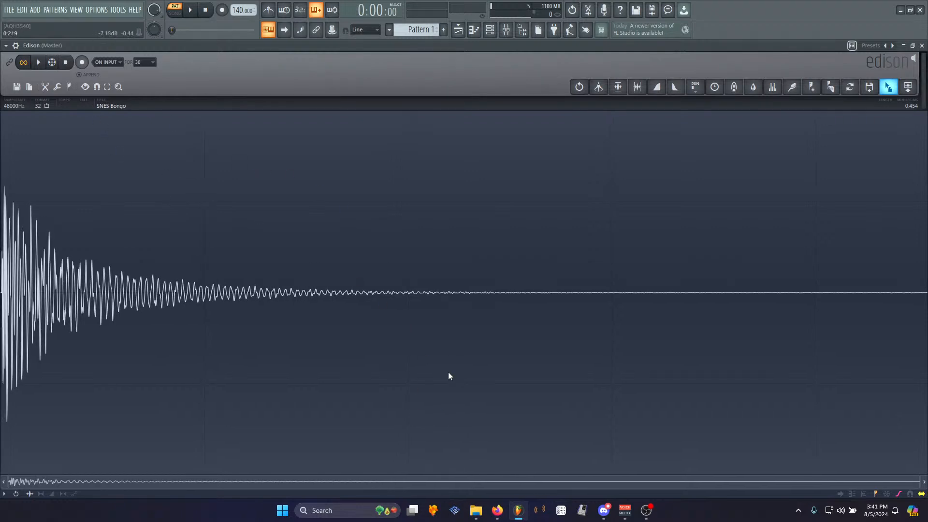
- Undo back to the full recording, select the third hit, normalize it and play it
key(ctrl+z)
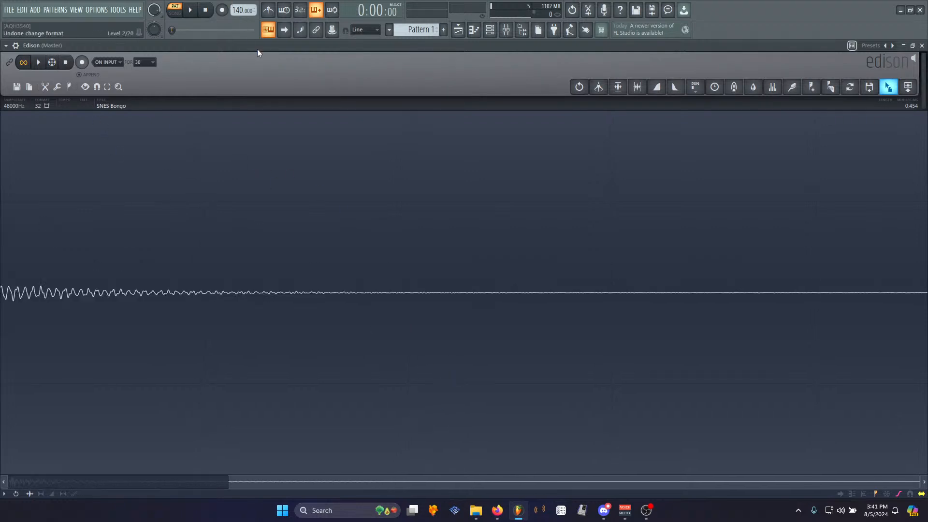
key(ctrl+z)
scroll(490, 354, down, 2)
scroll(489, 354, down, 1)
drag(476, 314, 773, 296)
drag(313, 293, 482, 295)
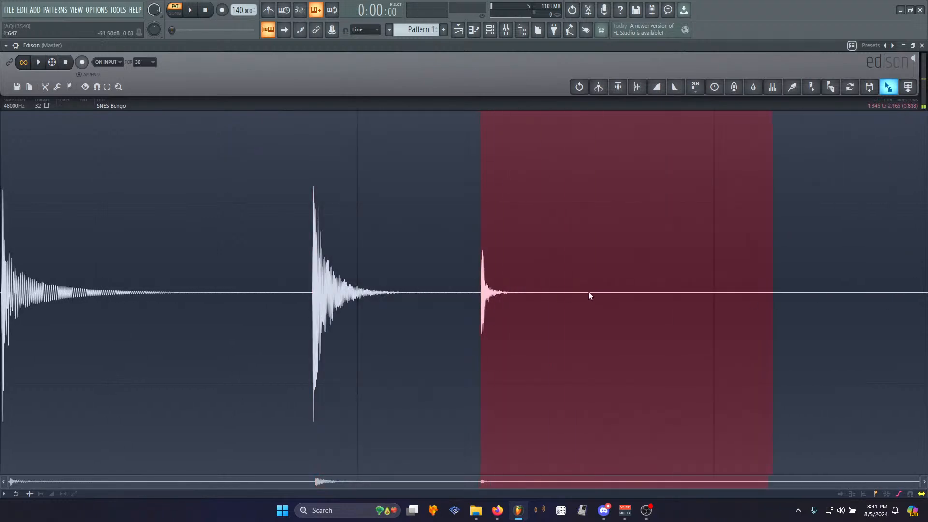
key(ctrl+n)
key(space)
- Tighten the selection around the third hit, apply a Tools command to it, and trim the recording to it
drag(773, 309, 544, 295)
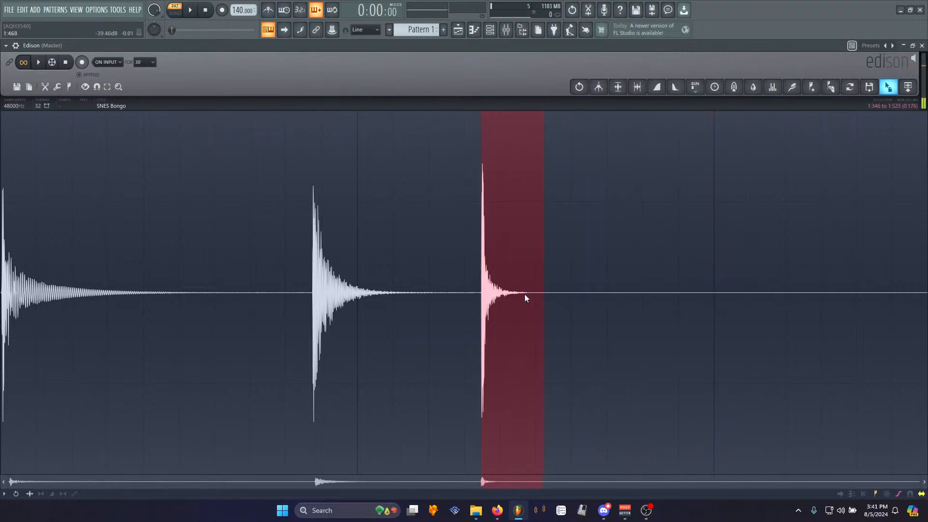
scroll(502, 295, up, 3)
key(space)
scroll(438, 295, up, 5)
drag(452, 299, 458, 294)
right_click(459, 295)
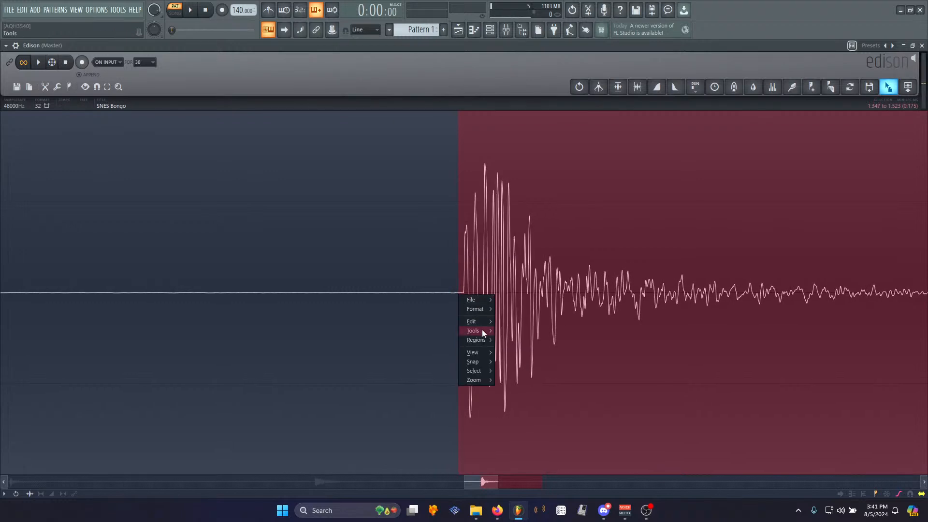
mouse_move(483, 329)
click(520, 361)
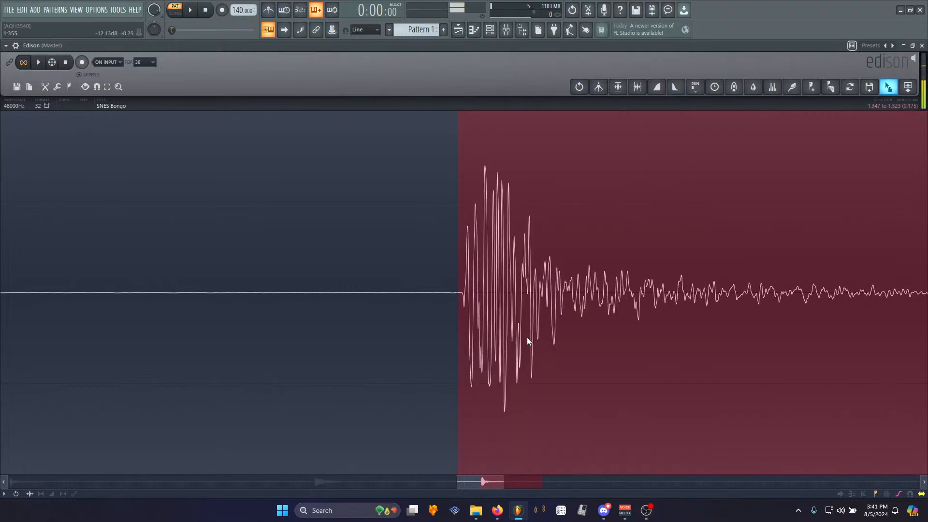
scroll(513, 316, down, 4)
key(ctrl+Delete)
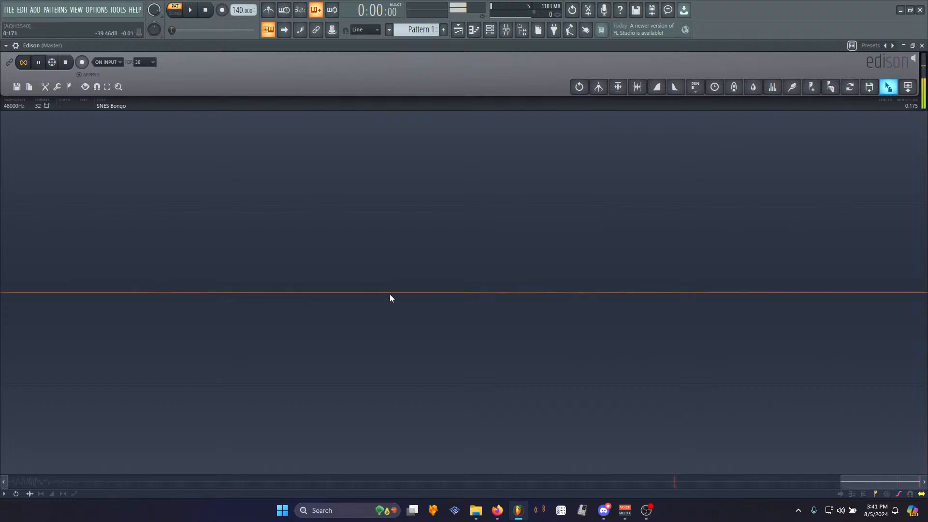
- Save the trimmed sample as SNES Bongo C in the Processed folder and play it back
right_click(309, 293)
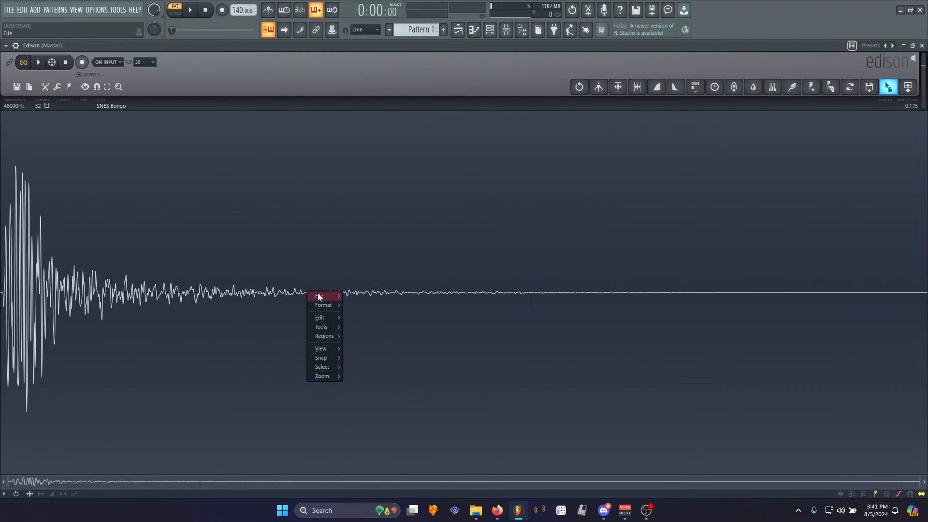
mouse_move(323, 296)
click(379, 317)
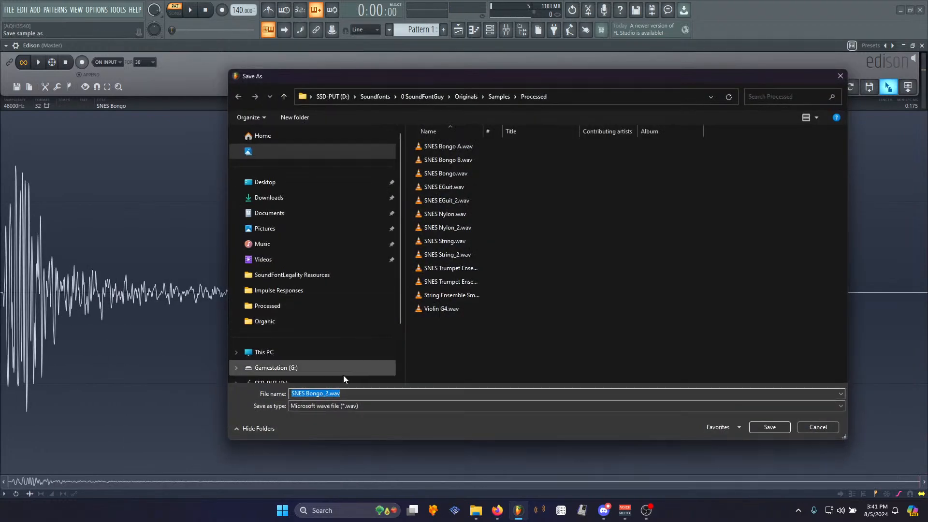
drag(323, 393, 433, 392)
text(C)
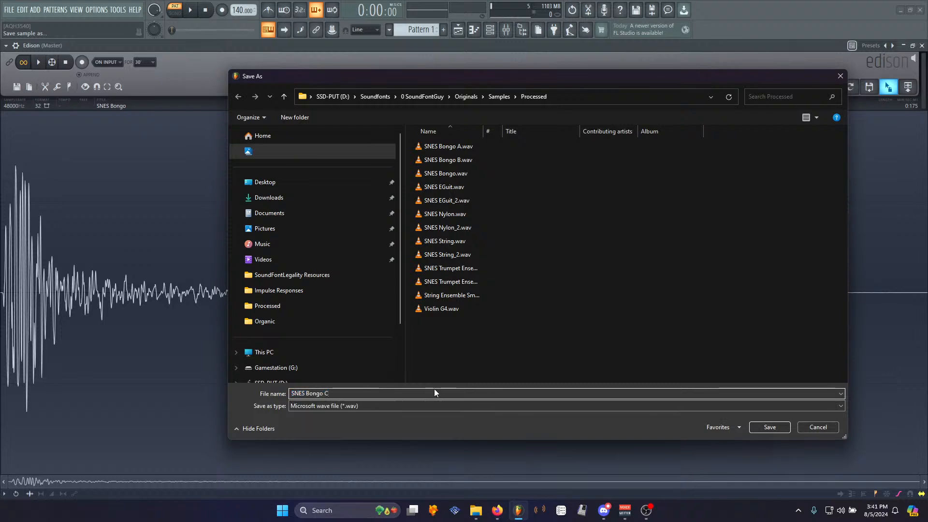
key(Return)
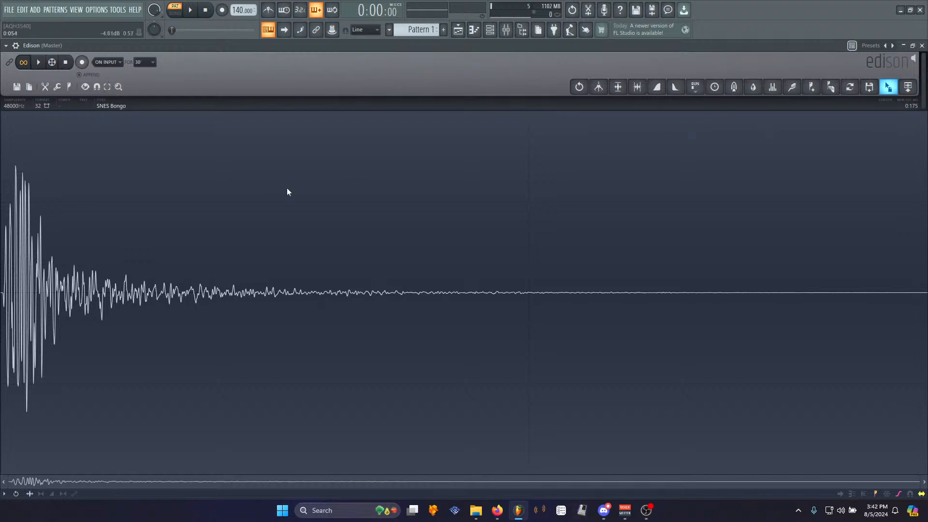
key(space)
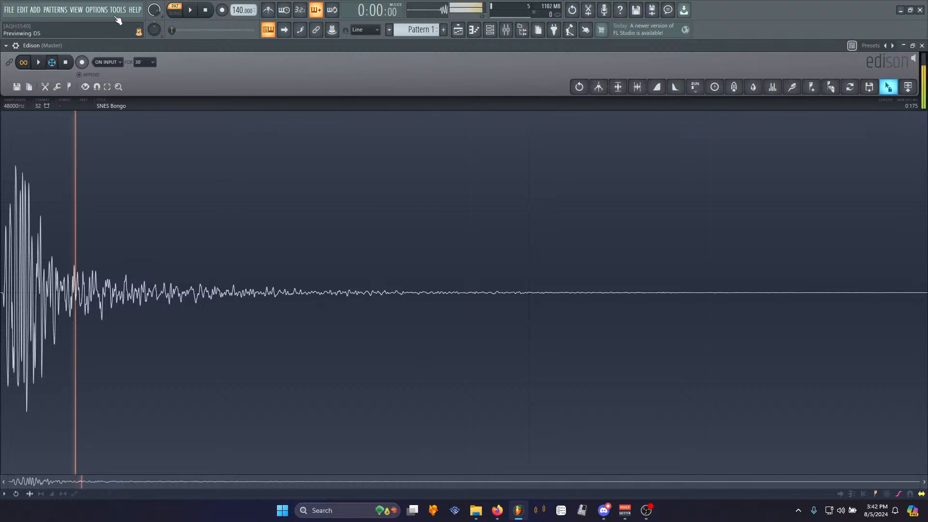
key(space)
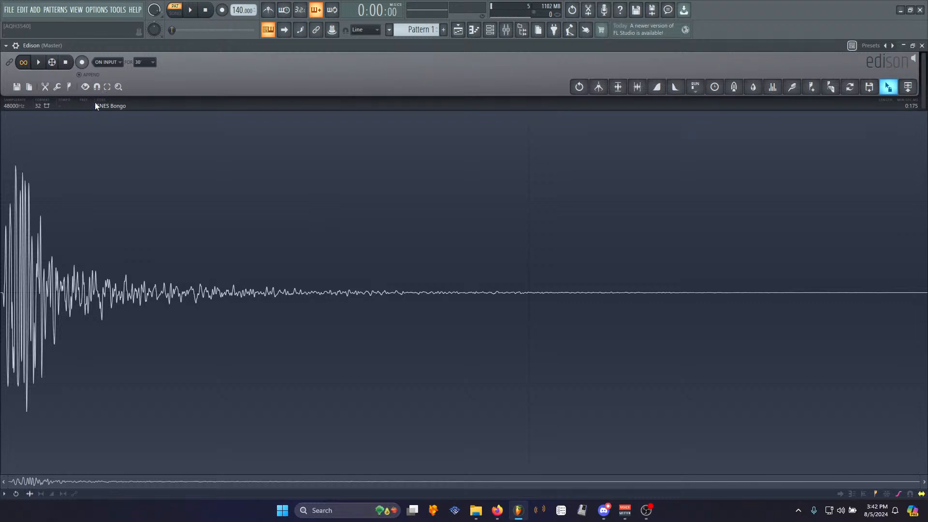
- Open the channel rack, shrink its window, and switch to the playlist
click(494, 29)
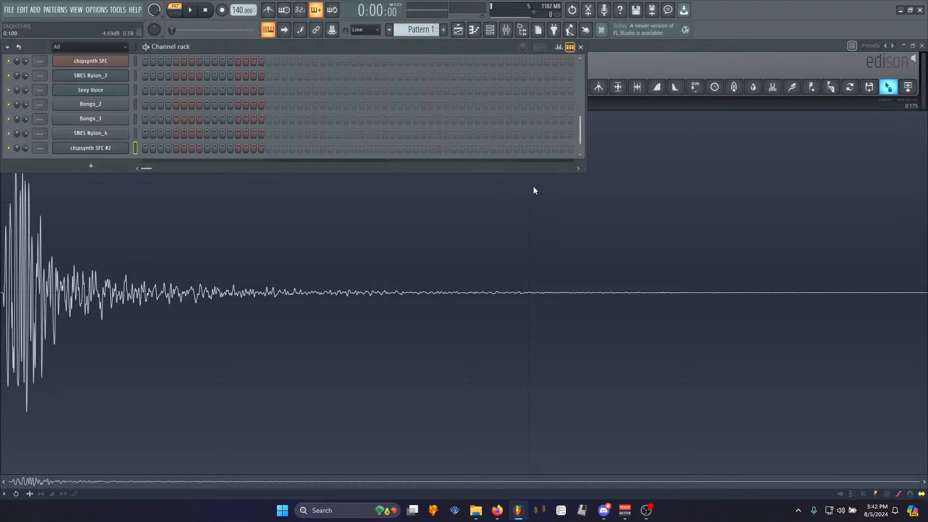
drag(587, 172, 277, 231)
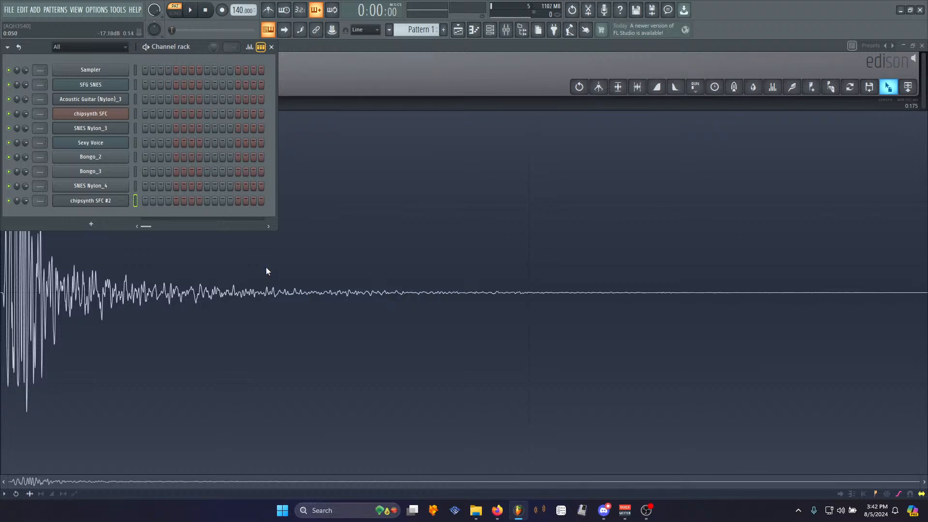
click(458, 30)
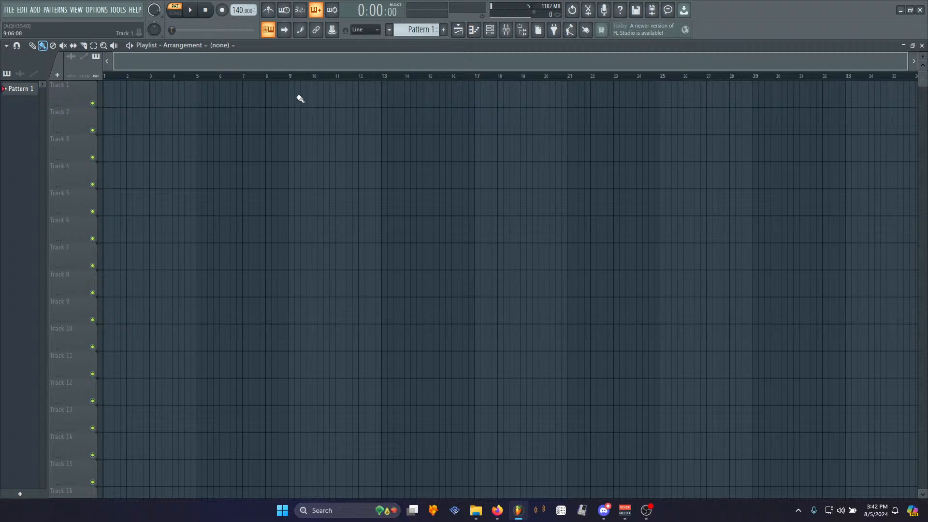
- Apply the Grey Goof 2 theme in the look-and-feel settings
click(94, 10)
click(115, 62)
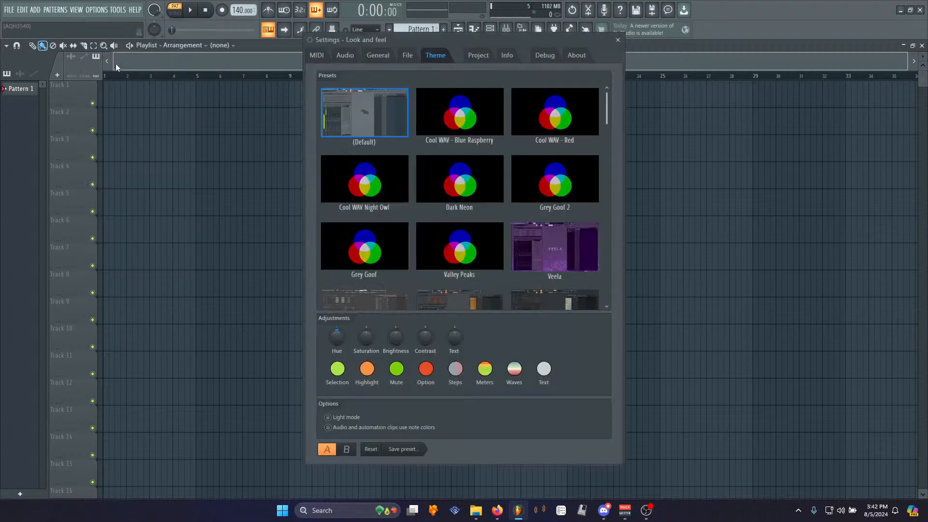
click(536, 167)
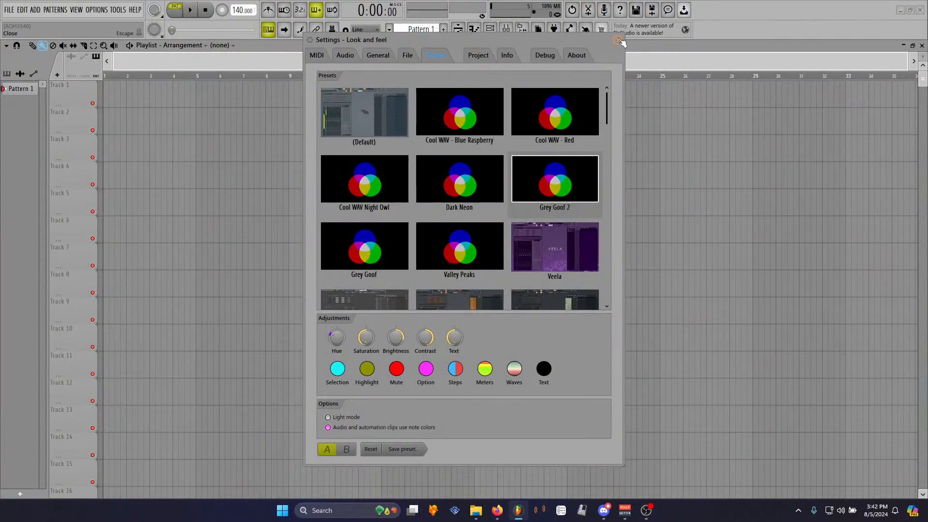
click(618, 39)
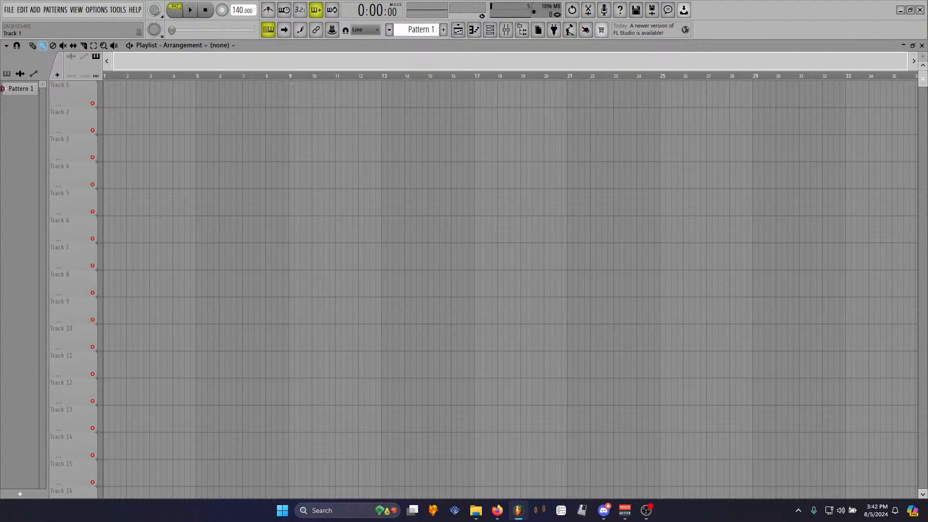
key(alt+Tab)
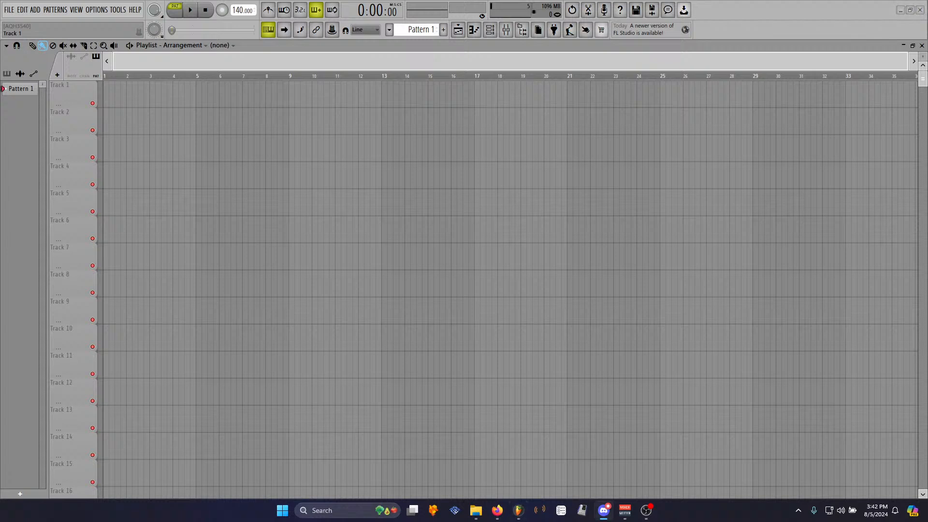
key(alt+Tab)
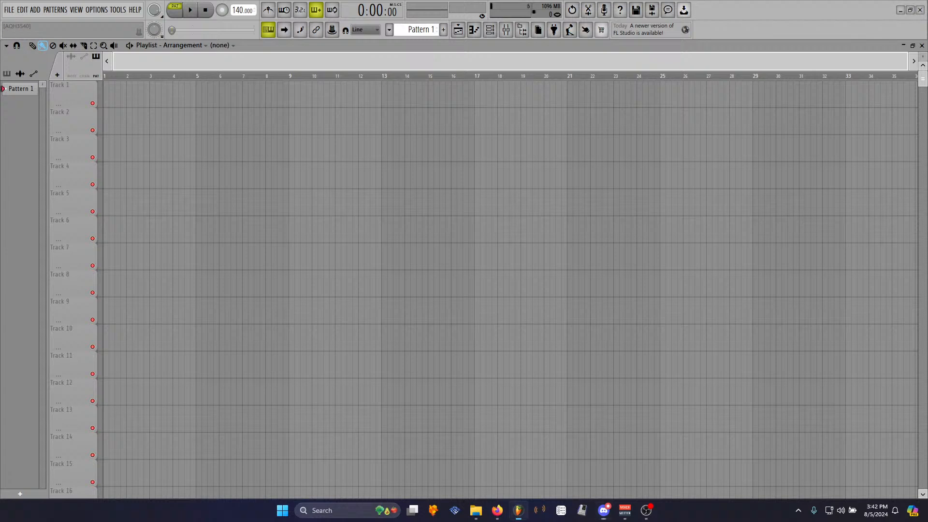
- Reopen the channel rack and adjust its window width
click(491, 30)
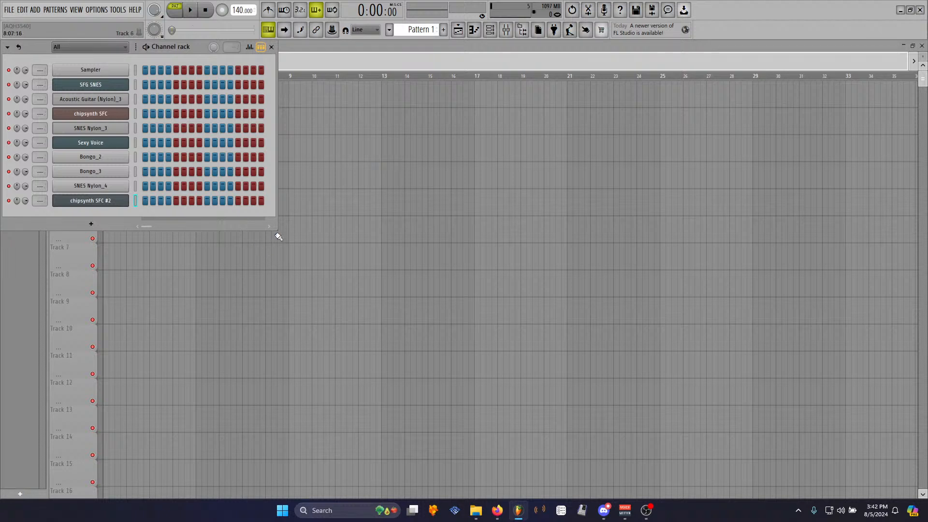
drag(277, 230, 276, 279)
drag(276, 231, 437, 312)
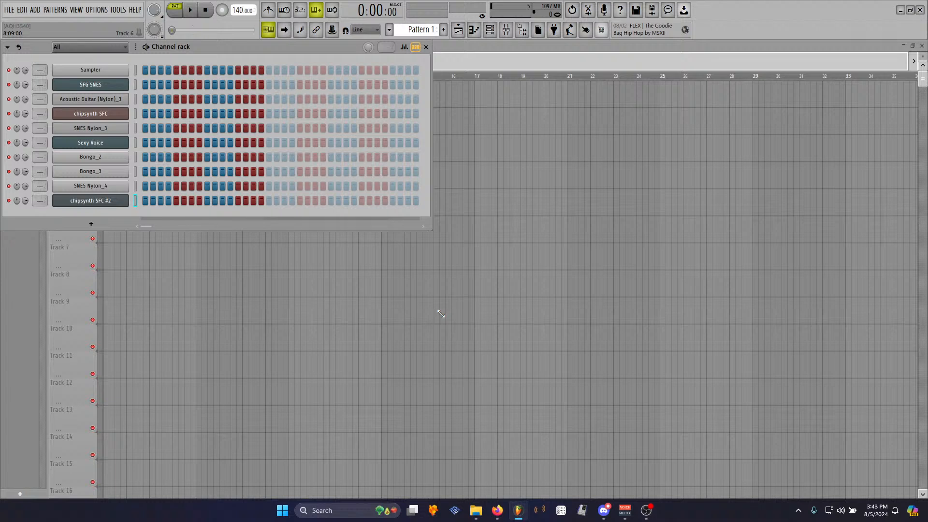
drag(432, 230, 259, 327)
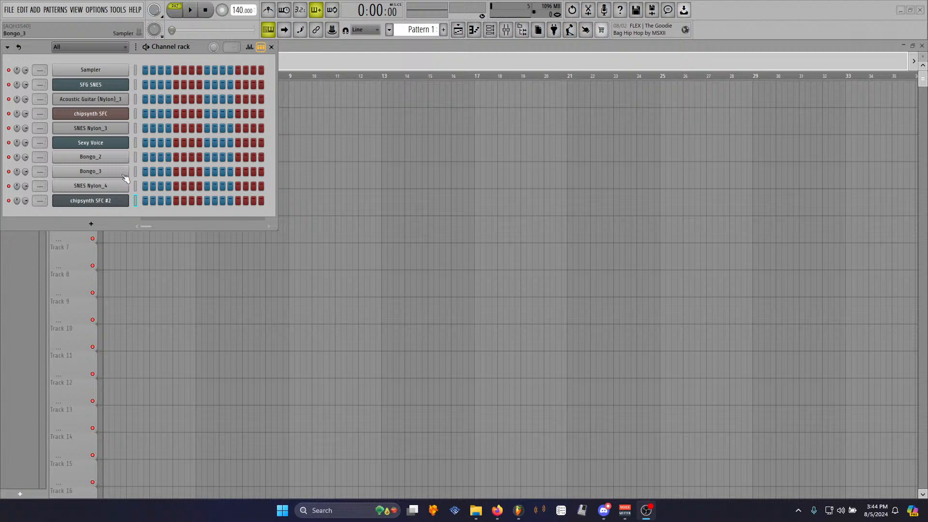
drag(280, 234, 271, 250)
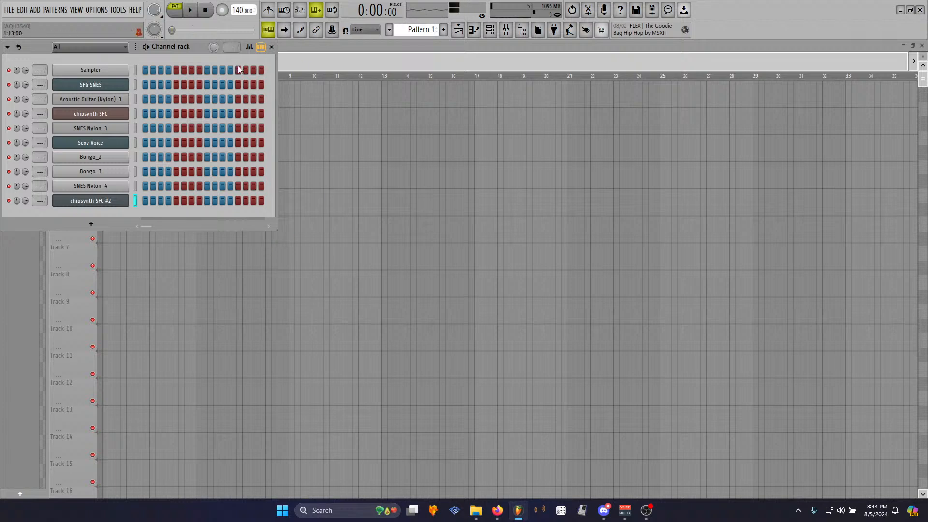
- Review the MIDI input and output device settings
click(97, 10)
click(108, 30)
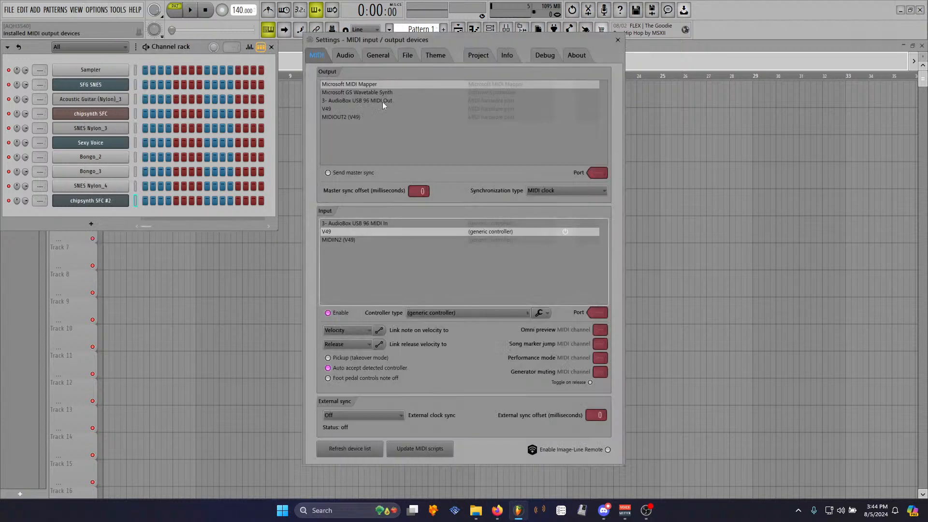
click(618, 39)
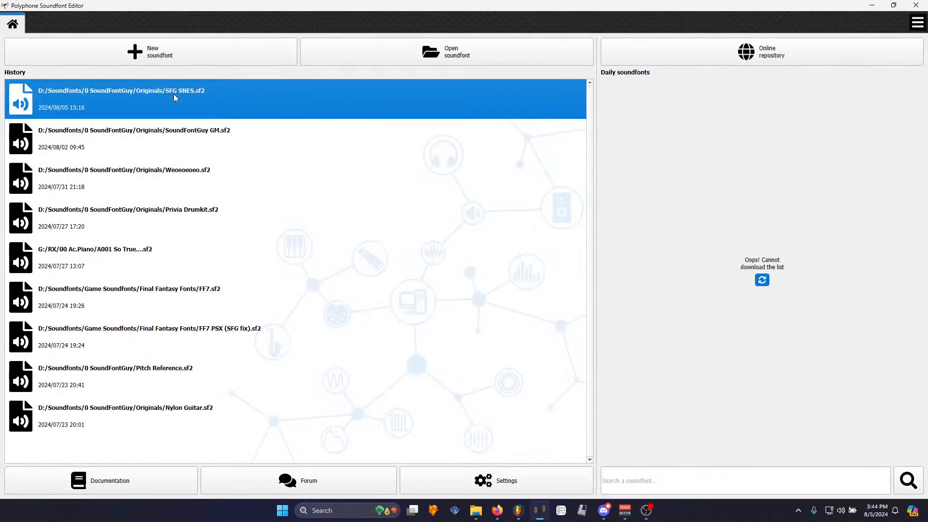
- Import the SNES Bongo sample files into the SFG SNES soundfont's samples
click(175, 97)
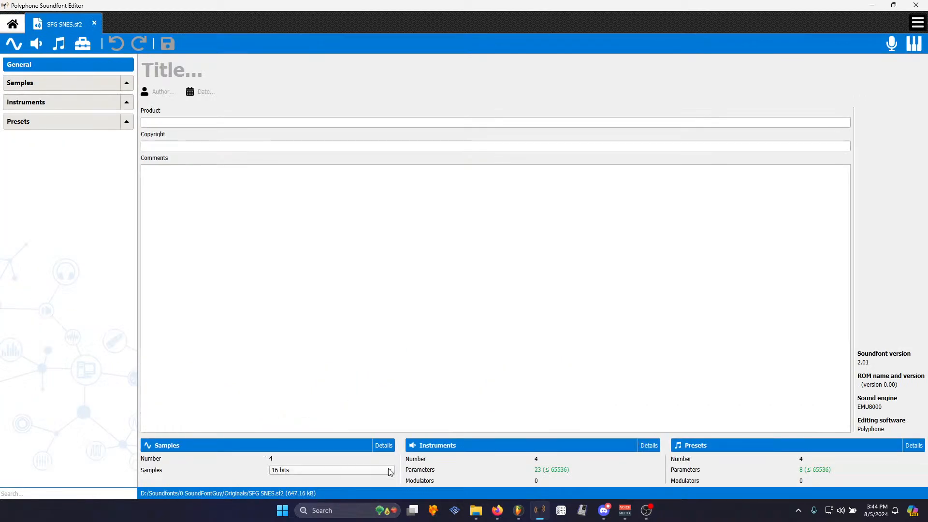
click(484, 515)
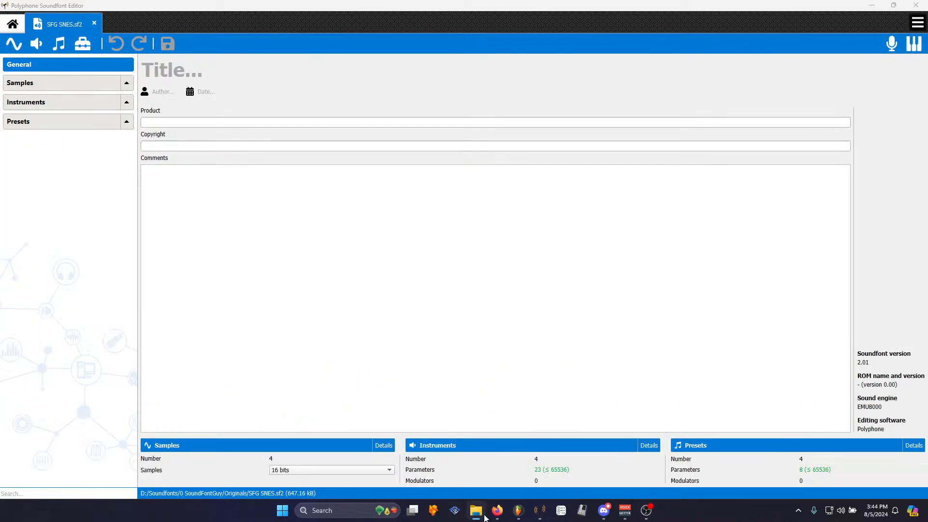
click(126, 82)
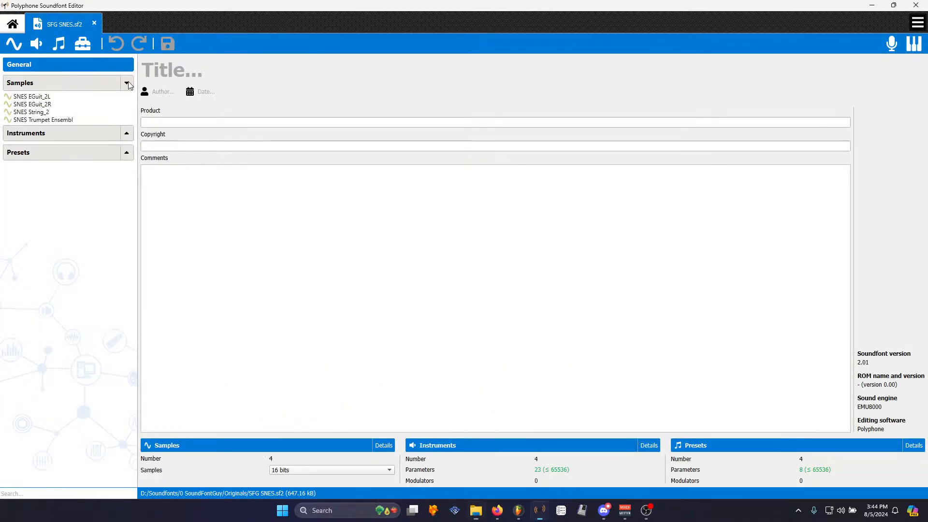
drag(103, 29, 34, 108)
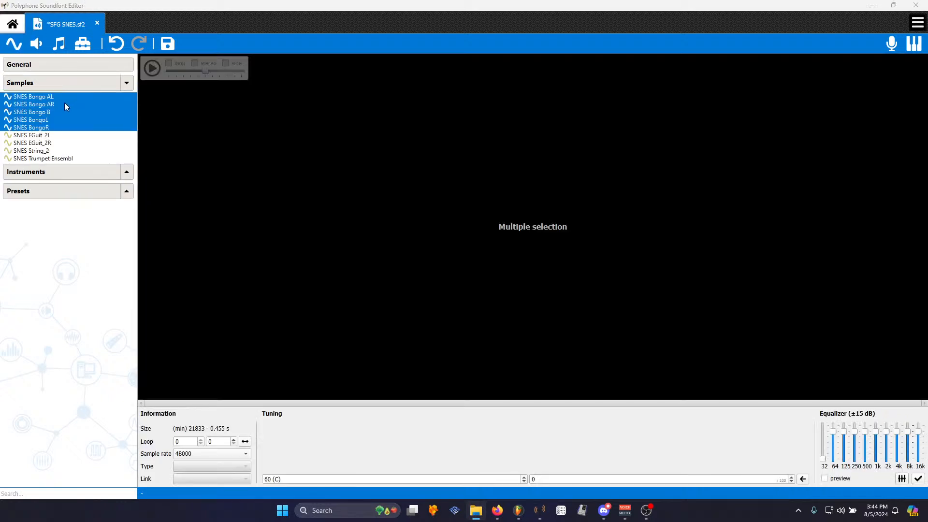
- Create a new instrument named SNES Bongo from the selected bongo samples, linking them
click(37, 45)
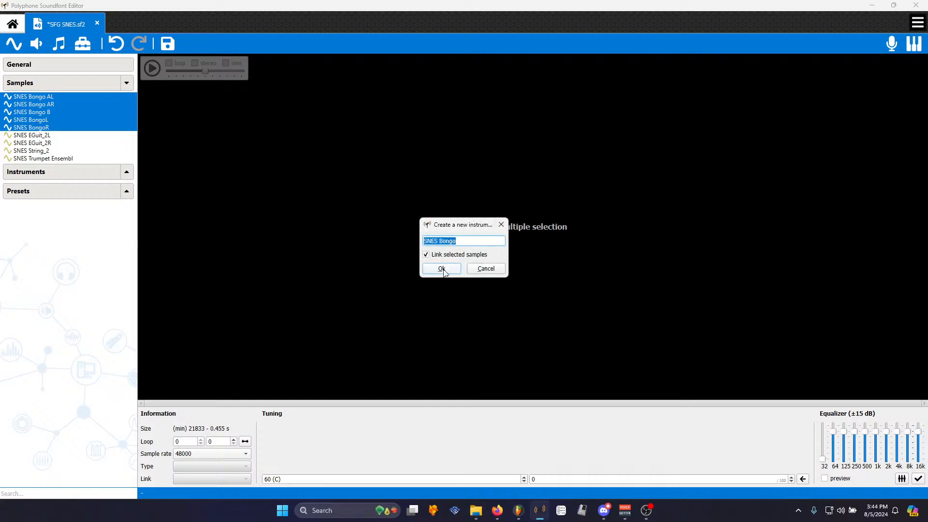
click(442, 268)
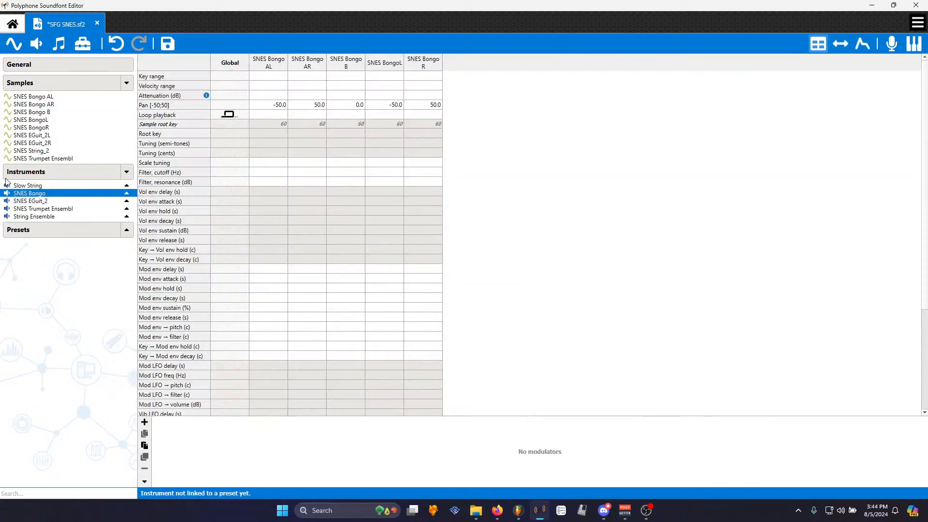
- Set root key and key range to 60 for SNES Bongo AL and AR, and 61 for SNES Bongo B
click(282, 136)
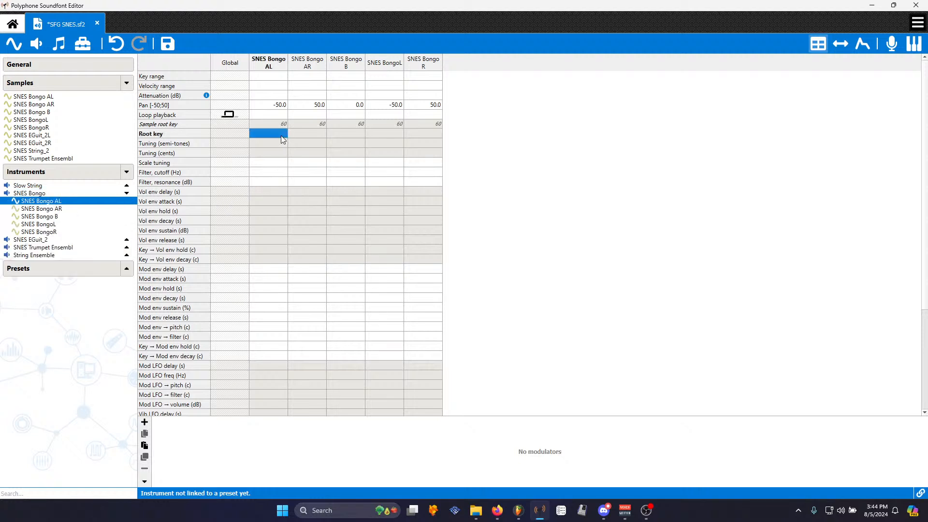
double_click(280, 136)
double_click(270, 79)
click(270, 80)
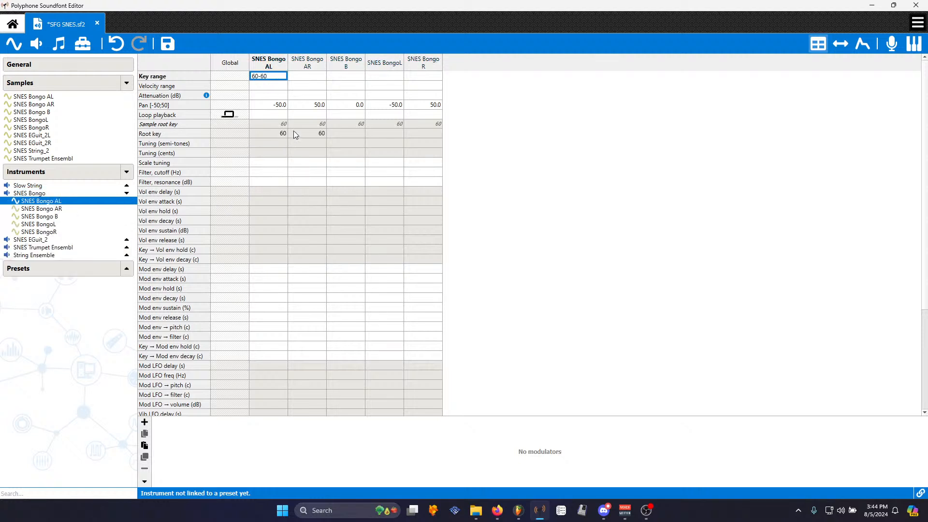
click(308, 78)
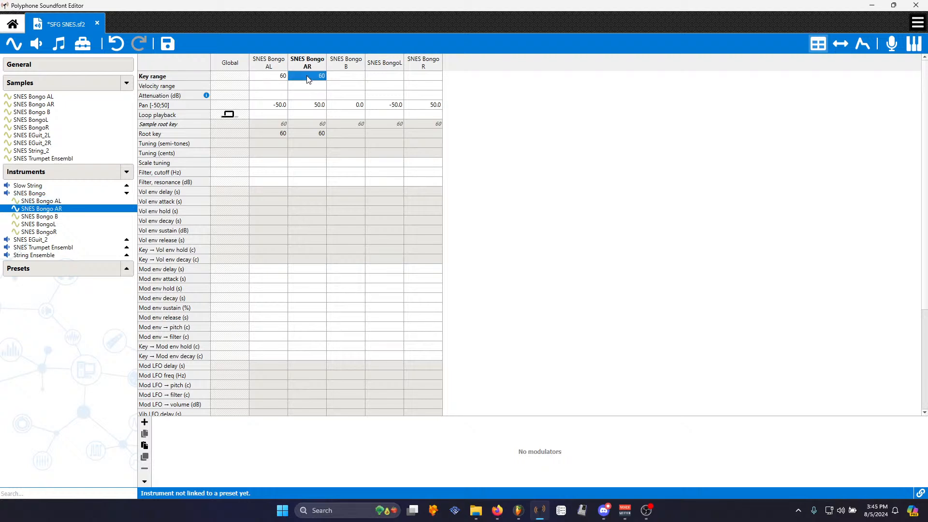
double_click(349, 133)
key(Return)
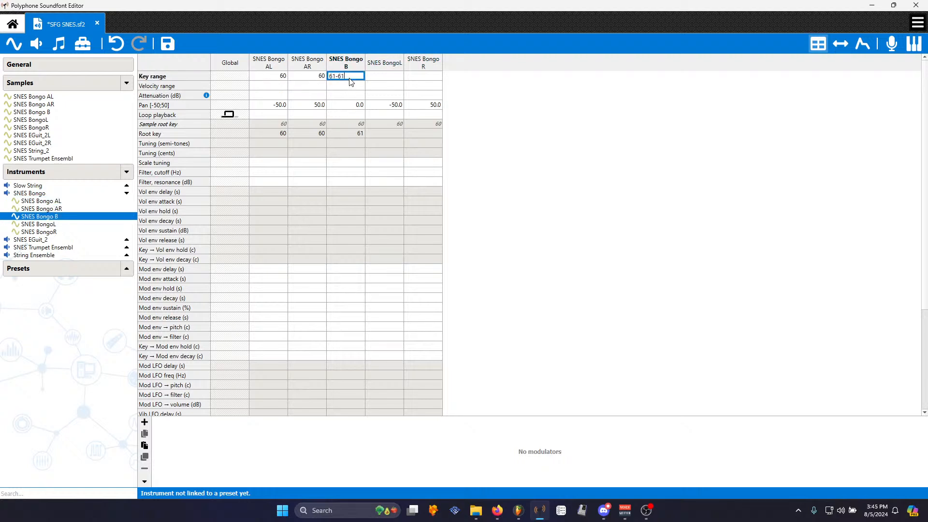
click(389, 134)
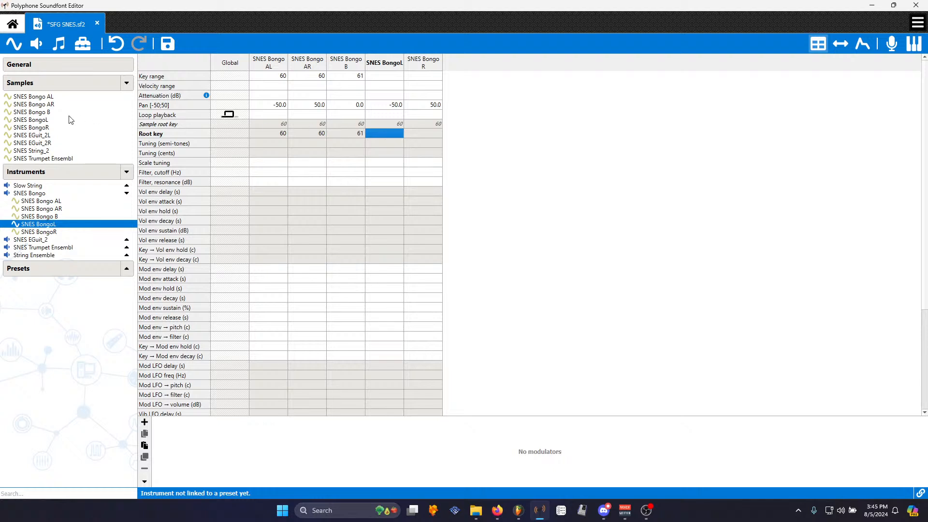
- Delete the SNES Bongo instrument
click(54, 112)
click(55, 120)
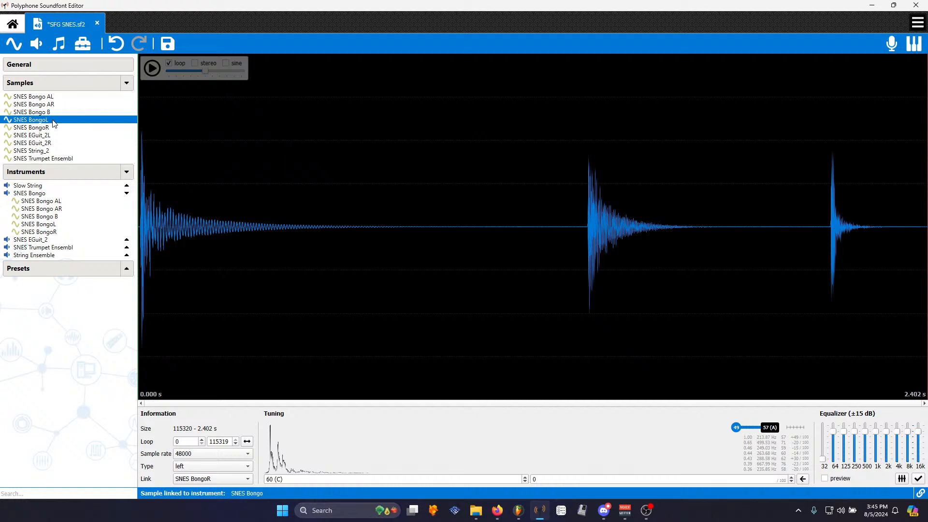
click(48, 193)
key(Delete)
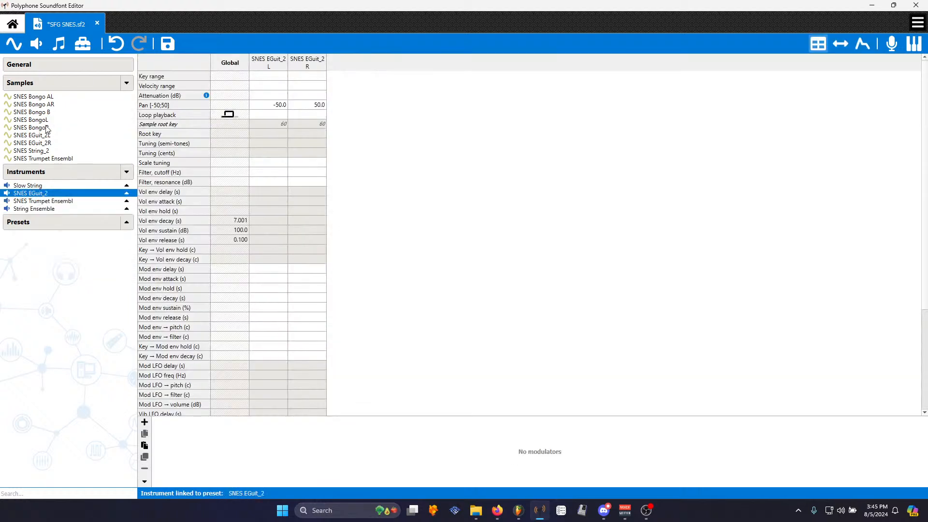
- Delete all five SNES Bongo samples from the soundfont
click(48, 128)
shift+click(53, 98)
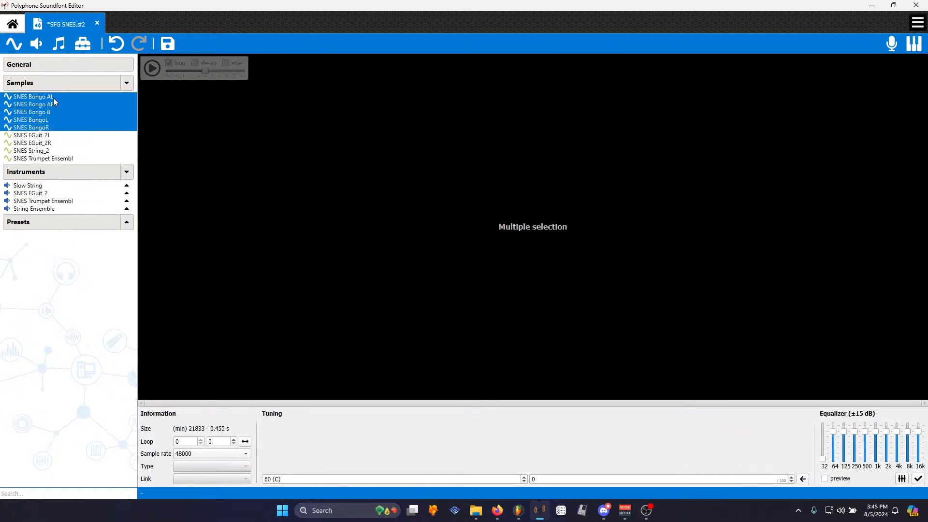
key(Delete)
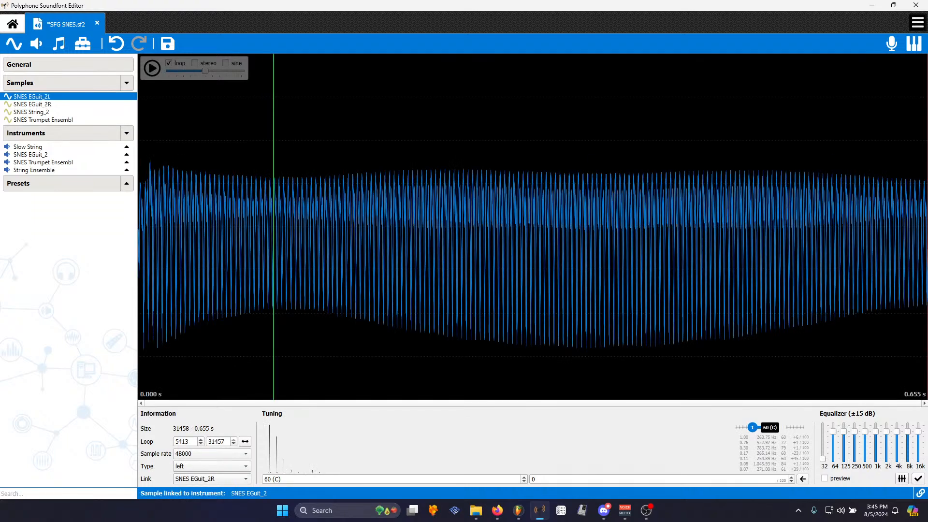
key(alt+Tab)
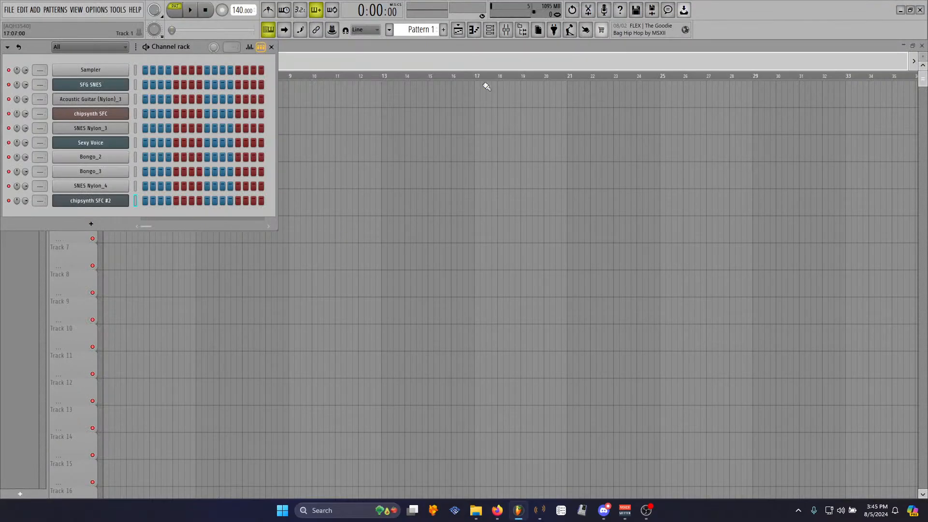
click(507, 29)
click(841, 75)
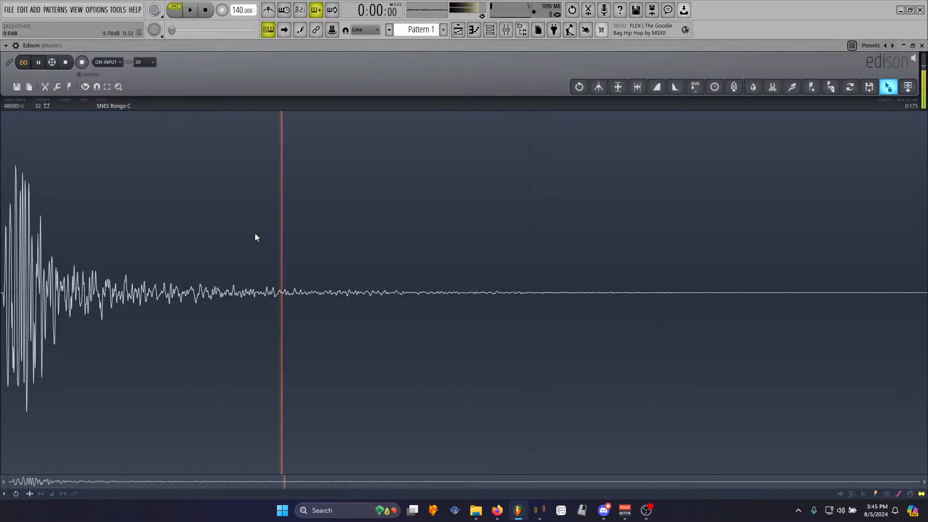
right_click(189, 242)
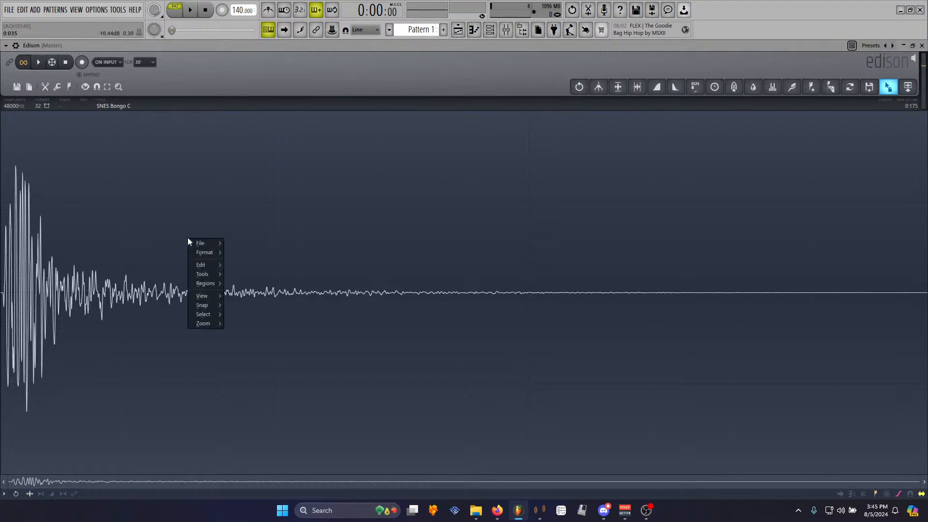
key(alt+Tab)
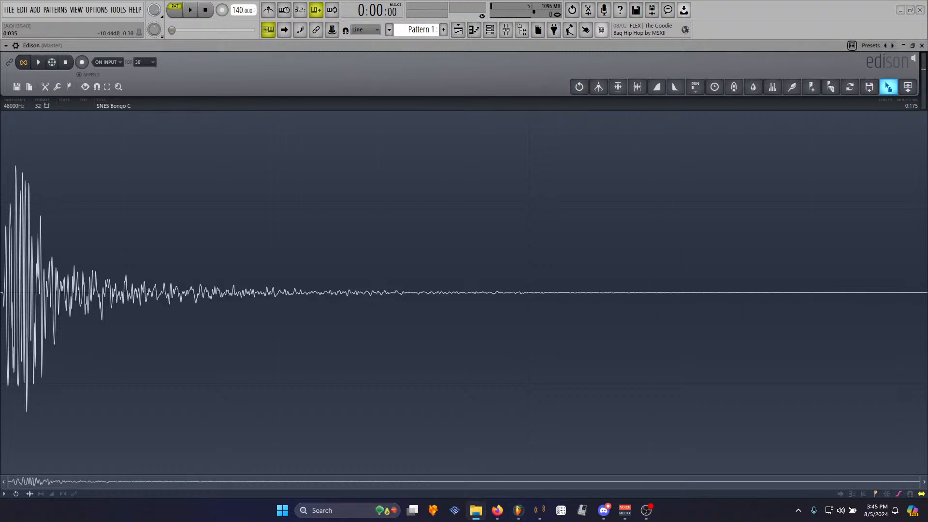
click(541, 504)
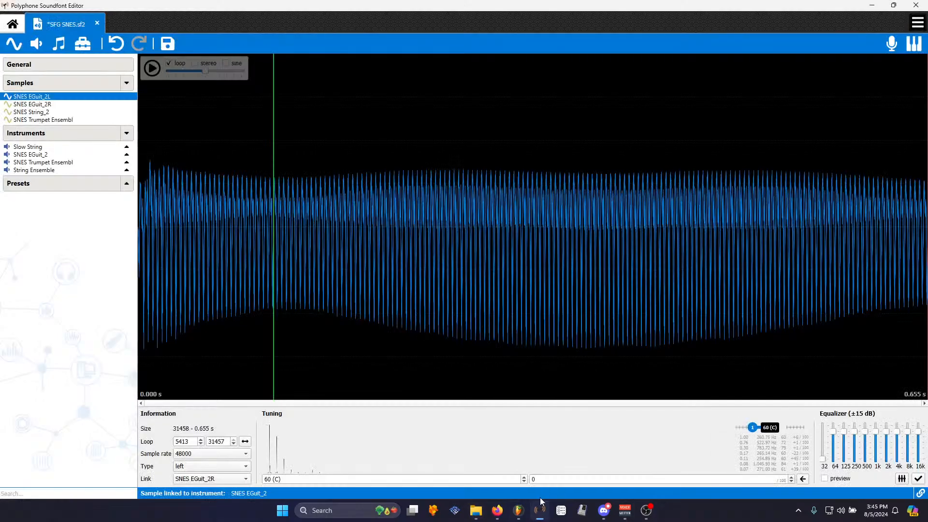
key(alt+Tab)
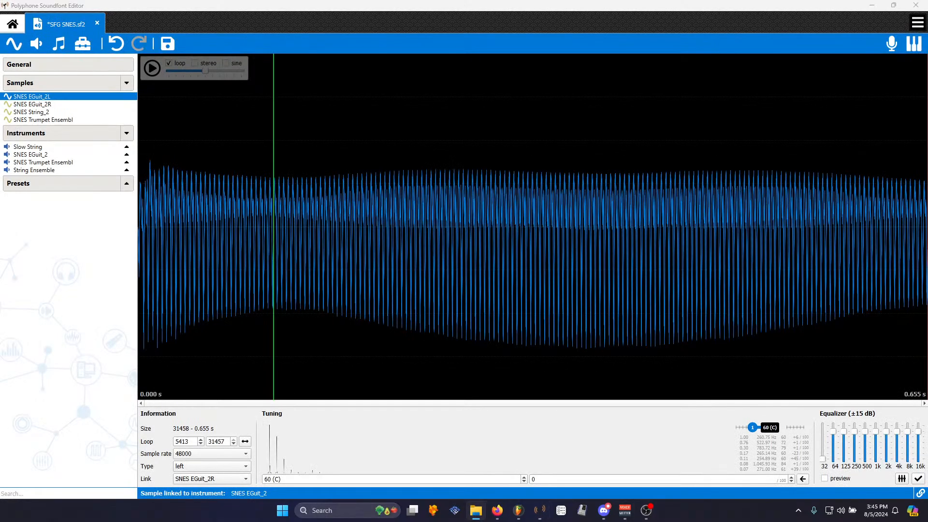
- Create a new instrument named SNES Bongo from the five selected SNES Bongo samples, linking them
drag(0, 106, 146, 162)
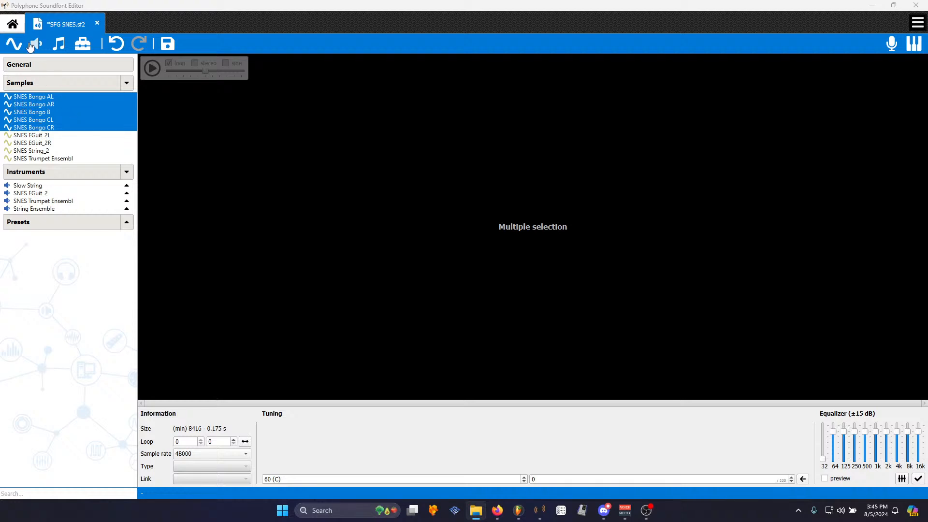
click(39, 49)
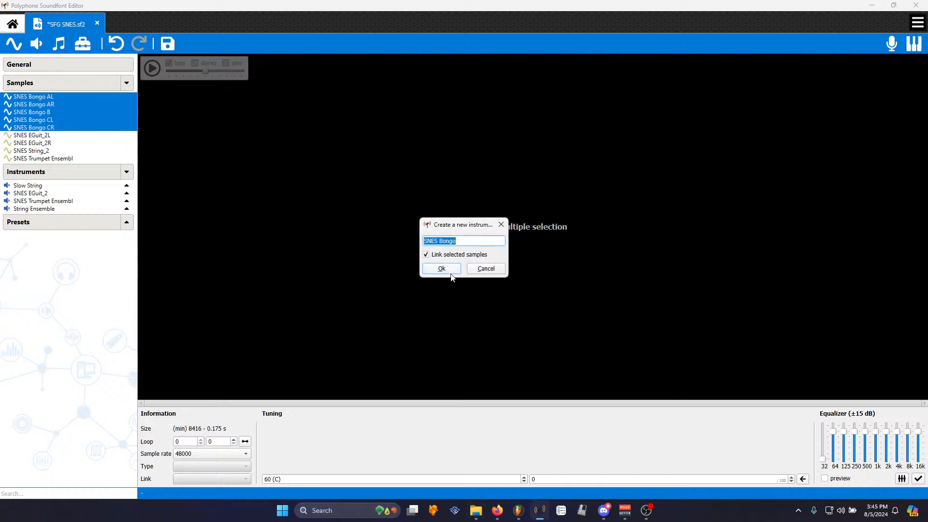
click(452, 276)
- Set root key and key range 60 for the SNES Bongo AL and AR zones, and 61 for SNES Bongo B
click(269, 133)
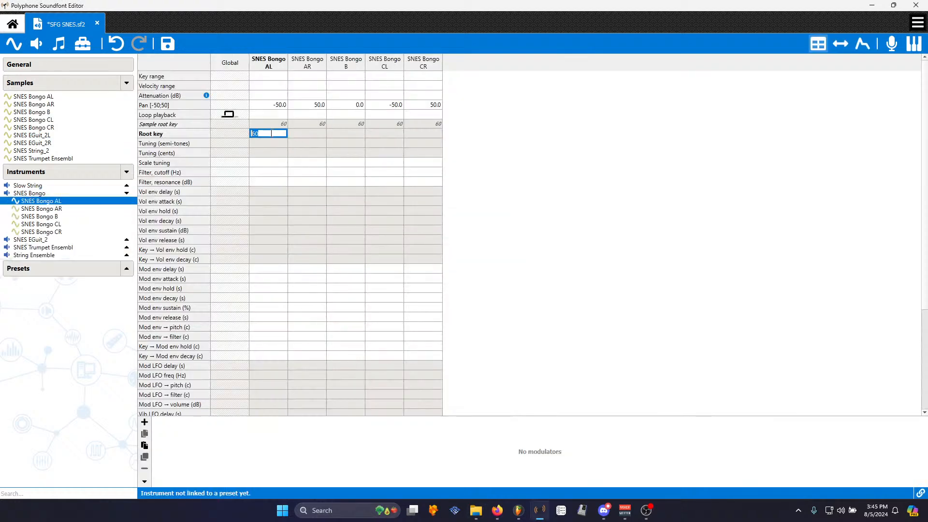
double_click(264, 78)
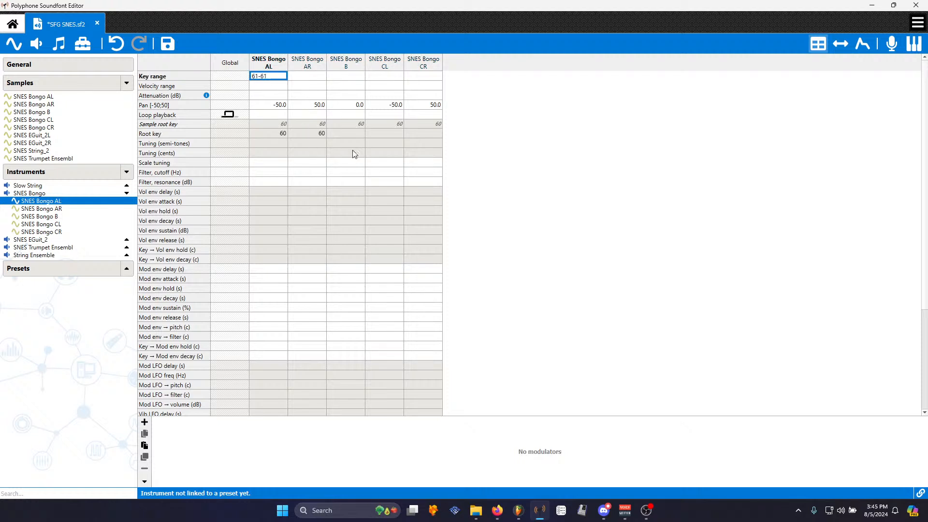
click(347, 137)
text(60)
click(278, 77)
text(60-60)
double_click(346, 135)
text(61)
double_click(348, 76)
text(61-61)
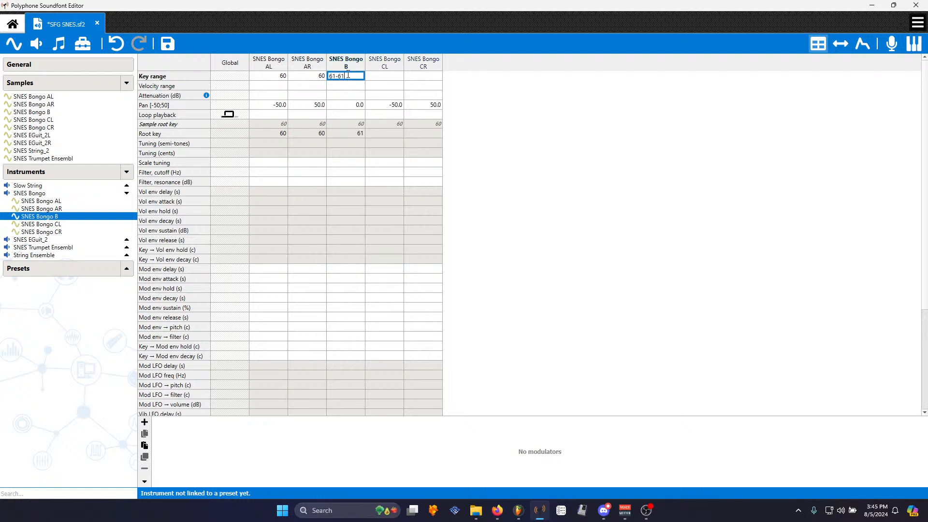
- Set root key and key range 62 for the SNES Bongo CL and CR zones
double_click(385, 134)
text(62)
click(384, 86)
double_click(387, 76)
text(62-62)
click(423, 153)
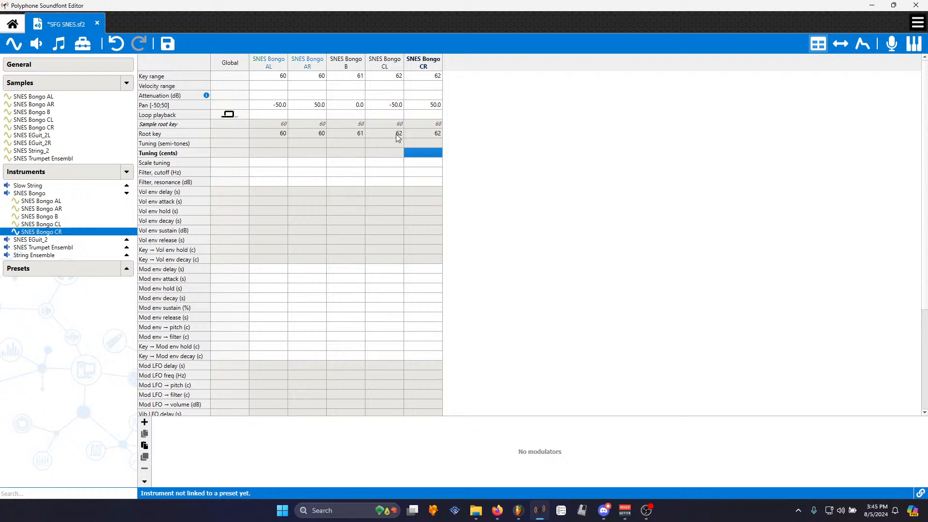
- Change the instrument's global loop playback mode and set its global volume envelope release to 1 s
click(230, 115)
click(230, 114)
click(230, 116)
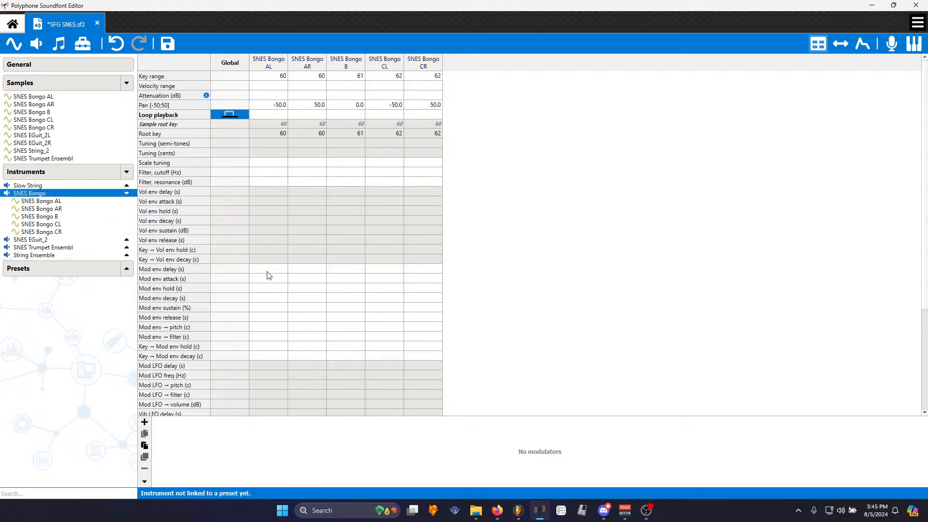
click(226, 242)
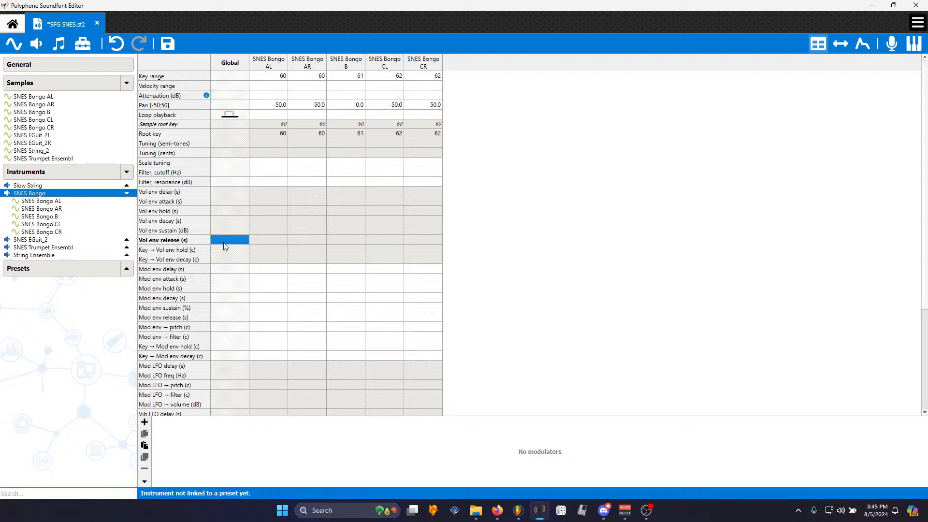
text(1)
key(Return)
- Create a new preset named SNES Bongo from the SNES Bongo instrument
click(37, 47)
click(483, 272)
click(28, 185)
click(42, 194)
click(126, 193)
click(33, 187)
click(29, 194)
click(59, 43)
click(463, 272)
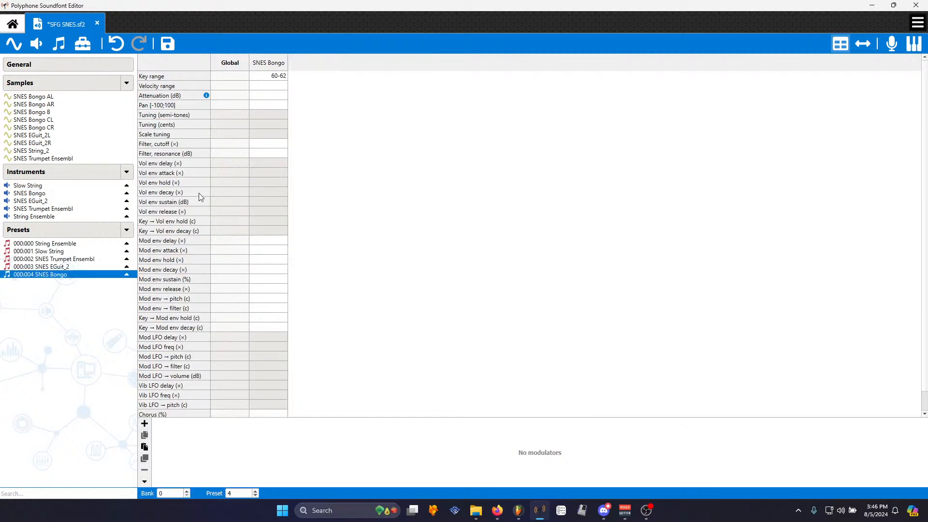
- Try to save the soundfont
click(168, 43)
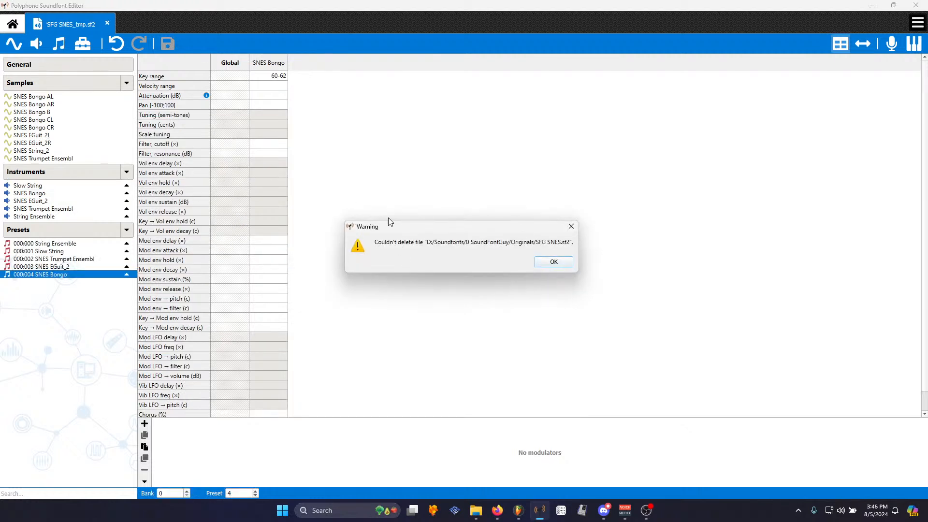
click(540, 265)
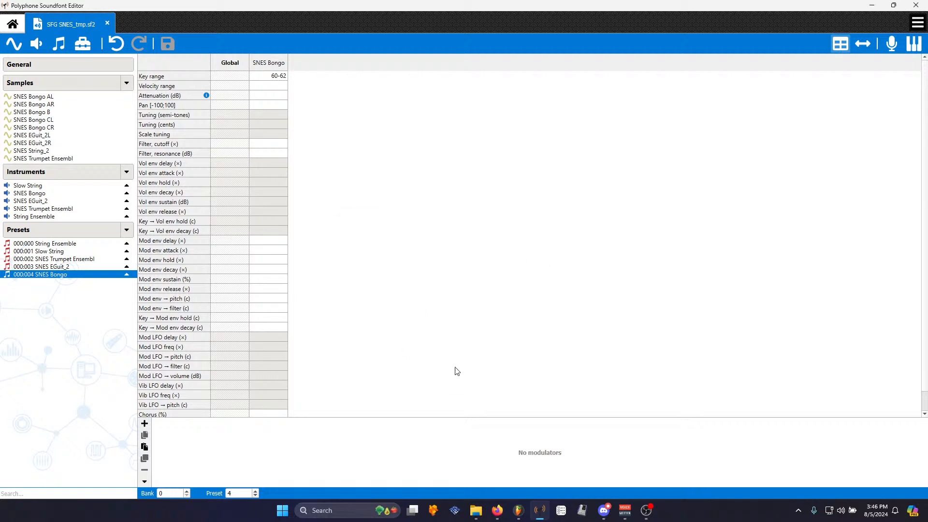
- Switch to FL Studio and start a new empty project without saving the current one
click(518, 511)
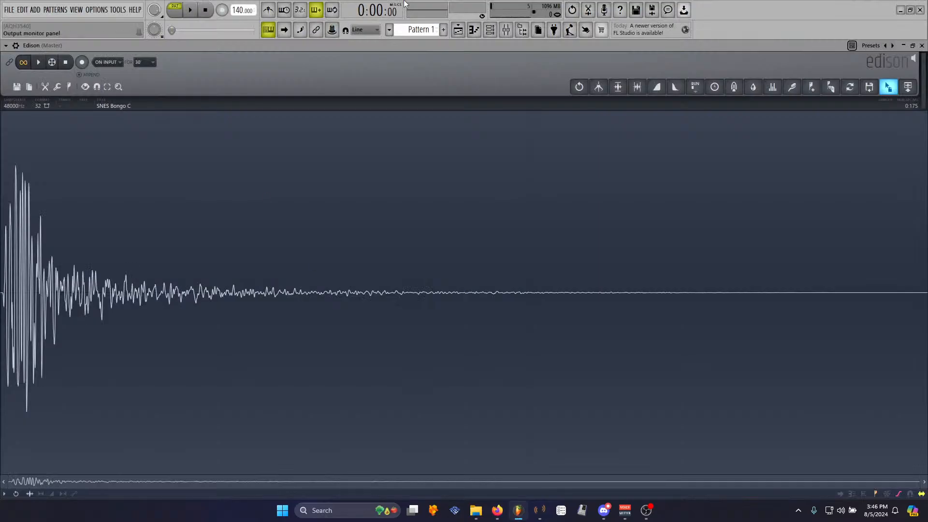
click(9, 10)
click(22, 21)
click(489, 282)
- Save the soundfont as SFG SNES.sf2 in the Originals folder, replacing the existing file
click(540, 510)
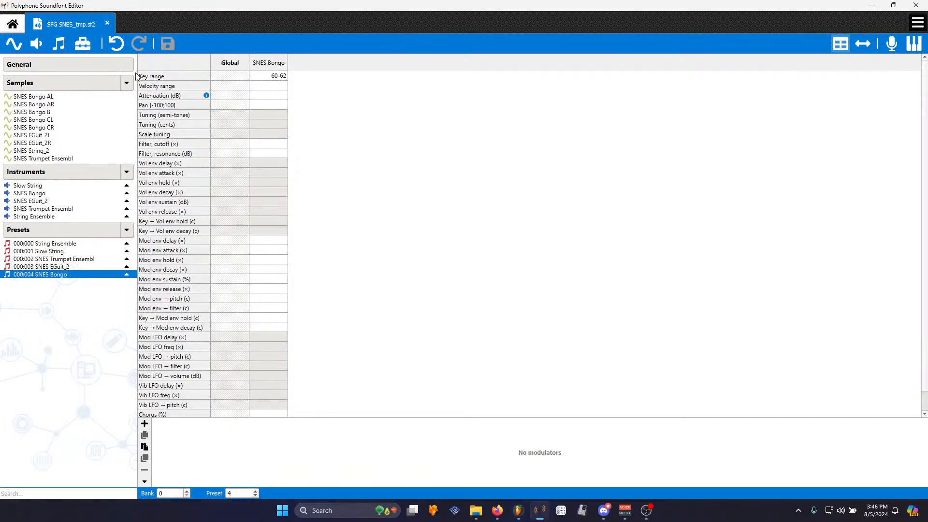
key(ctrl+shift+s)
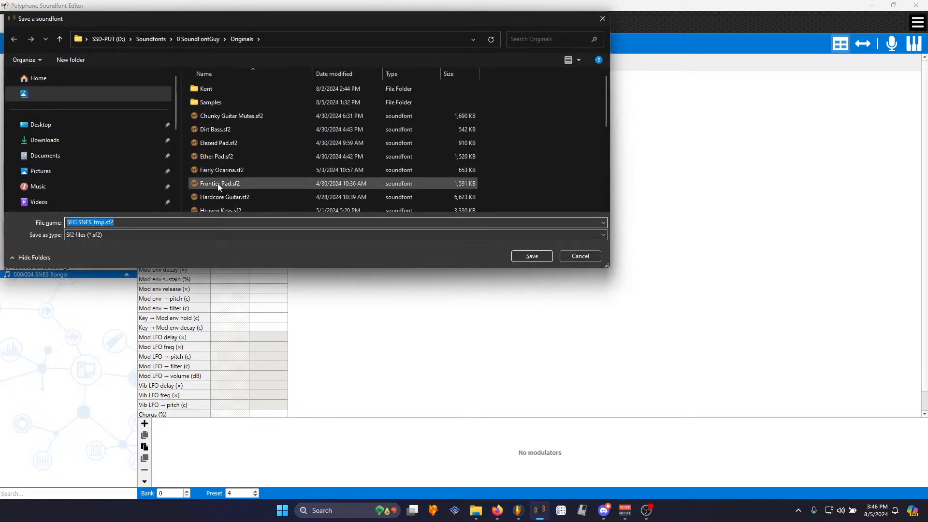
scroll(217, 184, down, 5)
double_click(213, 111)
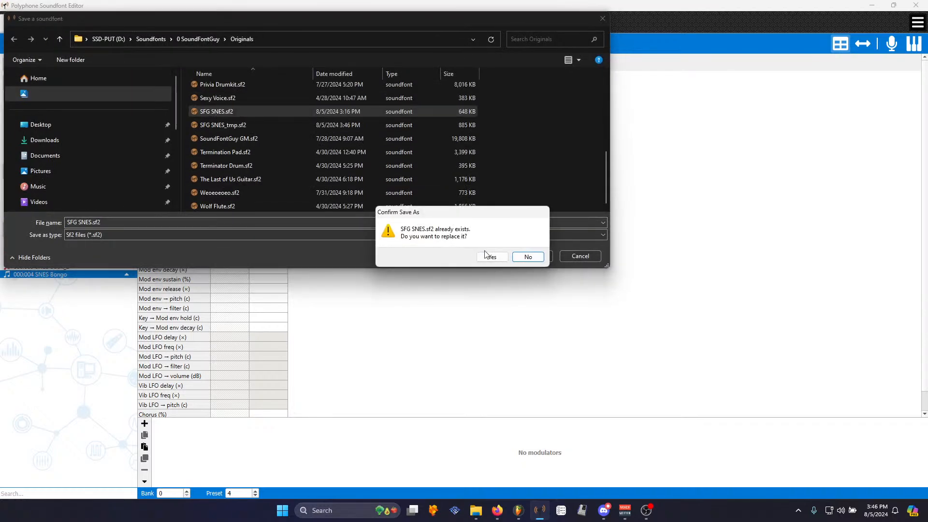
click(492, 256)
- Load SFG SNES.sf2 from the browser into a new soundfont player channel
click(639, 511)
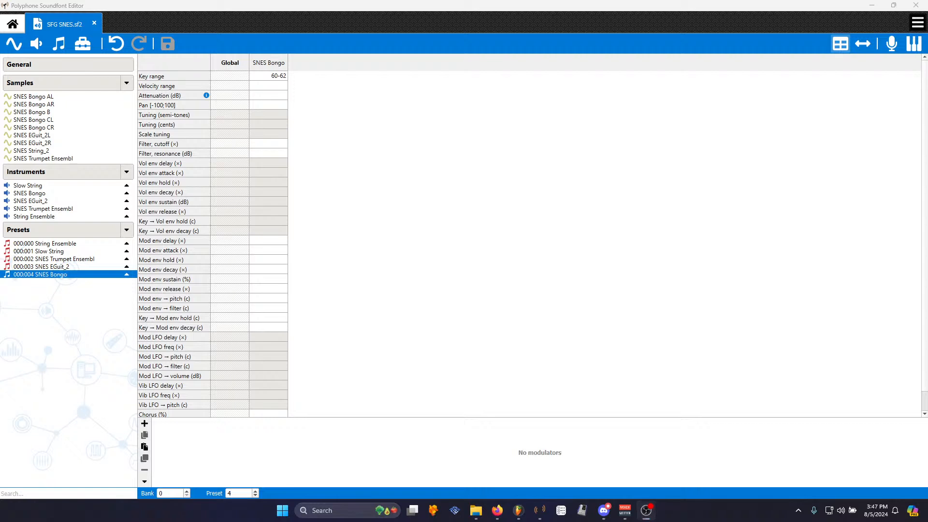
key(alt+Tab)
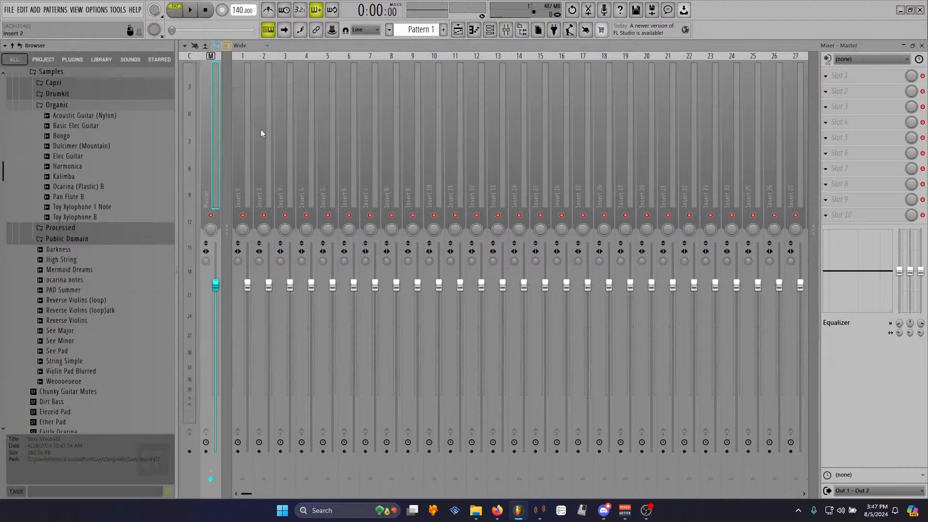
scroll(75, 213, down, 5)
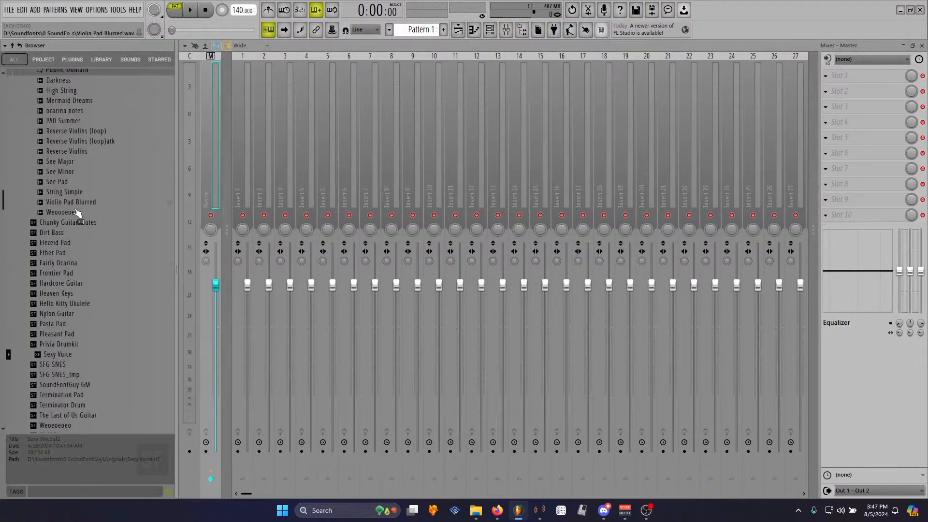
scroll(77, 213, down, 3)
click(491, 30)
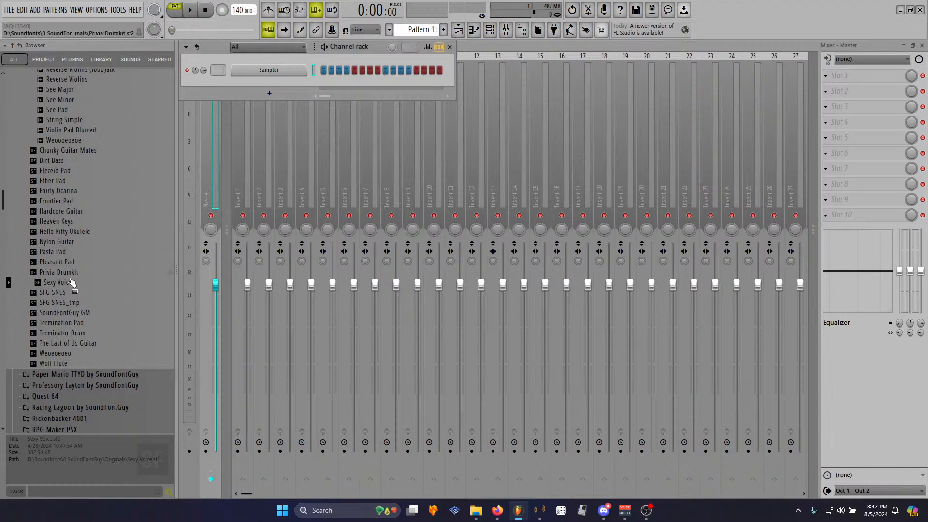
drag(55, 292, 275, 86)
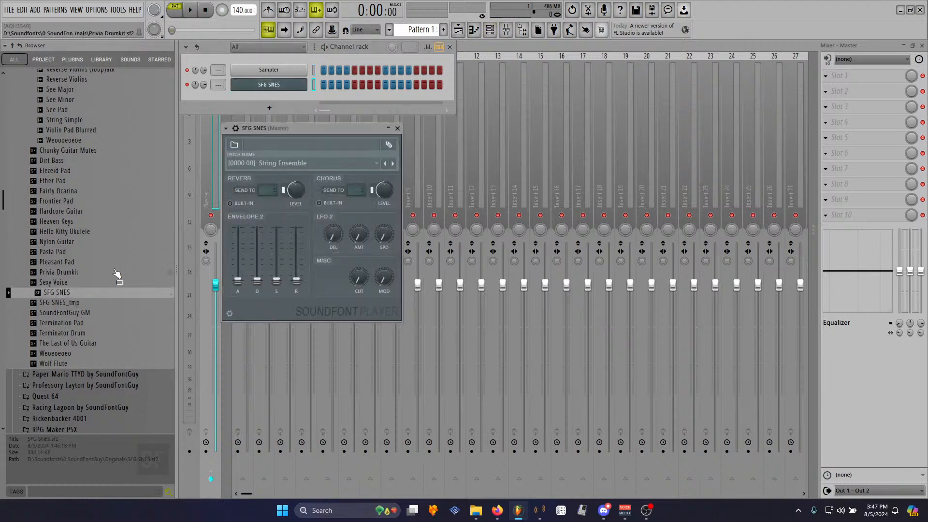
- Delete the SFG SNES_tmp soundfont file from the browser
right_click(83, 302)
click(124, 400)
click(519, 284)
drag(314, 128, 421, 118)
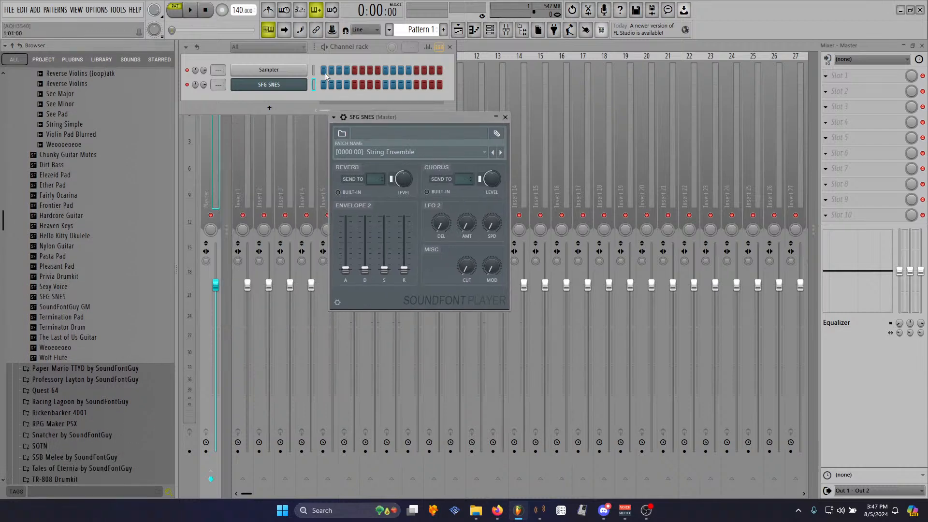
- Enable the V49 MIDI input device in the MIDI settings
click(97, 9)
click(116, 29)
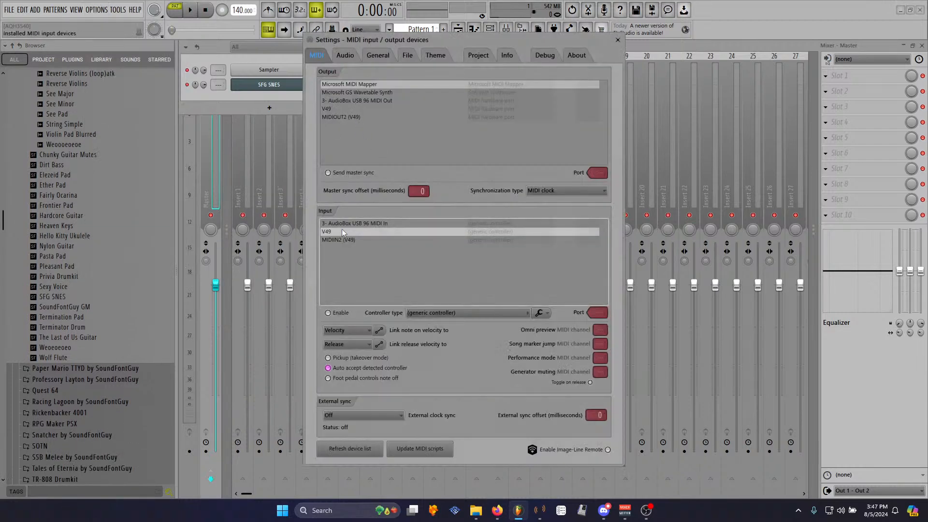
click(328, 312)
click(548, 292)
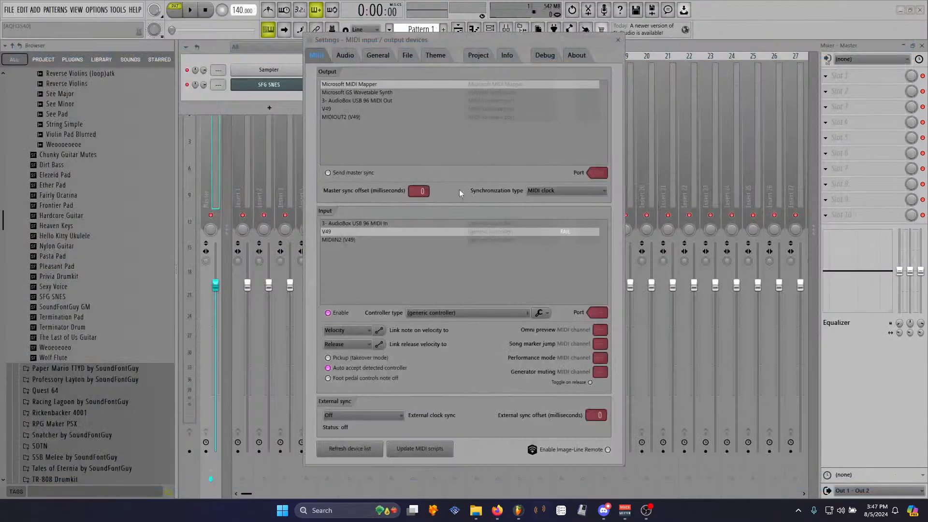
click(340, 312)
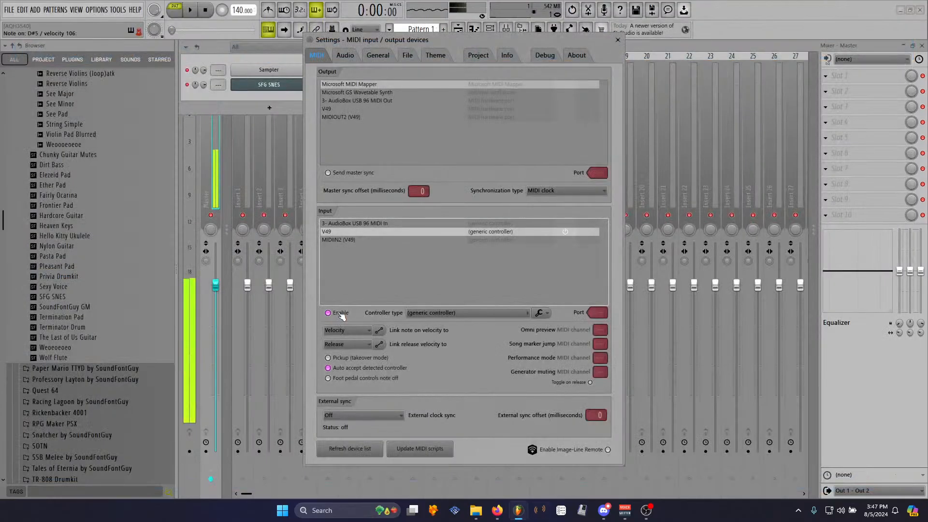
key(Escape)
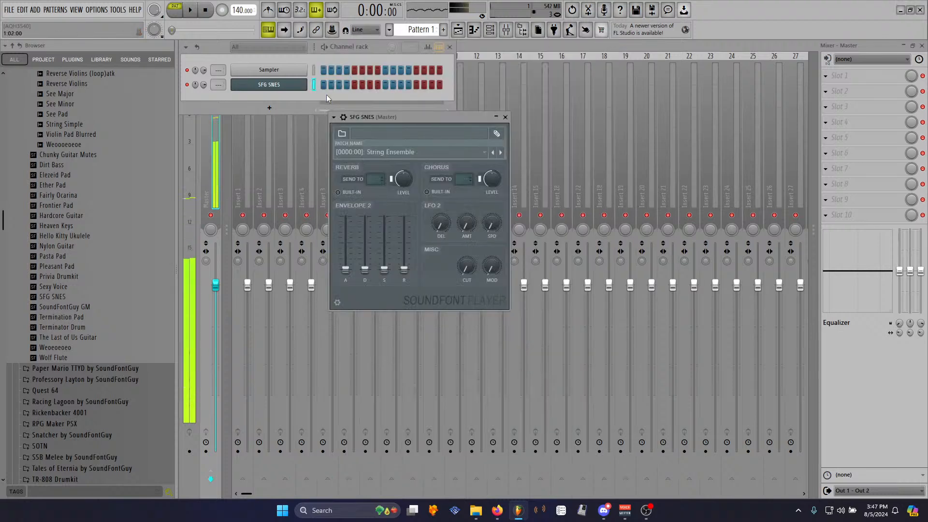
- Step the soundfont player's patch to [0000:04] SNES Bongo
click(501, 152)
click(501, 152)
click(500, 152)
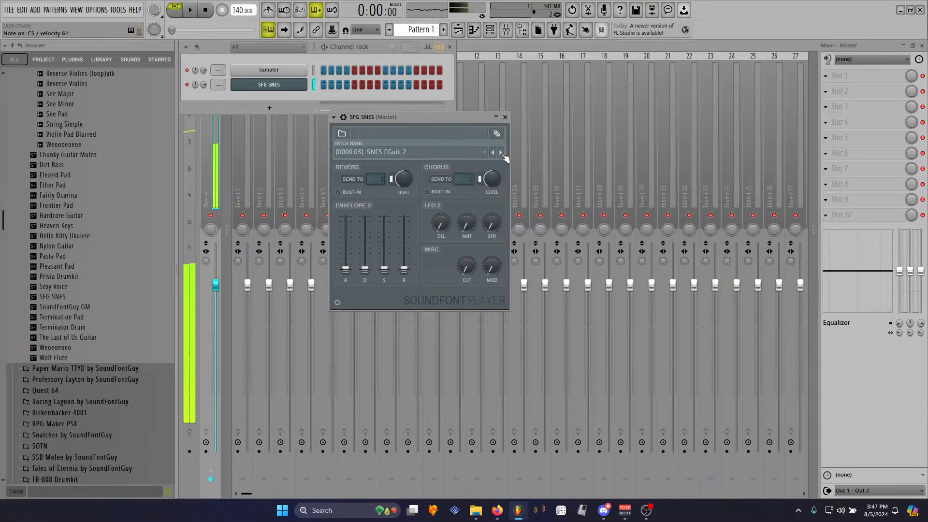
click(501, 152)
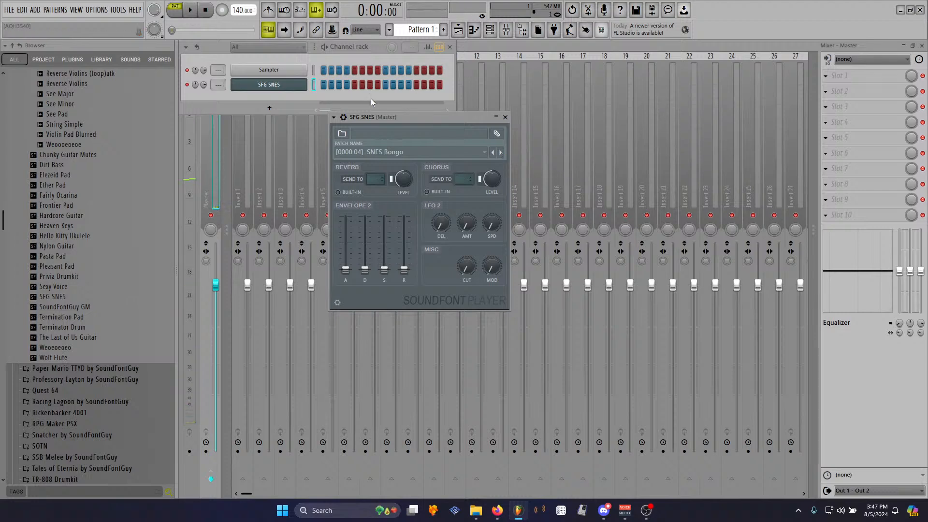
- Delete the SFG SNES channel from the channel rack
right_click(286, 84)
click(332, 194)
click(497, 288)
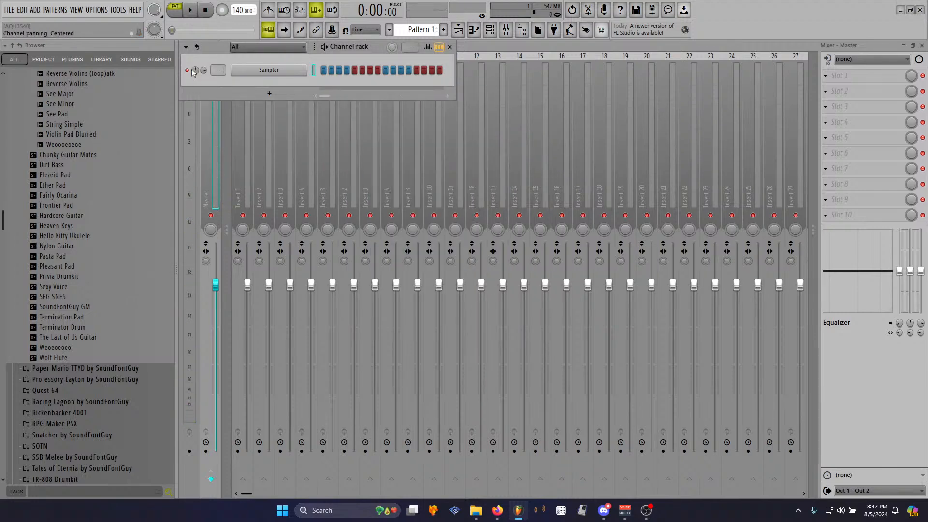
click(96, 10)
click(107, 23)
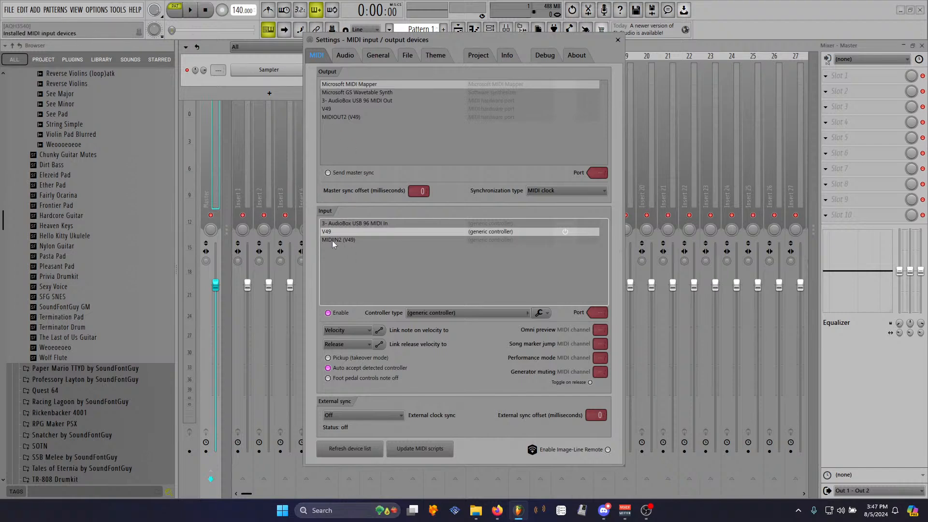
click(618, 39)
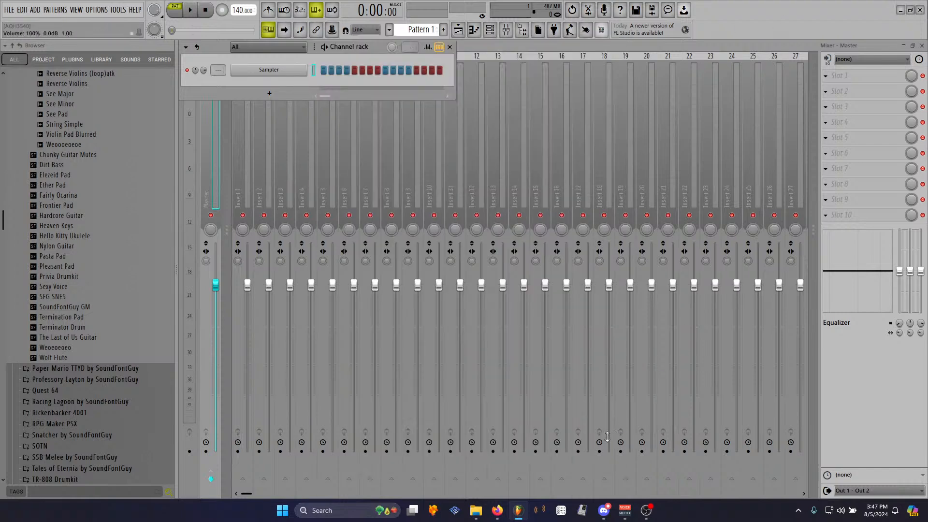
click(541, 513)
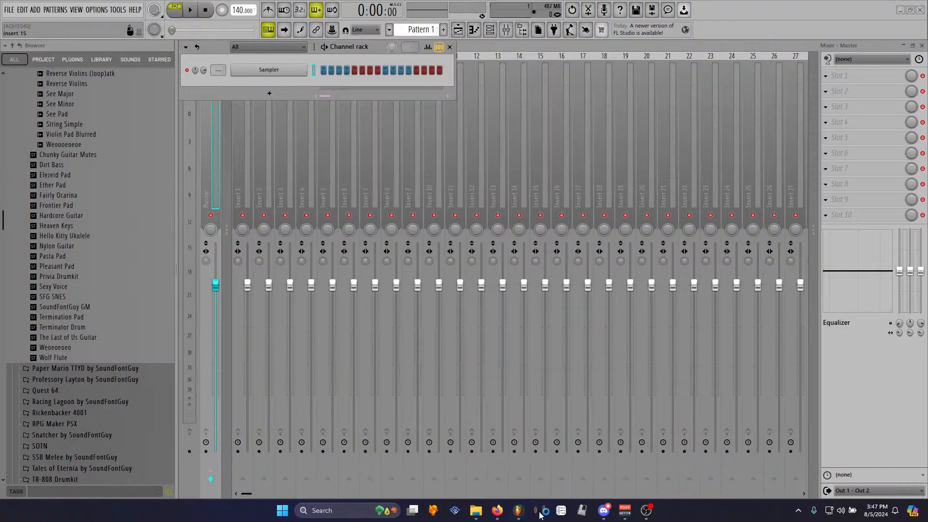
mouse_move(520, 510)
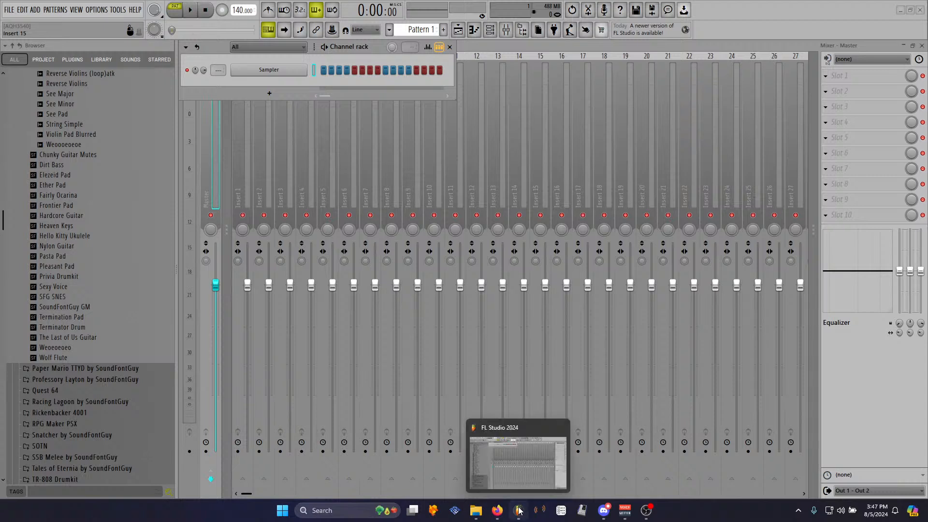
mouse_move(468, 505)
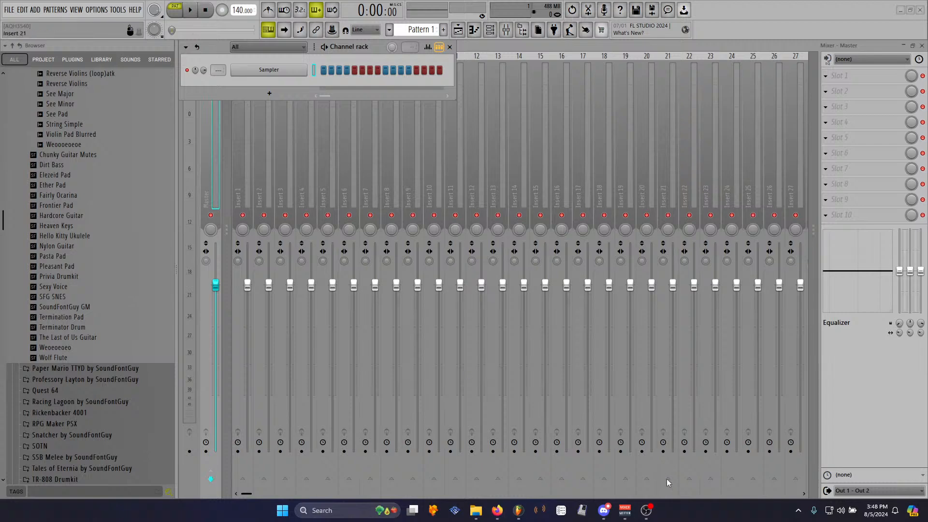
- Switch to Polyphone and open the SFG SNES.sf2 soundfont from the history list
key(alt+Tab)
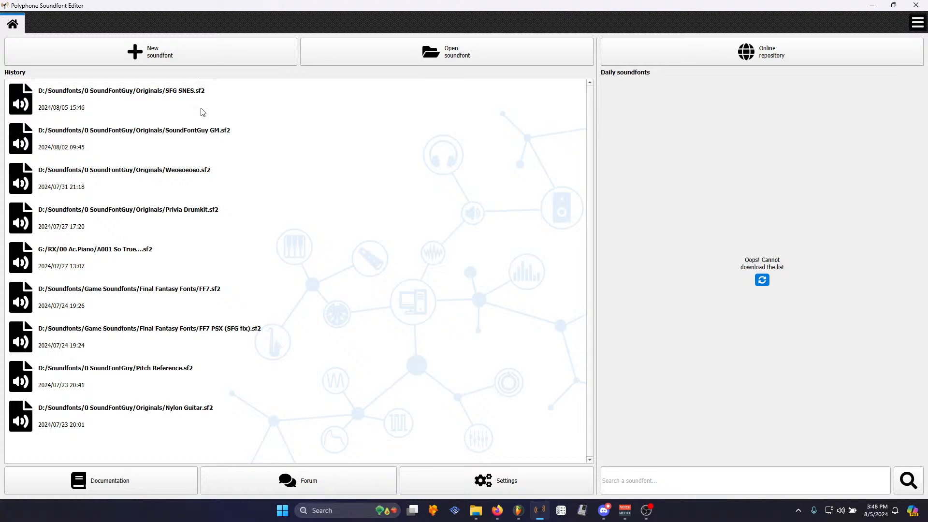
click(253, 97)
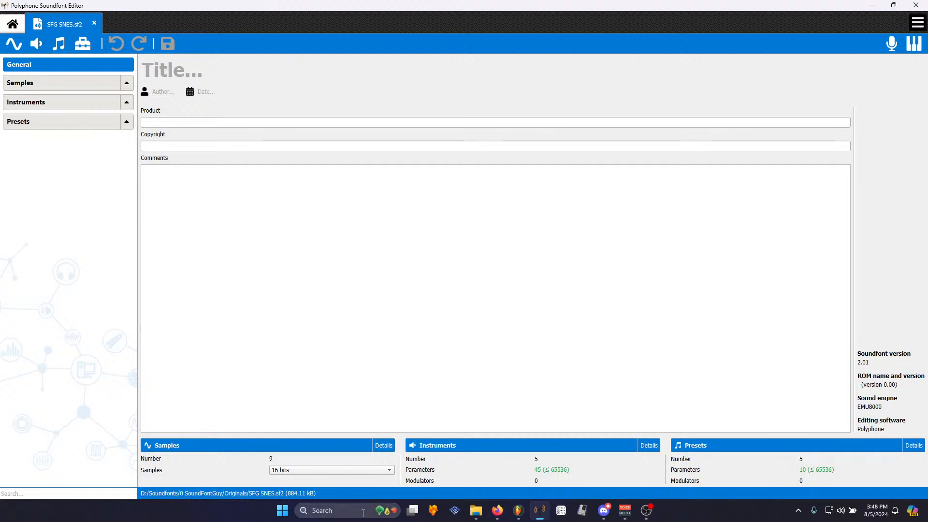
click(476, 512)
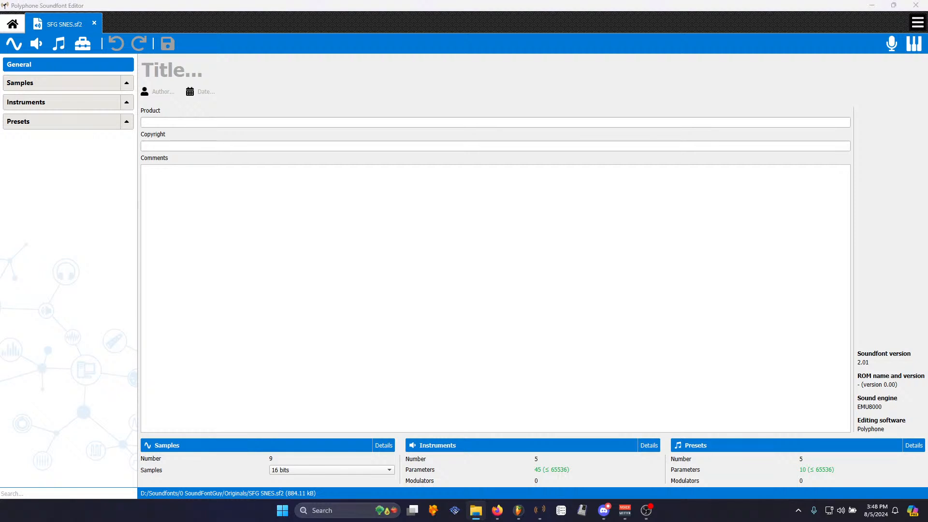
- Create a new instrument named SNES Nylon_2 linked to the SNES Nylon_2 sample
drag(95, 124, 56, 82)
click(36, 43)
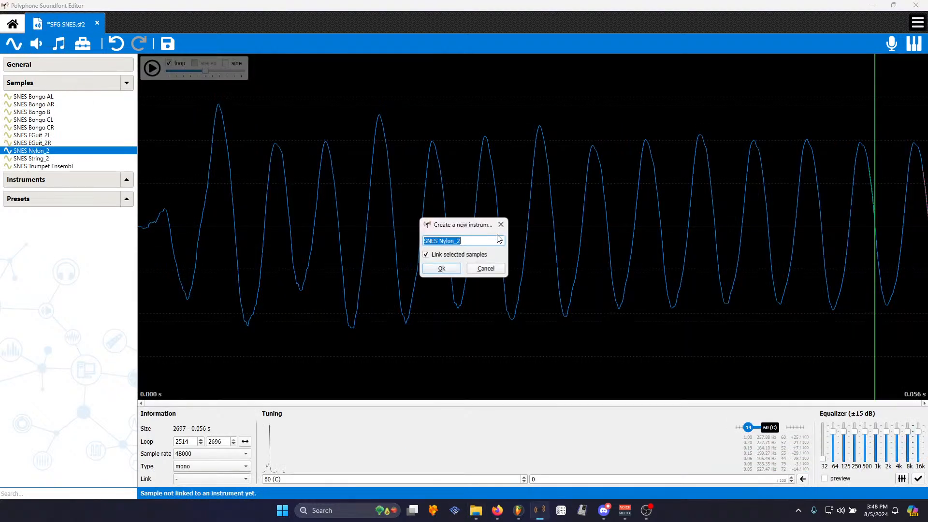
click(454, 268)
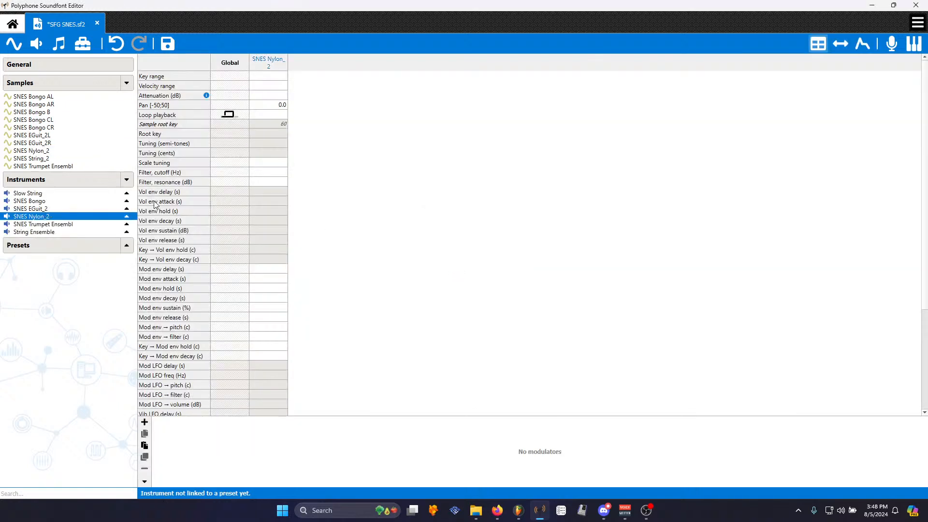
- Set the instrument's global volume envelope release to 0.1 s, sustain to 100 dB and decay to 10 s
click(227, 239)
text(0.1)
click(222, 229)
text(100)
click(233, 220)
text(10)
click(434, 228)
- Create a new preset named Nylon Guitar linked to the SNES Nylon_2 instrument
click(59, 45)
click(465, 241)
drag(440, 241, 371, 238)
key(Delete)
key(Delete)
key(Delete)
key(Delete)
key(Delete)
key(Delete)
key(Delete)
key(Delete)
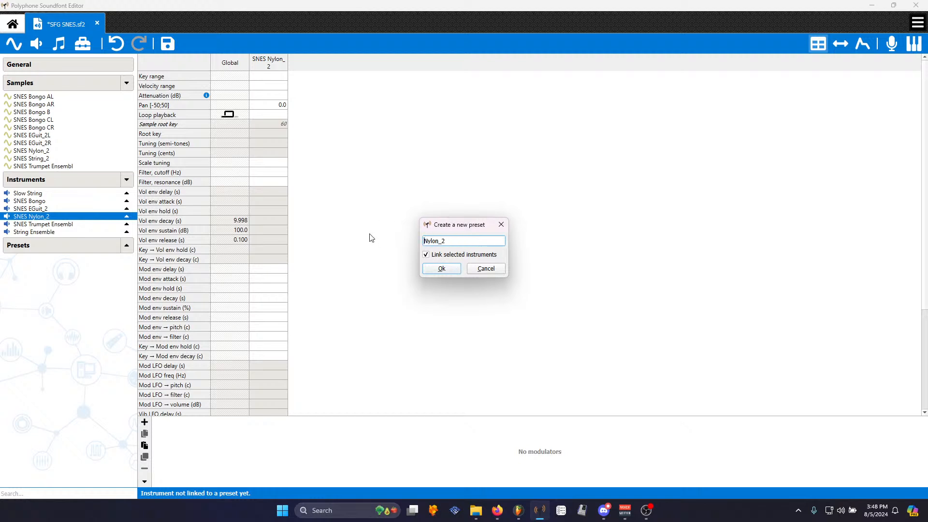
text(Nylon Guitar)
key(Return)
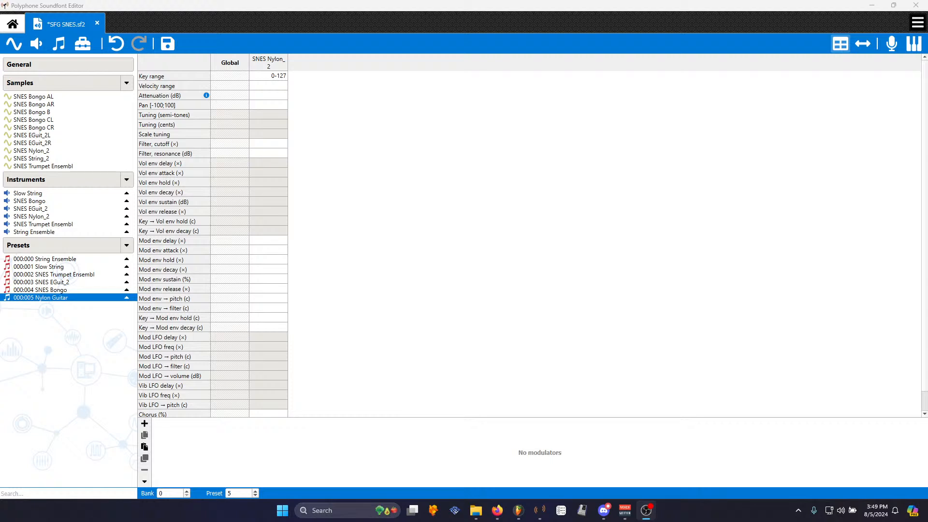
- Save and close the soundfont editor and load SFG SNES into a new SoundFont player channel
click(919, 4)
click(919, 4)
click(426, 271)
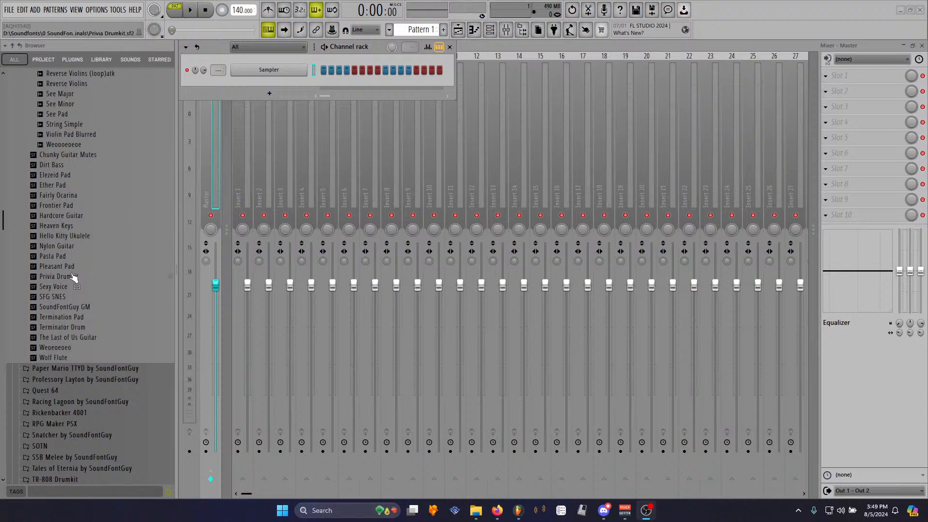
drag(54, 296, 290, 84)
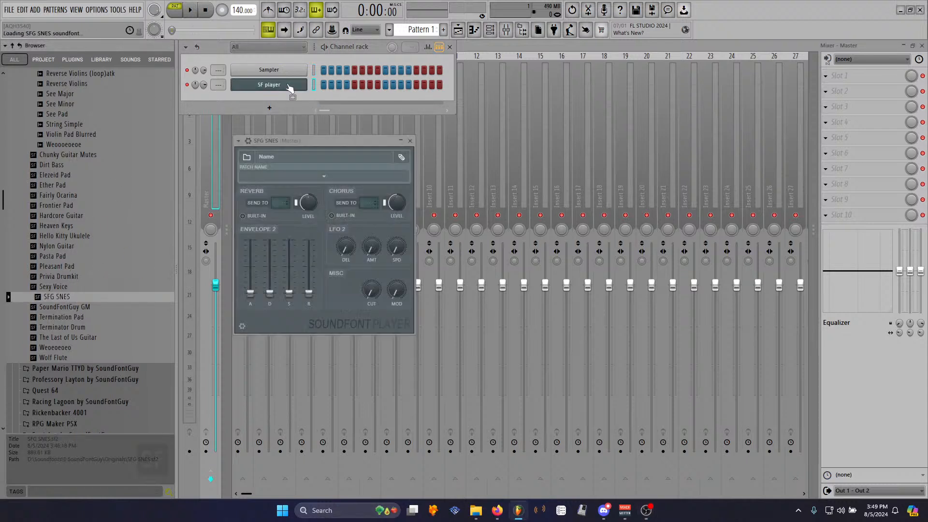
- Enable the V49 MIDI input controller in the MIDI settings
click(97, 9)
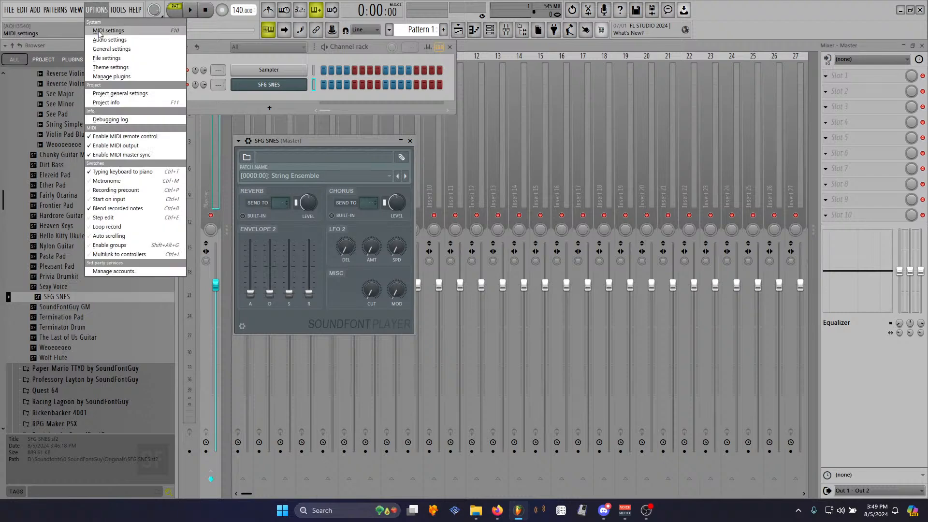
click(111, 18)
click(328, 313)
click(616, 39)
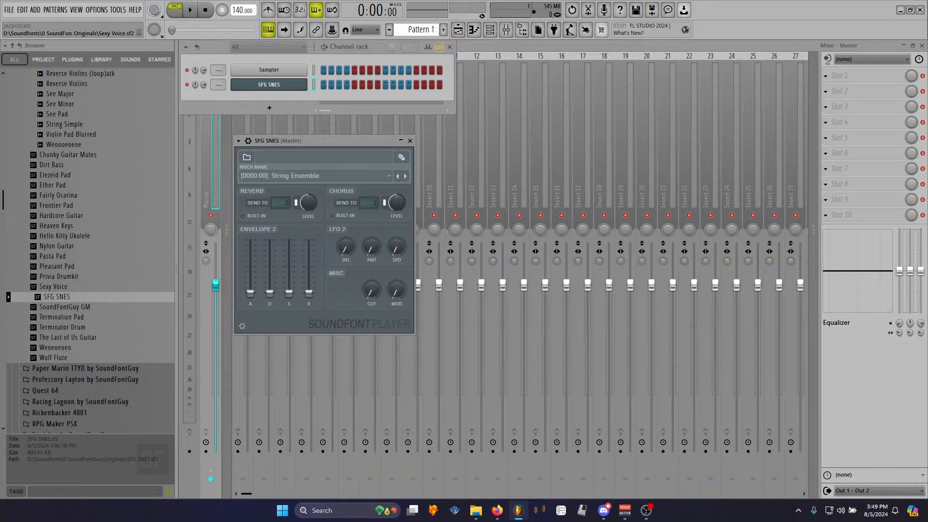
- Step the SoundFont player through its patches up to [0000:05] Nylon Guitar to test each one
drag(357, 140, 555, 48)
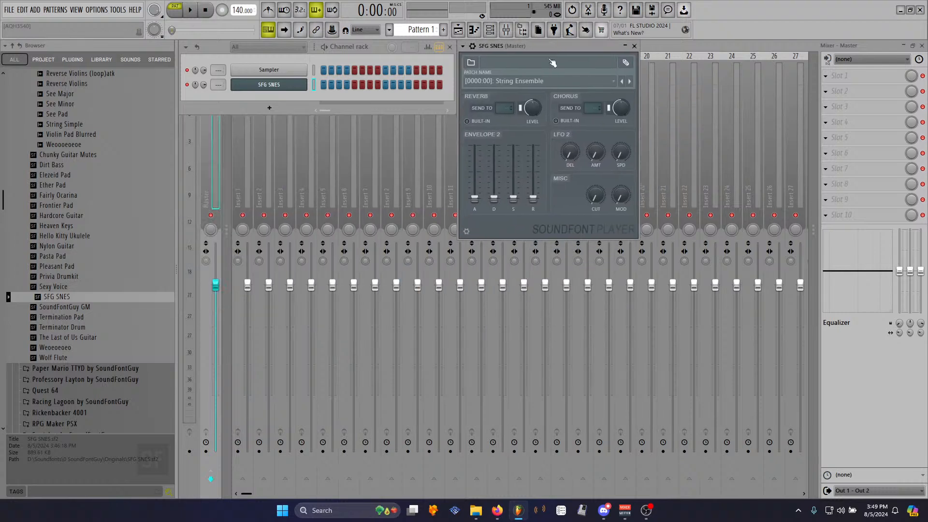
mouse_move(542, 45)
mouse_down()
mouse_move(543, 57)
mouse_move(540, 48)
mouse_up()
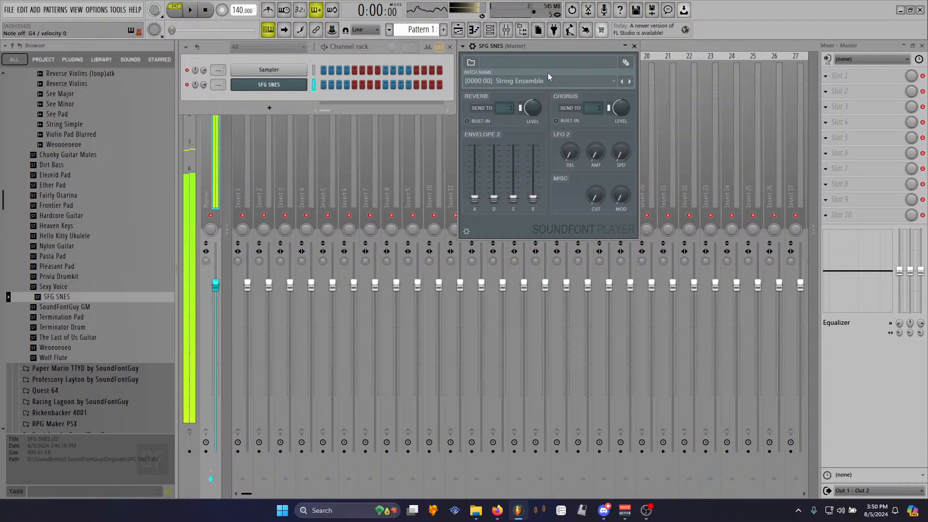
click(630, 82)
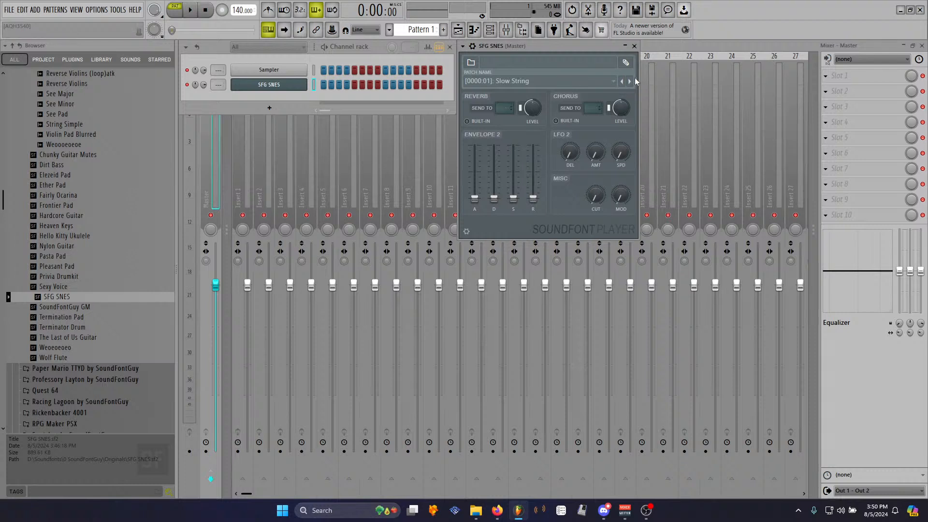
click(629, 81)
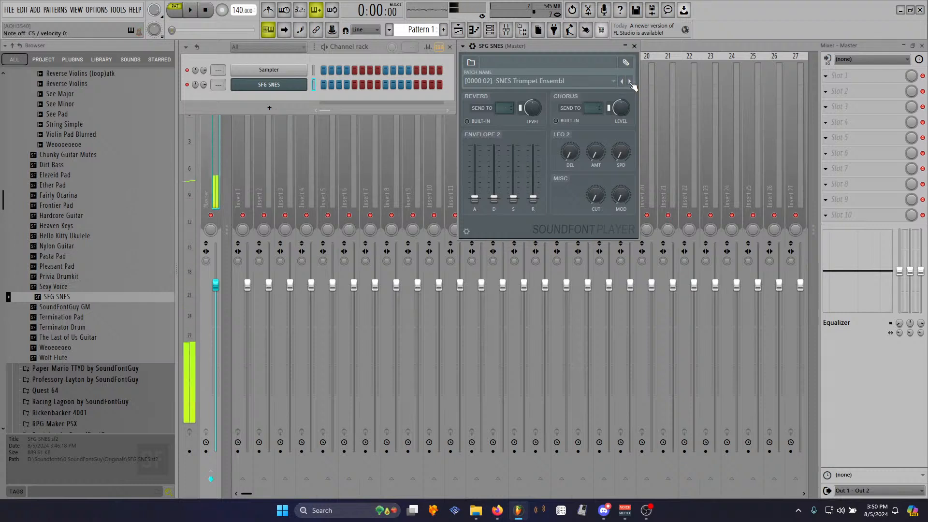
click(630, 81)
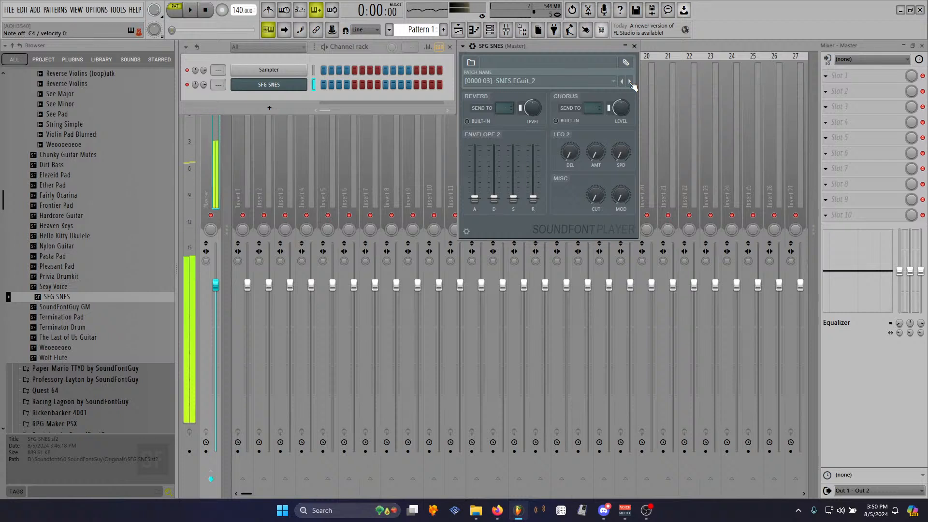
click(633, 81)
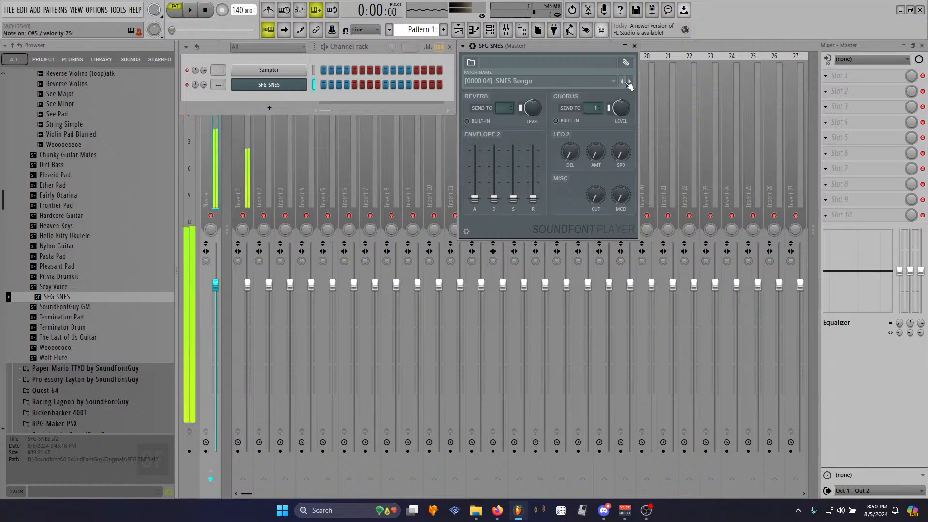
click(629, 82)
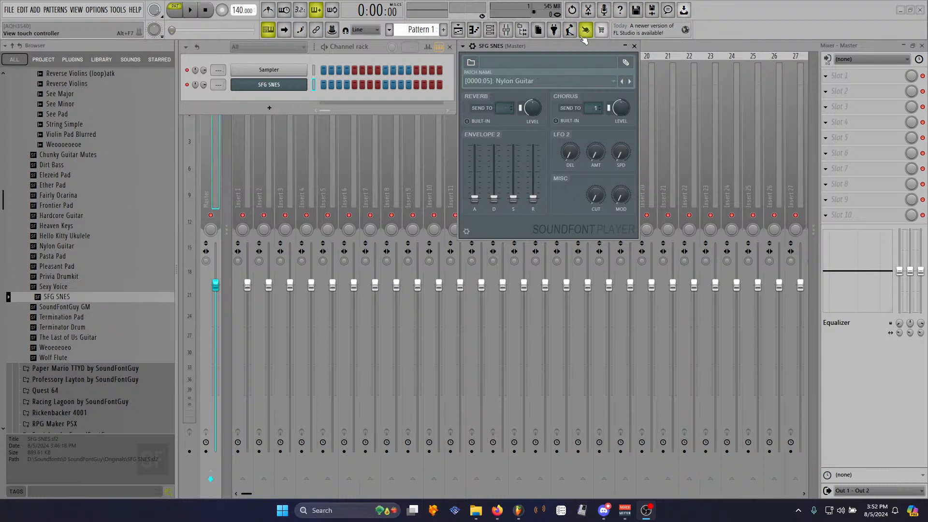
- Insert the PsxReverb effect into the first slot of the master mixer track
drag(558, 47, 599, 130)
click(219, 186)
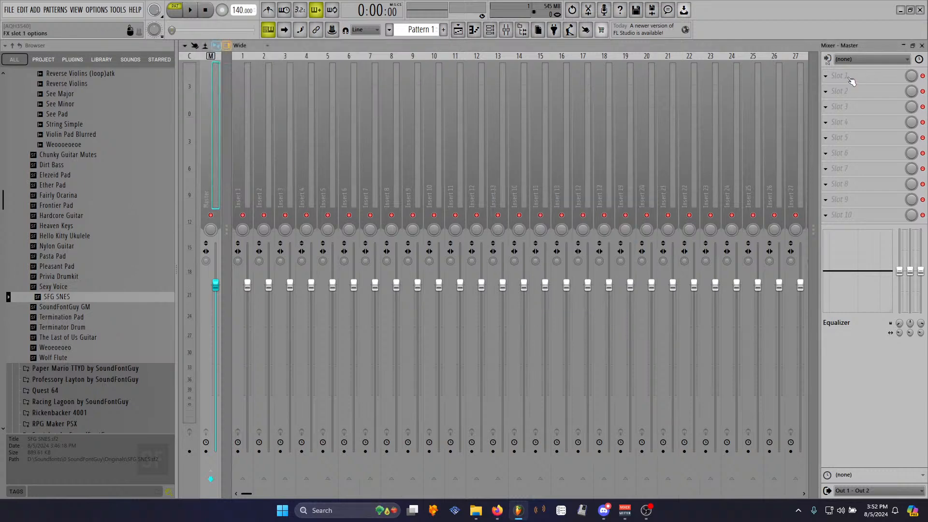
click(849, 77)
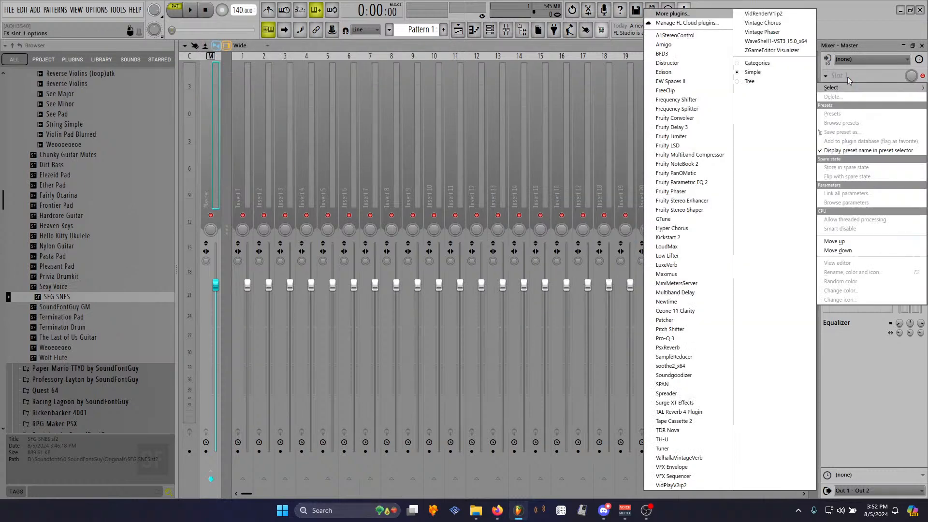
click(672, 347)
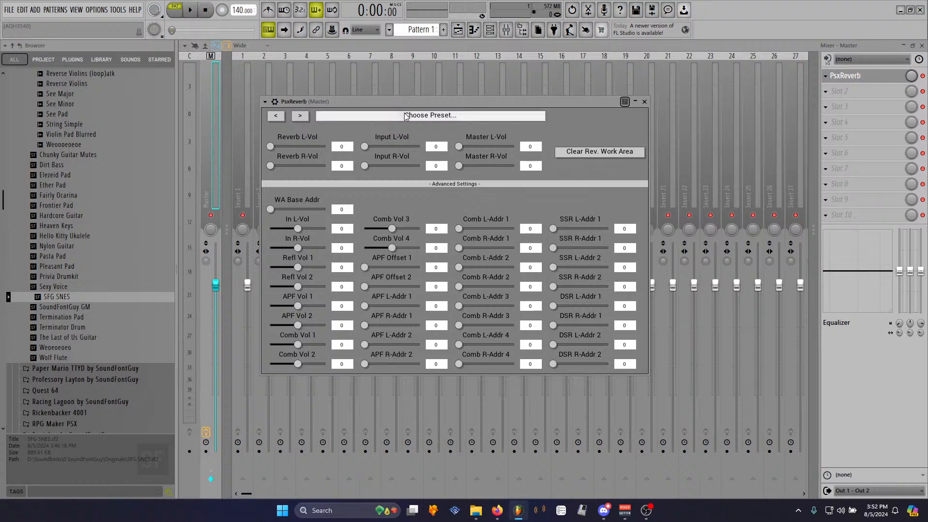
- Load the Room preset in PsxReverb
click(405, 116)
click(339, 142)
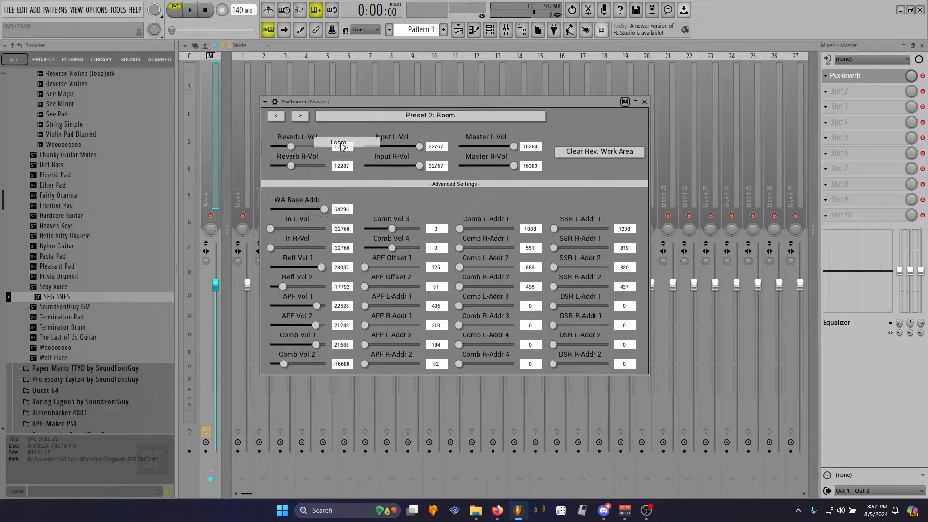
key(F6)
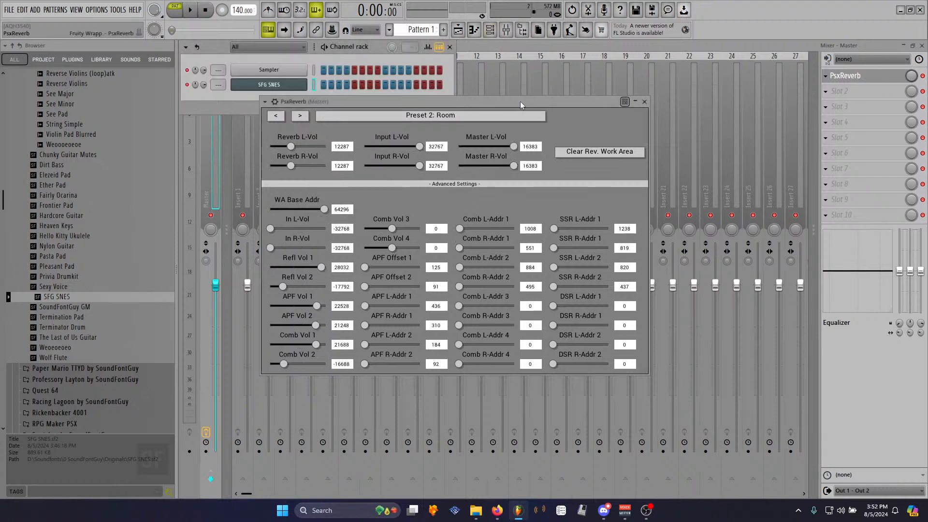
drag(495, 102, 548, 130)
click(482, 144)
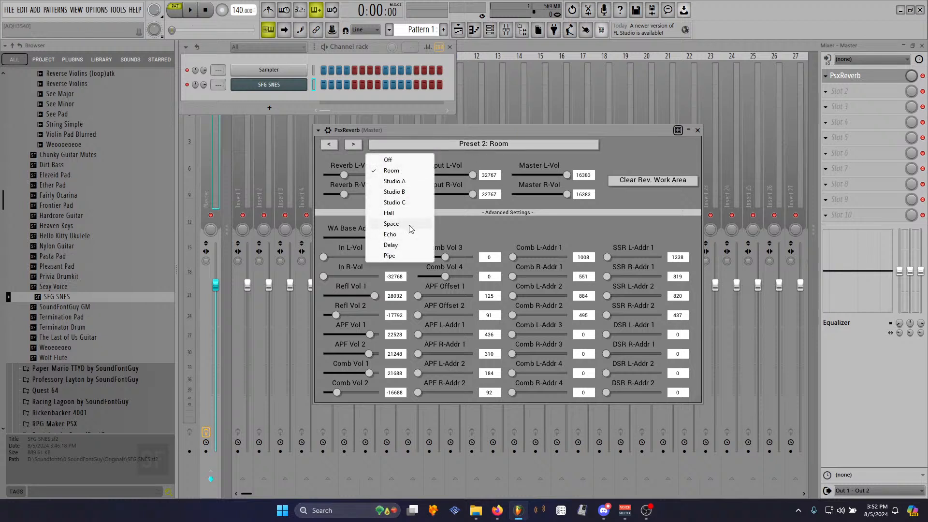
click(311, 94)
- Open the SoundFont player and select the [0000:00] String Ensemble patch
click(270, 85)
click(579, 169)
click(569, 181)
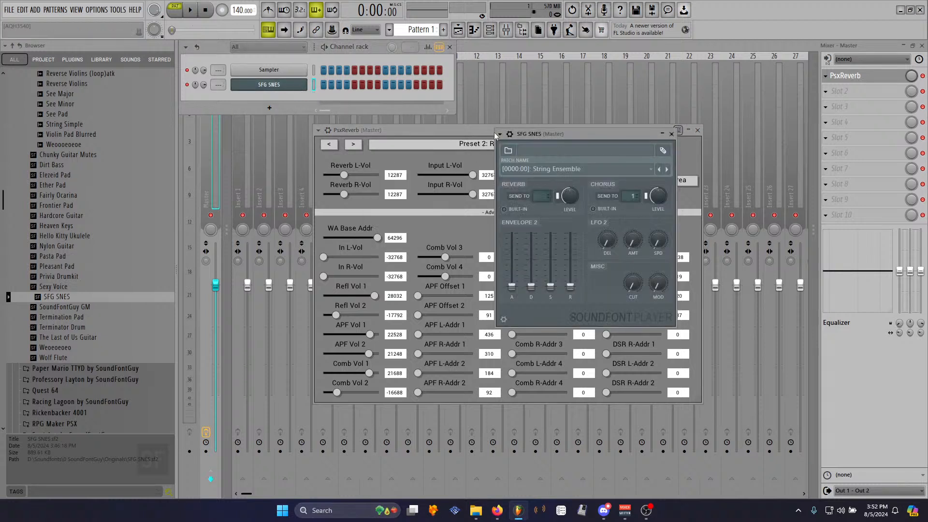
click(425, 131)
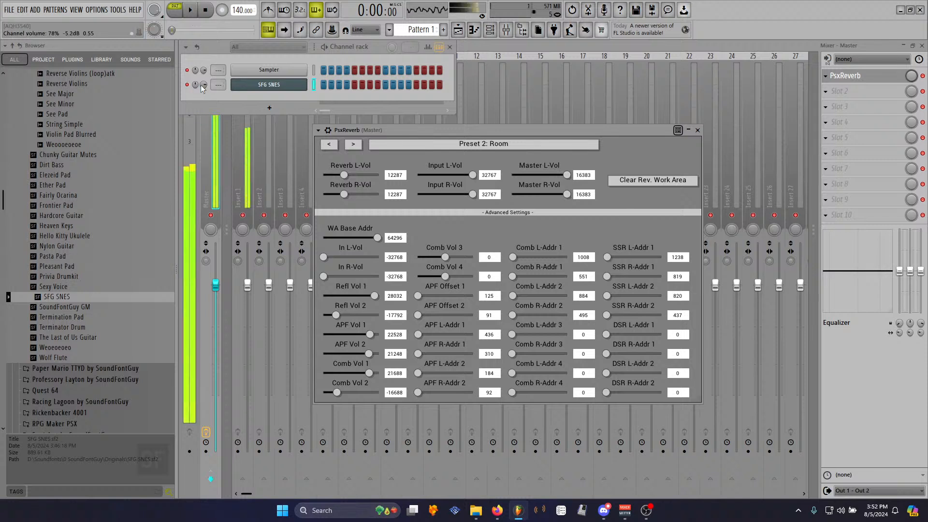
- Switch the PsxReverb preset to Hall
click(507, 144)
click(403, 214)
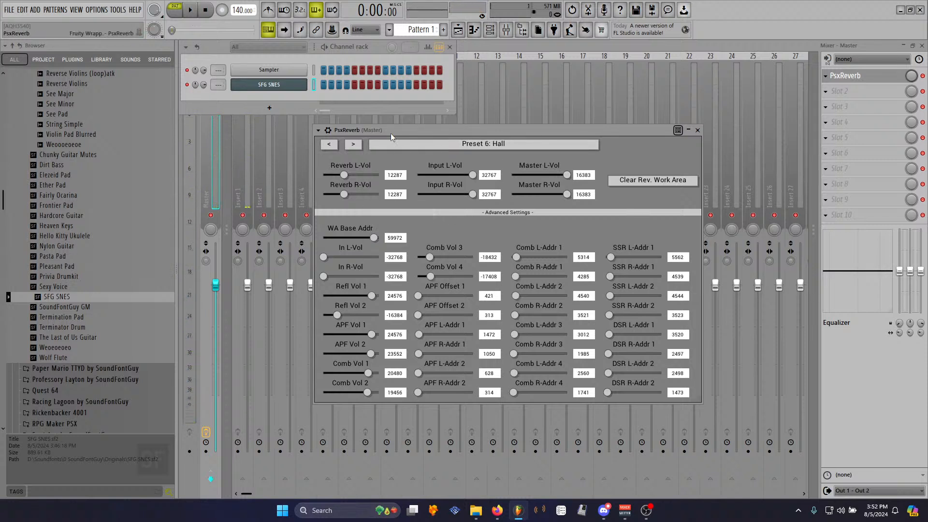
- Select the [0000:05] Nylon Guitar patch in the SoundFont player
click(269, 85)
click(539, 170)
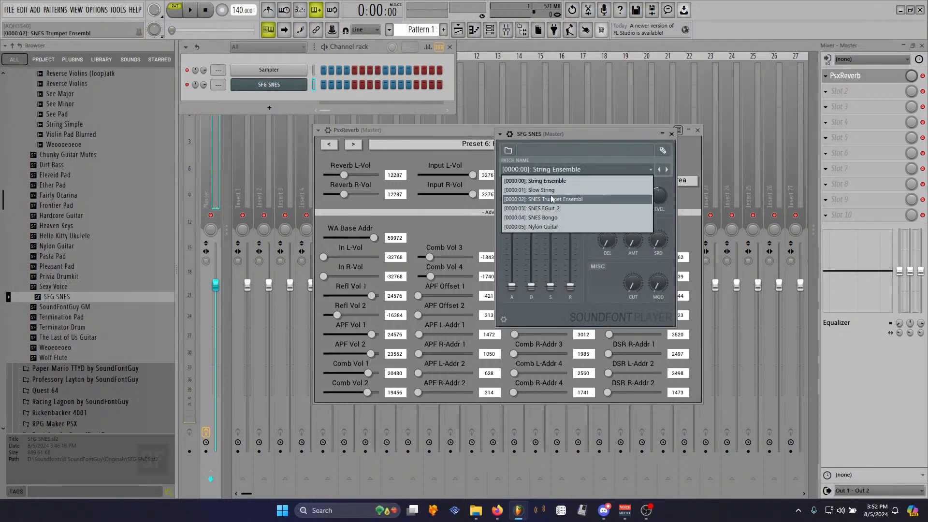
click(552, 226)
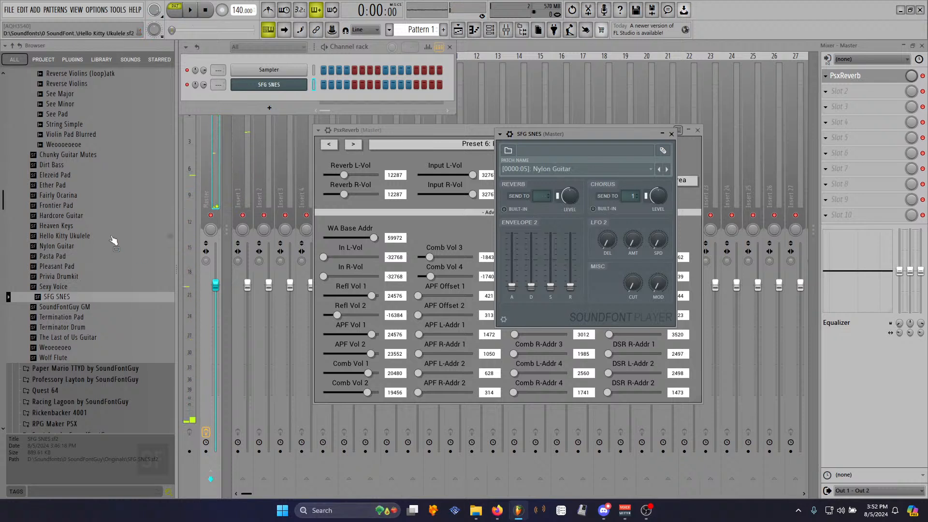
- Browse the file browser's folders to open the Impulse Responses folder
scroll(80, 263, up, 12)
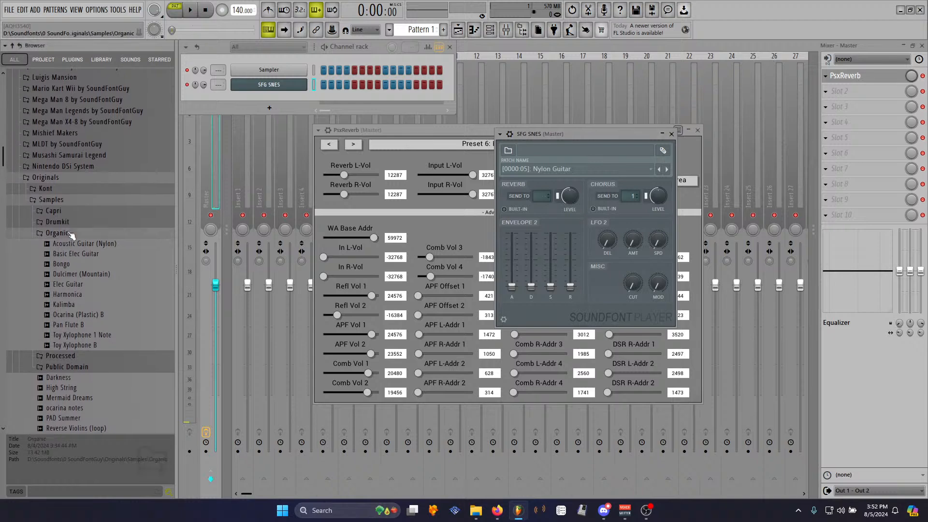
click(71, 234)
click(65, 201)
click(64, 180)
scroll(64, 183, up, 4)
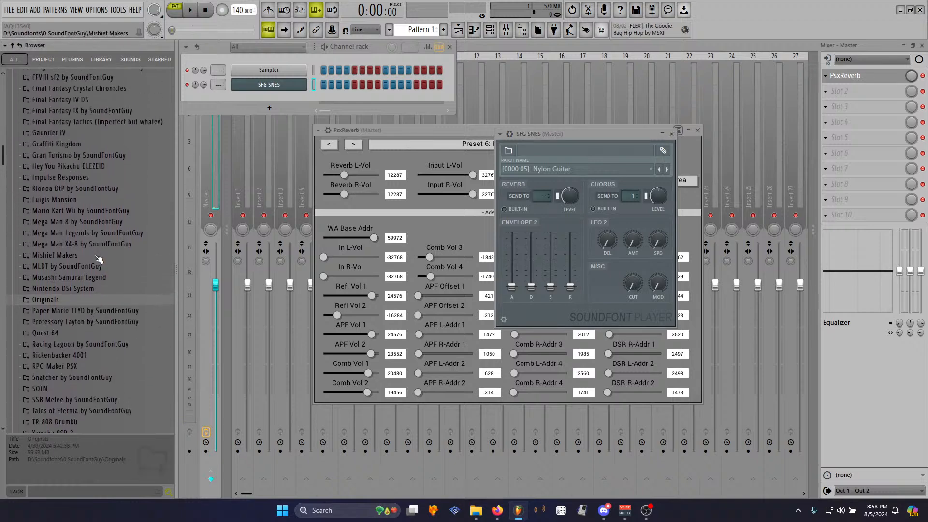
scroll(96, 256, up, 2)
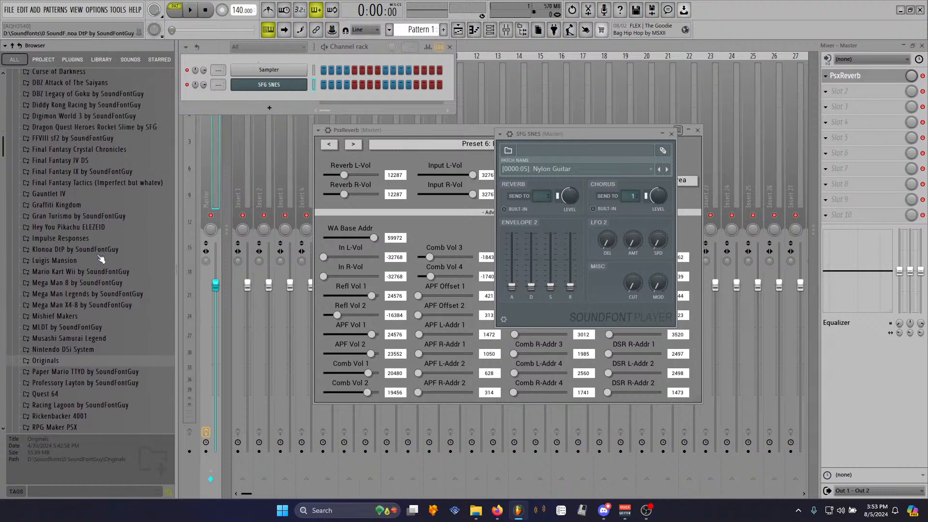
click(127, 242)
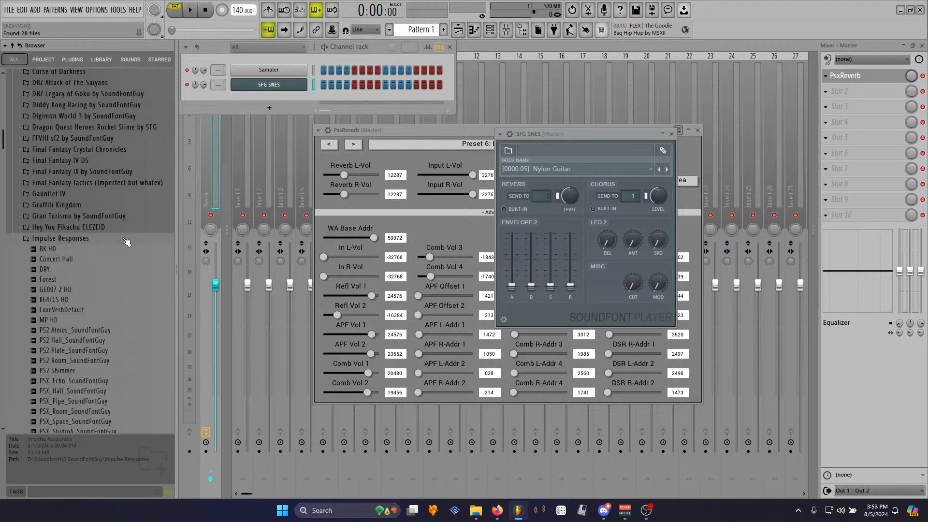
scroll(127, 242, down, 6)
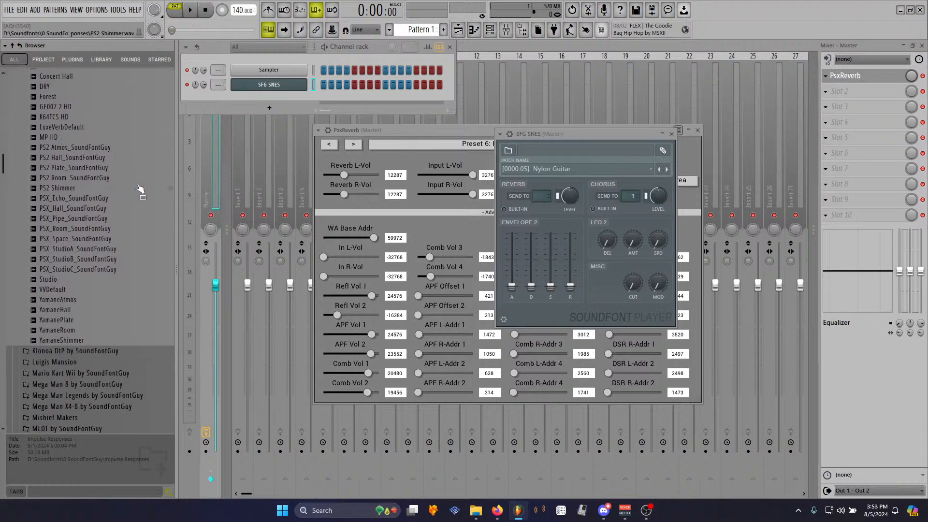
- Audition the PS2 and PSX impulse response files in the browser
drag(453, 129, 318, 123)
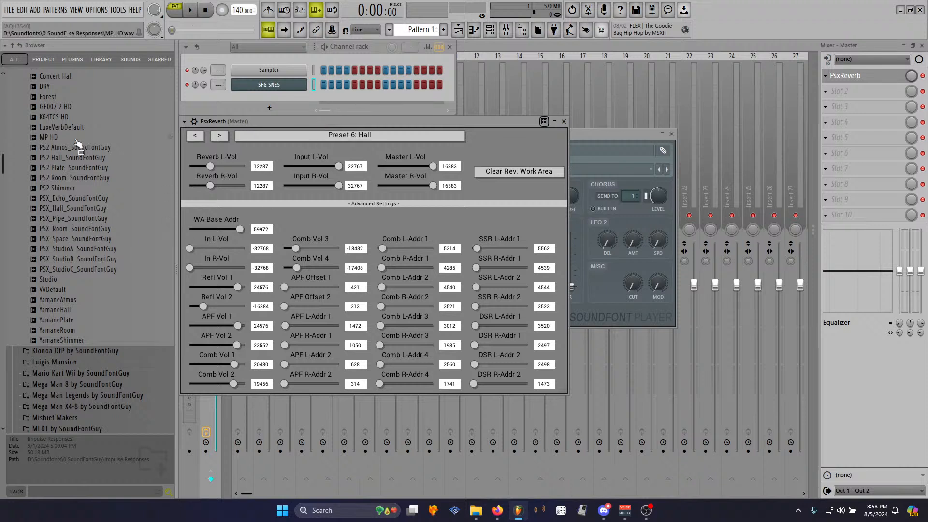
click(93, 199)
click(96, 208)
click(99, 218)
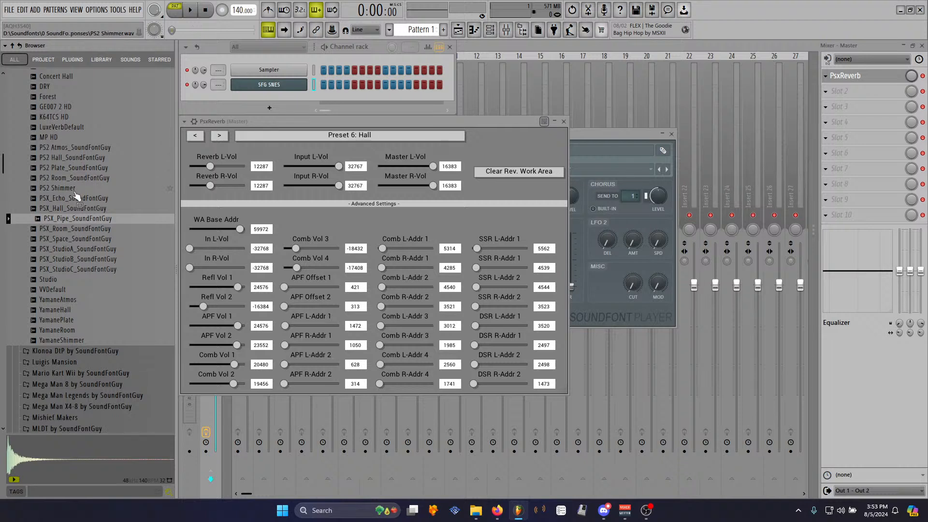
click(73, 190)
click(86, 180)
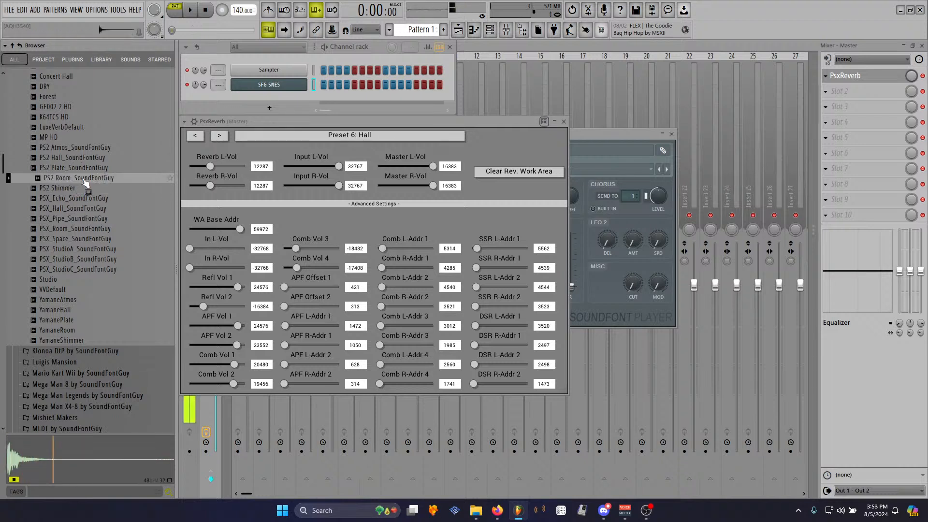
click(89, 168)
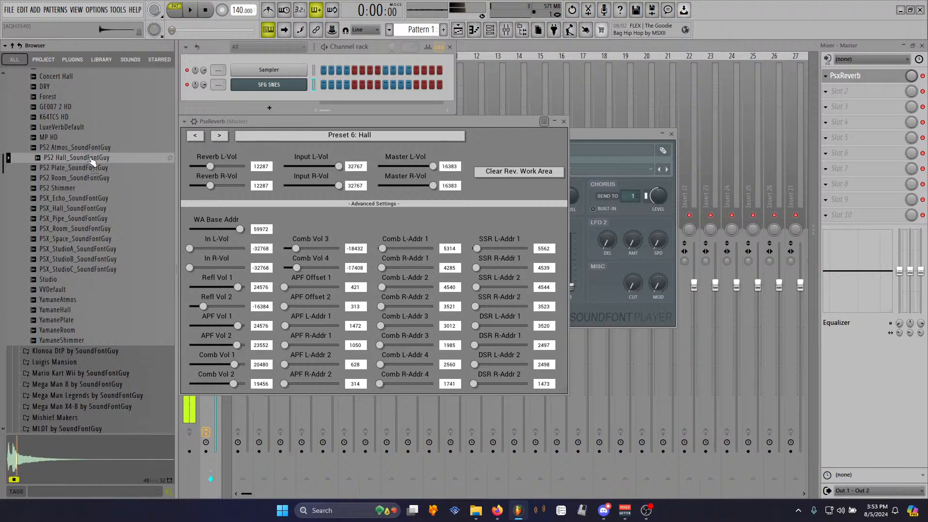
click(96, 147)
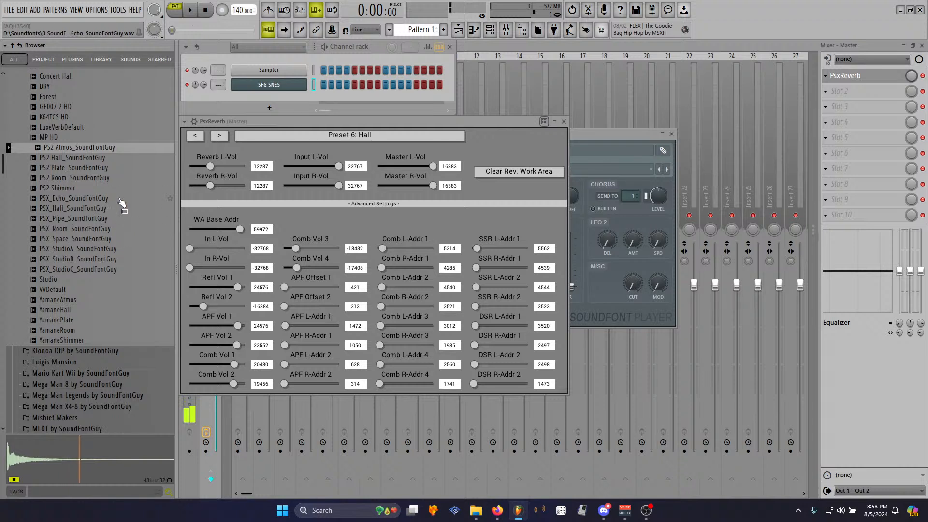
click(99, 198)
click(101, 208)
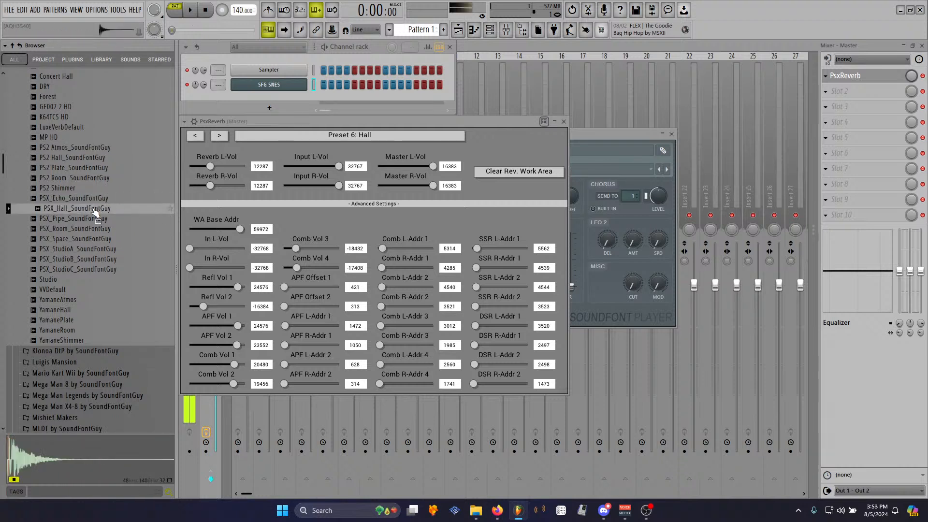
click(104, 221)
click(107, 231)
click(110, 239)
click(112, 249)
click(115, 259)
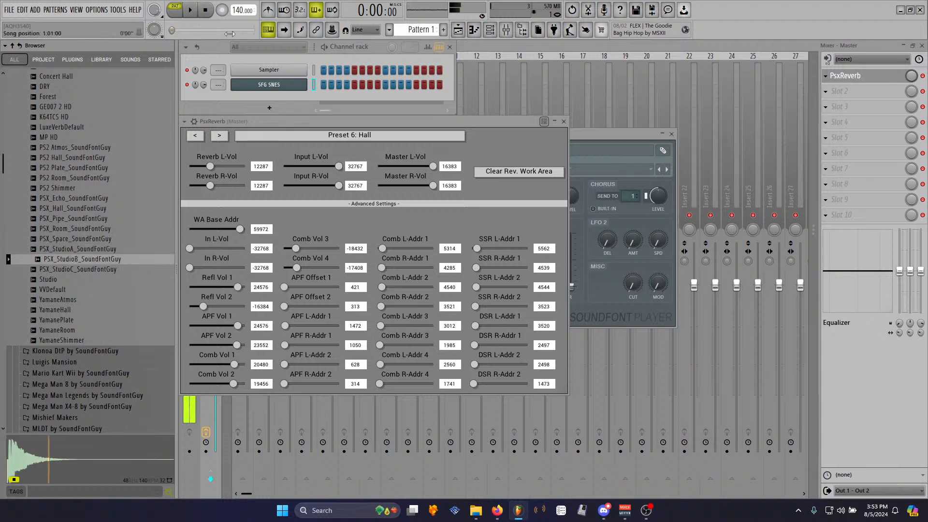
- Audition the Concert Hall and Forest impulse responses
click(208, 11)
scroll(104, 203, up, 5)
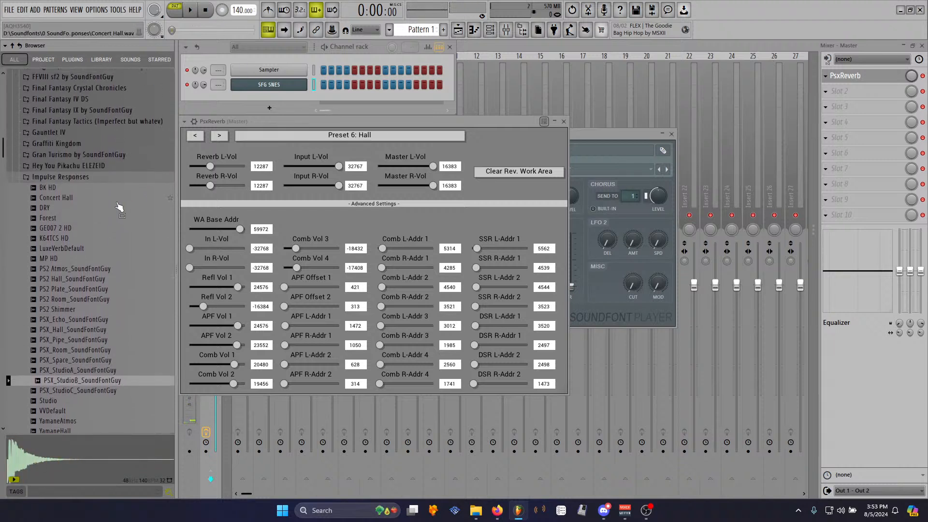
click(73, 202)
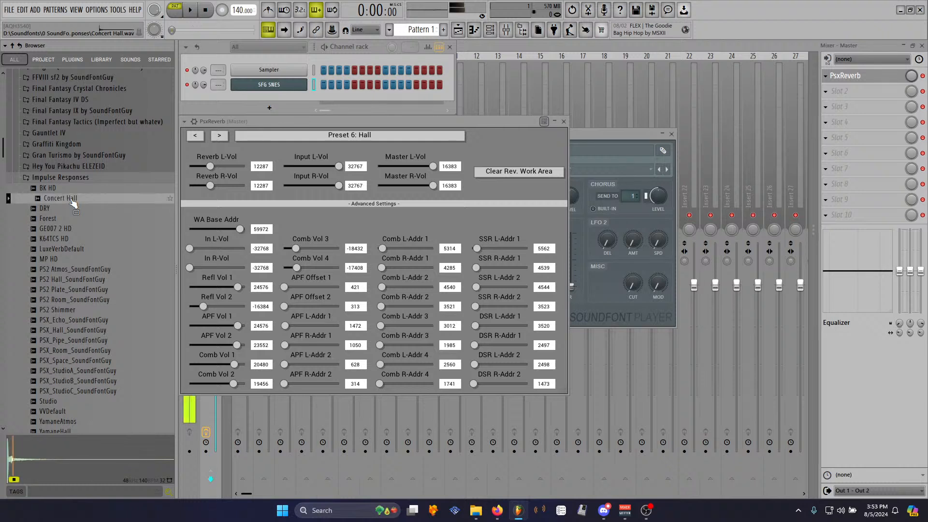
click(70, 219)
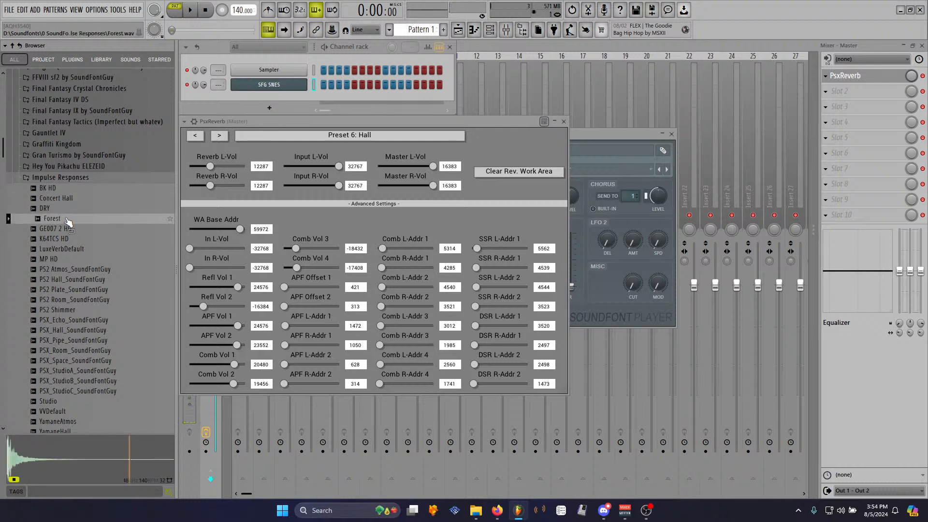
click(206, 15)
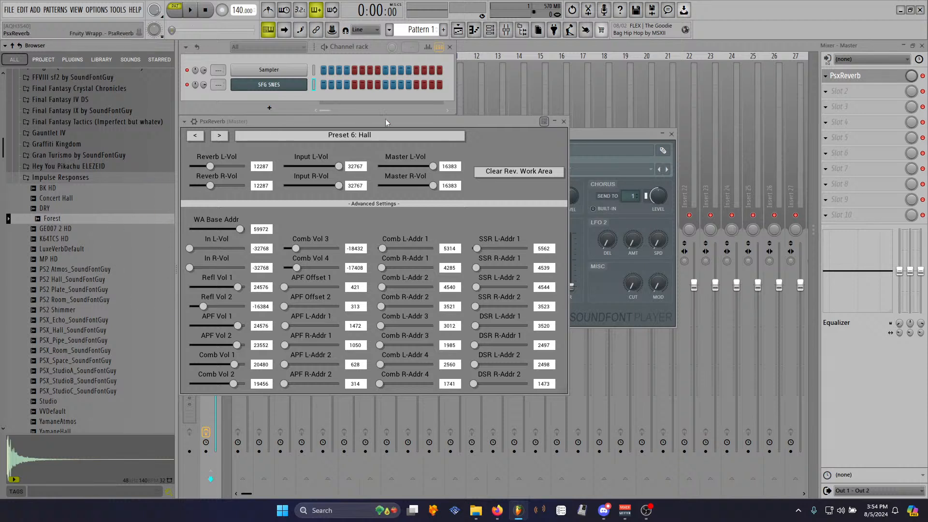
- Arrange the PsxReverb and SoundFont player windows side by side and select the [0000:00] String Ensemble patch
drag(382, 121, 387, 122)
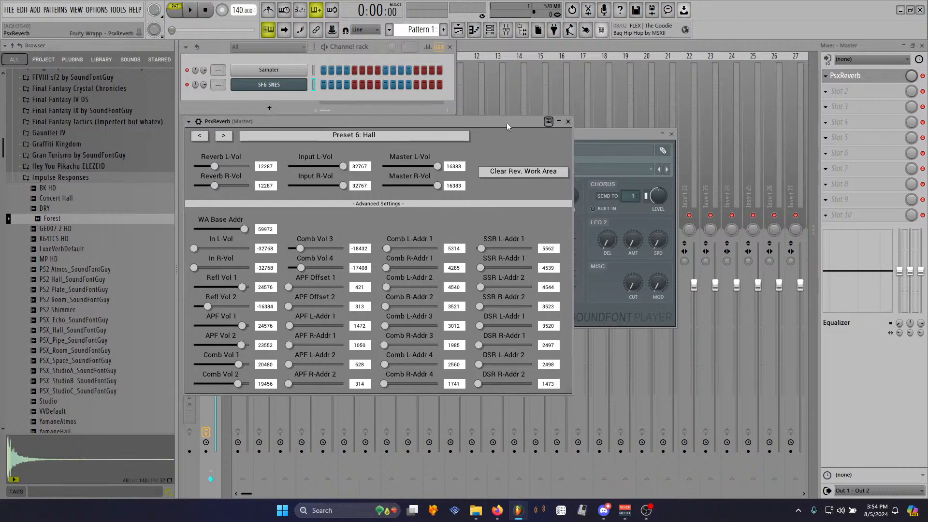
drag(507, 124, 502, 124)
drag(576, 136, 663, 50)
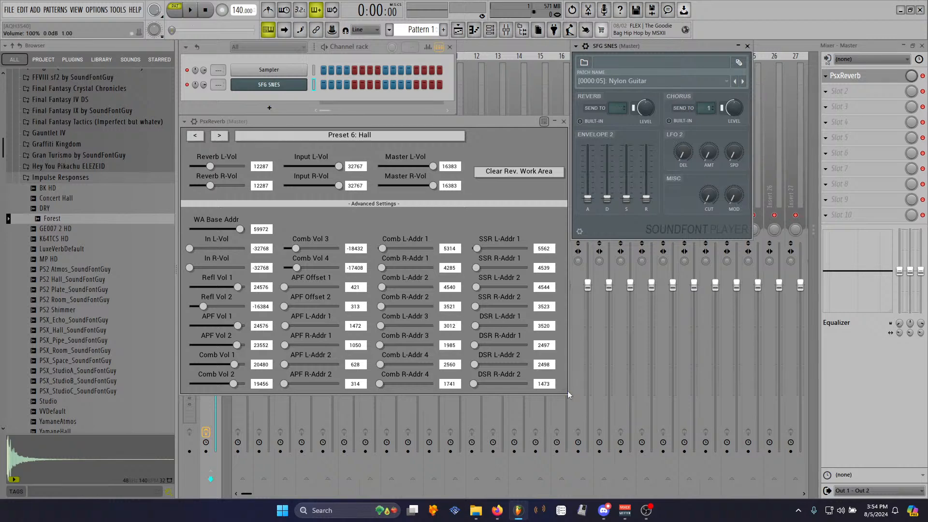
drag(568, 392, 589, 393)
click(683, 83)
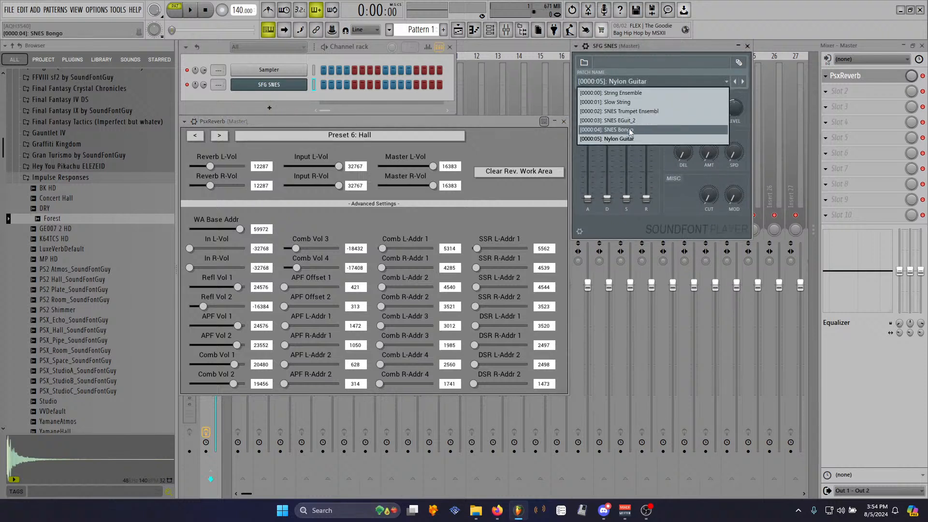
click(634, 93)
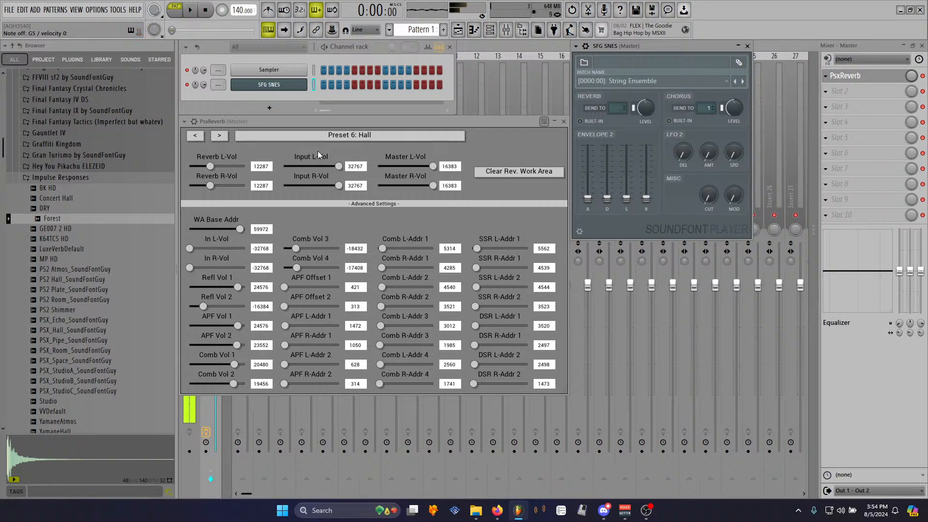
- Switch to Polyphone, open SFG SNES.sf2 from the history and expand its Presets list
click(537, 511)
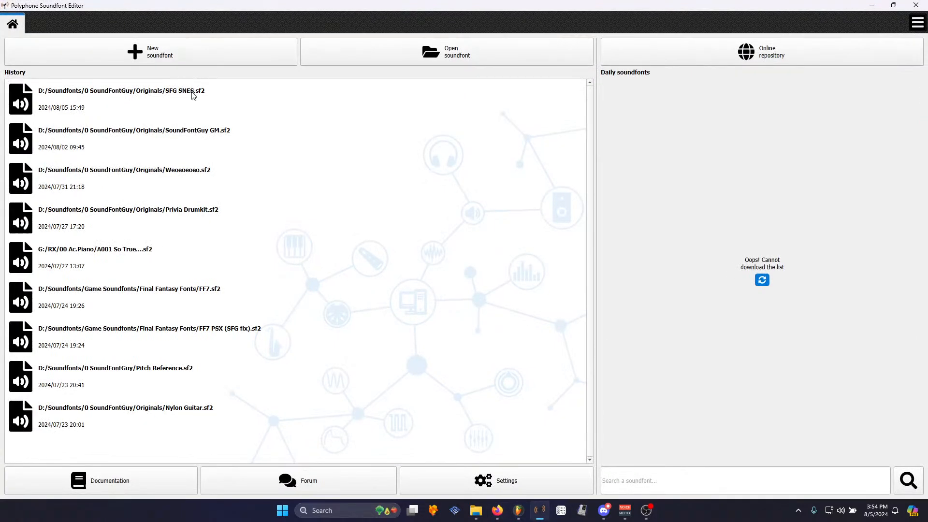
click(193, 92)
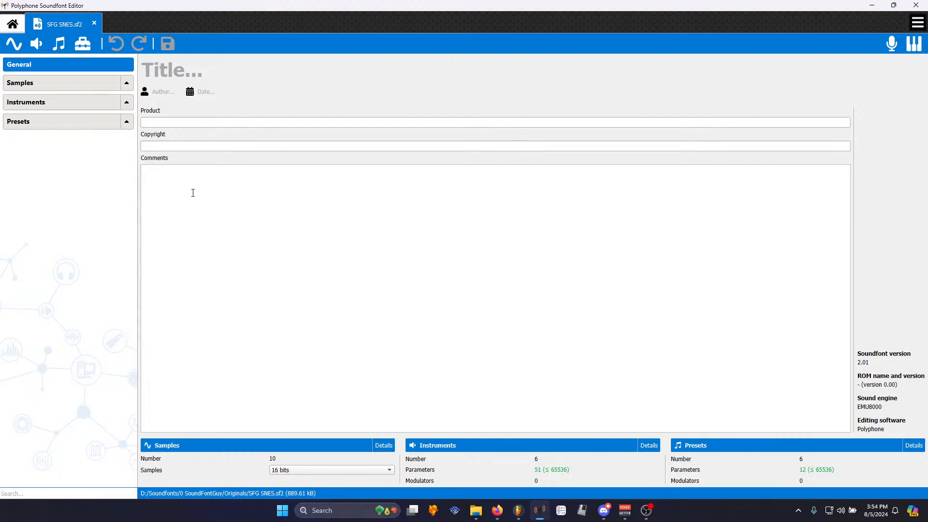
click(126, 122)
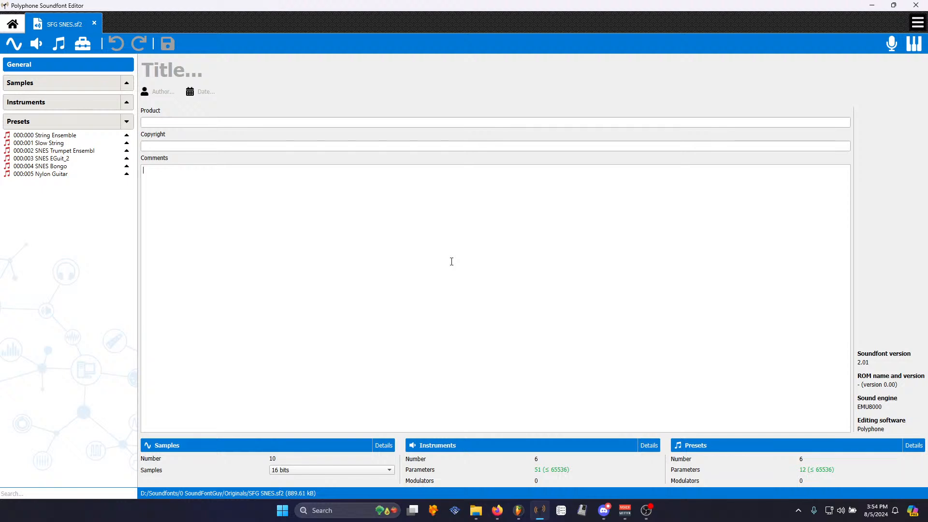
- Enter 'Strings - Versilian Studios - VSCO Community sound library' as the soundfont comments and save
click(495, 513)
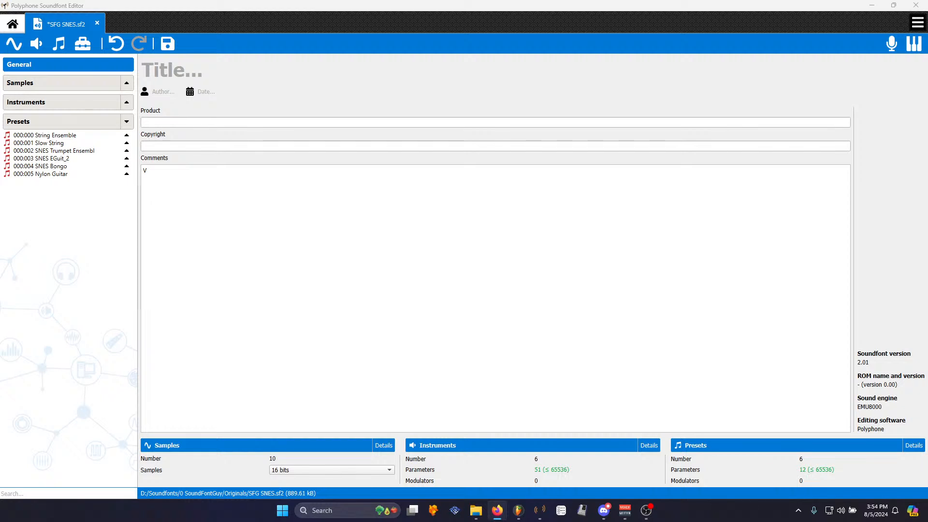
click(284, 206)
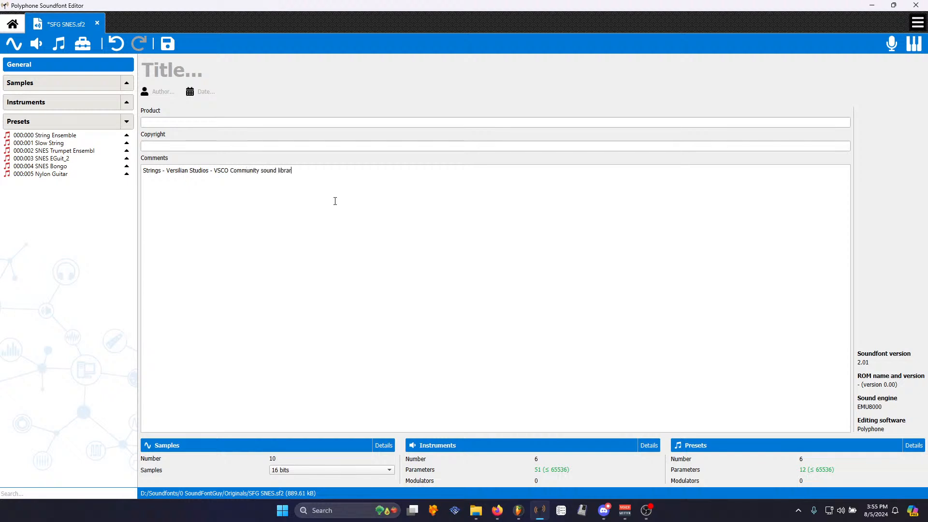
key(ctrl+s)
- Delete the SFG SNES channel from the FL Studio channel rack
click(554, 262)
click(519, 510)
right_click(285, 91)
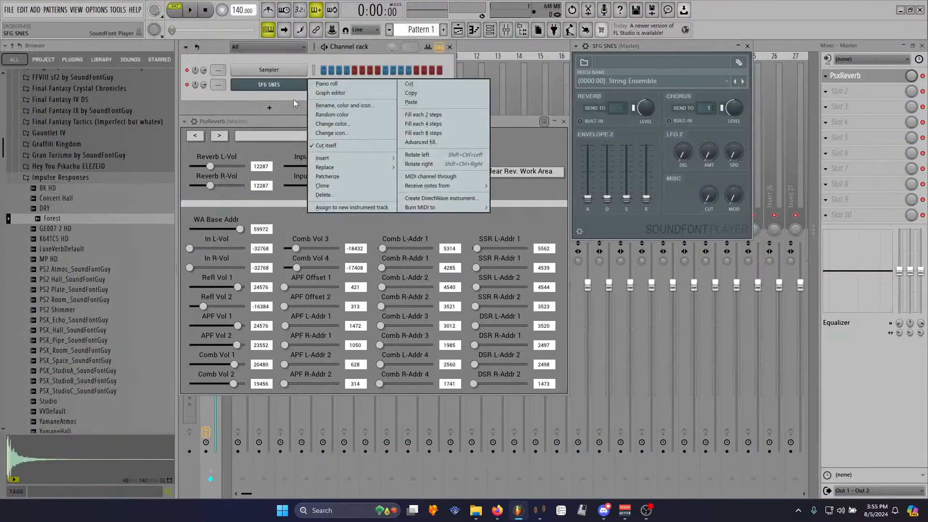
click(334, 194)
click(510, 285)
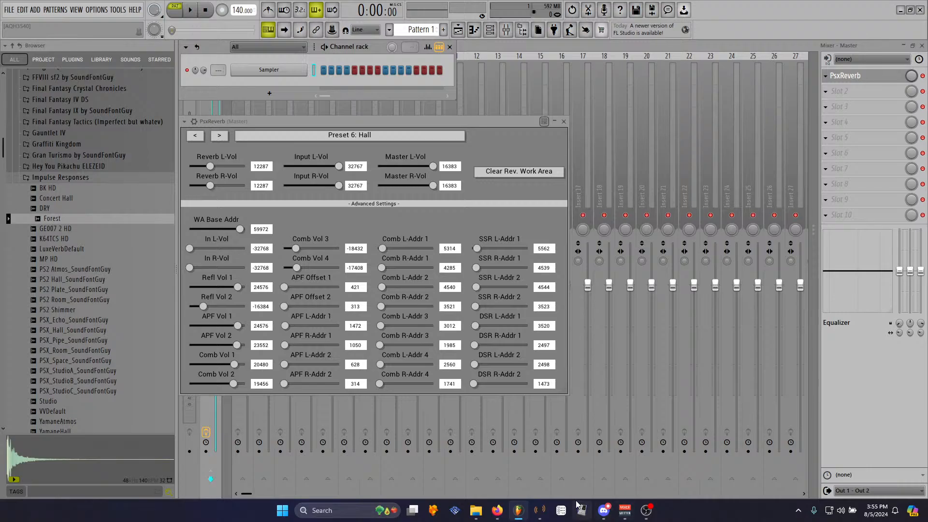
- Save the soundfont as SFG SNES.sf2 in the Originals folder, overwriting the existing file
click(540, 510)
key(ctrl+shift+s)
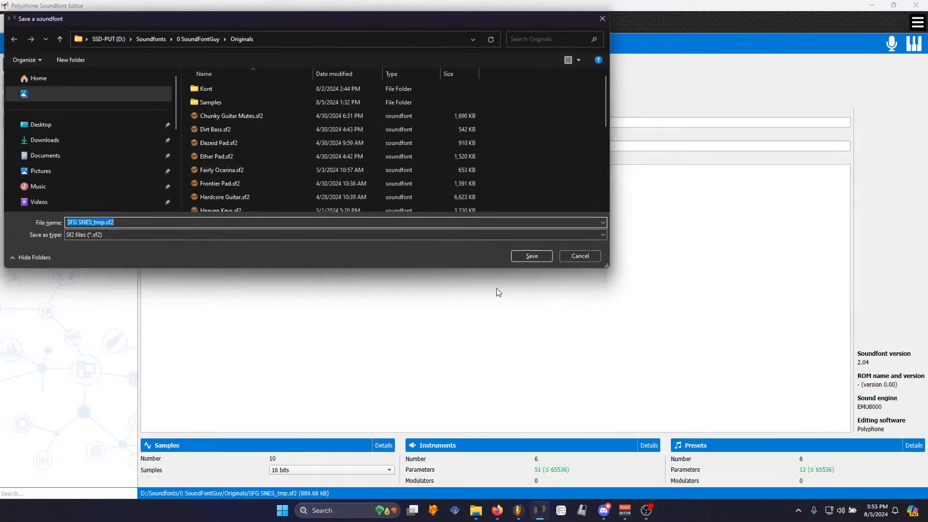
scroll(250, 141, down, 3)
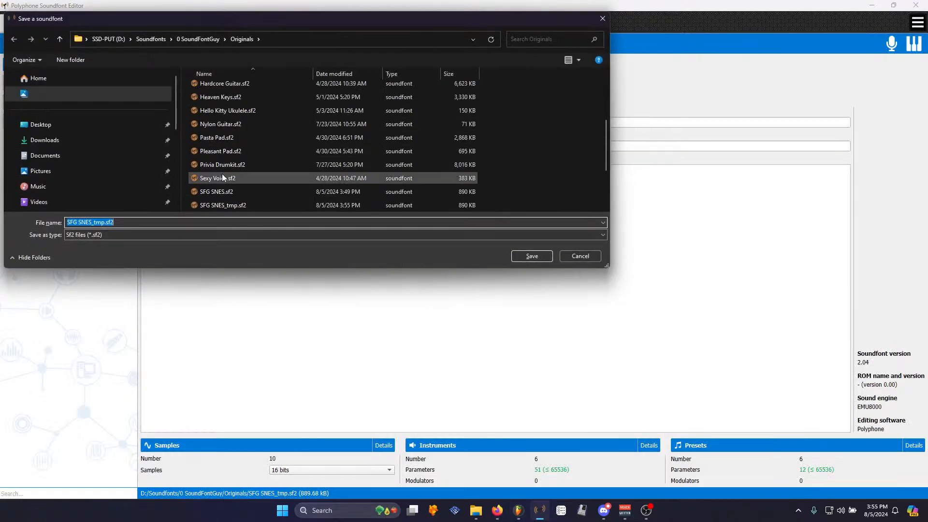
double_click(227, 192)
click(492, 257)
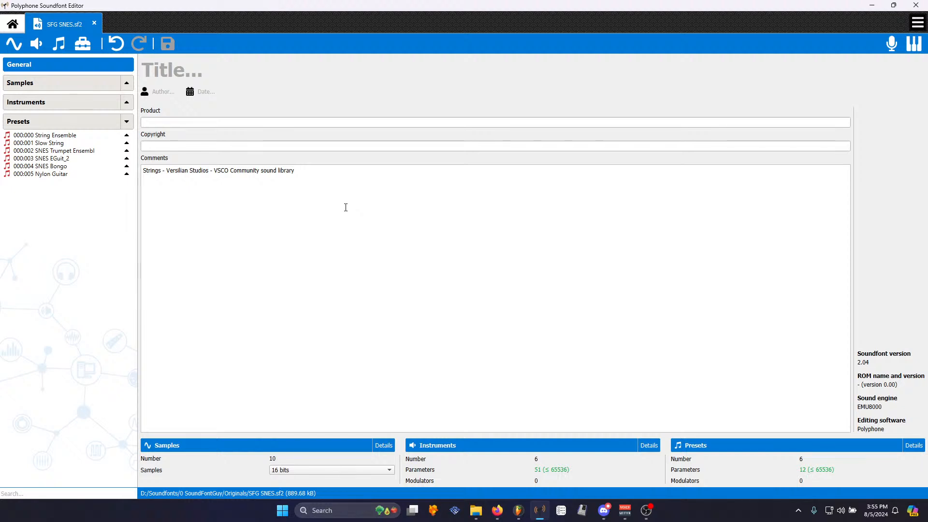
- Insert ', brass' after 'Strings' in the comments and return to FL Studio
text(, brass)
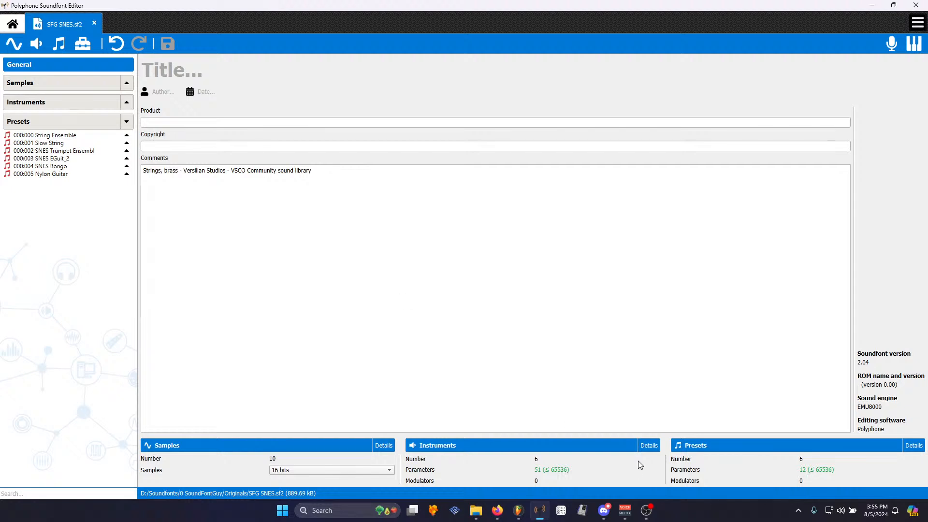
click(604, 510)
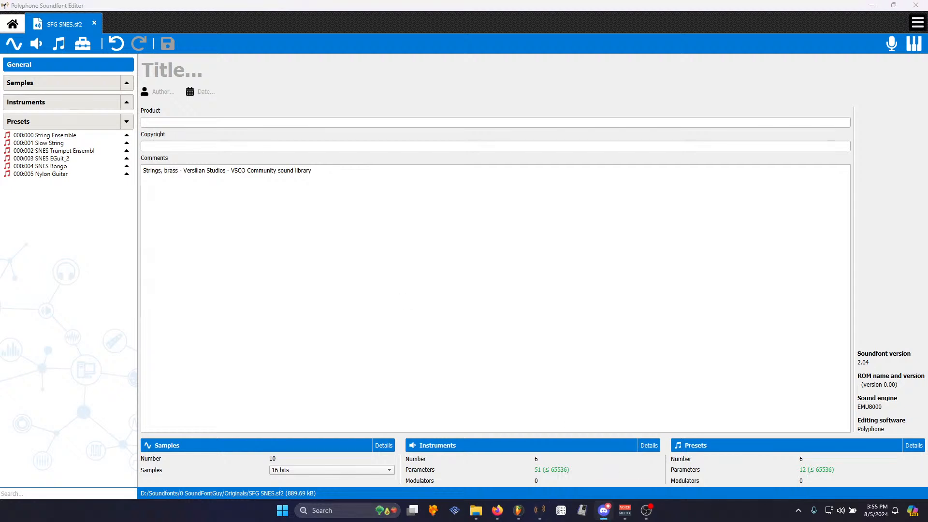
click(344, 242)
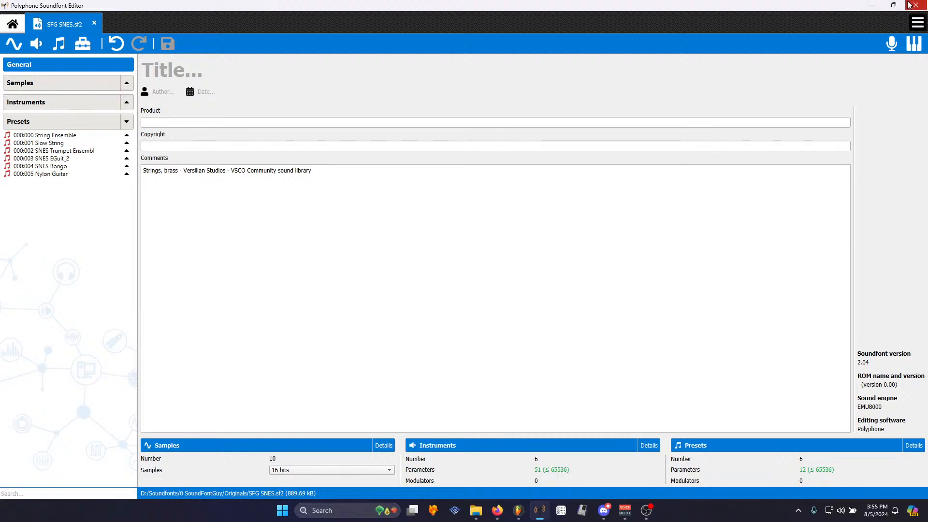
click(498, 510)
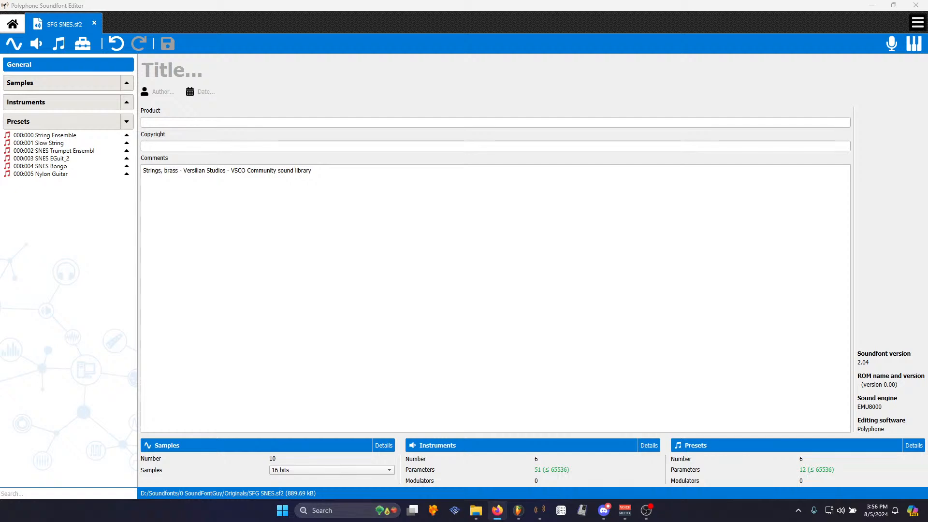
key(alt+Tab)
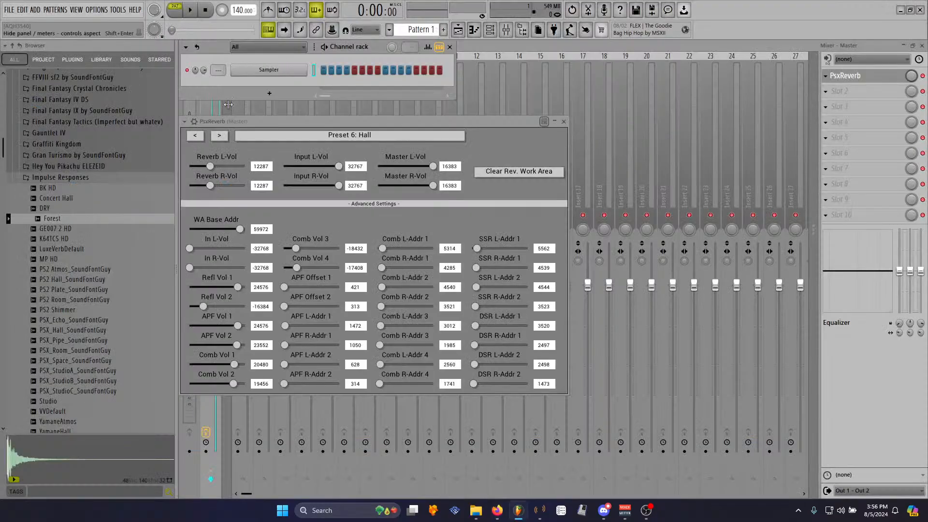
- Load the SFG SNES soundfont from the Originals folder into the channel rack
click(73, 401)
scroll(78, 401, down, 2)
scroll(80, 342, up, 4)
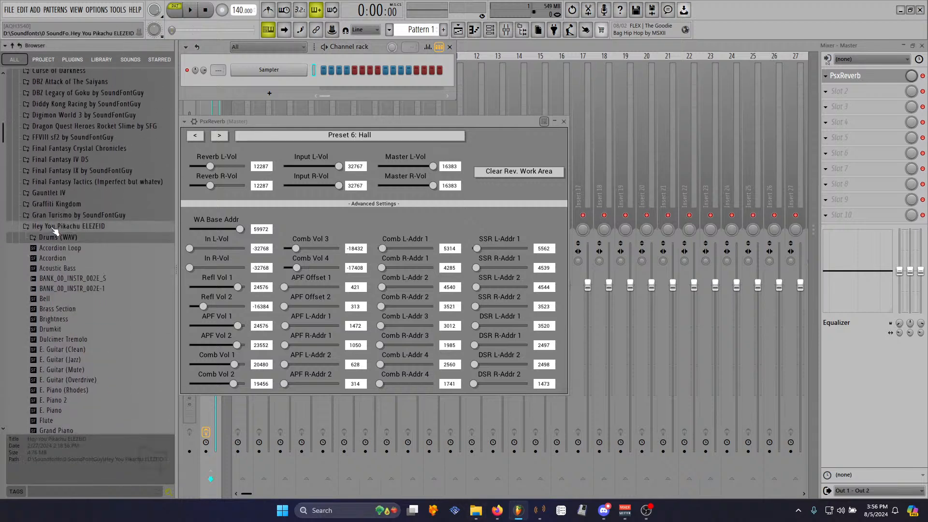
click(64, 239)
scroll(72, 252, down, 4)
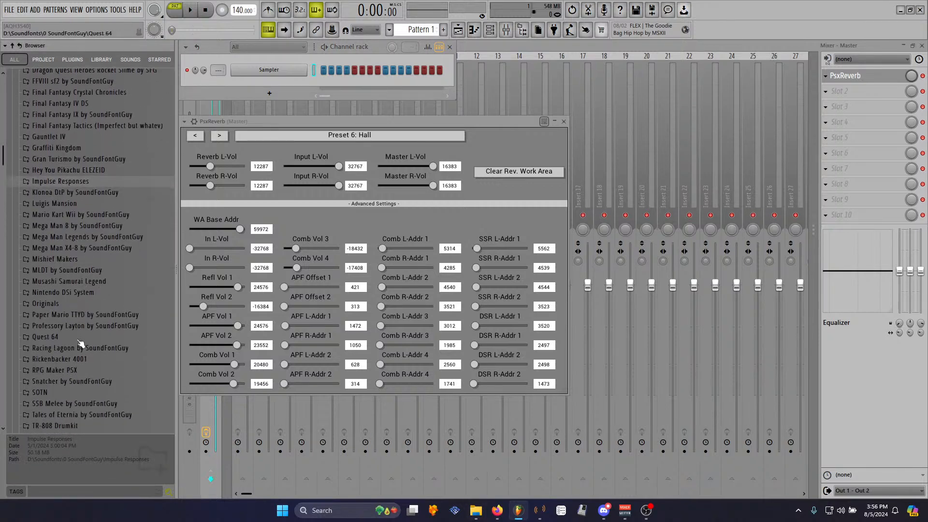
click(83, 296)
scroll(79, 297, down, 5)
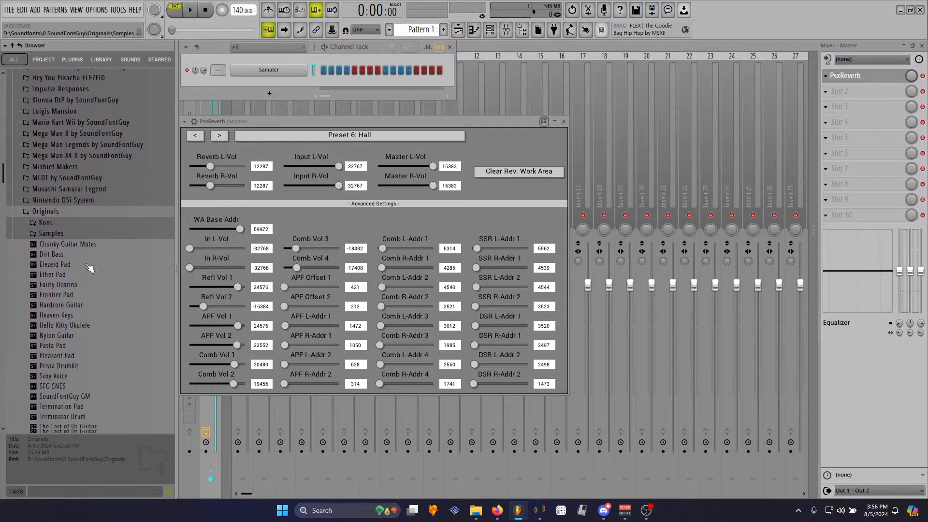
drag(73, 298, 267, 87)
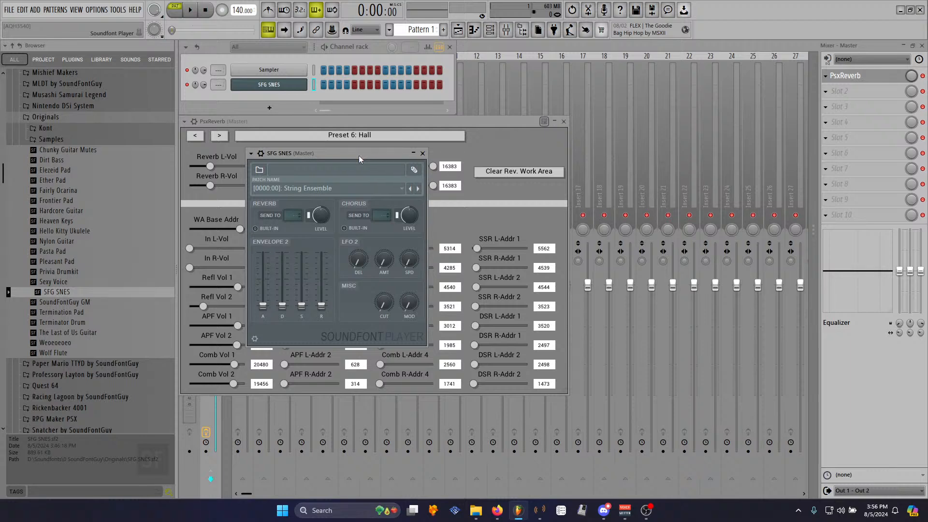
- Audition the SNES Bongo, SNES EGuit_2 and Nylon Guitar patches in the SFG SNES soundfont player
drag(359, 155, 688, 117)
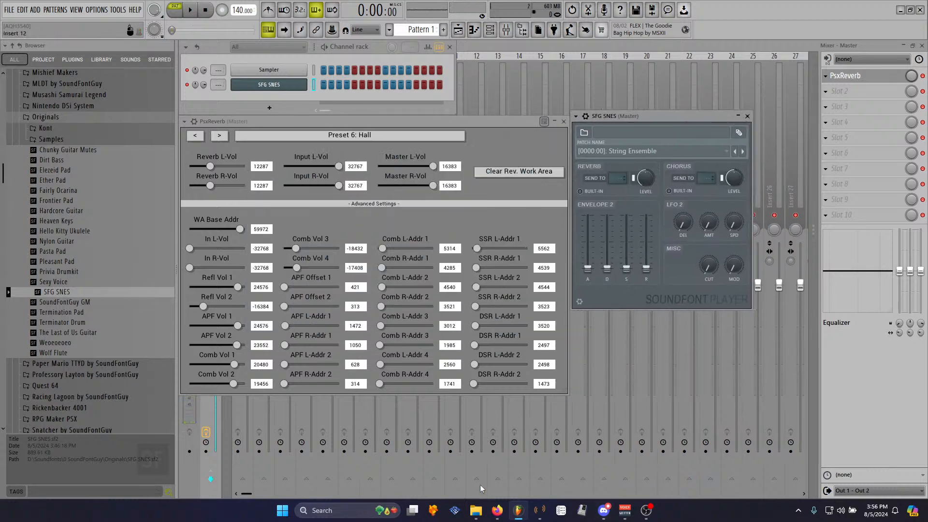
click(498, 511)
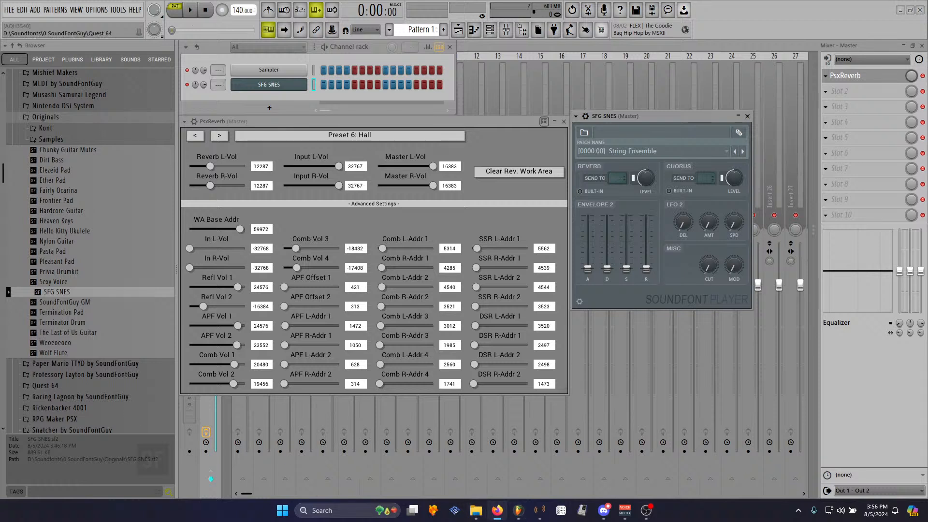
drag(670, 116, 665, 43)
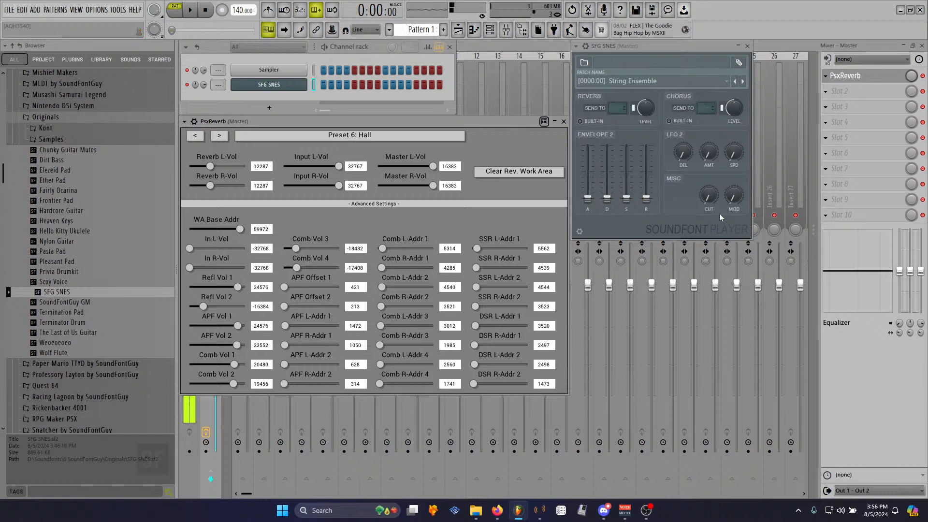
mouse_move(752, 239)
mouse_down()
mouse_move(760, 271)
mouse_move(751, 243)
mouse_up()
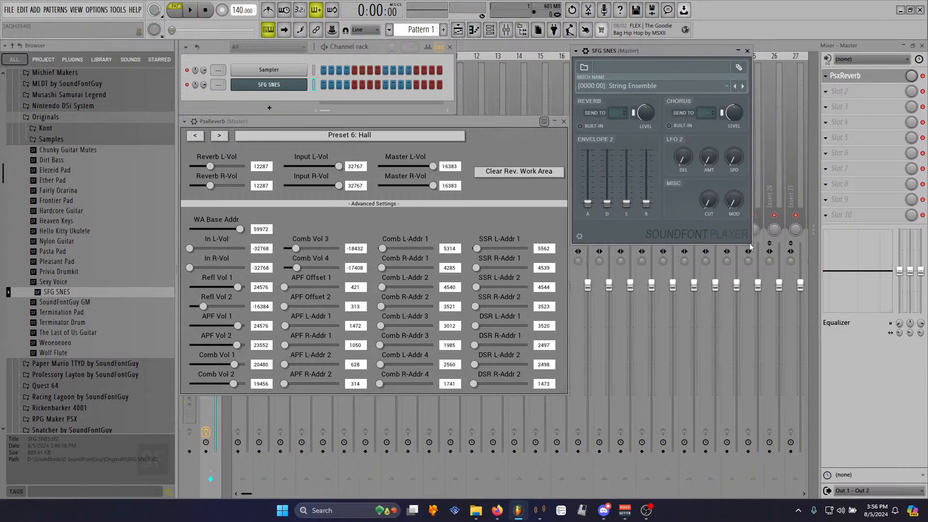
mouse_move(492, 121)
mouse_down()
mouse_move(491, 131)
mouse_move(490, 121)
mouse_up()
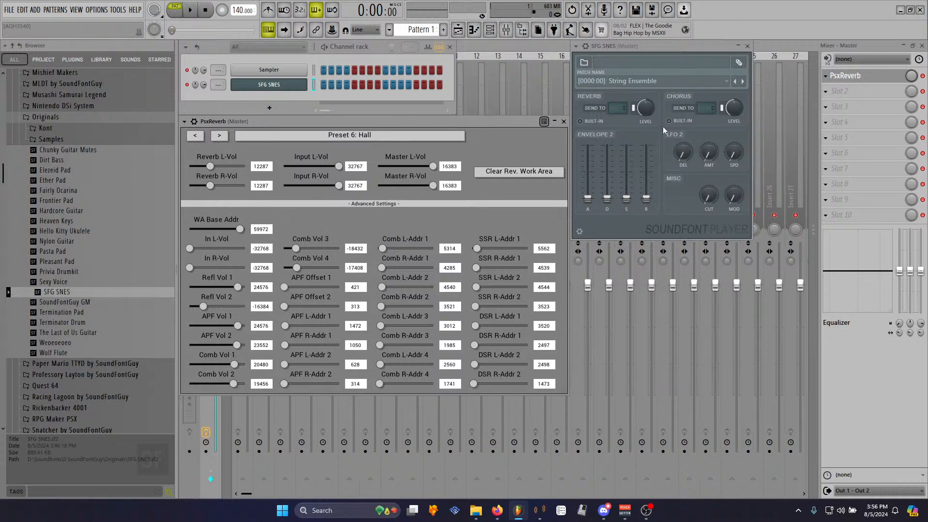
click(631, 81)
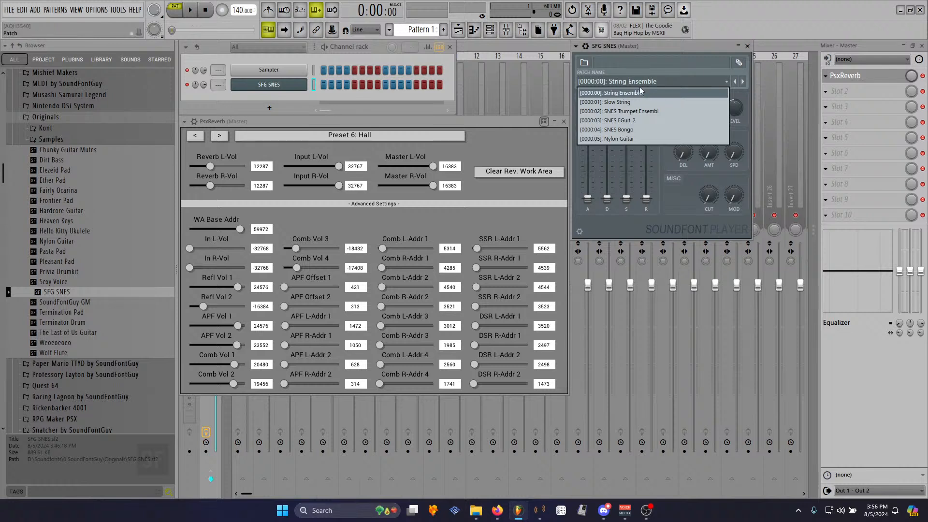
click(629, 129)
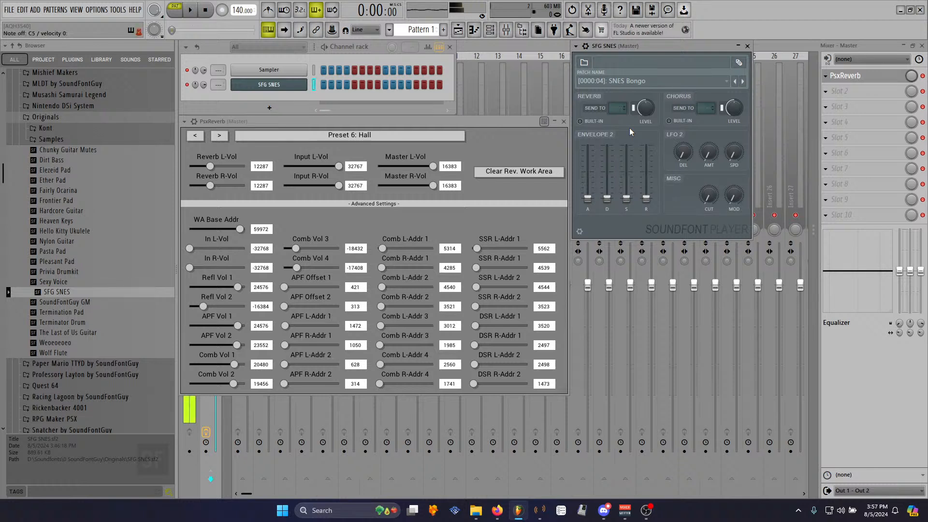
click(625, 82)
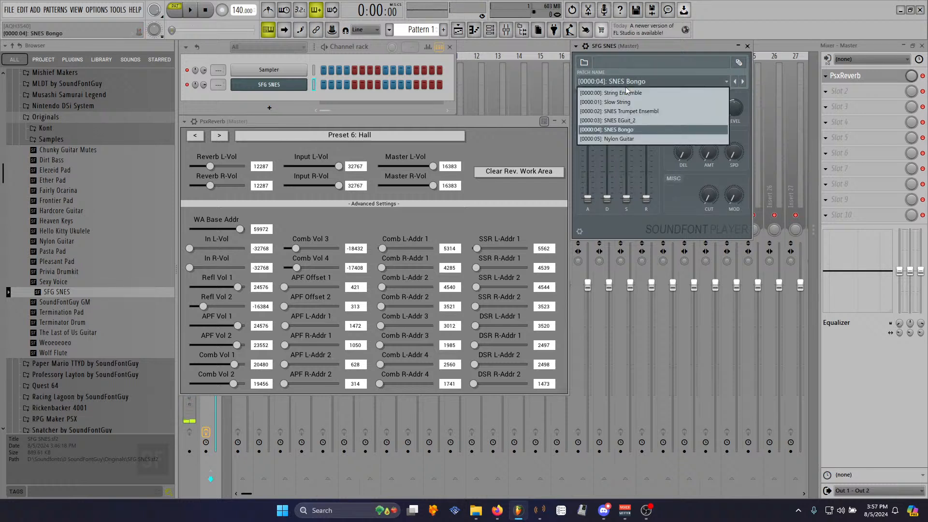
click(629, 120)
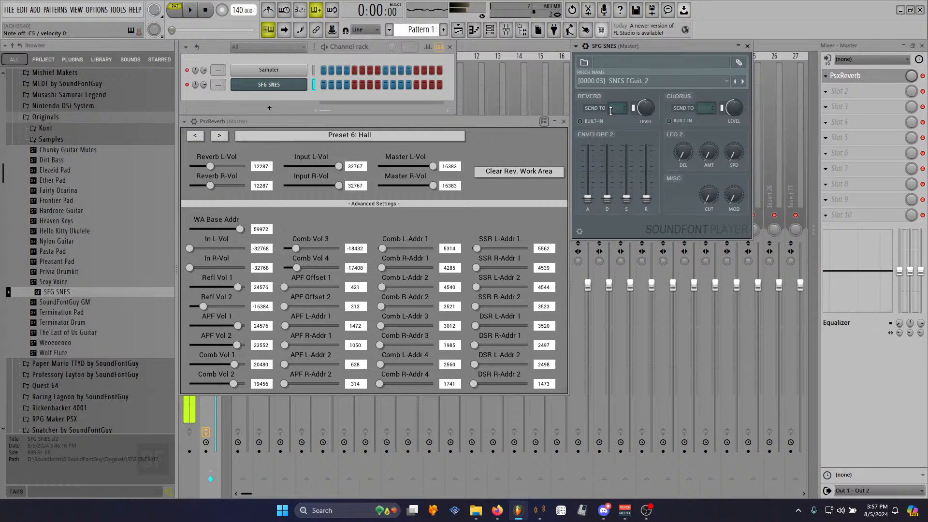
click(628, 81)
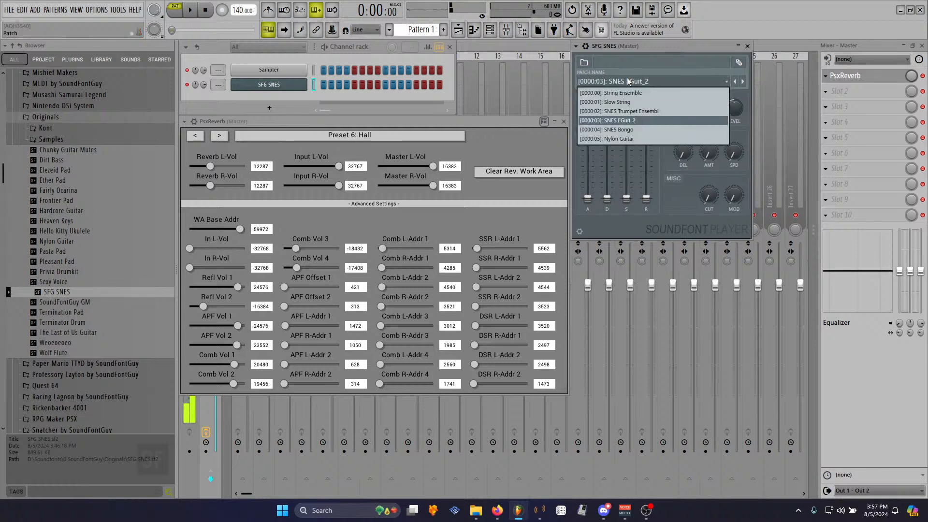
click(634, 138)
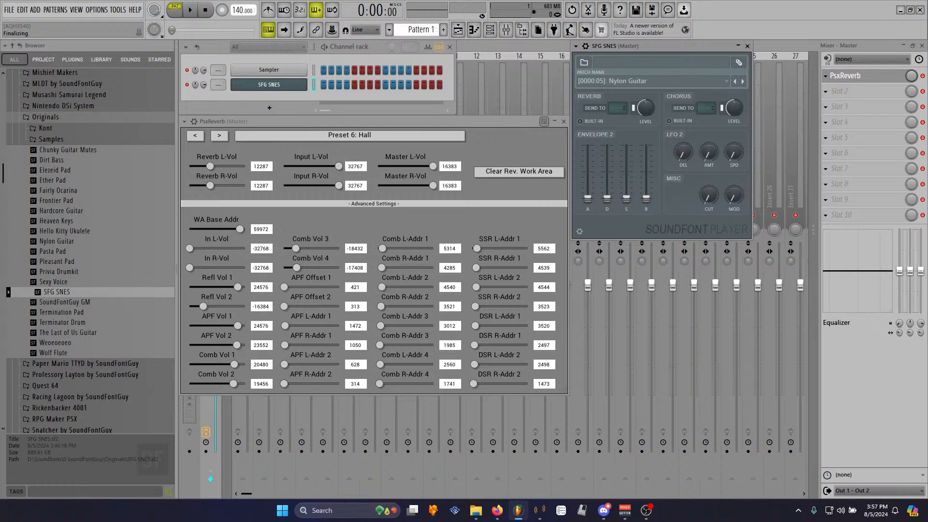
- Load the Frontier Pad soundfont into a new channel and step through its patches
key(alt+Tab)
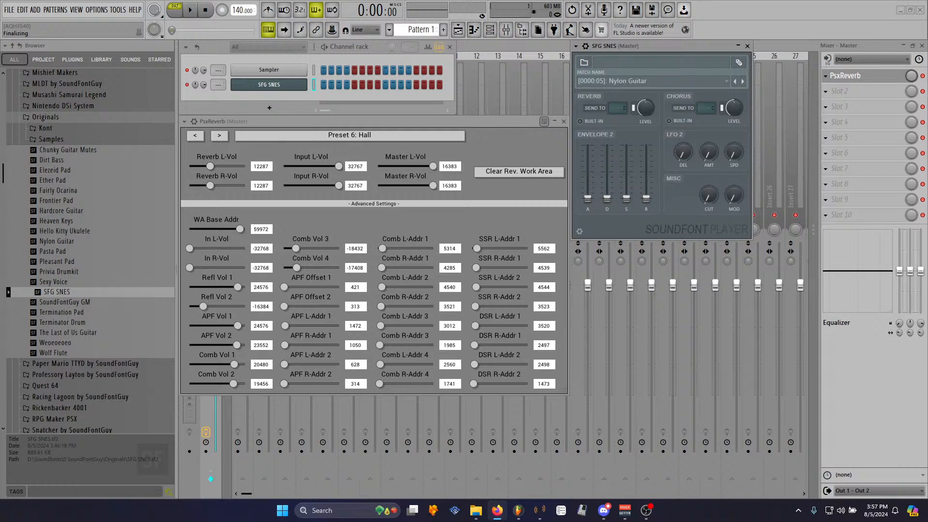
click(289, 122)
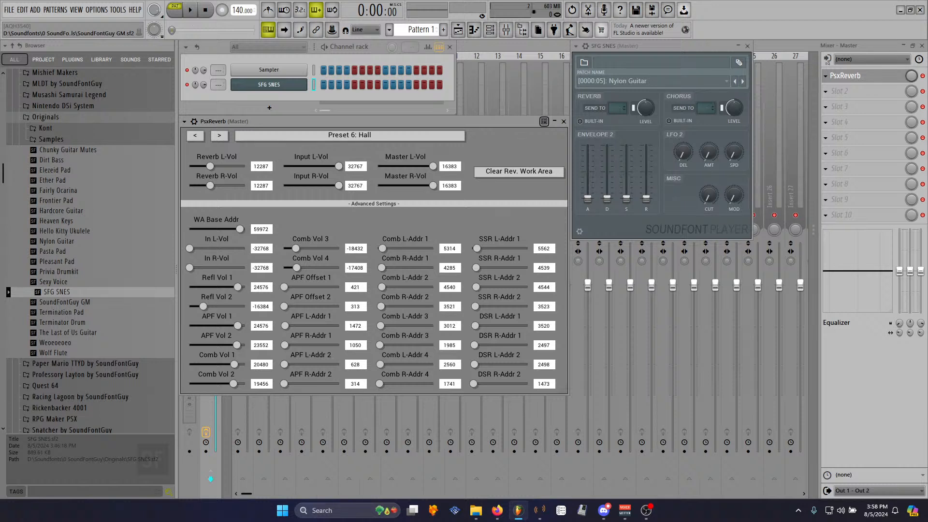
click(497, 511)
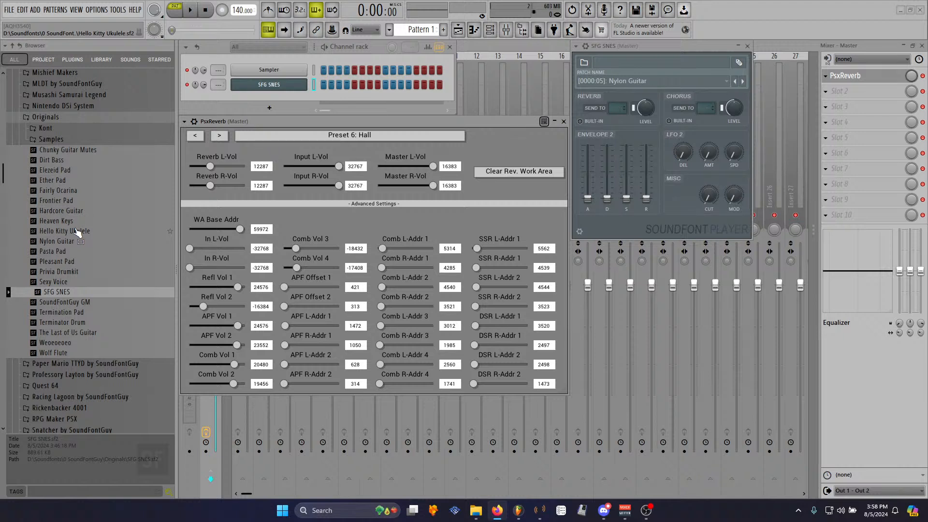
drag(68, 203, 267, 95)
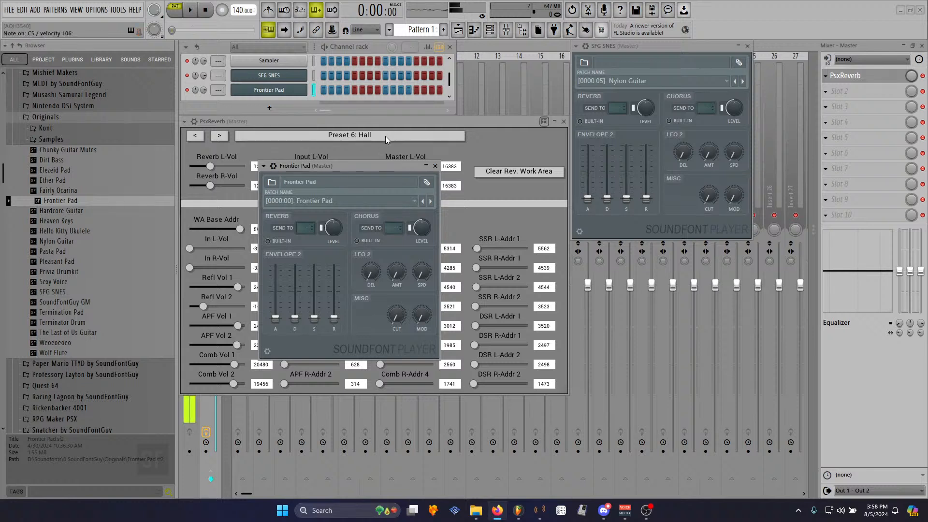
click(431, 201)
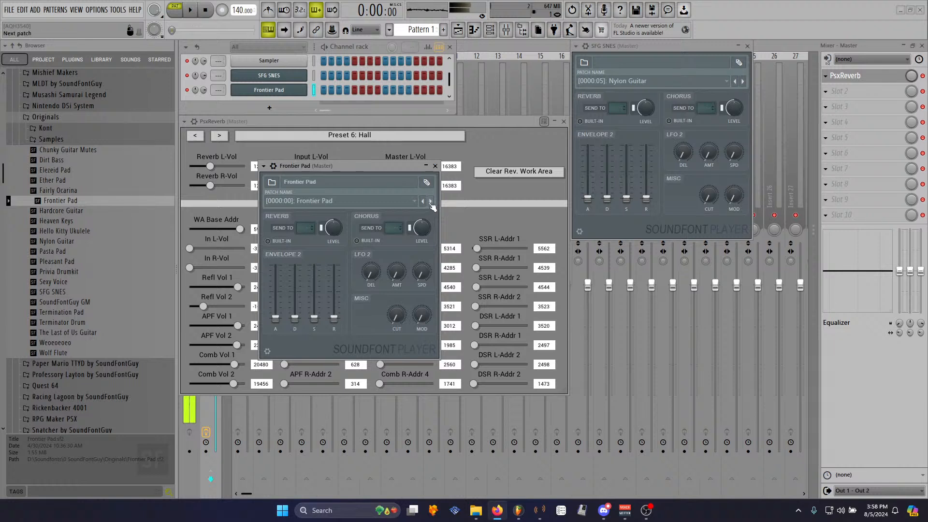
click(424, 202)
- Replace the Frontier Pad channel with the Fairly Ocarina soundfont
drag(59, 191, 287, 94)
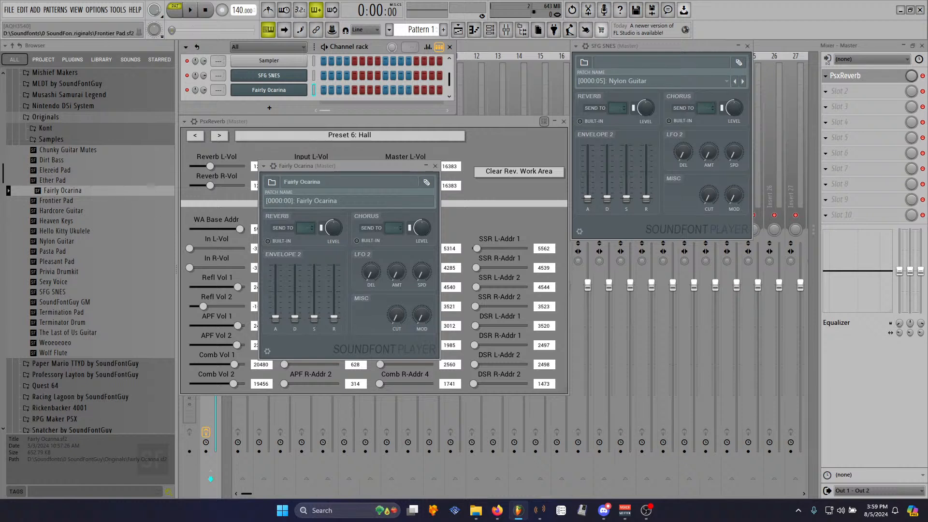
click(497, 510)
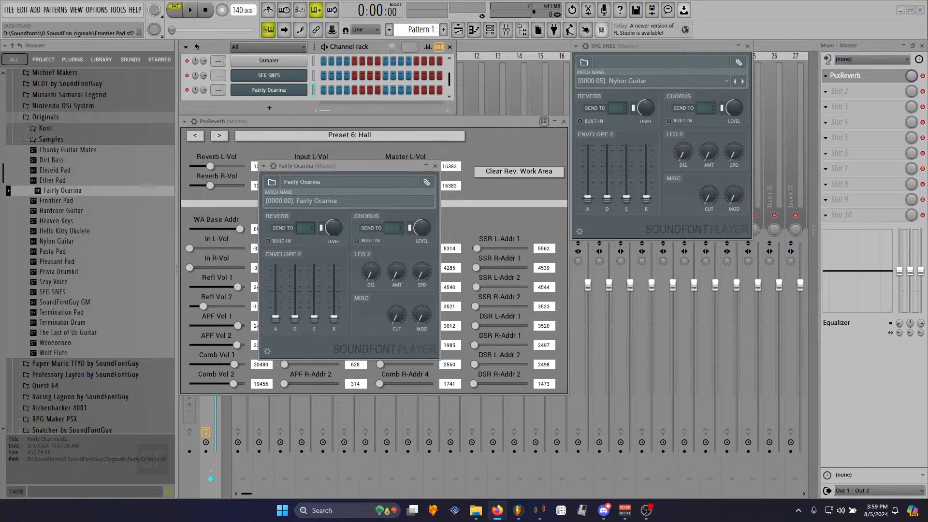
- Open the Organic folder under Originals' Samples and preview the Pan Flute B sample
click(59, 141)
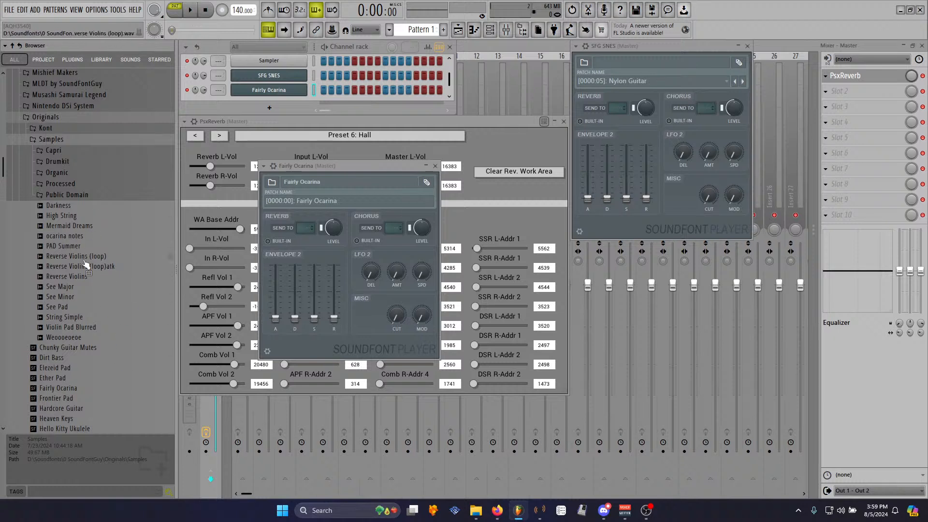
click(67, 174)
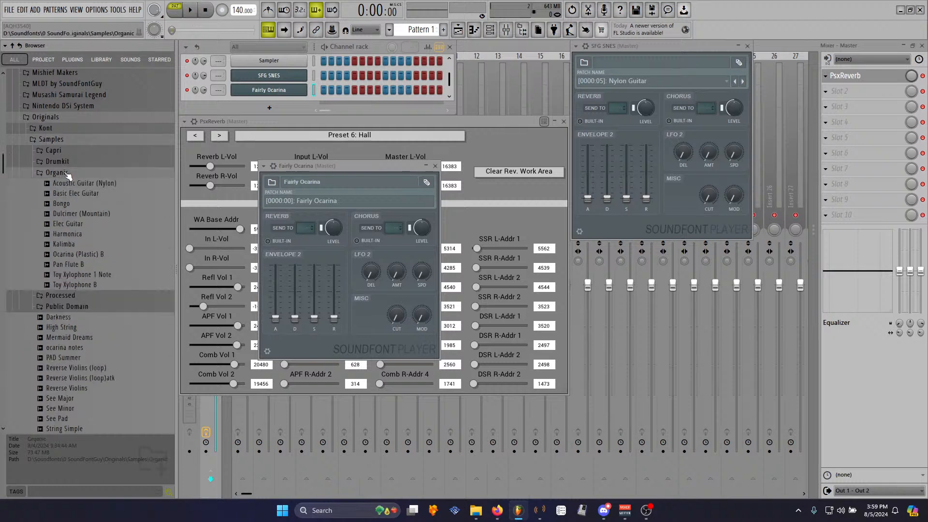
click(83, 265)
click(84, 266)
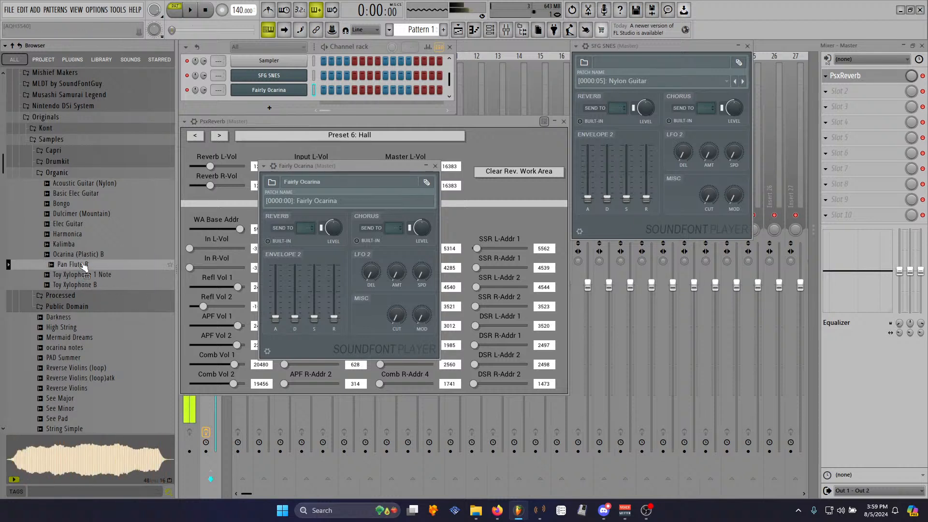
- Start a new project without saving changes to the current one
click(9, 10)
click(19, 19)
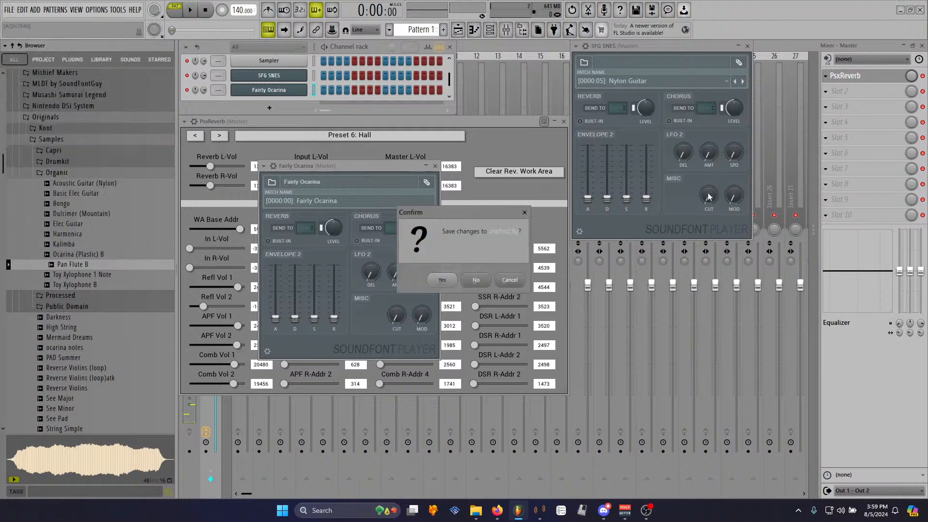
click(479, 285)
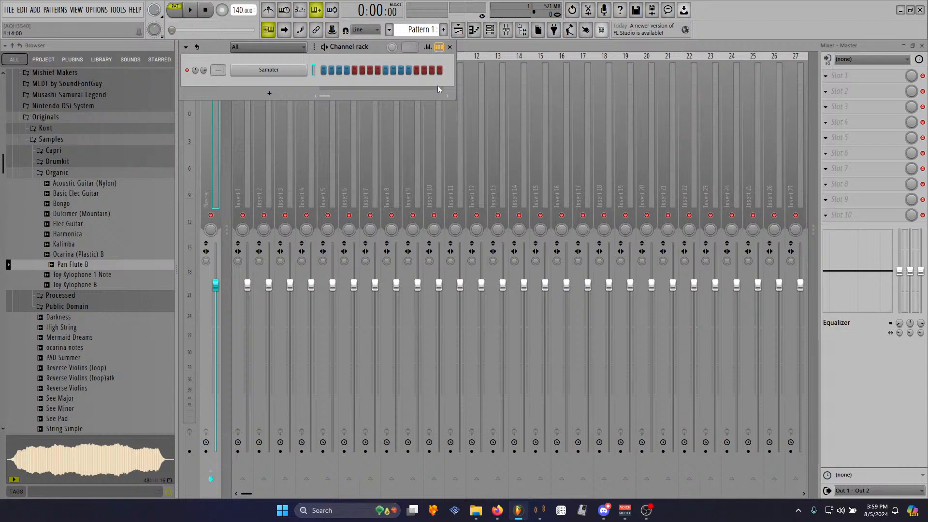
- Load the Pan Flute B sample into an Edison instance on the master mixer's first slot
drag(455, 99, 765, 100)
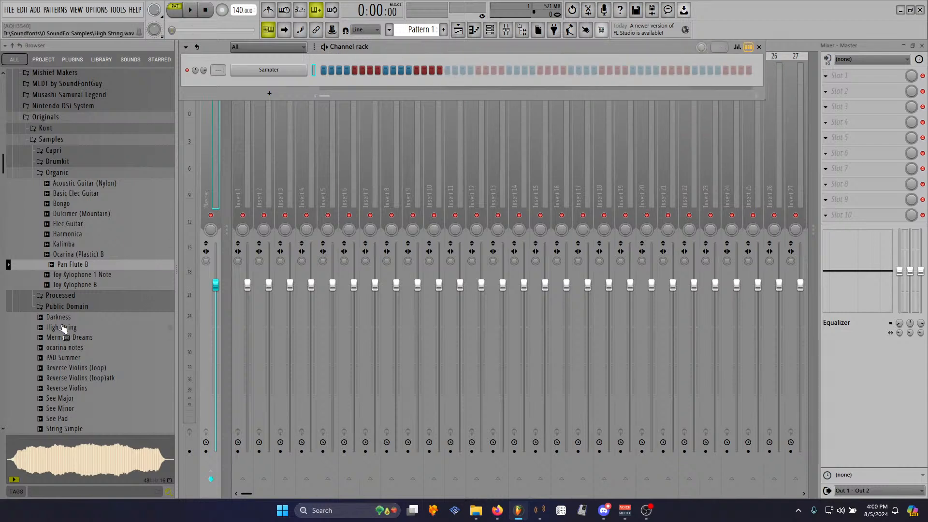
click(89, 269)
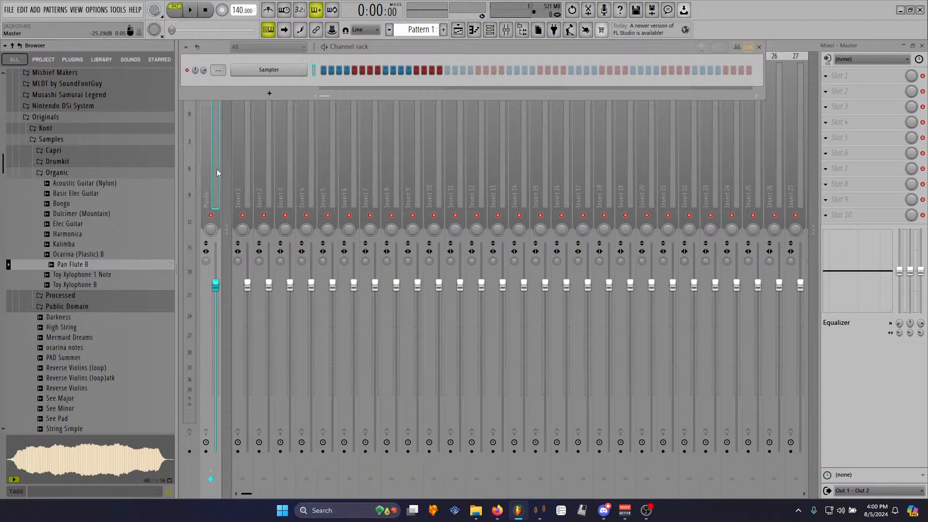
click(839, 76)
click(684, 70)
drag(57, 265, 343, 237)
drag(289, 121, 288, 46)
drag(540, 289, 564, 324)
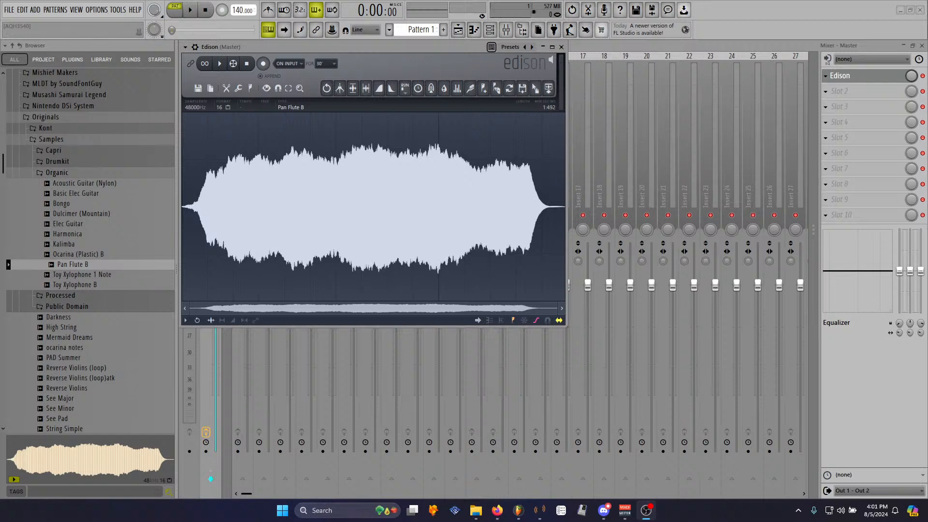
- Play the Pan Flute B sample and delete a short section at its start
click(221, 65)
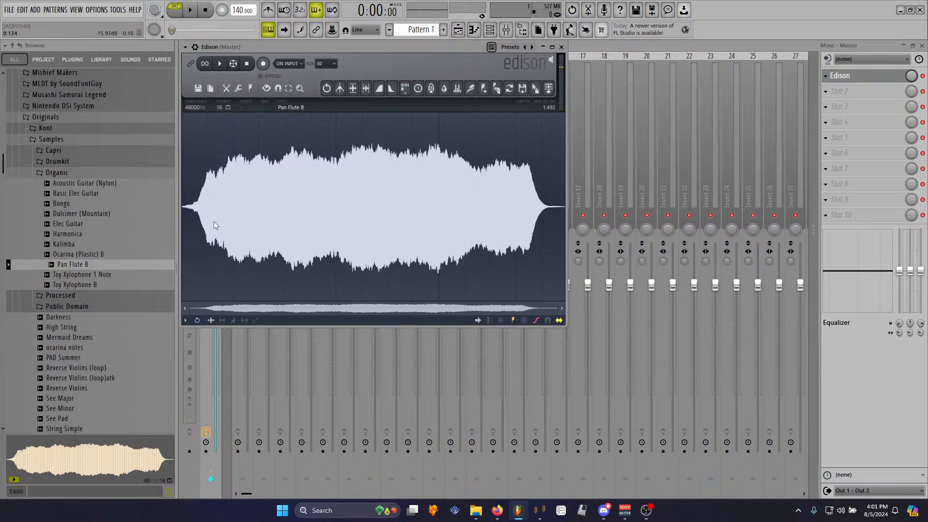
click(220, 63)
drag(198, 205, 167, 212)
key(Delete)
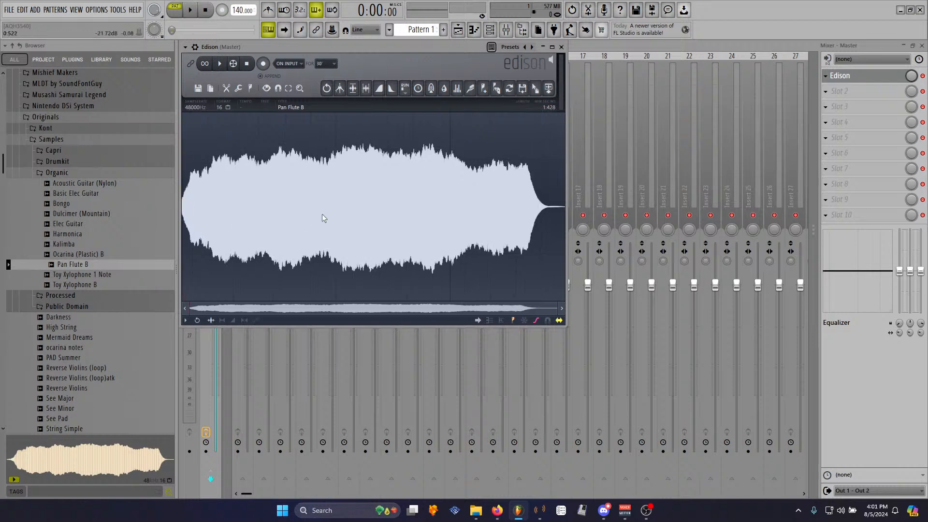
- Play the sample again and trim a further short section from its start
right_click(312, 226)
mouse_move(312, 225)
click(364, 357)
key(space)
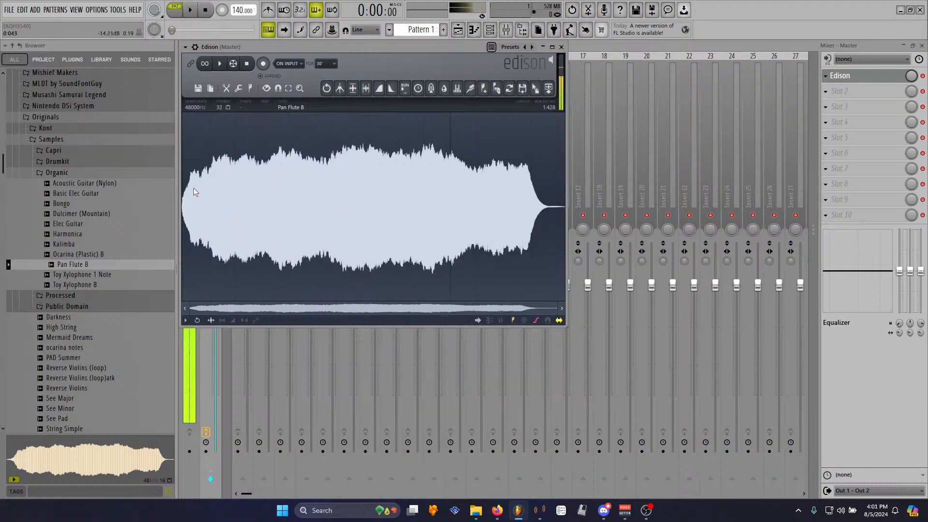
drag(195, 192, 135, 218)
key(Delete)
- Apply a fade-in to the Pan Flute B sample and play it back
right_click(292, 231)
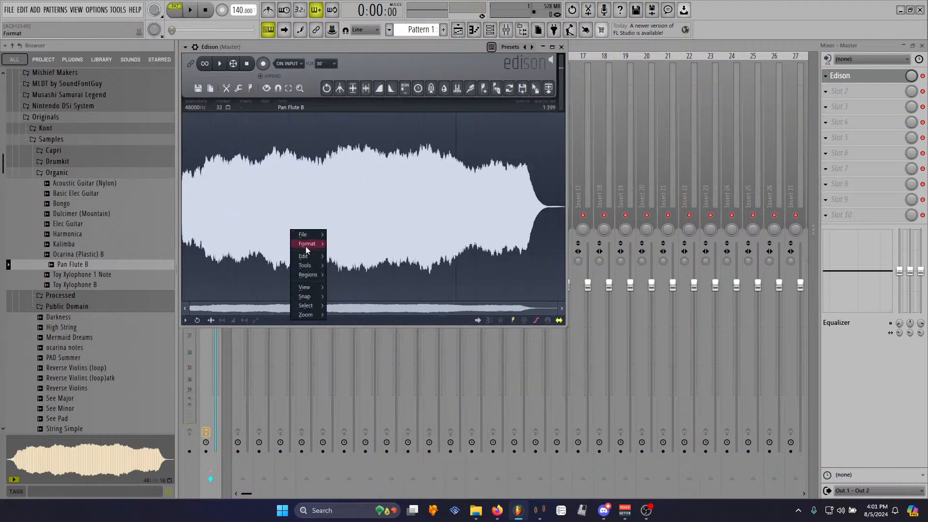
mouse_move(311, 264)
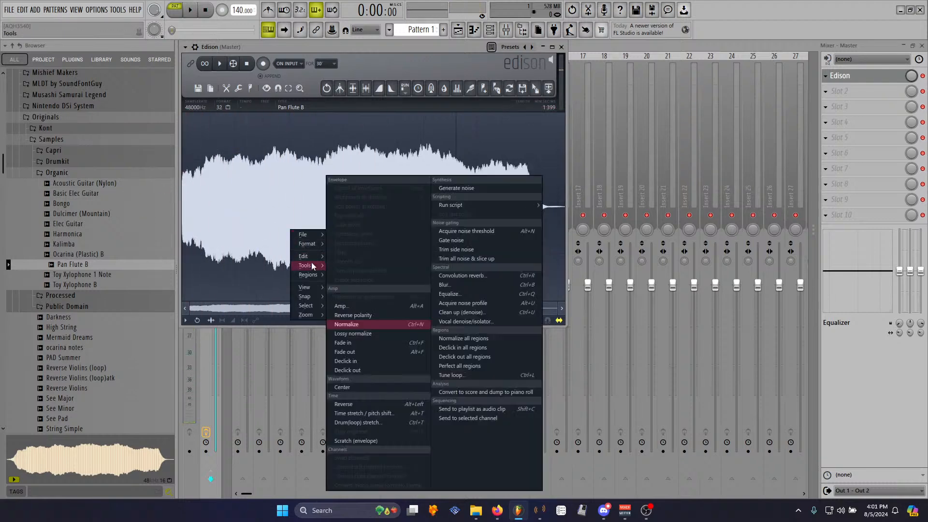
click(359, 351)
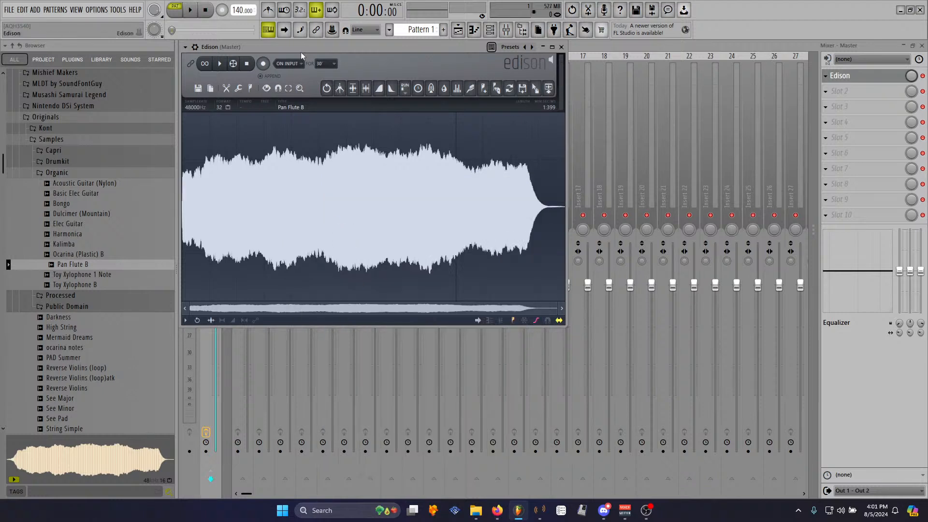
key(space)
key(space)
key(space)
- Select the sample's sustained middle and run Loop tuner on it with a lower blur order and snap, then accept
drag(209, 184, 516, 201)
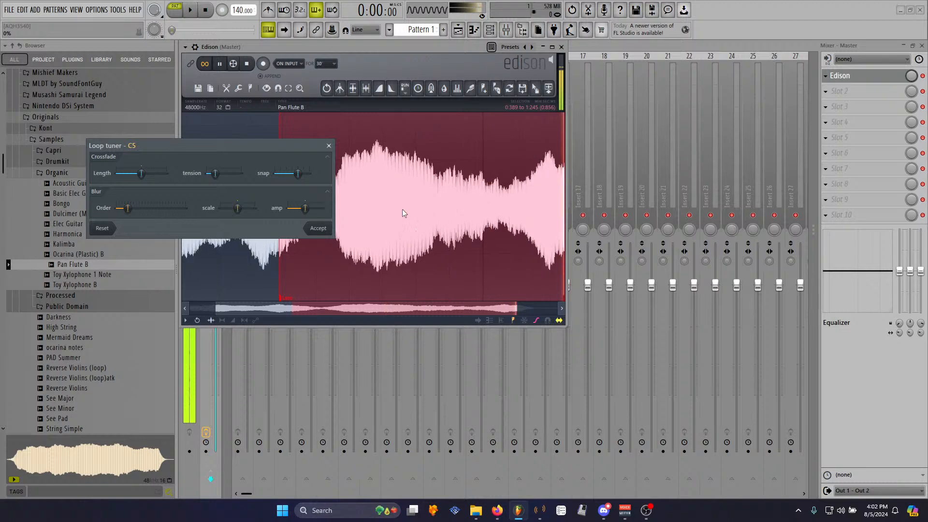
mouse_move(129, 209)
mouse_down()
mouse_move(120, 208)
mouse_move(148, 211)
mouse_move(116, 208)
mouse_up()
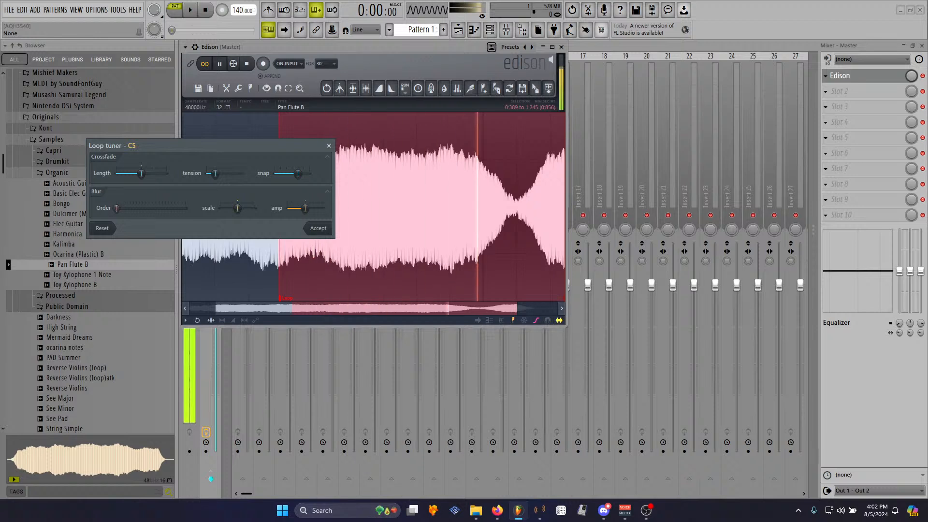
drag(298, 174, 275, 174)
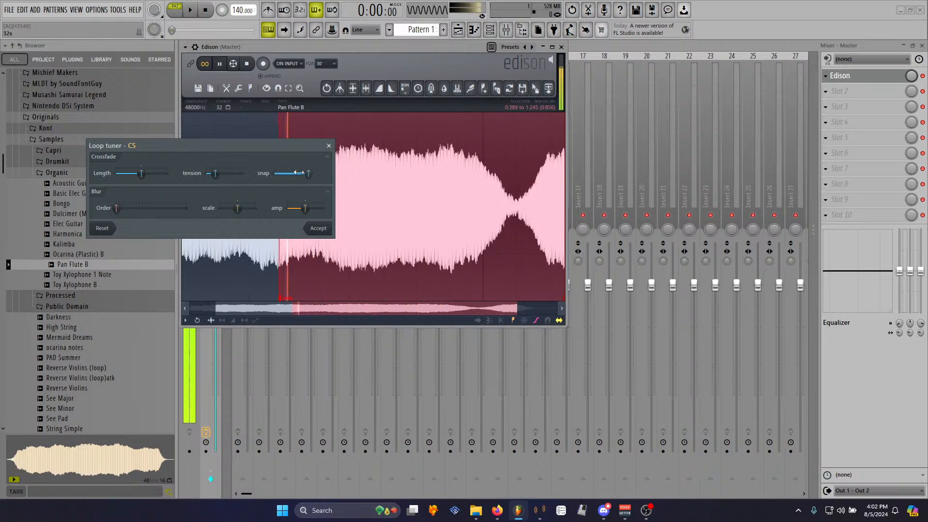
click(318, 228)
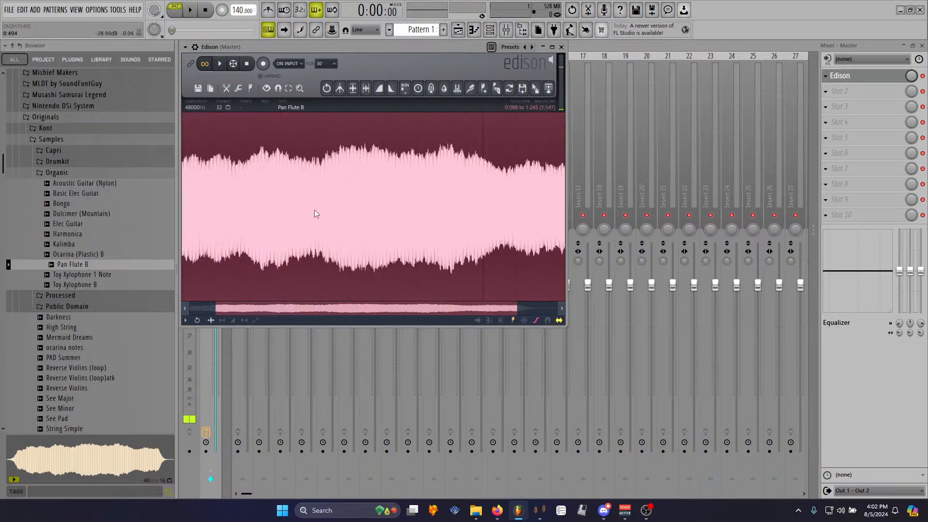
- Trim the sample down to a short selection of about 0.16 seconds near its start
scroll(235, 196, down, 2)
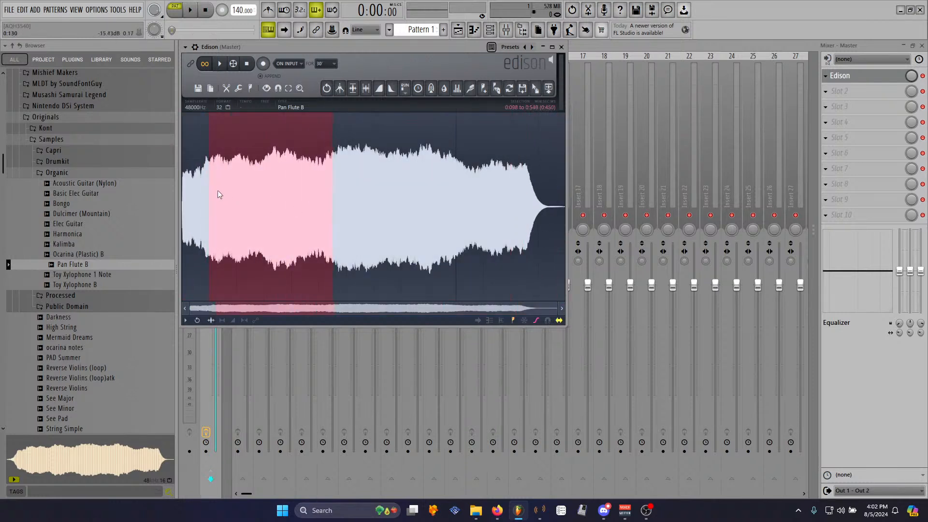
drag(332, 188, 256, 180)
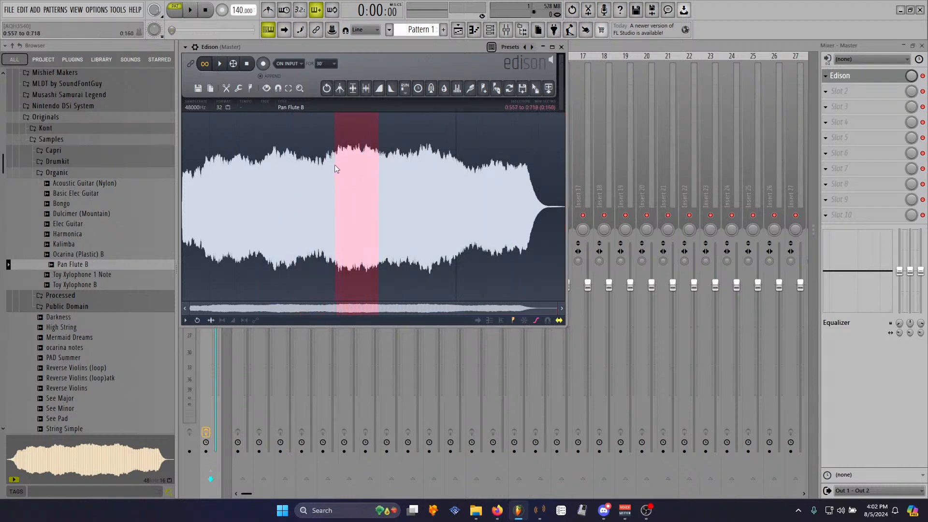
key(ctrl+Delete)
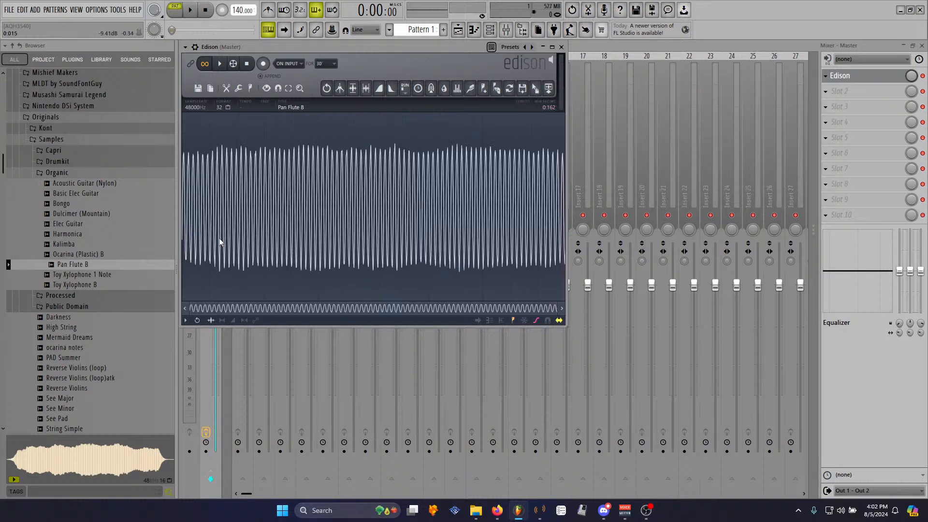
- Try to place a loop marker at a zero crossing near the start of the zoomed-in waveform
scroll(278, 219, up, 5)
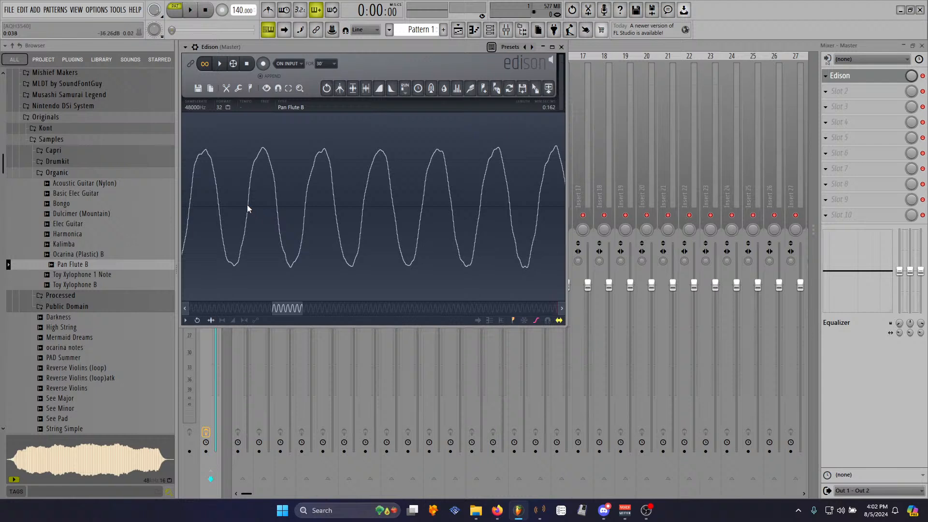
drag(361, 208, 304, 208)
right_click(305, 208)
mouse_move(326, 249)
click(367, 268)
scroll(251, 225, up, 5)
click(250, 225)
scroll(377, 234, down, 3)
scroll(474, 246, up, 7)
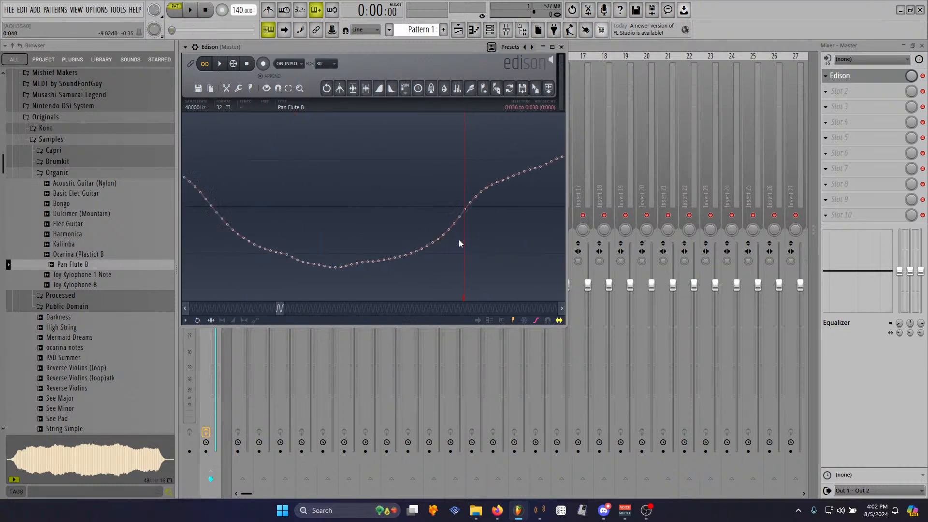
scroll(459, 239, down, 3)
key(space)
key(space)
click(389, 231)
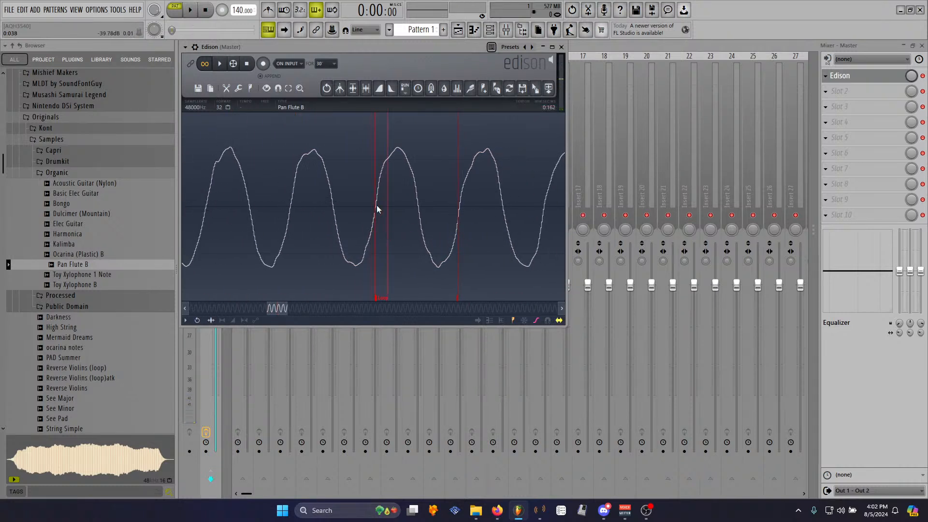
key(space)
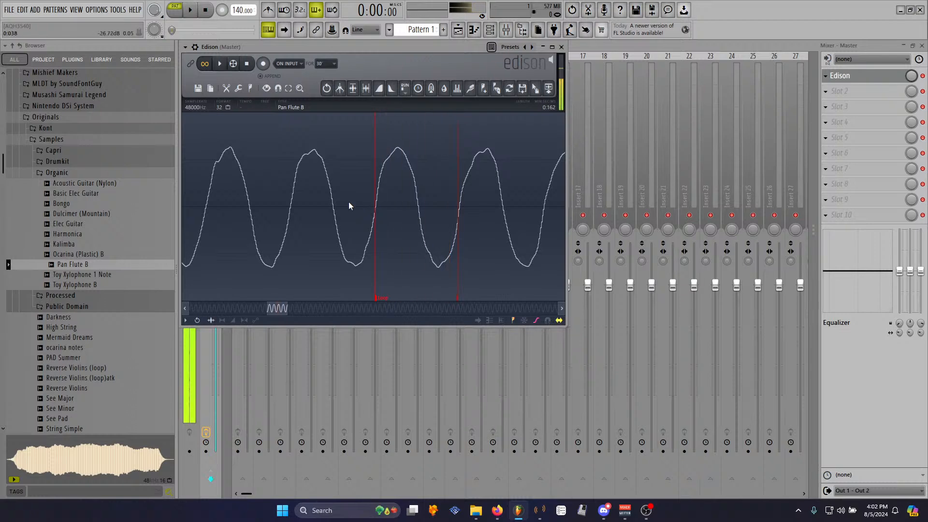
scroll(300, 240, down, 5)
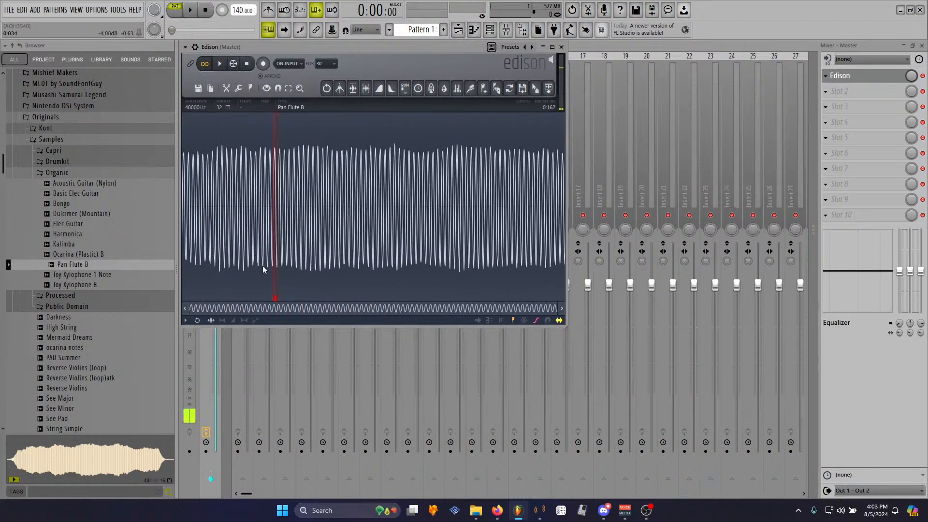
right_click(274, 300)
click(305, 265)
right_click(275, 302)
click(292, 309)
scroll(521, 238, up, 8)
scroll(469, 235, down, 3)
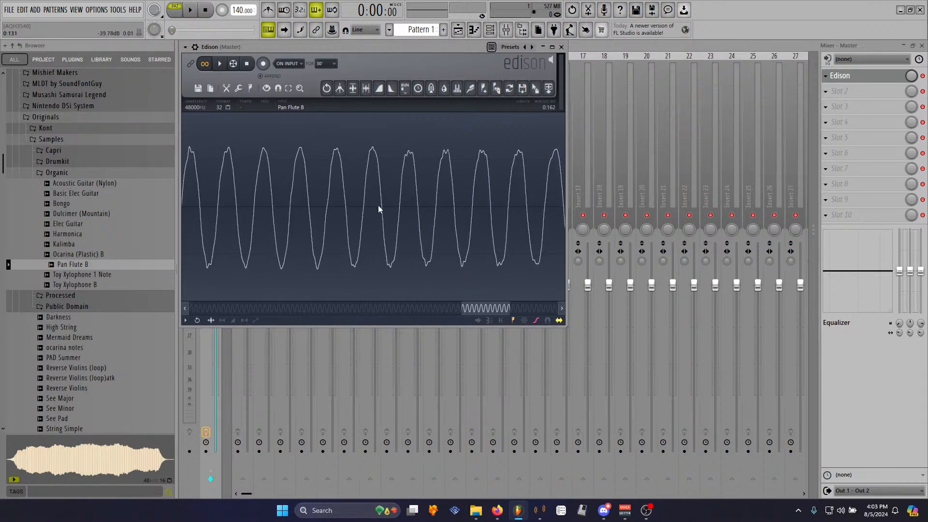
- Select a span of waveform cycles and set it as the sample's loop region
drag(400, 212, 444, 216)
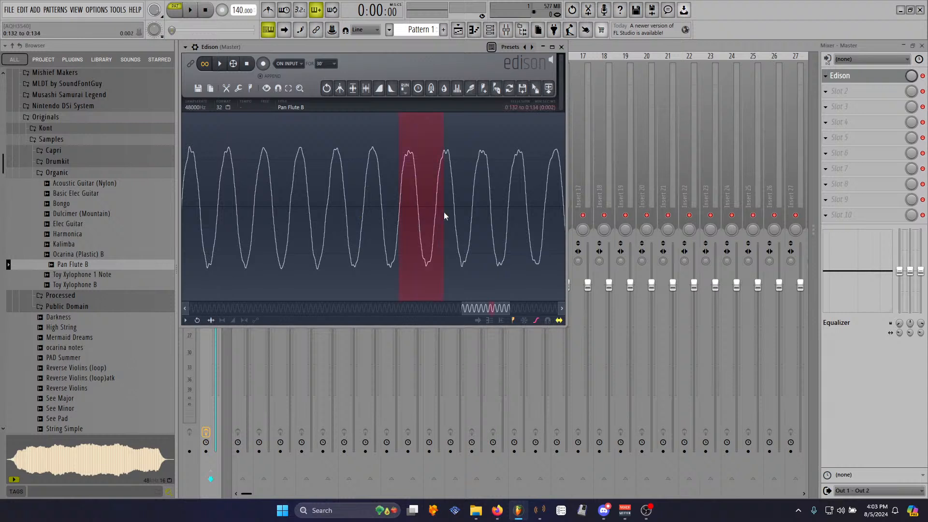
right_click(422, 212)
click(475, 280)
scroll(416, 224, up, 3)
scroll(415, 228, up, 2)
click(288, 208)
scroll(289, 199, up, 4)
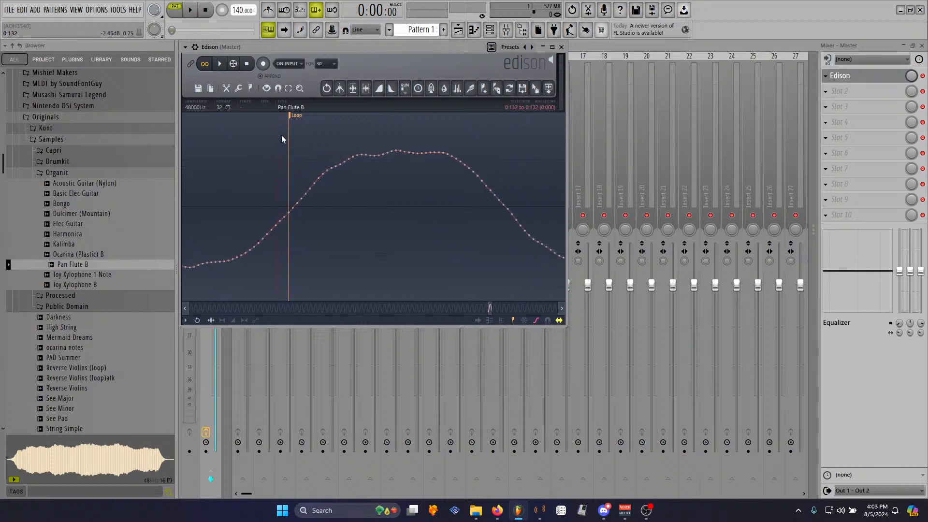
scroll(393, 246, down, 3)
scroll(442, 222, down, 2)
scroll(443, 222, up, 4)
- Move the loop region's start and end markers to line up with waveform cycles, auditioning the loop
mouse_move(413, 118)
mouse_down()
mouse_move(428, 119)
mouse_move(420, 134)
mouse_up()
scroll(393, 215, down, 4)
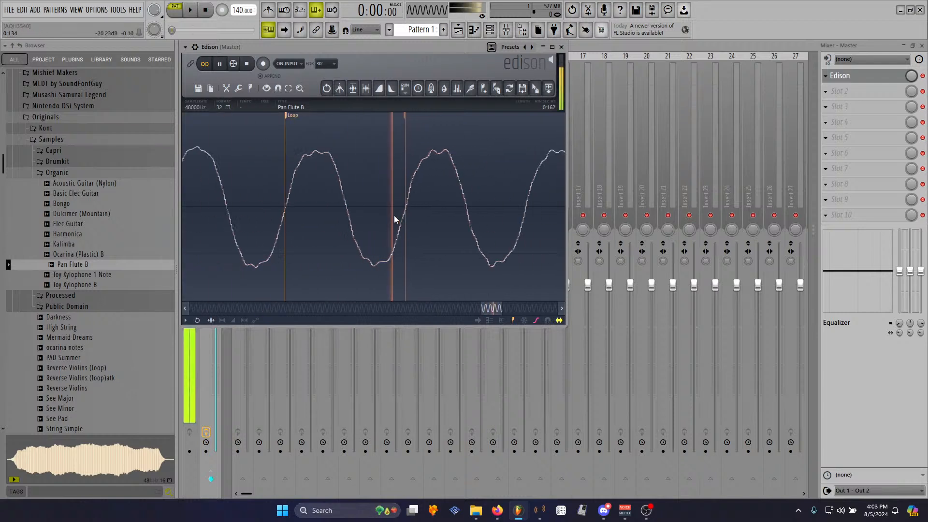
scroll(394, 218, down, 3)
scroll(395, 216, up, 3)
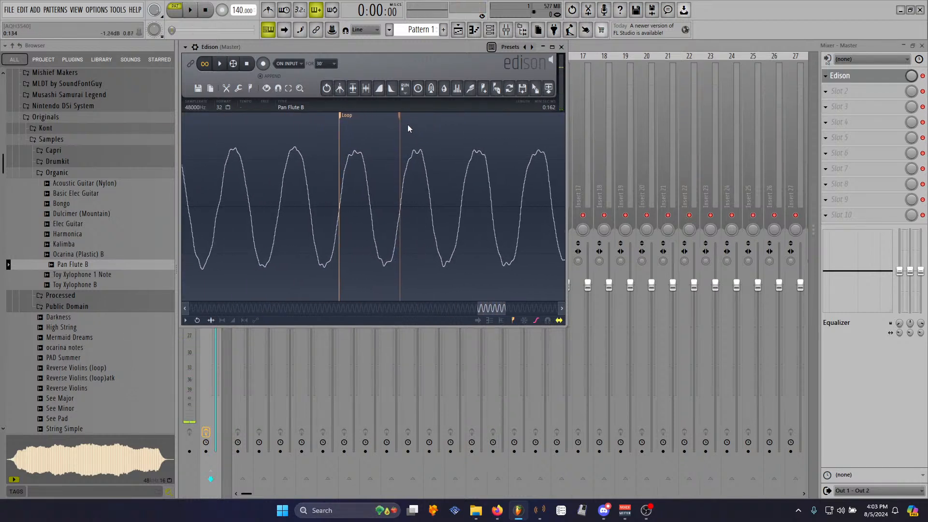
mouse_move(402, 114)
mouse_down()
mouse_move(457, 119)
mouse_move(463, 128)
mouse_up()
key(space)
mouse_move(344, 124)
mouse_down()
mouse_move(356, 118)
mouse_move(407, 136)
mouse_up()
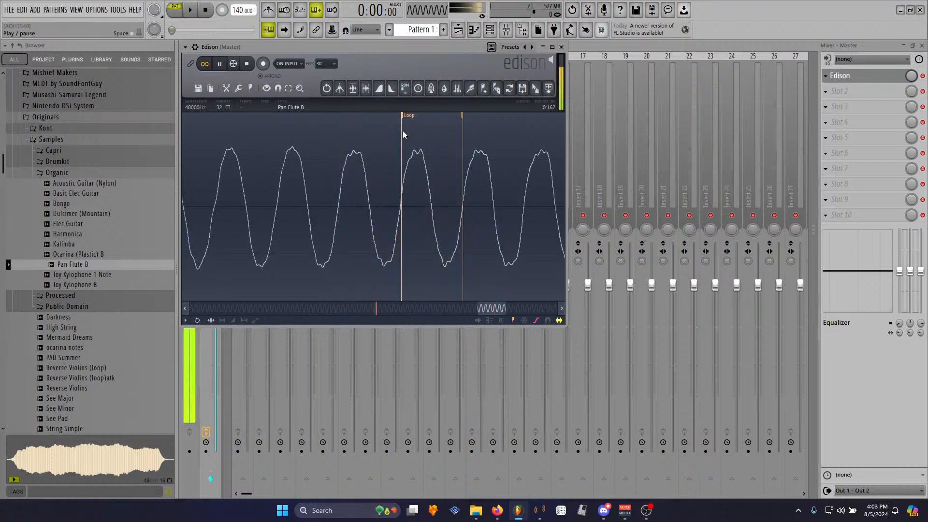
right_click(405, 116)
click(416, 128)
scroll(356, 198, down, 5)
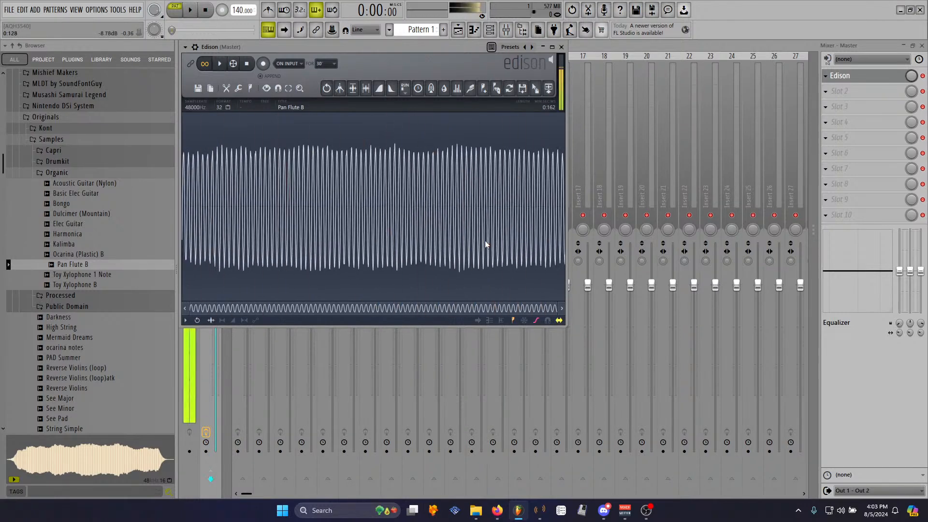
key(space)
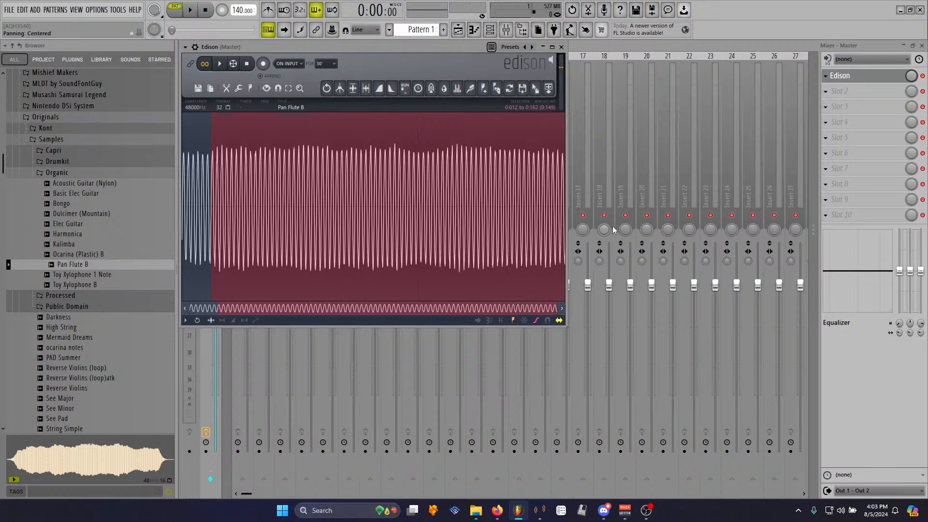
click(509, 88)
click(313, 146)
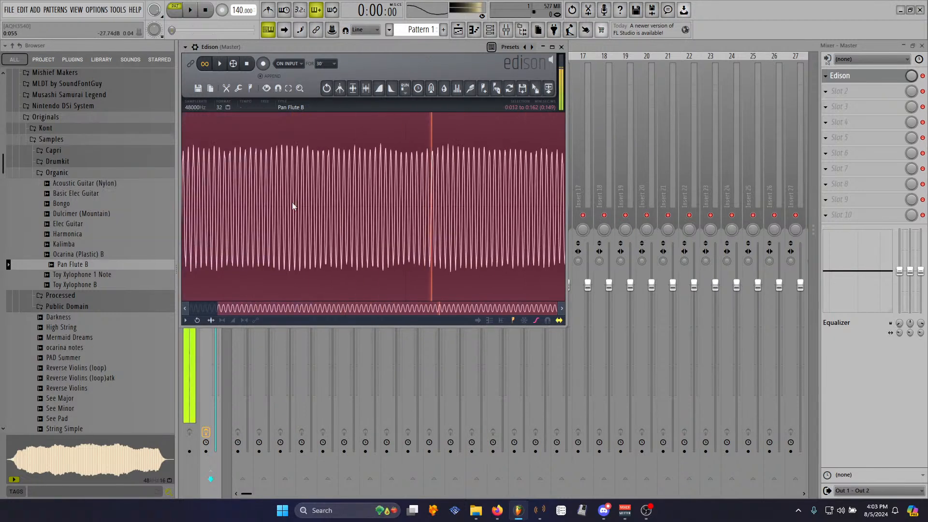
click(303, 197)
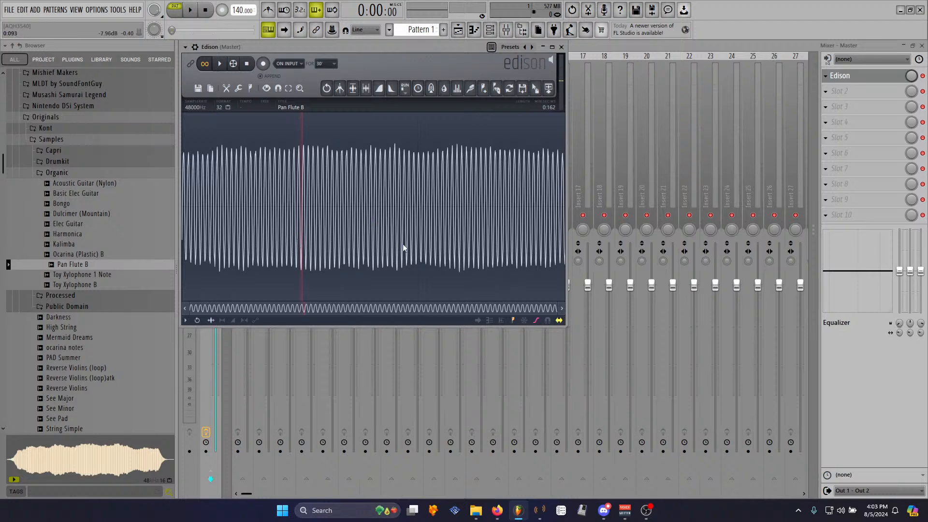
scroll(367, 242, up, 5)
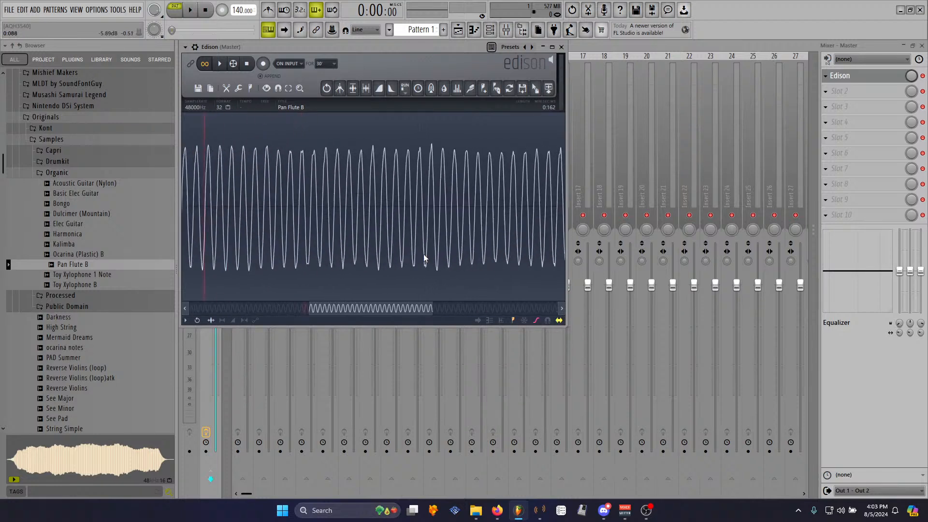
- Switch the interface theme to Cool WAV - Blue Raspberry
click(106, 11)
click(119, 59)
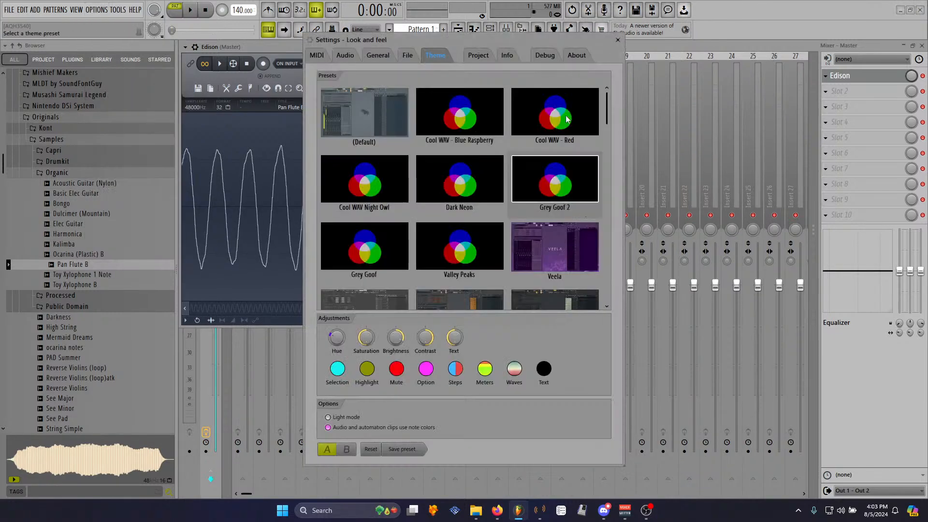
click(466, 121)
click(618, 40)
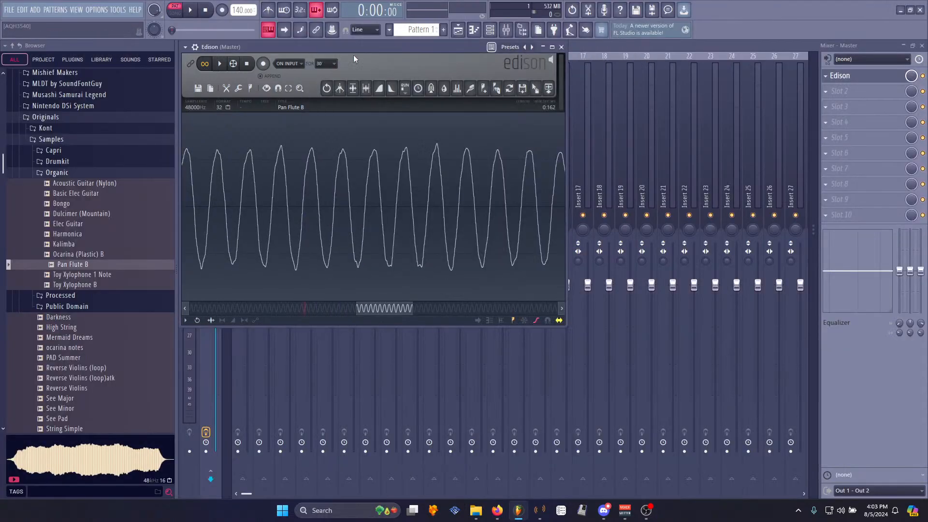
- Play the sample and apply a fade-out to it
key(space)
scroll(425, 206, down, 5)
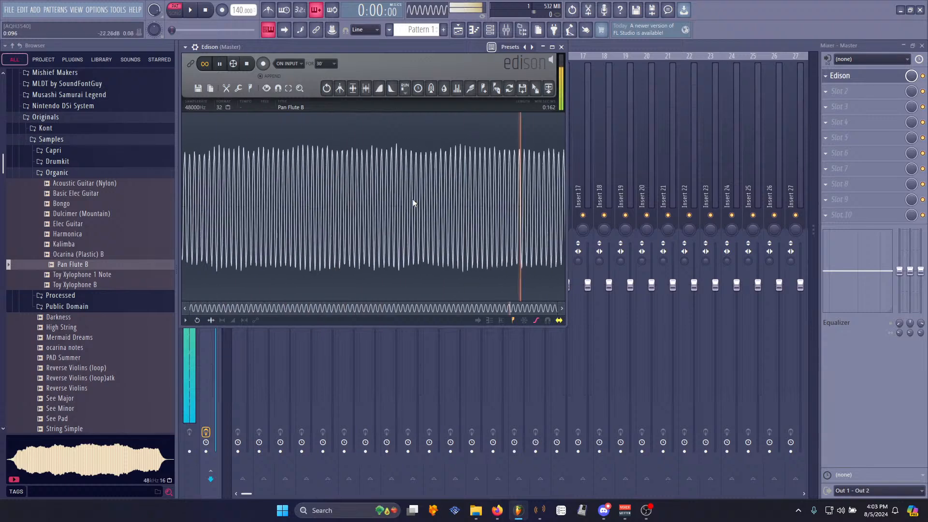
key(space)
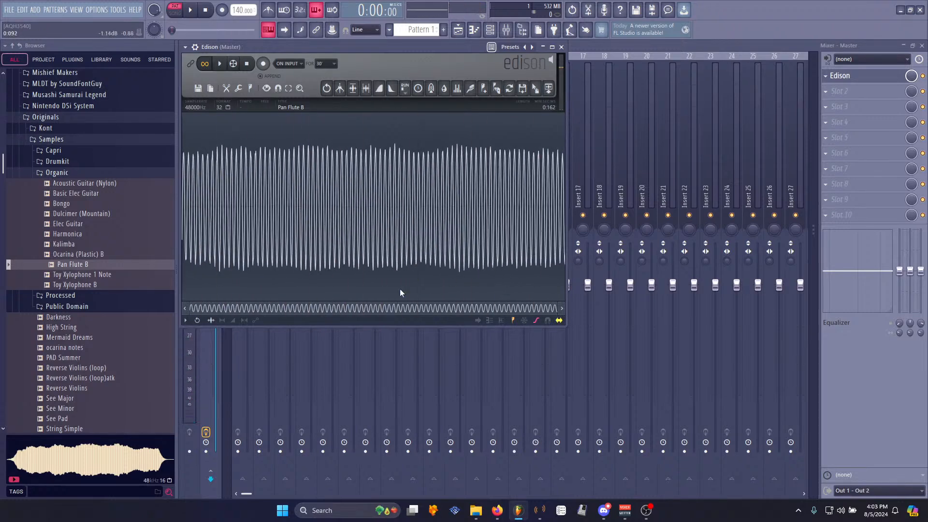
right_click(207, 249)
mouse_move(230, 286)
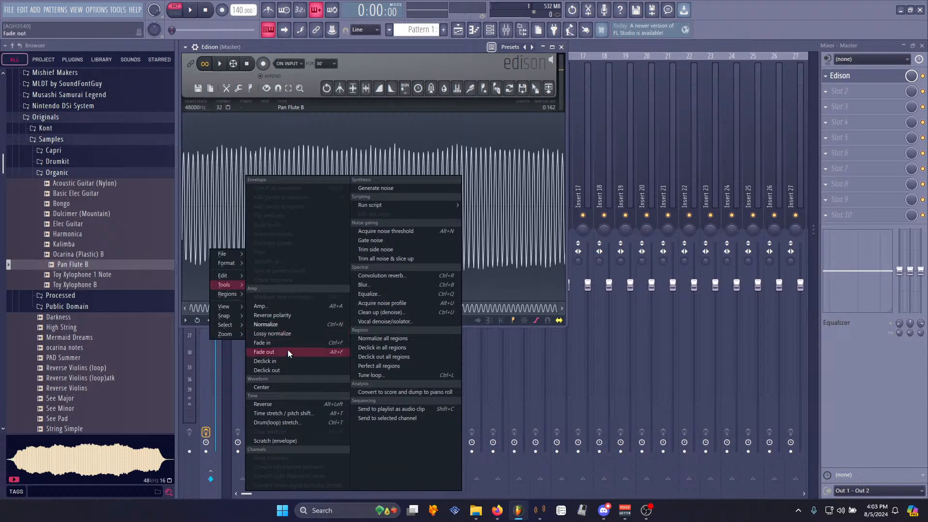
click(257, 312)
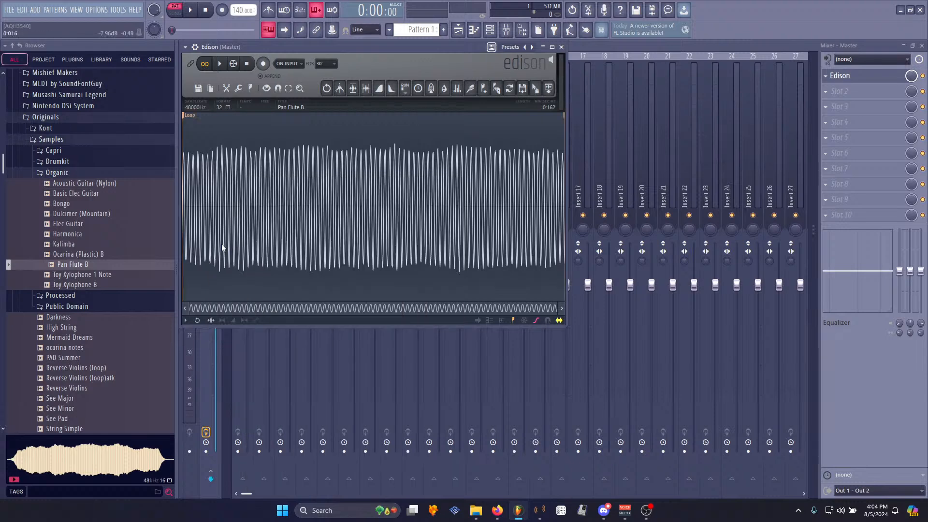
- Zoom in on the loop start and audition the looping sample
scroll(212, 233, up, 5)
scroll(212, 233, up, 3)
drag(229, 306, 120, 282)
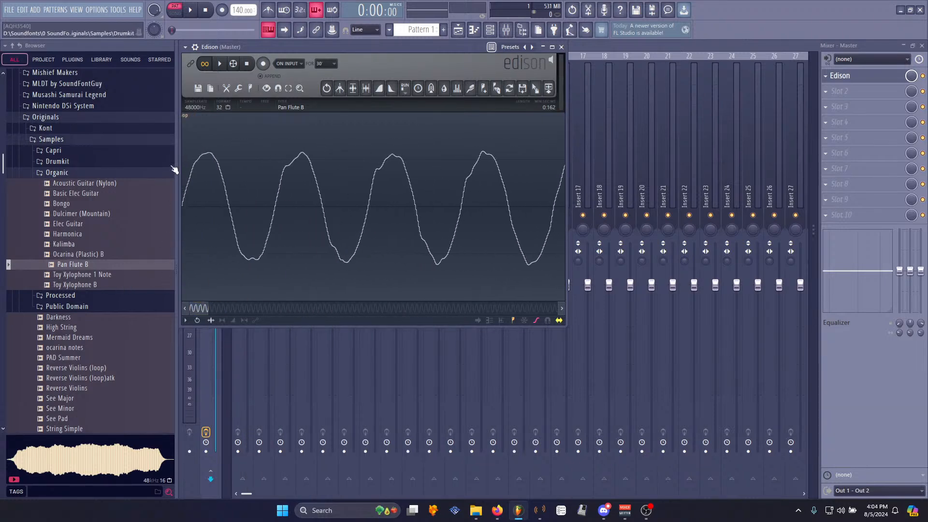
scroll(184, 187, up, 4)
scroll(186, 188, up, 2)
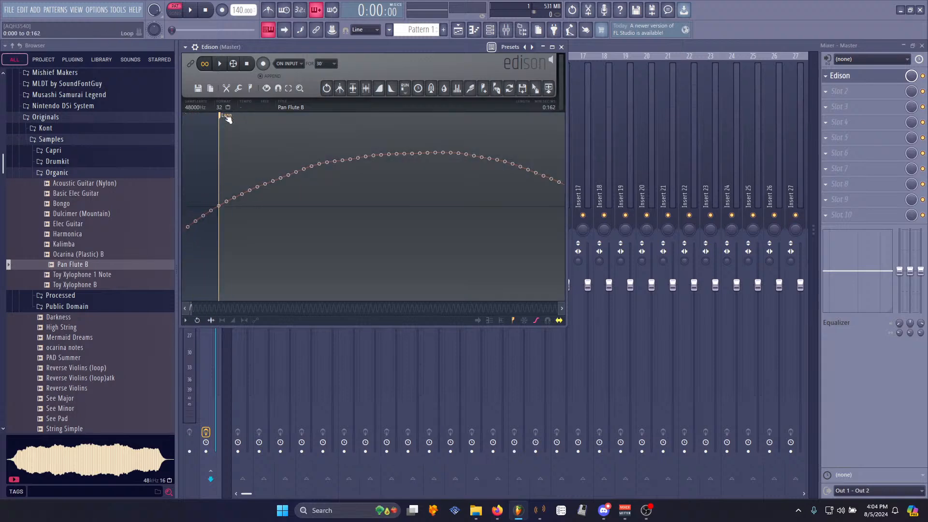
scroll(290, 206, down, 8)
key(space)
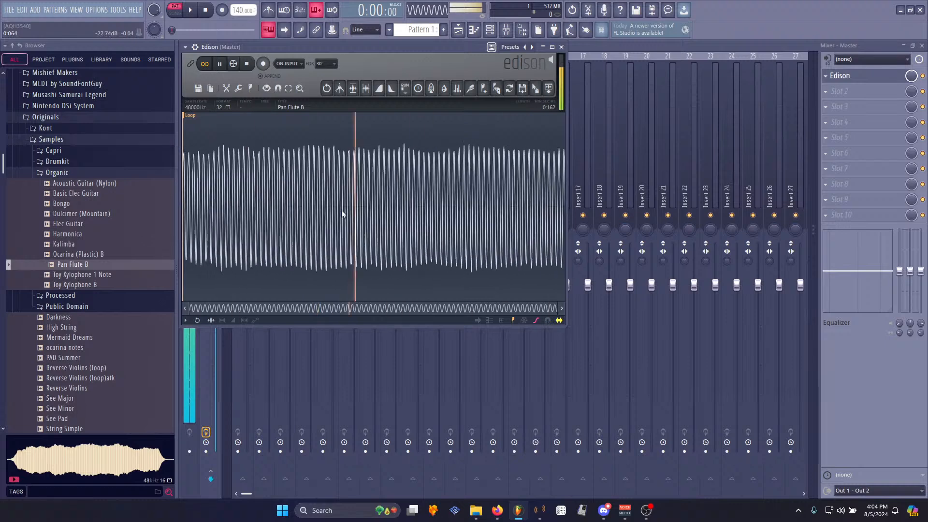
- Move the loop end marker slightly earlier and audition the loop again
scroll(540, 213, up, 8)
key(space)
drag(565, 116, 498, 120)
scroll(498, 123, up, 10)
key(space)
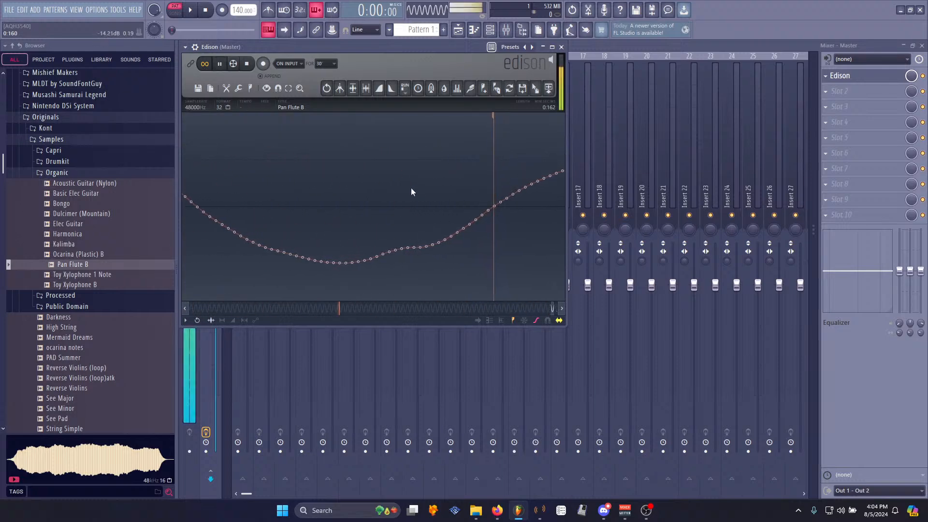
scroll(402, 186, down, 1)
key(space)
scroll(403, 190, down, 8)
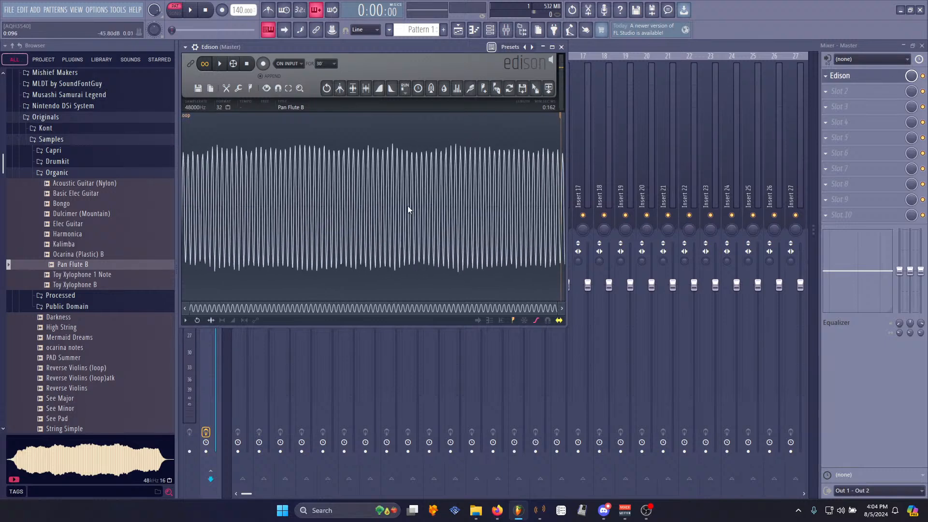
- Audition the looping sample in Edison, starting and stopping playback
key(space)
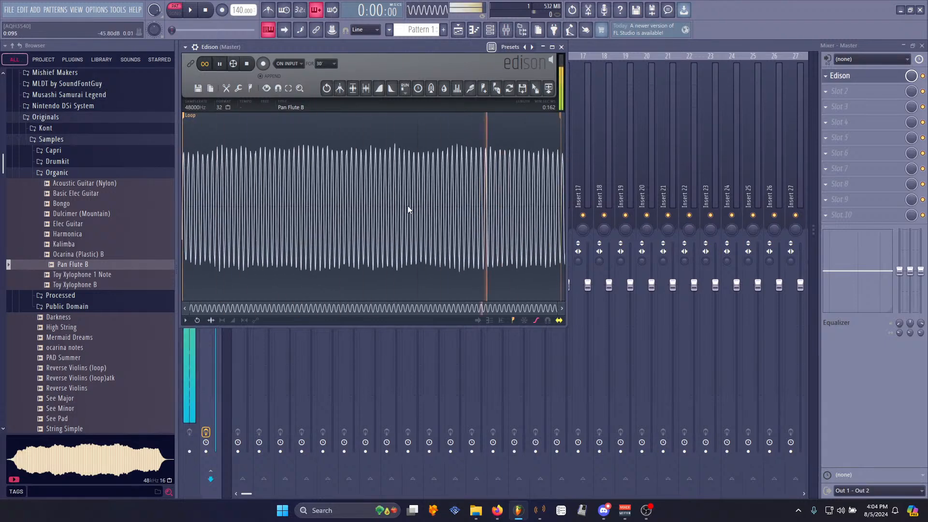
key(space)
key(space)
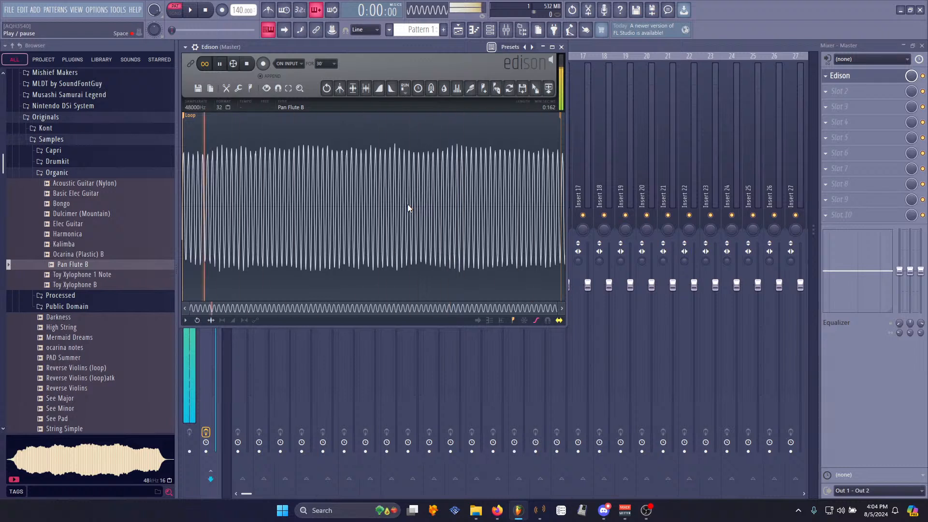
key(space)
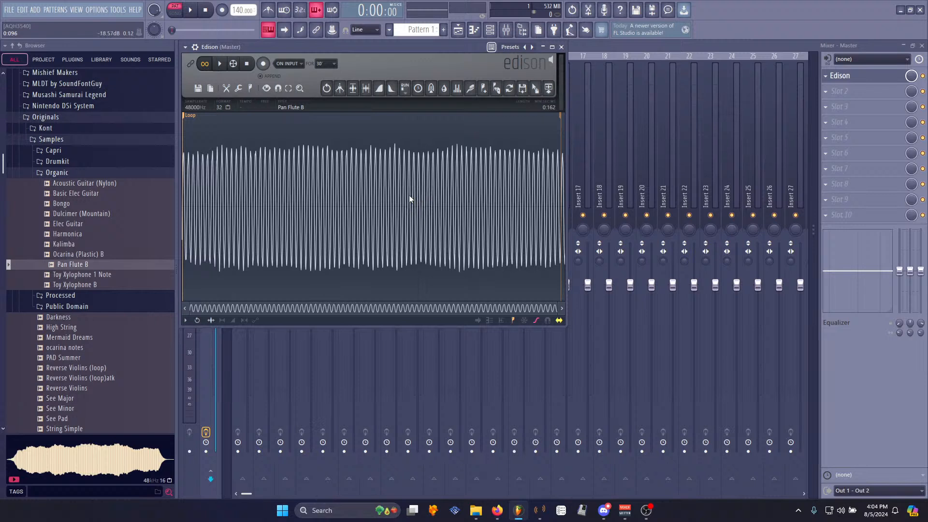
- Load the edited sample from Edison into the Channel rack as a new sampler channel
drag(568, 330, 805, 397)
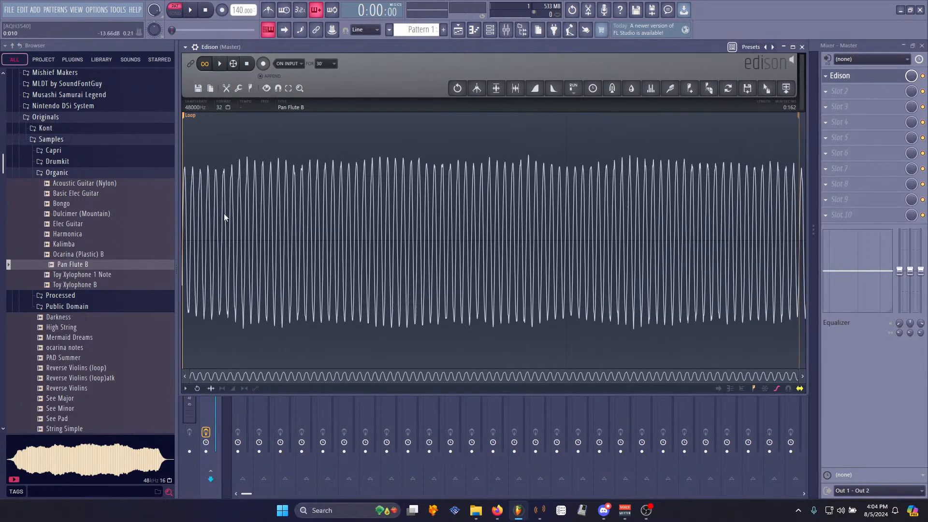
click(97, 267)
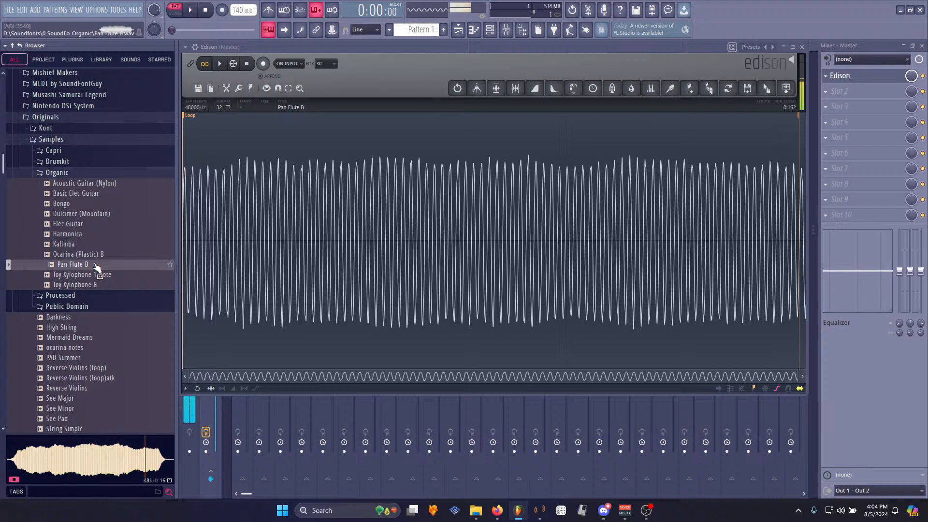
click(222, 64)
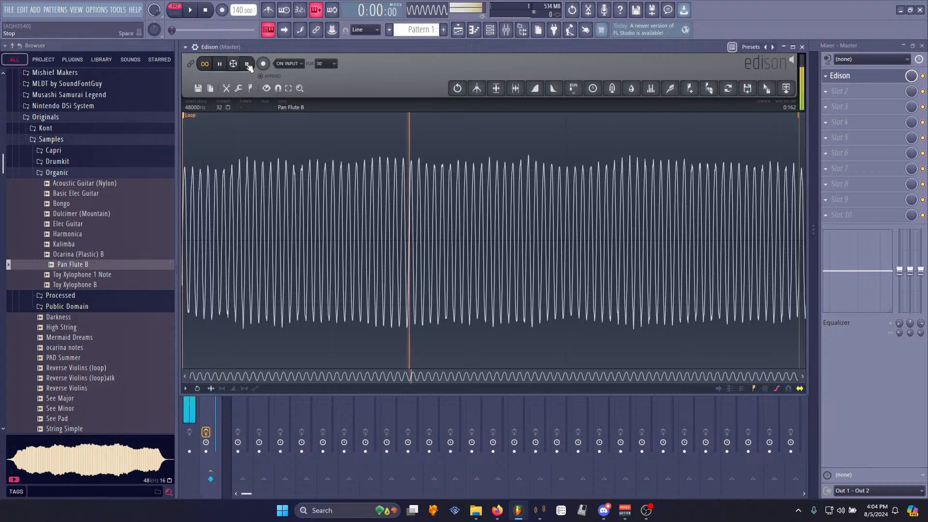
click(247, 63)
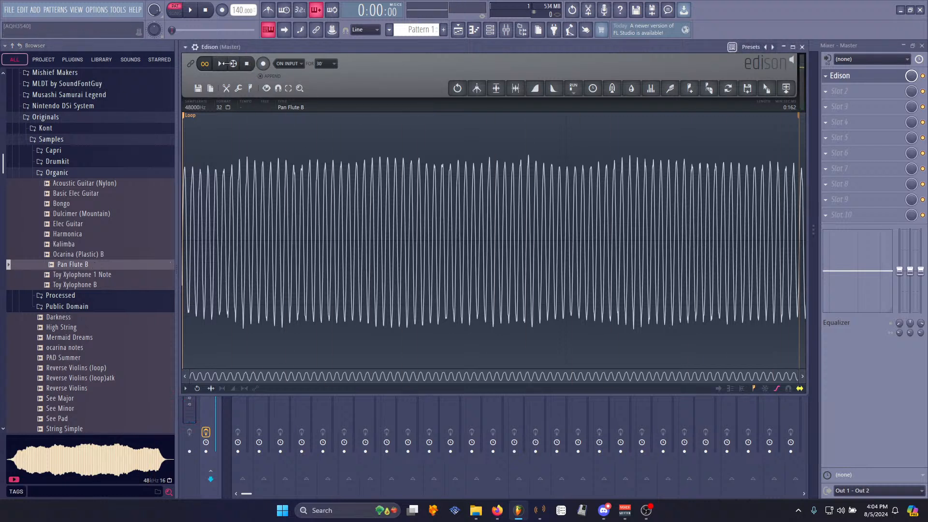
click(222, 63)
drag(774, 90, 271, 77)
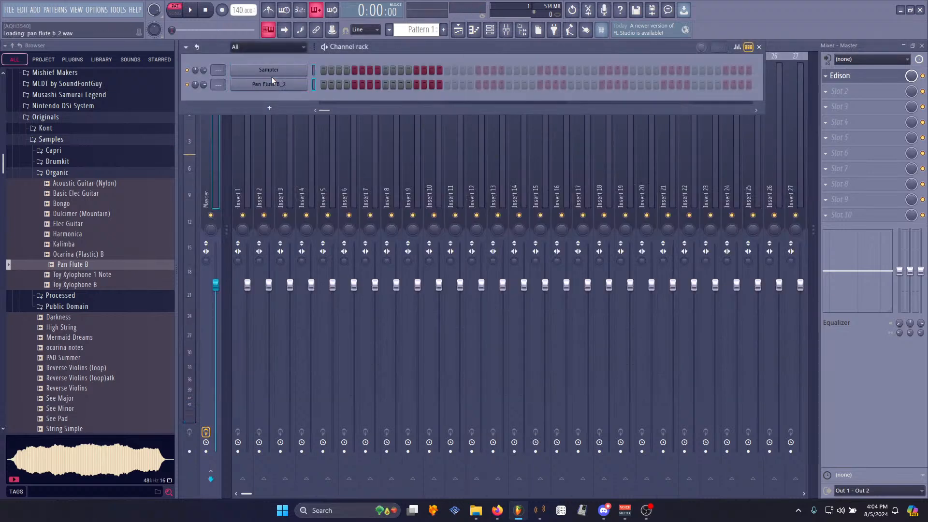
- Play test notes on the new flute channel and open its sampler settings
key(w)
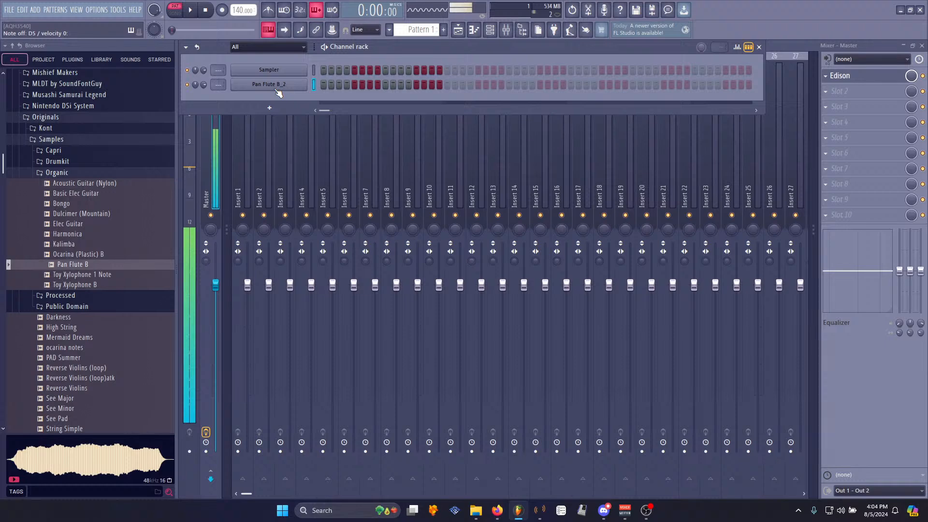
key(t)
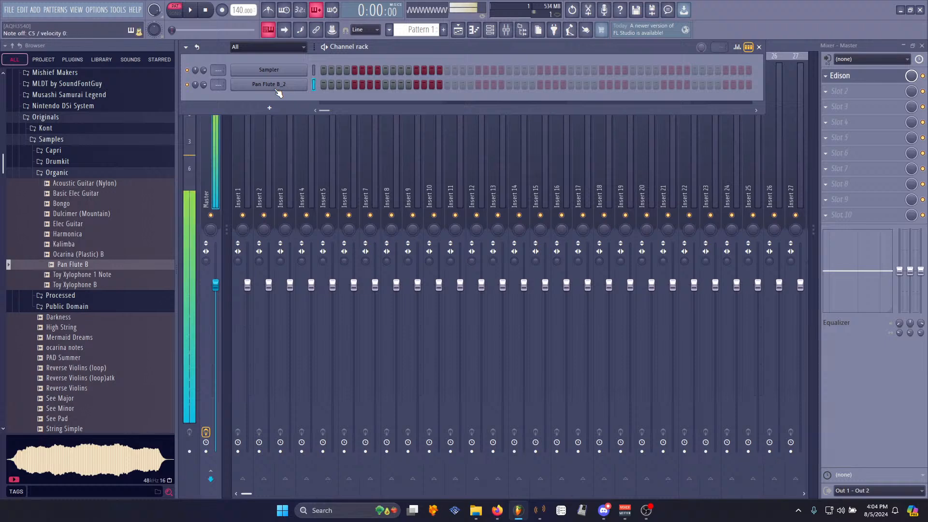
key(t)
click(277, 89)
drag(292, 90, 349, 111)
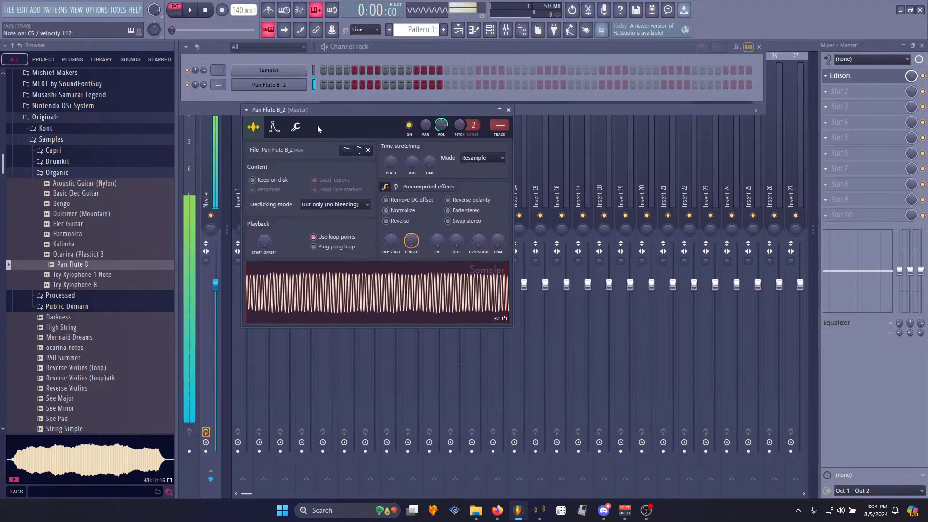
- Set the volume envelope's attack time to 4% and play test notes to check it
click(274, 128)
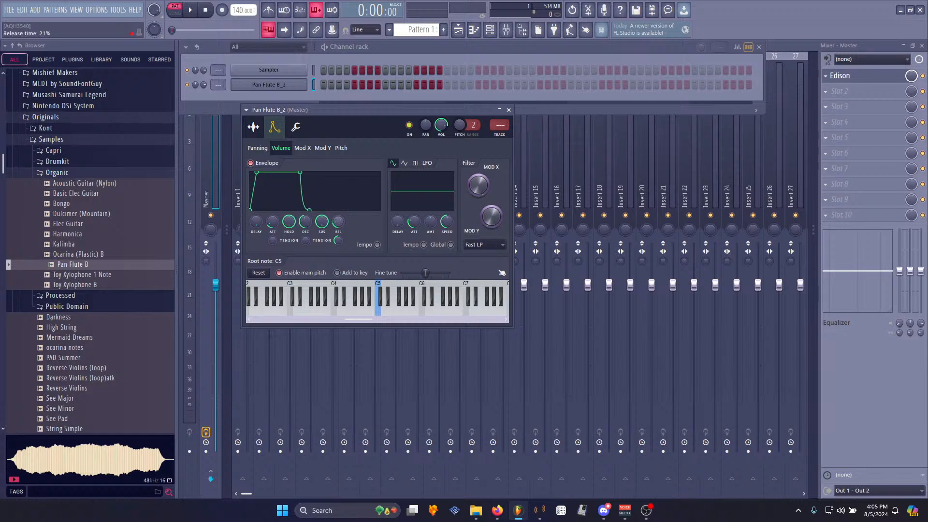
key(z)
drag(273, 222, 275, 223)
key(z)
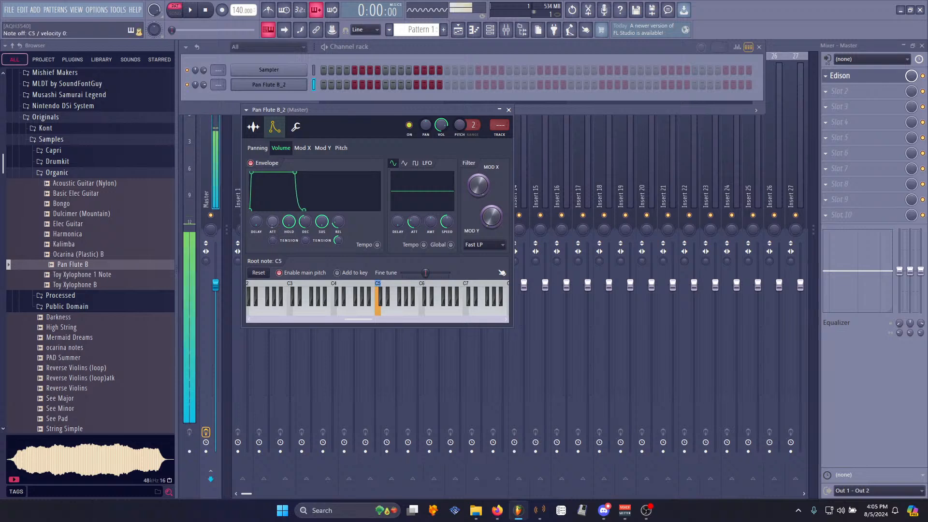
key(z)
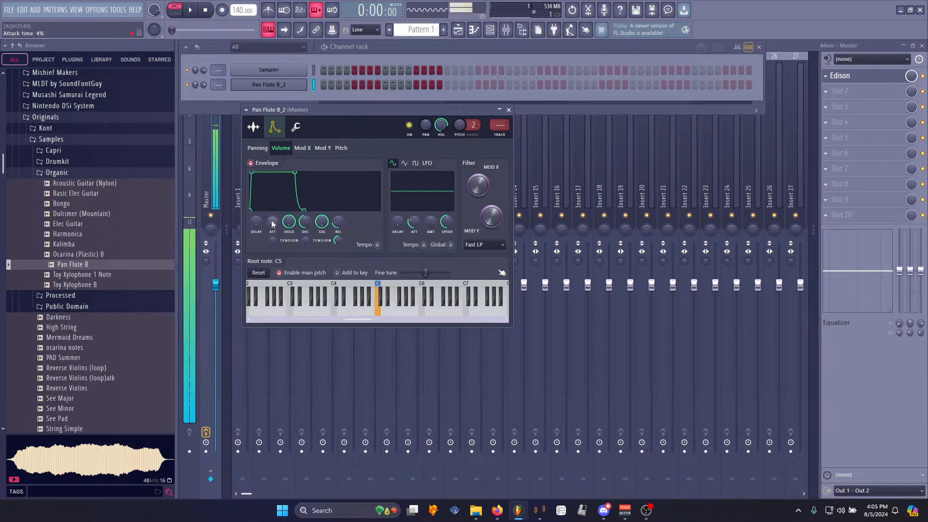
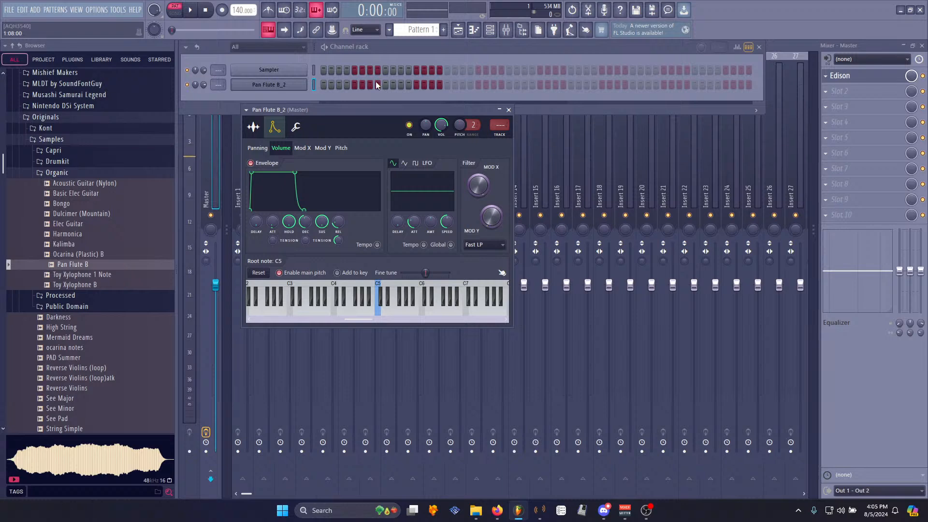
- Send the edited flute sample from Edison to the playlist as an audio clip
click(863, 81)
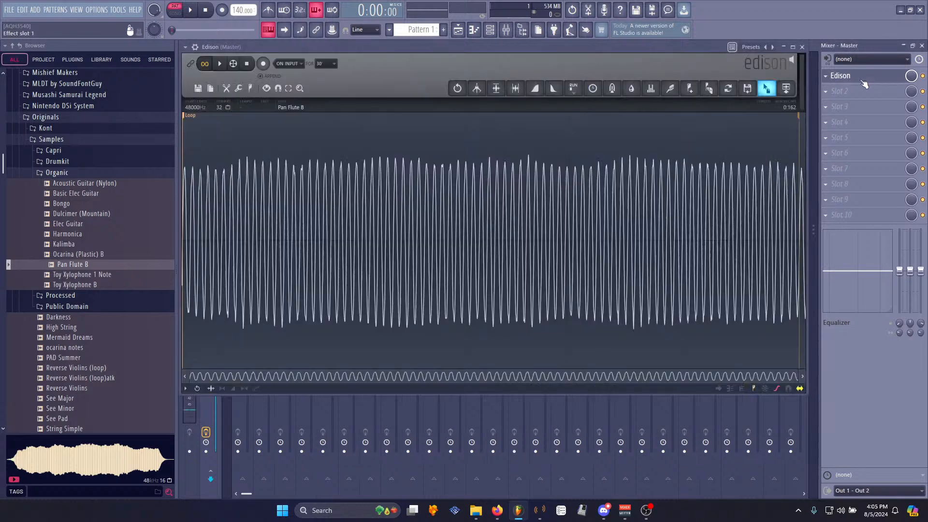
click(490, 30)
click(268, 85)
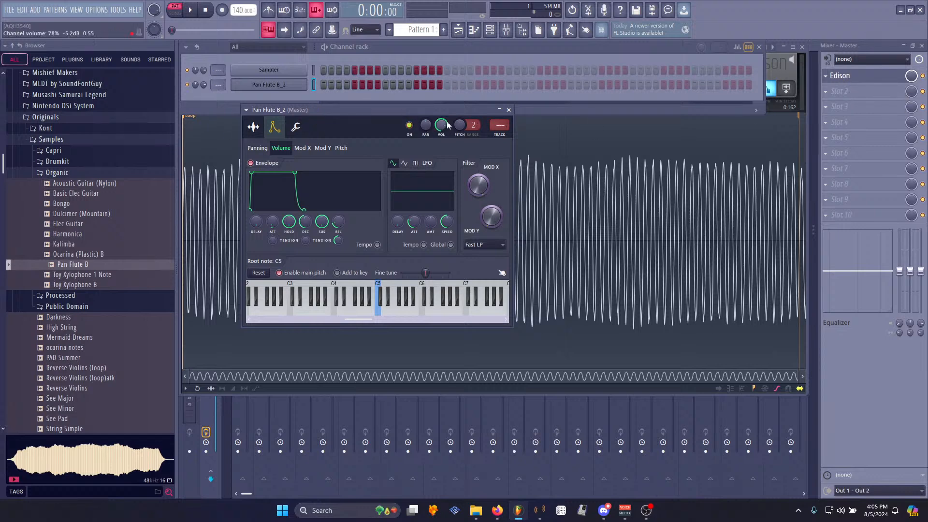
click(866, 77)
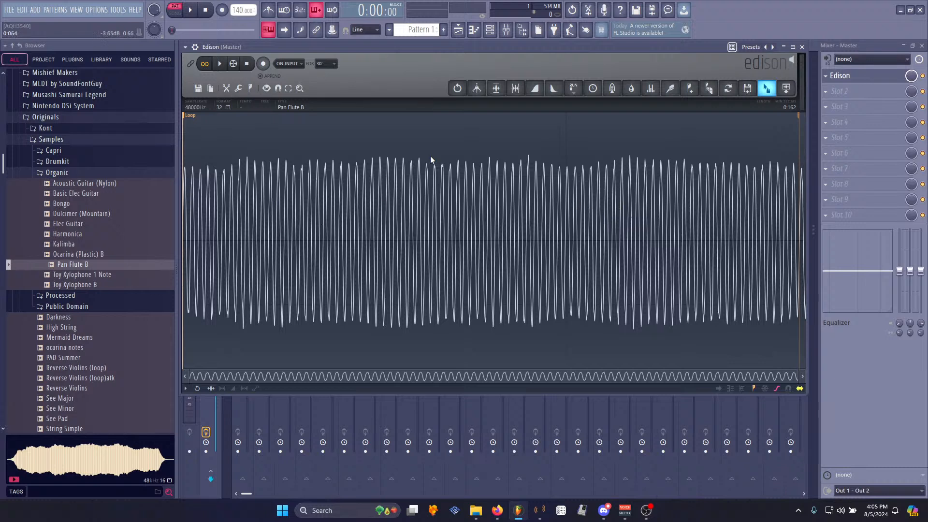
click(786, 88)
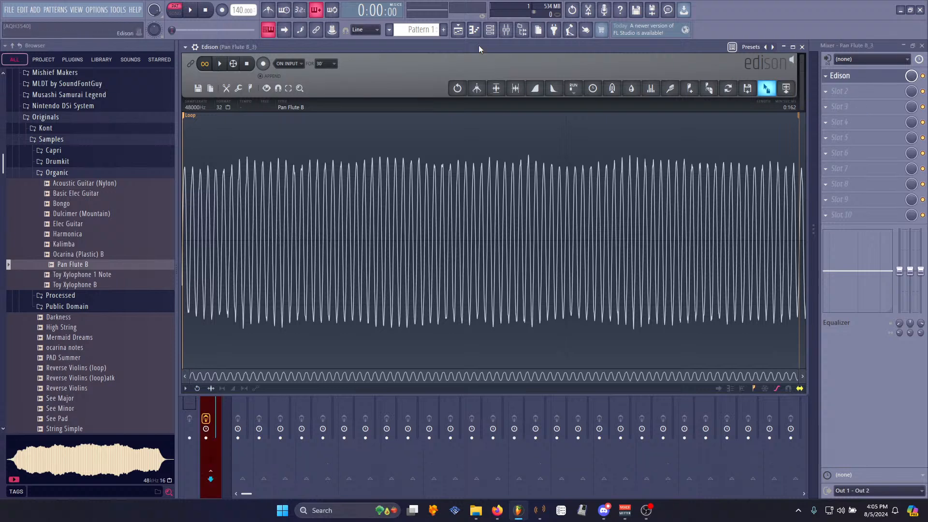
click(459, 30)
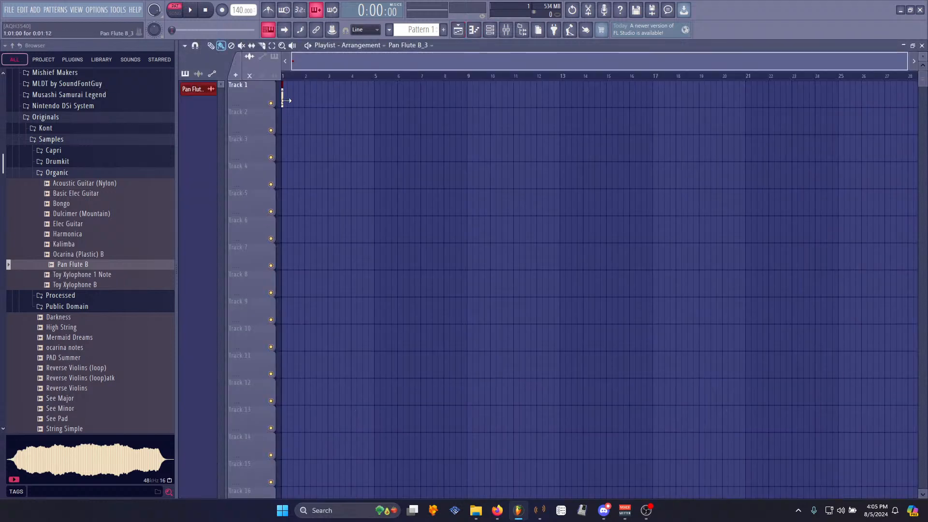
- Open the Pan Flute B_3 clip in Newtone to check its pitch
scroll(291, 76, up, 10)
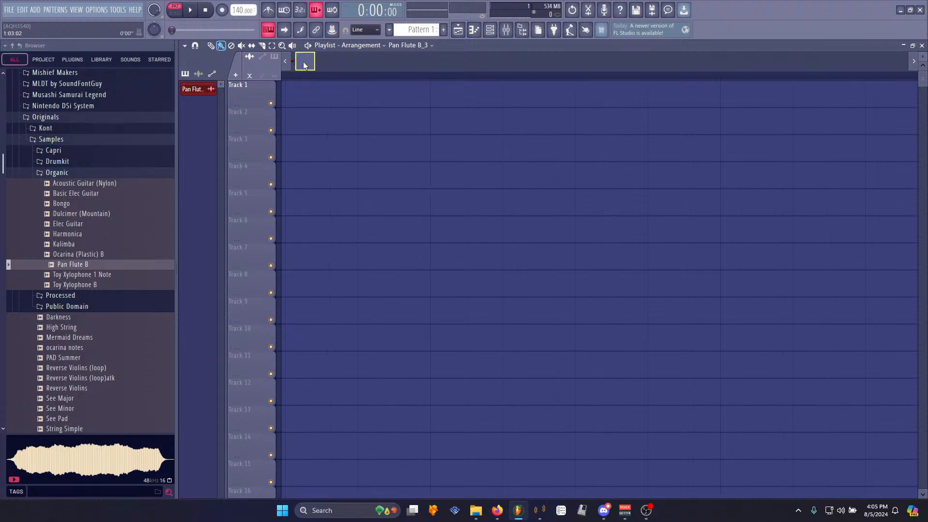
drag(304, 65, 299, 64)
right_click(285, 85)
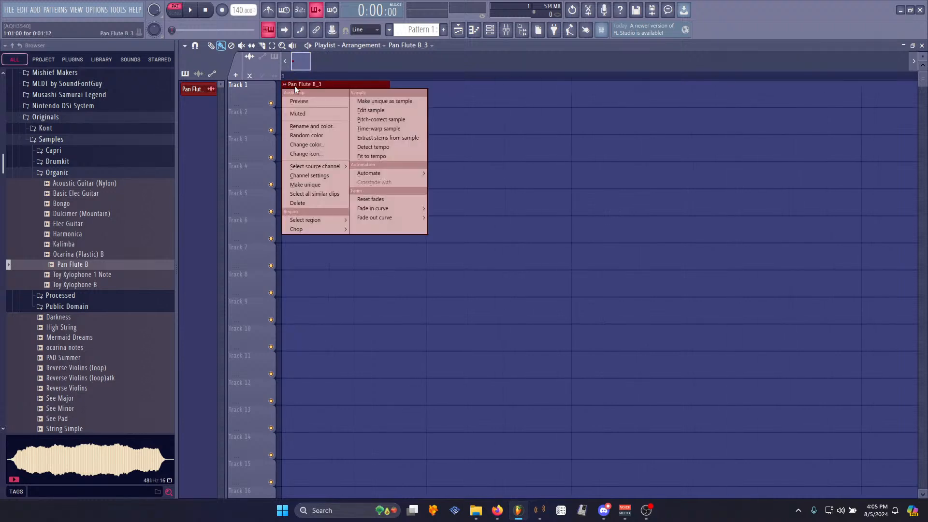
click(402, 120)
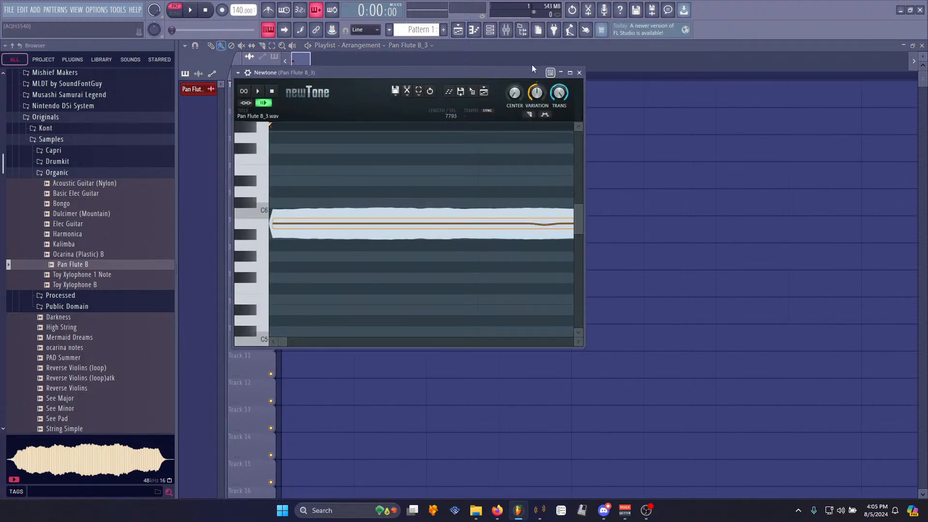
click(570, 73)
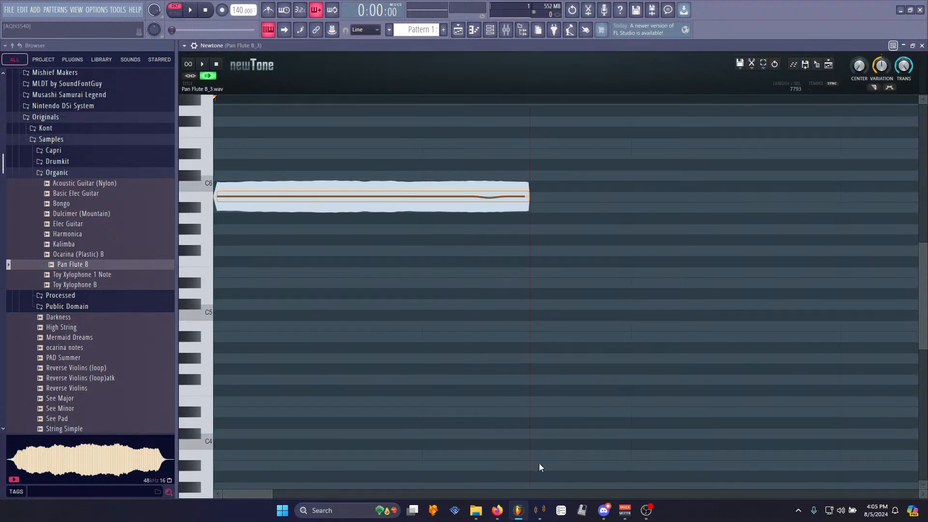
drag(270, 493, 226, 513)
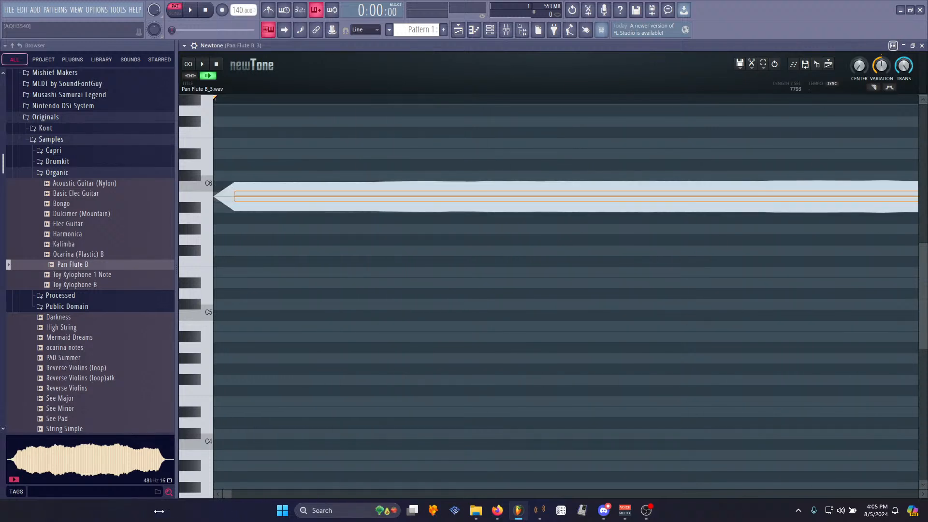
drag(159, 511, 208, 512)
- Set the Pan Flute B_2 channel's root note to B4
click(489, 30)
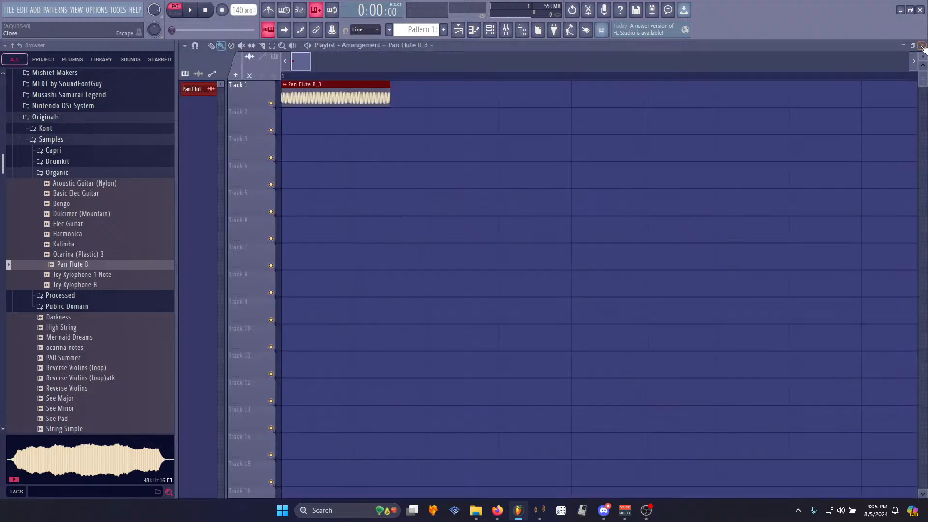
click(268, 47)
click(256, 80)
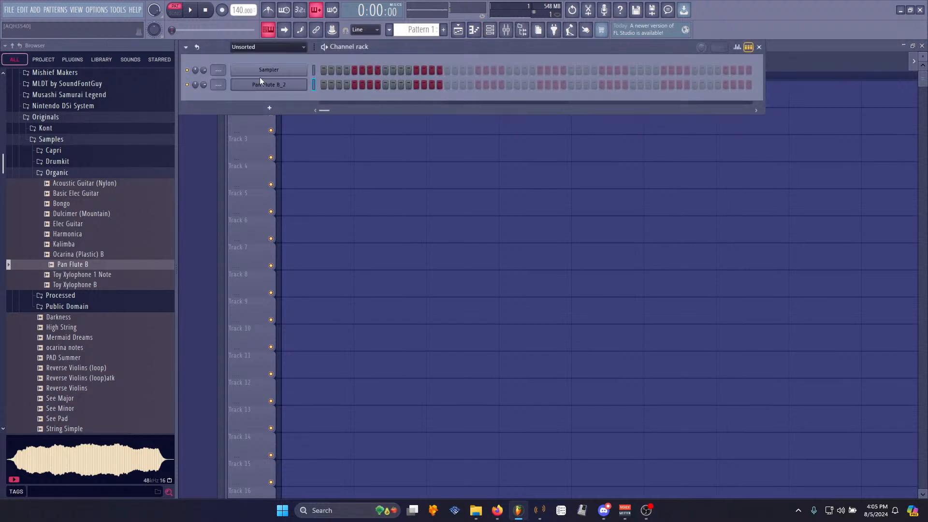
click(270, 85)
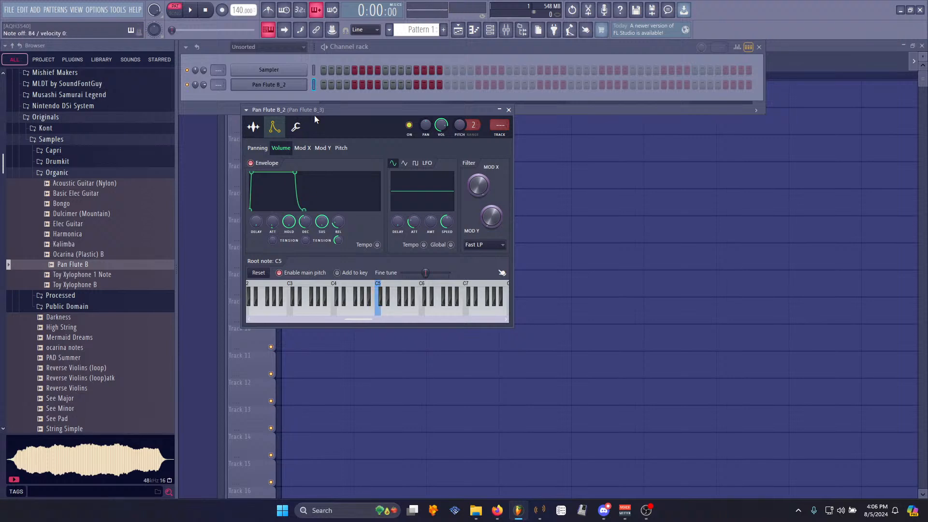
right_click(372, 311)
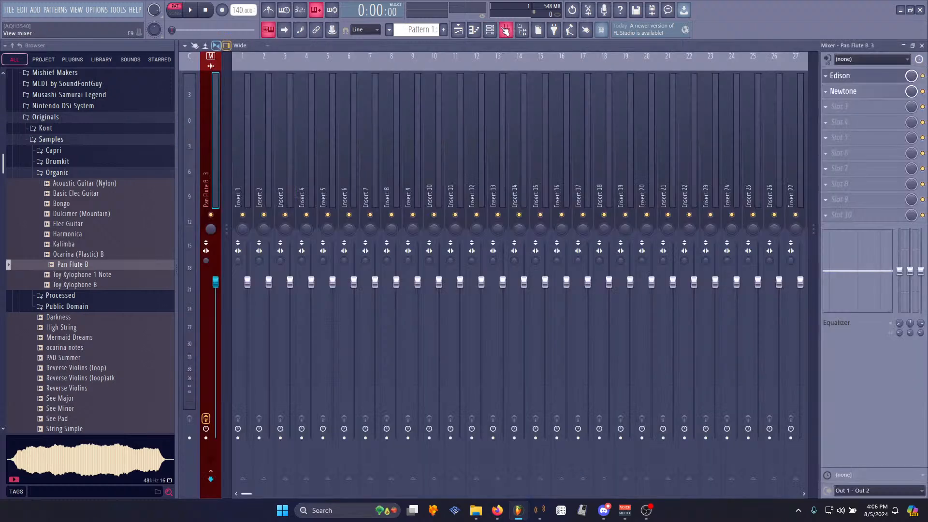
- Clear Edison's sample and record a new flute note from the channel into it
click(506, 30)
click(867, 76)
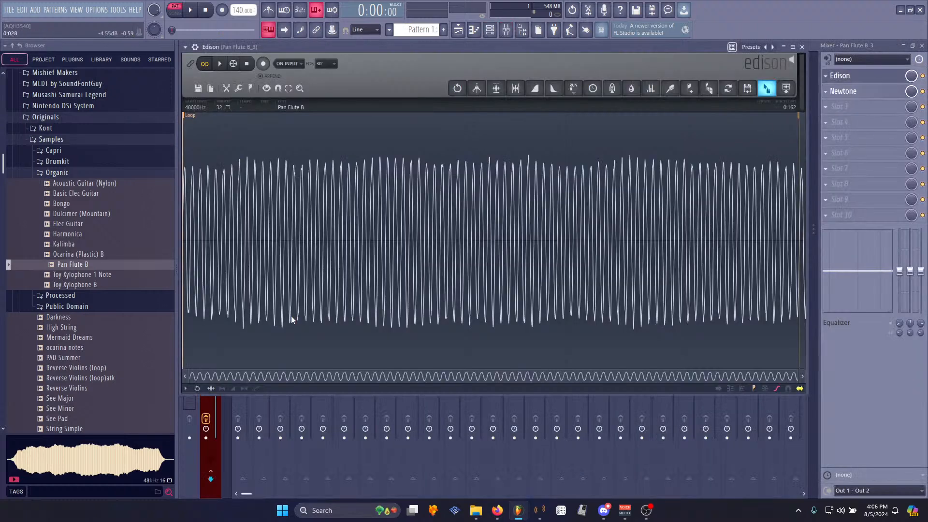
key(Delete)
click(263, 64)
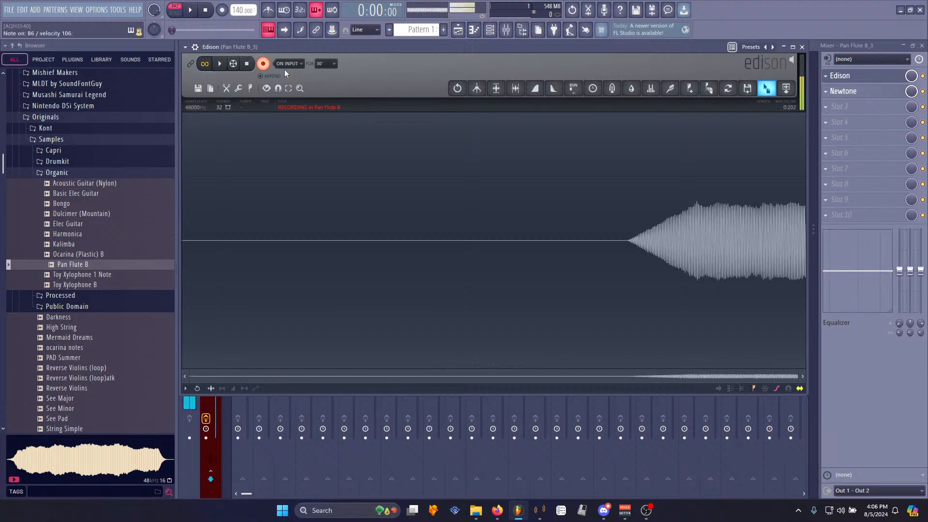
click(247, 63)
- Trim the recording to the sustained part of the note
right_click(556, 243)
right_click(234, 240)
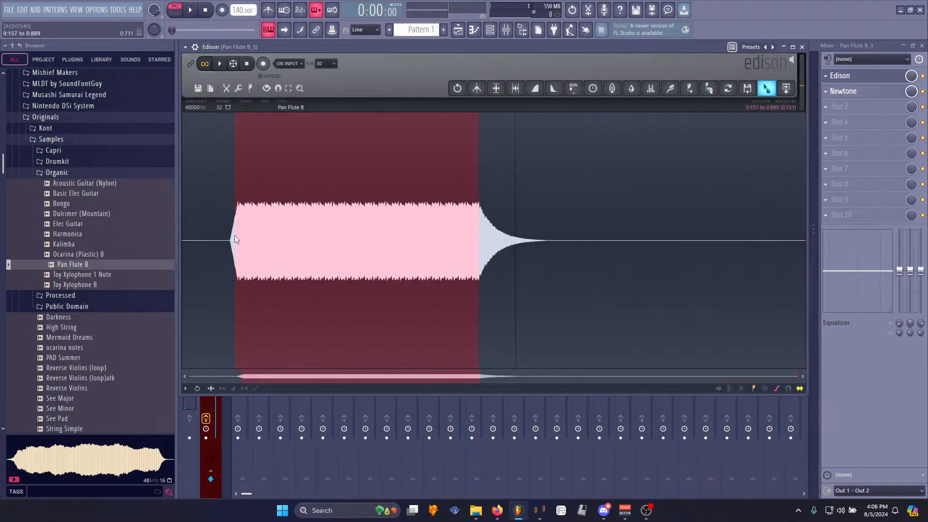
right_click(238, 237)
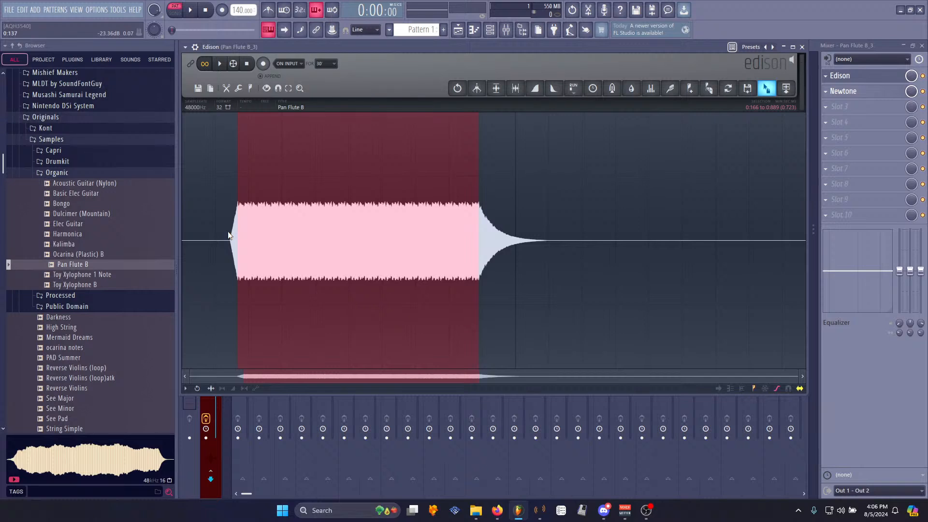
key(ctrl+Delete)
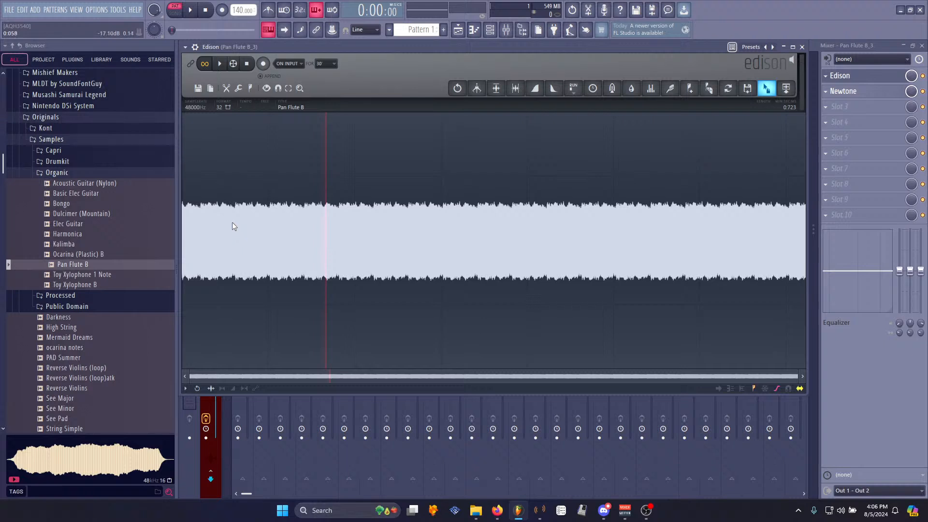
- Select a short region near the start and set it as the loop region
drag(200, 207, 236, 209)
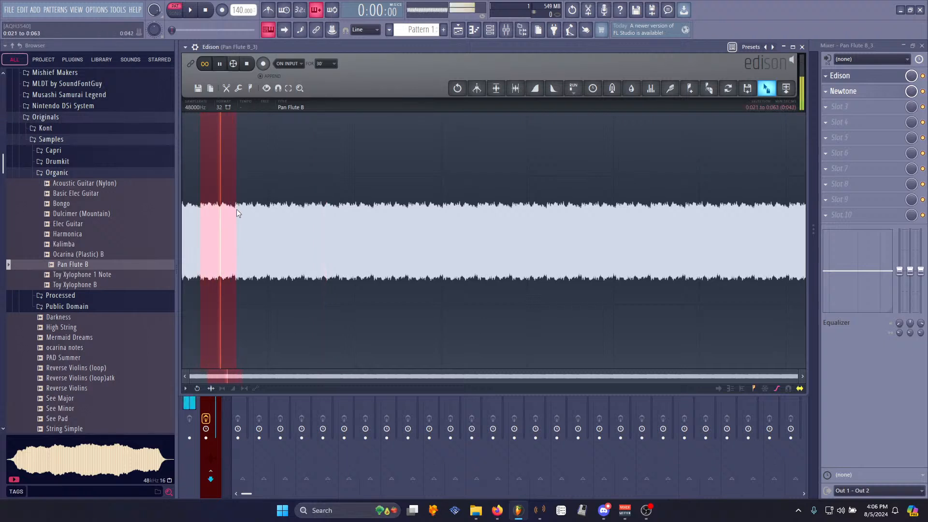
right_click(236, 209)
mouse_move(250, 266)
click(290, 272)
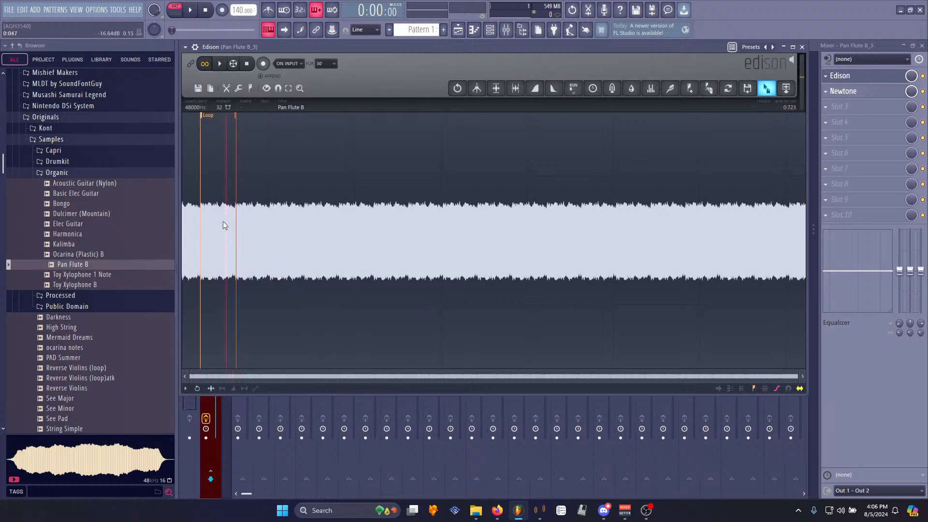
- Move the loop start marker to a zero crossing of the waveform
key(space)
scroll(233, 133, up, 4)
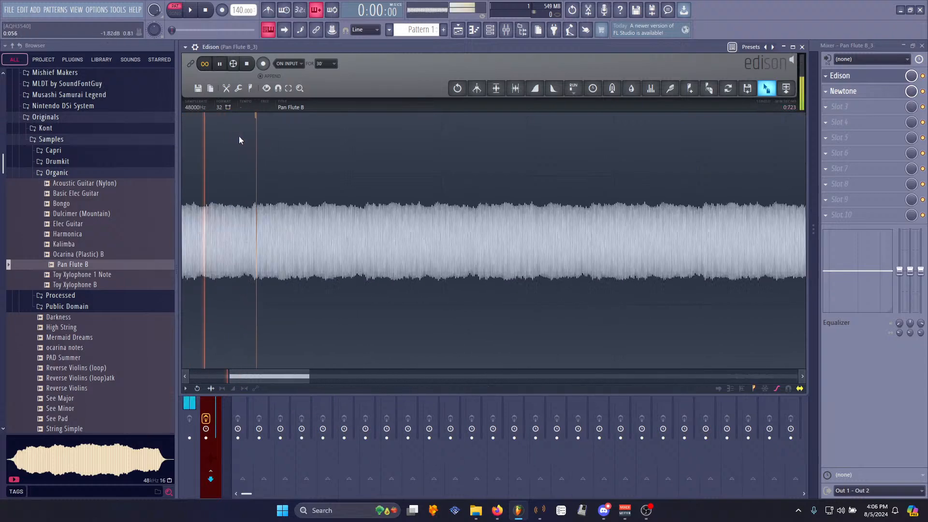
key(space)
scroll(309, 143, up, 5)
scroll(325, 136, up, 2)
scroll(290, 160, down, 10)
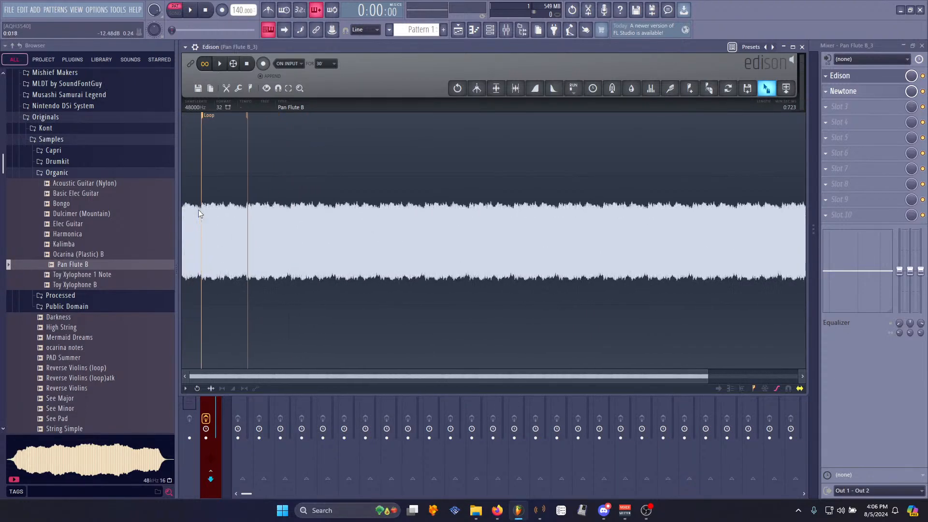
scroll(198, 209, up, 8)
scroll(433, 195, up, 3)
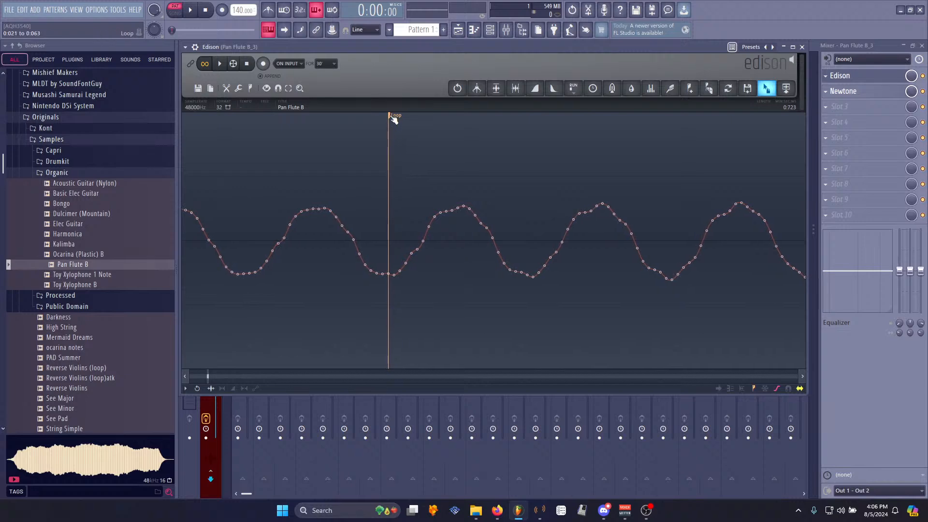
drag(390, 117, 426, 124)
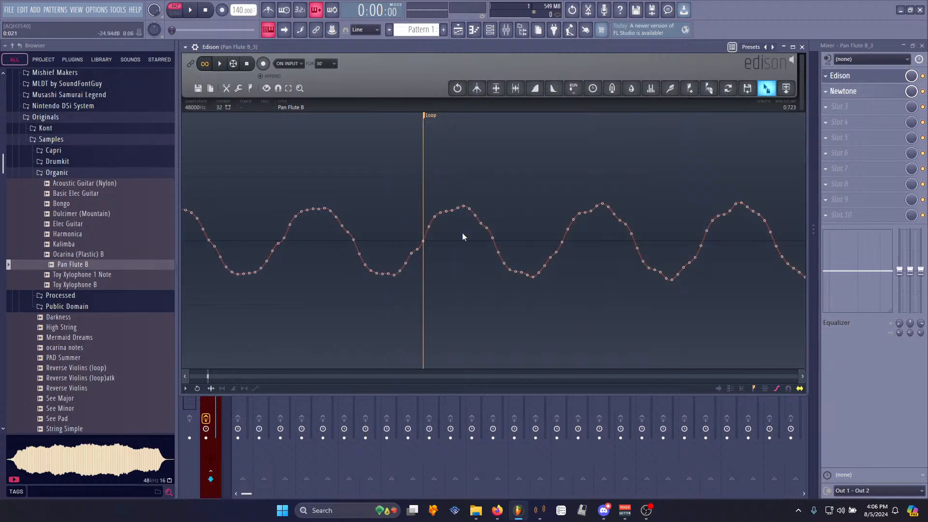
- Audition the loop by starting and stopping playback
scroll(458, 244, down, 7)
key(space)
key(space)
scroll(480, 244, down, 3)
scroll(317, 199, up, 9)
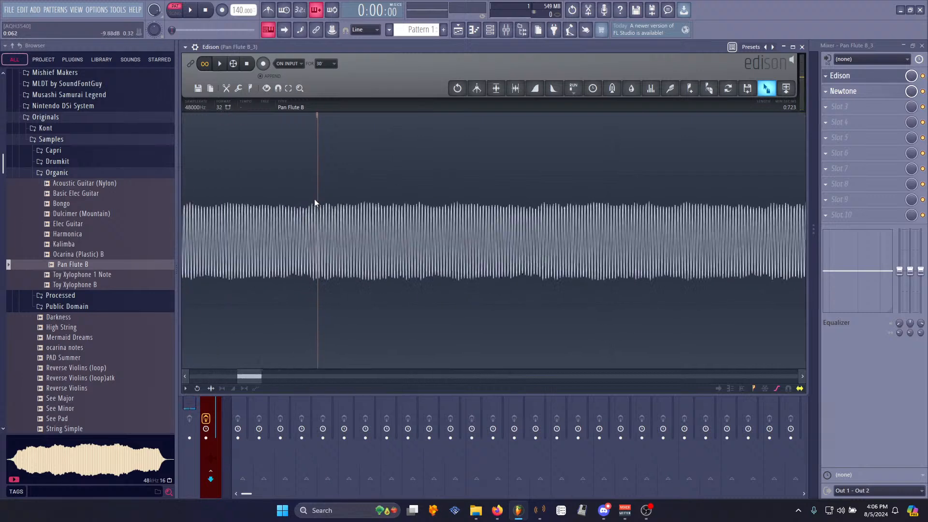
scroll(389, 216, up, 3)
key(space)
- Move the loop end marker and audition the loop again
mouse_move(346, 118)
mouse_down()
mouse_move(431, 141)
mouse_move(536, 136)
mouse_move(749, 160)
mouse_up()
scroll(751, 175, down, 8)
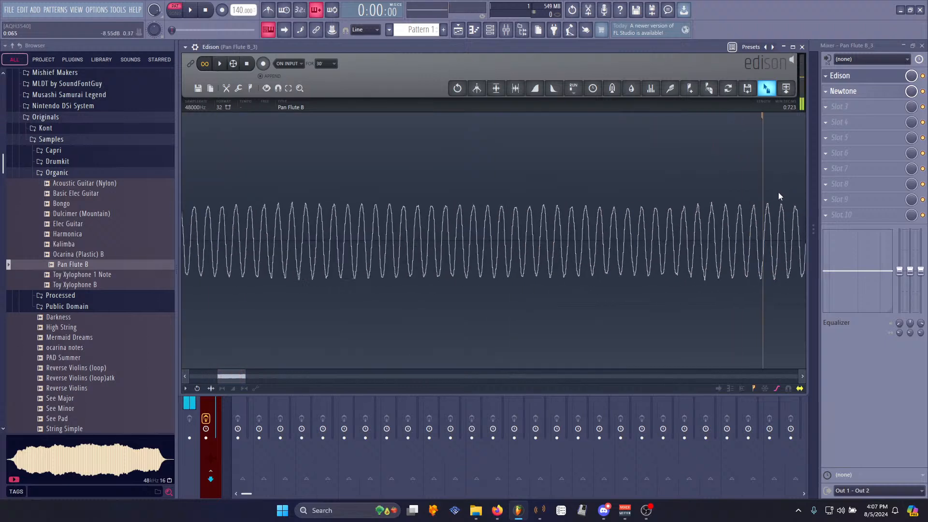
key(space)
drag(246, 376, 269, 380)
key(space)
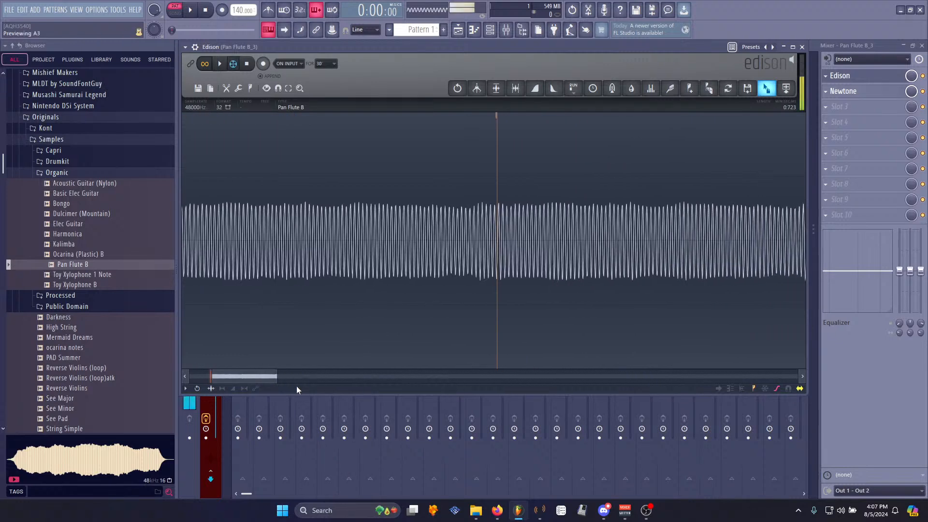
- Delete the audio beyond the loop end
scroll(509, 147, up, 6)
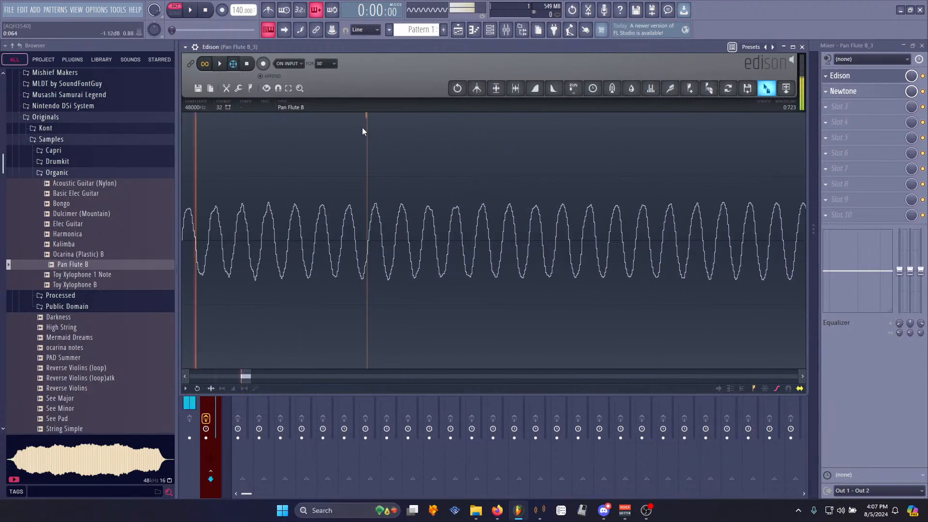
scroll(370, 302, down, 6)
click(237, 143)
key(Delete)
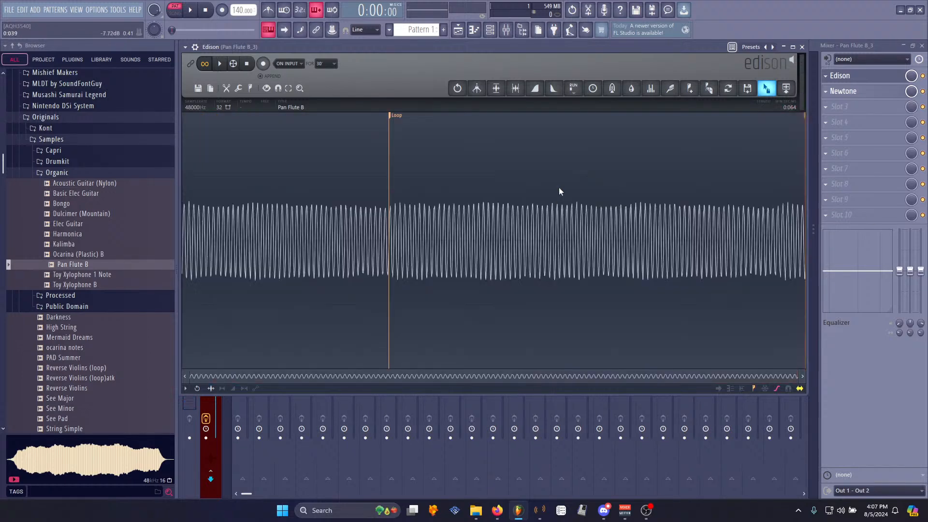
- Normalize the sample
click(228, 108)
key(ctrl+n)
key(alt+a)
key(Return)
- Save the sample as SNES PanFlute_2 in the Processed samples folder
right_click(341, 205)
mouse_move(356, 199)
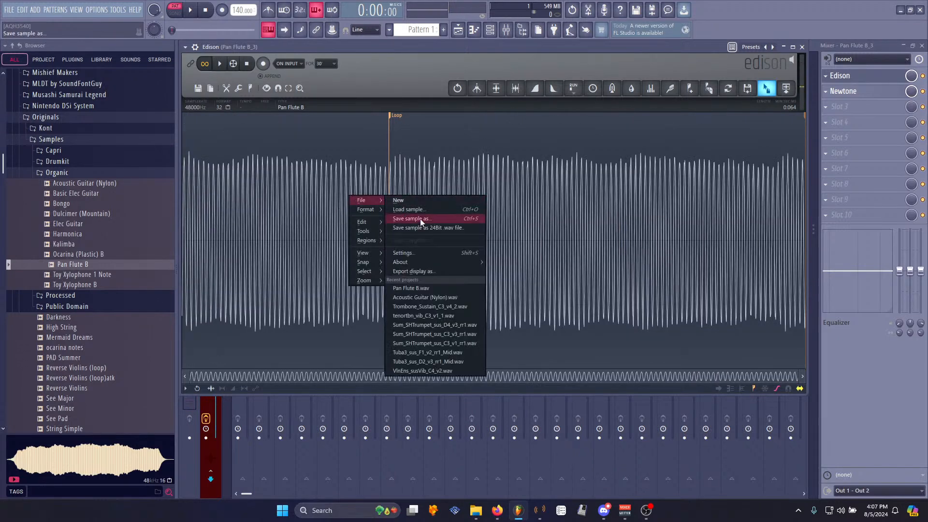
click(420, 218)
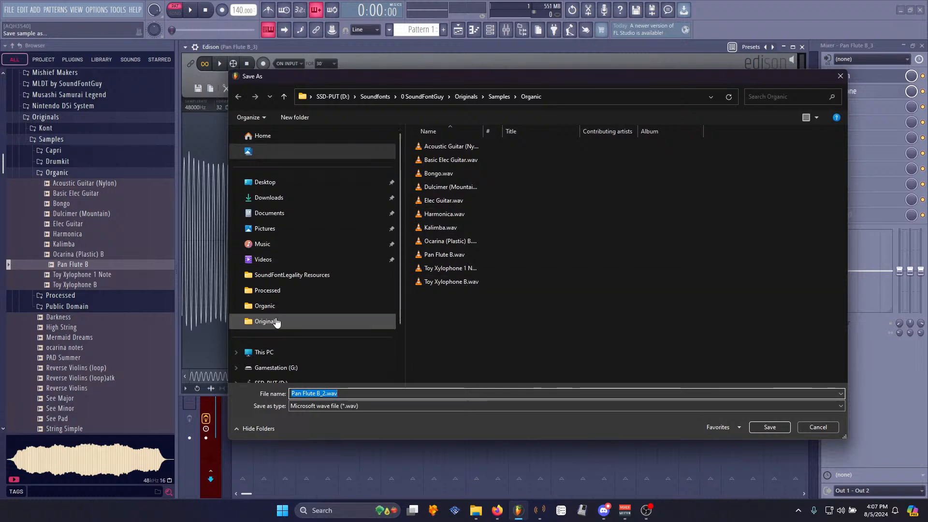
click(280, 291)
click(316, 393)
text(Snesn)
key(BackSpace)
key(BackSpace)
key(BackSpace)
key(BackSpace)
text(NES Panf)
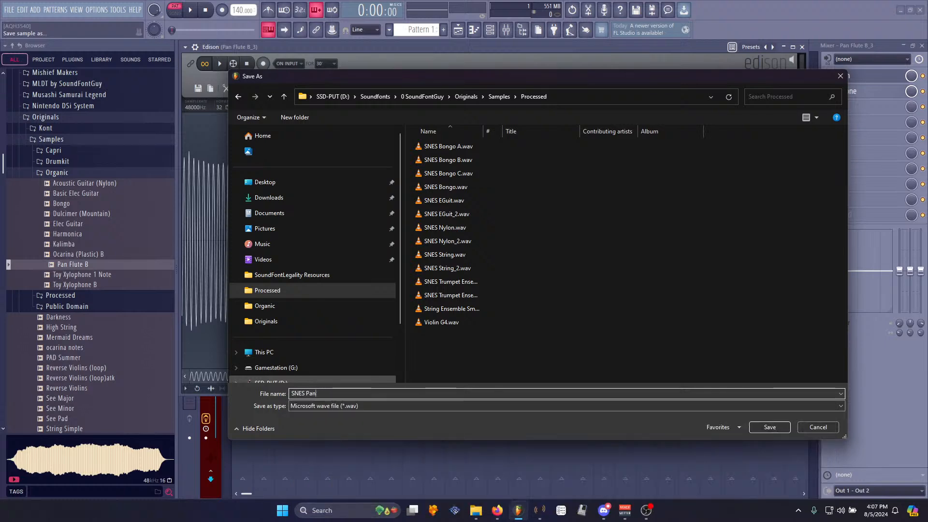
key(Return)
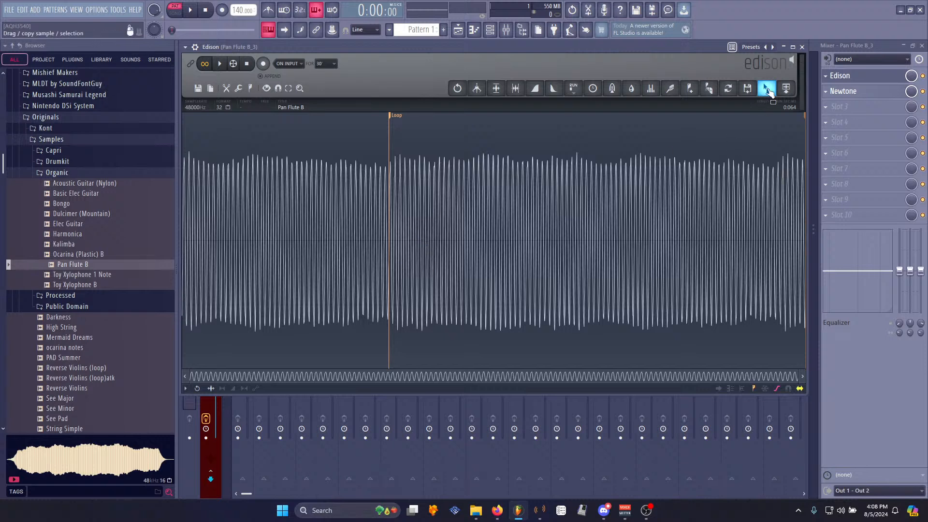
- Load the saved sample into the Channel rack as a new channel and open its settings
drag(769, 90, 289, 100)
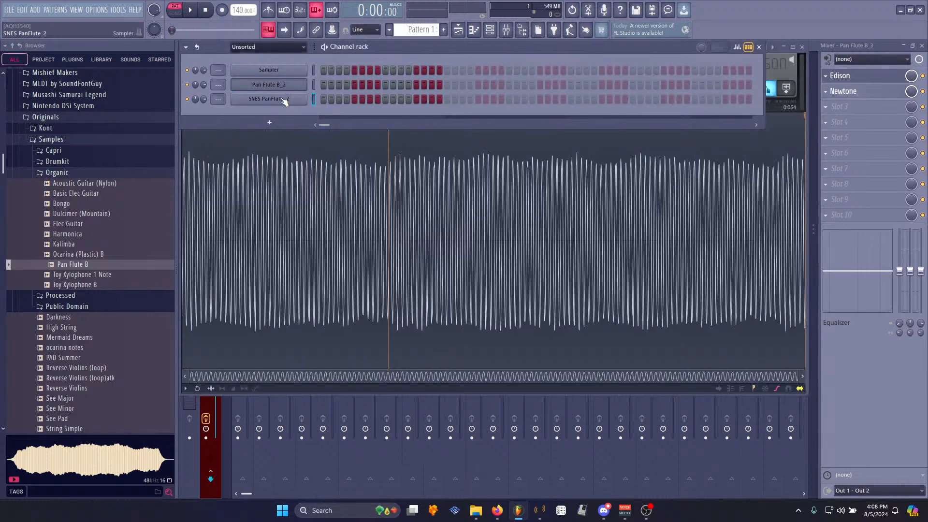
click(288, 108)
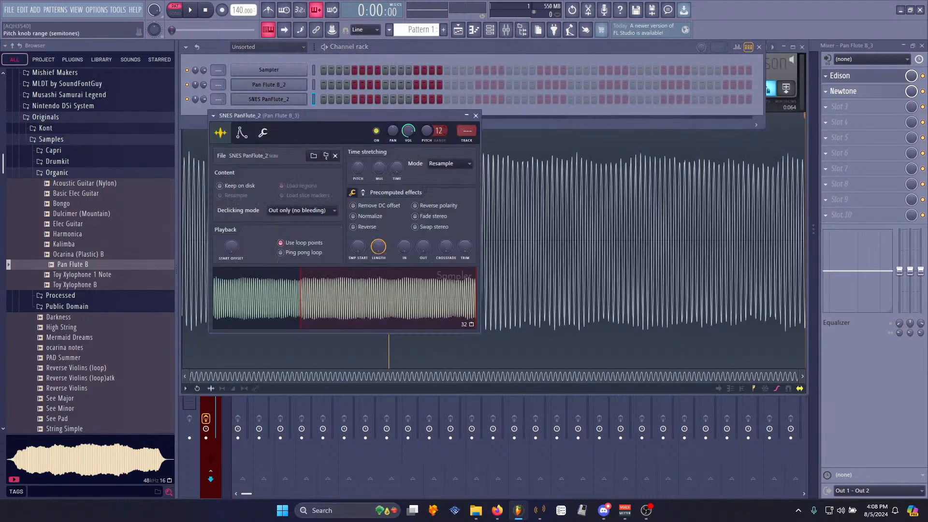
- Set the new sampler channel's pitch range to 24 semitones
drag(427, 130, 427, 145)
drag(418, 110, 520, 118)
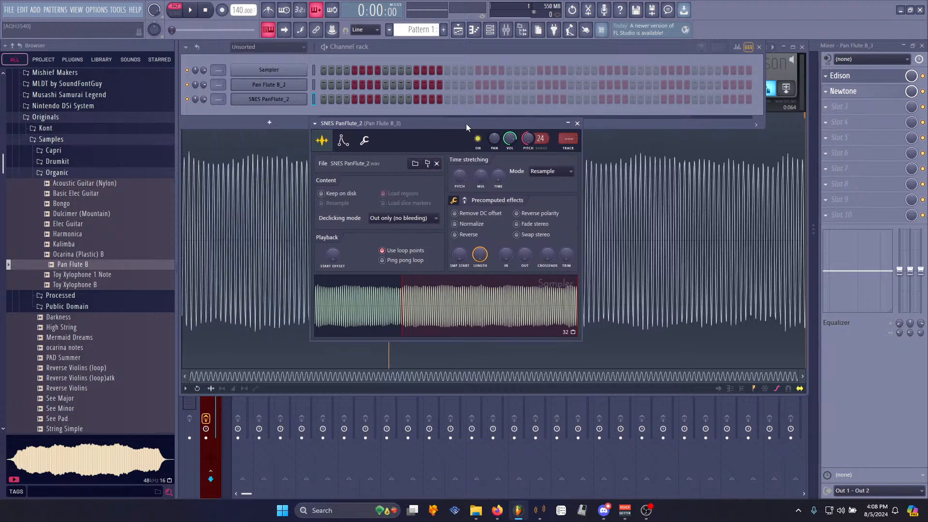
- Enable the volume envelope with full sustain and a 3% attack, previewing a note
key(z)
click(343, 141)
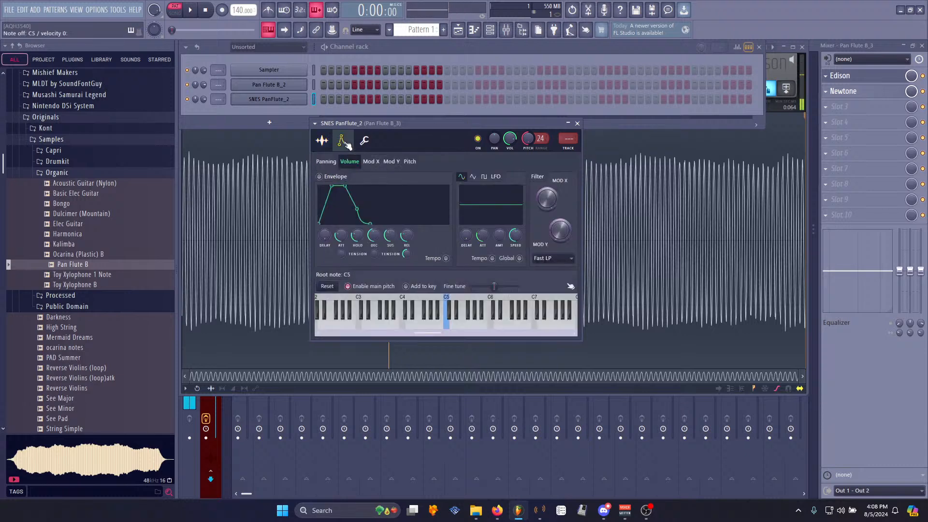
mouse_move(391, 236)
mouse_down()
mouse_move(390, 213)
mouse_move(404, 239)
mouse_up()
drag(342, 236, 341, 256)
key(z)
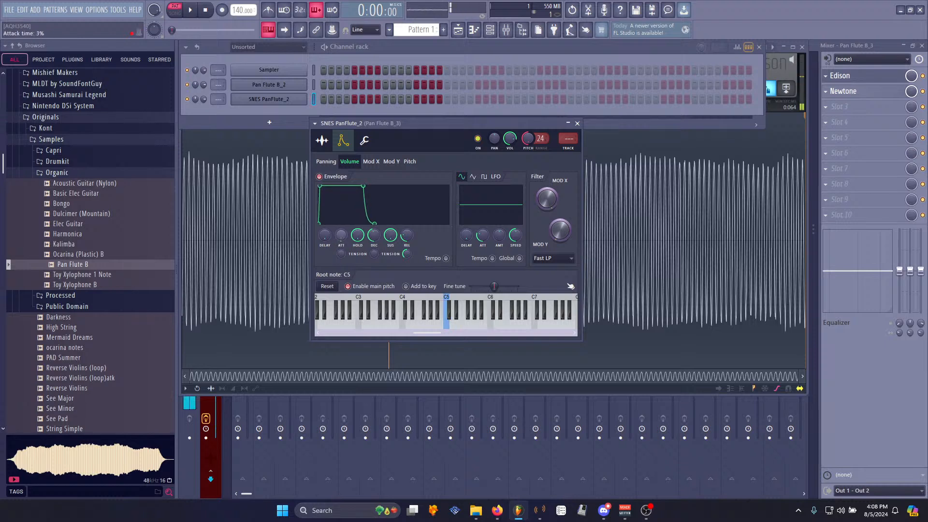
- Set the SNES PanFlute_2 channel's root note to B4
key(c)
click(314, 84)
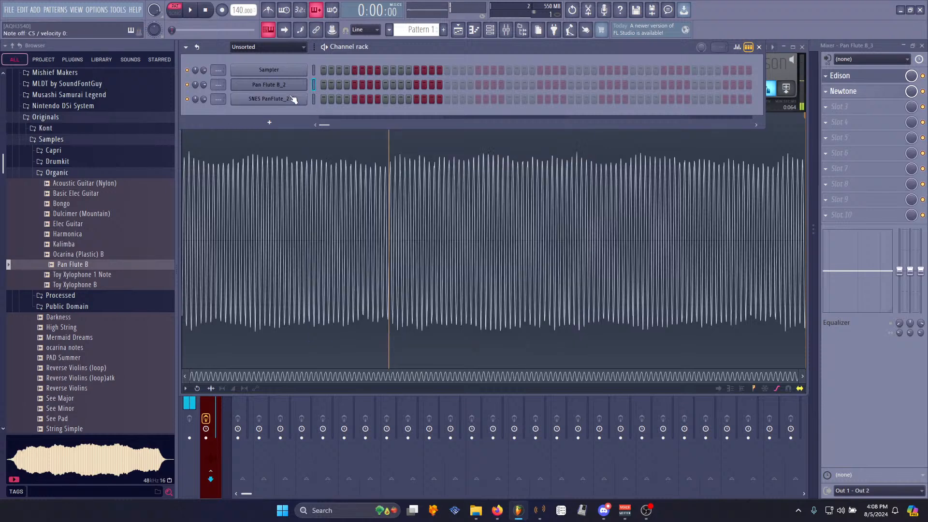
click(314, 99)
click(447, 330)
right_click(441, 326)
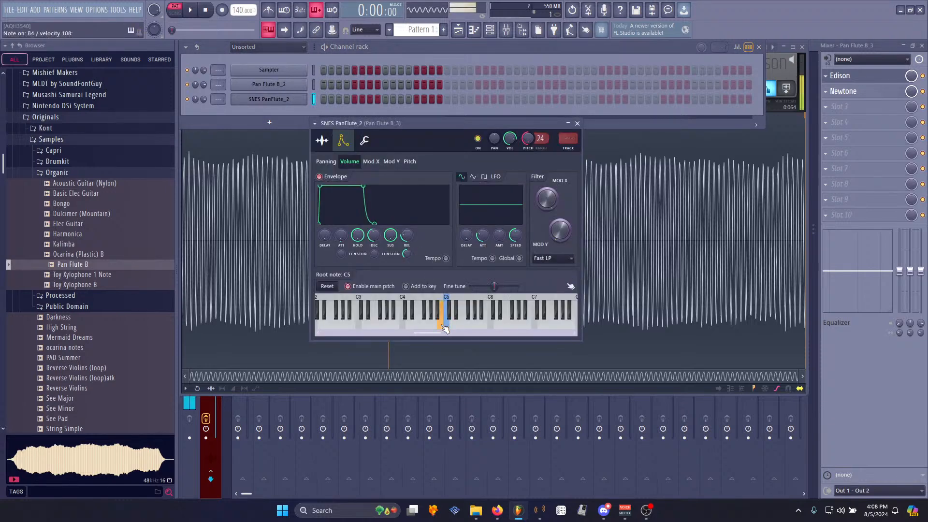
- Compare the new channel with the original Pan Flute B_2 channel by switching and playing each
click(315, 85)
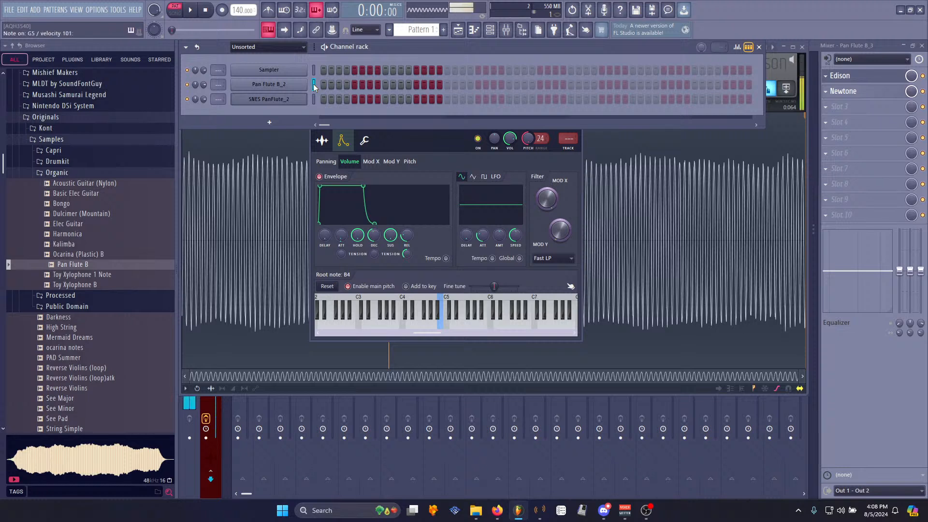
click(312, 99)
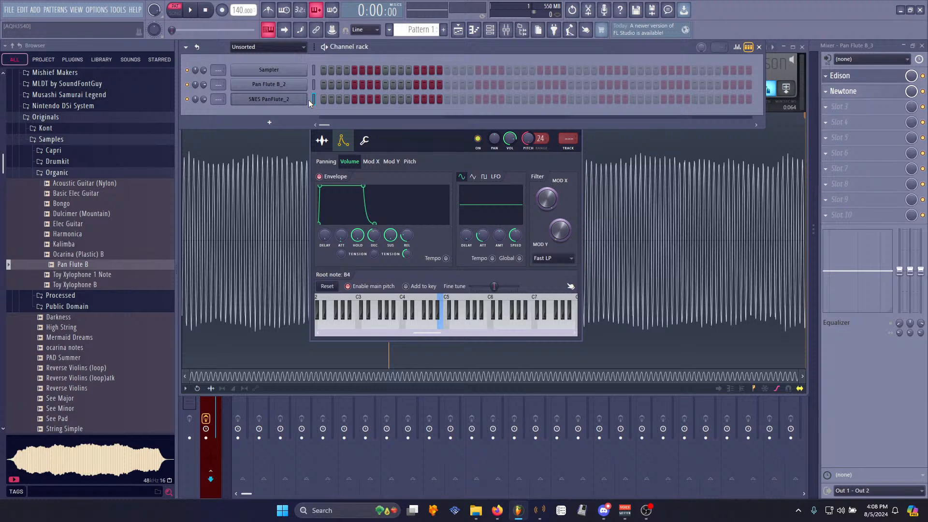
click(313, 85)
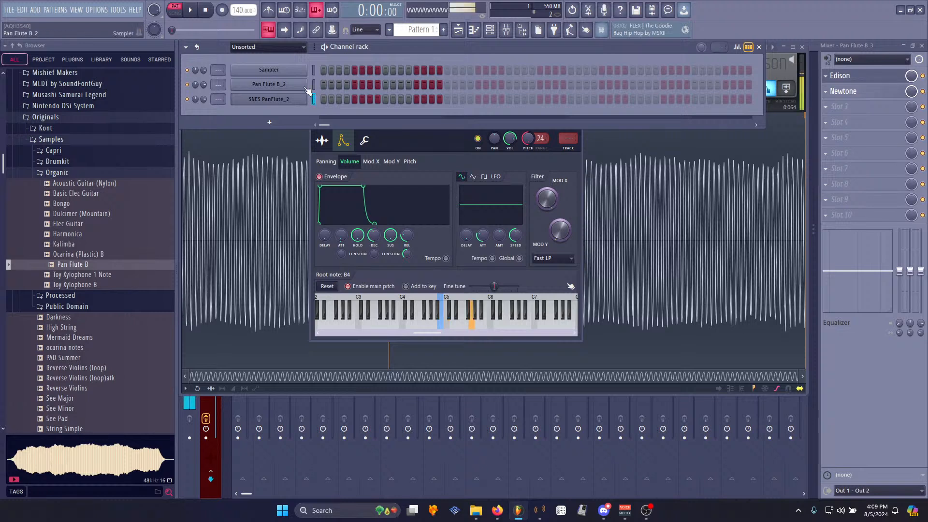
click(315, 99)
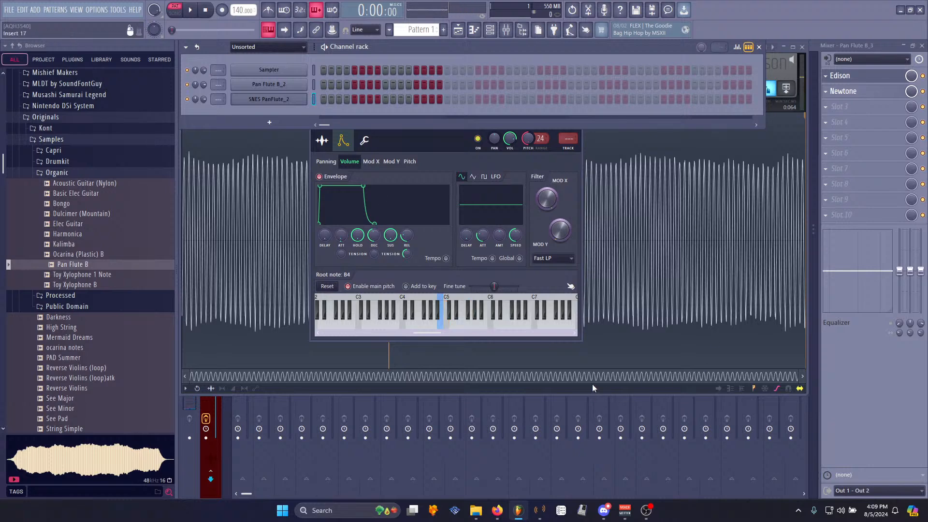
click(440, 257)
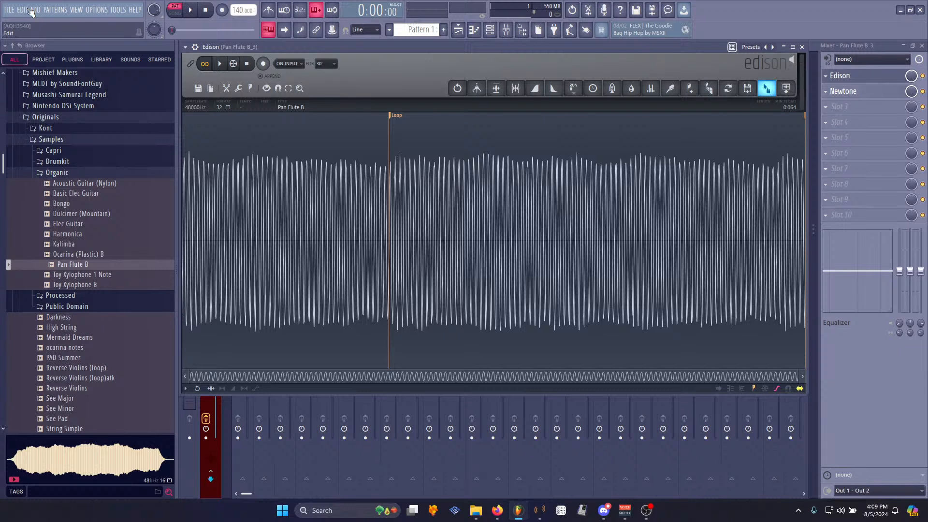
- Add a chipsynth SFC channel and load SNES PanFlute.wav from the Processed user folder into its sample slot
click(35, 11)
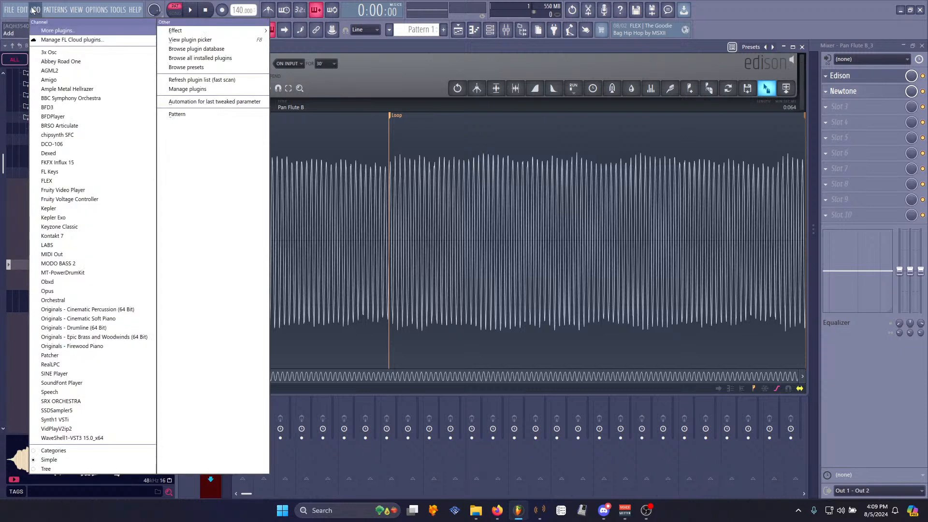
click(68, 136)
drag(410, 131, 370, 51)
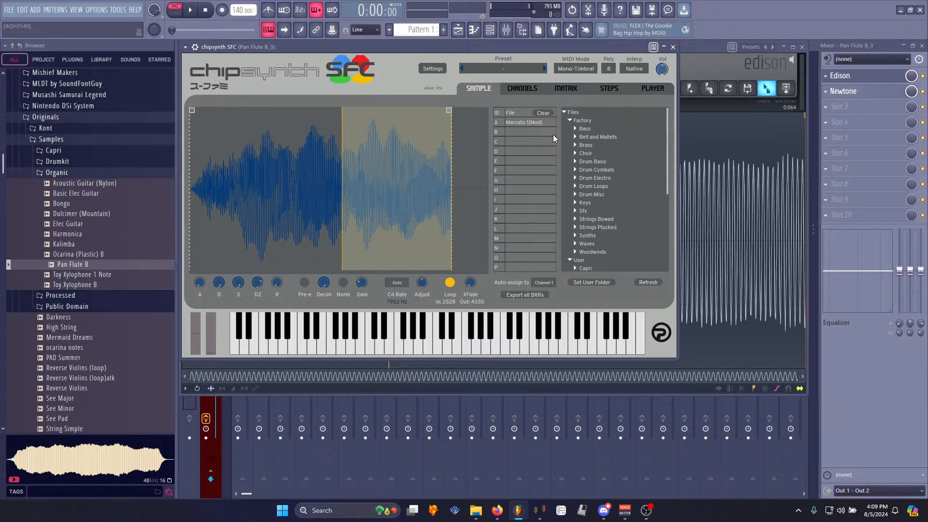
scroll(637, 191, down, 4)
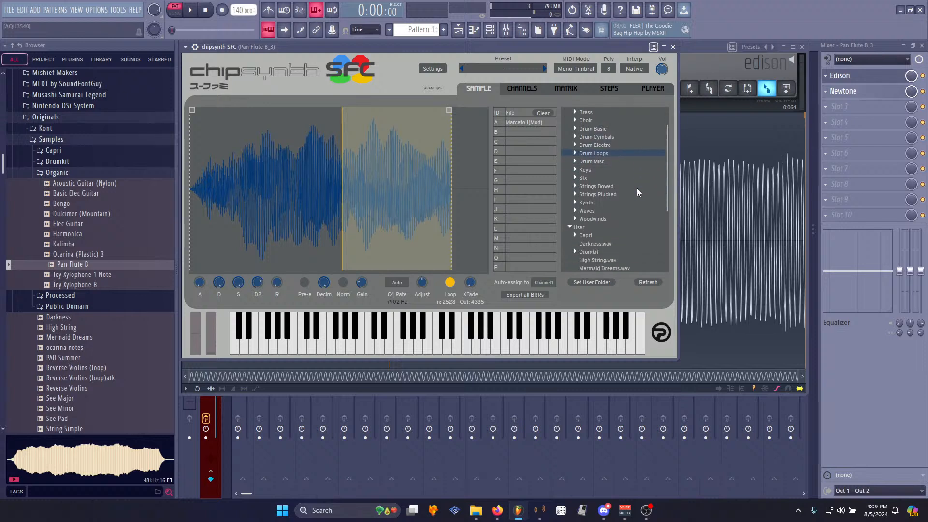
scroll(637, 187, down, 3)
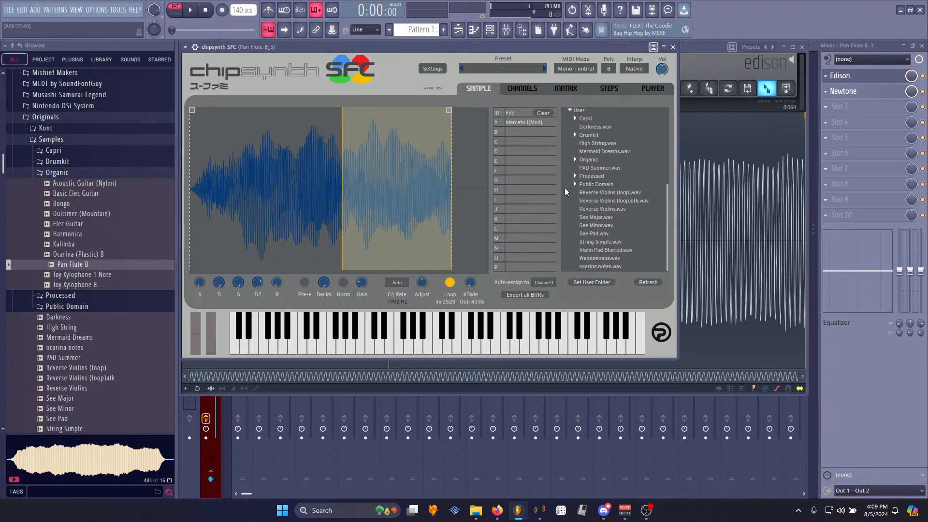
click(575, 176)
scroll(629, 202, down, 2)
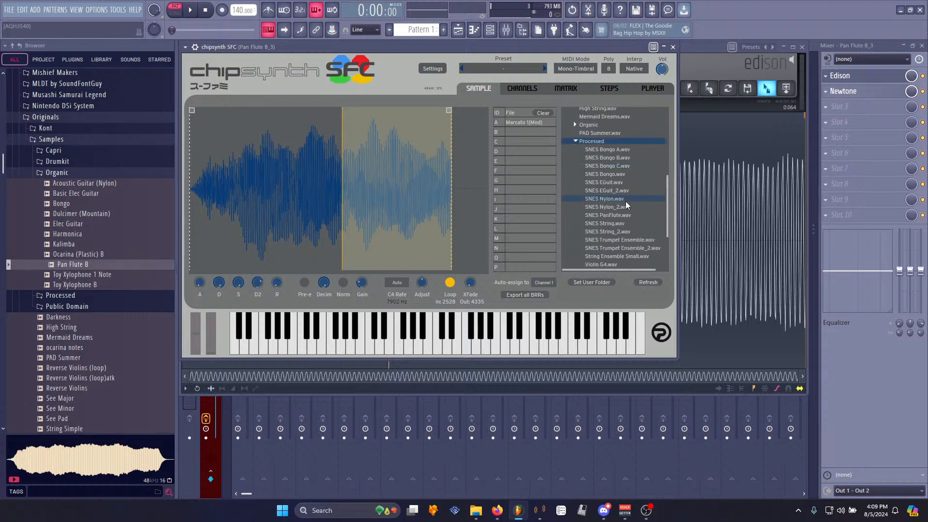
drag(608, 216, 339, 208)
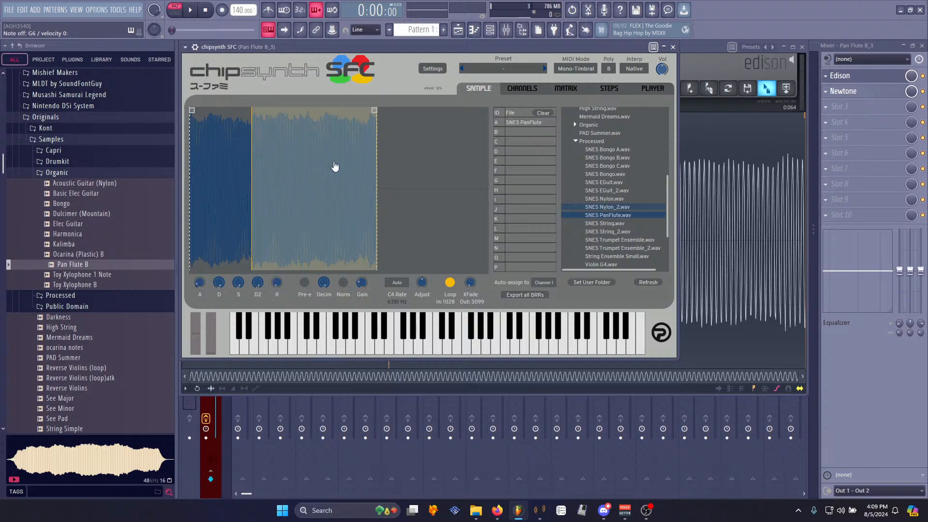
- Record a note played by chipsynth SFC into Edison
key(q)
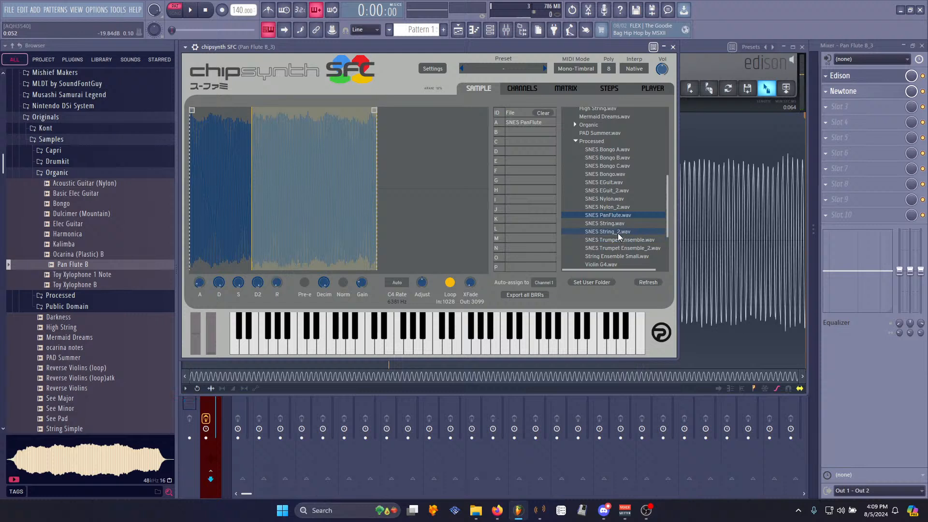
key(z)
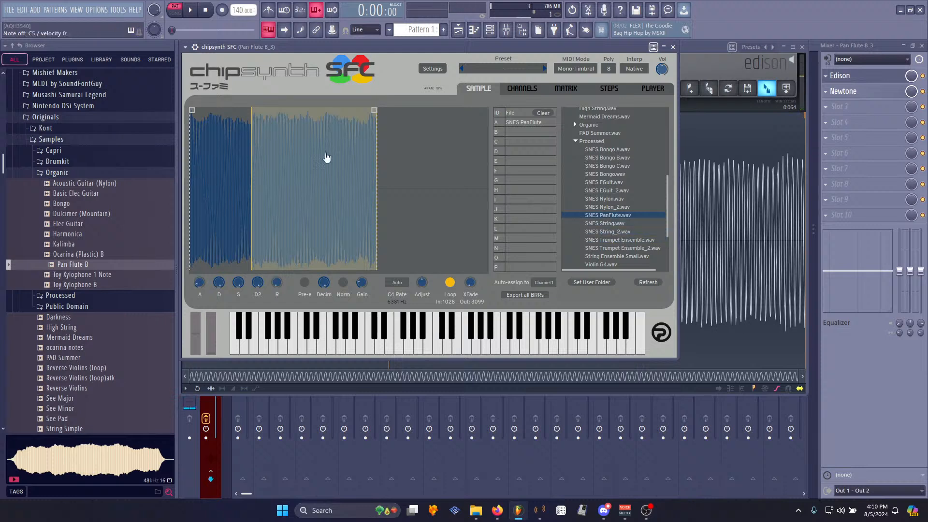
click(850, 81)
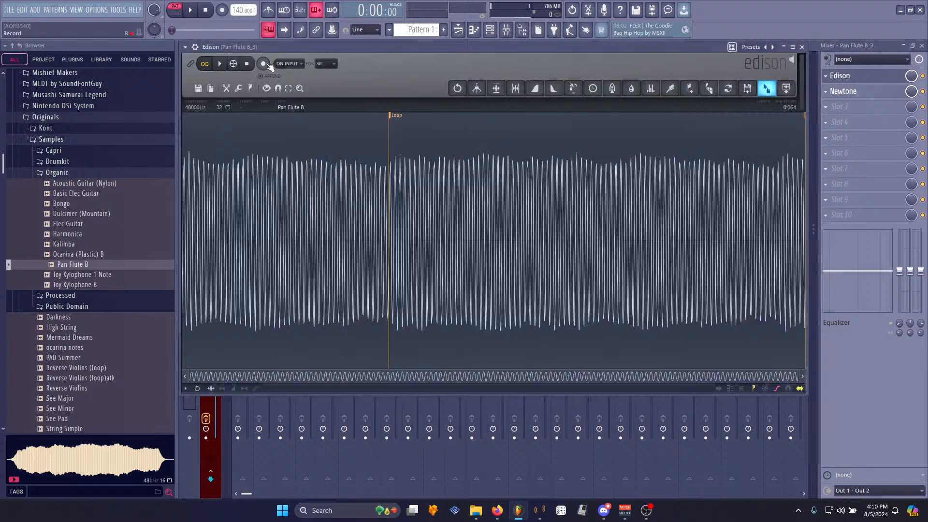
click(265, 64)
click(264, 65)
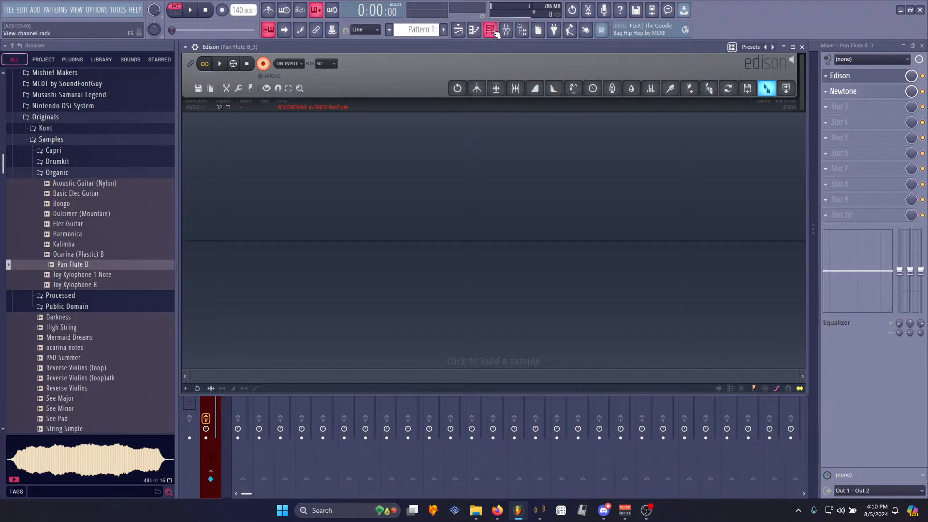
click(246, 63)
- Trim away the silence before the note's start
drag(805, 263, 732, 245)
key(space)
drag(183, 241, 325, 233)
key(space)
scroll(223, 244, up, 6)
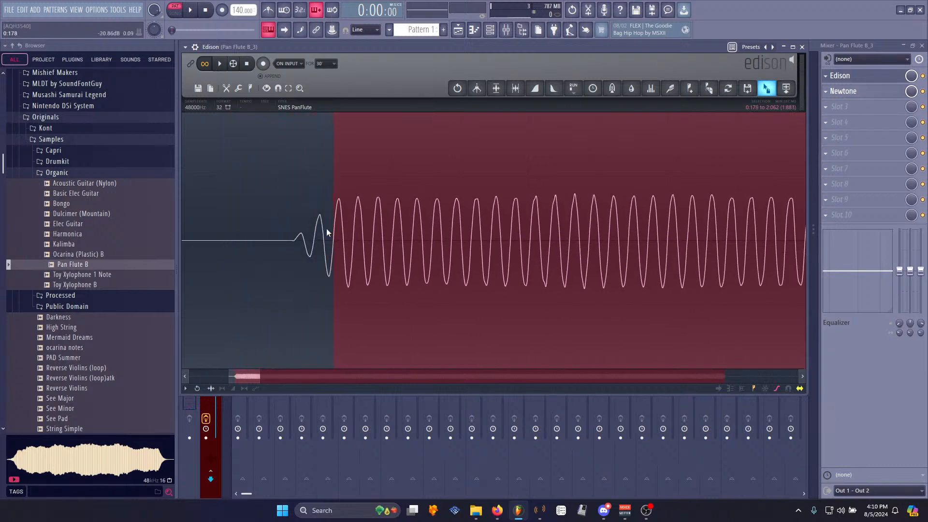
key(ctrl+Delete)
- Apply Declick in to the recording and preview it
right_click(326, 233)
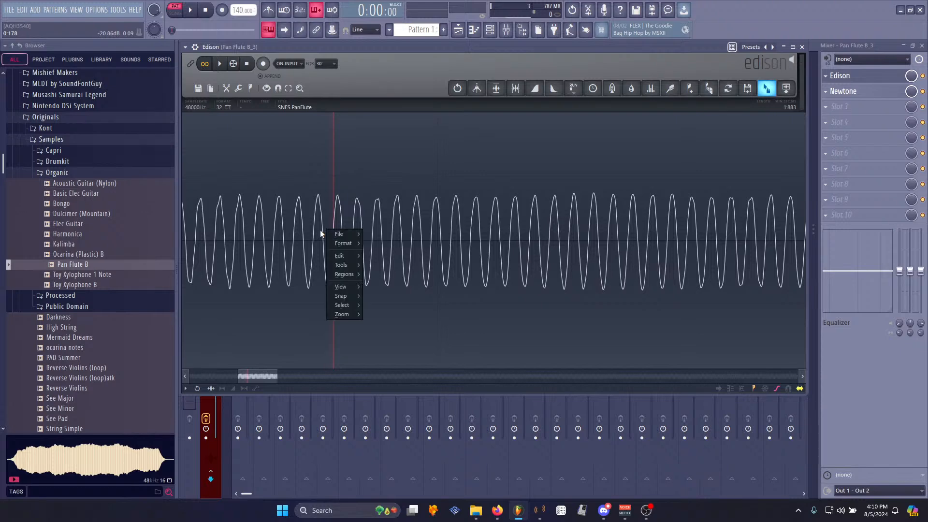
mouse_move(341, 265)
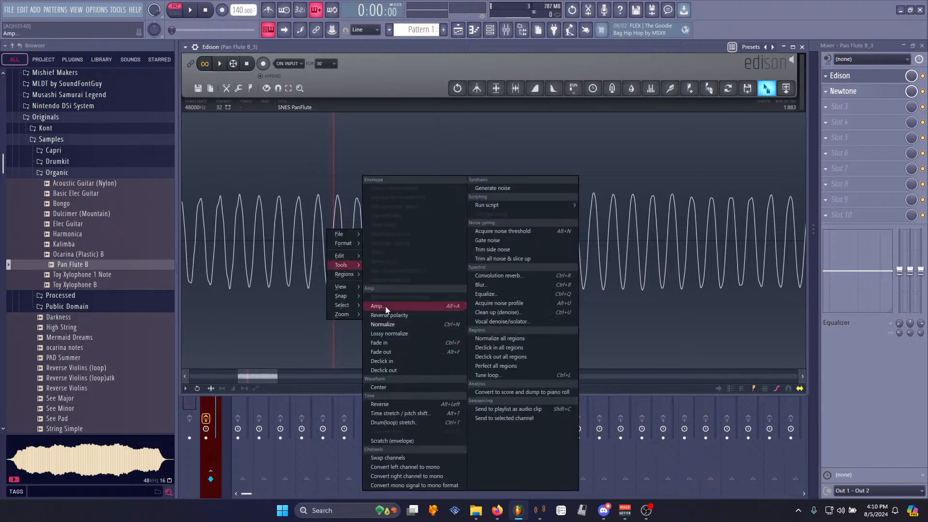
click(398, 361)
scroll(298, 260, down, 8)
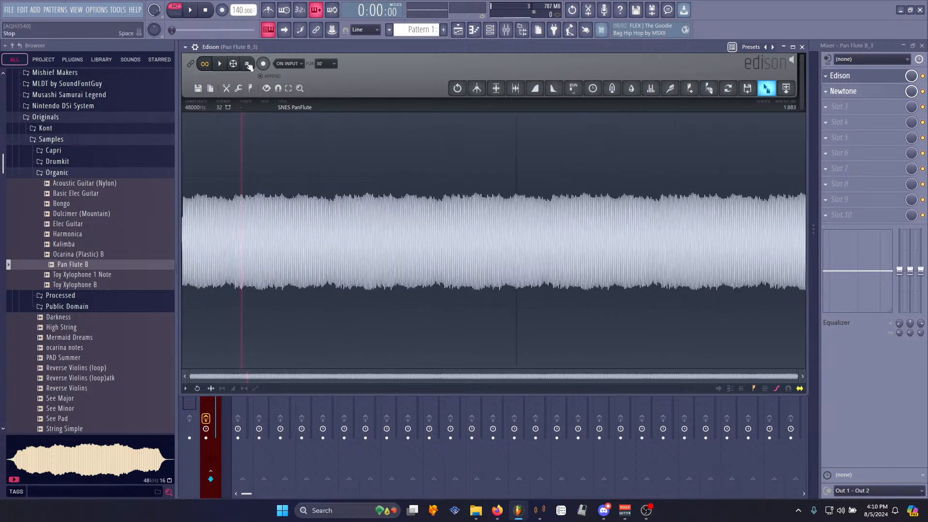
key(space)
key(space)
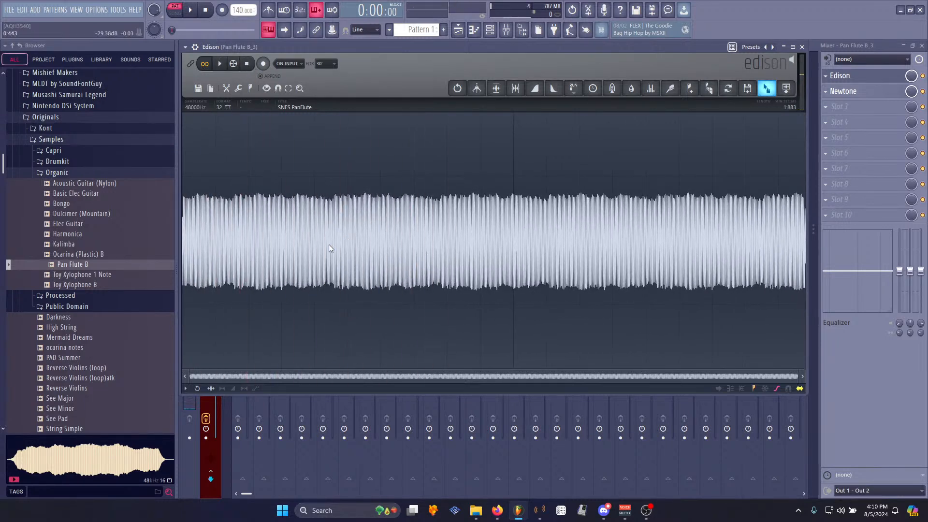
- Normalize the sample and mark a loop region from about 0.230 to 0.555 s
key(ctrl+n)
key(ctrl+shift+Down)
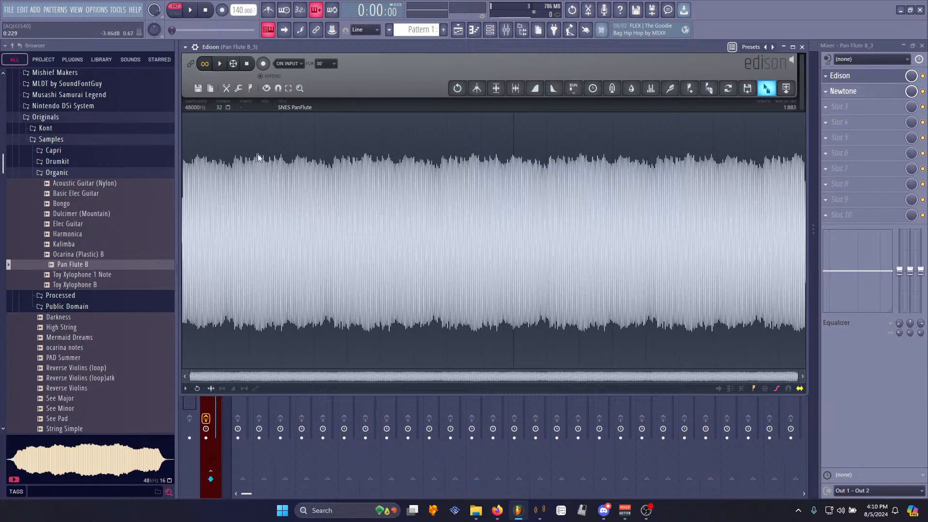
drag(259, 158, 367, 169)
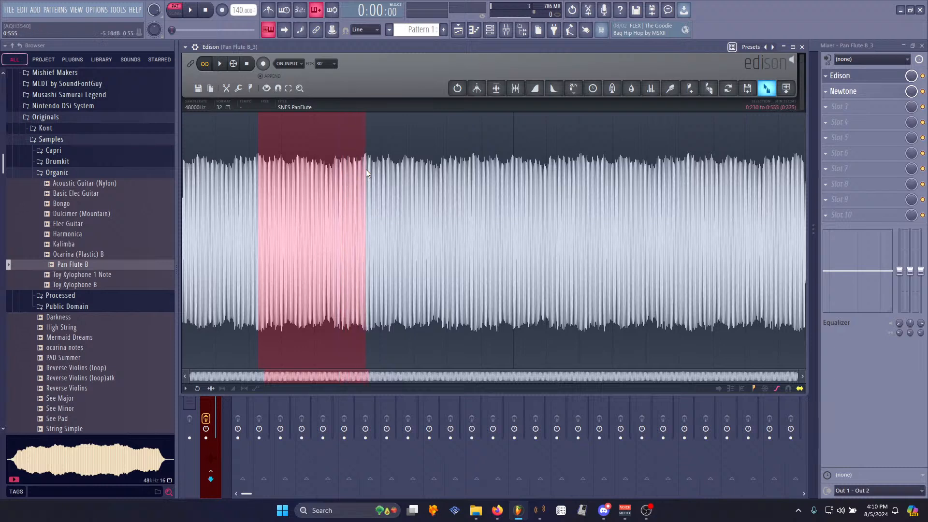
key(space)
right_click(332, 212)
mouse_move(362, 258)
click(387, 276)
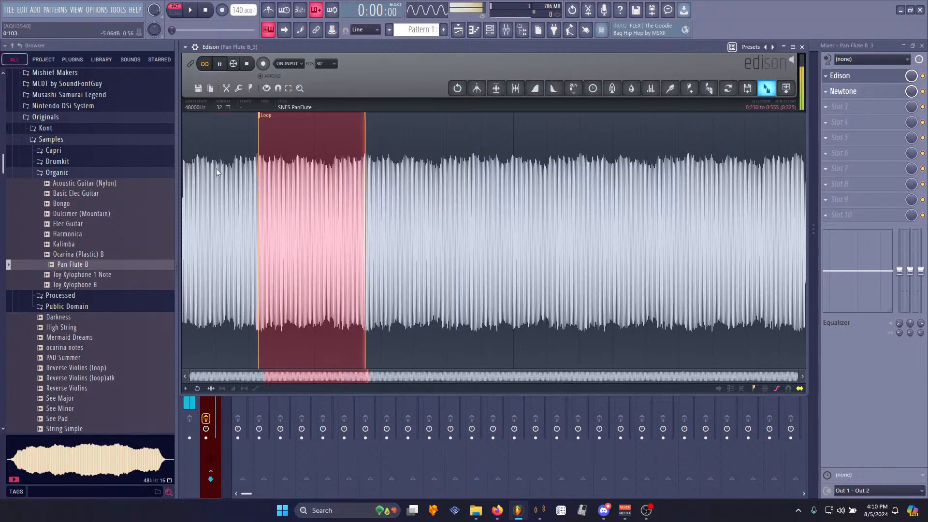
- Fine-tune the loop points to zero crossings, previewing the loop
click(241, 170)
scroll(241, 170, up, 10)
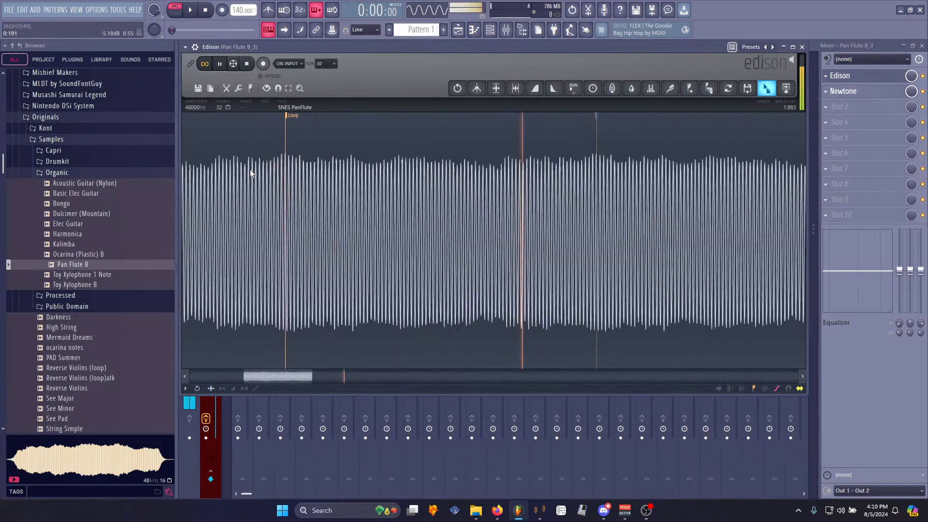
drag(452, 114, 408, 134)
scroll(425, 191, up, 2)
scroll(464, 169, up, 3)
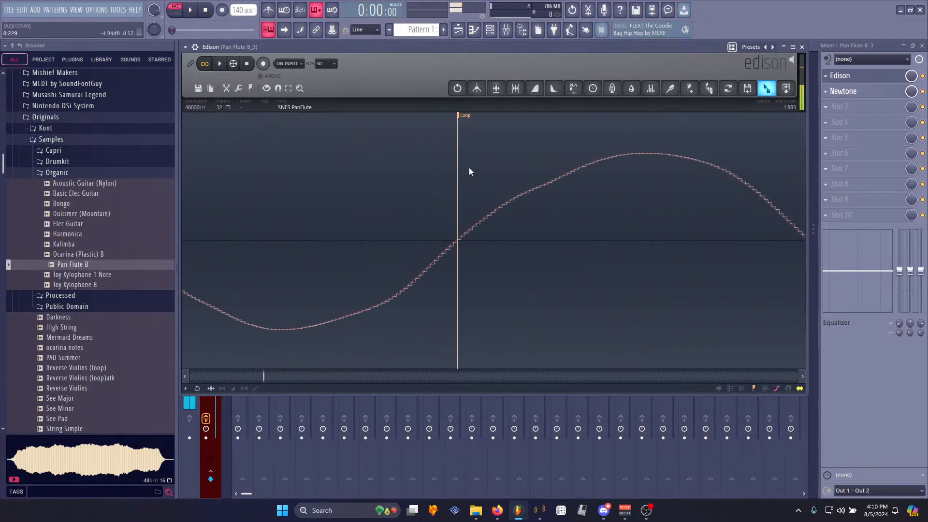
scroll(488, 207, down, 6)
scroll(501, 203, down, 8)
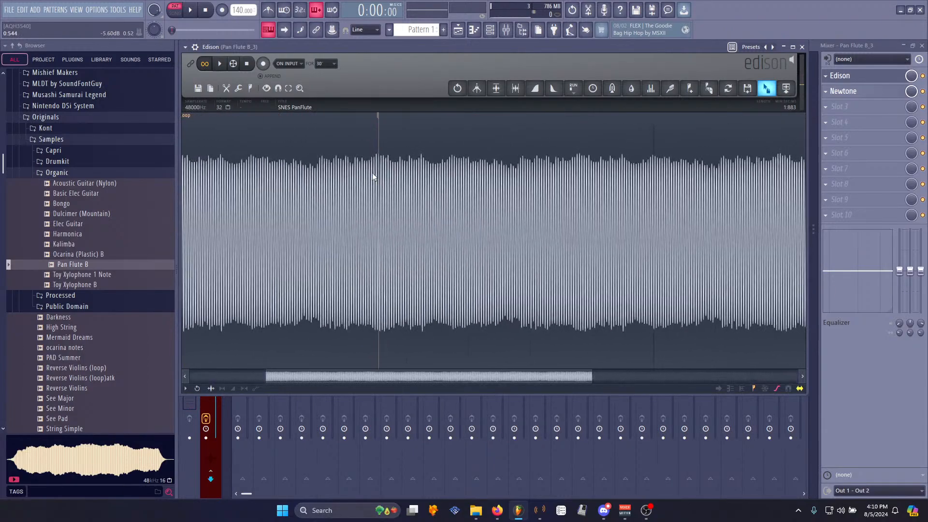
scroll(378, 174, up, 8)
key(space)
drag(518, 118, 472, 128)
scroll(336, 228, down, 10)
key(space)
- Delete the audio beyond the loop end
double_click(288, 192)
double_click(604, 188)
key(Delete)
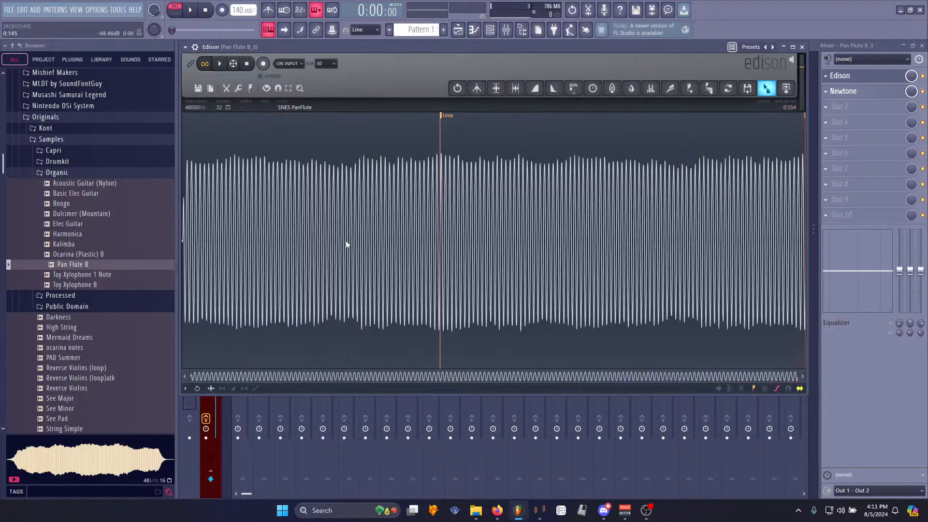
- Save the sample as SNES PanFlute_2.wav in the Processed samples folder
right_click(305, 248)
mouse_move(312, 255)
click(375, 273)
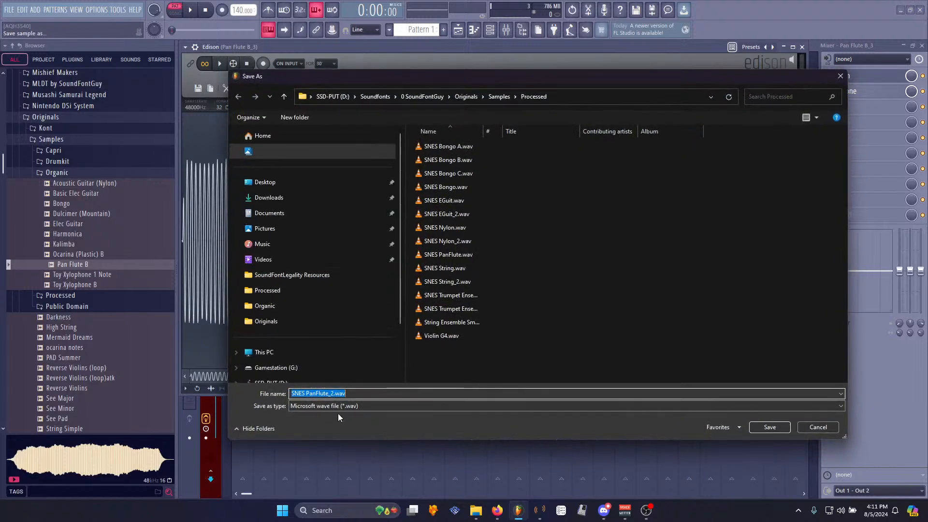
click(769, 425)
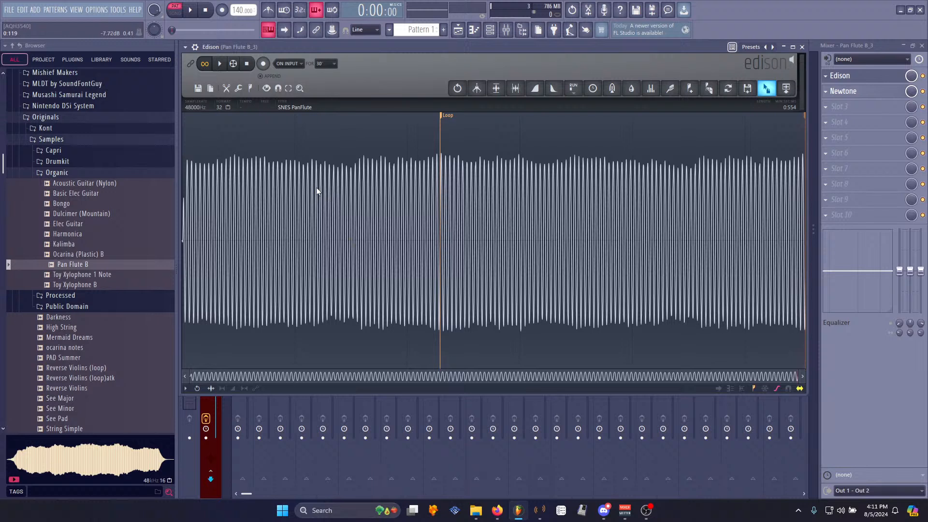
click(491, 30)
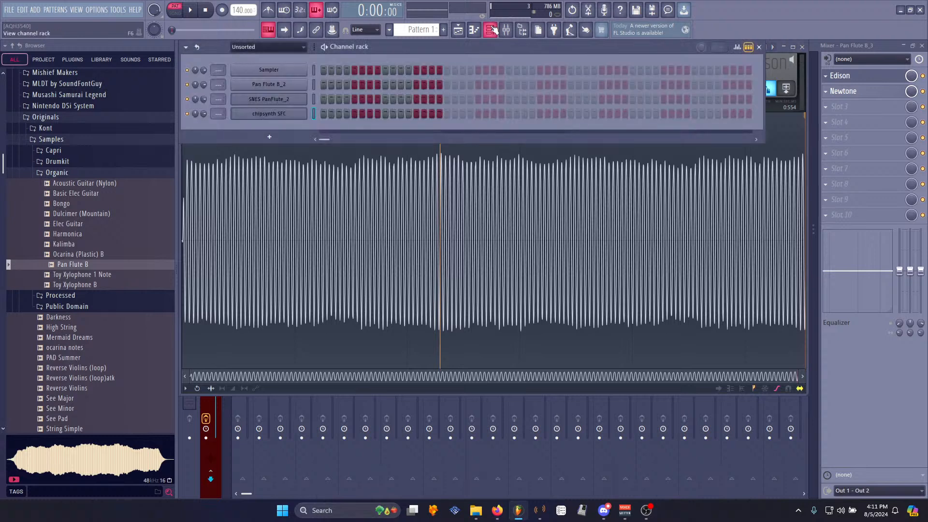
click(42, 12)
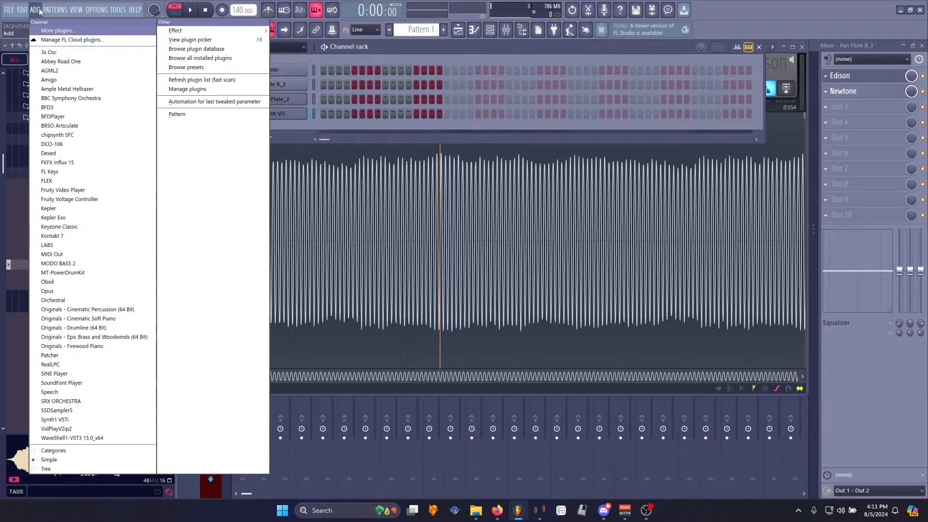
mouse_move(54, 10)
click(425, 48)
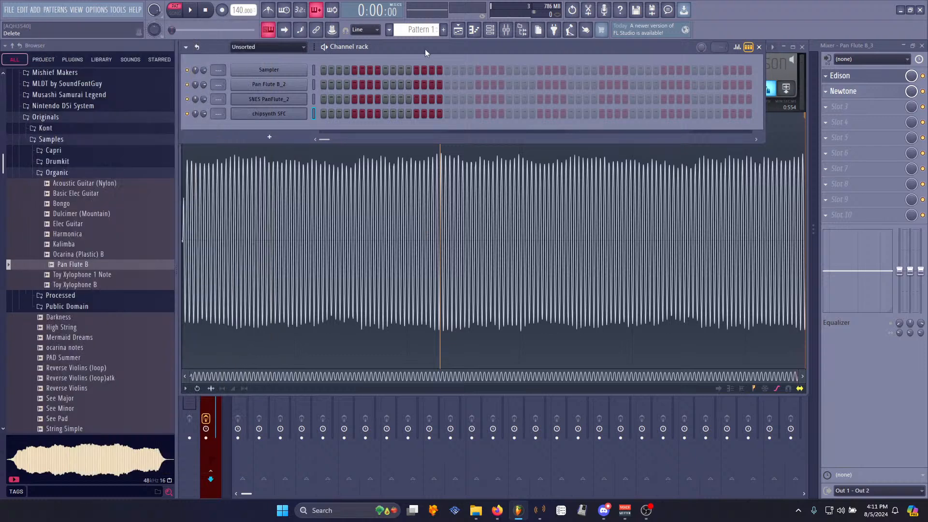
click(101, 10)
click(116, 29)
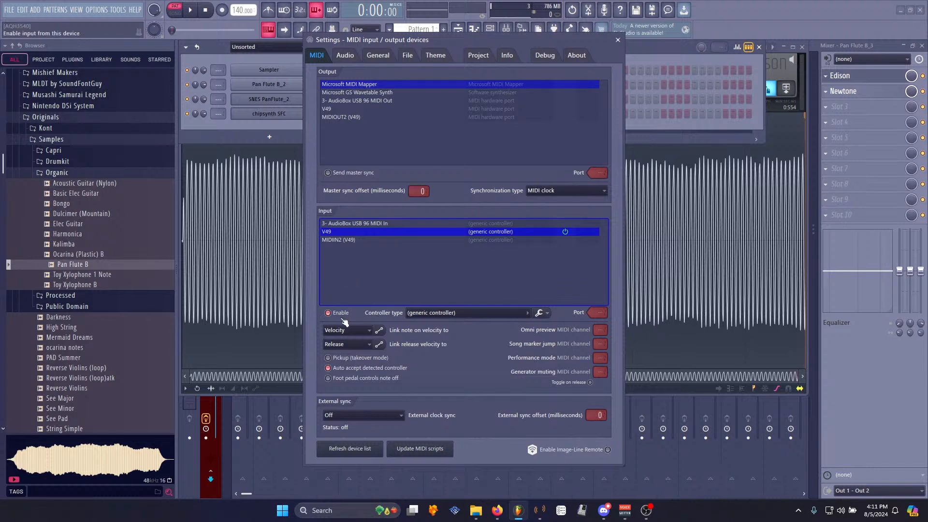
click(618, 40)
key(ctrl+s)
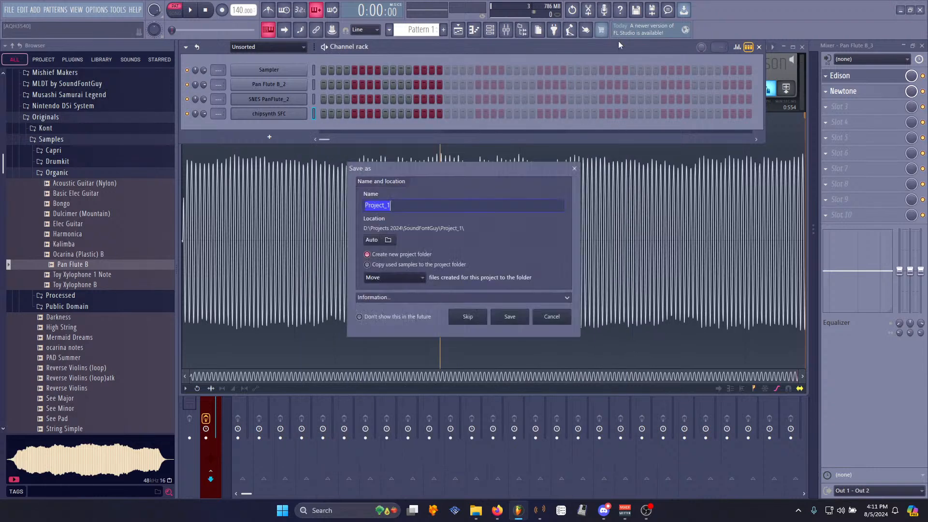
click(555, 318)
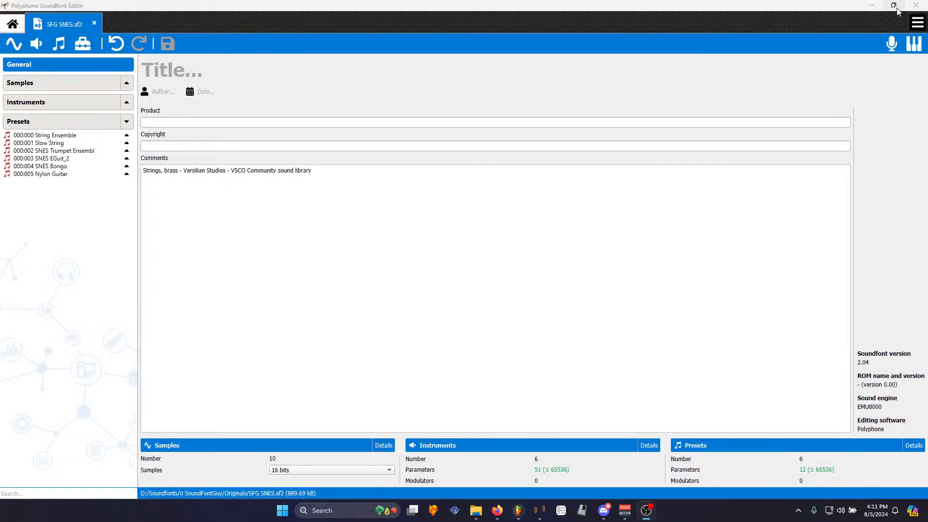
click(900, 10)
click(646, 511)
click(541, 512)
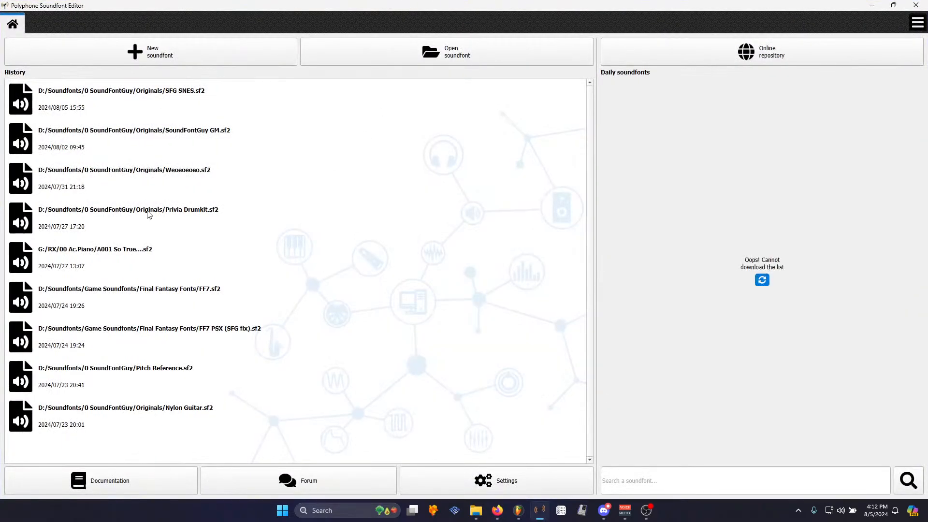
click(916, 5)
click(519, 510)
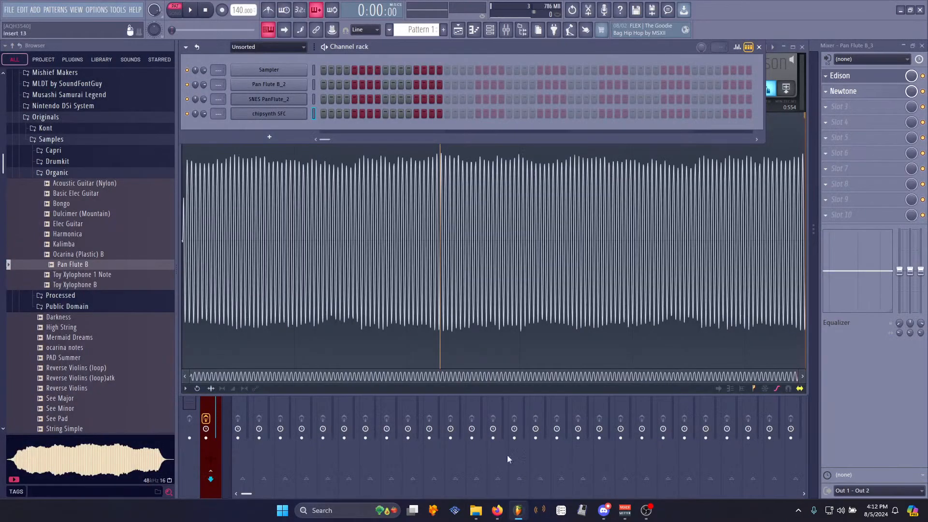
- Try to adjust the loop points of the saved Pan Flute sample at zero crossings, previewing playback
click(435, 291)
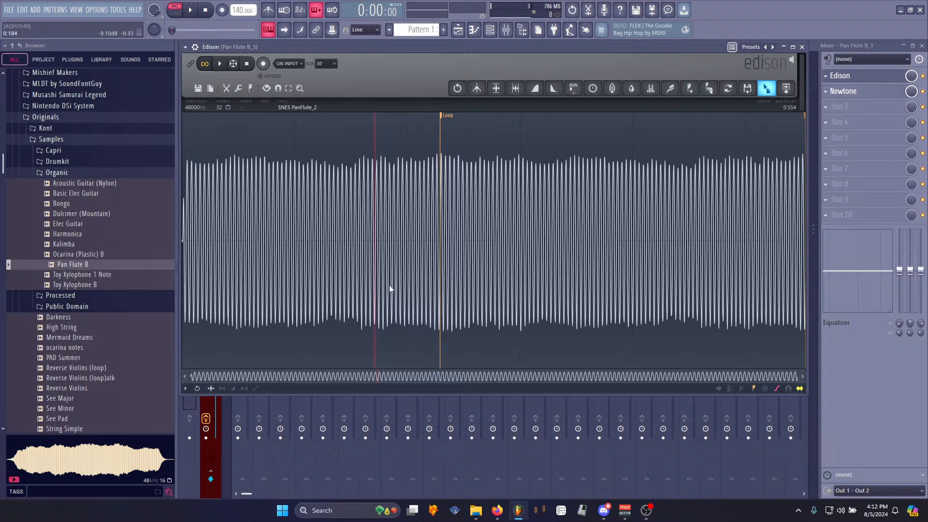
scroll(425, 313, up, 3)
scroll(477, 315, down, 5)
drag(806, 119, 779, 117)
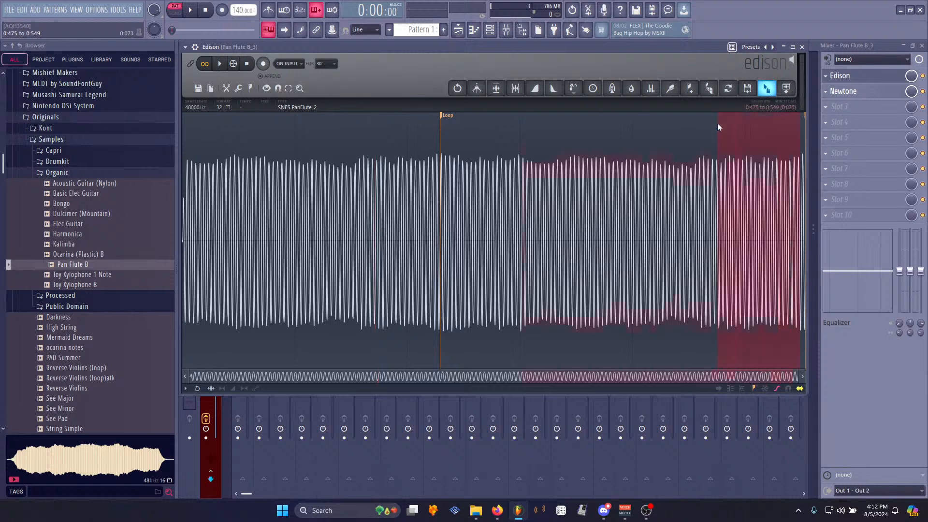
click(482, 173)
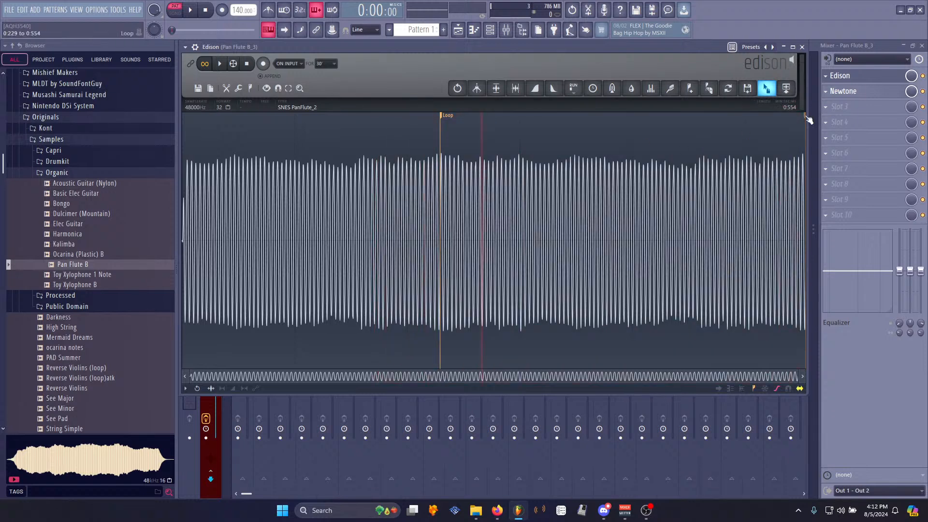
scroll(475, 145, up, 6)
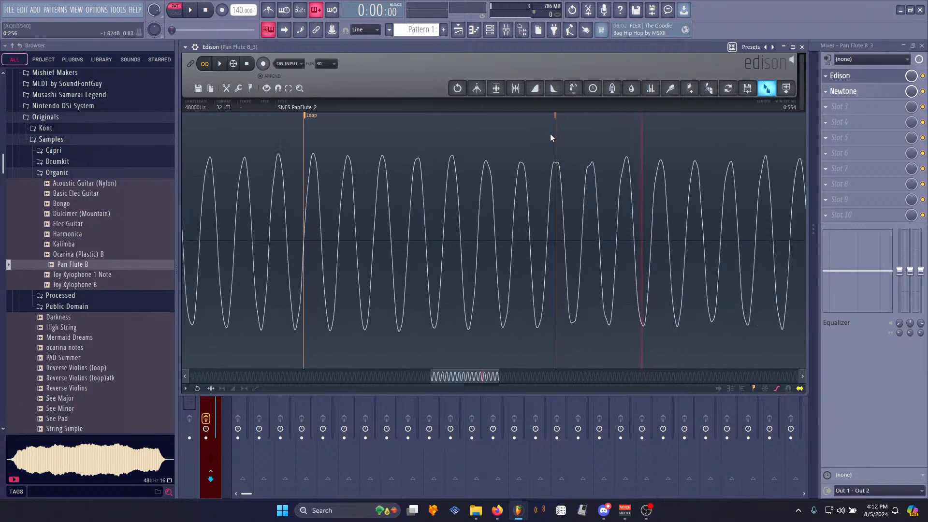
mouse_move(557, 122)
mouse_down()
mouse_move(288, 137)
mouse_move(318, 142)
mouse_up()
key(space)
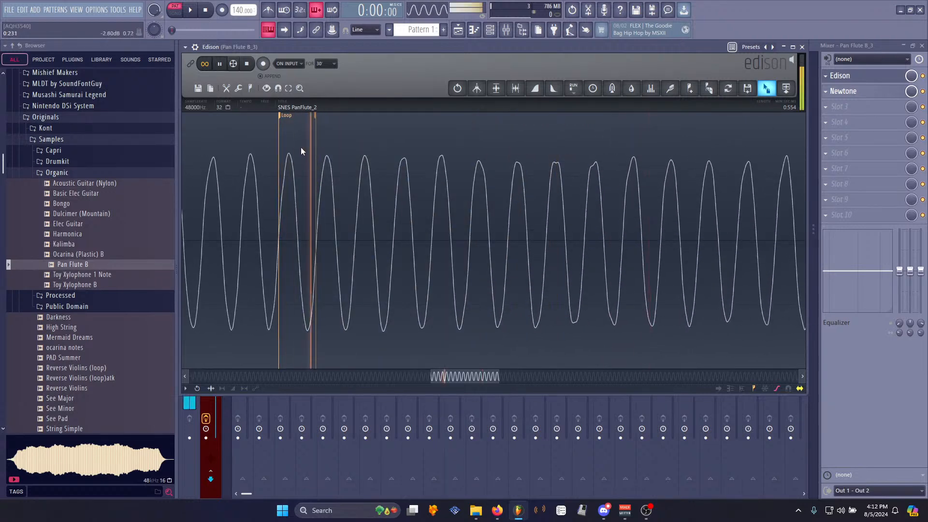
key(space)
scroll(290, 203, up, 4)
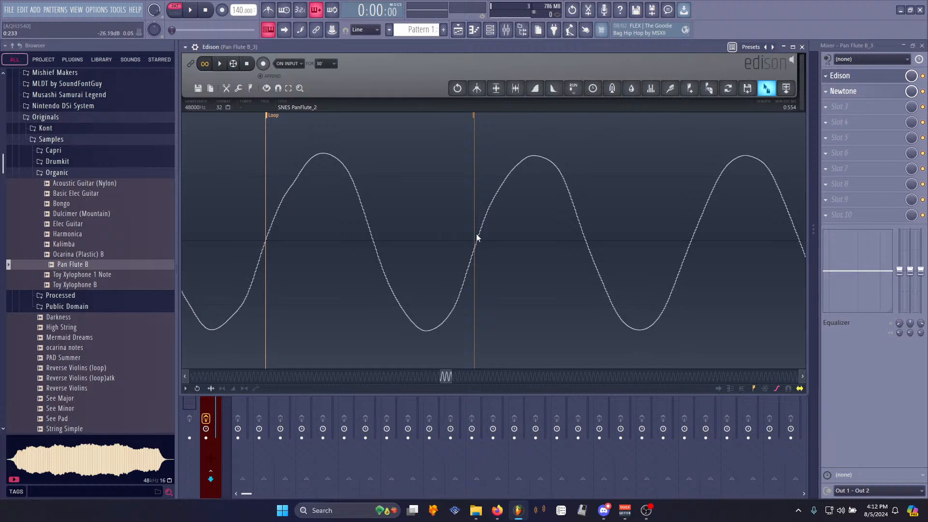
scroll(476, 145, up, 2)
click(479, 118)
scroll(390, 210, down, 4)
key(space)
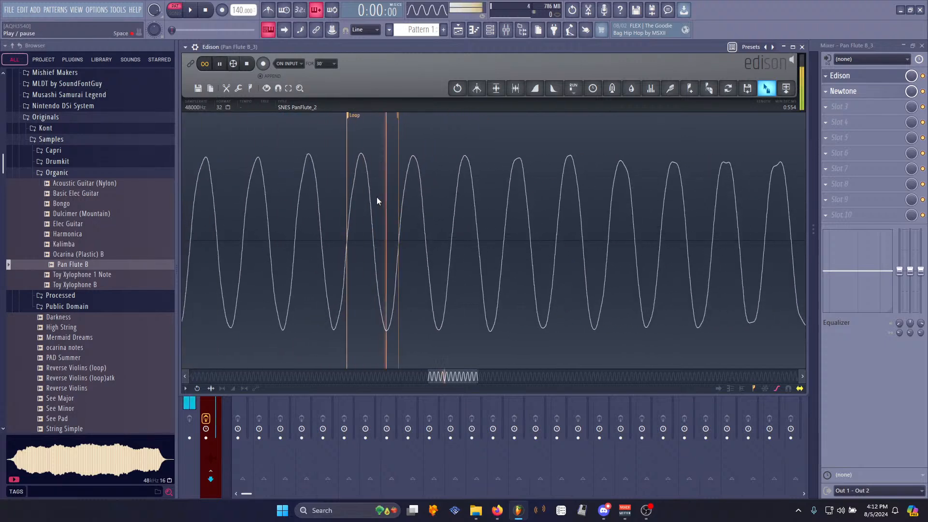
scroll(377, 197, down, 6)
key(space)
drag(442, 116, 550, 190)
key(space)
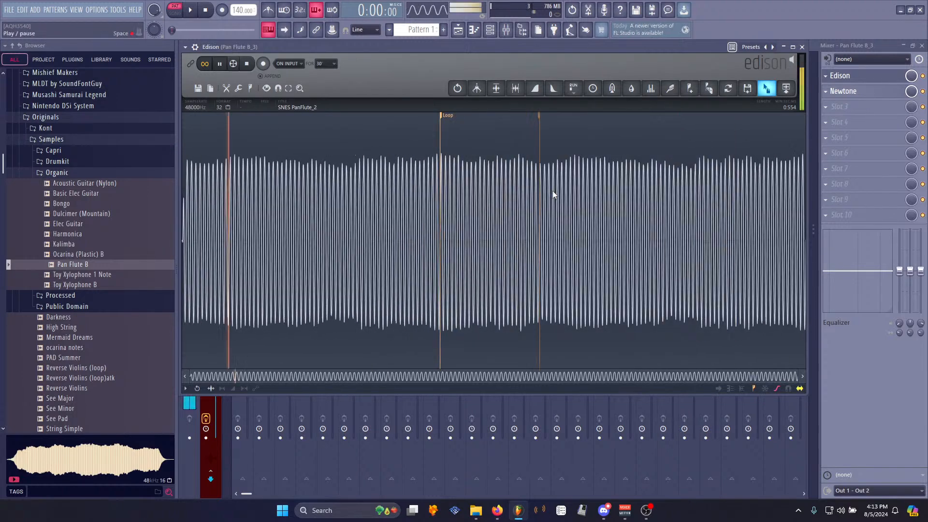
key(space)
- Undo the recent loop and trim edits to return to the full untrimmed Pan Flute recording
key(ctrl+z)
key(ctrl+z)
key(ctrl+z)
key(ctrl+z)
key(ctrl+z)
key(space)
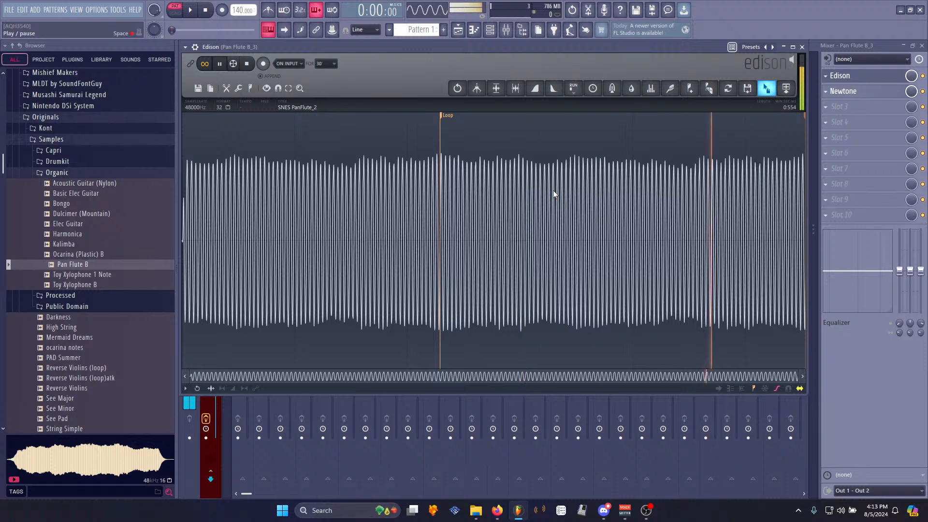
key(space)
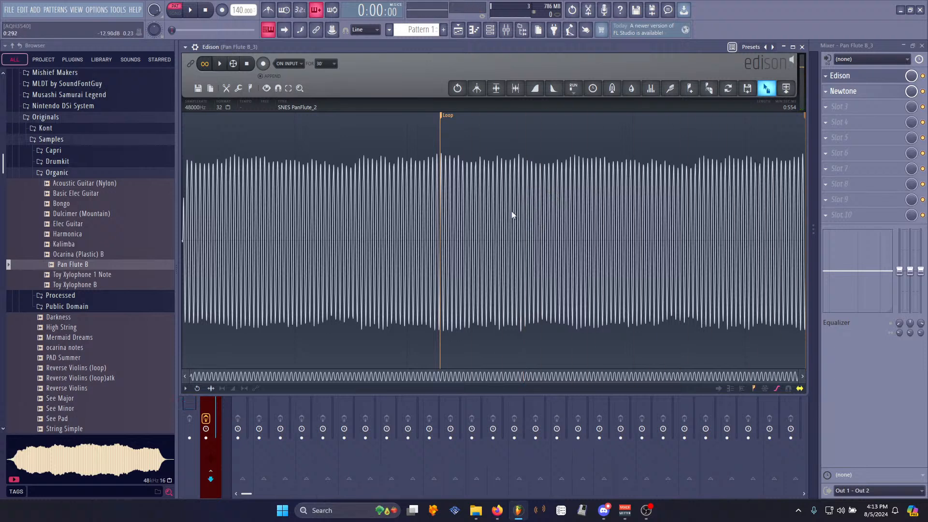
key(ctrl+z)
key(ctrl+z)
key(ctrl+z)
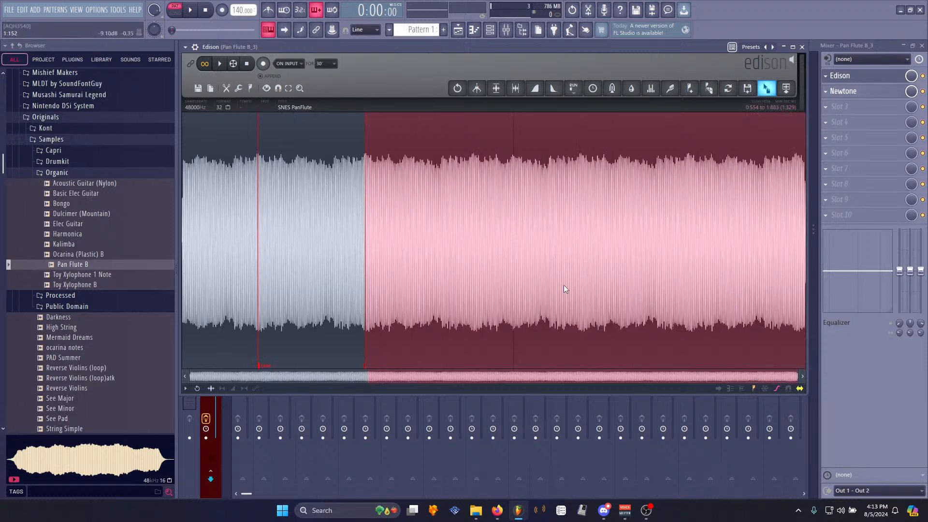
right_click(263, 364)
click(267, 373)
click(236, 225)
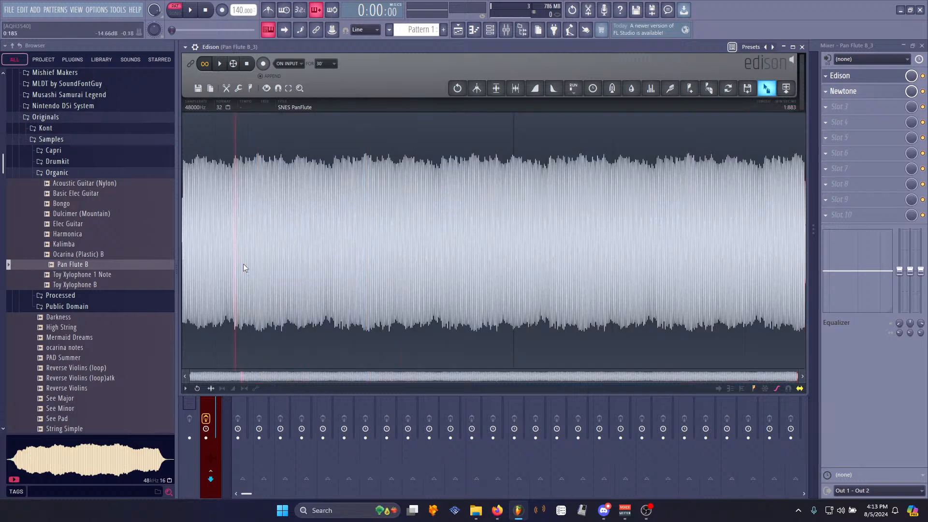
- Mark a loop from about 0.527 to 1.705 s and accept the Loop tuner settings
drag(238, 248, 758, 249)
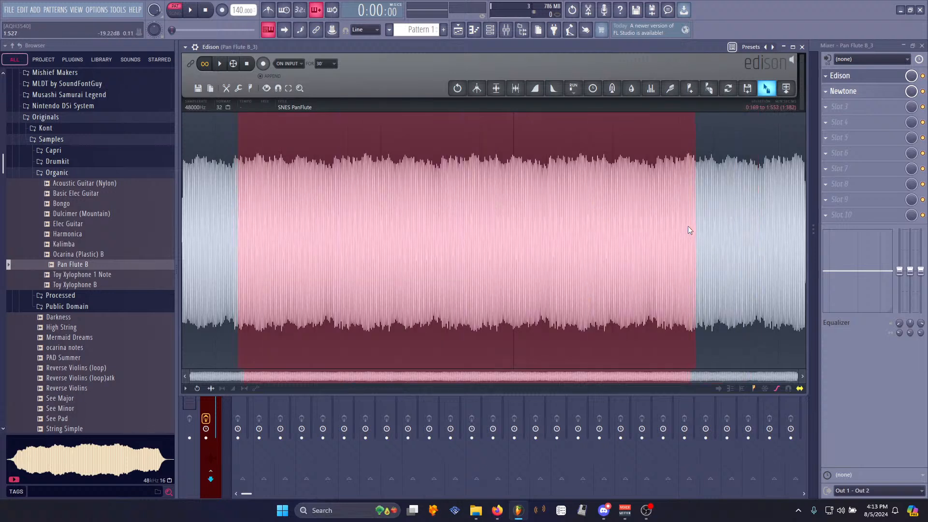
drag(219, 195, 748, 245)
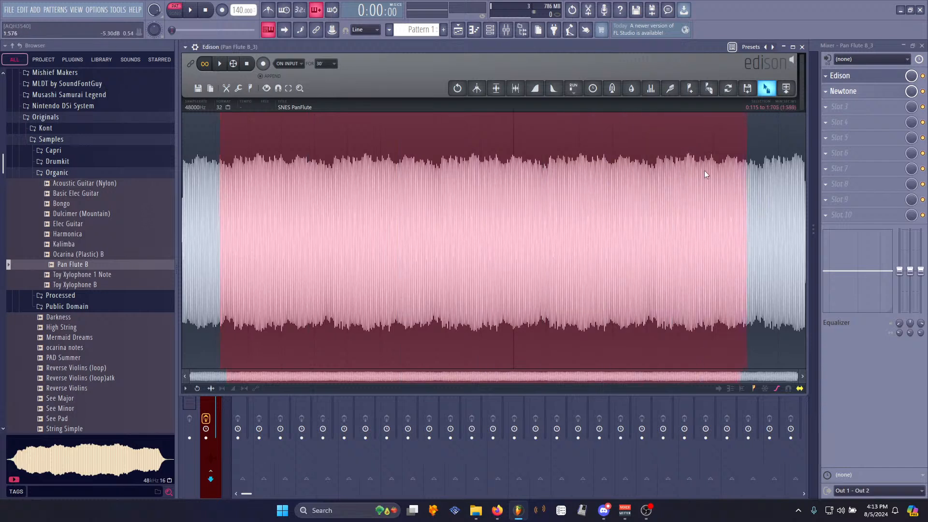
key(ctrl+l)
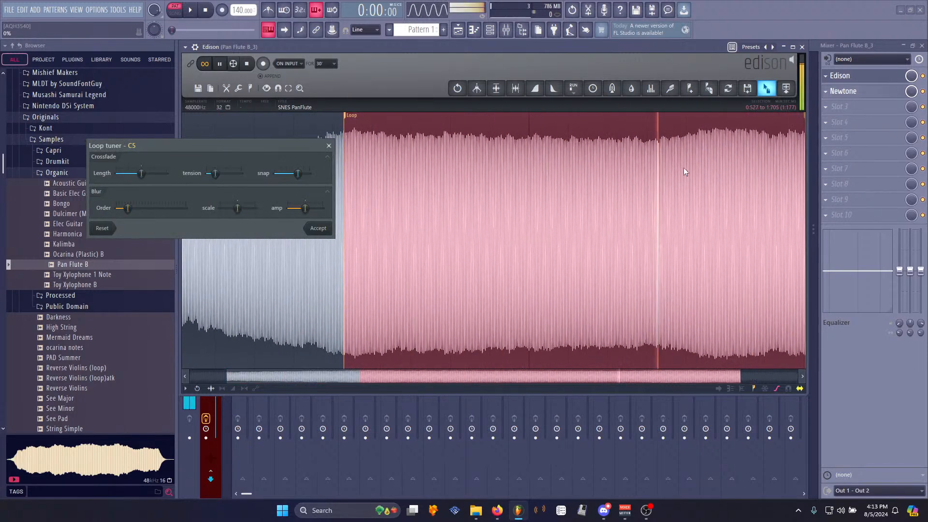
click(328, 232)
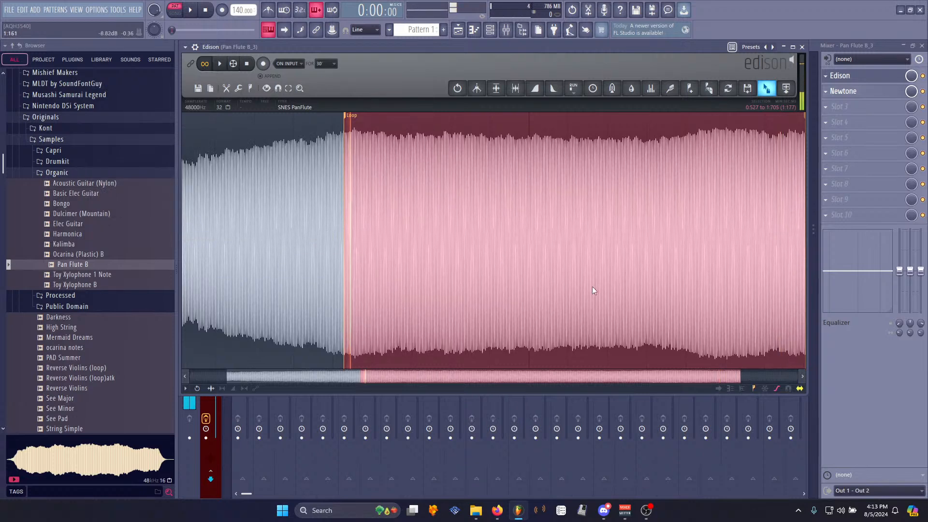
- Delete the audio beyond the loop end
key(space)
scroll(598, 283, down, 2)
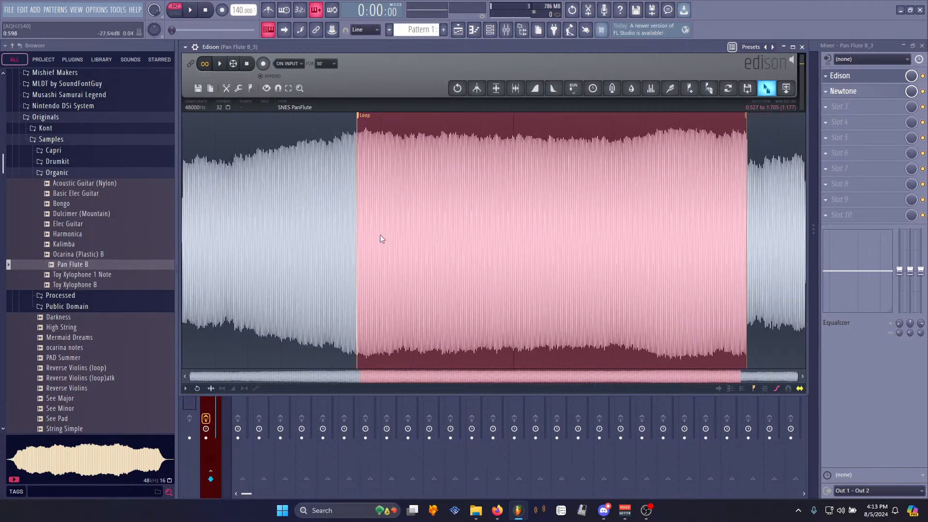
drag(358, 238, 855, 270)
key(Delete)
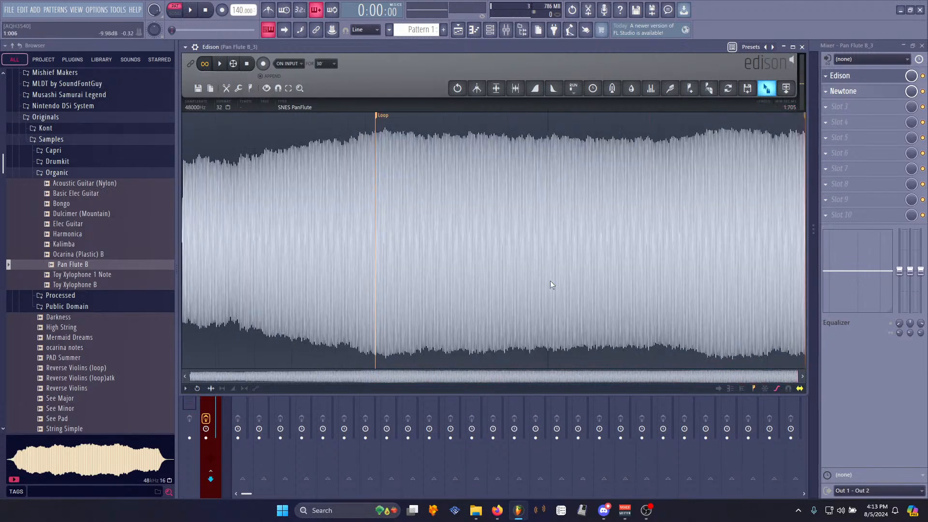
- Play the trimmed, looped sample to preview it
right_click(315, 214)
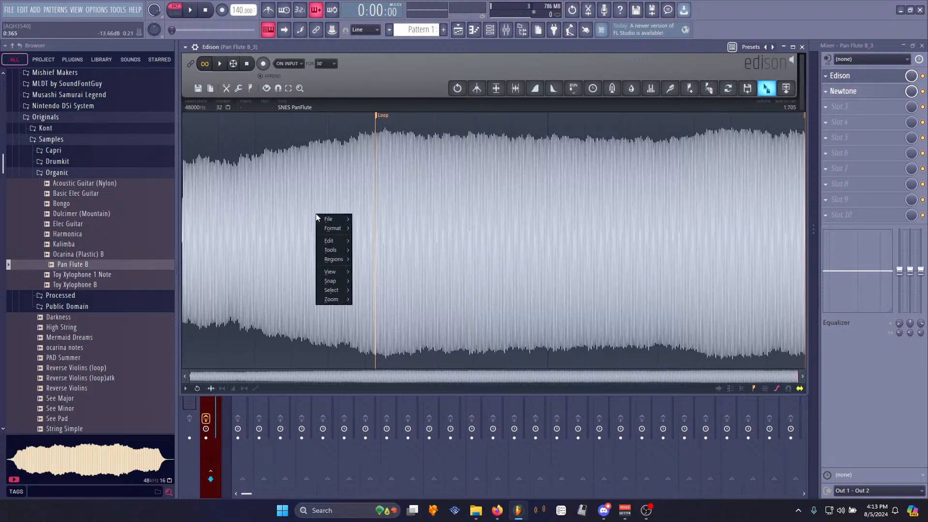
mouse_move(328, 219)
click(219, 64)
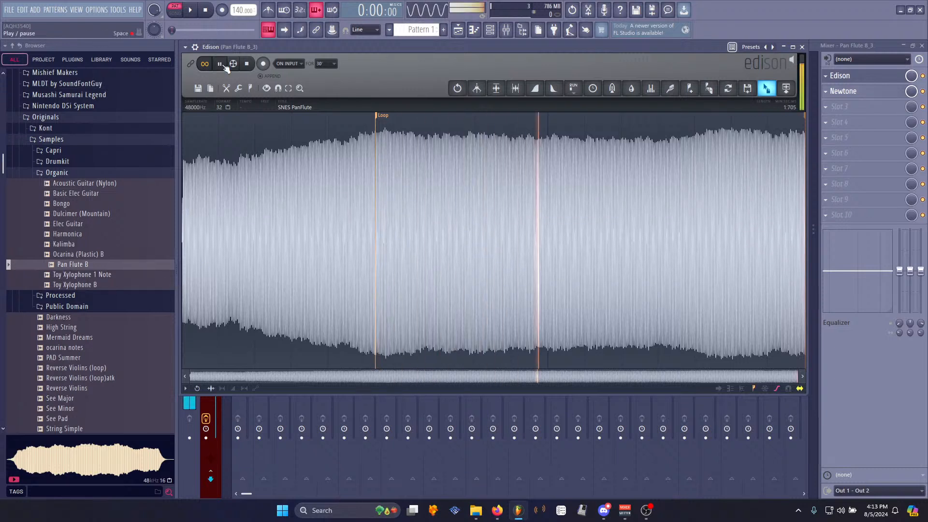
click(220, 64)
- Save the sample over SNES PanFlute_2.wav in the Processed folder, replacing the existing file
right_click(330, 252)
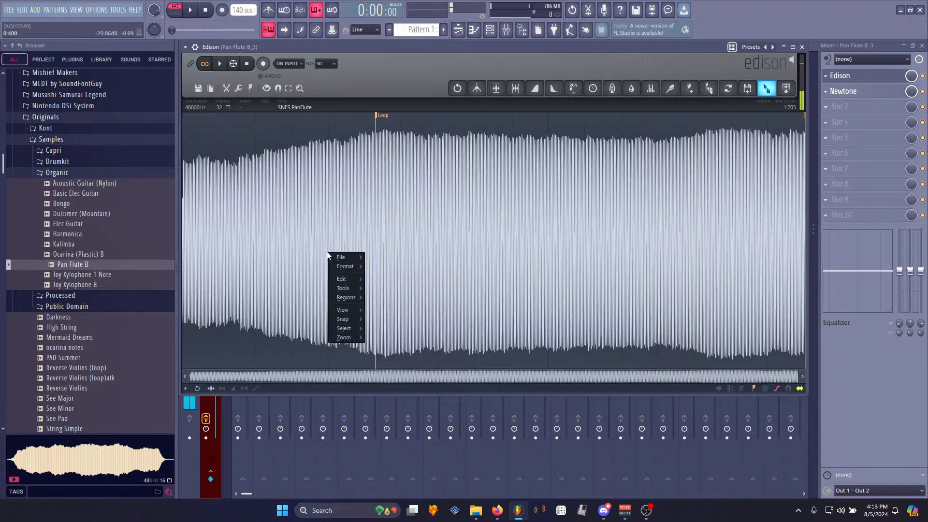
click(389, 275)
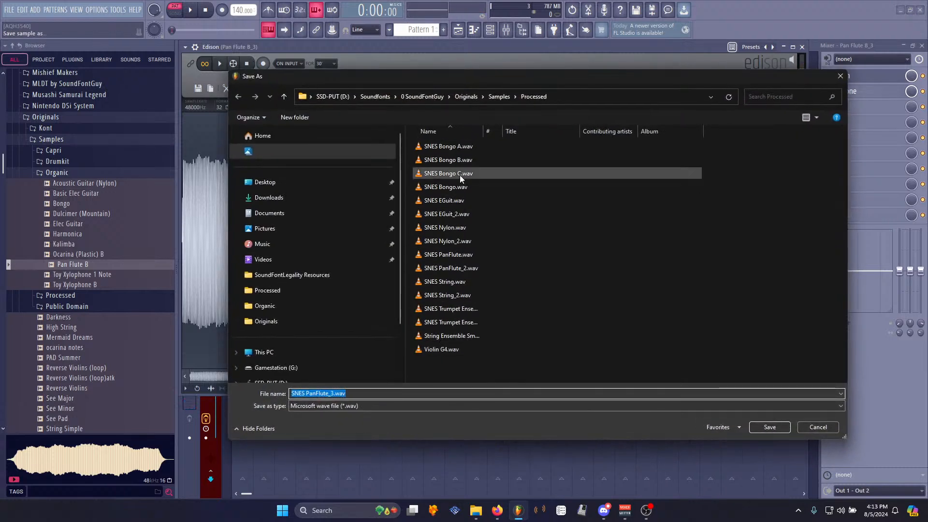
double_click(456, 268)
click(479, 256)
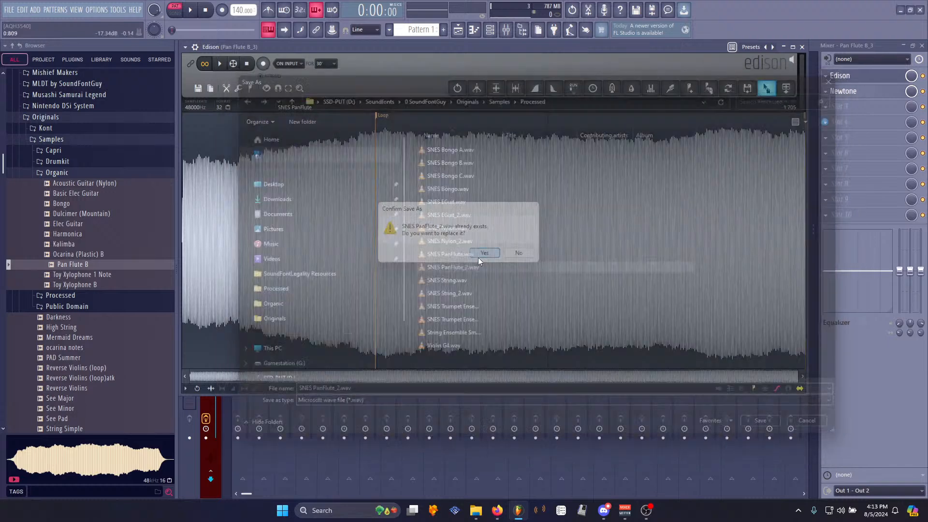
click(96, 9)
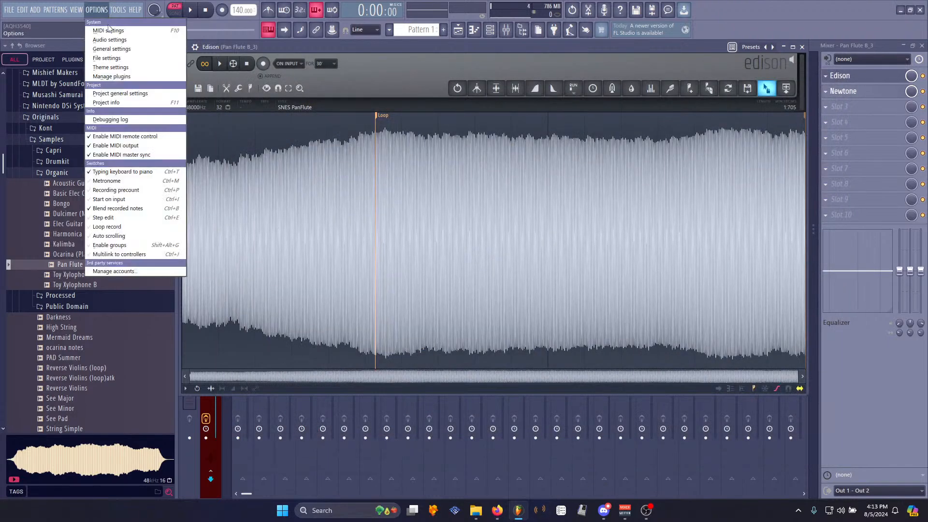
click(104, 12)
click(618, 40)
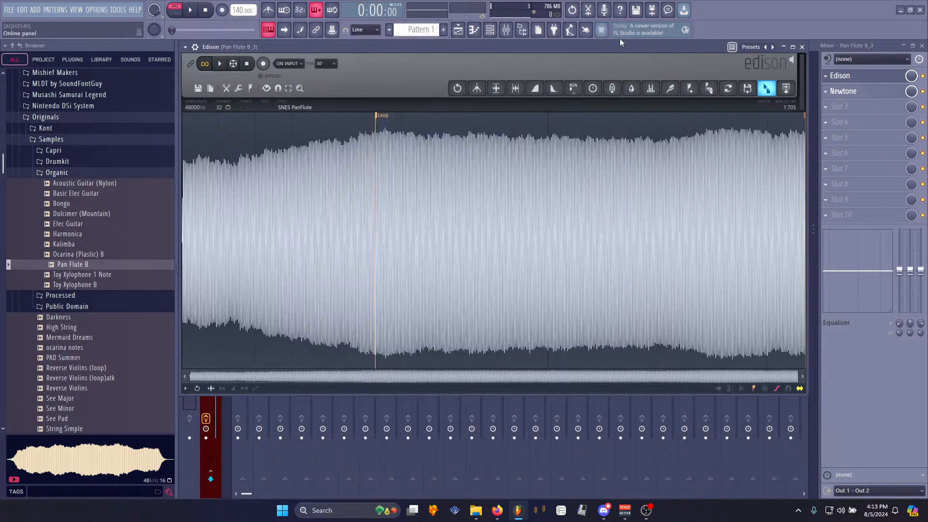
- Switch to Polyphone, open SFG SNES.sf2 and inspect the updated SNES PanFlute_2 sample and its instrument
click(540, 510)
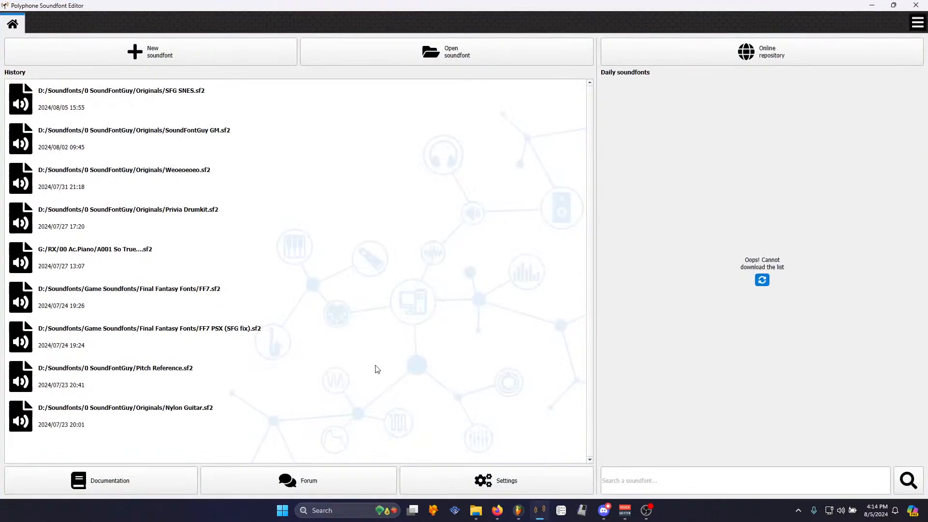
click(192, 100)
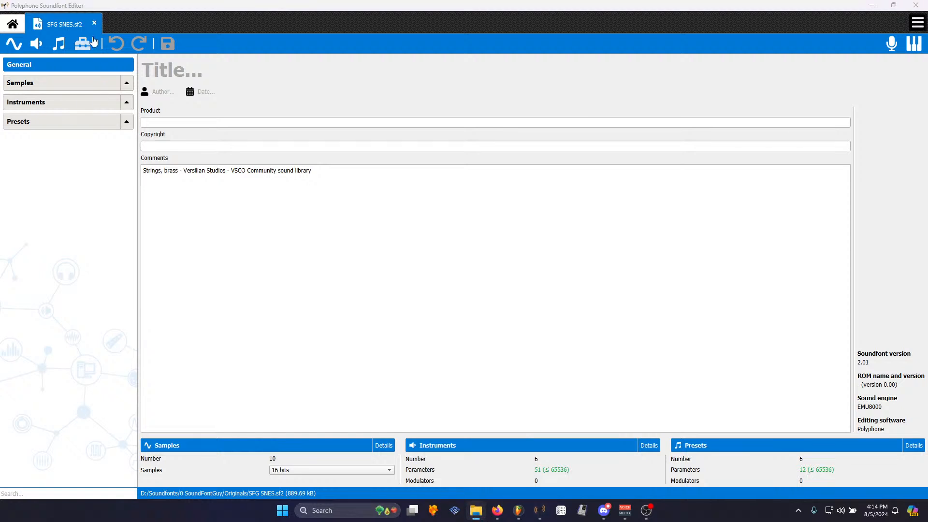
click(129, 84)
drag(0, 265, 80, 101)
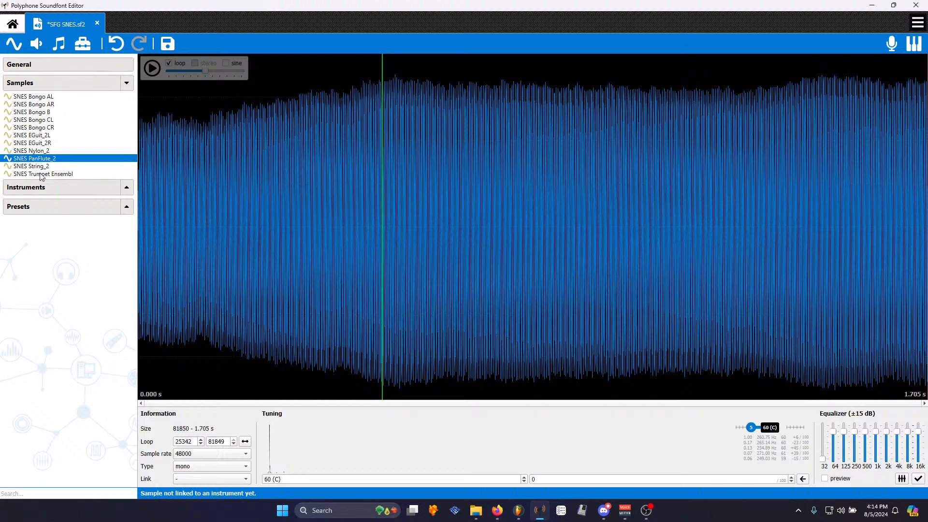
click(36, 45)
click(442, 269)
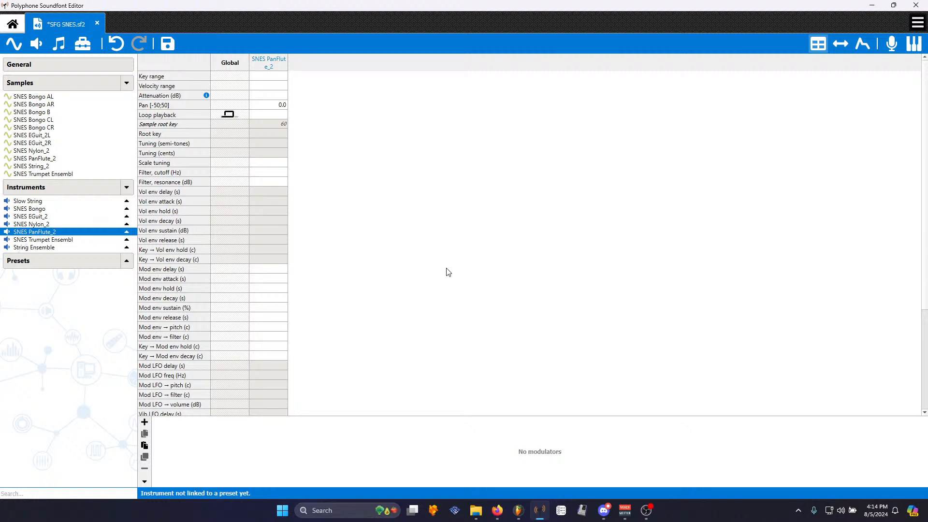
- Set the SNES PanFlute_2 instrument's global volume envelope release to 0.1 s and attack to 0.01 s, and save the soundfont
click(223, 241)
text(0.1)
key(Return)
click(235, 231)
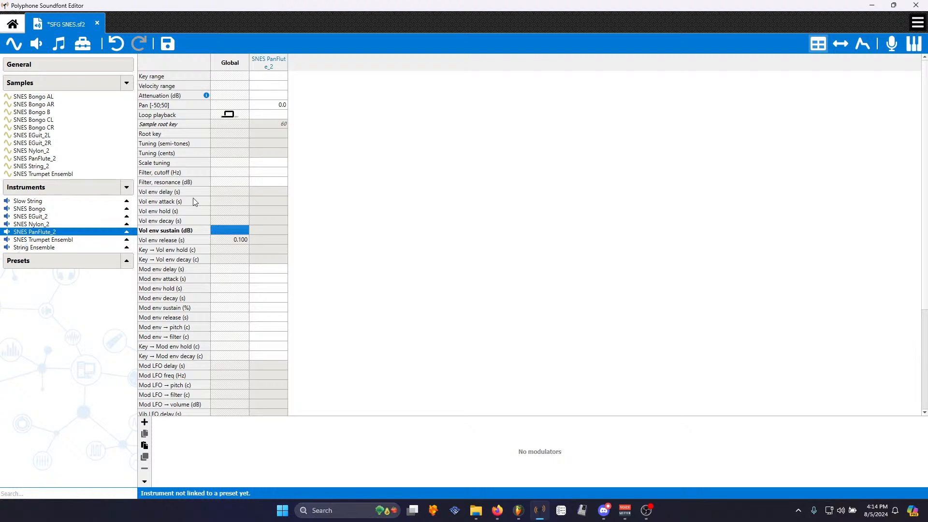
key(Up)
key(Up)
key(Up)
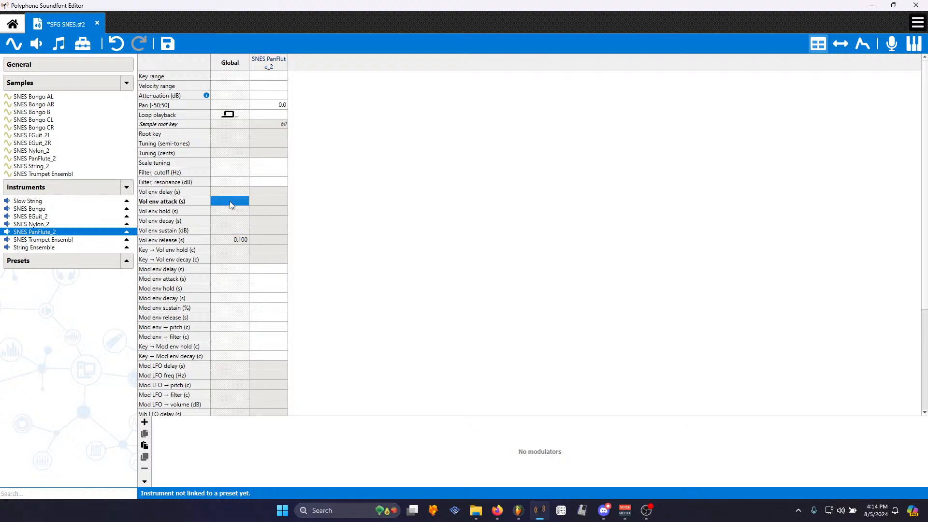
text(.001)
text(.01)
key(Return)
click(163, 45)
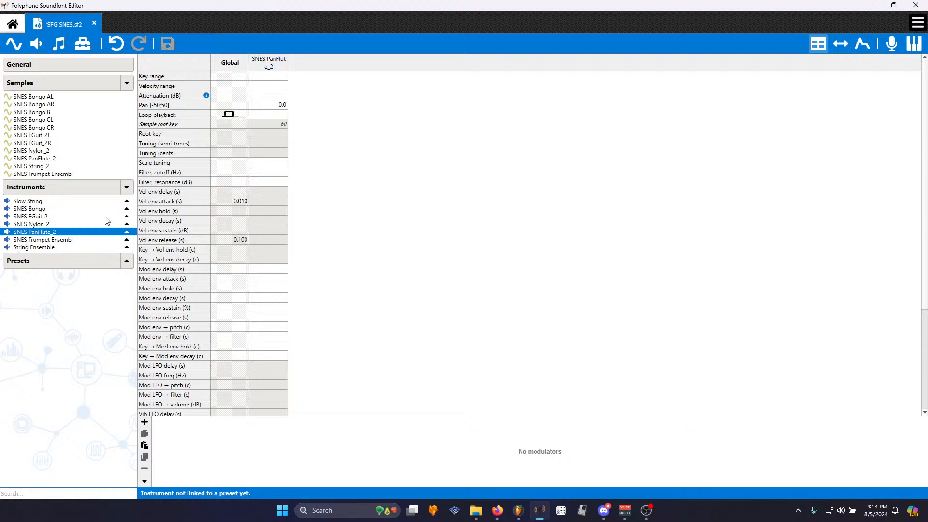
- Compare the global envelope settings of each instrument, ending back on SNES PanFlute_2
click(53, 202)
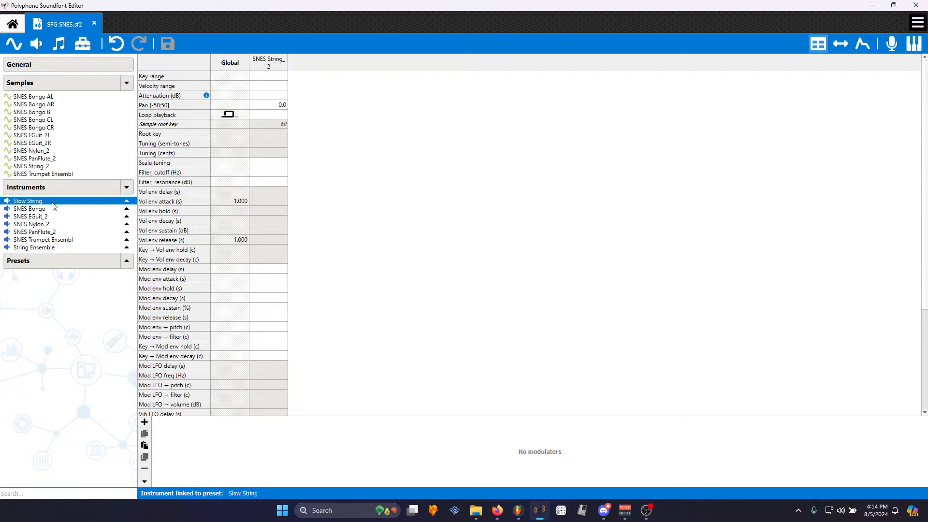
click(54, 209)
click(57, 217)
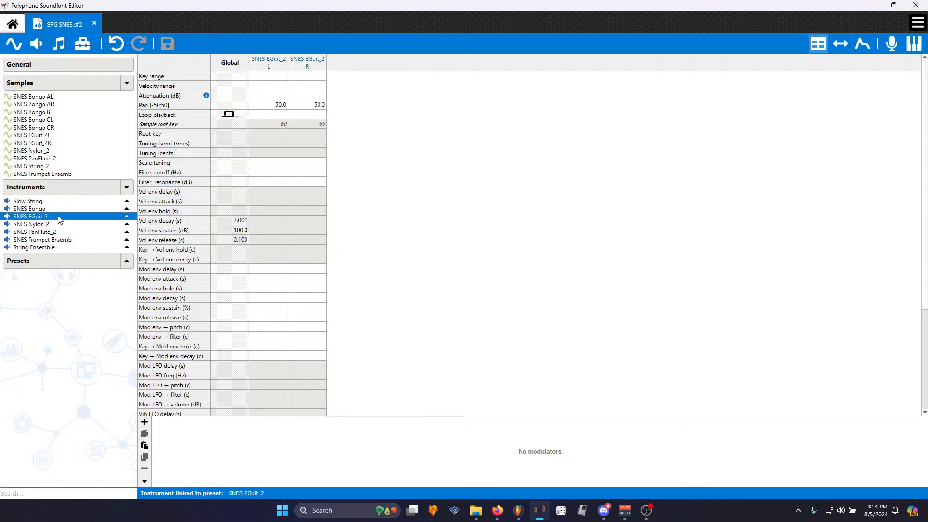
click(58, 225)
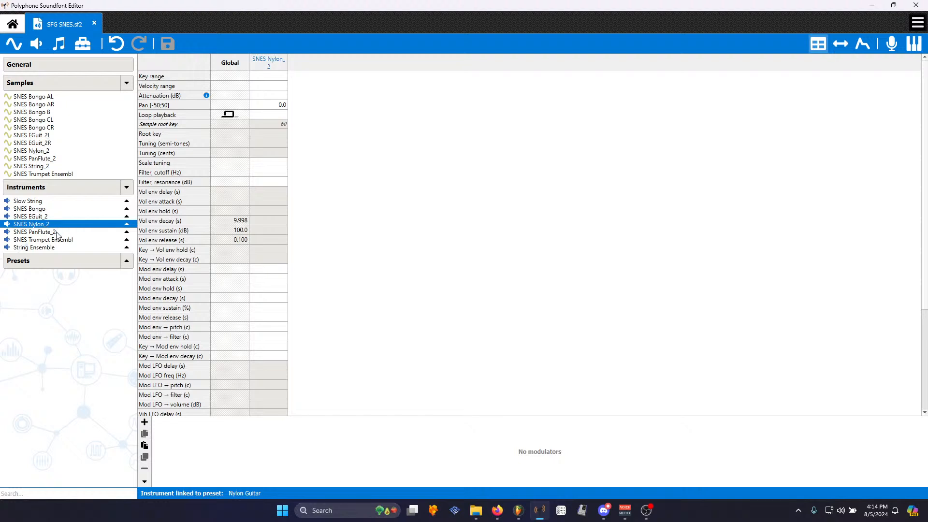
click(57, 232)
click(58, 240)
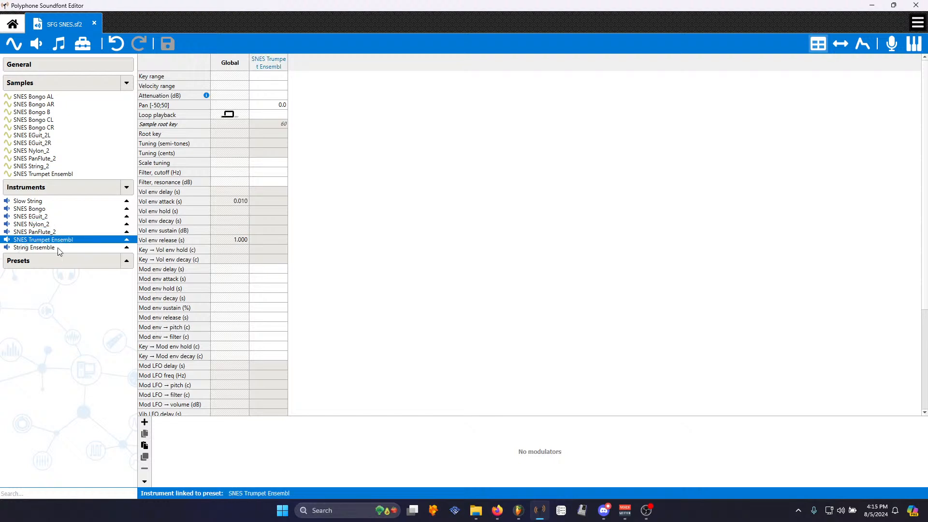
click(58, 248)
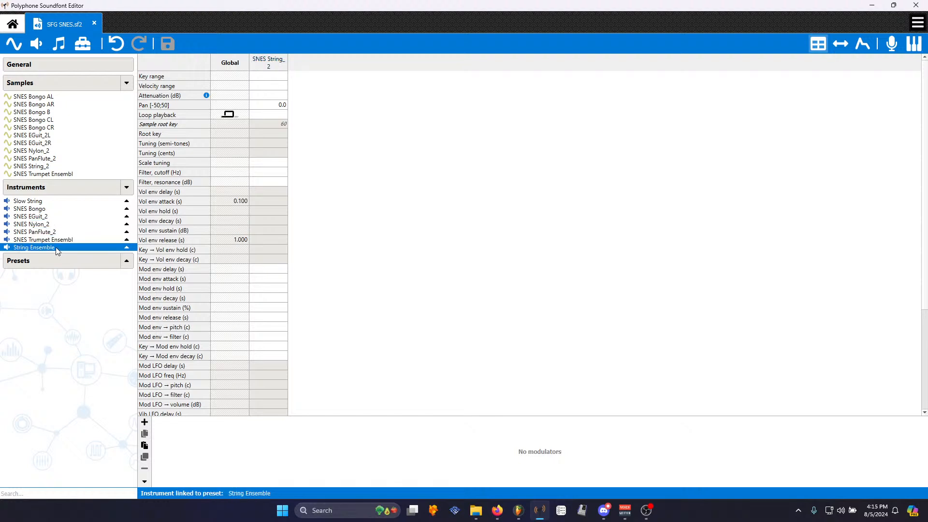
click(53, 232)
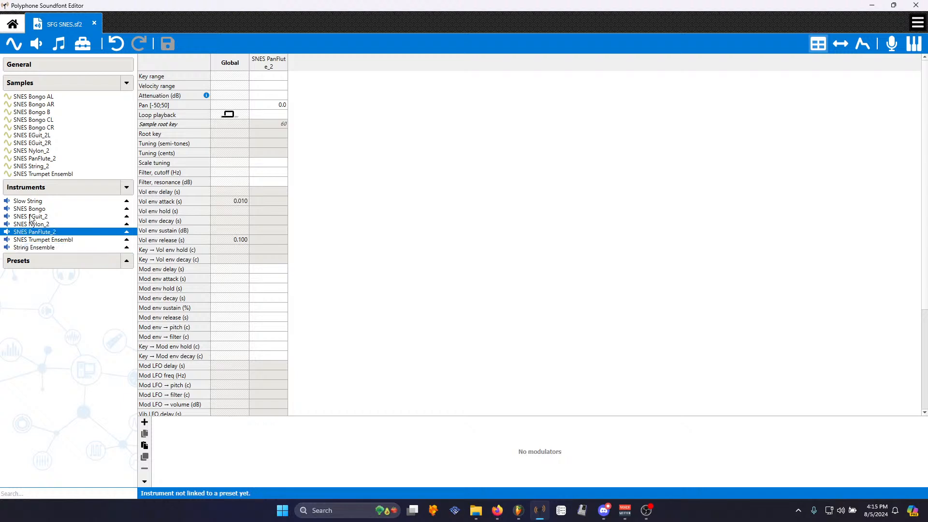
- Create a preset named Pan Flute linked to the SNES PanFlute_2 instrument and save the soundfont
click(57, 48)
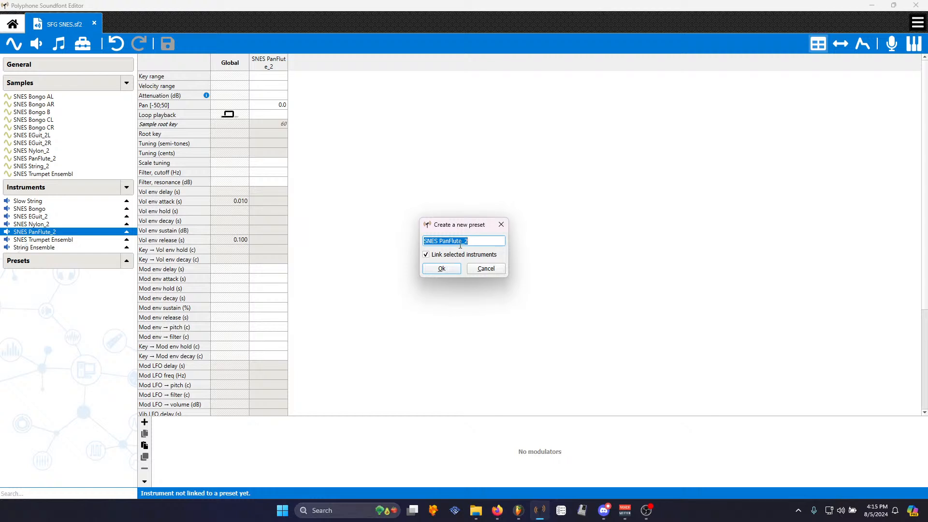
text(Pan Flute)
key(Return)
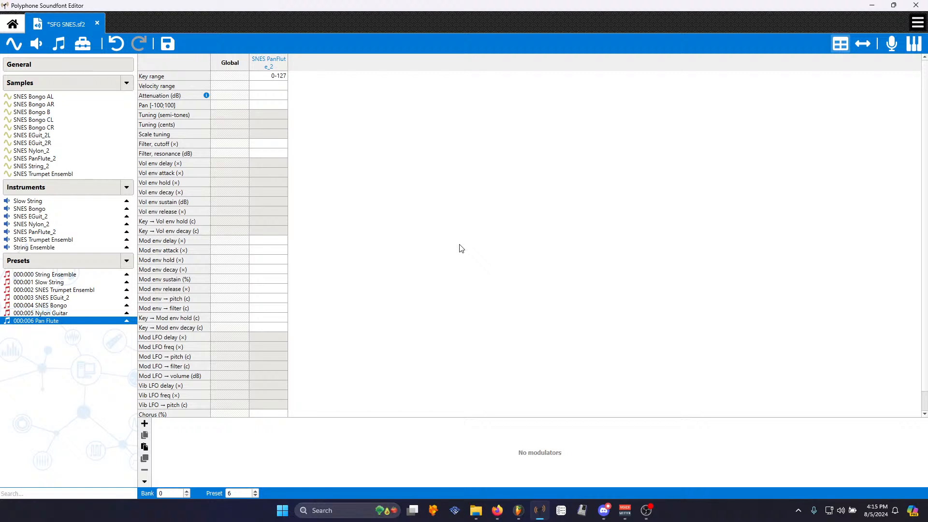
click(169, 44)
- Switch to FL Studio and load SFG SNES.sf2 from the browser into the channel rack
click(646, 511)
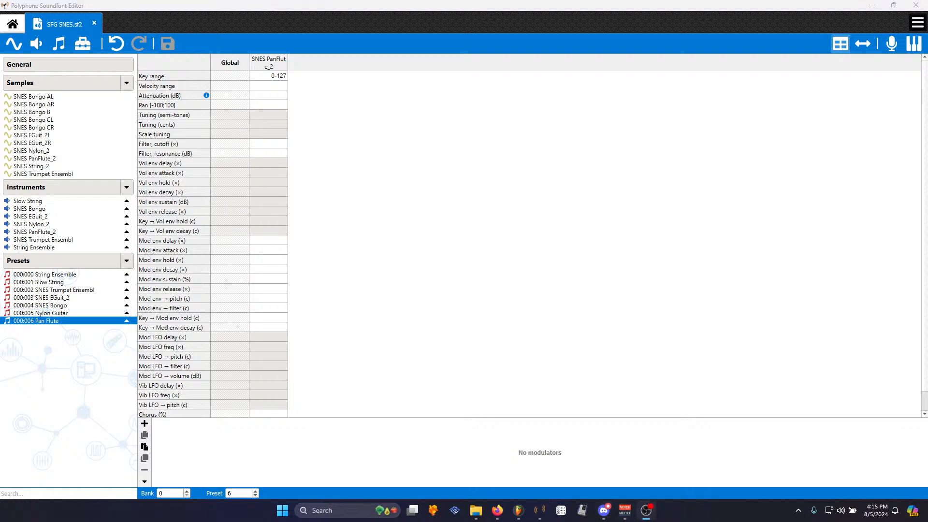
click(518, 511)
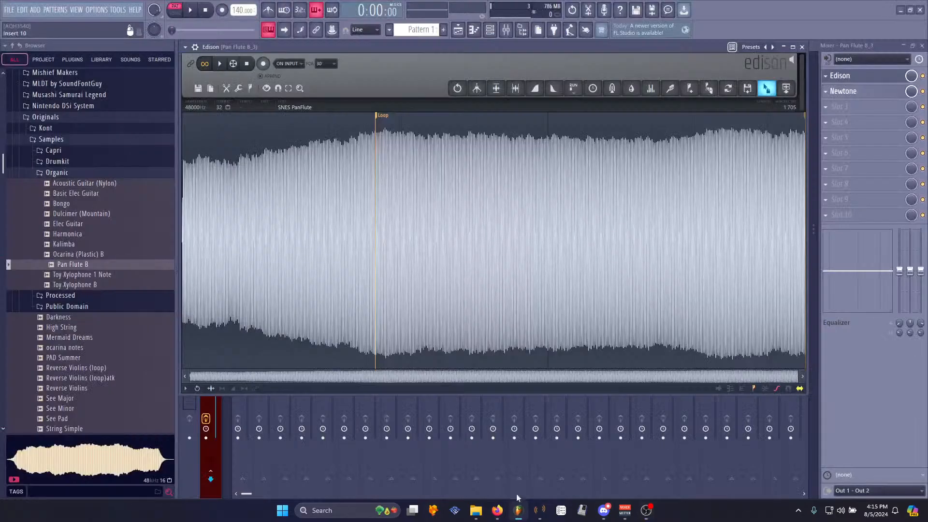
drag(786, 88, 260, 127)
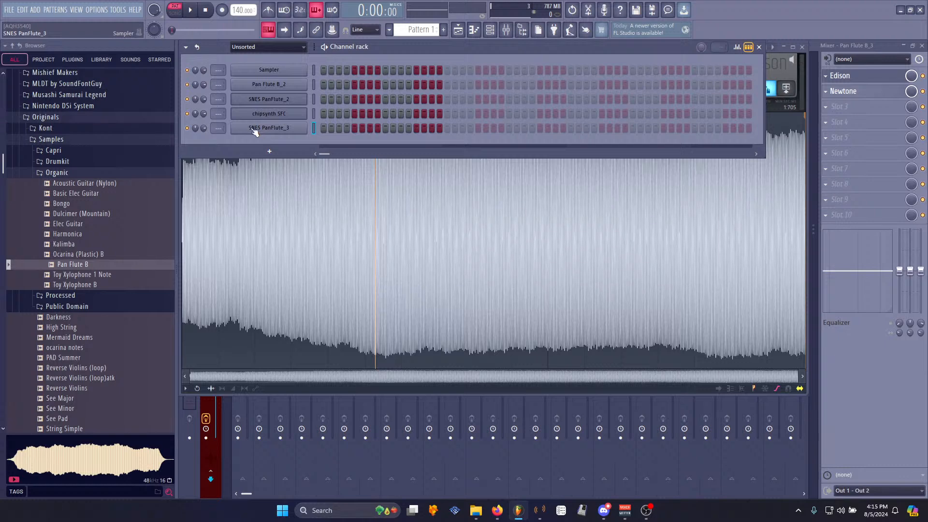
scroll(116, 227, down, 10)
drag(61, 305, 277, 141)
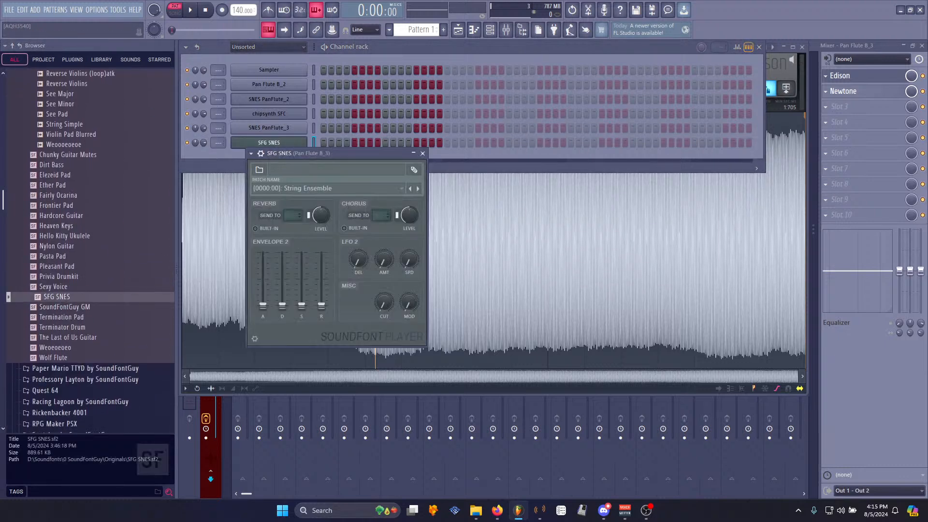
- Start a new project and load SFG SNES.sf2 into its channel rack as a Soundfont Player
click(9, 10)
click(22, 23)
click(477, 281)
drag(57, 300, 343, 72)
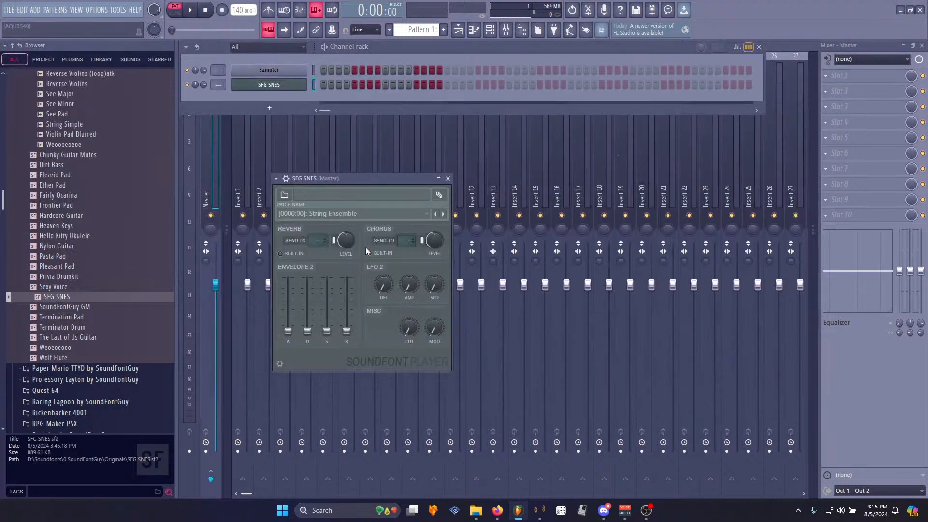
- Close the Polyphone window
click(349, 212)
click(353, 222)
click(539, 511)
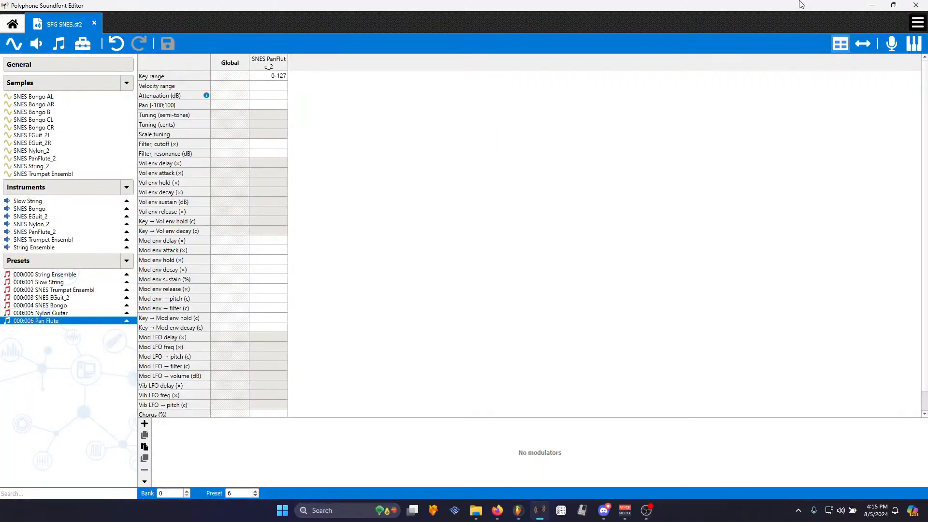
click(916, 4)
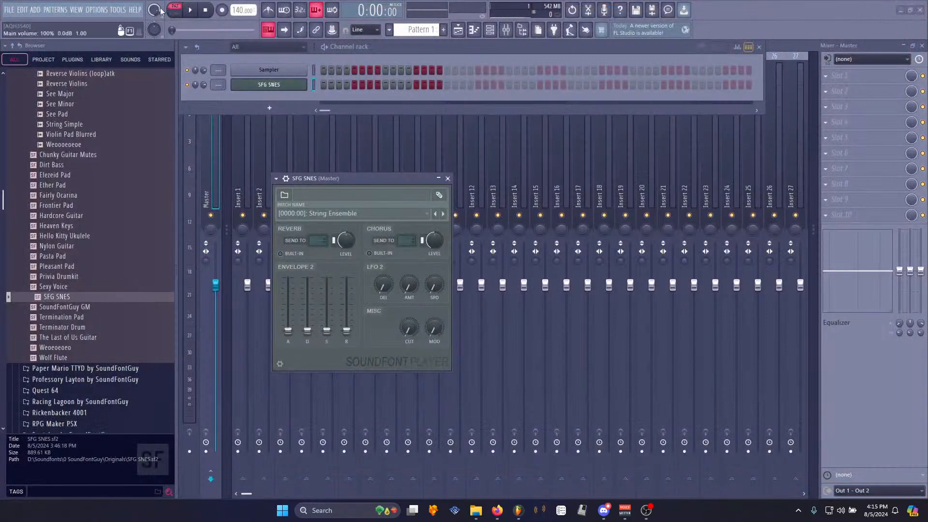
- Open the MIDI settings to check the input and output devices, and close them
click(97, 10)
click(111, 63)
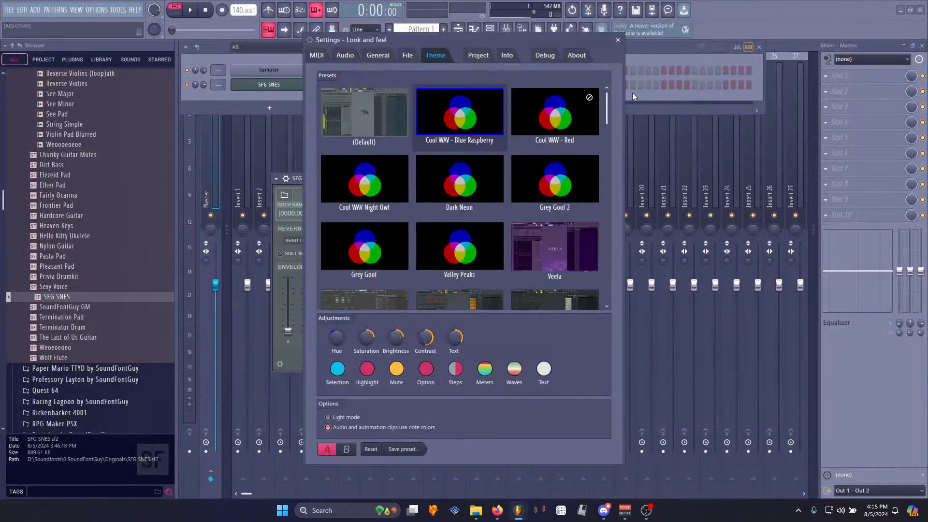
click(316, 55)
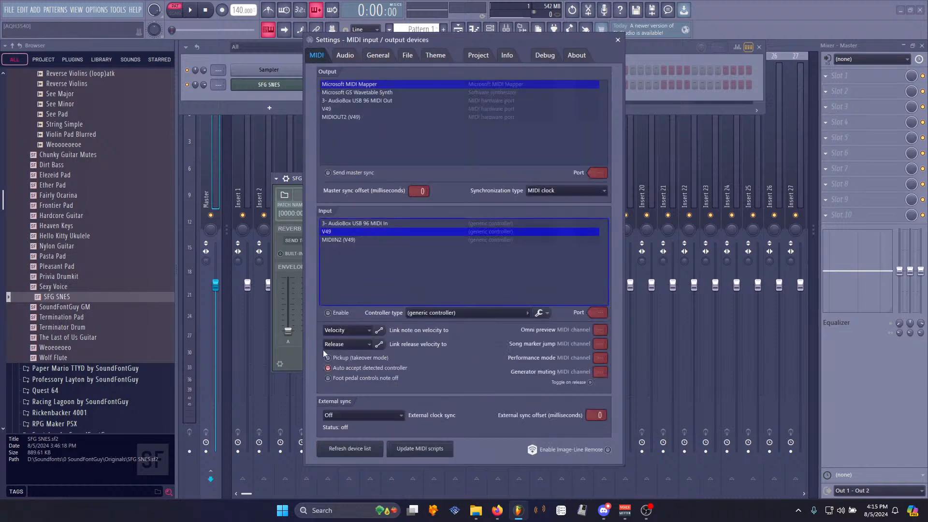
click(618, 40)
- Step through the SFG SNES patches one by one, auditioning each up to Pan Flute
drag(368, 169, 384, 142)
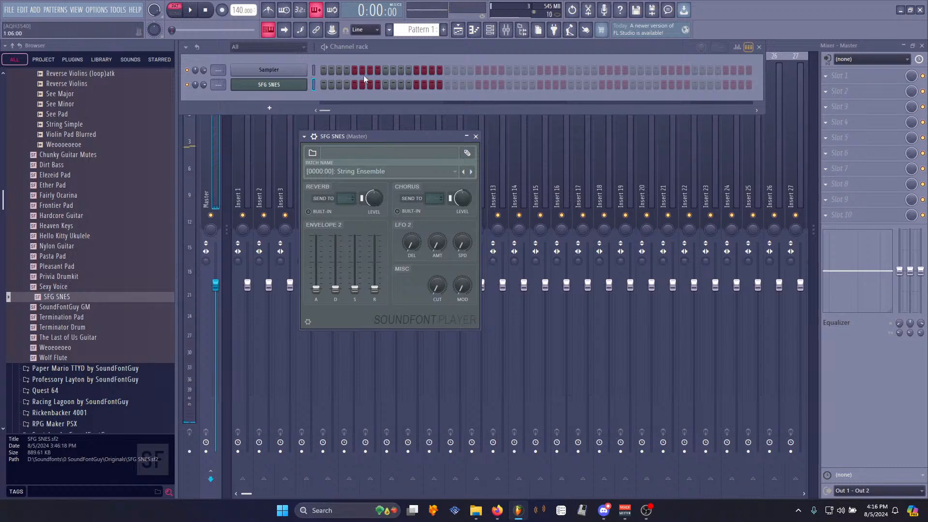
click(471, 172)
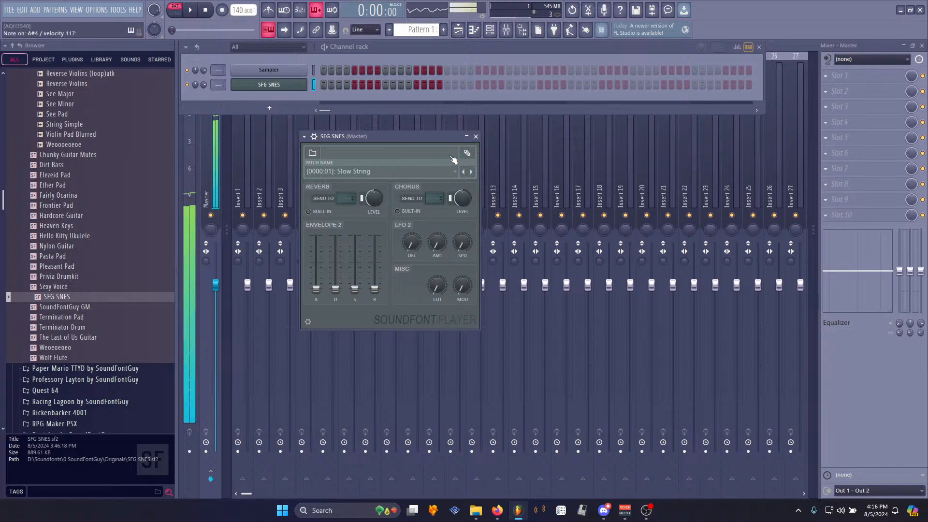
click(471, 172)
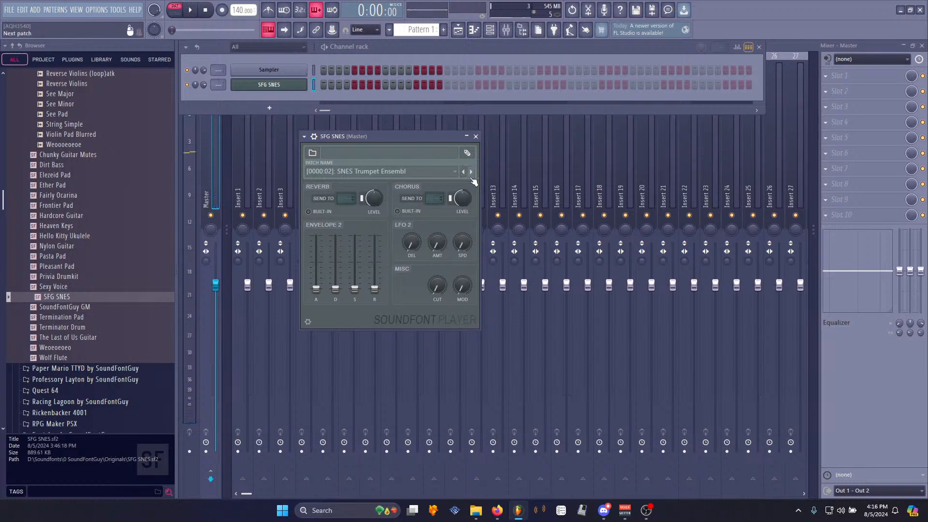
click(472, 173)
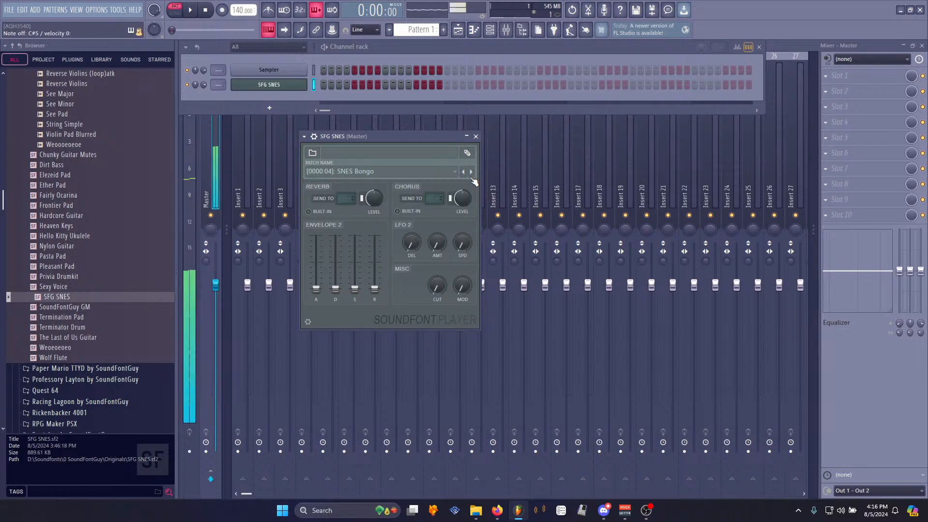
click(472, 172)
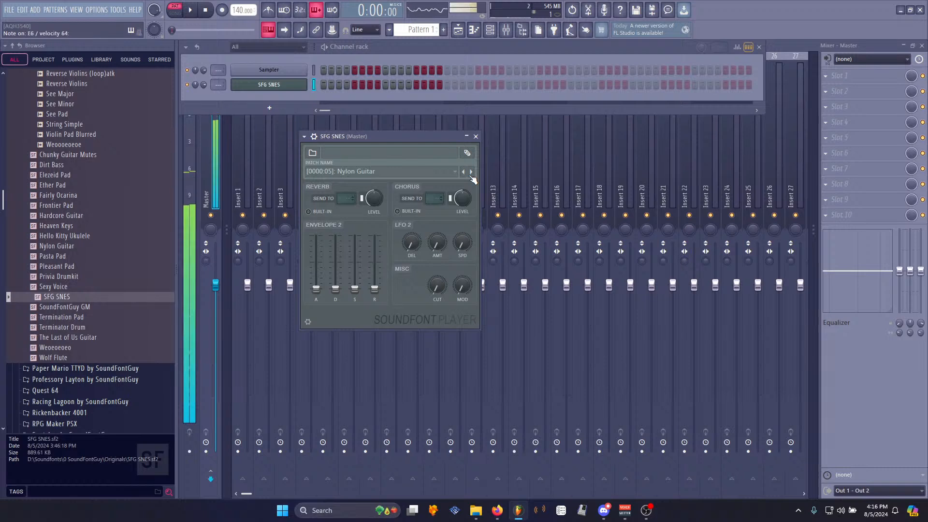
click(471, 173)
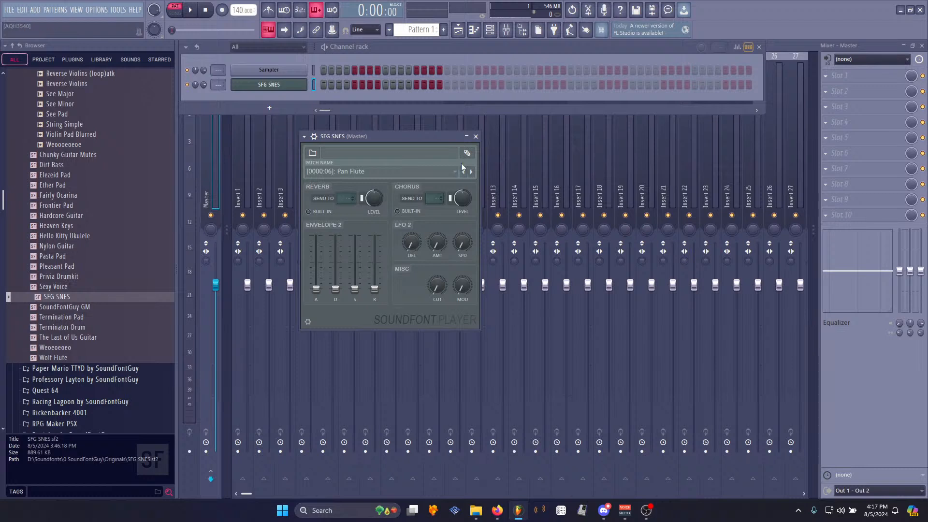
- Load SoundFontGuy GM.sf2 into the channel and select its Piano patch
click(423, 171)
click(404, 181)
drag(77, 313, 269, 84)
click(387, 167)
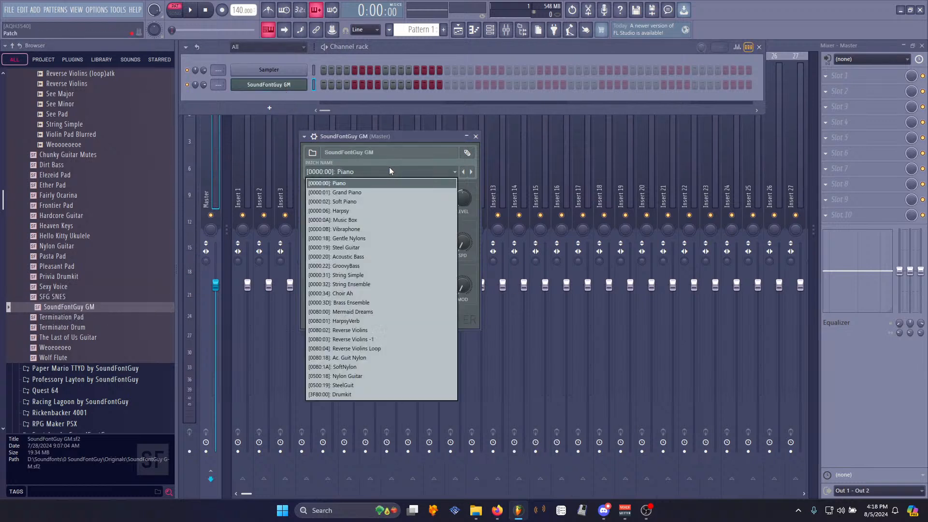
click(387, 182)
- Audition SoundFontGuy GM patches from Soft Piano through Harpsy to Music Box
drag(399, 138, 460, 147)
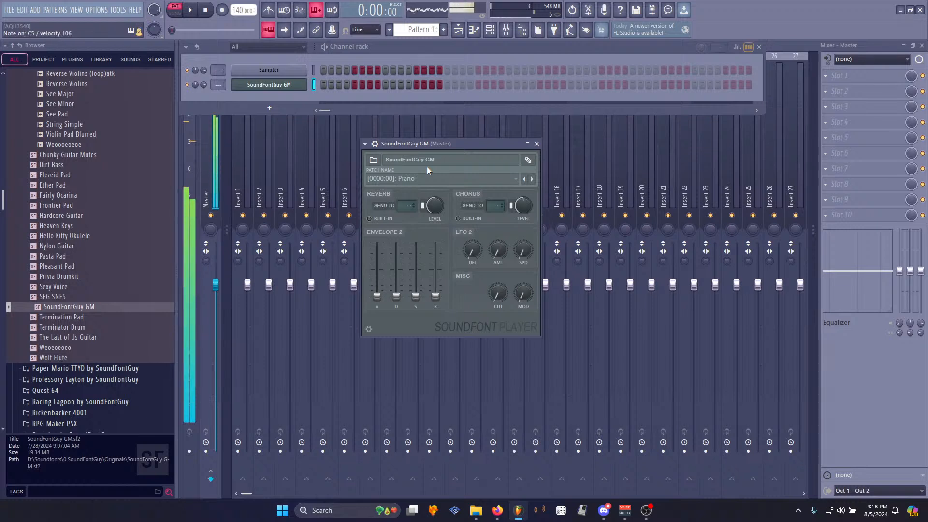
click(532, 179)
click(463, 180)
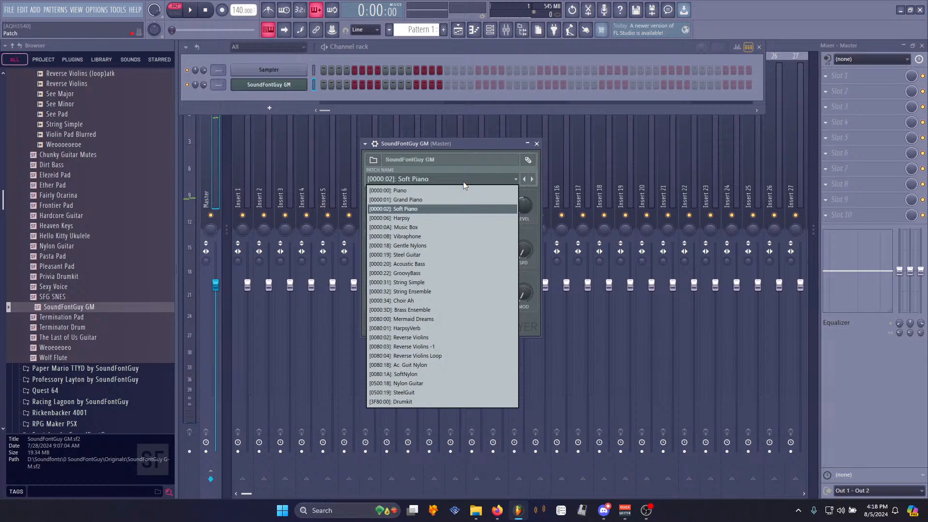
click(448, 214)
drag(452, 143, 422, 121)
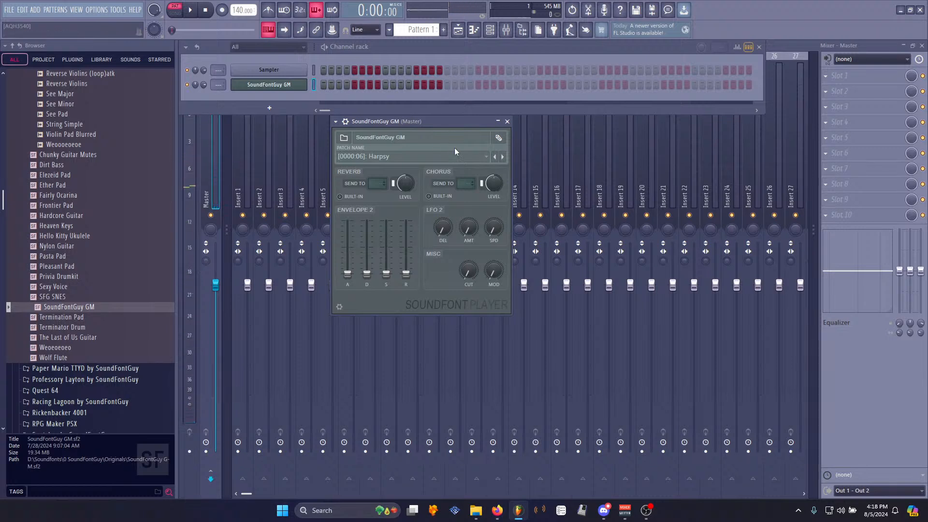
click(441, 156)
click(396, 205)
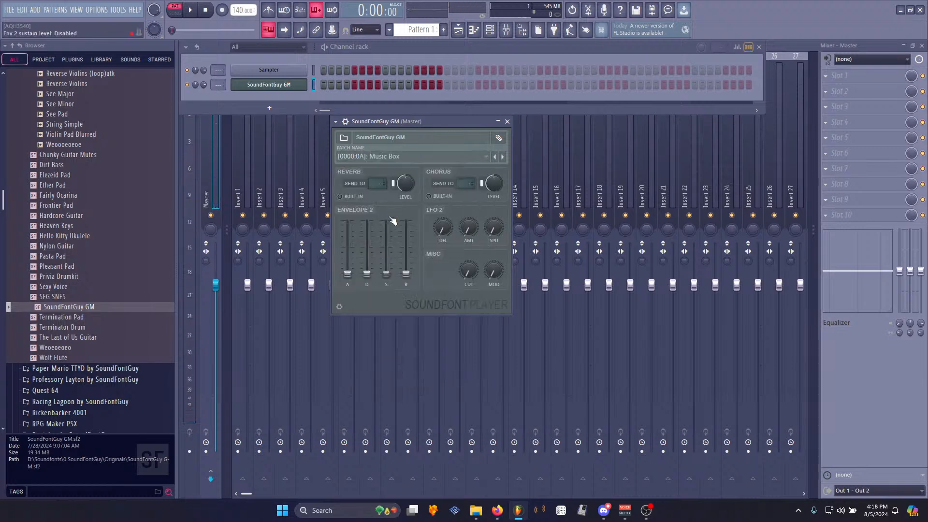
- Select the String Ensemble patch in the SoundFontGuy GM player, passing through String Simple
click(402, 155)
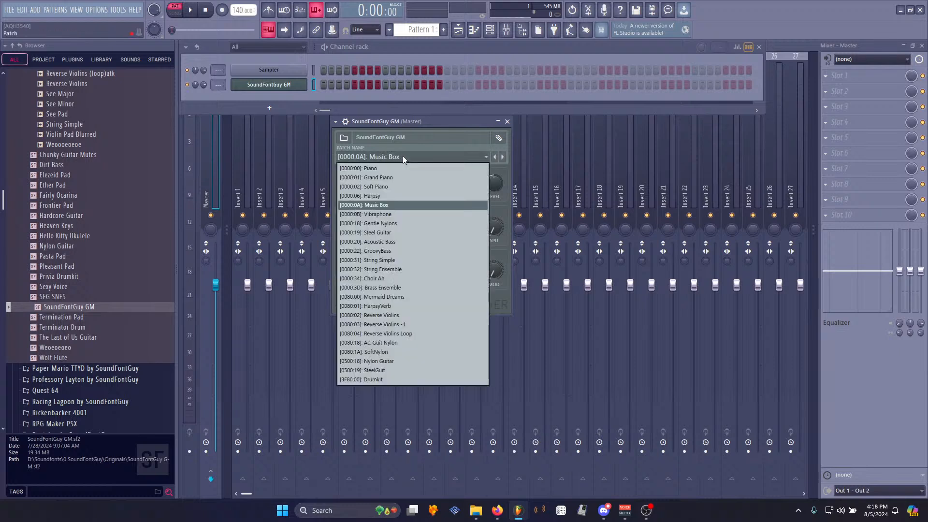
click(382, 267)
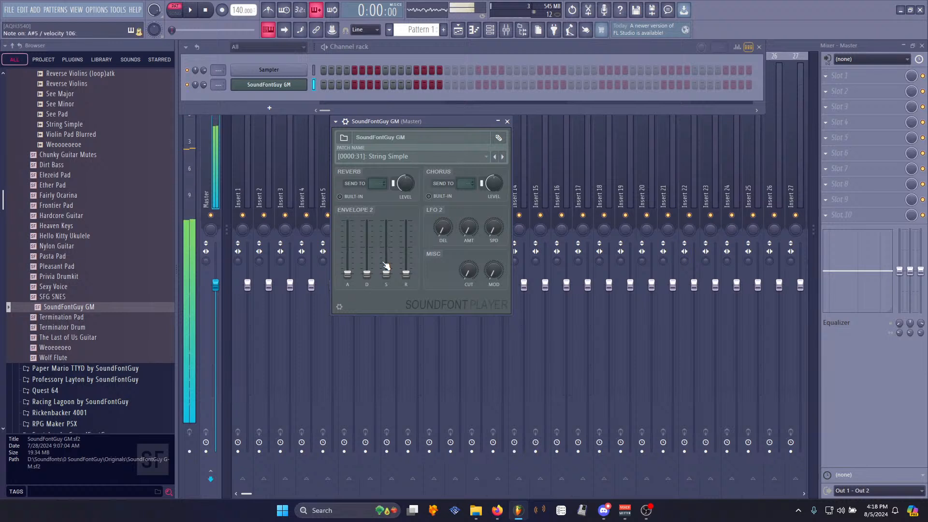
click(408, 155)
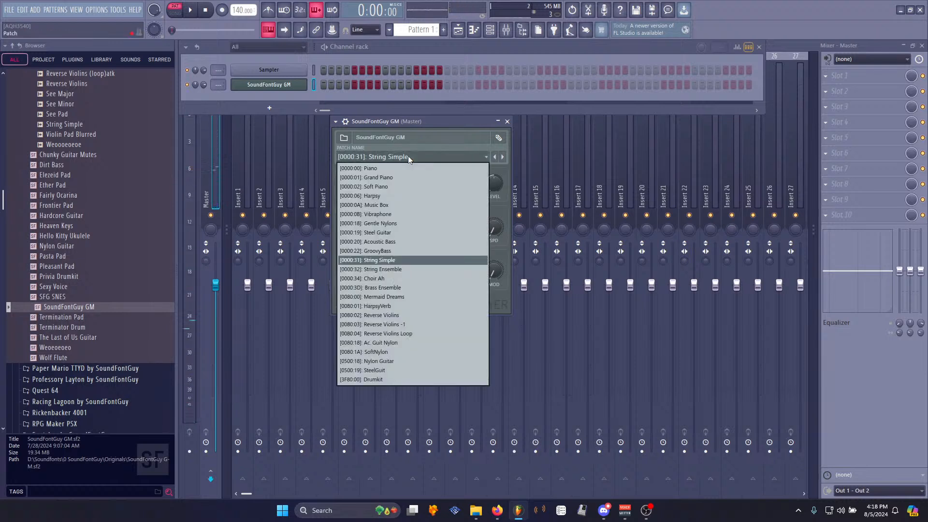
click(395, 270)
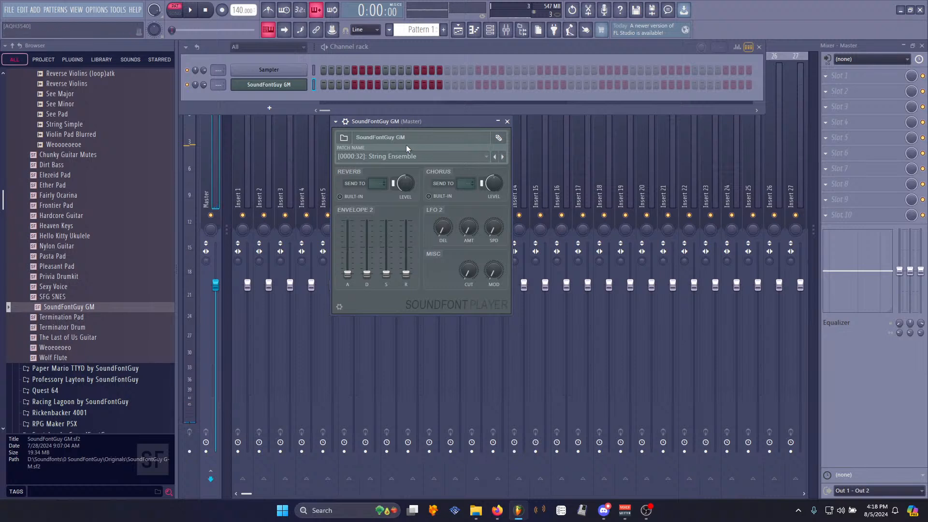
- Load the Pleasant Pad and then the Privia Drumkit soundfonts into the SoundFont Player channel
drag(73, 266, 392, 234)
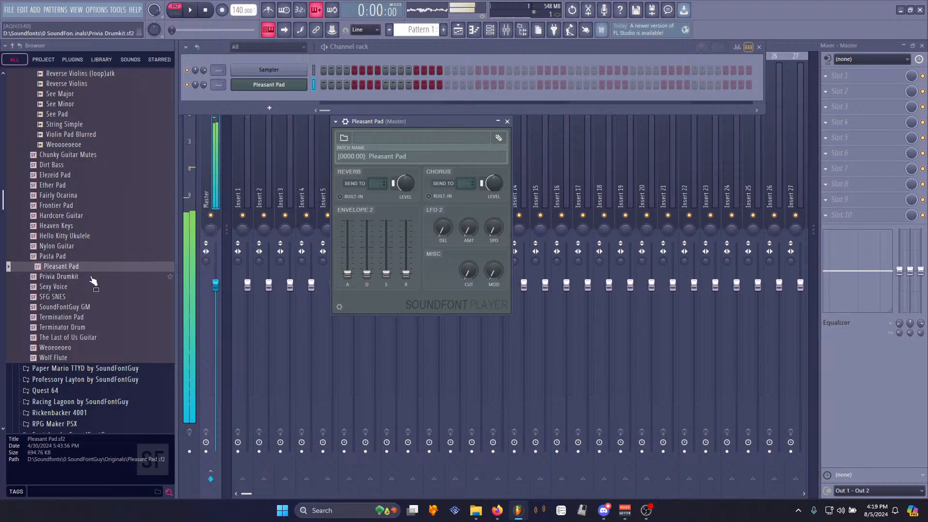
drag(91, 277, 417, 247)
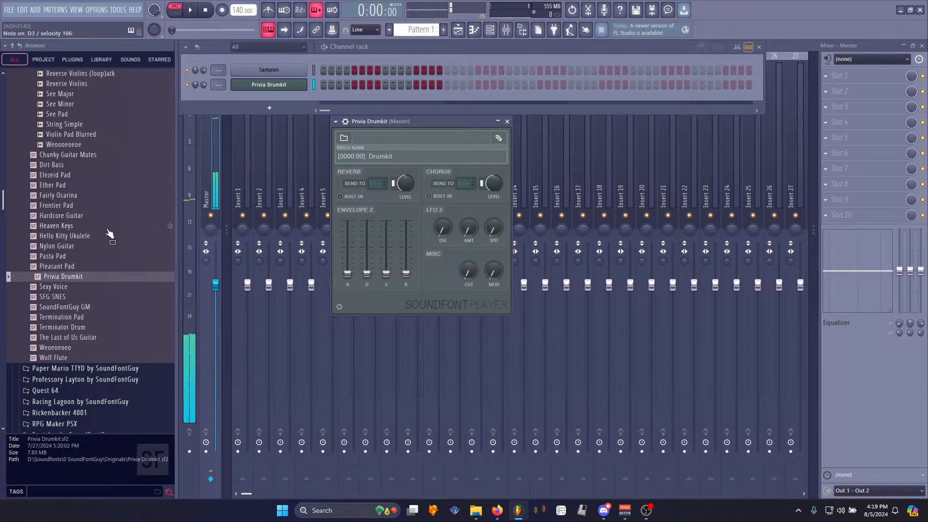
- Browse the Public Domain samples folder and preview a violin sample
scroll(78, 218, up, 6)
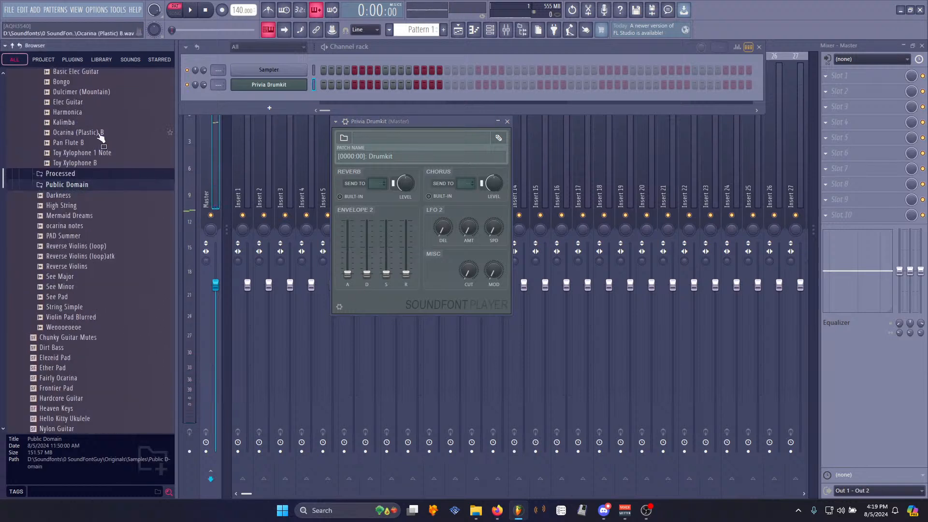
scroll(72, 160, up, 4)
click(70, 172)
click(68, 193)
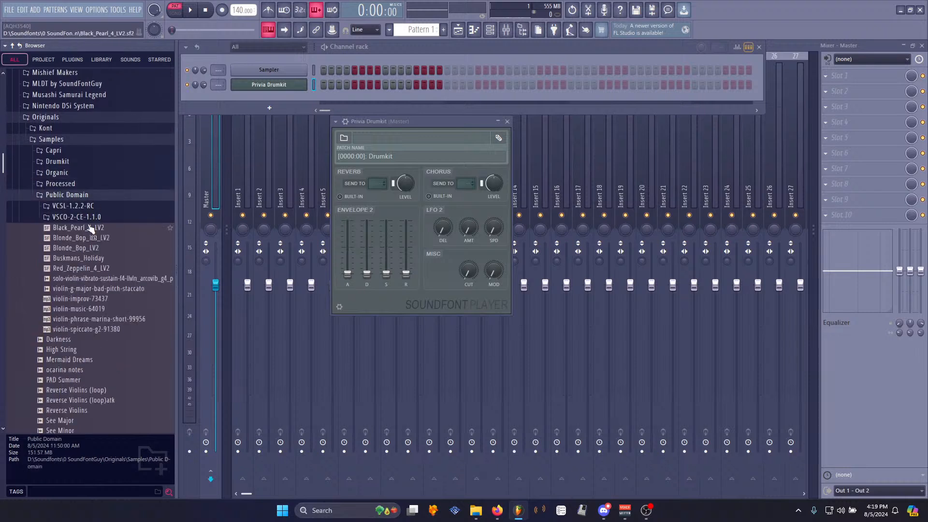
click(84, 289)
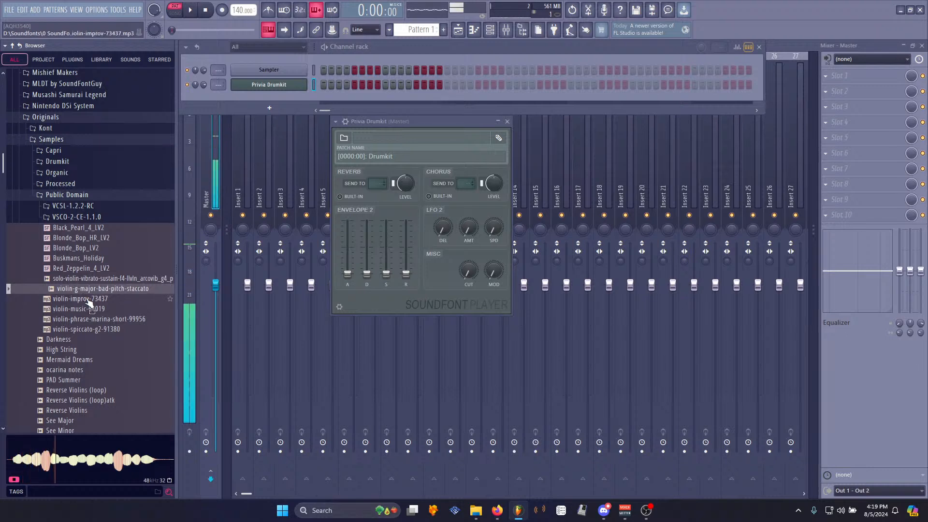
key(space)
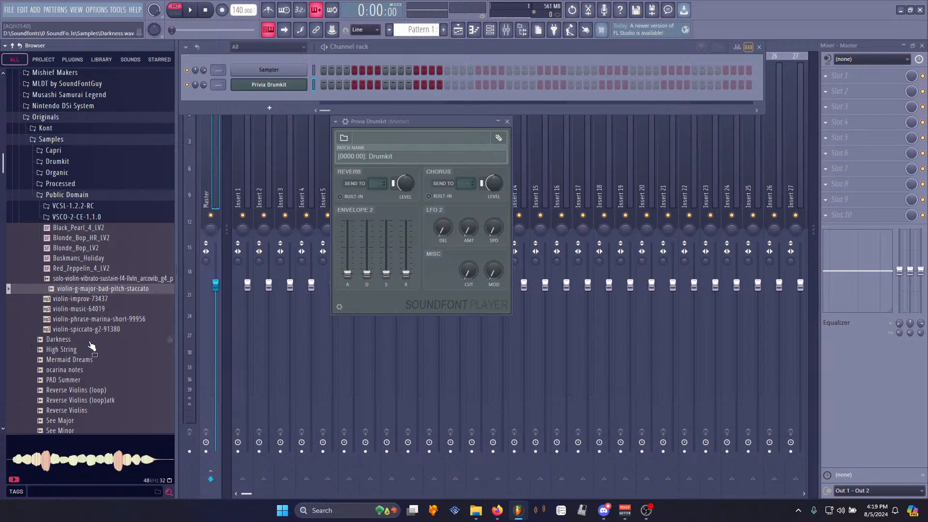
click(87, 195)
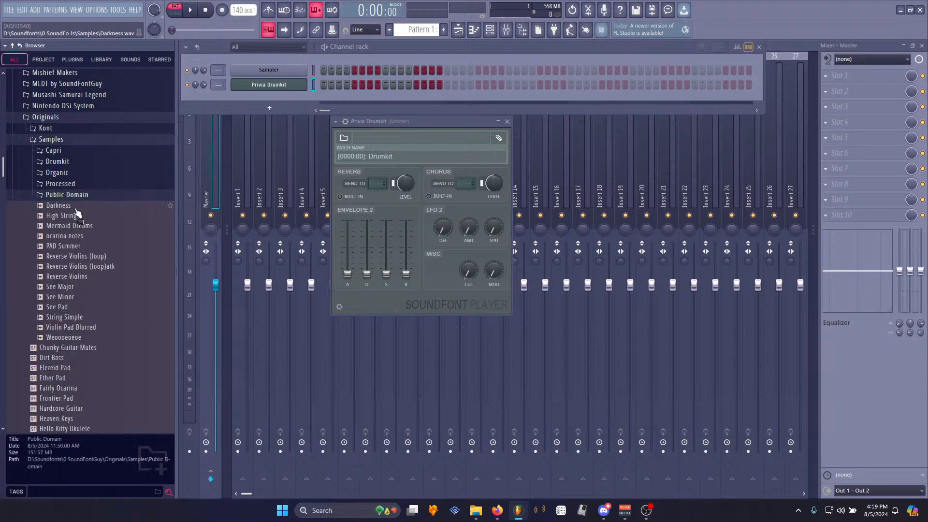
- Insert Edison into the first effect slot of the Master mixer track
click(208, 179)
click(839, 76)
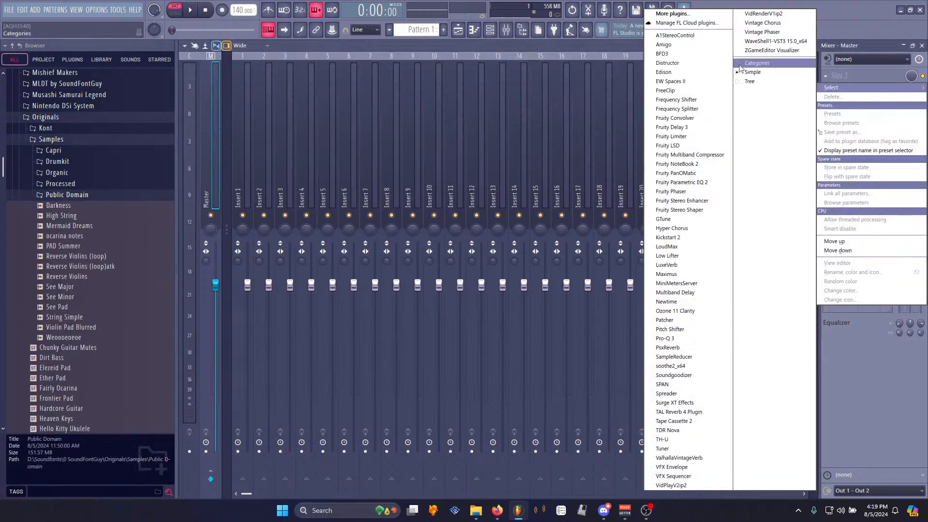
click(668, 73)
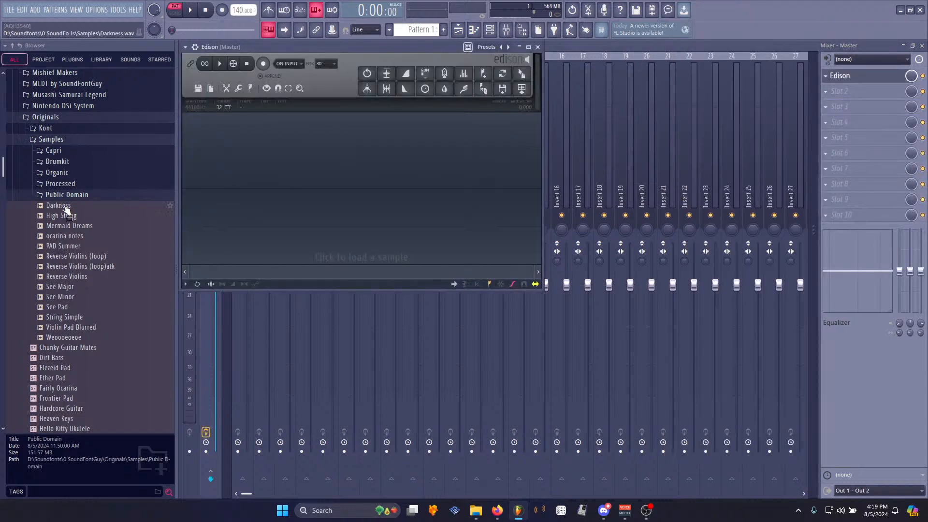
- Load the Darkness sample into Edison and play it
drag(64, 206, 240, 109)
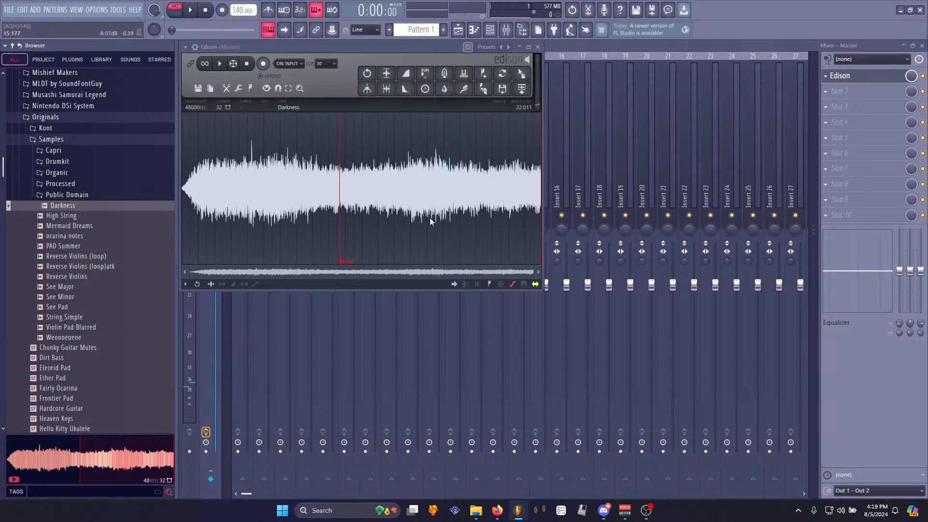
click(228, 68)
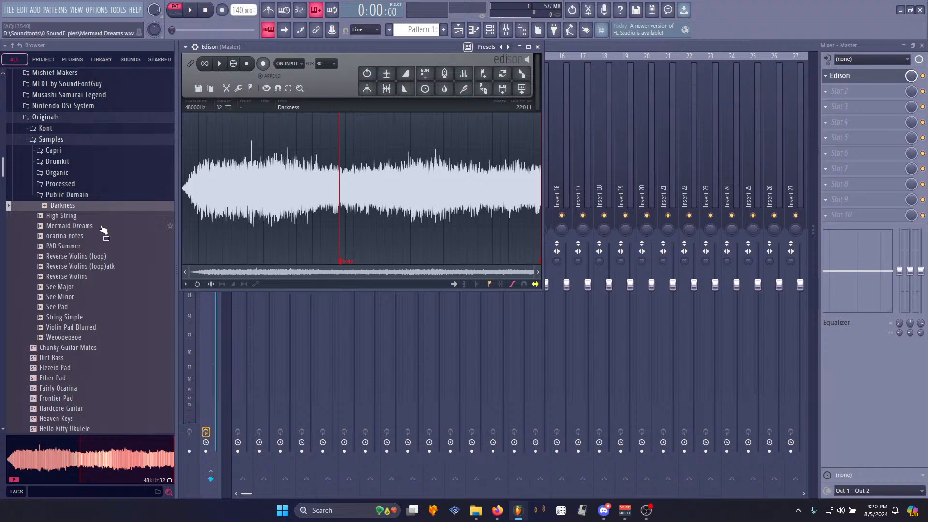
- Load the Mermaid Dreams sample into Edison and play it
click(101, 226)
drag(103, 230, 237, 194)
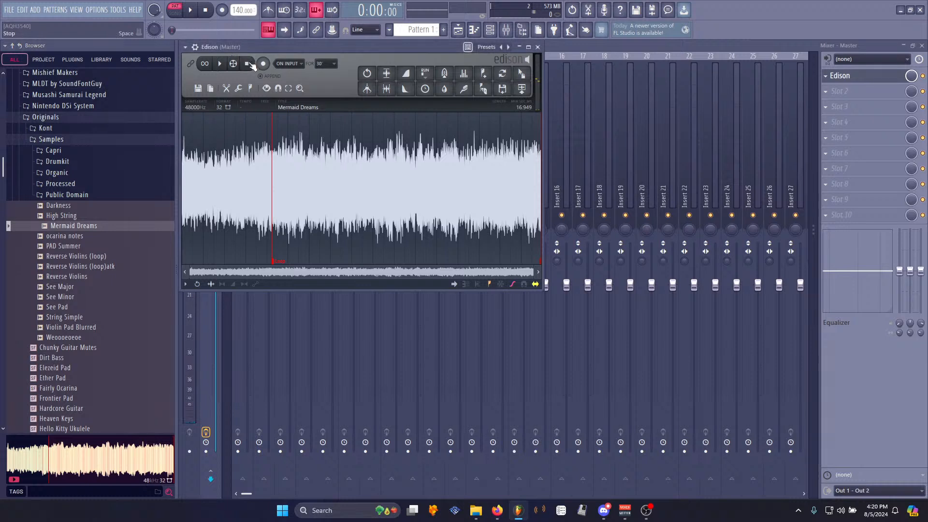
click(221, 65)
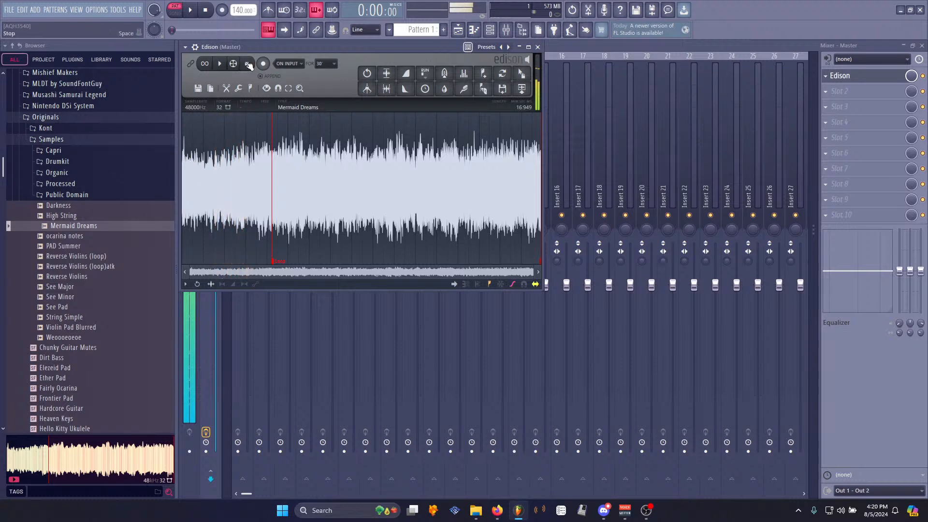
- Load the Reverse Violins sample into Edison and play it
click(247, 64)
drag(89, 279, 334, 193)
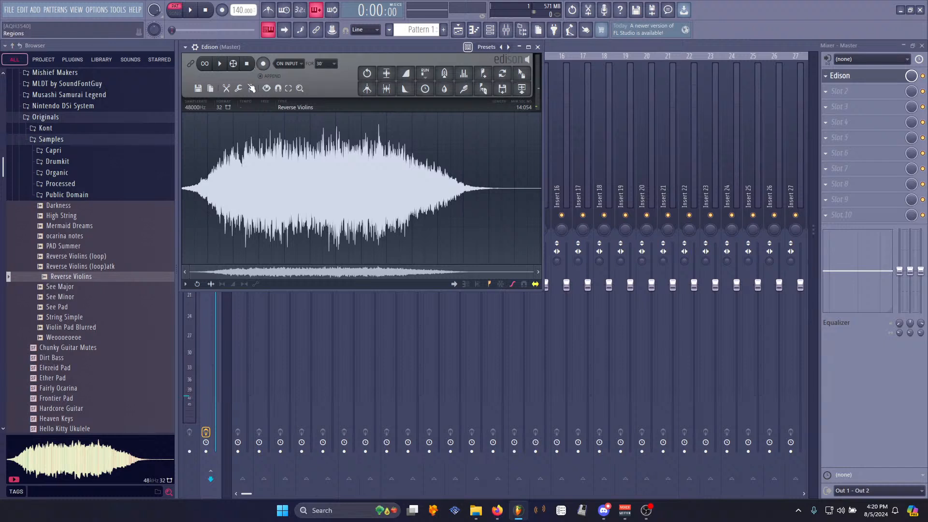
click(220, 64)
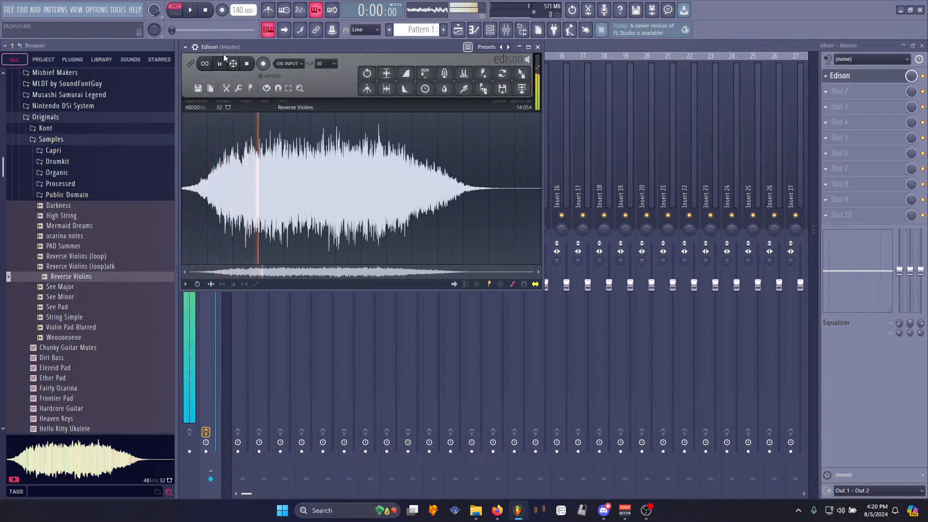
click(248, 67)
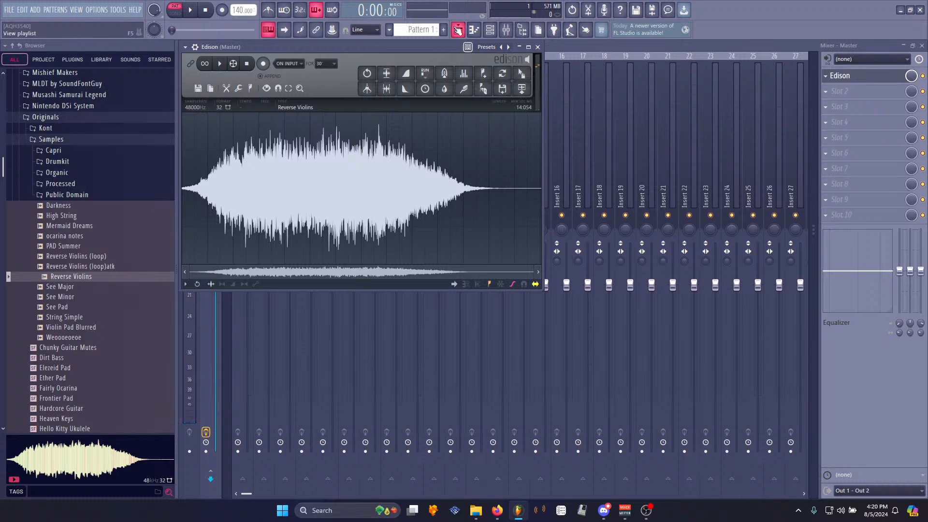
- Reopen the Edison editor from the Master track's effect slot
click(458, 29)
click(489, 30)
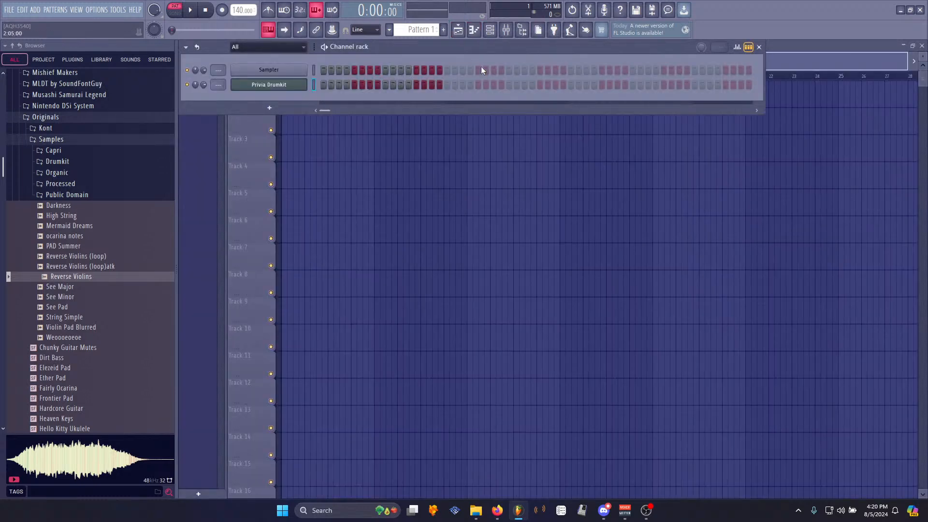
click(506, 30)
right_click(841, 83)
click(847, 82)
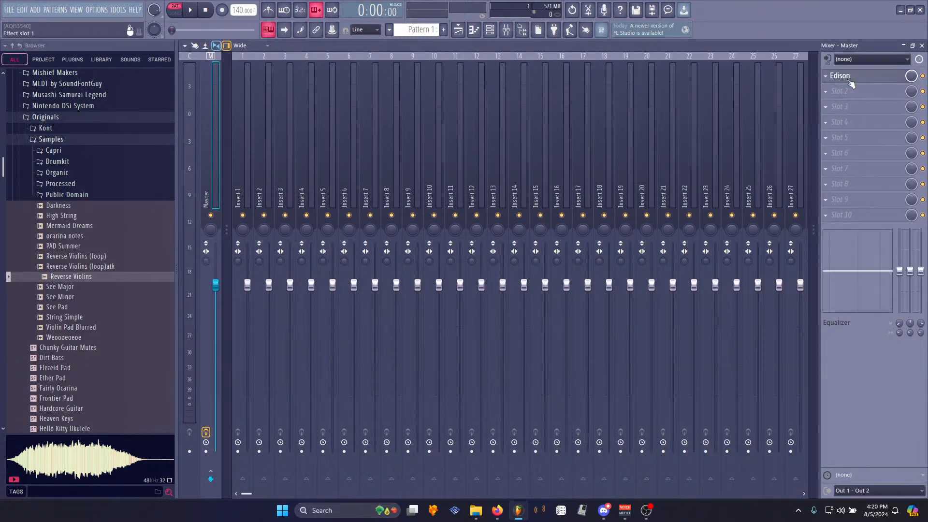
click(851, 83)
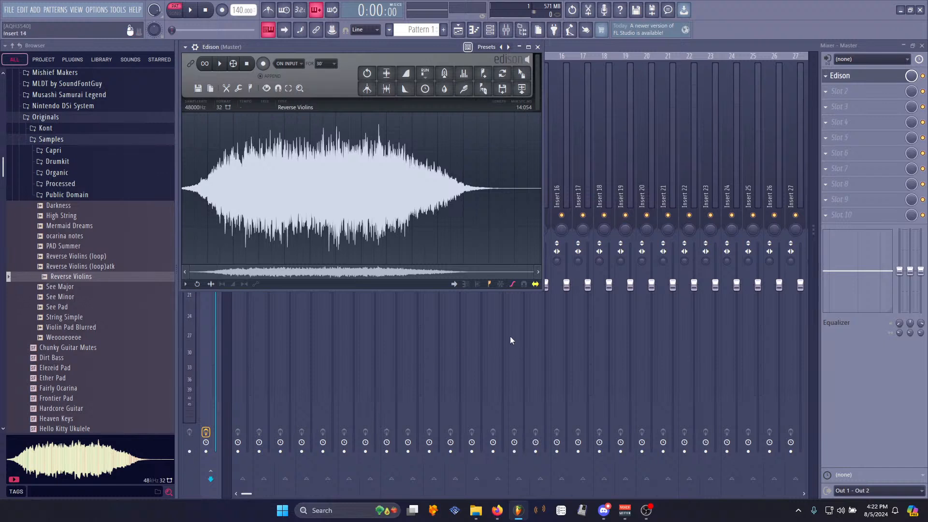
- Enlarge the Edison window and select about the first 2.8 seconds of the Reverse Violins waveform
drag(541, 289, 666, 411)
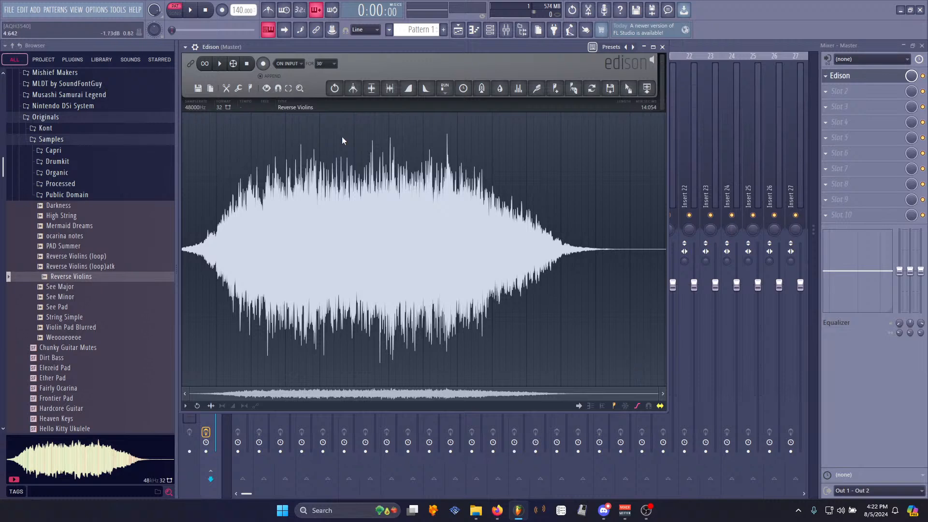
drag(668, 412, 816, 496)
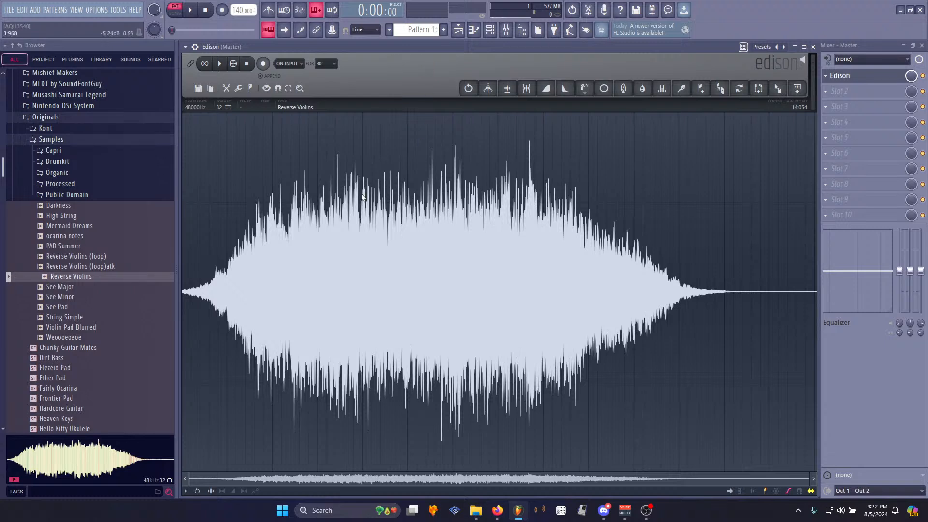
drag(319, 242, 182, 240)
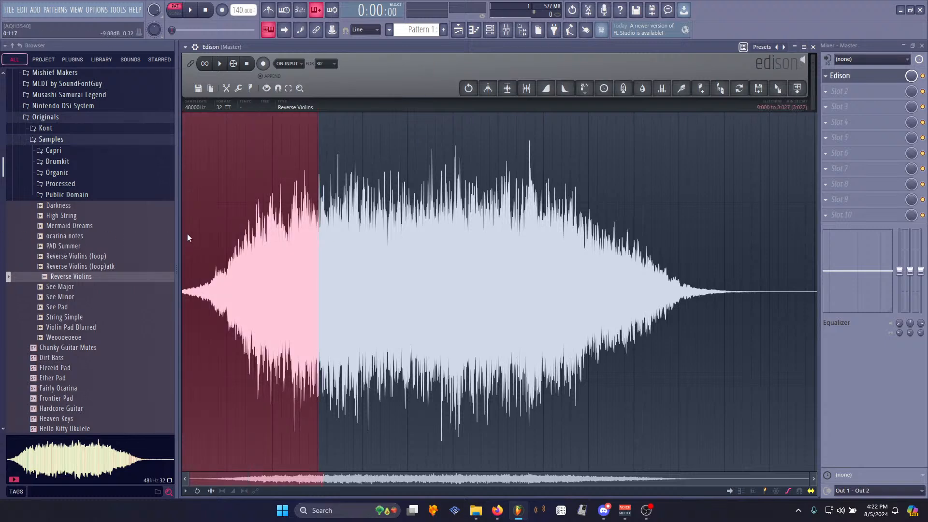
click(285, 285)
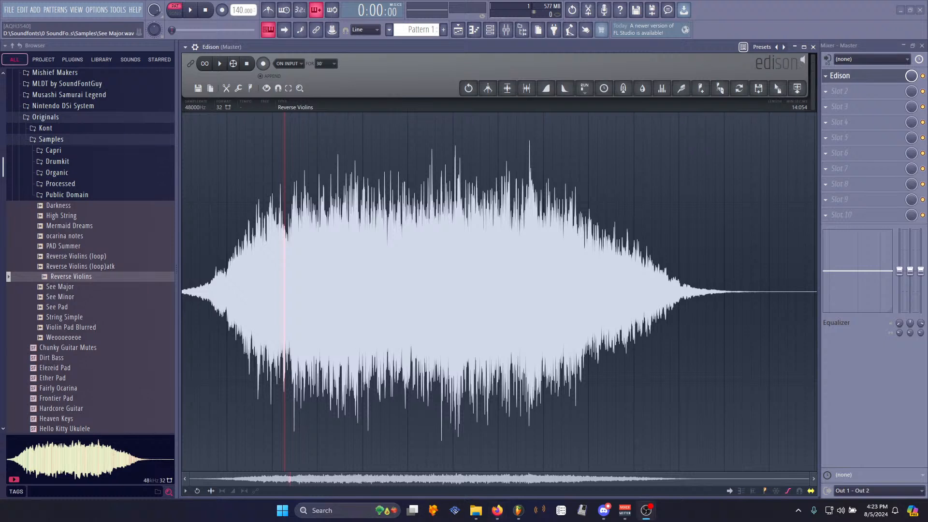
drag(308, 217, 182, 217)
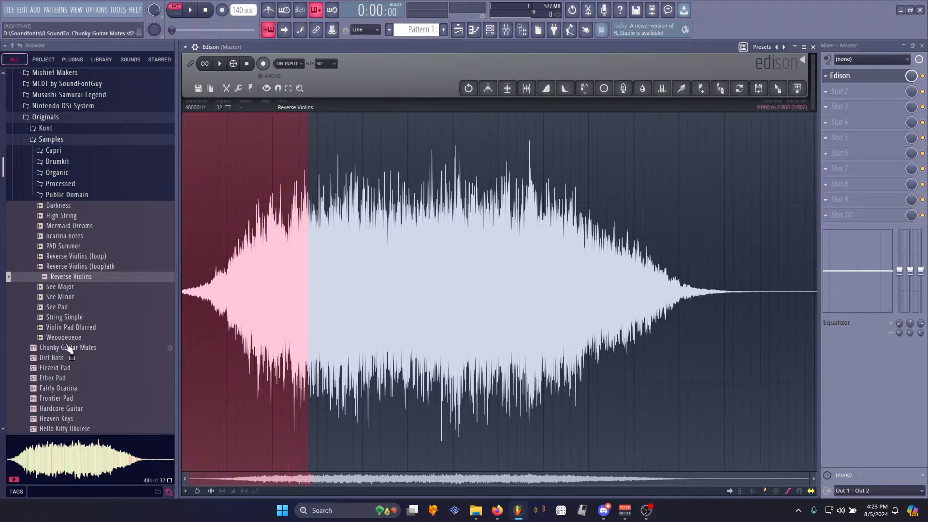
- Start a new project without saving changes to the current one
click(490, 30)
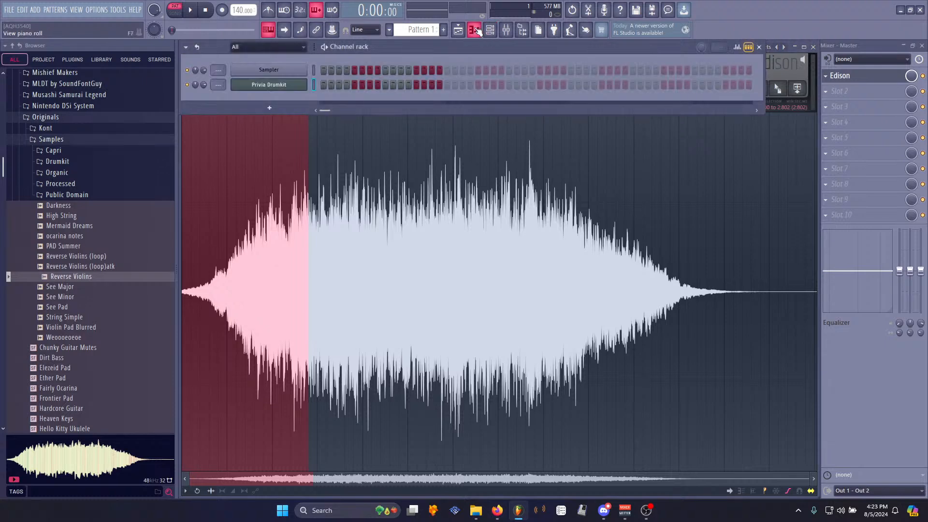
click(9, 10)
click(19, 16)
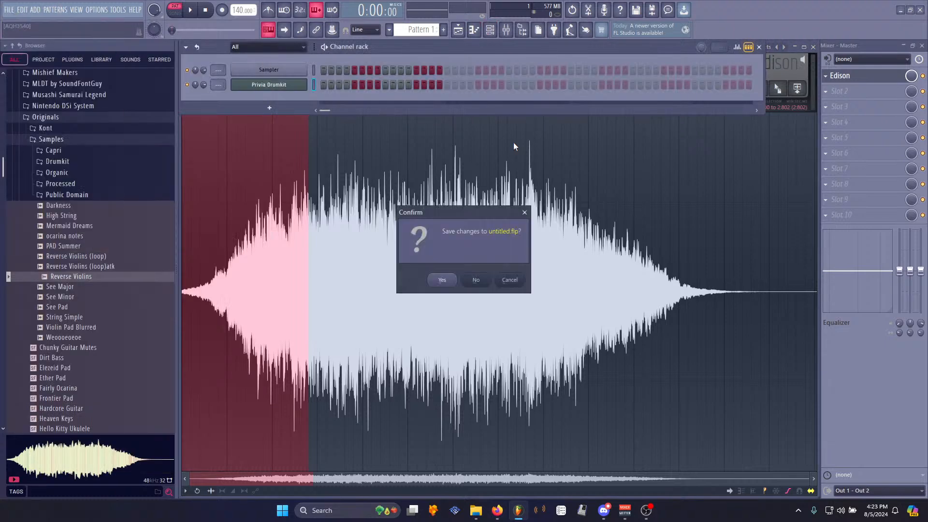
click(482, 290)
- Add a DCO-106 synth channel and enlarge its plugin window
click(35, 10)
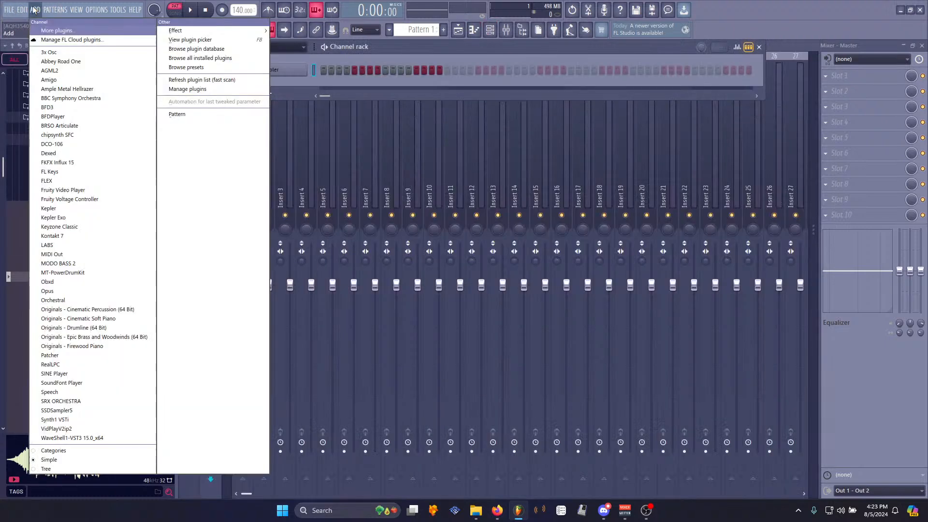
click(51, 144)
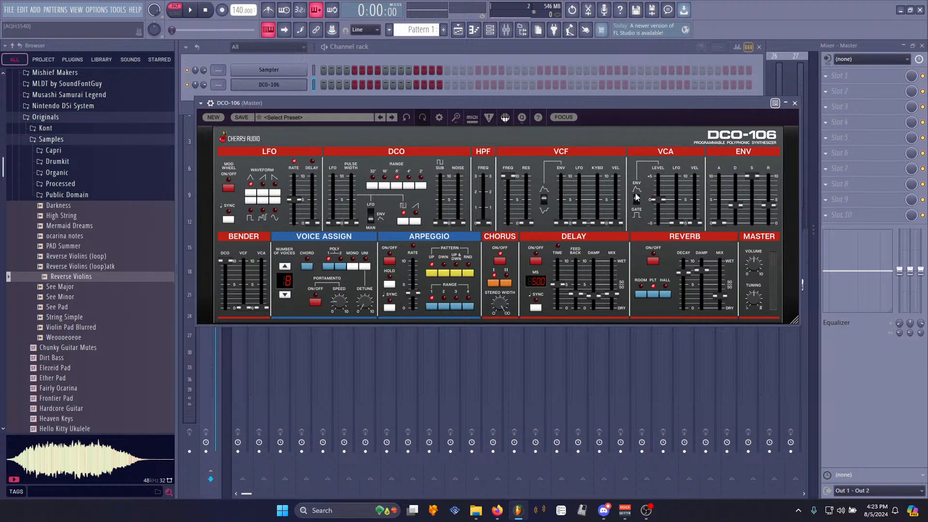
drag(453, 101, 438, 120)
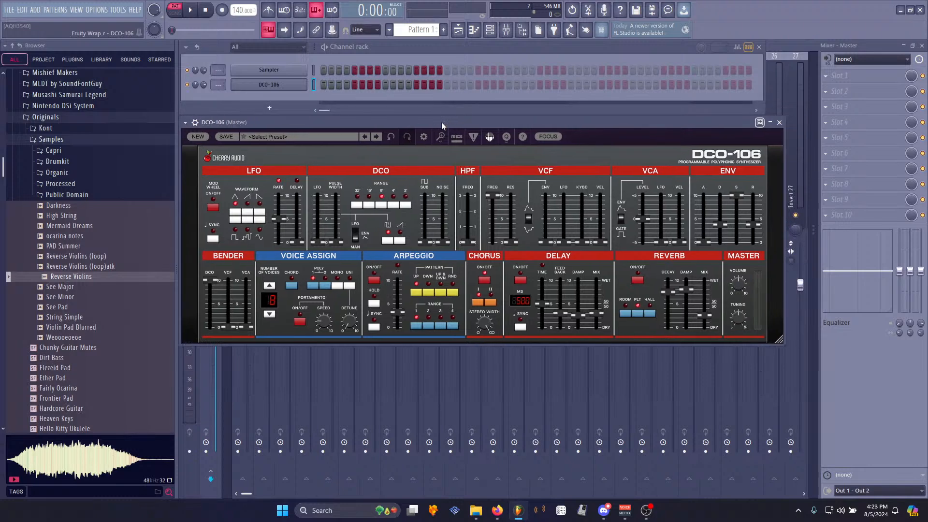
drag(780, 340, 790, 369)
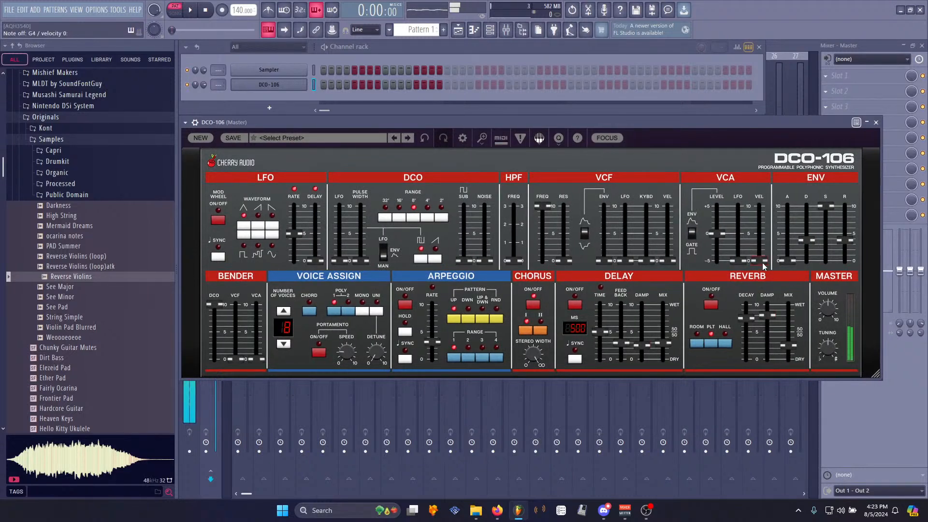
- Tweak the DCO-106 chorus, DCO, VCF and envelope sliders while auditioning notes
click(538, 307)
mouse_move(335, 260)
mouse_down()
mouse_move(340, 211)
mouse_move(339, 260)
mouse_up()
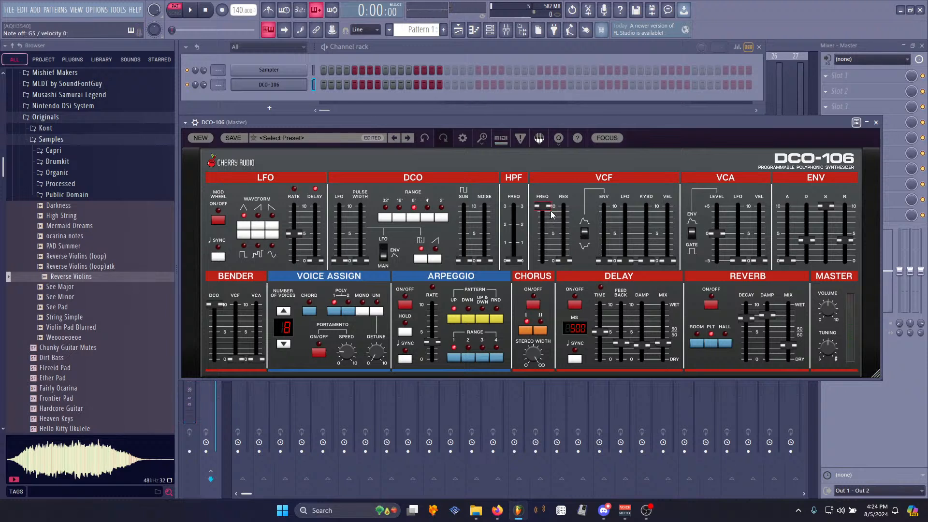
mouse_move(553, 215)
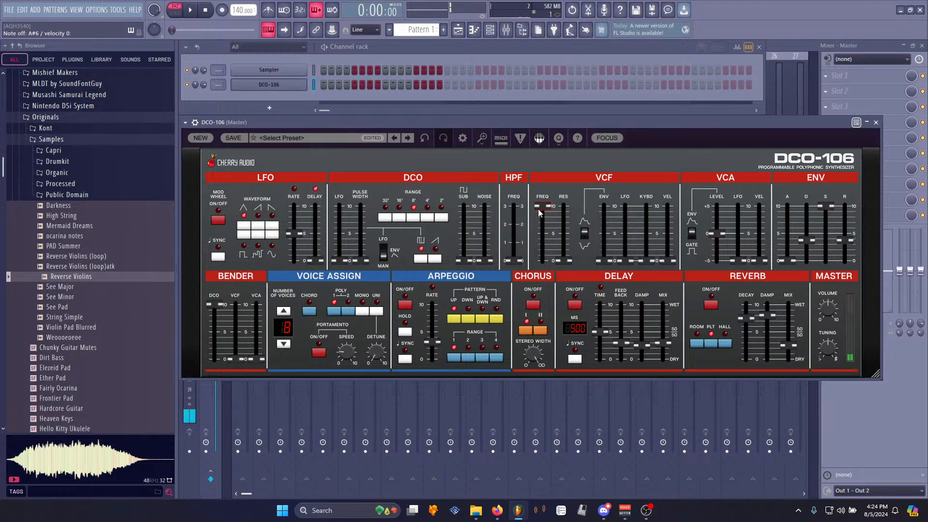
mouse_move(625, 261)
mouse_down()
mouse_move(627, 207)
mouse_move(627, 261)
mouse_up()
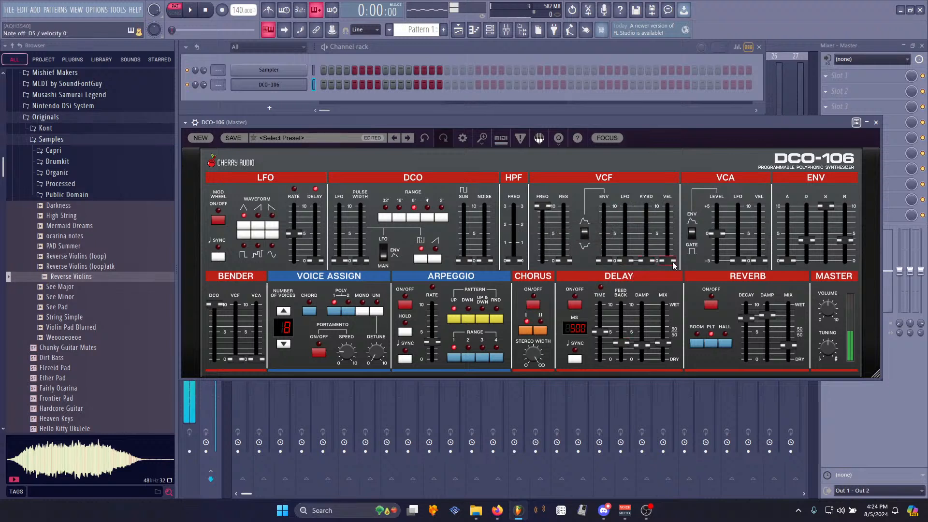
mouse_move(785, 258)
mouse_down()
mouse_move(787, 239)
mouse_move(788, 254)
mouse_up()
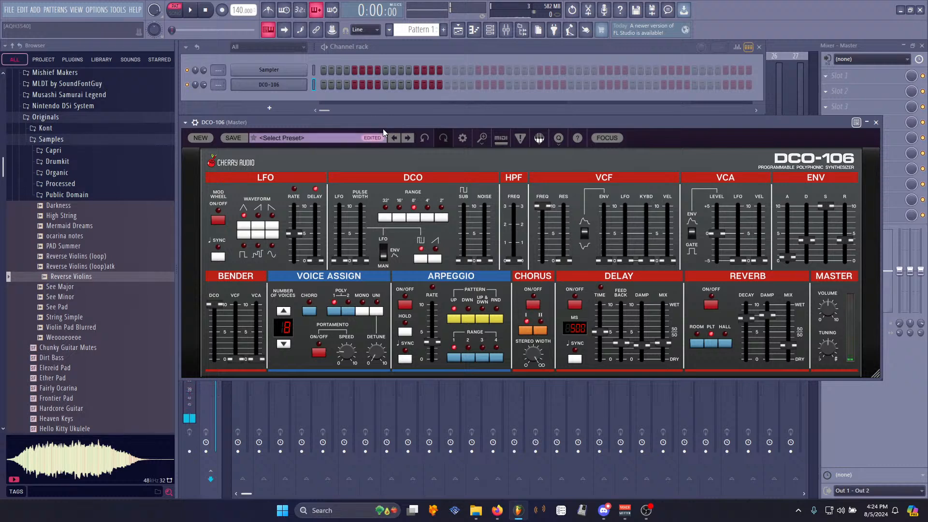
- Audition DCO-106 Bass presets, loading Bow! and then Low Brass
click(302, 138)
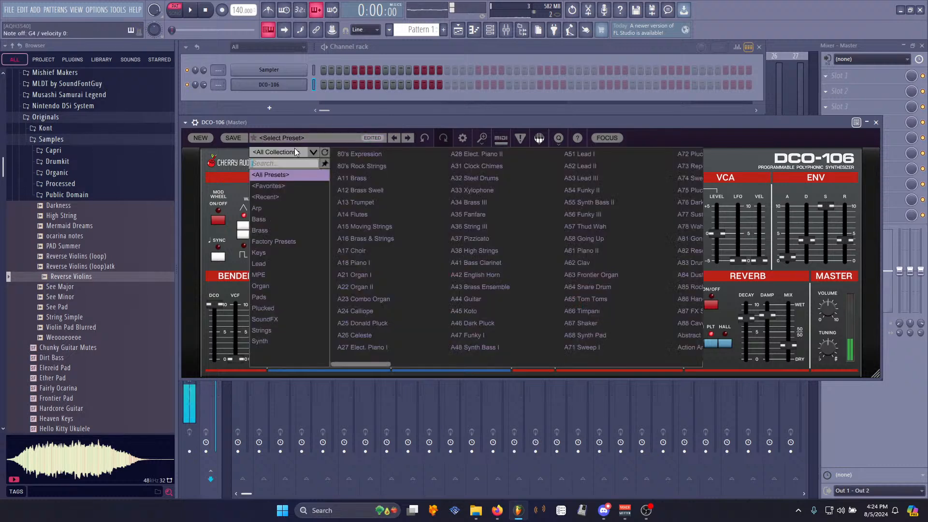
click(269, 218)
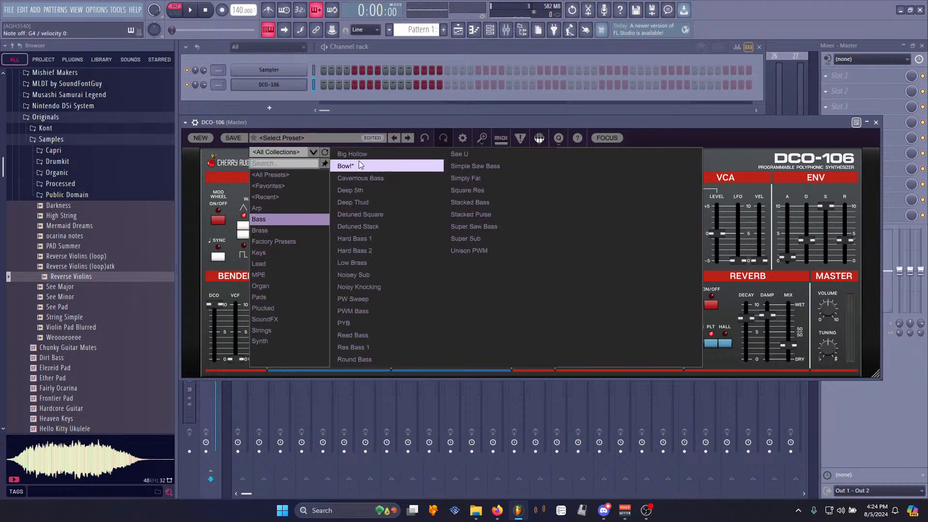
click(345, 165)
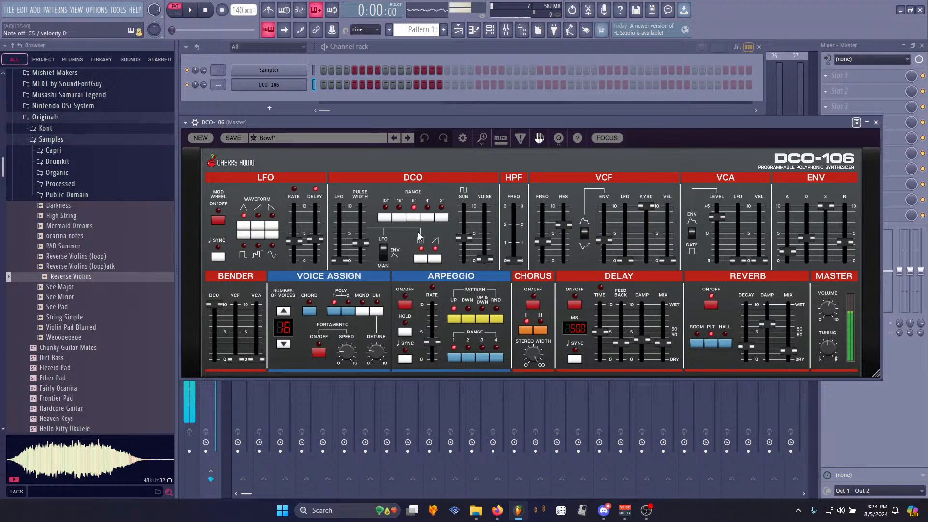
click(340, 140)
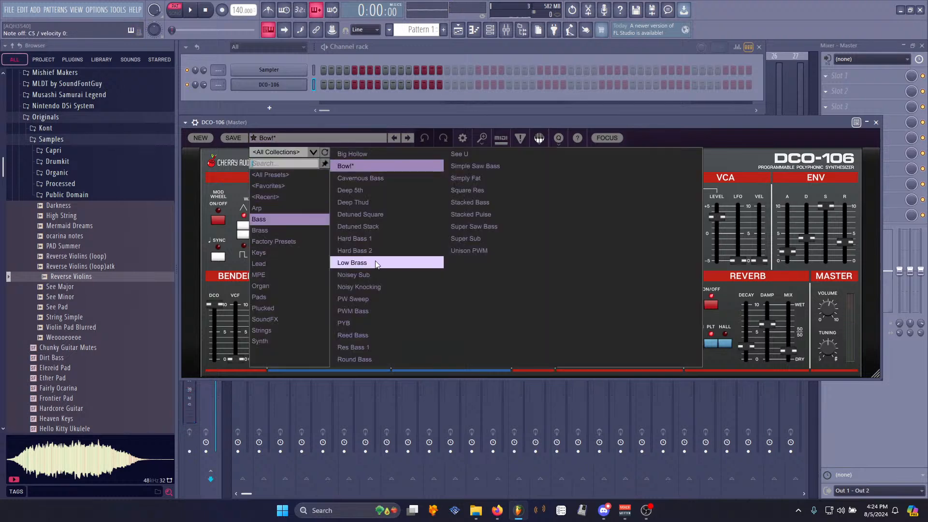
click(353, 263)
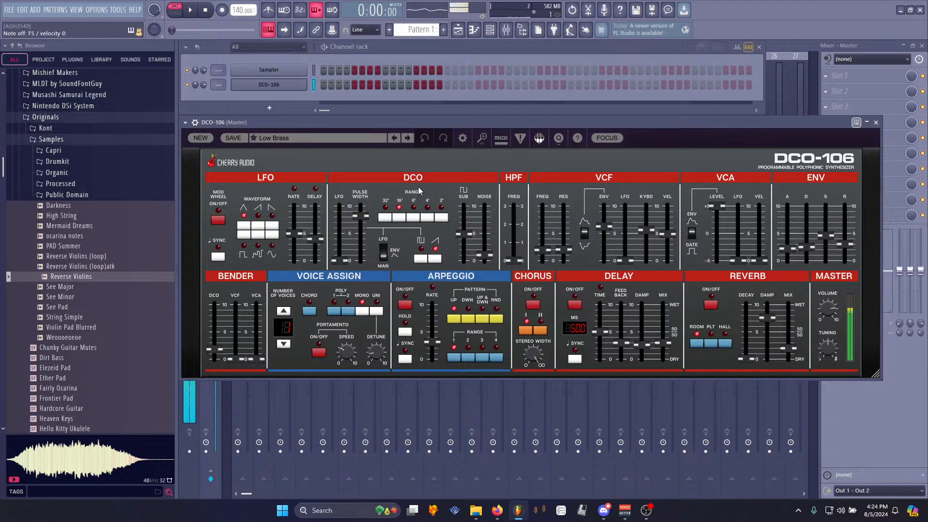
- Insert a Dexed synth channel into the channel rack
right_click(268, 84)
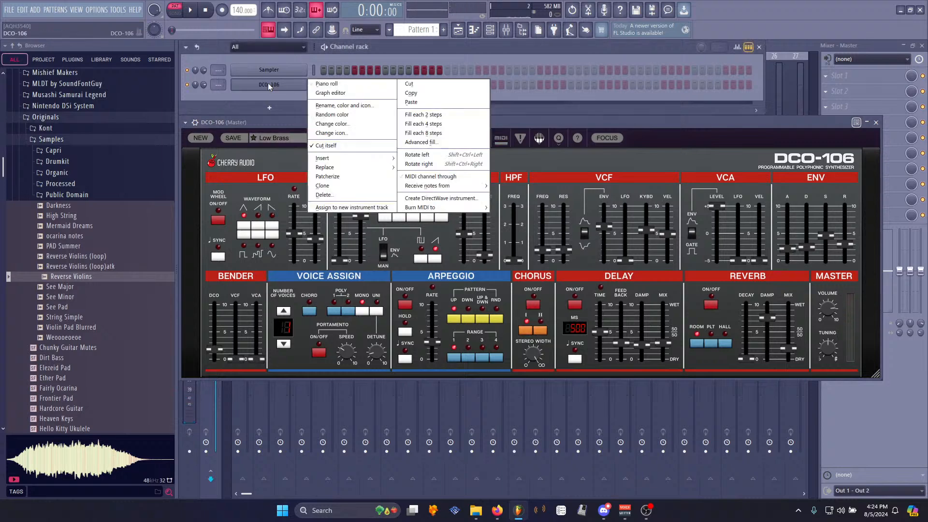
mouse_move(340, 164)
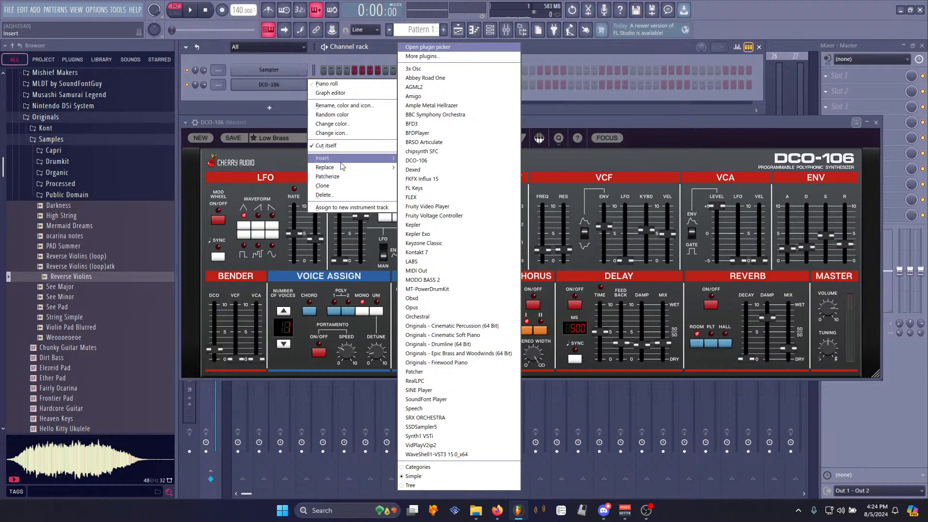
click(427, 171)
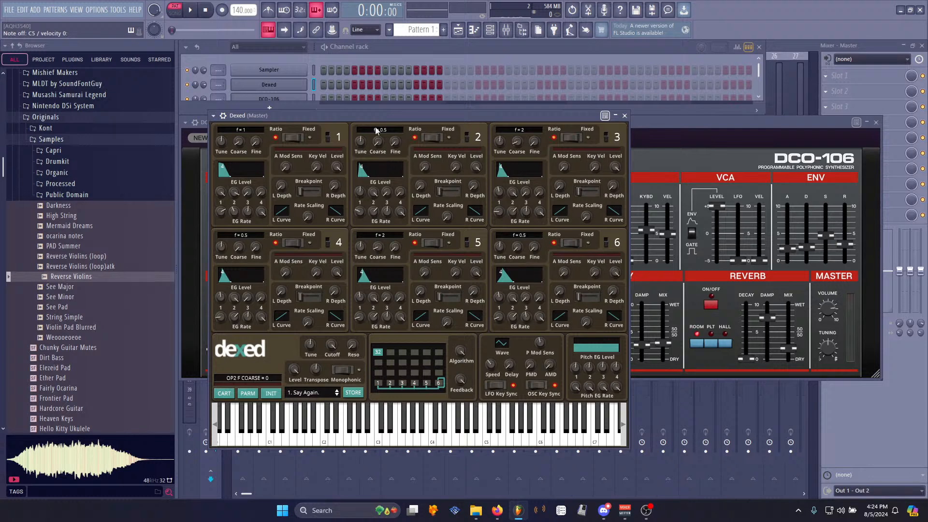
- Rearrange the plugin windows to bring the DCO-106 forward and select its channel
click(685, 128)
drag(684, 127, 684, 165)
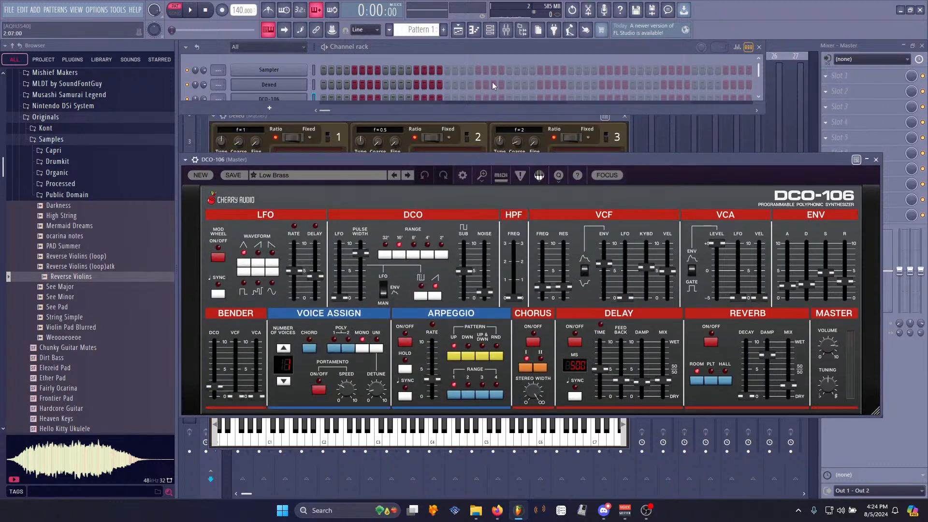
drag(356, 114, 357, 145)
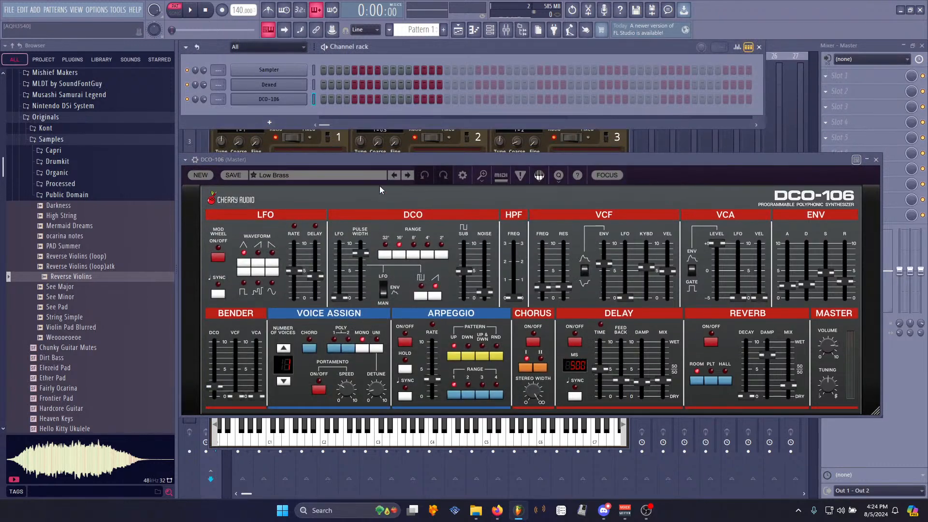
click(296, 102)
click(296, 102)
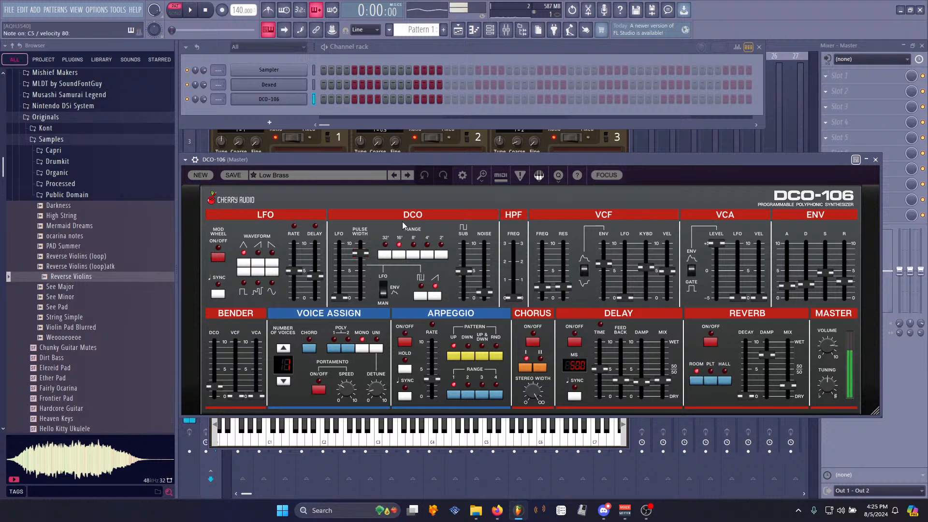
- Browse the DCO-106 Lead presets, loading Bright & Bold and stepping to High Lead
click(333, 177)
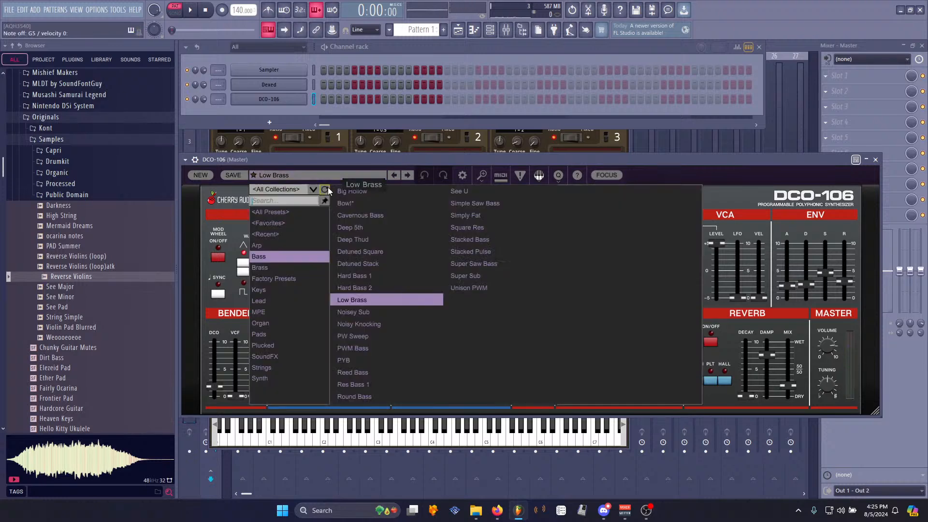
click(283, 300)
click(355, 203)
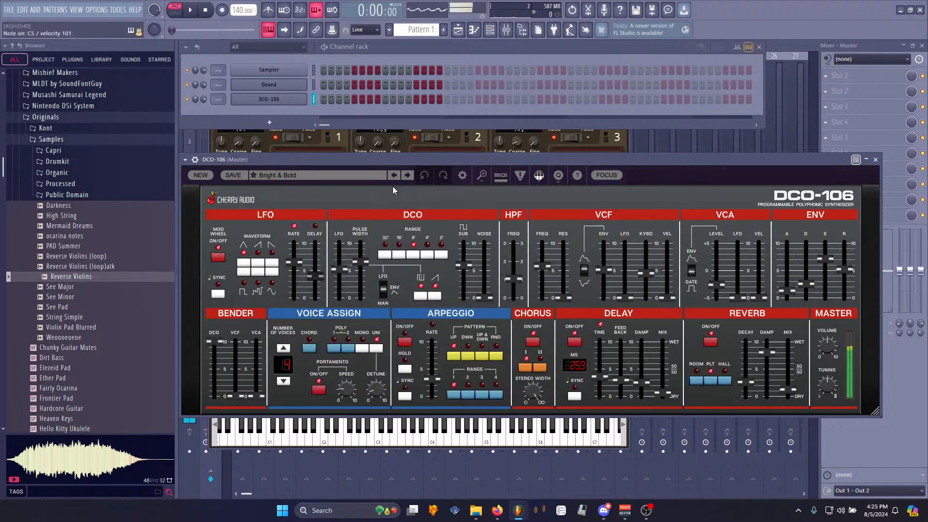
click(412, 177)
click(413, 178)
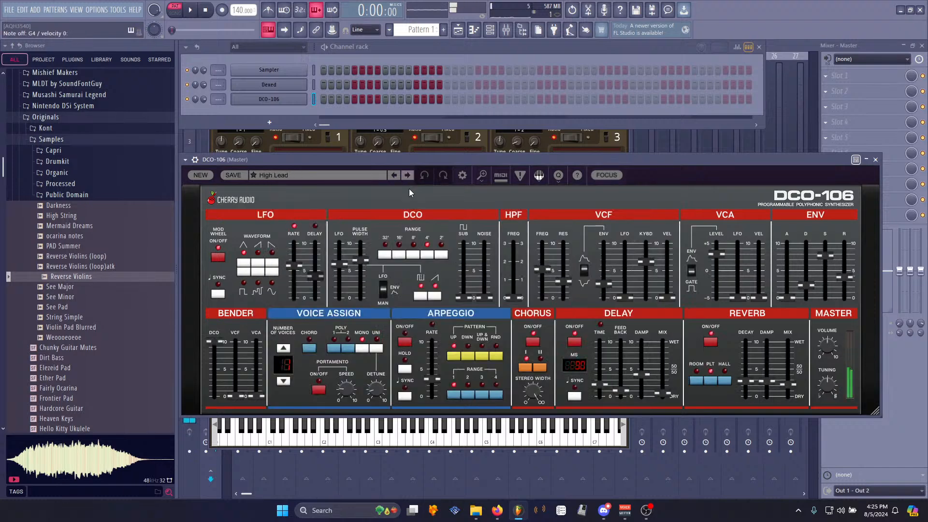
- Tweak the envelope attack and reverb switch, then step to the Pretty Young Lead preset
drag(785, 289, 795, 270)
click(711, 343)
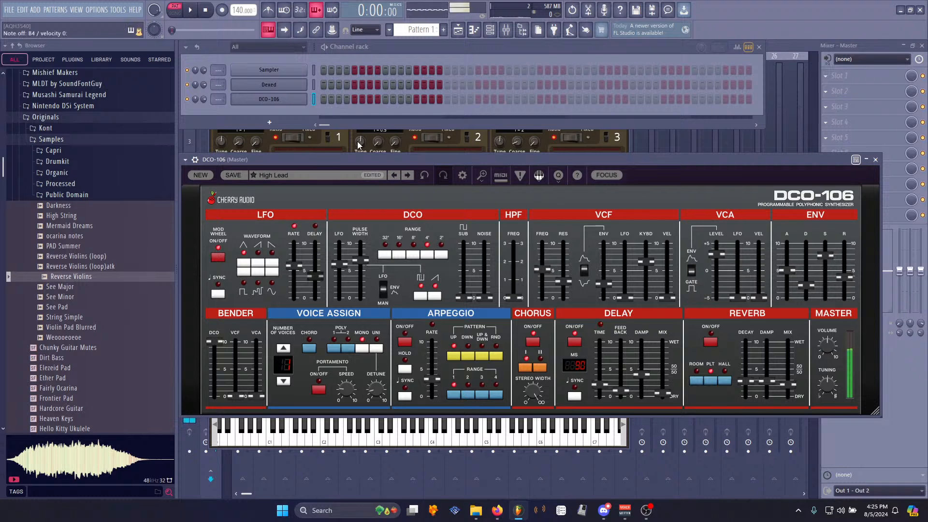
click(410, 176)
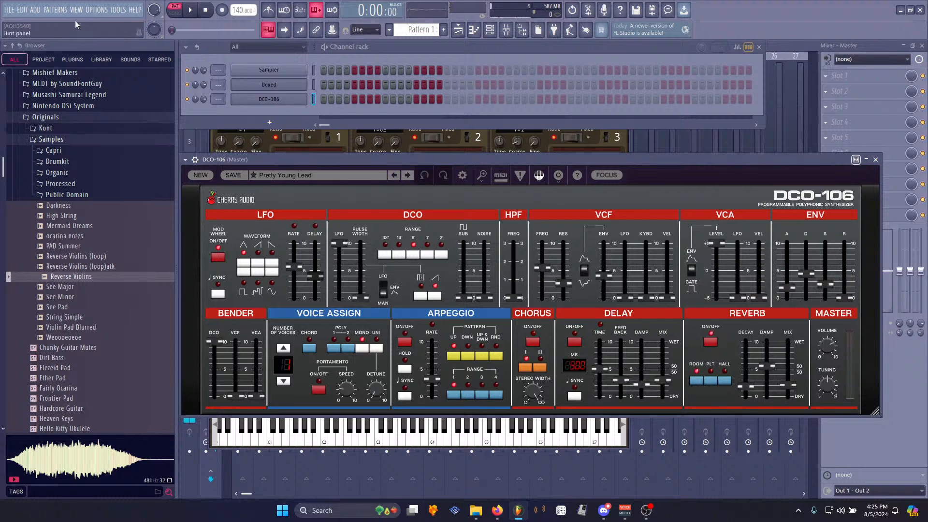
- Add a Synth1 VSTi channel and load preset 69: Pulse Pluck from soundbank09
click(35, 10)
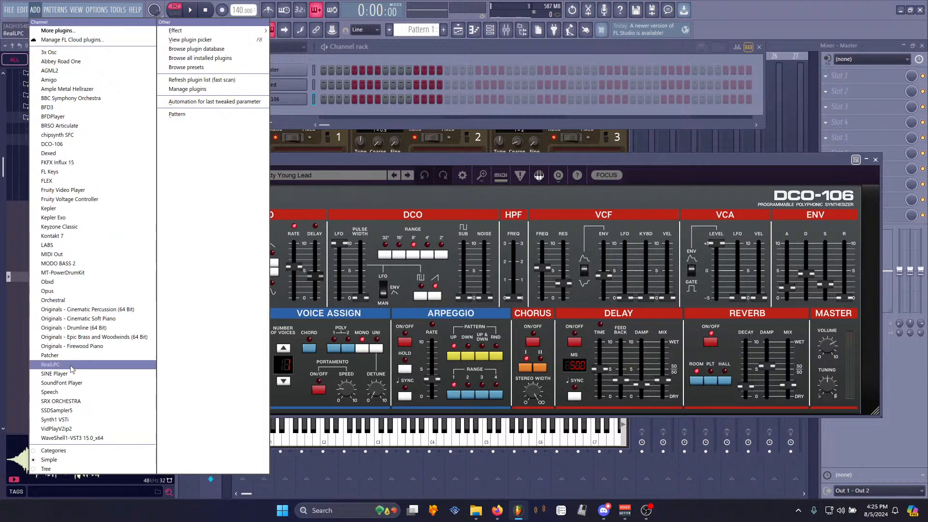
click(69, 419)
click(350, 363)
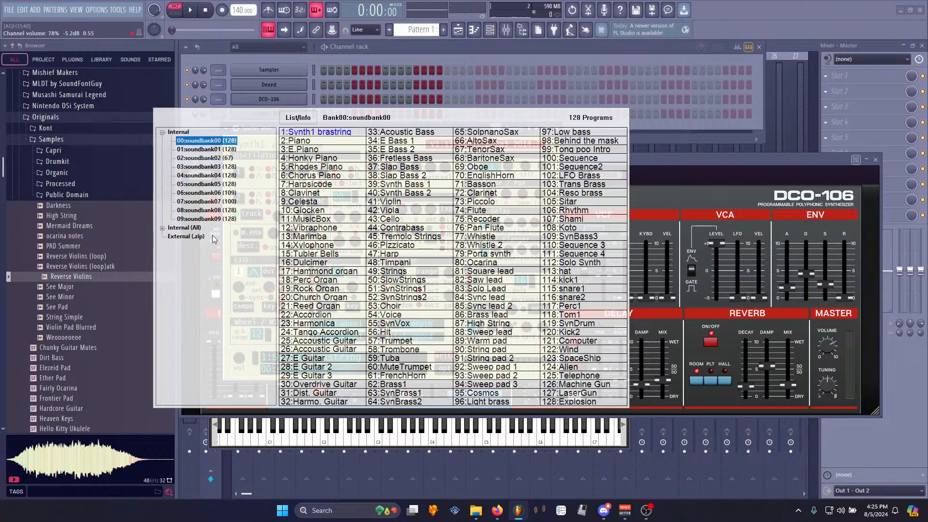
click(206, 218)
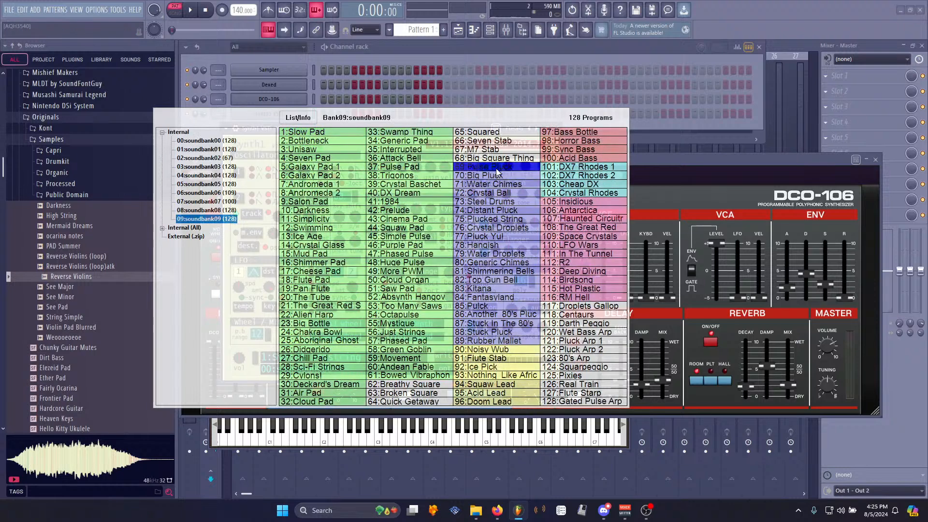
click(484, 183)
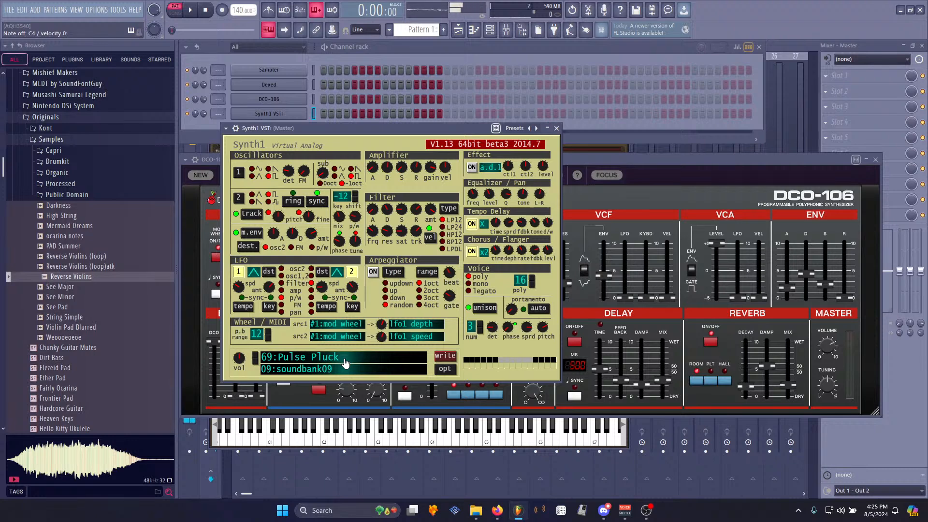
- Step through the Synth1 presets up to 74: Distant Pluck while auditioning
click(256, 362)
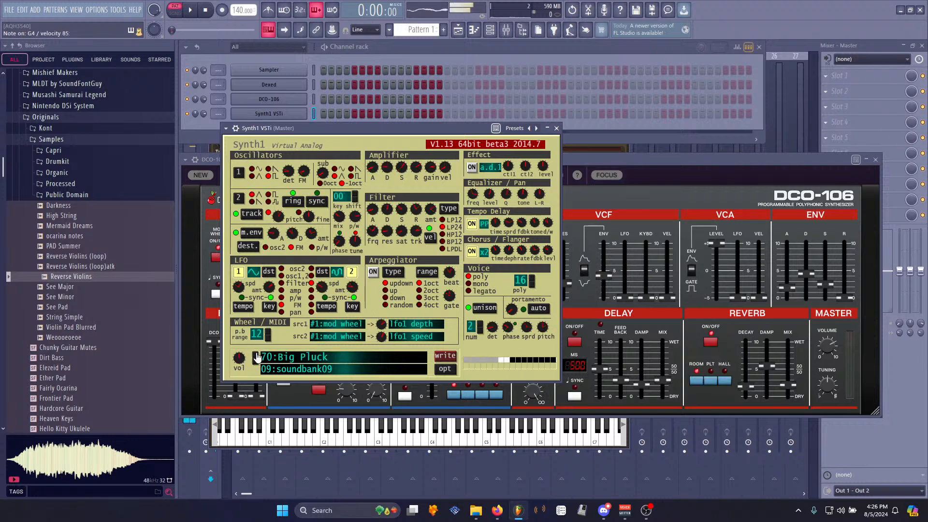
click(257, 357)
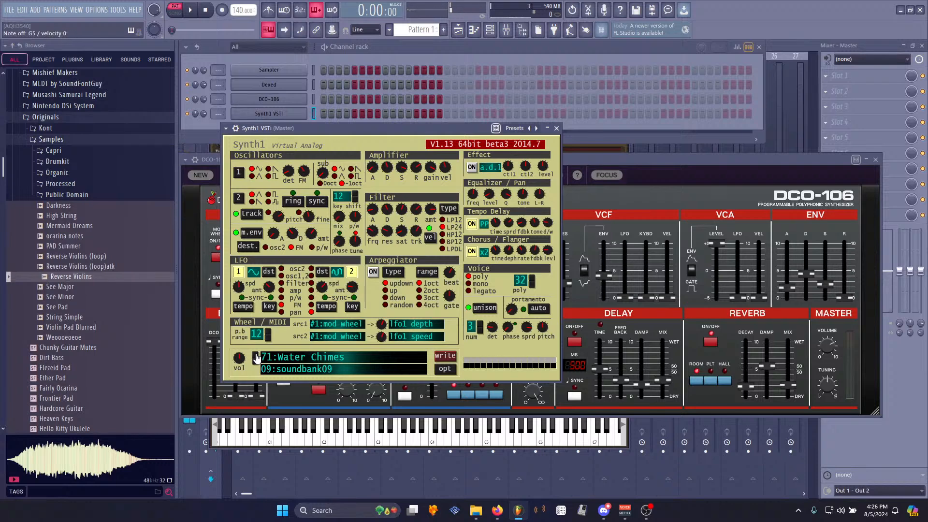
click(257, 356)
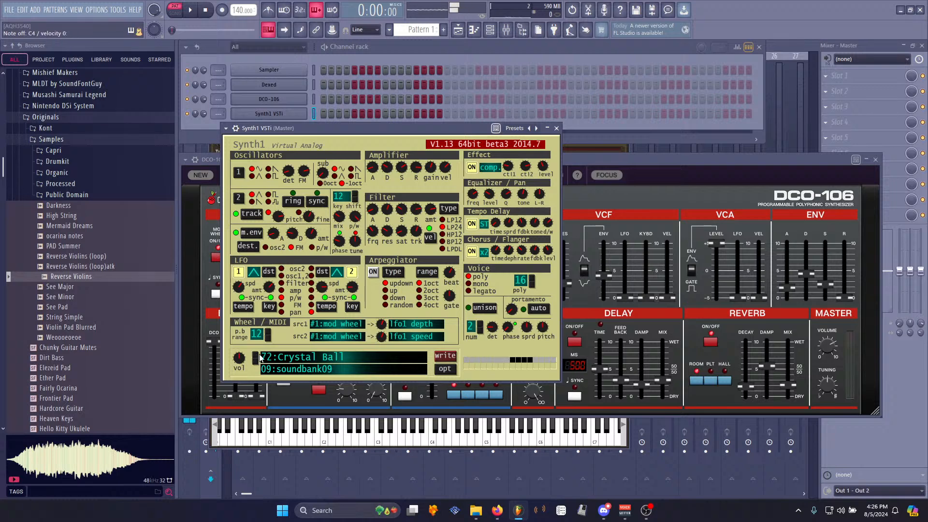
click(257, 358)
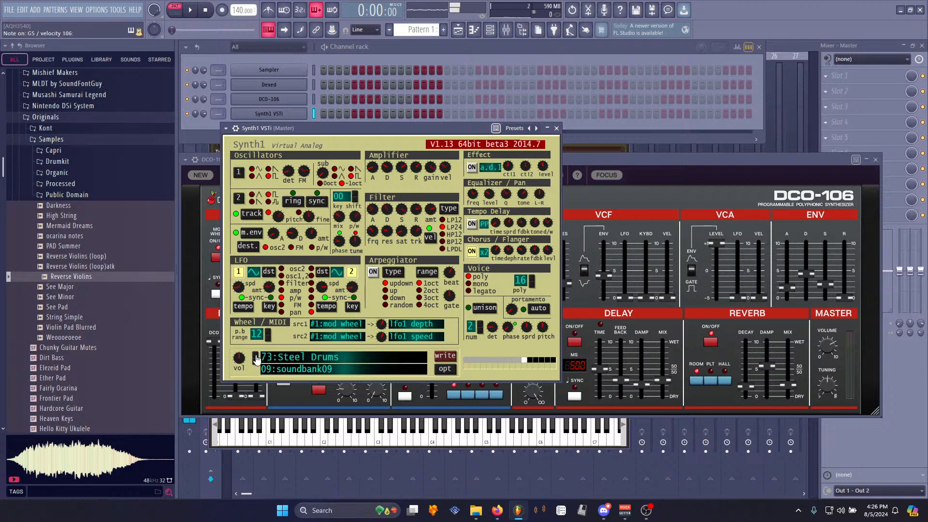
click(257, 358)
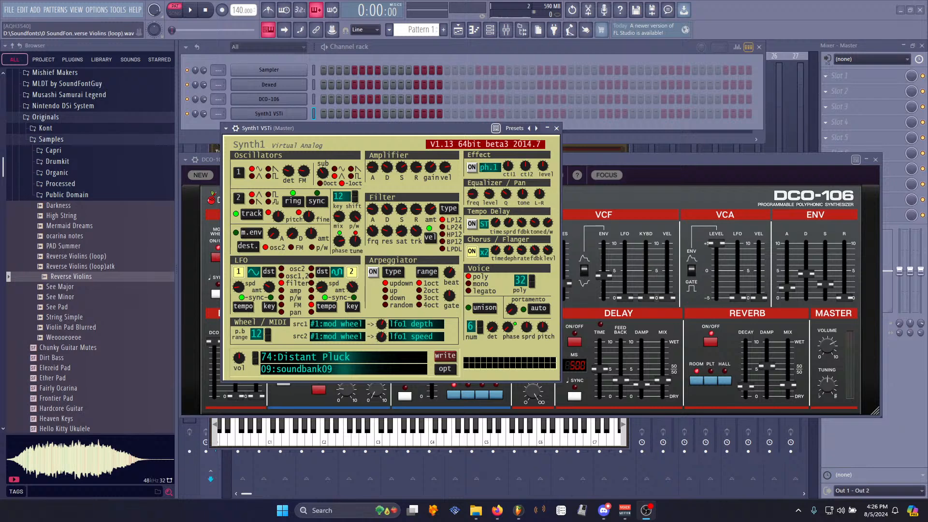
- Move the Synth1 window aside, bring the DCO-106 forward and expand its detailed channel settings
drag(372, 128, 391, 162)
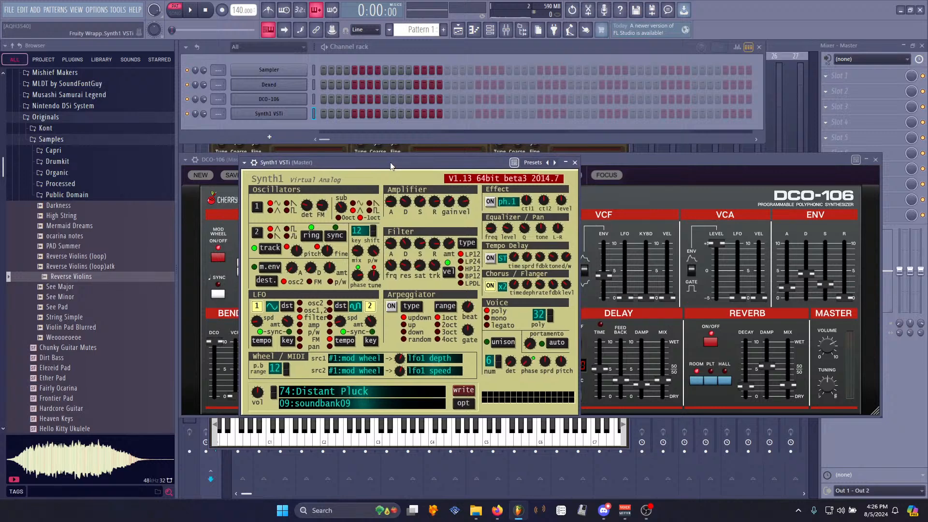
click(662, 170)
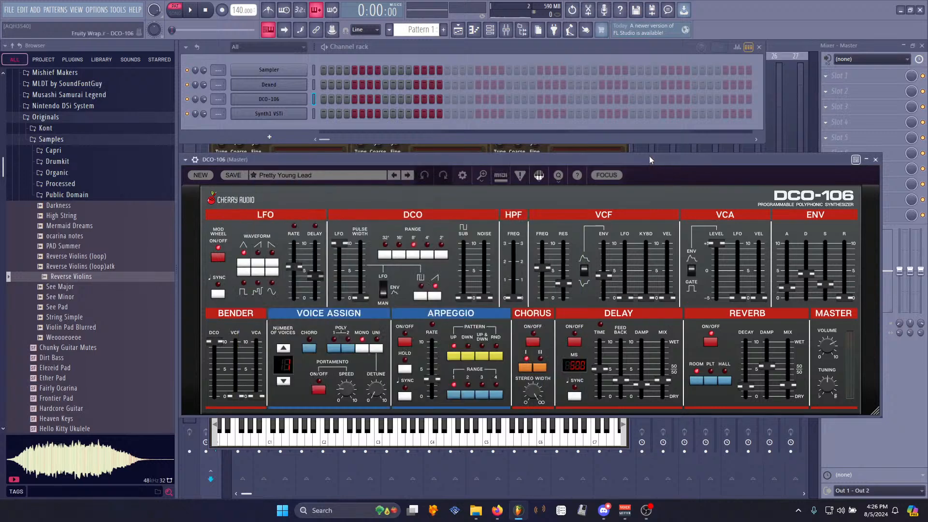
click(314, 113)
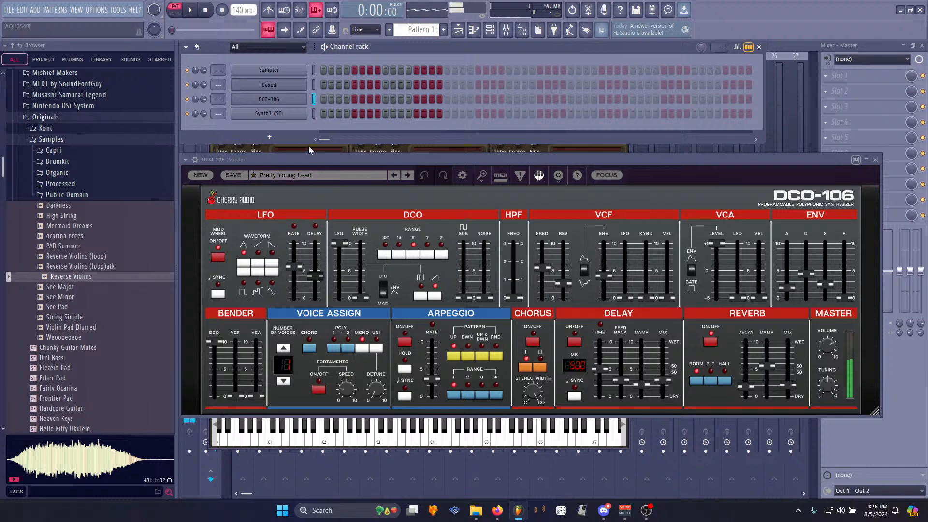
click(196, 160)
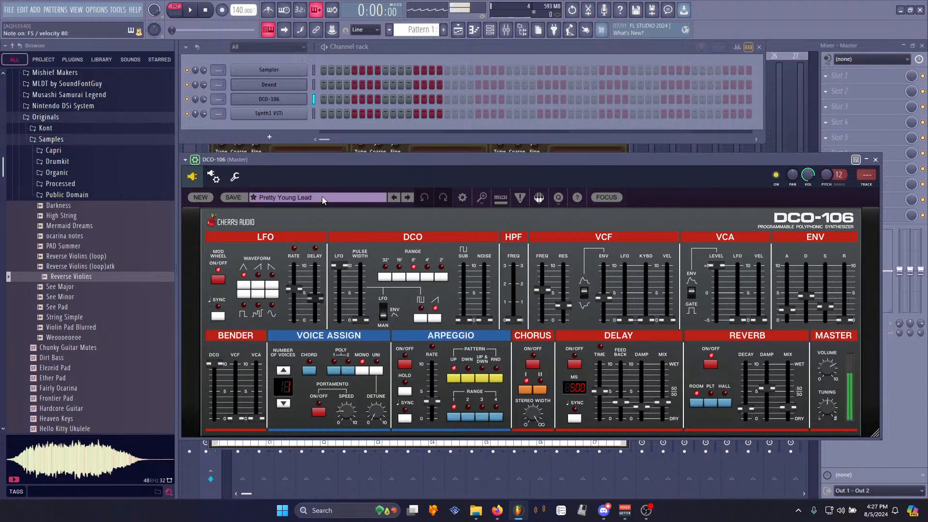
- Nudge the DCO-106 envelope attack slider up and back down, then select the Synth1 channel
drag(787, 310, 791, 293)
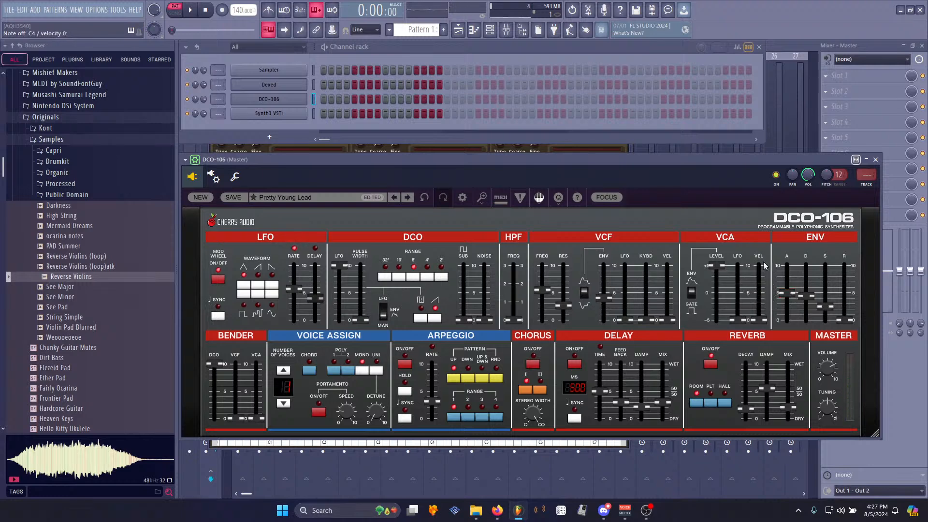
drag(785, 294, 786, 306)
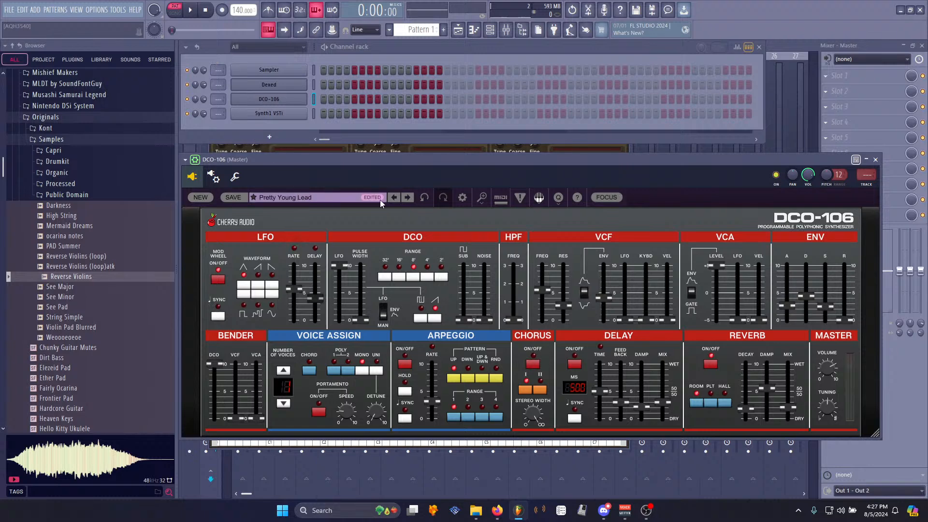
click(313, 114)
right_click(324, 115)
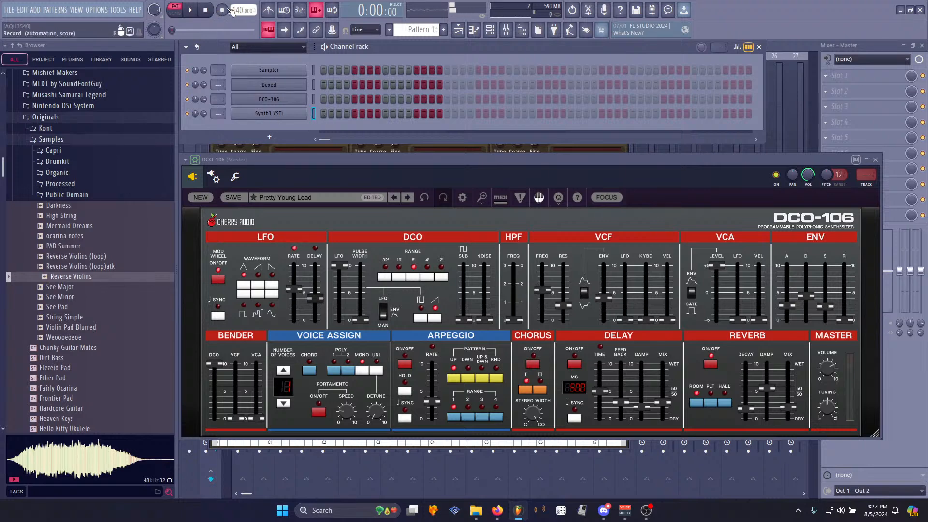
- Open the mixer and load Edison into the first effect slot of the master track
key(F9)
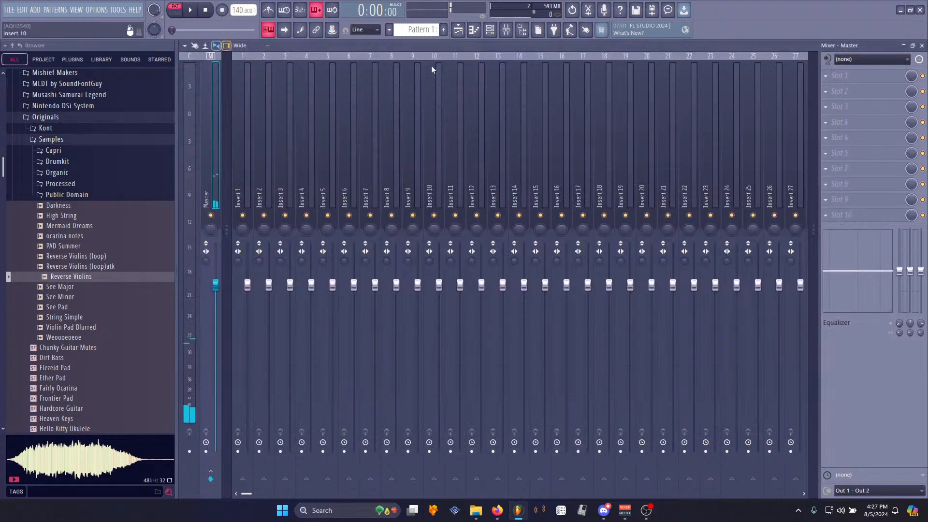
click(841, 75)
click(677, 72)
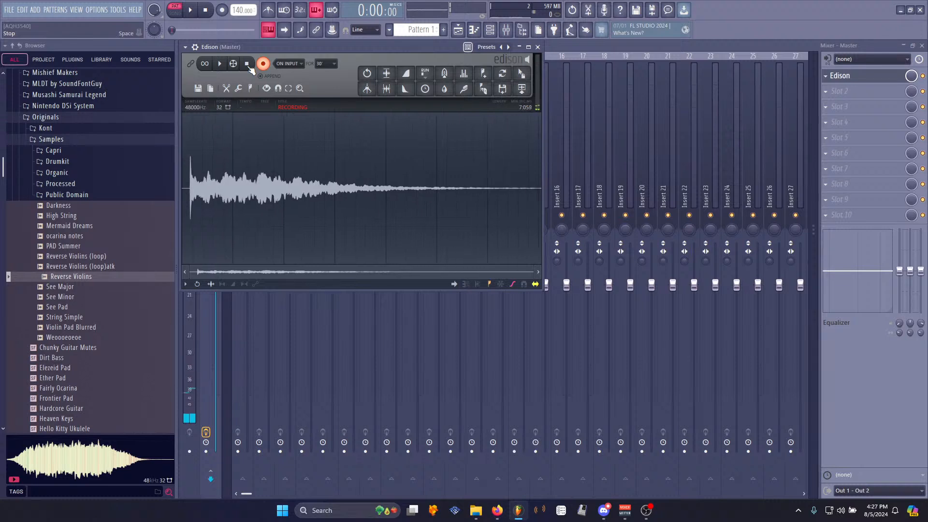
- Stop the Edison recording and select about 0.46 to 0.89 seconds of the recorded waveform
click(261, 63)
drag(204, 197, 208, 197)
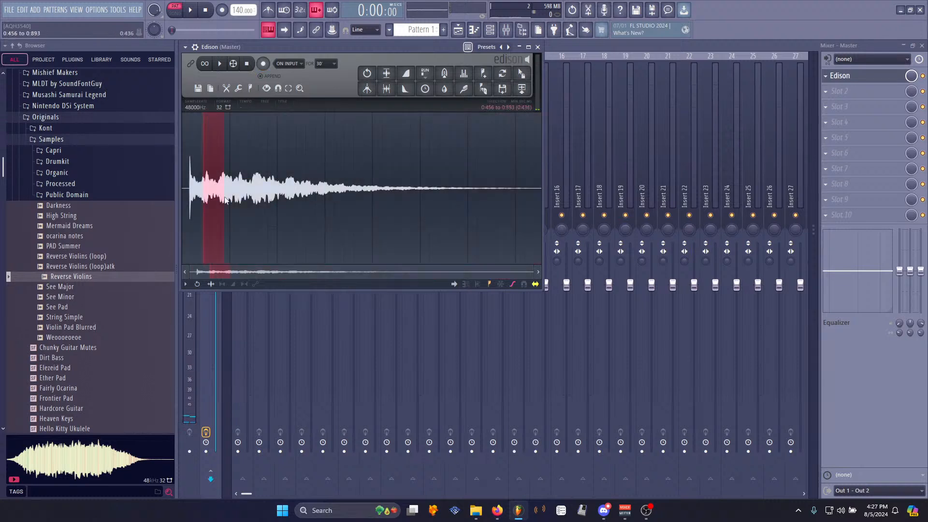
- Crossfade the selected loop region with the Loop tuner, then delete the audio after the loop
key(ctrl+l)
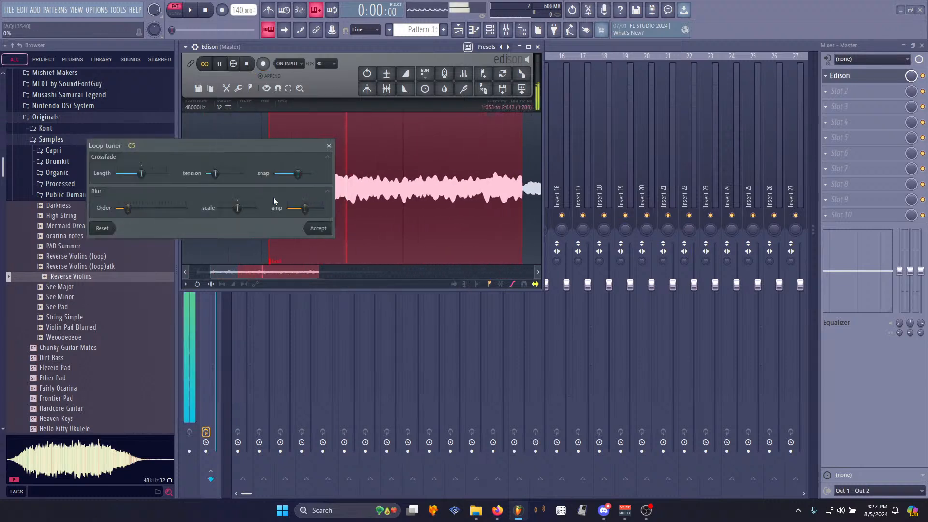
click(318, 229)
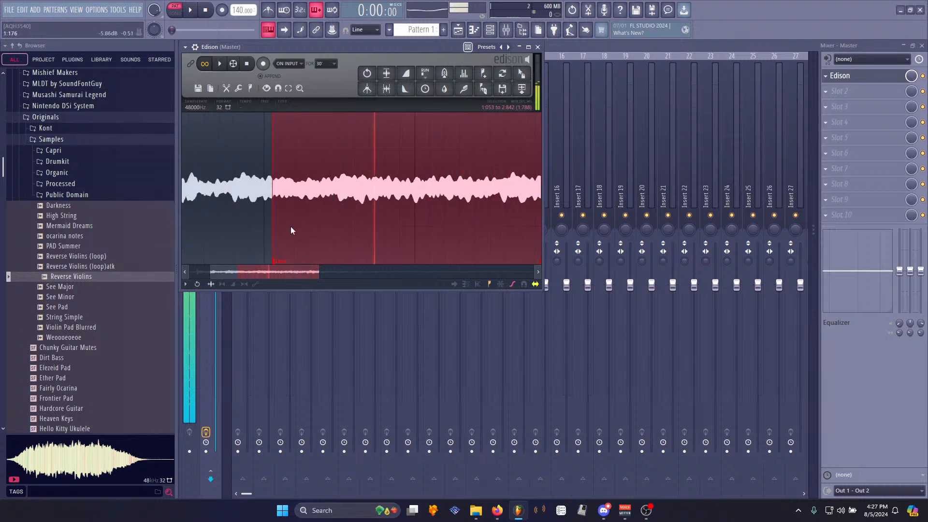
drag(318, 213, 604, 237)
key(Delete)
- Trim the silent lead-in before the waveform's start
scroll(186, 217, up, 3)
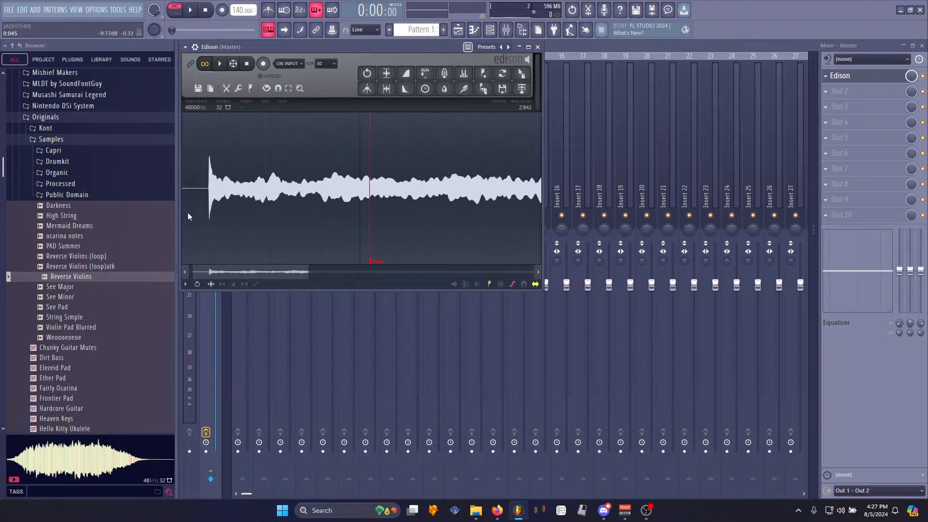
scroll(198, 222, up, 5)
drag(387, 188, 31, 186)
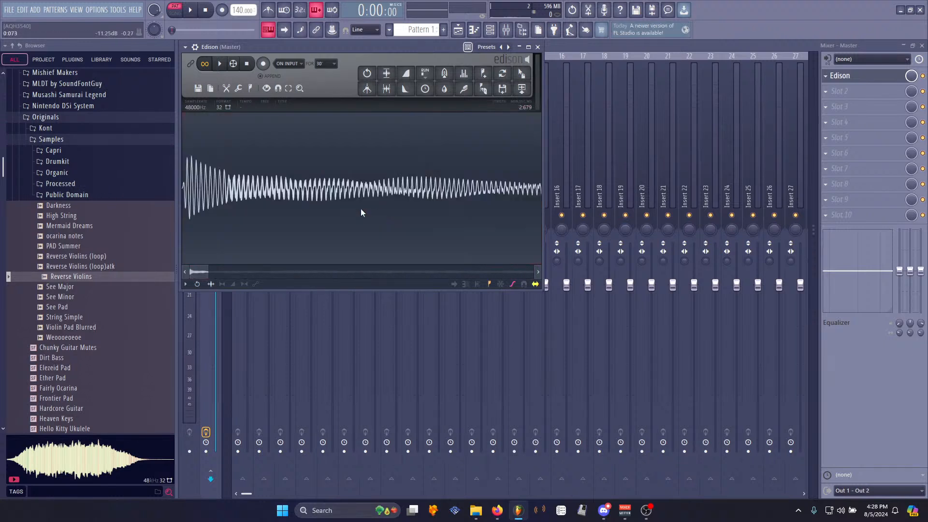
key(Delete)
scroll(325, 189, down, 8)
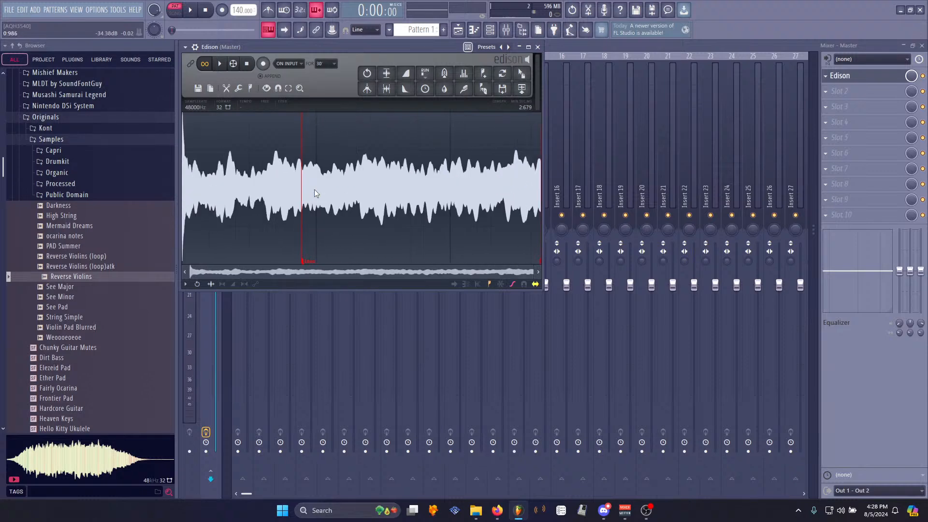
- Open the save sample dialog and navigate to the Originals Samples folder
right_click(317, 190)
mouse_move(332, 195)
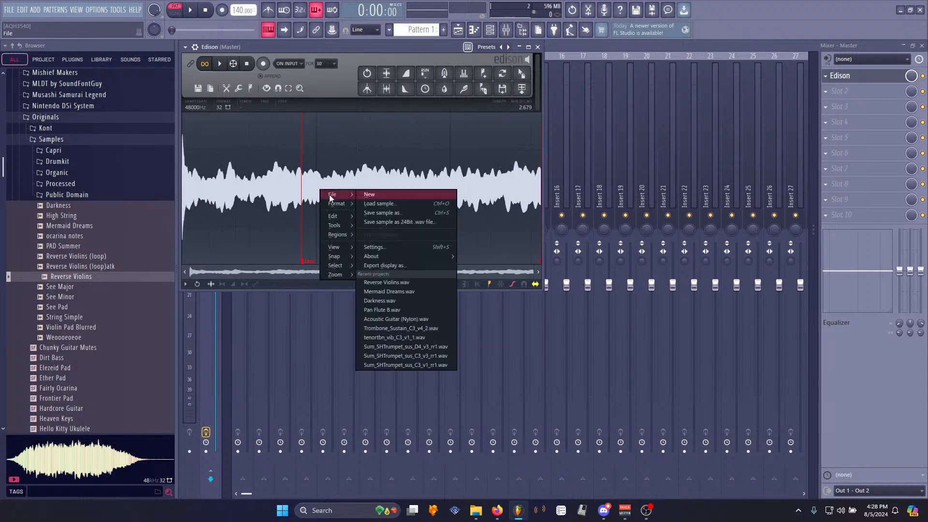
click(396, 213)
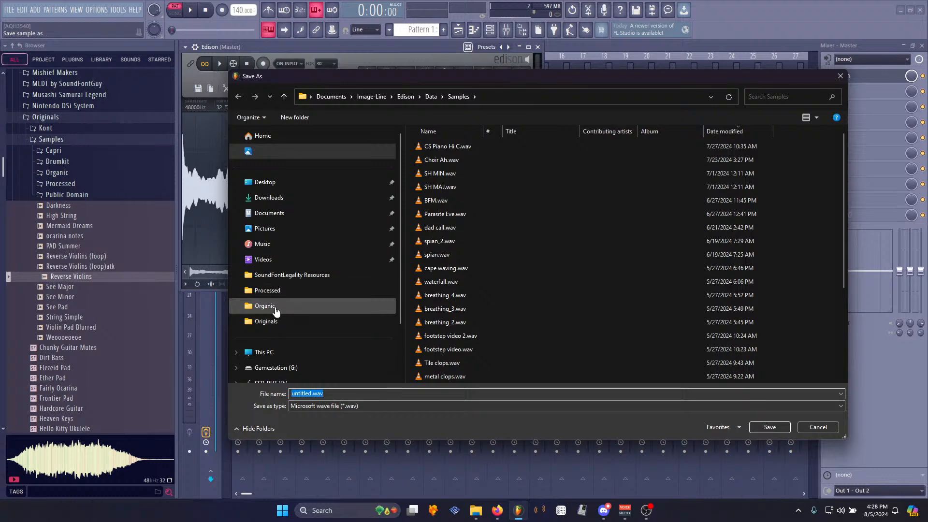
click(268, 321)
click(444, 161)
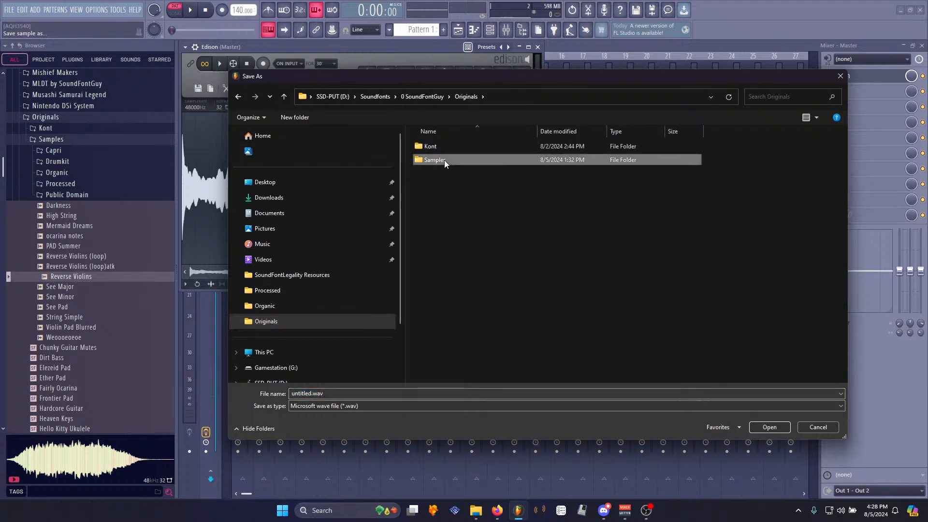
double_click(445, 161)
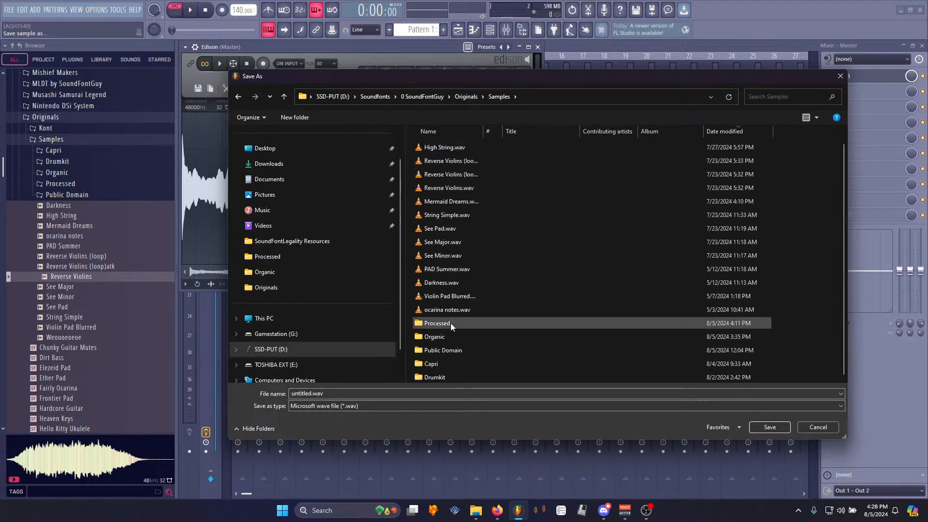
- Create a new folder named Synth inside Samples and open it
right_click(821, 332)
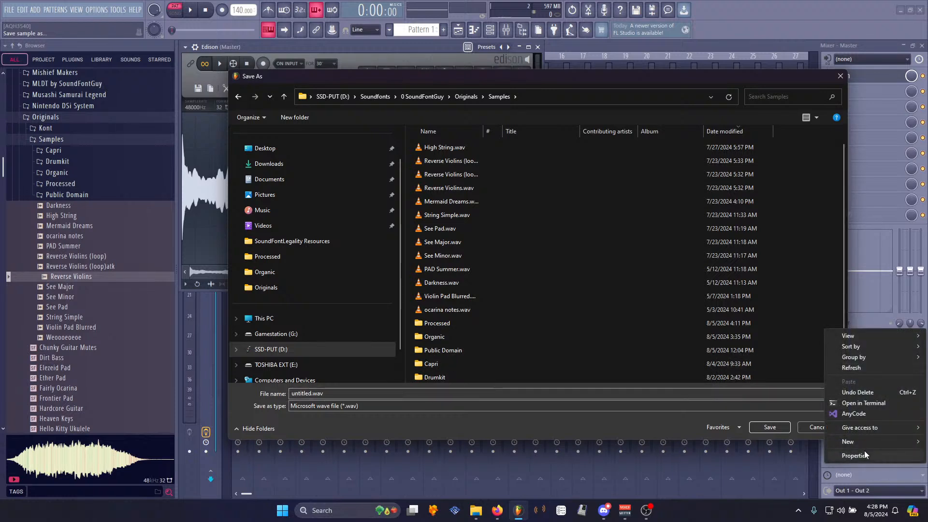
mouse_move(851, 441)
click(721, 363)
text(Sy)
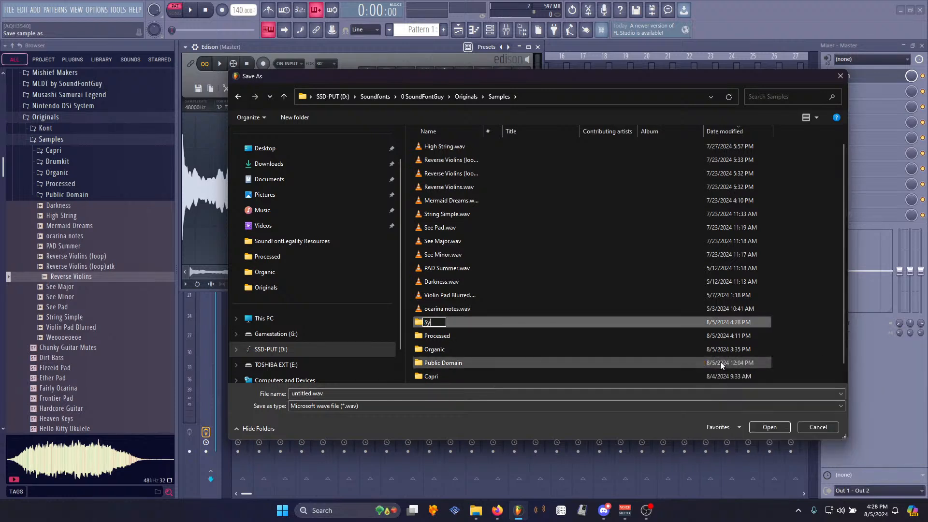
text(nth)
key(Return)
key(Return)
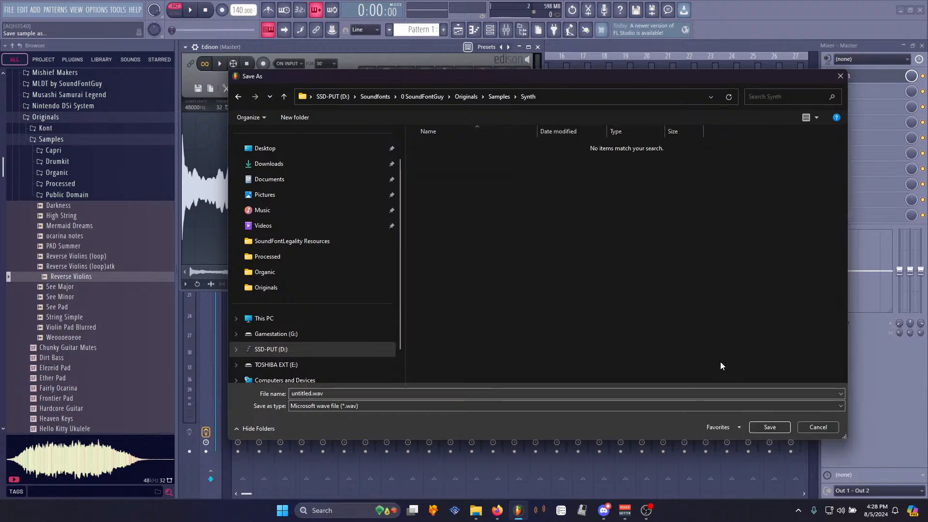
- Save the sample as Chime thing
click(343, 392)
text(Chime thing)
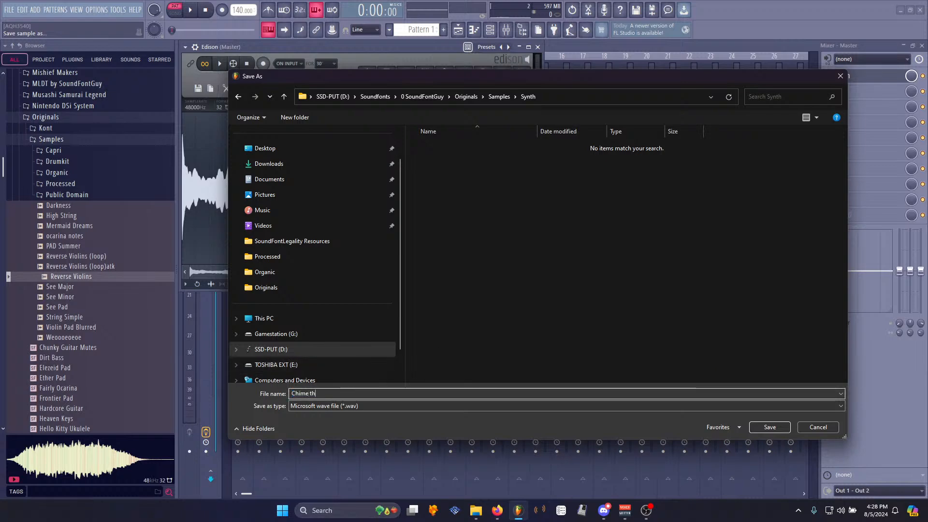
key(Return)
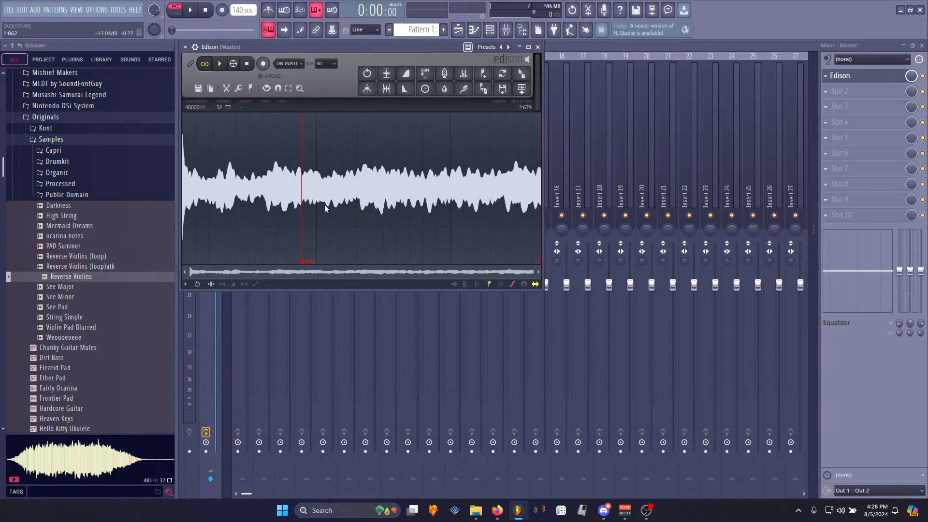
- Open the channel rack, bring up the DCO-106 plugin window and reposition it
click(490, 31)
click(268, 113)
click(282, 100)
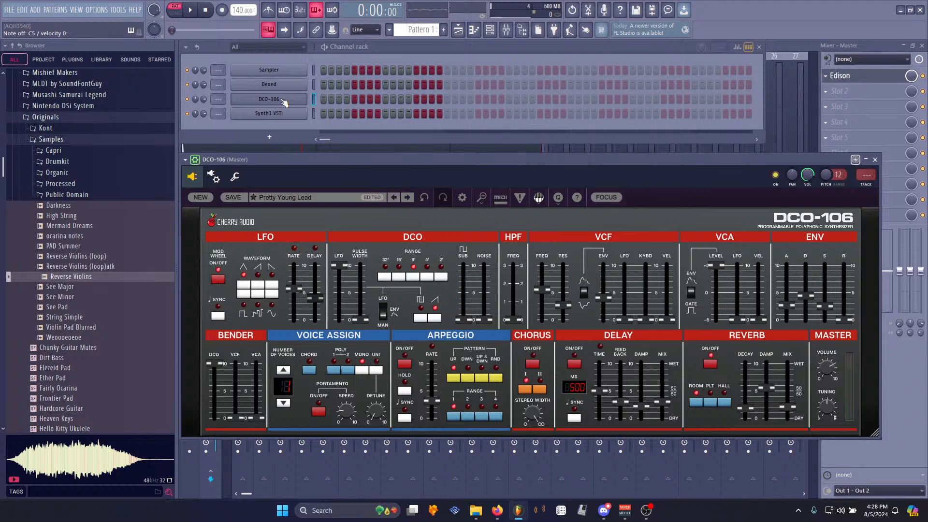
key(alt+Tab)
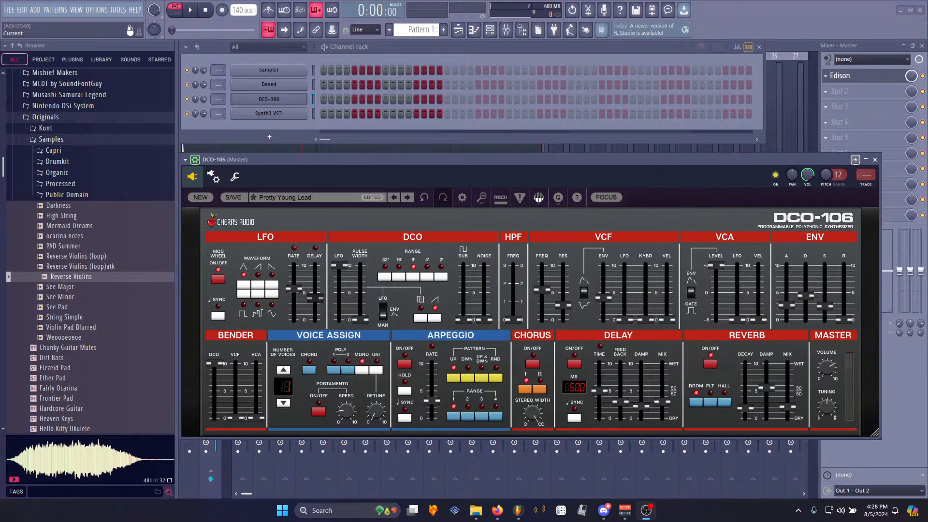
drag(573, 159, 574, 152)
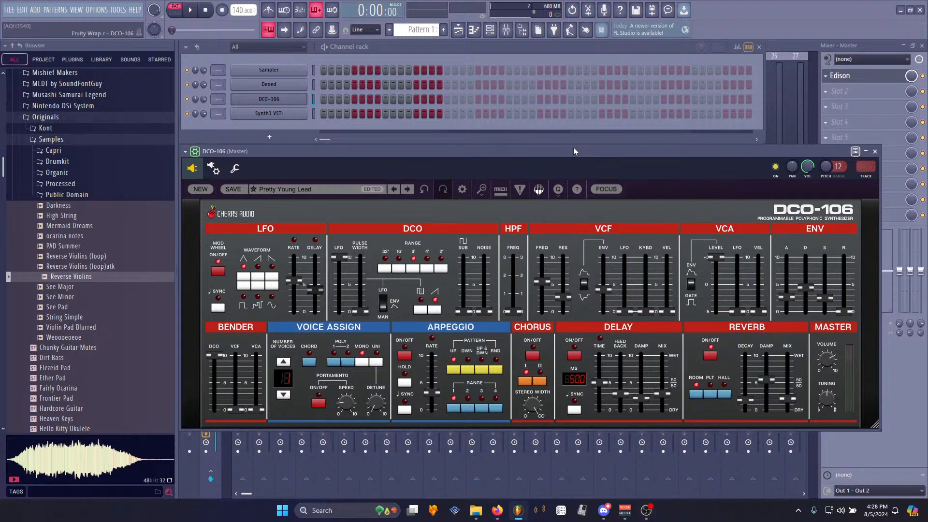
key(z)
click(316, 113)
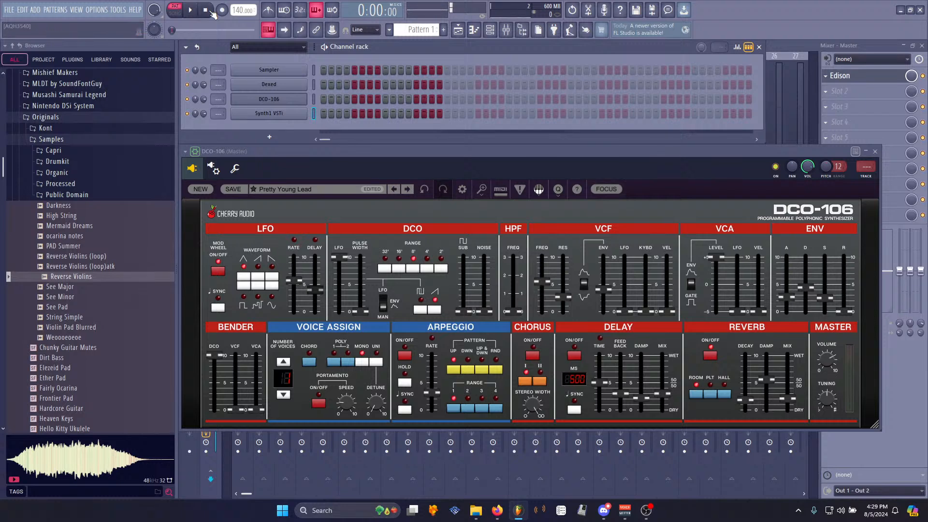
click(391, 151)
drag(350, 172, 414, 131)
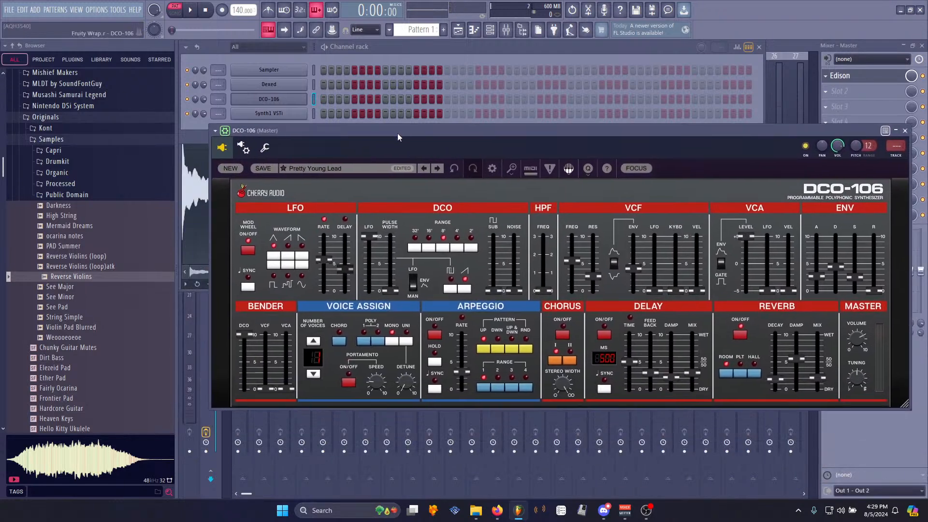
- Open the DCO-106 preset list, then bring up the Synth1 plugin window
click(321, 169)
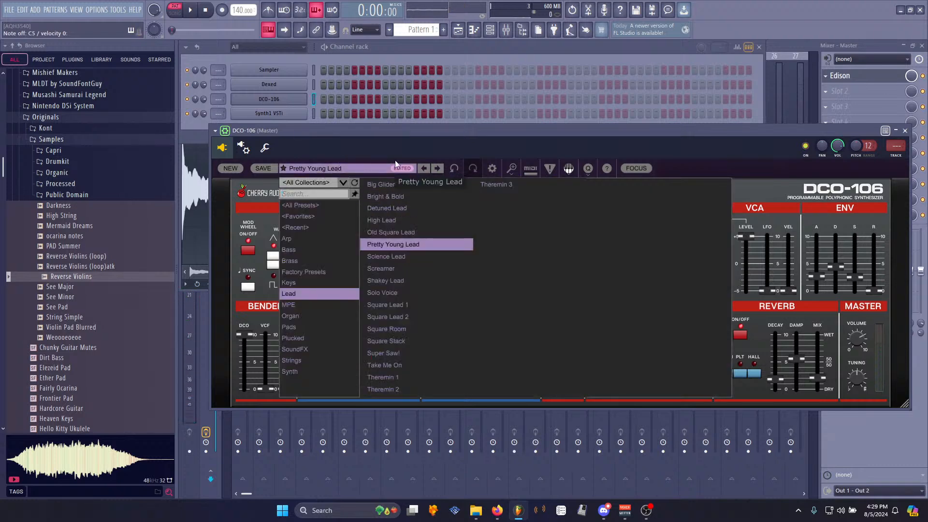
click(605, 116)
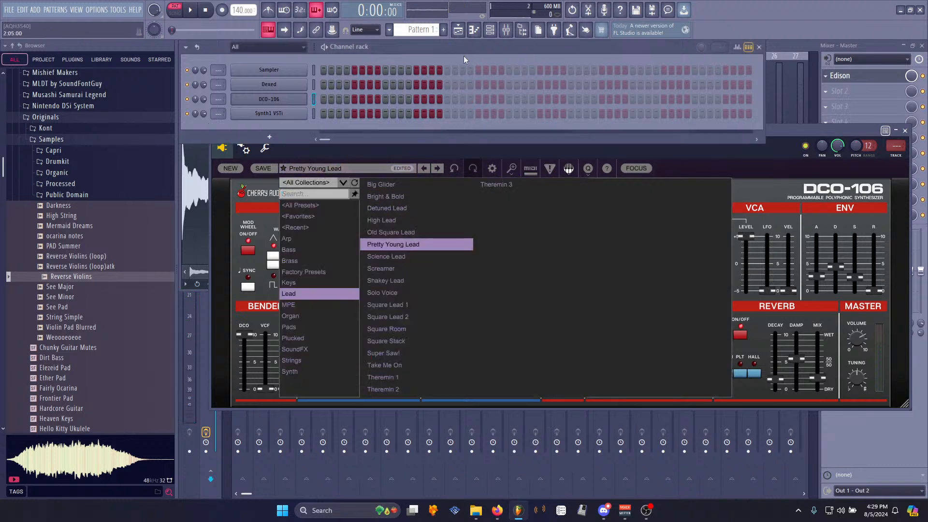
click(310, 115)
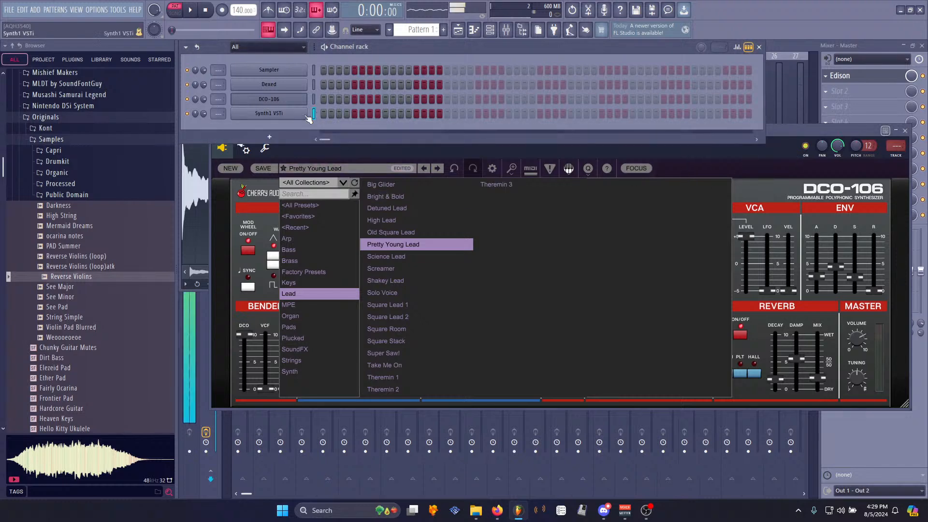
click(277, 115)
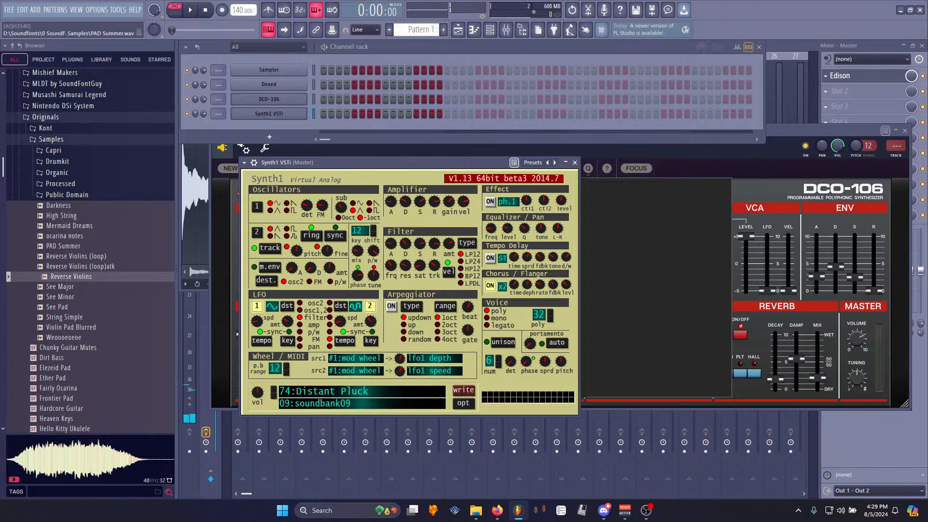
- Load program 13: rendezvous lead from soundbank08 in Synth1's program browser
click(394, 396)
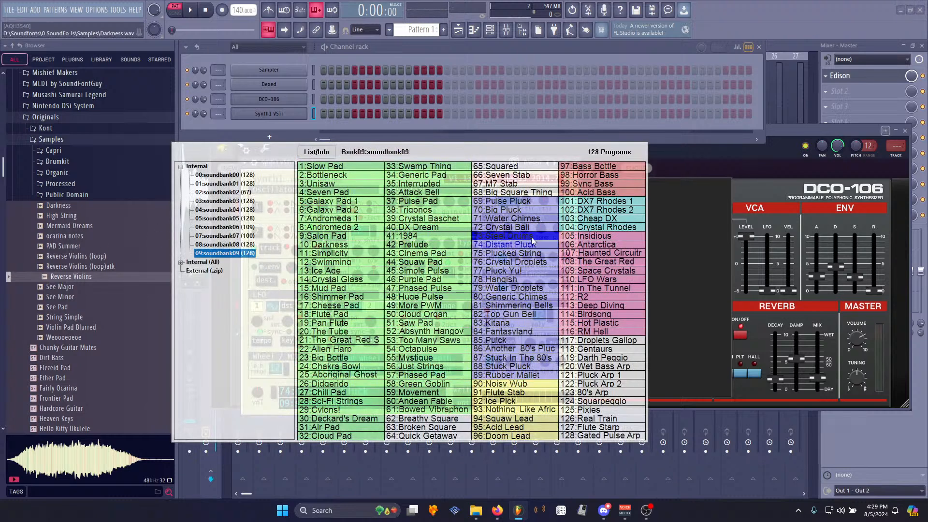
click(515, 392)
click(351, 392)
click(224, 244)
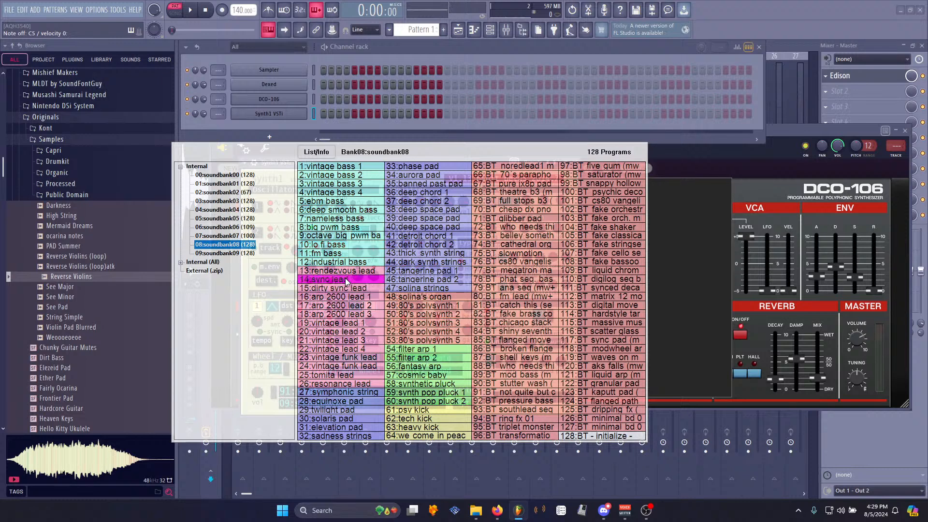
click(345, 270)
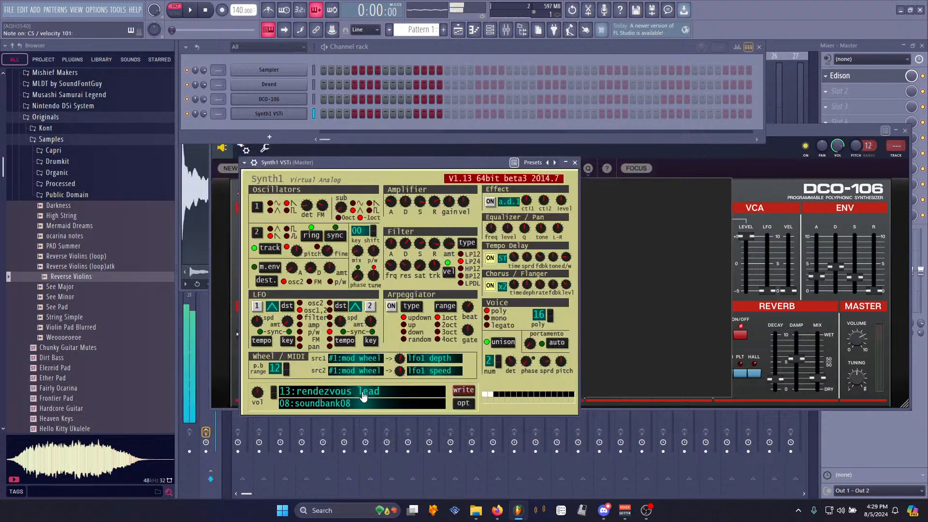
- Step through Synth1 programs one by one up to 19: vintage lead 1
click(274, 392)
click(274, 392)
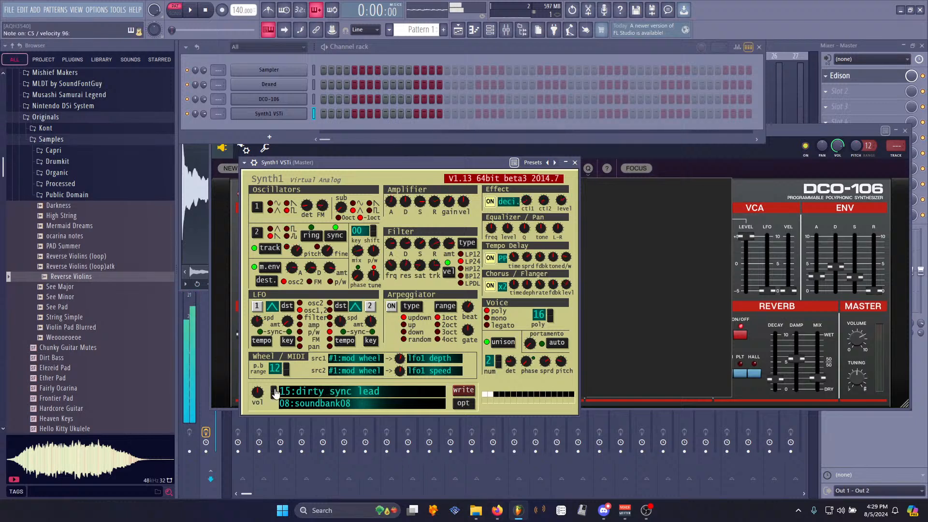
click(274, 392)
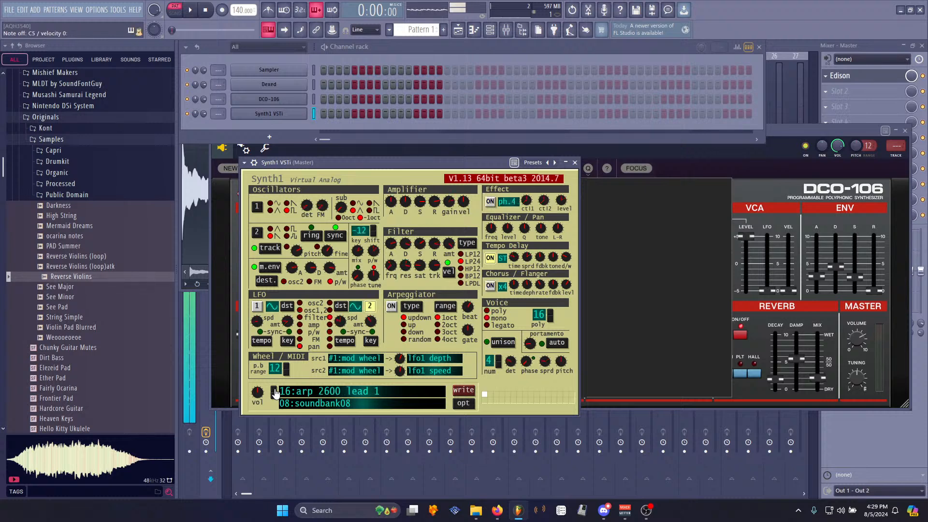
click(274, 392)
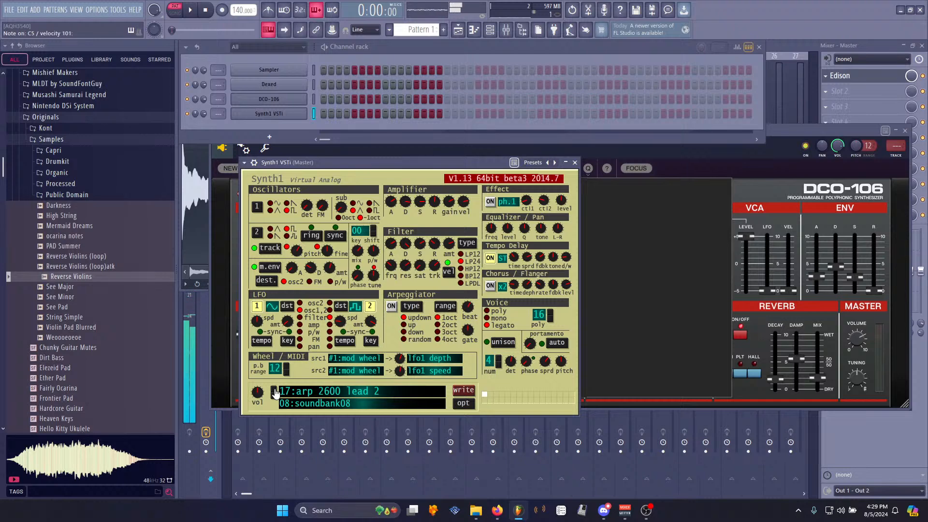
click(274, 392)
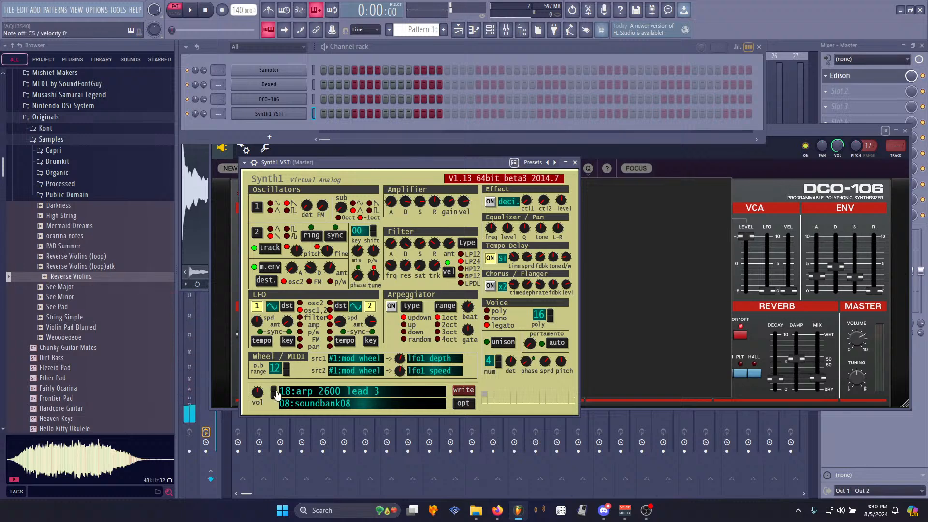
click(274, 392)
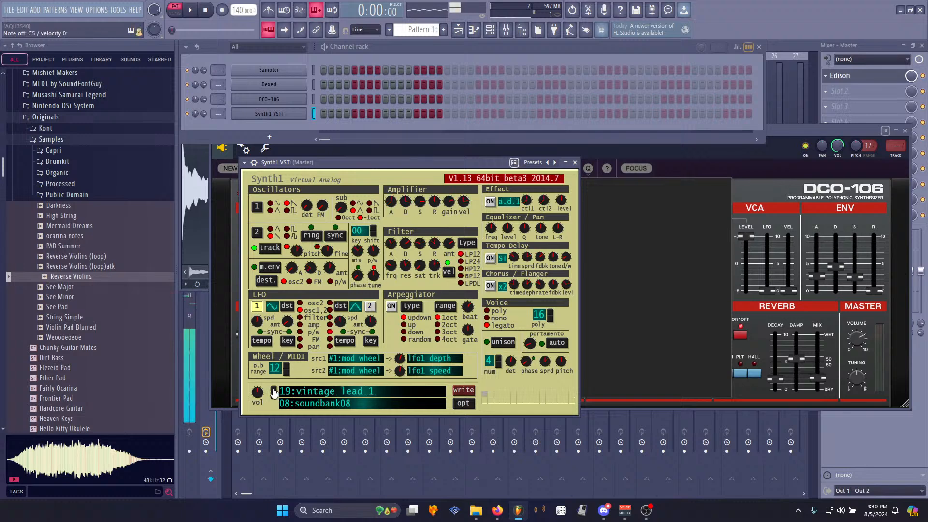
- Load program 39: Chord Magic from soundbank07 in Synth1
click(311, 395)
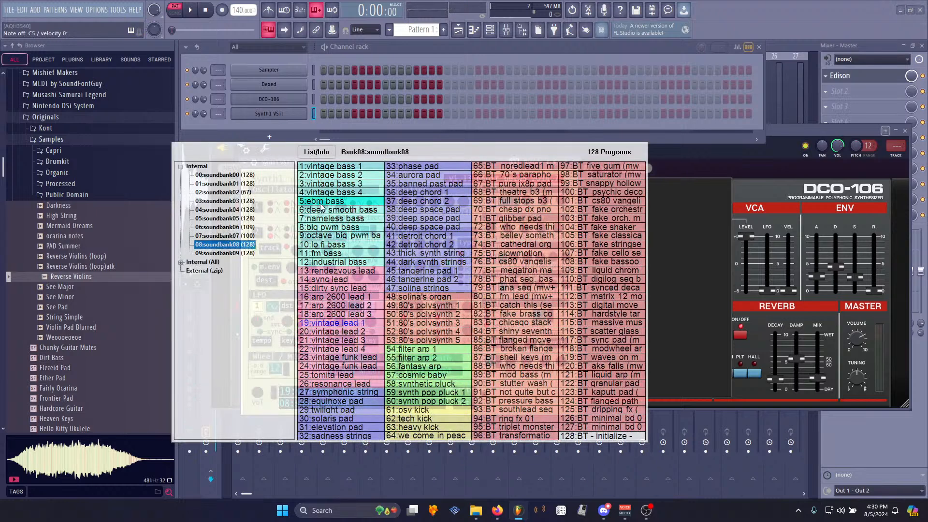
click(240, 237)
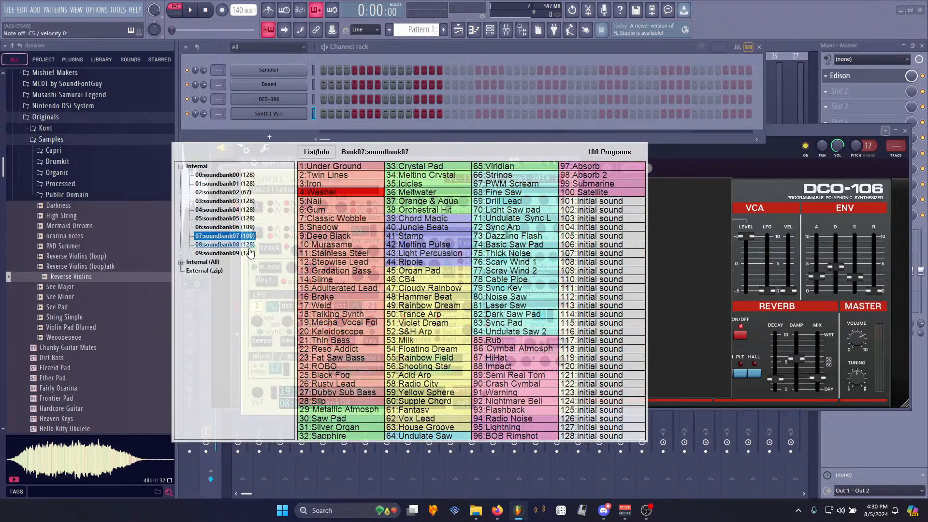
click(417, 218)
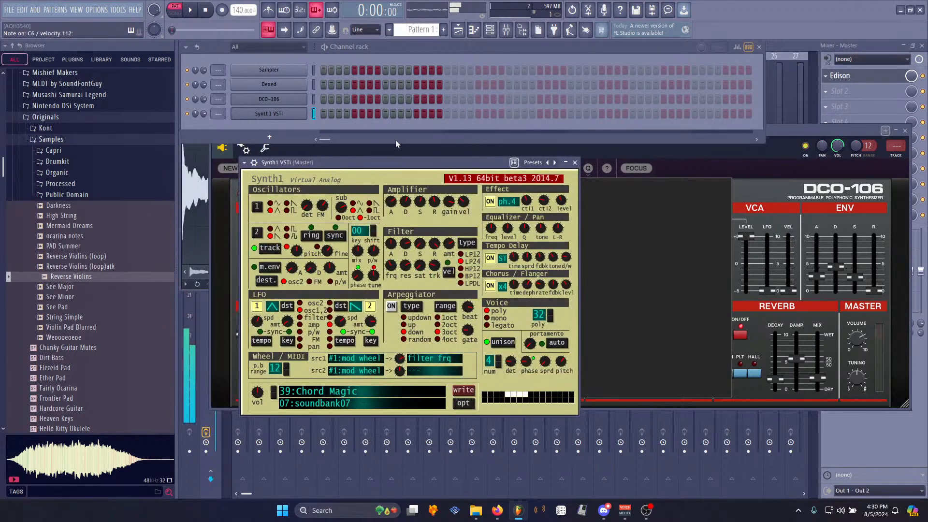
- Switch to the DCO-106 and load its Science Lead preset
click(315, 99)
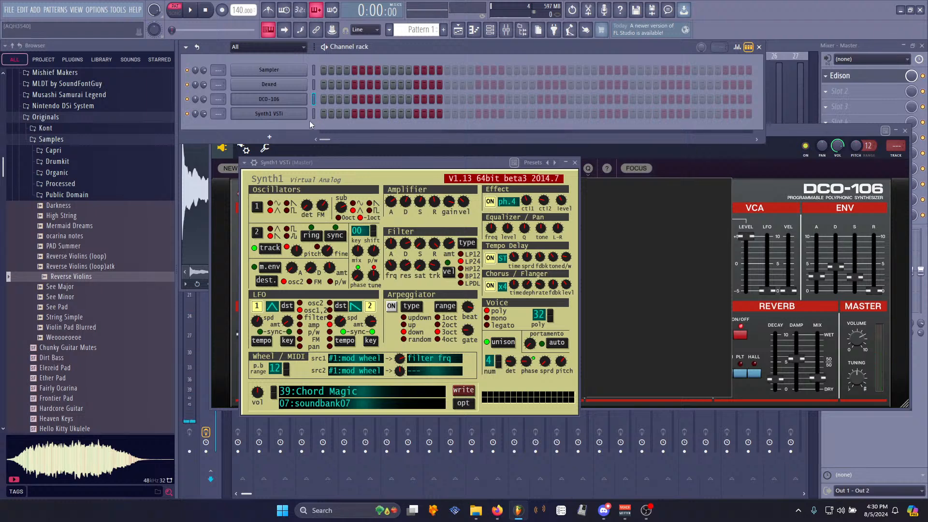
click(310, 99)
key(z)
scroll(312, 112, up, 1)
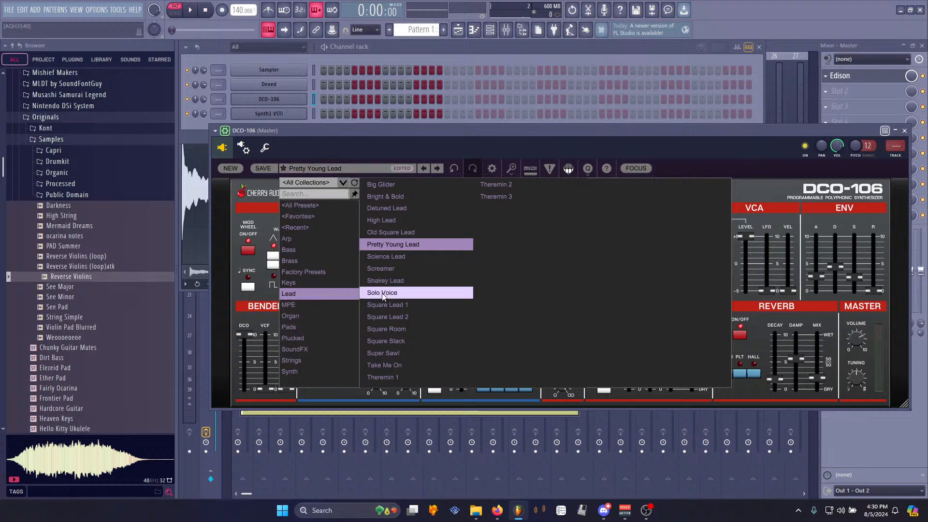
click(400, 256)
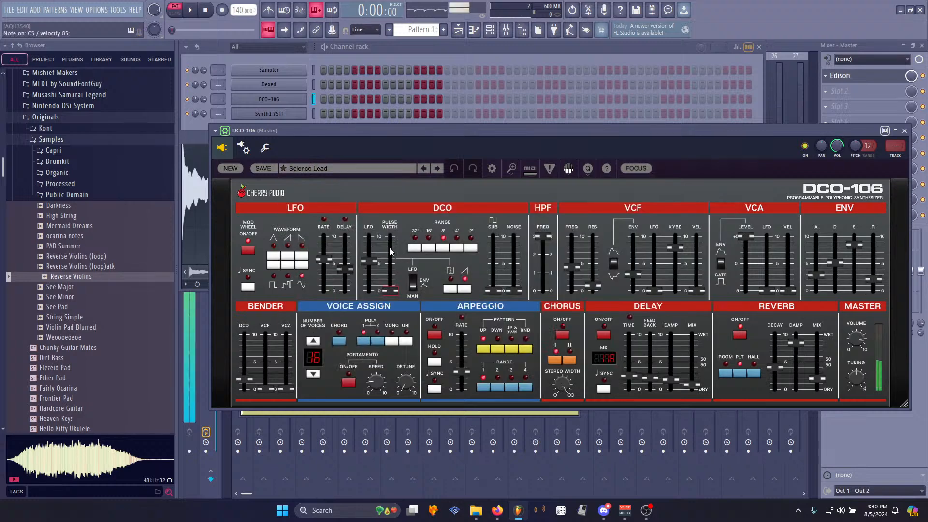
- Load the Theremin 1 preset on the DCO-106 and move its window down
click(381, 164)
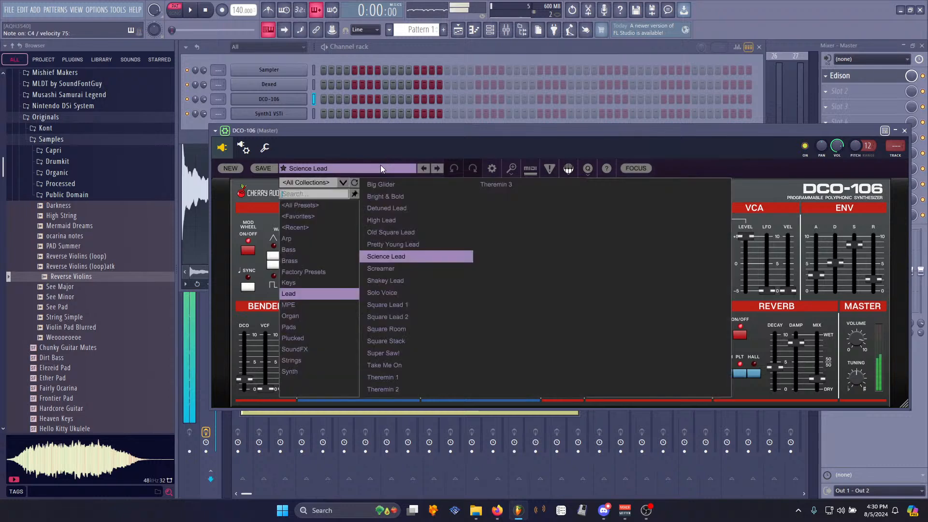
click(384, 377)
drag(426, 132, 397, 157)
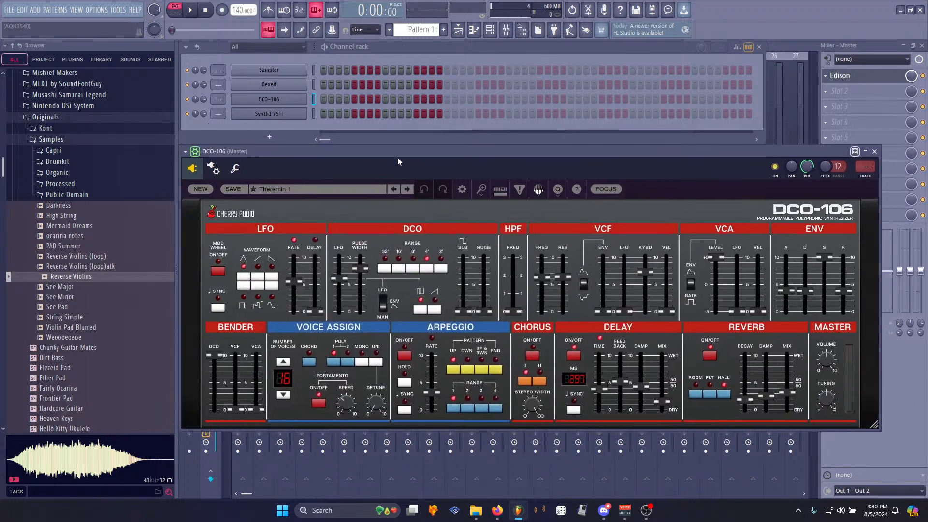
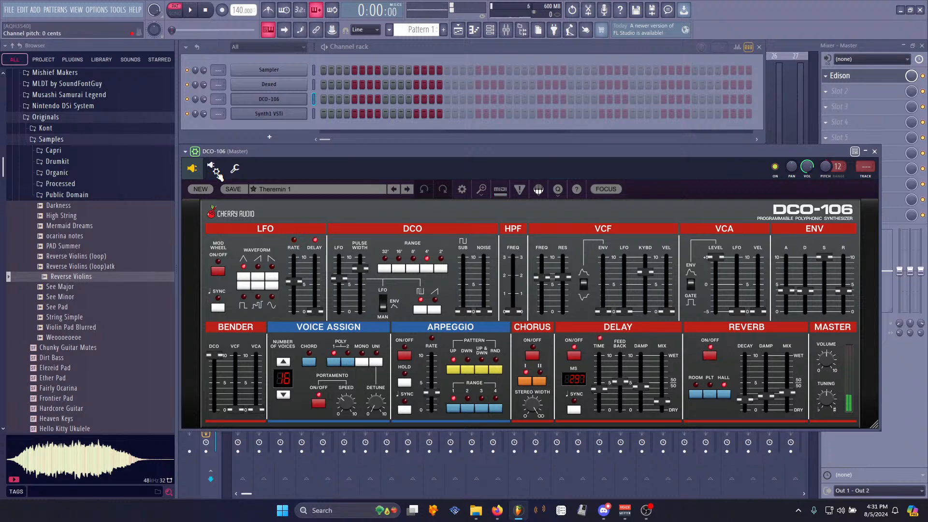
- Move the DCO-106 window up, reopen it from the channel rack, and switch on its reverb
mouse_move(766, 152)
mouse_down()
mouse_move(758, 181)
mouse_move(767, 151)
mouse_up()
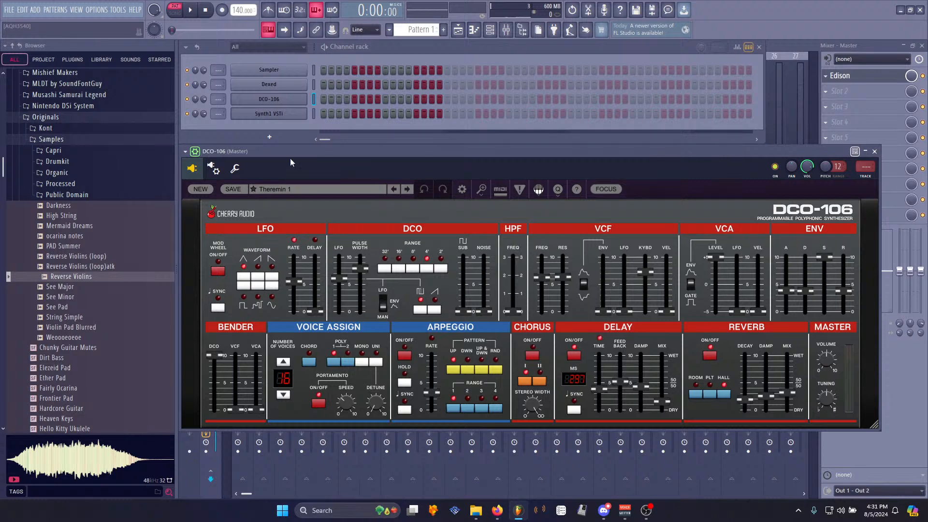
mouse_move(365, 153)
mouse_down()
mouse_move(366, 165)
mouse_move(366, 138)
mouse_up()
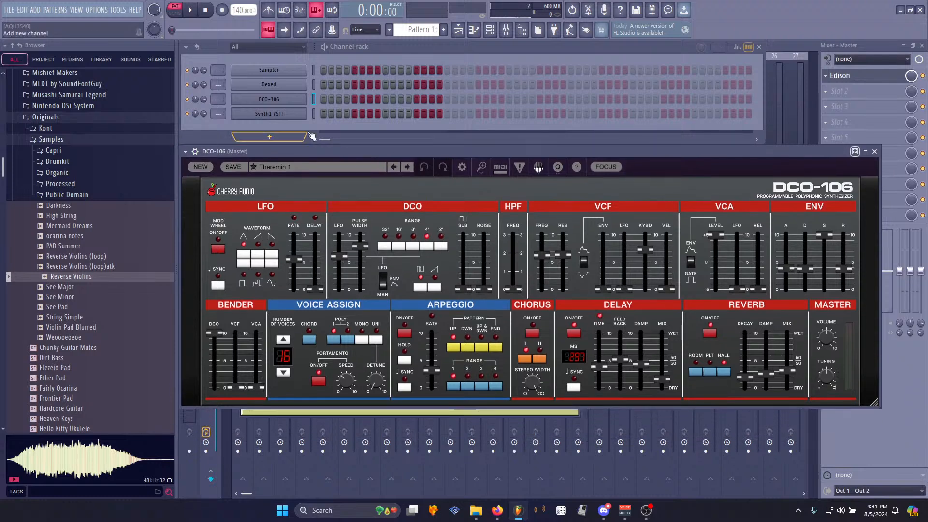
click(296, 115)
click(283, 113)
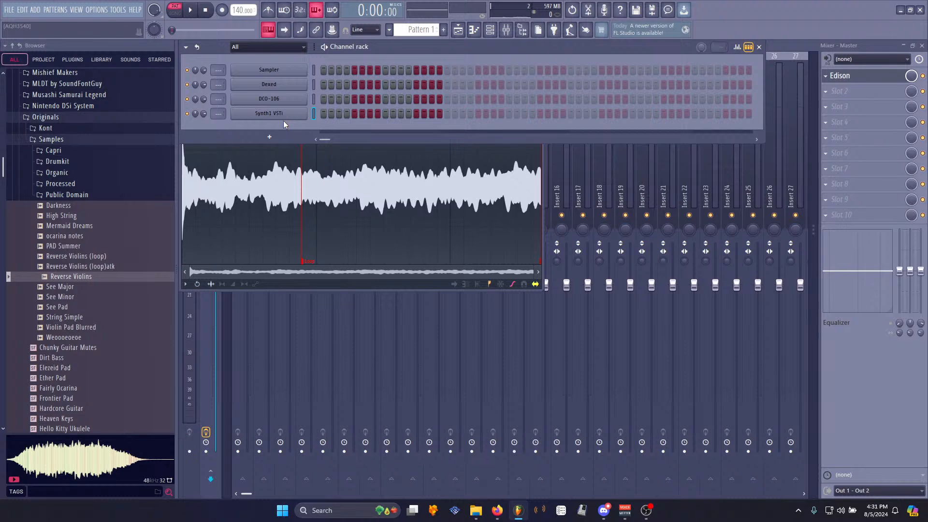
click(296, 100)
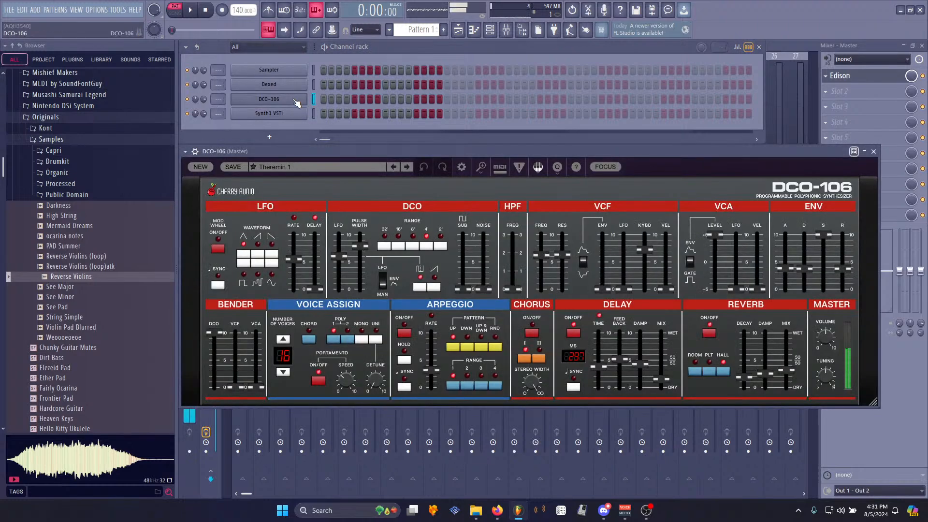
click(714, 333)
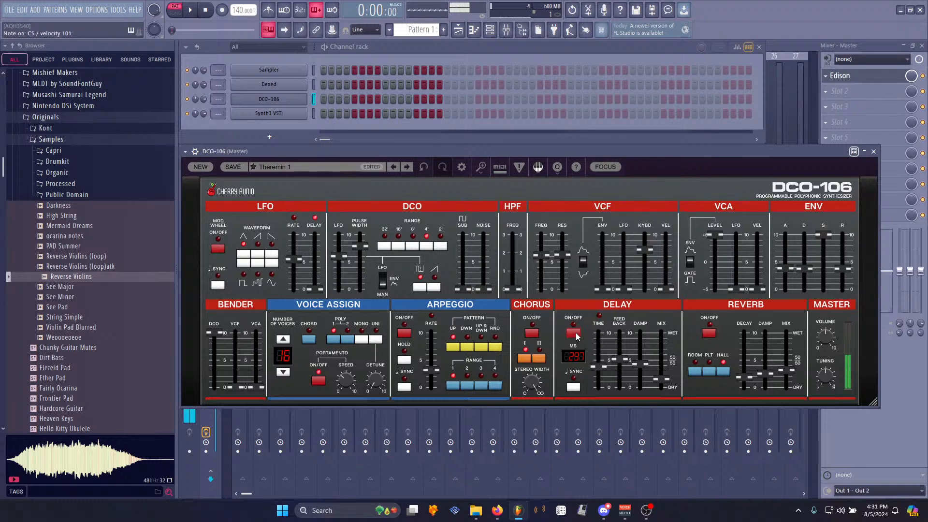
right_click(299, 102)
click(324, 99)
click(239, 318)
drag(230, 319, 221, 319)
right_click(229, 322)
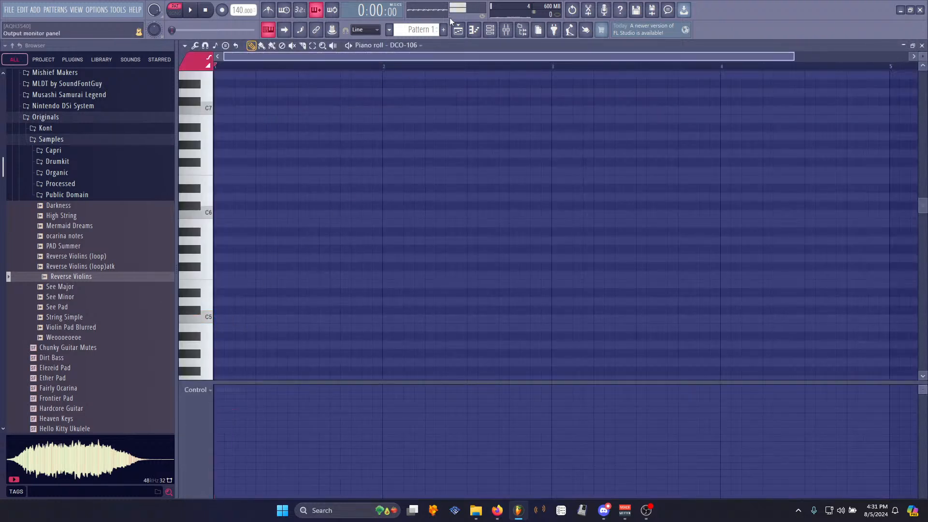
- Open Edison on the master mixer track and record a new take of the DCO-106 sound
click(506, 30)
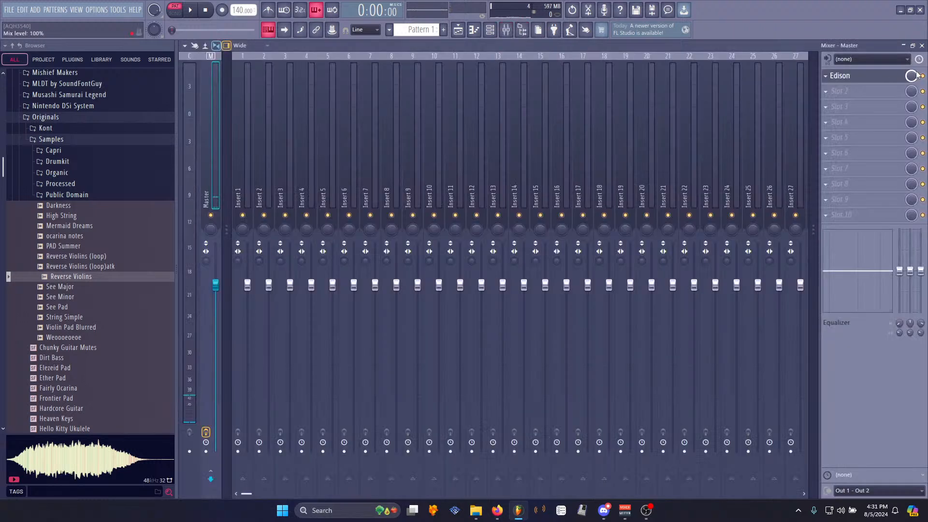
click(851, 76)
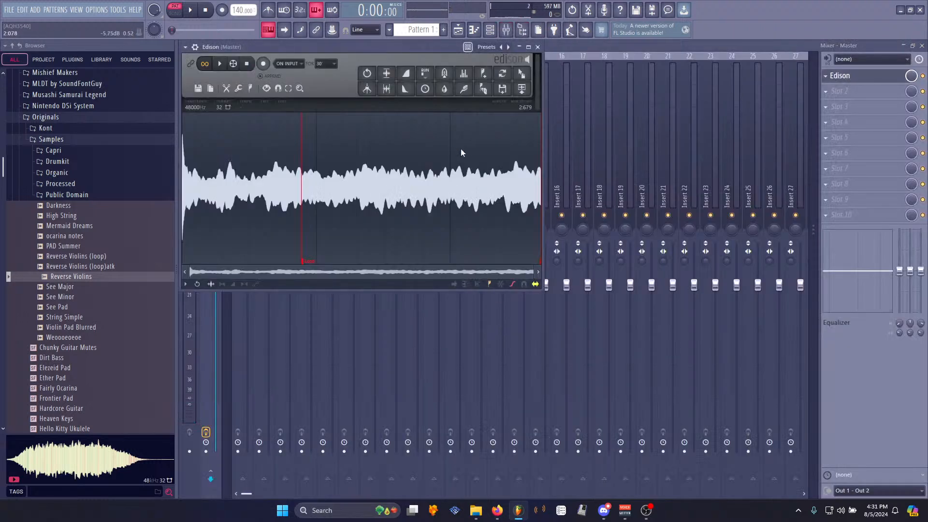
key(ctrl+n)
click(263, 64)
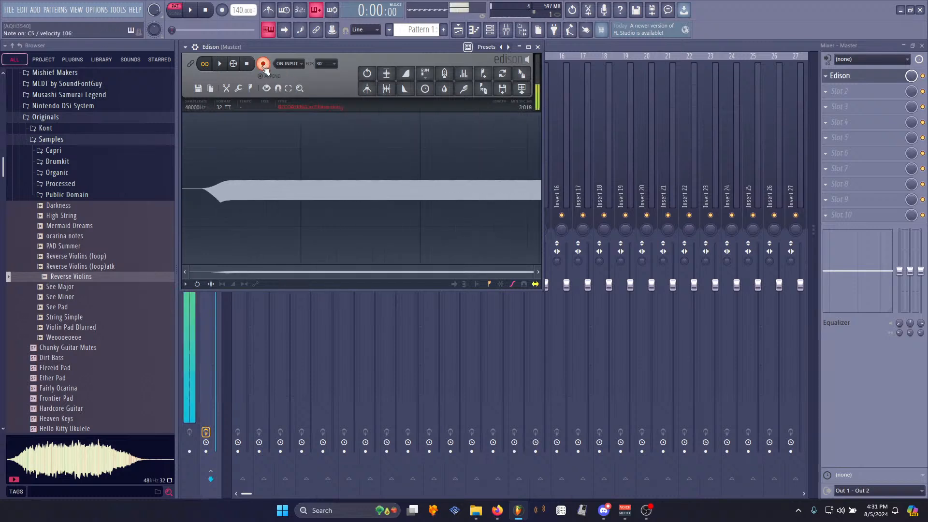
click(263, 64)
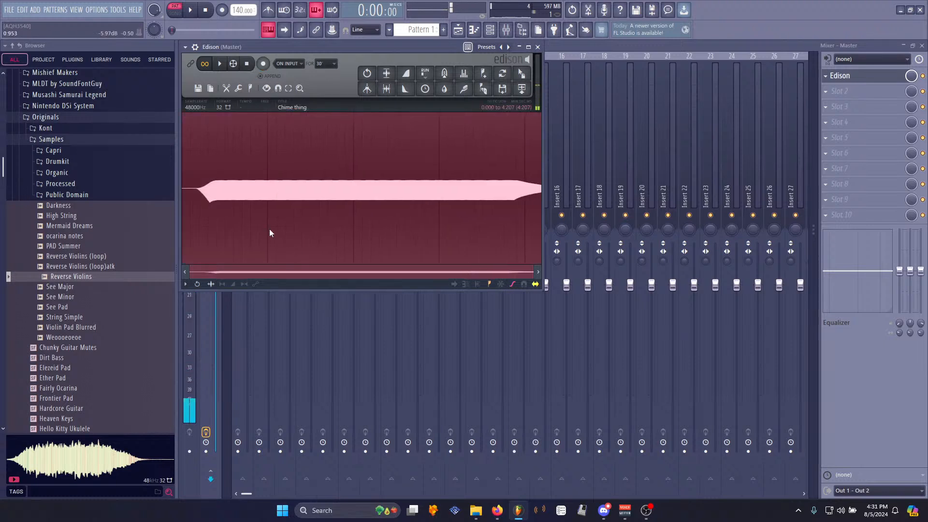
- Audition the recording and delete its trailing section
click(196, 189)
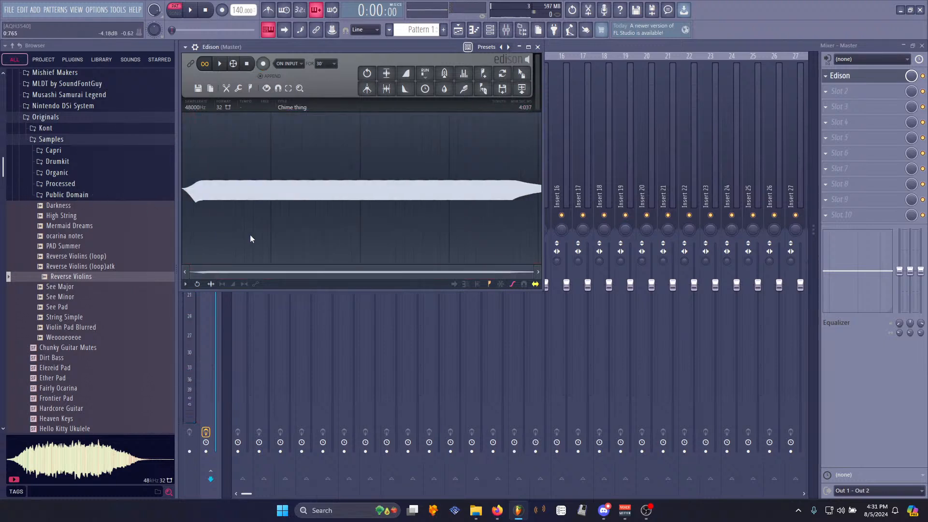
key(space)
key(space)
drag(266, 201, 729, 223)
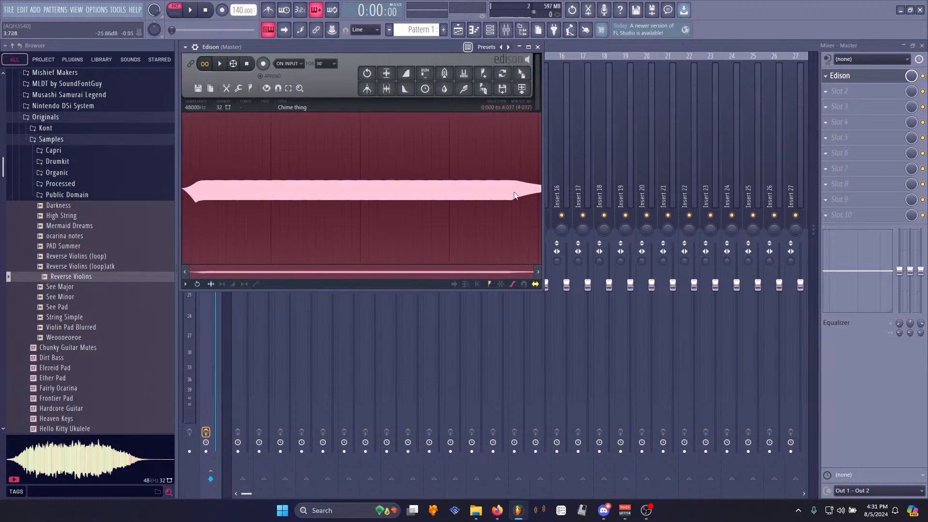
drag(498, 198, 722, 210)
key(Delete)
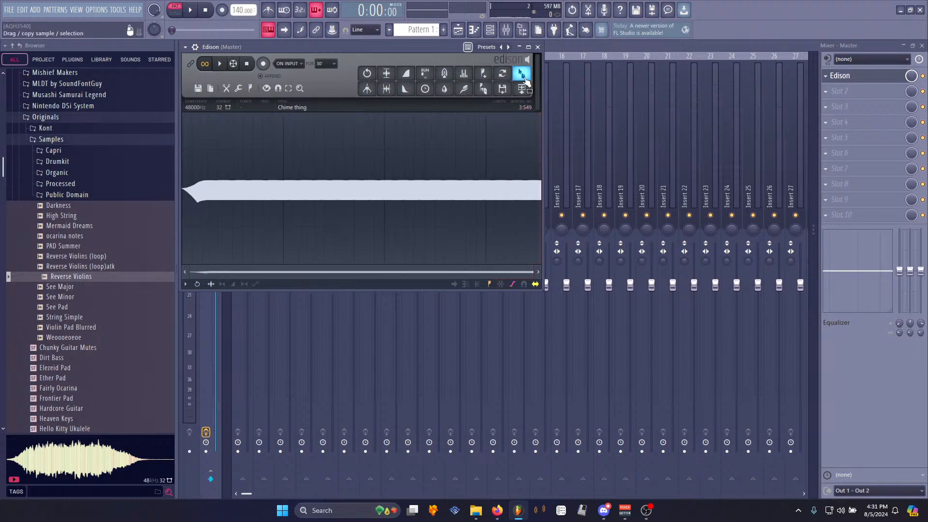
- Normalize the recorded sample in Edison
key(ctrl+n)
key(ctrl+m)
key(Return)
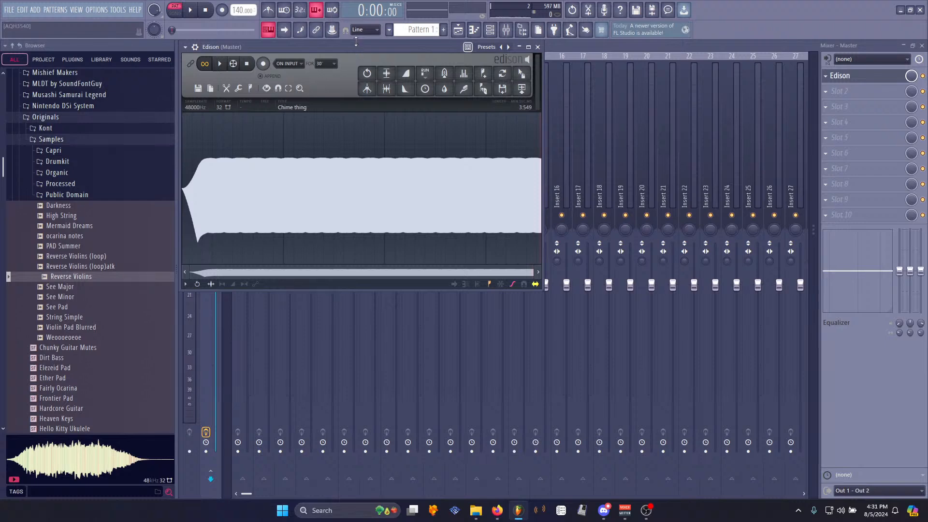
- Drag the recording into the playlist as a clip on Track 1 and play it
drag(521, 73, 222, 130)
drag(286, 96, 283, 94)
key(l)
key(space)
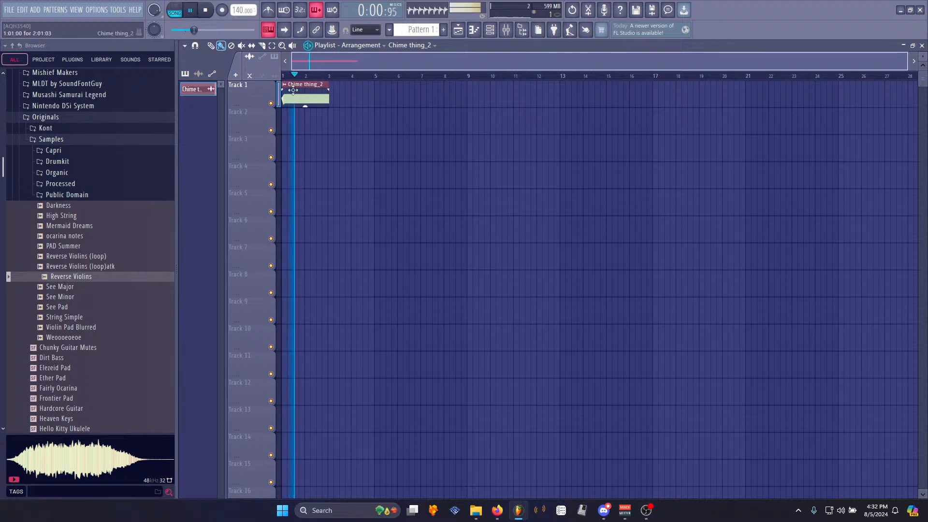
key(space)
- Create a channel pitch automation clip for the Chime thing_2 sample
double_click(305, 102)
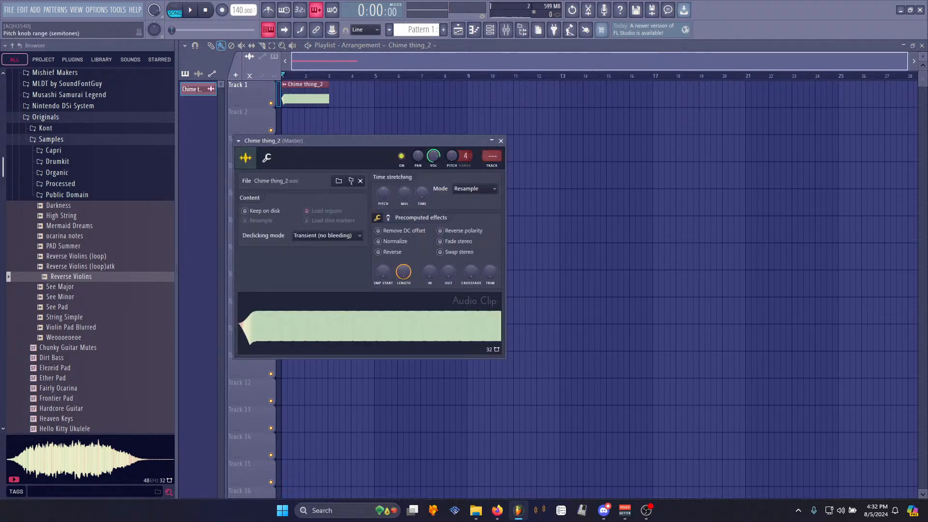
right_click(452, 158)
click(476, 228)
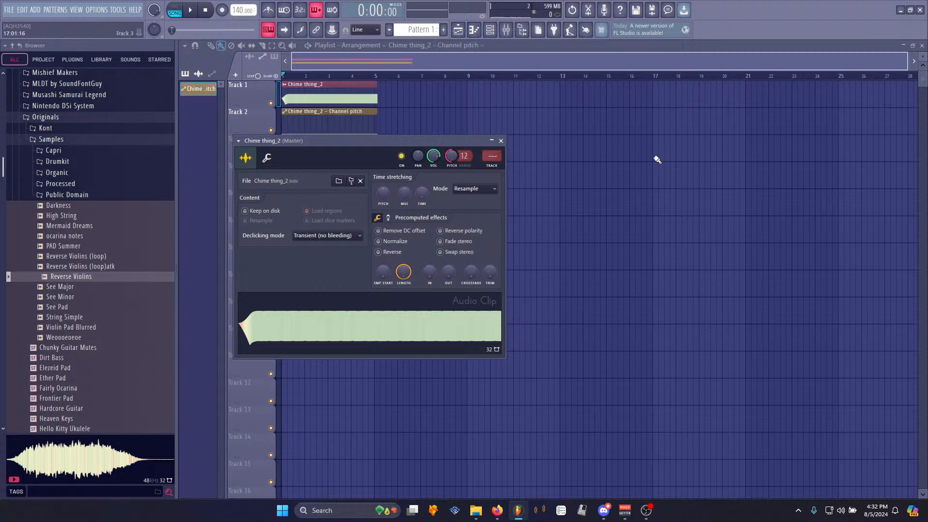
key(Escape)
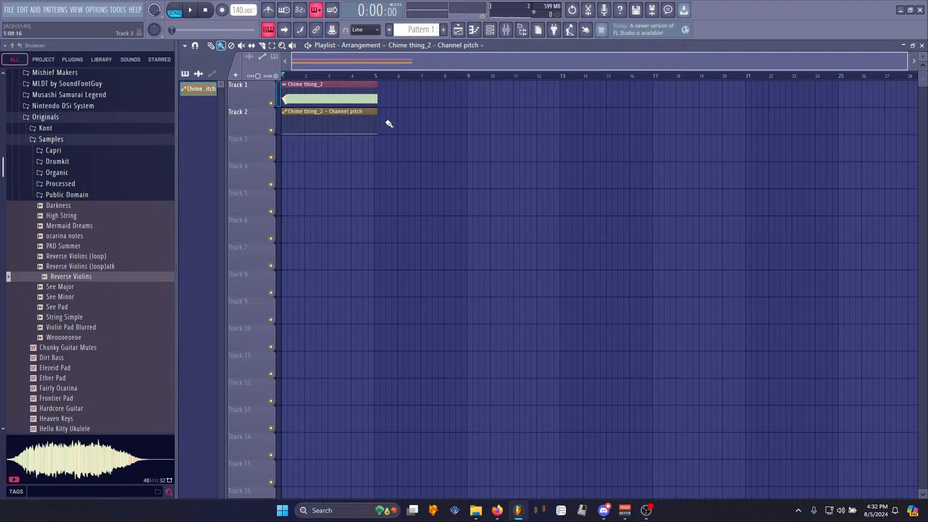
- Shape the pitch automation into a short upward ramp at the start, extend the clip, and play it
scroll(305, 77, up, 3)
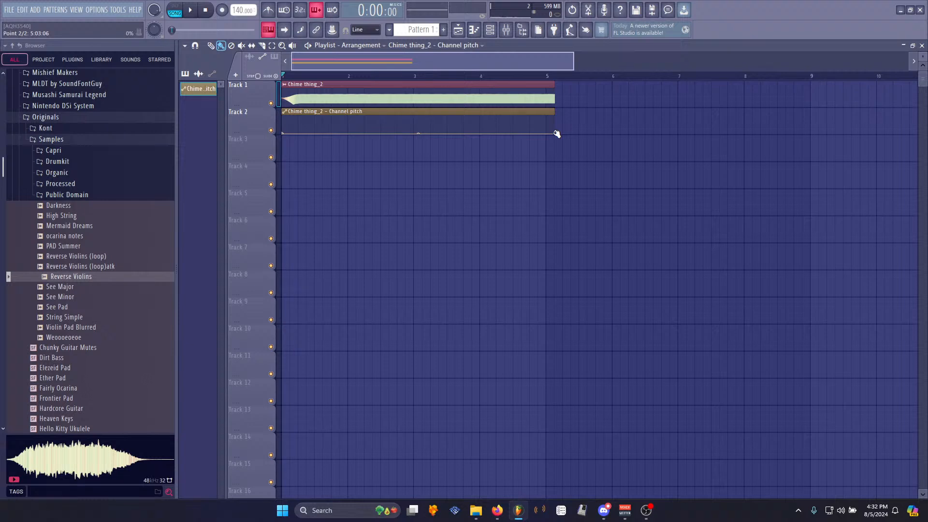
drag(556, 134, 358, 177)
right_click(358, 137)
click(373, 145)
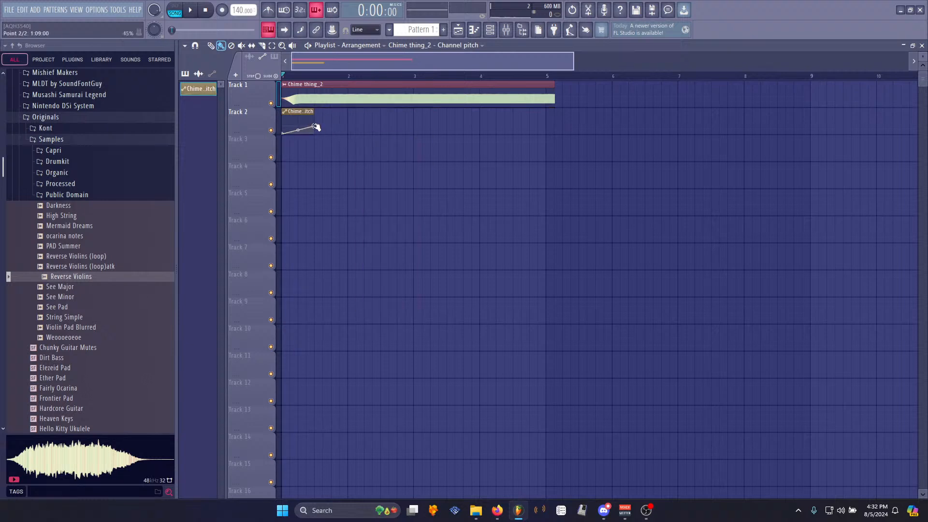
drag(249, 135, 268, 308)
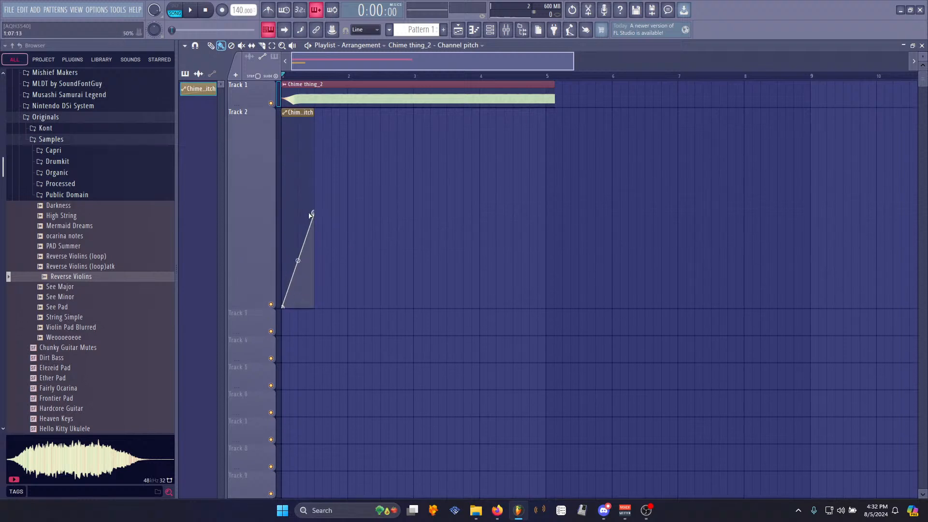
drag(313, 112, 363, 118)
key(space)
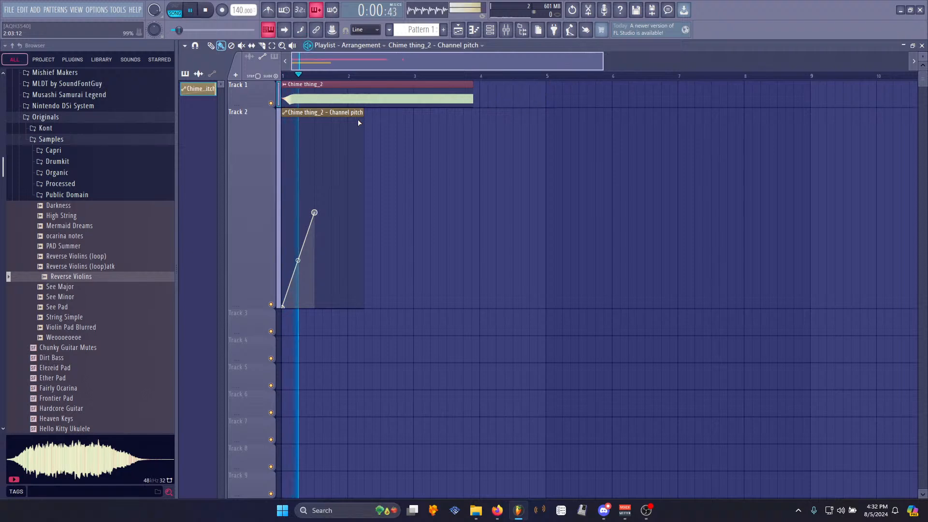
key(space)
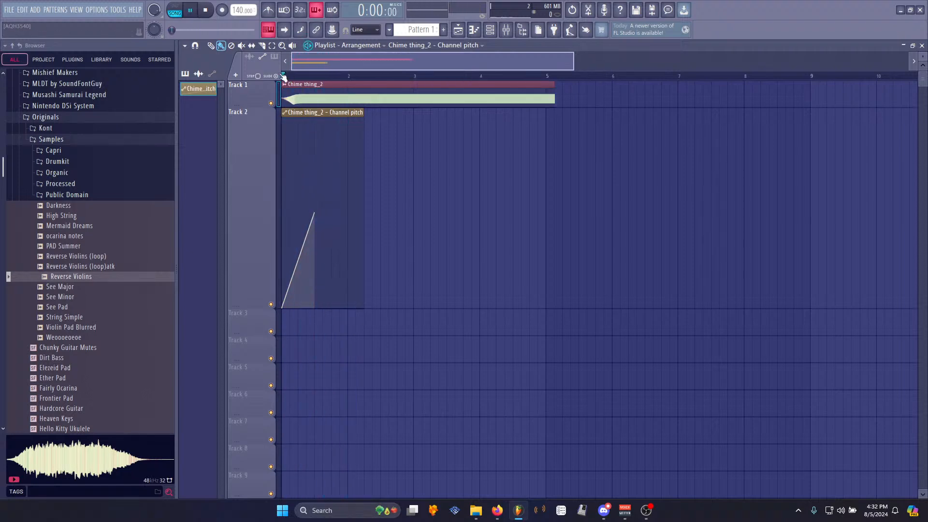
- Show the Unsorted channel group, open the DCO-106, and play the arrangement
key(F6)
click(272, 48)
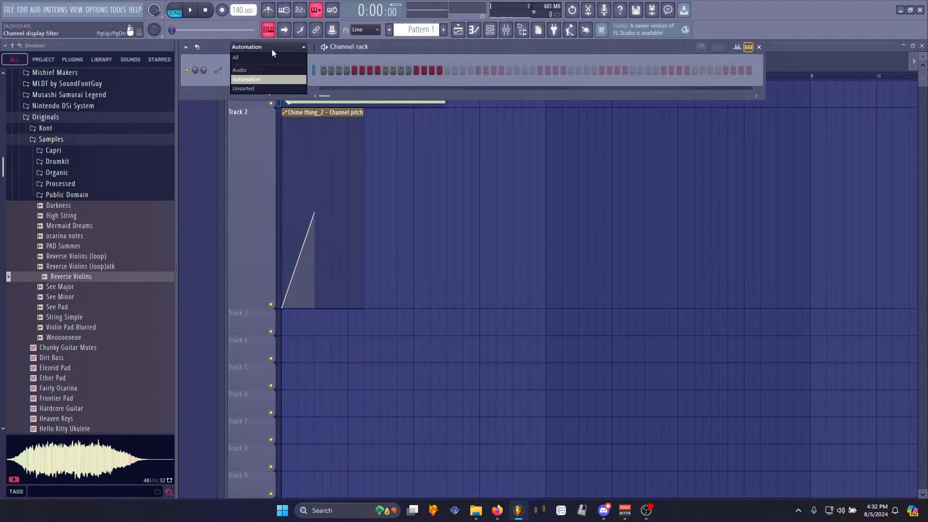
click(256, 89)
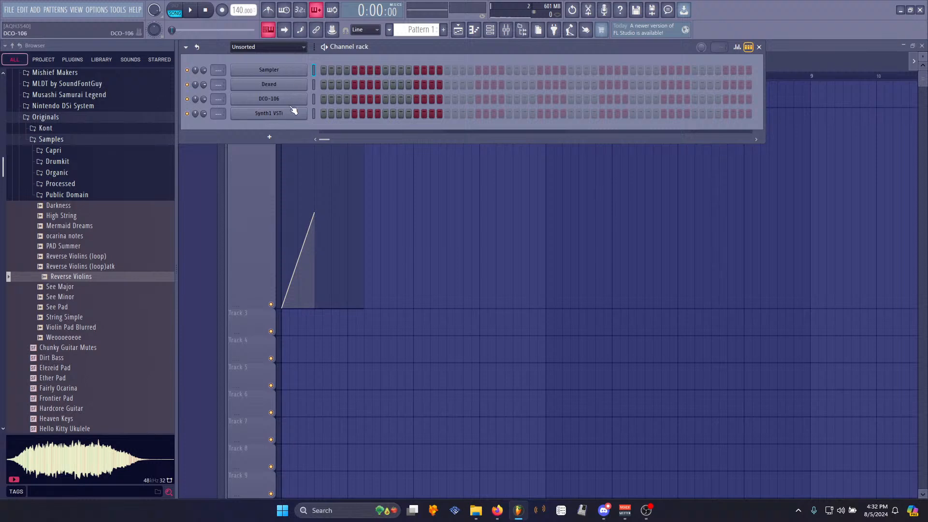
click(288, 99)
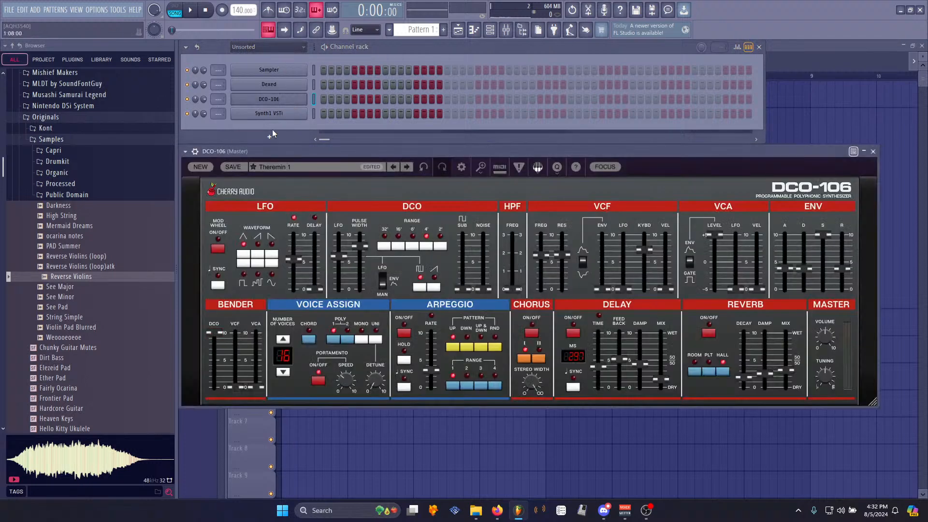
click(195, 151)
key(space)
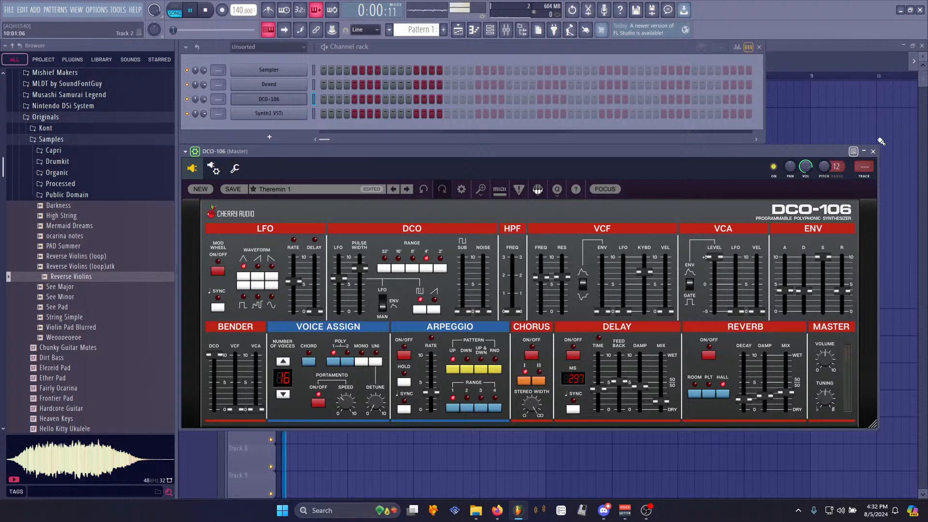
key(space)
- Open the Chime thing_2 channel settings, play the arrangement, and close the window
click(285, 70)
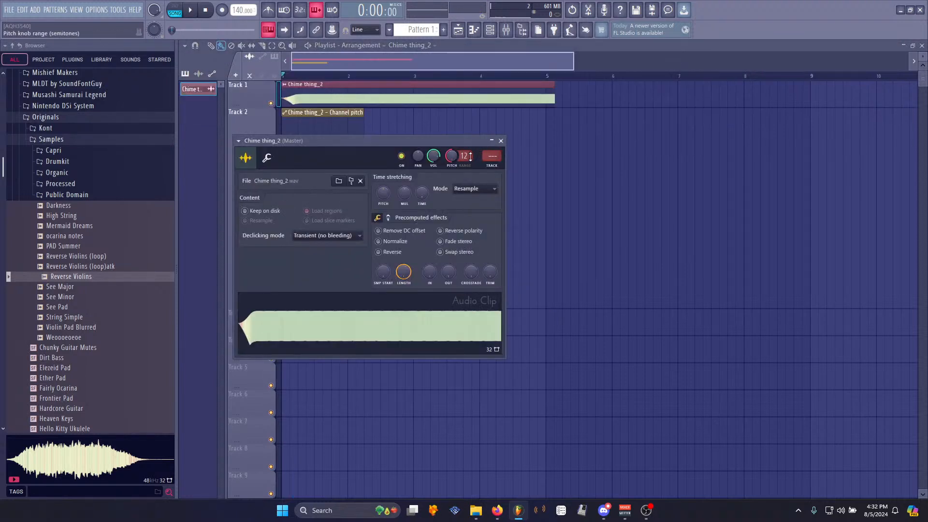
key(space)
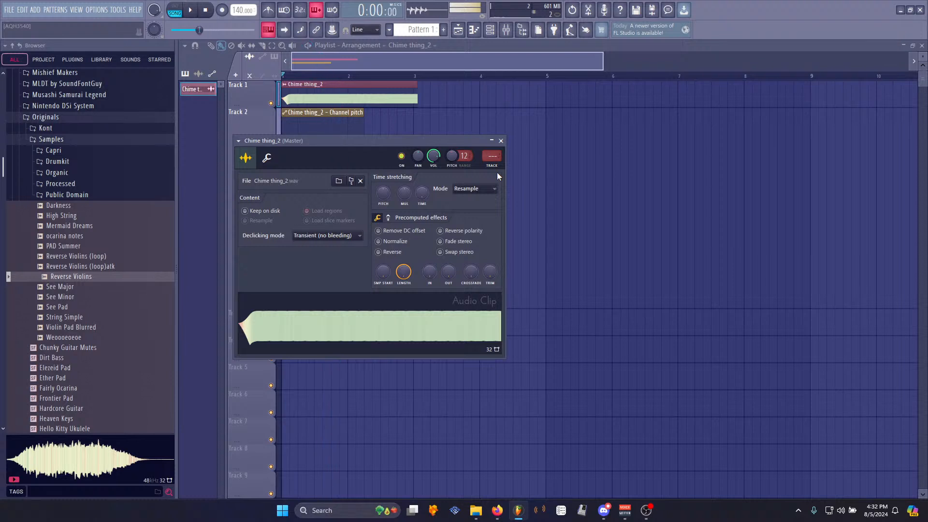
key(space)
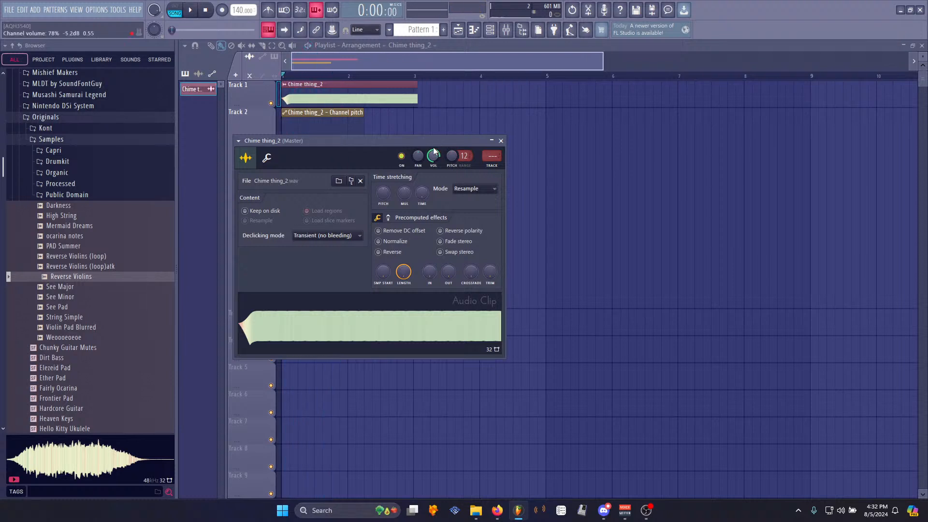
click(501, 140)
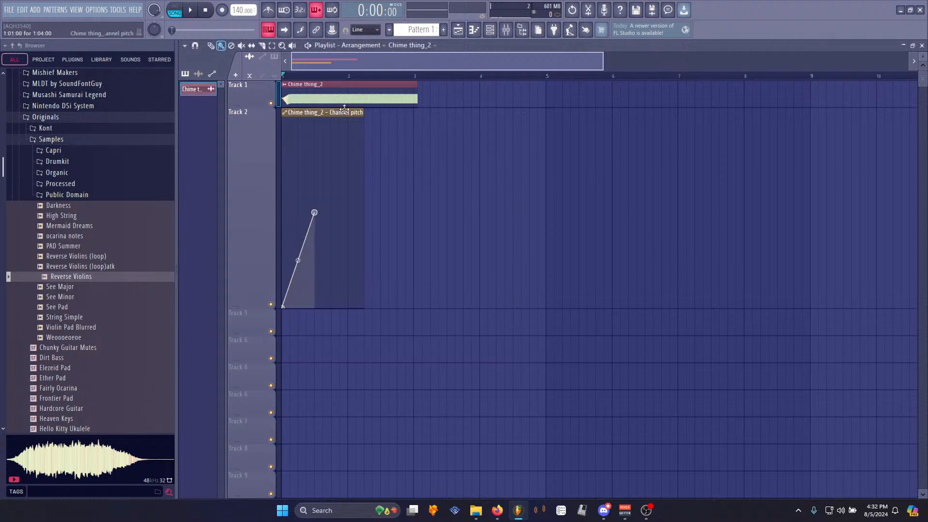
- Zoom into the playlist and play back the pitch-bent sample
scroll(311, 83, down, 2)
scroll(306, 79, up, 3)
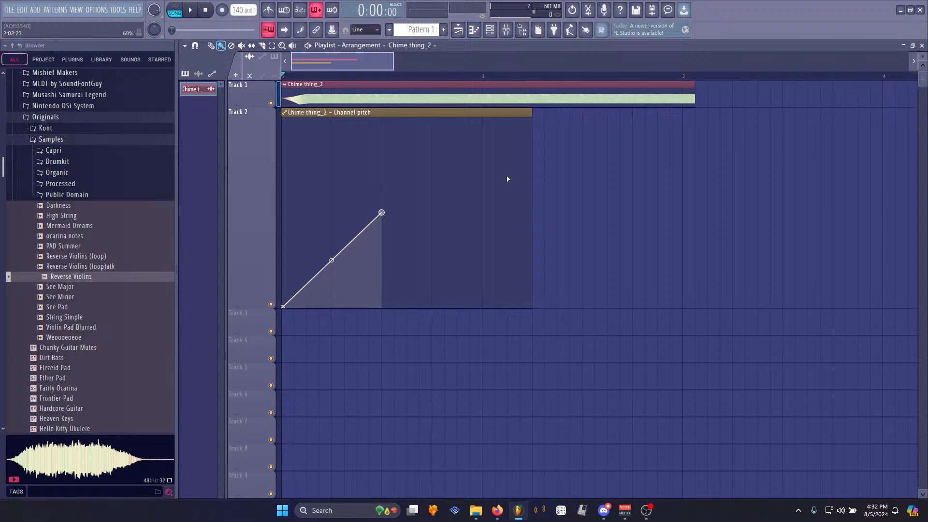
key(space)
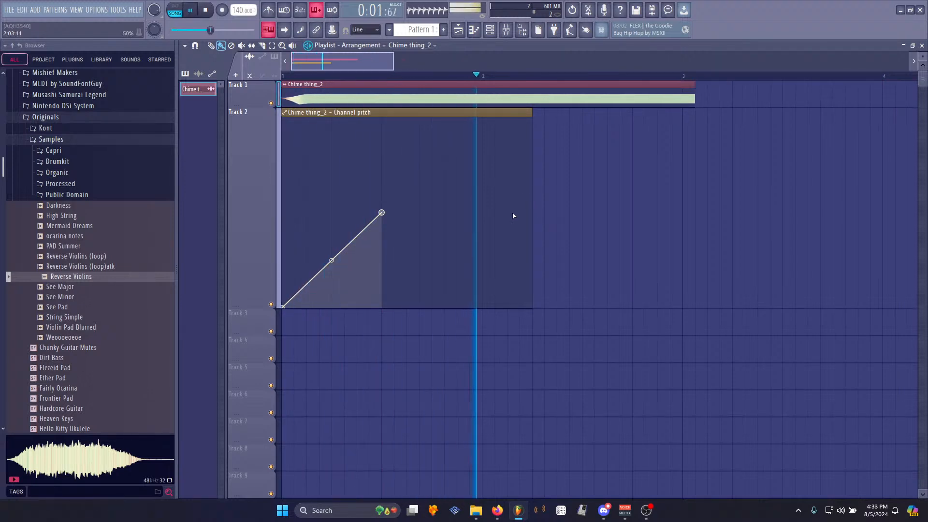
key(space)
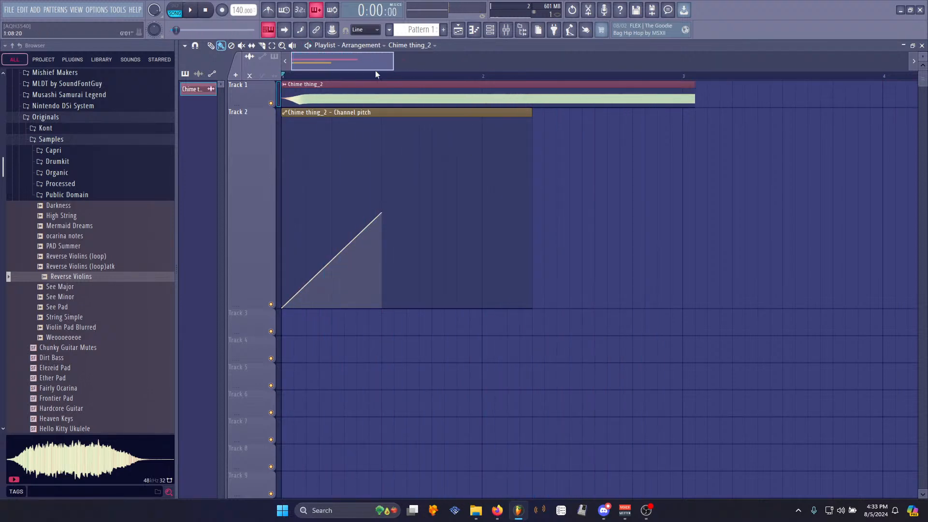
- Move the pitch ramp's top point earlier to make the rise steeper
scroll(365, 79, down, 3)
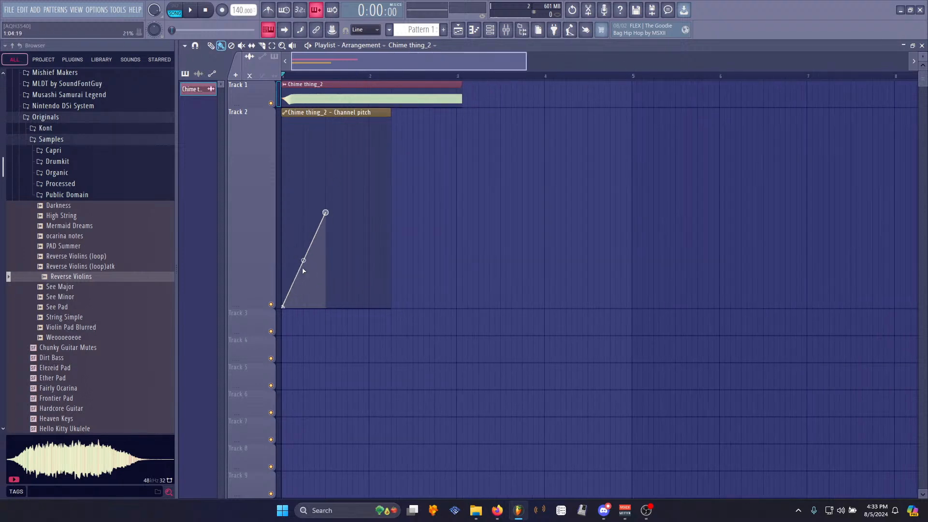
key(space)
key(space)
drag(327, 213, 305, 210)
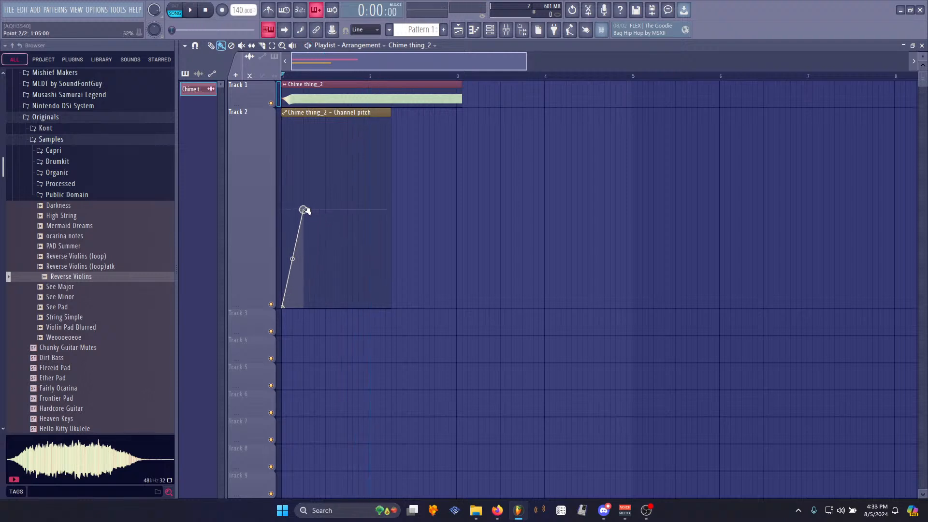
- Play back the arrangement to hear the pitch ramp on the chime sample
key(space)
key(space)
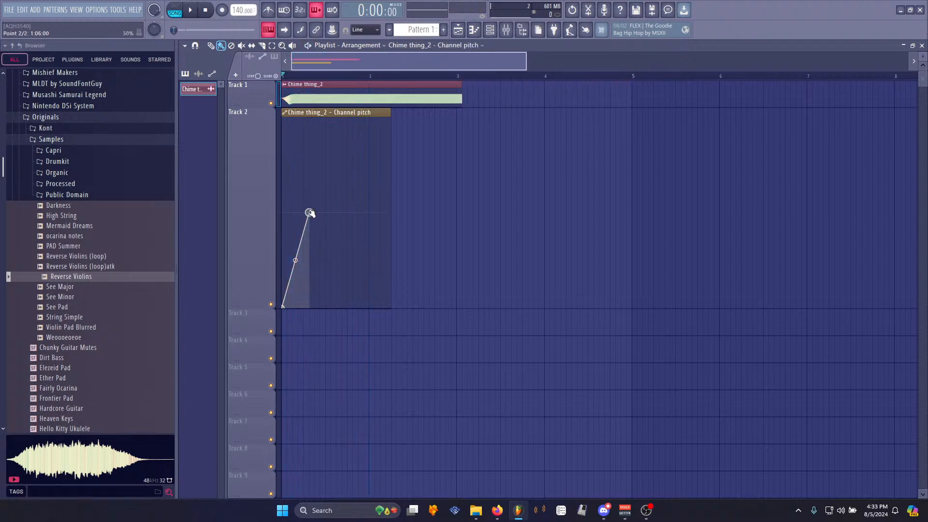
key(space)
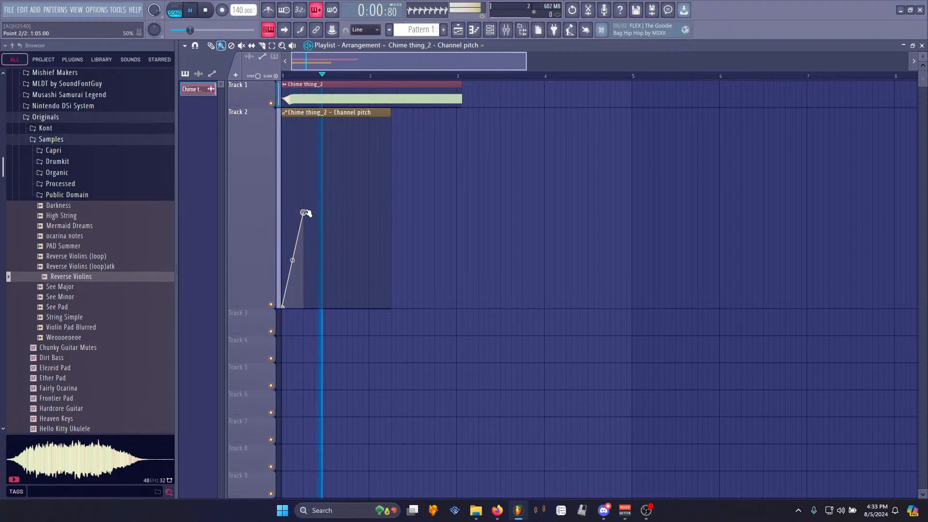
key(space)
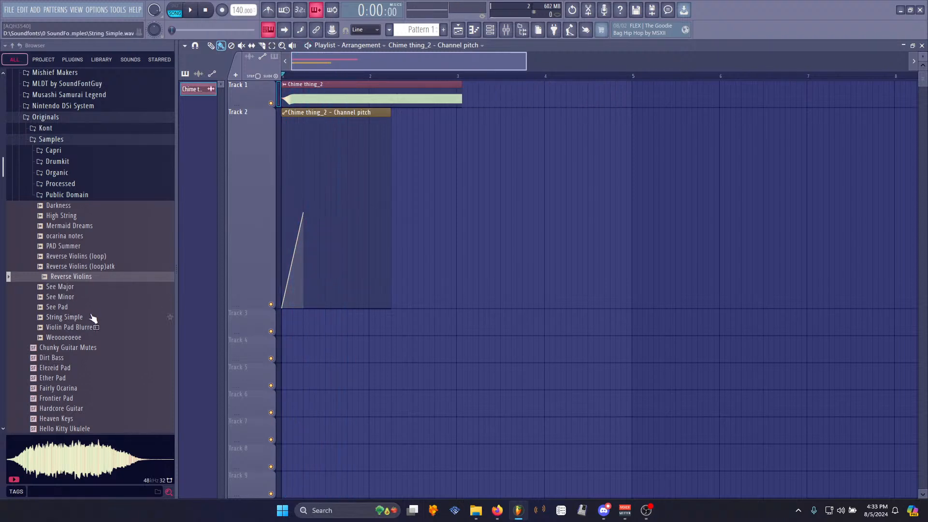
- Try moving the pitch ramp's top point earlier, play it back, and move the point back again
scroll(294, 78, up, 5)
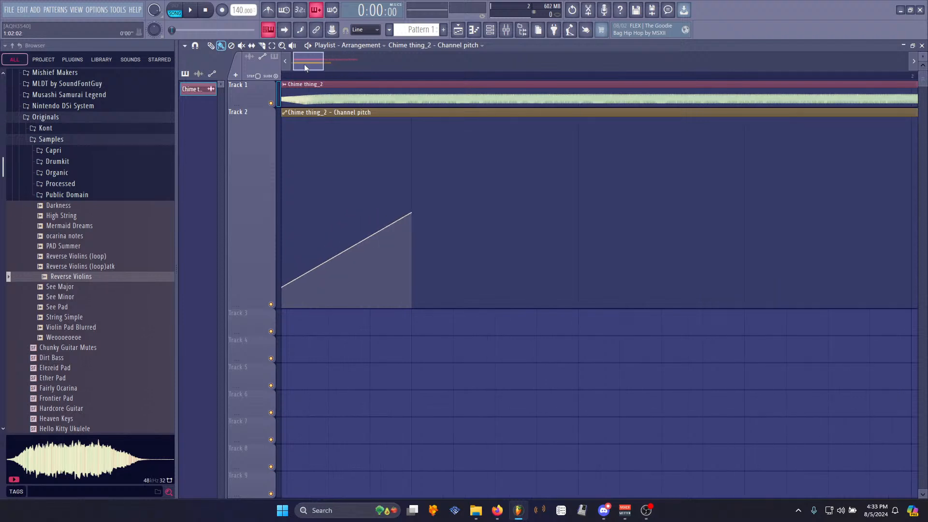
scroll(295, 83, down, 5)
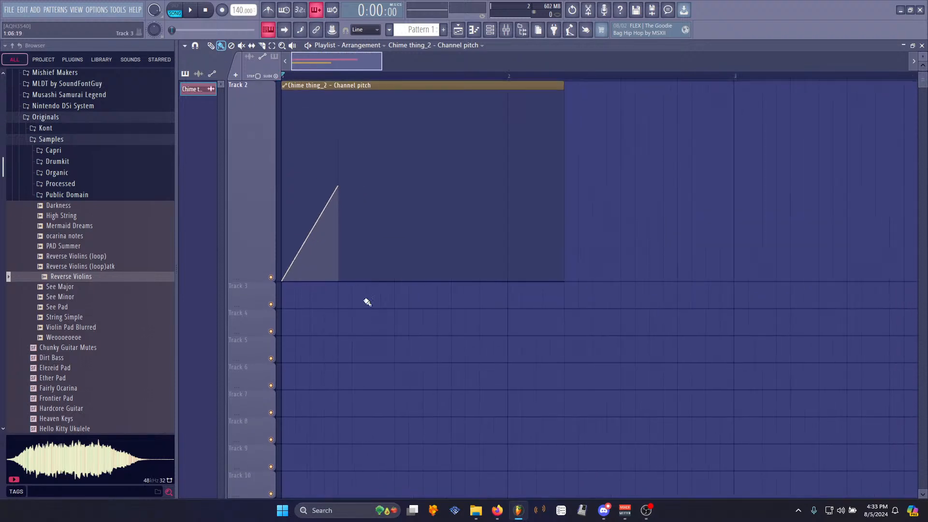
scroll(300, 97, up, 1)
scroll(294, 56, up, 4)
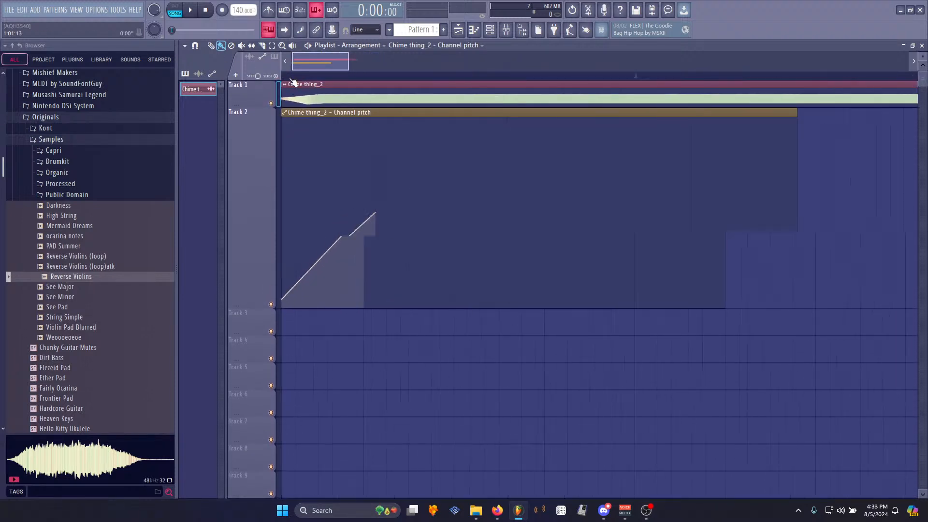
drag(403, 211, 343, 210)
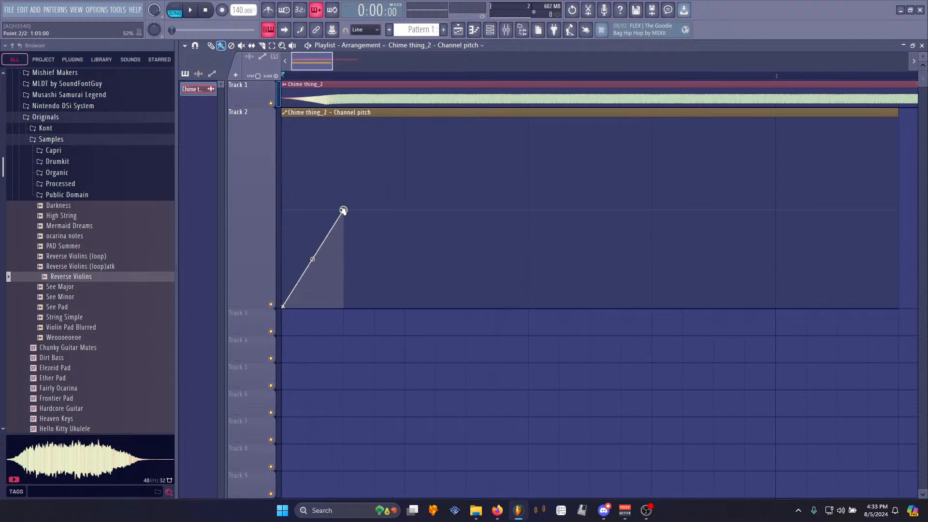
key(space)
key(space)
key(space)
key(space)
drag(344, 212, 400, 214)
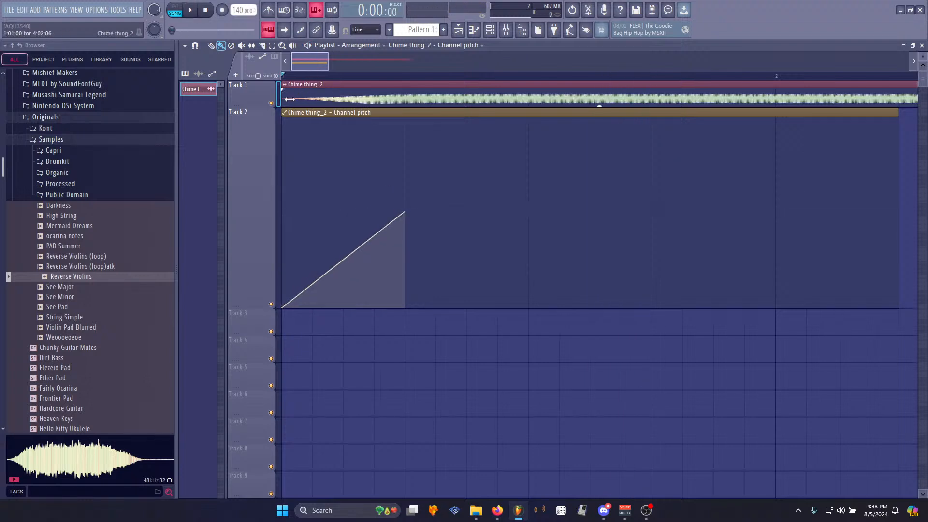
- Open the mixer and the Edison plugin on the master track
click(512, 25)
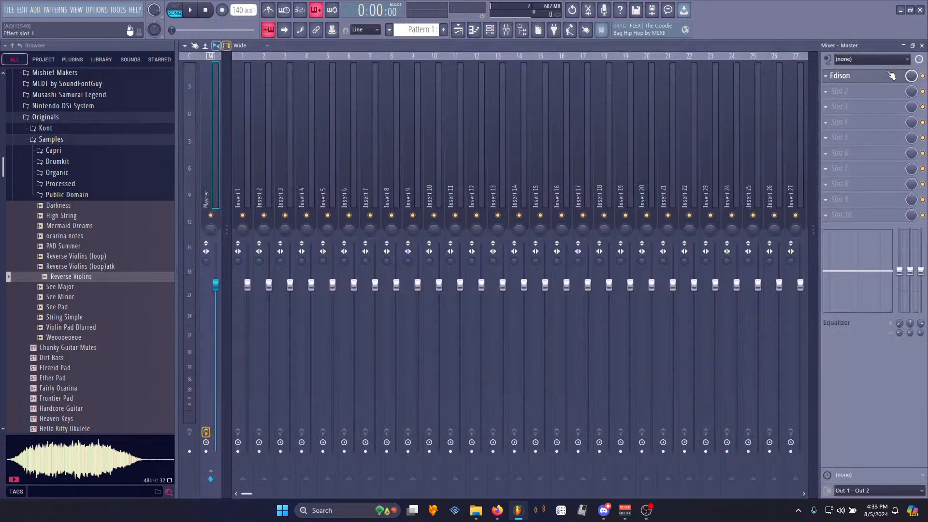
click(458, 30)
right_click(407, 307)
right_click(414, 96)
click(517, 32)
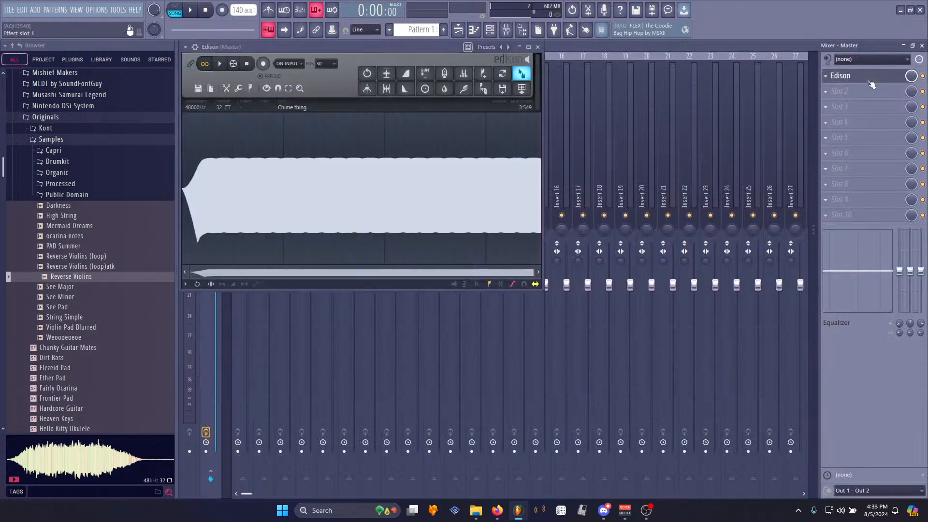
click(858, 78)
- Delete the start of the recorded chime in Edison and play the sample
drag(205, 165, 182, 167)
key(Delete)
key(space)
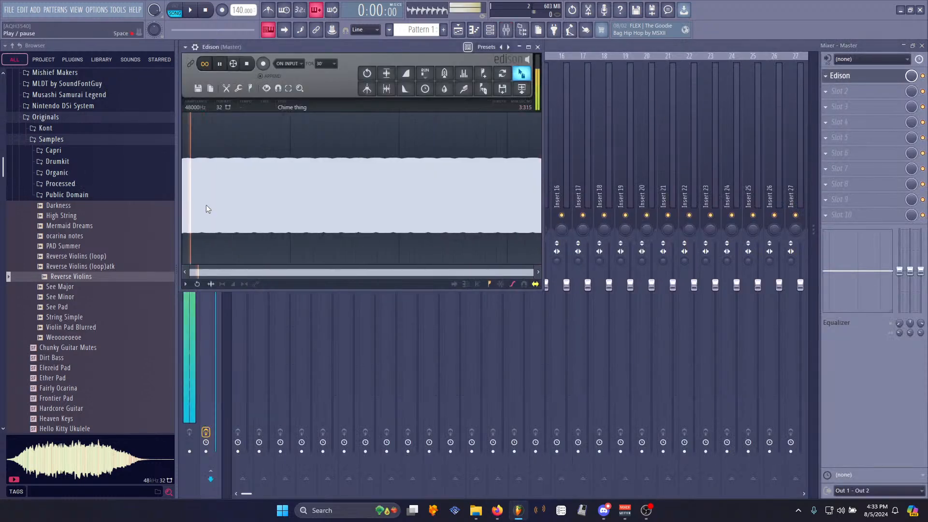
- Apply a fade in to the sample and undo it
right_click(271, 211)
mouse_move(290, 244)
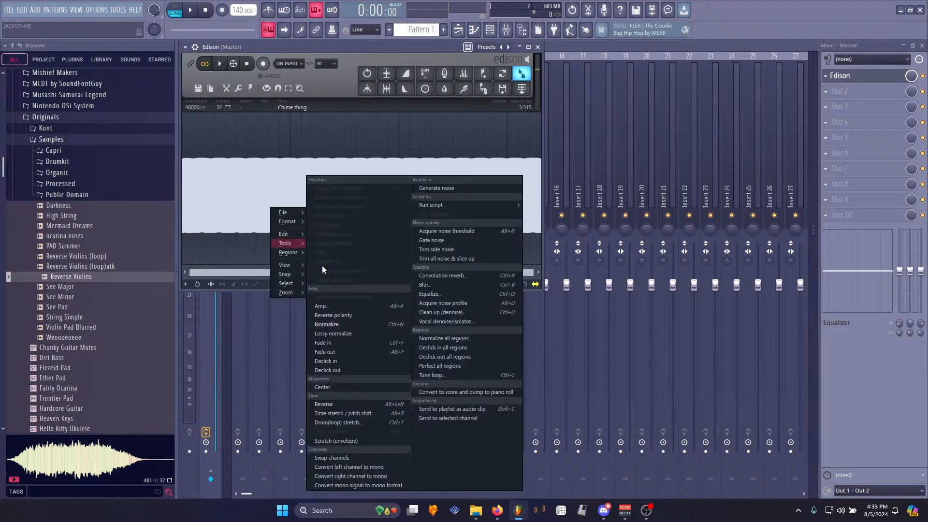
click(337, 340)
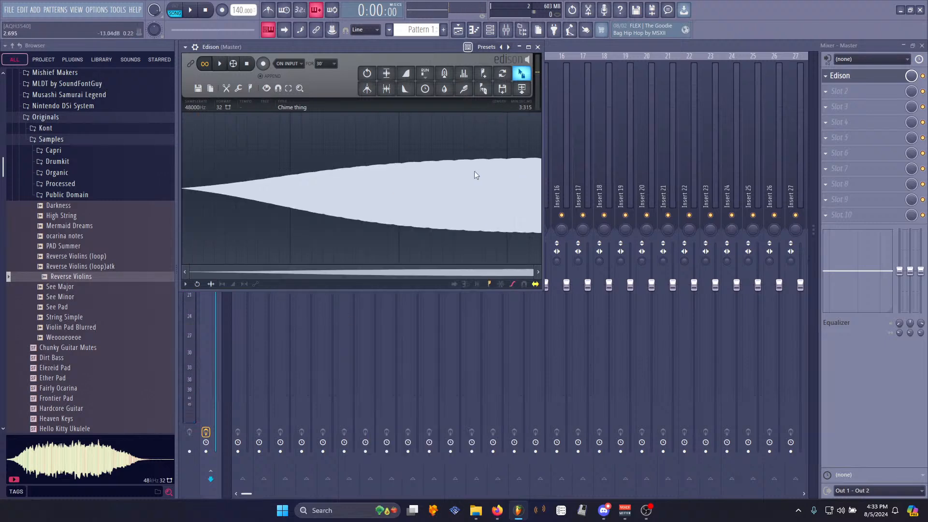
key(ctrl+z)
- Apply Declick in to the start of the sample
right_click(396, 179)
mouse_move(410, 213)
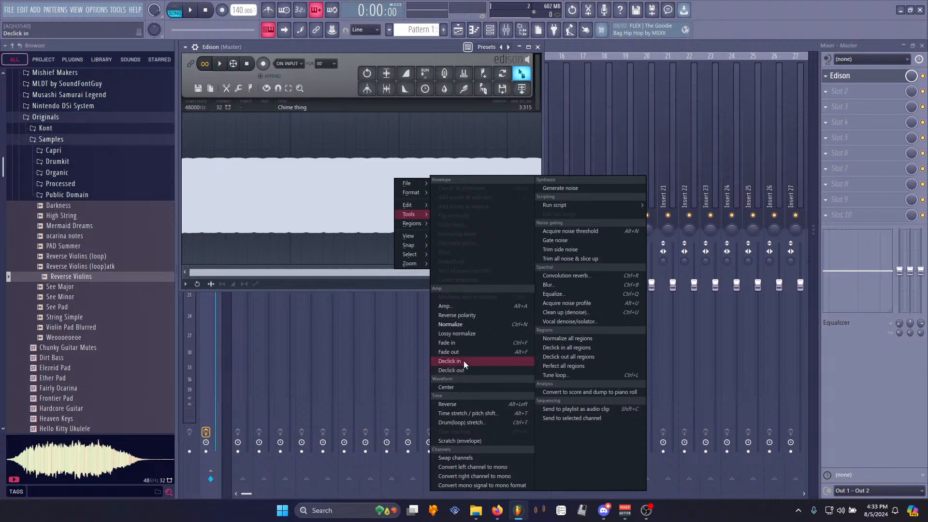
click(460, 362)
- Send the Edison sample to the playlist as a new audio clip and zoom out
drag(521, 88, 288, 94)
scroll(293, 77, down, 2)
scroll(293, 77, down, 1)
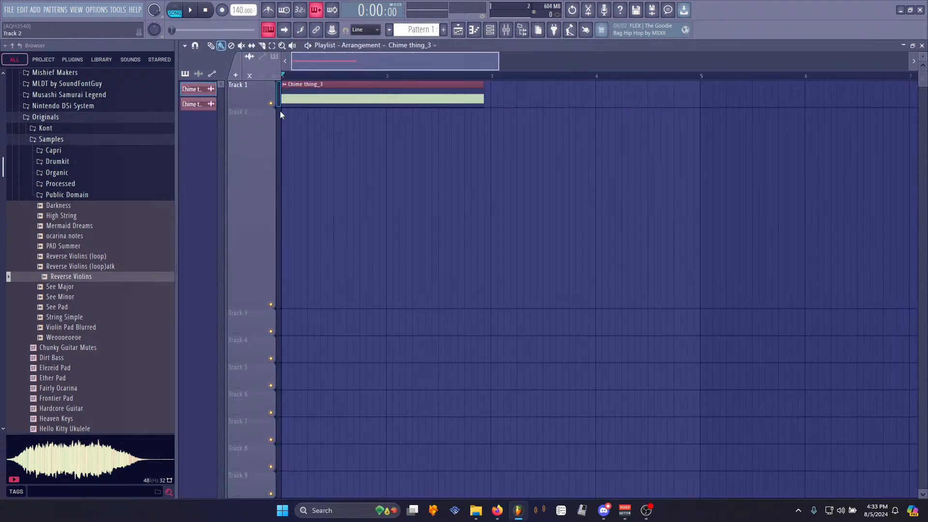
- Open the Chime thing_3 clip settings and create an automation clip for its pitch knob
double_click(311, 86)
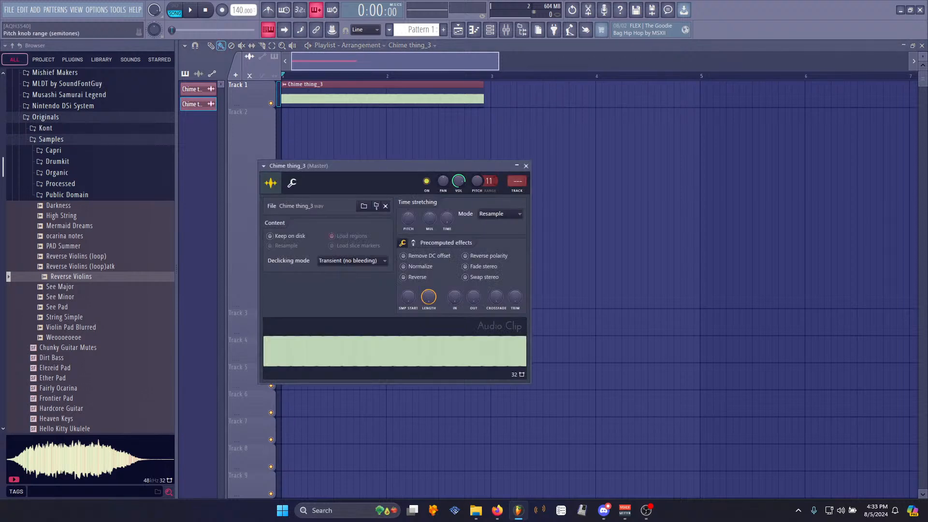
right_click(486, 180)
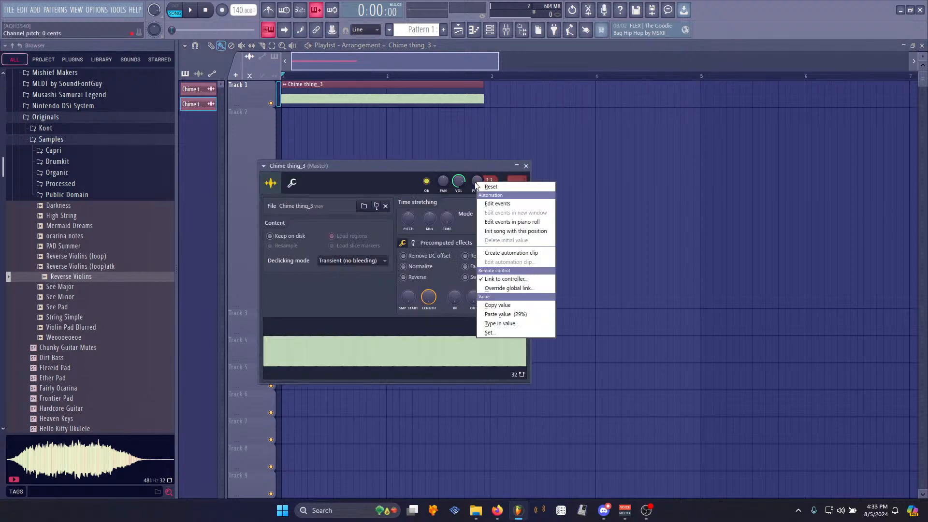
click(510, 254)
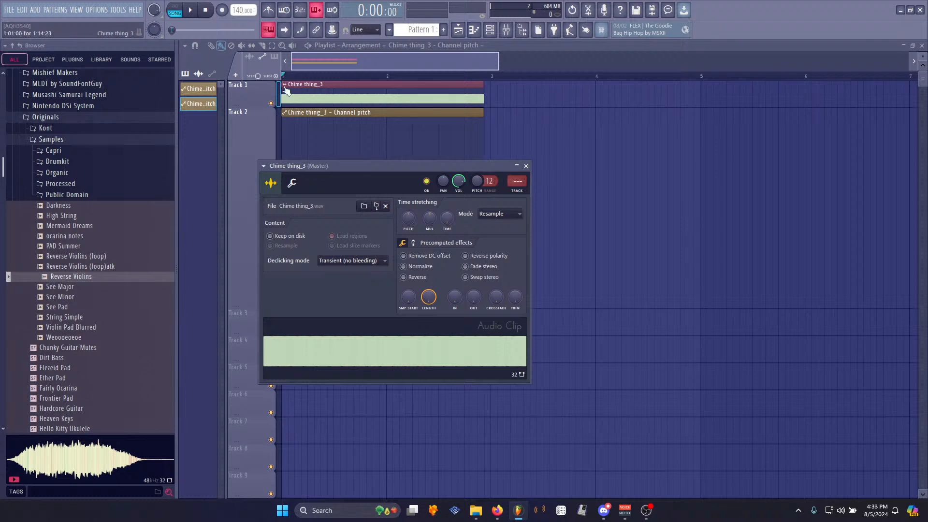
- Copy the automation's value and shape it into a quick rise from the bottom to that value, then play it back
click(298, 67)
right_click(283, 214)
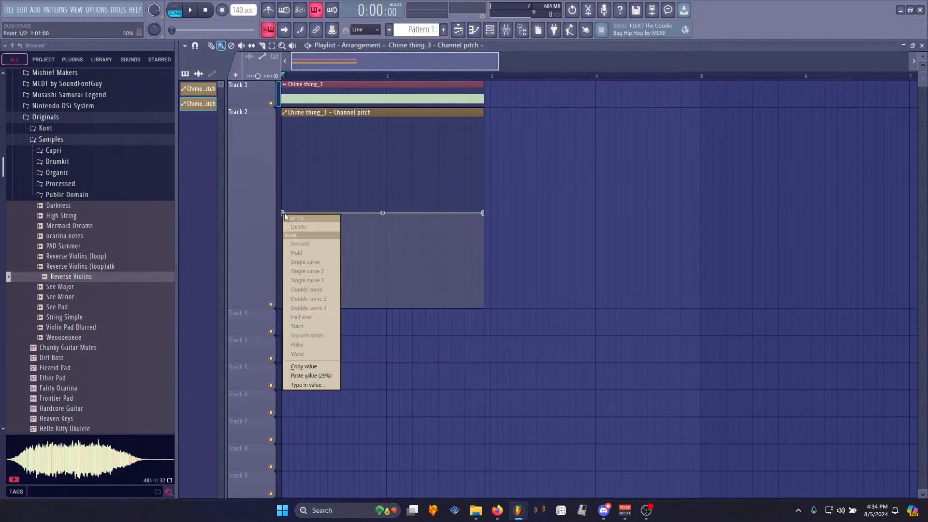
click(310, 368)
right_click(311, 213)
right_click(309, 214)
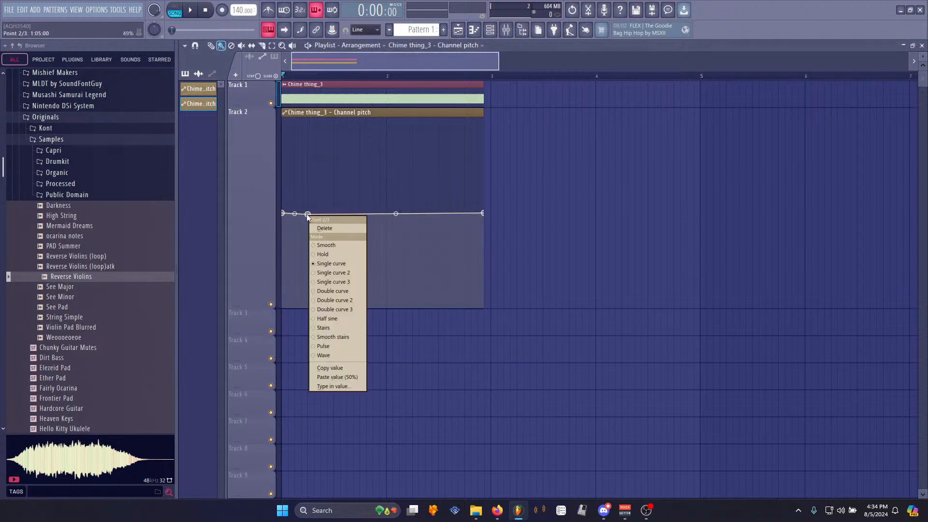
click(334, 370)
drag(280, 221, 285, 333)
key(space)
key(space)
key(space)
- Paste the copied value onto the ramp's top point and play the arrangement
key(space)
scroll(331, 95, up, 4)
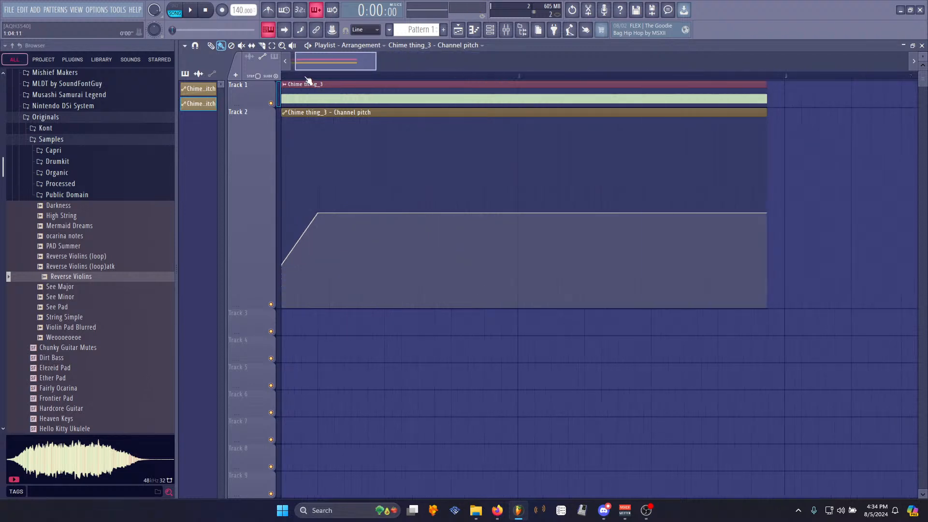
right_click(298, 212)
click(332, 376)
key(space)
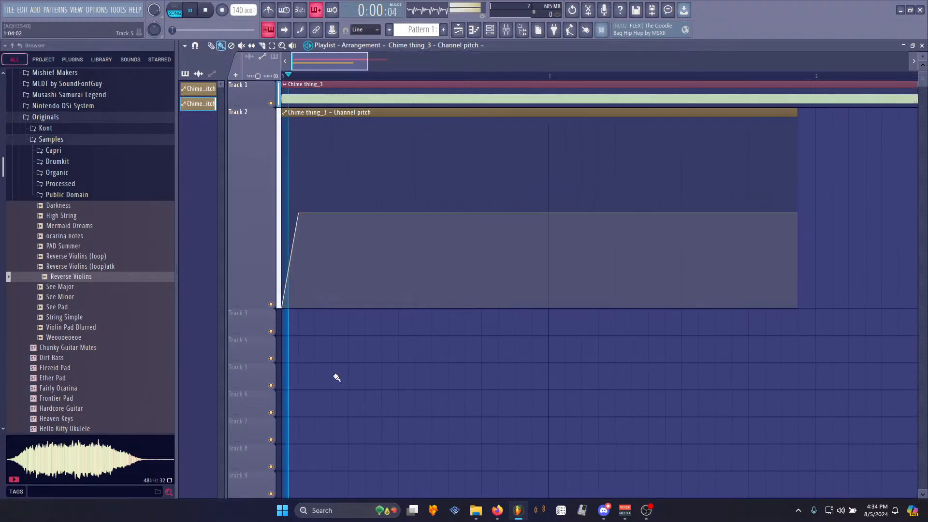
key(space)
- Try reshaping the pitch automation with extra points, then undo those edits
right_click(316, 212)
click(350, 376)
right_click(337, 303)
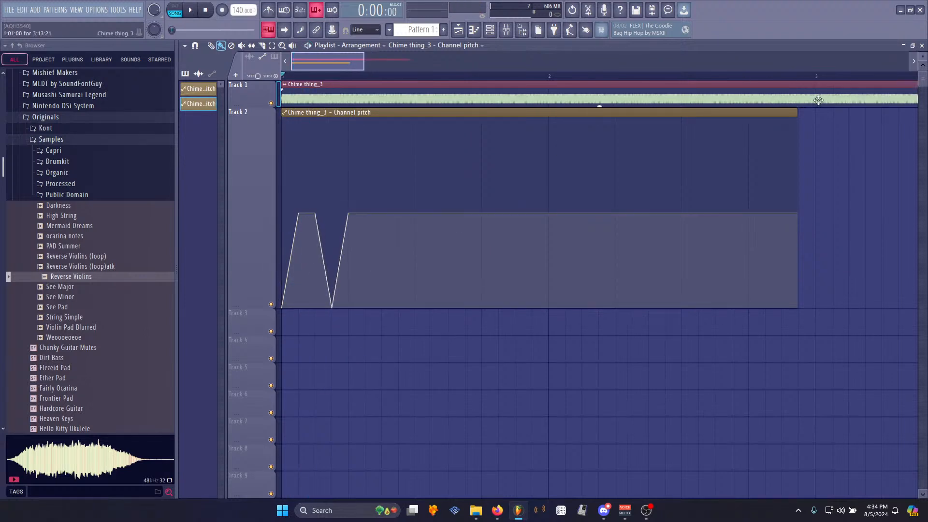
drag(348, 213, 809, 456)
key(space)
- Play back the arrangement and zoom the playlist view
key(space)
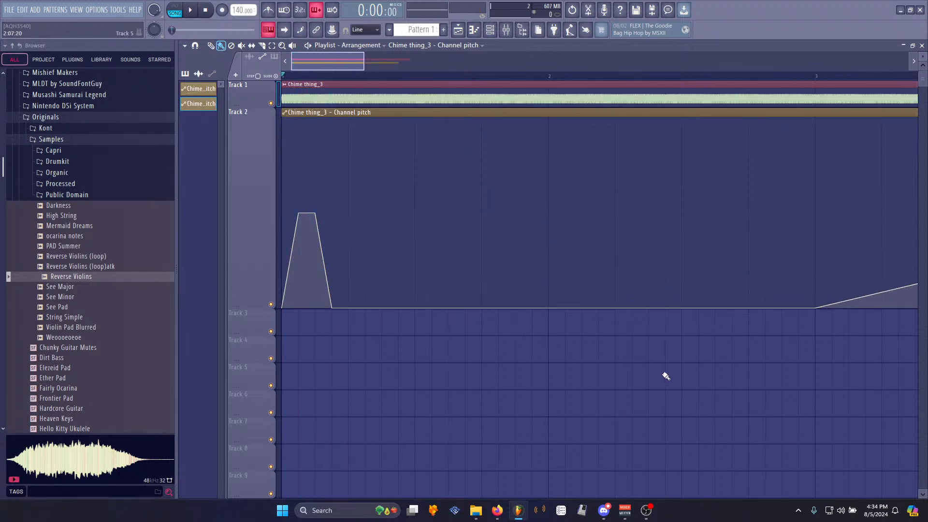
key(ctrl+z)
key(ctrl+z)
key(ctrl+z)
key(space)
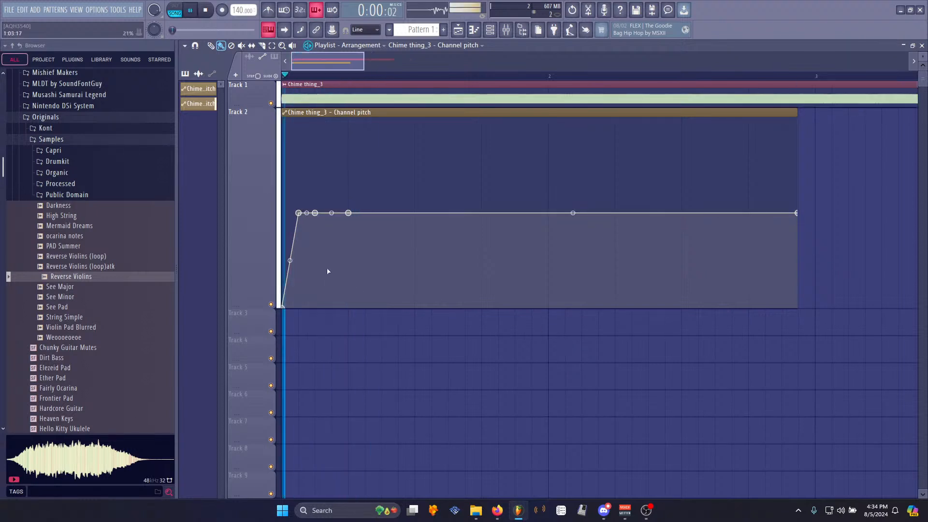
key(space)
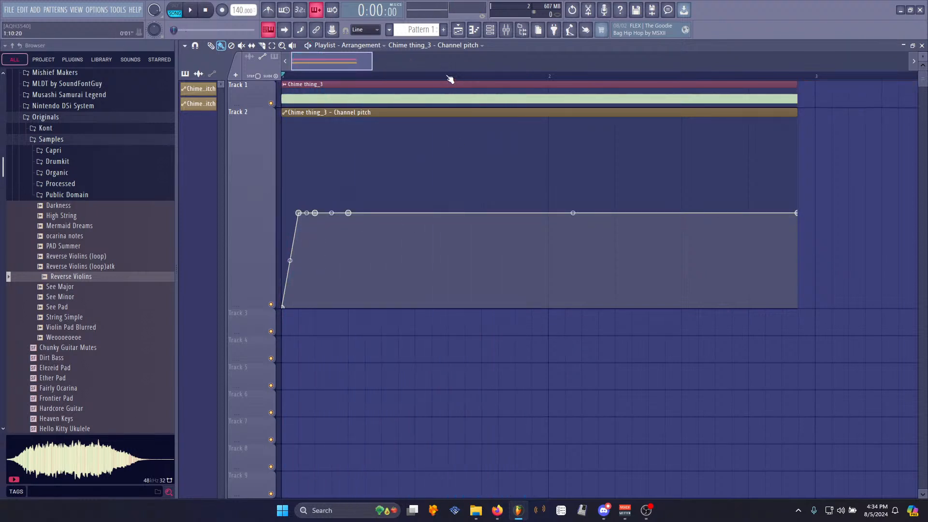
scroll(449, 77, down, 3)
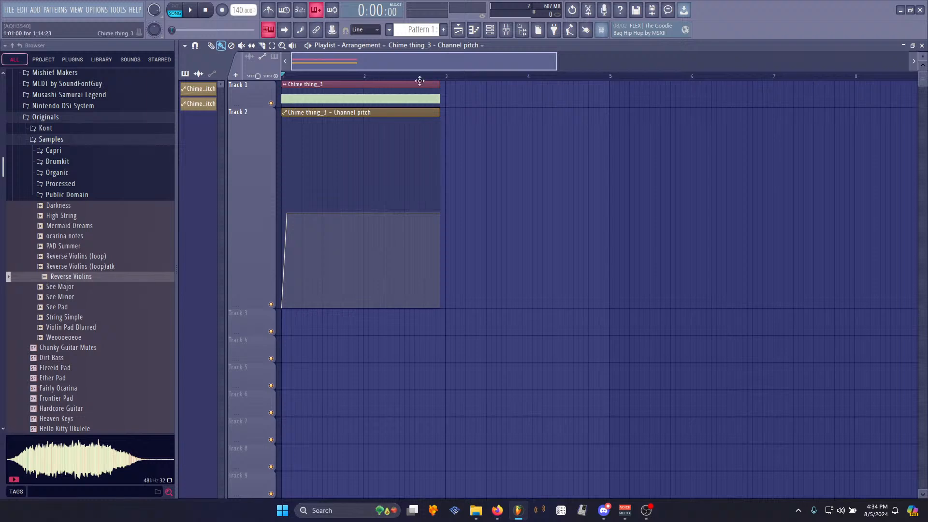
scroll(317, 72, up, 3)
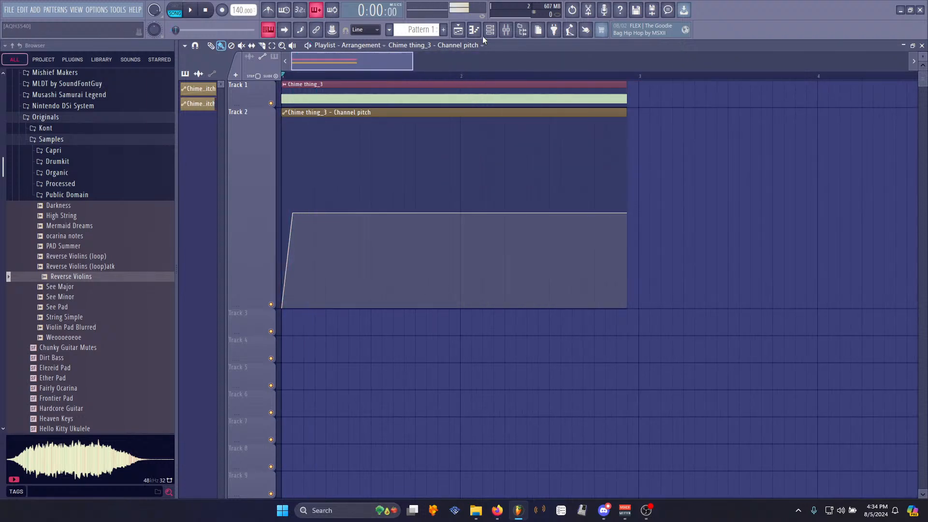
- Open Edison on the master track and record the arrangement's playback
click(506, 30)
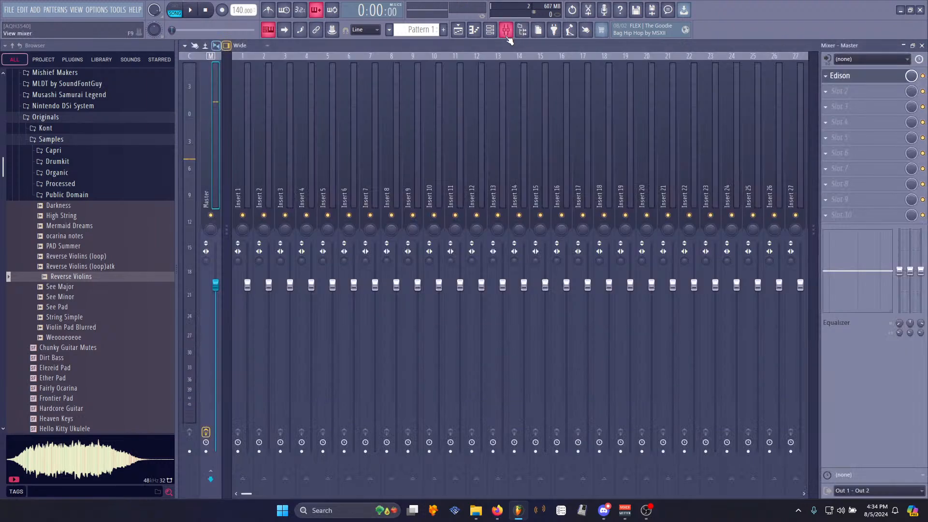
click(841, 76)
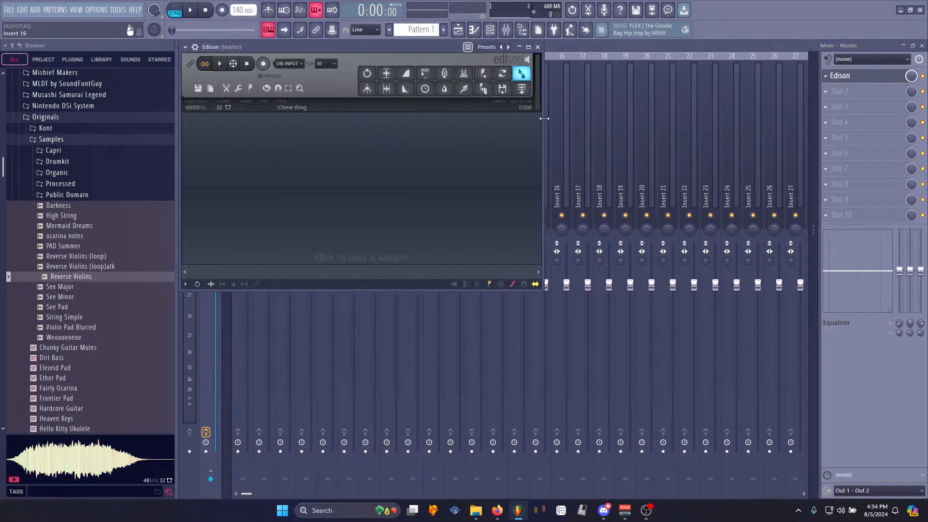
key(space)
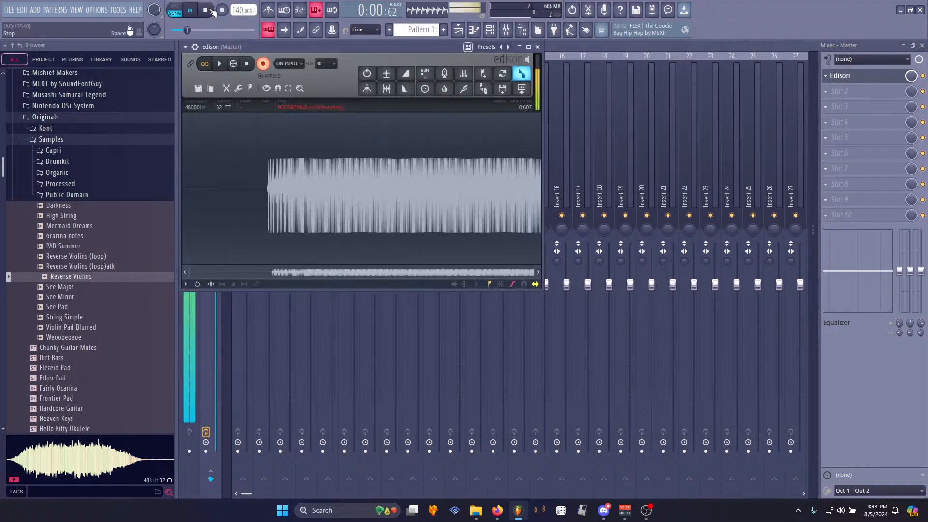
key(space)
- Delete the tail of the new recording from about 1.641 s to the end
drag(361, 187, 759, 256)
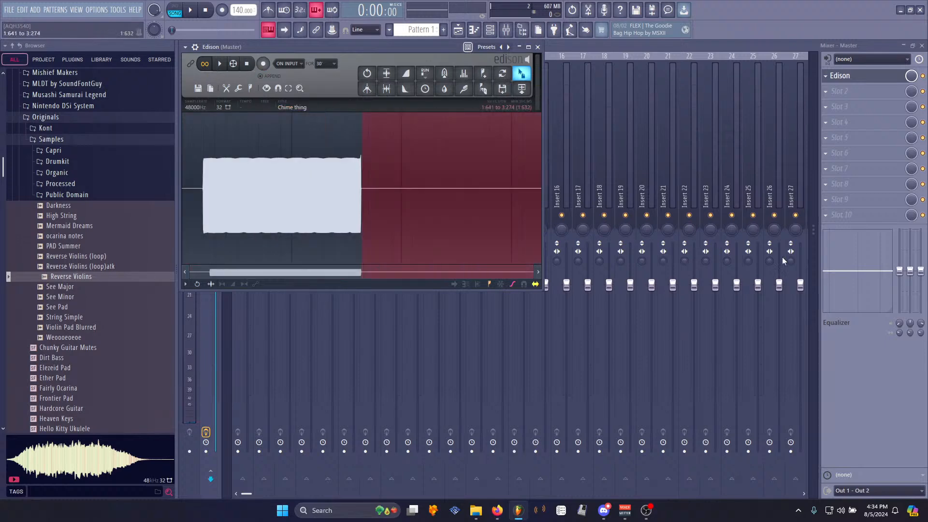
key(Delete)
- Select the silent lead-in from the start of the recording to about 0.191 s and delete it
scroll(222, 188, up, 6)
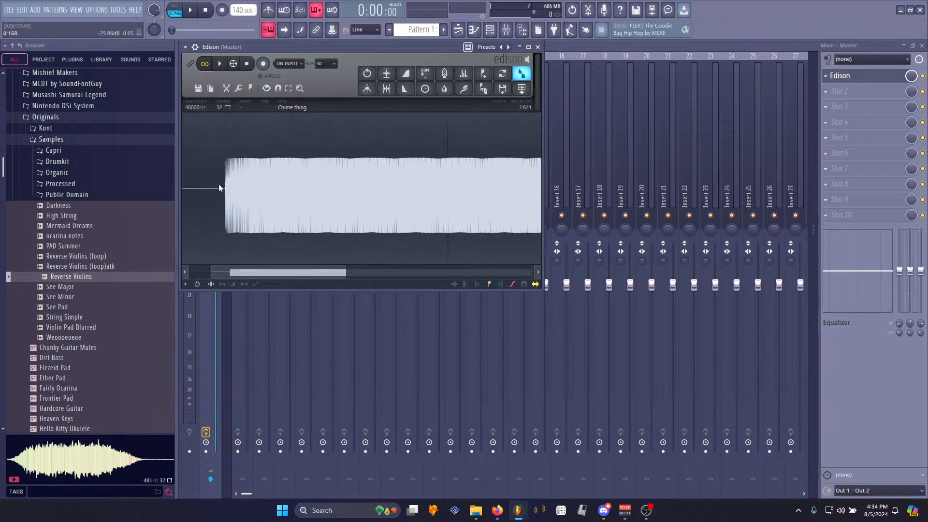
drag(300, 188, 160, 195)
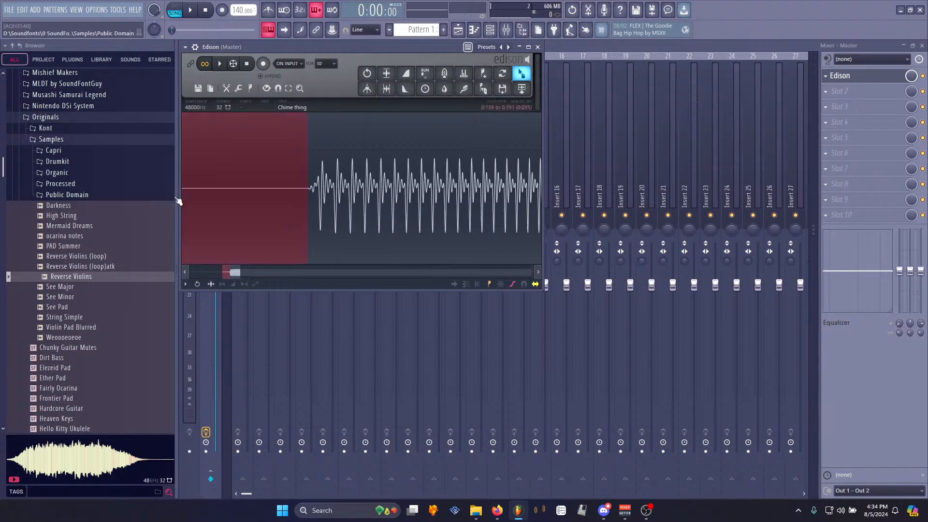
scroll(266, 201, down, 6)
drag(219, 206, 129, 198)
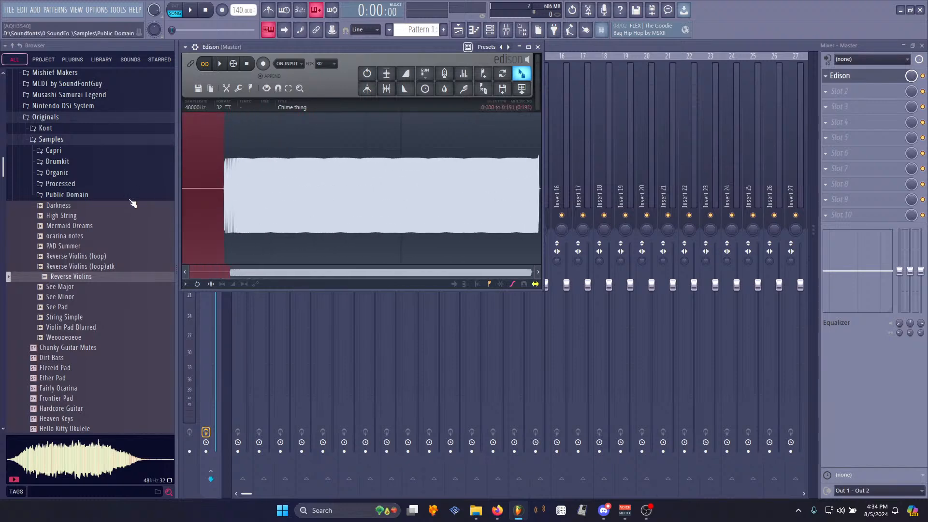
key(Delete)
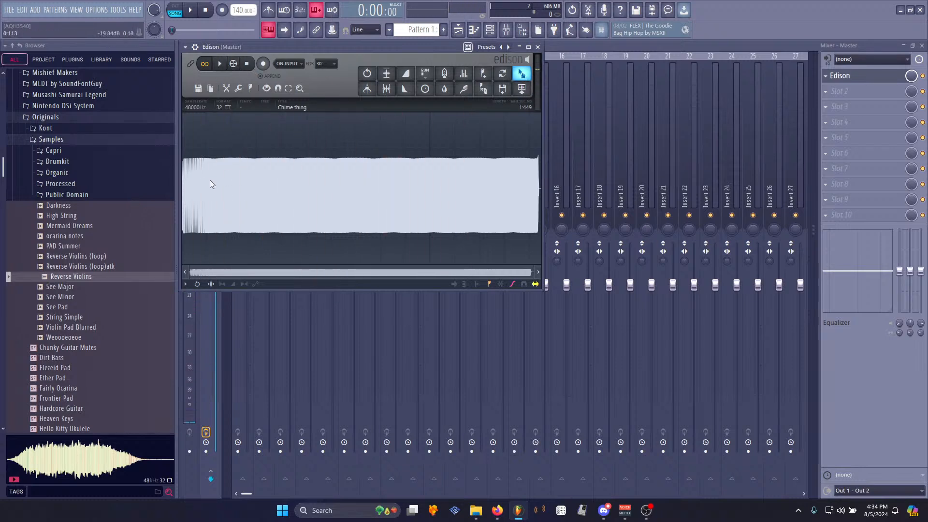
- Play back the trimmed recording and zoom in and out to examine the waveform
click(220, 64)
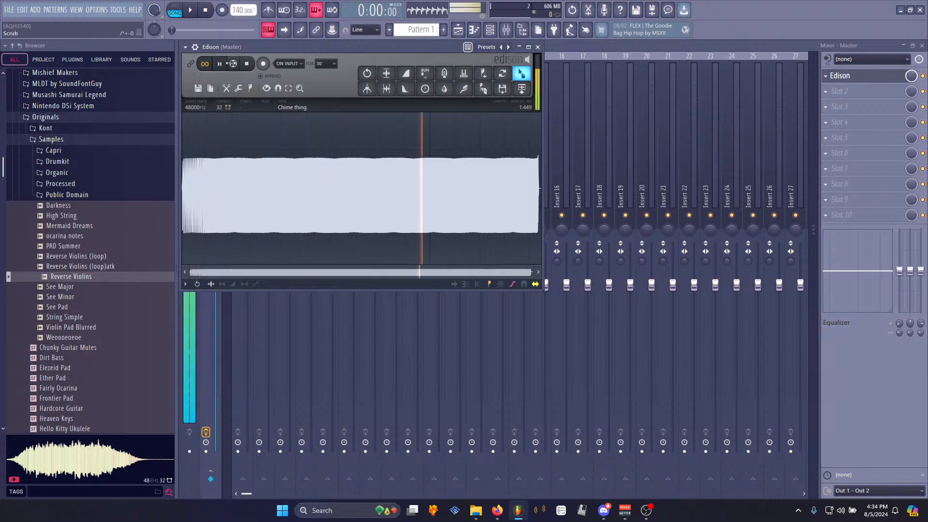
key(space)
key(space)
key(space)
key(space)
scroll(217, 214, up, 3)
scroll(269, 211, up, 8)
scroll(283, 213, down, 7)
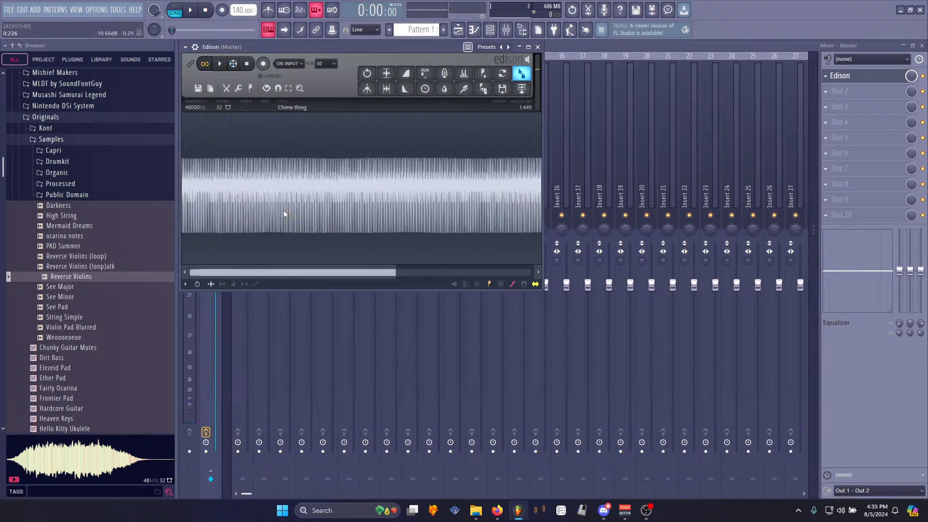
- Try the loop tuner on the selected sustain section, then close it without applying
scroll(280, 215, down, 4)
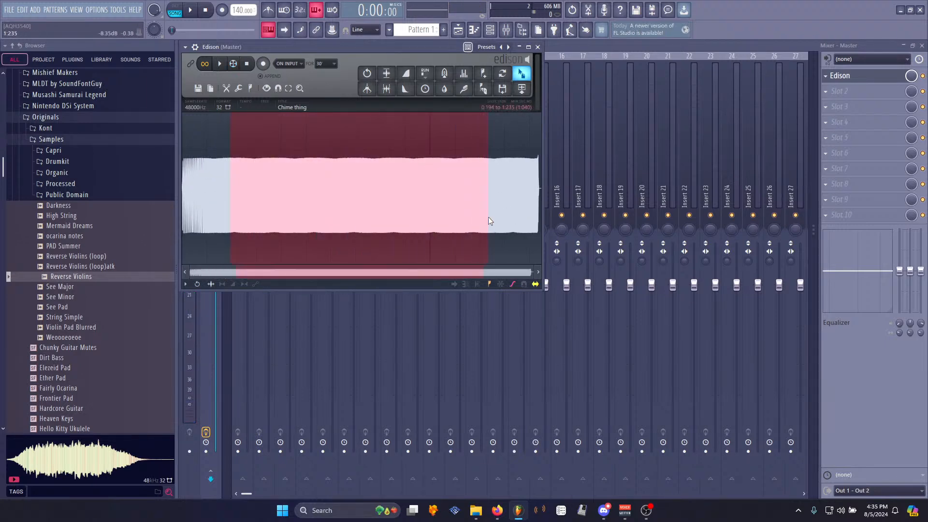
key(ctrl+l)
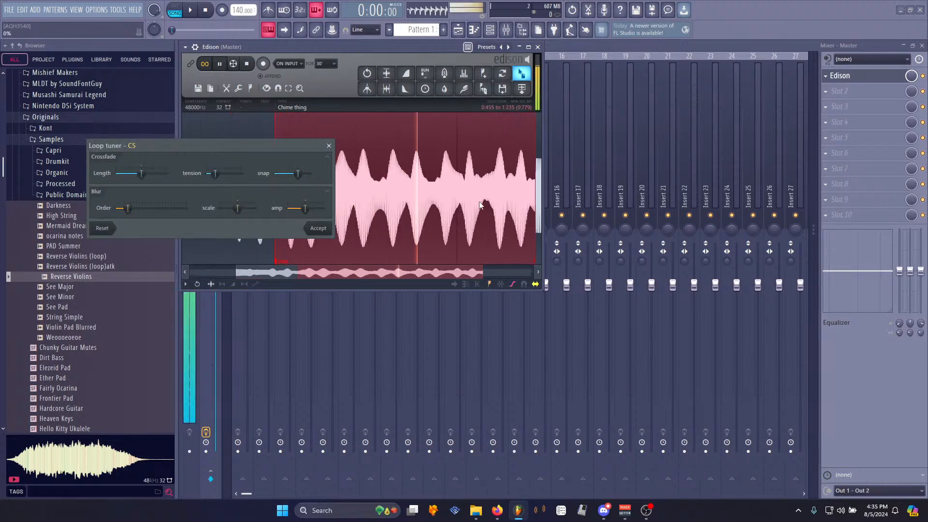
click(102, 228)
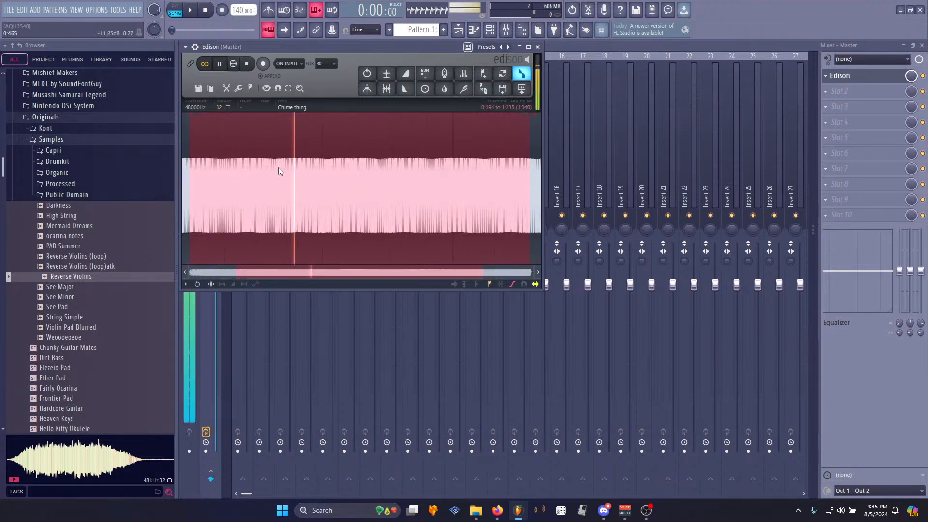
scroll(279, 186, down, 3)
key(space)
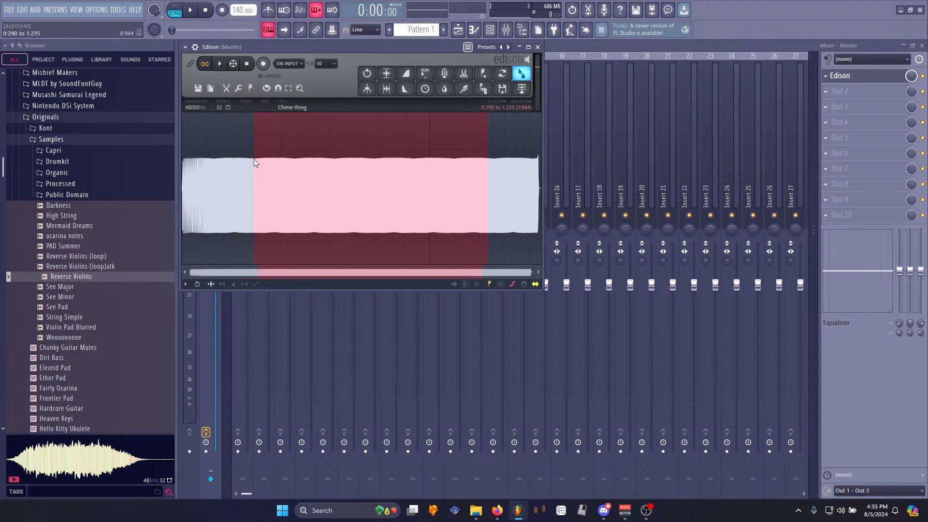
- Set a loop region from the selection of about 0.290 to 0.453 s
right_click(273, 166)
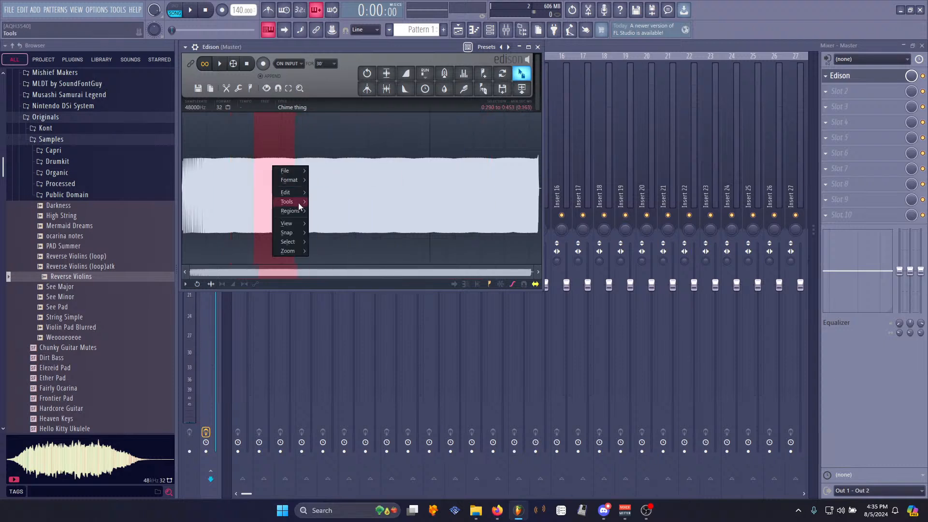
mouse_move(292, 211)
click(329, 229)
click(251, 182)
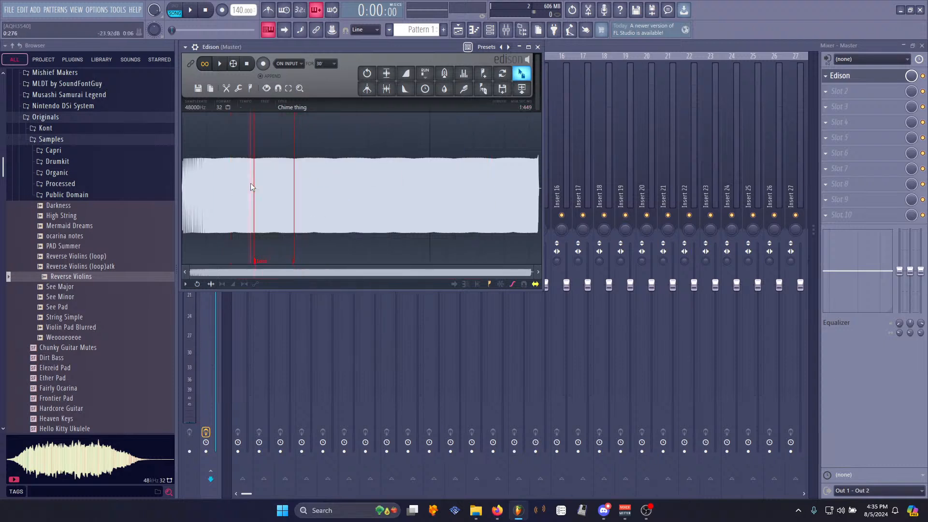
- Zoom in on the waveform and nudge the loop end marker slightly earlier onto a matching cycle
key(space)
key(space)
scroll(235, 172, up, 10)
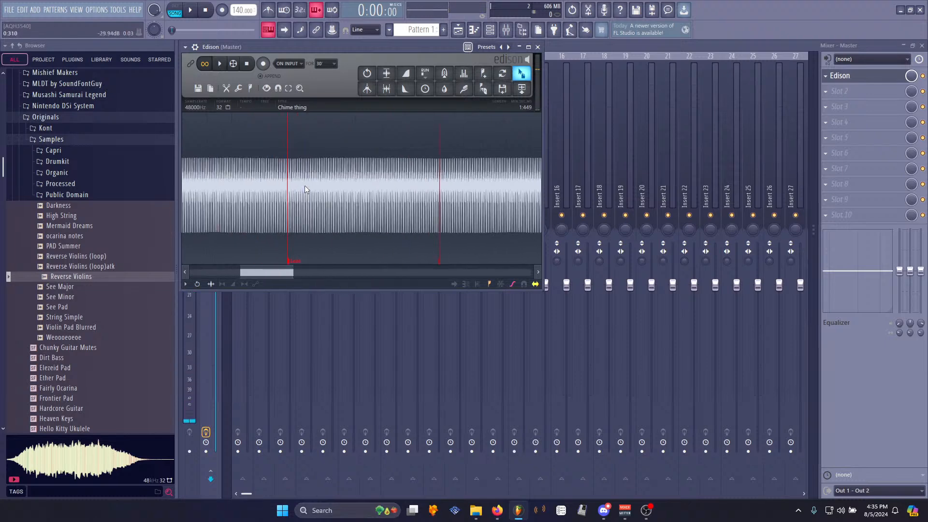
scroll(305, 247, up, 6)
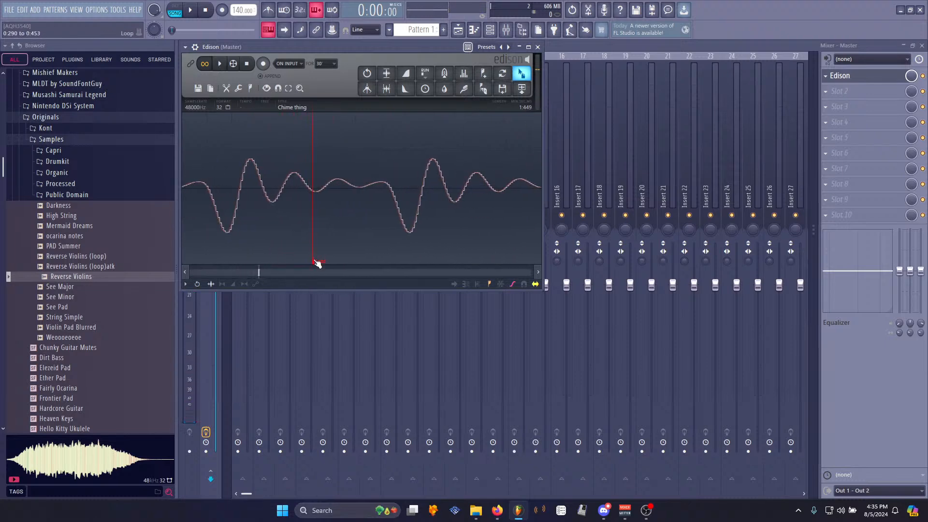
scroll(324, 239, down, 10)
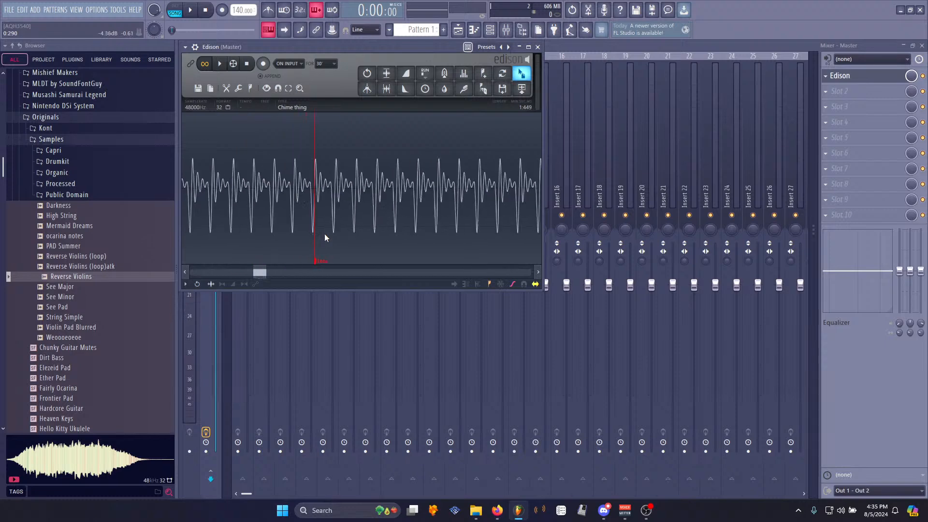
key(space)
scroll(433, 220, up, 10)
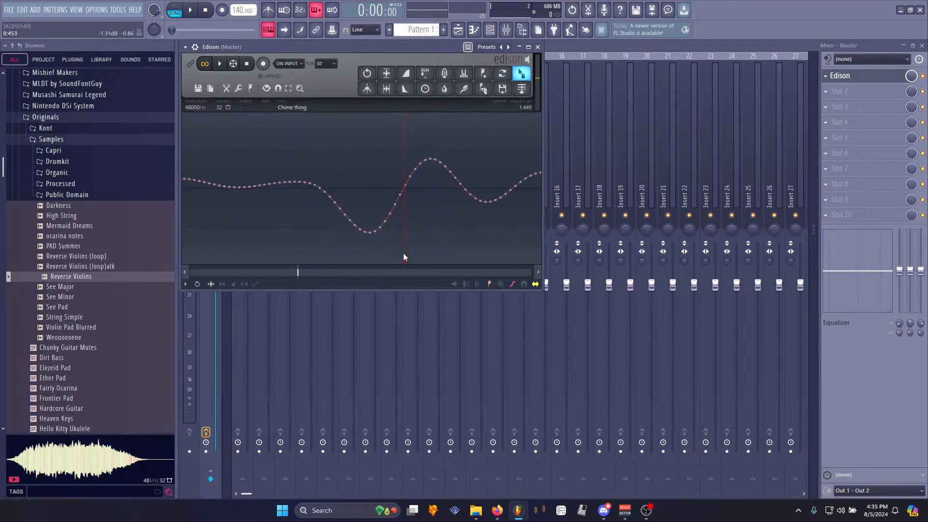
key(space)
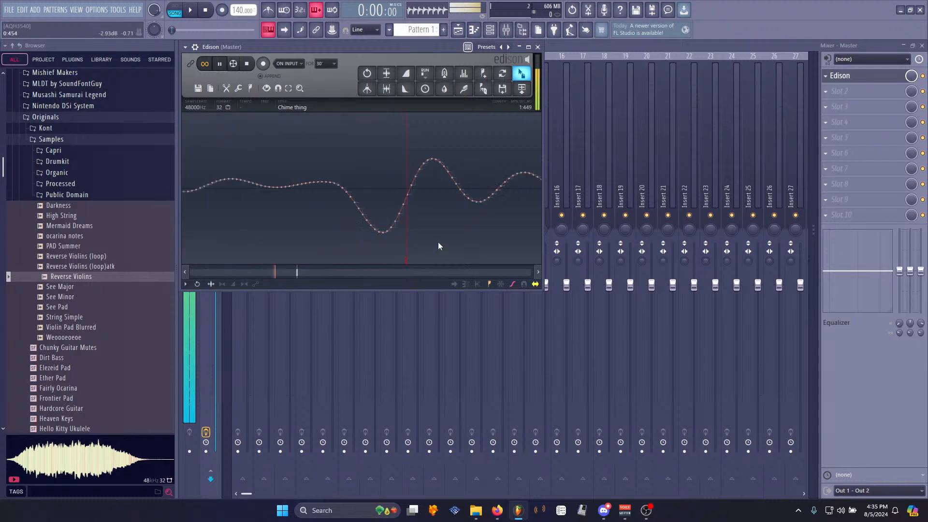
scroll(438, 244, down, 4)
key(space)
click(395, 249)
scroll(394, 248, up, 4)
drag(389, 261, 371, 259)
key(space)
- Delete everything after the loop end, from about 0.452 s to the end of the sample
scroll(364, 248, down, 5)
scroll(324, 236, down, 5)
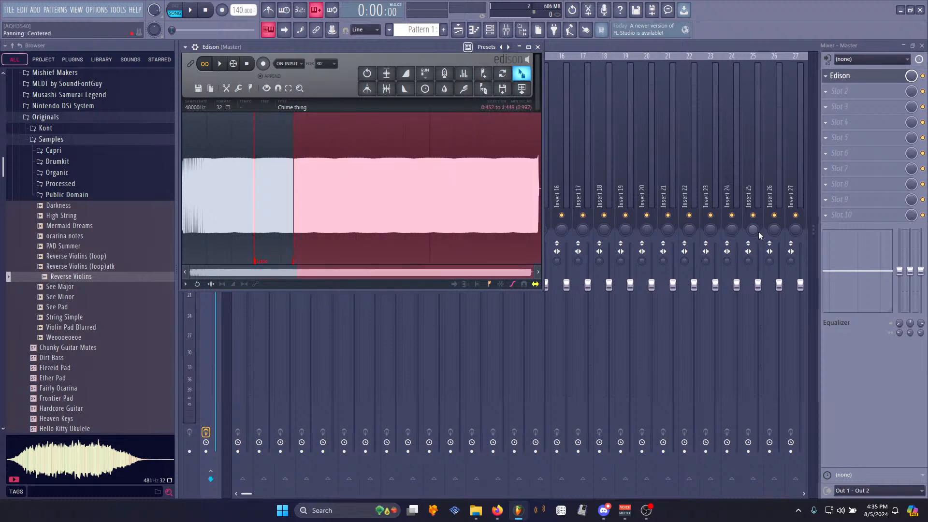
key(Delete)
- Drag the edited sample into the channel rack as a new channel
drag(522, 74, 493, 24)
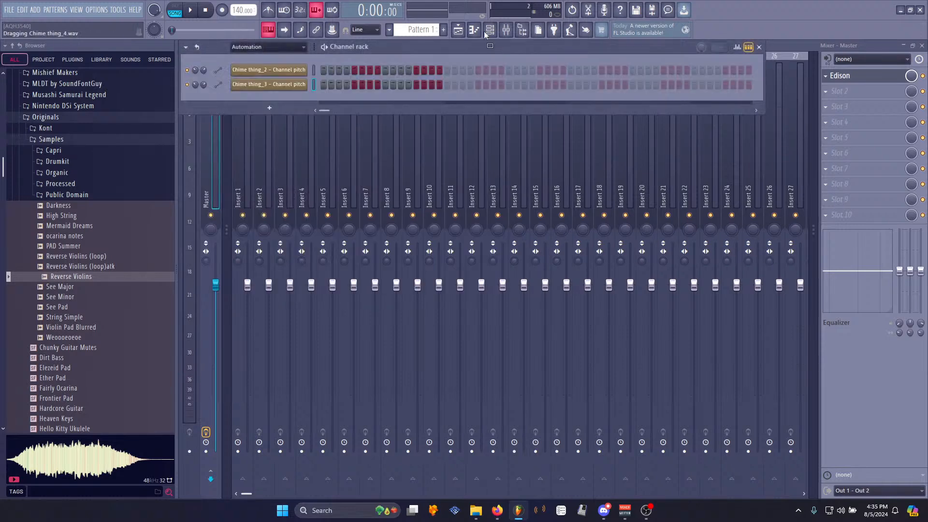
drag(254, 92, 253, 94)
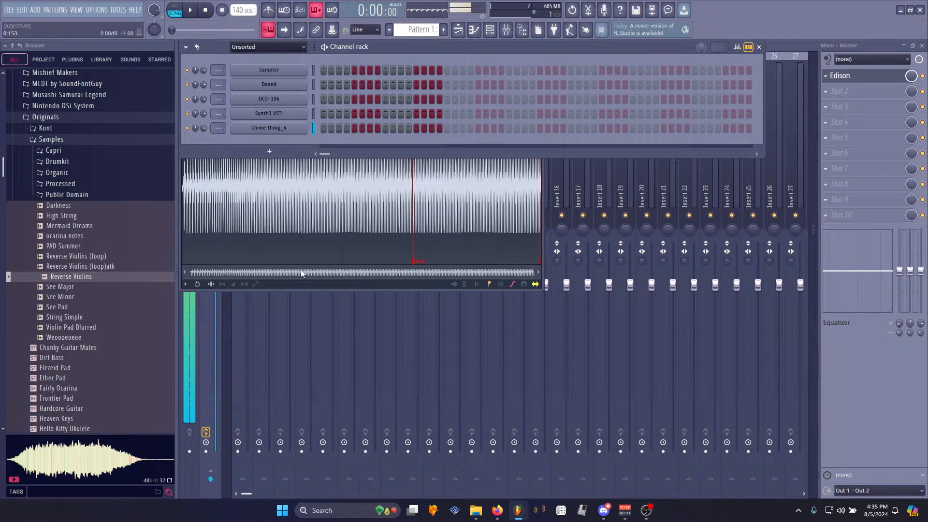
- Save the edited sample as Alien in WAV format in the Synth samples folder
click(309, 209)
right_click(305, 194)
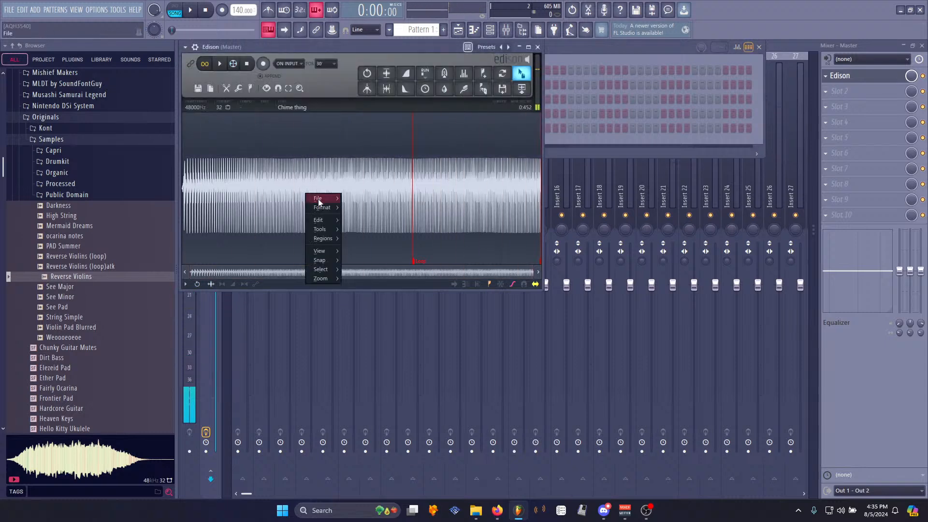
mouse_move(318, 198)
click(379, 216)
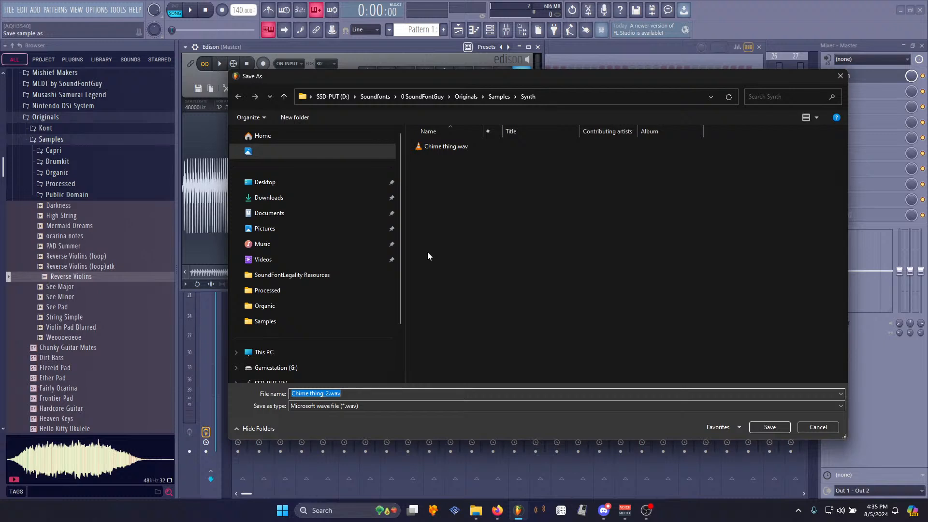
text(Breeee)
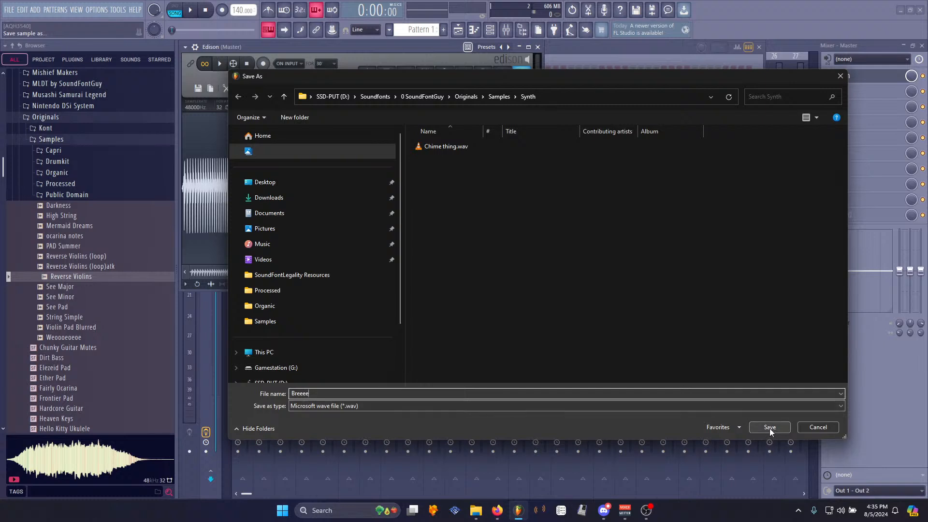
double_click(313, 393)
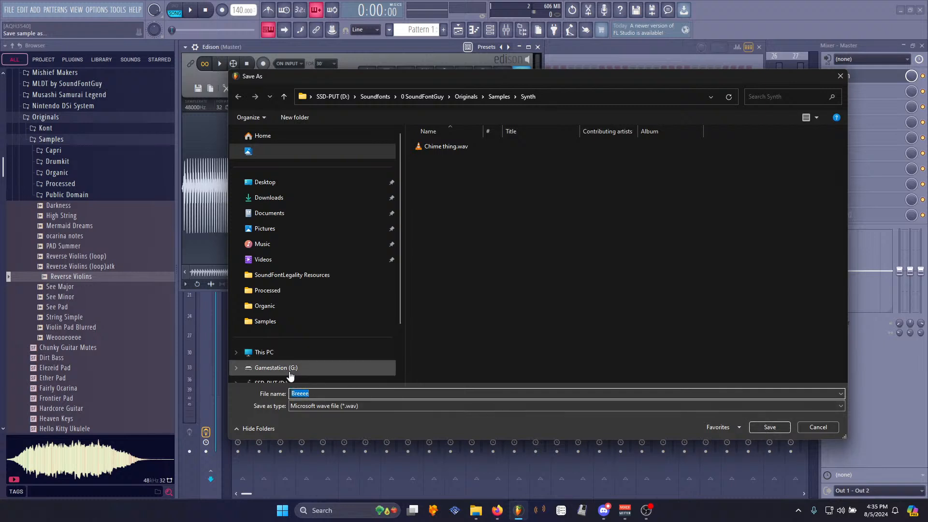
text(Alien)
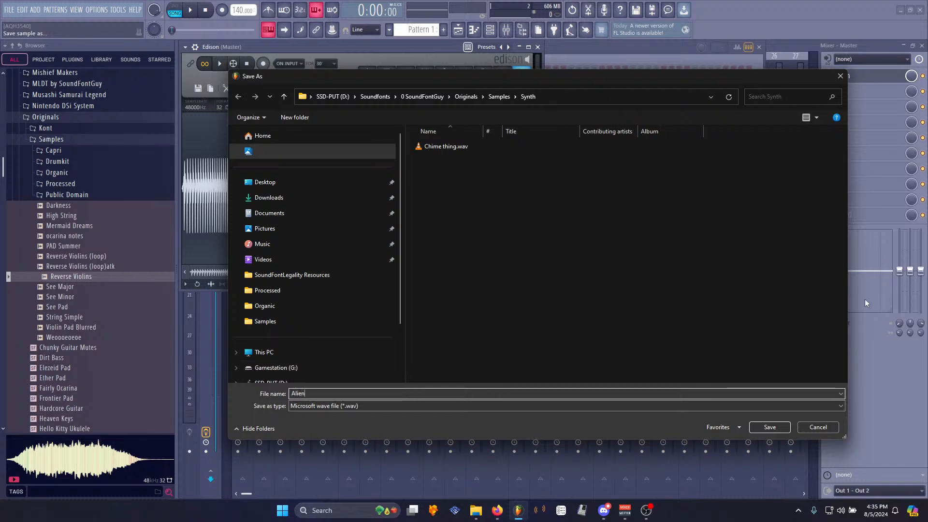
click(782, 430)
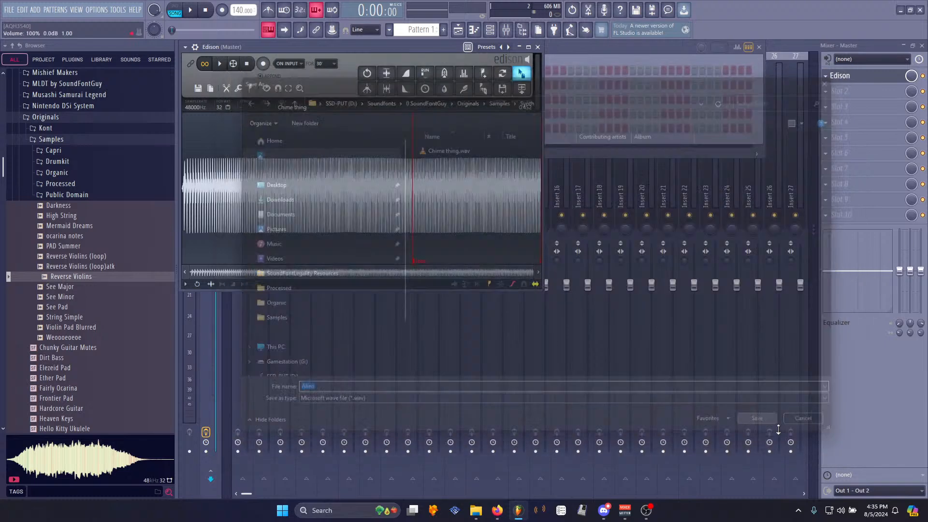
- Stop playback and drag the saved Alien sample into the channel rack as another channel
key(space)
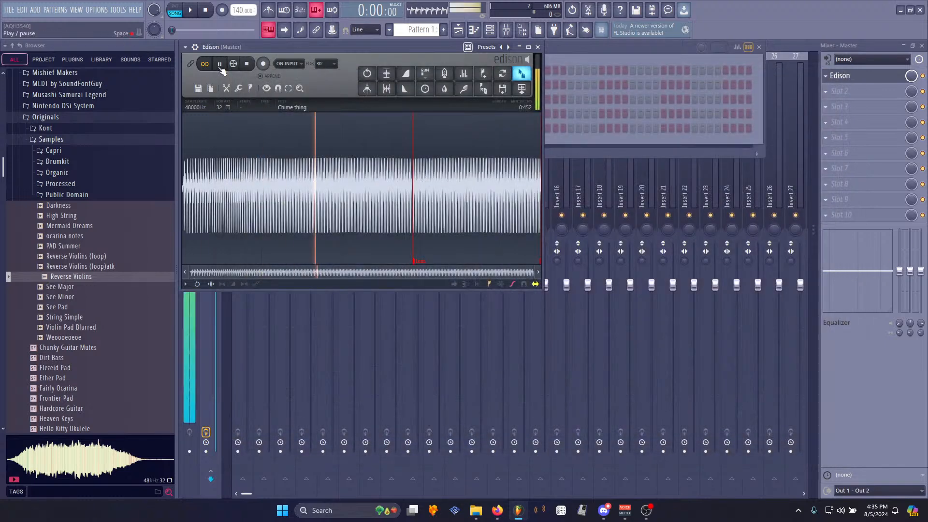
click(249, 64)
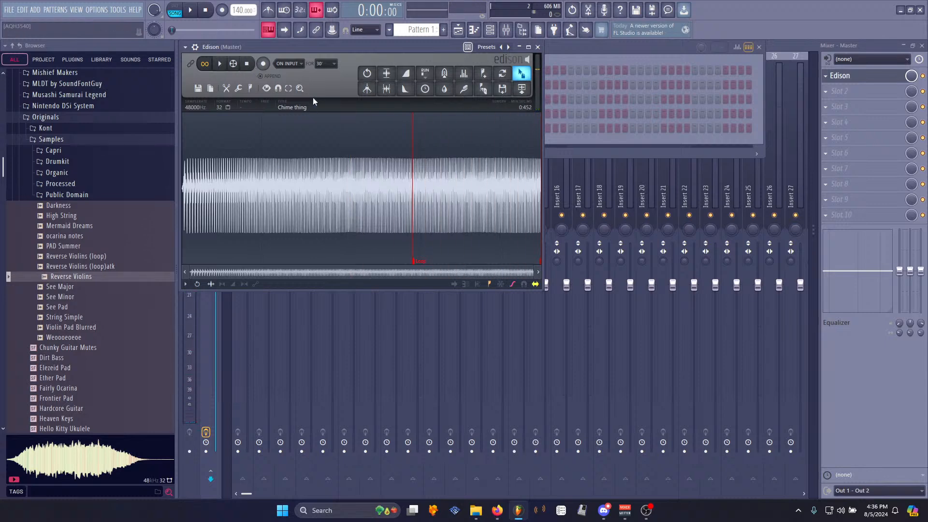
drag(521, 73, 290, 140)
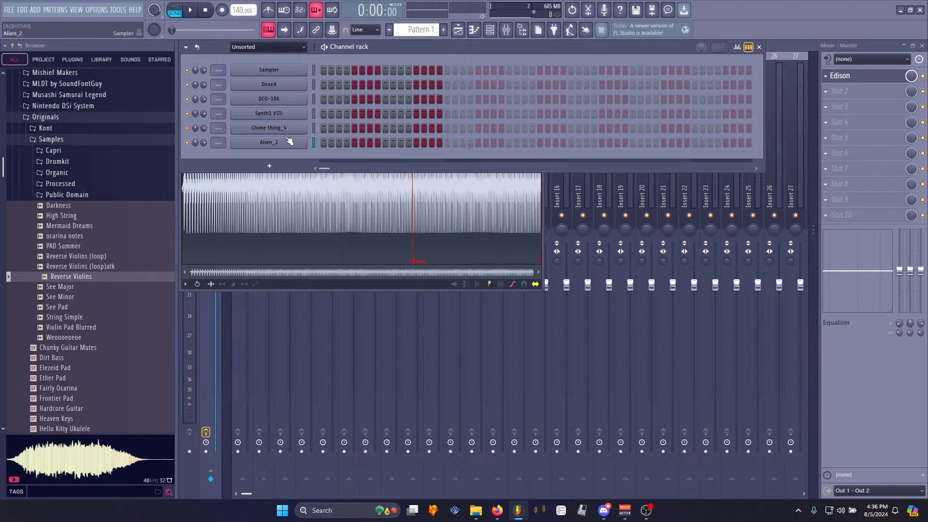
- Preview the new Alien_2 channel's sound several times
click(289, 141)
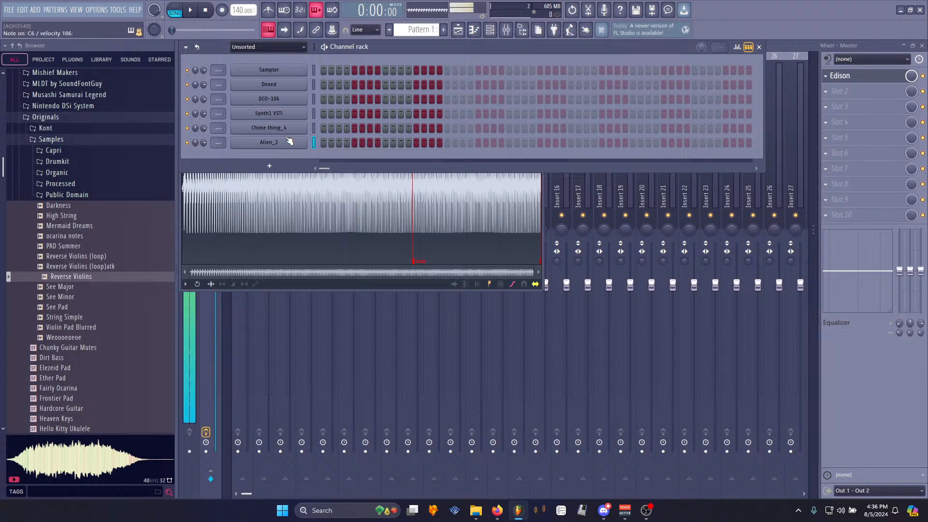
click(289, 141)
click(289, 141)
click(289, 140)
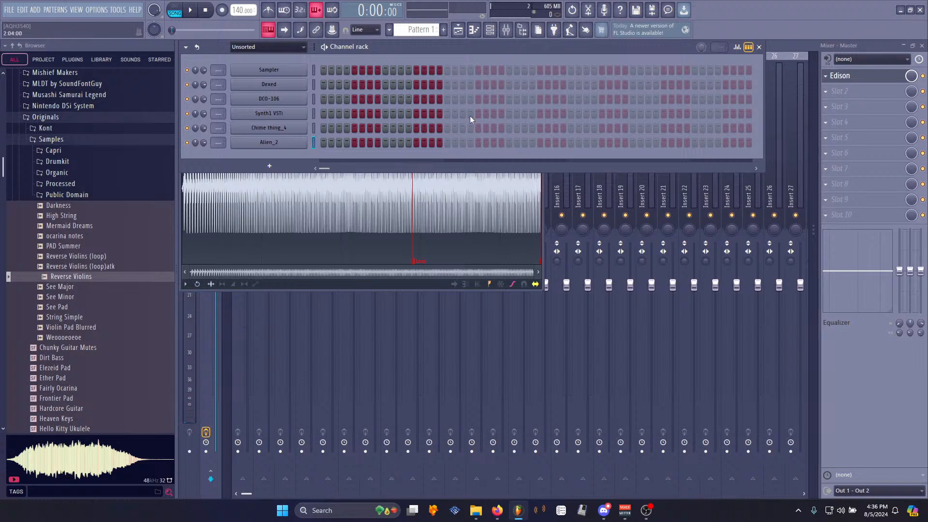
- Bring Edison on the master track back to the front and start a new empty sample
click(437, 285)
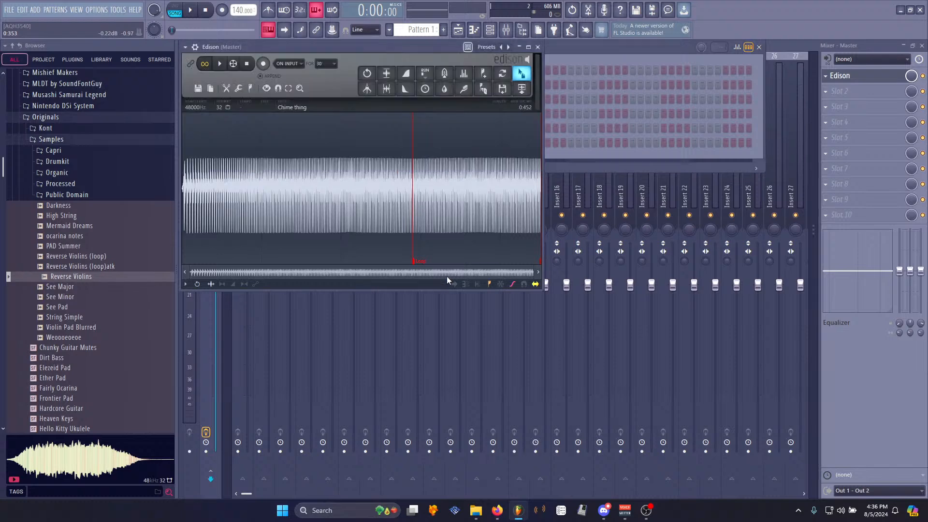
click(692, 42)
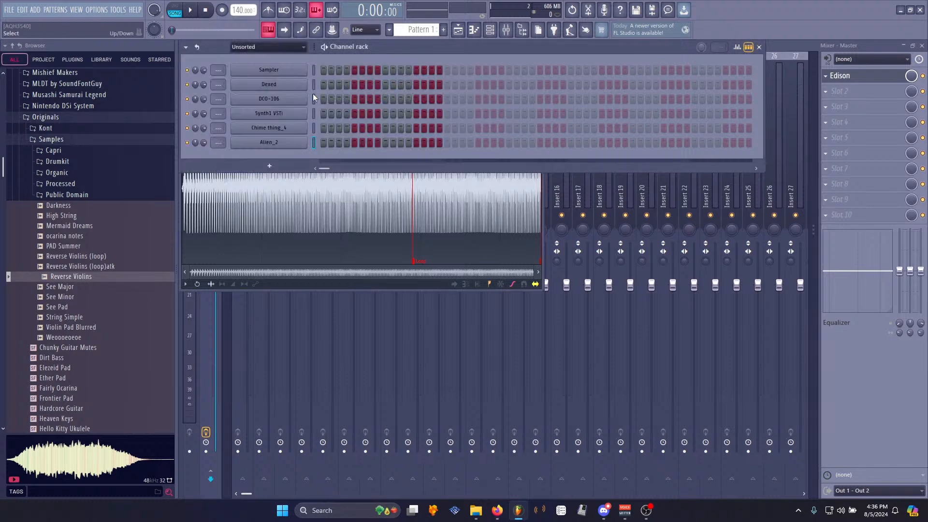
click(849, 83)
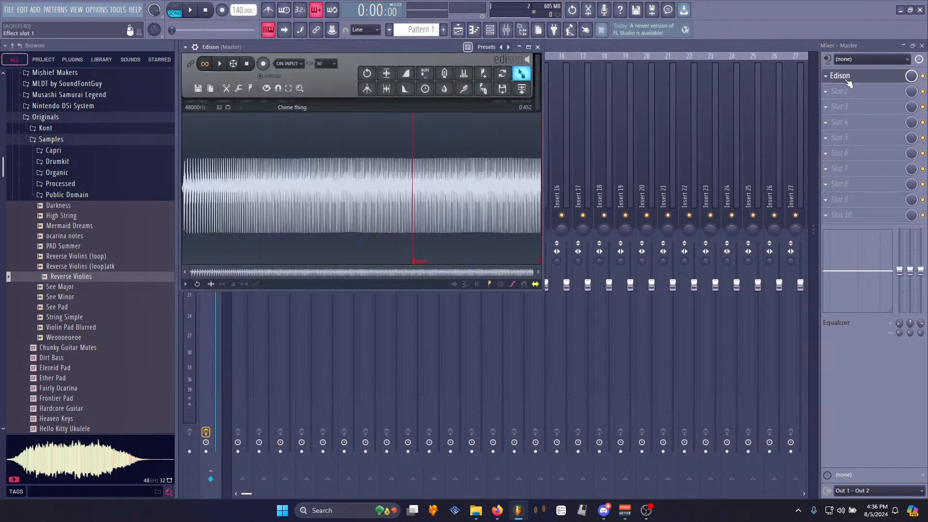
key(ctrl+n)
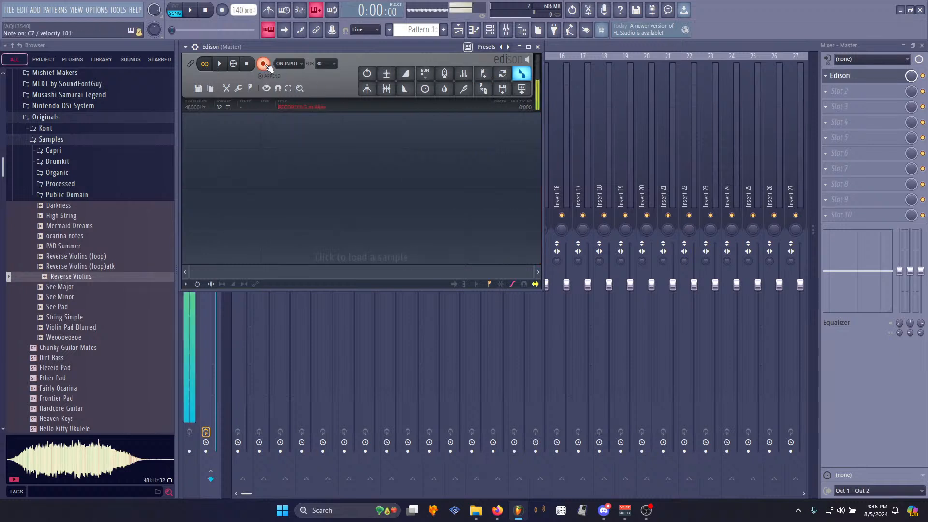
- Stop the Edison recording and normalize the captured sample
click(265, 64)
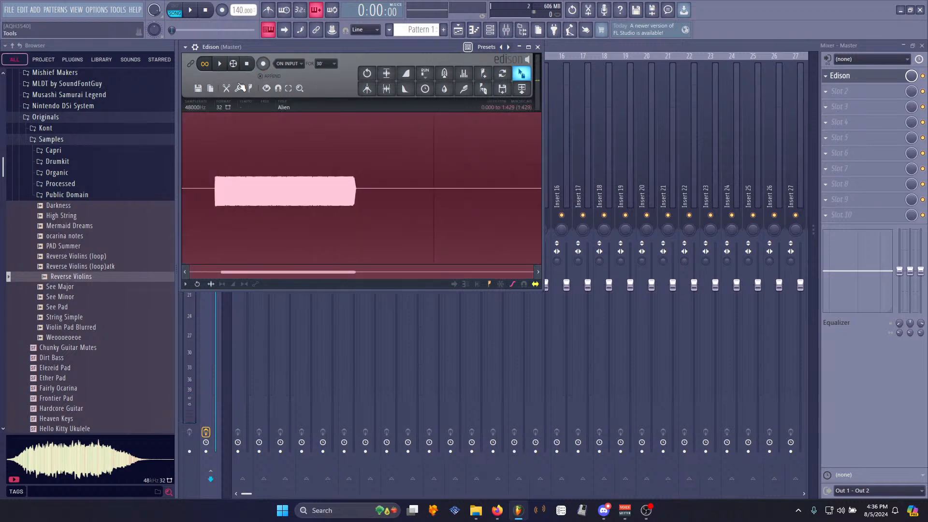
key(ctrl+n)
key(alt+a)
key(Return)
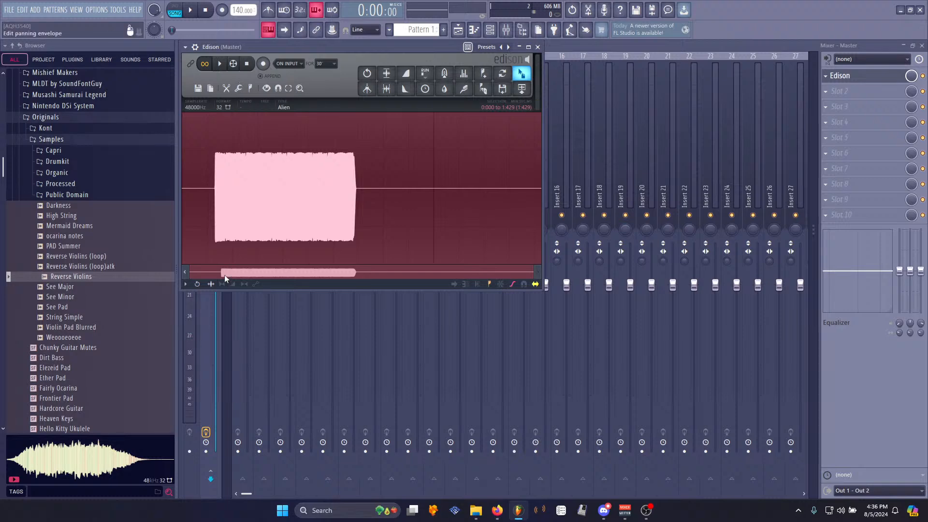
- Select the silence at the start of the sample and delete it
scroll(219, 209, up, 12)
scroll(263, 188, up, 2)
scroll(238, 212, down, 4)
click(217, 206)
drag(247, 189, 6, 189)
key(Delete)
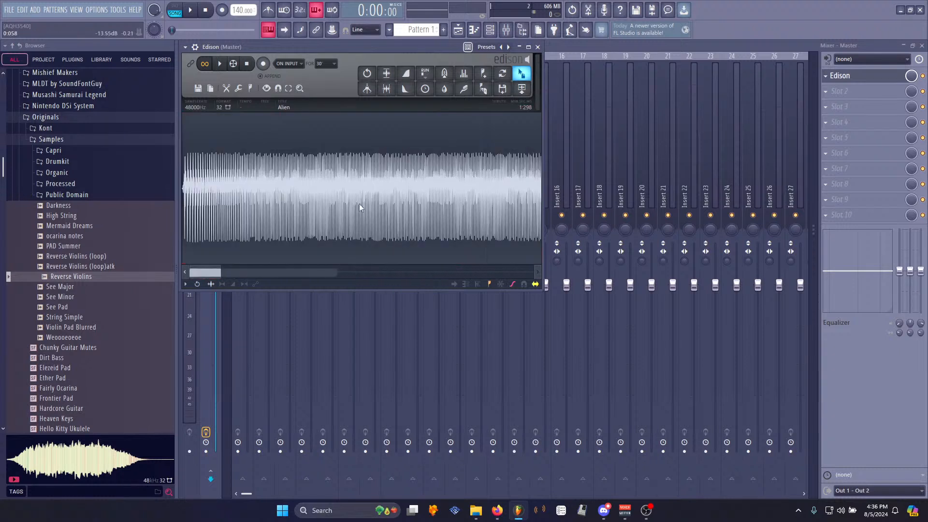
- Drag the trimmed sample from Edison into the channel rack as a new channel
right_click(268, 195)
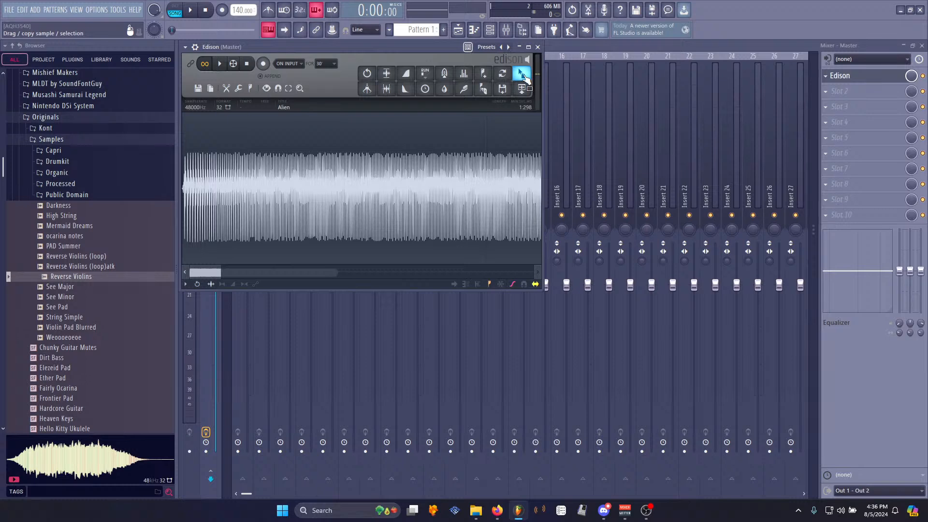
drag(523, 75, 490, 30)
drag(252, 159, 262, 157)
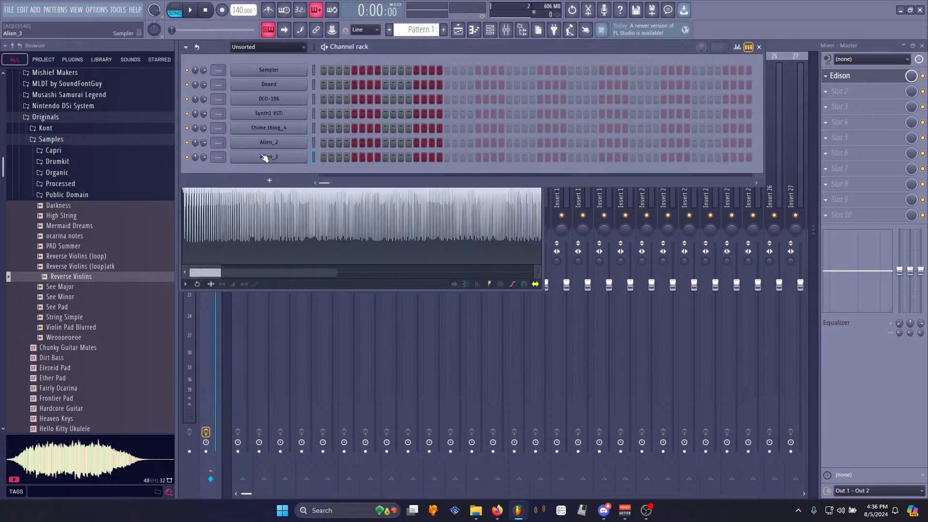
- Reopen Edison on the master track and delete its current sample
click(263, 157)
click(873, 78)
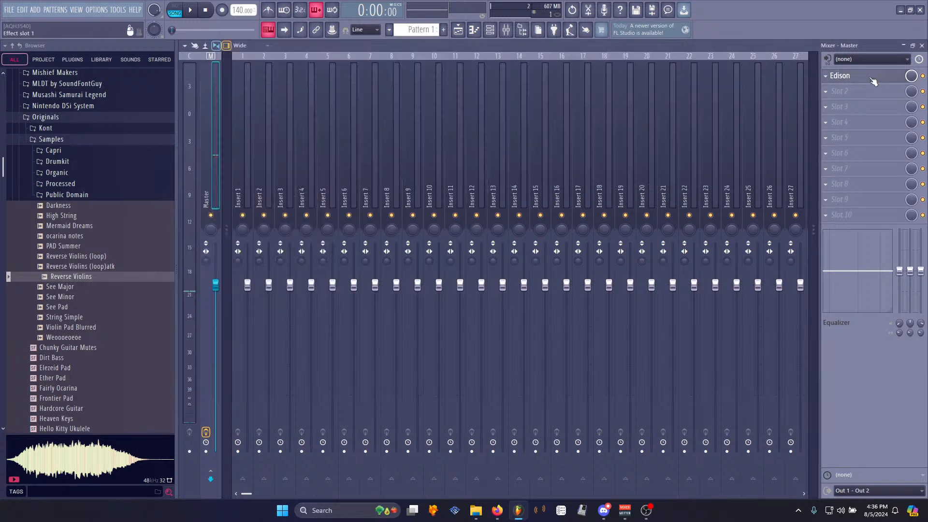
key(Delete)
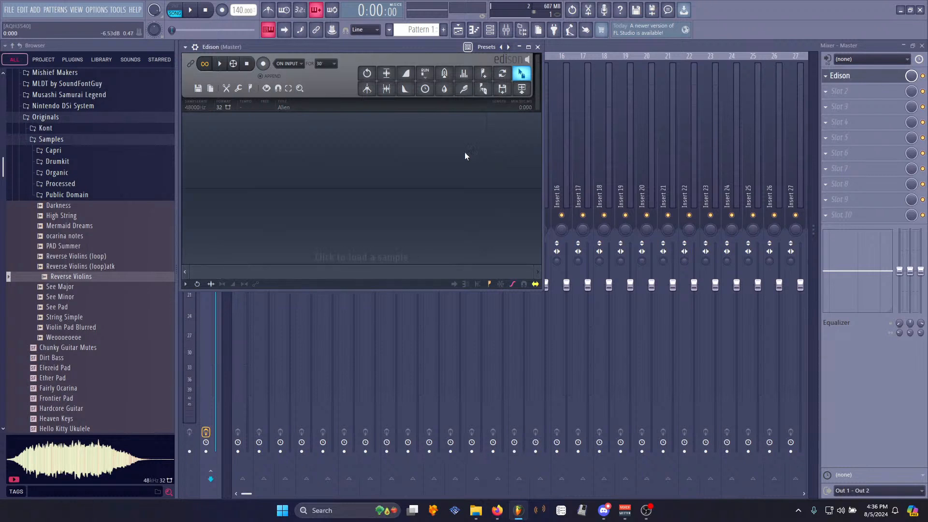
- Record a brief test take in Edison and delete it
click(264, 65)
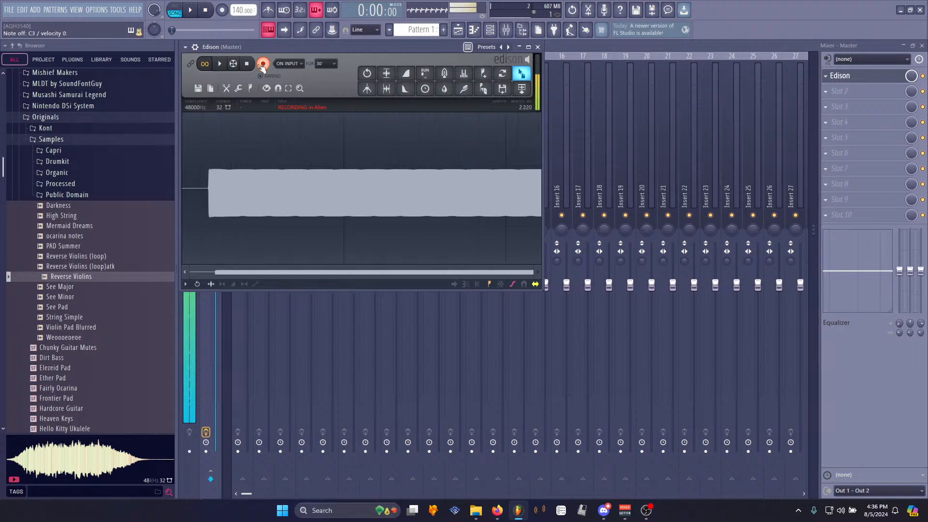
click(264, 65)
key(Delete)
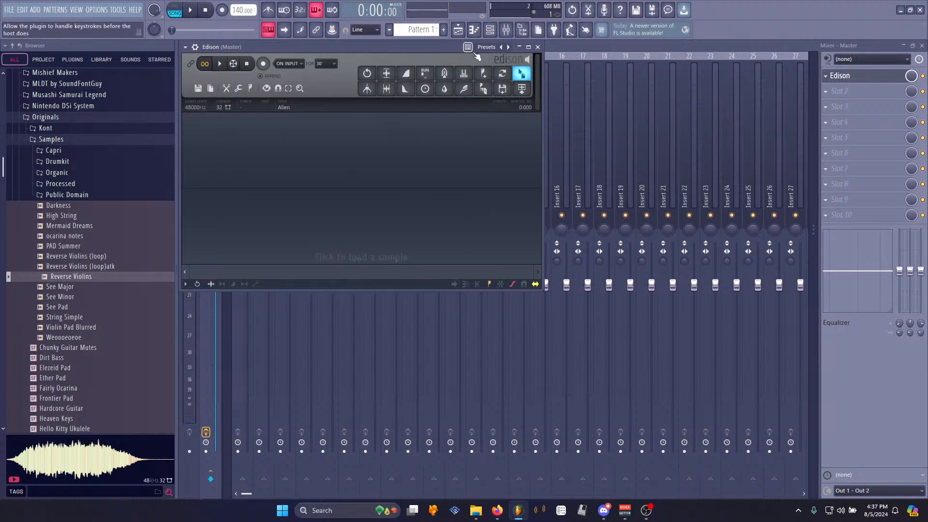
- Open the Alien_3 channel's Sampler settings and preview its note
key(F6)
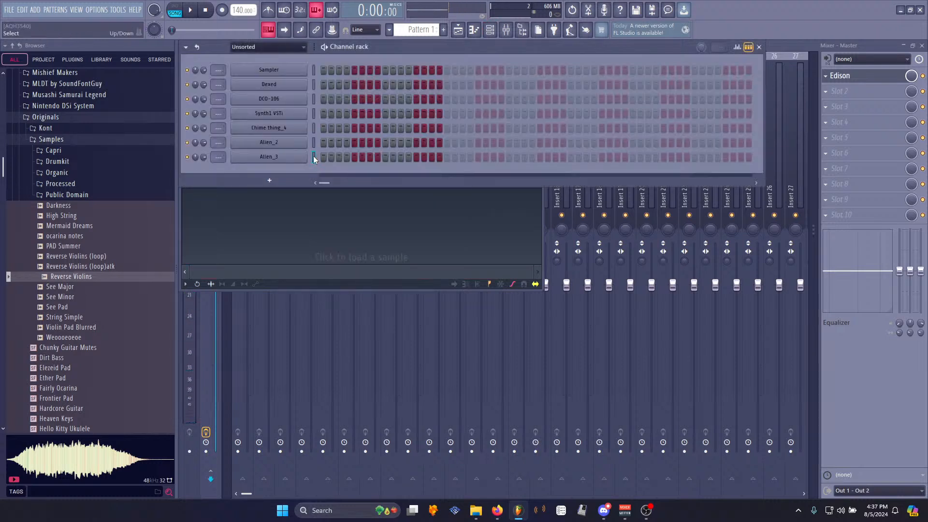
key(z)
click(288, 156)
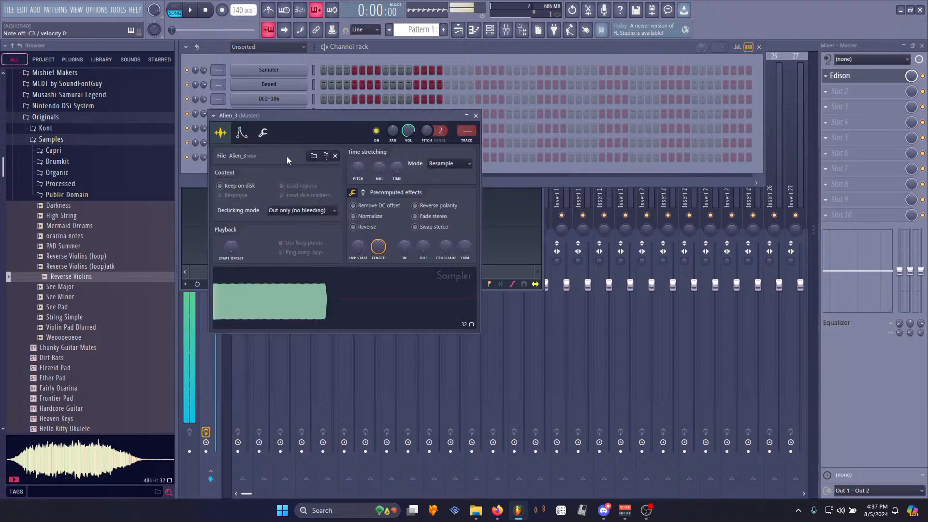
click(868, 59)
key(Escape)
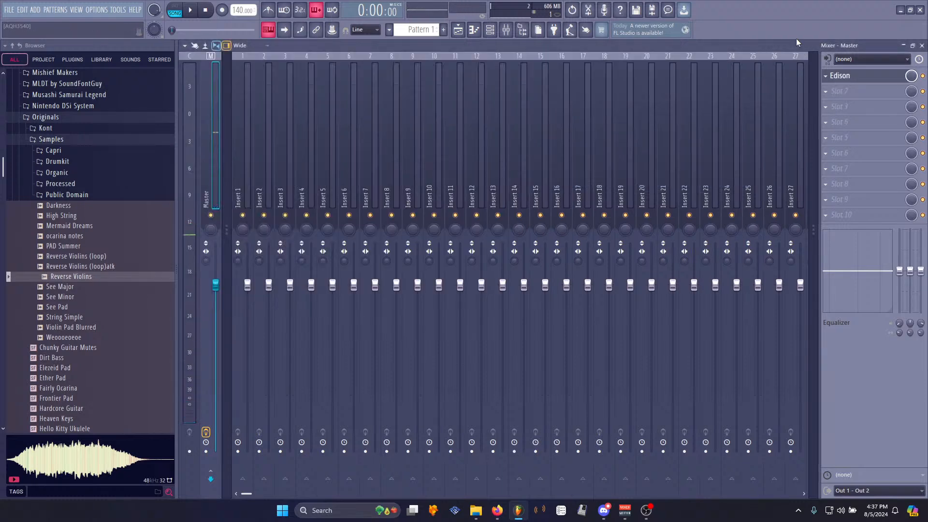
- Bring Edison back and record the Alien_3 channel playing a note
click(840, 75)
key(z)
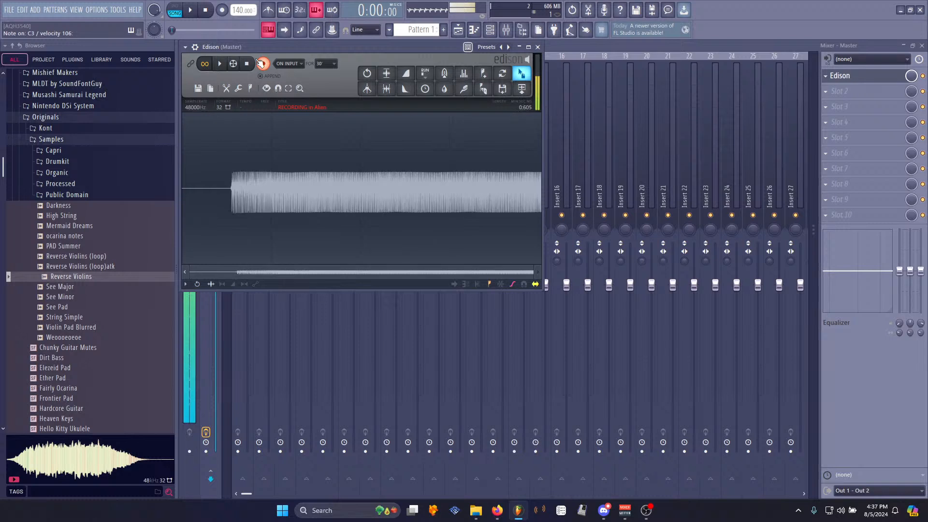
click(262, 64)
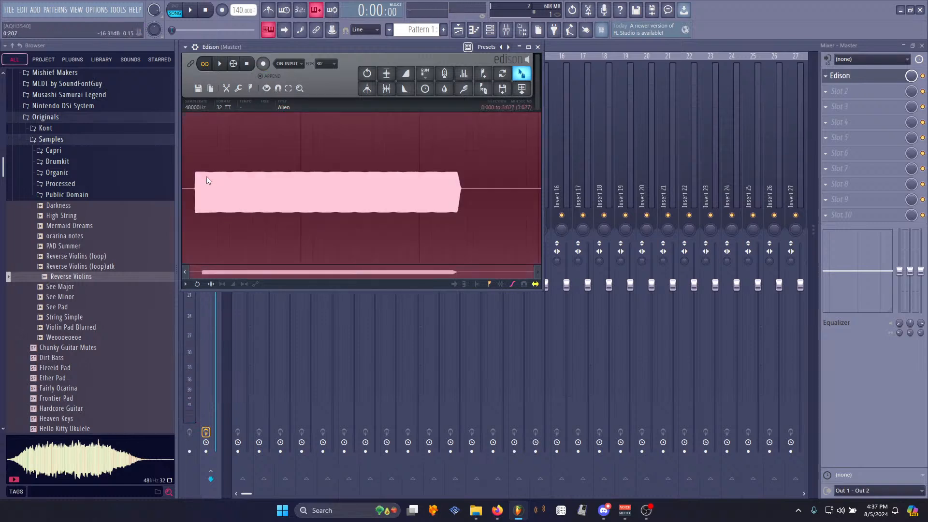
- Delete the silence before the note's start in the new recording
scroll(195, 198, up, 6)
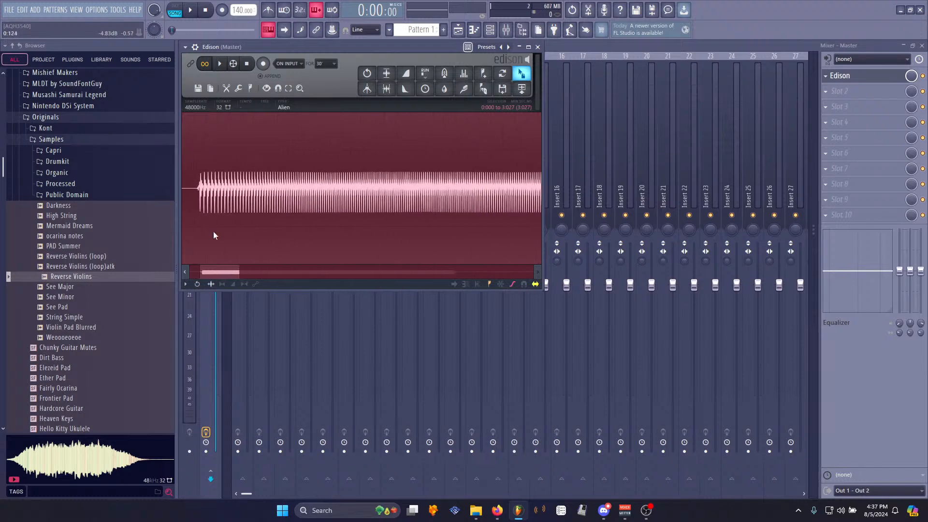
scroll(506, 173, up, 4)
drag(522, 189, 410, 192)
key(Delete)
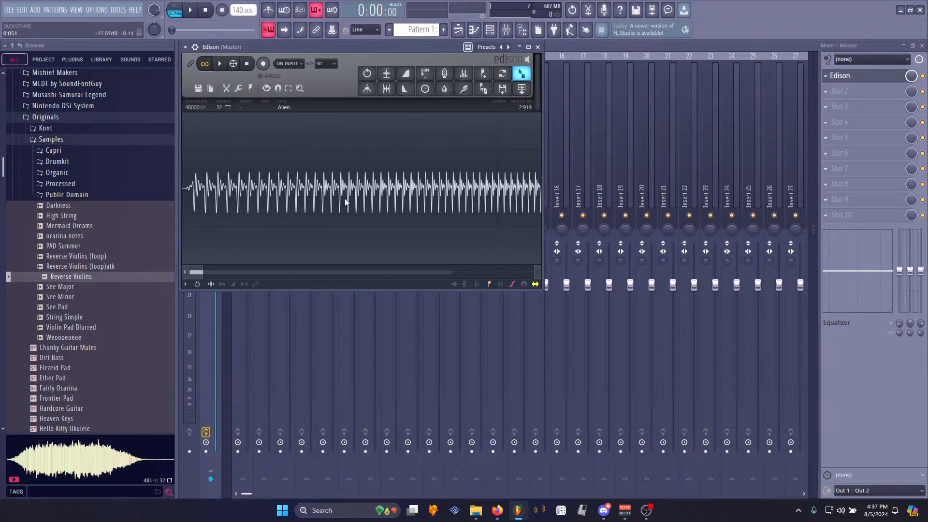
- Select a short region near the sample's start and set it as the loop, about 0.207 to 0.372
scroll(344, 199, down, 6)
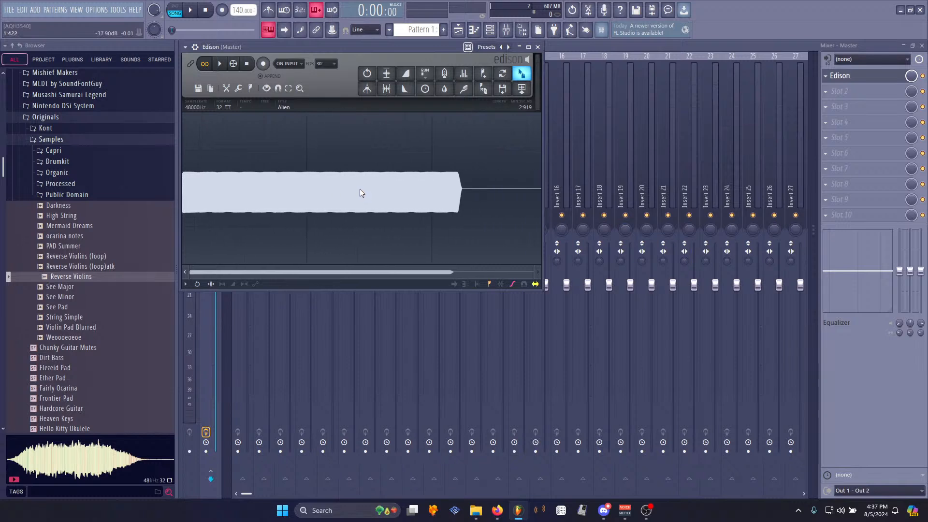
drag(208, 212, 227, 216)
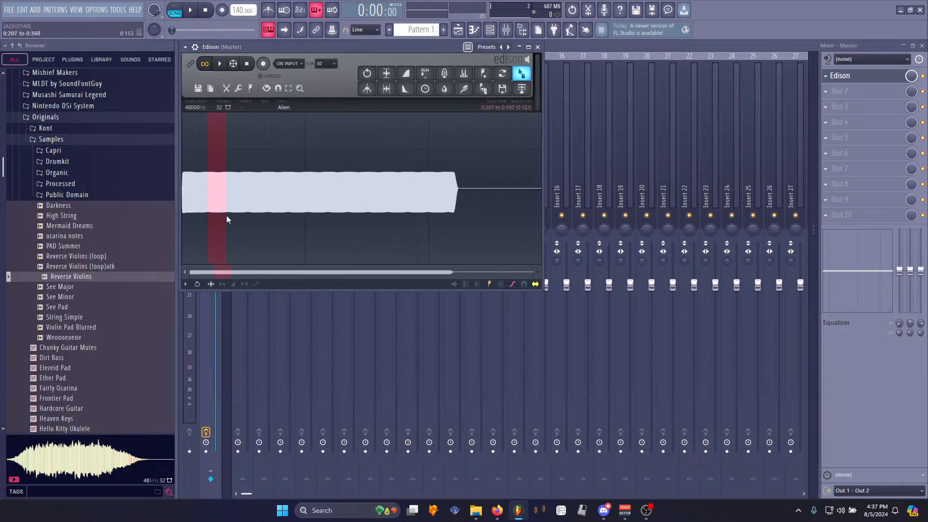
right_click(228, 215)
mouse_move(243, 245)
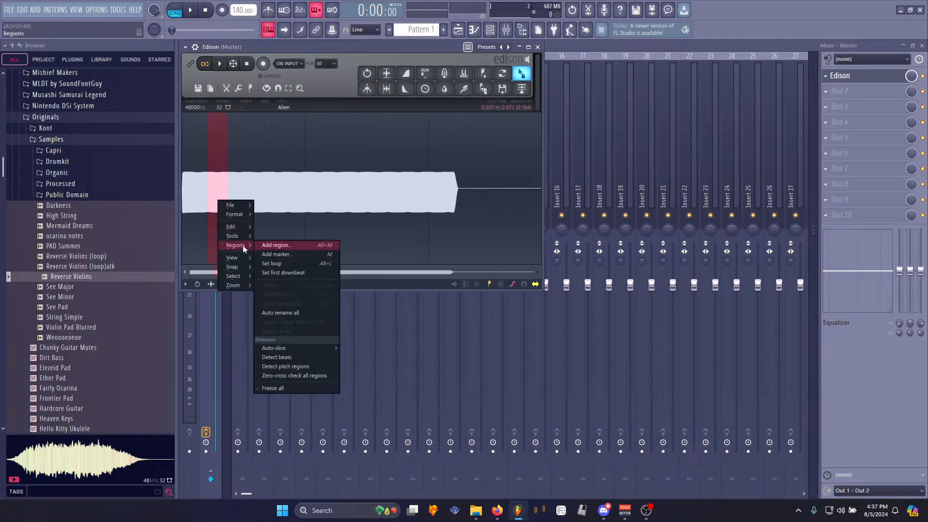
click(278, 261)
- Preview the looped sample and zoom in to examine the loop start point
scroll(222, 228, up, 3)
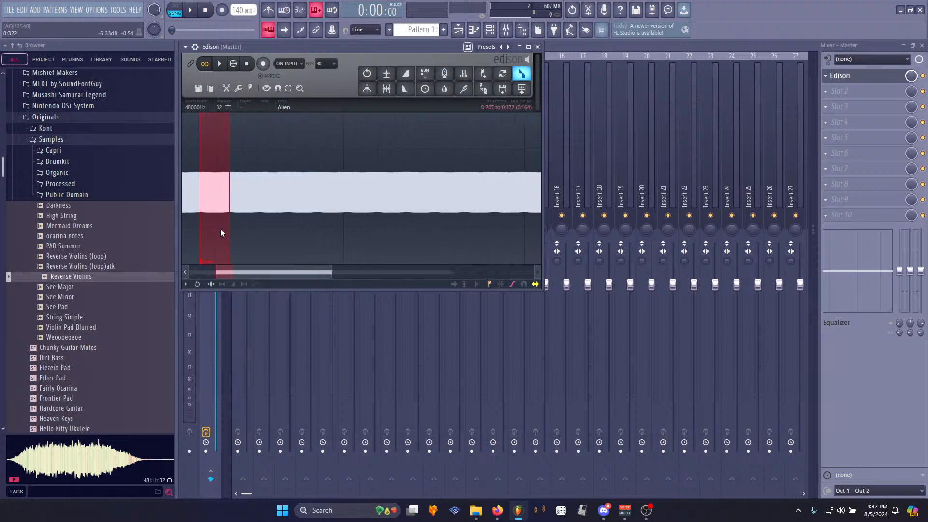
key(space)
scroll(244, 231, up, 2)
scroll(244, 231, up, 8)
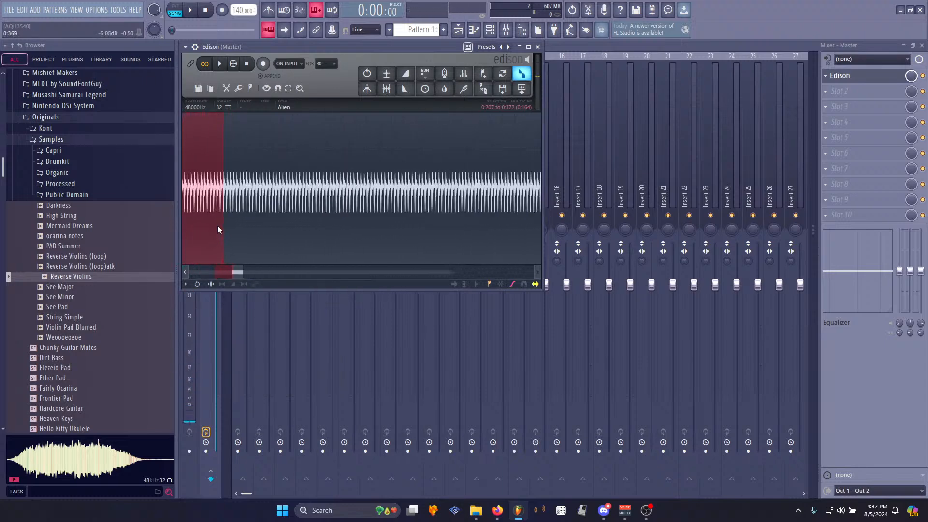
click(314, 206)
scroll(379, 213, up, 5)
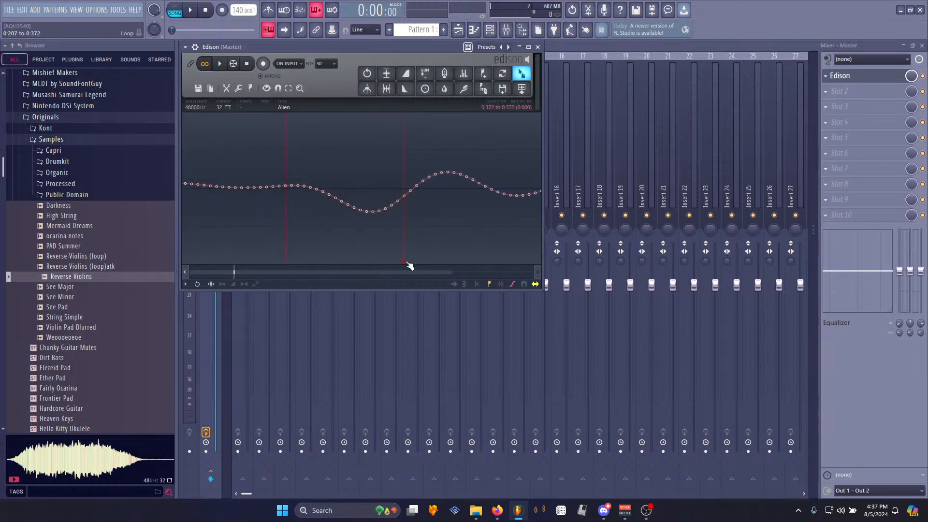
scroll(260, 219, down, 6)
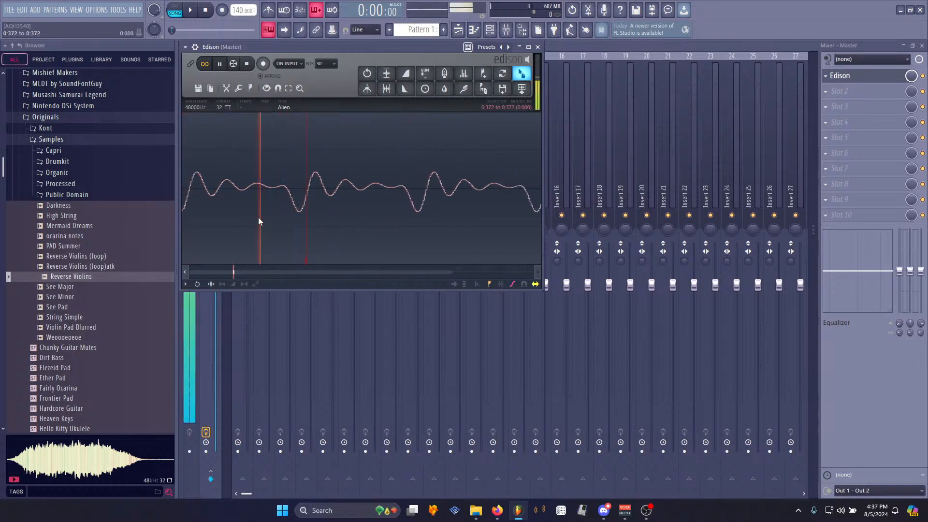
scroll(252, 223, down, 8)
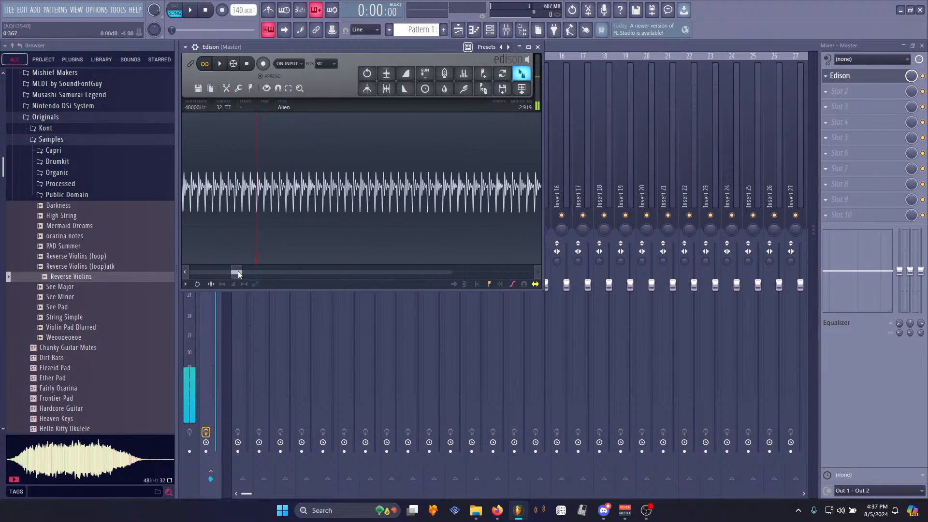
mouse_move(220, 276)
mouse_down()
mouse_move(202, 274)
mouse_move(218, 270)
mouse_up()
scroll(262, 204, up, 6)
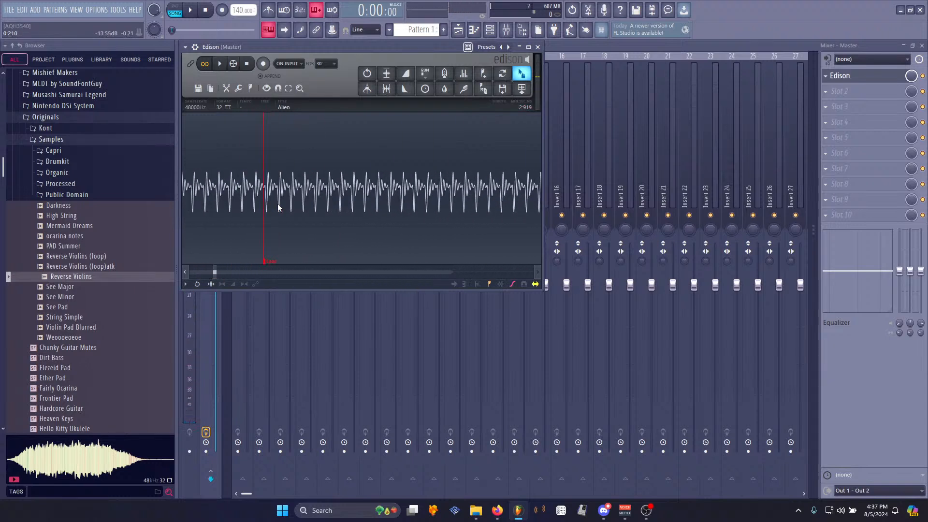
scroll(224, 209, up, 6)
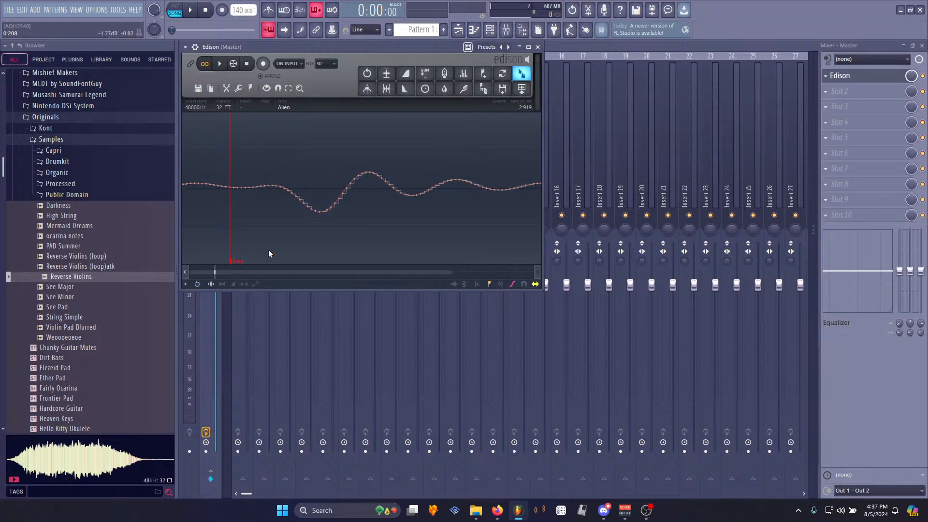
- Drag the loop start marker onto a matching point of the waveform cycle
drag(239, 263, 358, 262)
scroll(358, 253, down, 8)
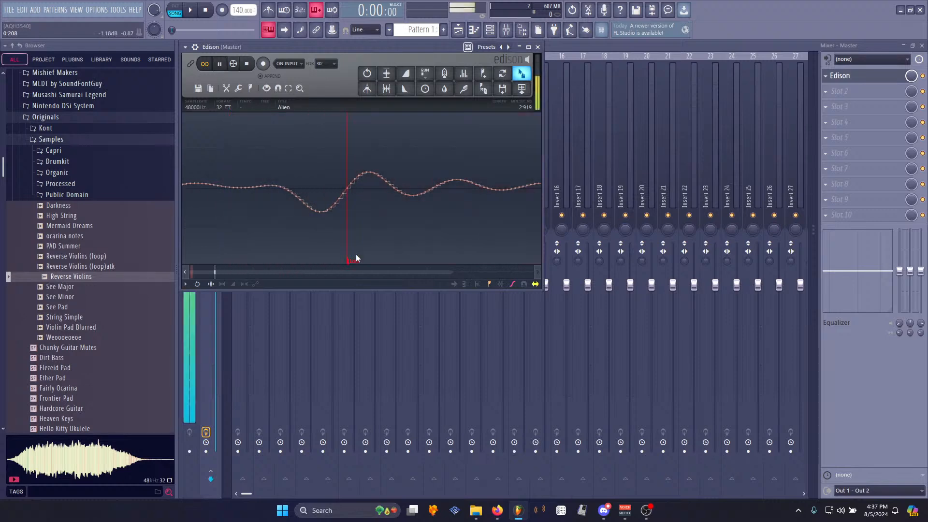
scroll(407, 220, up, 6)
scroll(392, 235, up, 4)
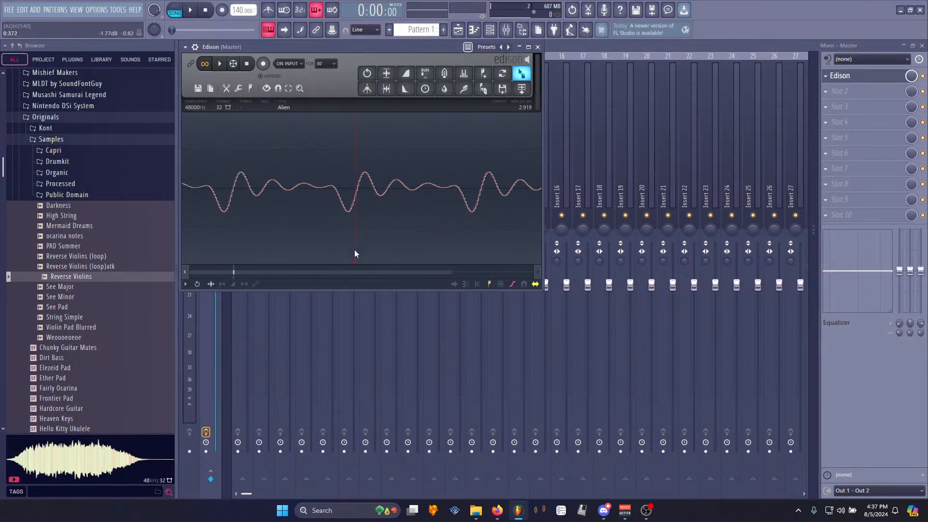
mouse_move(354, 260)
mouse_down()
mouse_move(483, 259)
mouse_move(449, 267)
mouse_up()
scroll(488, 256, up, 1)
scroll(489, 256, up, 3)
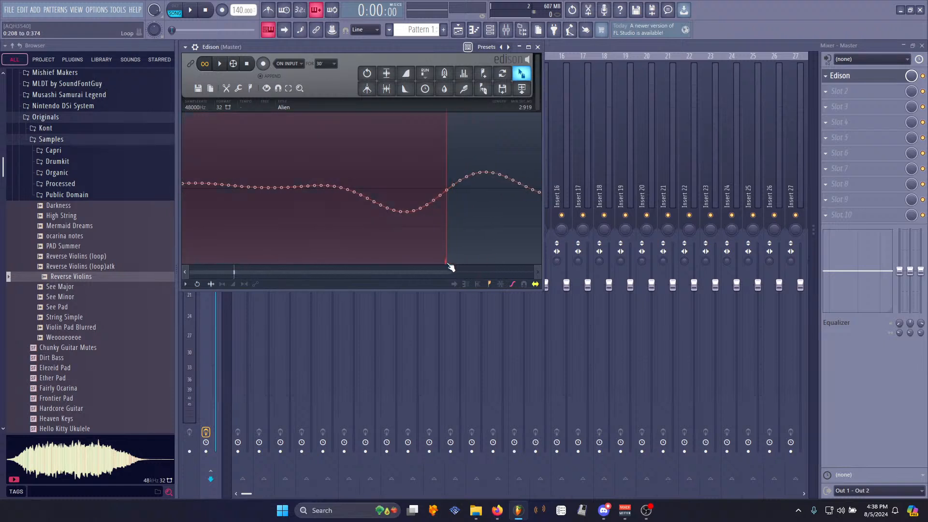
scroll(480, 249, down, 5)
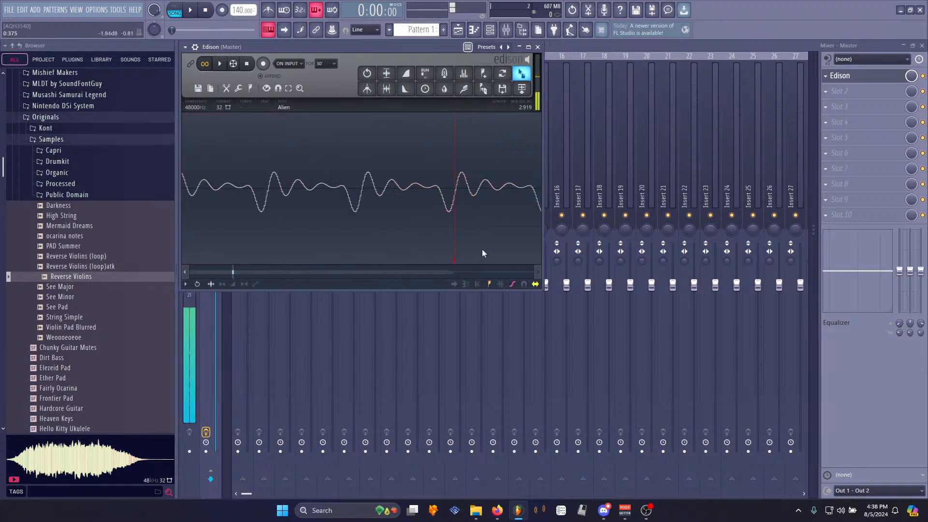
scroll(437, 207, up, 5)
scroll(380, 219, up, 5)
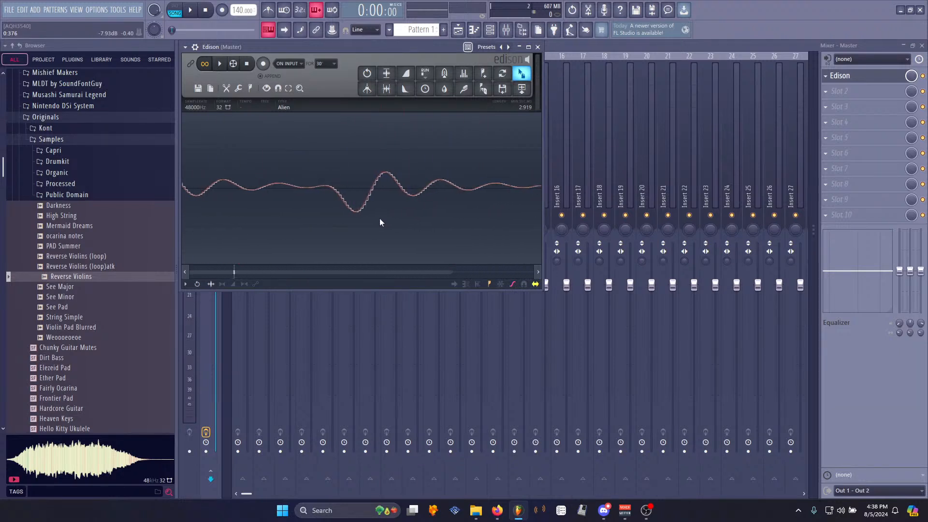
scroll(372, 218, down, 2)
- Move the loop end marker to line up with the waveform cycle
mouse_move(239, 260)
mouse_down()
mouse_move(274, 261)
mouse_move(371, 228)
mouse_up()
scroll(368, 228, up, 5)
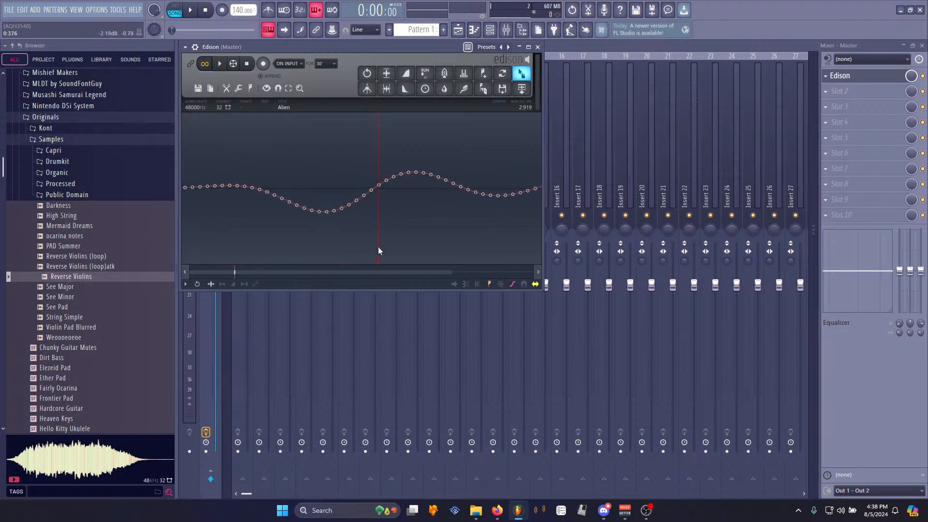
scroll(382, 262, down, 3)
scroll(406, 249, down, 3)
scroll(346, 227, up, 5)
scroll(285, 241, down, 2)
click(359, 245)
- Fine-tune the loop end marker position and preview the loop playback
scroll(369, 240, up, 3)
scroll(386, 238, down, 4)
scroll(416, 244, down, 1)
drag(388, 261, 467, 228)
key(space)
scroll(468, 227, up, 6)
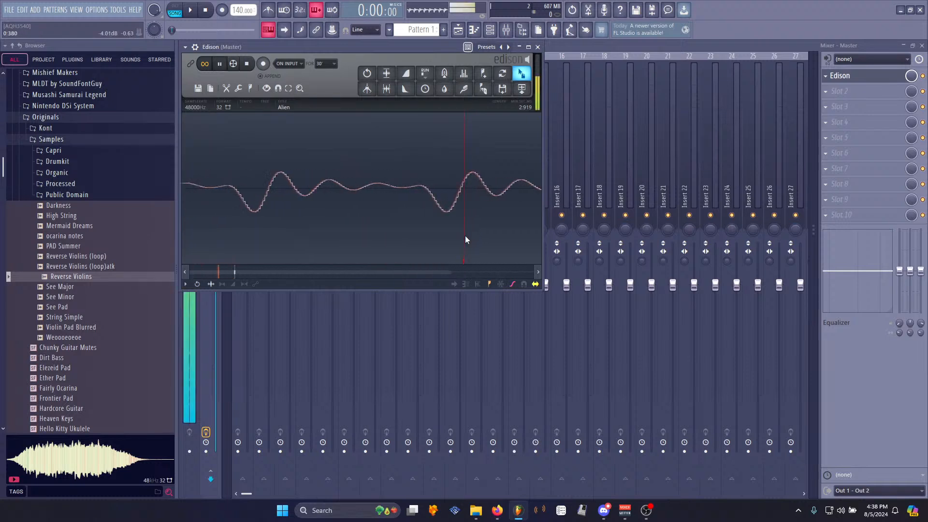
drag(467, 262, 447, 264)
key(space)
- Select all audio after the loop end and delete it
scroll(362, 219, down, 6)
scroll(319, 221, down, 5)
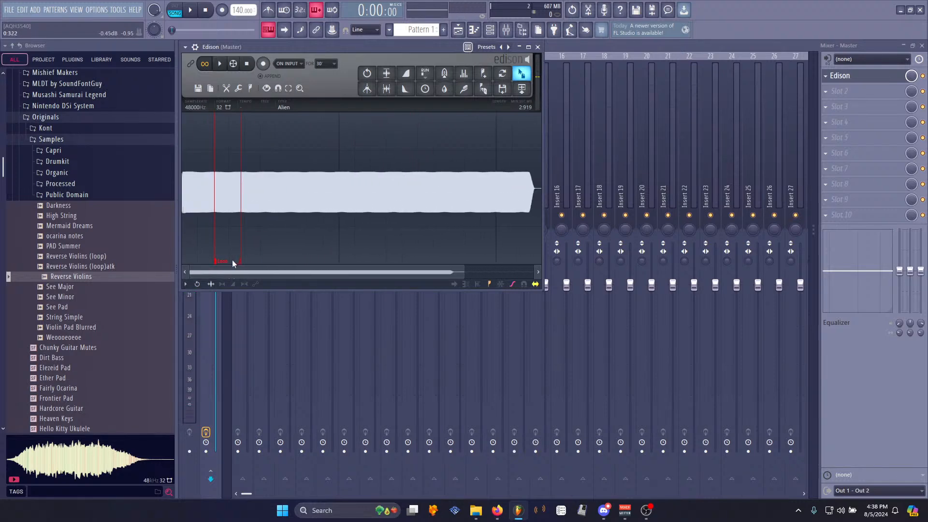
mouse_move(240, 226)
mouse_down()
mouse_move(594, 203)
mouse_move(633, 189)
mouse_up()
scroll(632, 189, down, 5)
scroll(464, 183, down, 2)
key(Delete)
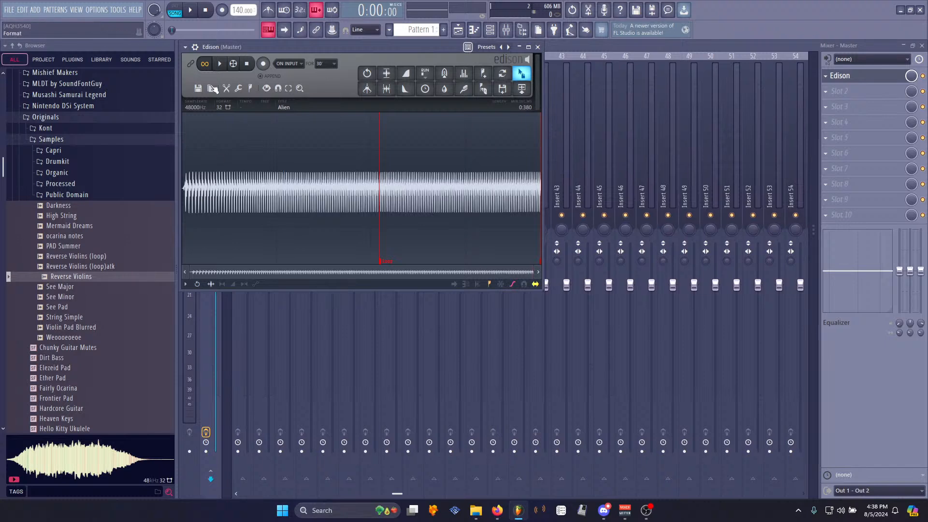
- Preview the trimmed sample and save it as SNES Alien.wav in the Processed samples folder
key(space)
key(space)
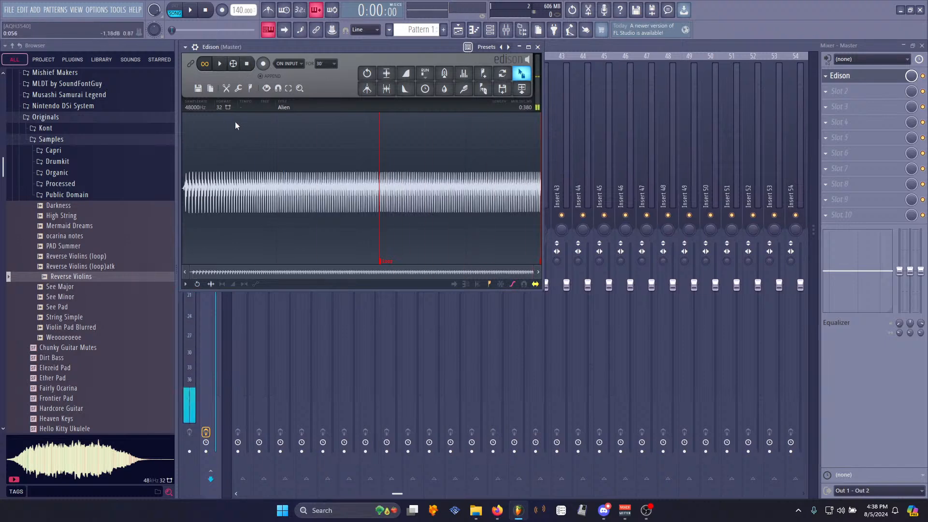
key(ctrl+n)
key(ctrl+s)
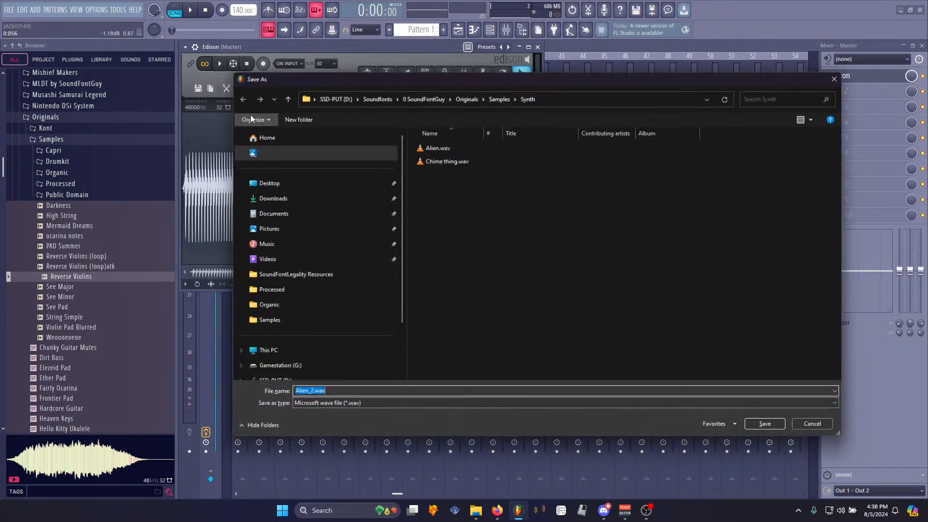
click(268, 290)
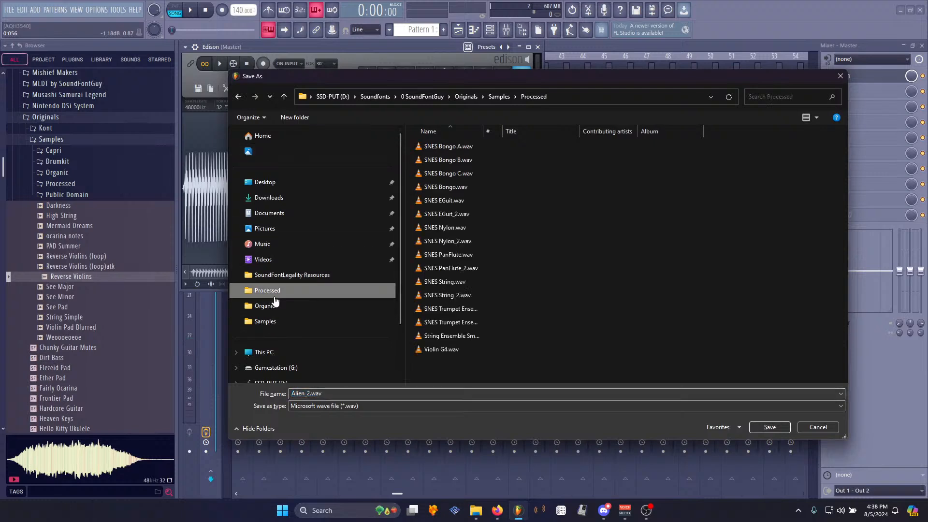
key(alt+n)
text(SNES Alien)
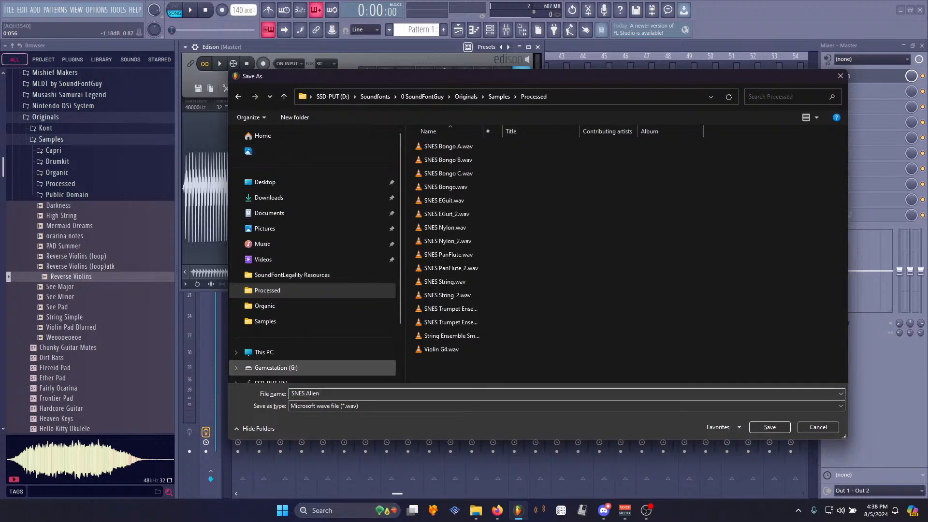
key(Return)
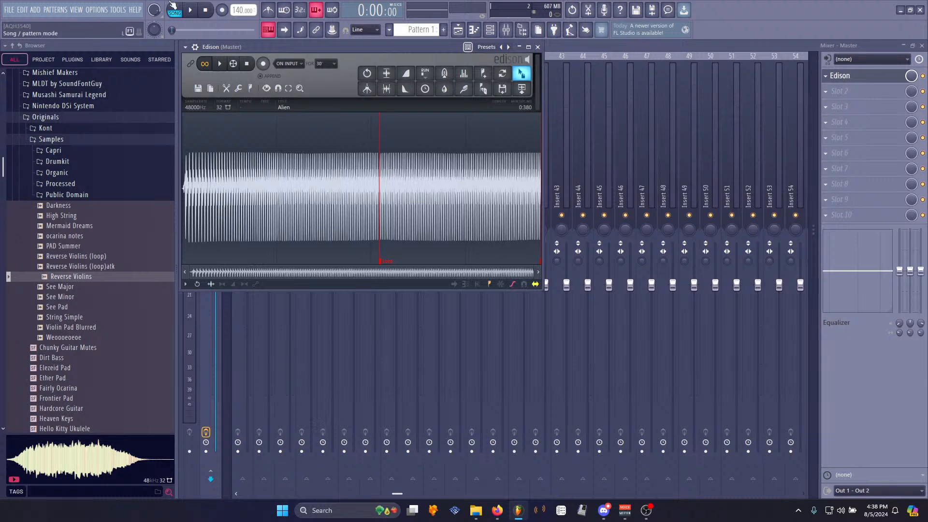
- Add a chipsynth SFC channel and load SNES Alien.wav from its Processed user folder
click(37, 10)
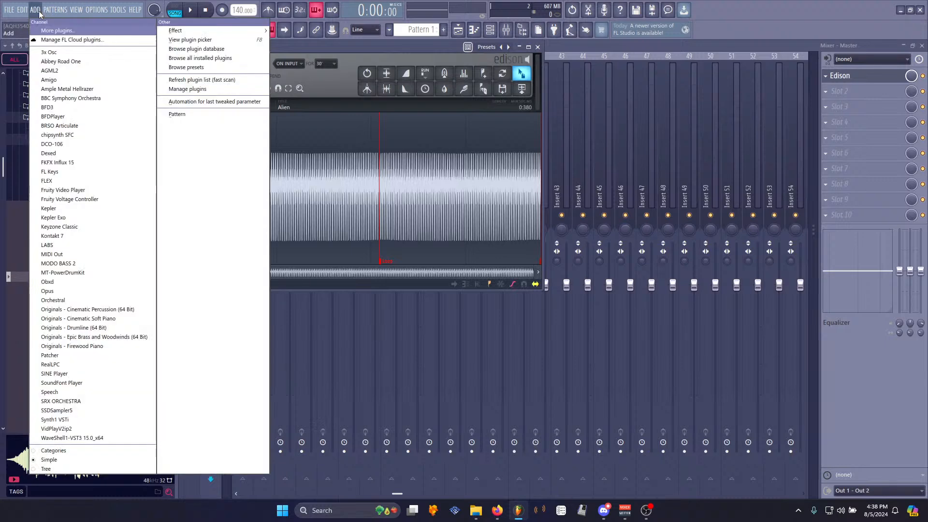
click(48, 135)
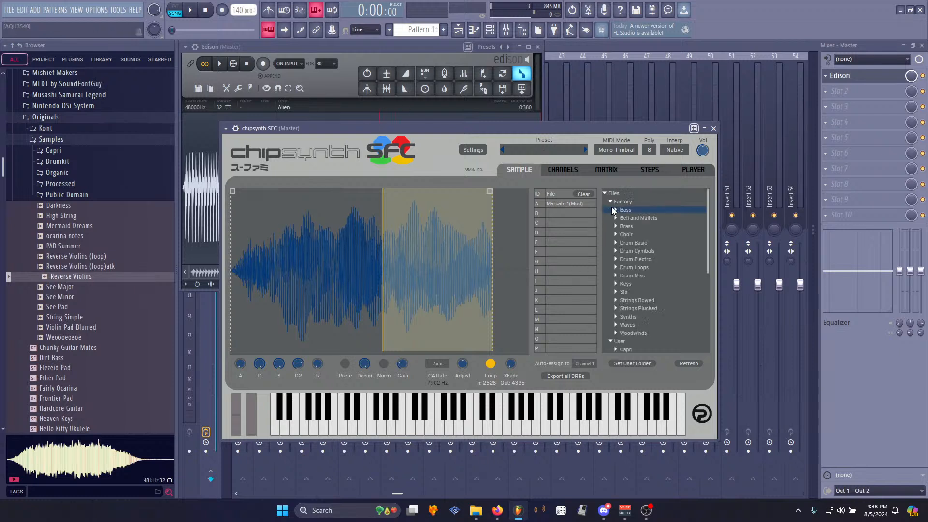
scroll(662, 251, down, 5)
scroll(656, 251, down, 2)
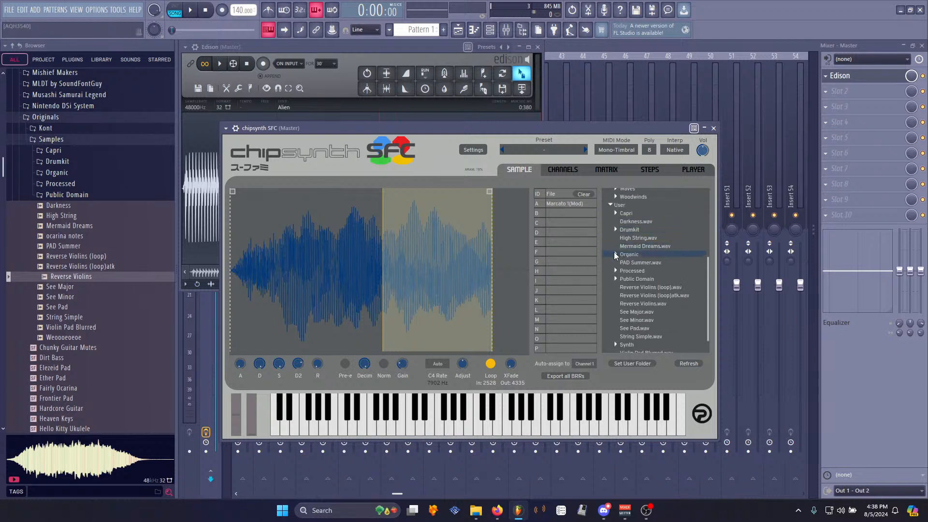
click(616, 271)
scroll(656, 275, down, 1)
scroll(672, 297, down, 2)
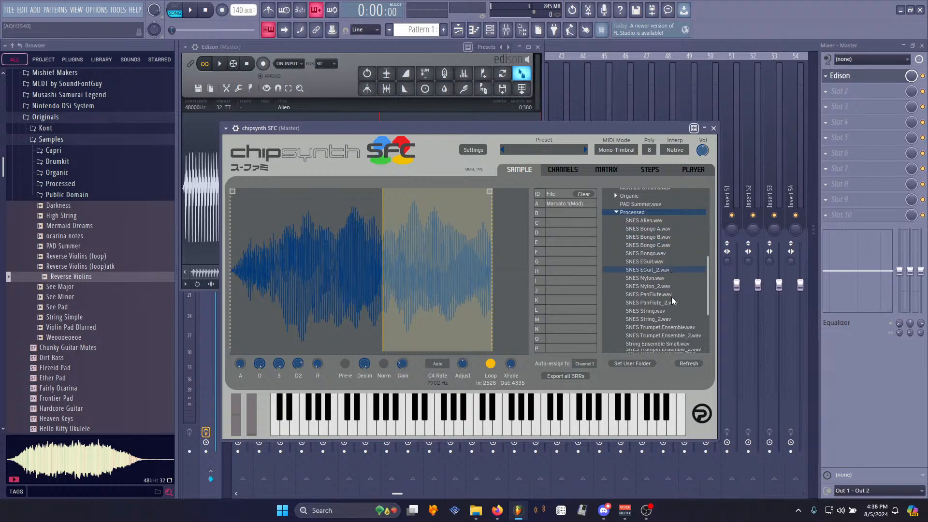
click(651, 221)
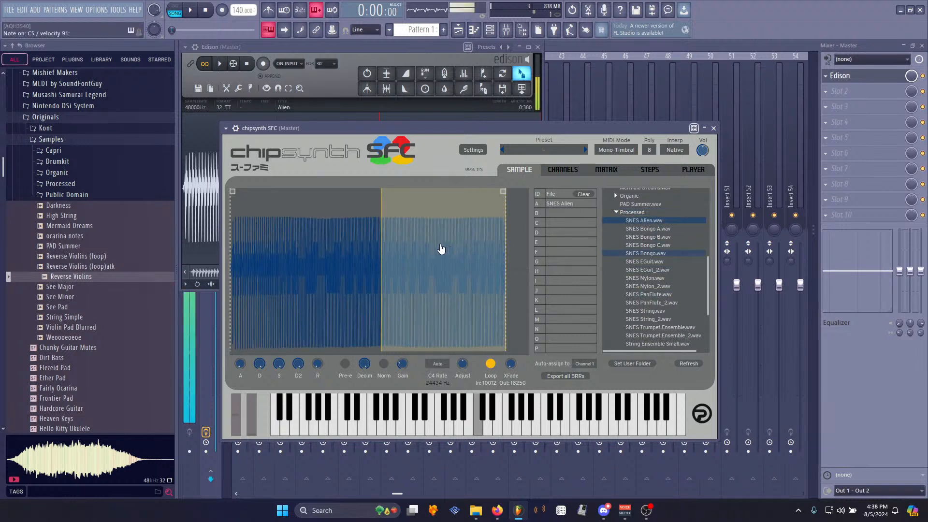
- Audition the loaded sample's loop in chipsynth SFC, then switch back to Edison and play the sample
drag(482, 200, 438, 258)
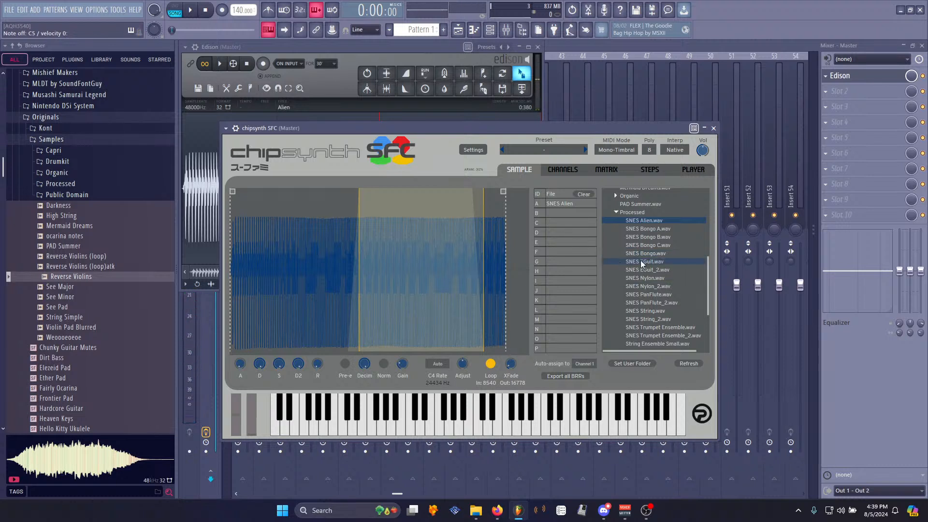
click(603, 220)
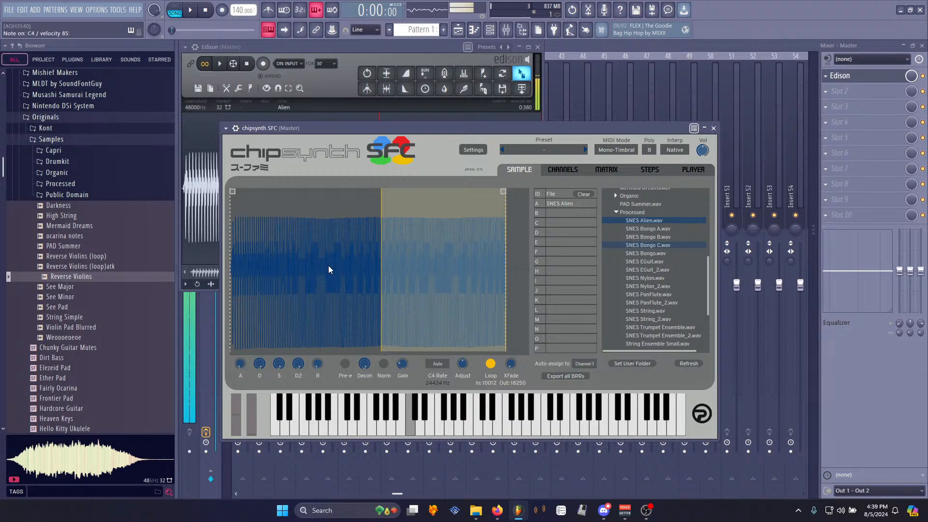
click(385, 55)
key(space)
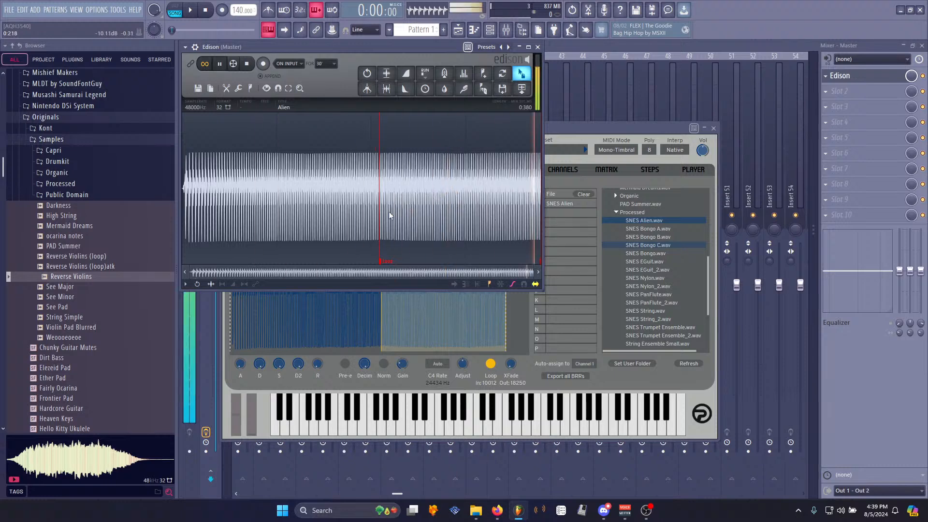
- Move the Edison loop start marker onto a matching point of the waveform cycle and preview the loop
key(space)
scroll(532, 231, up, 10)
scroll(530, 233, up, 8)
click(538, 274)
mouse_move(540, 262)
mouse_down()
mouse_move(389, 242)
mouse_move(282, 212)
mouse_up()
scroll(282, 211, up, 3)
scroll(271, 226, down, 8)
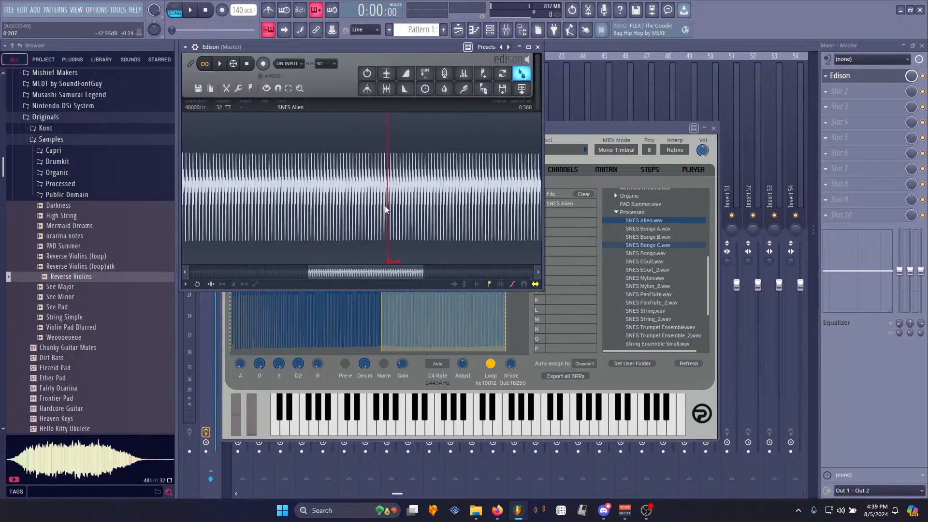
scroll(386, 210, up, 8)
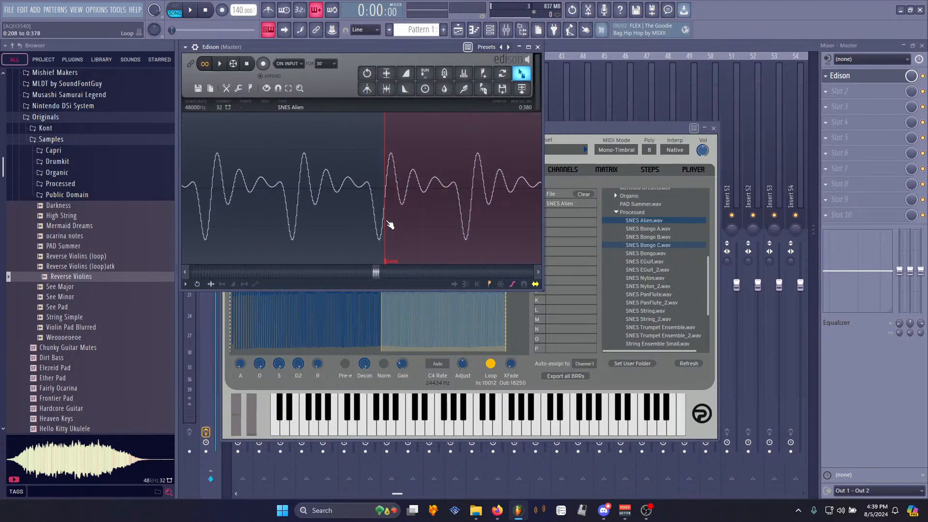
drag(387, 221, 388, 221)
scroll(389, 222, up, 6)
key(space)
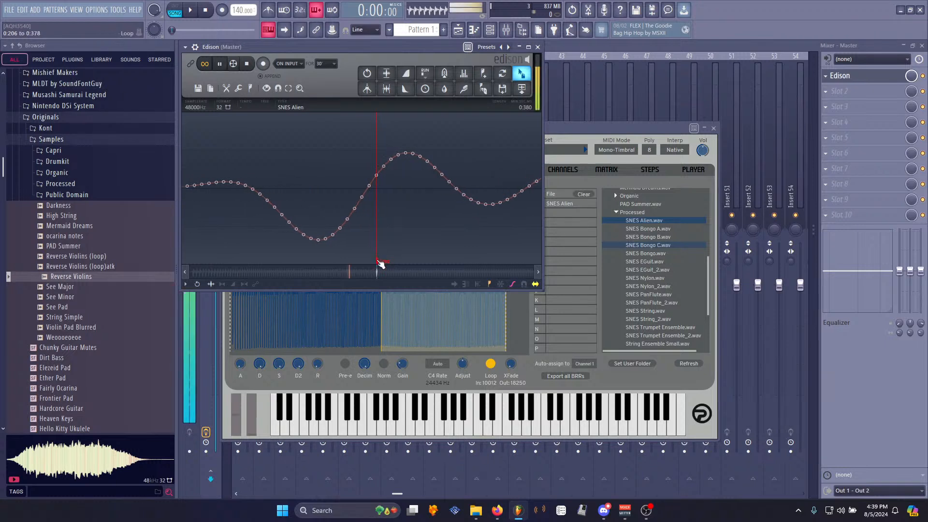
mouse_move(378, 261)
mouse_down()
mouse_move(107, 230)
mouse_move(404, 223)
mouse_up()
key(space)
scroll(373, 218, down, 8)
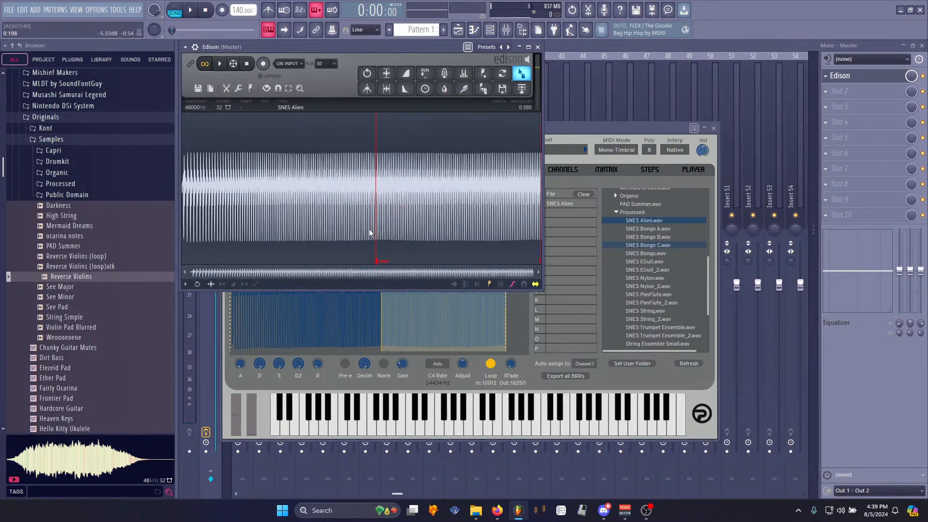
- Save the sample again over SNES Alien.wav, replacing the existing file
right_click(297, 190)
mouse_move(315, 196)
click(406, 213)
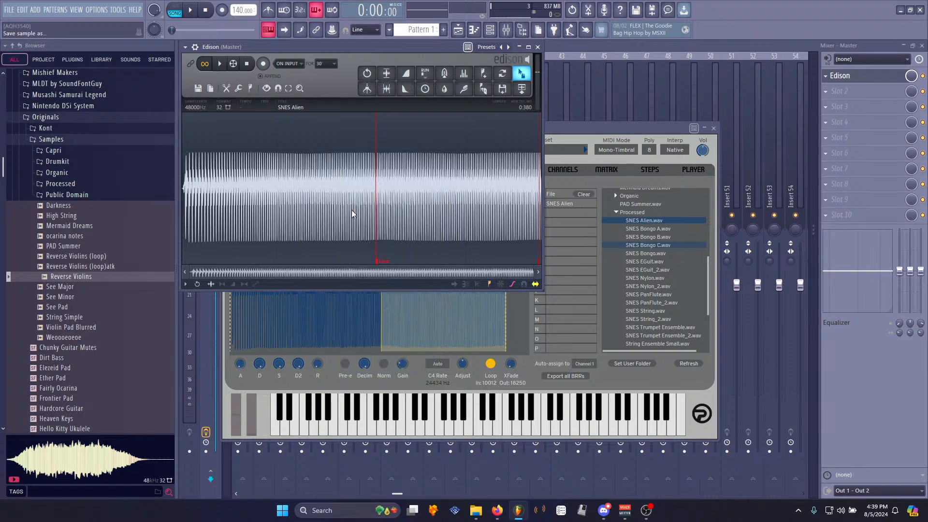
double_click(445, 146)
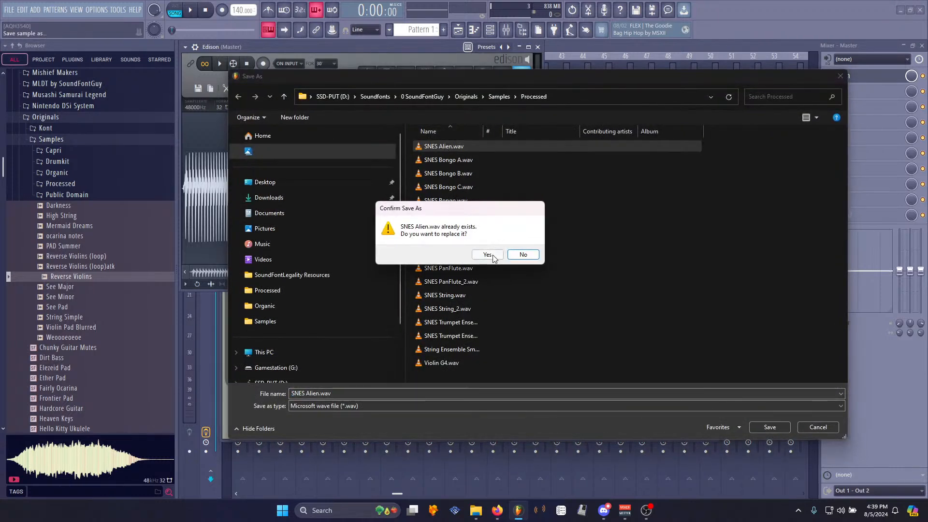
click(487, 253)
- Reopen chipsynth SFC and reload SNES Alien.wav from the Processed user folder
click(628, 133)
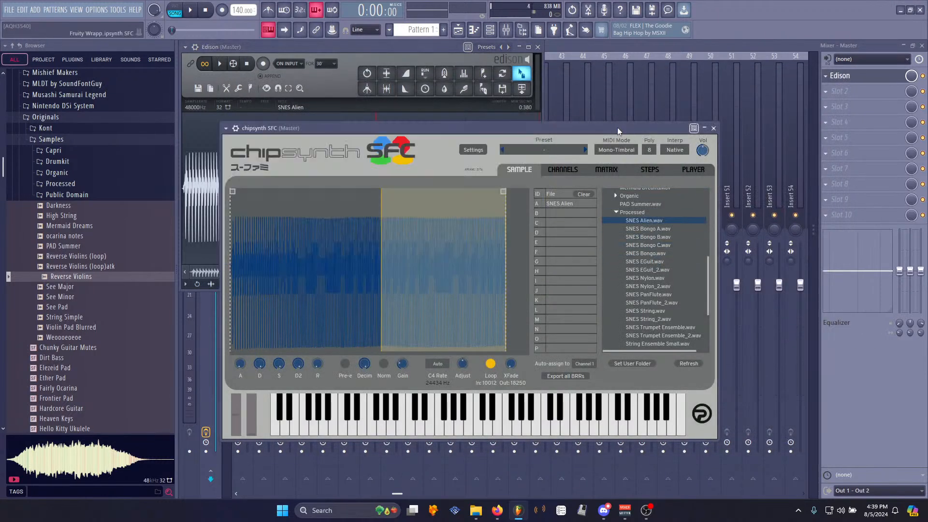
click(490, 30)
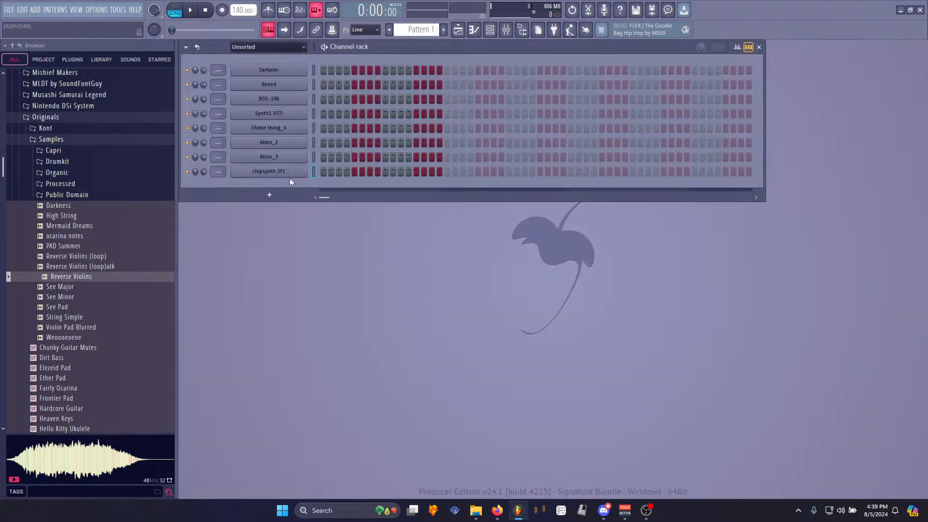
click(283, 173)
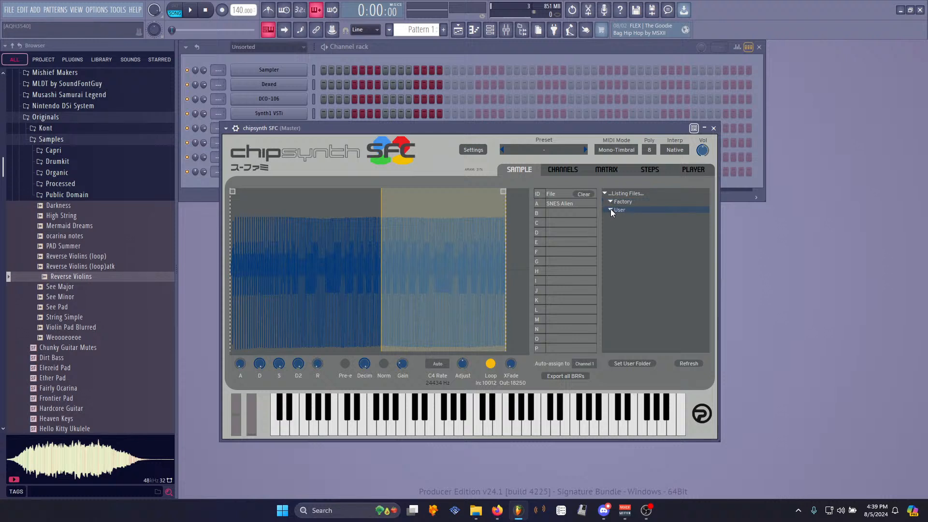
scroll(634, 300, down, 6)
scroll(616, 294, down, 2)
click(614, 296)
click(633, 305)
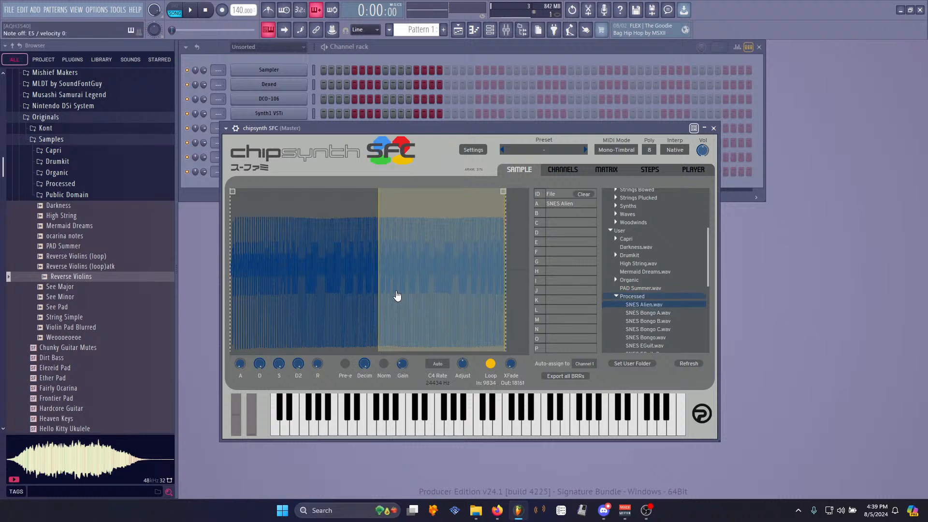
- Add an FL Keys channel and play test notes on the chipsynth SFC keyboard
click(35, 9)
click(79, 172)
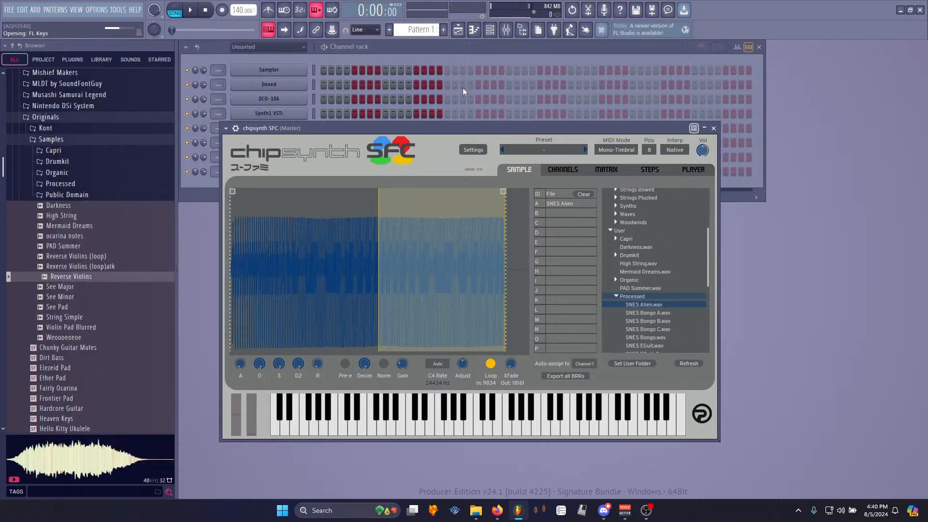
key(z)
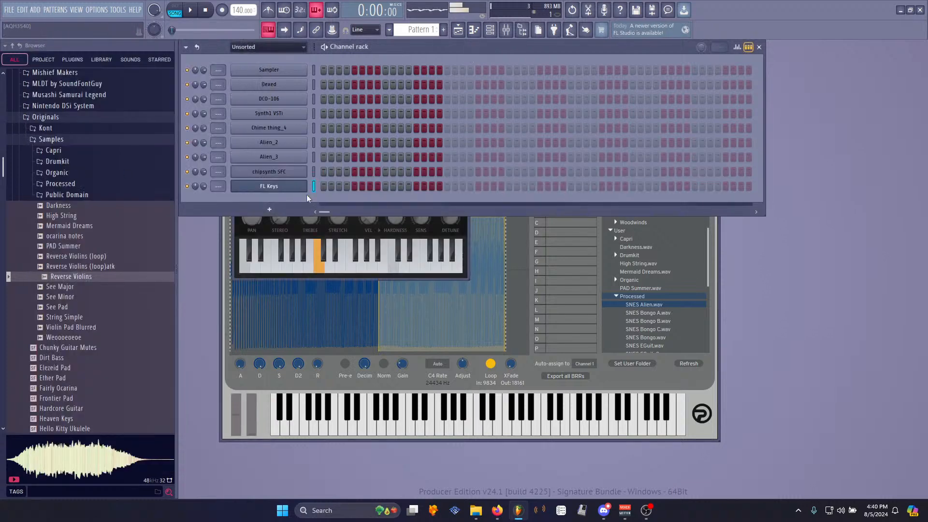
click(472, 387)
key(z)
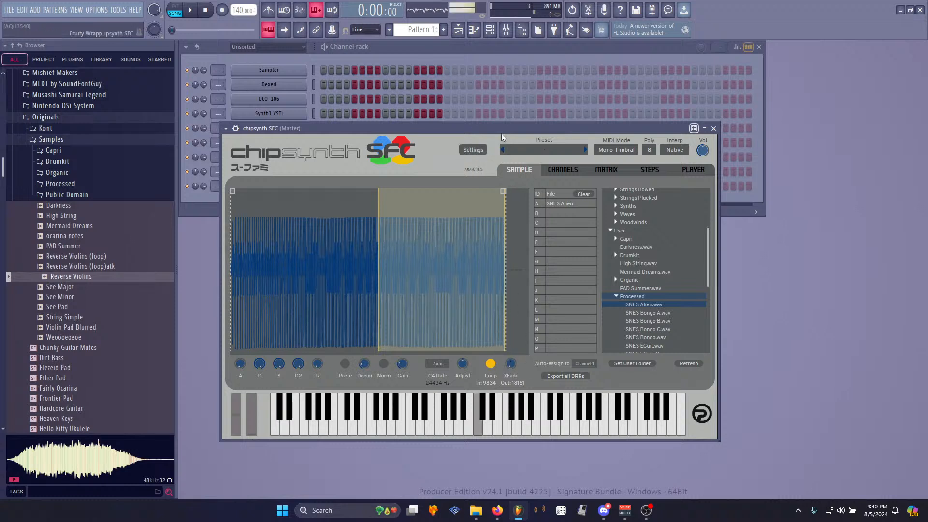
- Open Edison on the master mixer, clear its current sample and record a new take
click(506, 31)
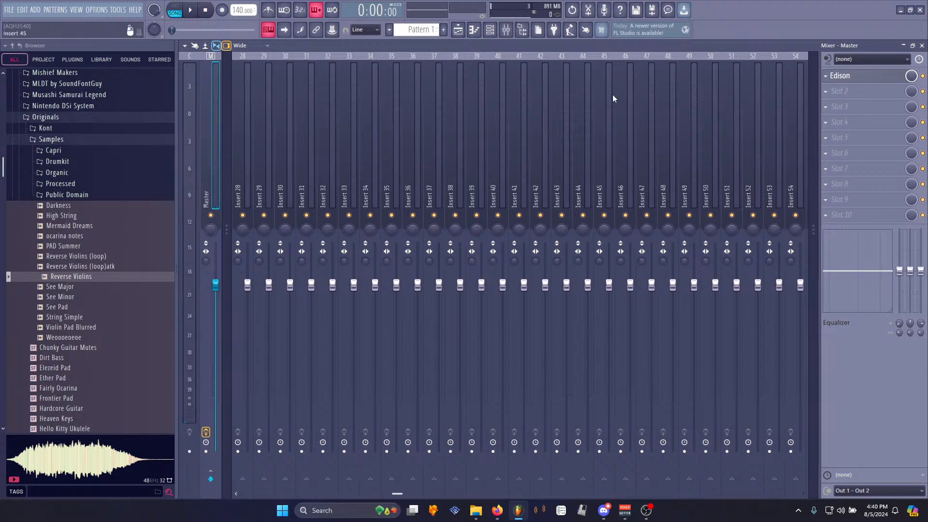
click(855, 81)
click(856, 79)
click(856, 79)
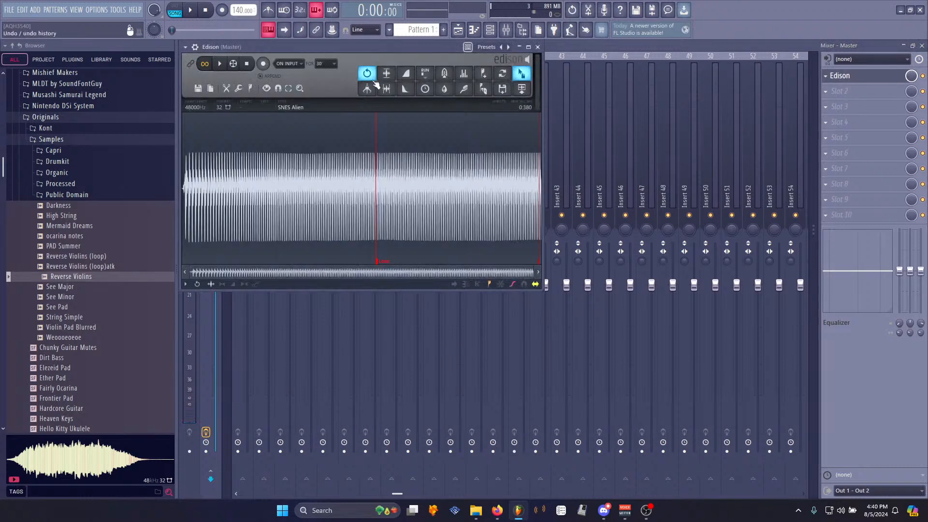
key(Delete)
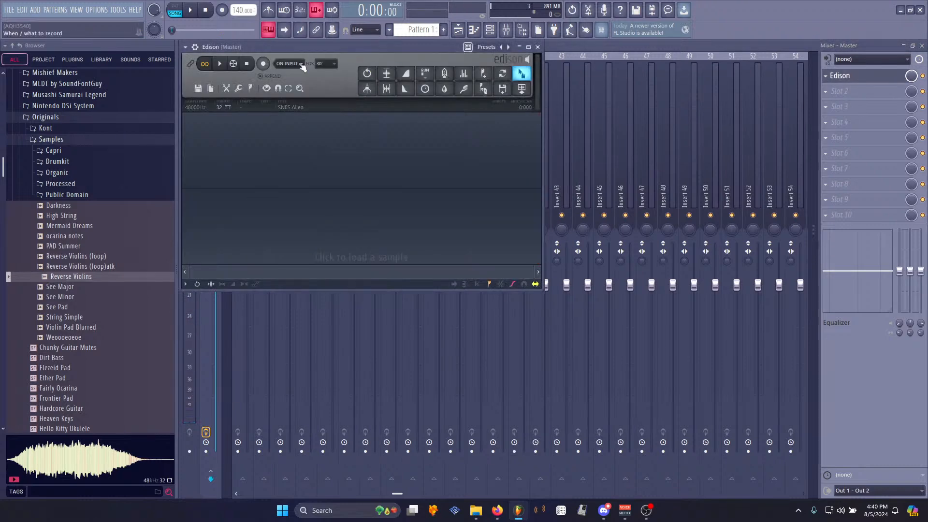
click(262, 66)
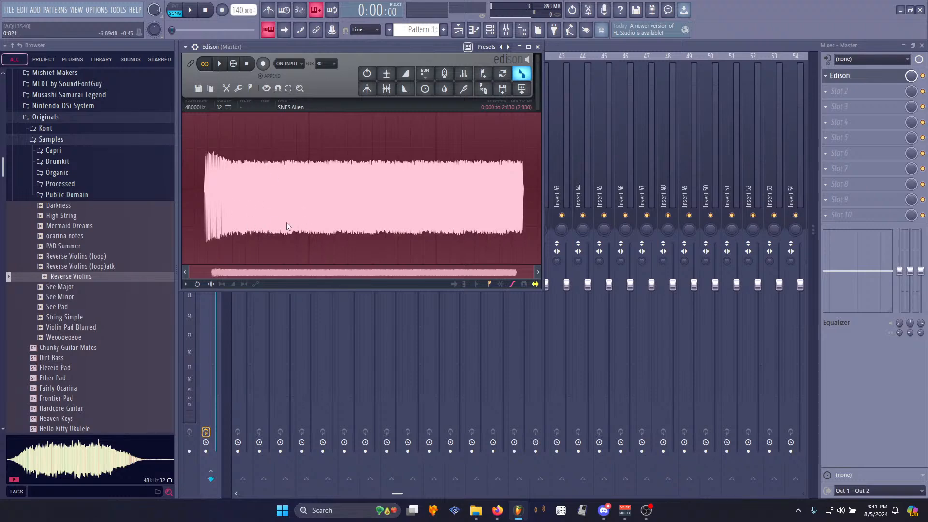
- Select a portion of the new recording starting about 0.81 s in
scroll(285, 177, up, 5)
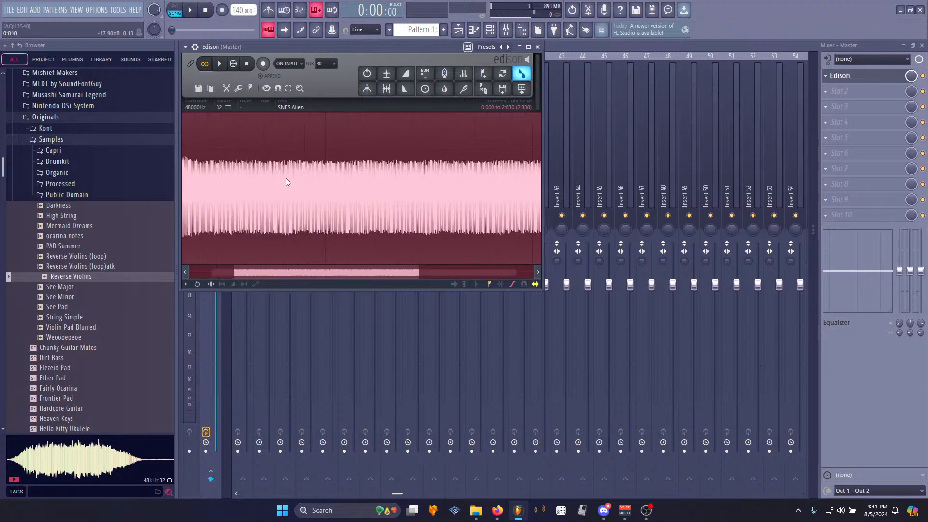
shift+click(288, 166)
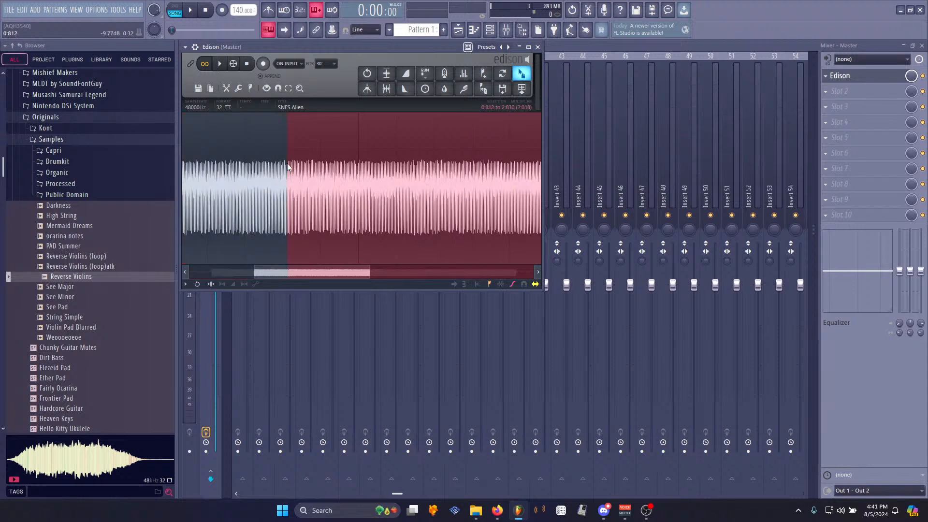
drag(288, 168, 300, 172)
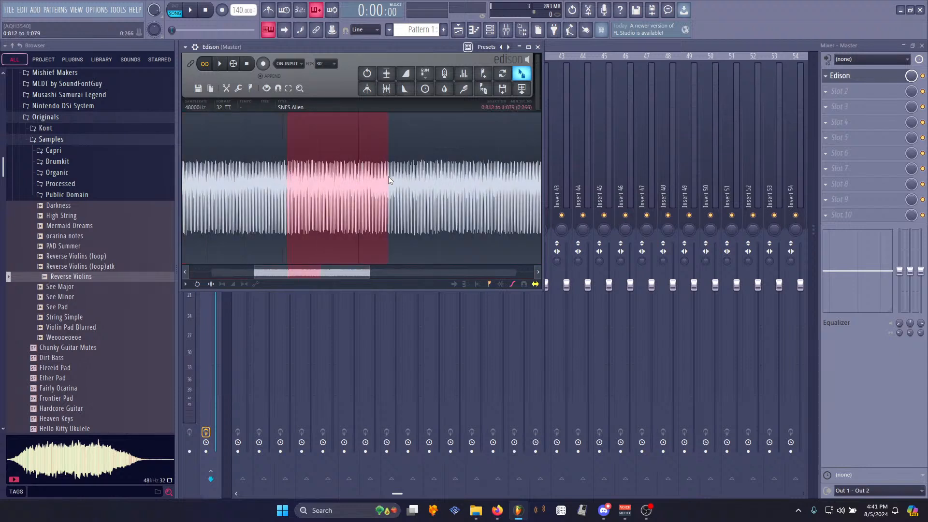
scroll(285, 174, up, 8)
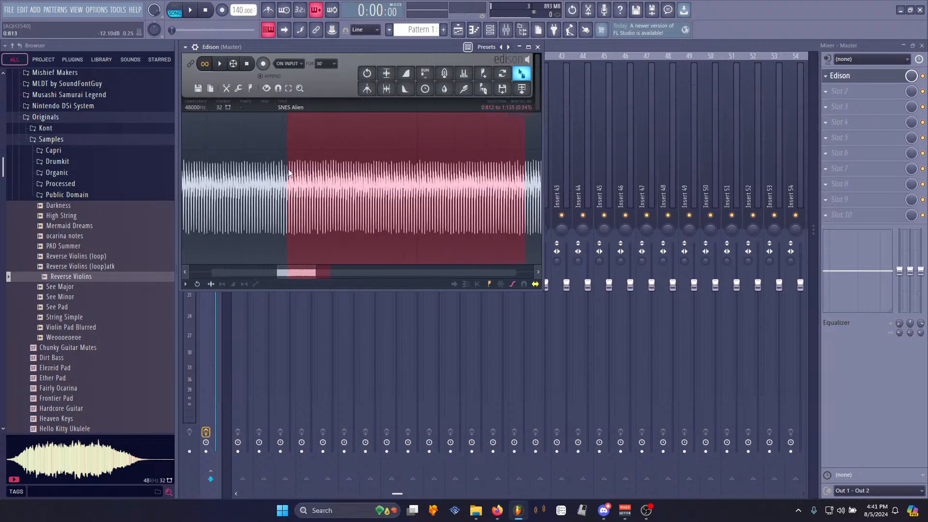
scroll(290, 193, up, 1)
shift+click(327, 192)
scroll(326, 195, up, 6)
- Mark the selected portion as the sample's loop region
right_click(311, 194)
mouse_move(331, 241)
click(356, 257)
click(281, 209)
scroll(280, 213, down, 10)
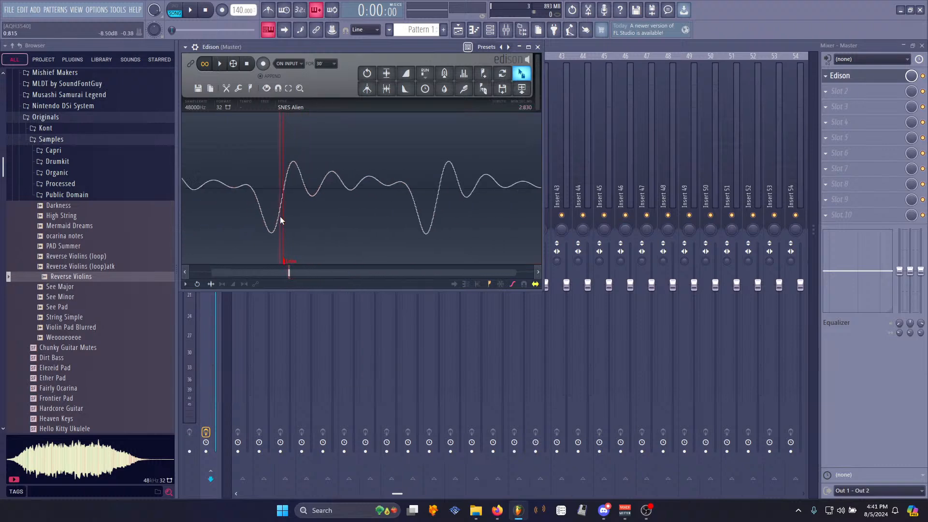
scroll(357, 195, up, 8)
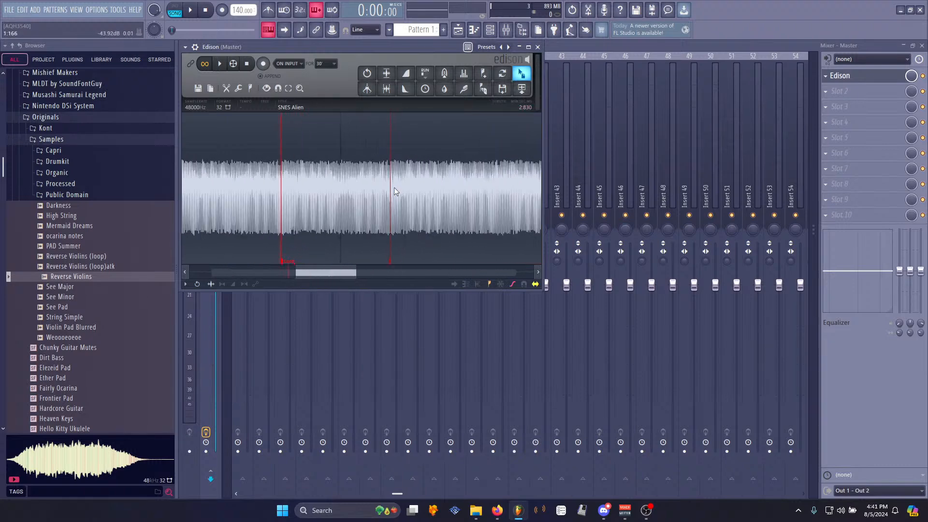
- Adjust the loop end marker of the SNES Alien sample and preview the loop playback
scroll(389, 206, up, 10)
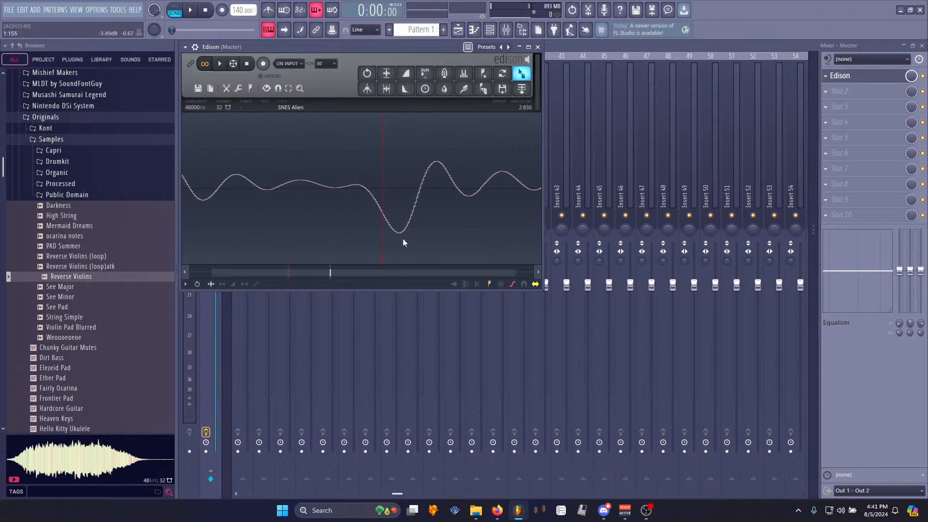
drag(347, 262, 486, 239)
key(space)
scroll(367, 217, down, 10)
scroll(316, 213, down, 5)
key(space)
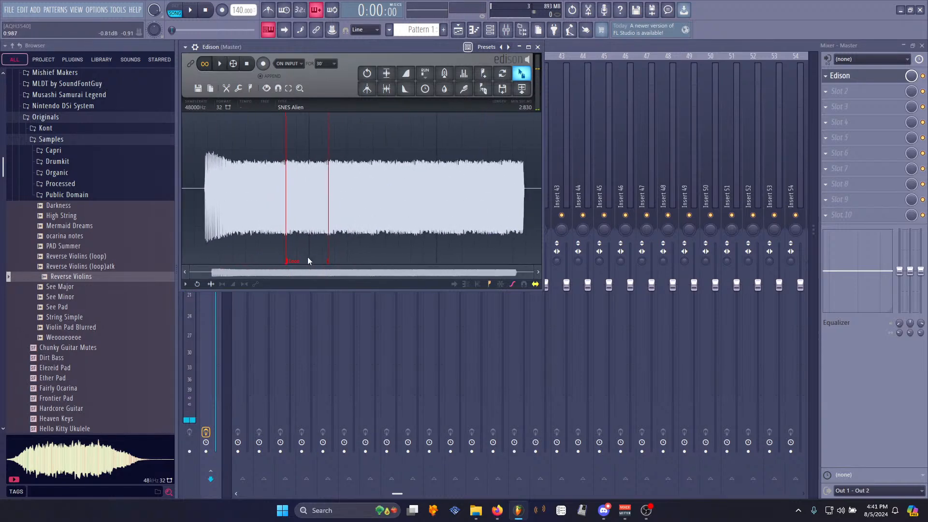
- Delete everything after the loop end of the sample
drag(328, 242, 540, 232)
key(Delete)
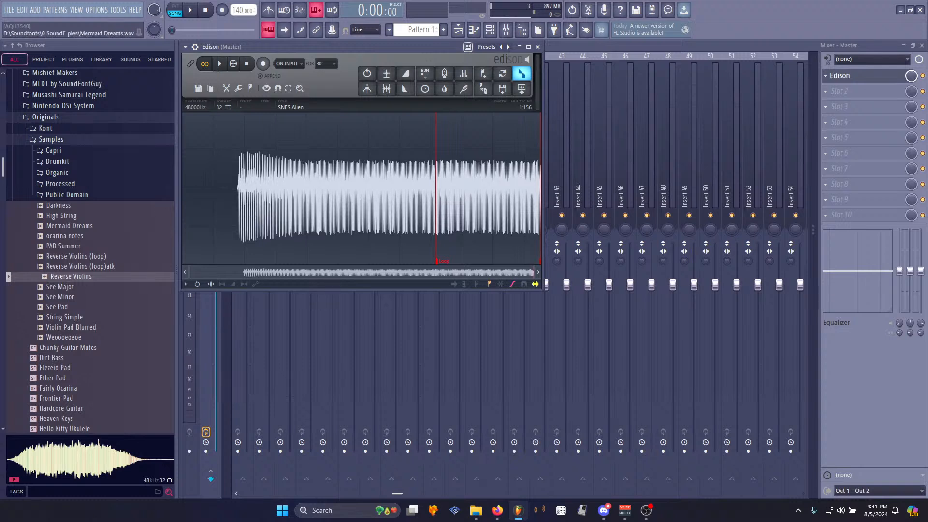
- Trim the silent lead-in from the start of the sample
scroll(208, 197, up, 10)
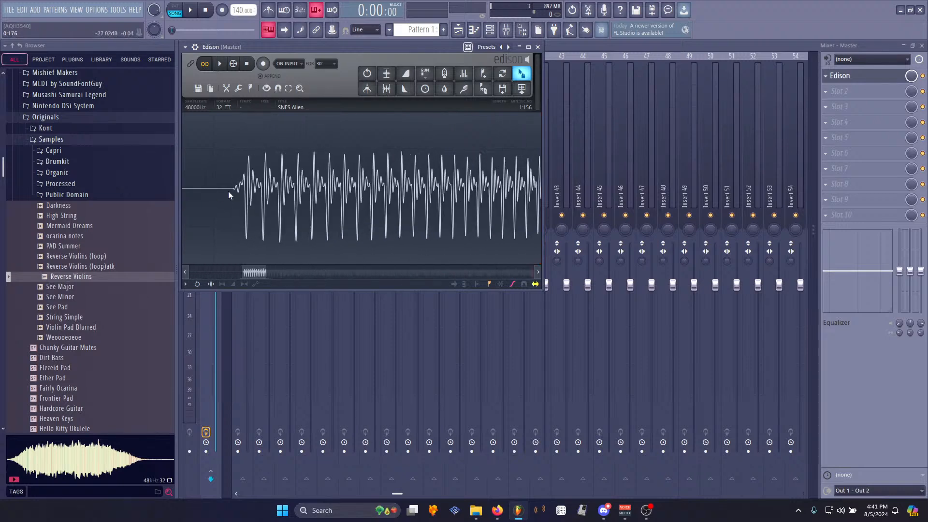
drag(191, 190, 180, 190)
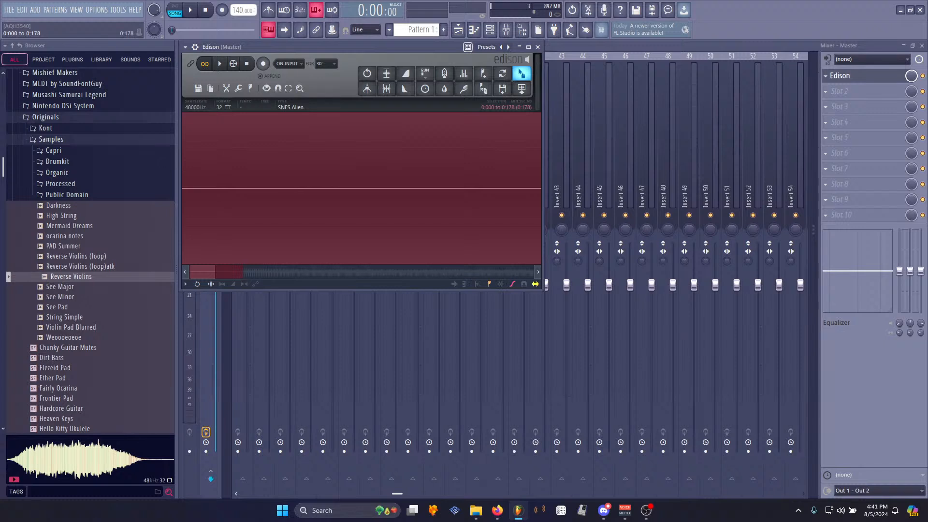
key(Delete)
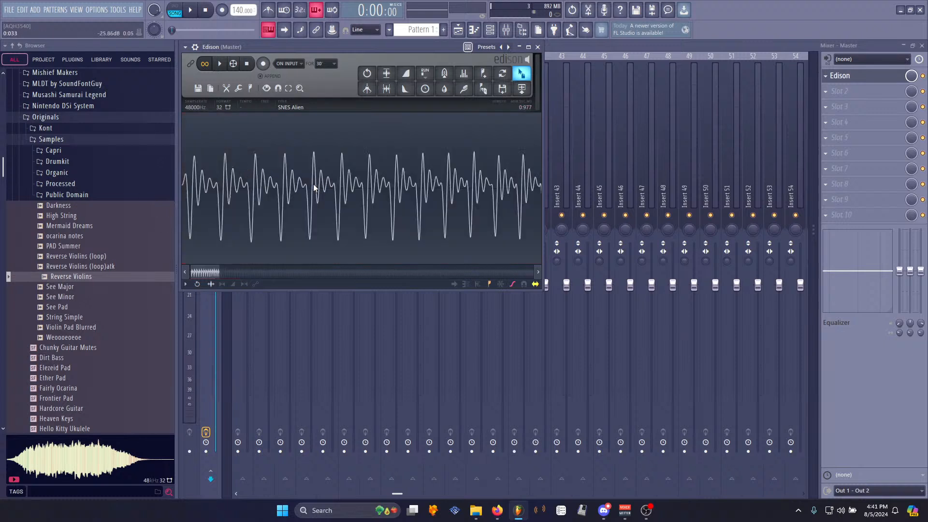
- Preview the trimmed sample and save it over the SNES Alien file
scroll(318, 201, down, 5)
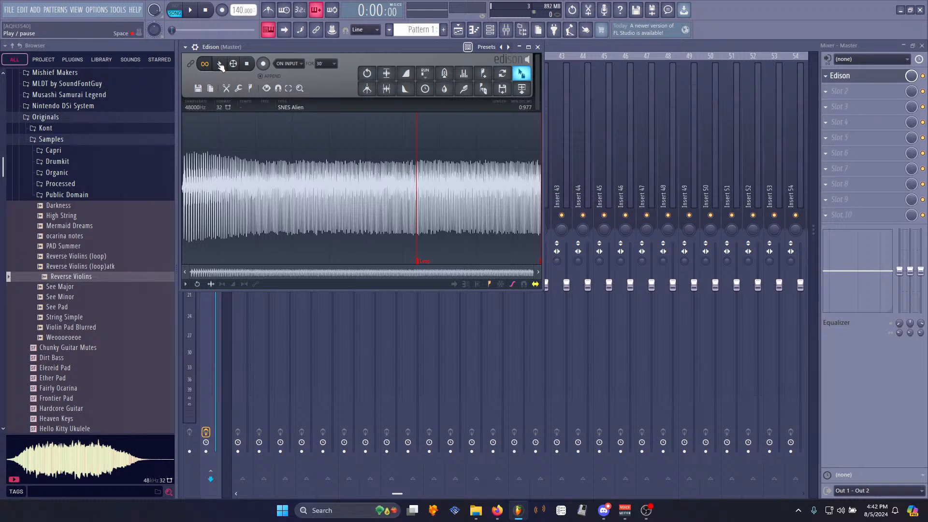
click(220, 65)
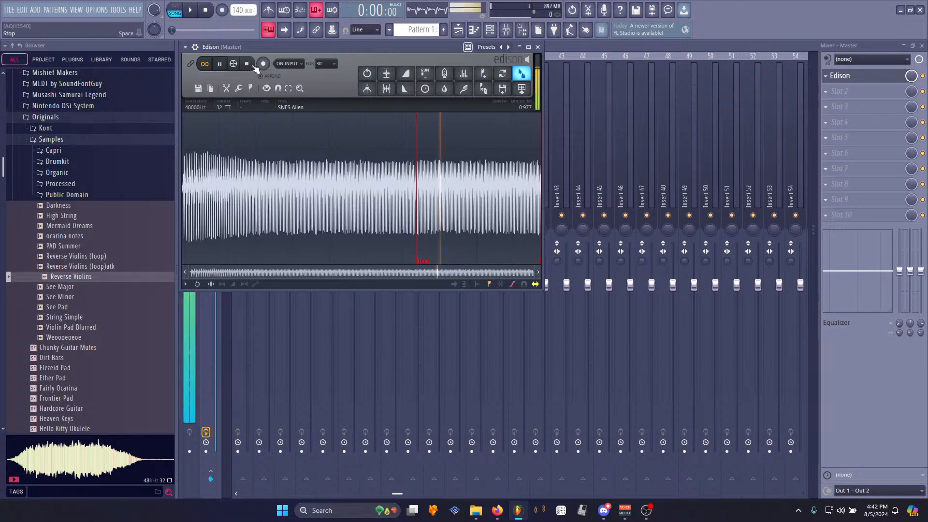
right_click(320, 204)
click(389, 229)
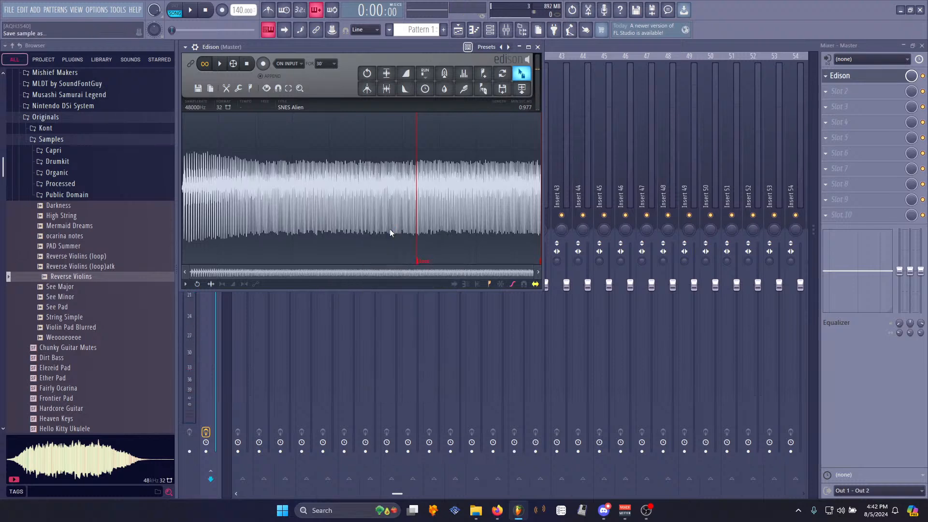
key(Return)
- Open the MIDI input/output settings and close them
click(92, 9)
click(112, 31)
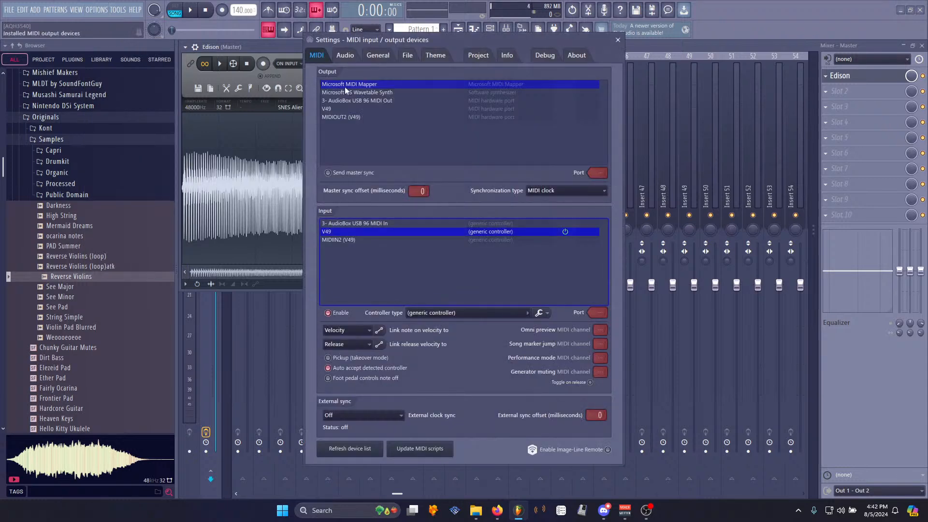
click(618, 39)
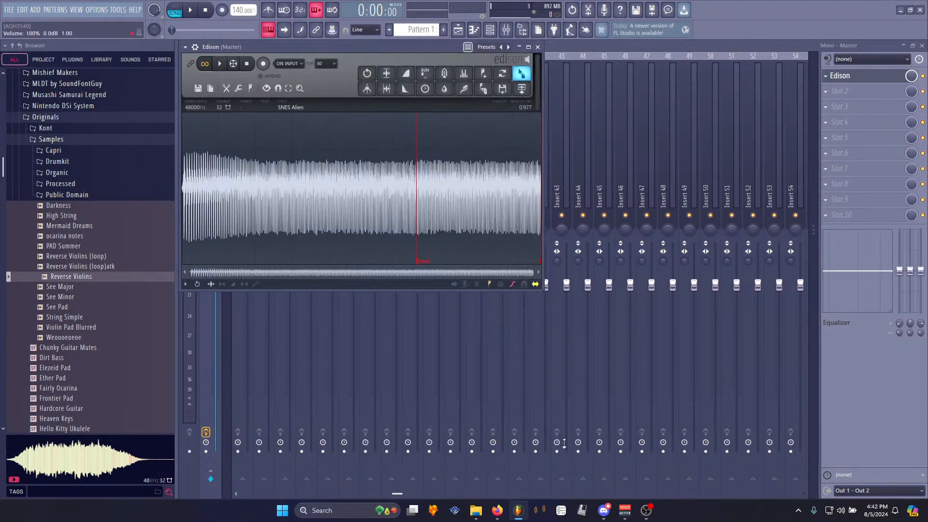
- Switch to Polyphone with SFG SNES.sf2 and open the SNES Alien_2 instrument
click(540, 510)
click(196, 97)
click(476, 511)
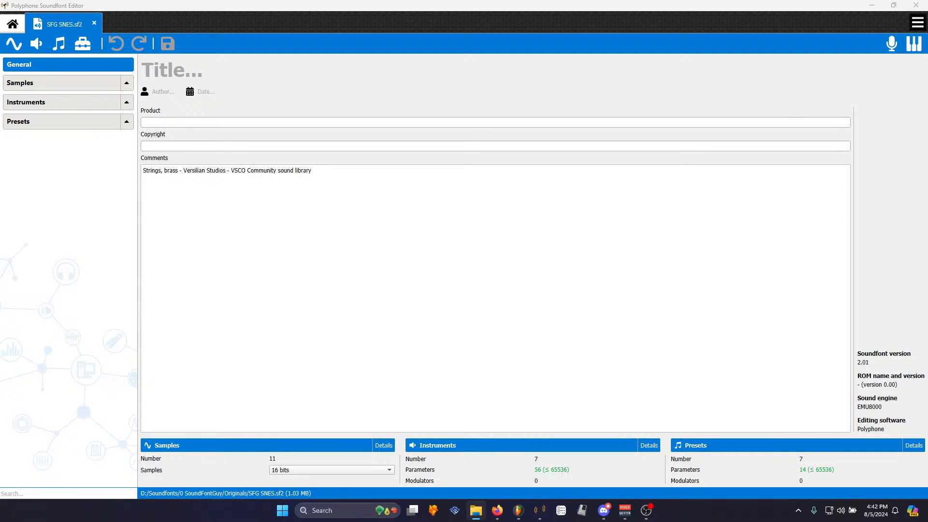
drag(111, 1, 52, 76)
click(36, 44)
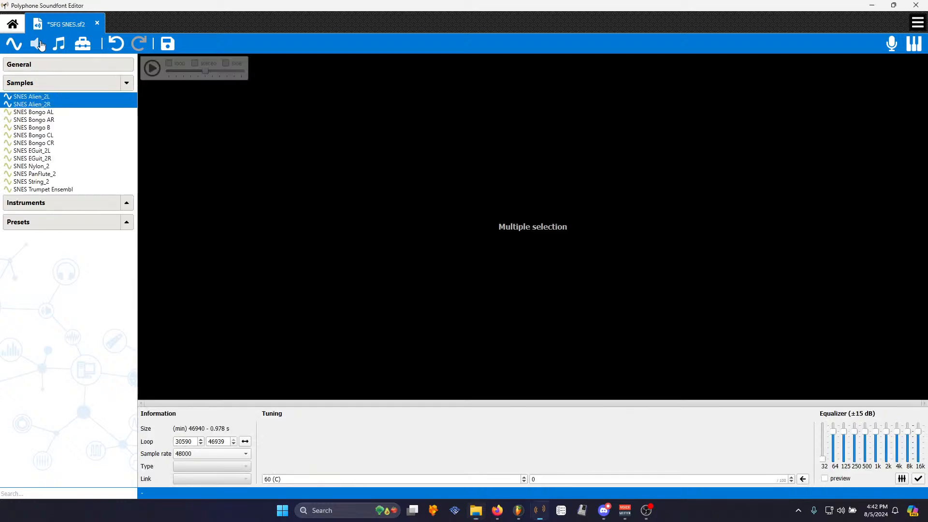
click(440, 269)
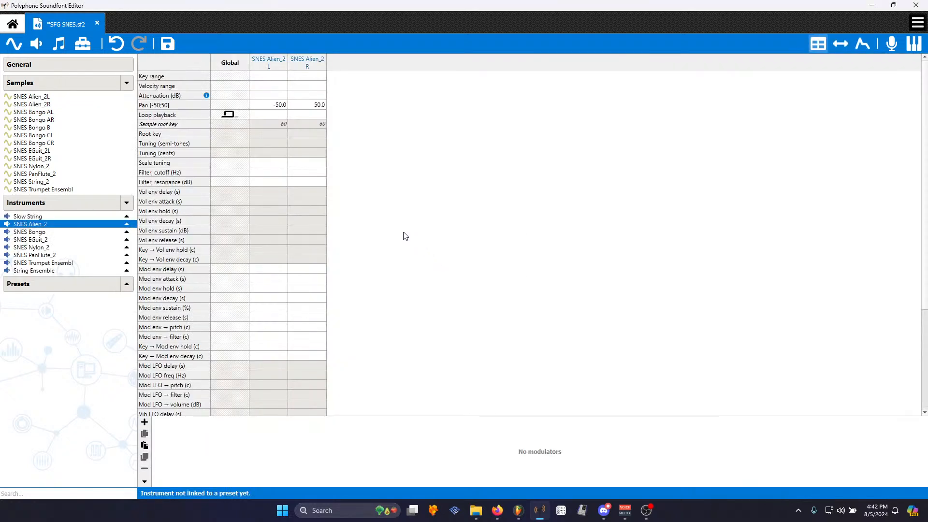
- Set the SNES Alien_2 instrument's global volume envelope release to 0.100 s
click(230, 240)
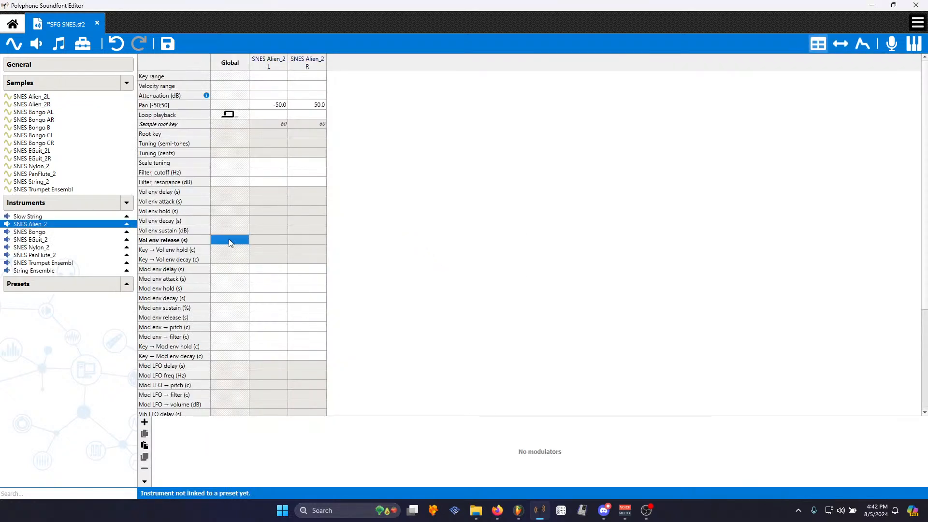
click(48, 217)
click(48, 225)
click(233, 153)
click(233, 143)
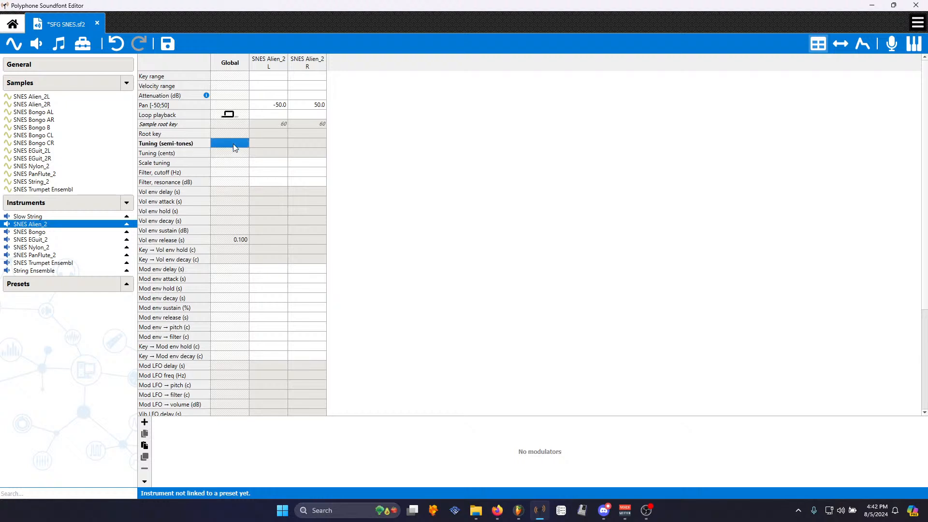
- Set the instrument's global tuning to -50 cents
click(235, 153)
text(-50)
key(Return)
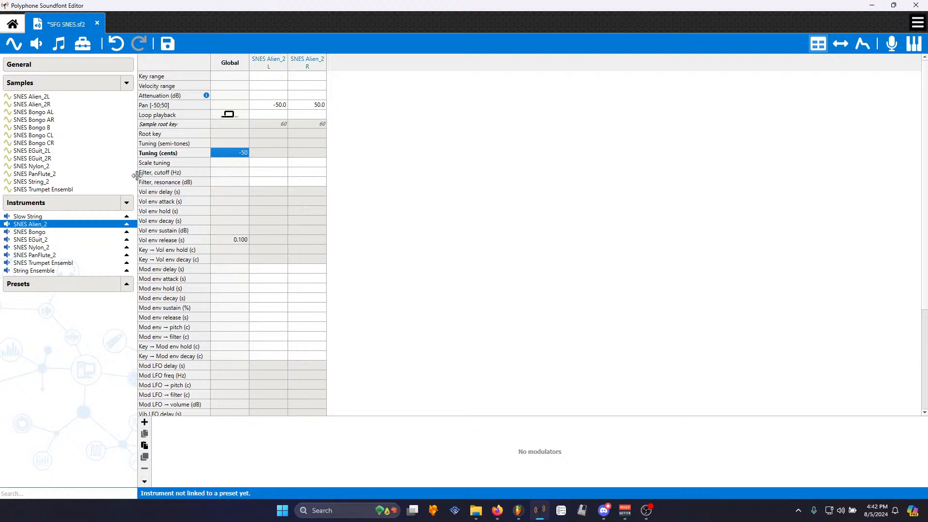
- Create a new preset named ALIEN linked to the SNES Alien_2 instrument
click(41, 218)
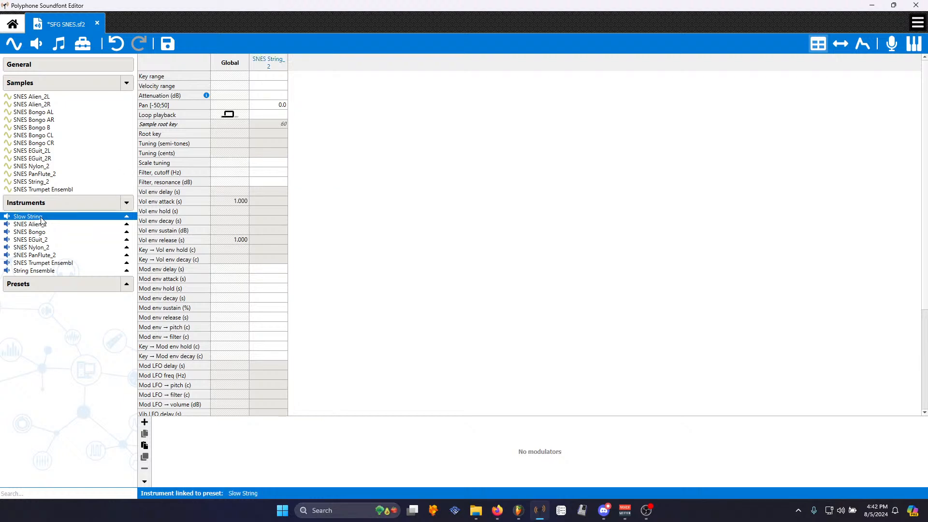
click(46, 224)
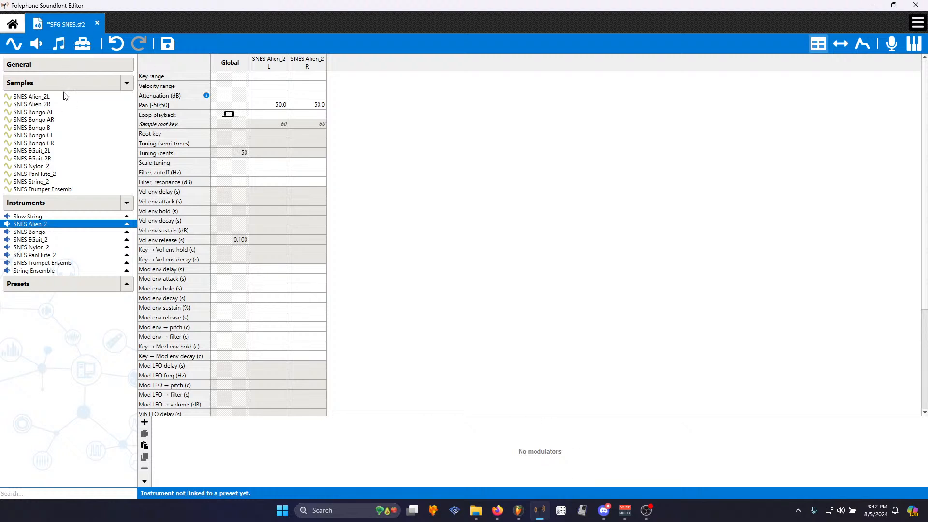
click(62, 45)
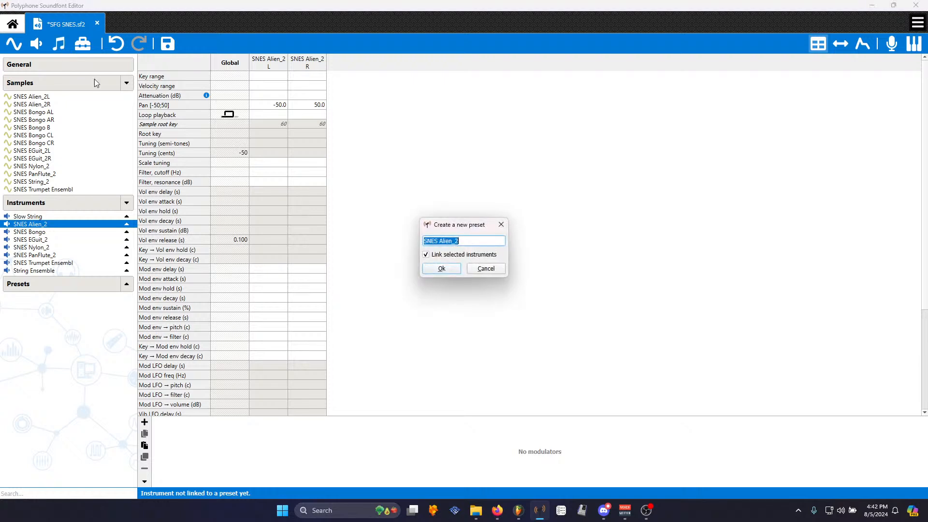
text(ALIEN)
key(Return)
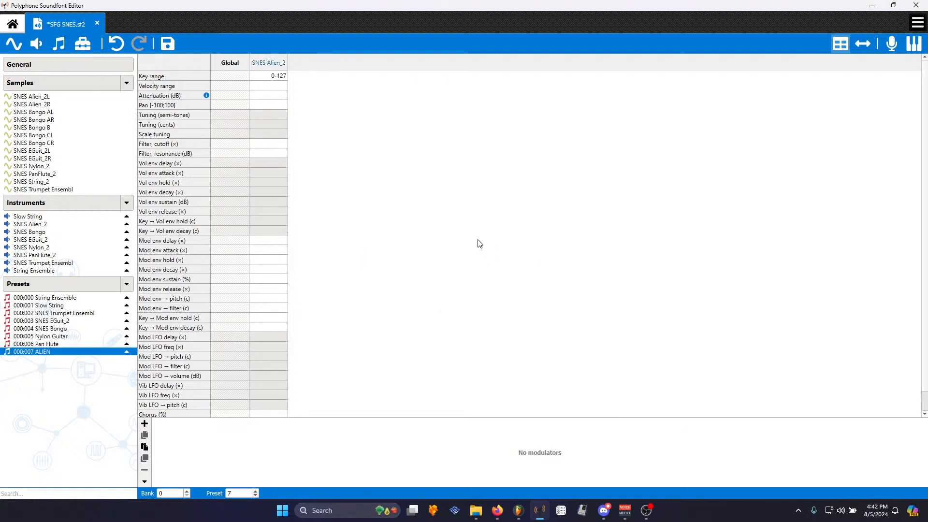
- Save the soundfont and close Polyphone
click(170, 47)
click(916, 5)
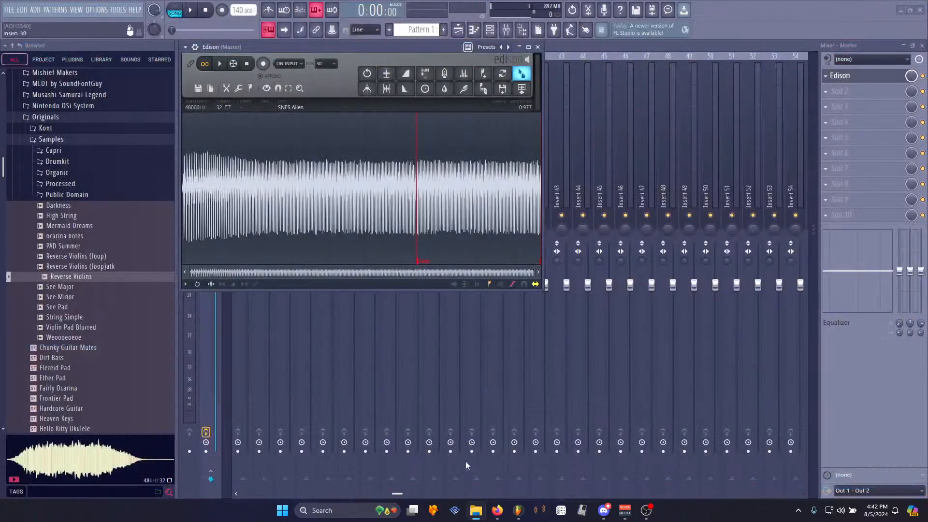
- Start a new empty FL Studio project
click(97, 9)
click(11, 9)
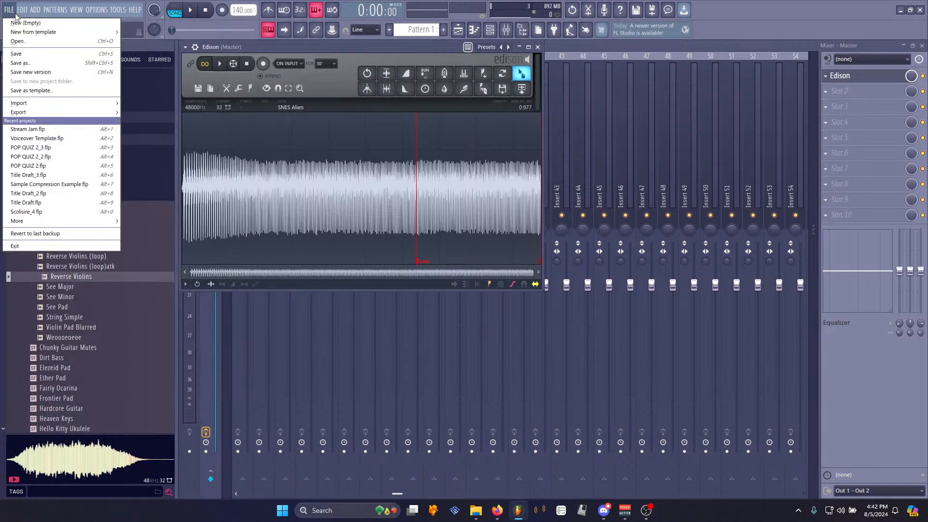
click(17, 22)
click(476, 279)
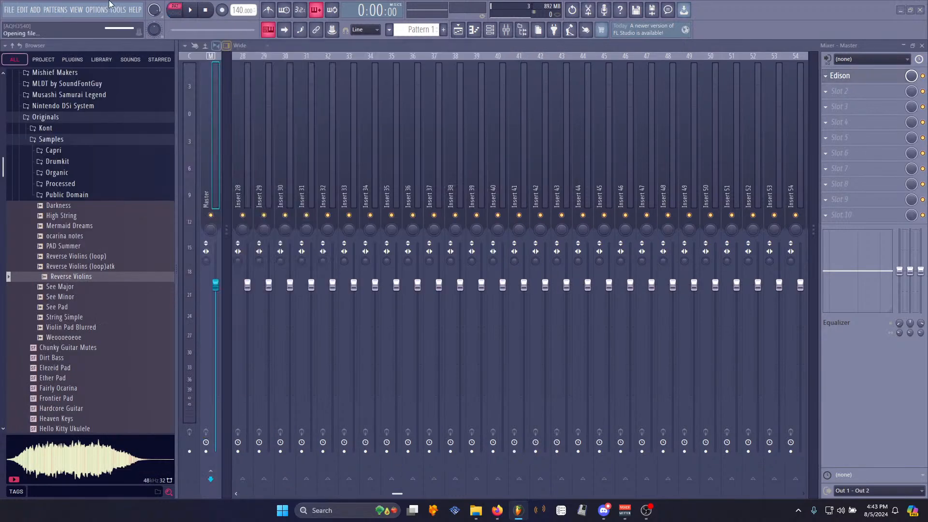
- Load the SFG SNES soundfont from the browser into the channel rack
scroll(90, 299, down, 5)
scroll(90, 299, down, 5)
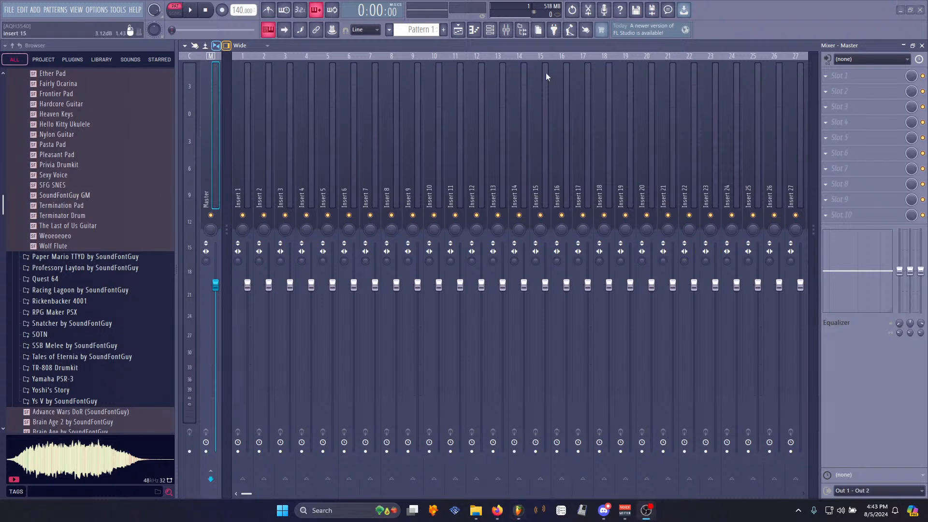
click(489, 29)
click(69, 185)
drag(69, 186, 287, 80)
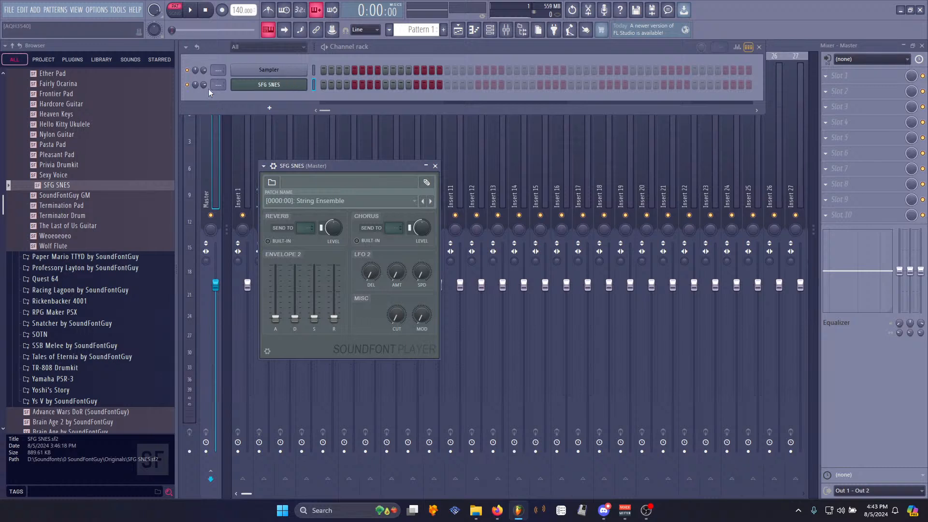
- Open the MIDI settings and close them again
click(36, 9)
click(122, 32)
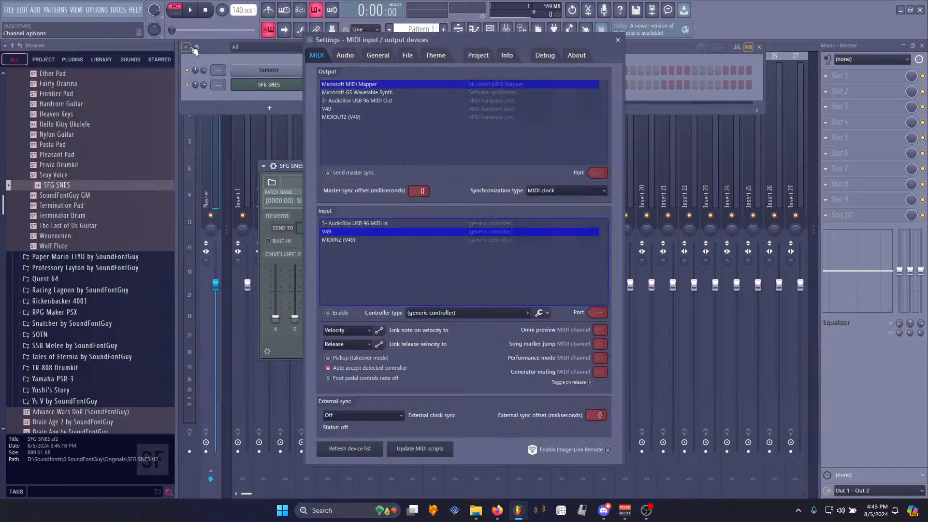
click(618, 40)
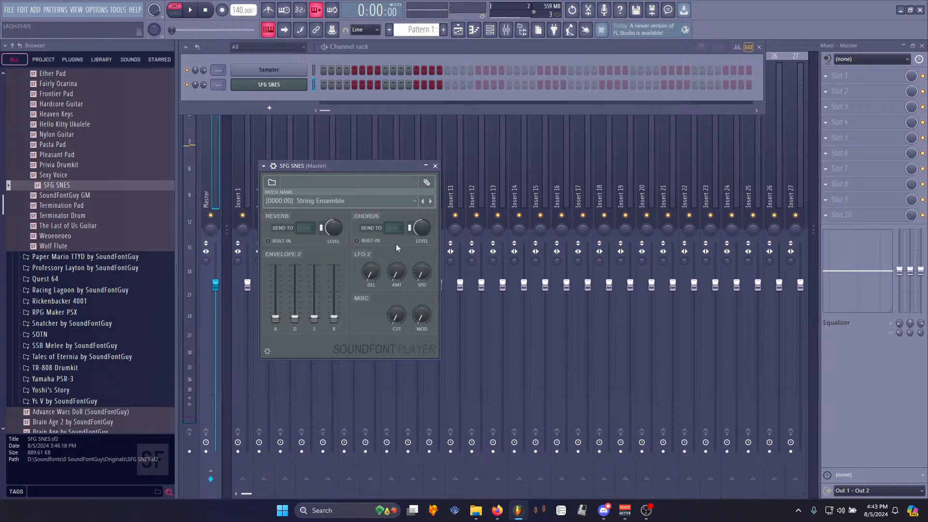
- Step through the soundfont's patches up to ALIEN, testing each, and reposition the player window
click(431, 201)
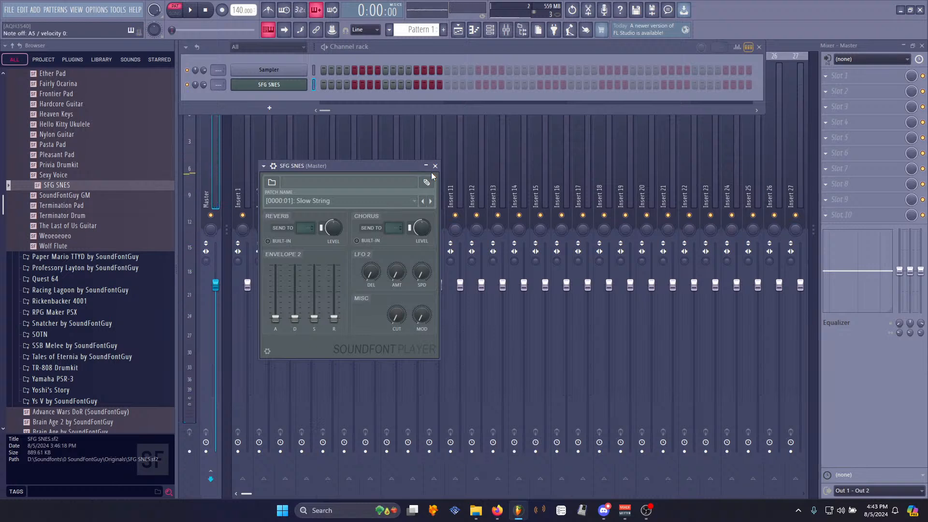
click(430, 202)
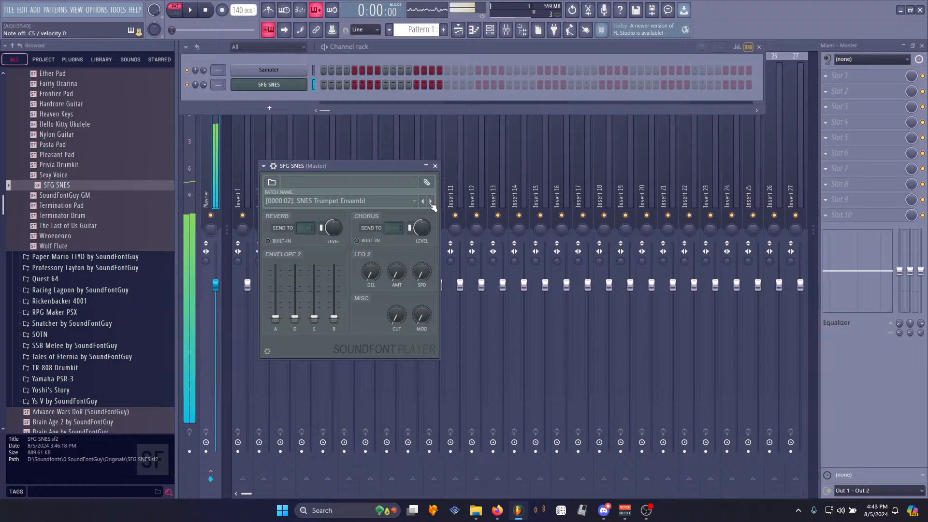
click(431, 203)
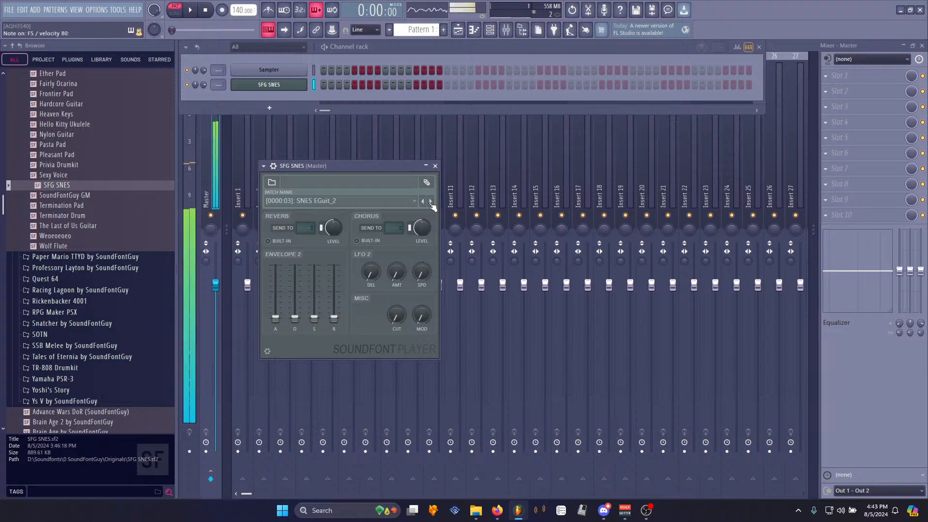
click(431, 203)
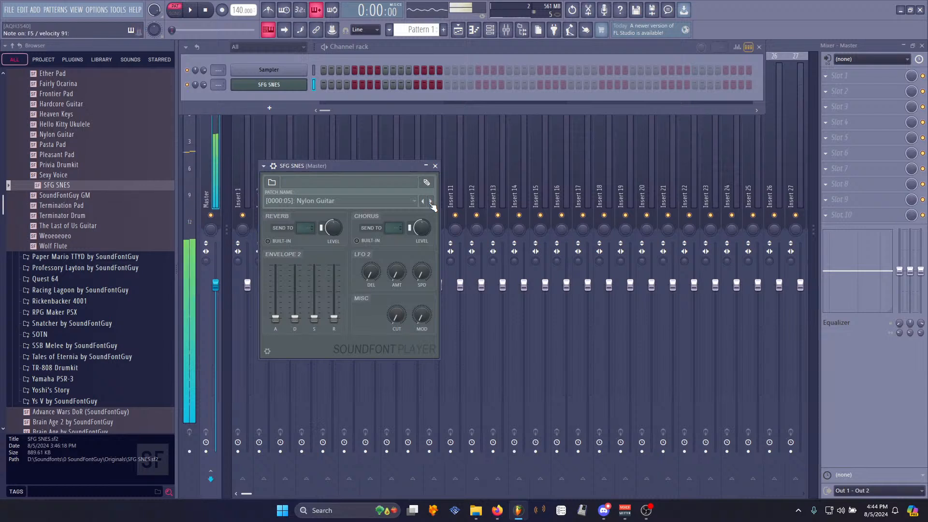
click(431, 202)
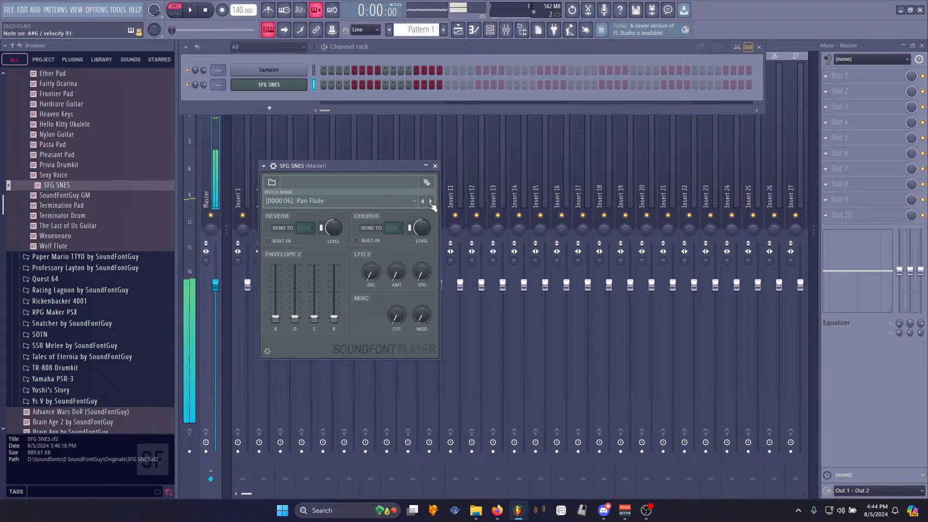
click(431, 202)
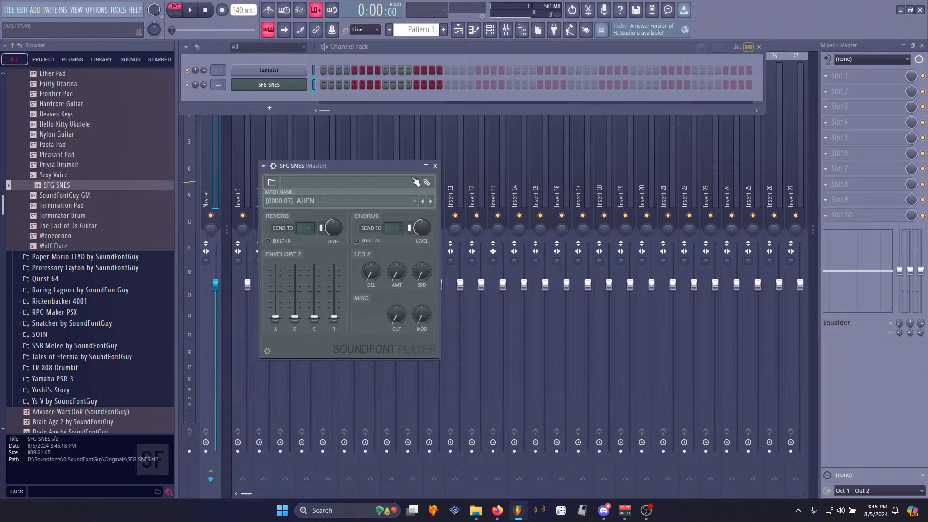
drag(378, 168, 362, 121)
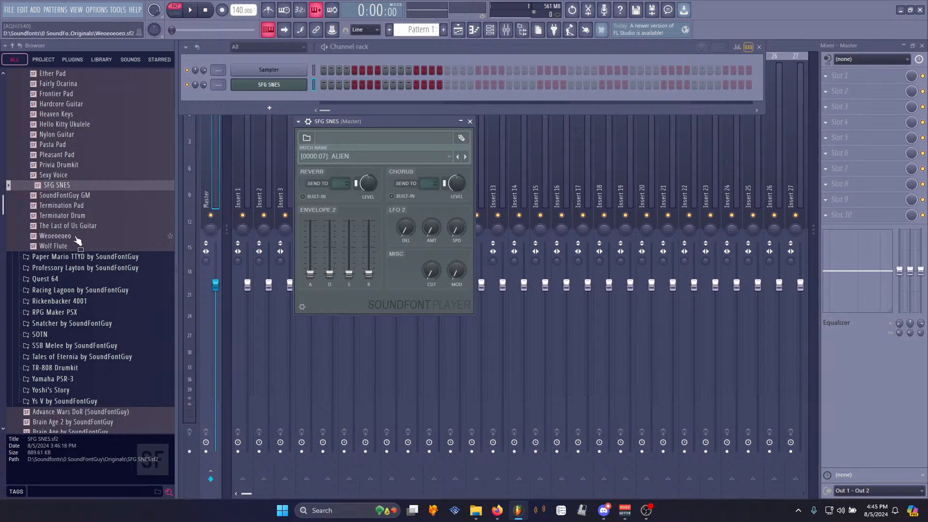
- Move the SFG SNES soundfont player window over the middle of the mixer
scroll(73, 239, up, 3)
drag(385, 121, 266, 122)
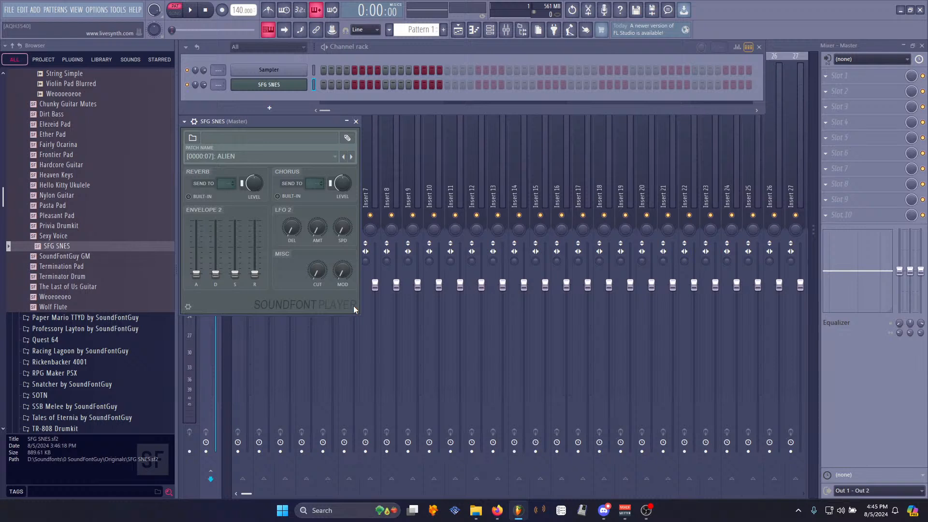
drag(419, 126, 479, 124)
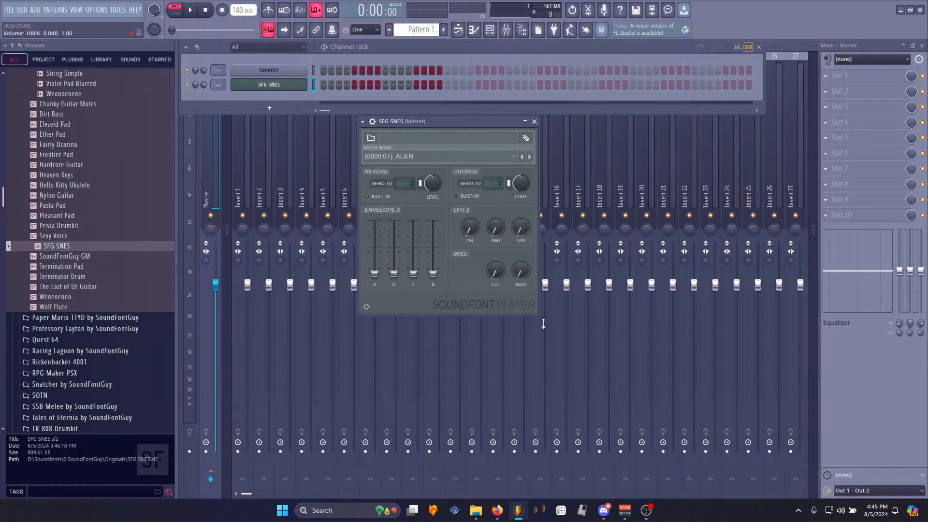
drag(538, 312, 361, 312)
drag(274, 121, 444, 123)
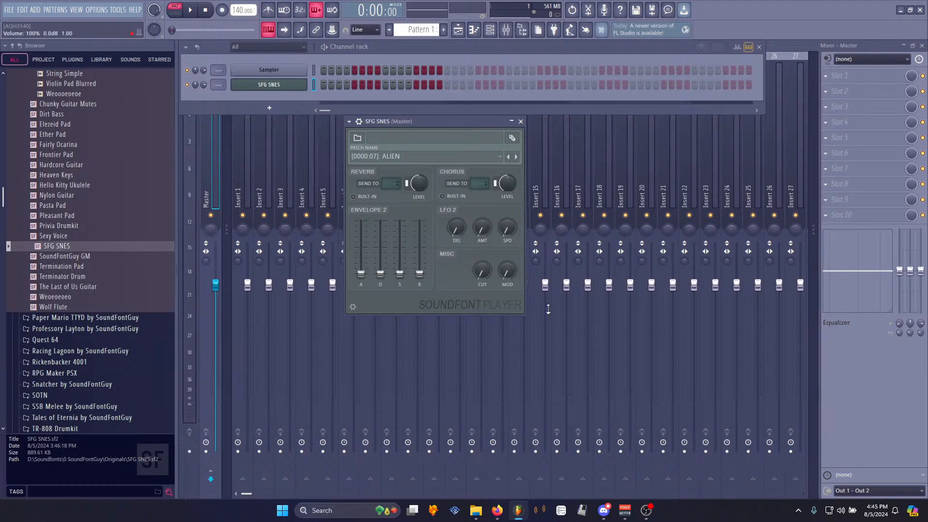
mouse_move(456, 122)
mouse_down()
mouse_move(291, 123)
mouse_move(434, 130)
mouse_move(377, 146)
mouse_move(478, 125)
mouse_move(459, 128)
mouse_up()
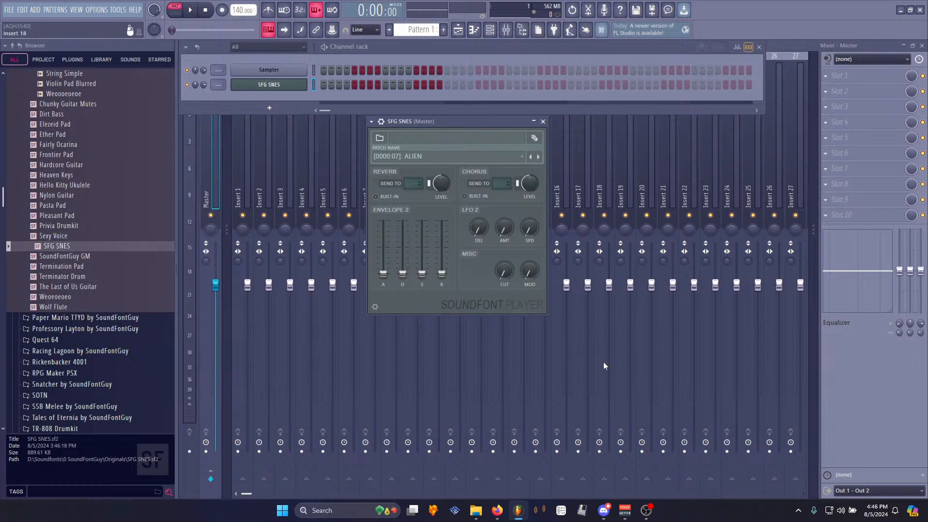
drag(464, 123, 463, 123)
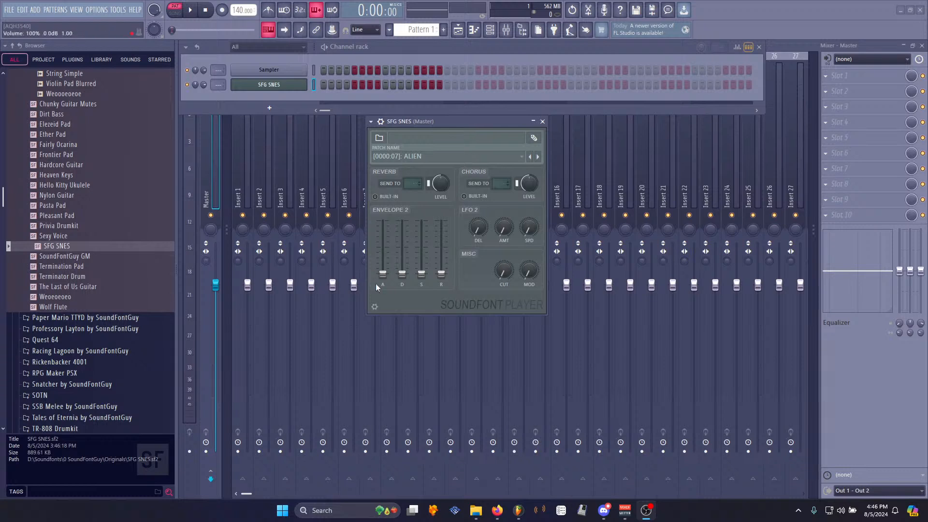
click(8, 10)
click(22, 54)
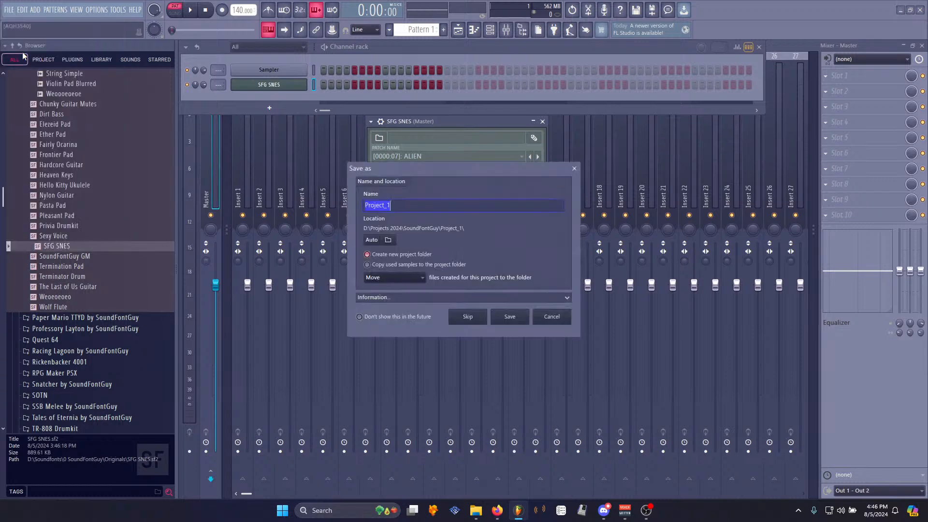
click(556, 318)
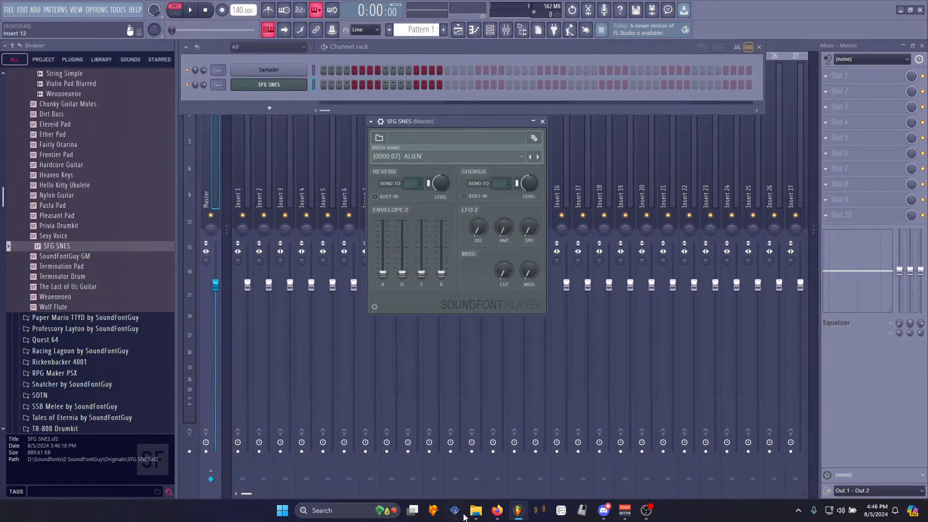
- Open the playlist, place the Midnas Lament SH2 (long) audio clip on Track 1, and play it back
click(483, 472)
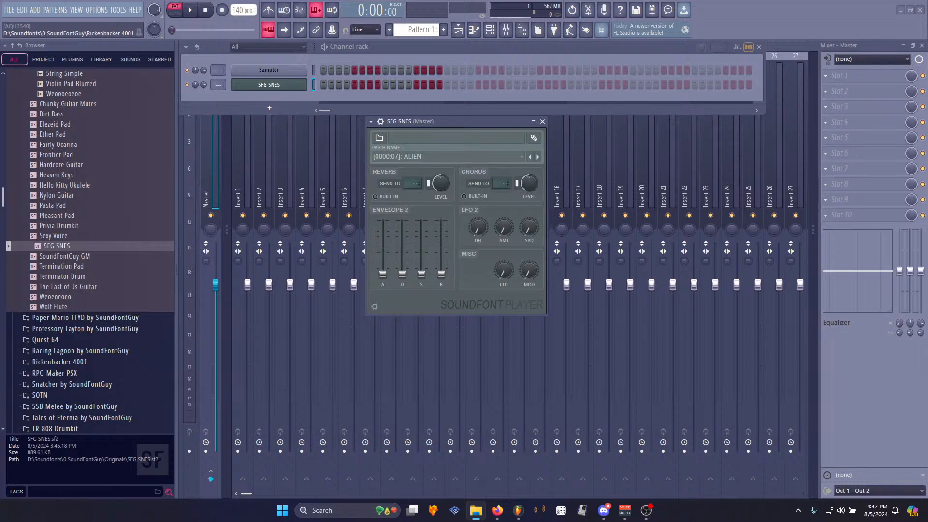
click(458, 29)
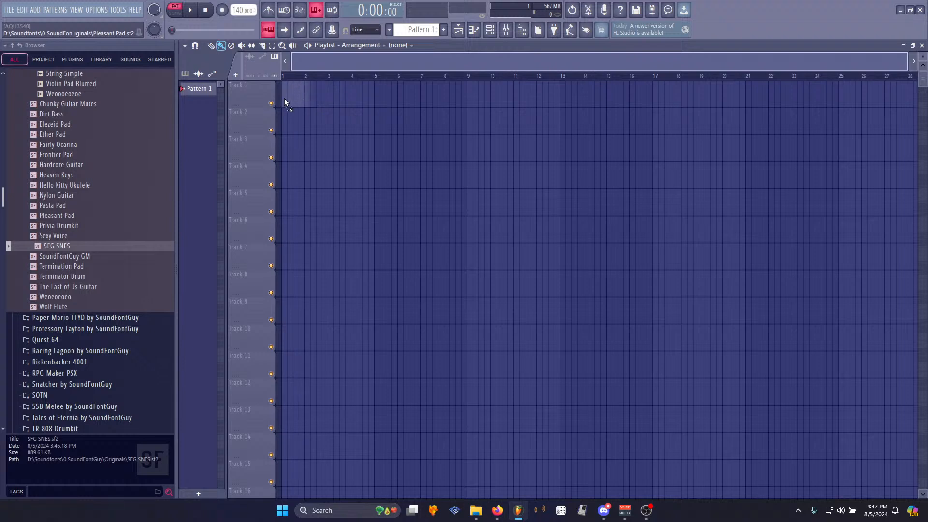
drag(284, 102, 284, 102)
key(space)
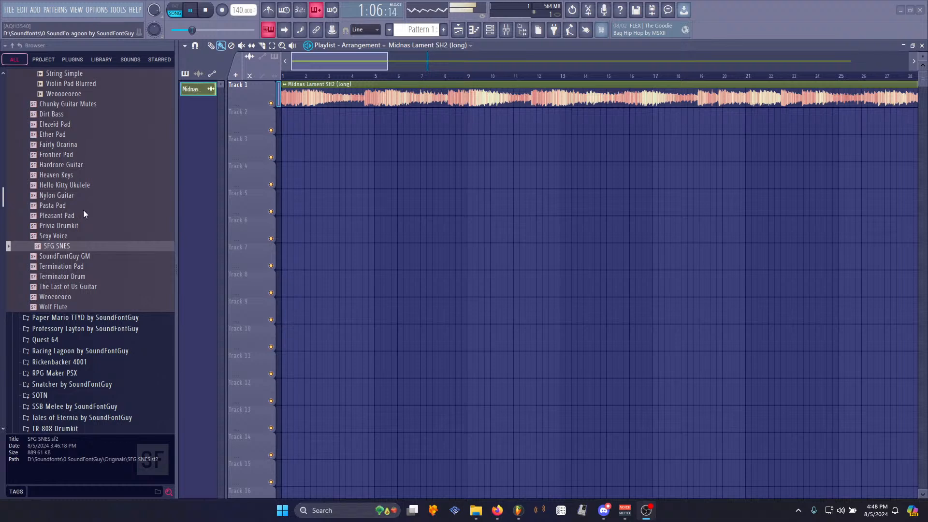
scroll(514, 84, down, 2)
scroll(513, 85, down, 3)
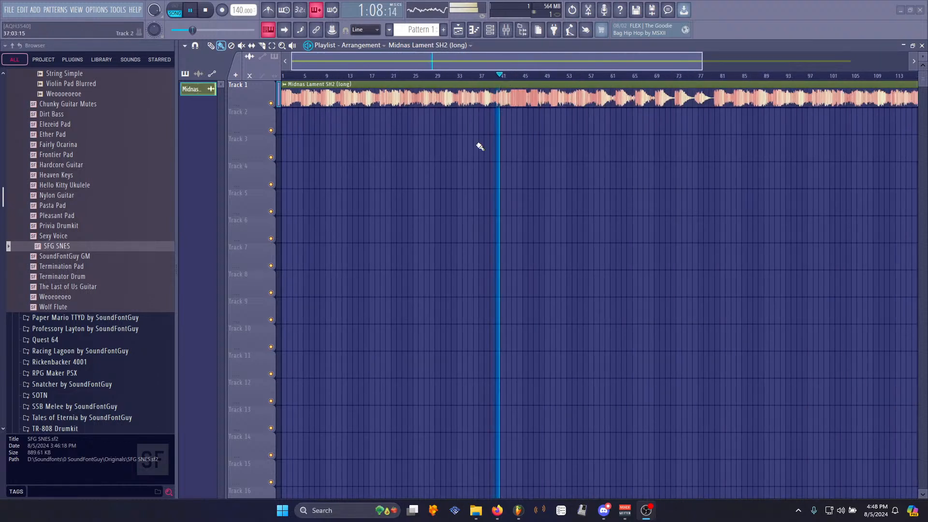